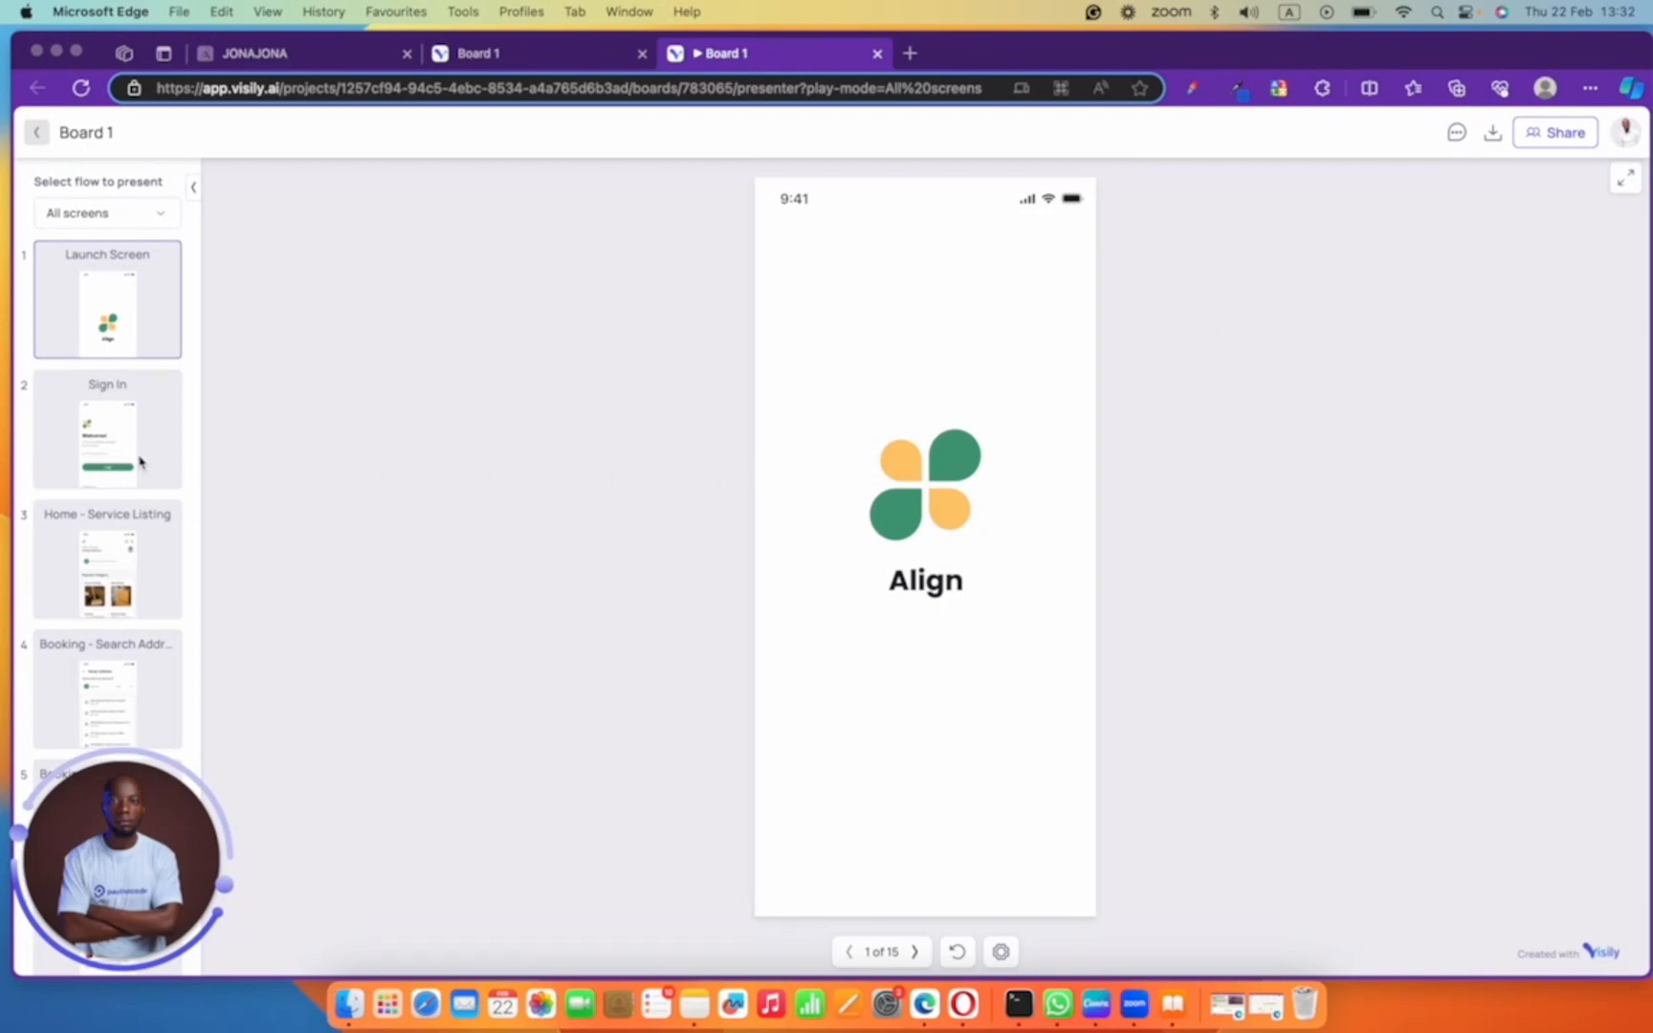
left_click_drag(105, 899, 1426, 854)
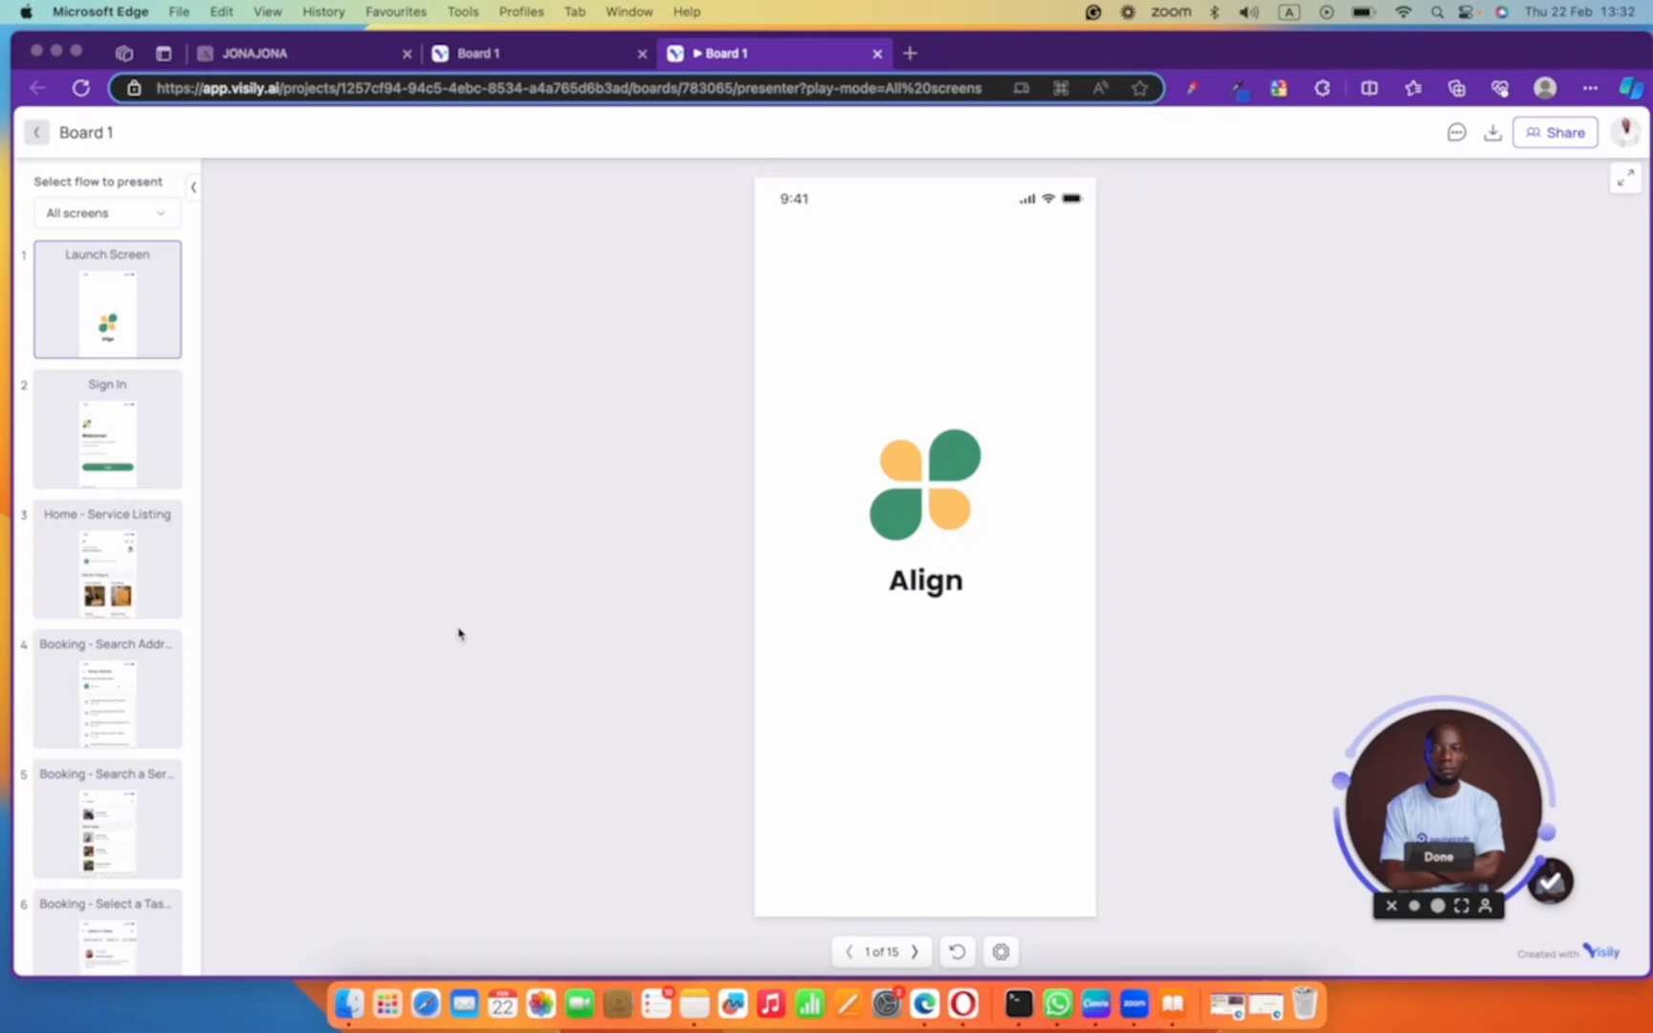
left_click(1313, 491)
left_click(1310, 553)
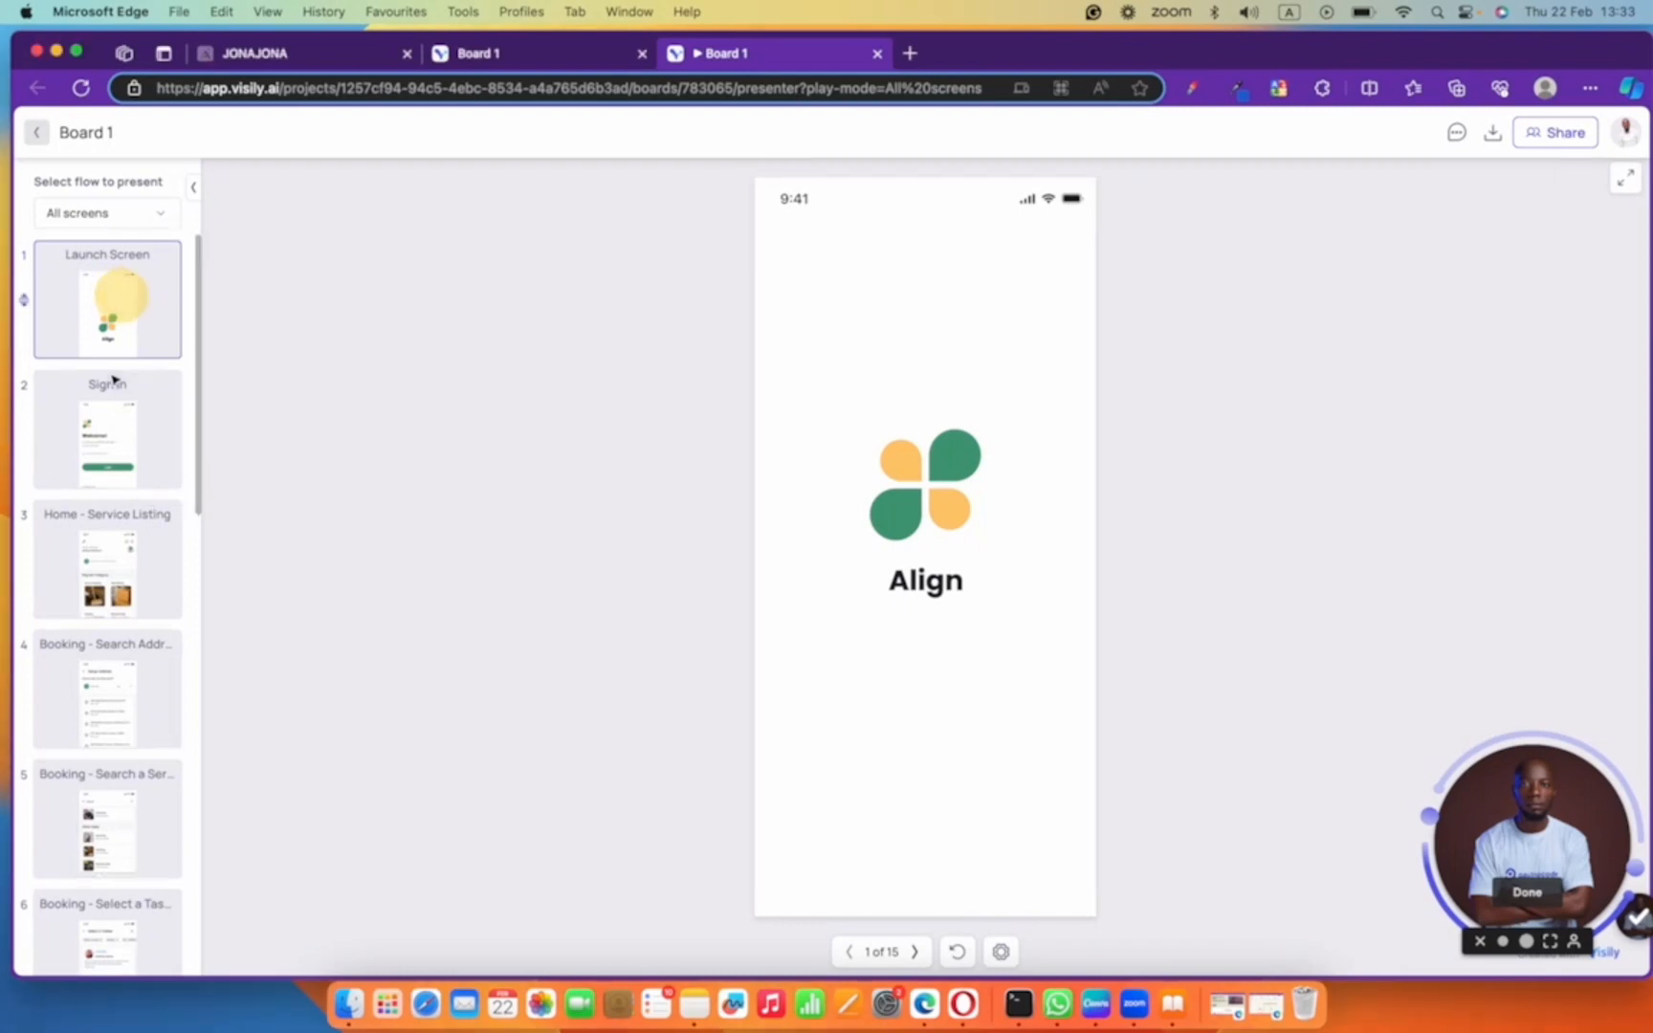
- Examine the app's design screens in order, from Sign In through the booking screens to the Tasker Profile
left_click(110, 407)
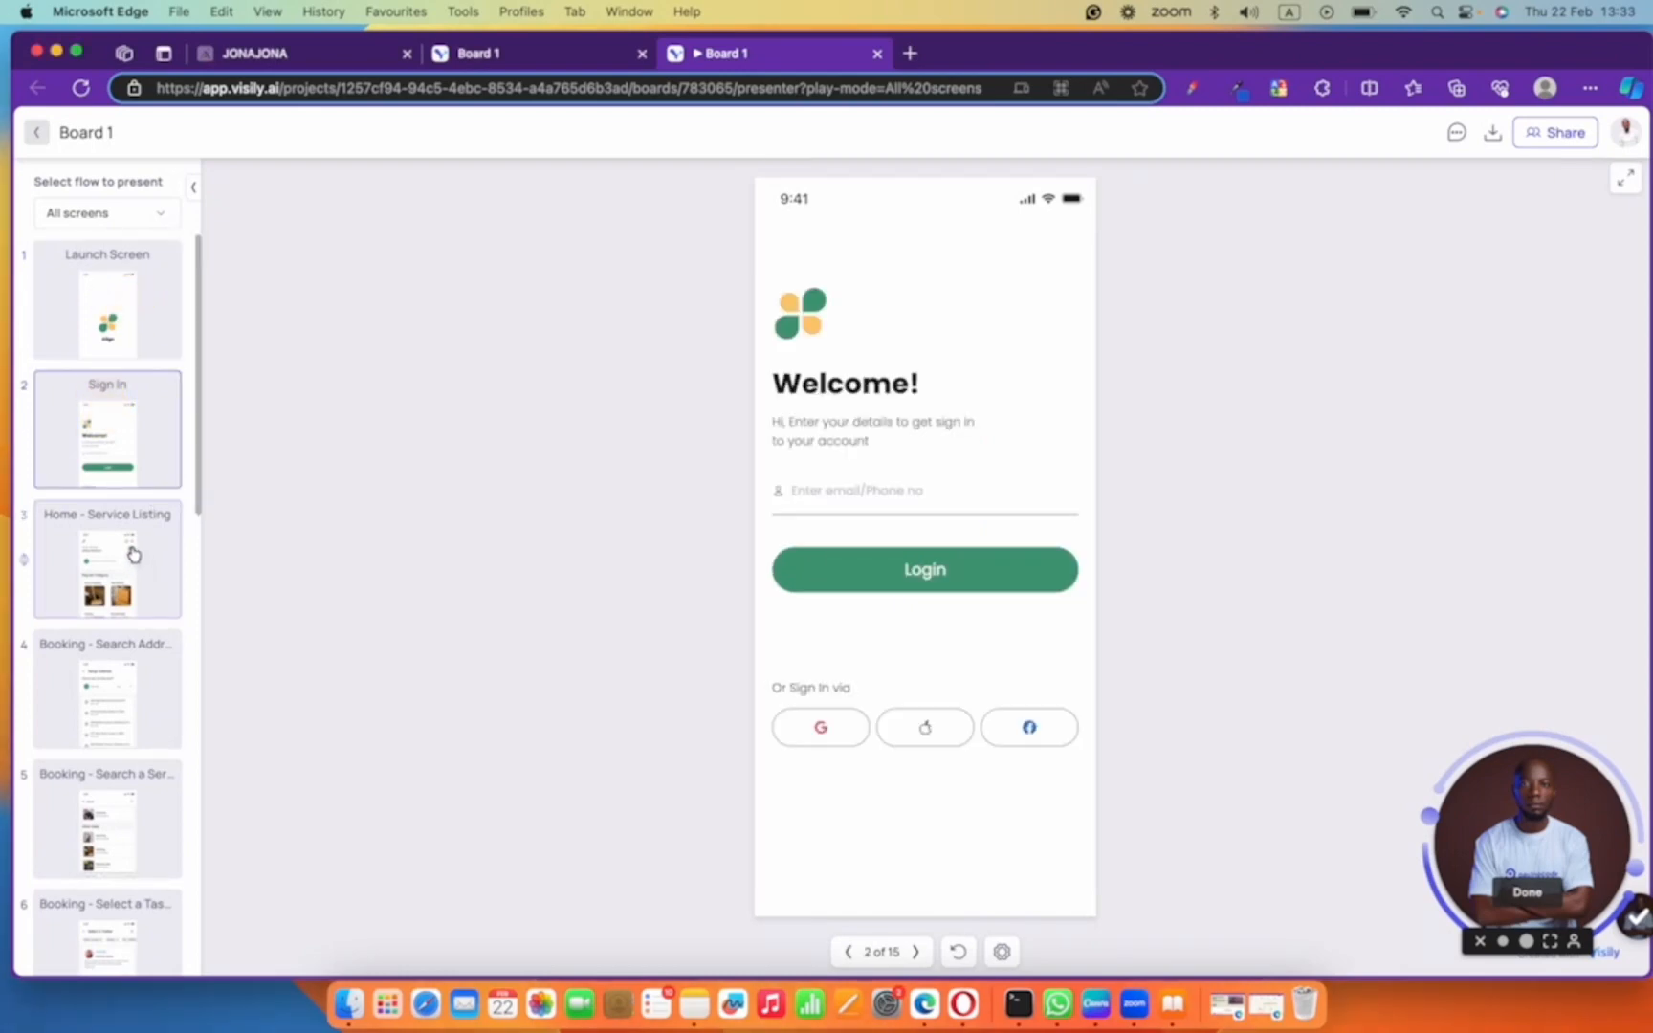
left_click(131, 558)
left_click(129, 696)
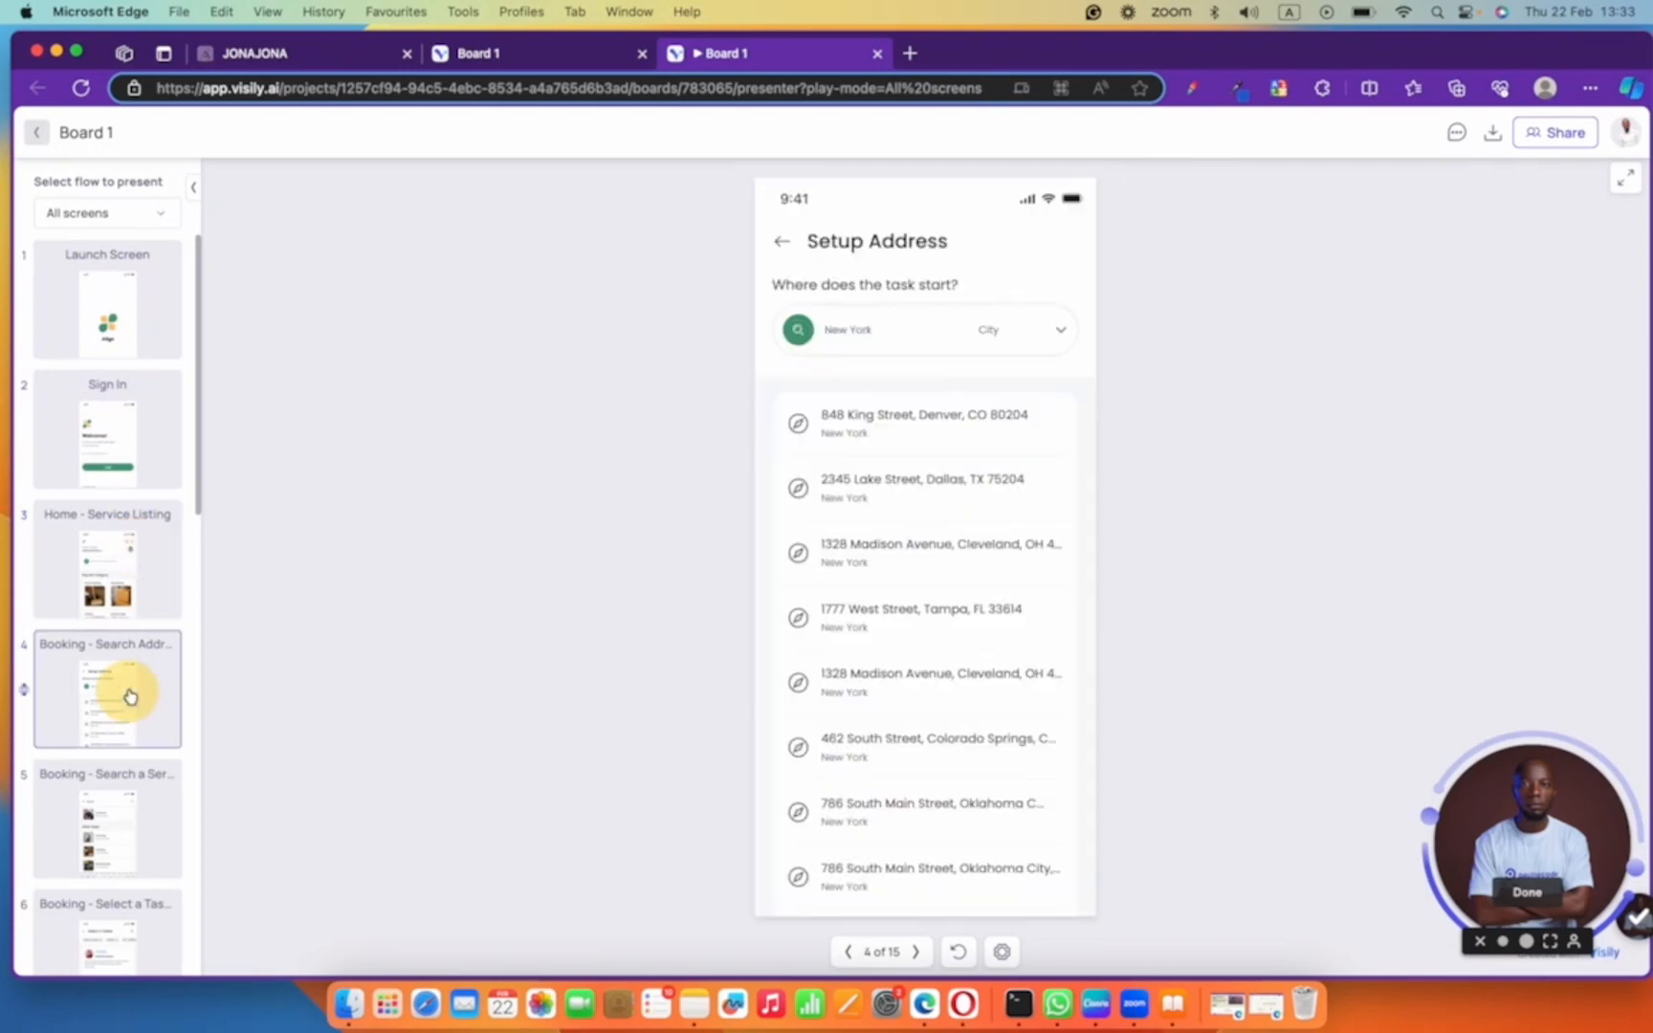
scroll(83, 585, "down", 2)
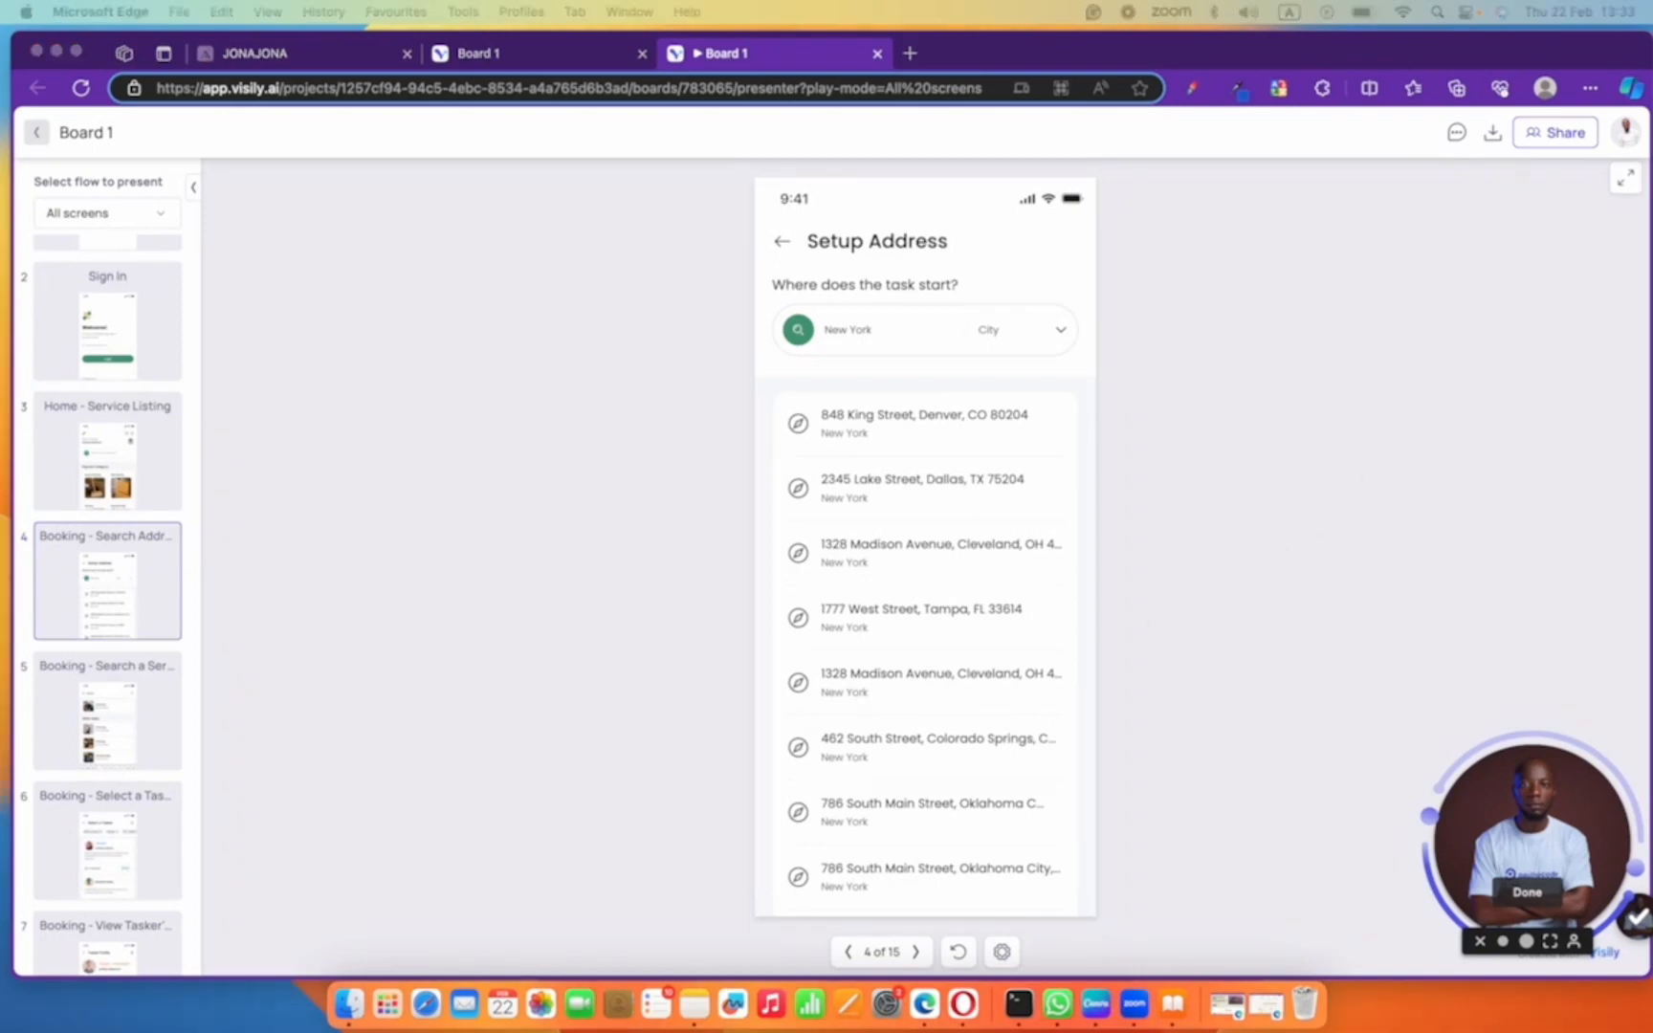
scroll(140, 590, "down", 5)
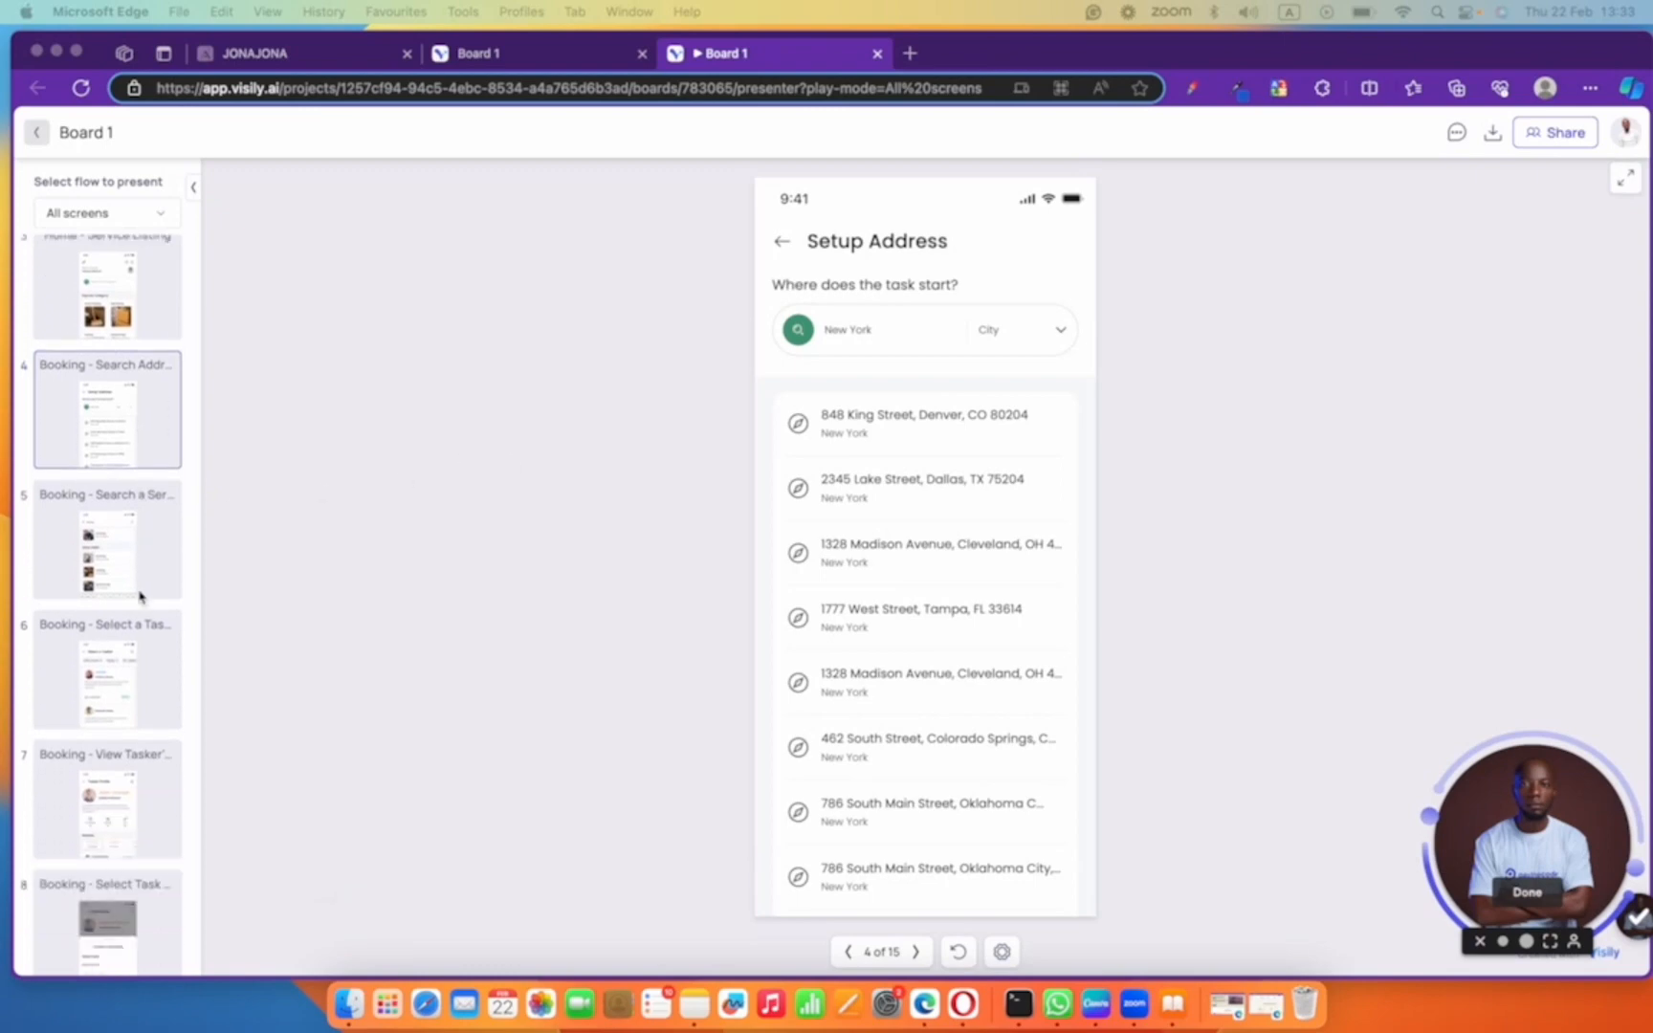
left_click(135, 507)
left_click(127, 612)
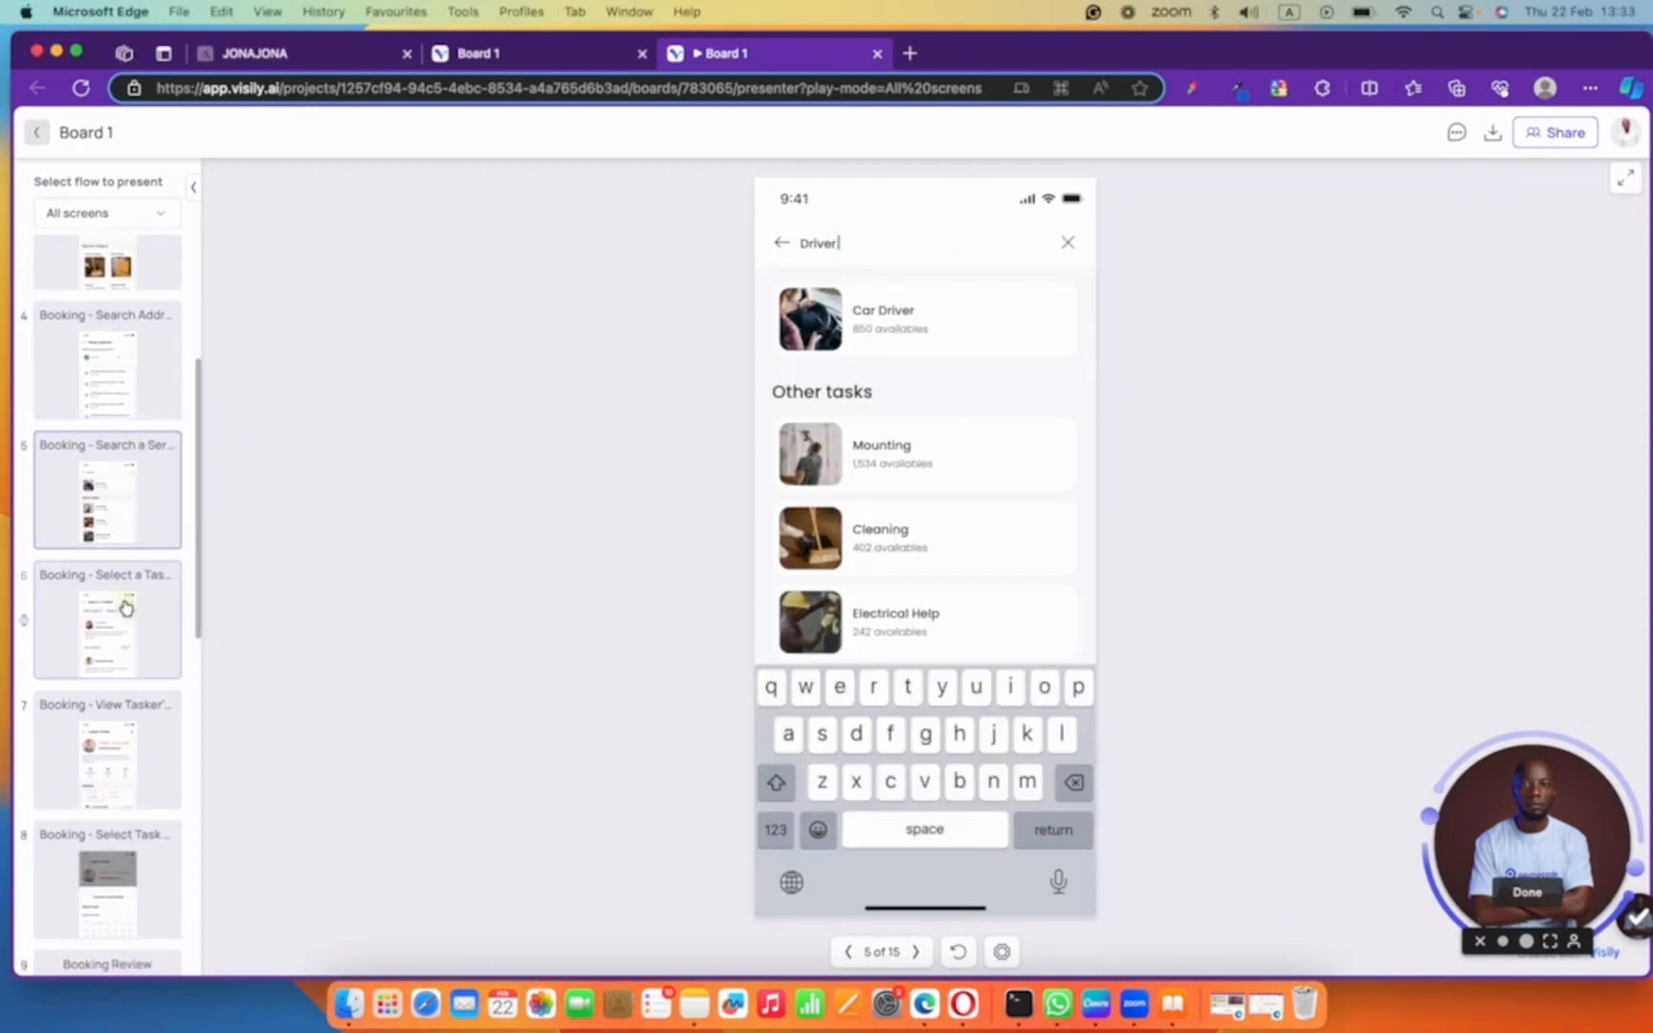
scroll(127, 616, "down", 3)
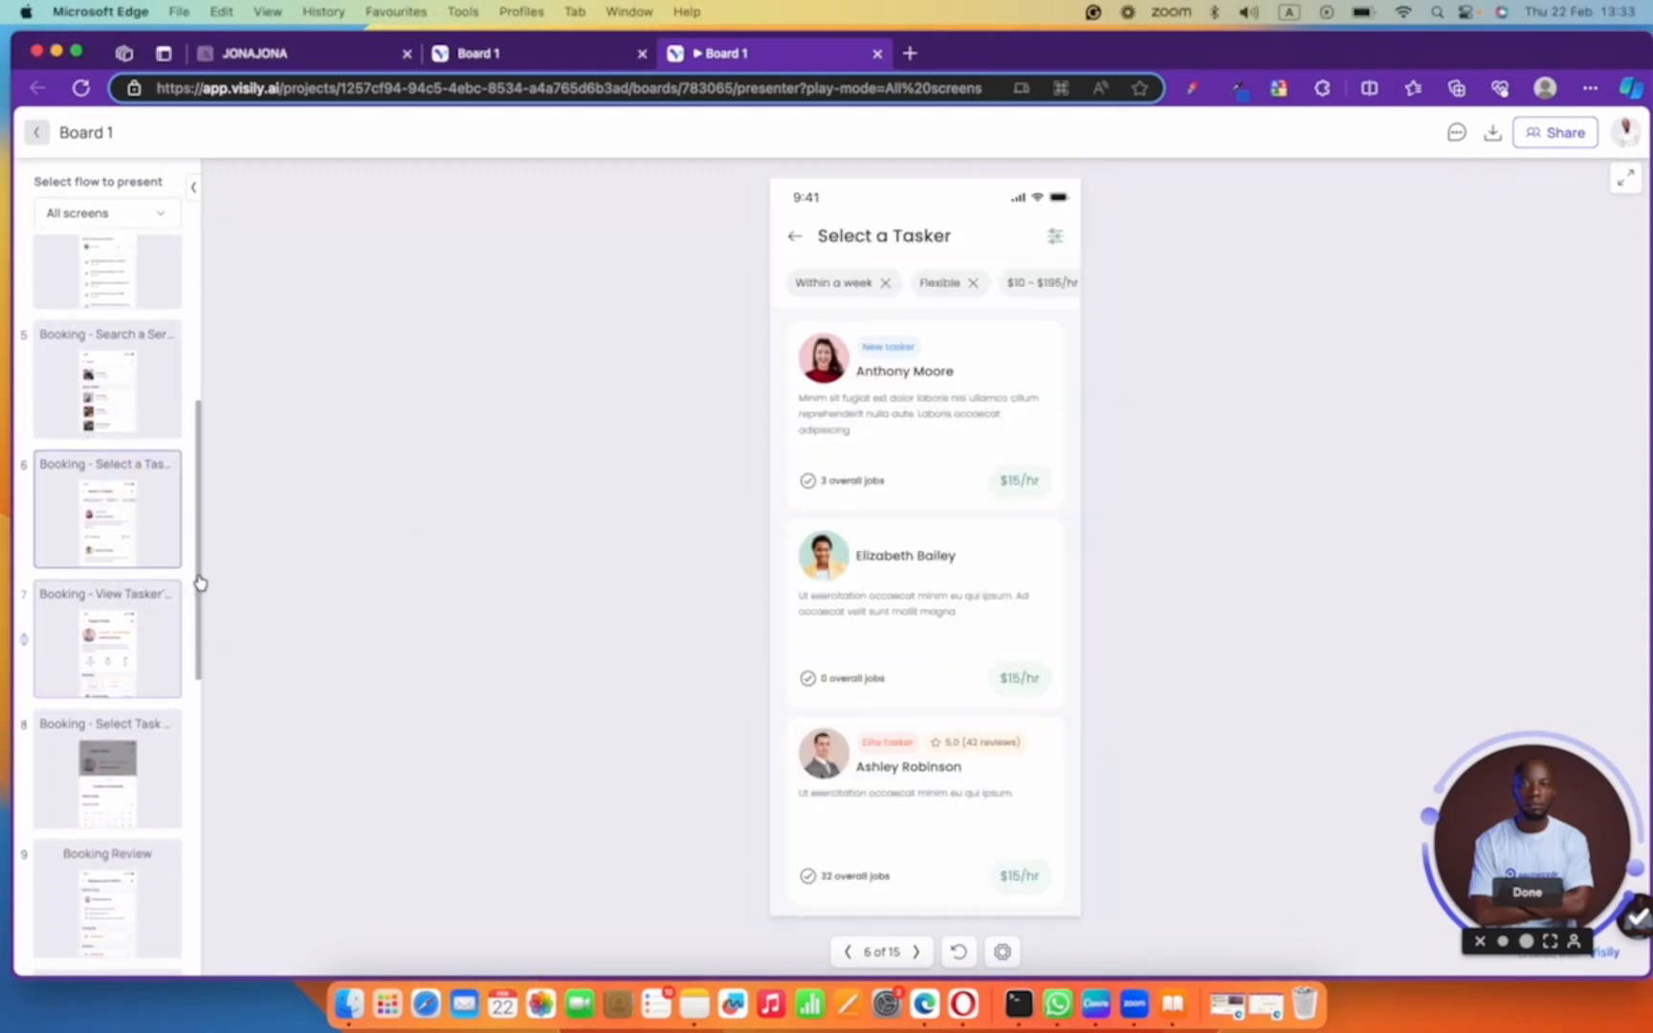
left_click(147, 636)
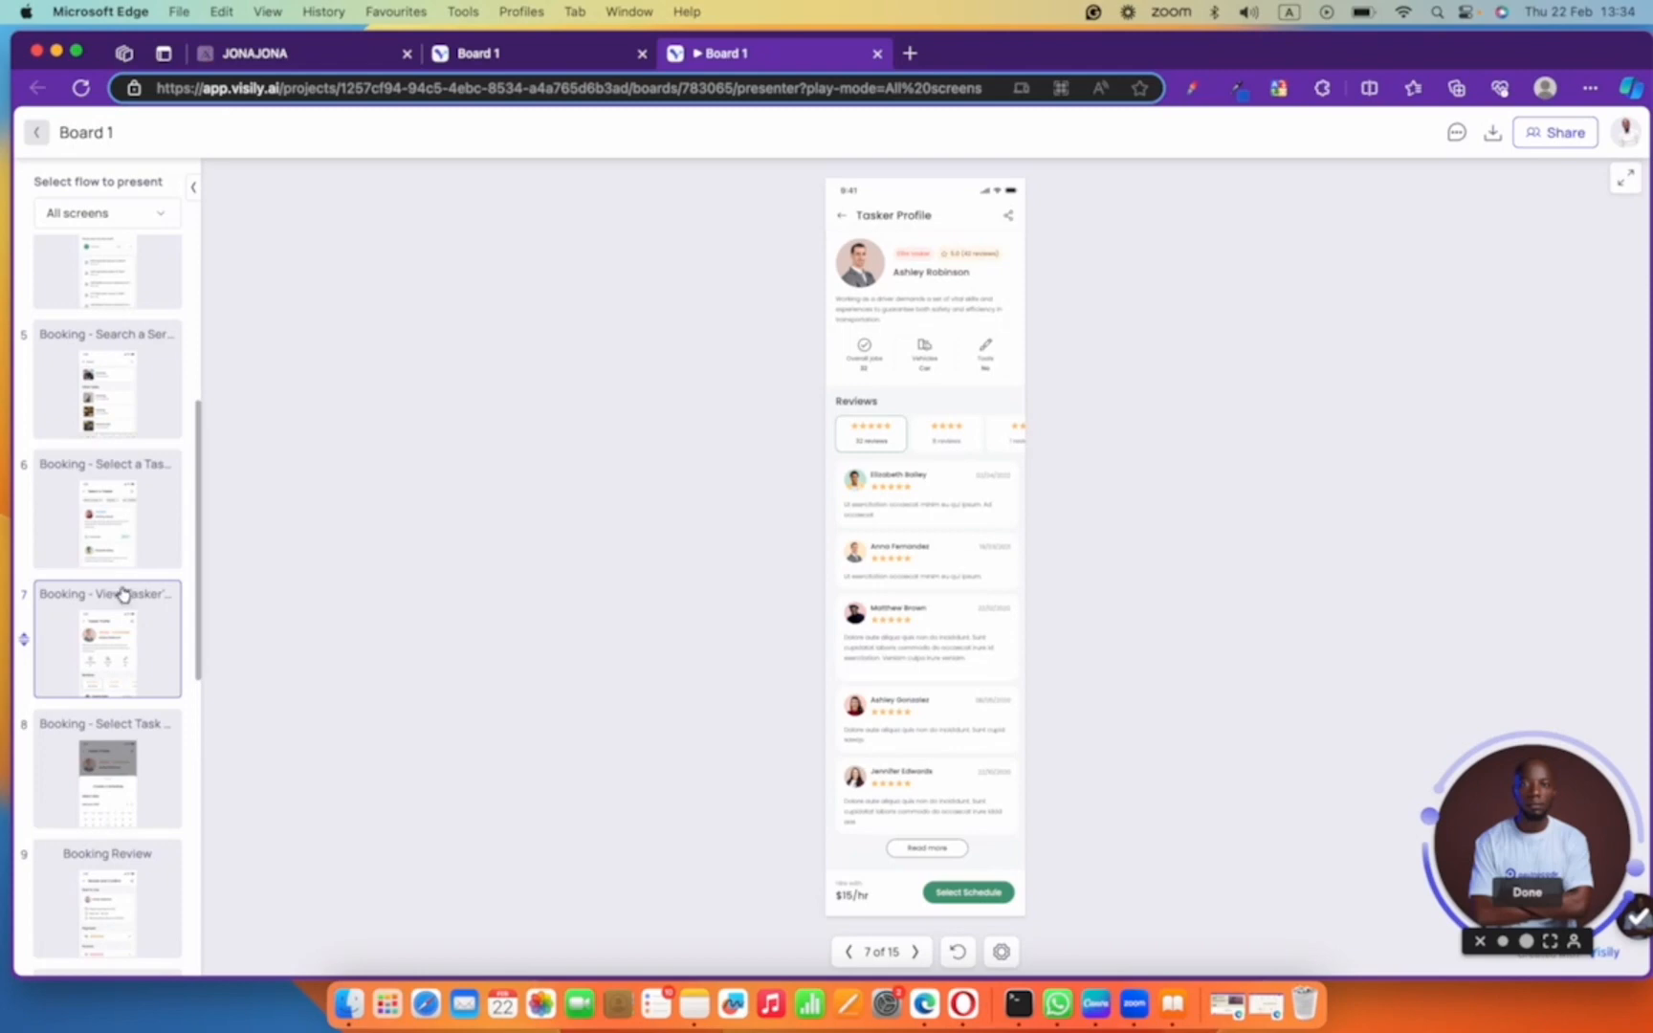
- Review the sign-in, home, address, tasker selection and tasker profile screens again, ending on the Launch Screen
scroll(72, 574, "up", 5)
left_click(96, 438)
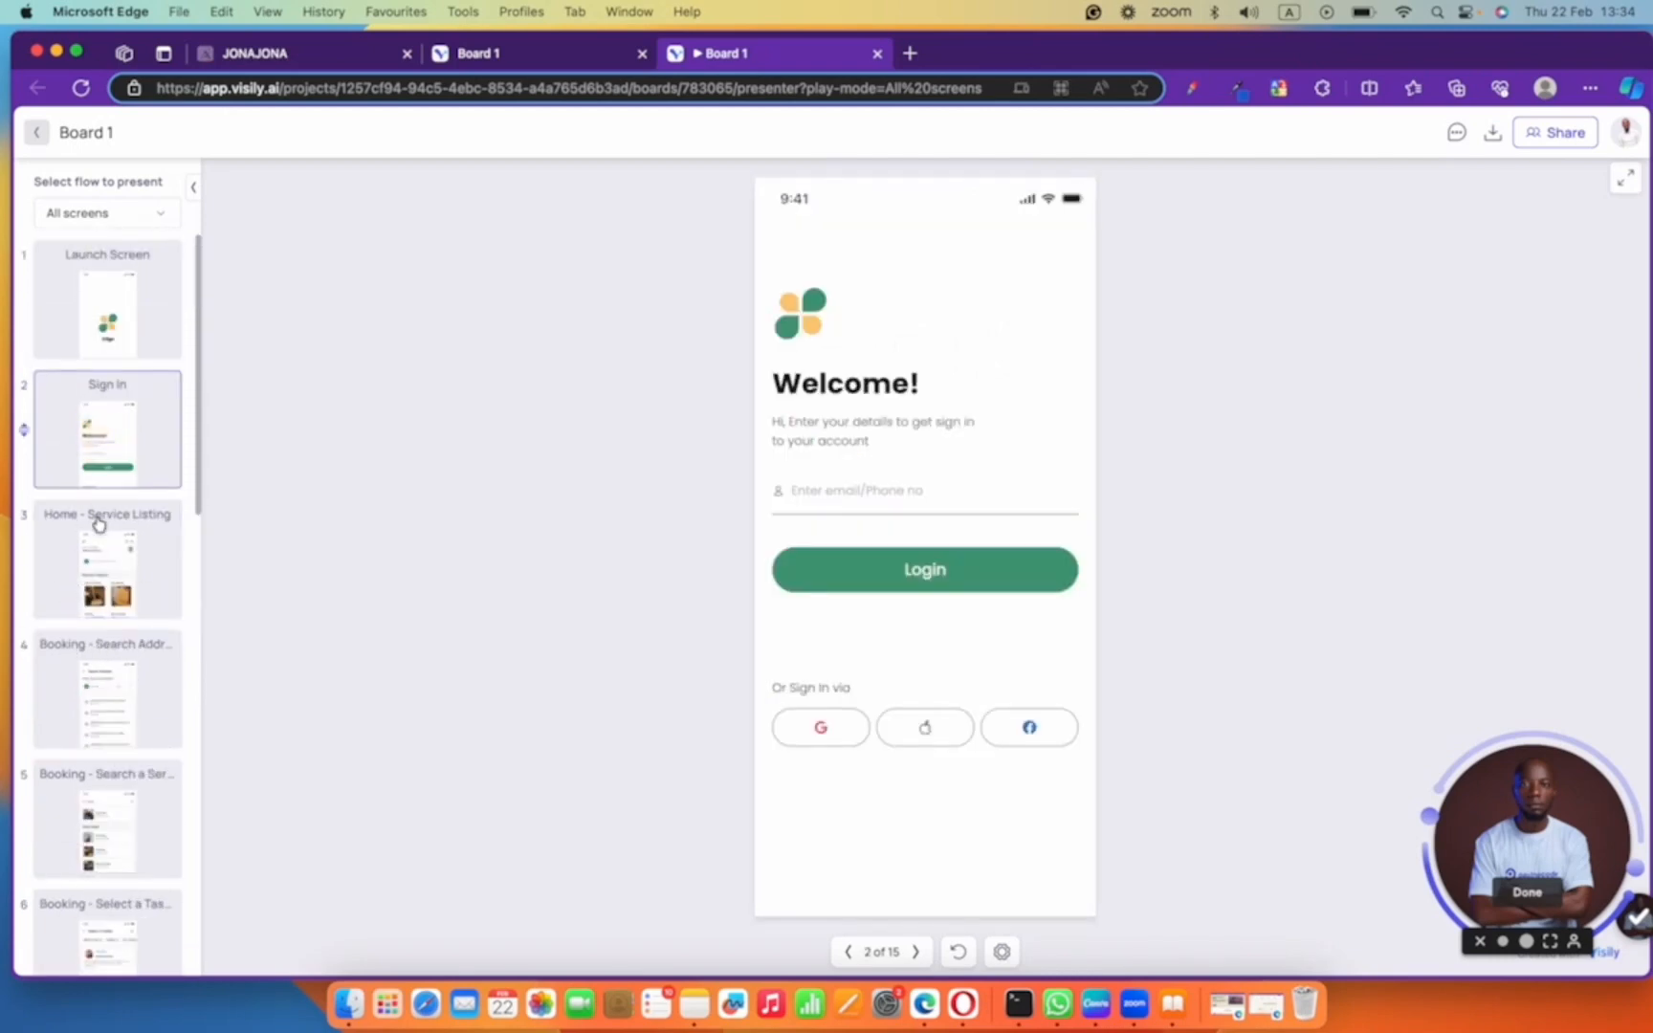
left_click(92, 557)
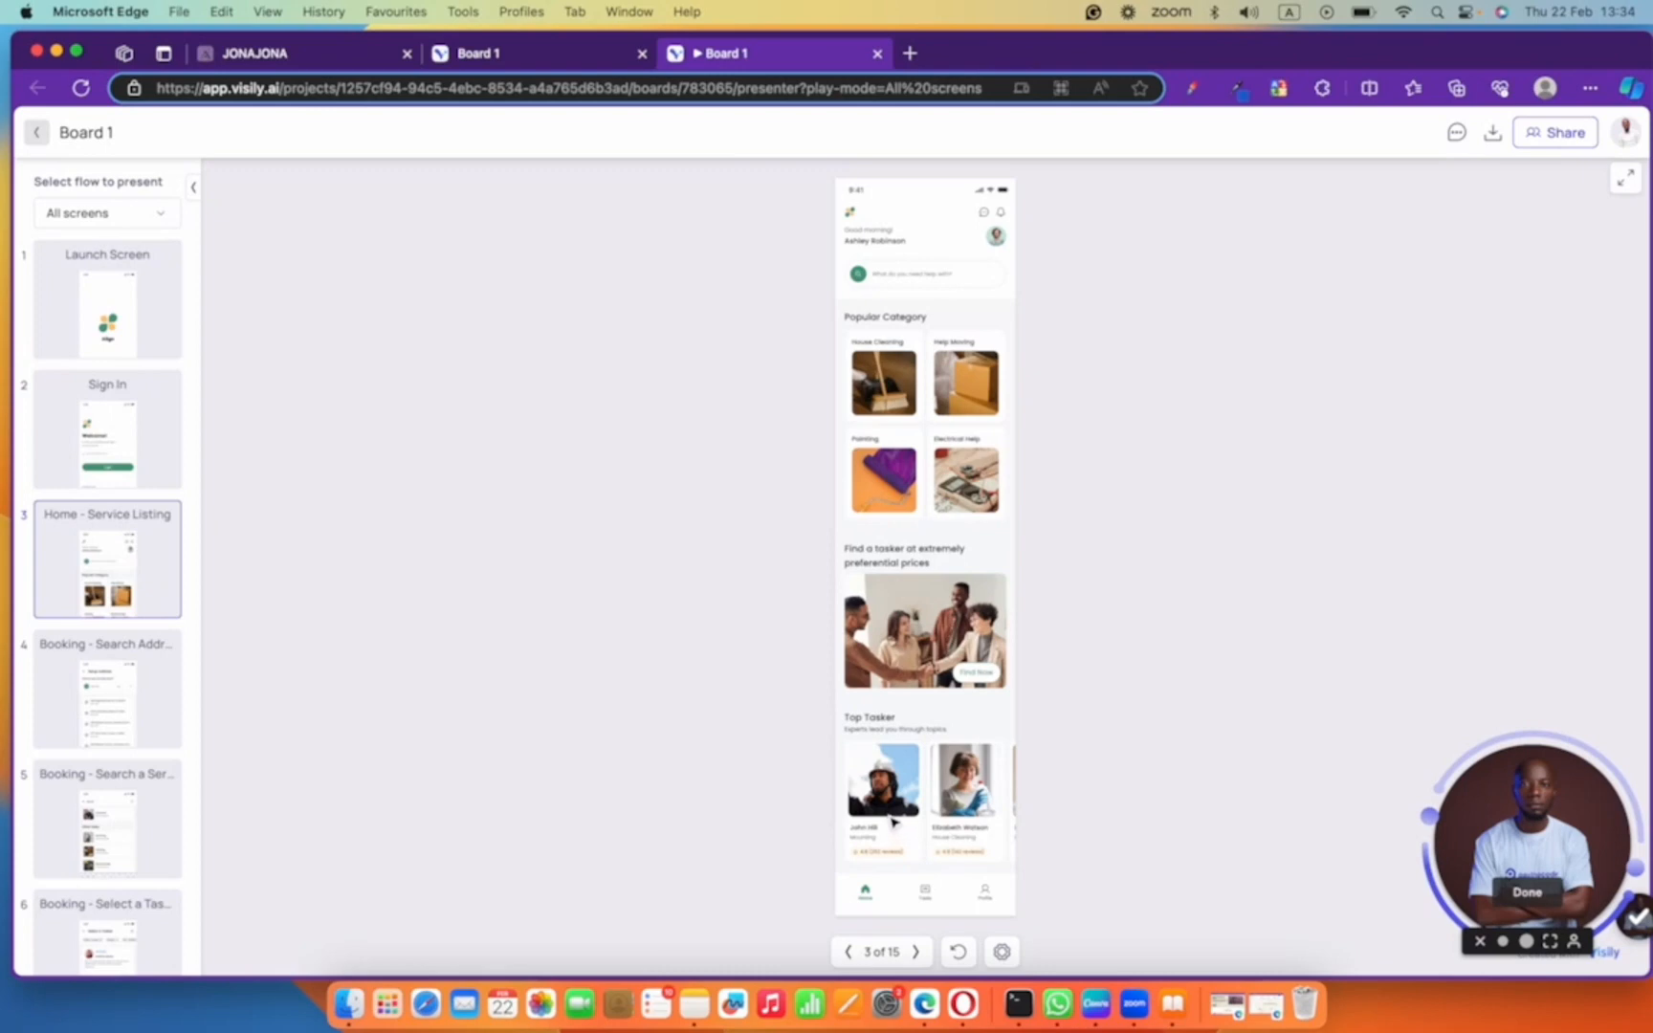
left_click(109, 704)
scroll(110, 717, "down", 5)
left_click(94, 558)
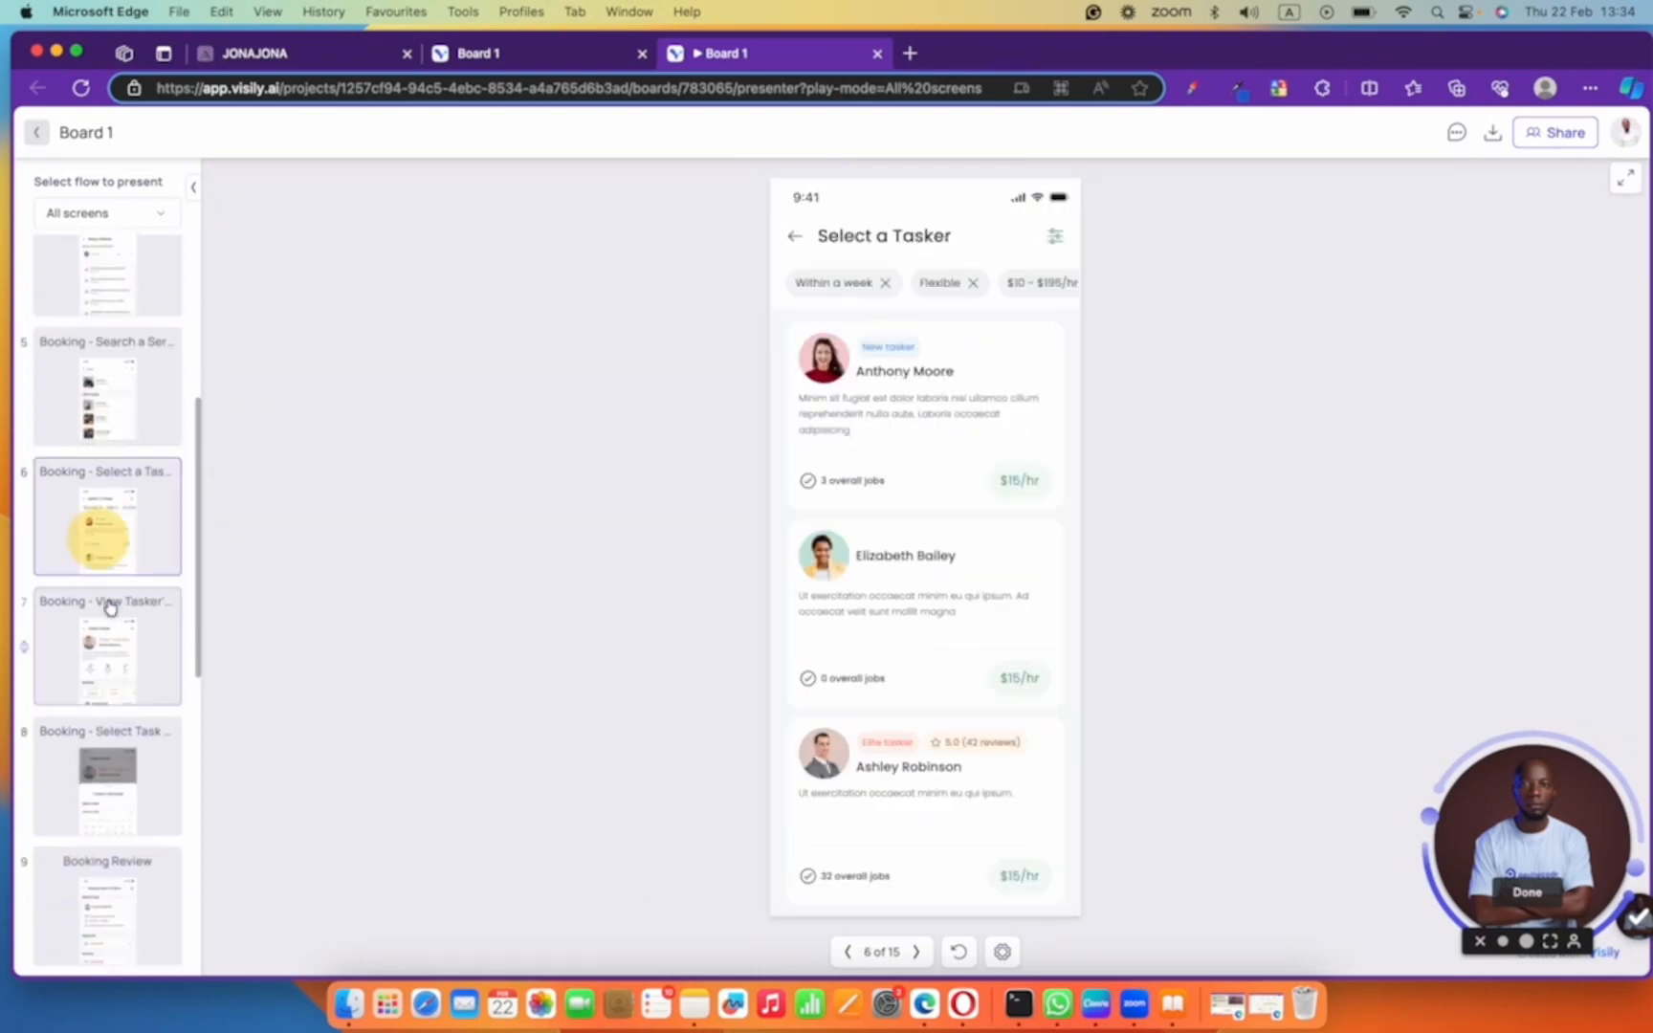
left_click(117, 643)
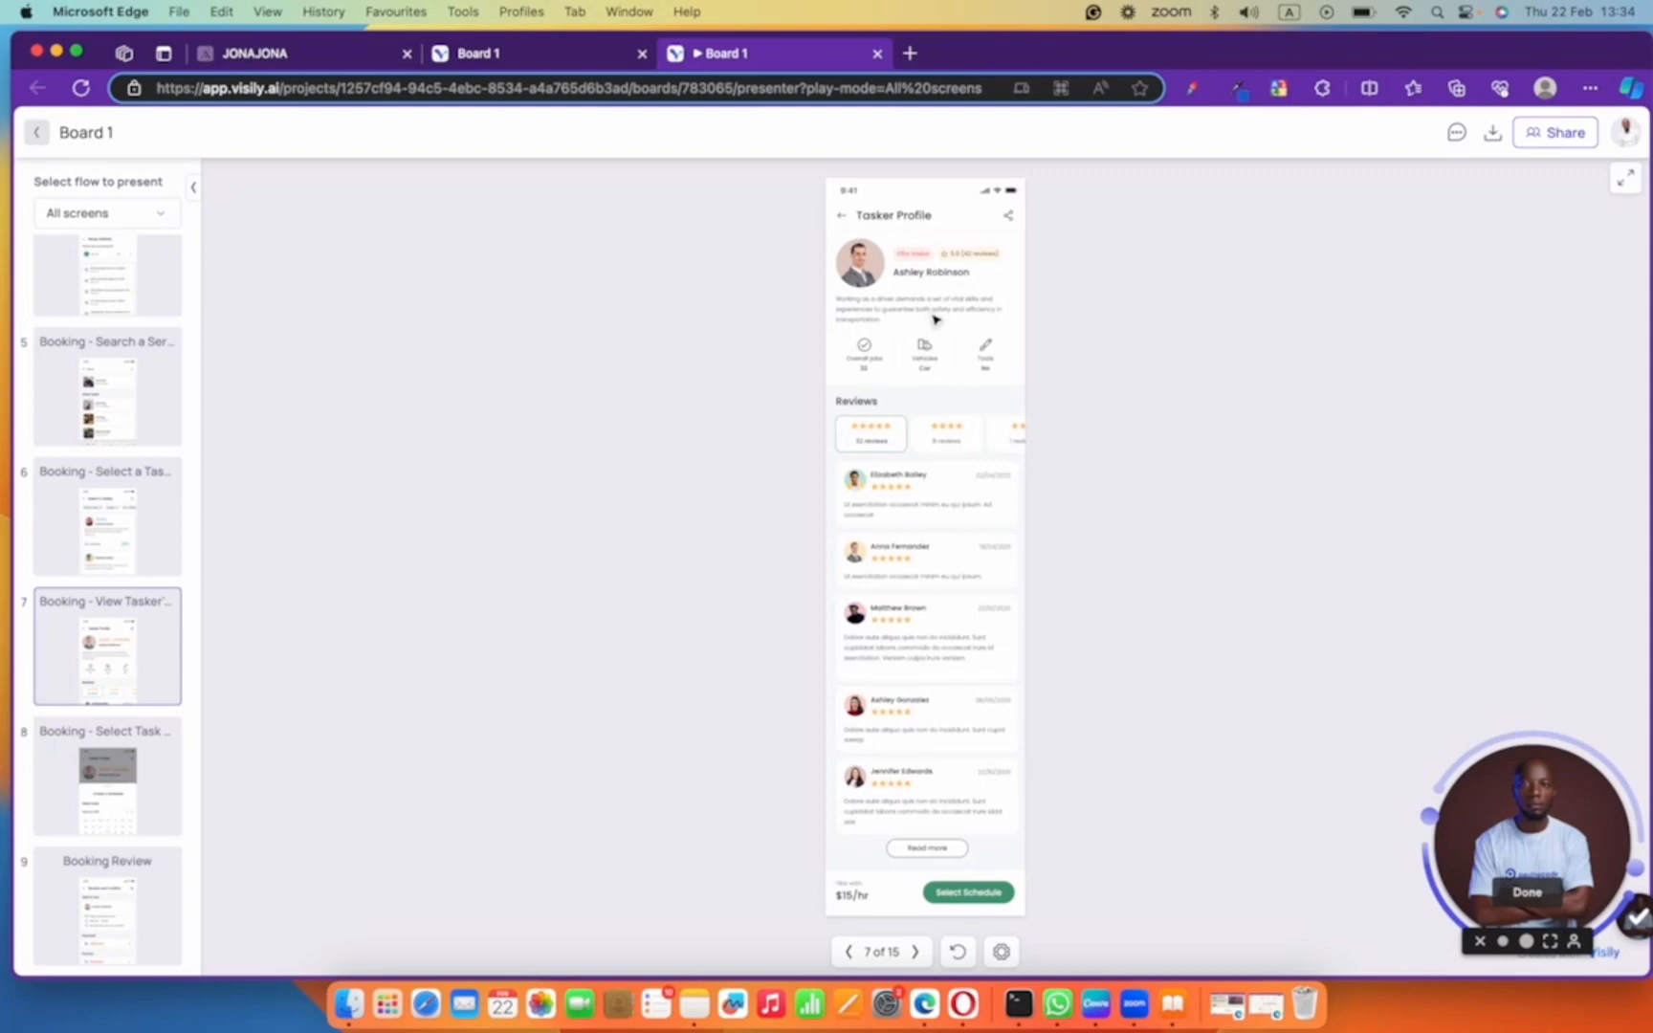
scroll(143, 364, "up", 5)
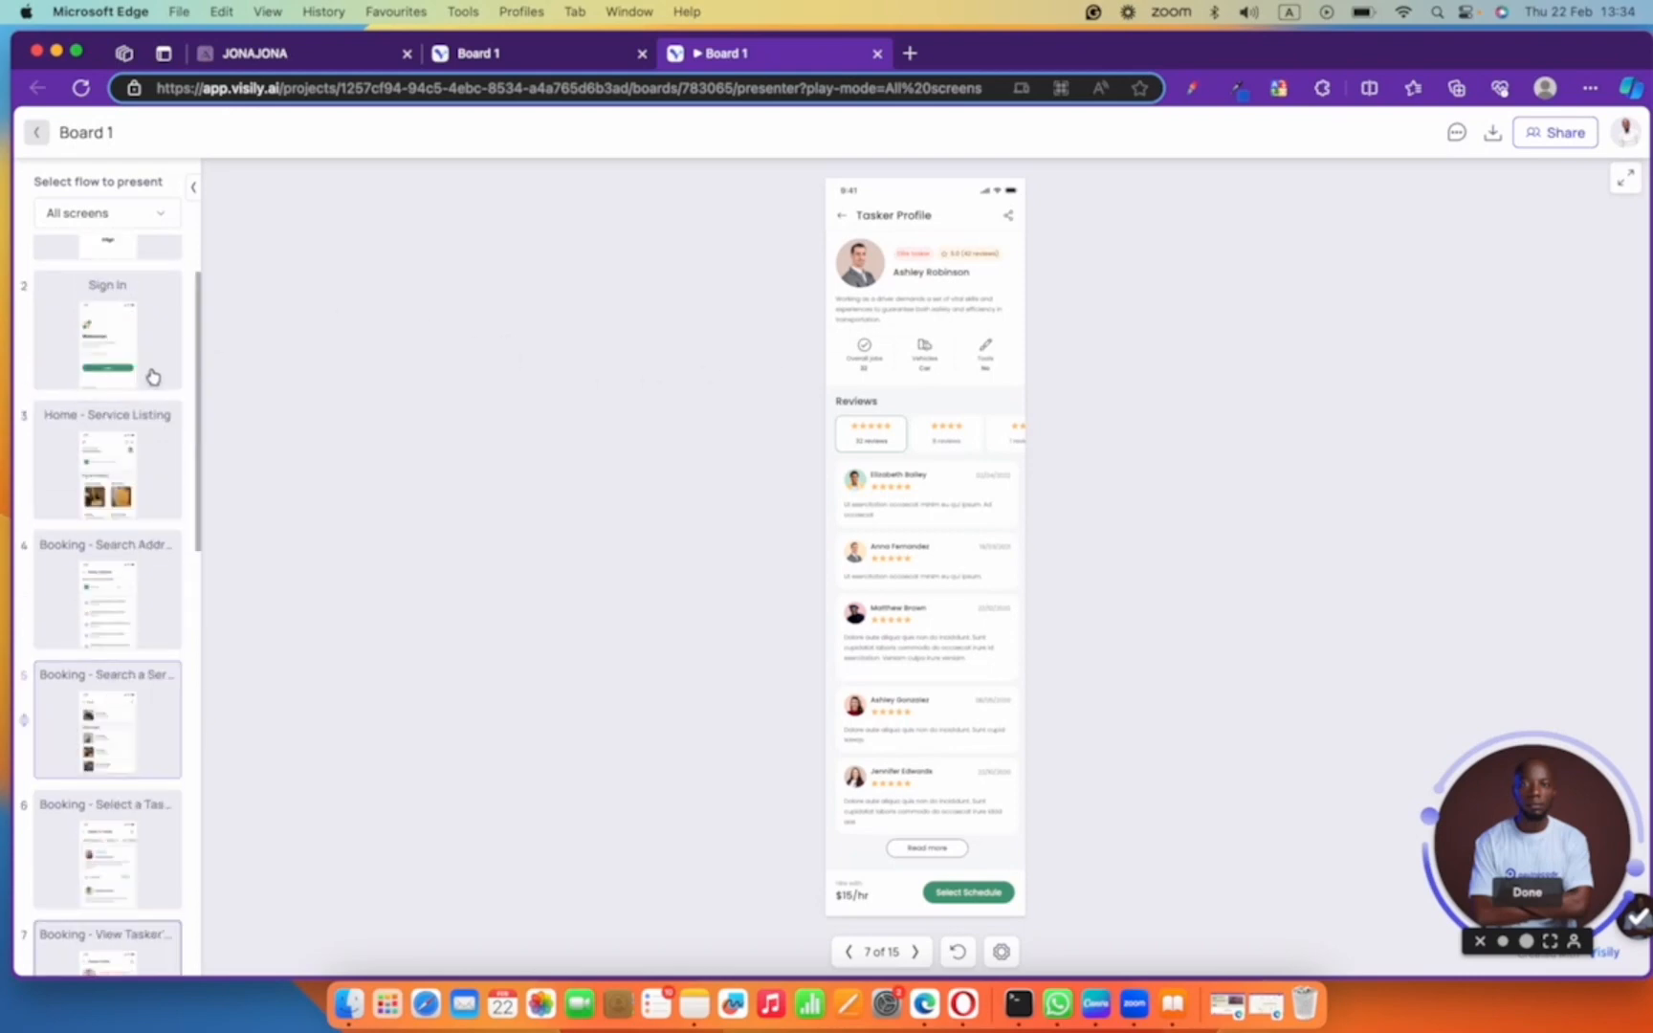
left_click(135, 294)
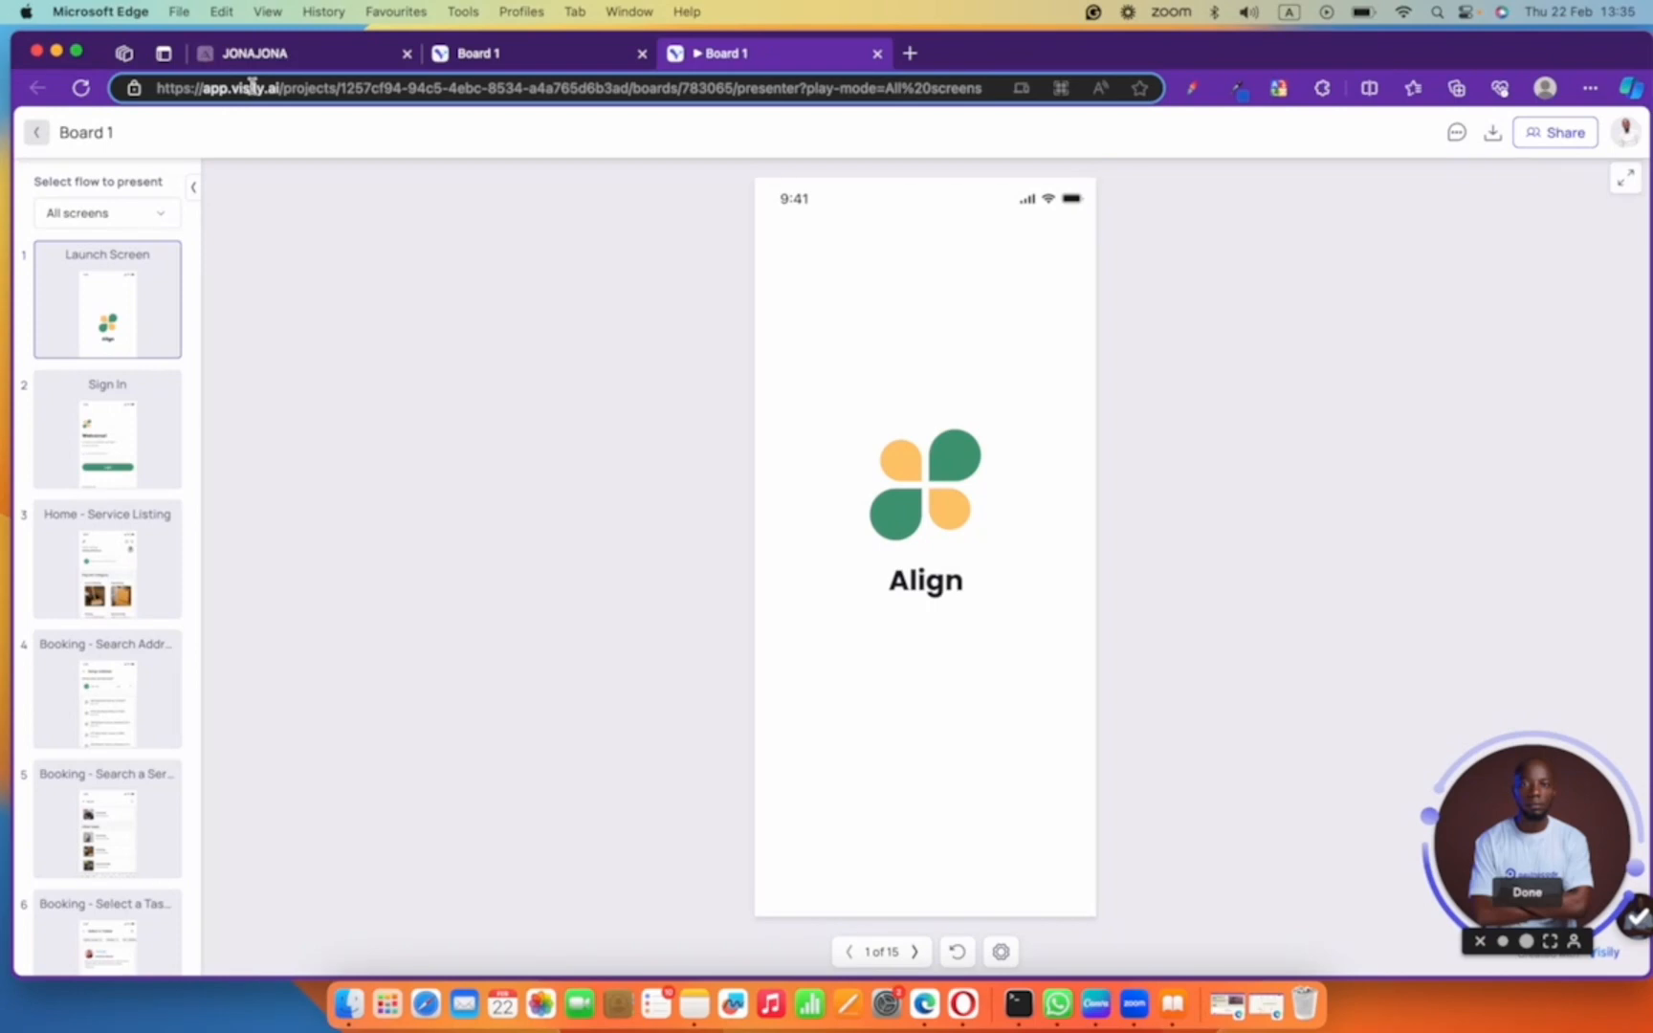
- Switch to Adalo and set the new app's platform to Mobile Only
left_click(253, 52)
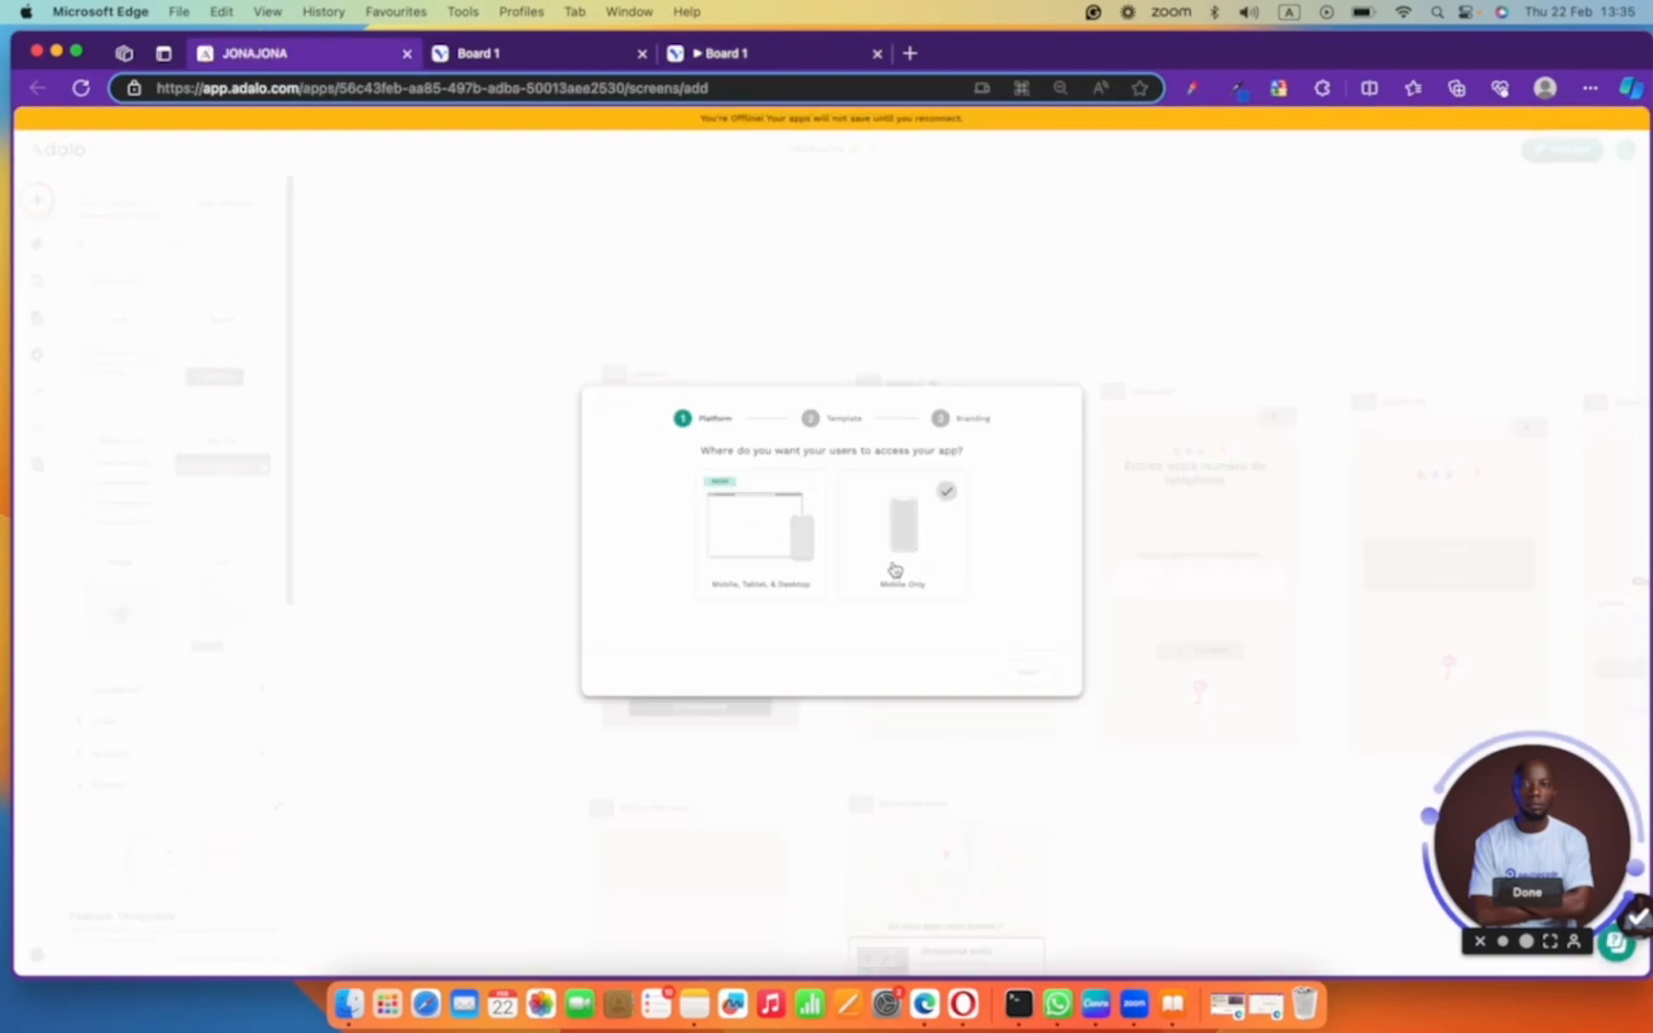
left_click(817, 559)
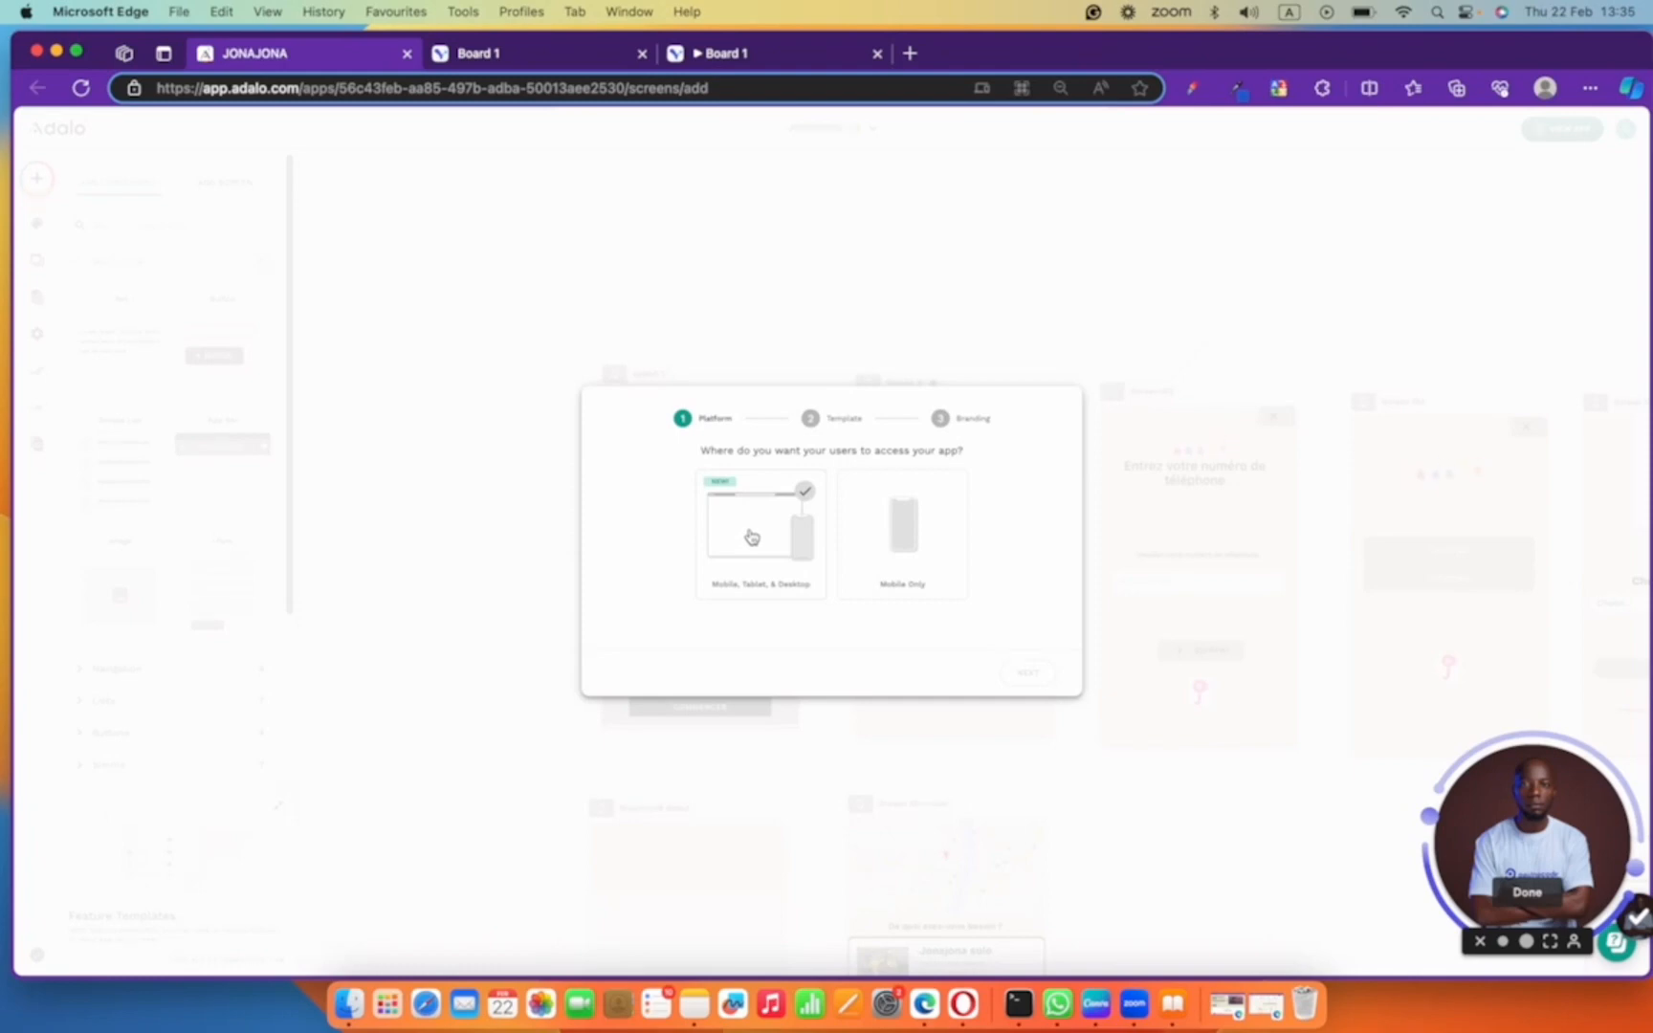
left_click(918, 523)
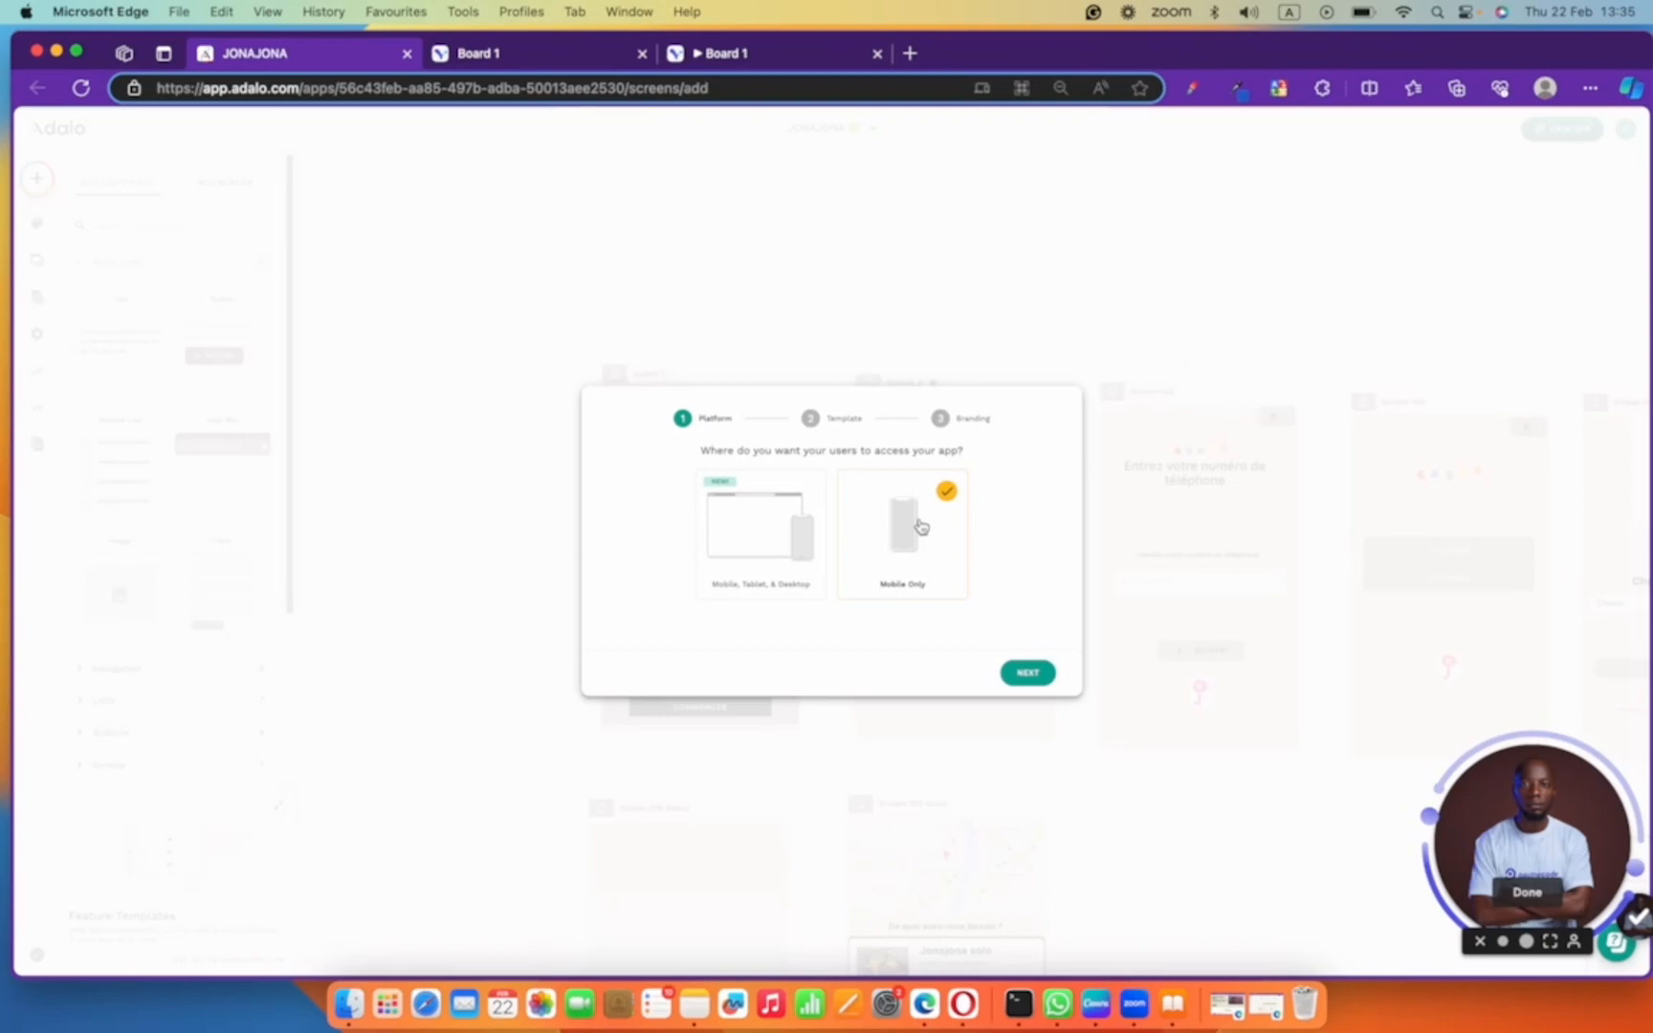
left_click(1044, 678)
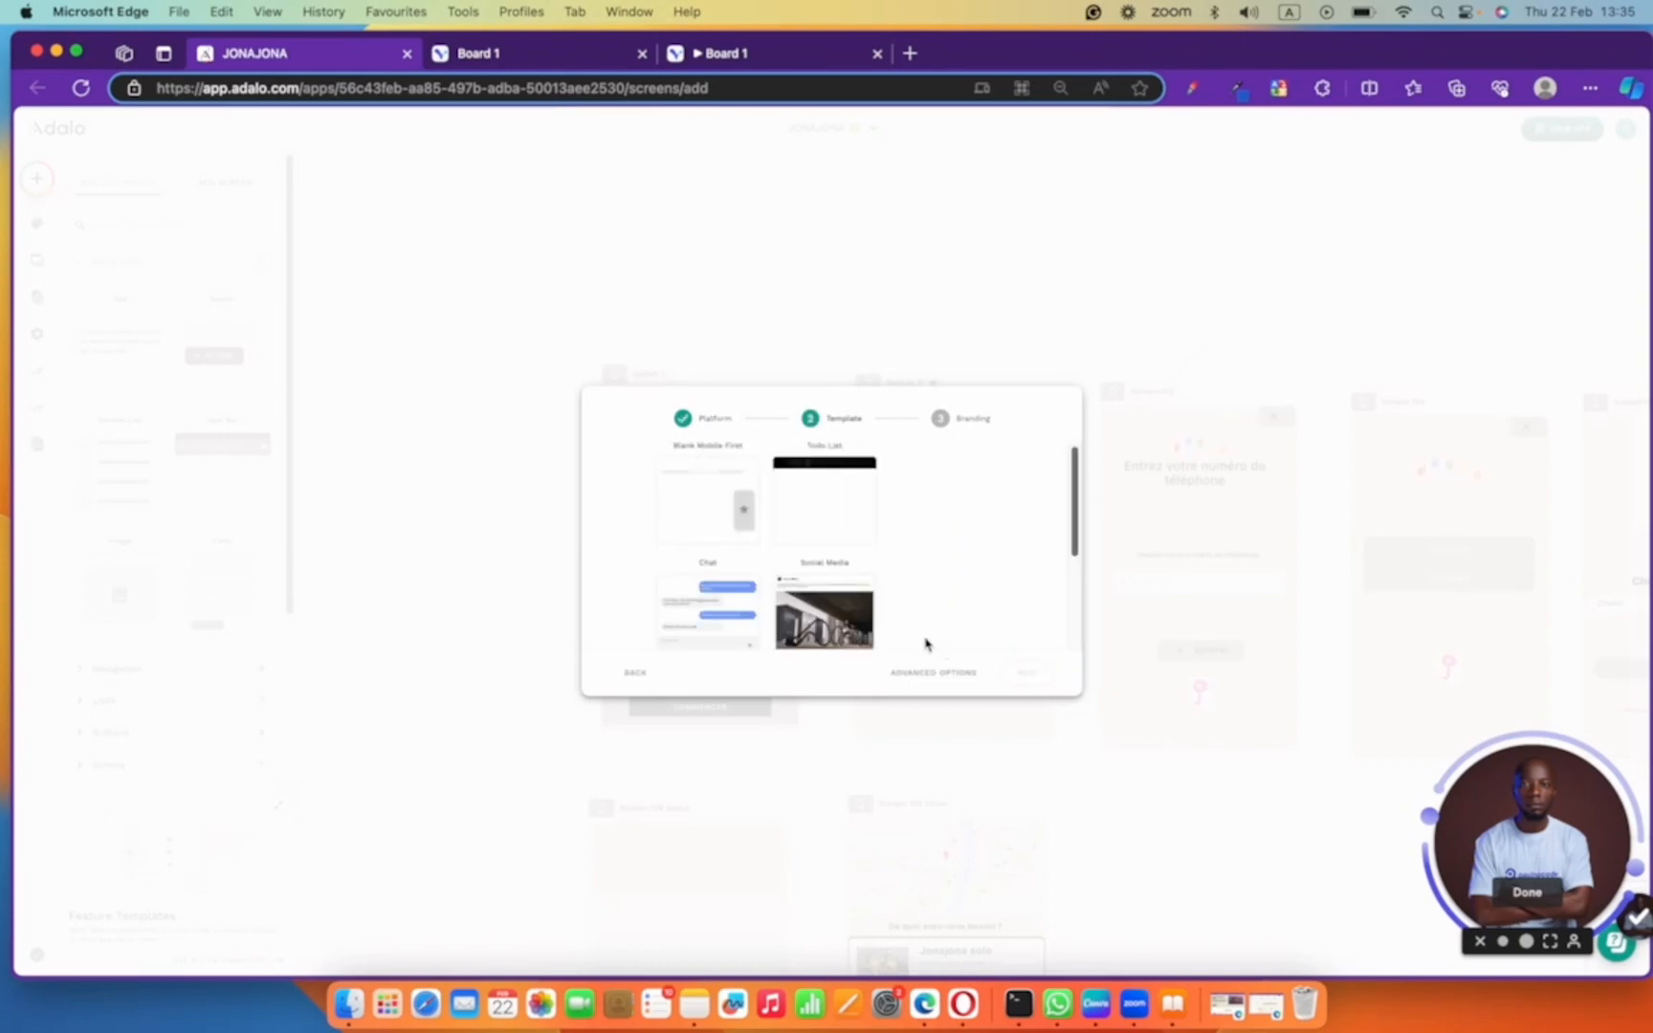
- Look over the available templates and choose Blank Mobile First for the new app
scroll(789, 593, "down", 2)
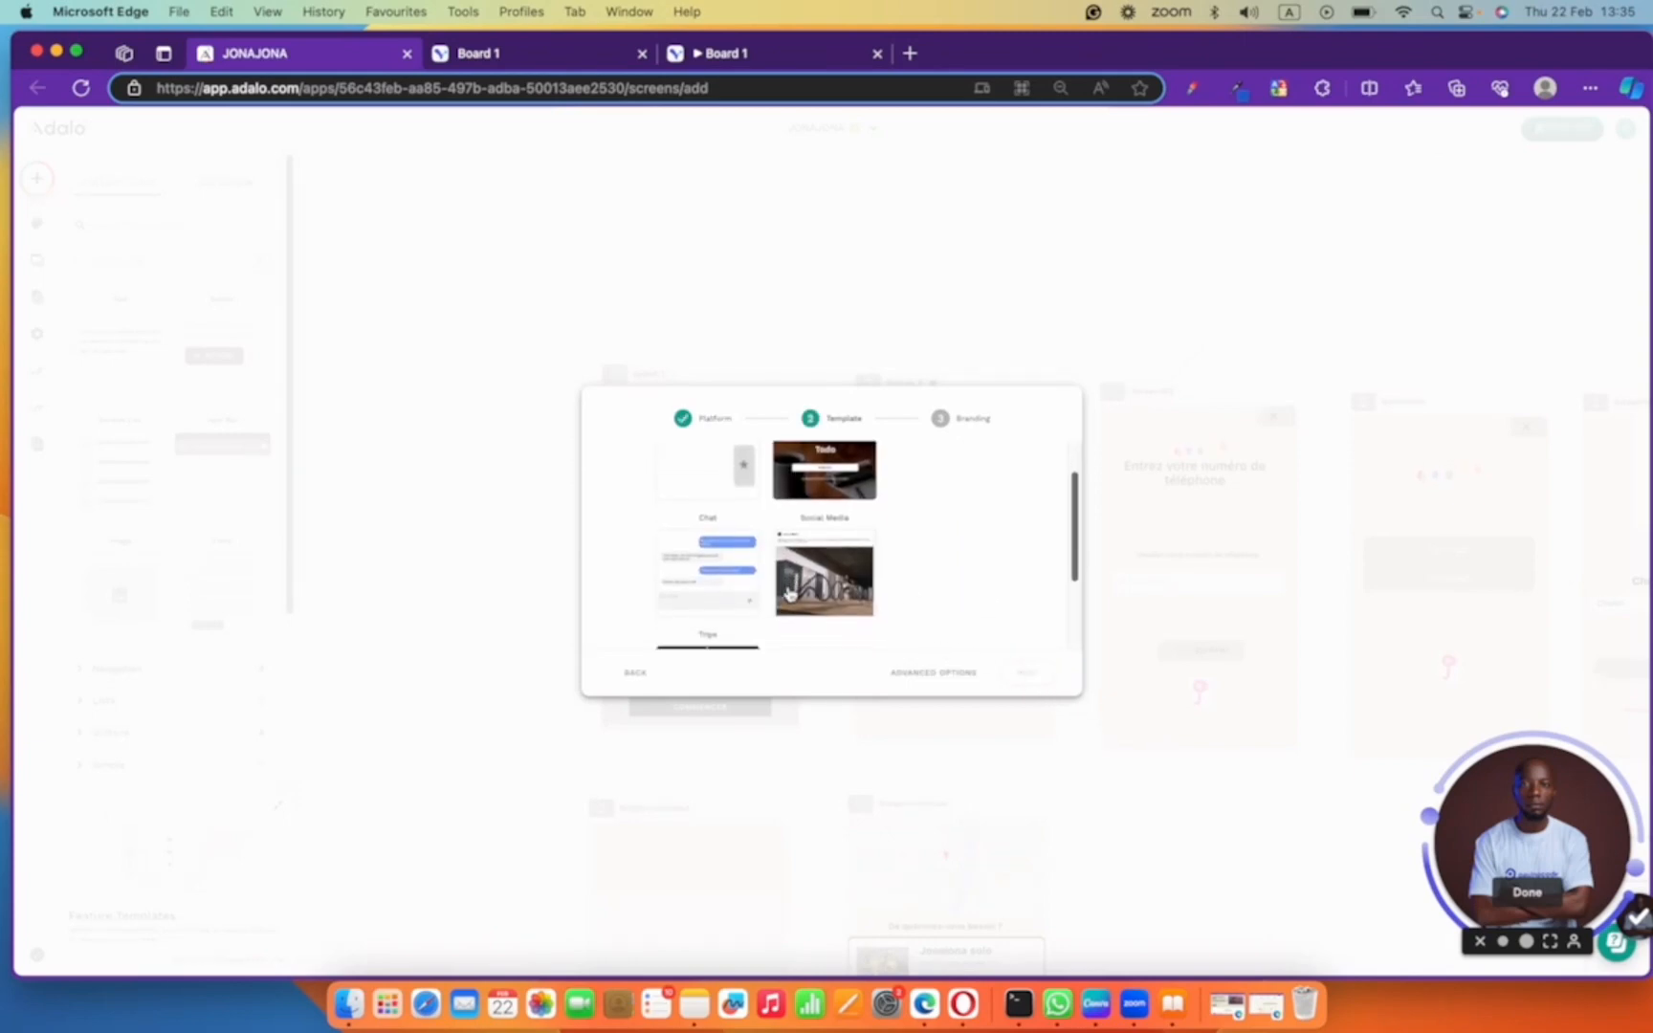
scroll(775, 574, "down", 2)
scroll(755, 555, "up", 4)
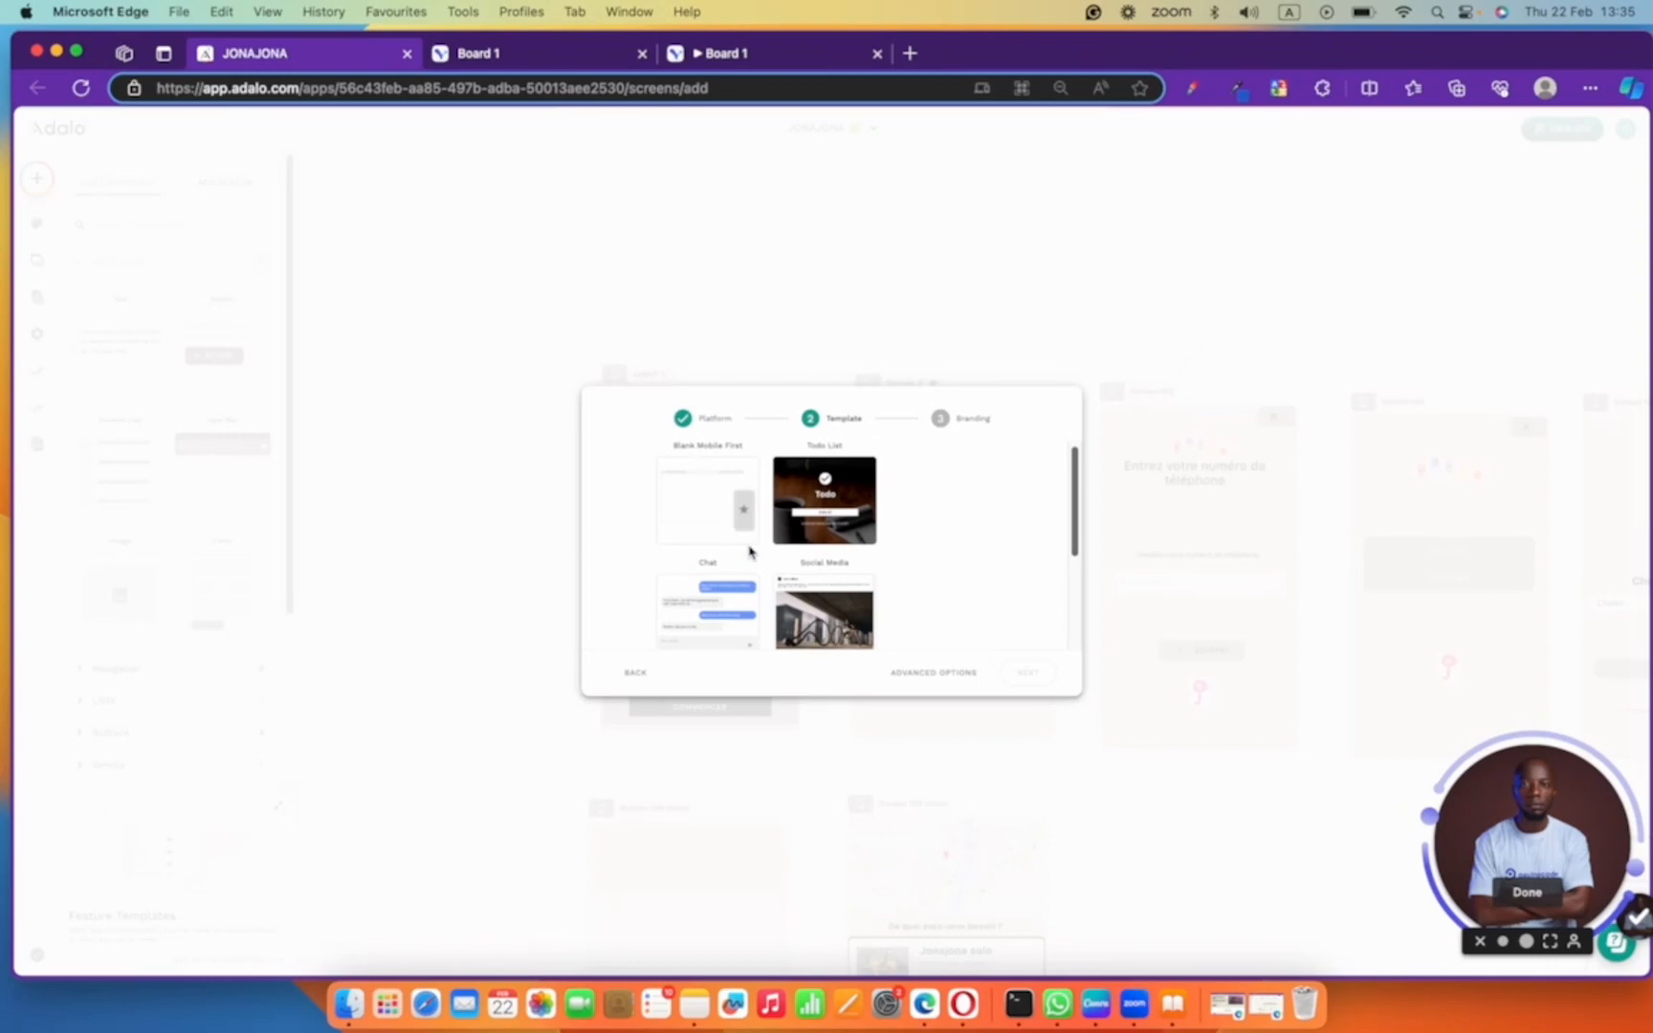
scroll(837, 526, "down", 5)
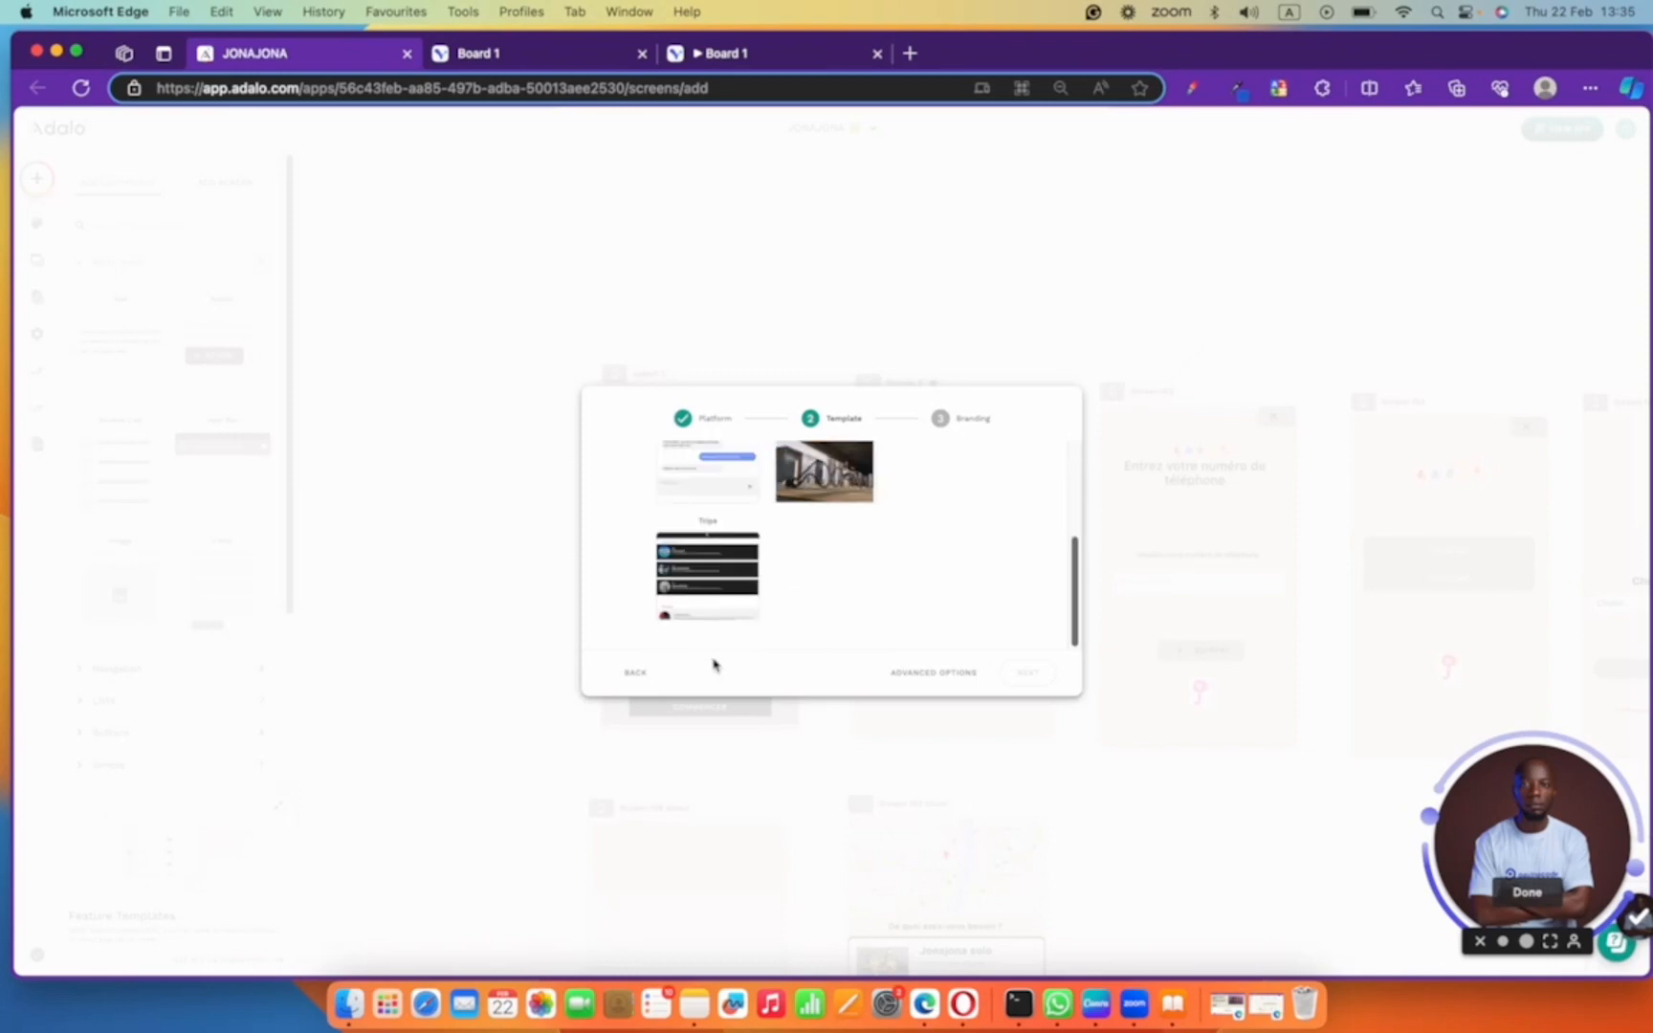
scroll(699, 617, "up", 5)
left_click(705, 498)
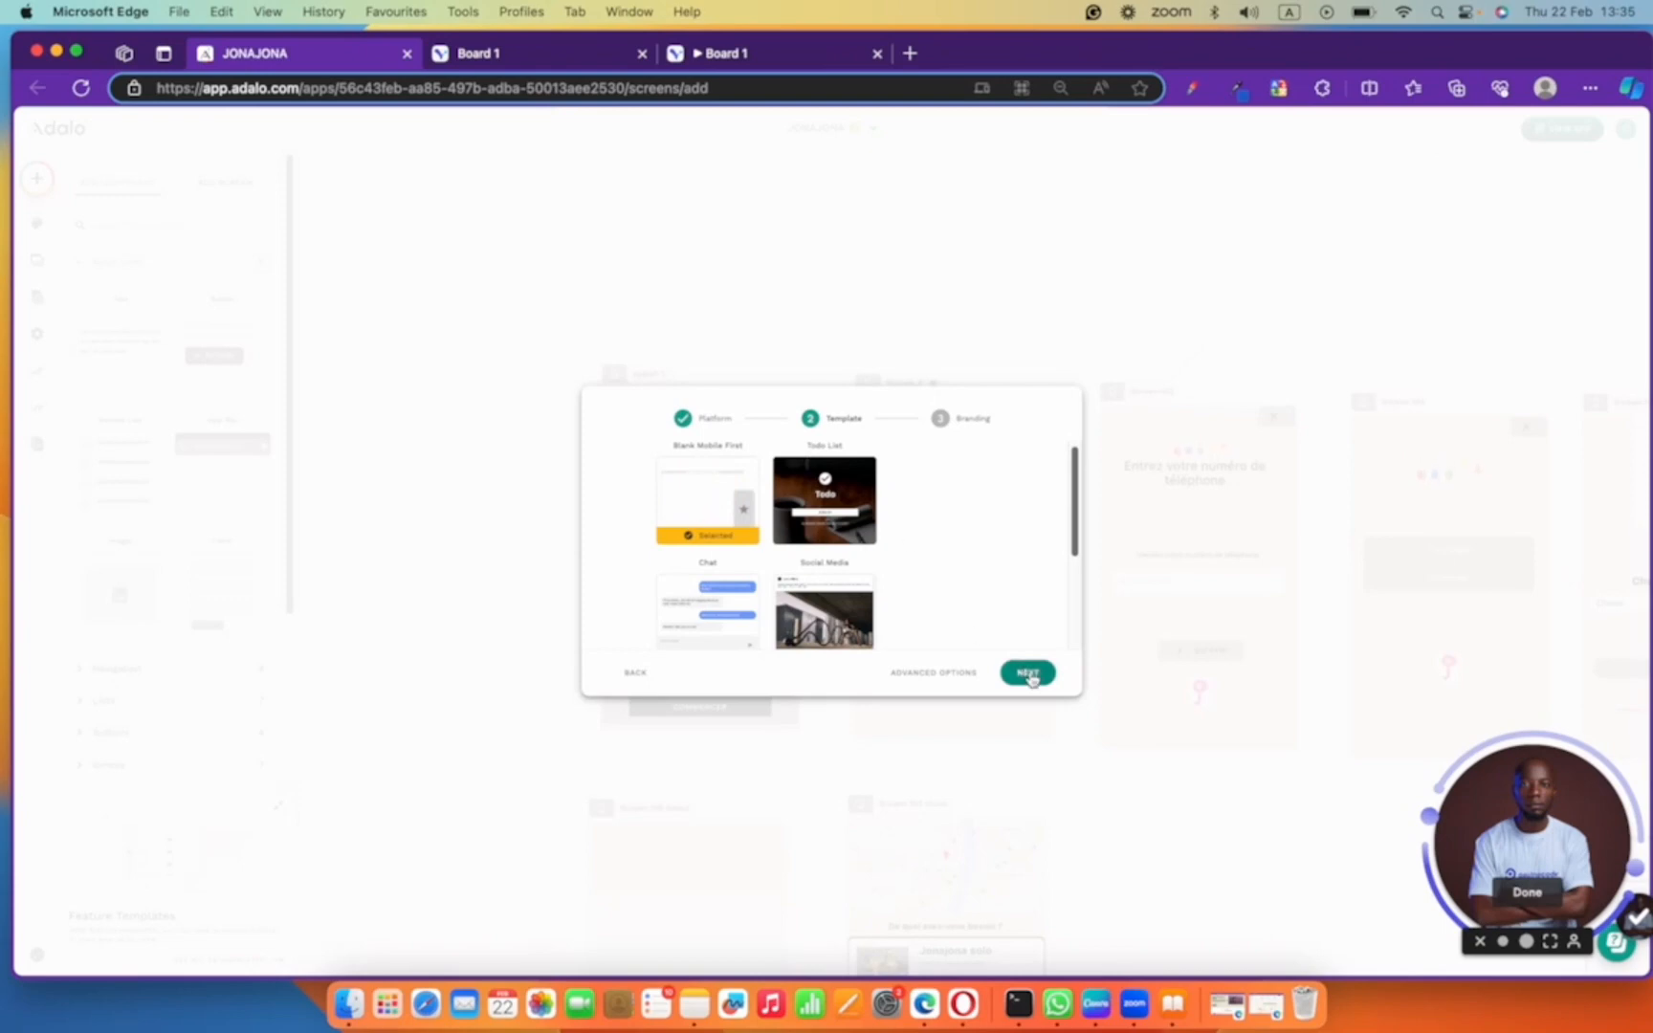
left_click(1029, 674)
- Name the app Align and set its users to Customers of my startup
left_click(776, 444)
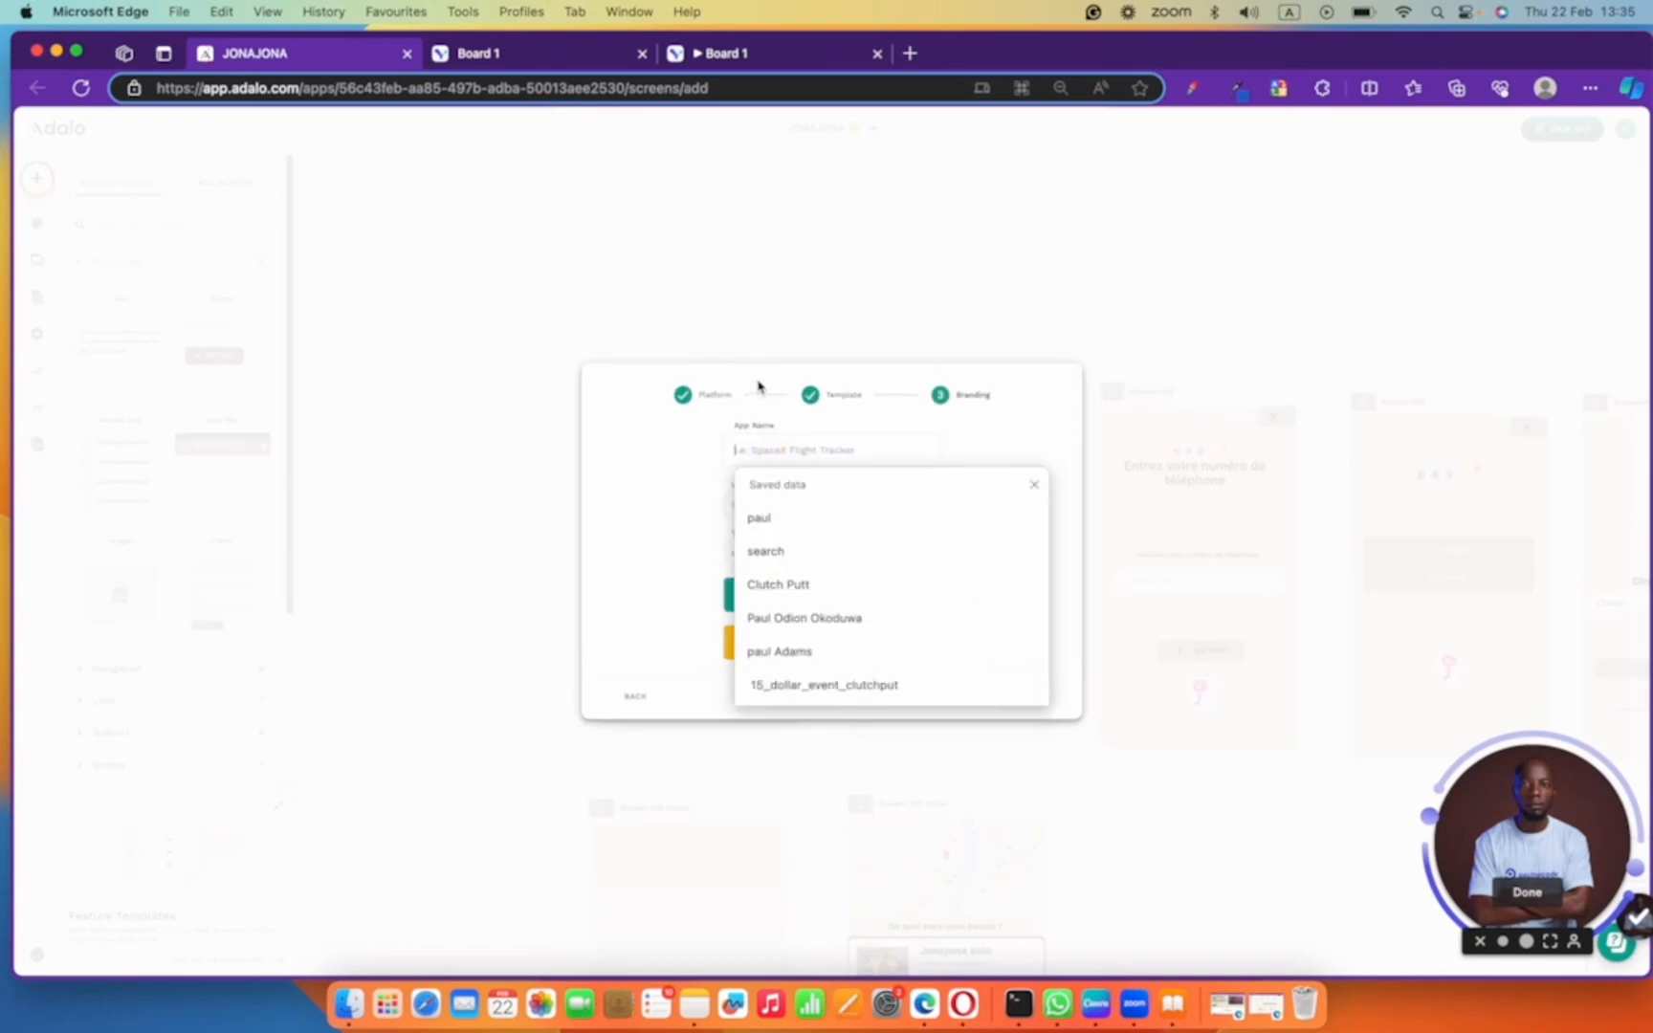
type("Align")
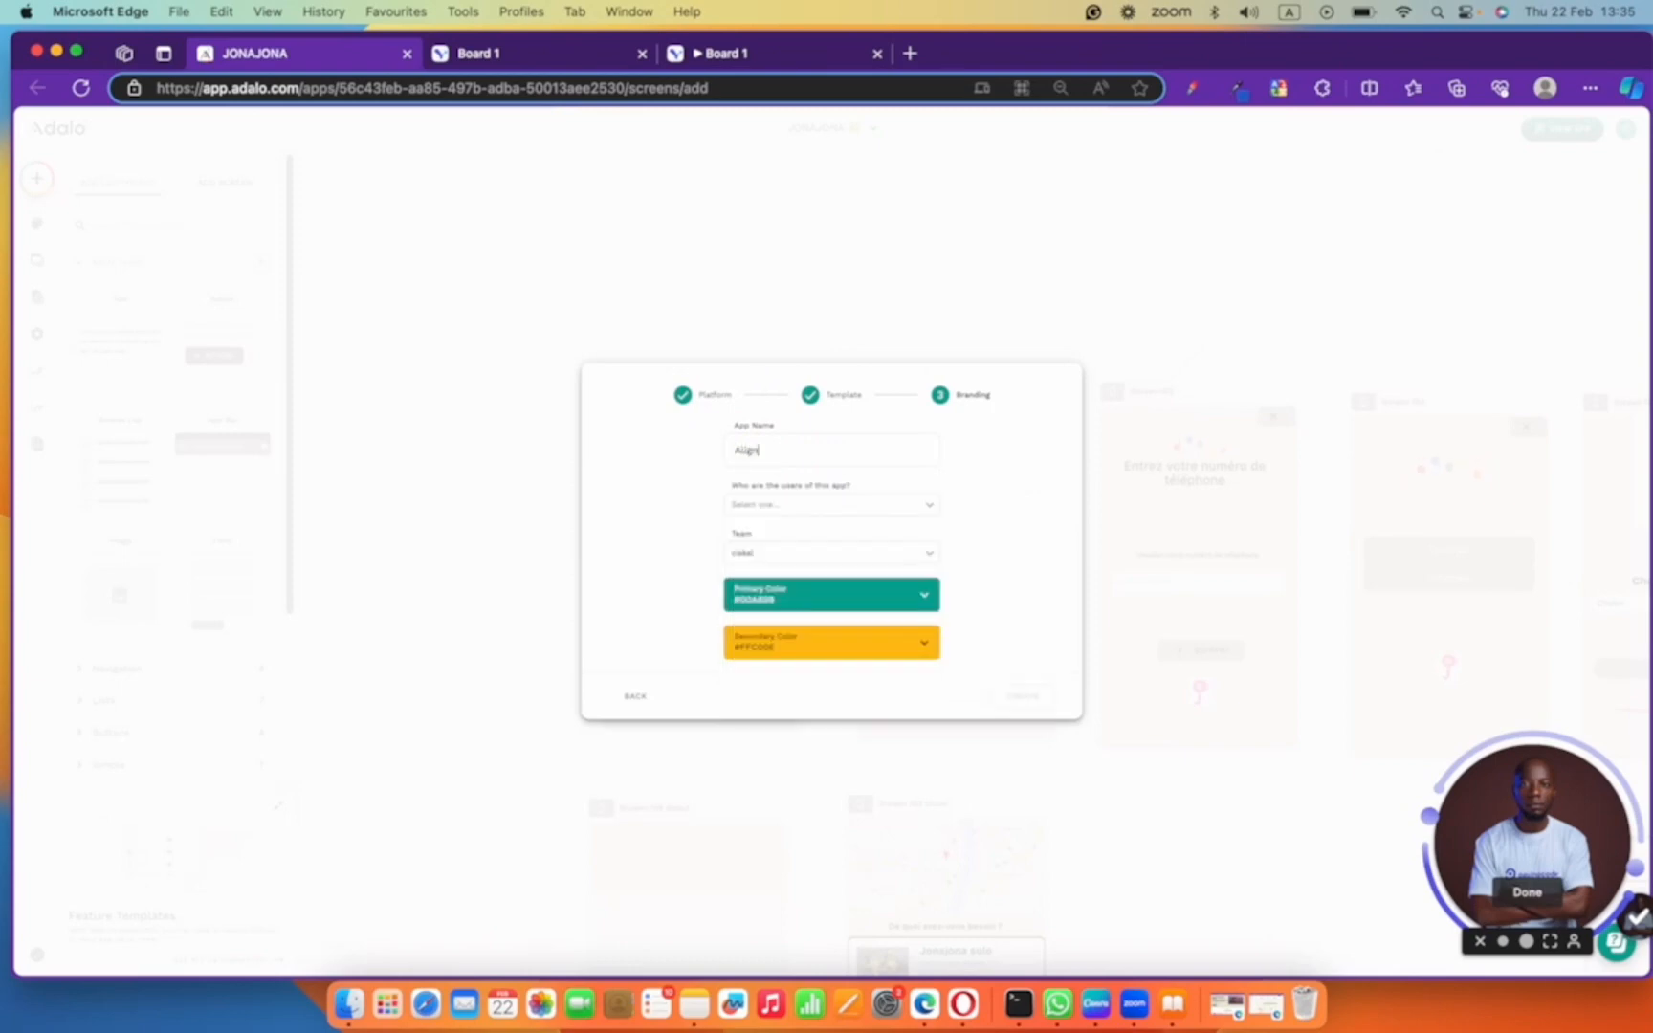
left_click(796, 511)
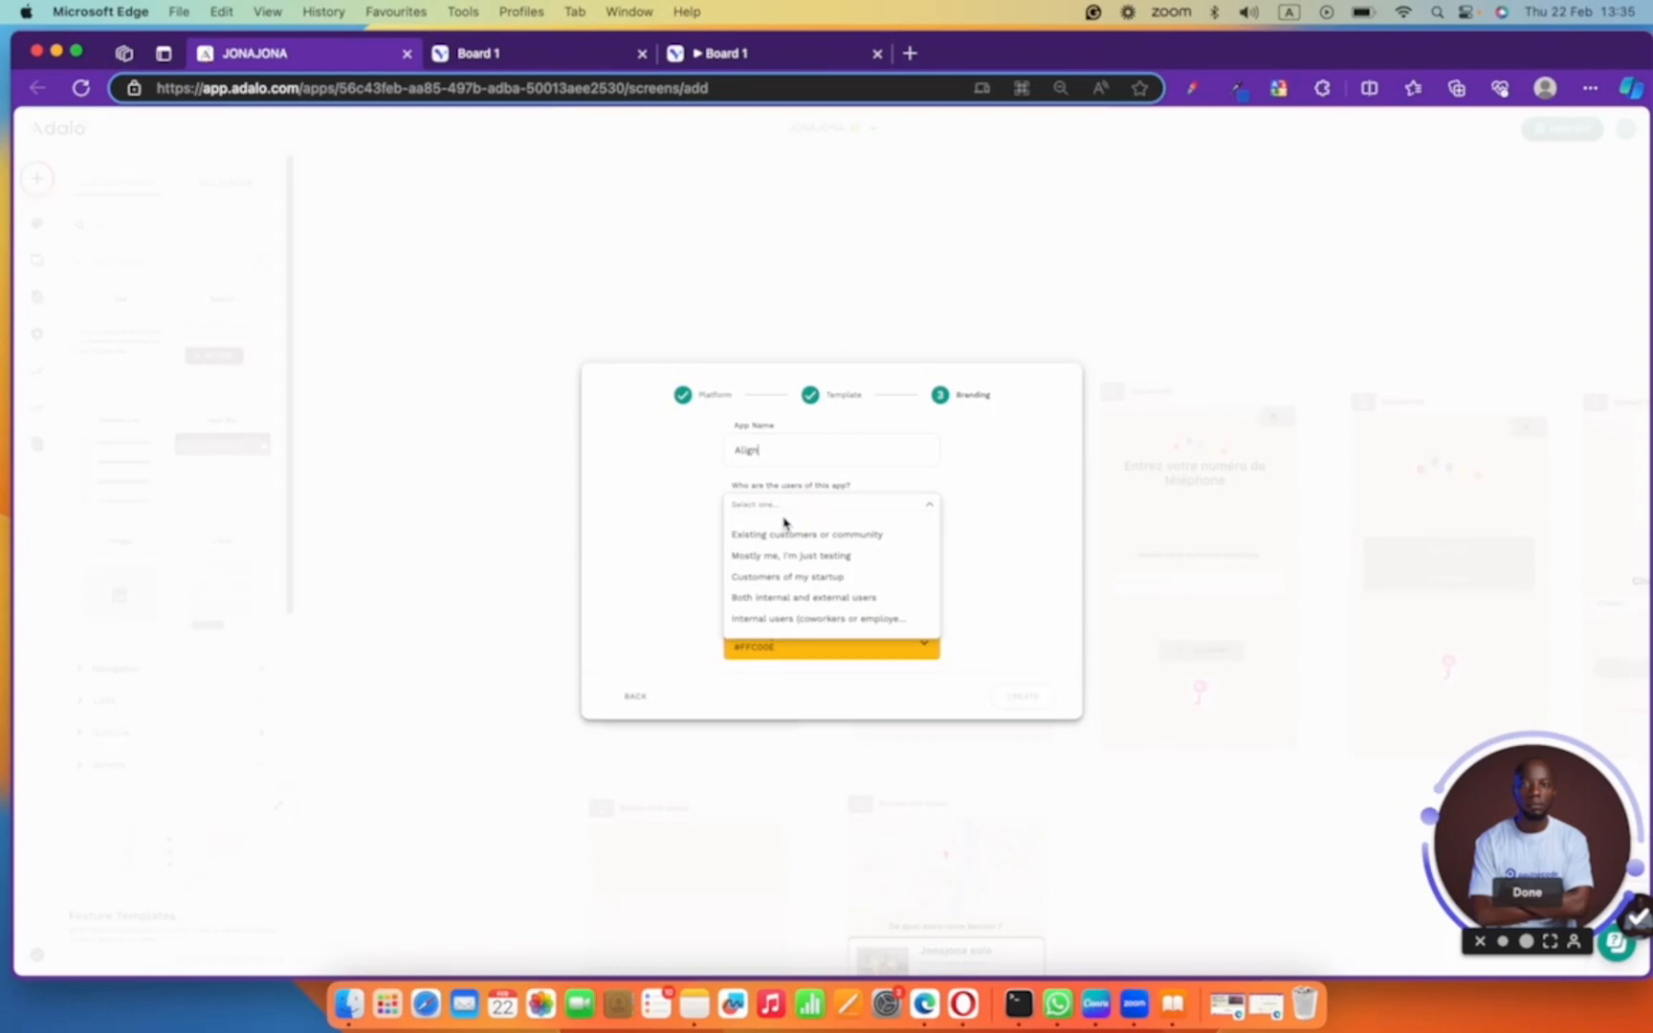
left_click(812, 577)
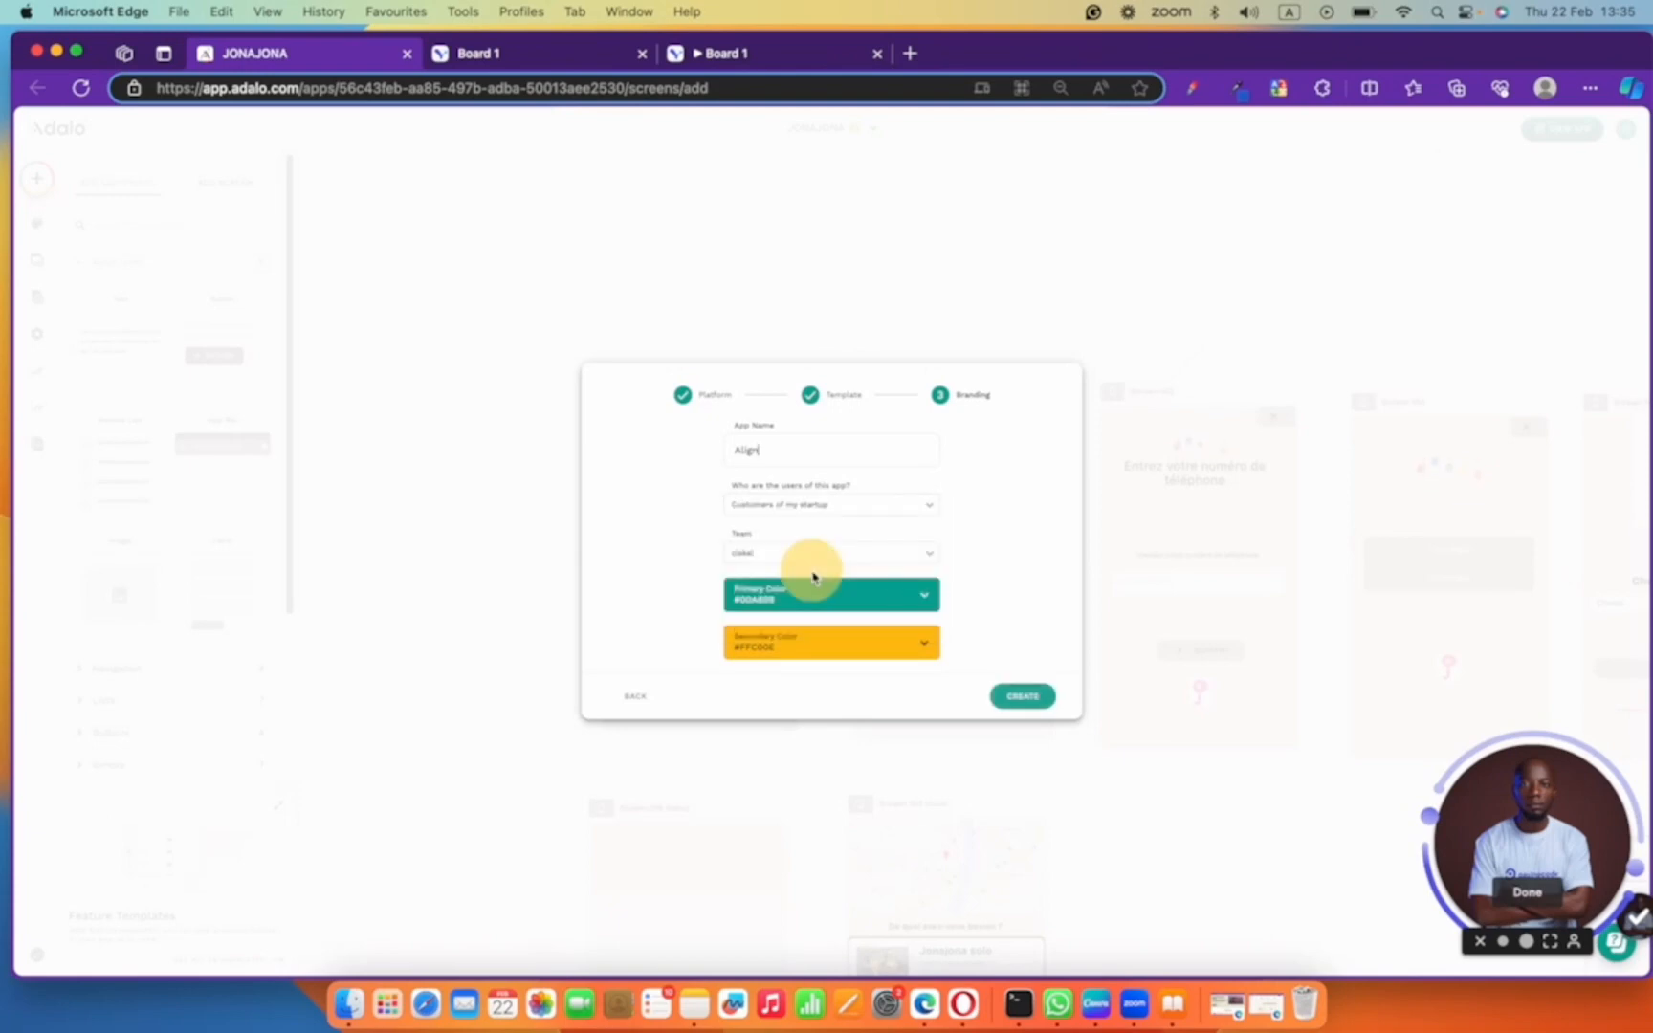
left_click(810, 559)
left_click(812, 559)
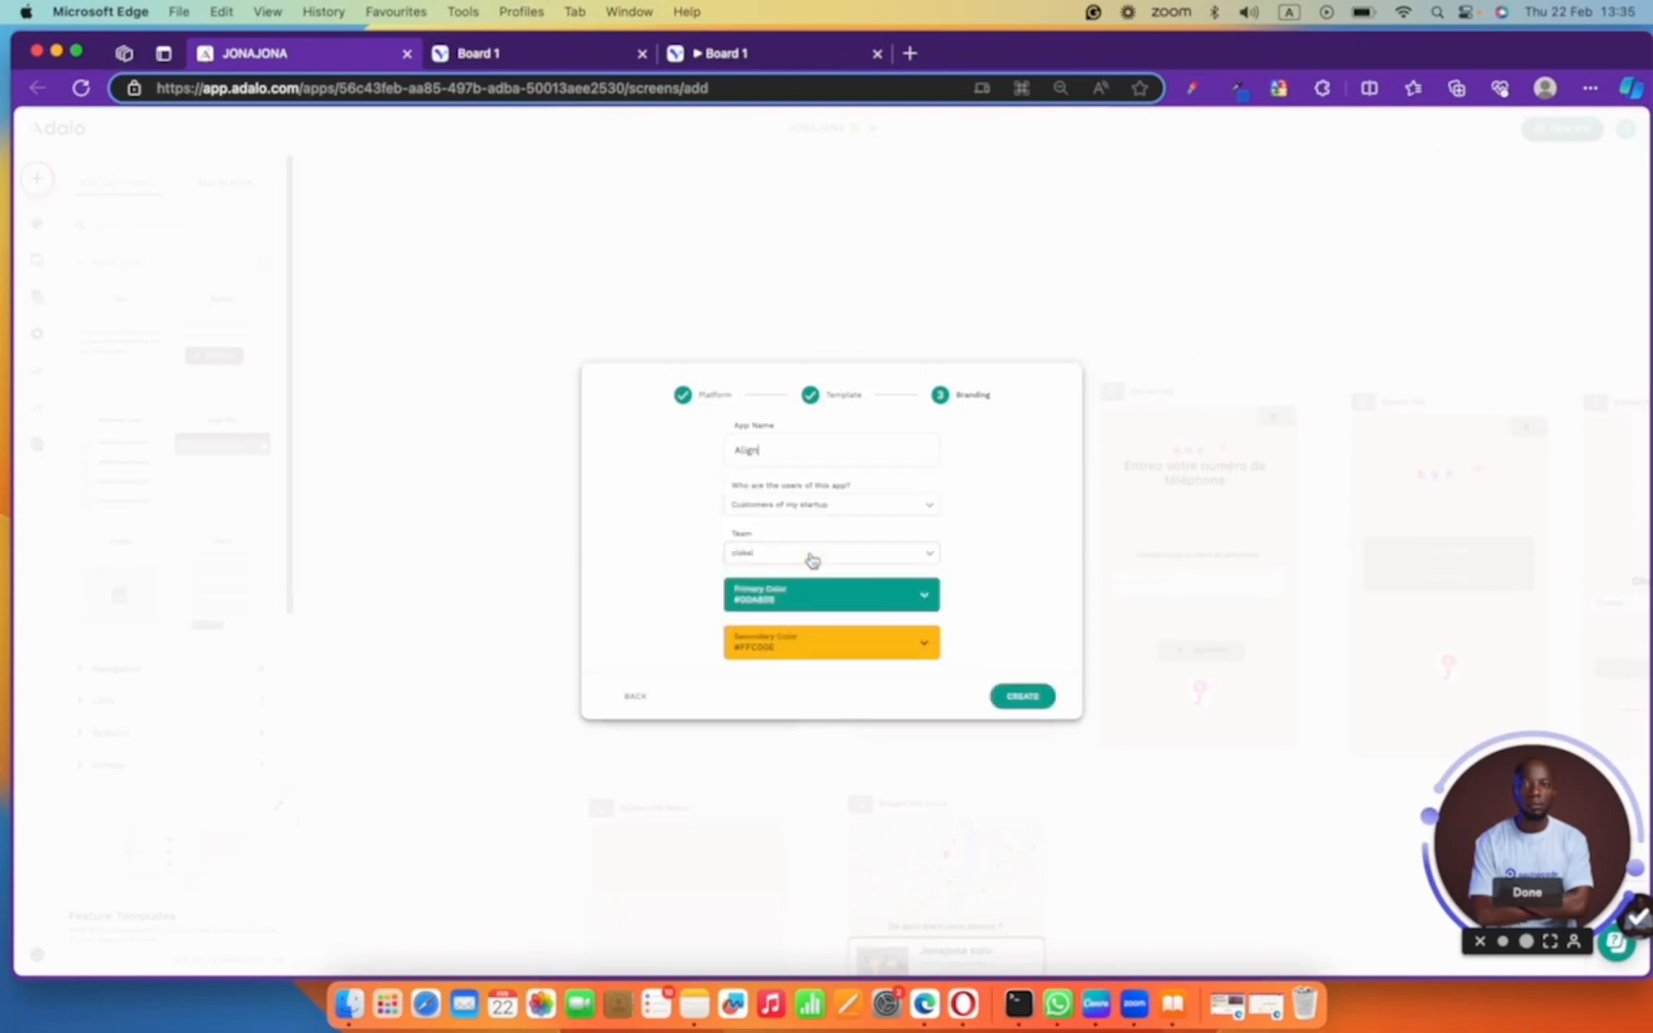
left_click(813, 558)
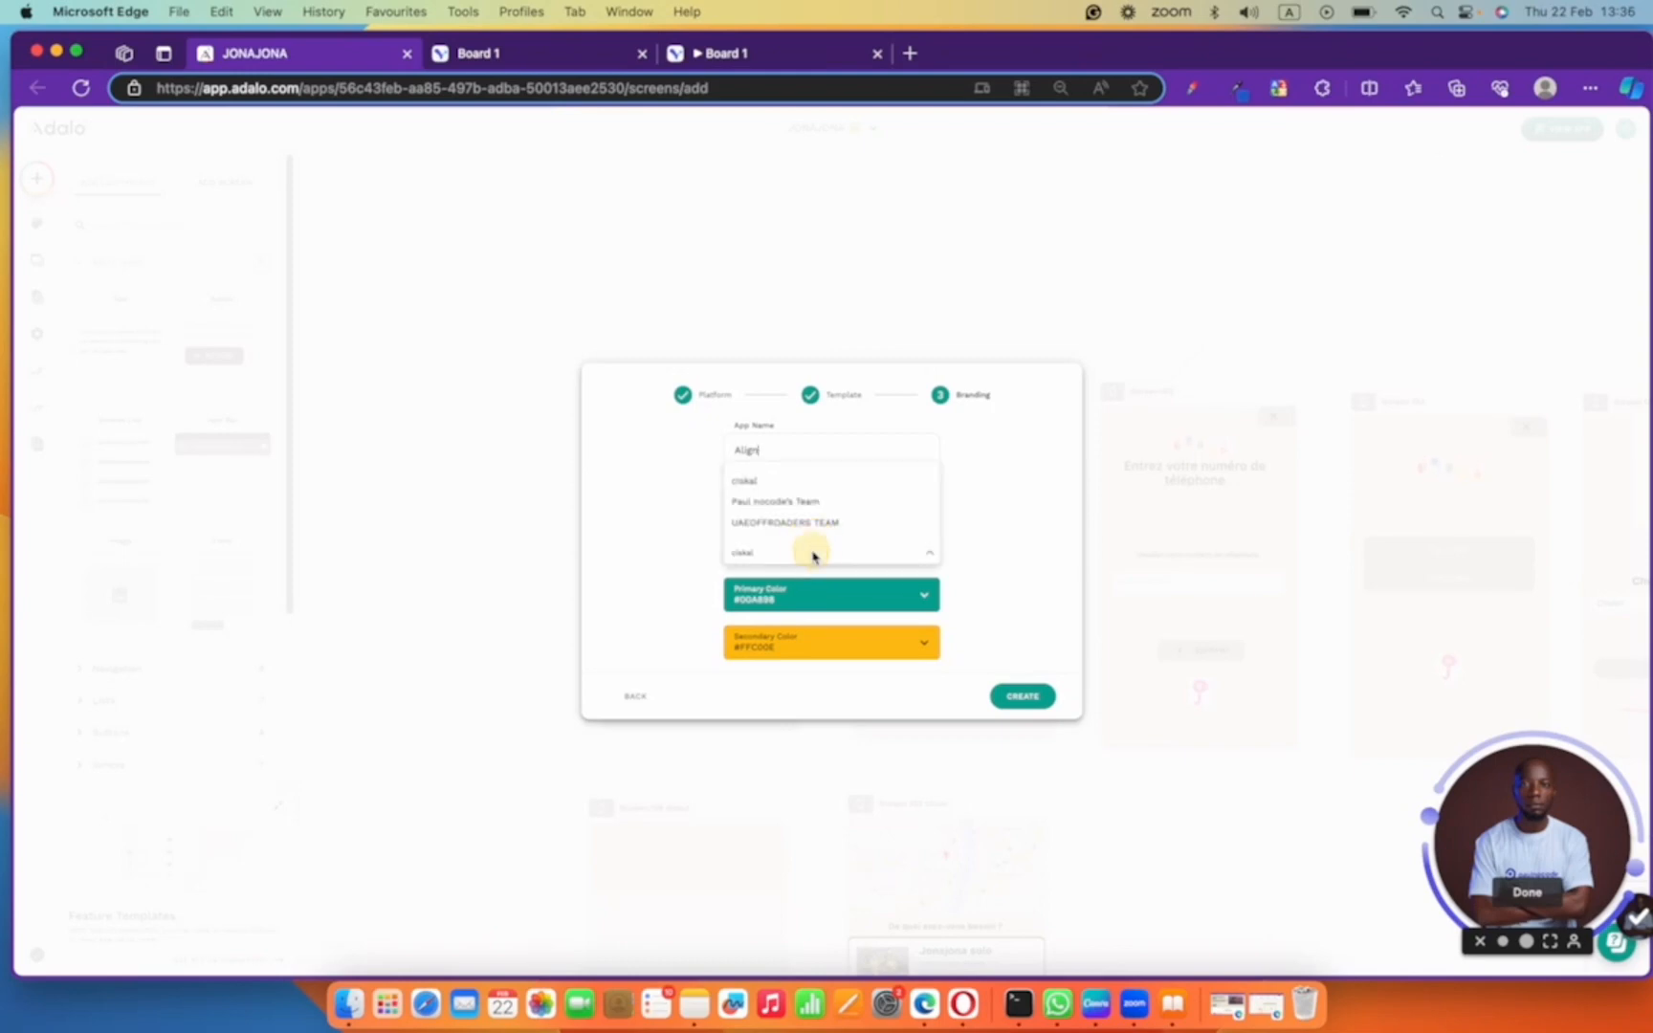
left_click(813, 555)
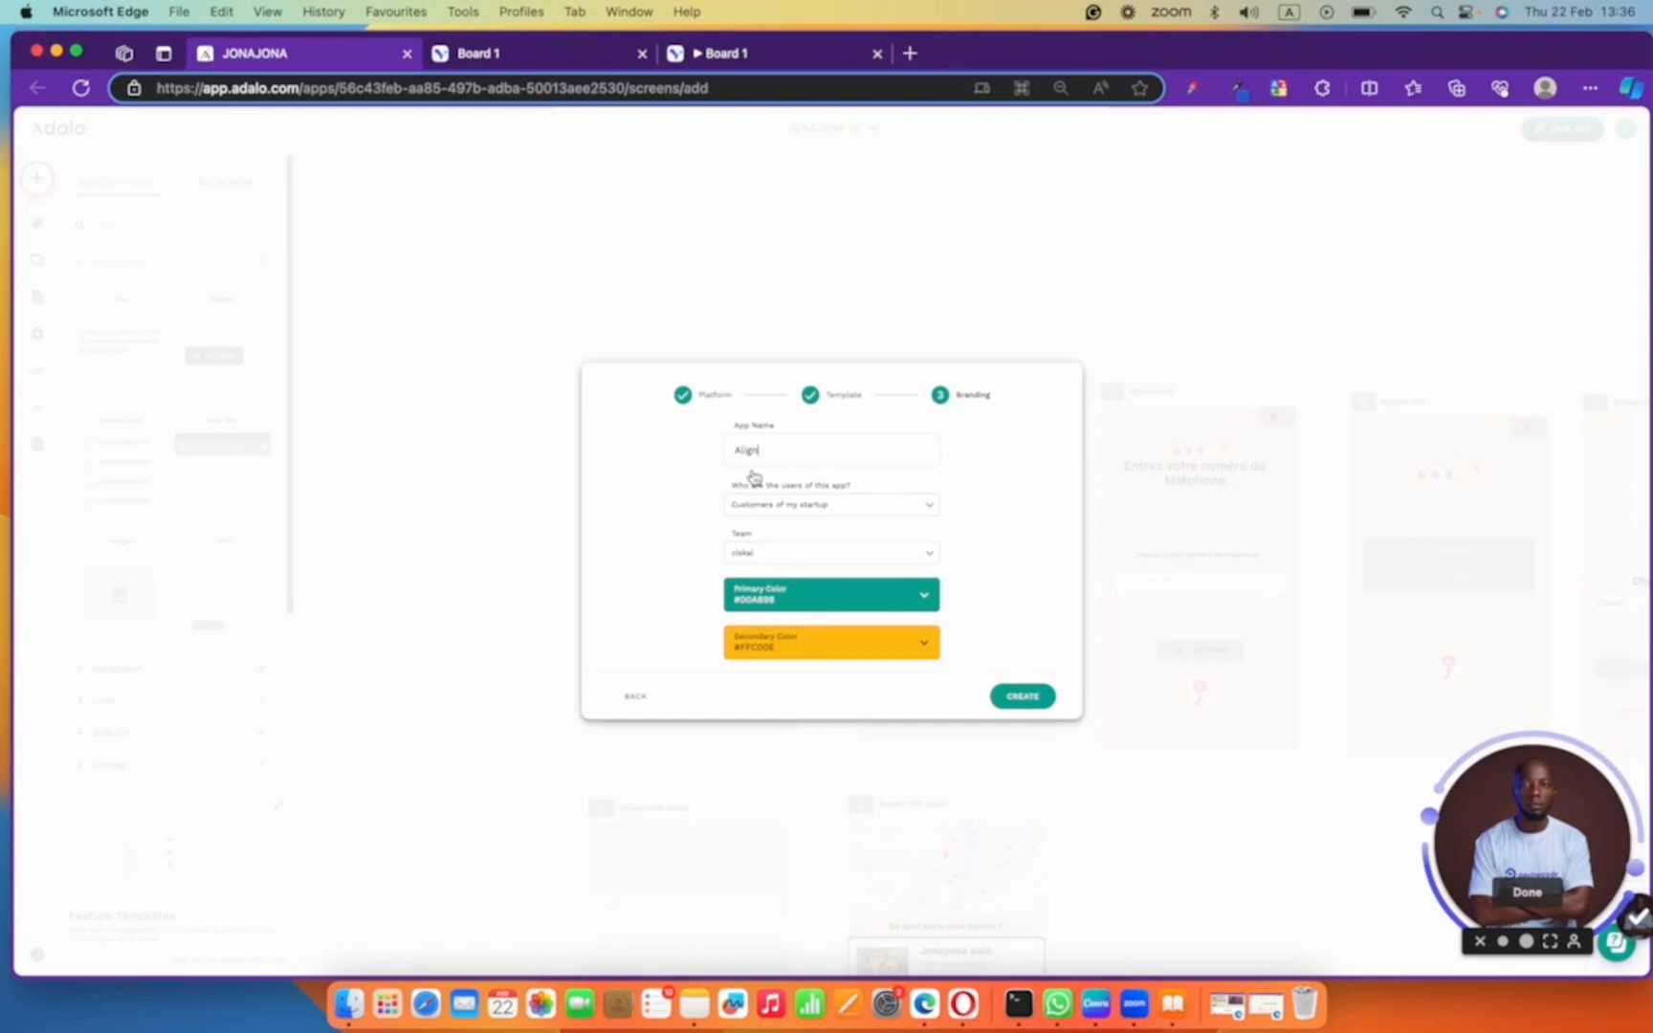
- Search the web for coolors in a new browser tab and open the Coolors palette generator site
left_click(908, 55)
type("coo")
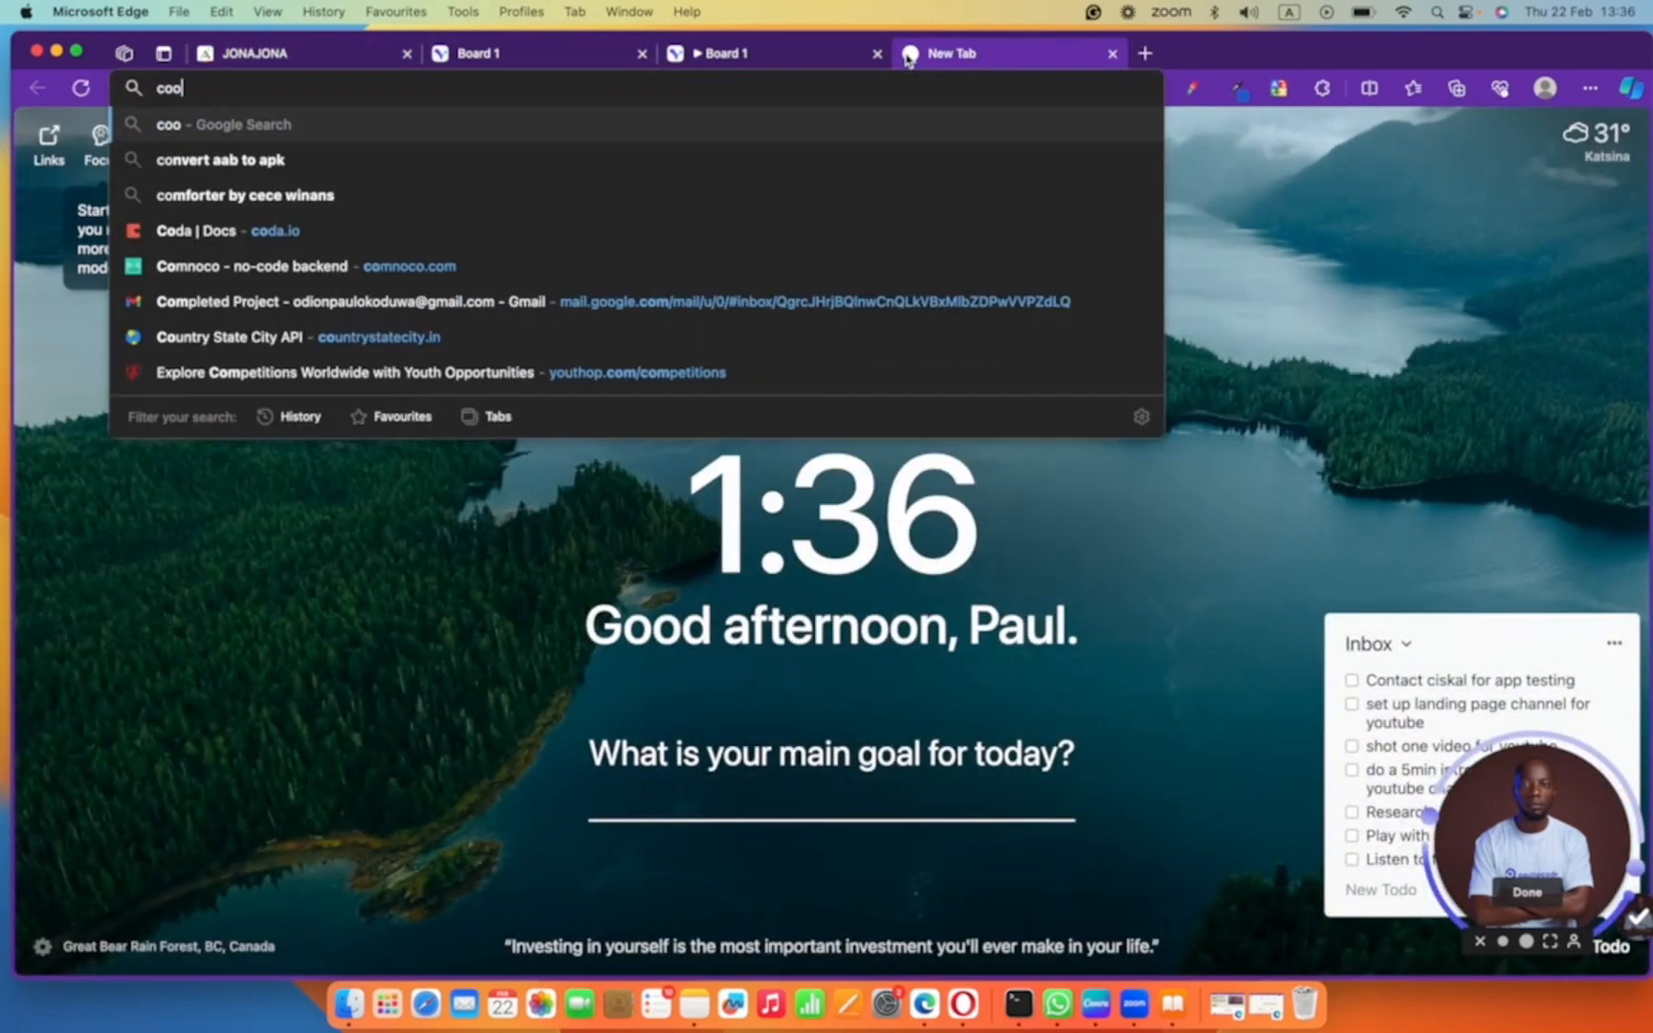
type("lors")
key("Return")
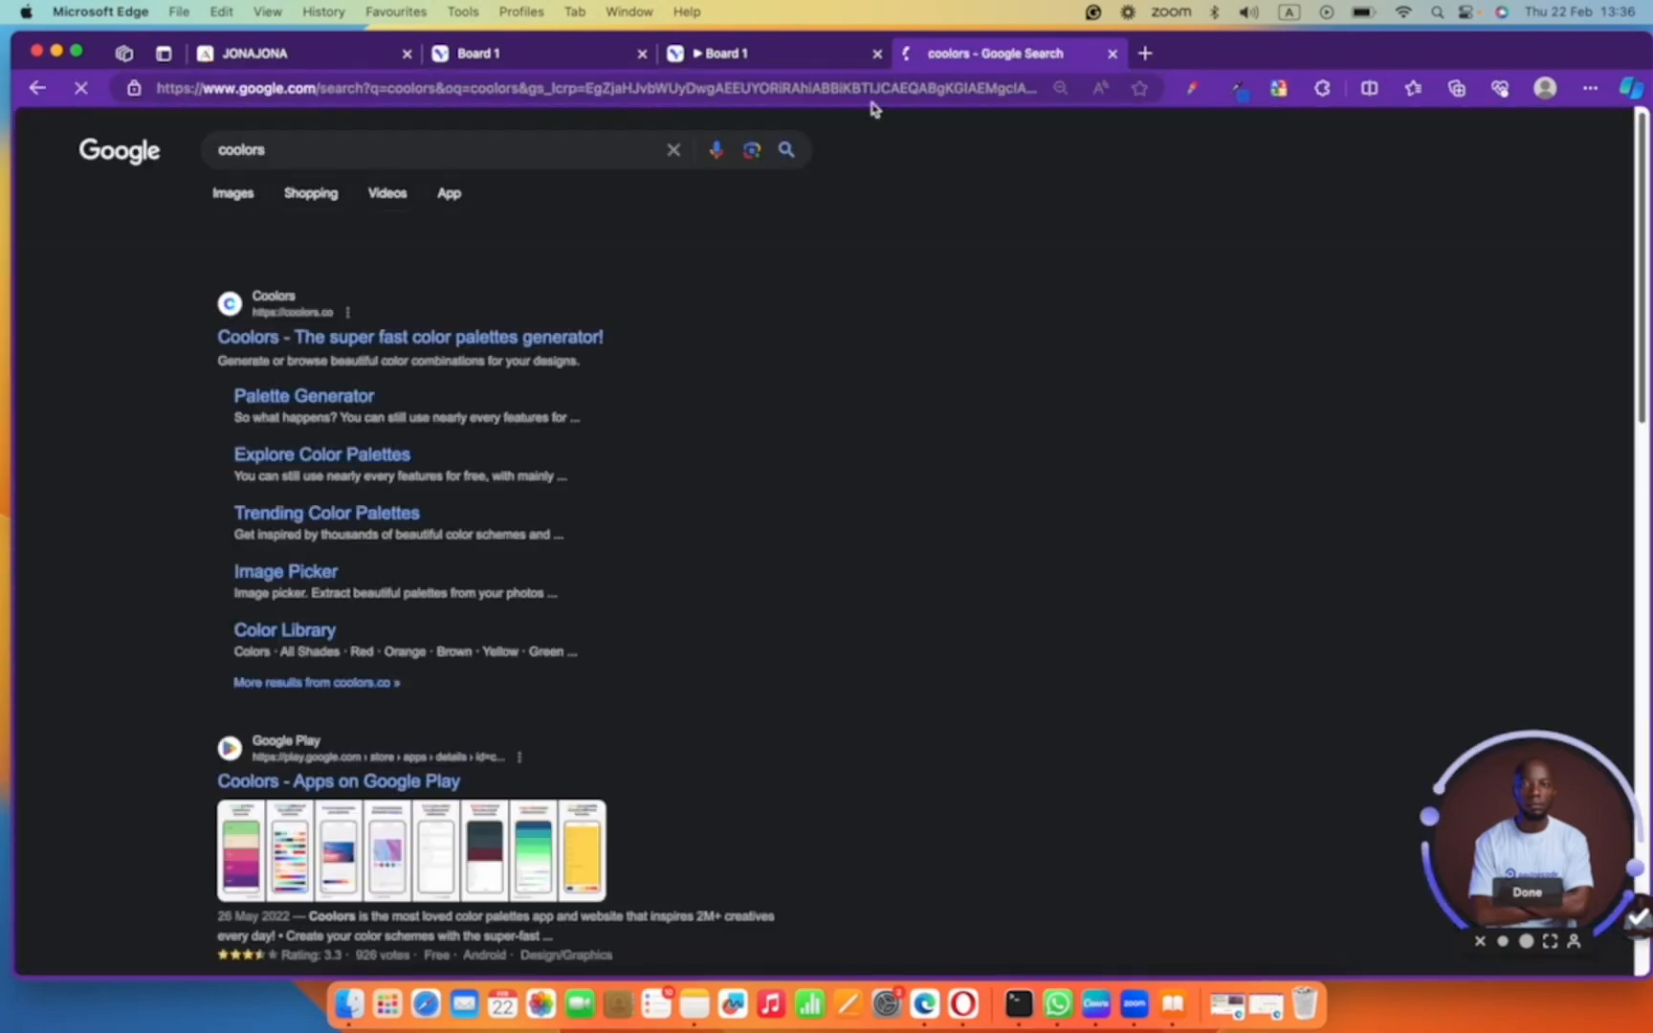
left_click(292, 336)
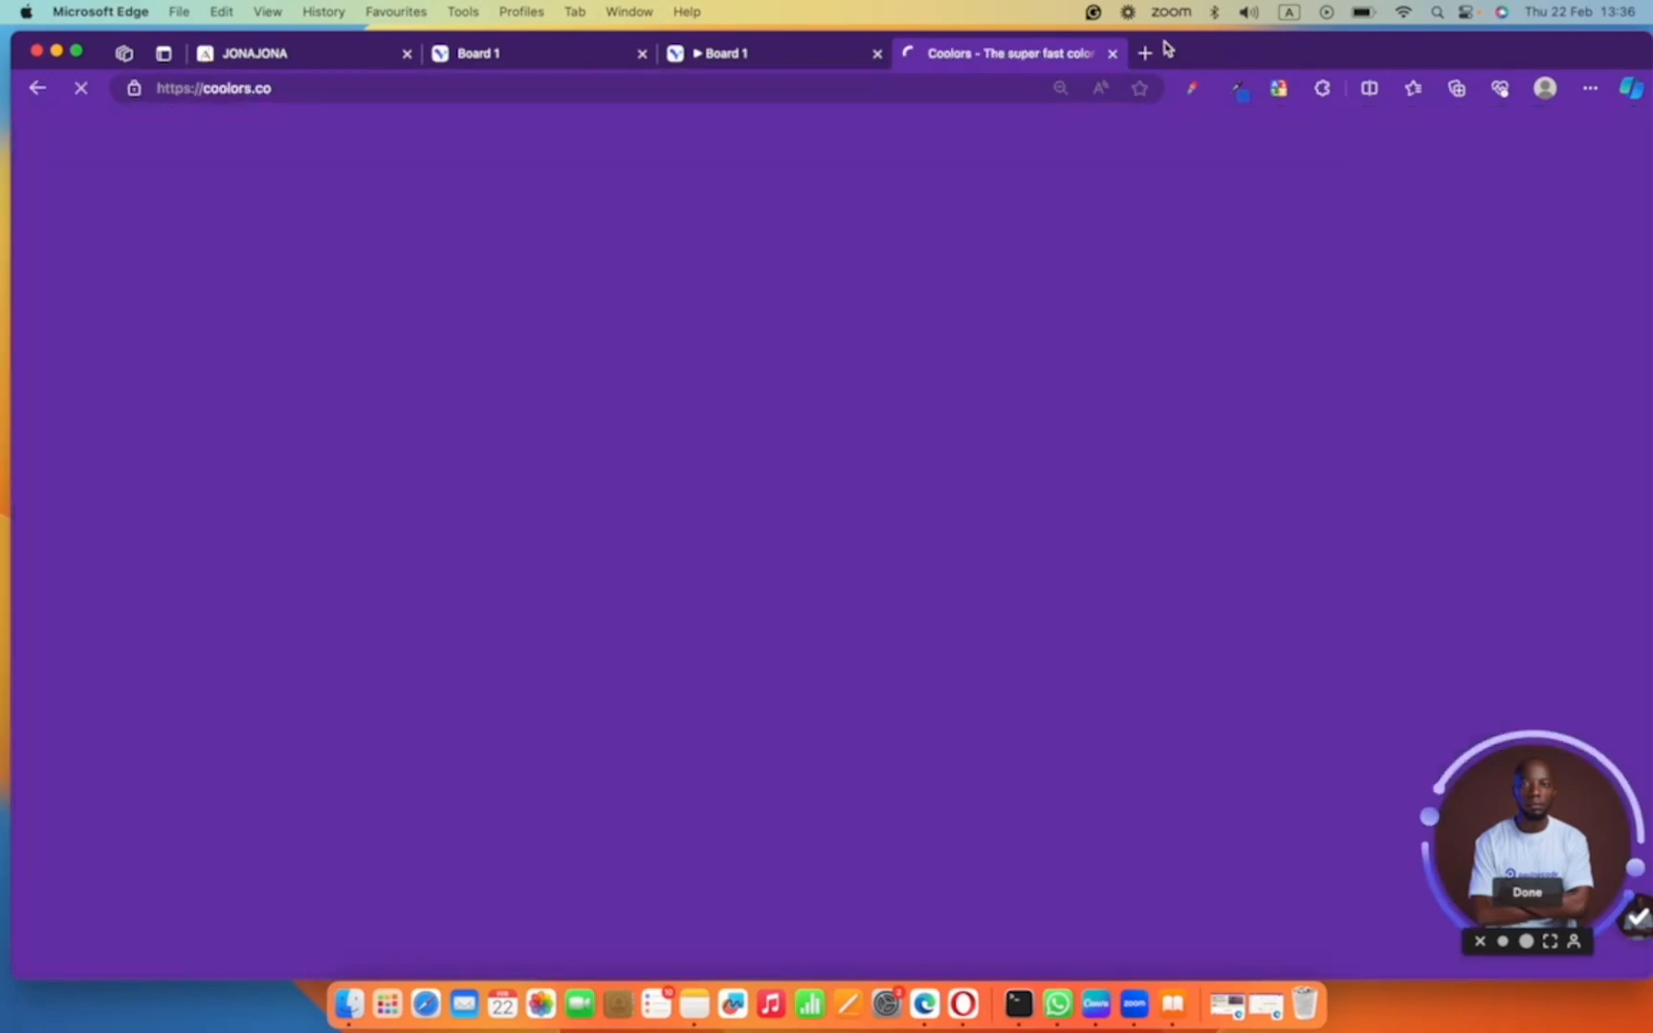
- Search the web for app color scheme generator in a new browser tab
left_click(1144, 53)
type("color")
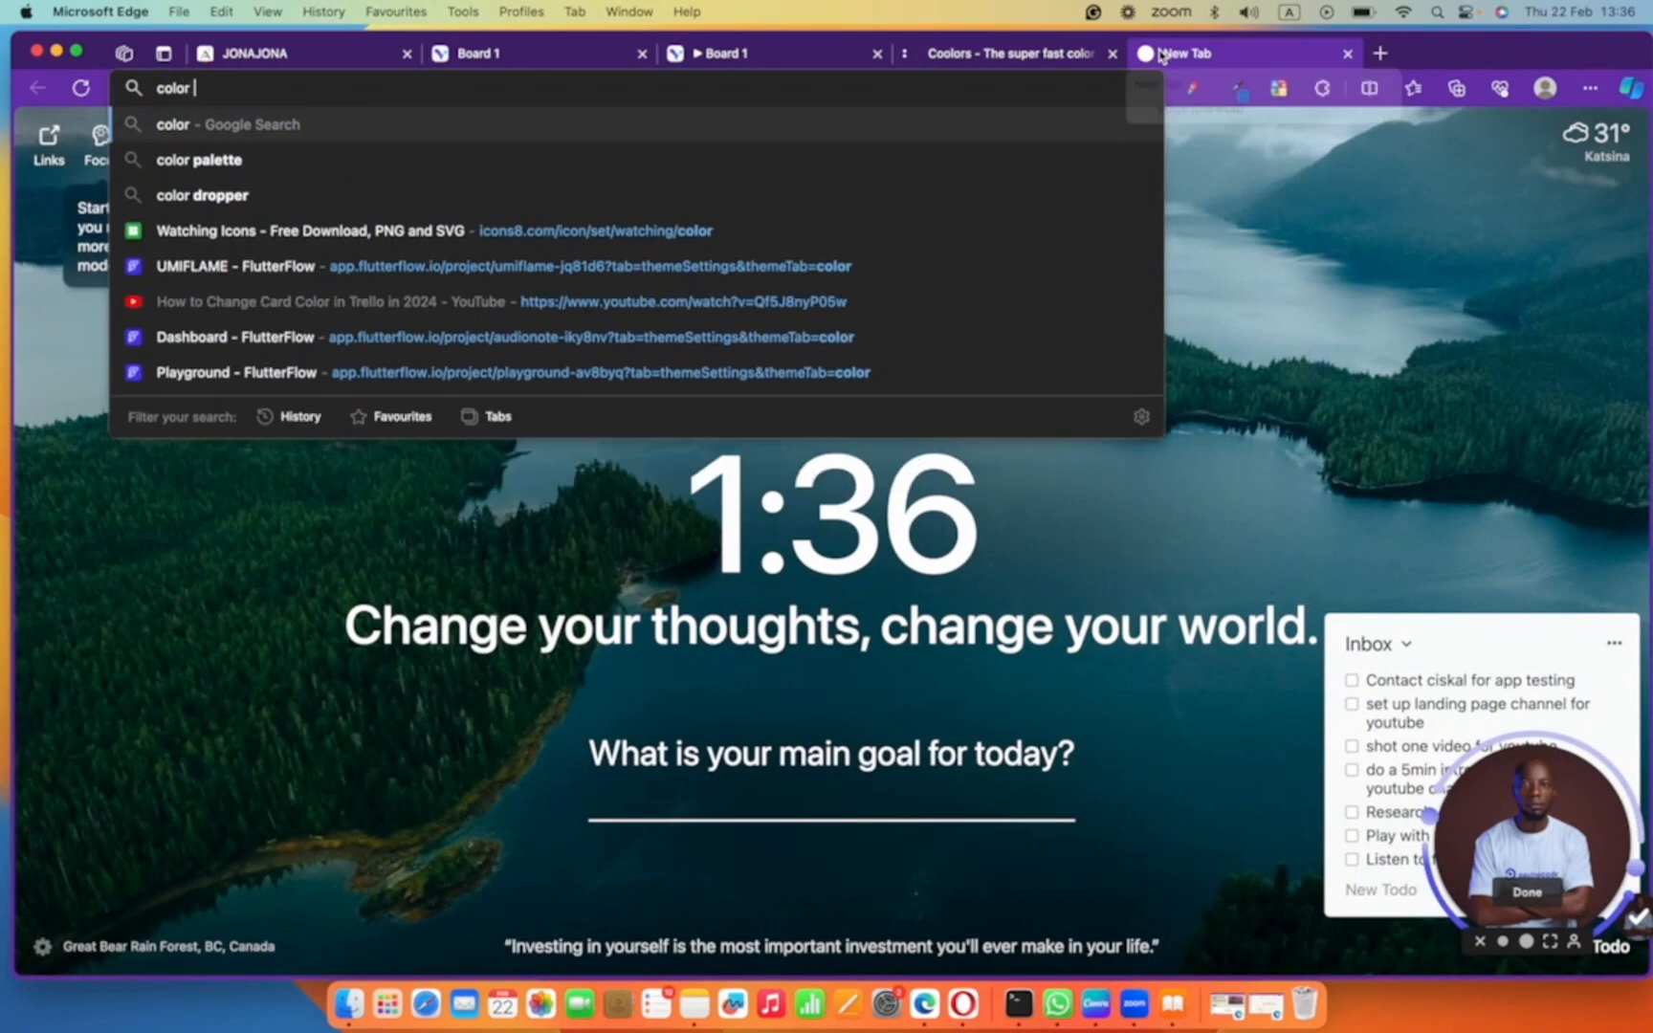
key("BackSpace")
key("BackSpace")
key("BackSpace")
key("BackSpace")
key("BackSpace")
key("BackSpace")
type("ap")
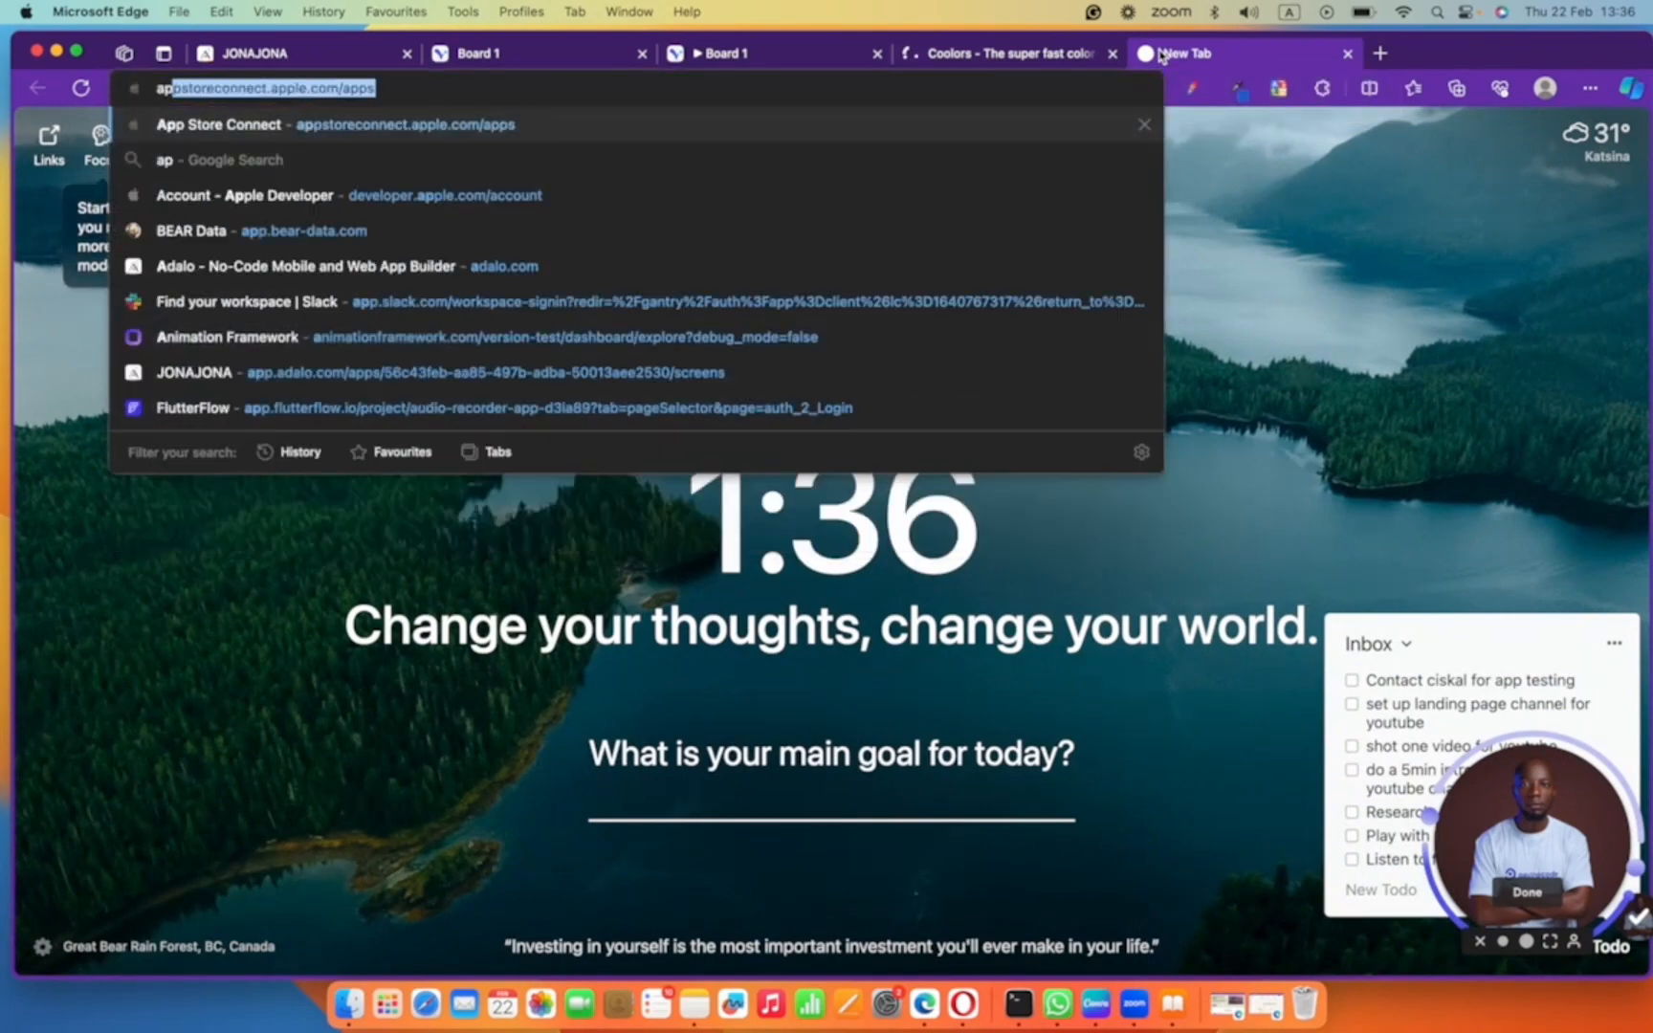
type("p colo")
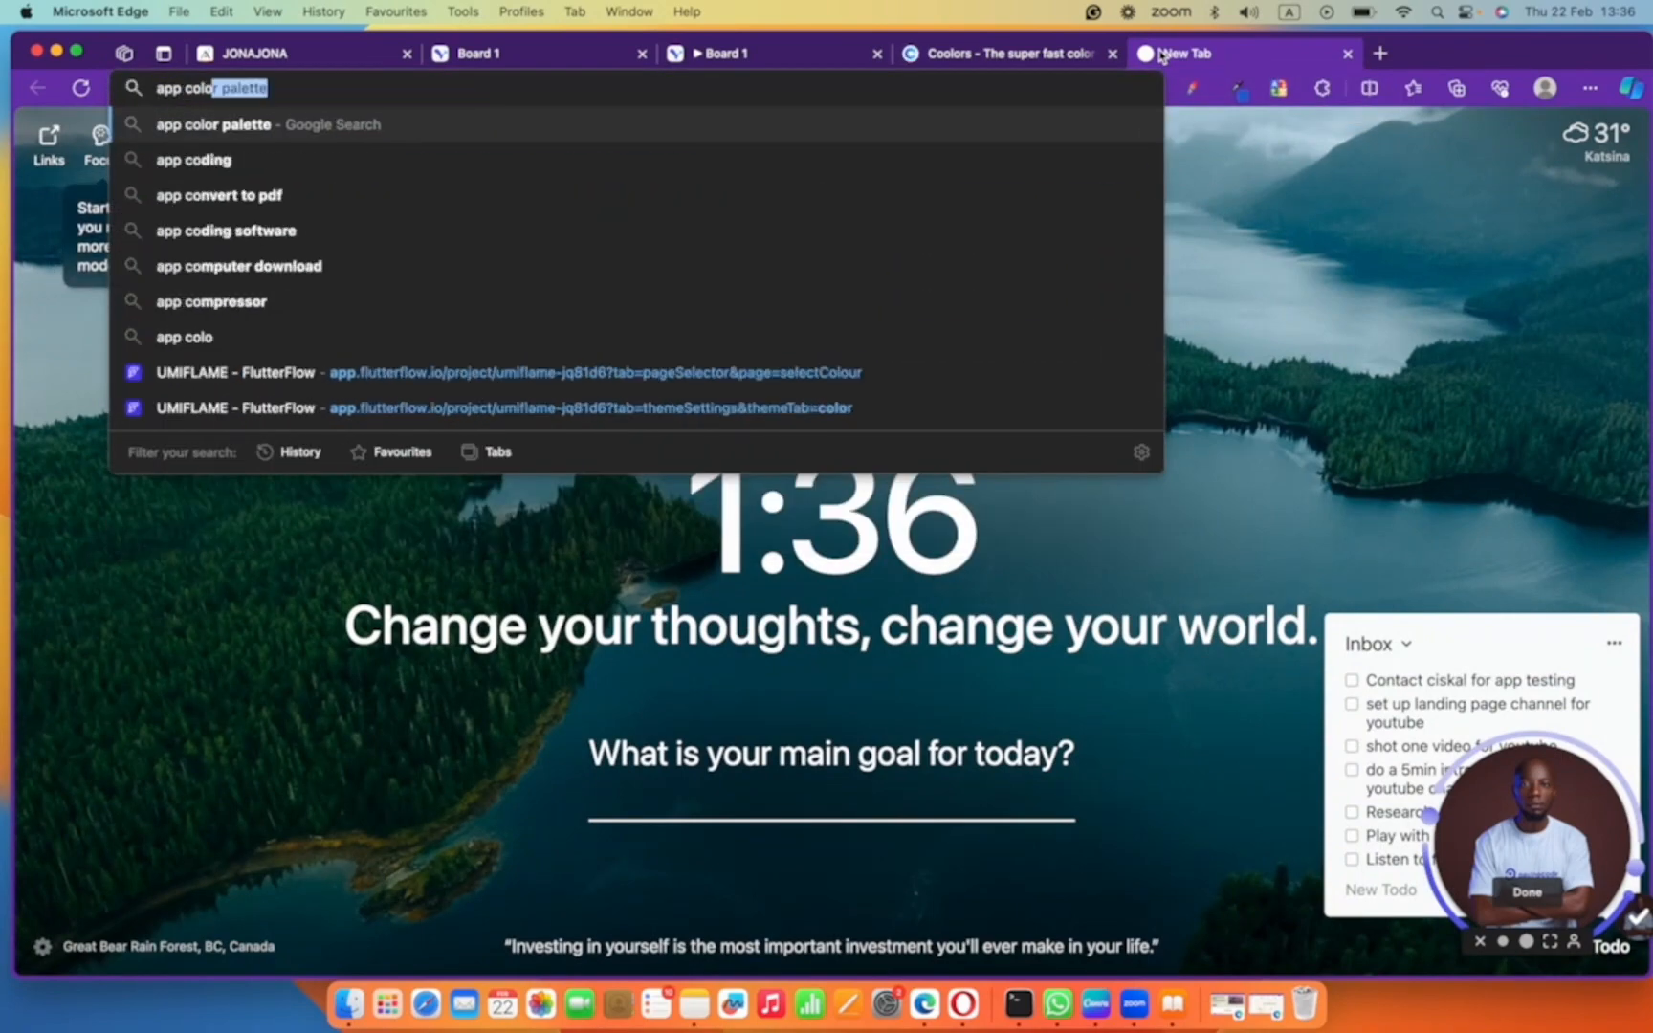
type("r sche")
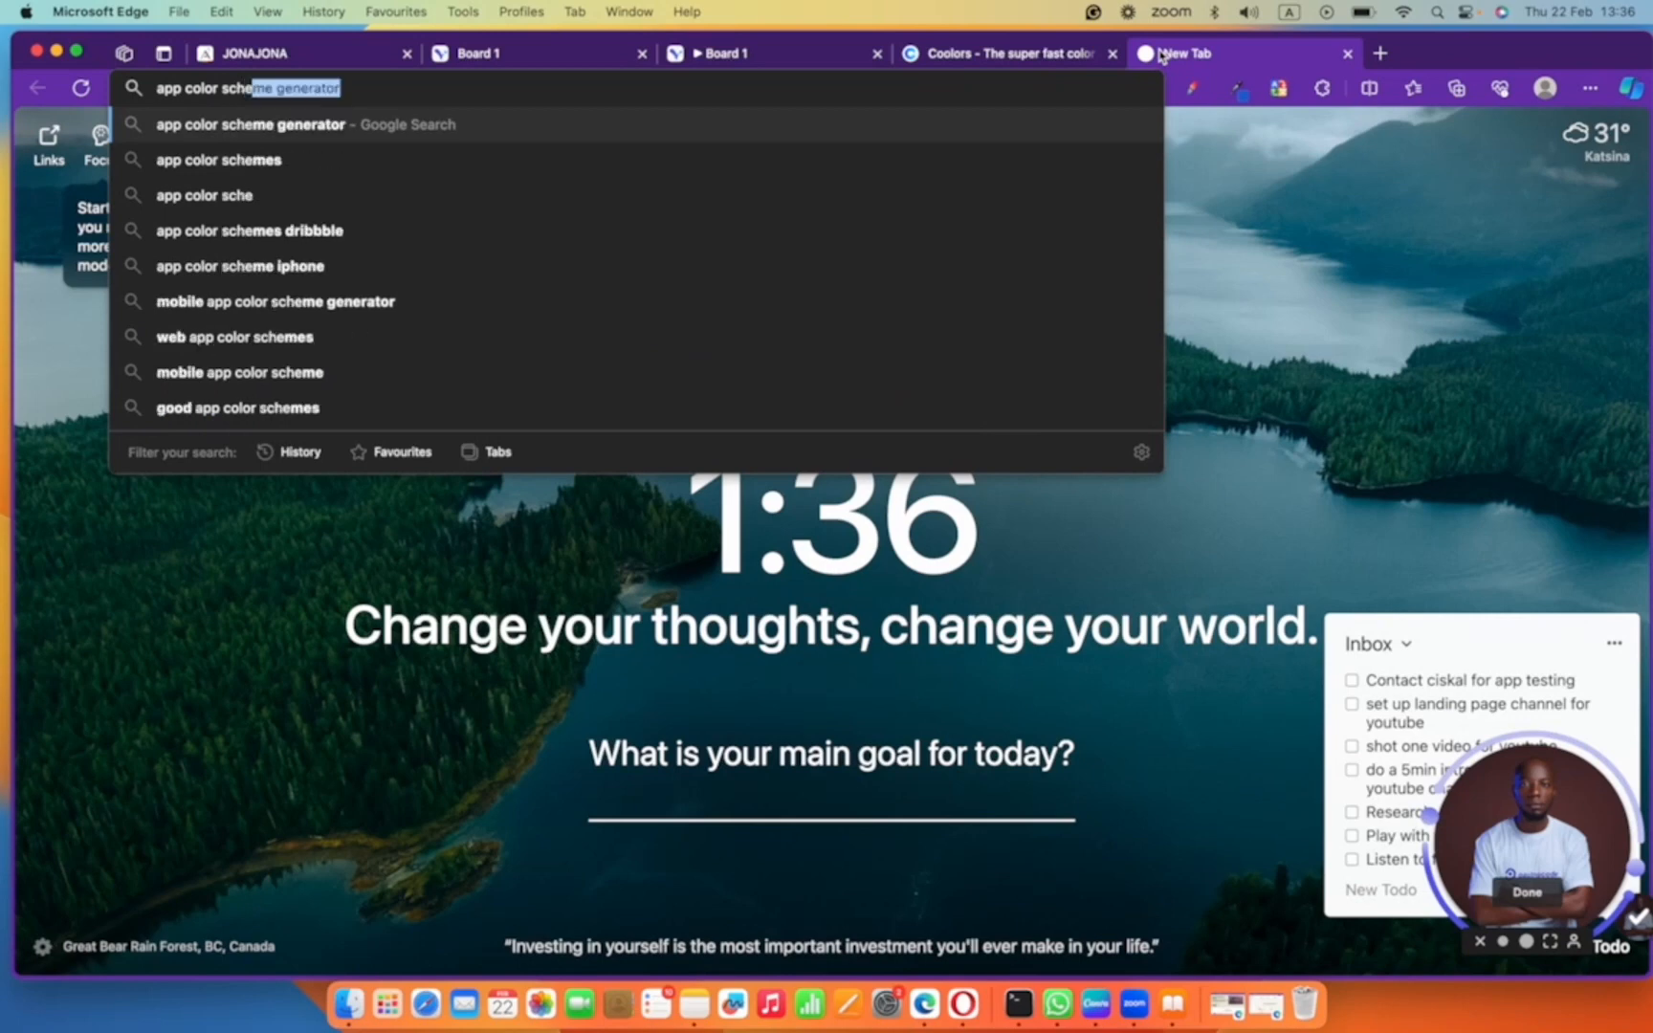
key("Return")
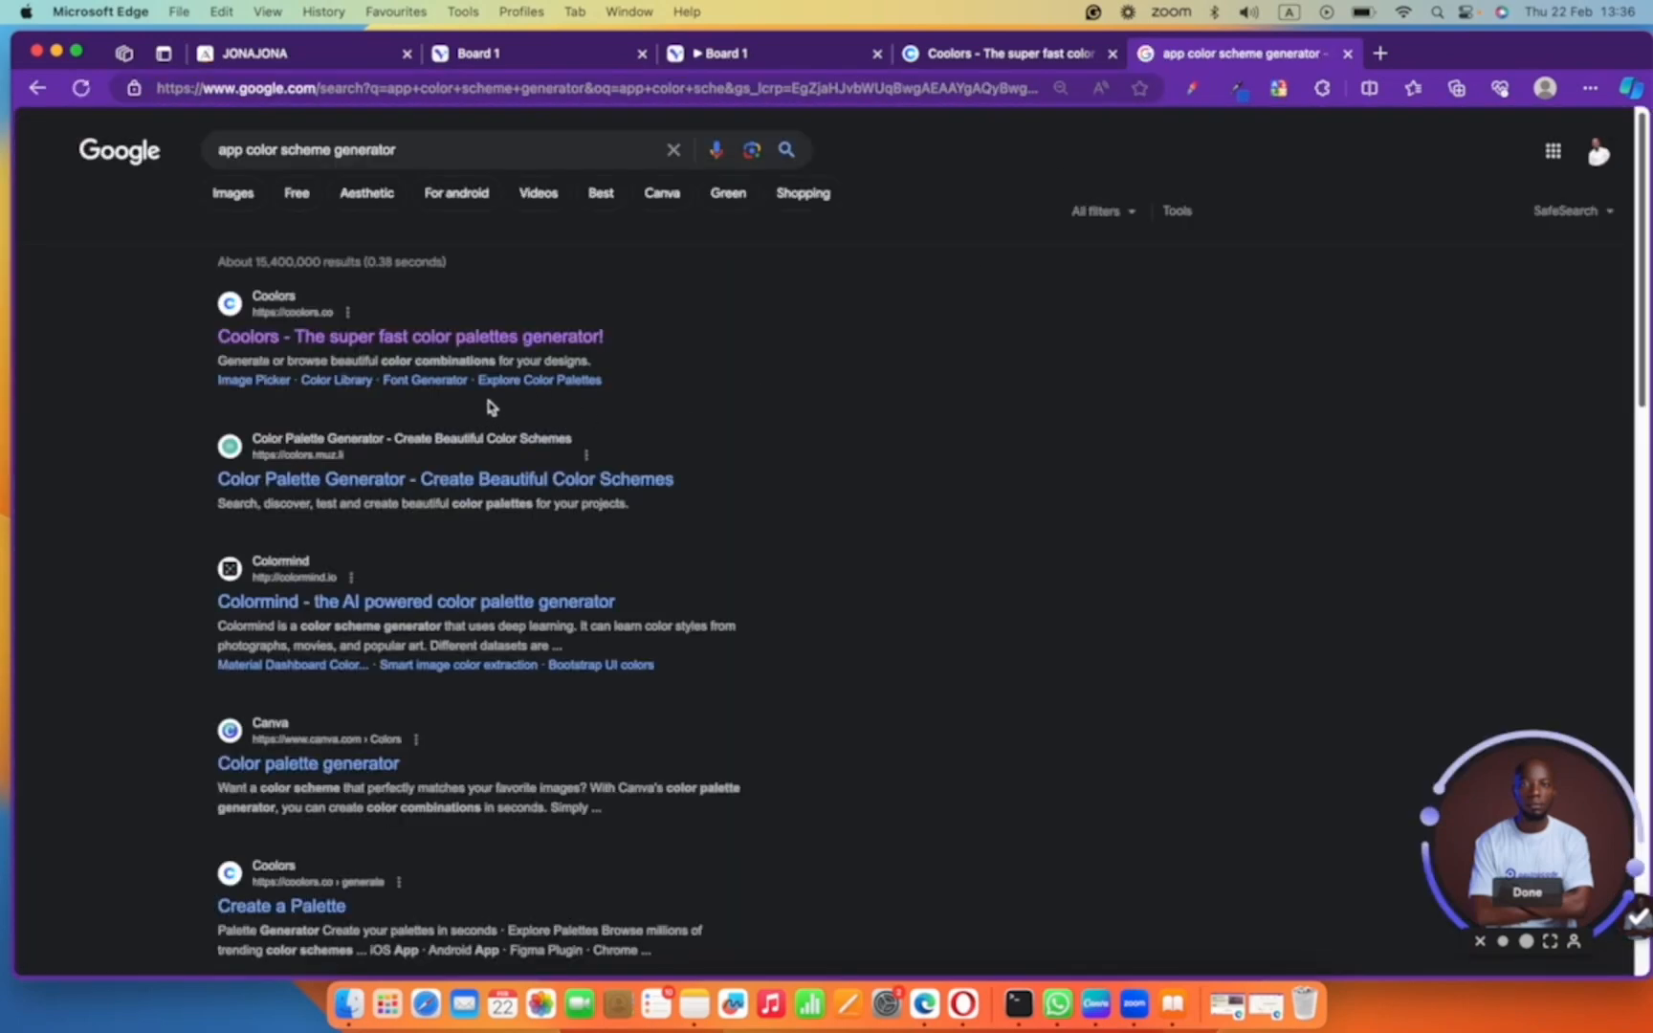
- Open Canva's Color palette generator from the search results and look over its sample color combinations
scroll(489, 407, "down", 5)
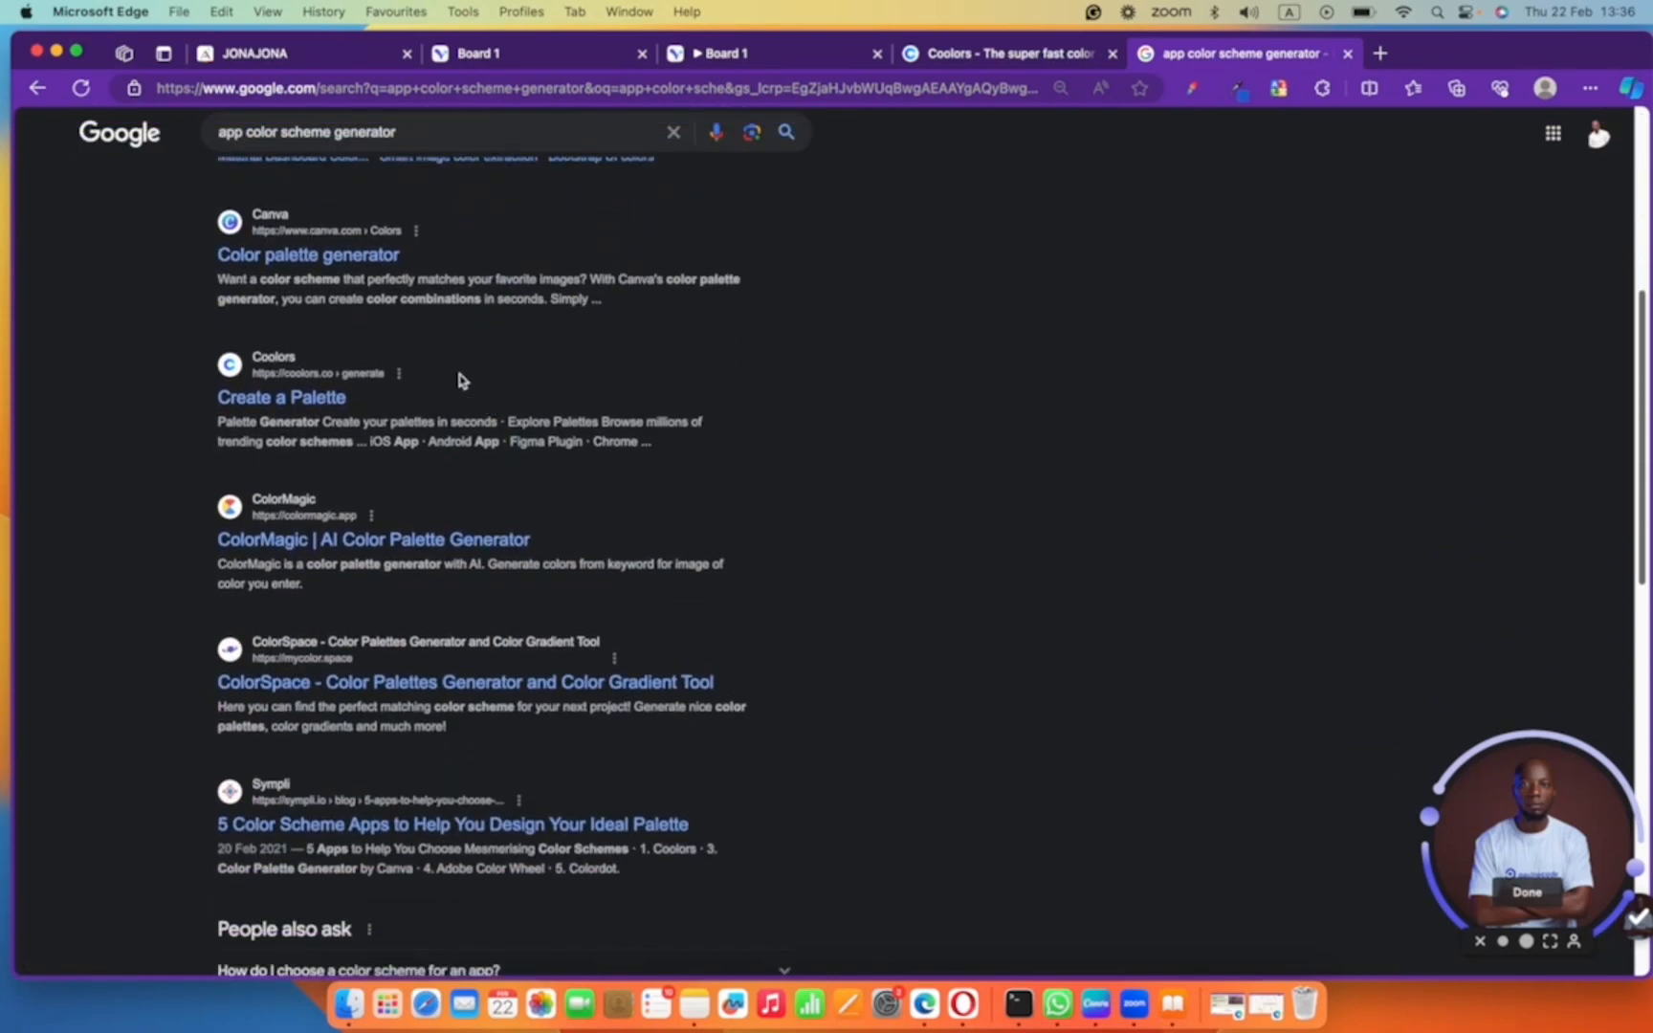
left_click(356, 256)
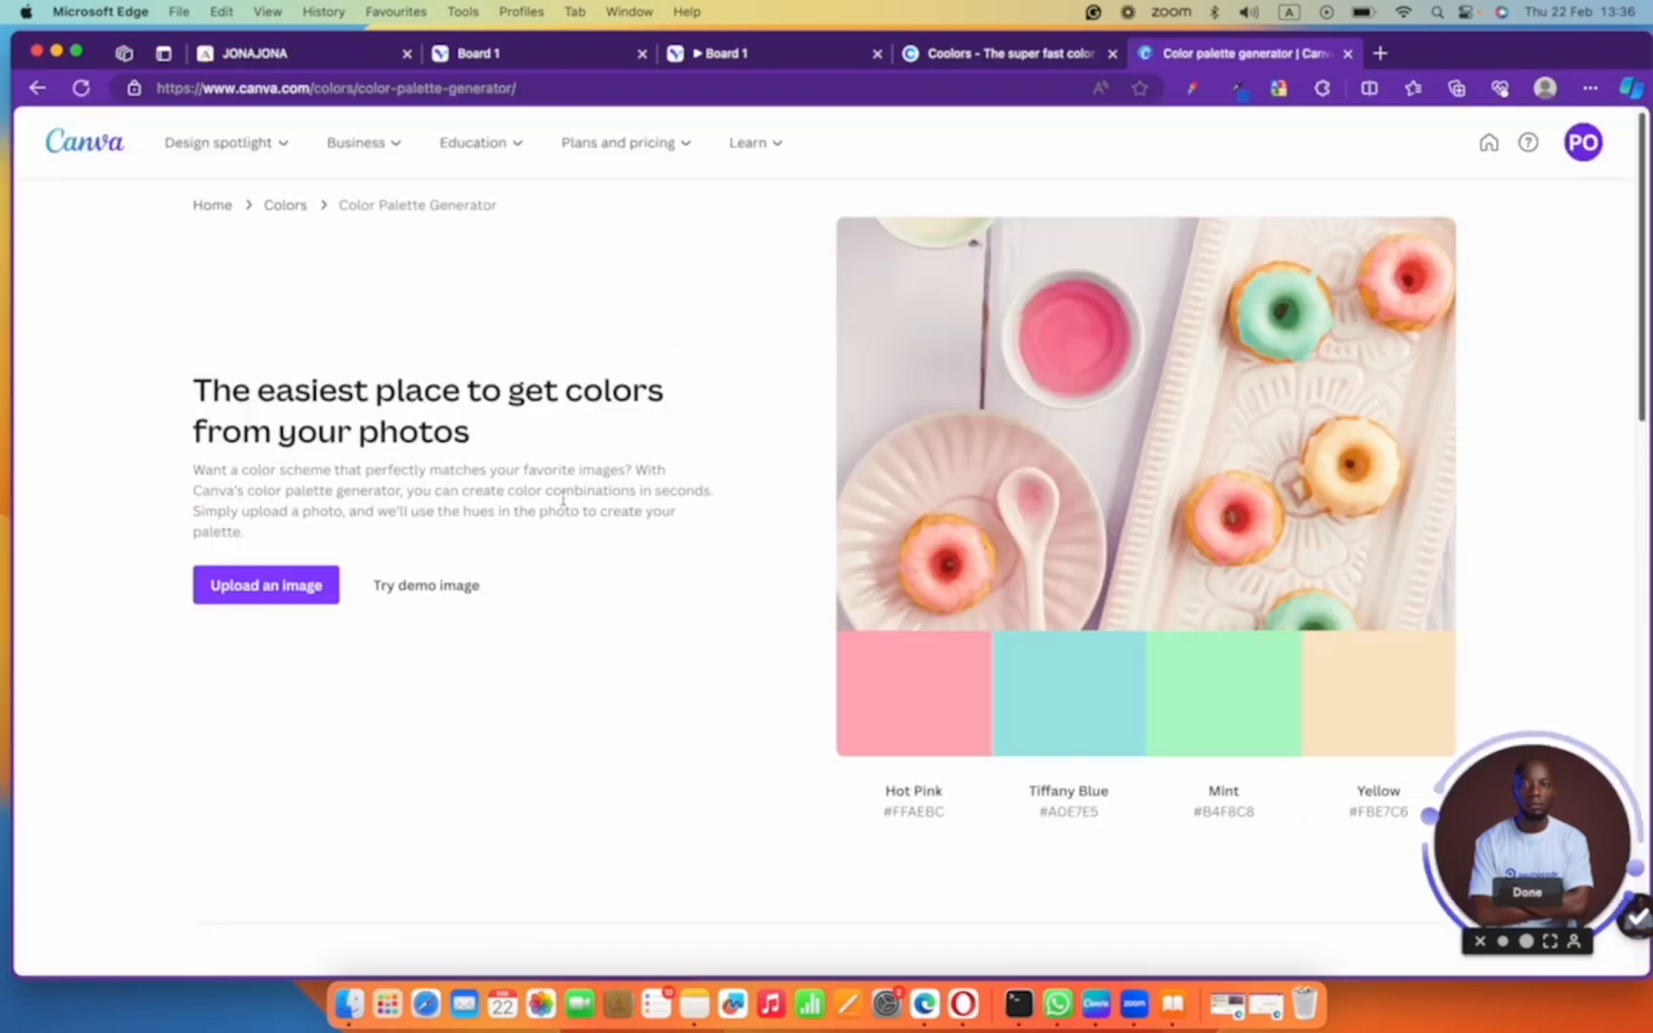
scroll(472, 549, "down", 2)
scroll(472, 549, "down", 10)
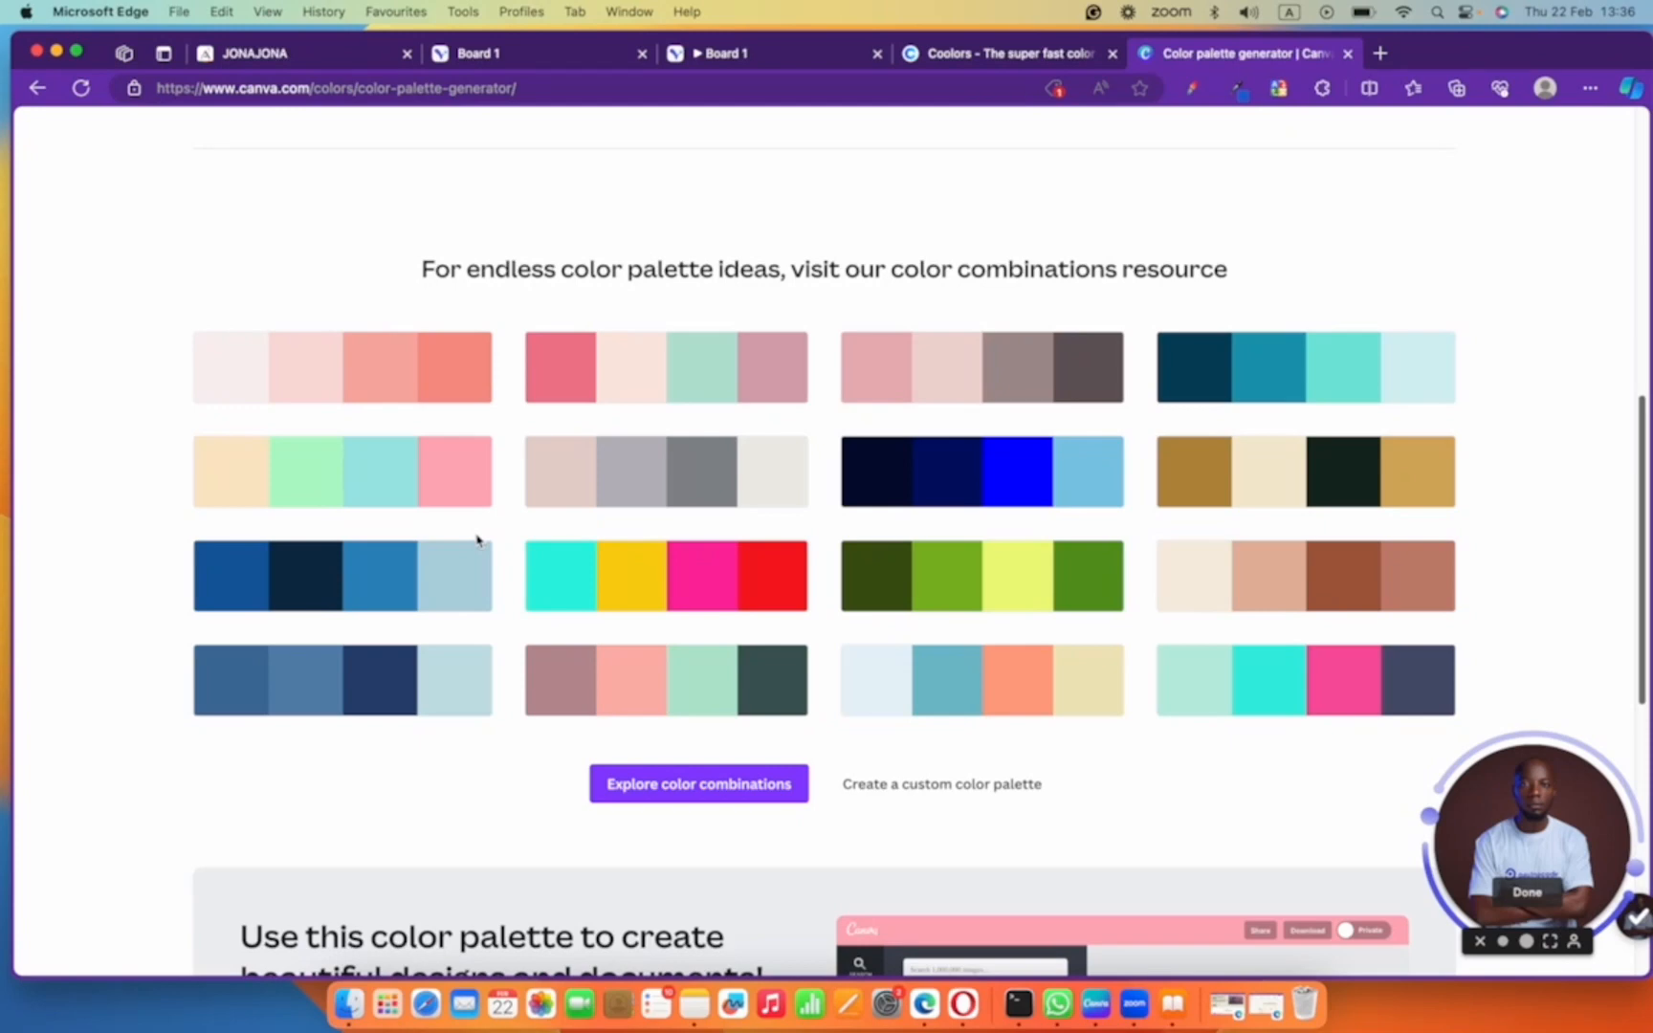
scroll(383, 478, "up", 7)
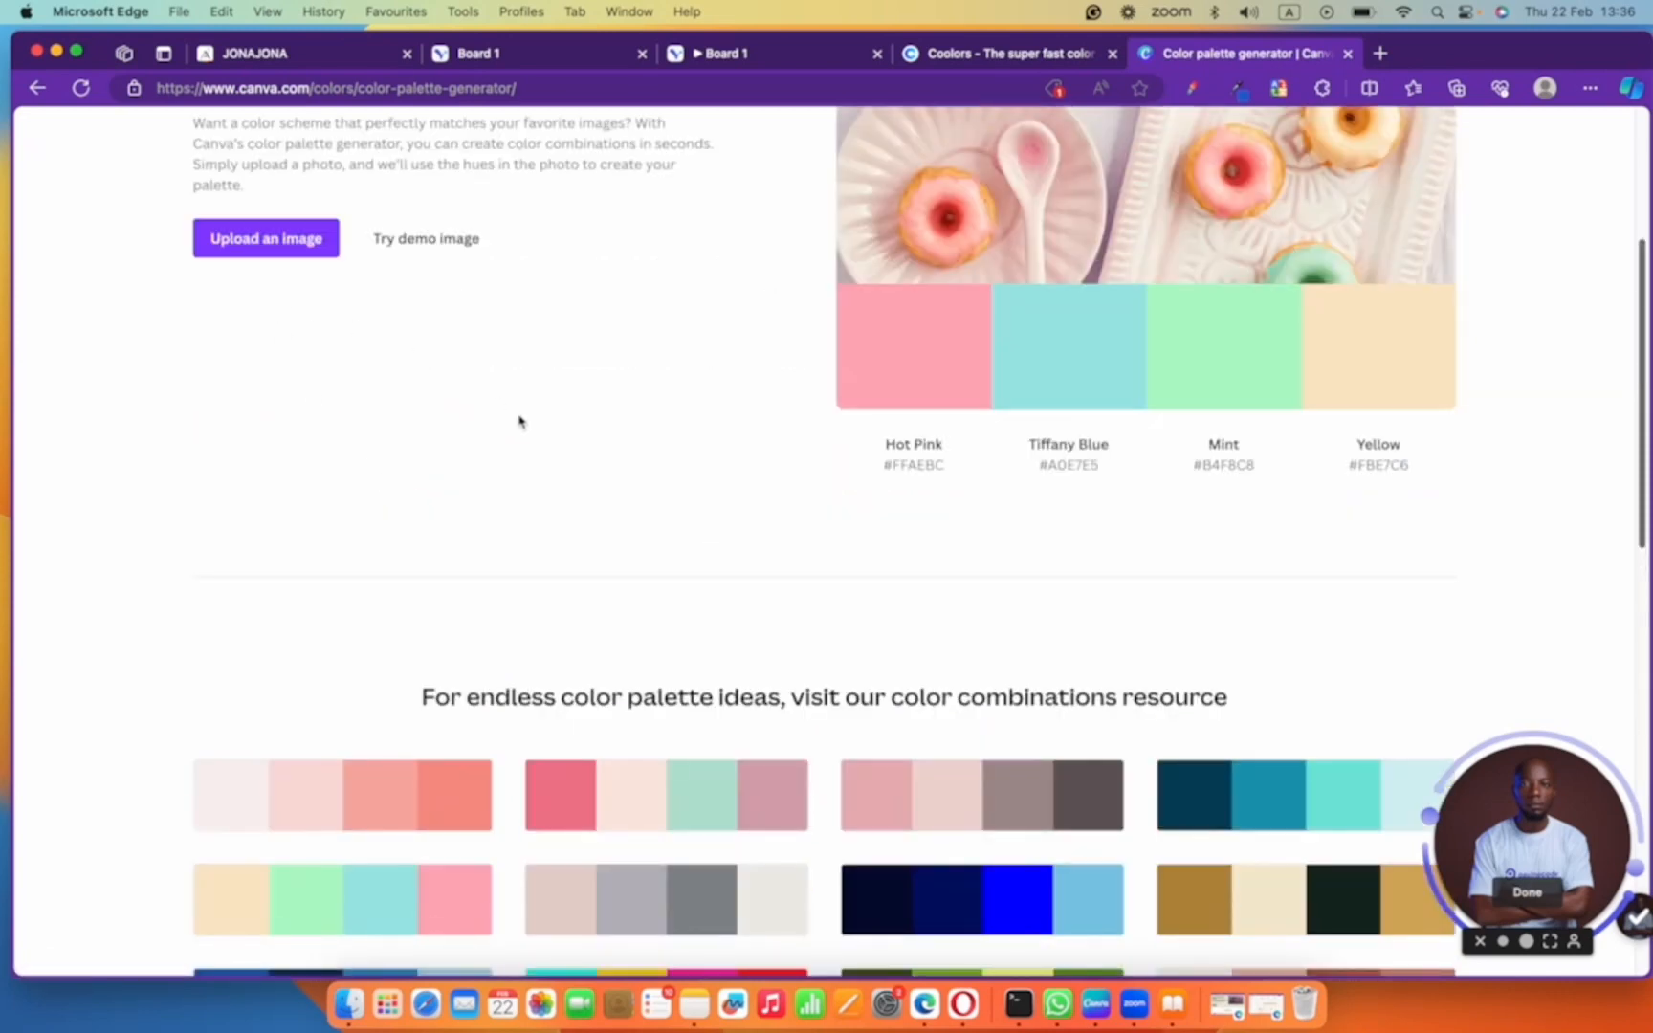
scroll(519, 422, "down", 15)
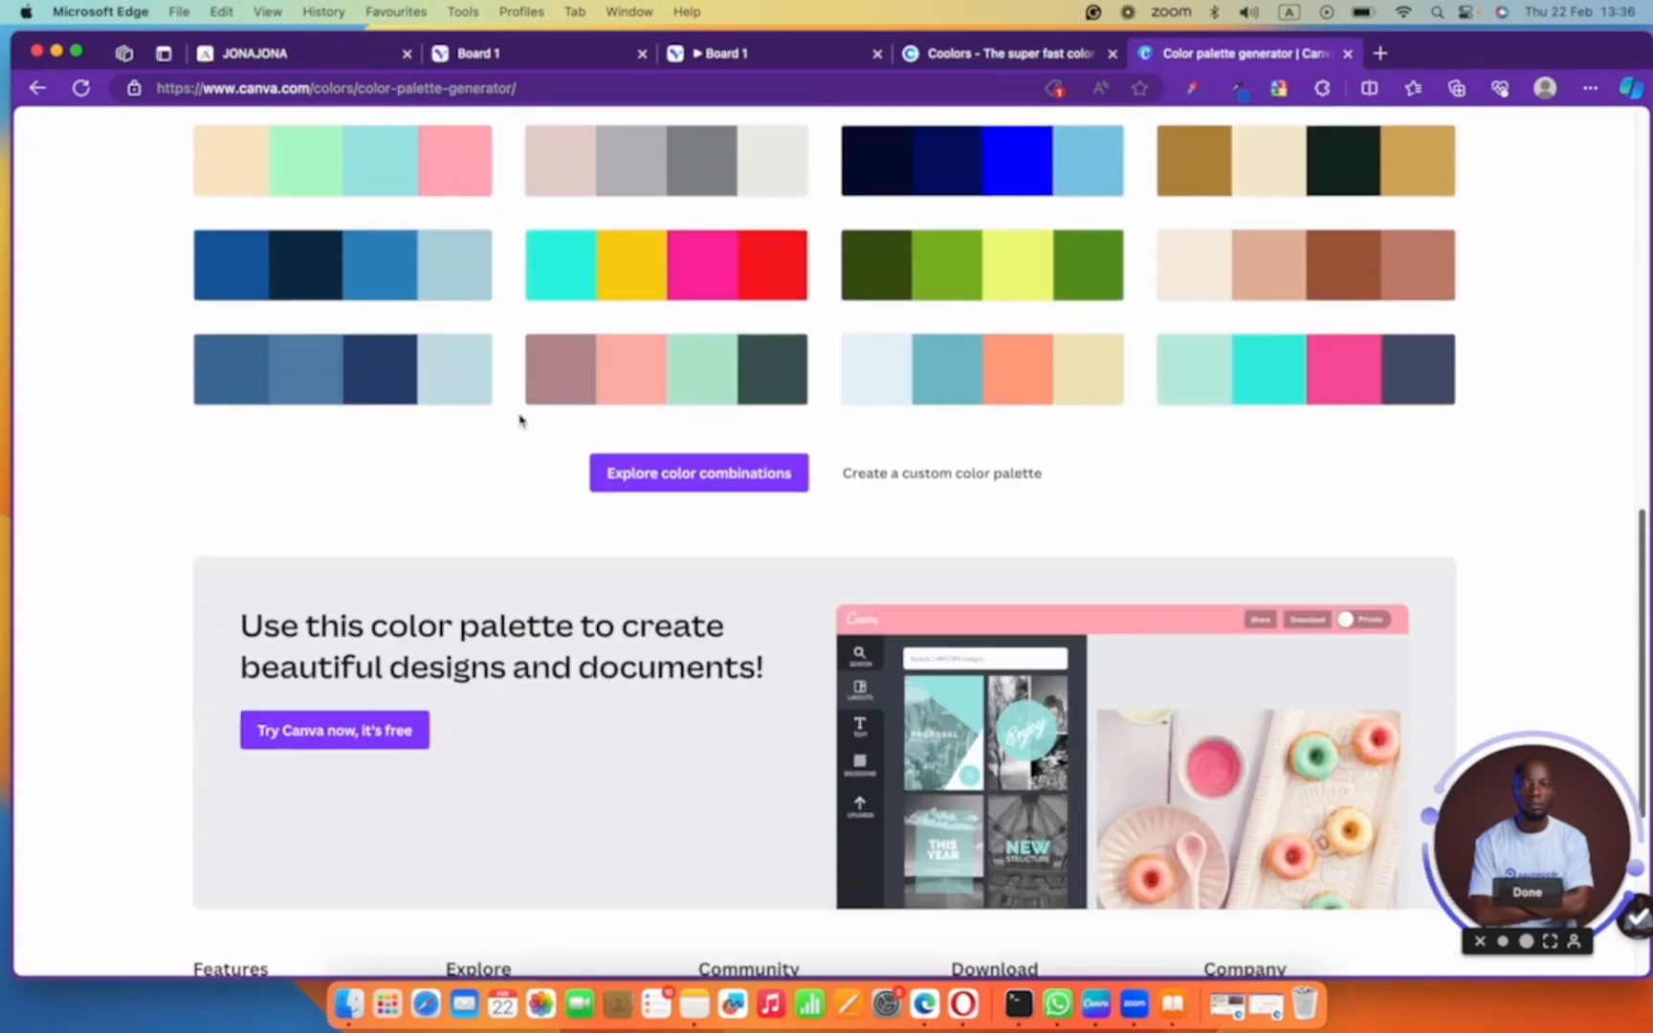
scroll(518, 418, "up", 10)
scroll(542, 465, "down", 3)
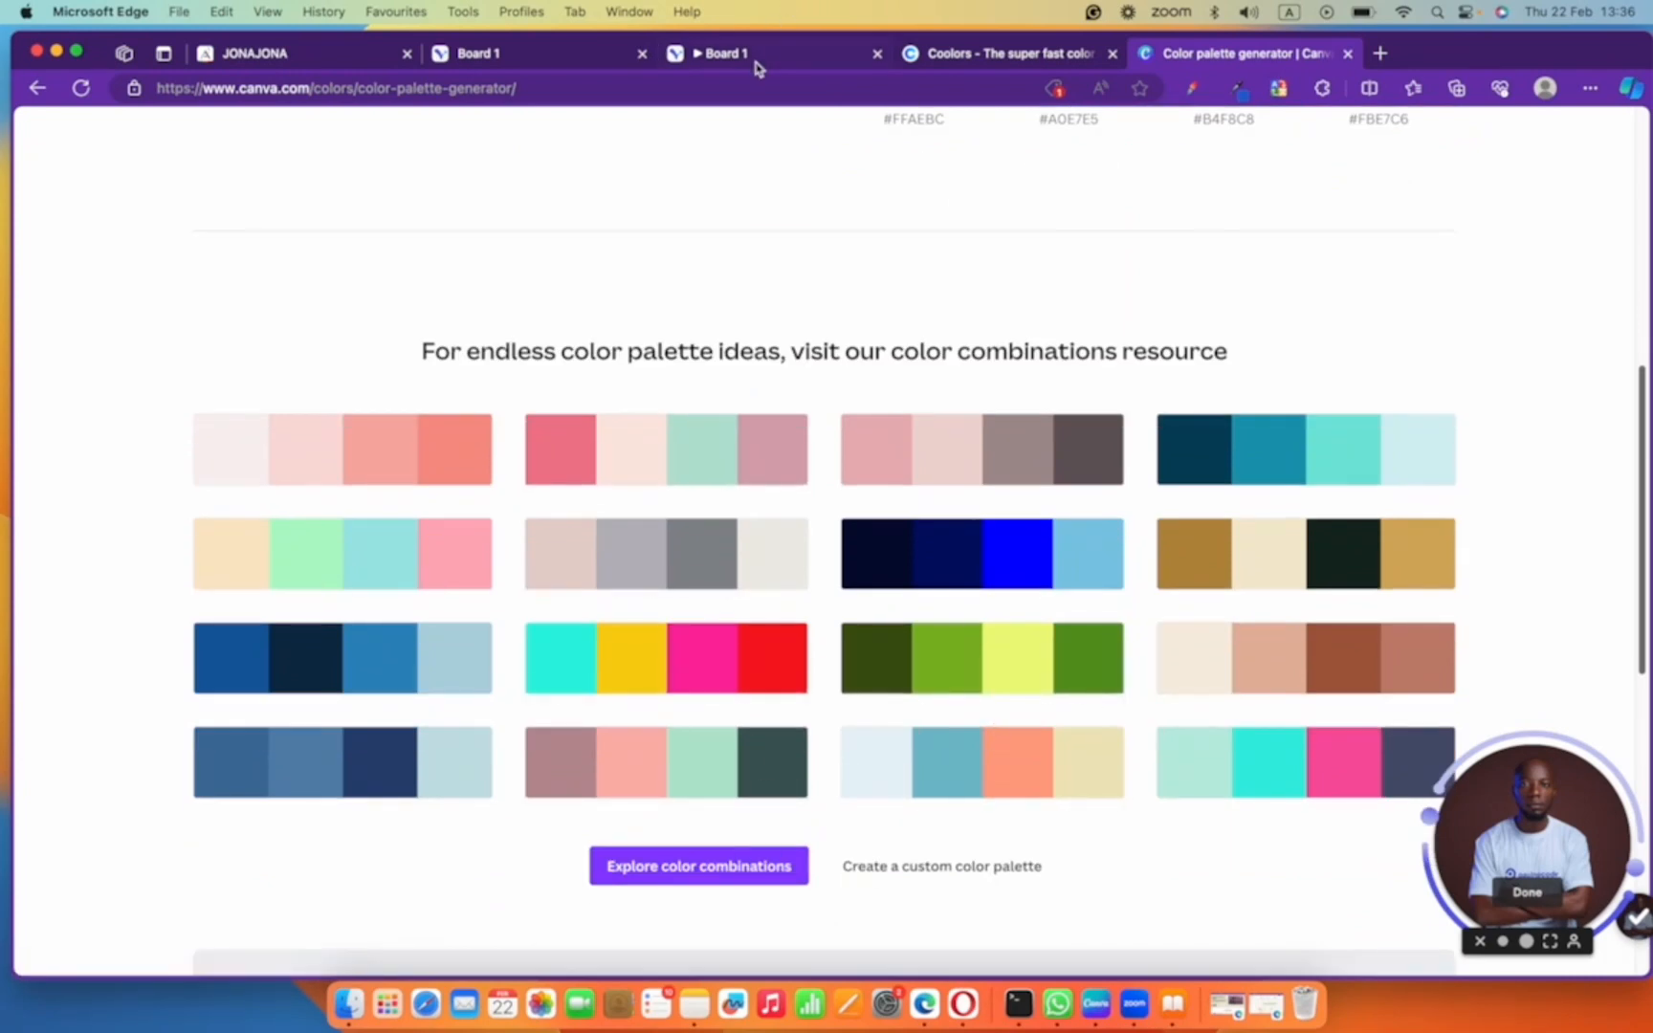
- Switch to the Visily design board and inspect the green Login button on the Sign In screen
left_click(727, 56)
left_click(574, 55)
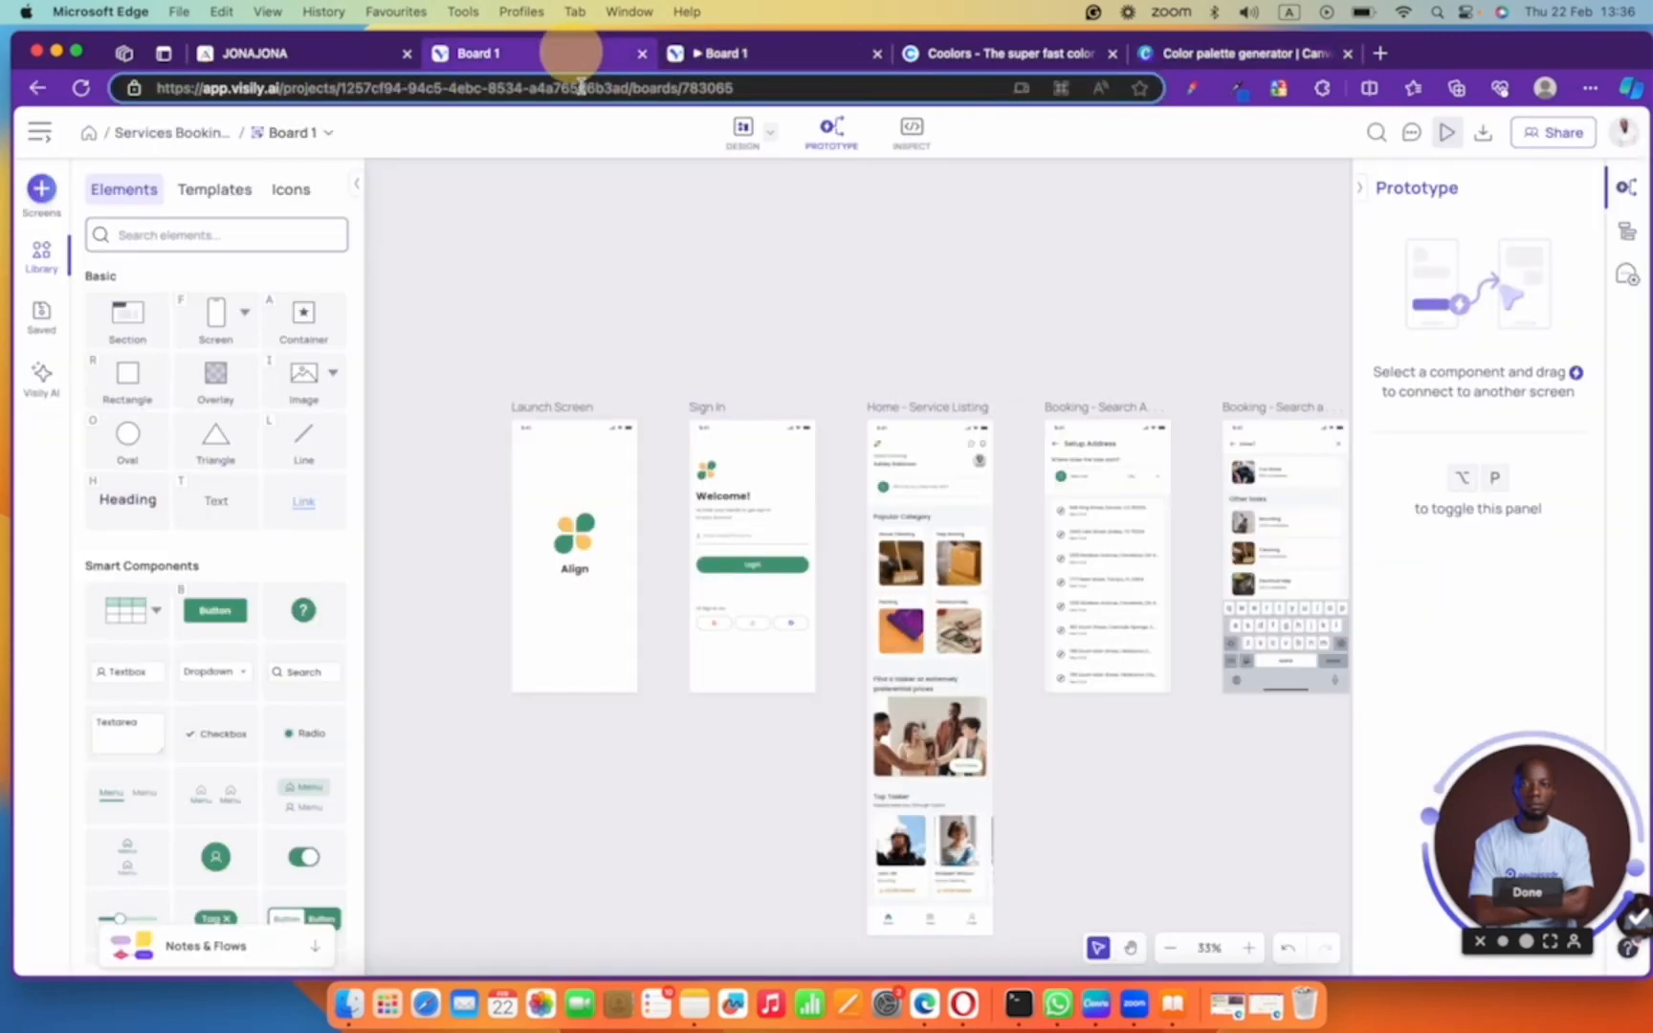
left_click(712, 589)
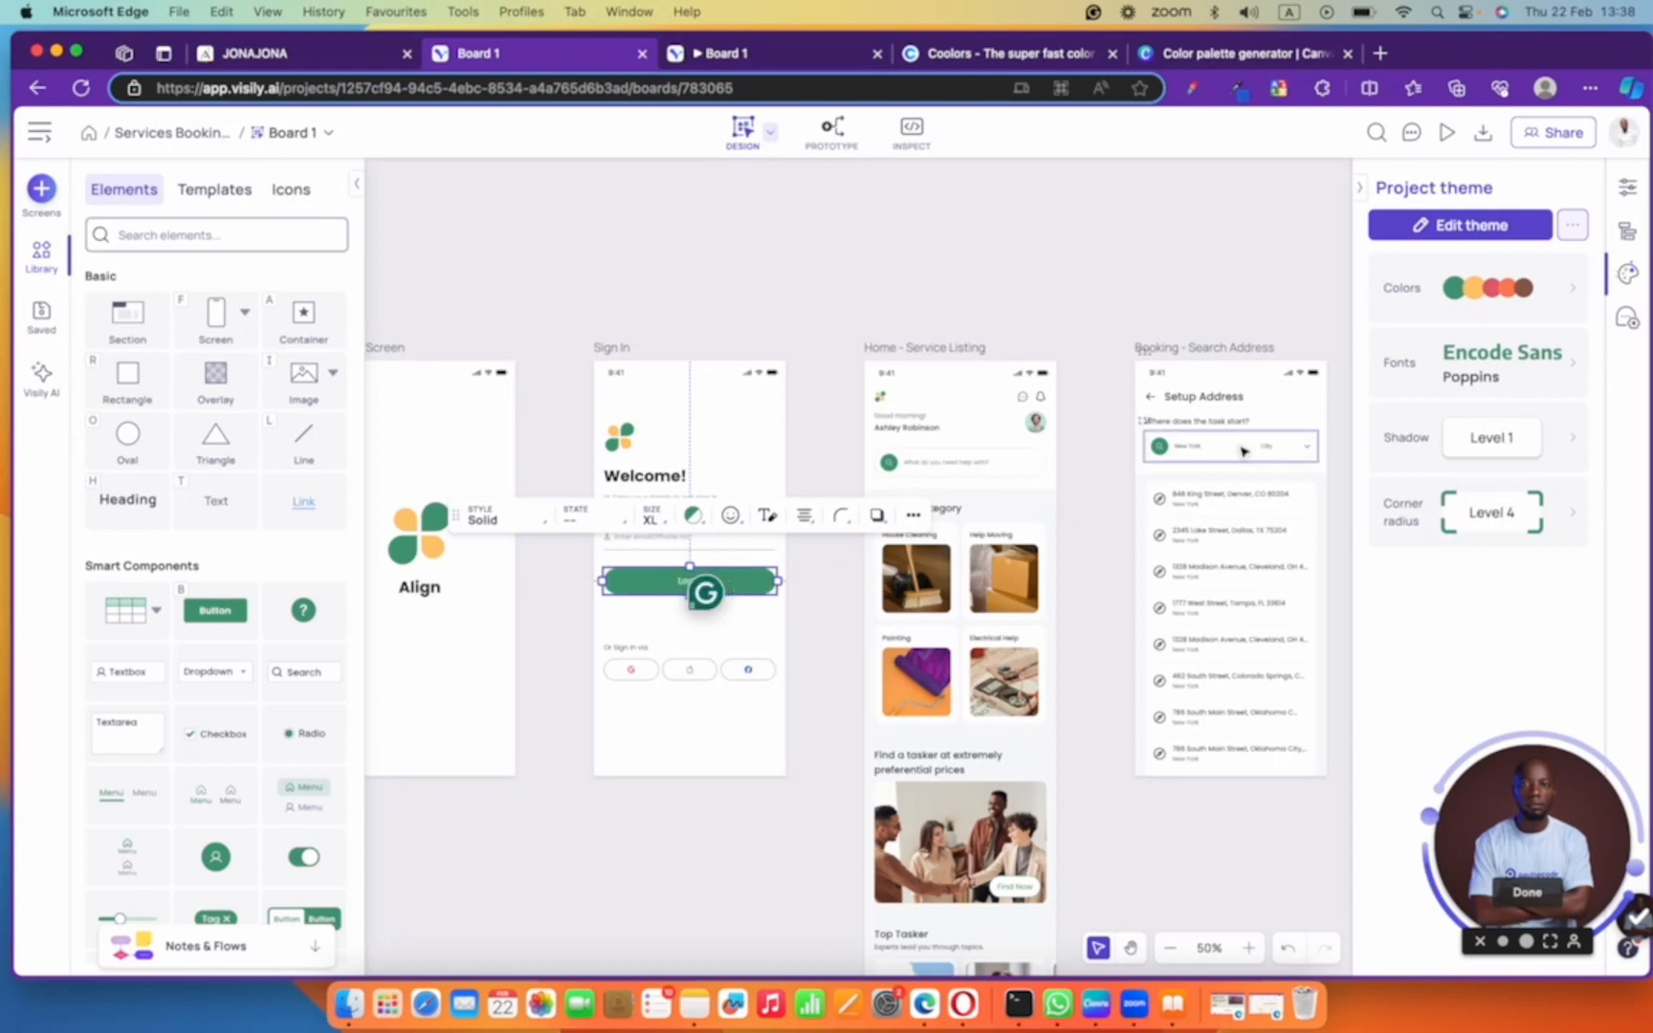
left_click(1212, 299)
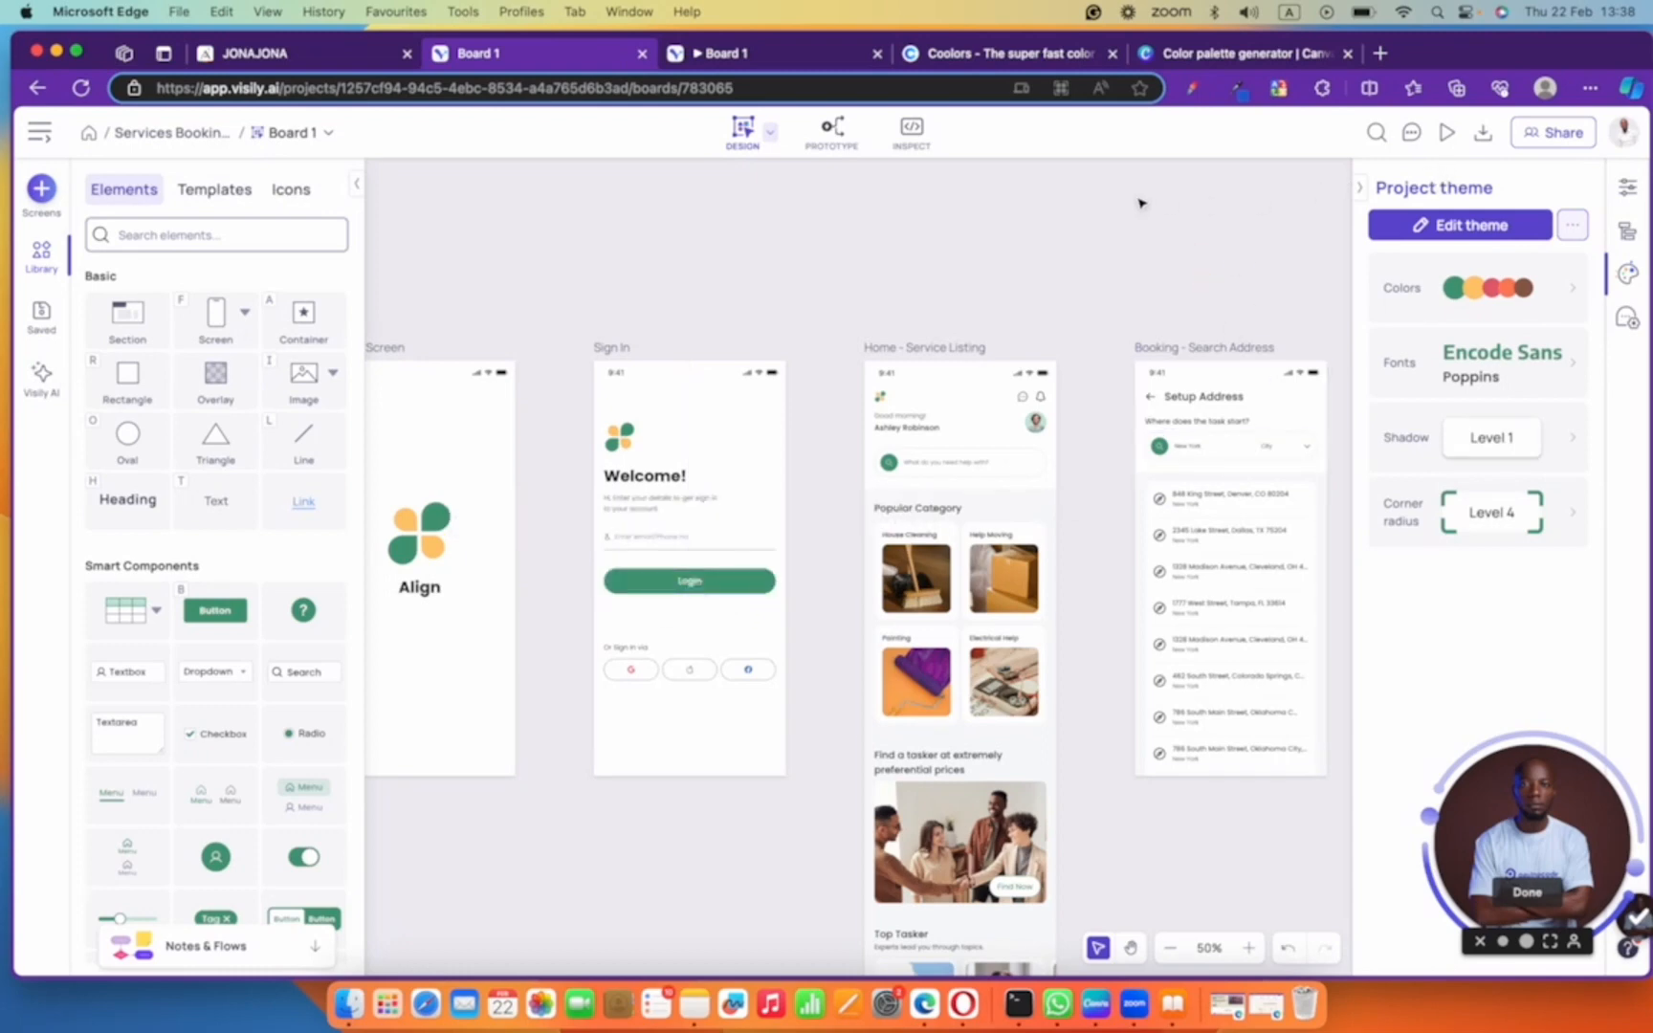
- Return to Canva's palette generator and open its custom color palette tool in a new browser tab
left_click(1229, 54)
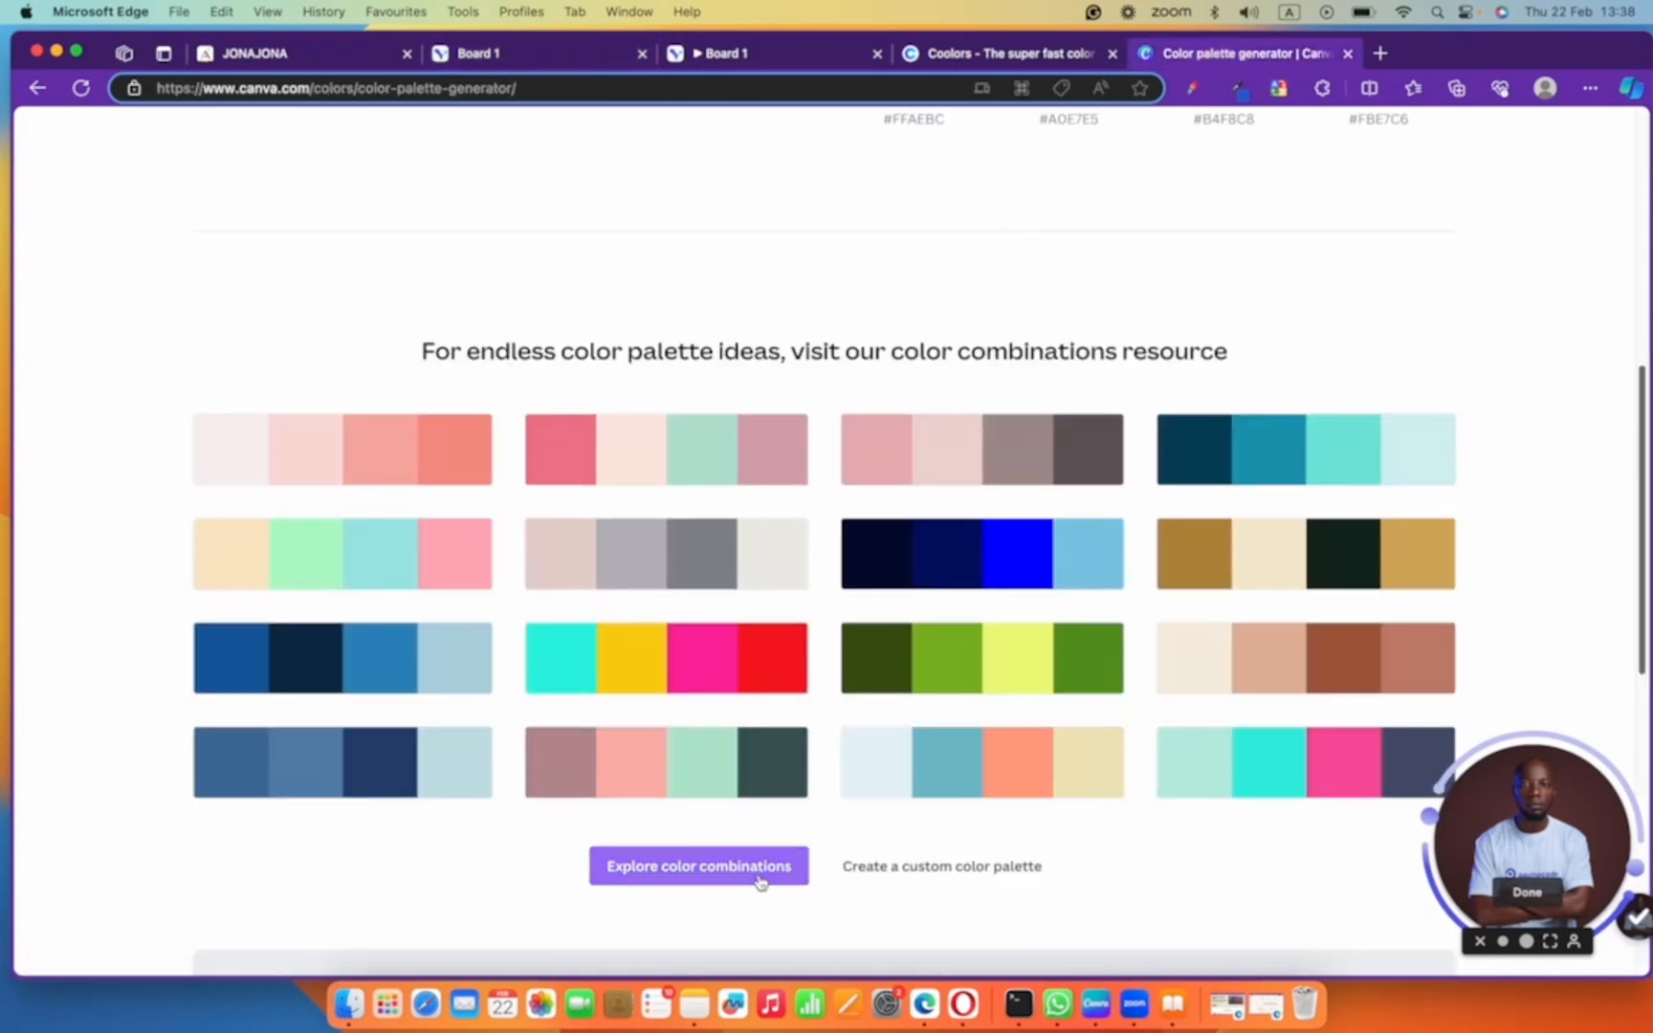
right_click(890, 868)
left_click(961, 521)
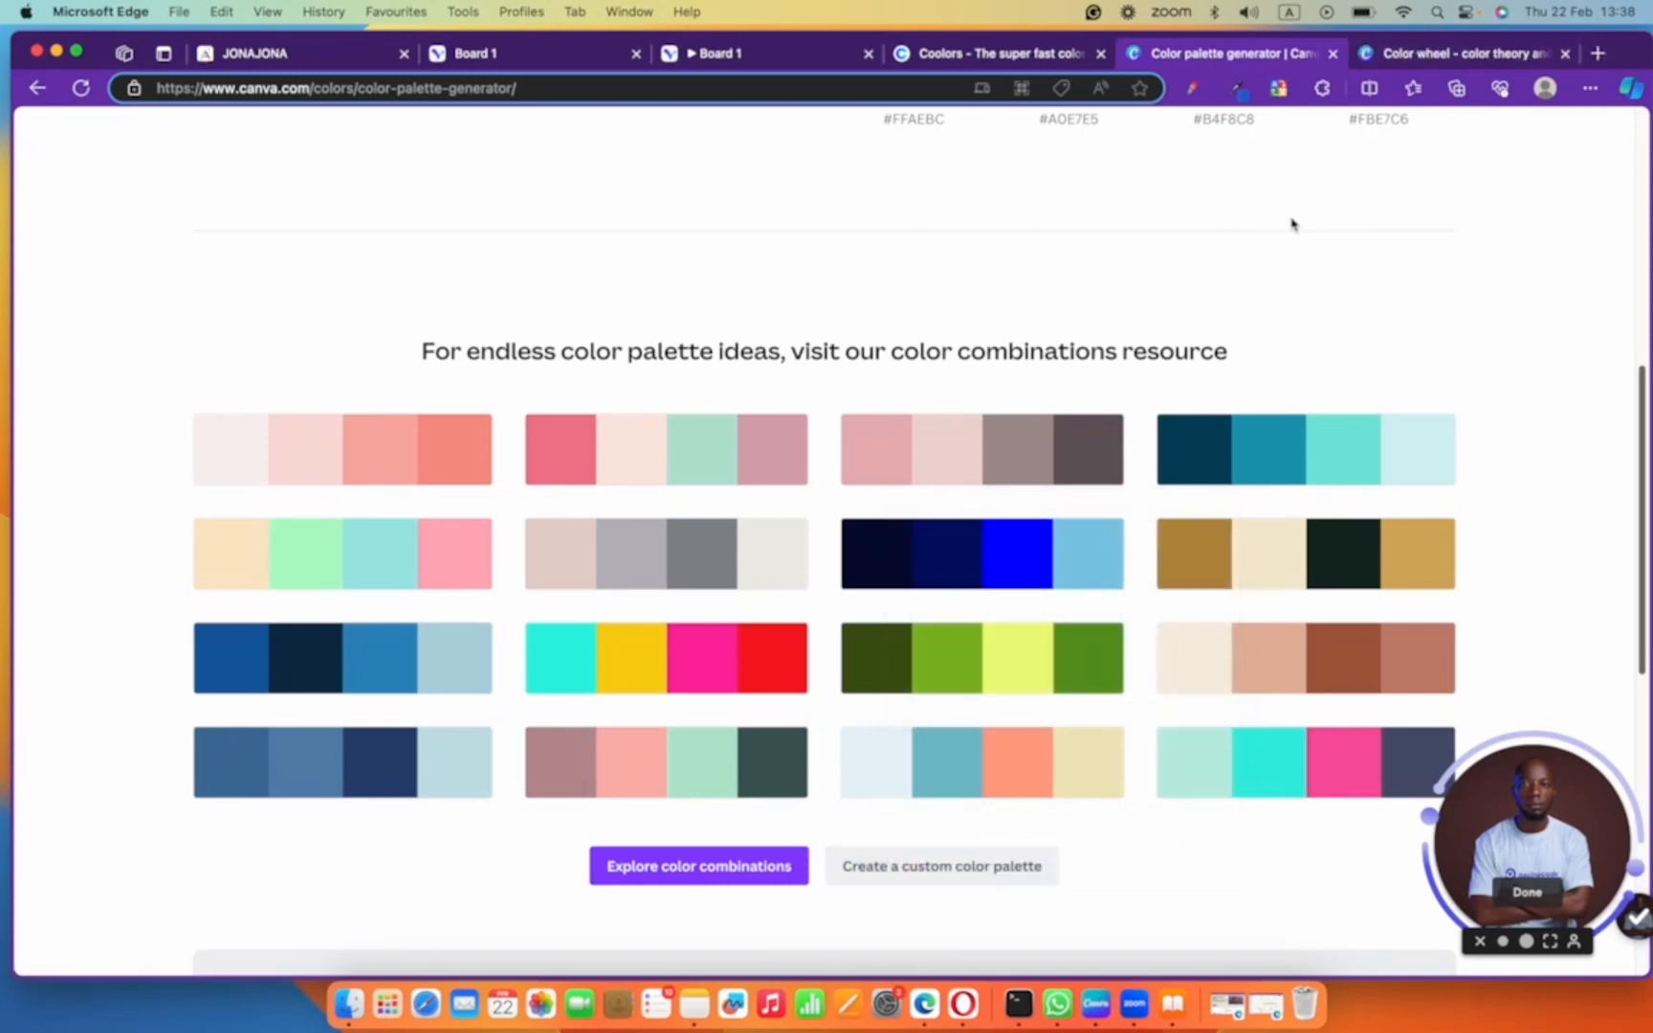
left_click(1397, 54)
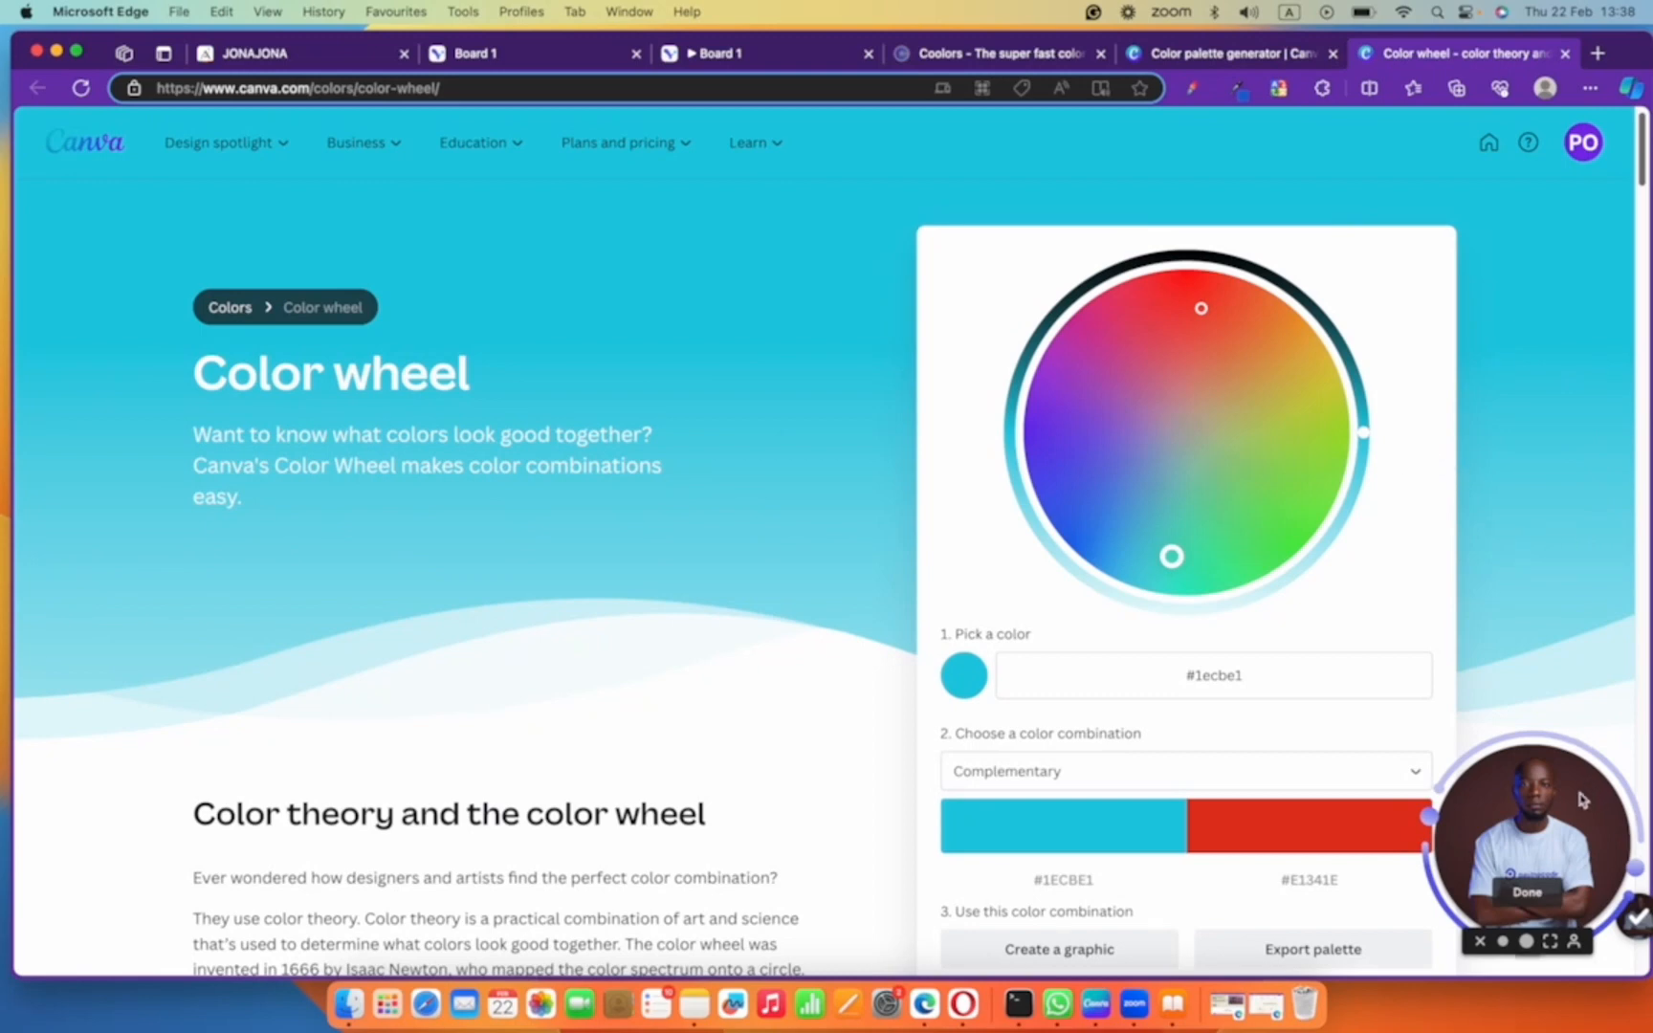
- Look over the available color combination types and pick the purple #a018e7 on the color wheel
left_click_drag(1583, 794, 197, 722)
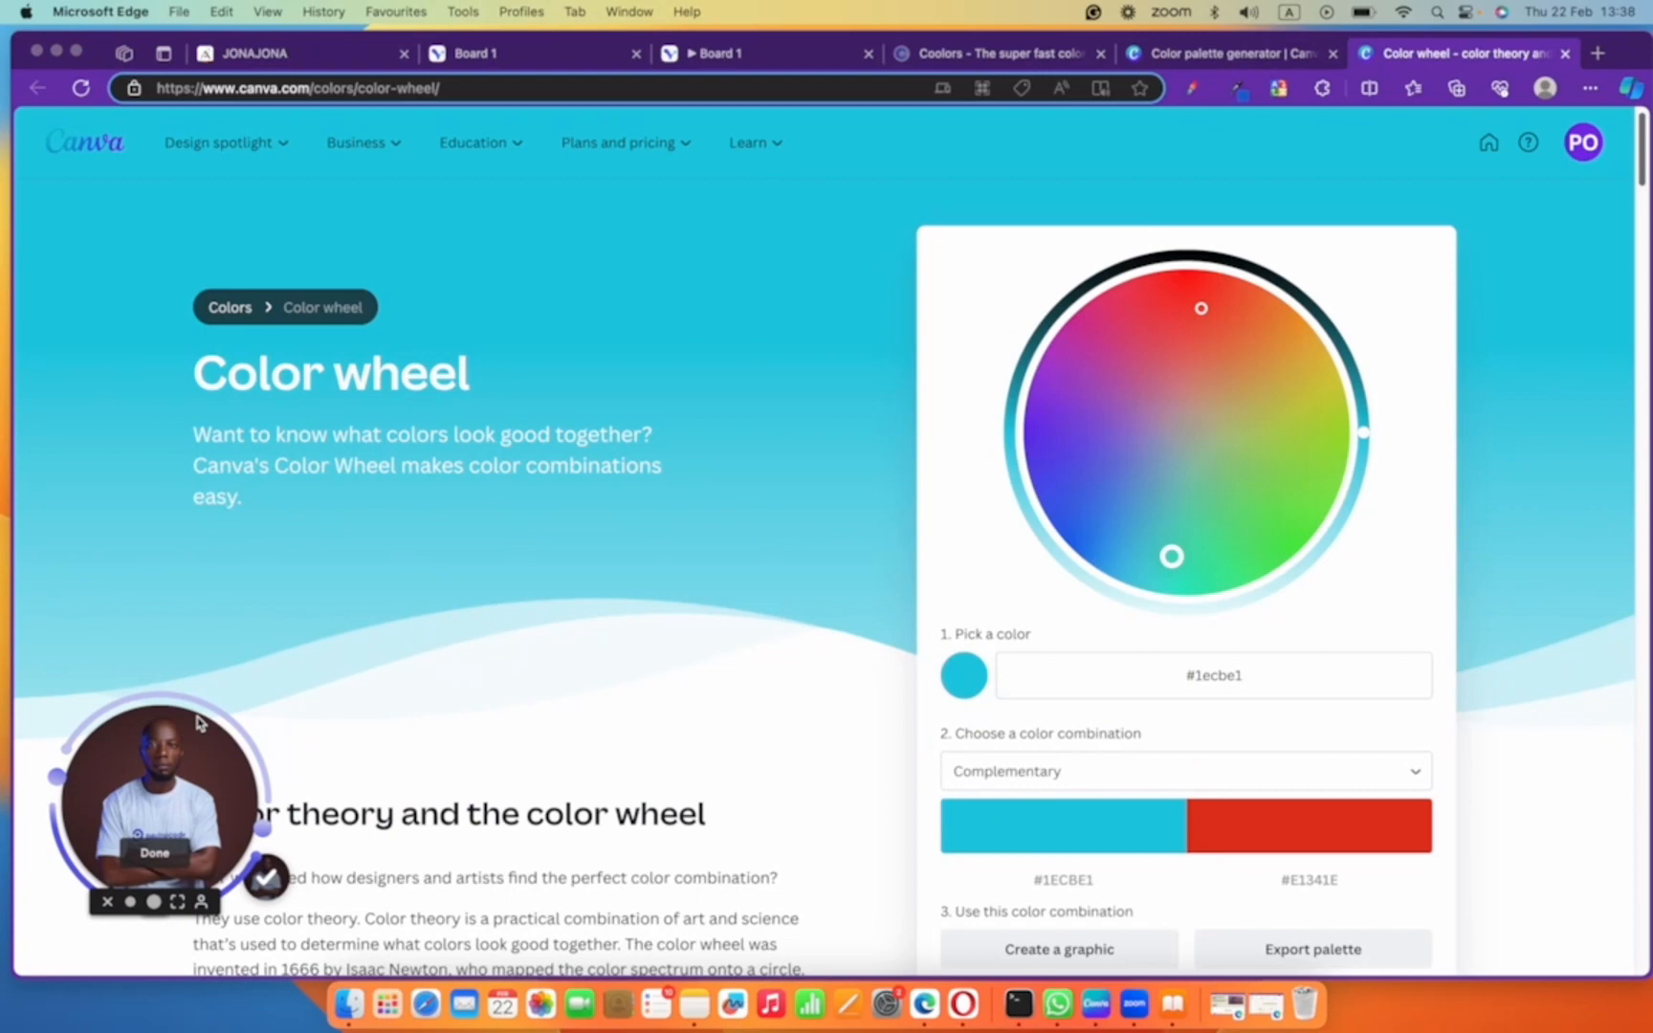
scroll(1069, 660, "down", 5)
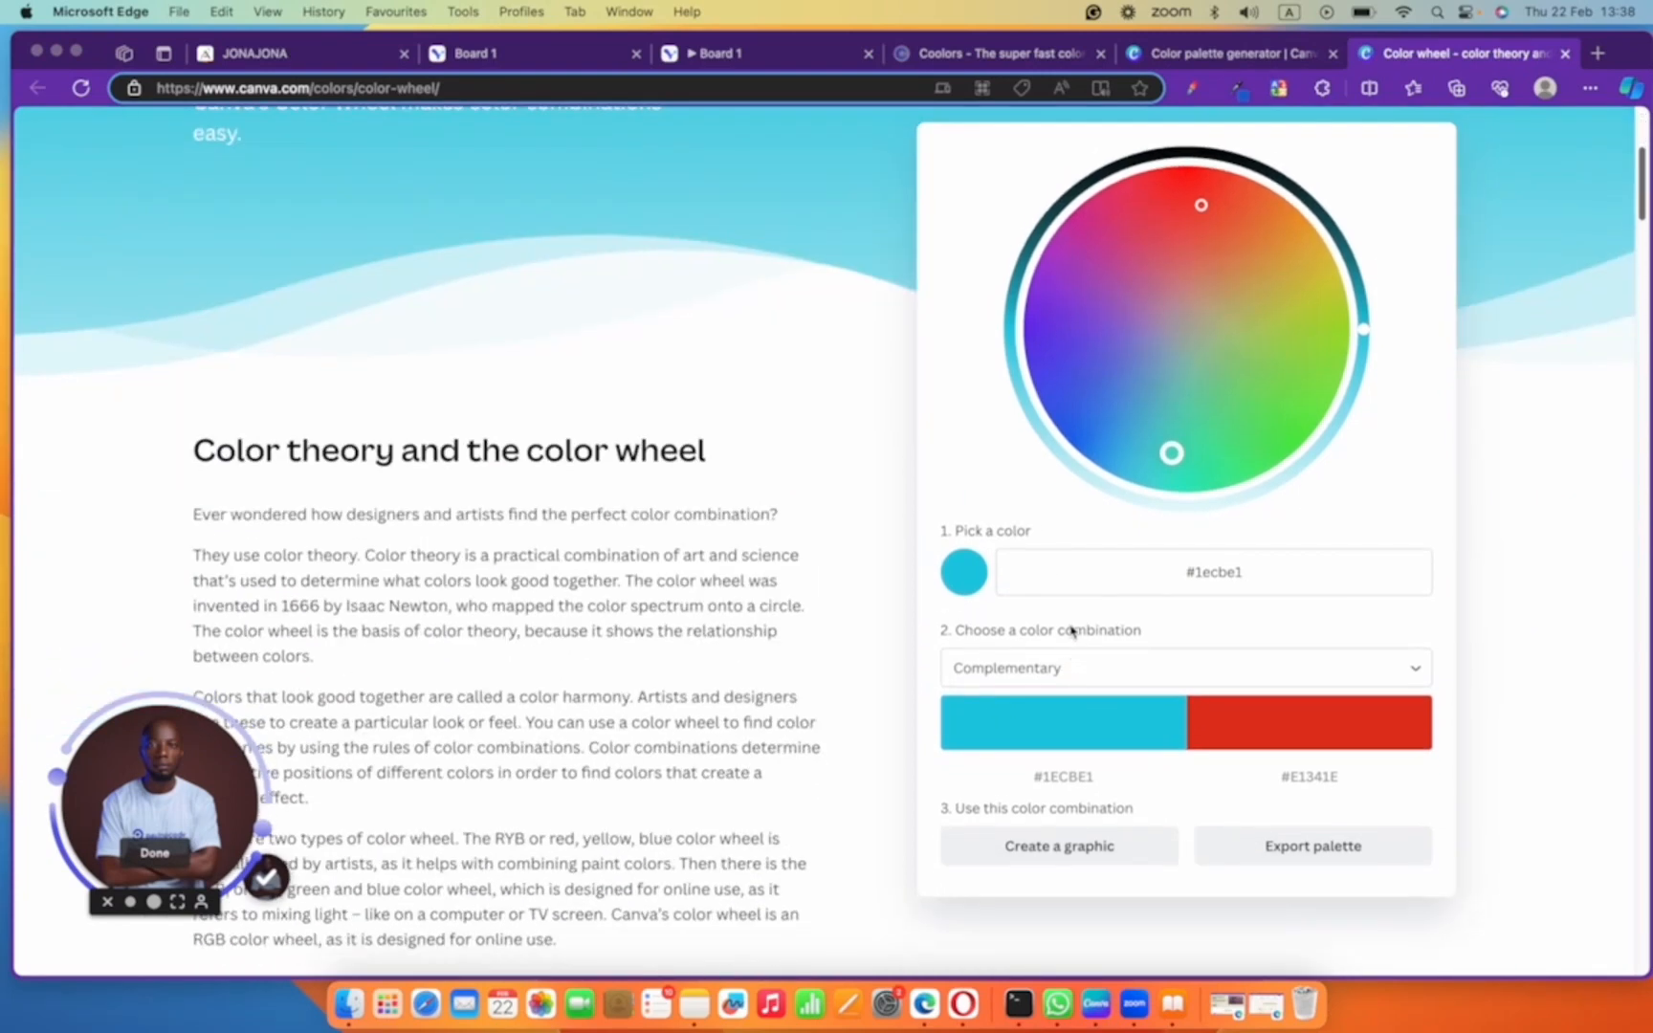
left_click(1062, 660)
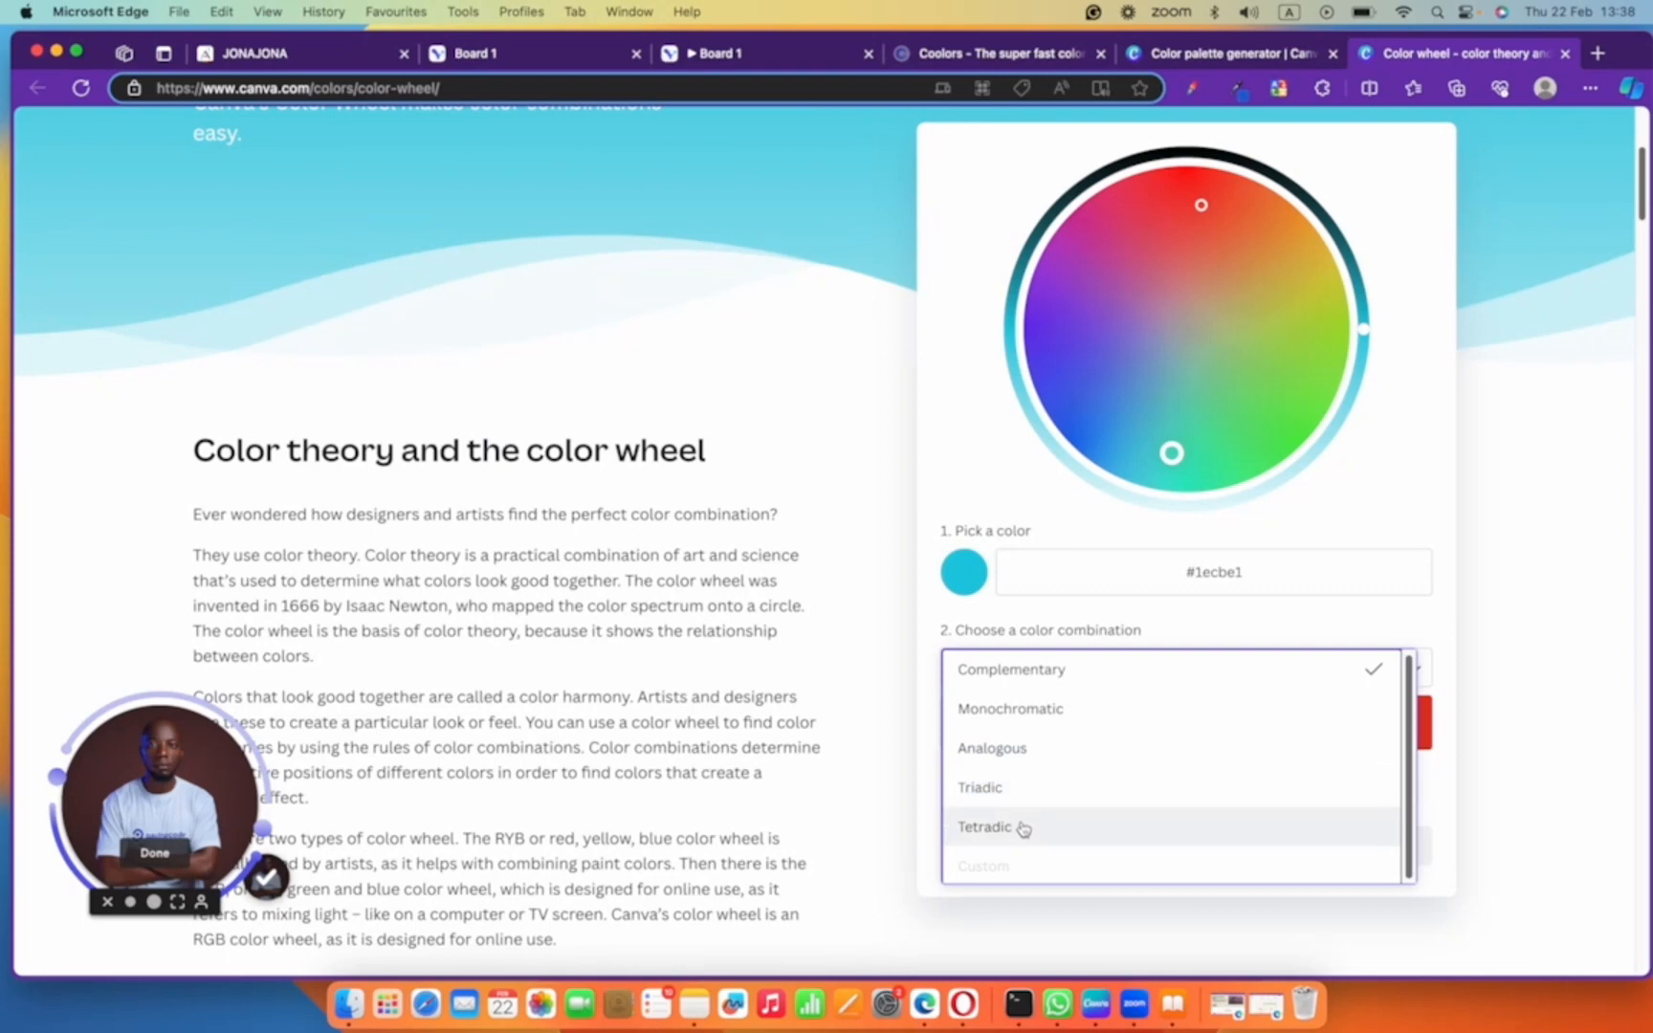
left_click(1383, 458)
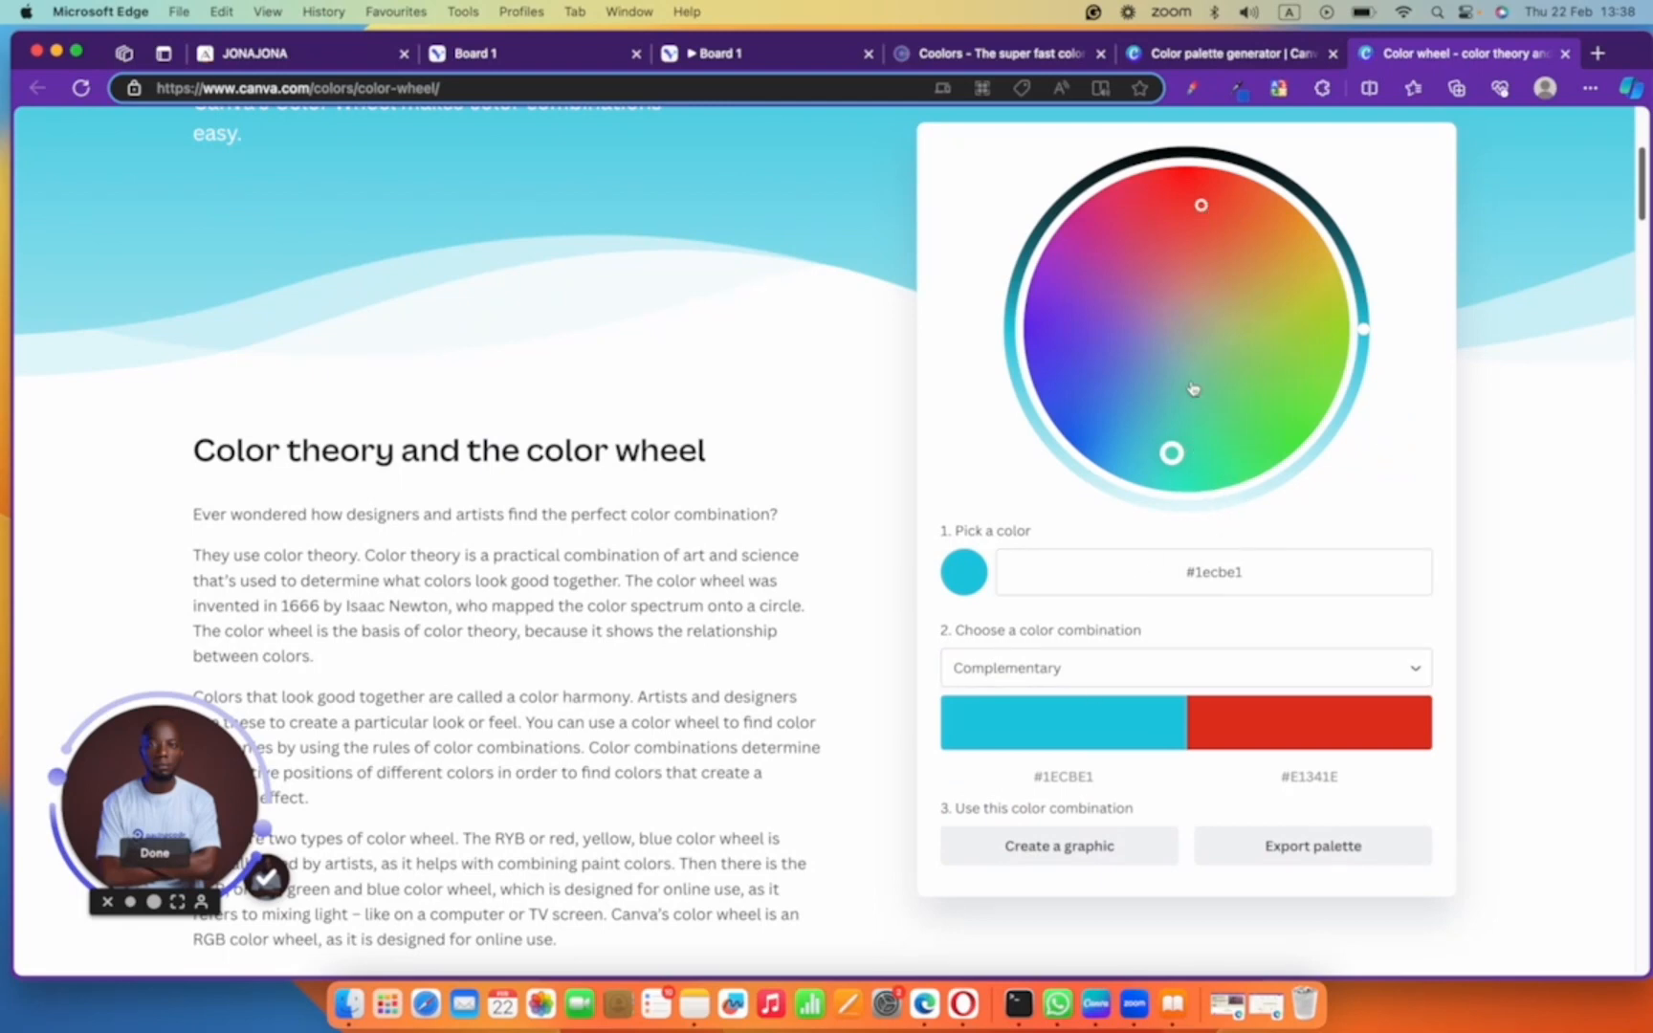
left_click_drag(1170, 452, 1054, 307)
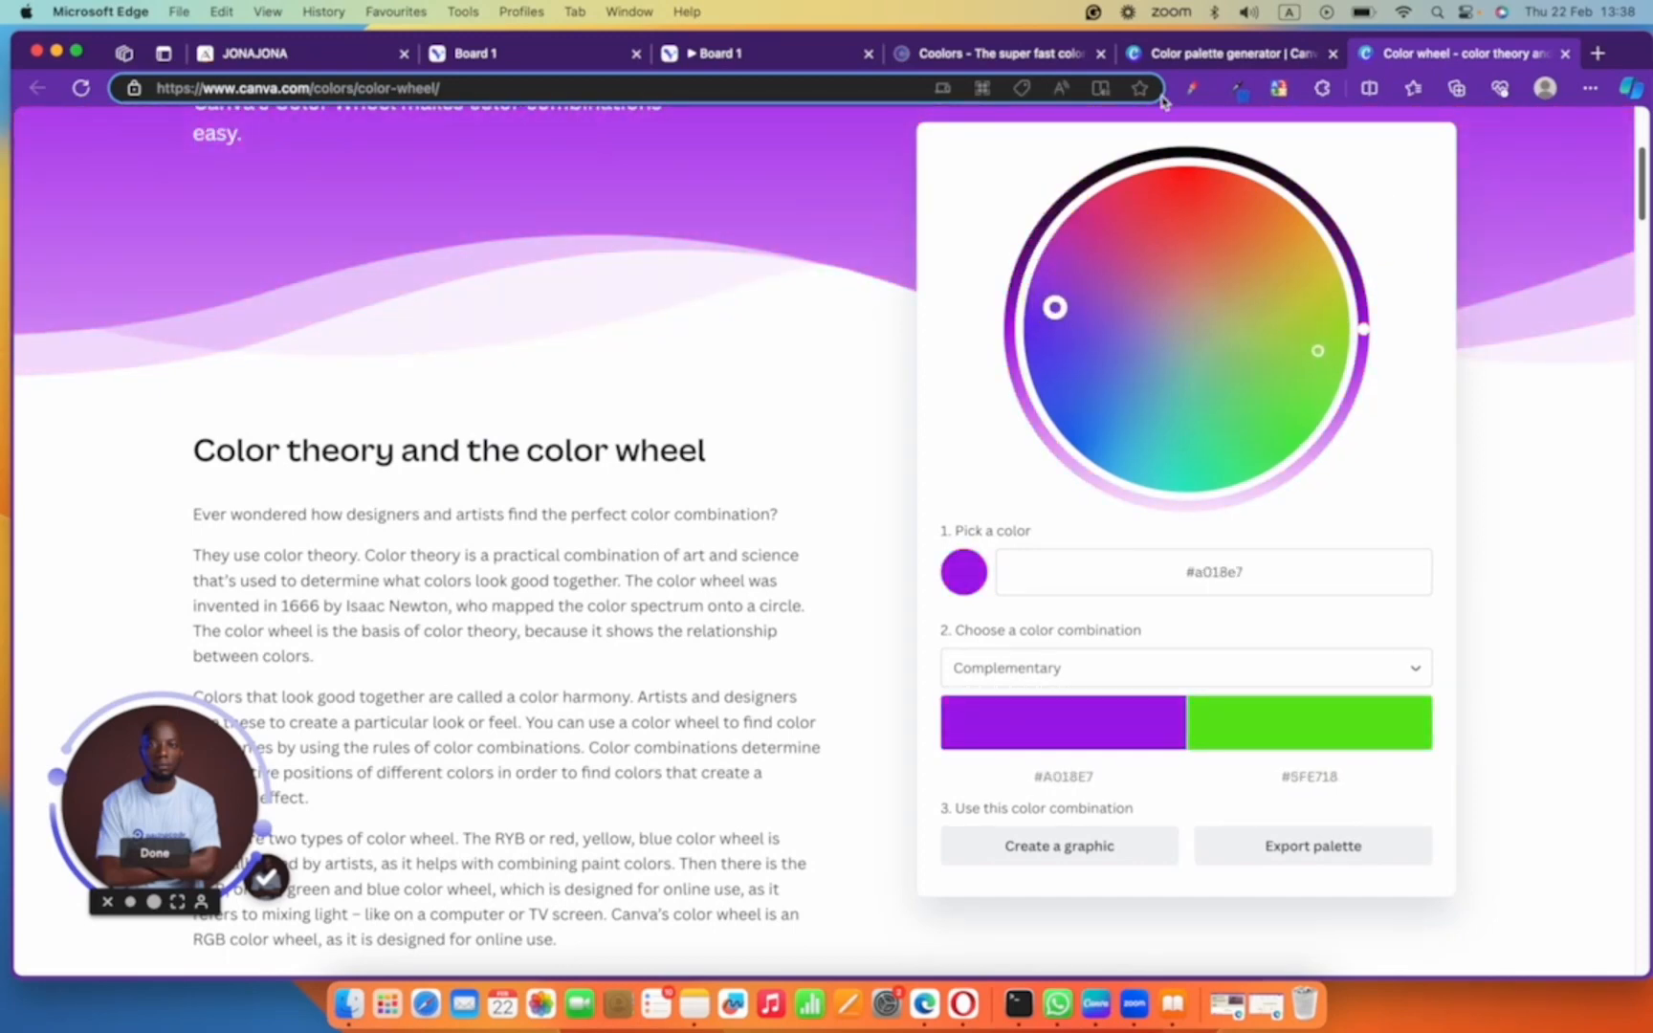
- Switch to the Visily design board, open the project theme for editing and copy the primary color's hex code
left_click(734, 56)
left_click(541, 60)
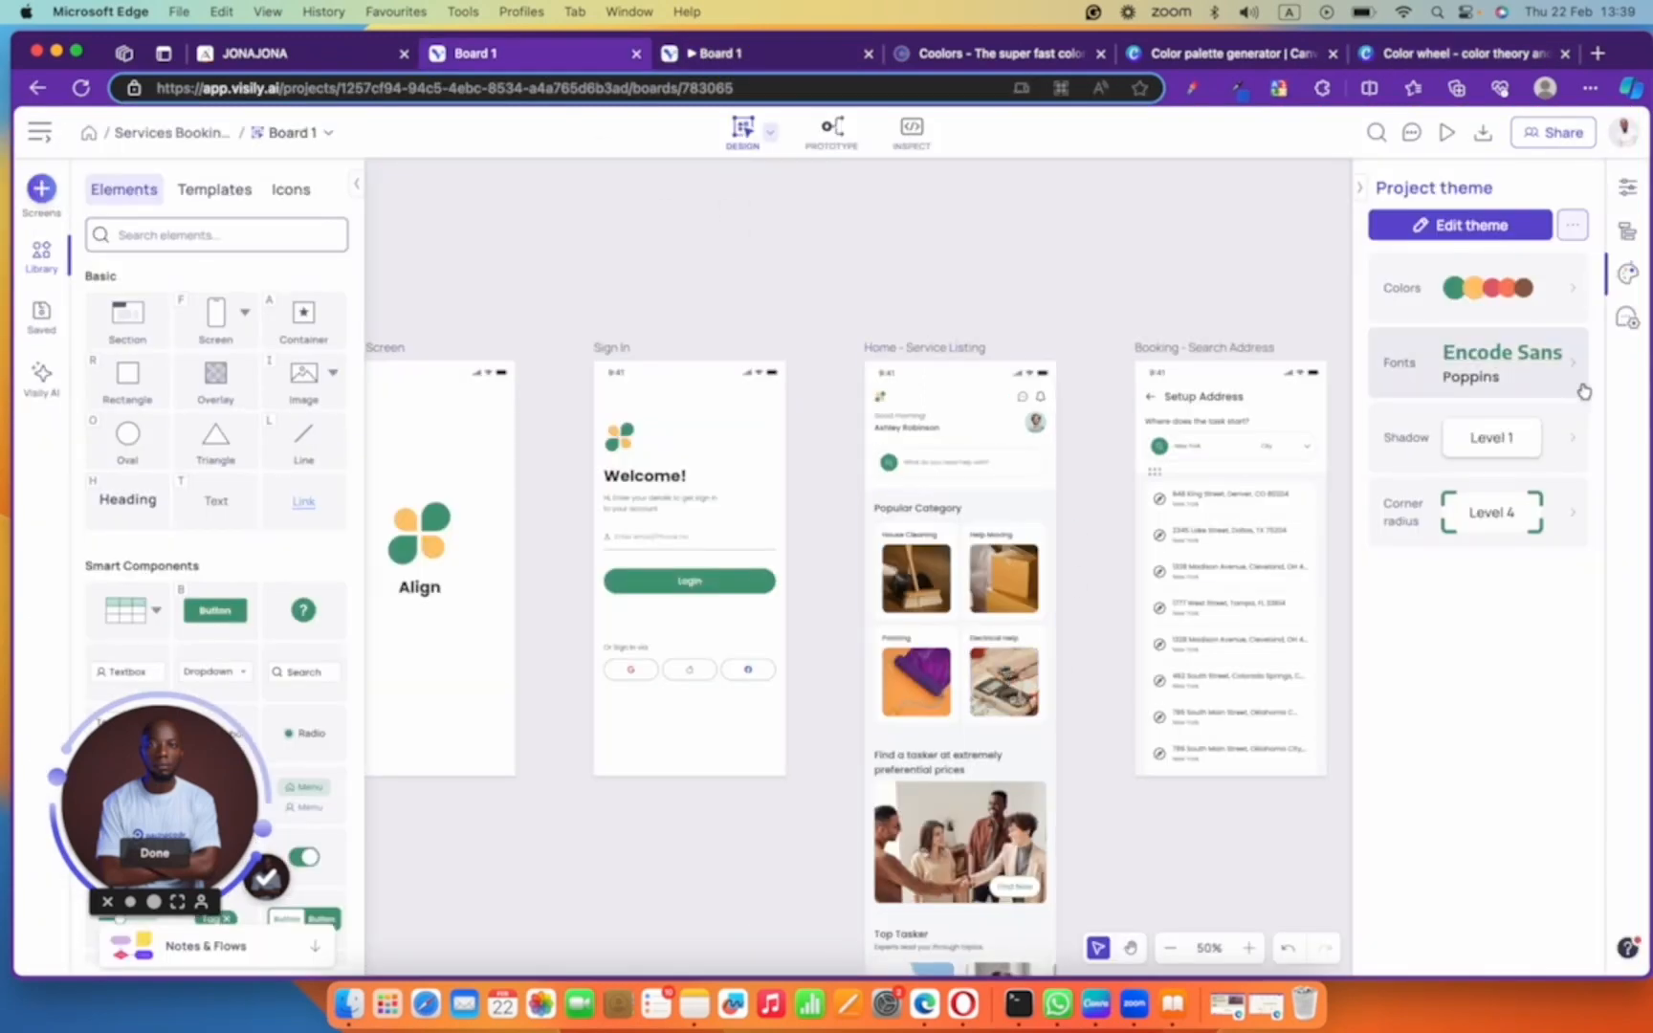
left_click(1628, 274)
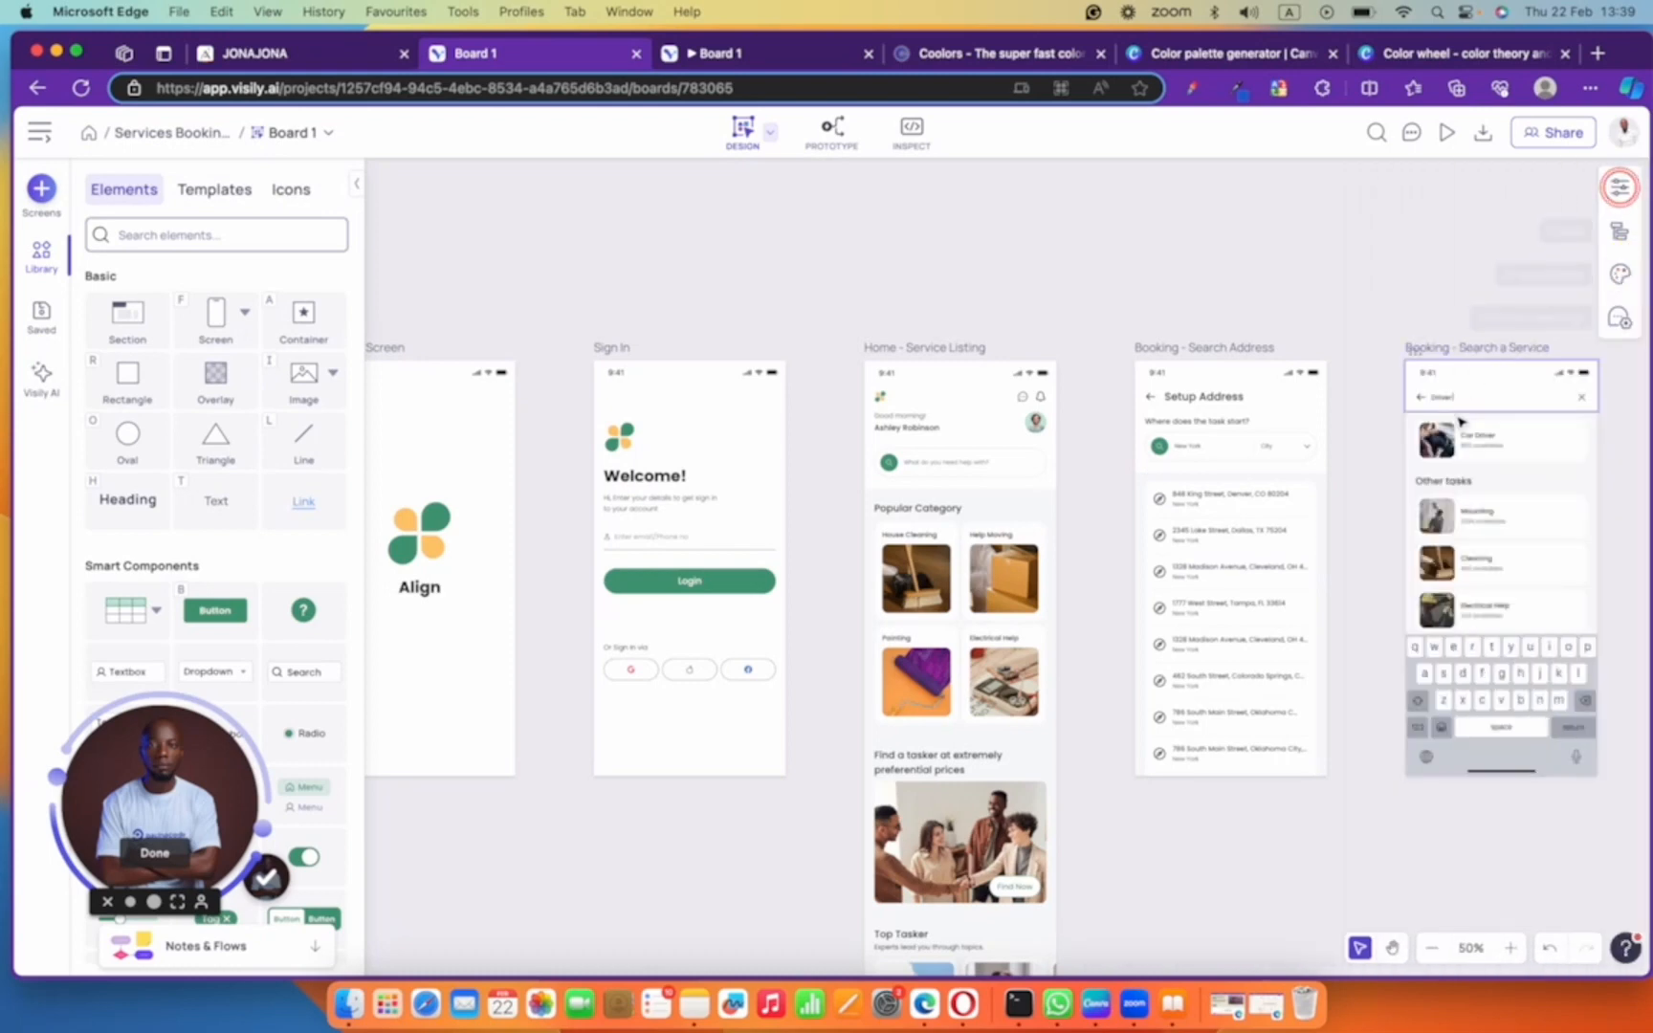
left_click(1628, 274)
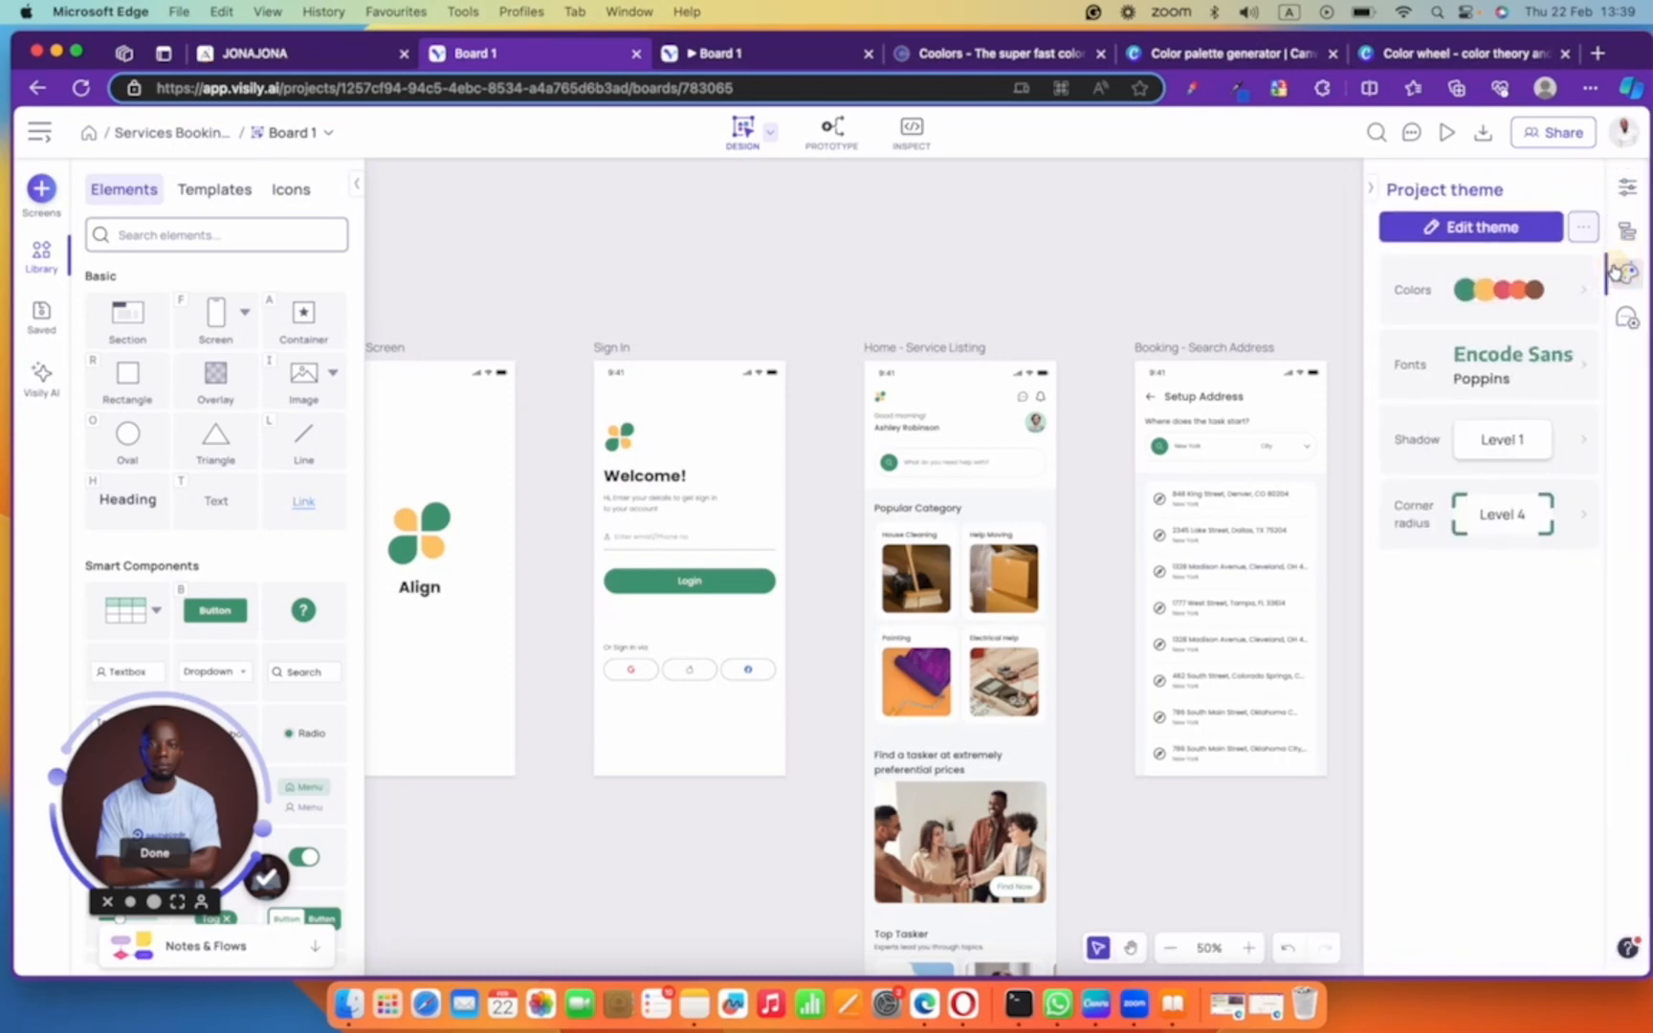
left_click(1439, 223)
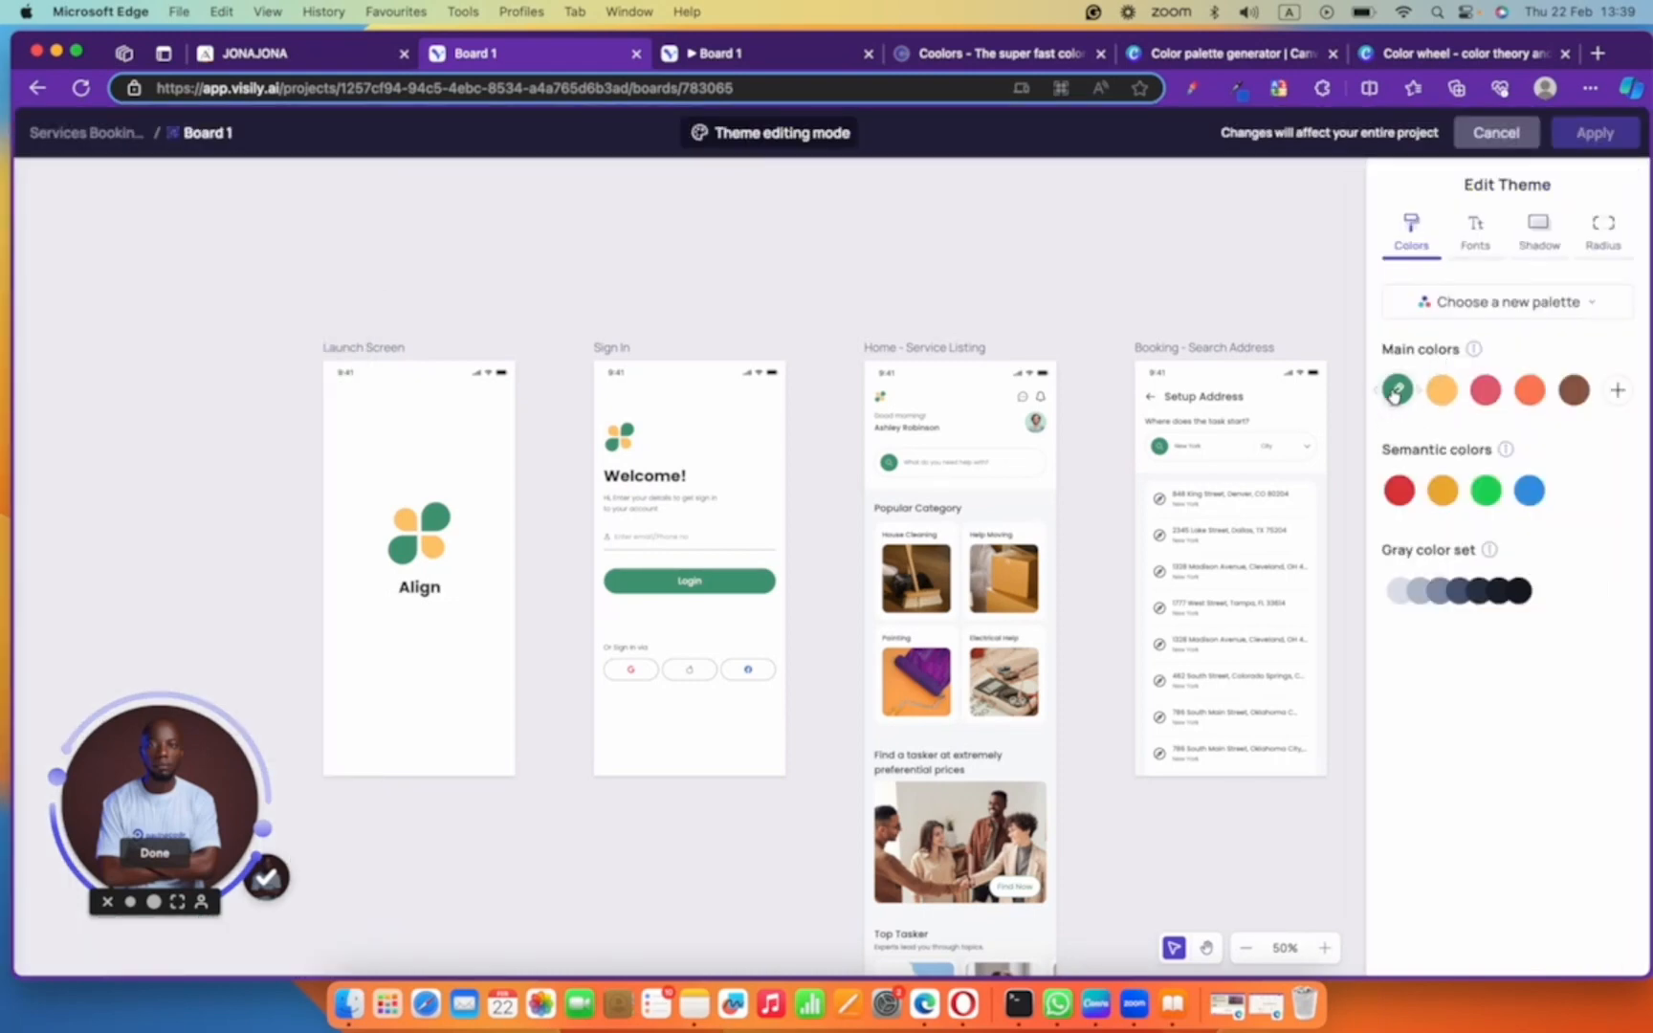
left_click(1397, 389)
double_click(1181, 289)
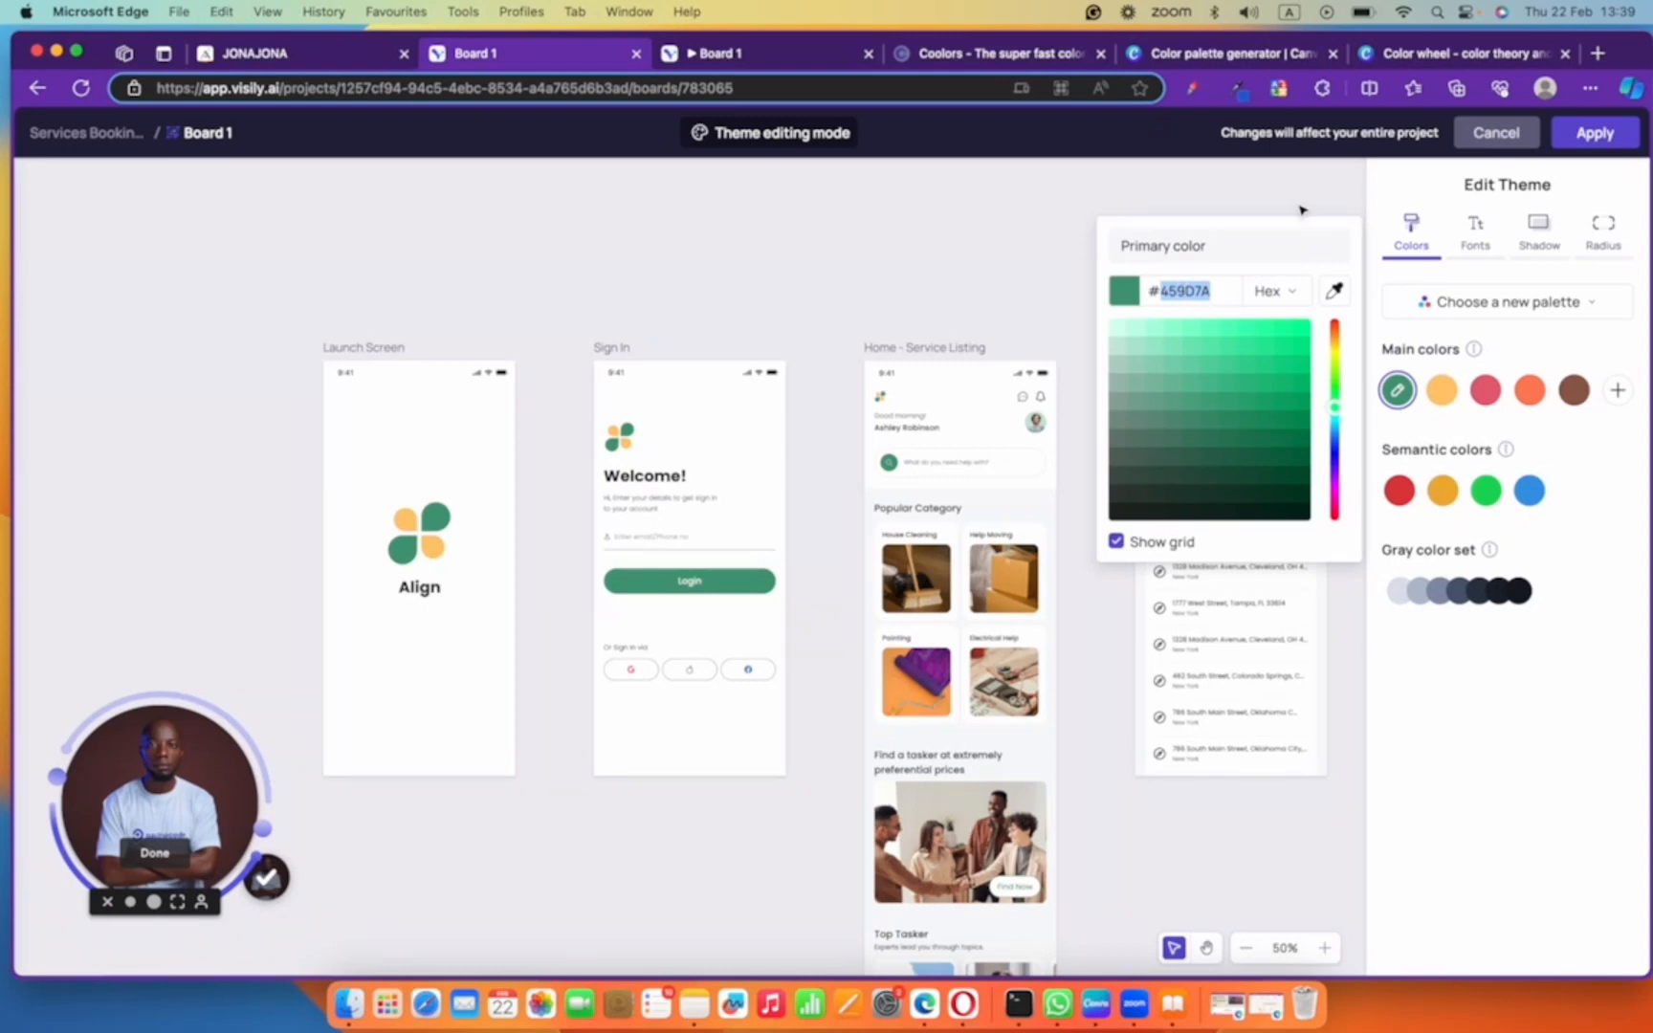
- Set the color on Canva's color wheel to #459D7A and choose the Tetradic combination
left_click(1402, 54)
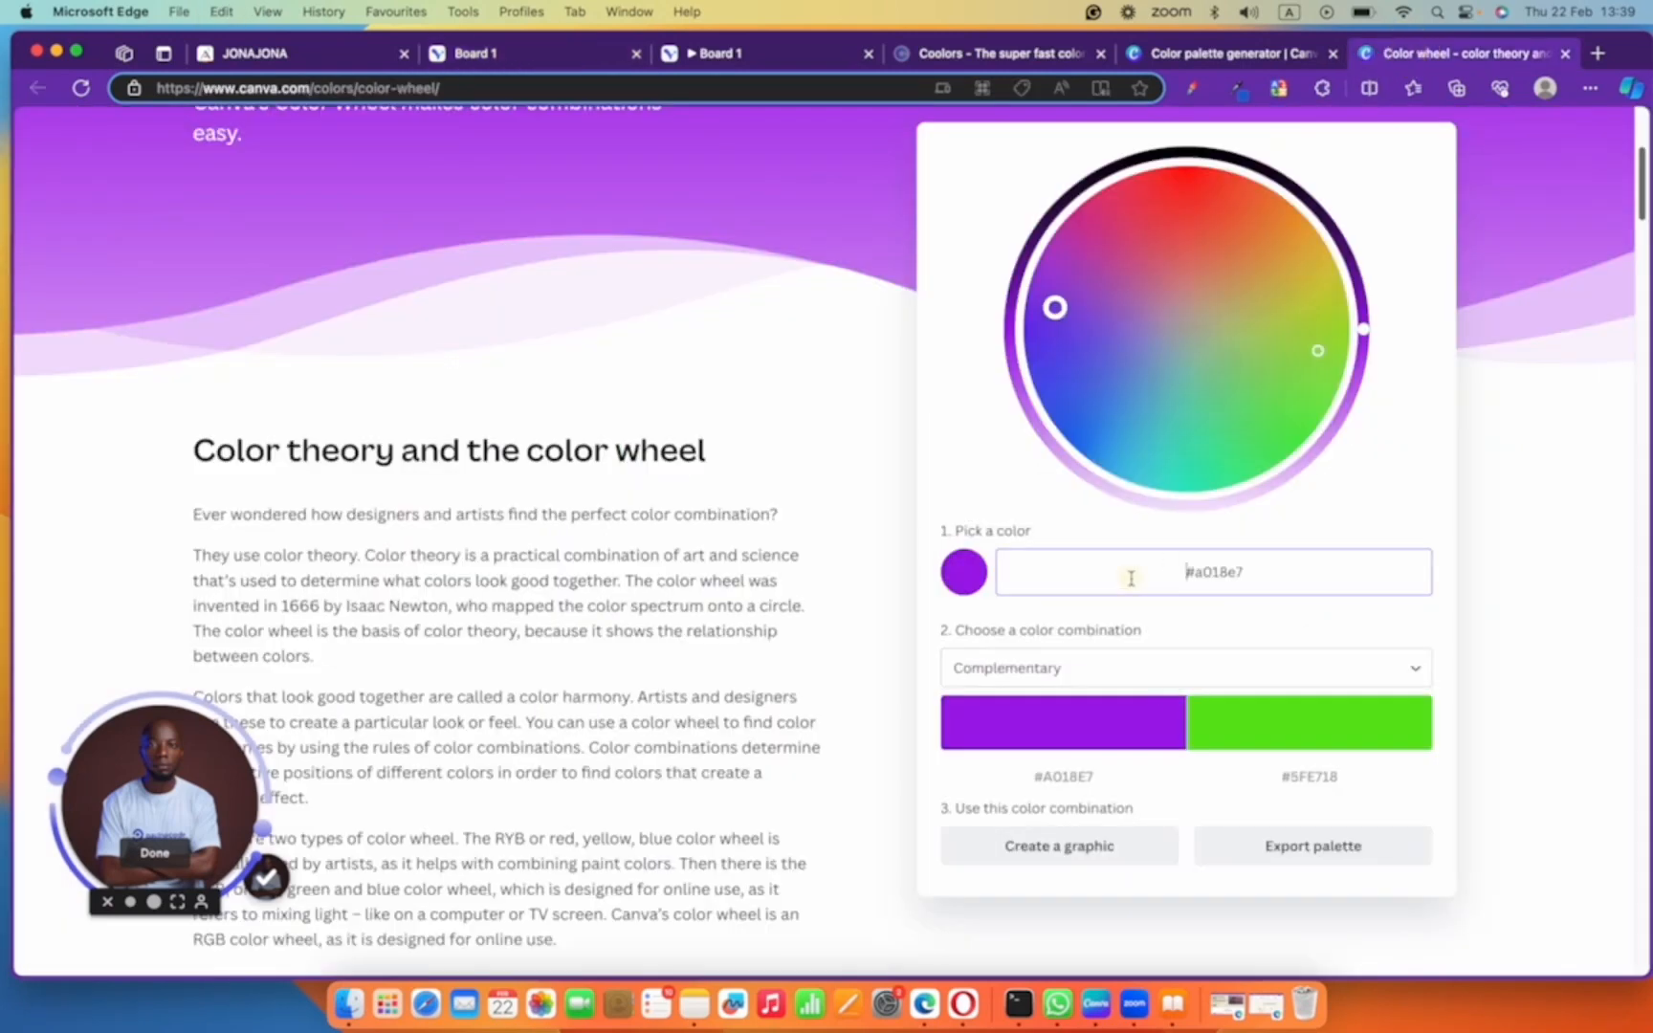
left_click_drag(1187, 572, 1242, 572)
type("#459D7A")
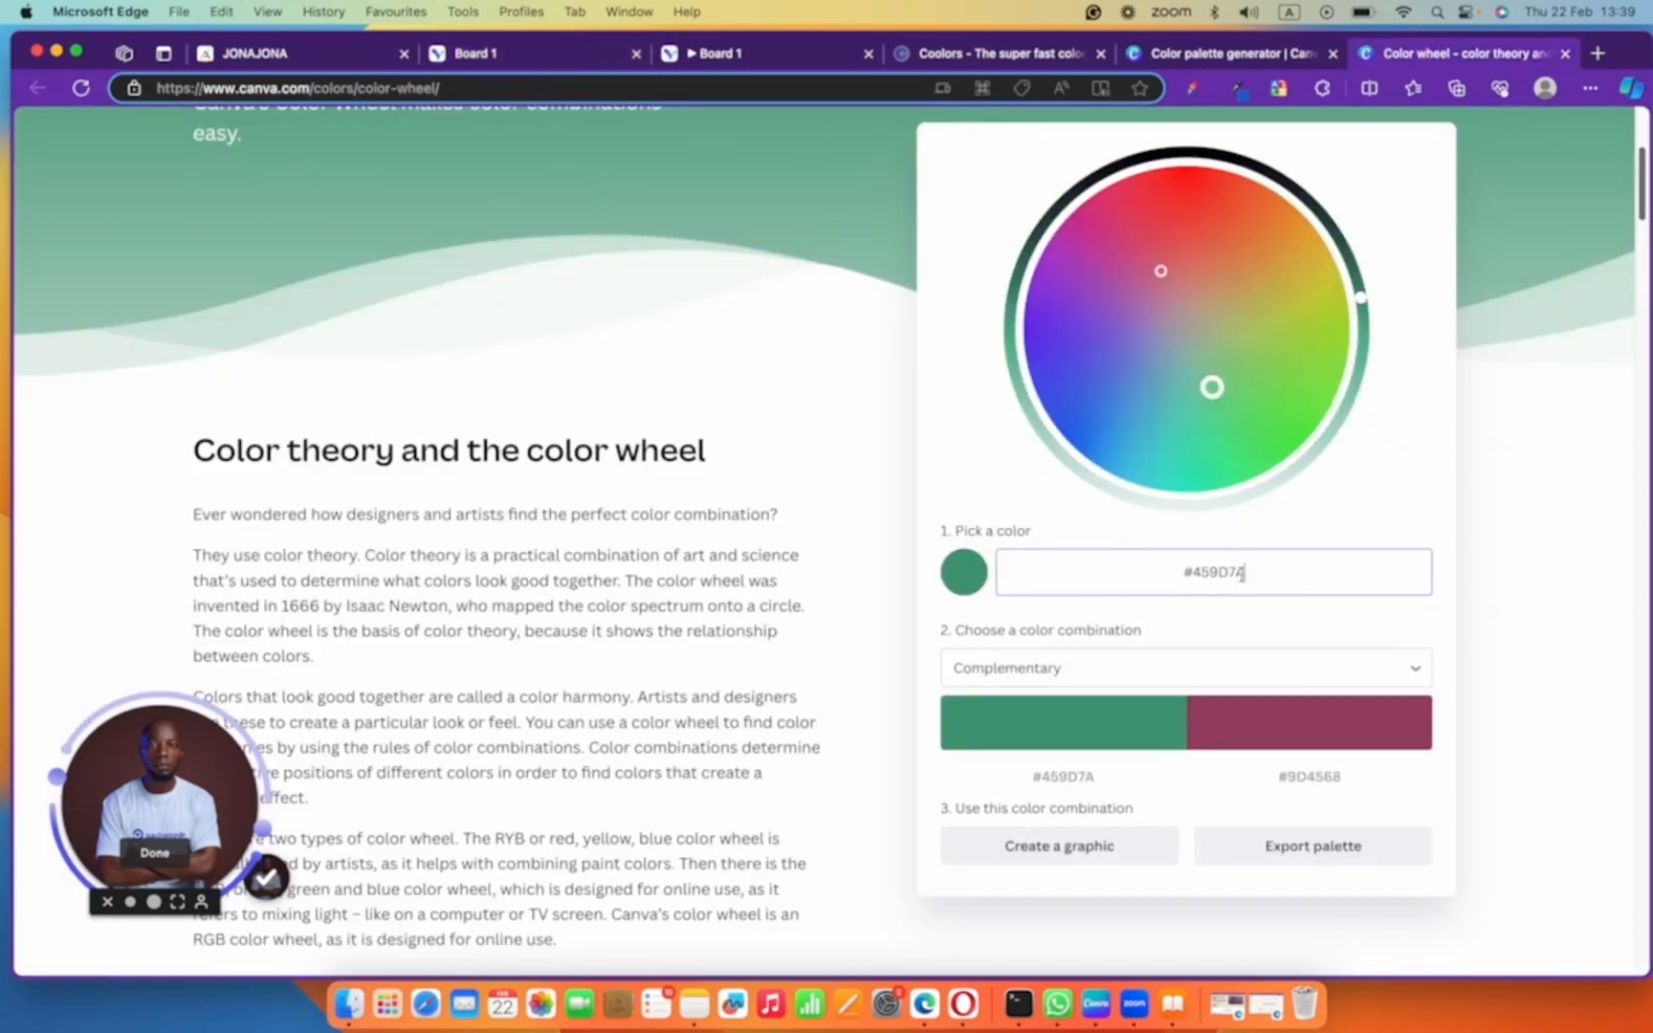
left_click(1043, 670)
left_click(1047, 825)
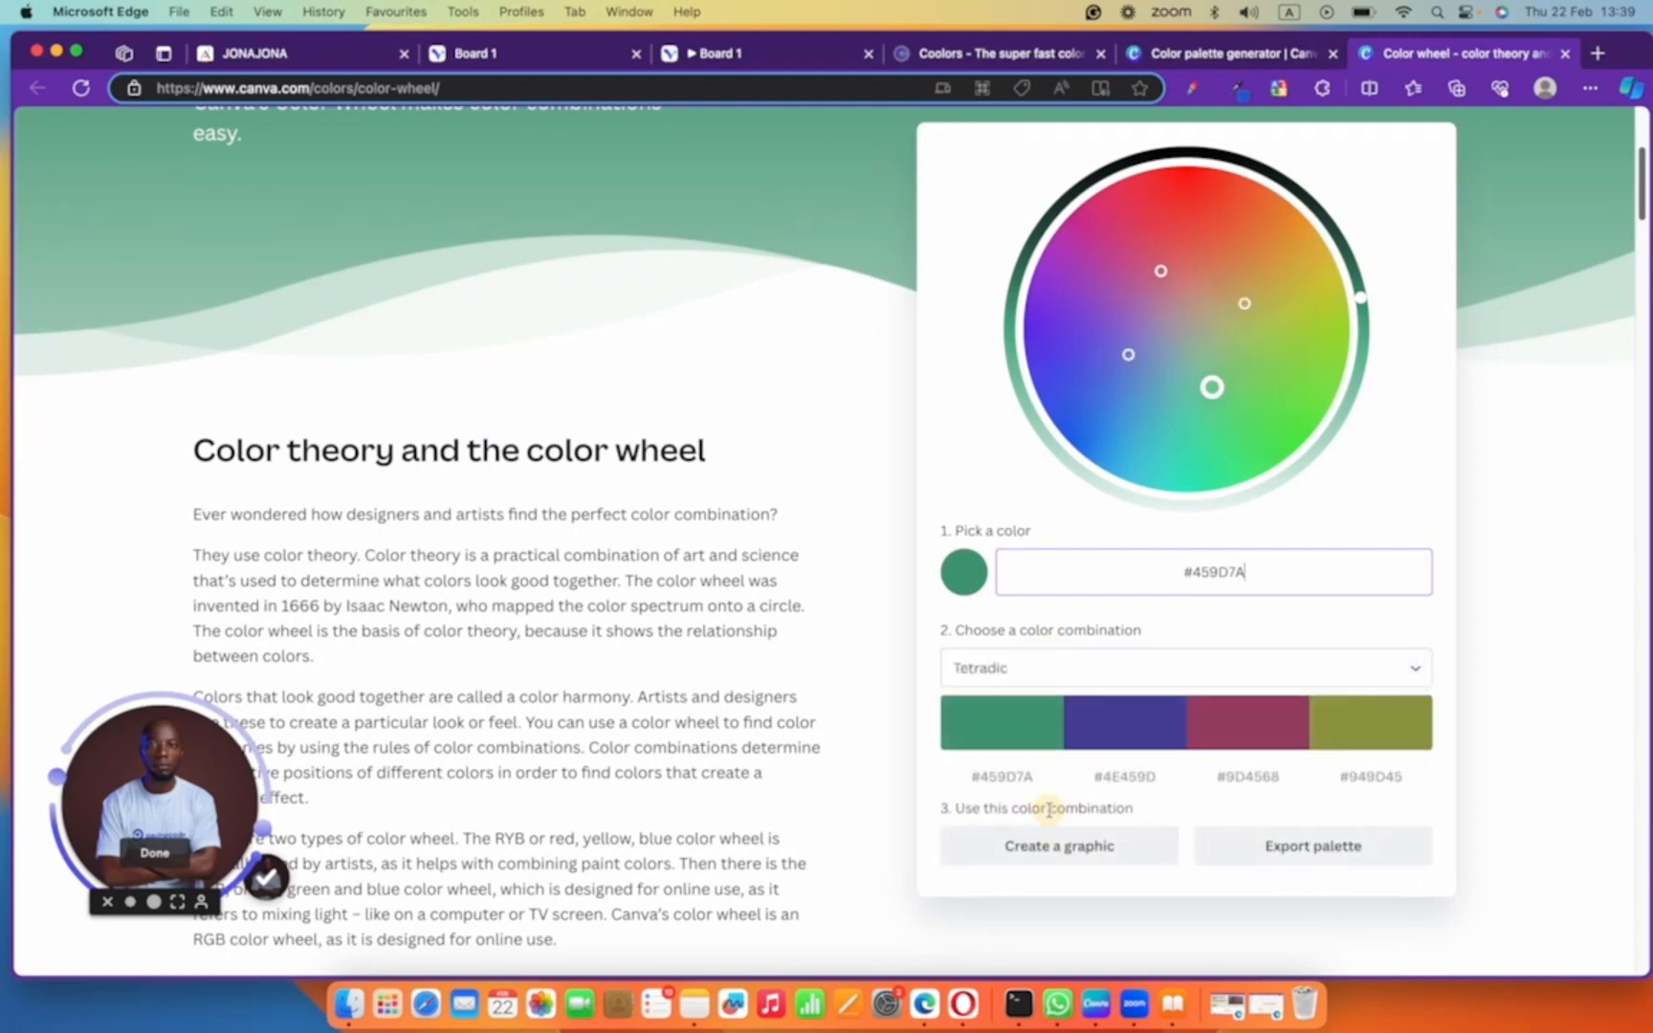
- Switch to the Visily theme editor and close the primary color picker to view the main colors
left_click(521, 59)
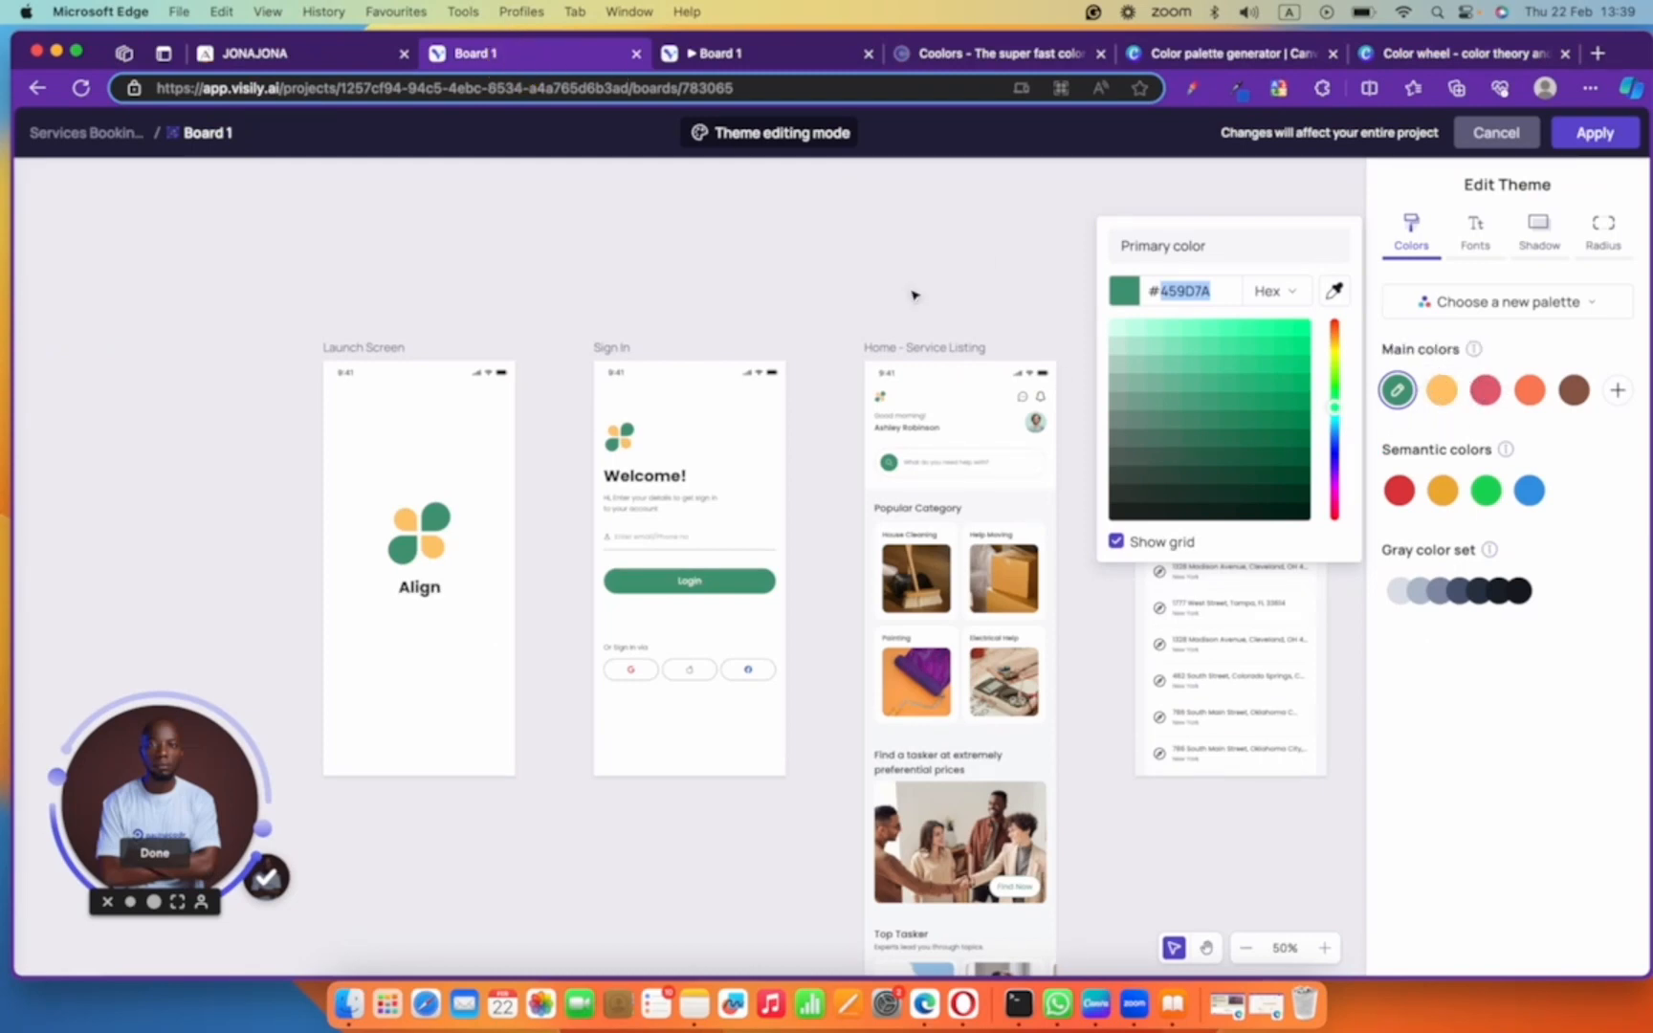
left_click(871, 233)
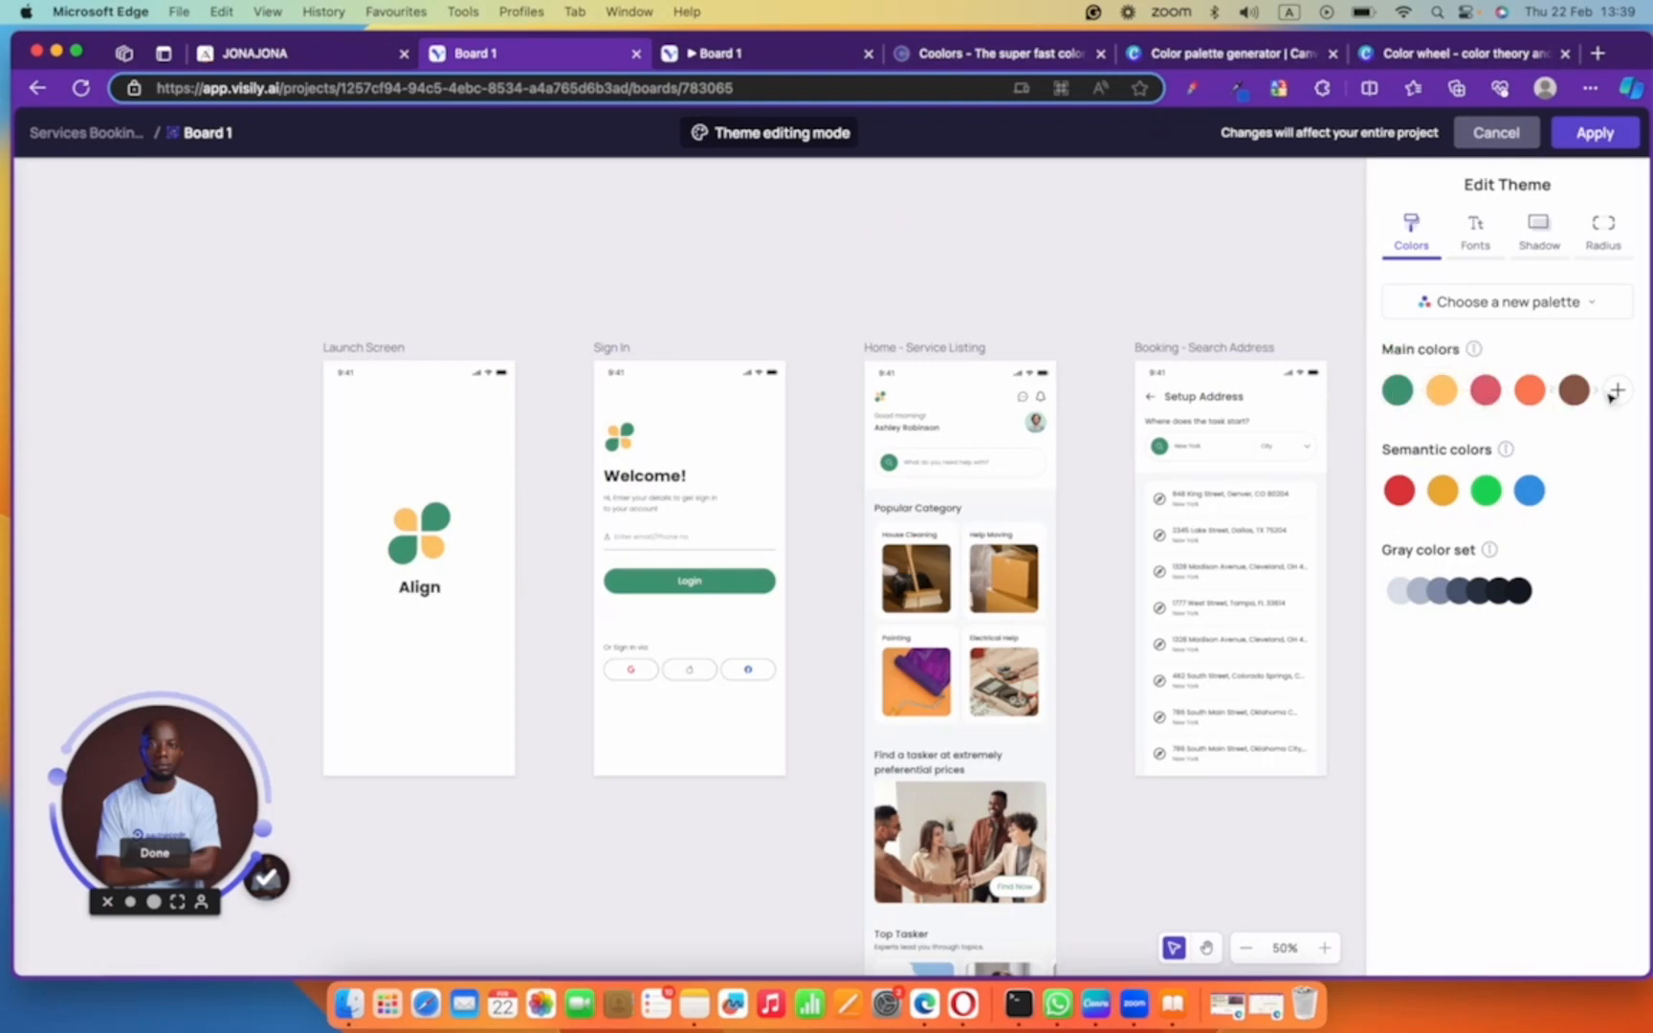
- Return to Canva's color wheel and pick the blue #230ff0 as the base of the Tetradic combination
left_click(1421, 58)
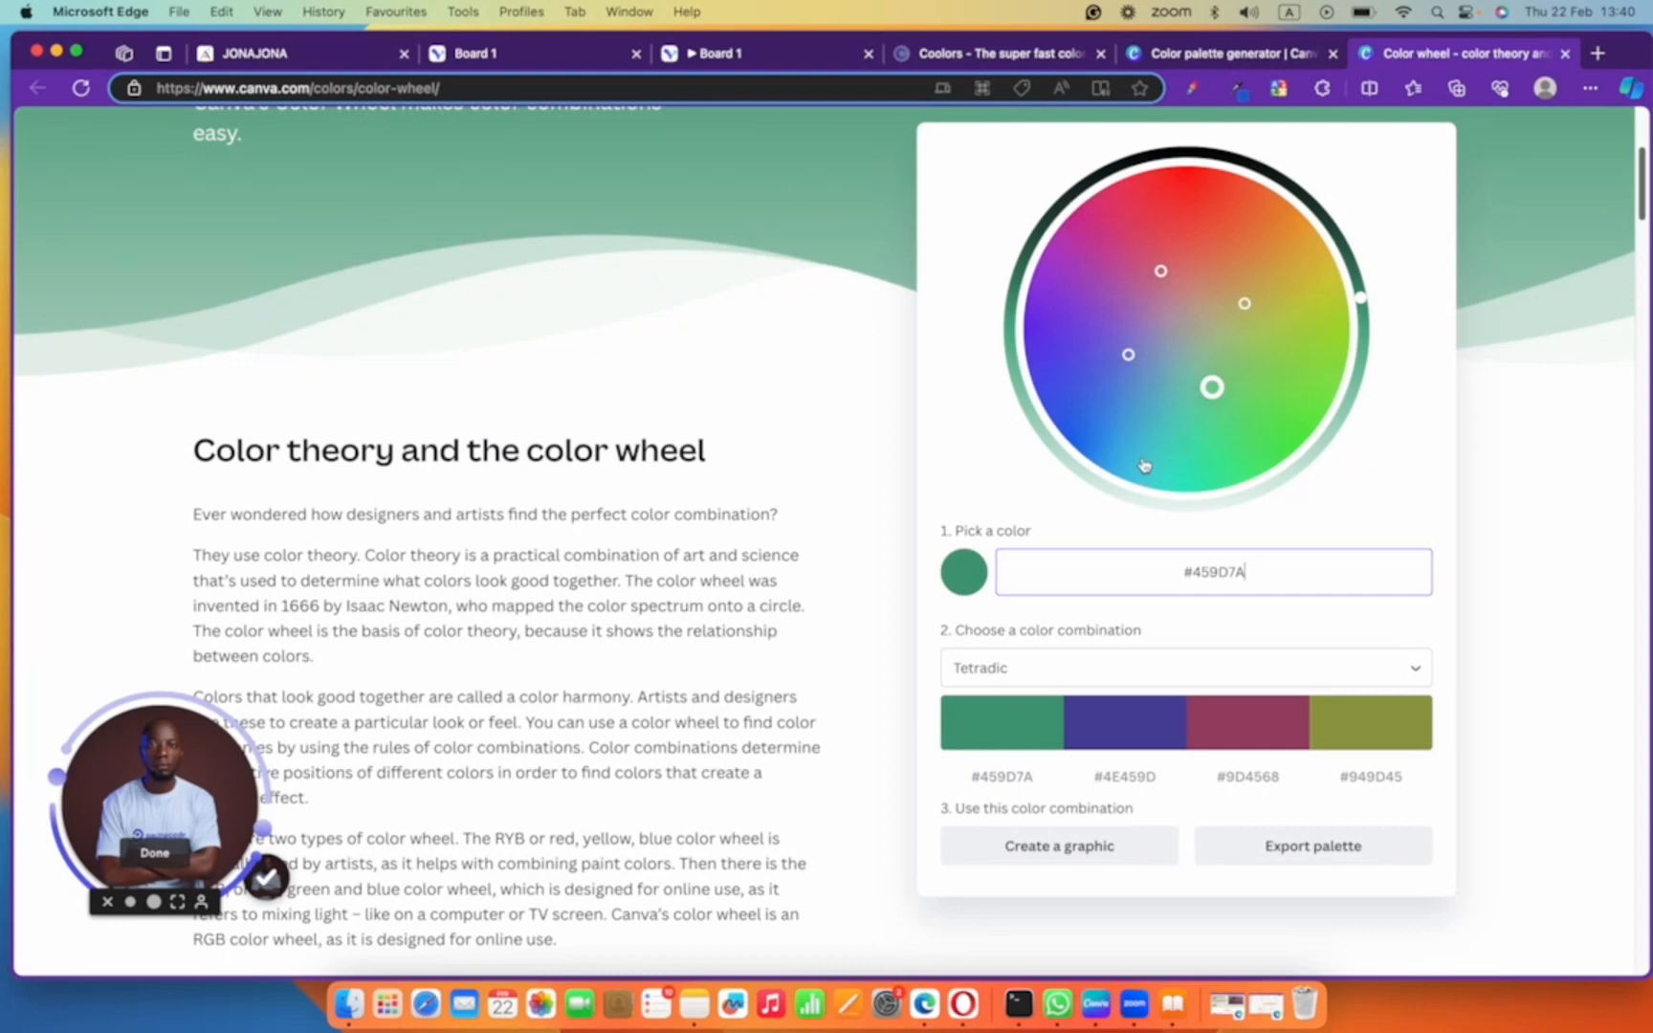
left_click(1080, 400)
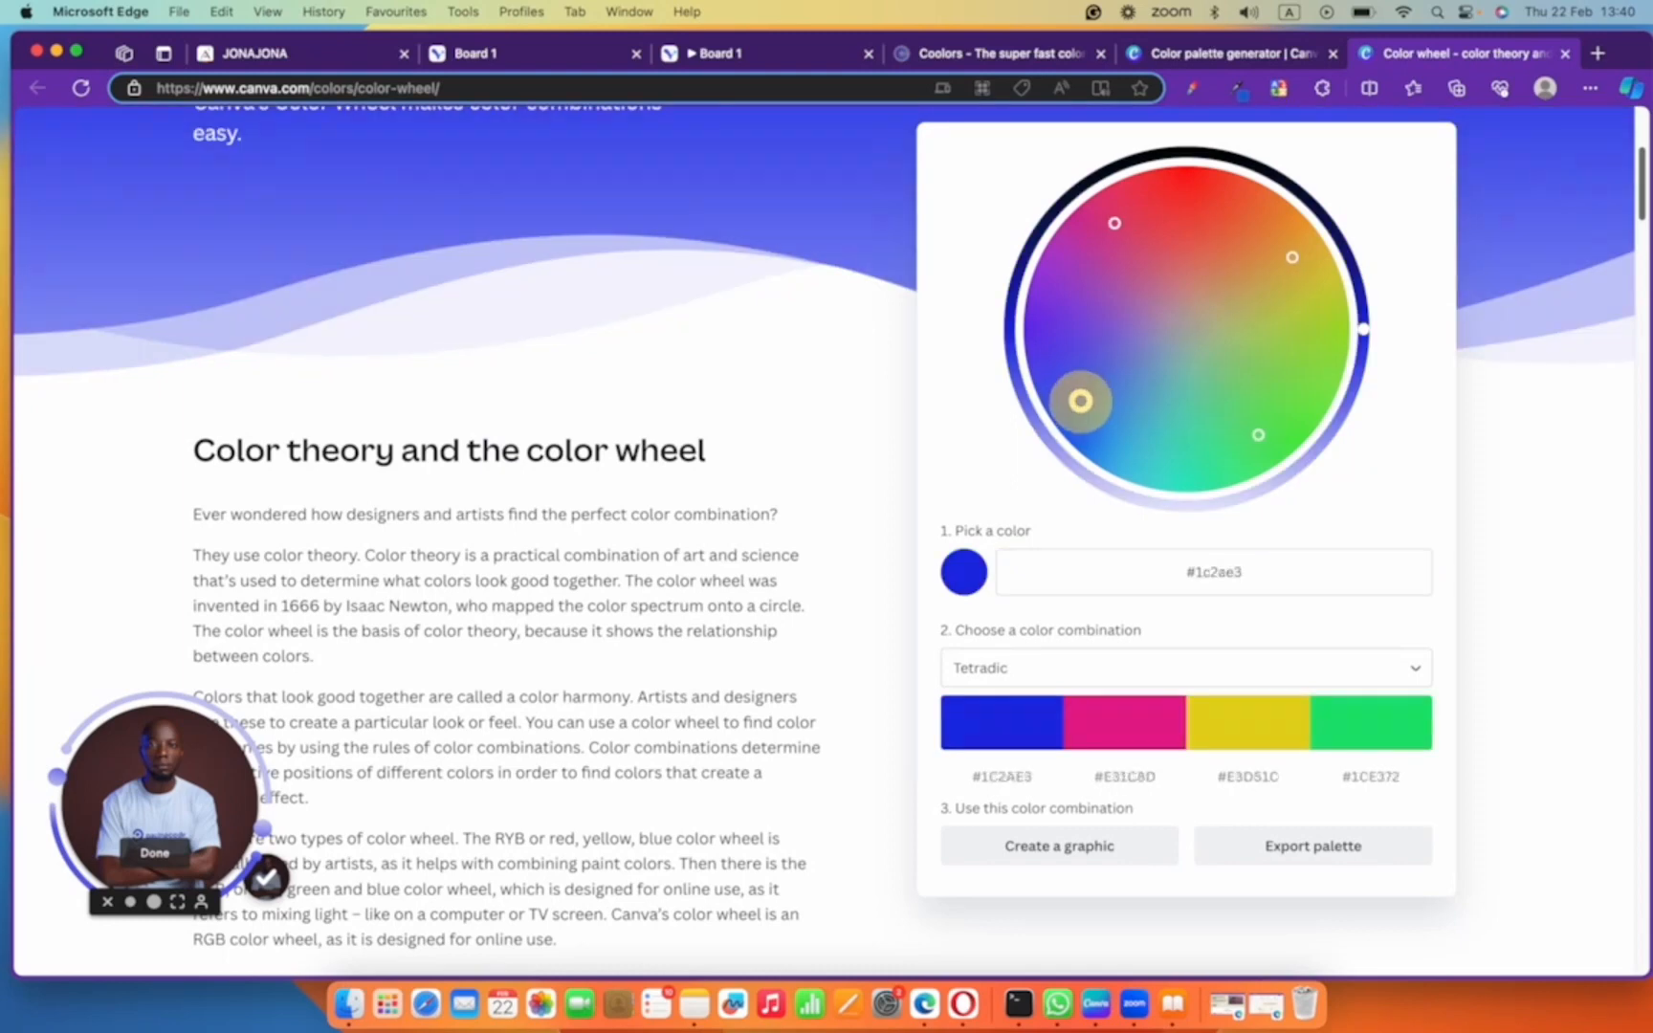
mouse_move(1080, 401)
left_mouse_down()
mouse_move(1087, 419)
mouse_move(1047, 417)
mouse_move(1053, 388)
left_mouse_up()
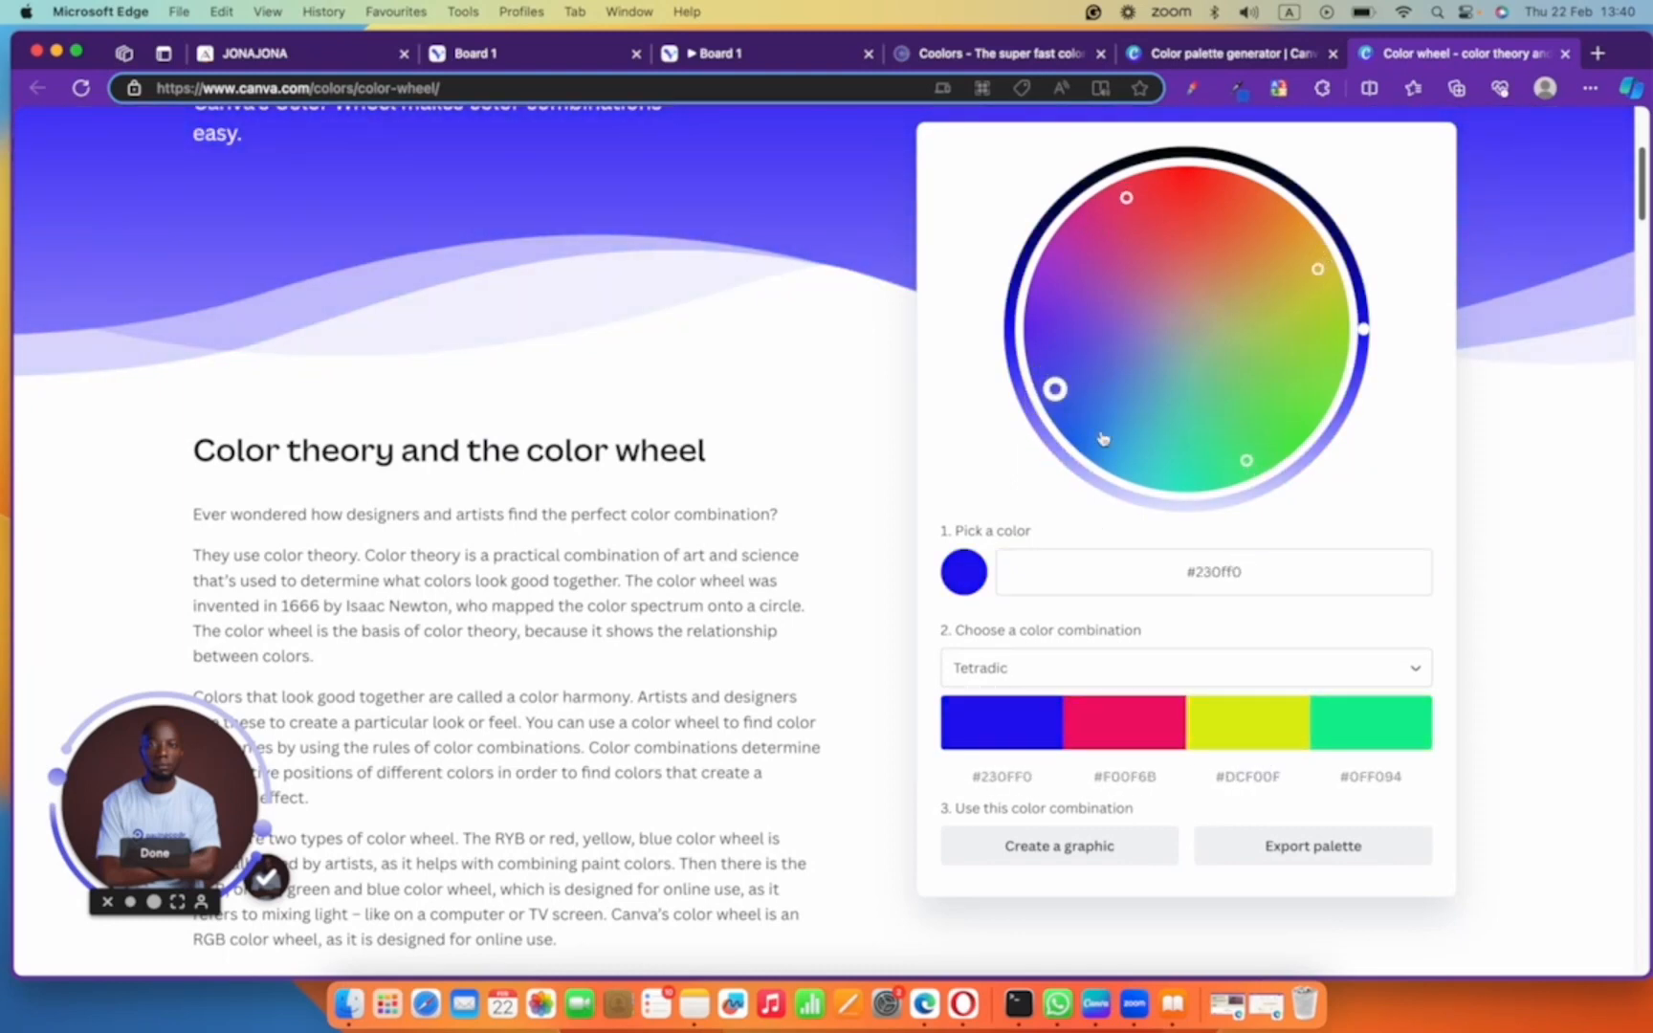
- Switch the color combination for #230ff0 on Canva's color wheel to Monochromatic
left_click(1064, 668)
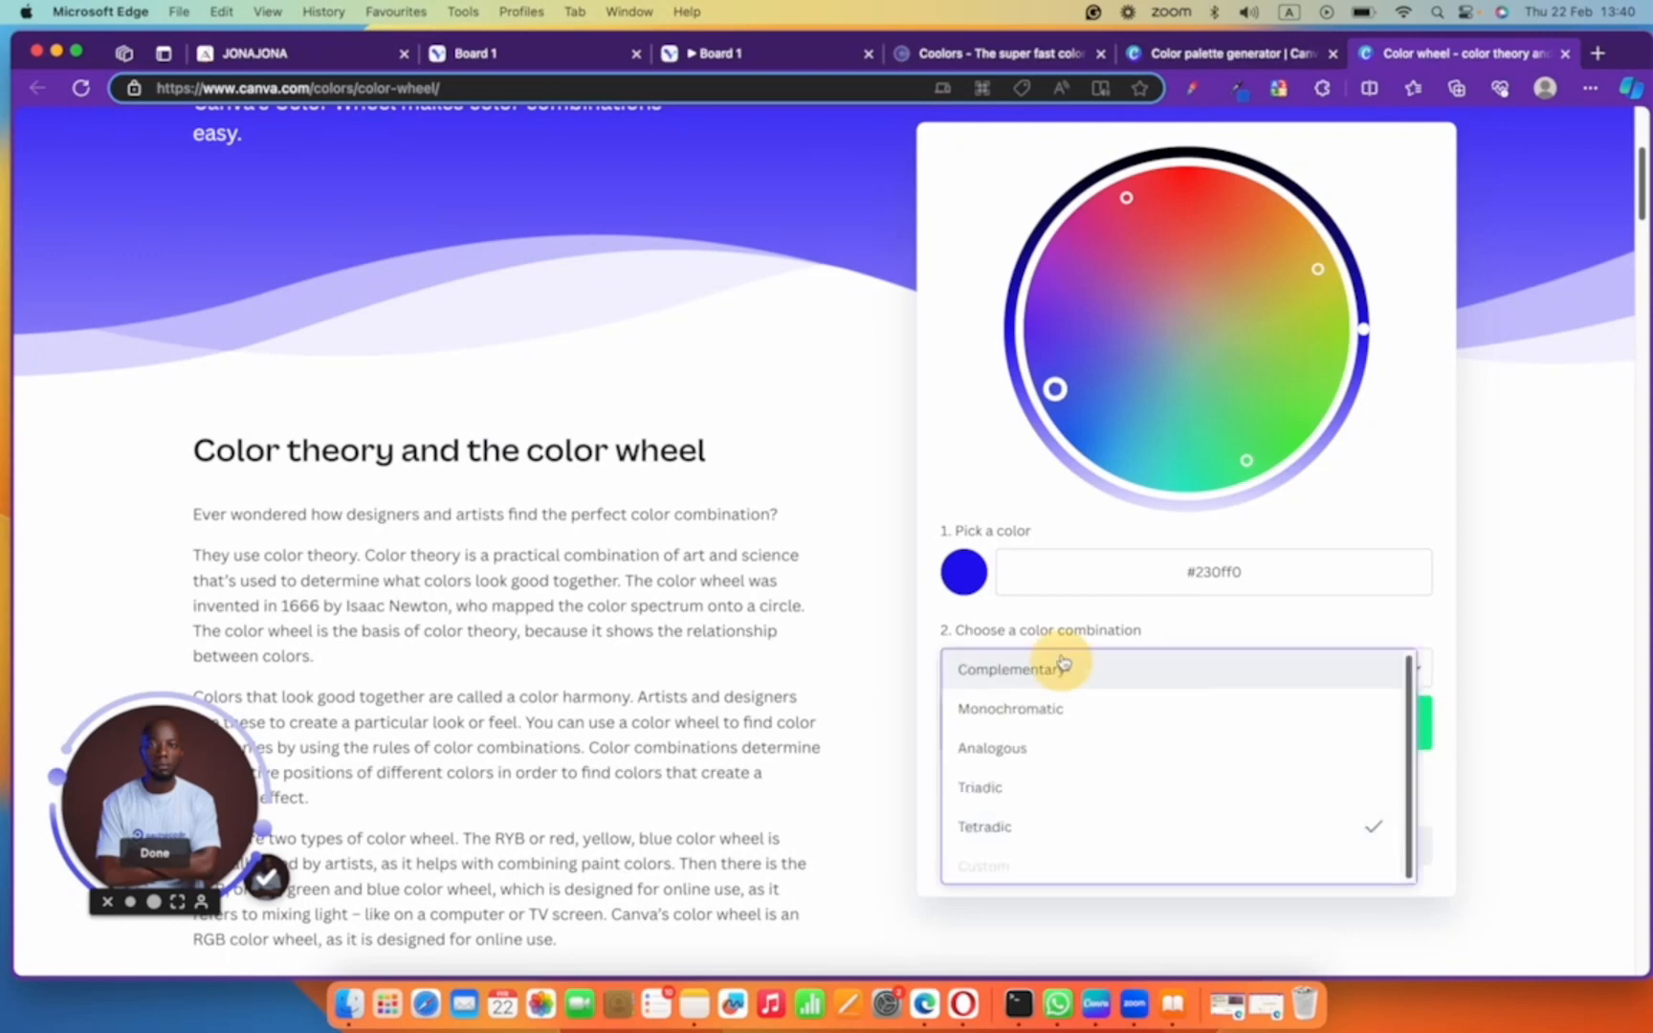
left_click(1063, 709)
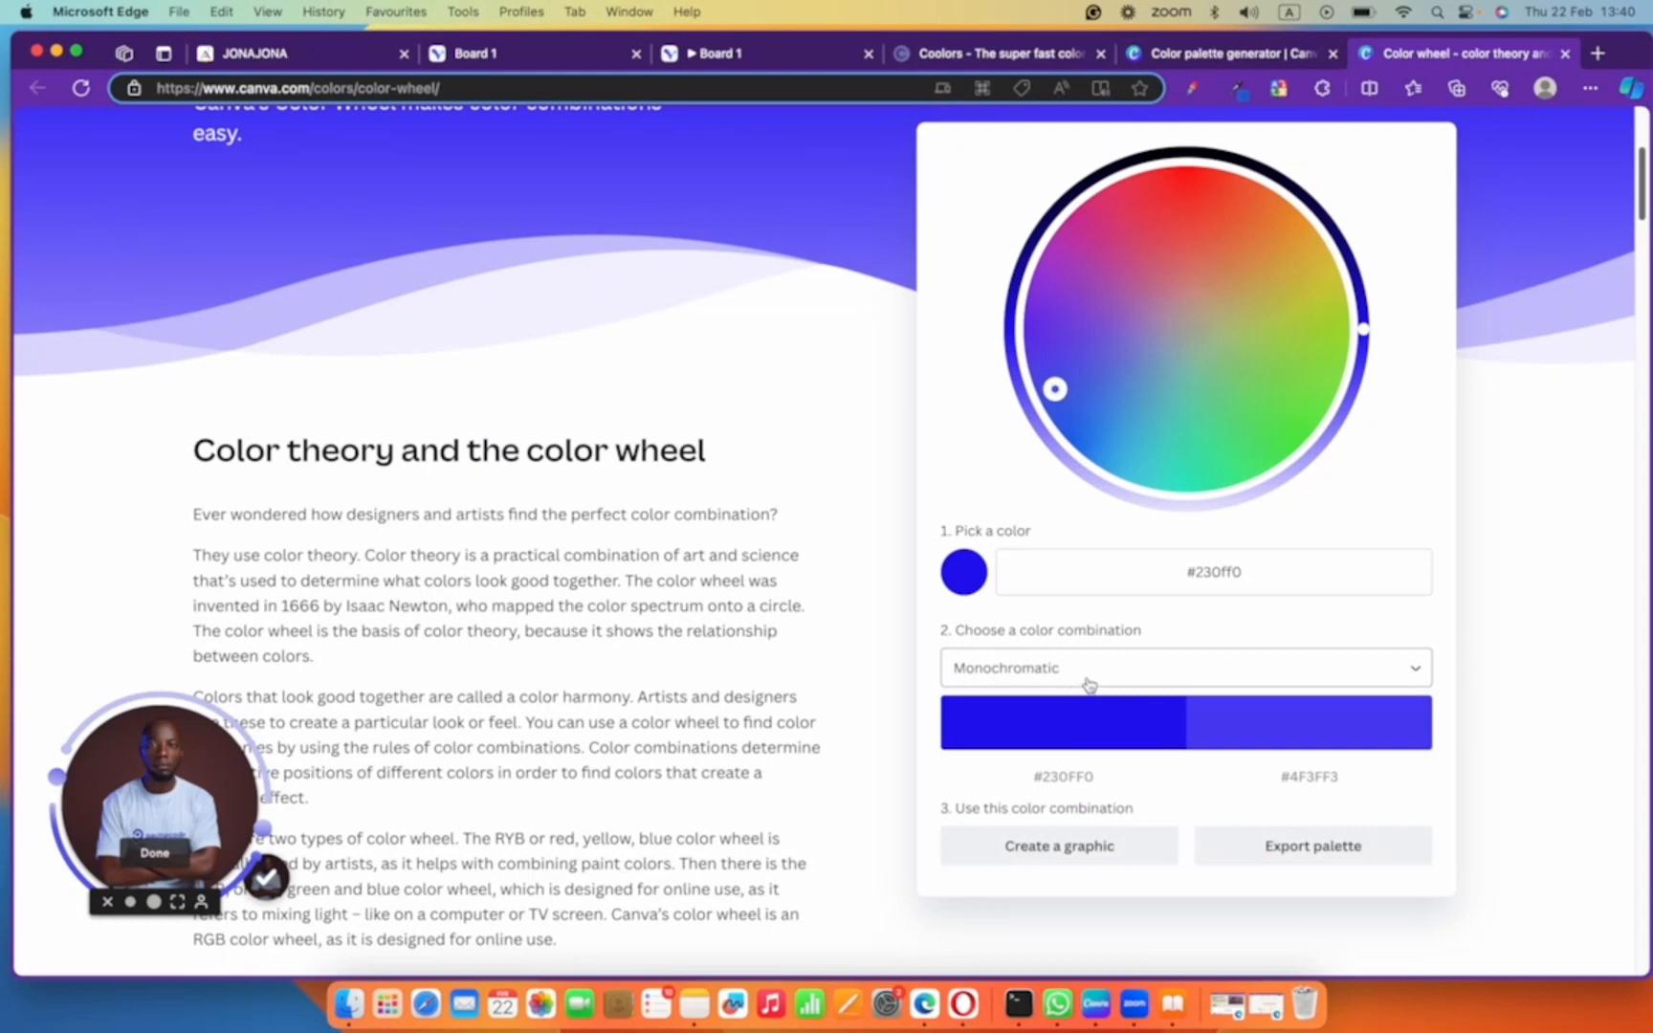
left_click(1087, 781)
- Switch to the Visily theme editor and copy the hex code of the primary color
left_click(495, 55)
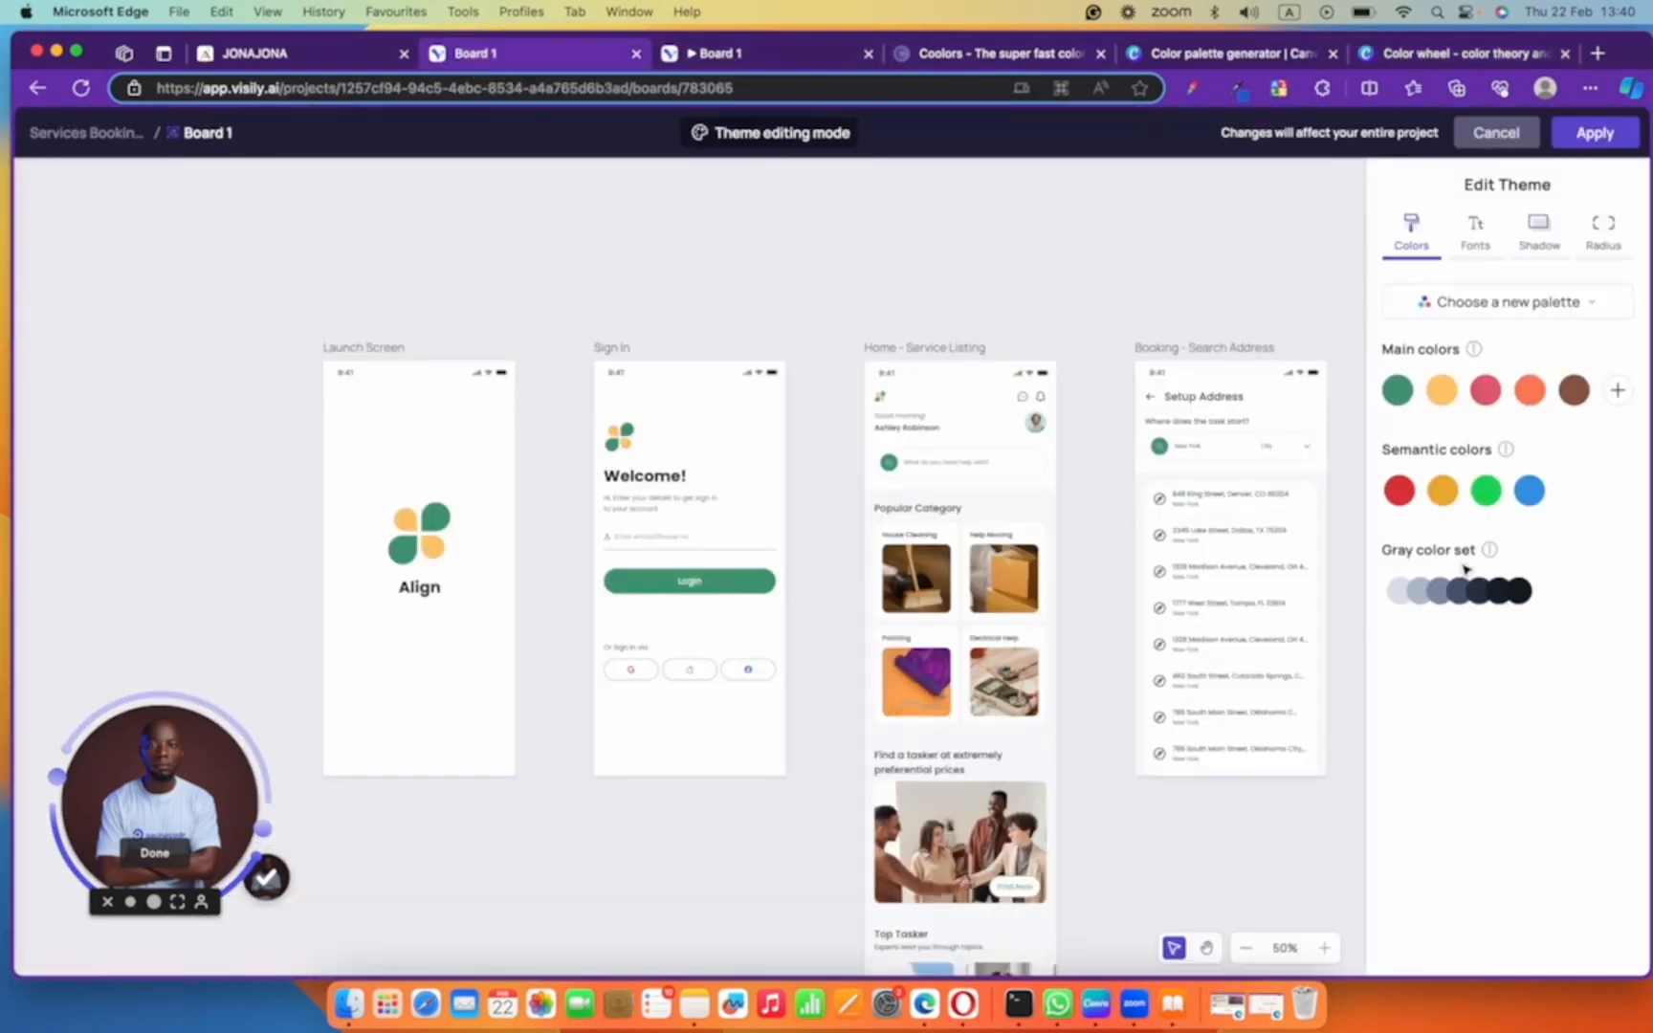
left_click(1392, 389)
double_click(1170, 286)
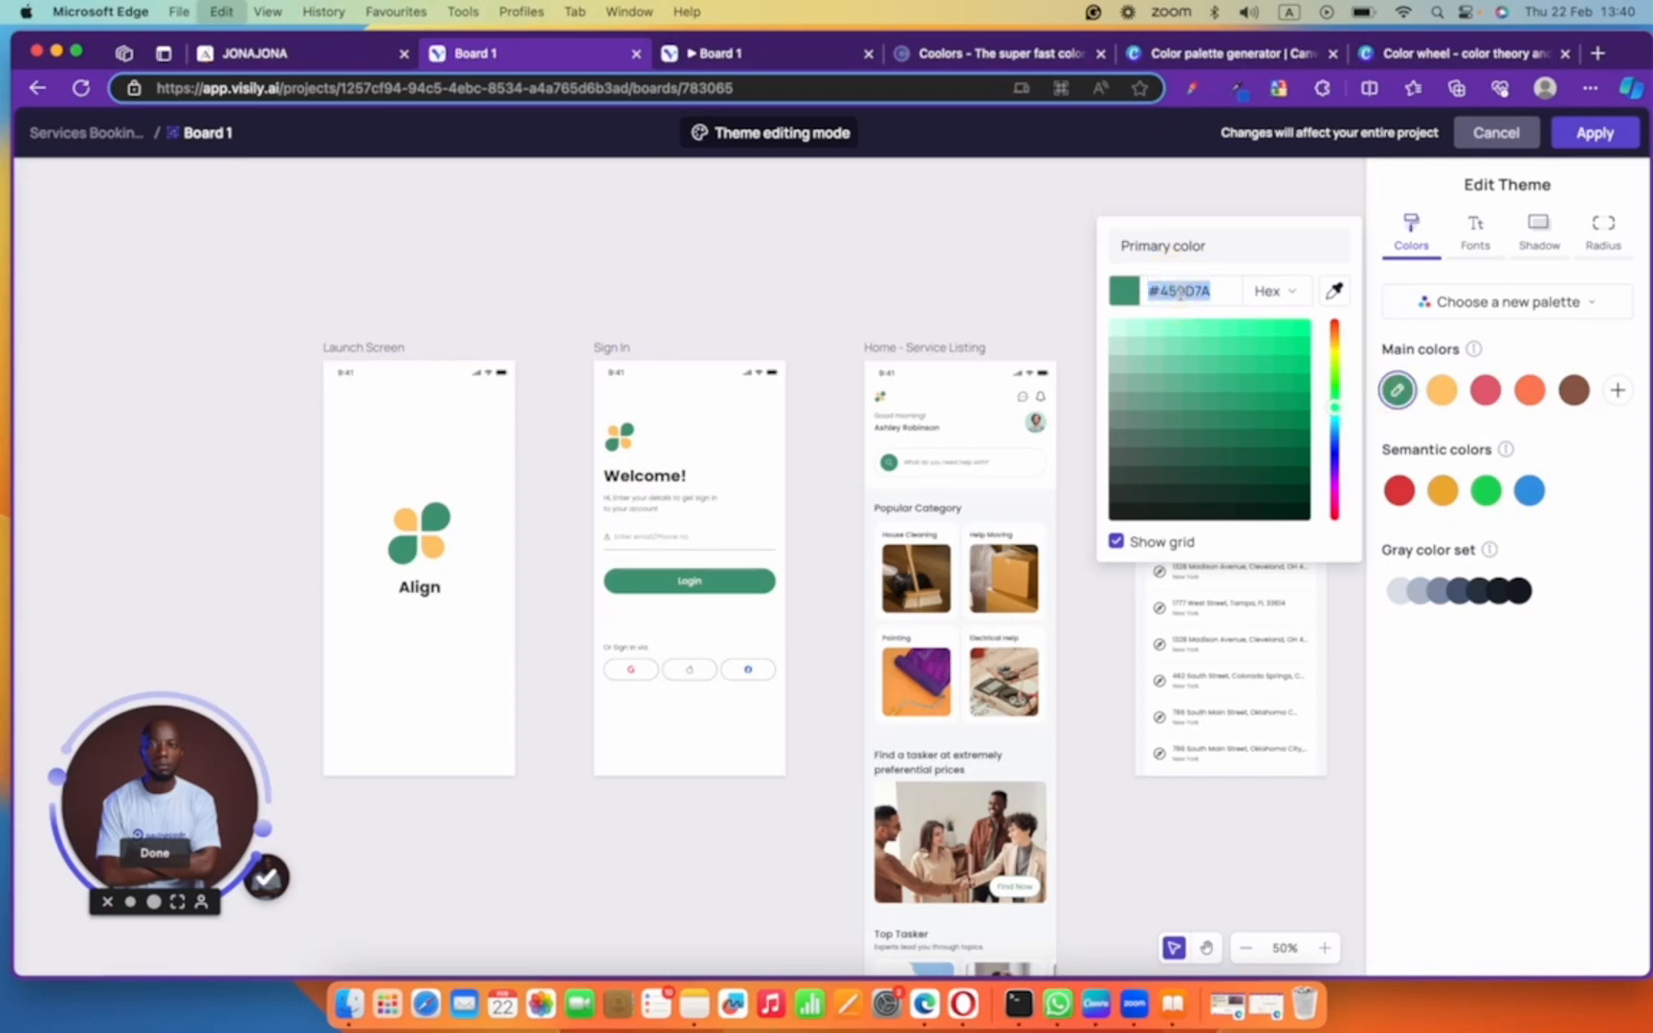
- Switch to Adalo and set the new app's primary color to #459d7a in the branding setup
left_click(250, 56)
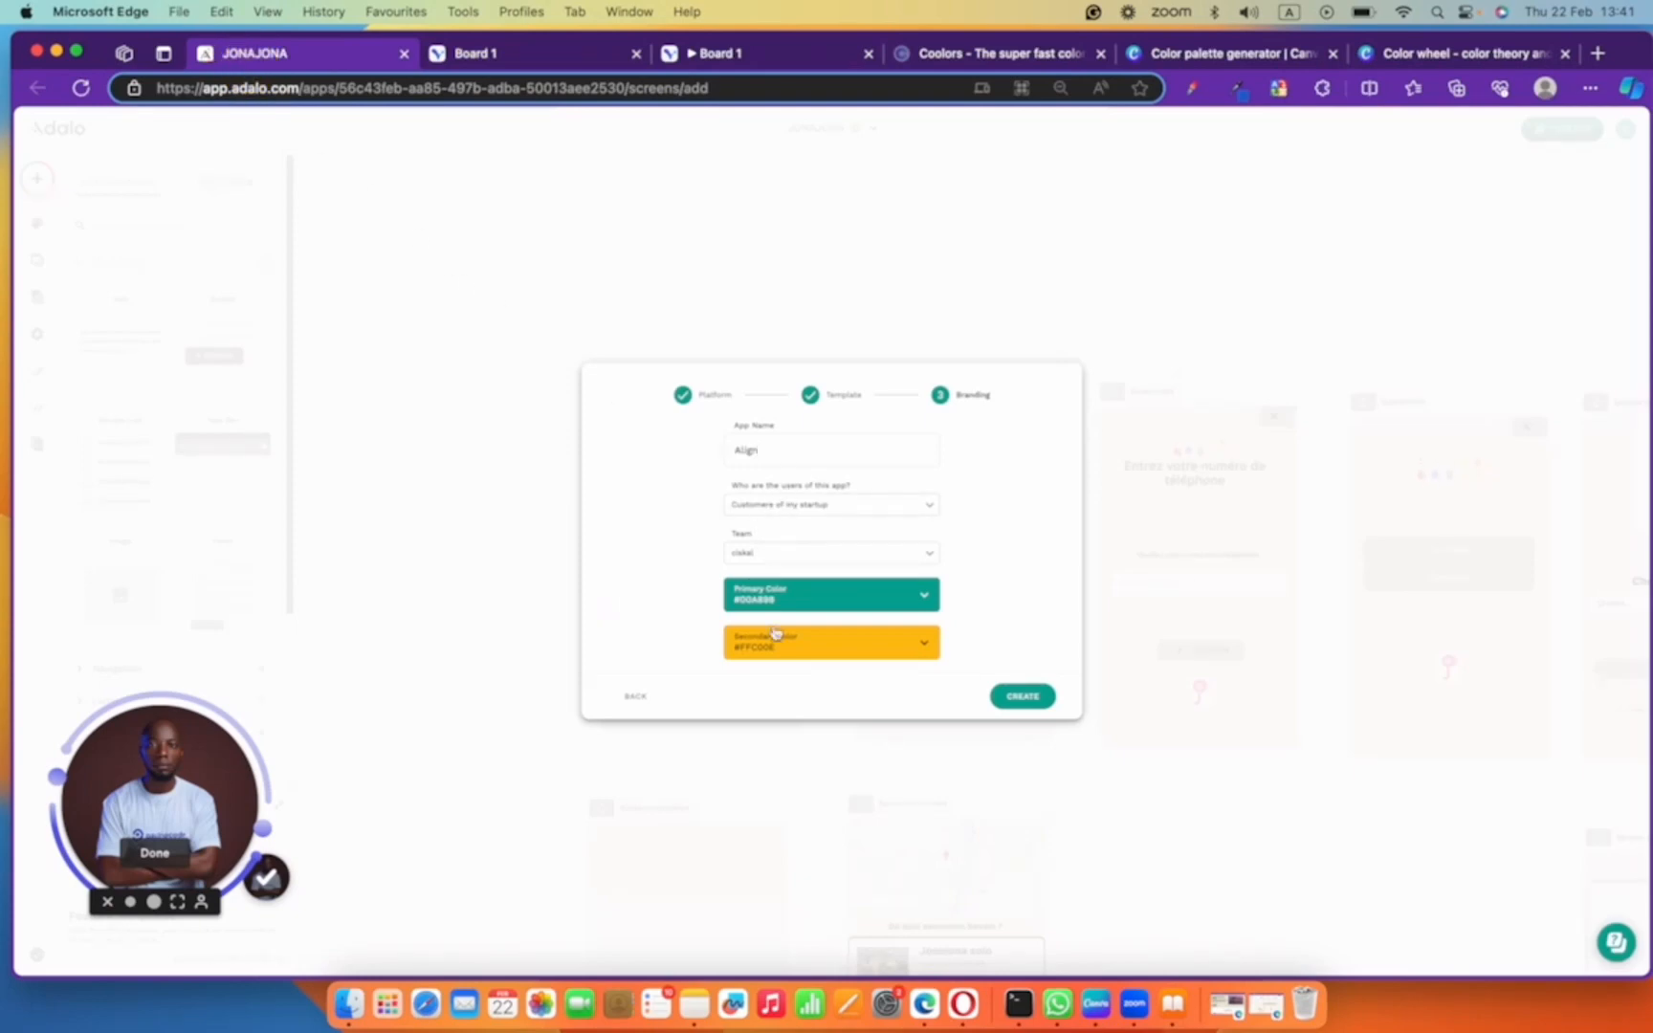
left_click(782, 605)
double_click(825, 759)
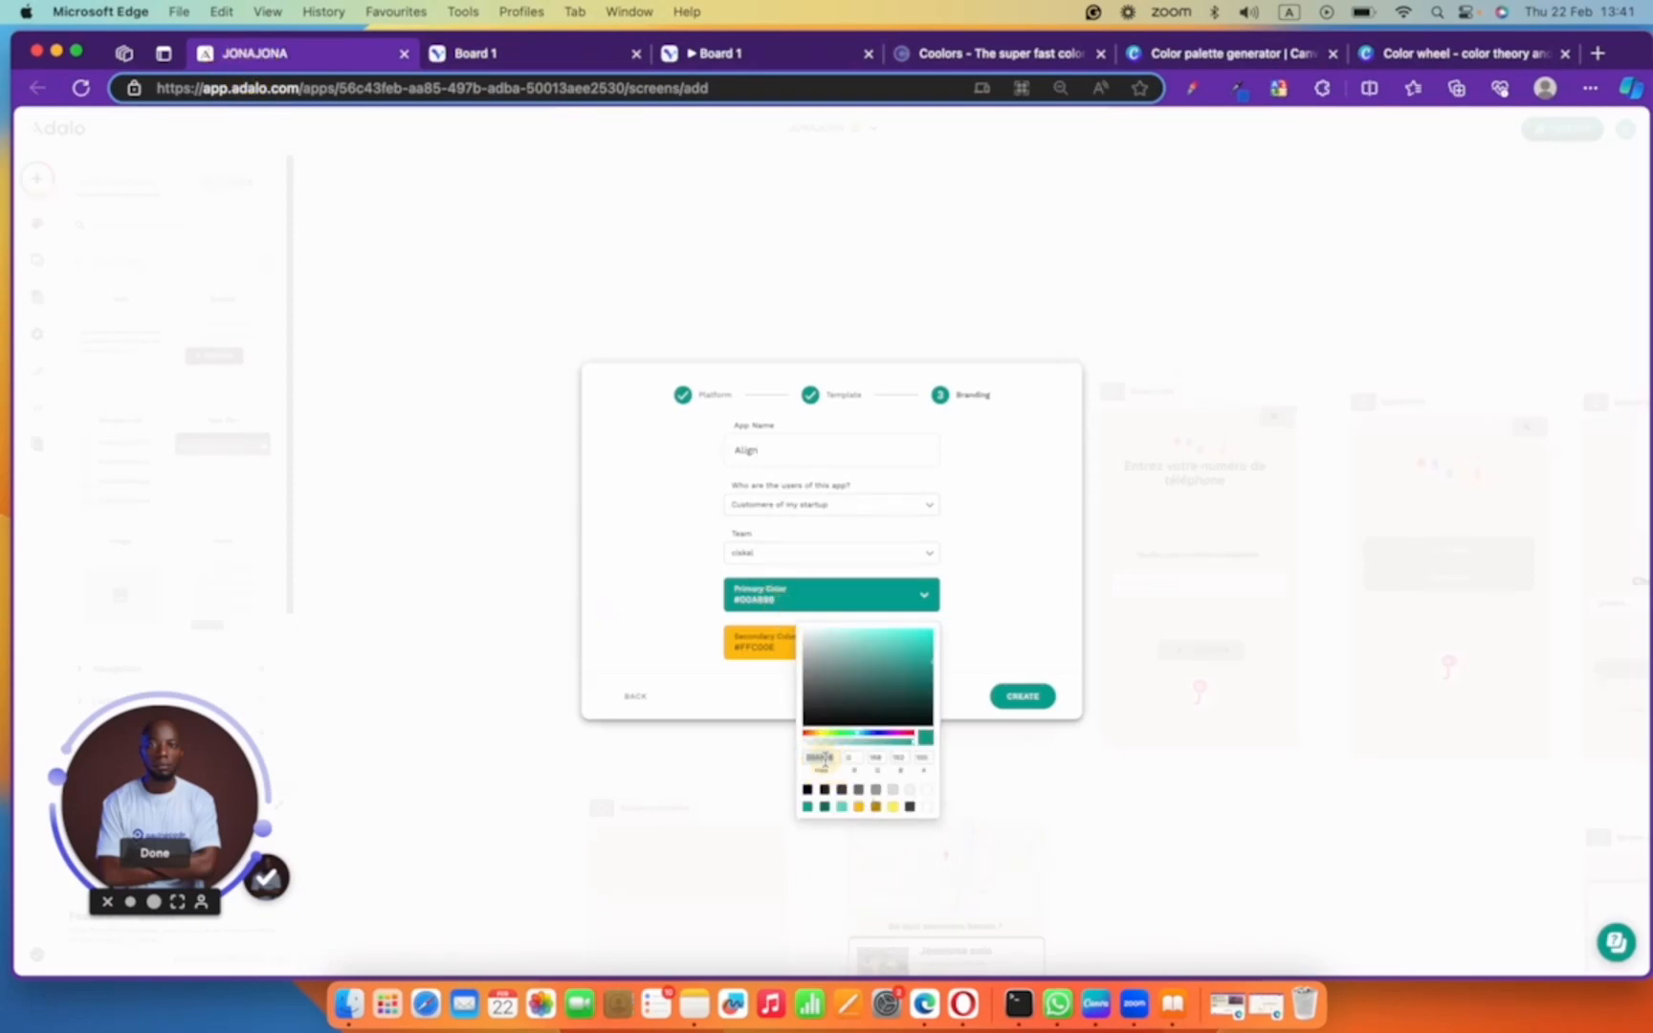
key("super+v")
left_click(1034, 640)
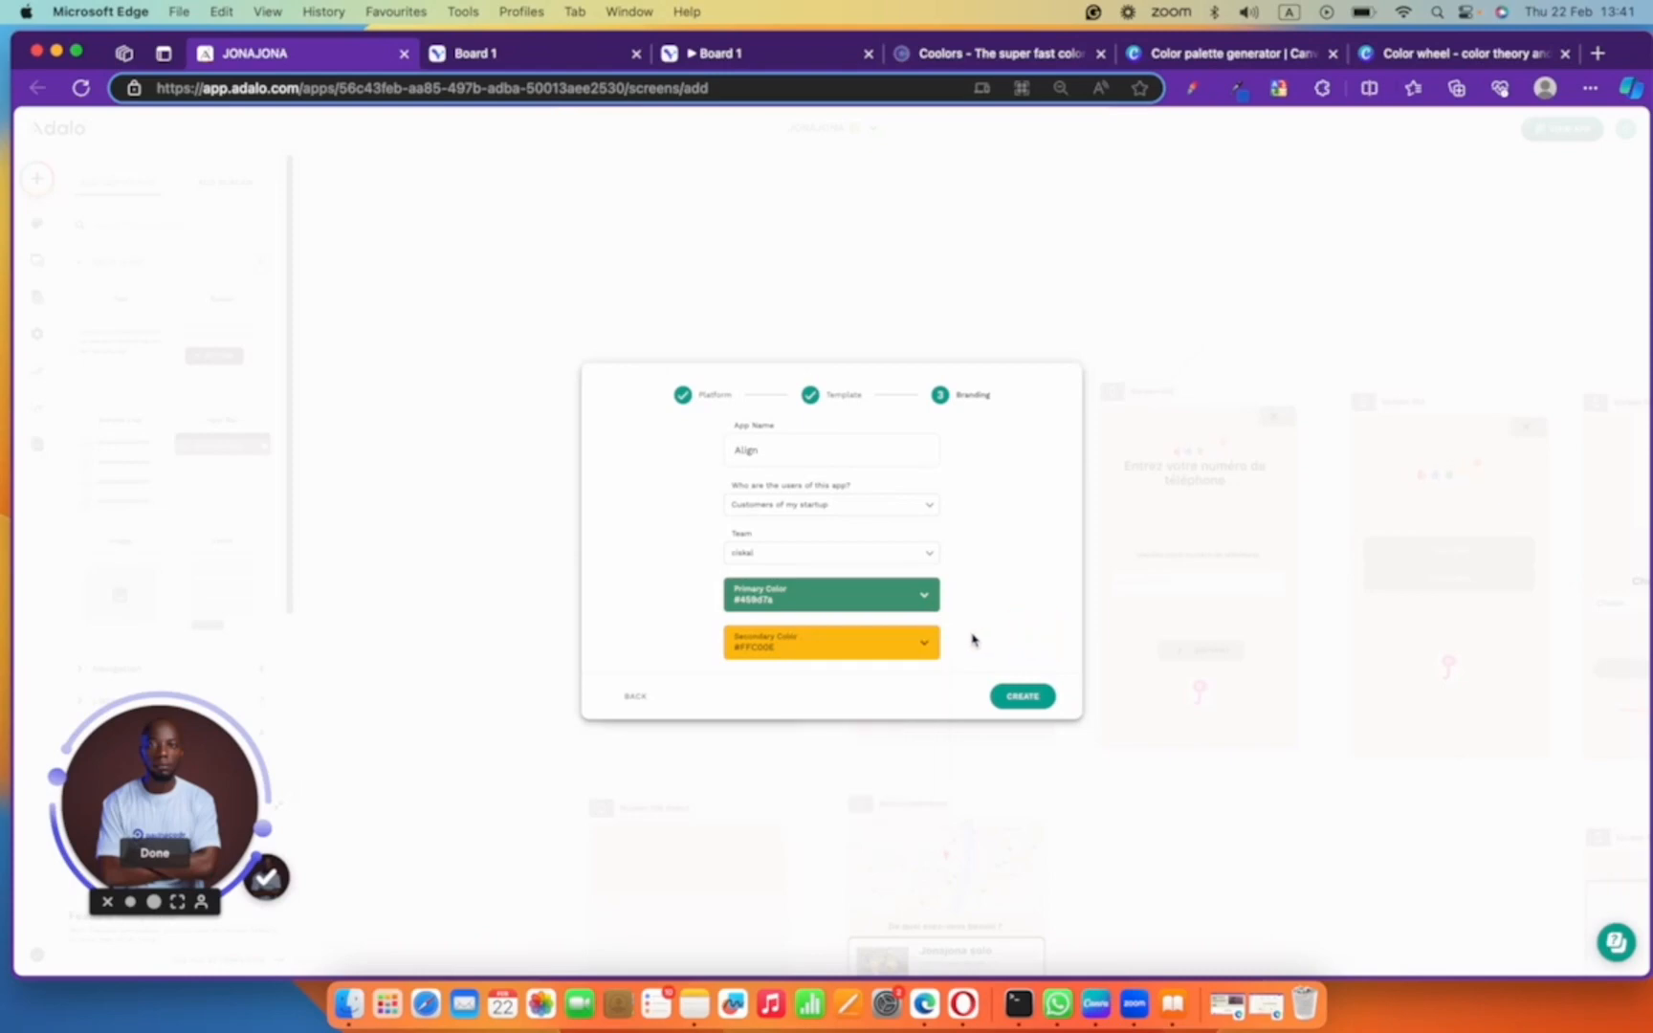
- Go back to the Visily theme editor and copy the hex code of the secondary color
left_click(924, 642)
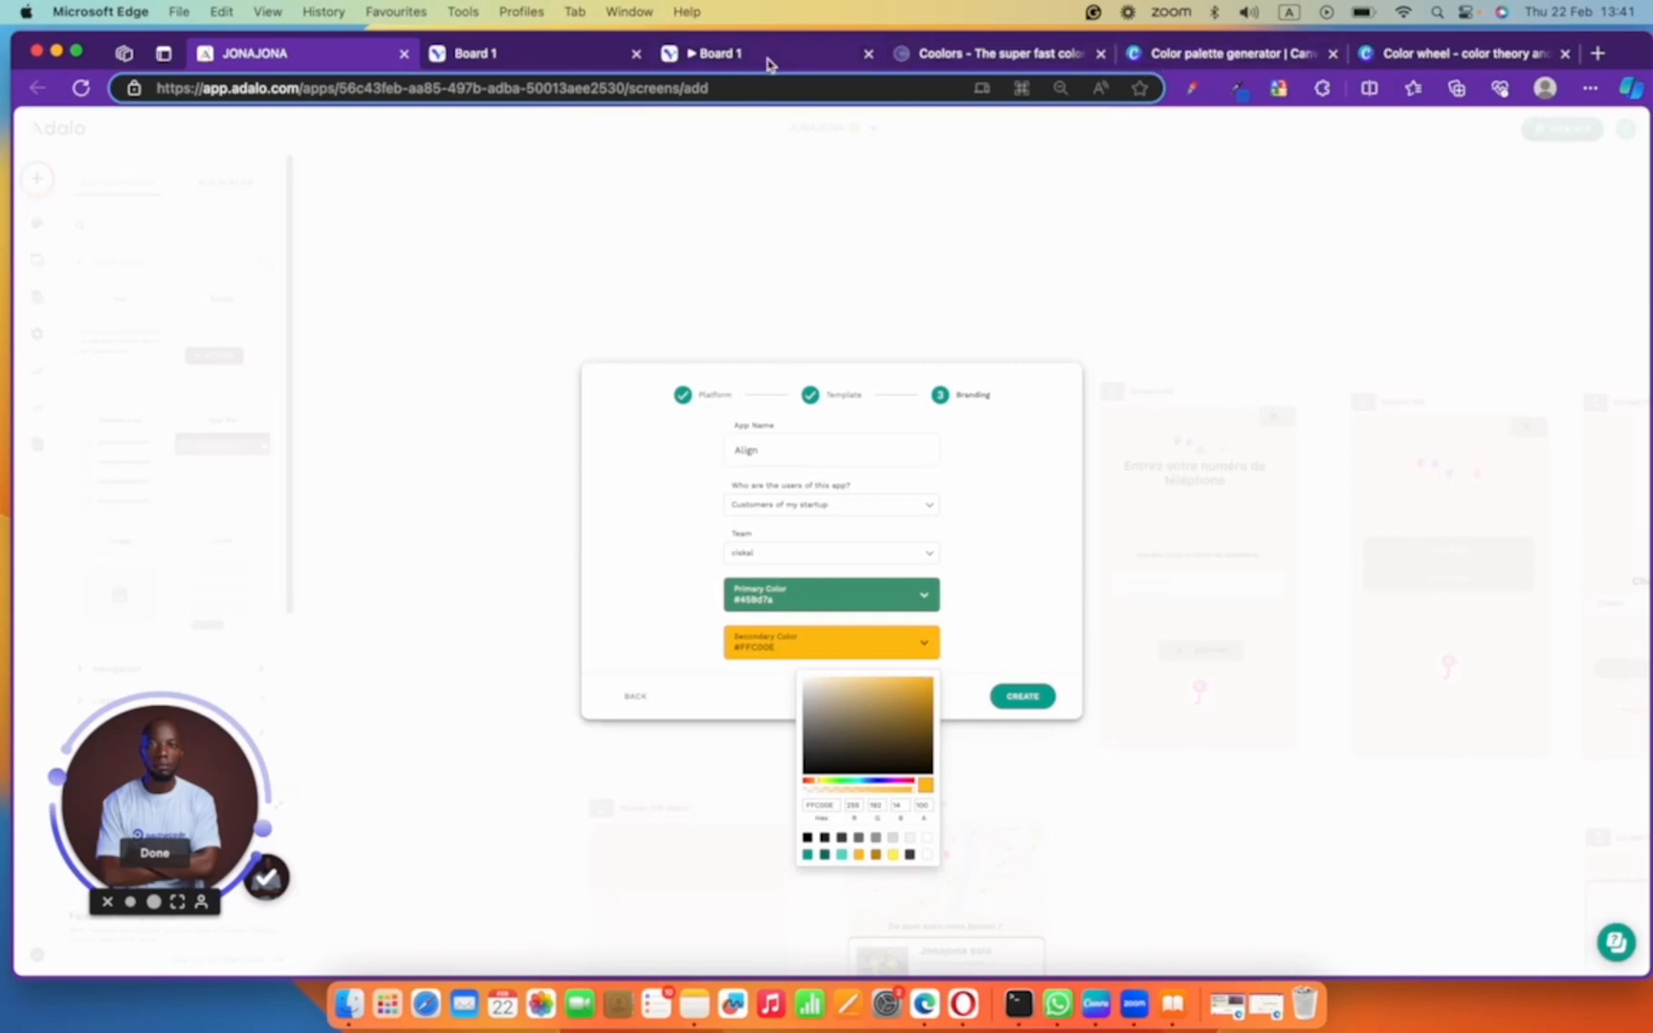
left_click(526, 57)
left_click(1437, 390)
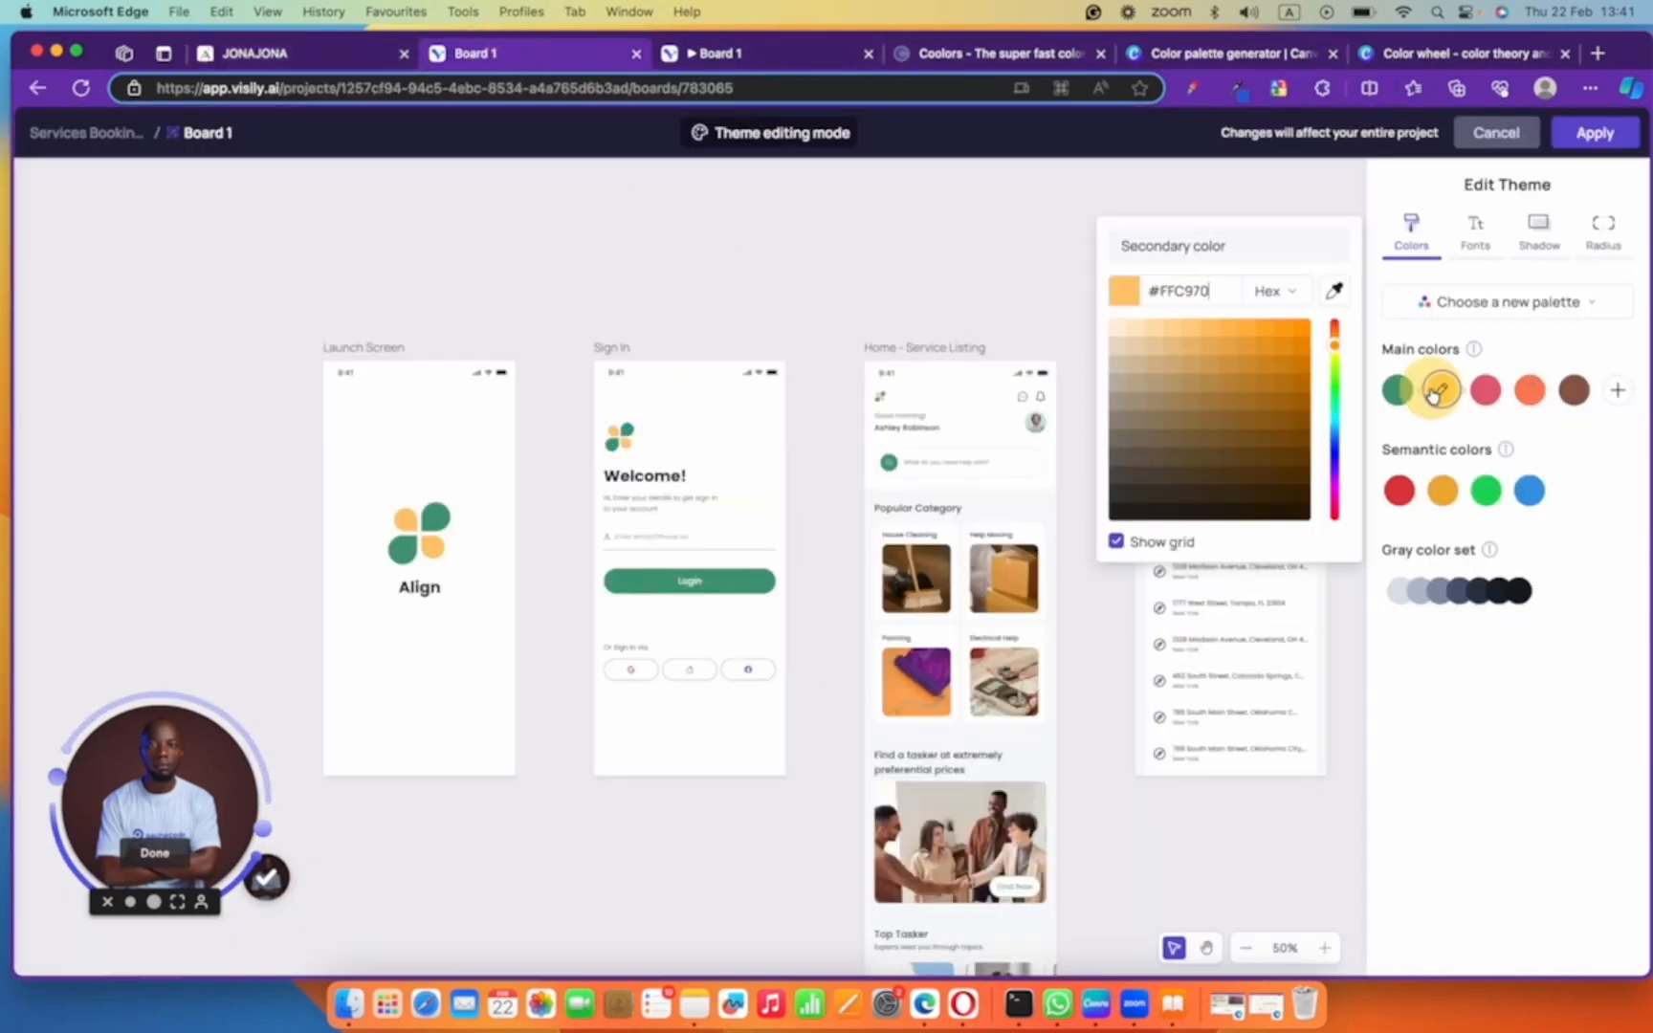
double_click(1166, 280)
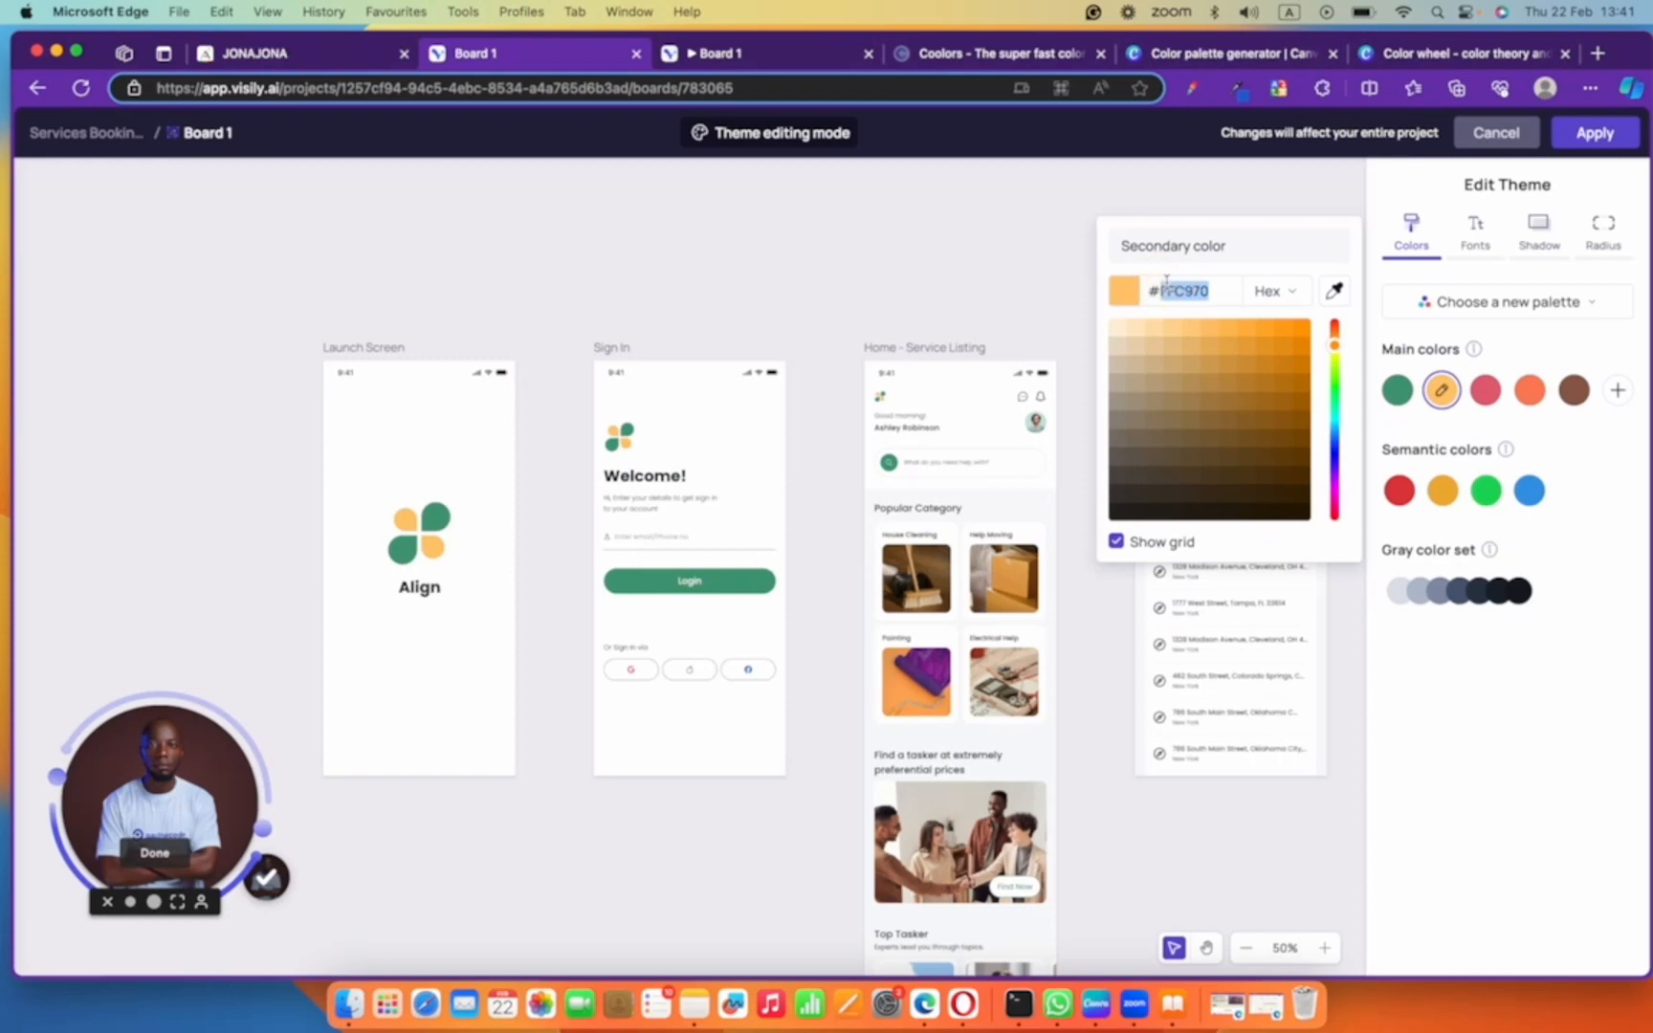
- Return to Adalo, set the new app's secondary color to #ffc970 and create the app
left_click(254, 54)
left_click(788, 652)
left_click(786, 649)
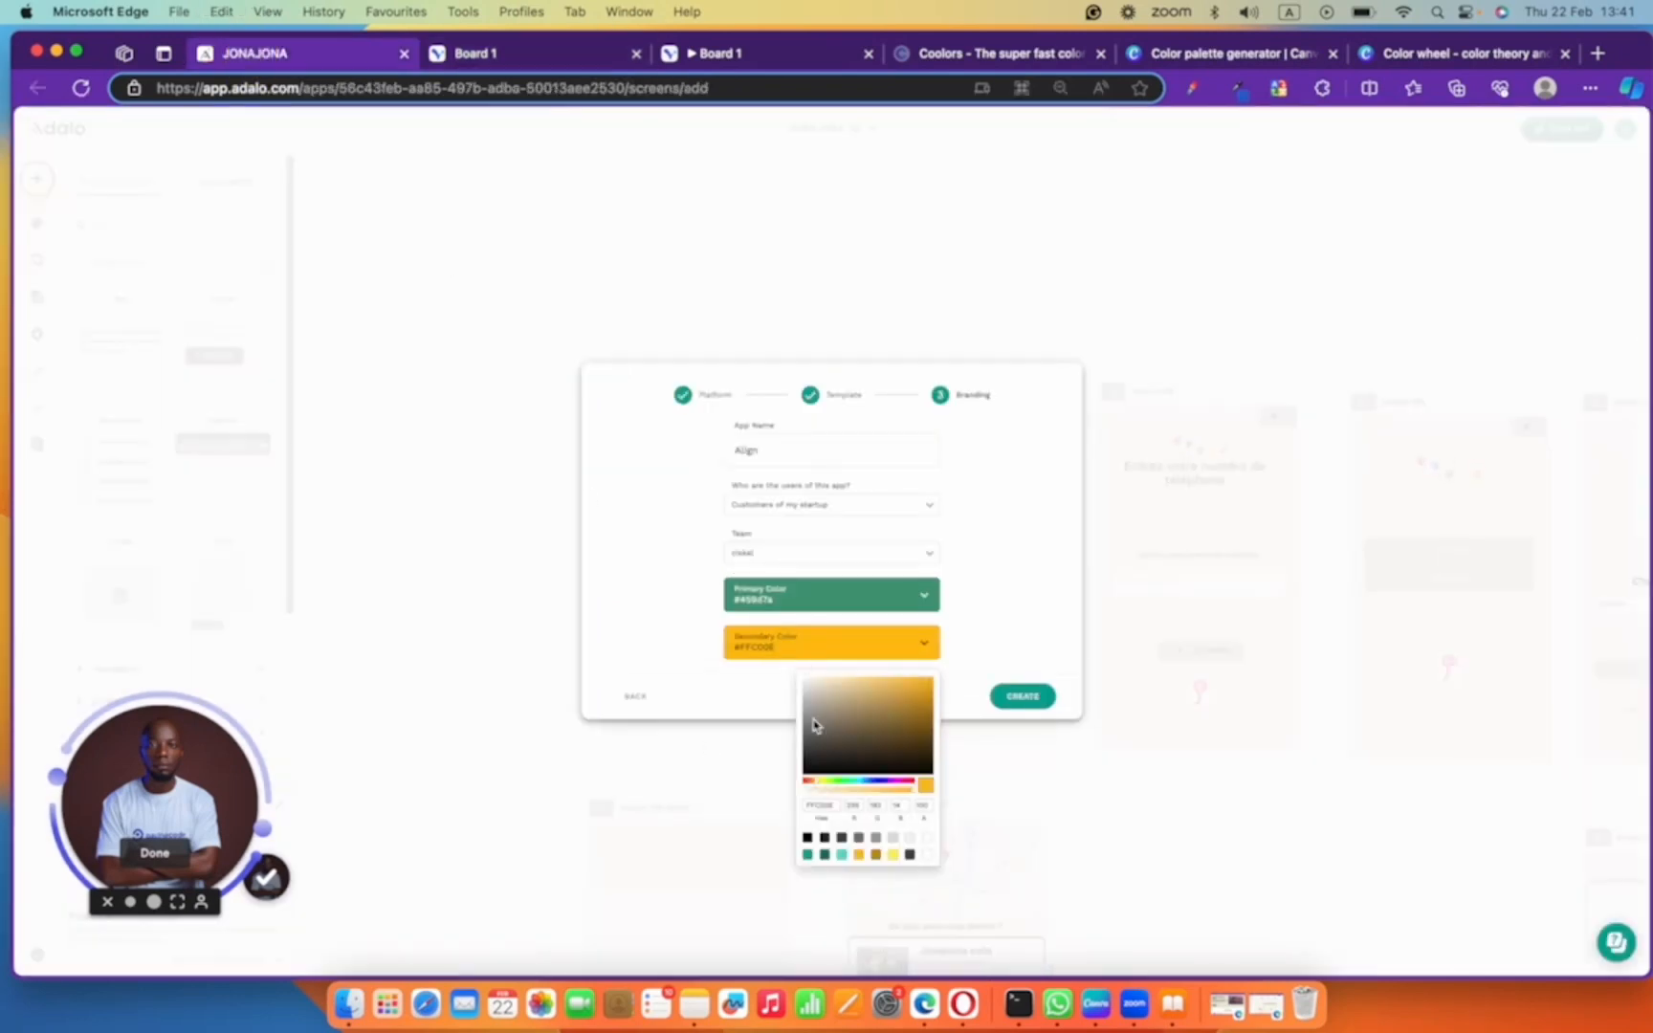
left_click(822, 806)
key("super+v")
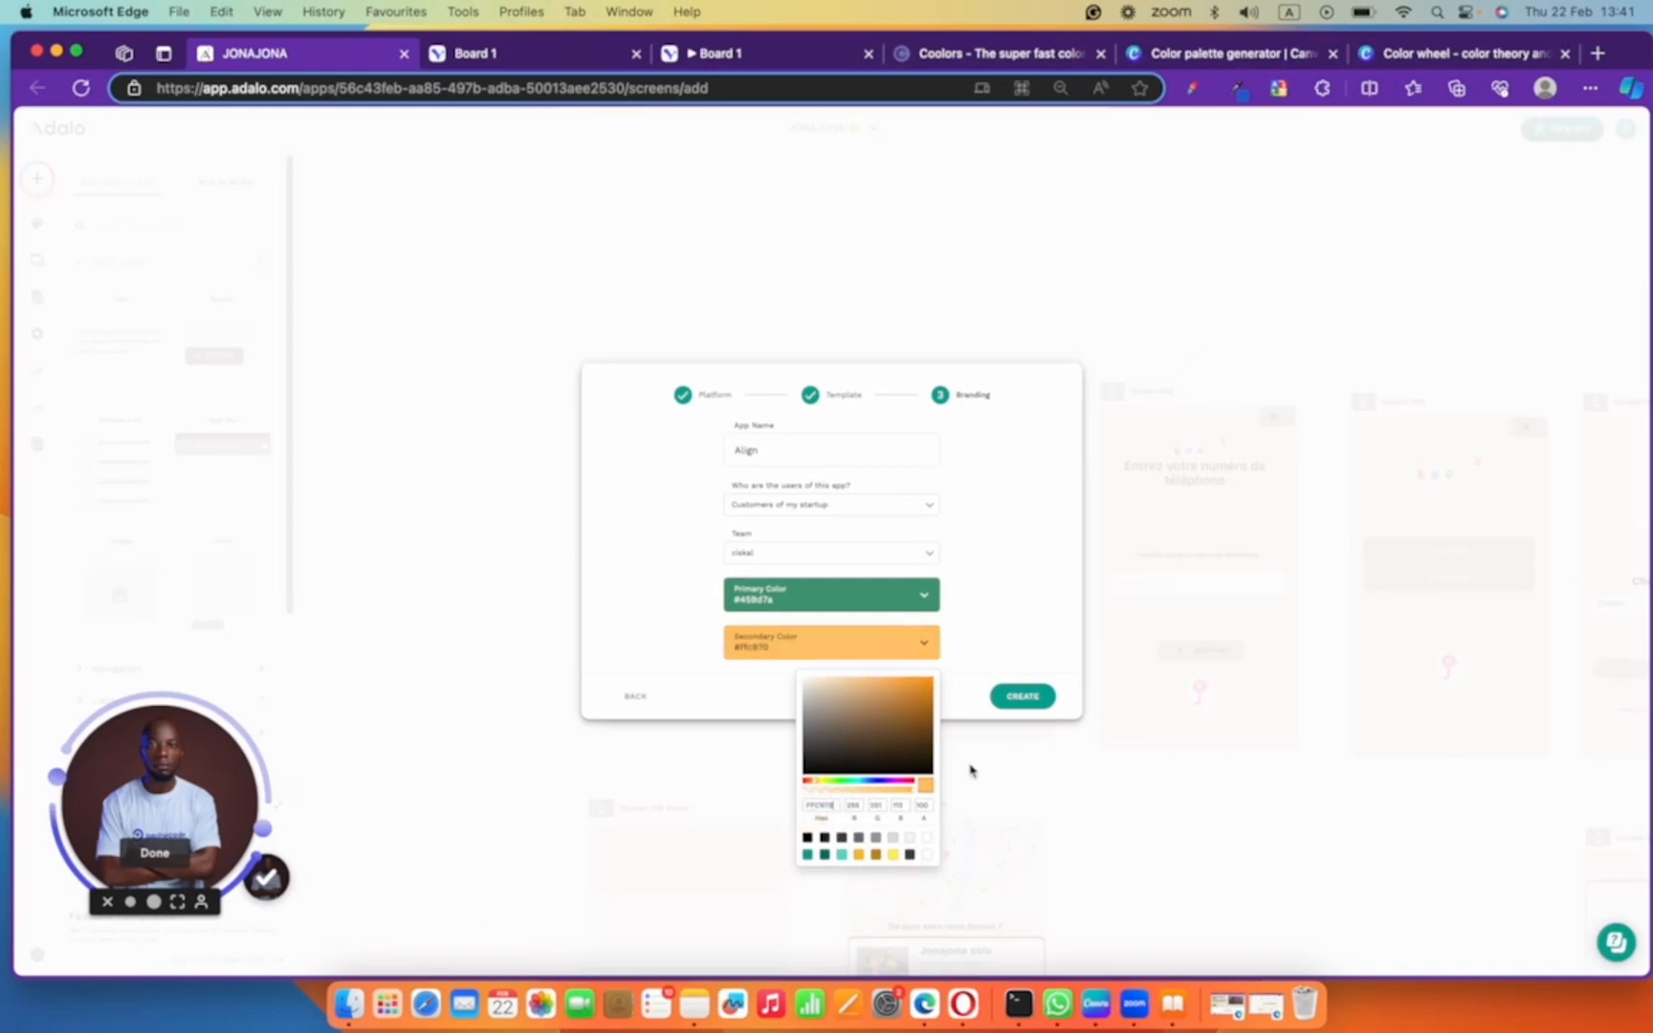
left_click(1005, 658)
left_click(1021, 698)
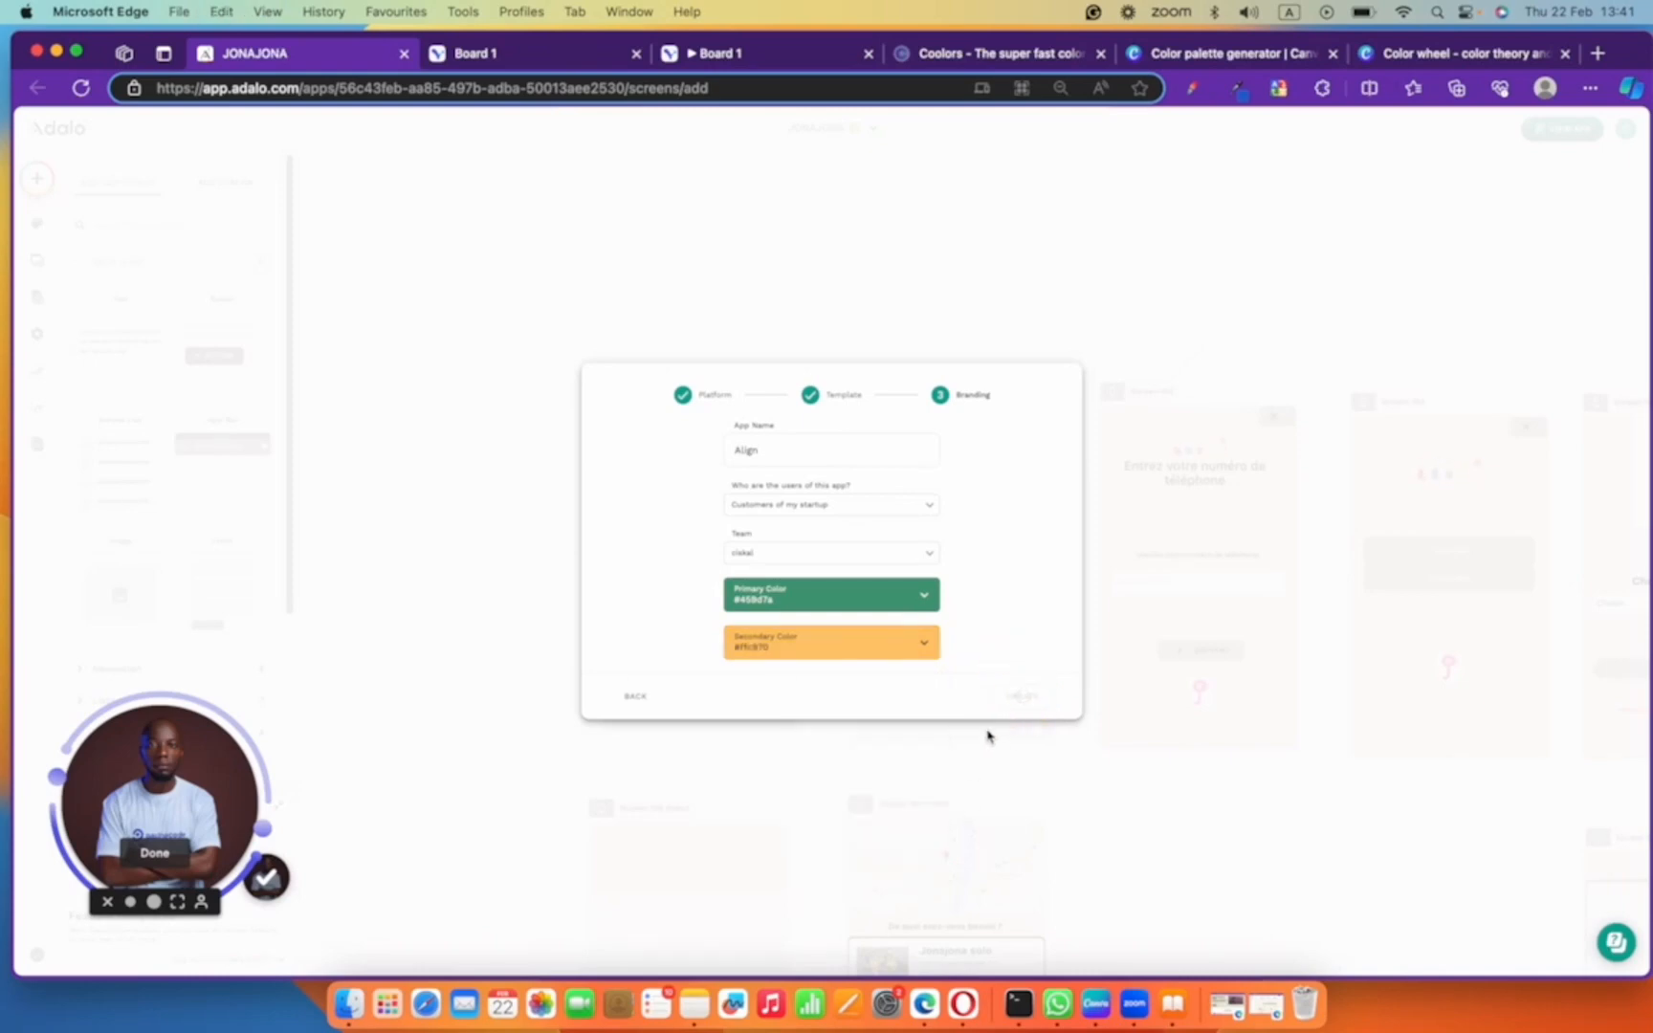
- Reposition the Home and Sign Up screens slightly higher on the Adalo canvas
left_click(687, 270)
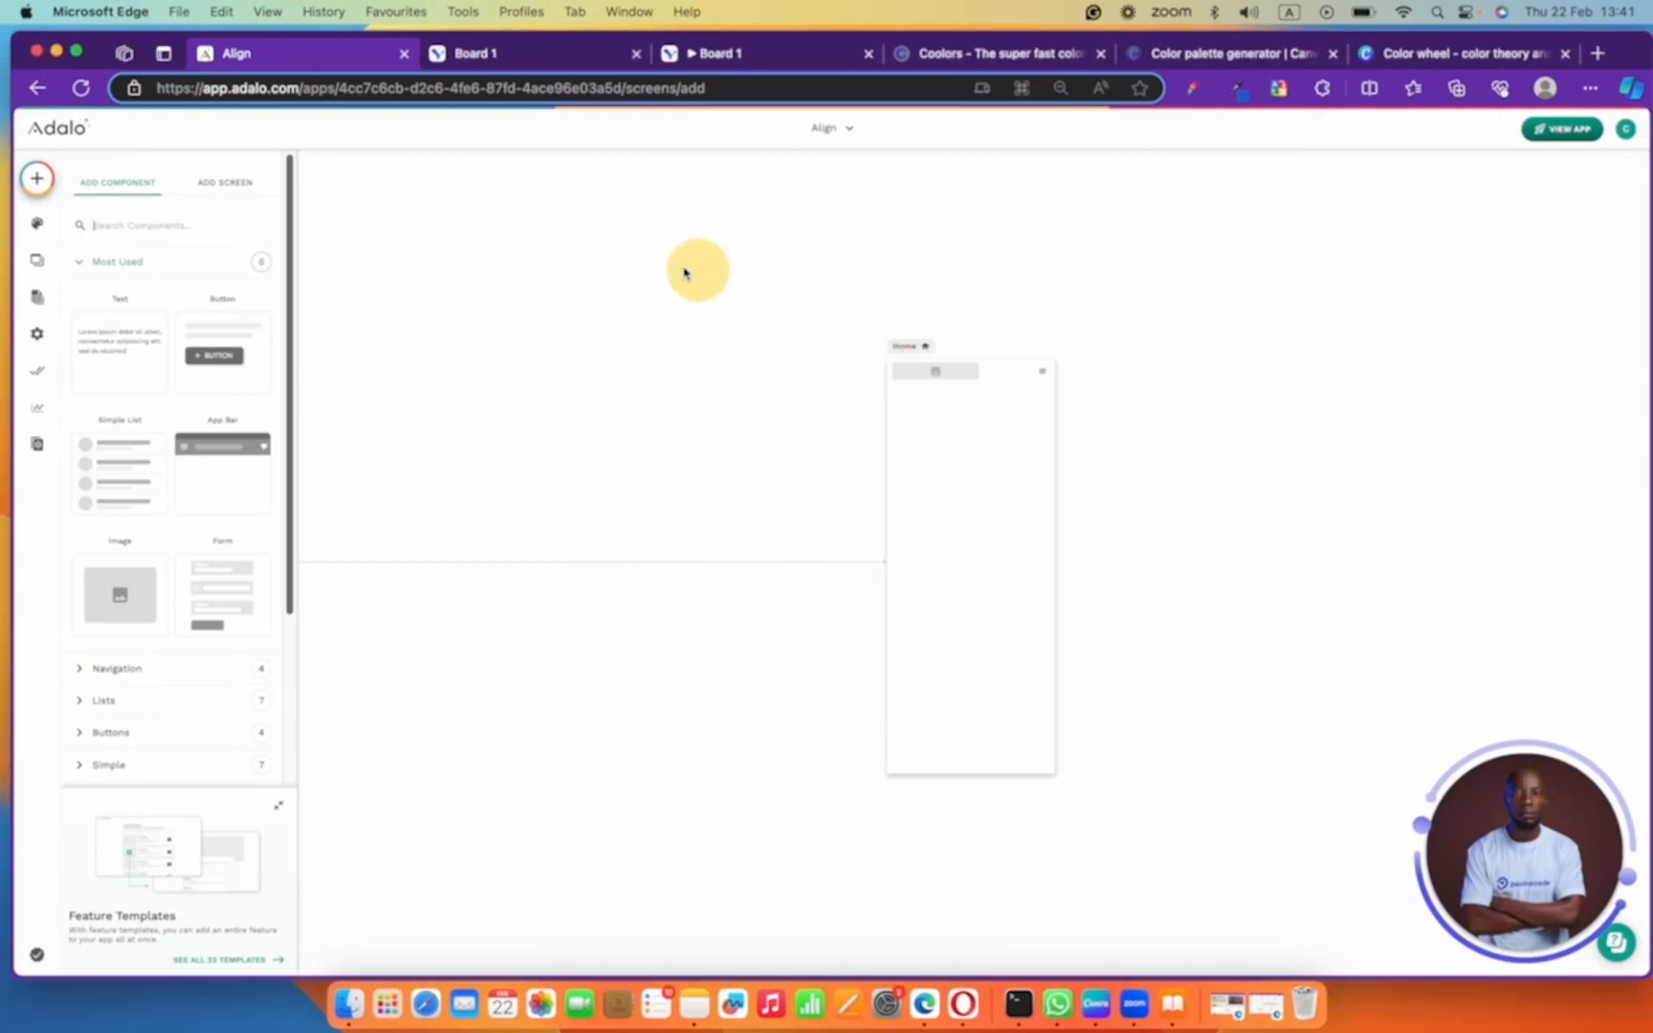
left_click_drag(922, 347, 834, 287)
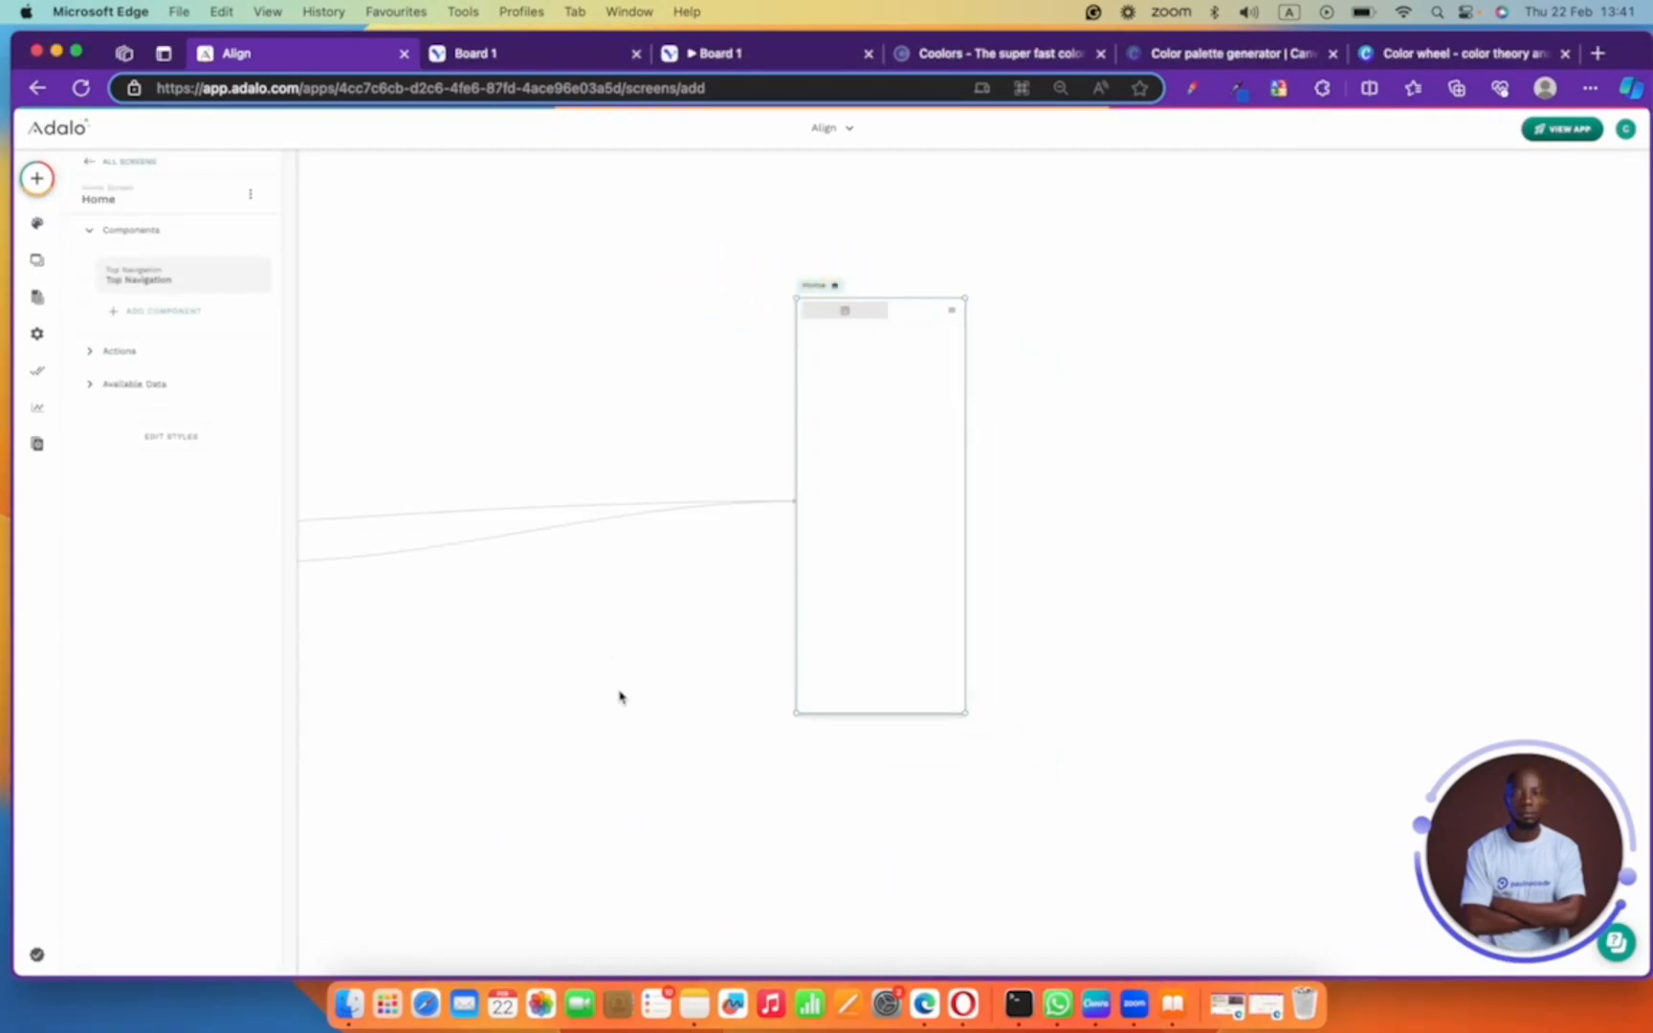
left_click(557, 685)
scroll(556, 686, "left", 5)
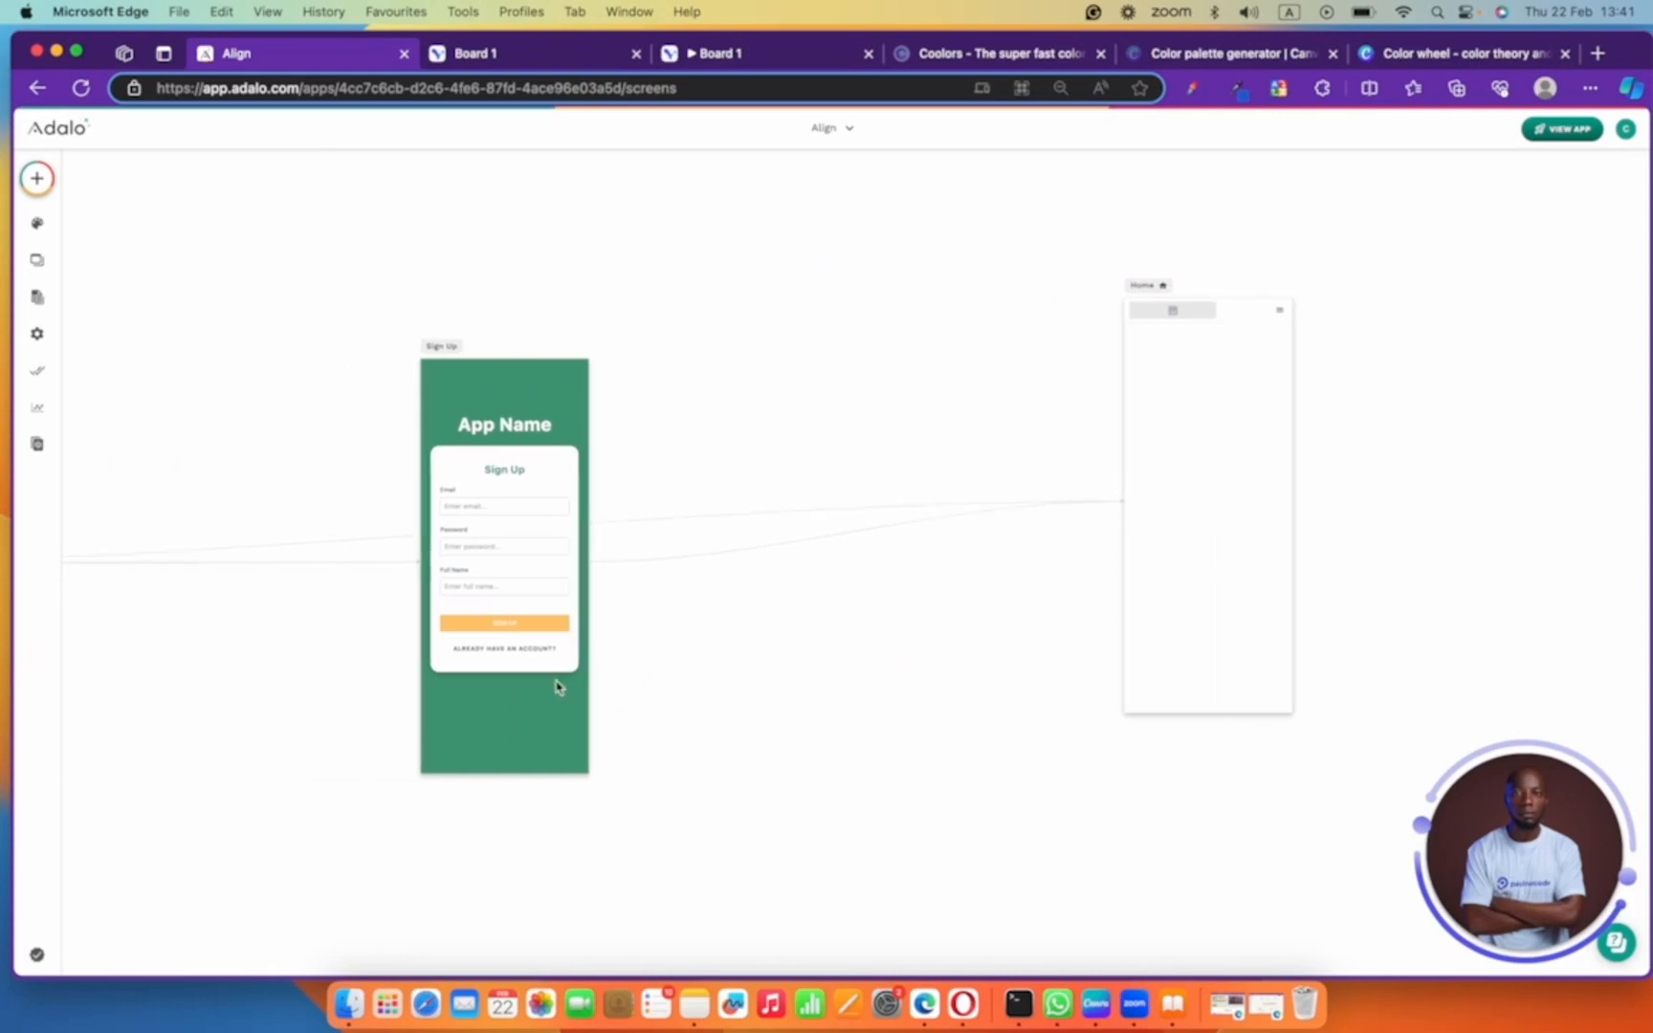
left_click(572, 346)
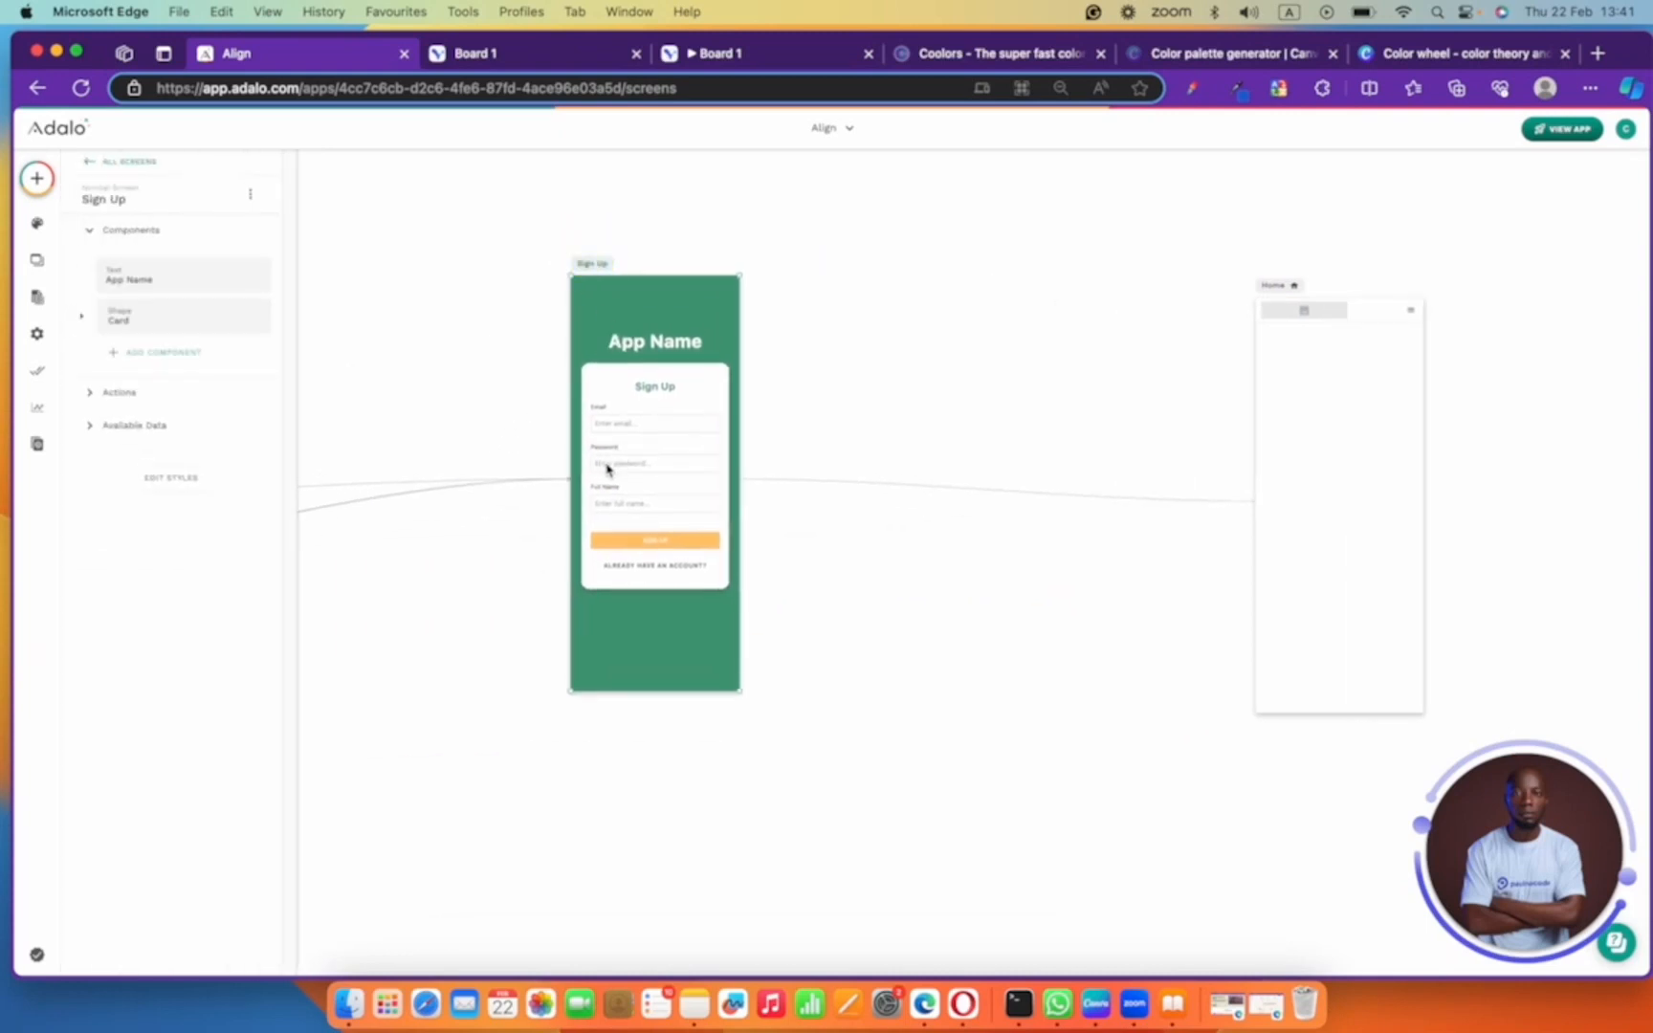
- Inspect the card and form settings on the Sign Up screen, ending with the screen itself selected
left_click(685, 548)
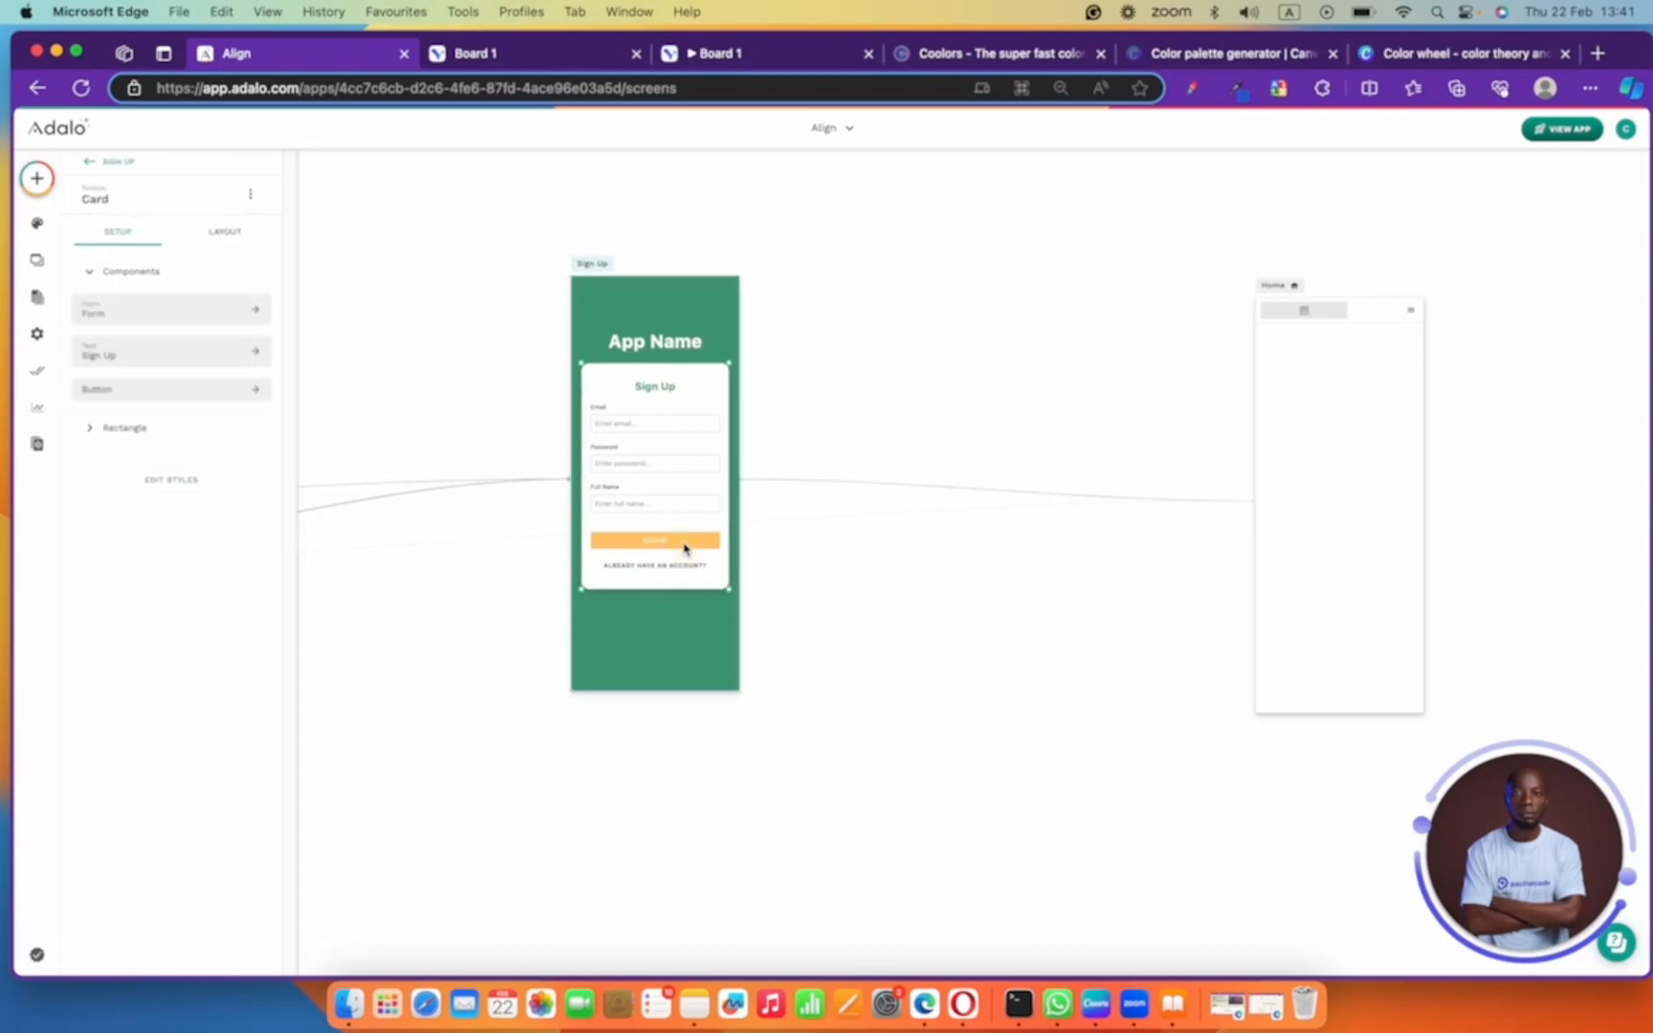
left_click(685, 548)
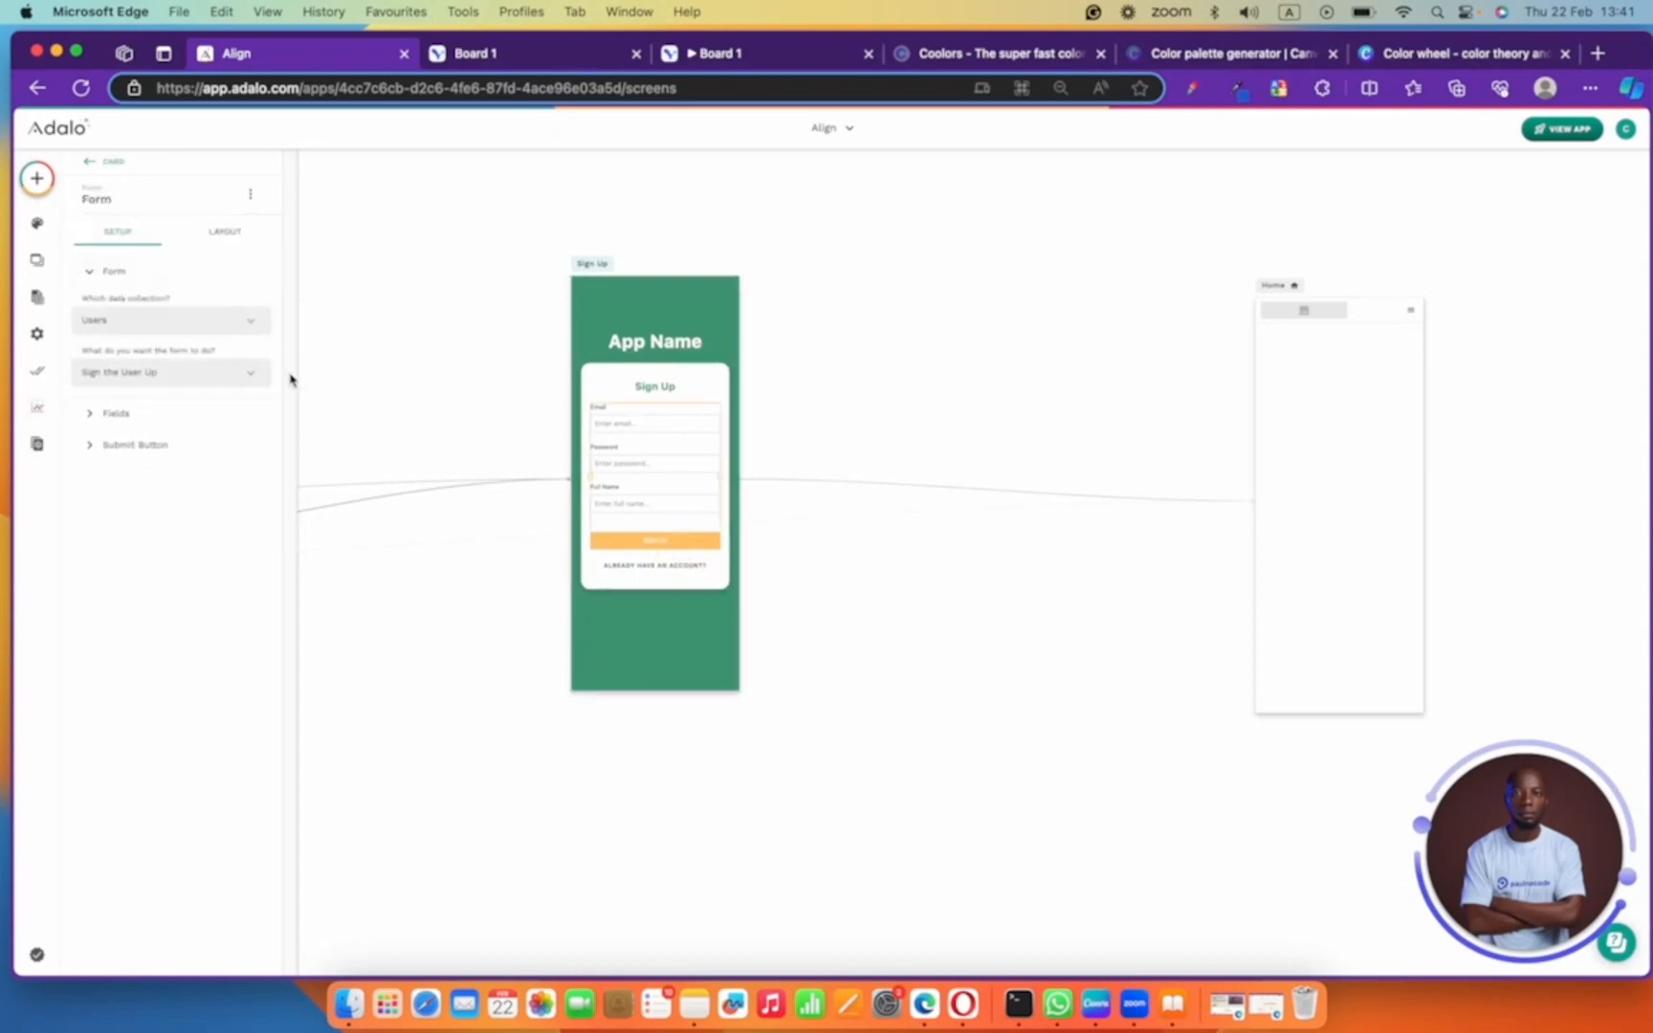
left_click(590, 303)
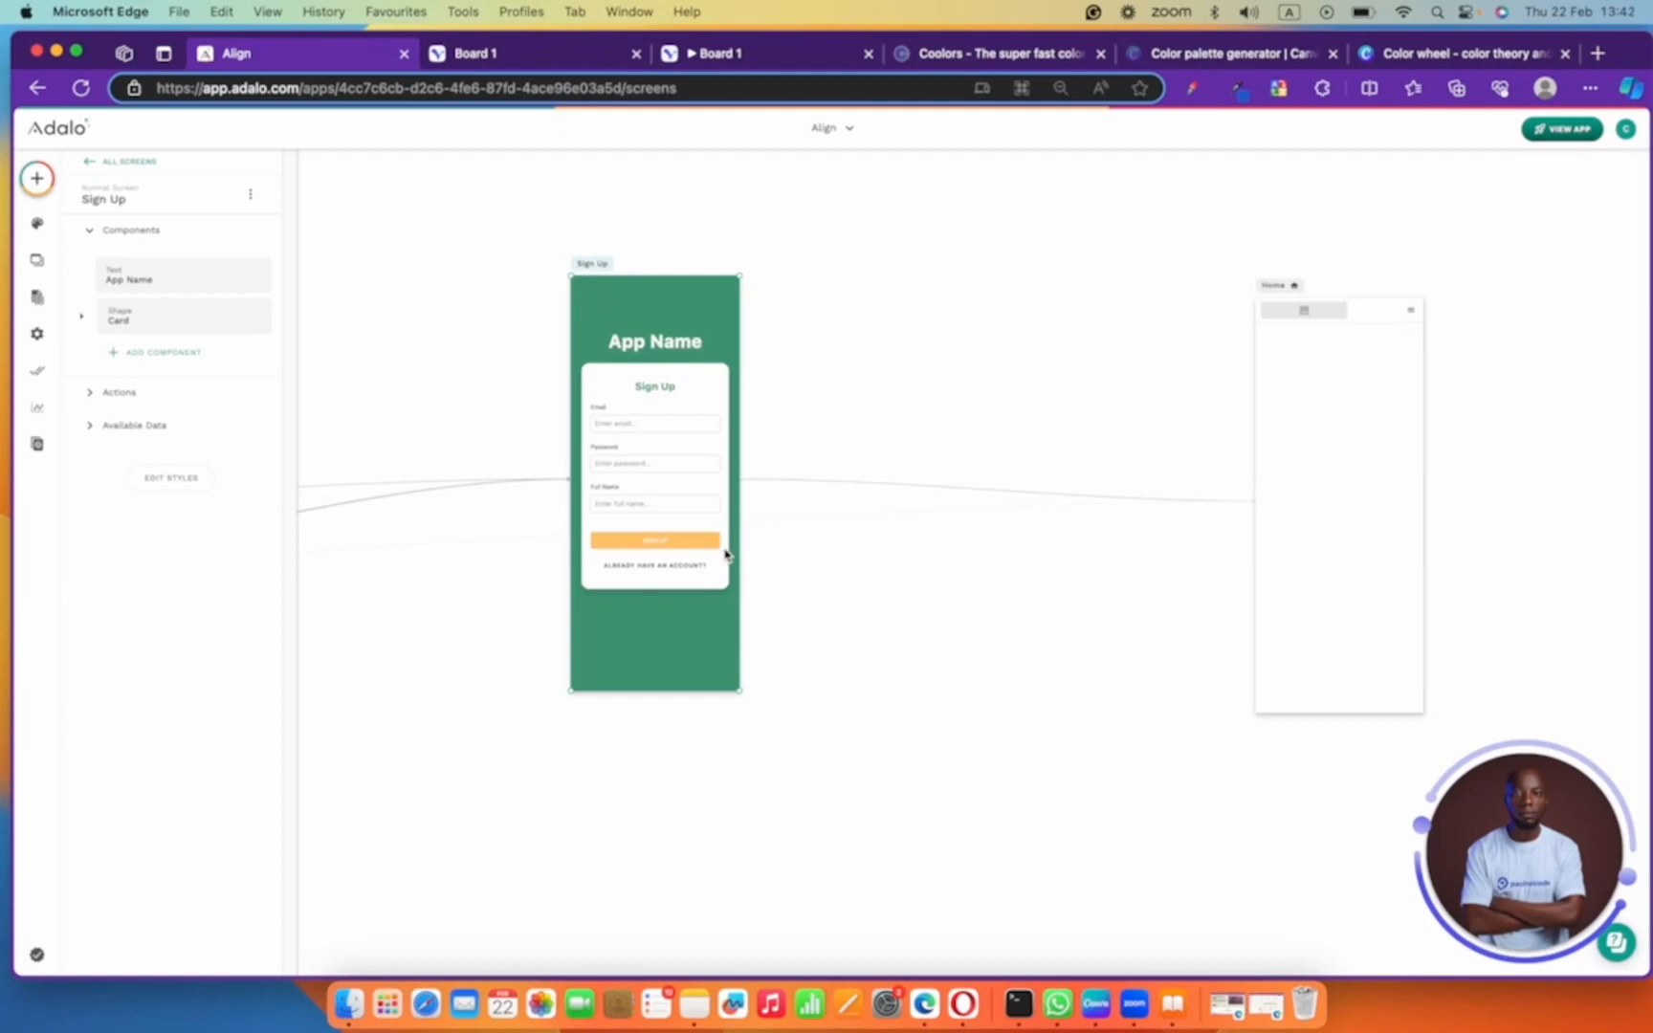
- Switch to the Visily theme editor and copy the primary color's hex code again
left_click(459, 50)
left_click(1396, 390)
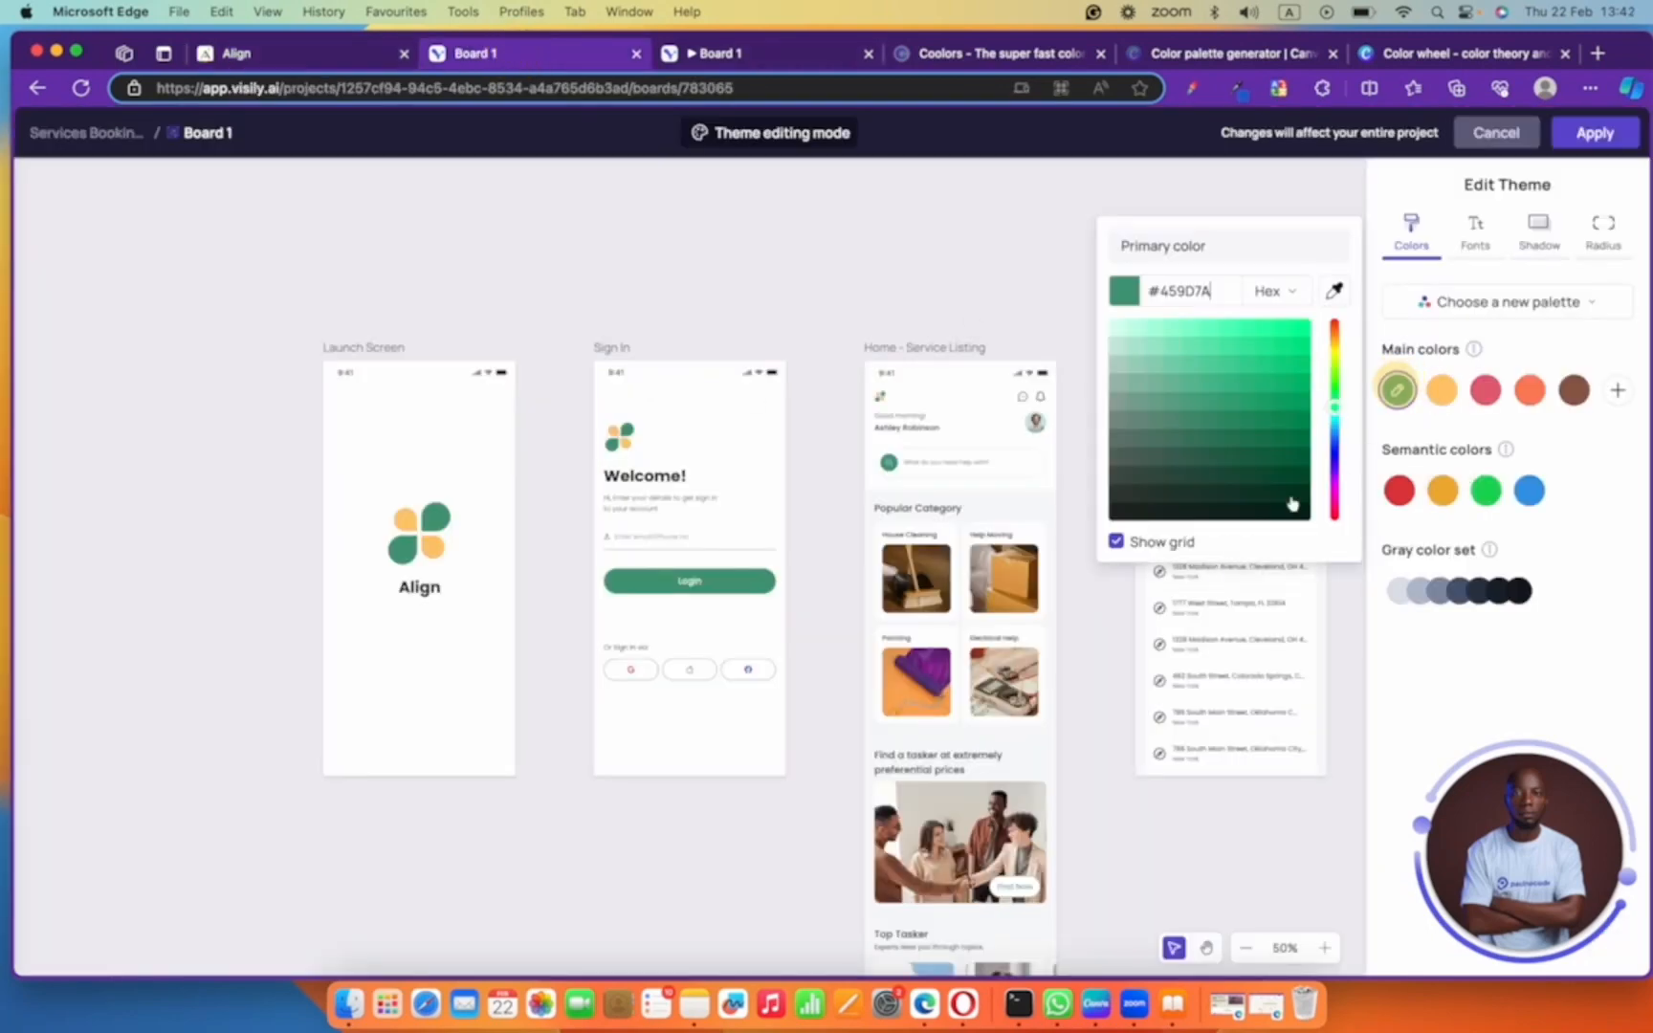
triple_click(1184, 289)
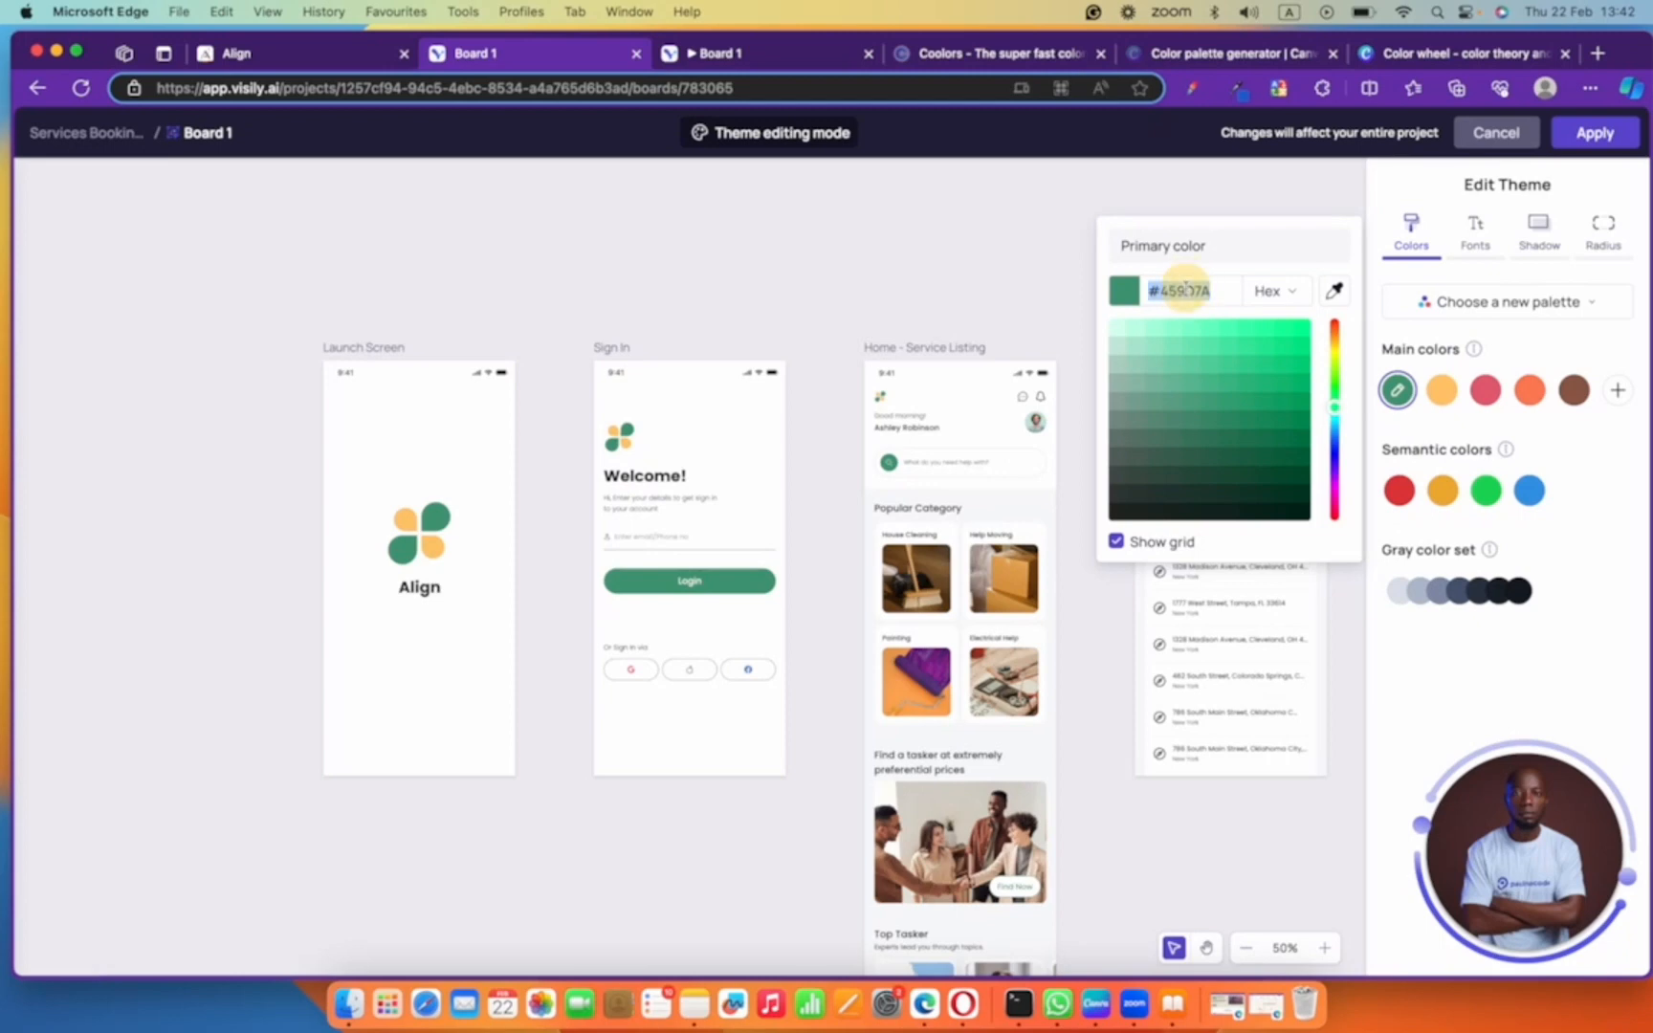
key("super+c")
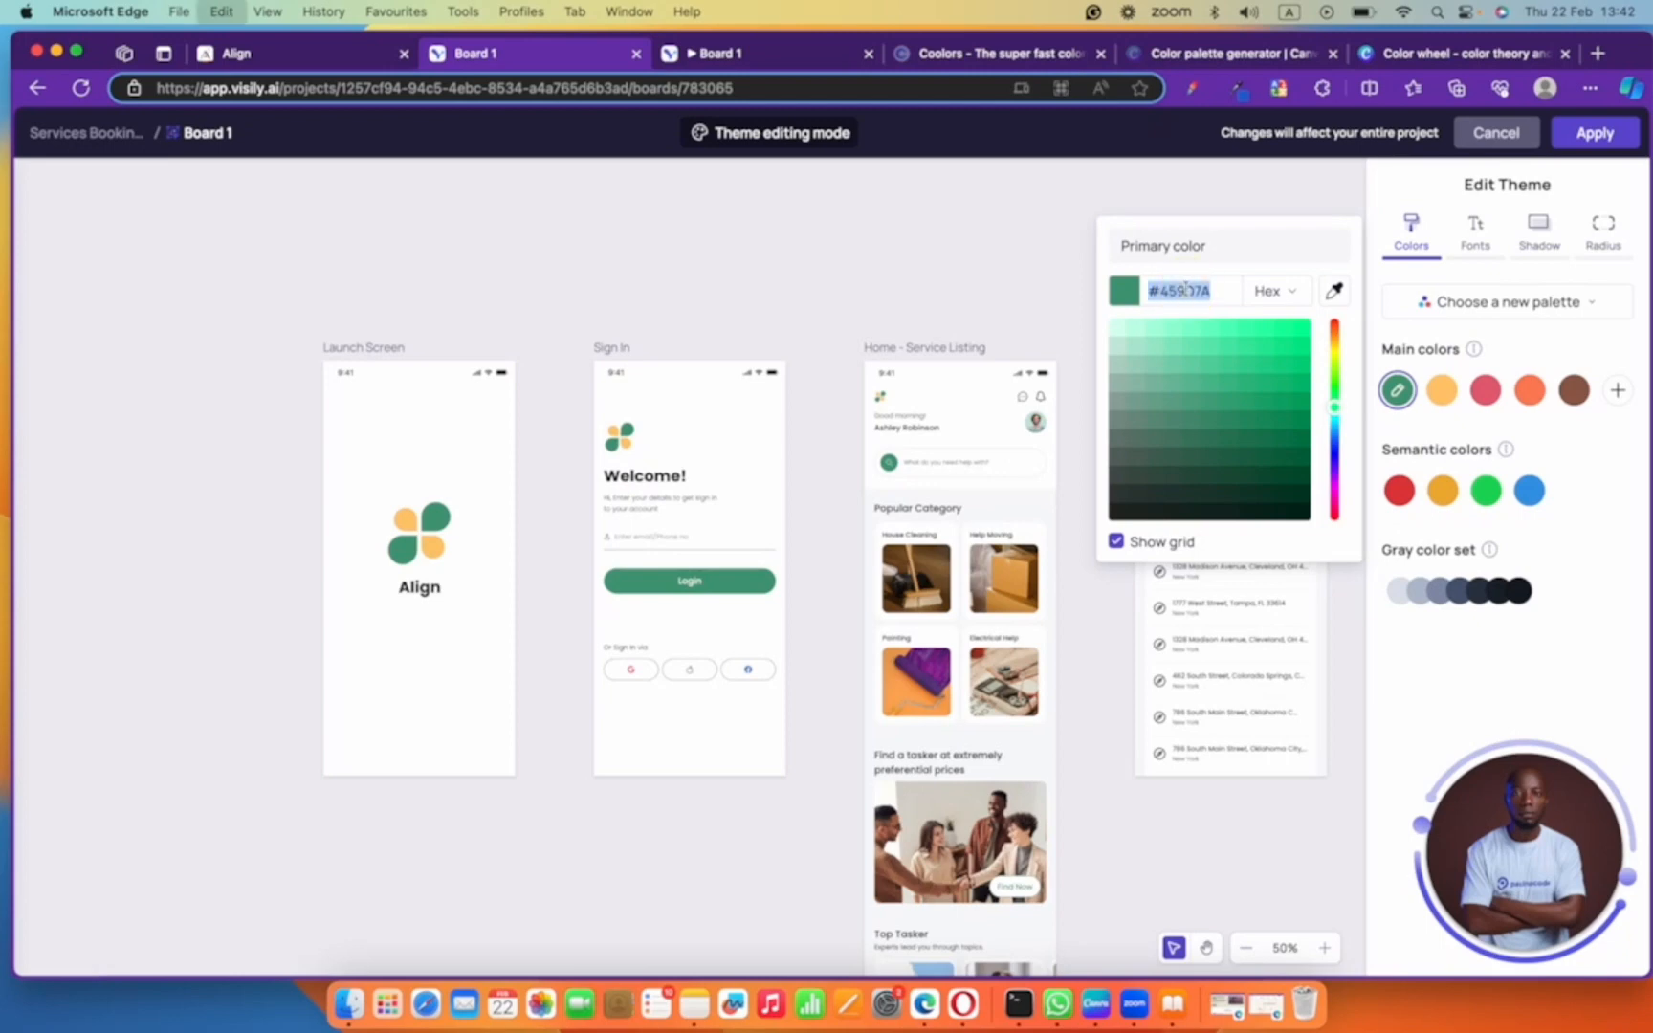
- Return to Adalo and set the secondary color in the app's branding to #459d7a
left_click(365, 50)
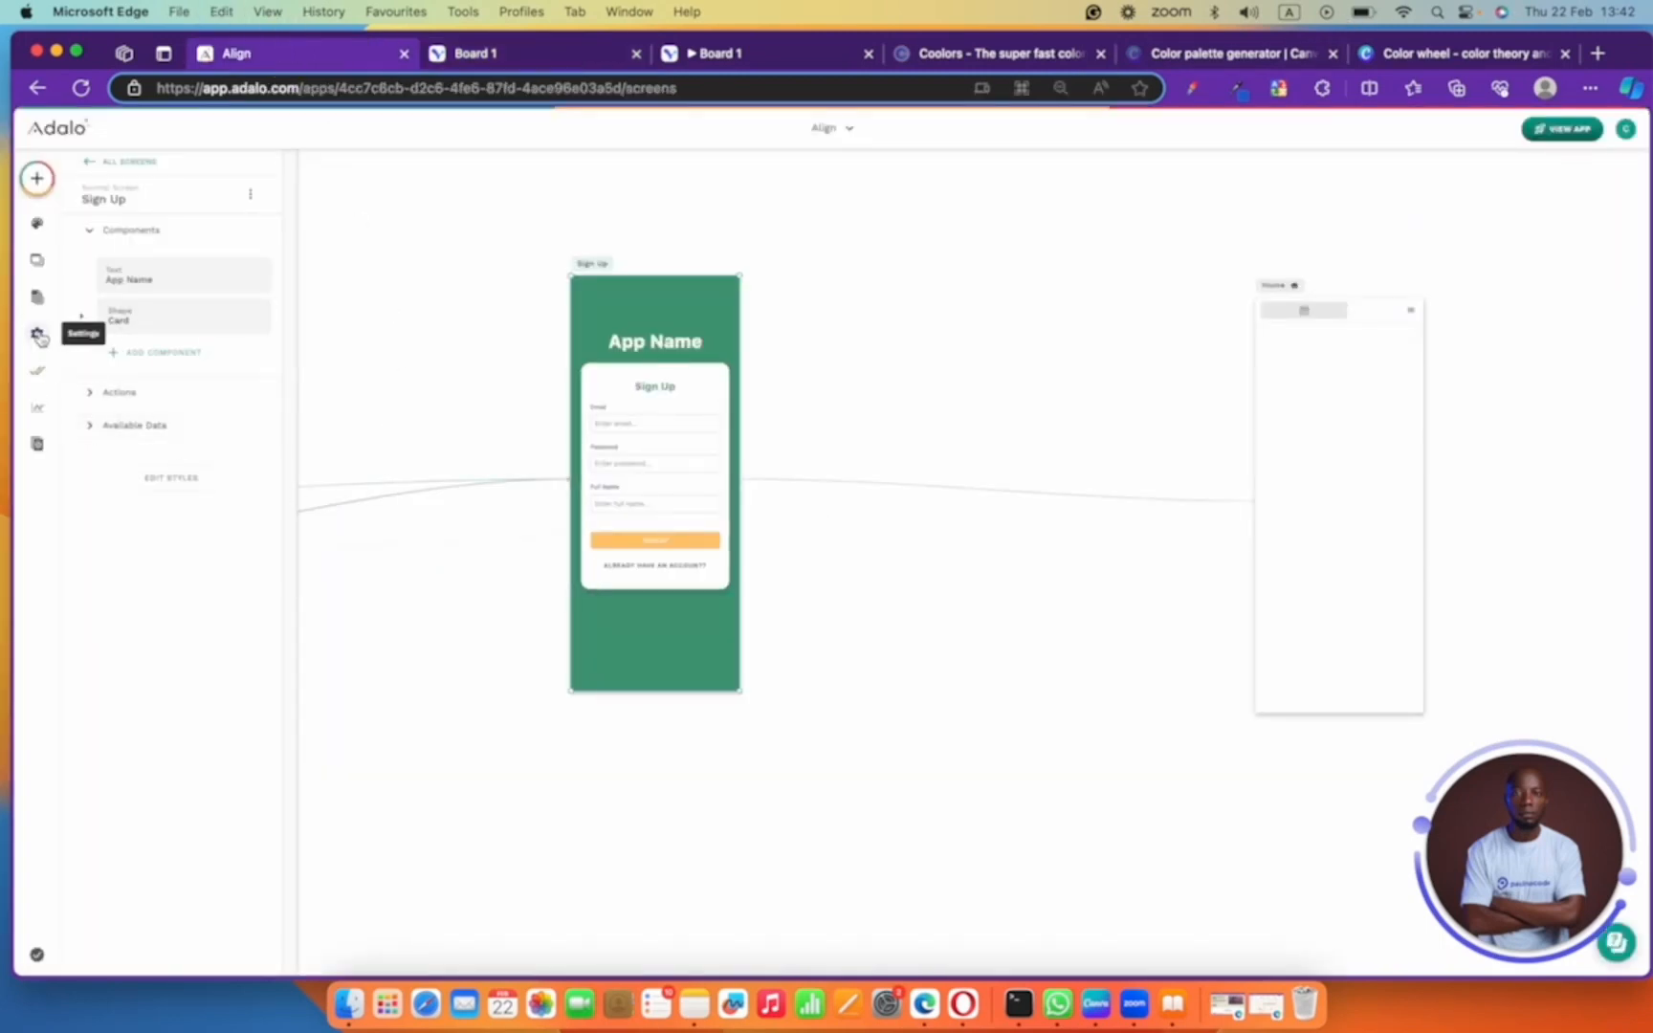
left_click(36, 223)
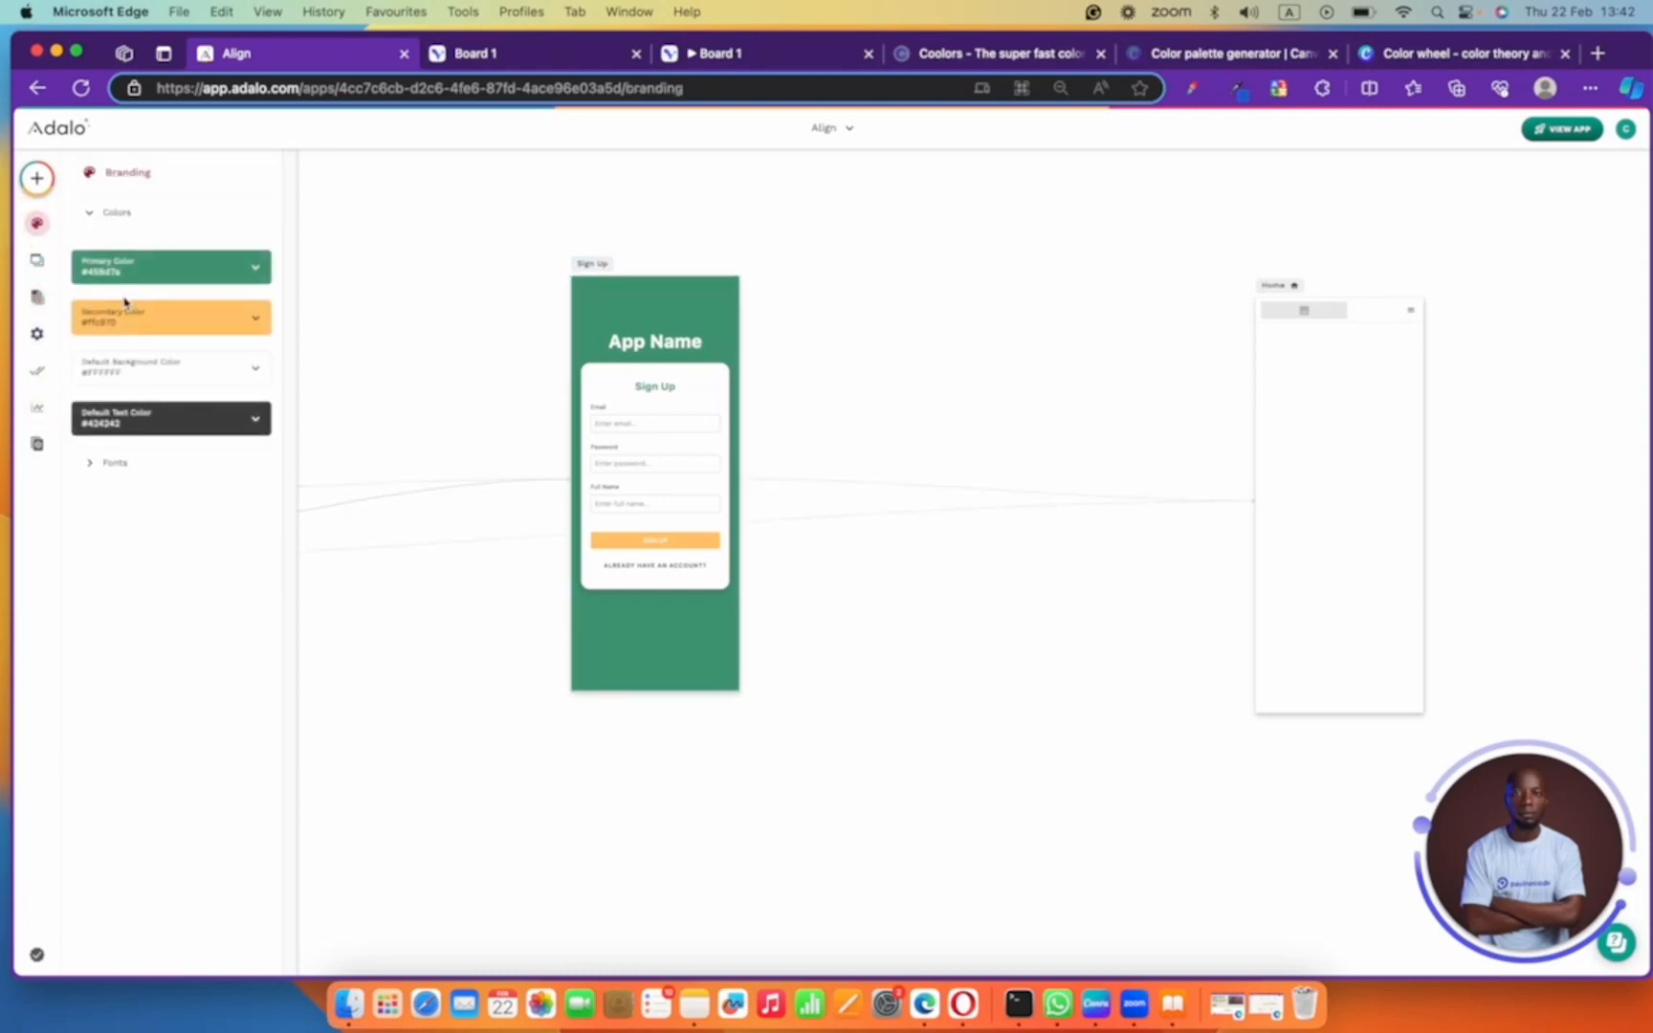
left_click(140, 277)
left_click(139, 278)
left_click(126, 321)
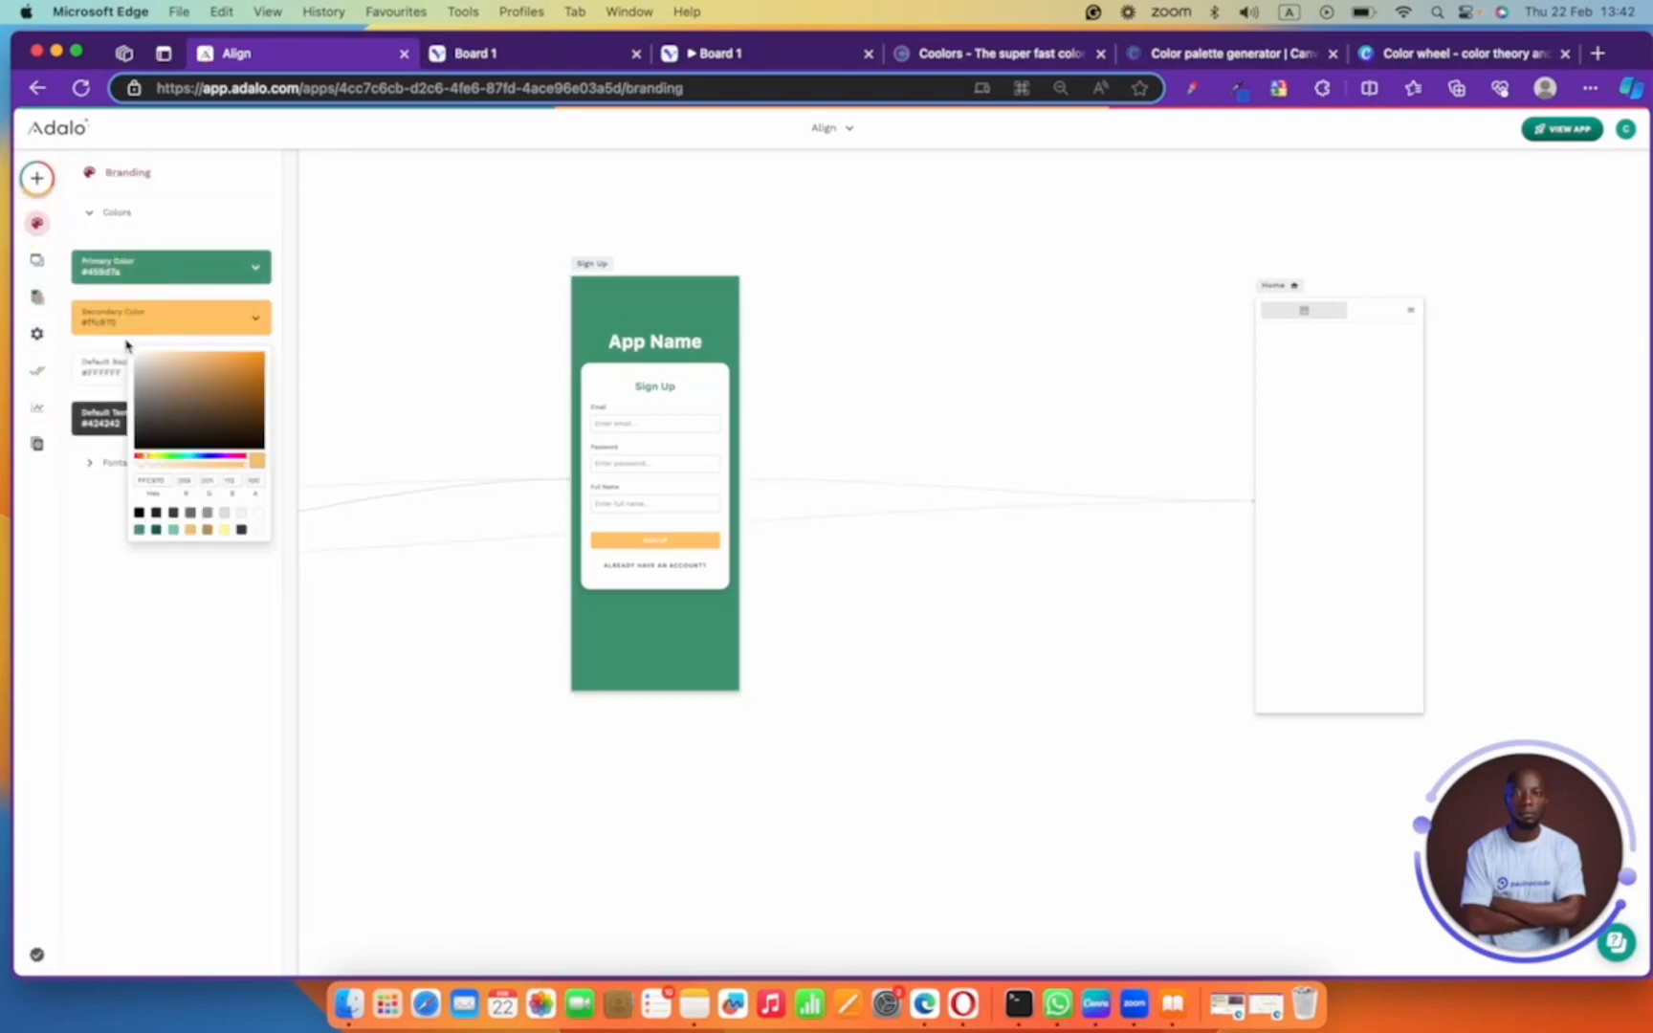
double_click(143, 484)
key("super+v")
left_click(141, 311)
- Switch to the Visily theme editor and copy the secondary color's hex code again
left_click(132, 268)
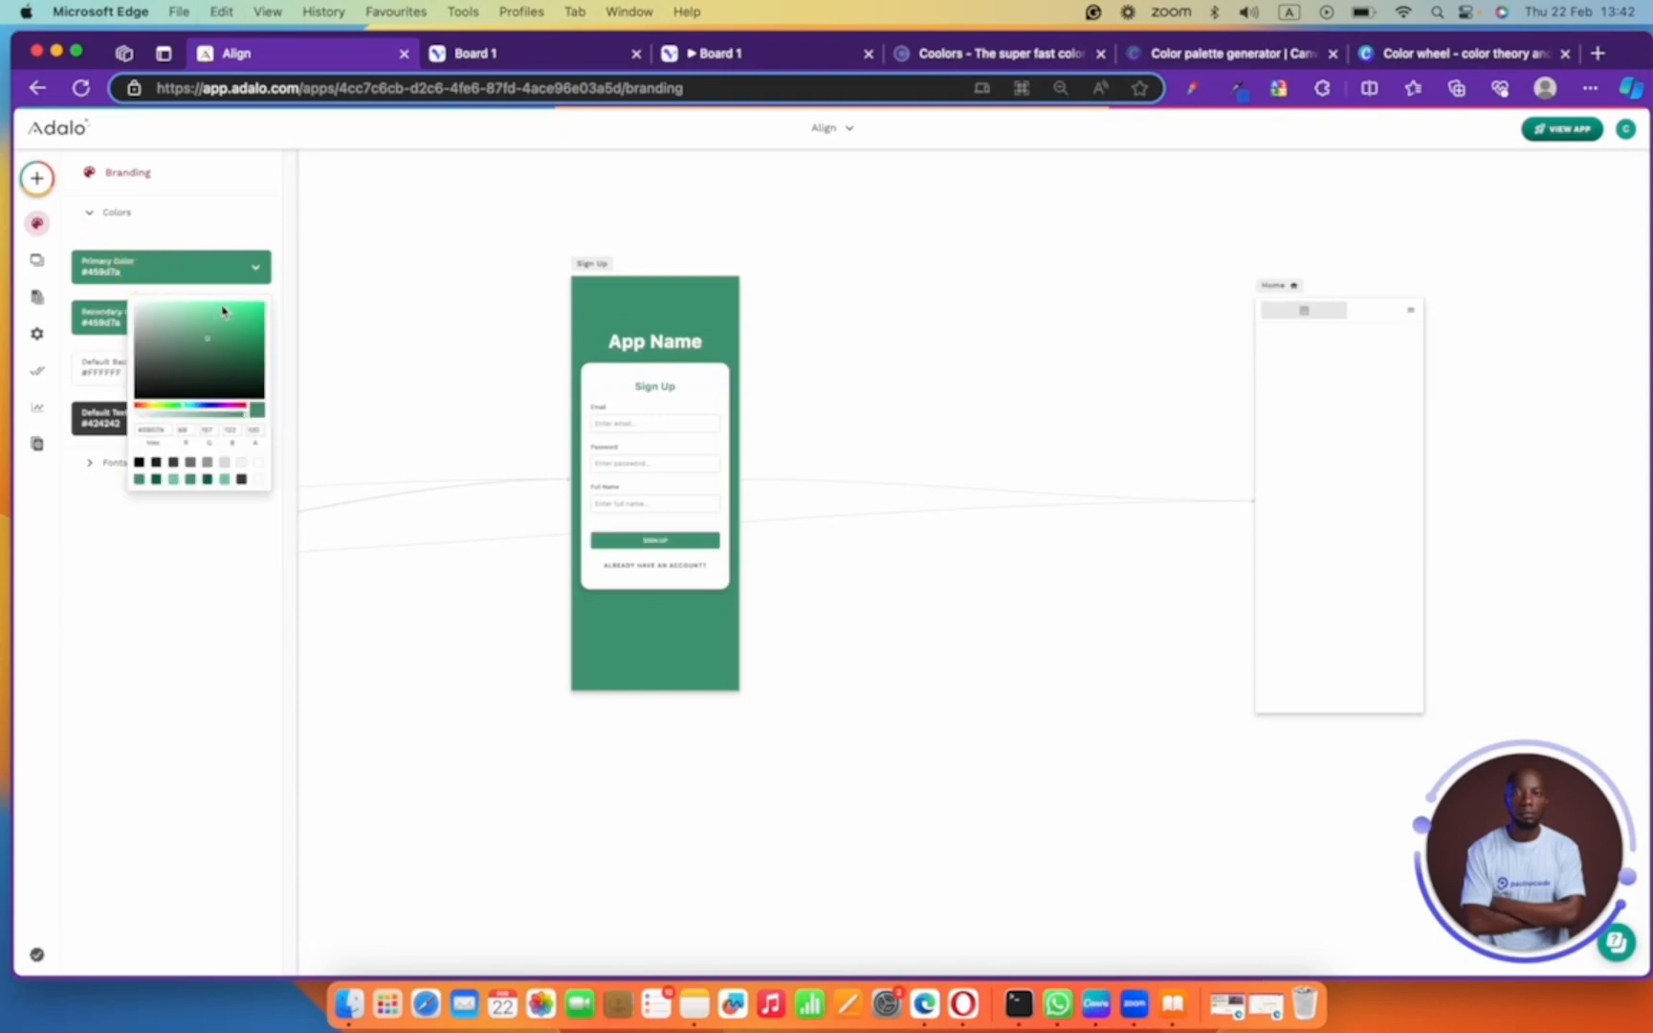
left_click(451, 59)
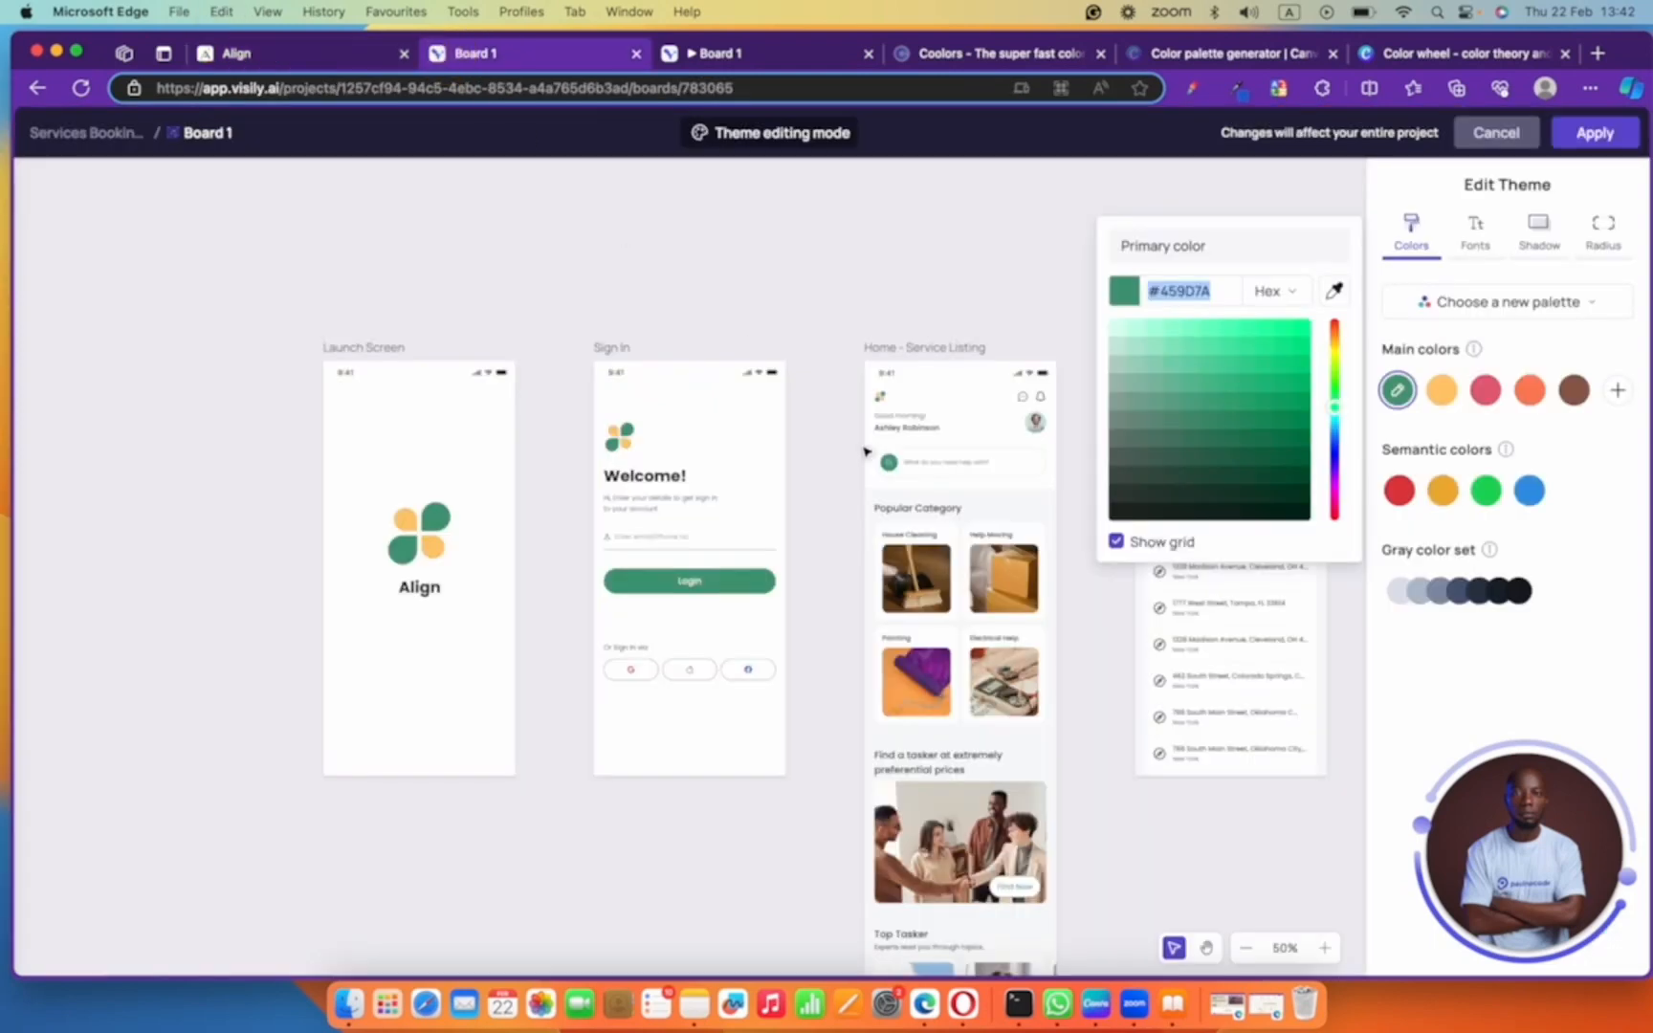
left_click(1442, 392)
double_click(1179, 291)
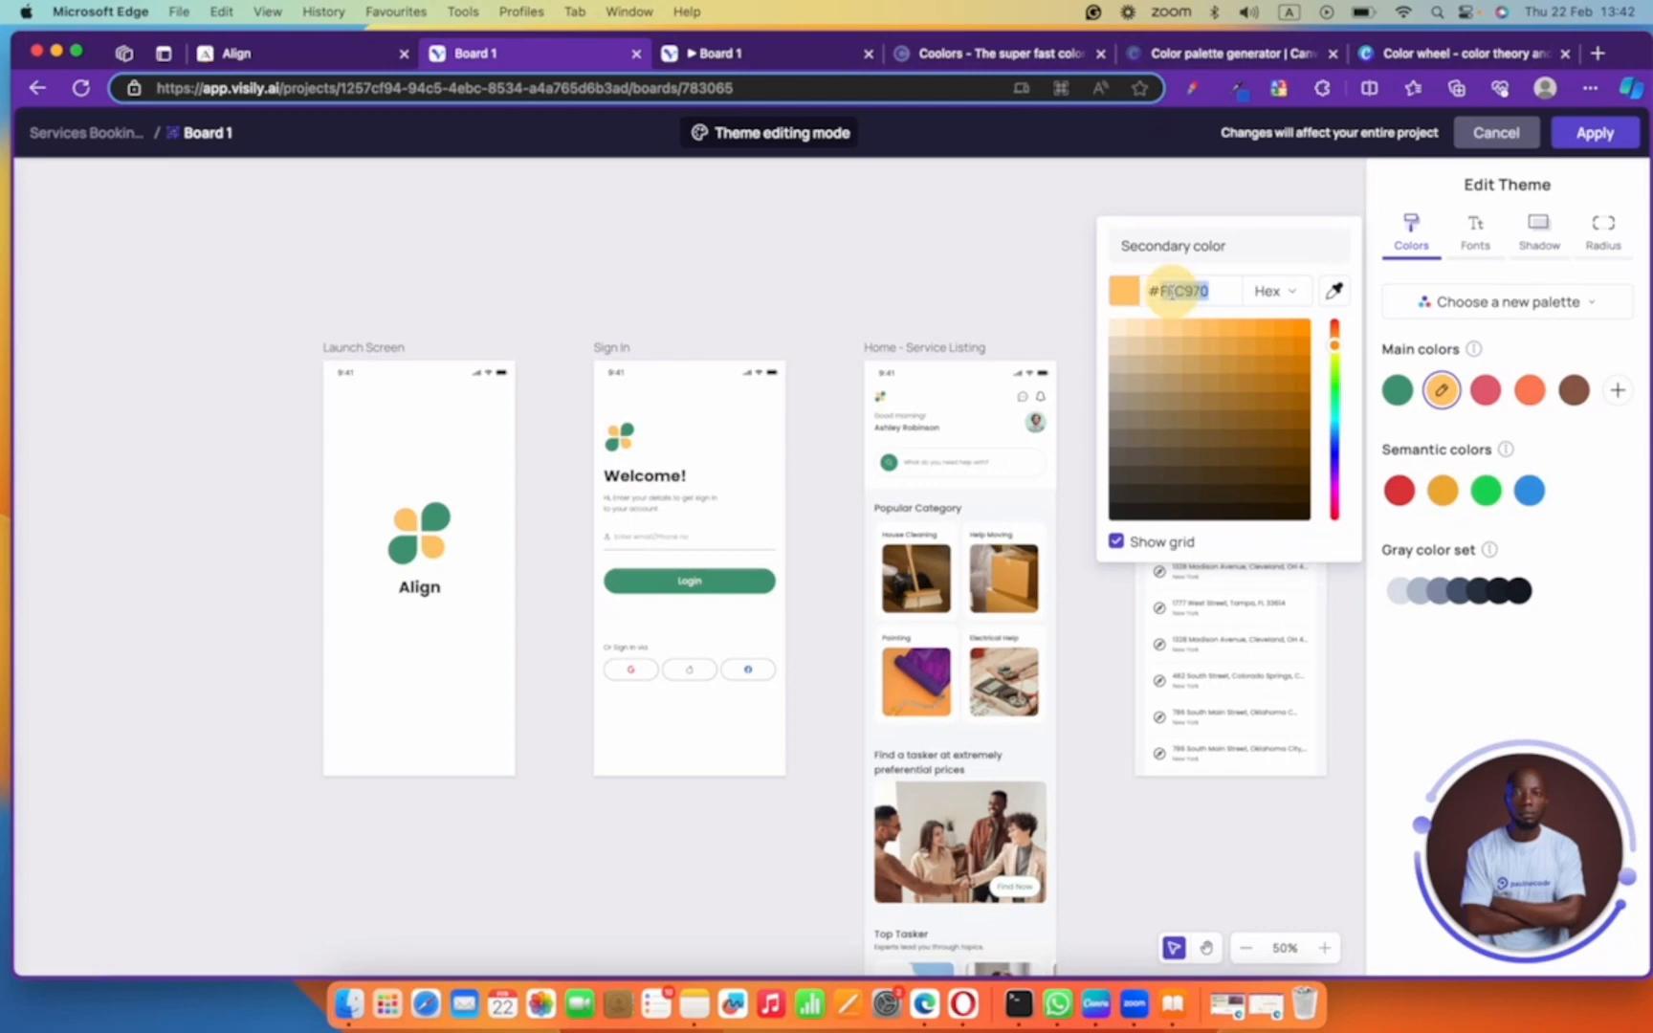
key("super+c")
- Return to Adalo, set the primary color in the app's branding to #ffc970 and close the branding settings
left_click(323, 53)
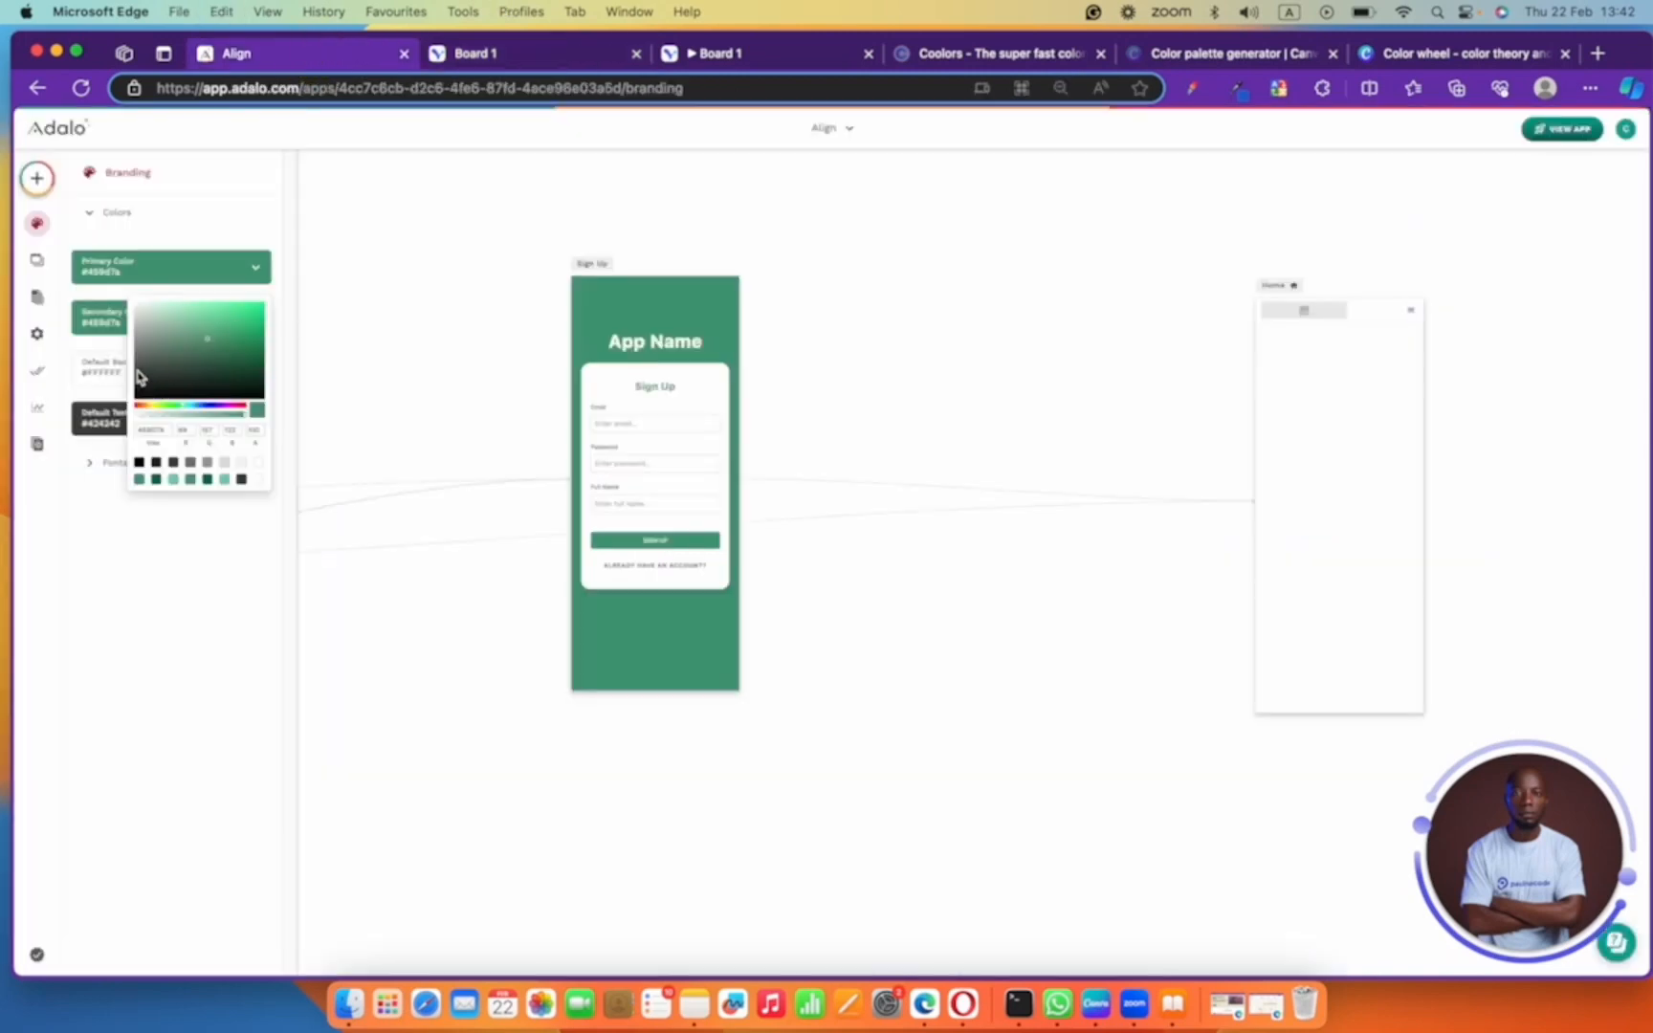
double_click(153, 433)
key("super+v")
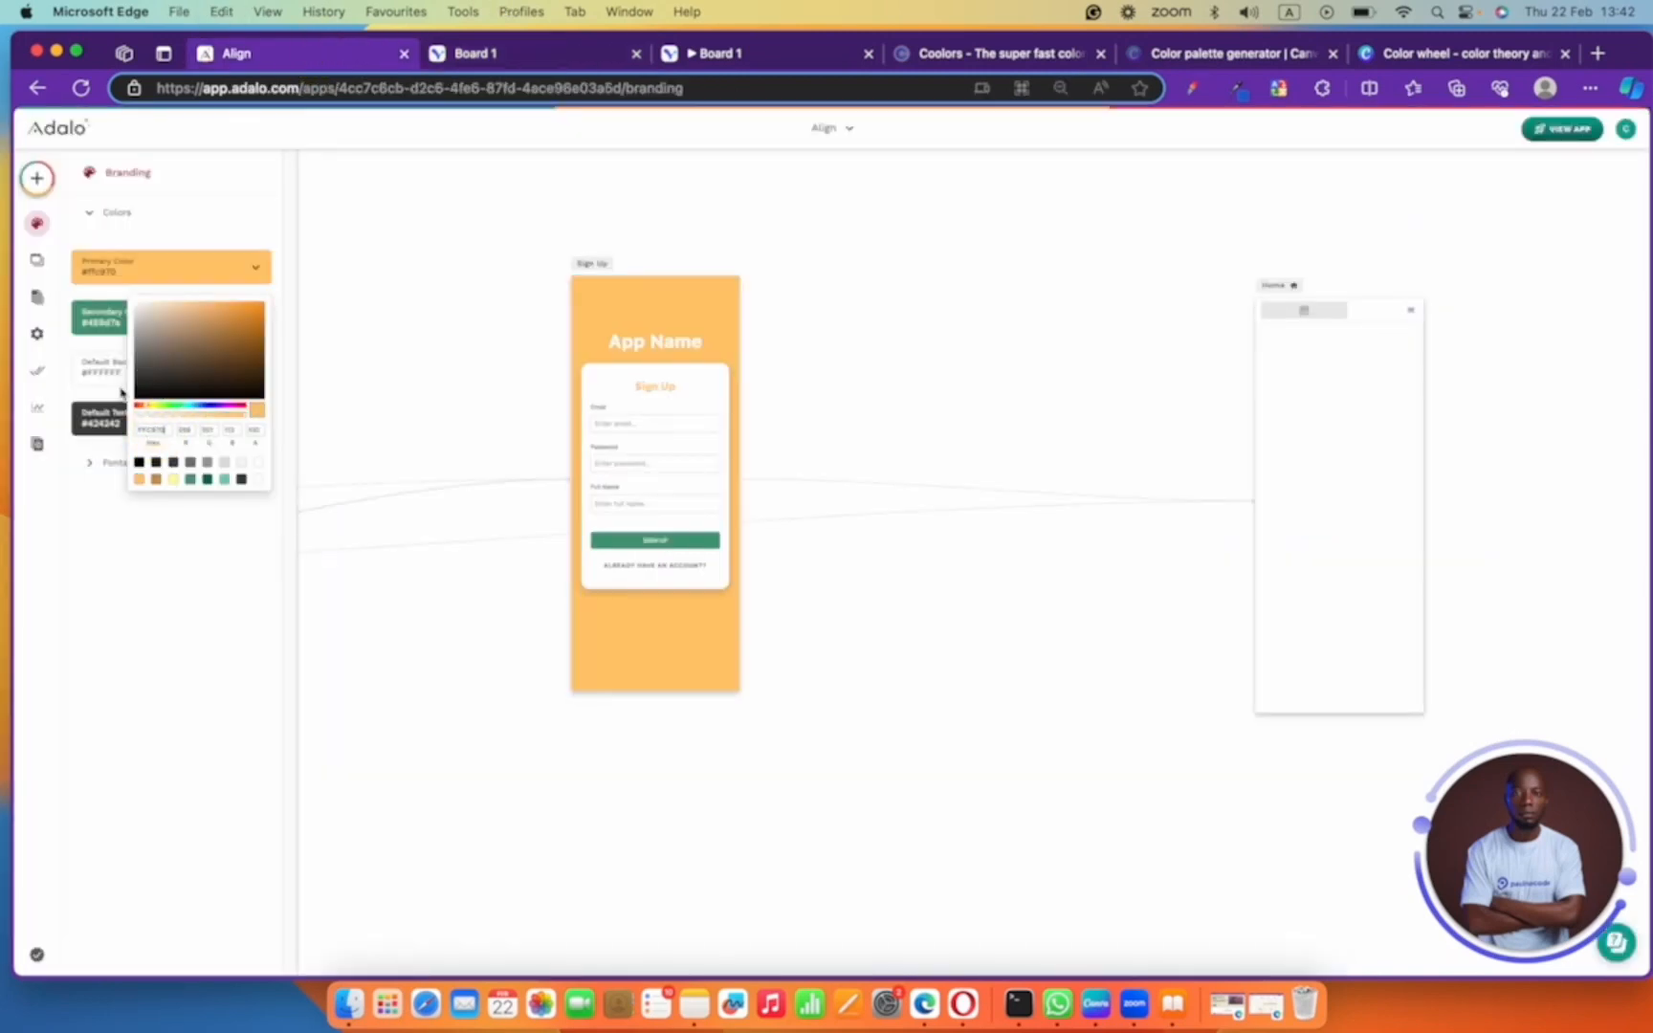
left_click(128, 593)
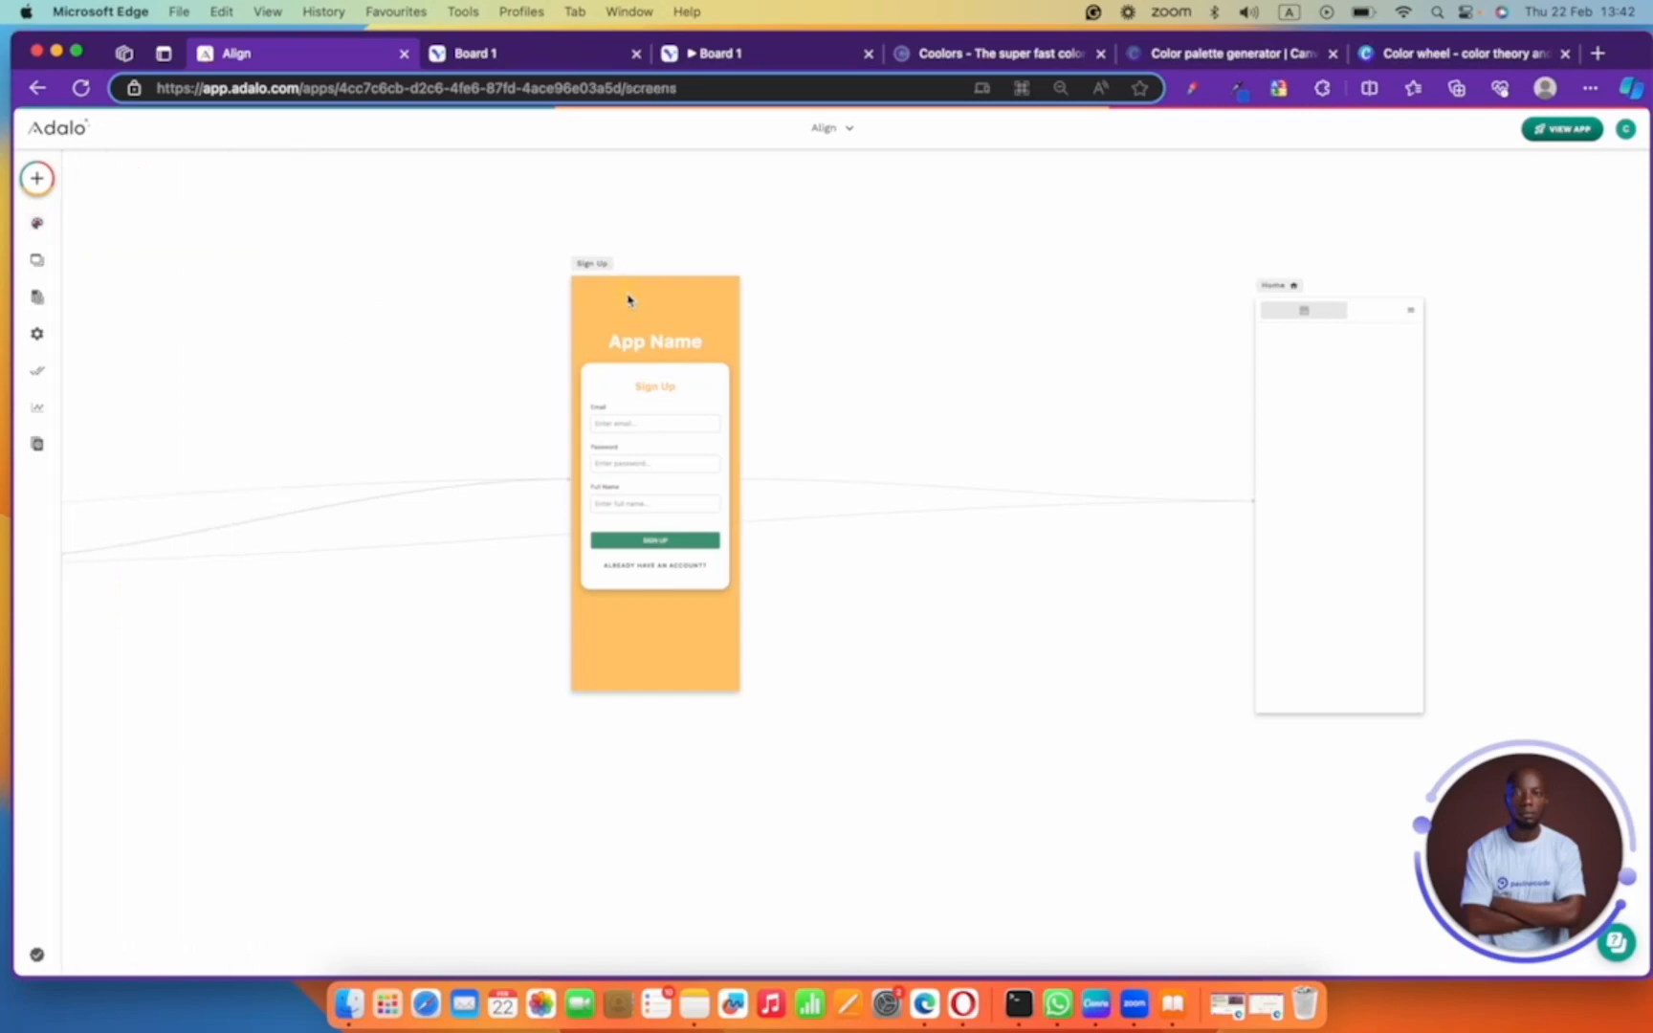
- Edit the Sign Up screen's styles and reduce its background color's opacity to 0
left_click(593, 263)
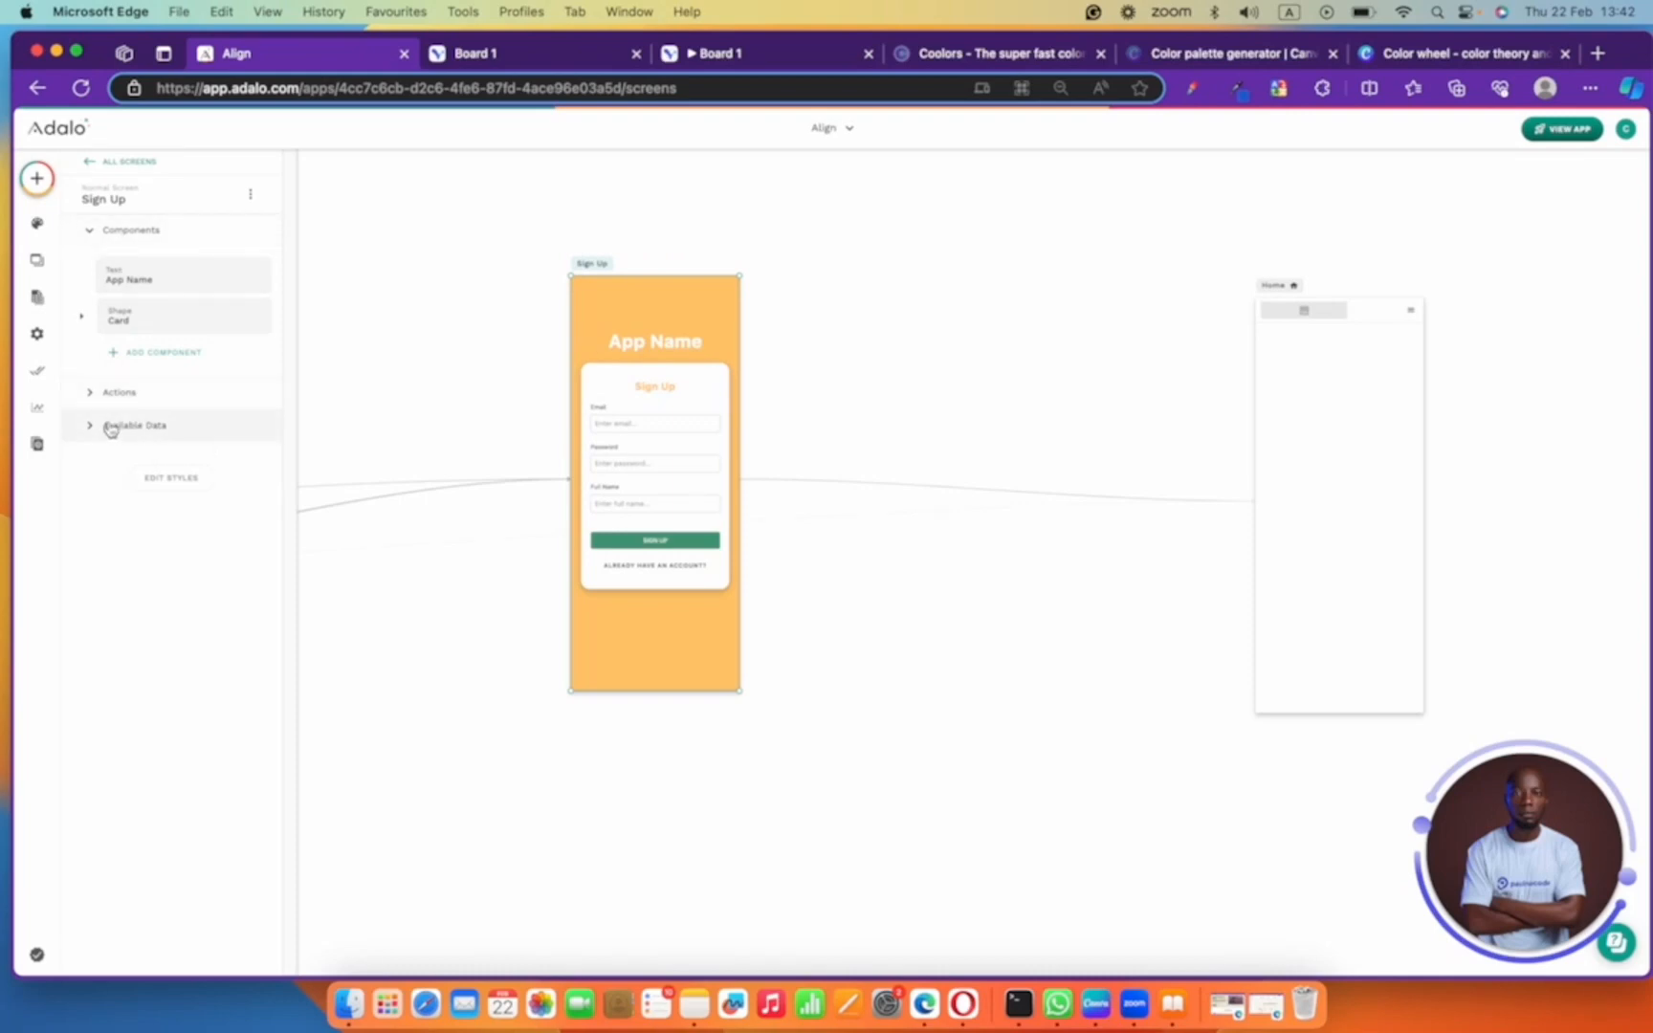
left_click(165, 478)
left_click(194, 551)
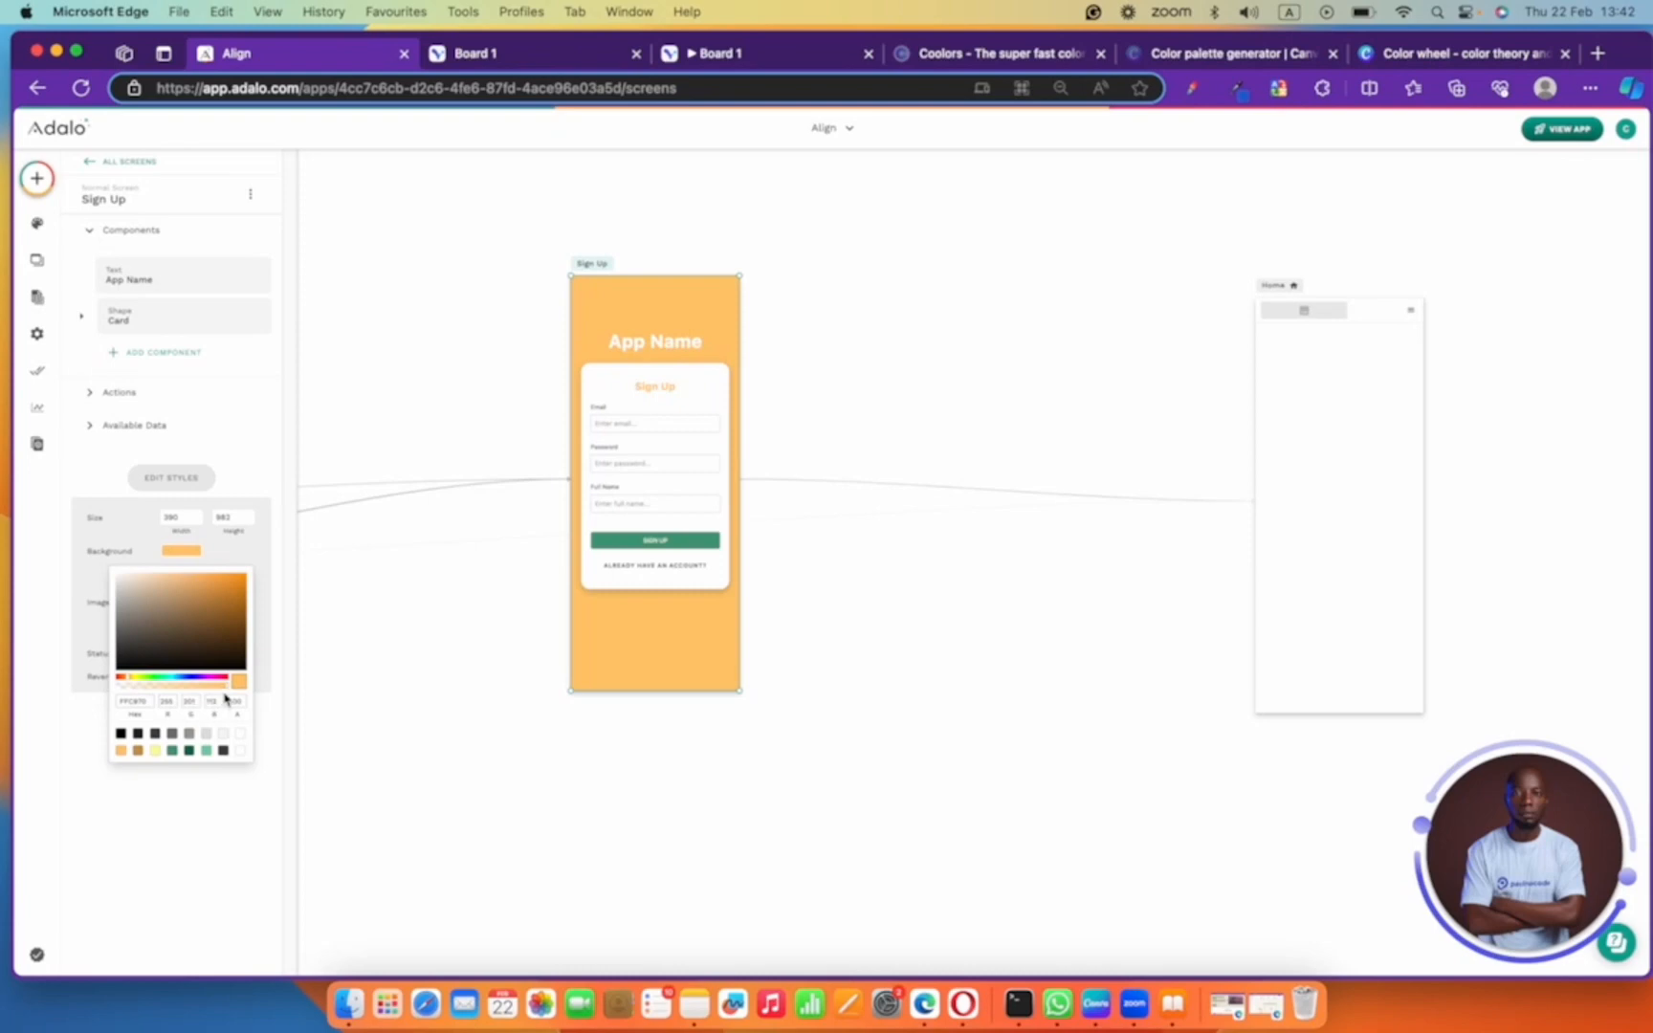
left_click_drag(225, 690, 116, 694)
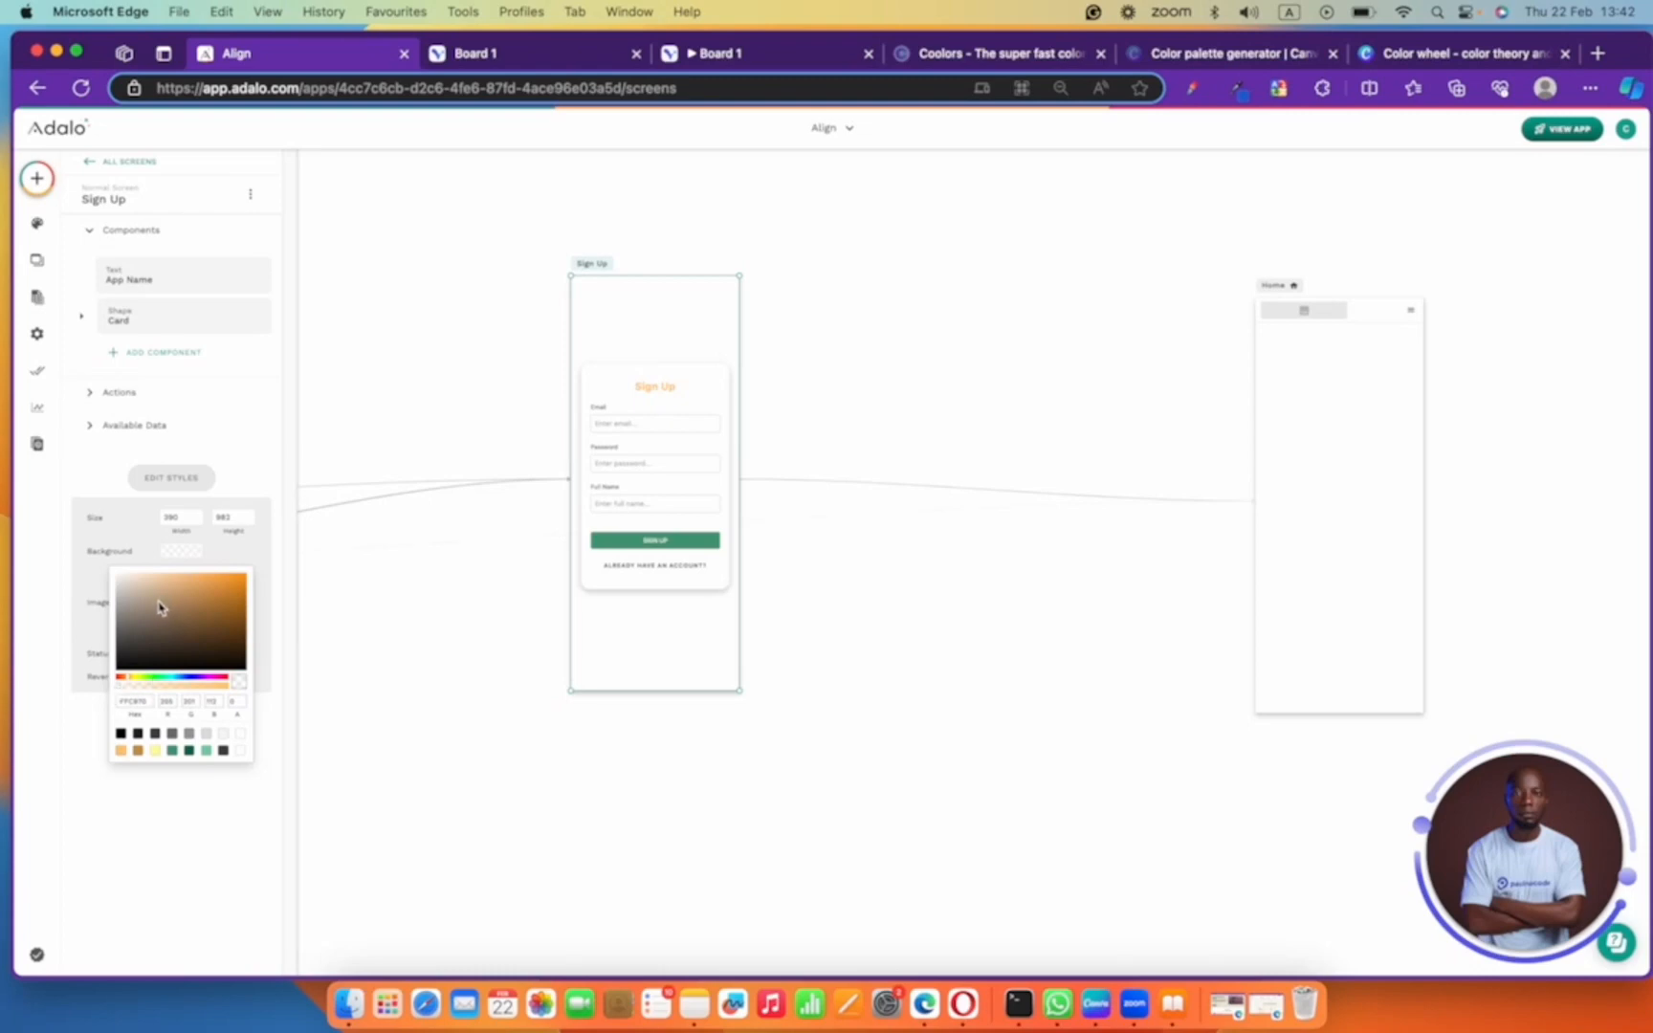
- Try a near-white background color at full opacity on the Sign Up screen
left_click_drag(159, 606, 118, 662)
left_click(120, 581)
left_click(120, 577)
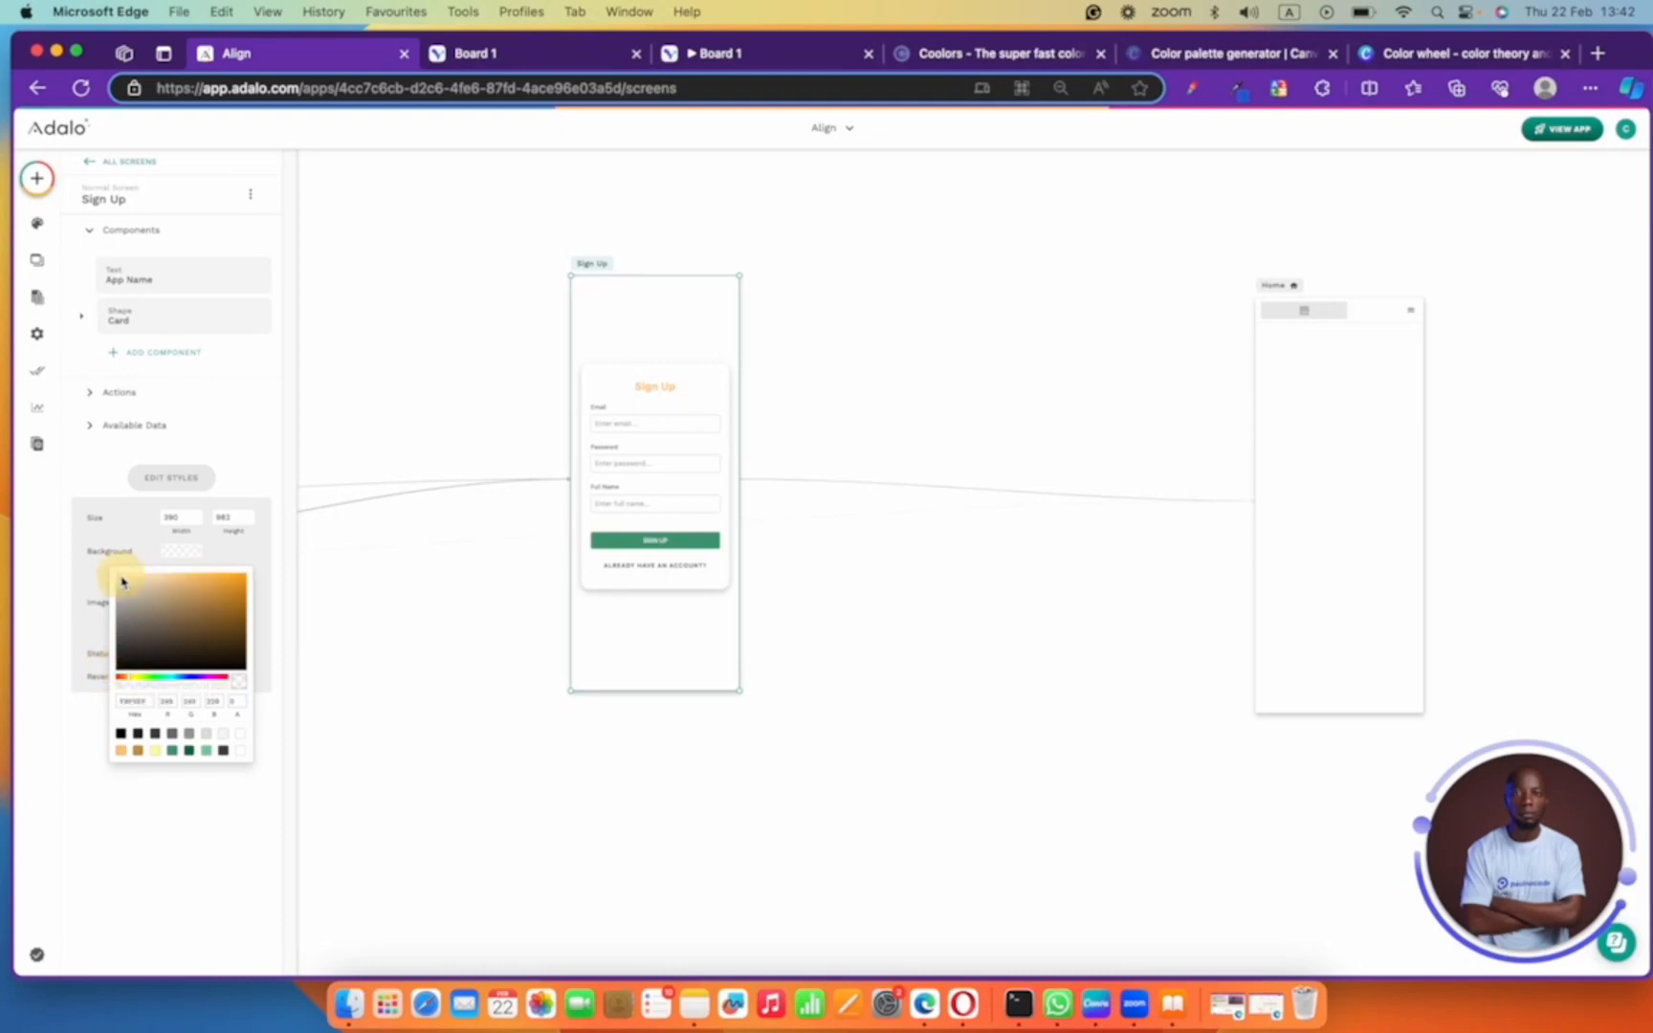
left_click(155, 687)
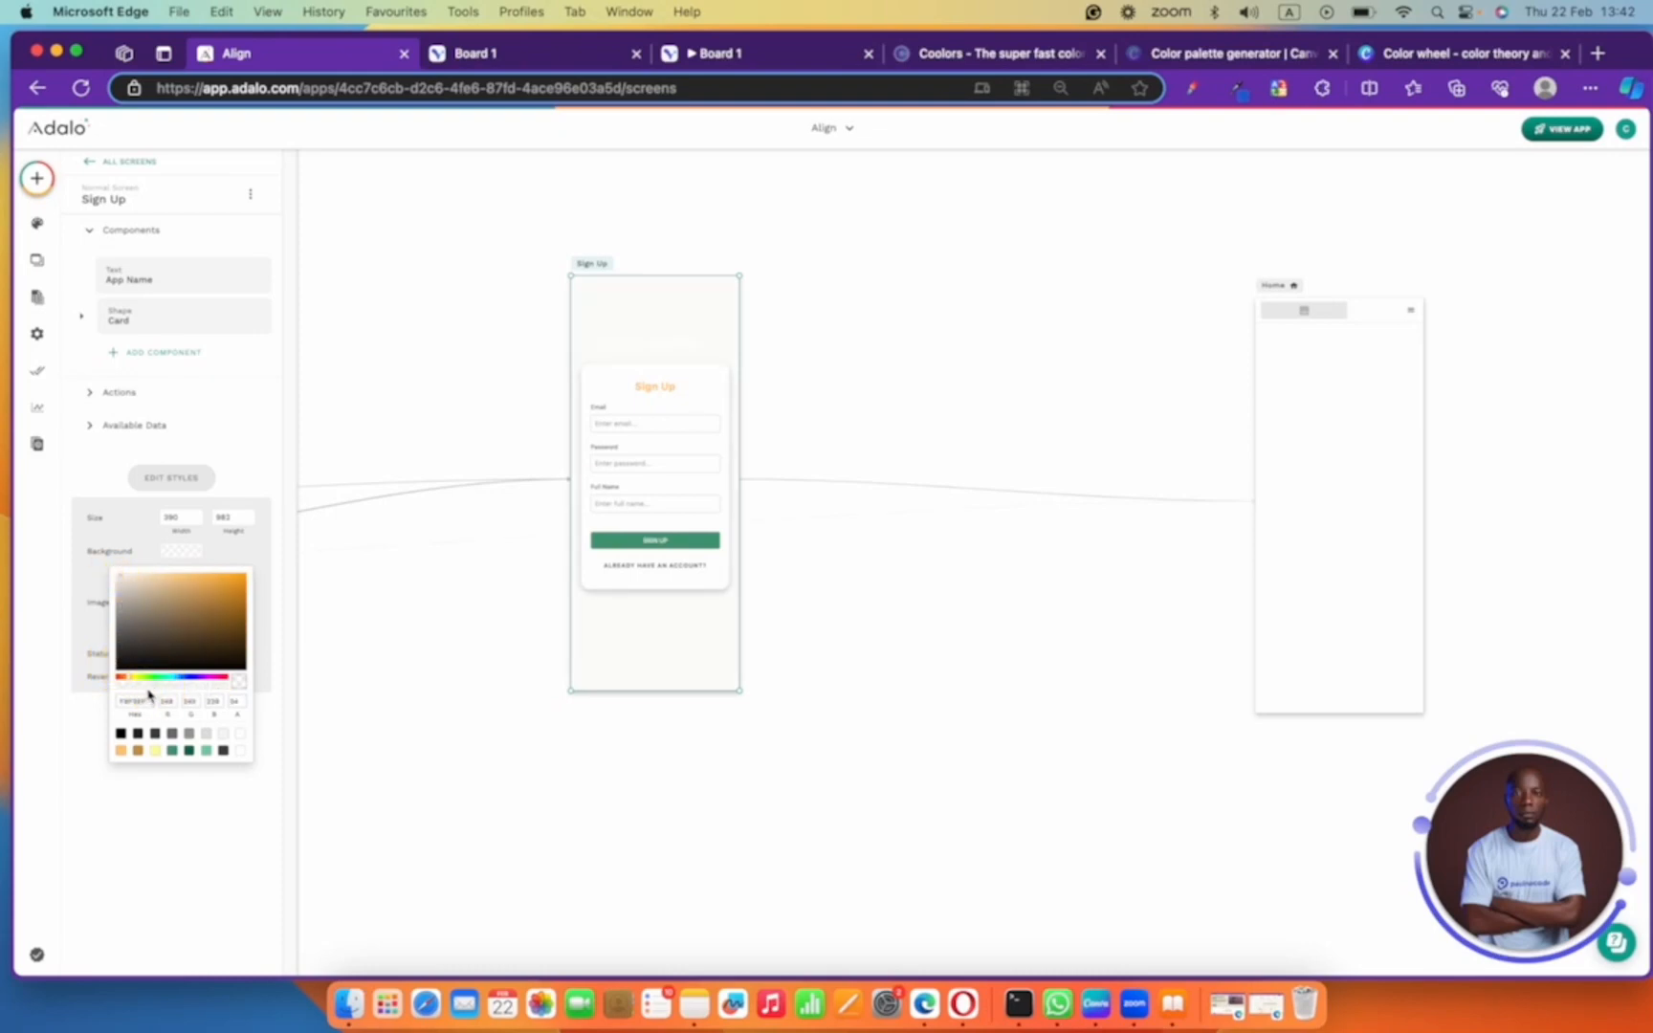
left_click_drag(152, 688, 229, 686)
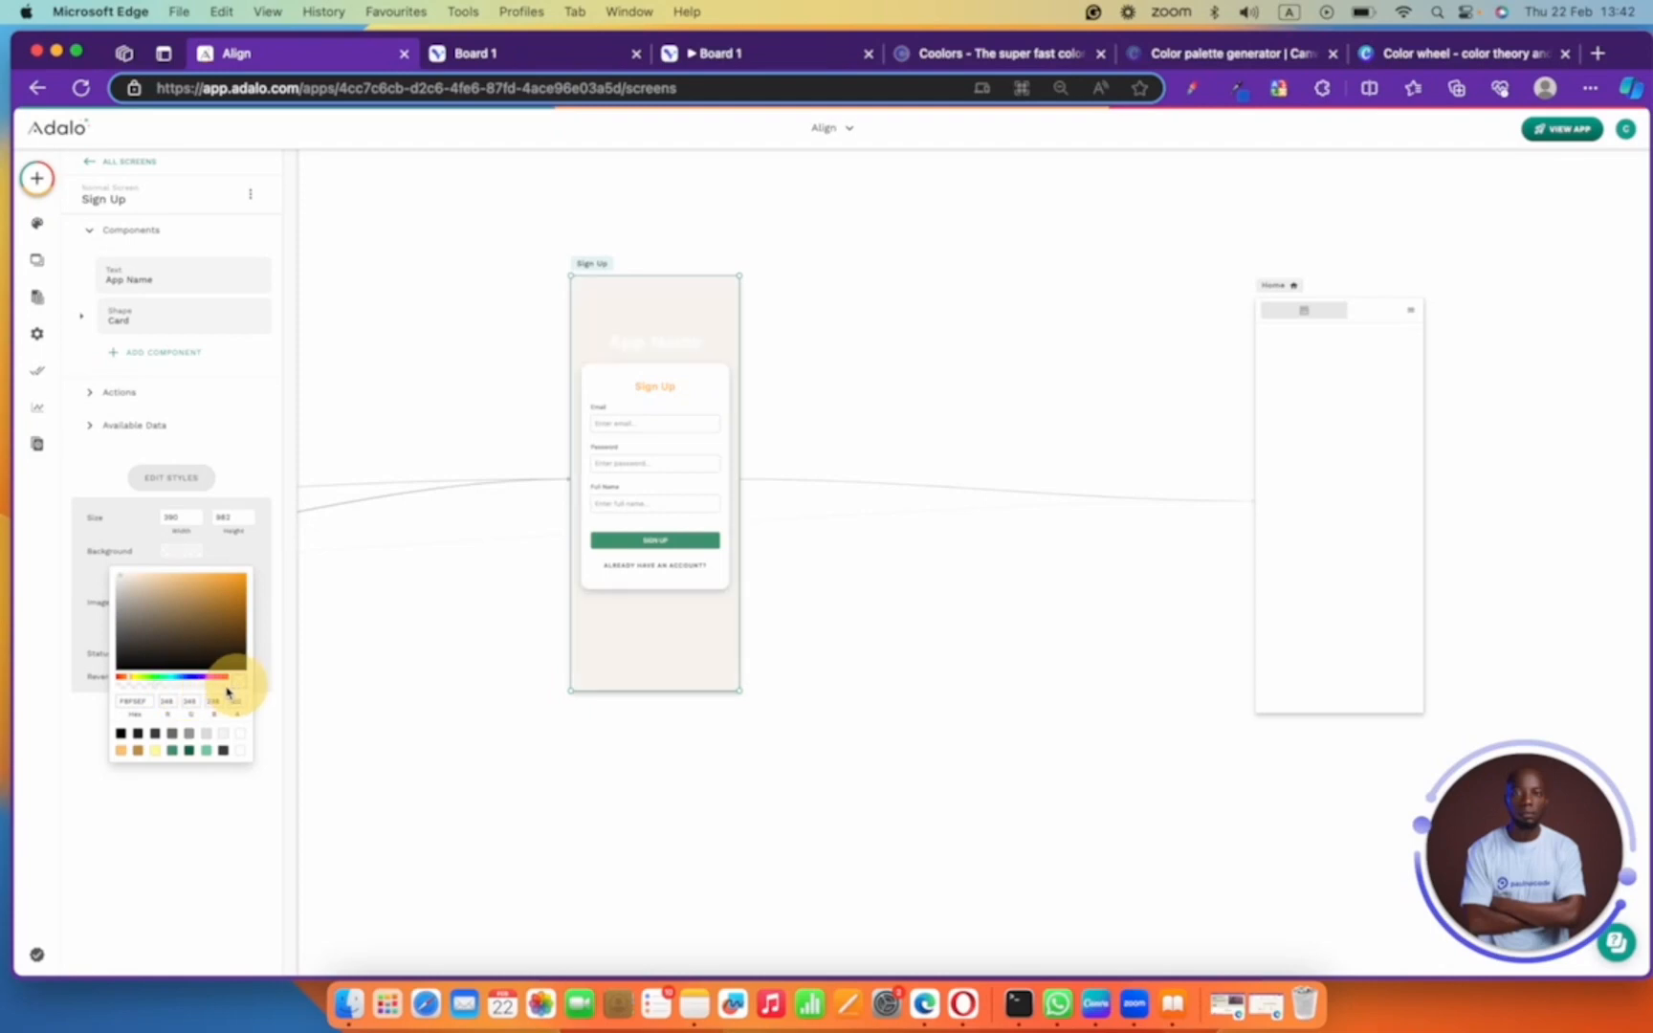
- Try #ff5f5f as the Sign Up screen's background color and reduce its opacity to 0
double_click(132, 702)
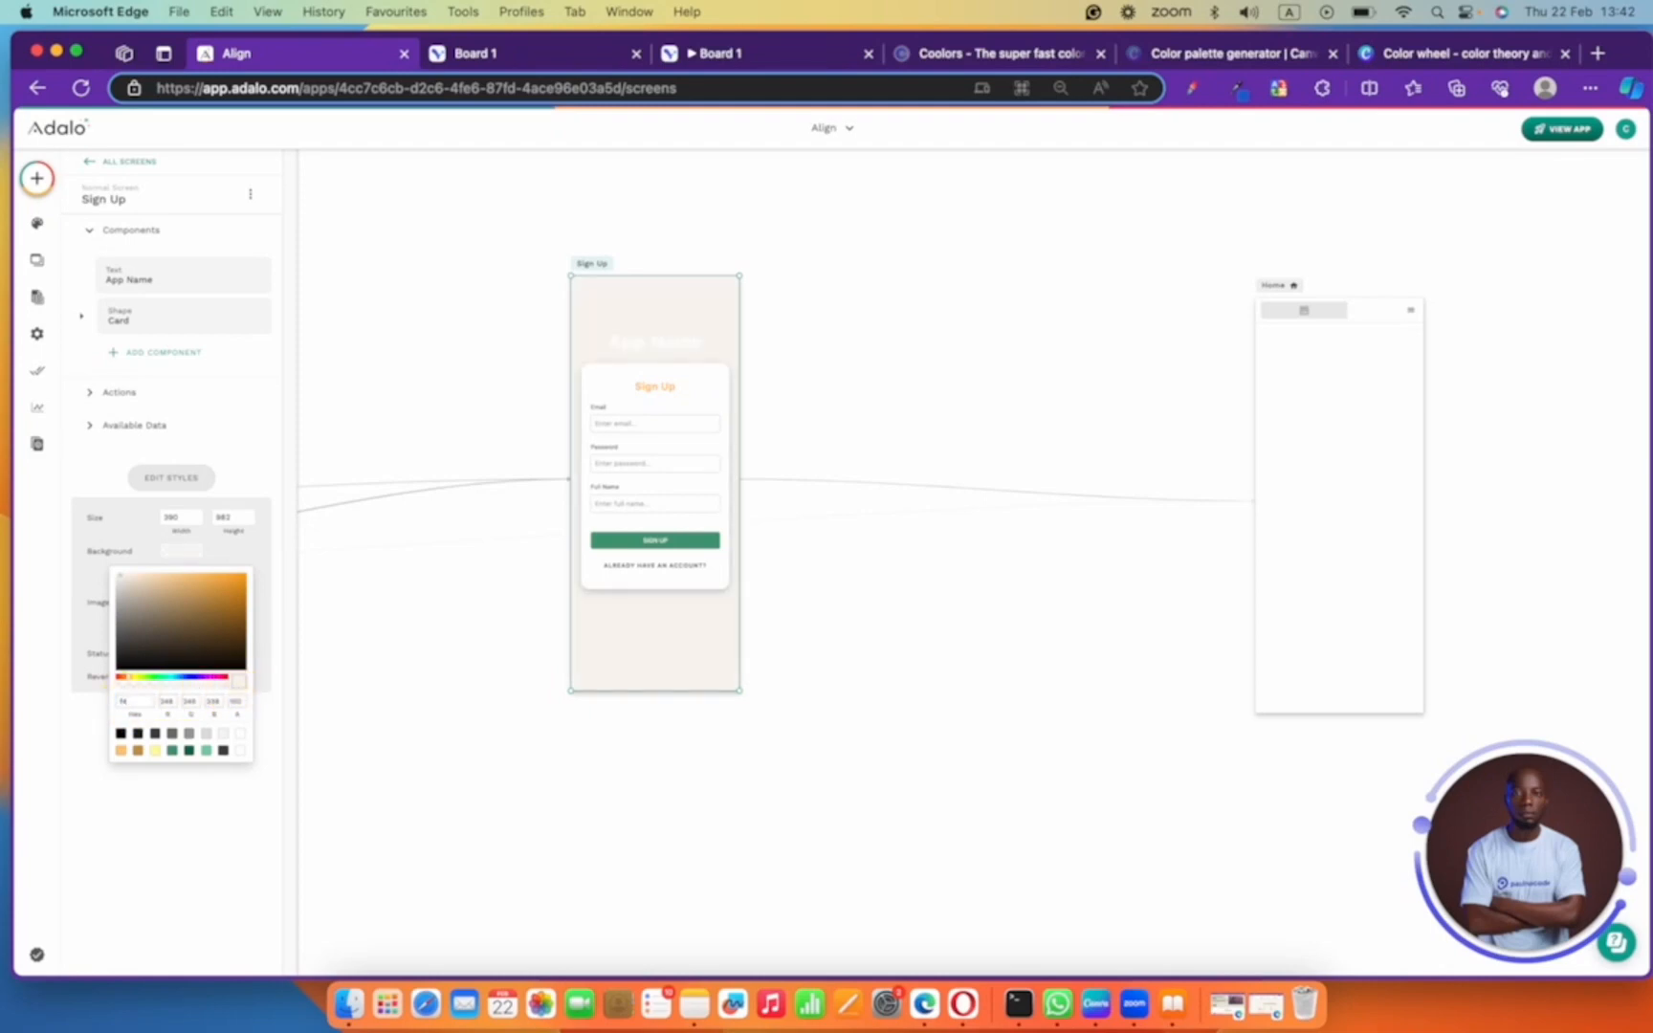
type("ff5555")
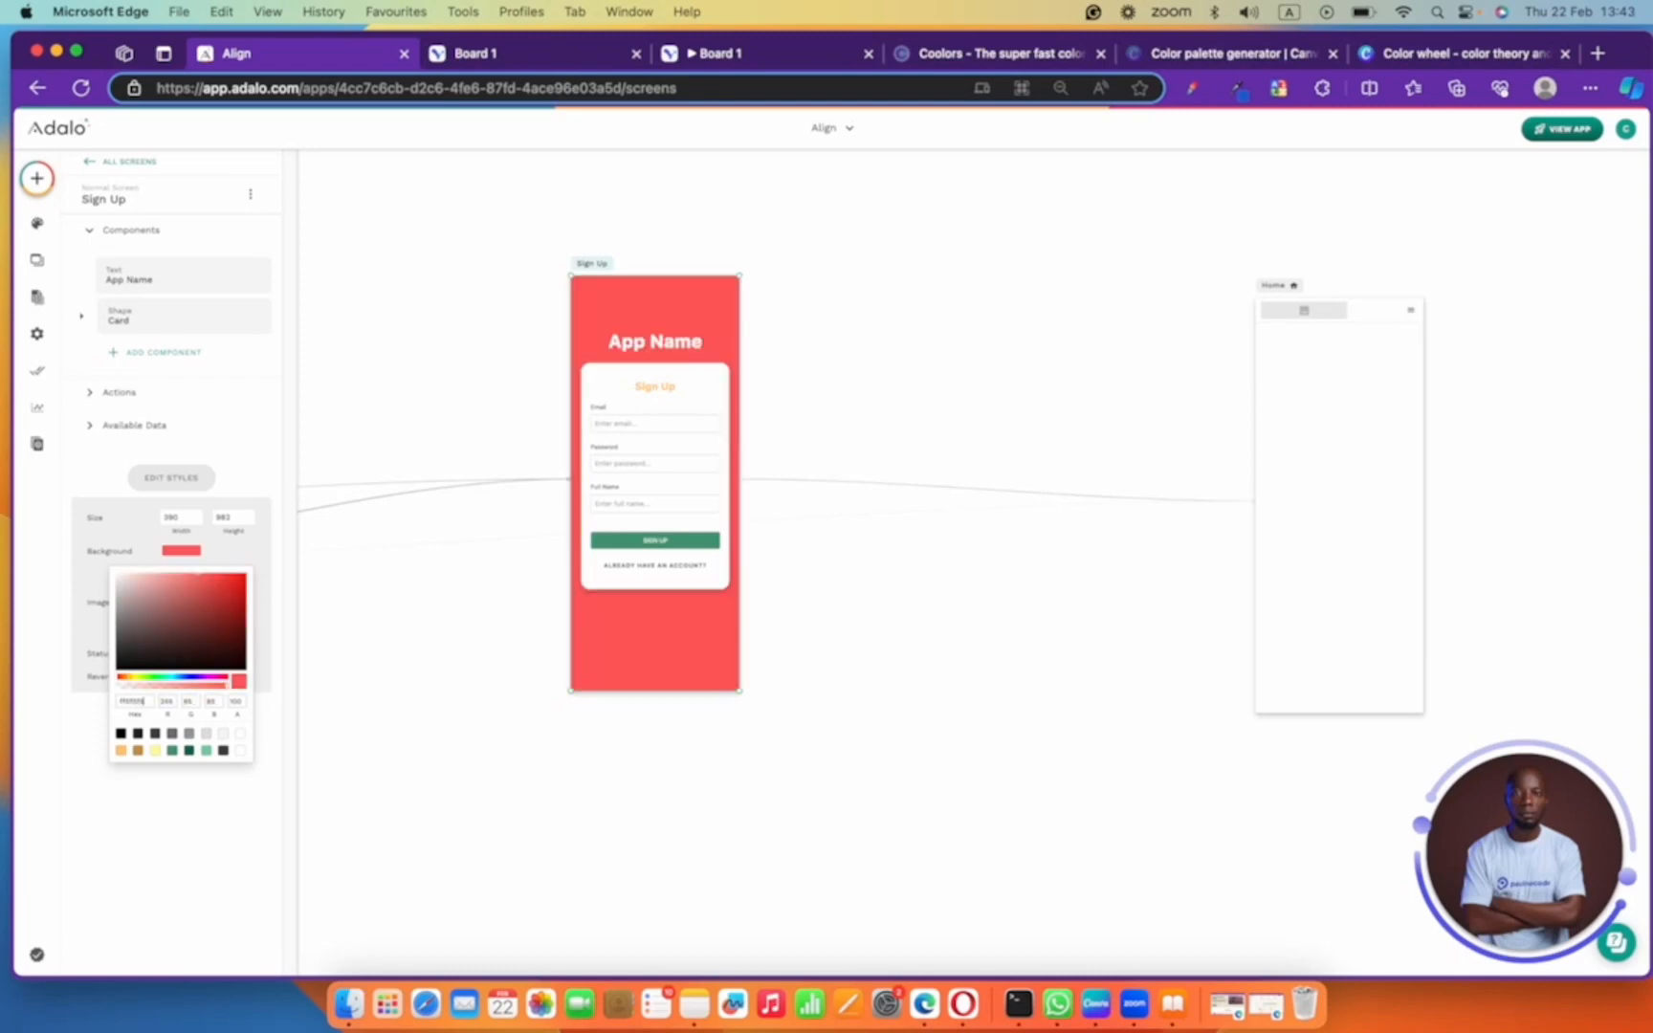
key("Return")
left_click(183, 552)
left_click_drag(173, 687, 118, 689)
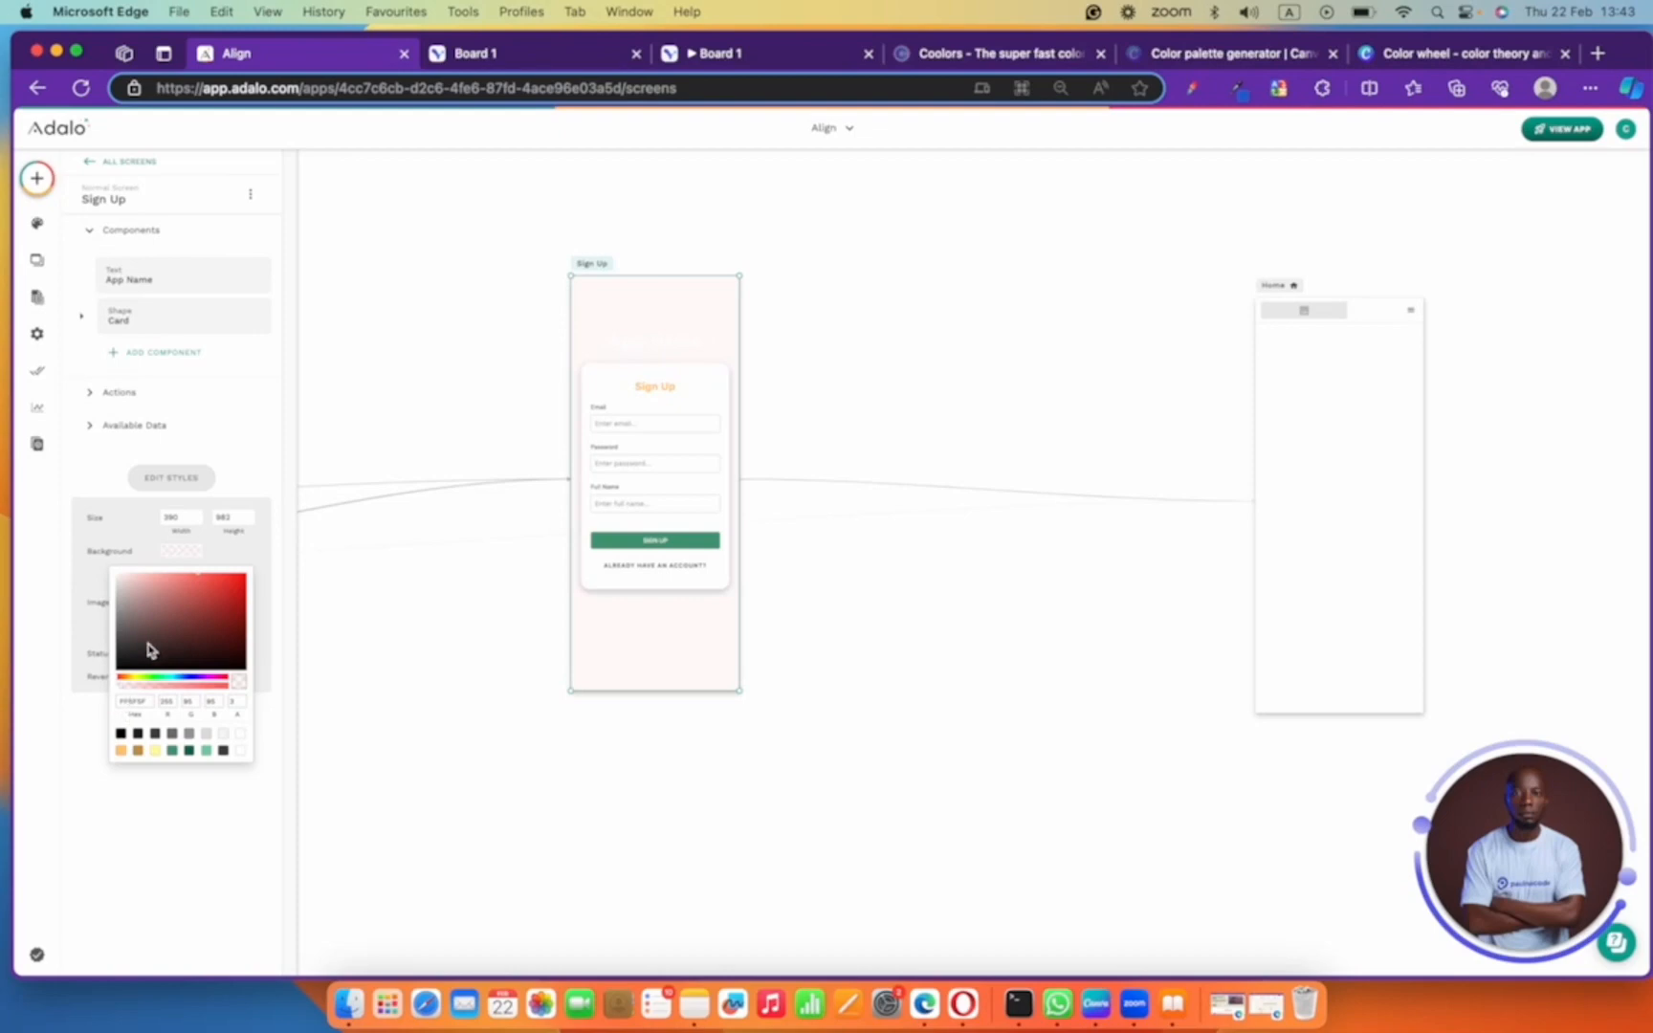
- Set the Sign Up screen's background color to #f5f5f5, lower its opacity and deselect the screen
double_click(128, 704)
type("f5f5")
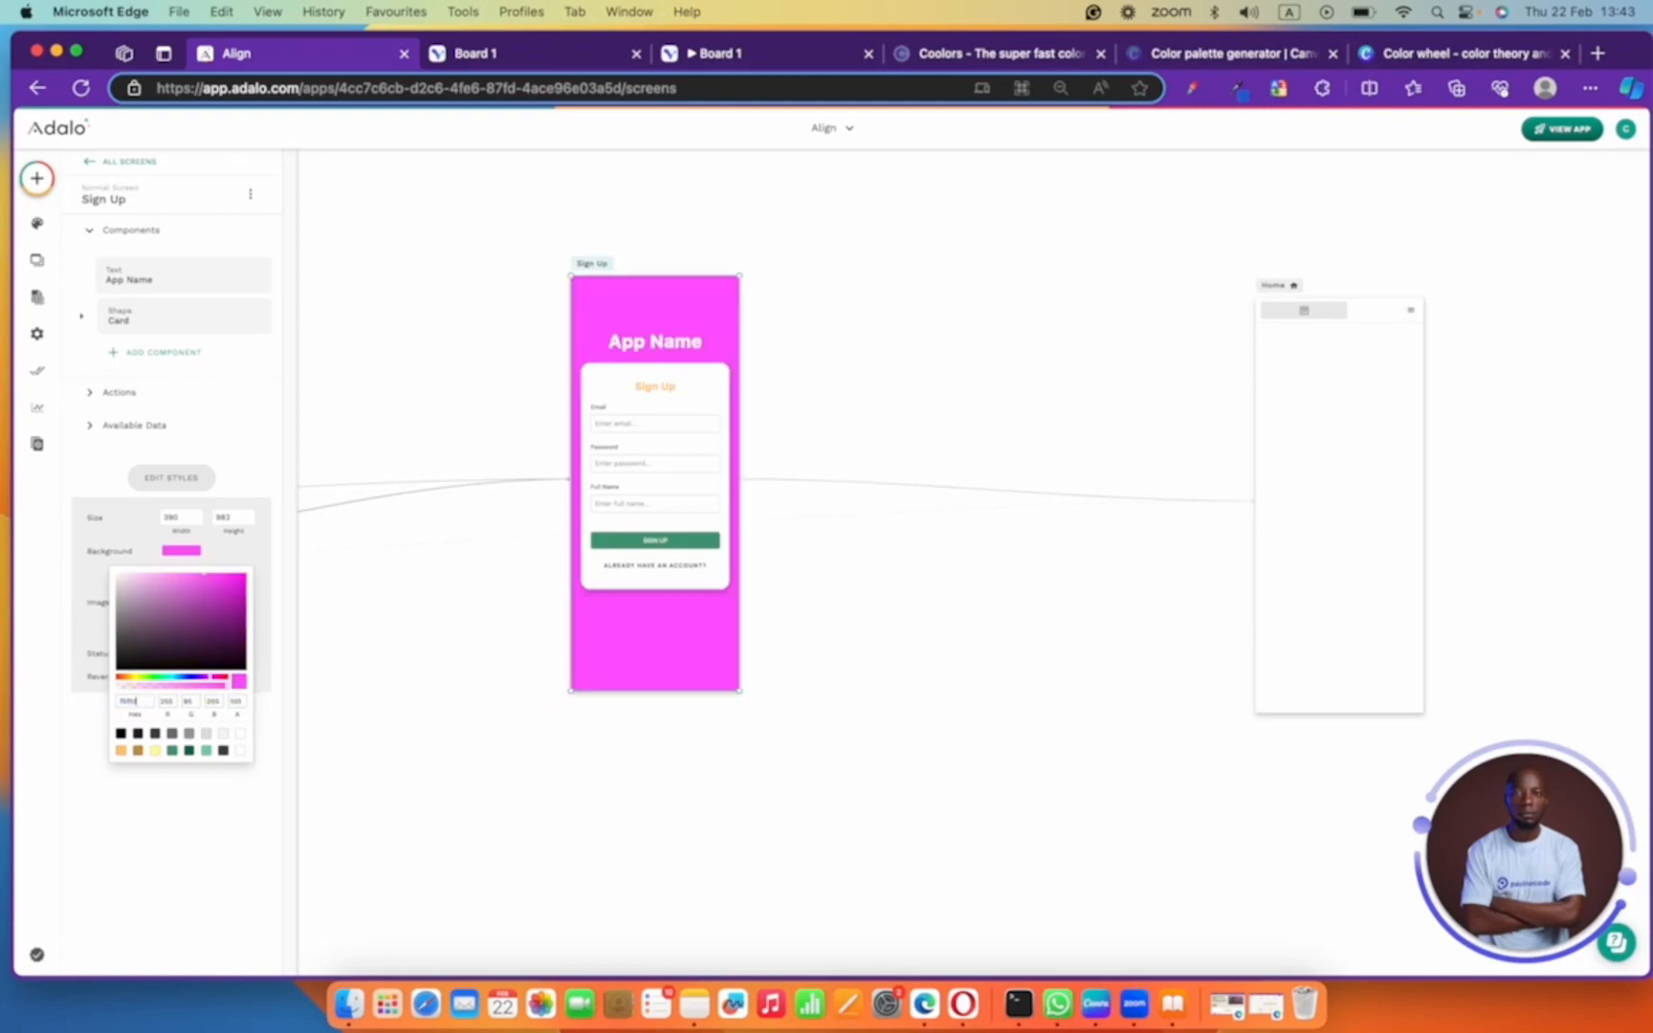
type("f5")
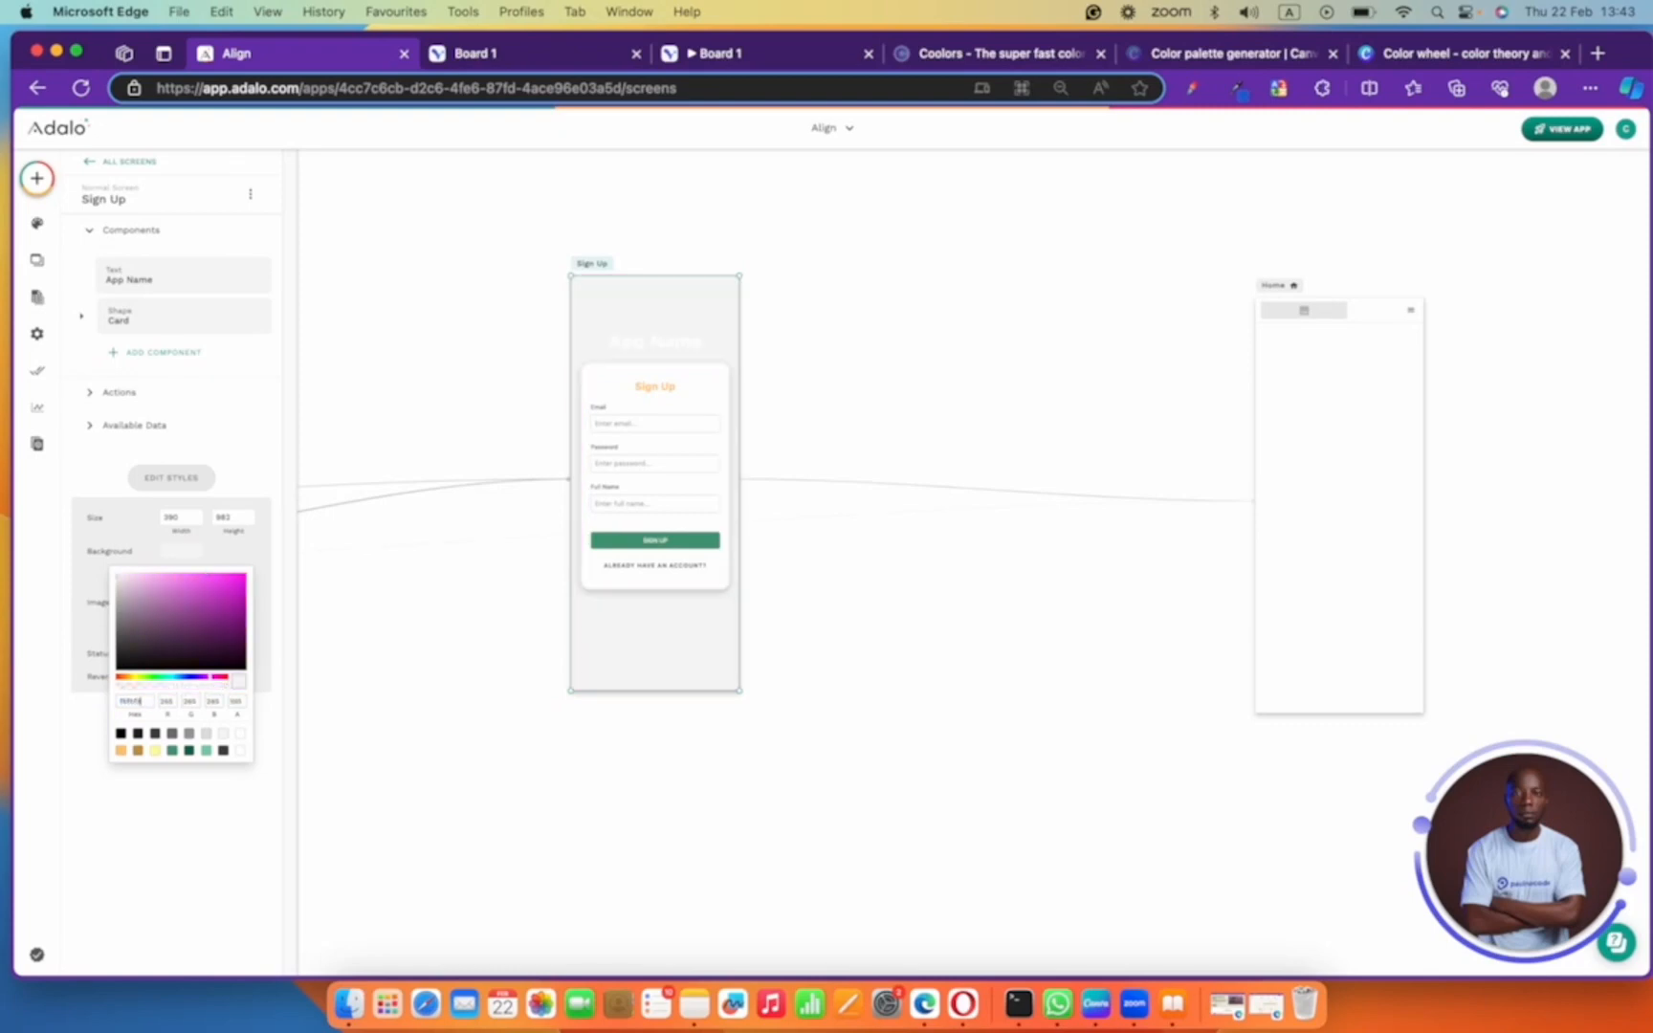
left_click(139, 688)
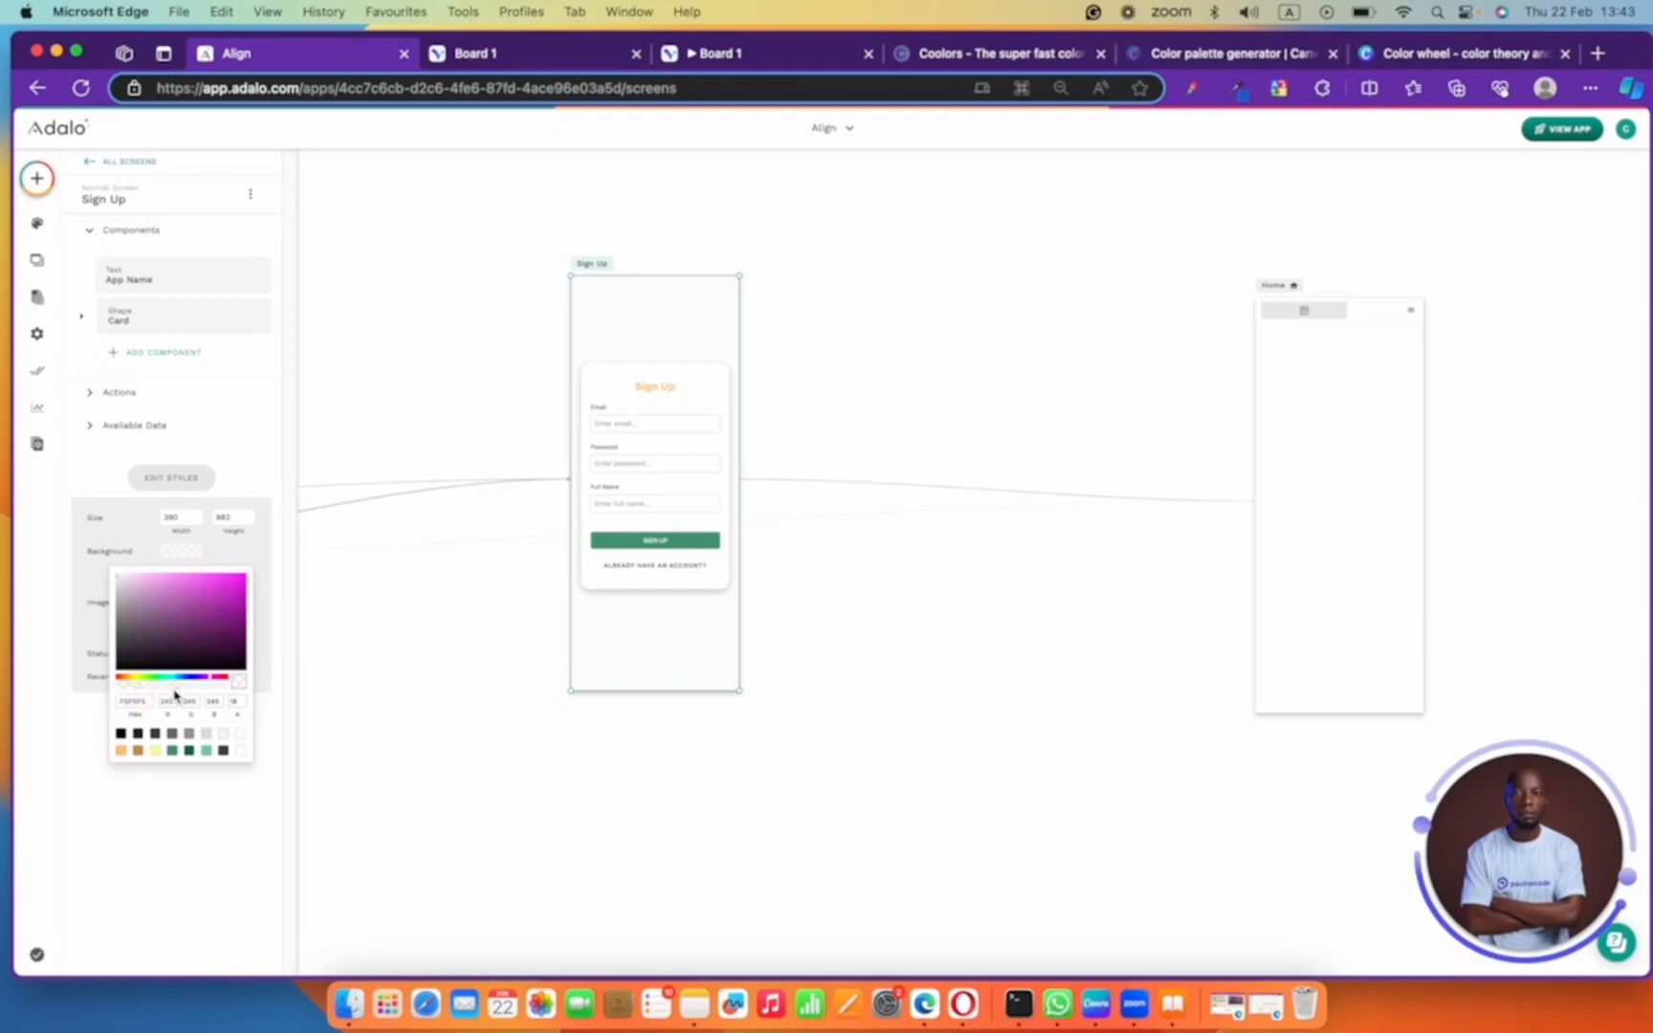
left_click(162, 688)
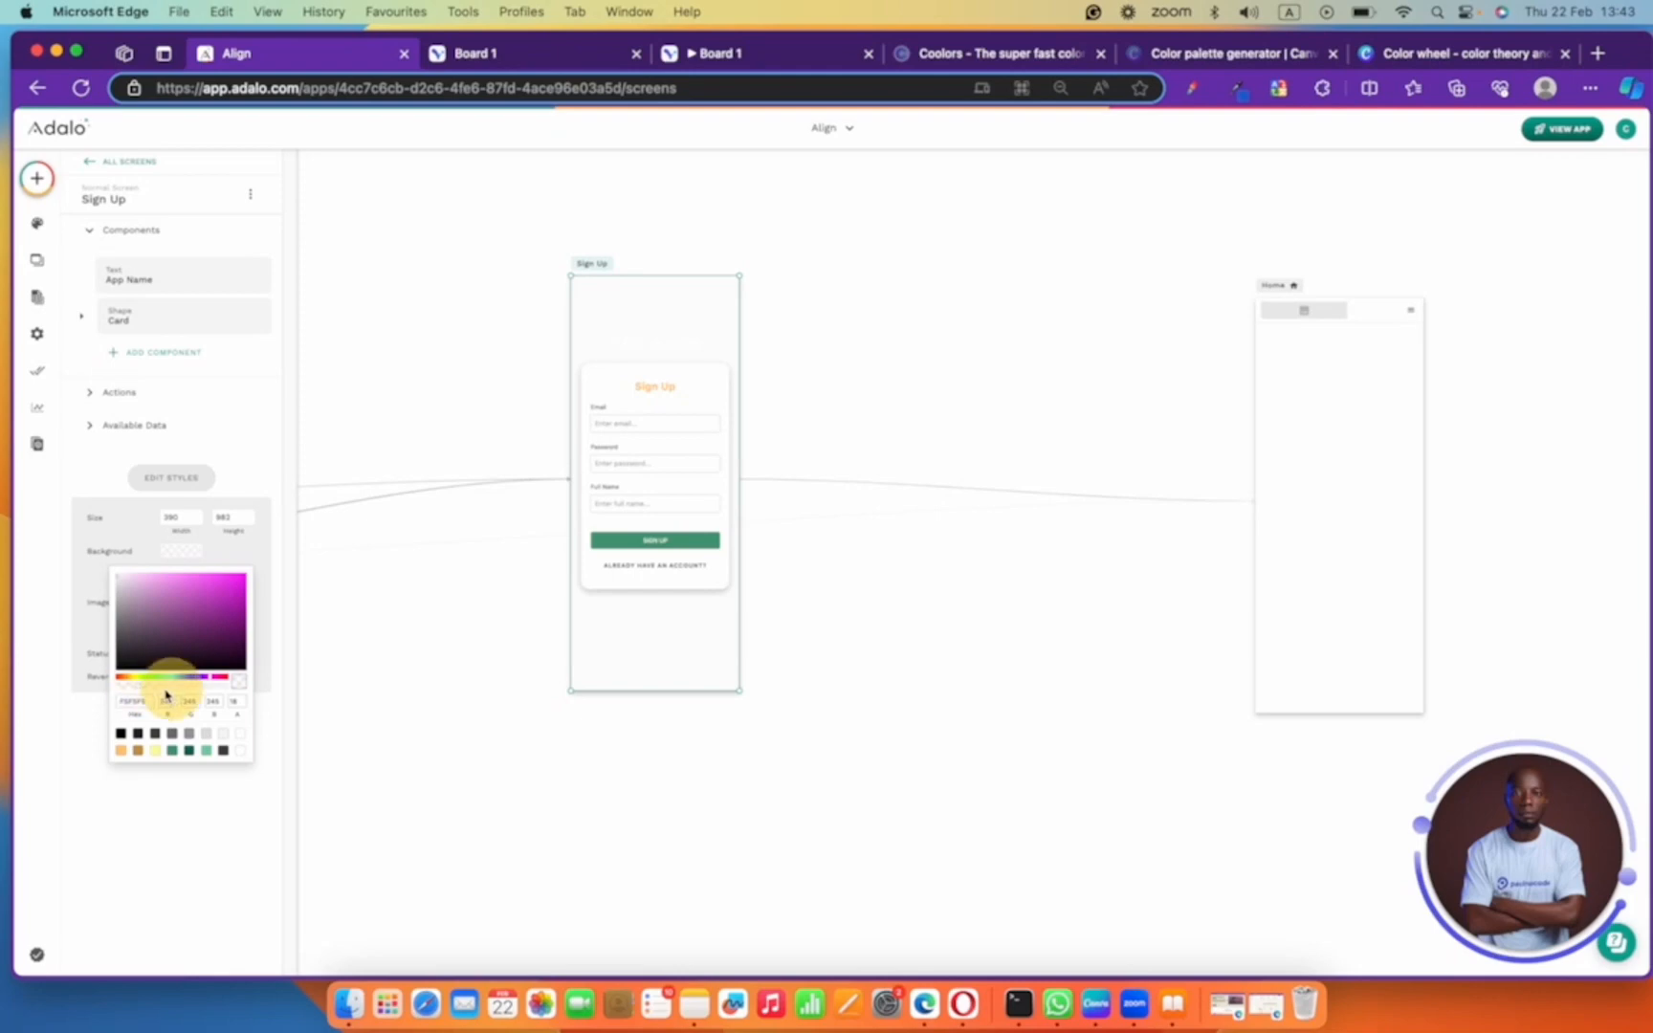
double_click(232, 701)
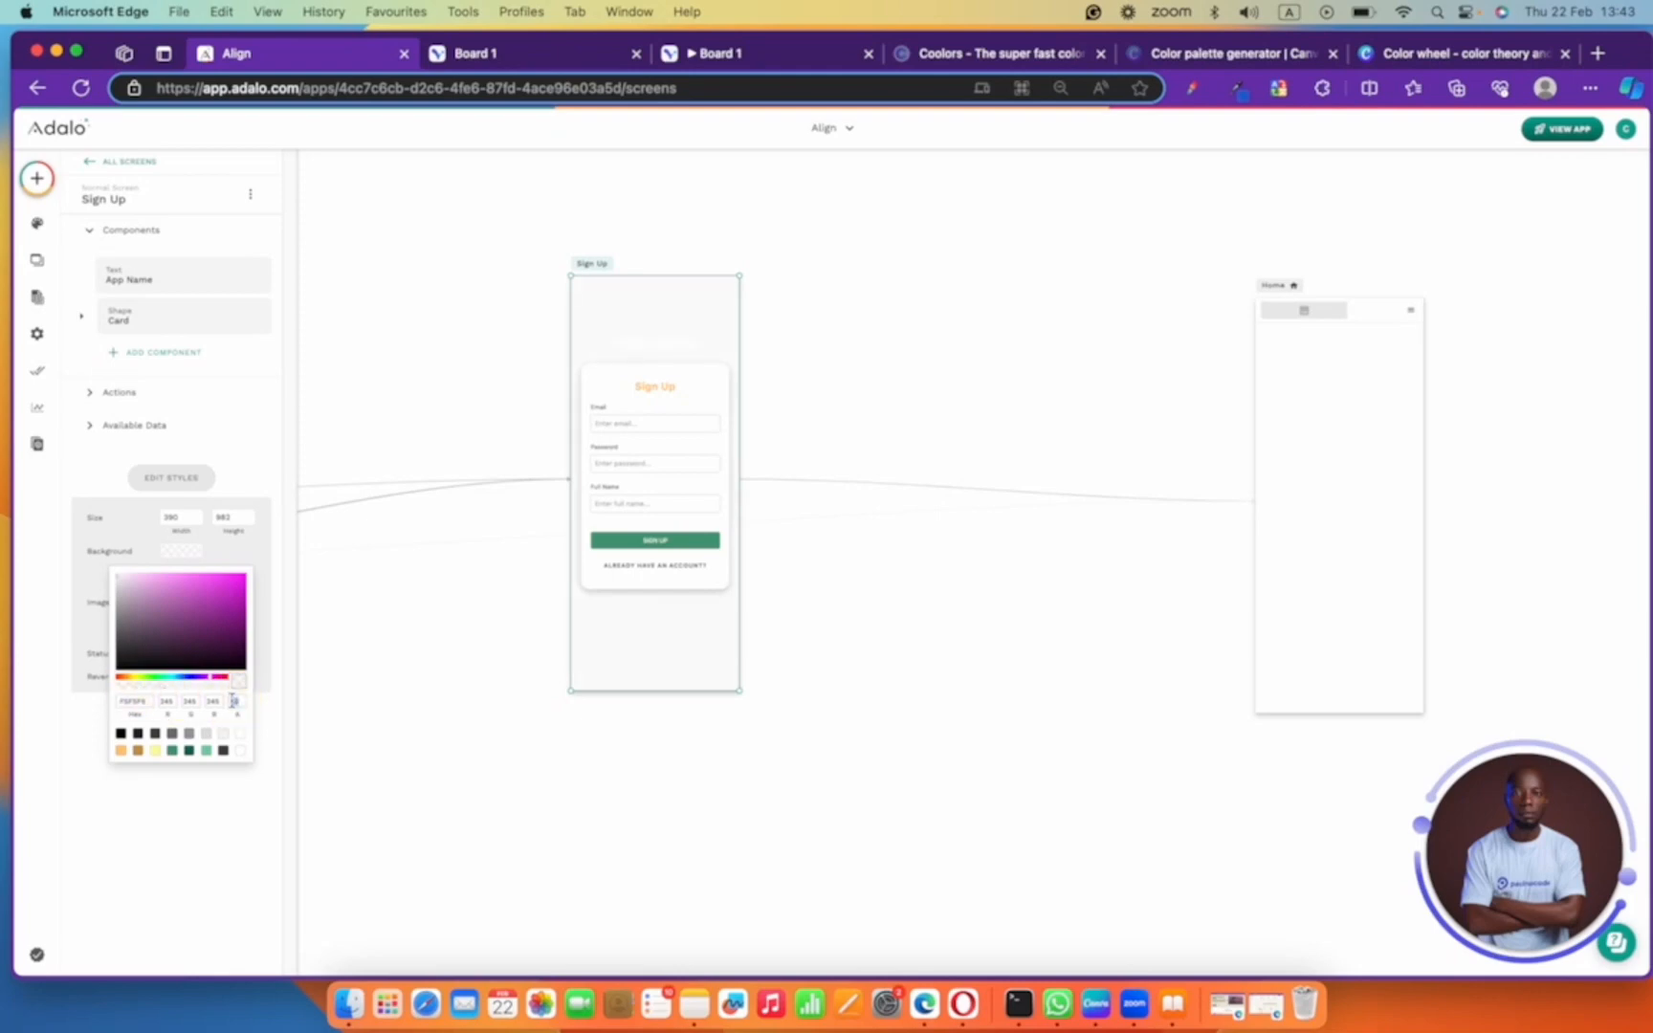
key("Return")
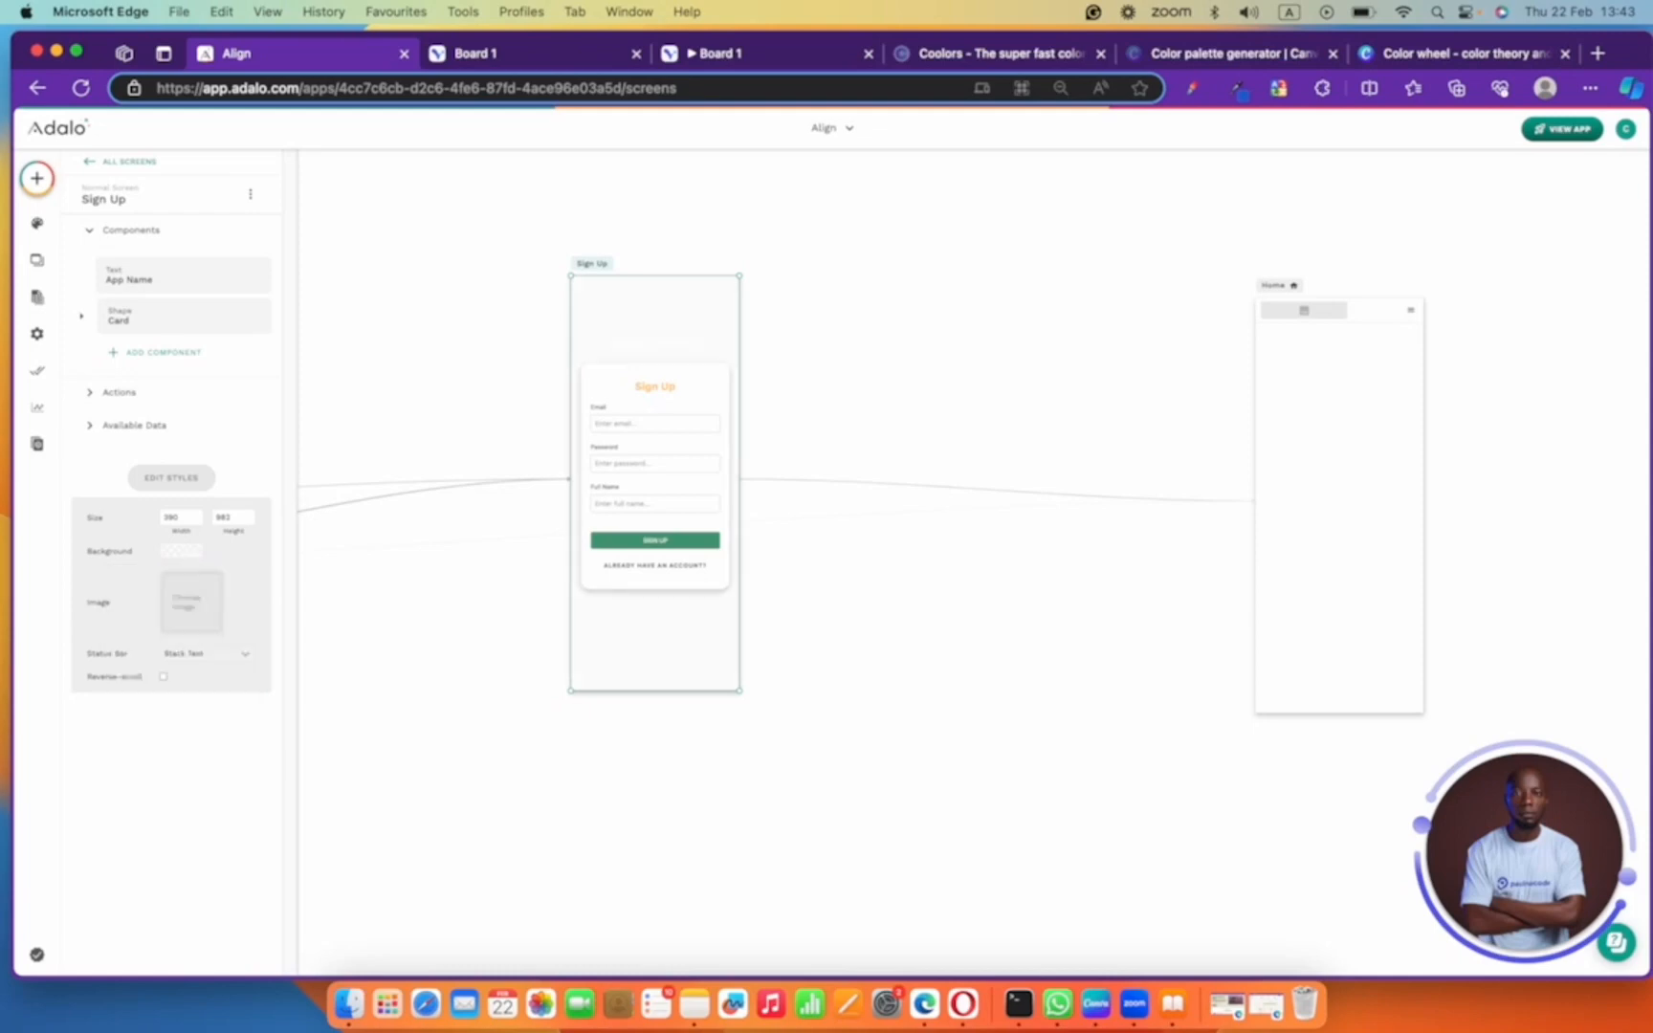
left_click(907, 402)
- Move the Log In screen closer to the Welcome screen on the canvas
scroll(667, 431, "up", 10)
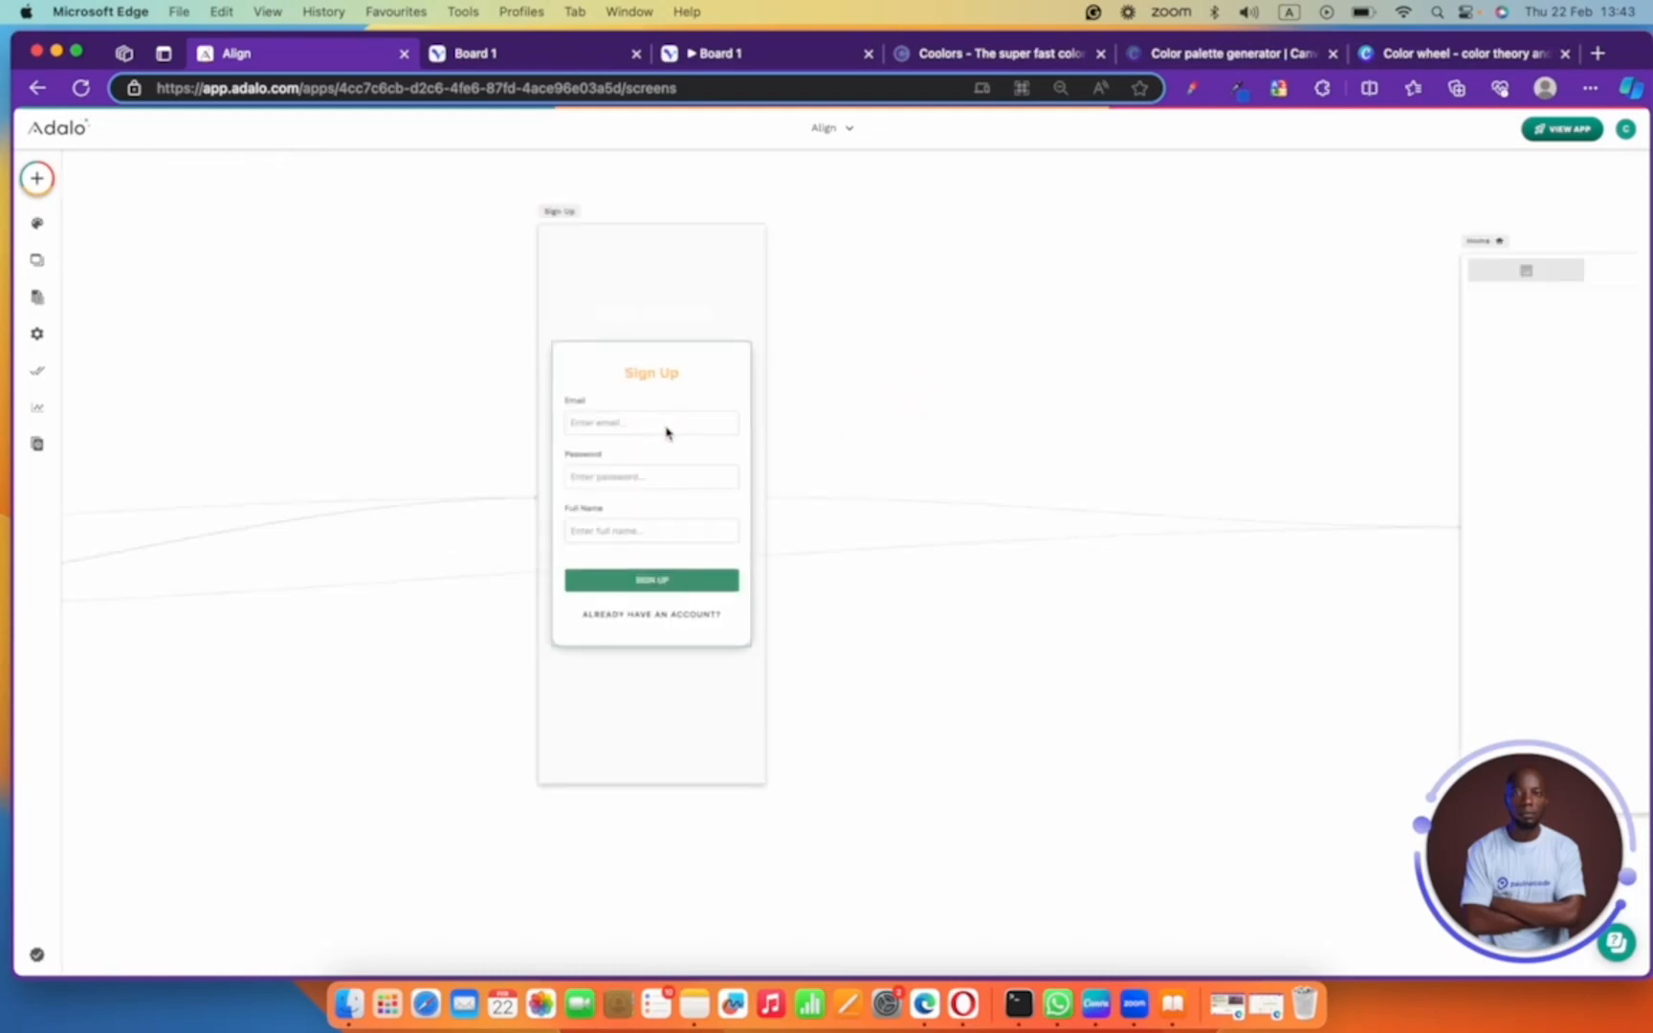
scroll(666, 430, "down", 10)
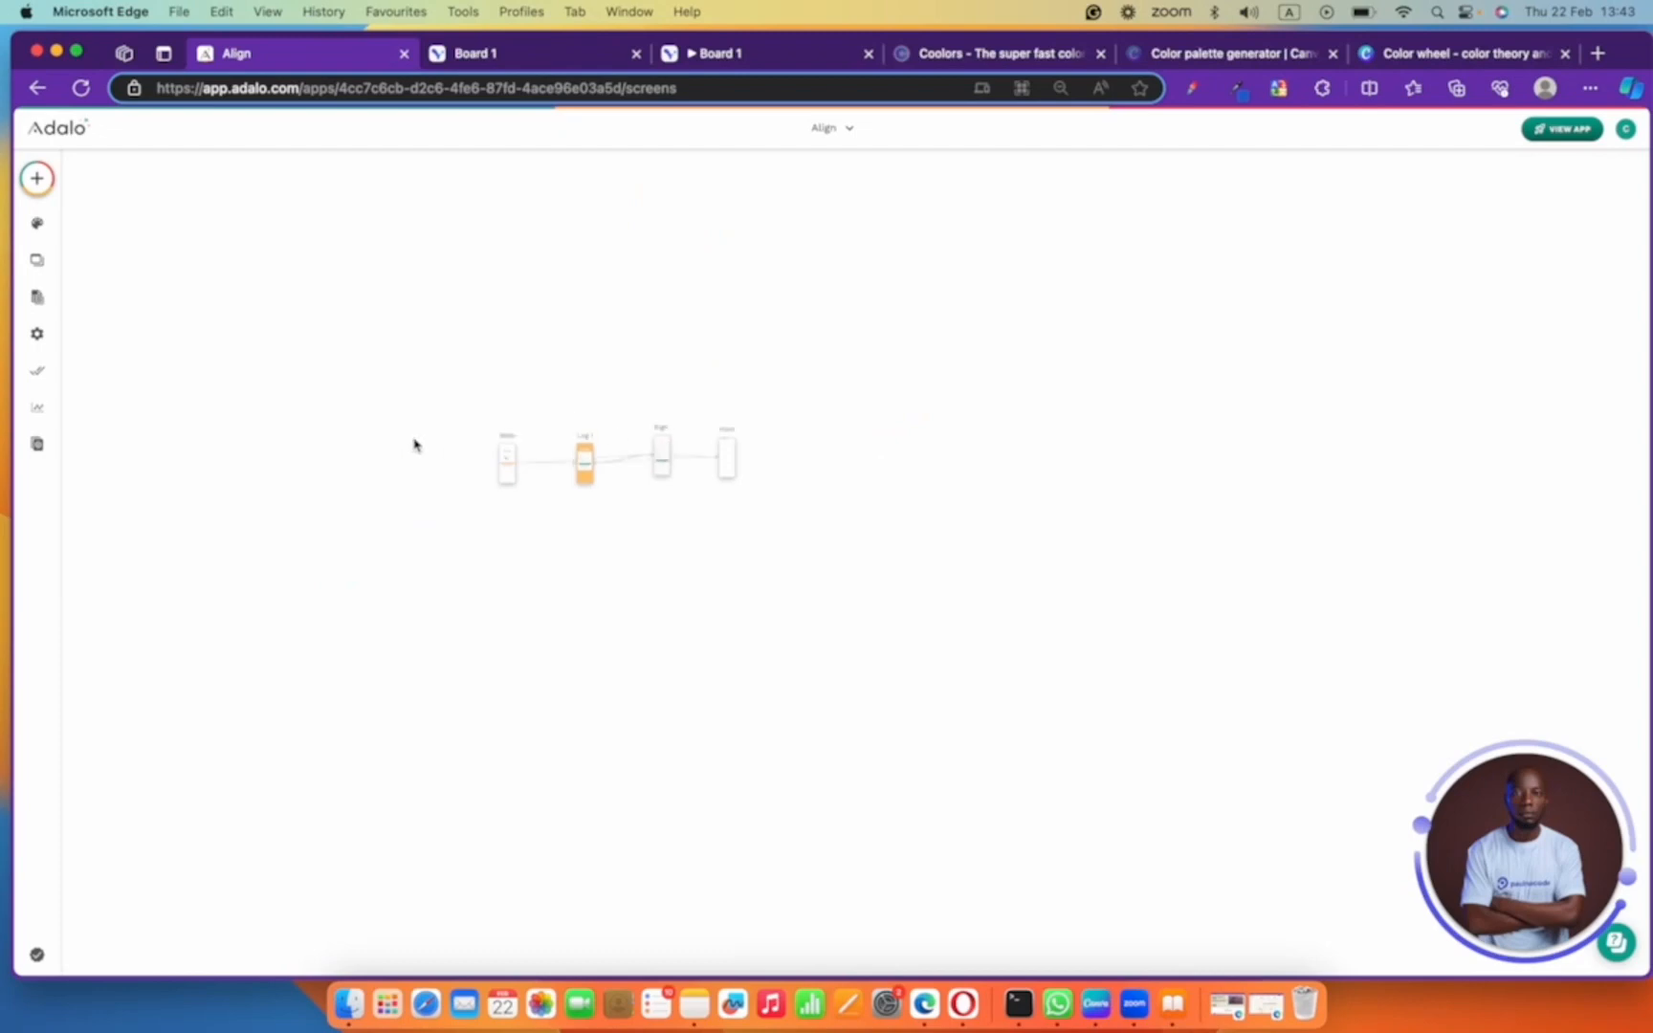
scroll(421, 445, "up", 2)
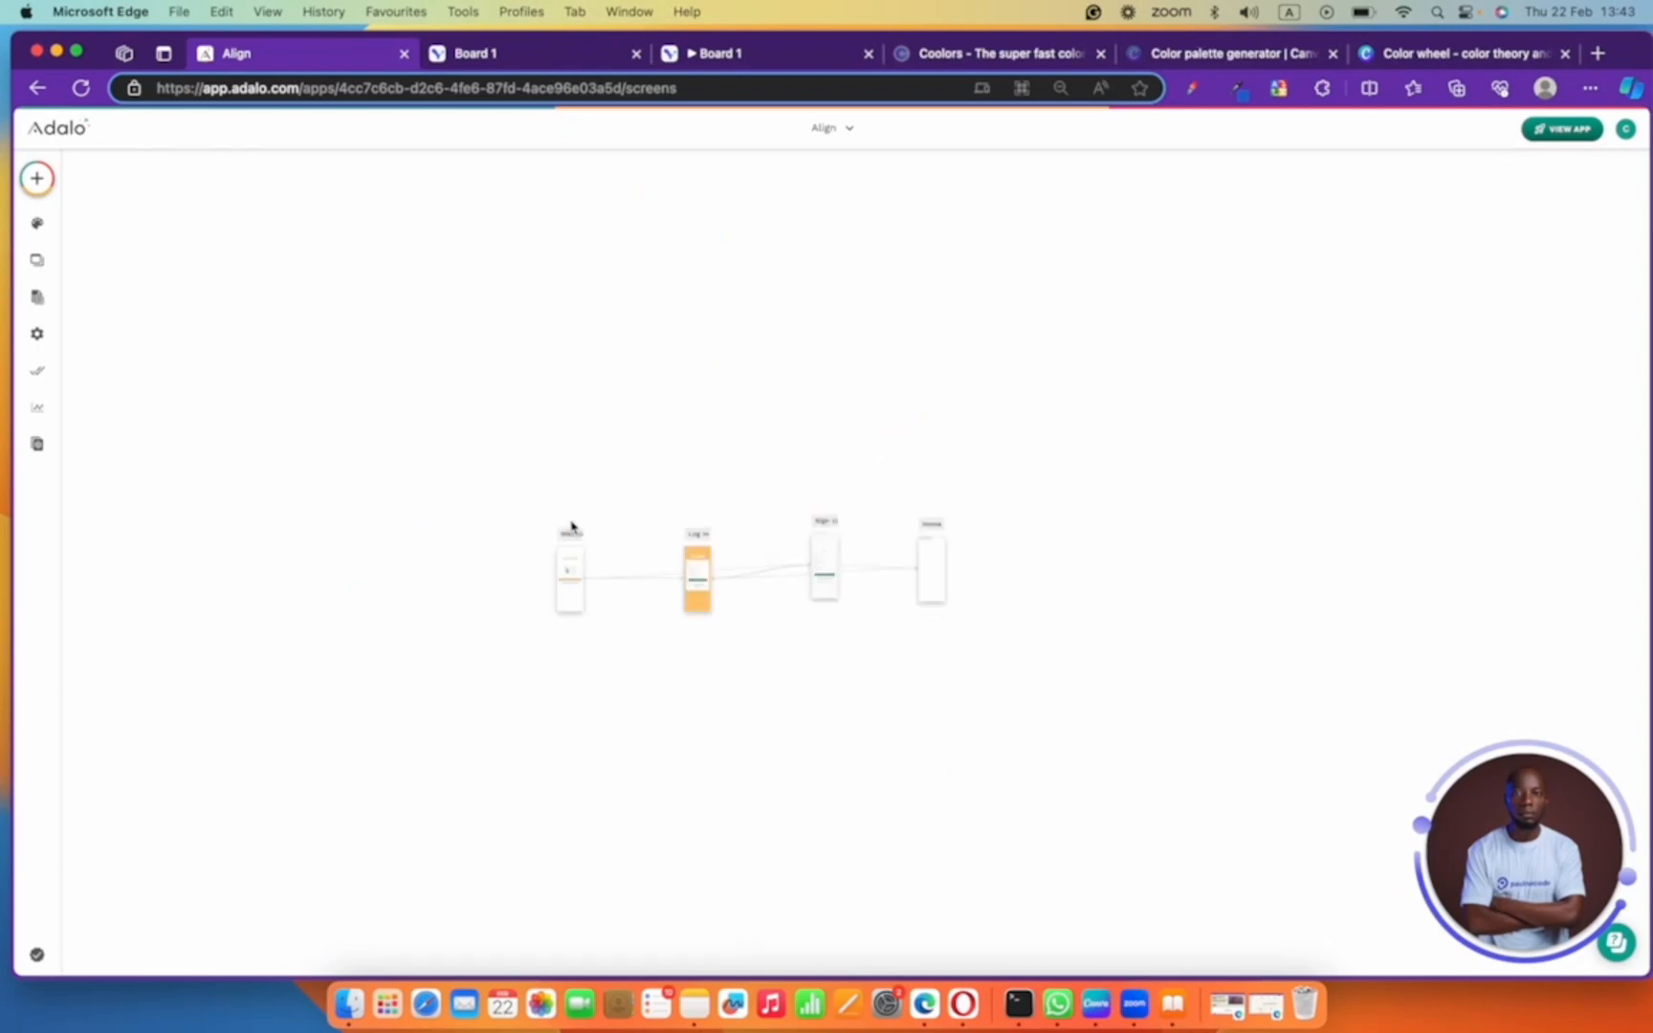
scroll(571, 528, "up", 2)
scroll(572, 597, "up", 2)
left_click(569, 355)
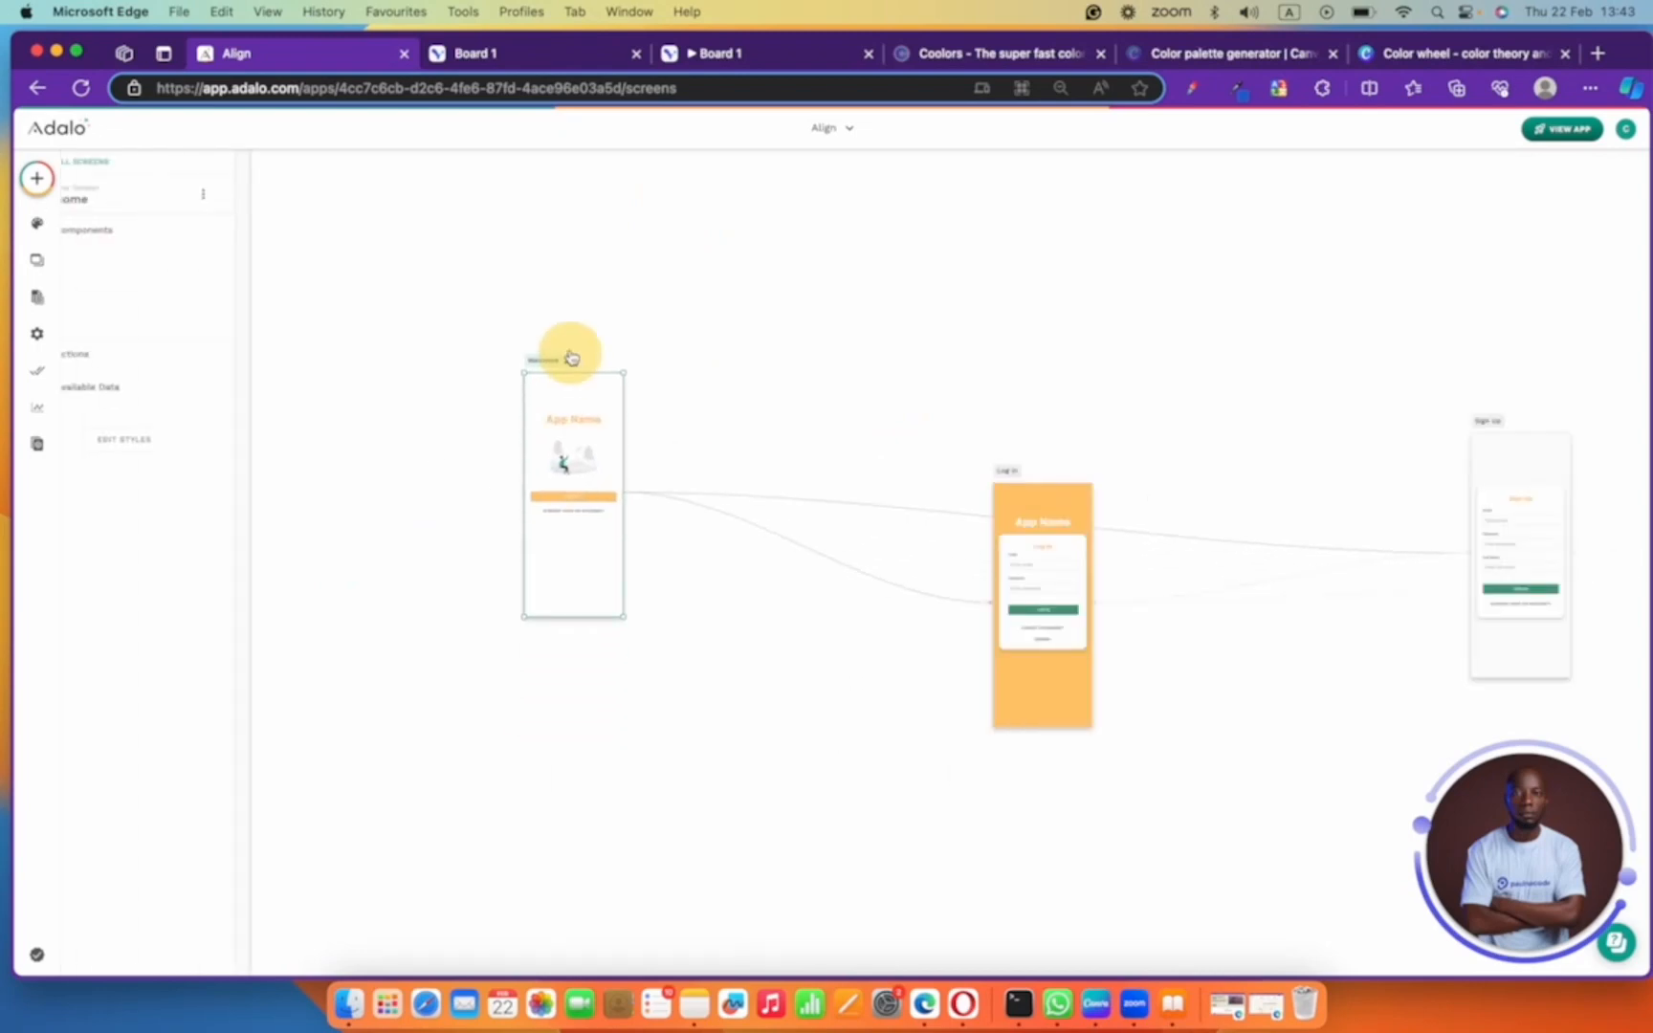
scroll(567, 387, "up", 2)
left_click_drag(1248, 536, 889, 292)
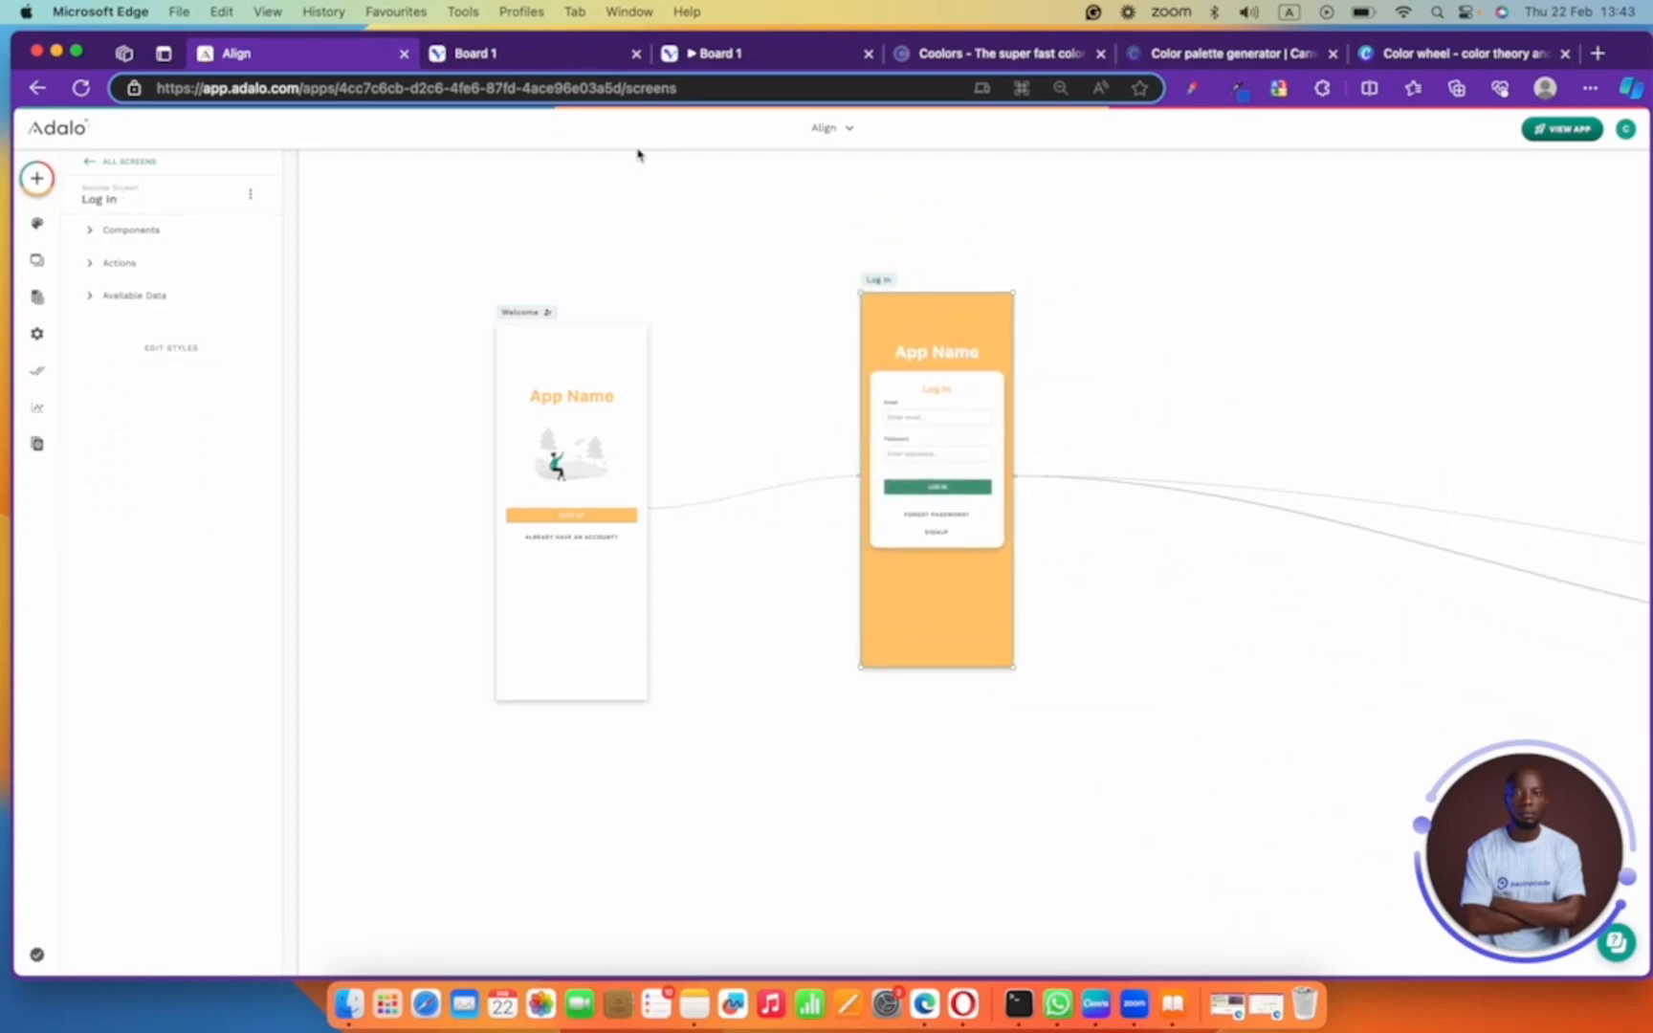
- Switch to the Visily presentation and examine the Sign In and Home - Service Listing screens, including the popular categories
left_click(487, 58)
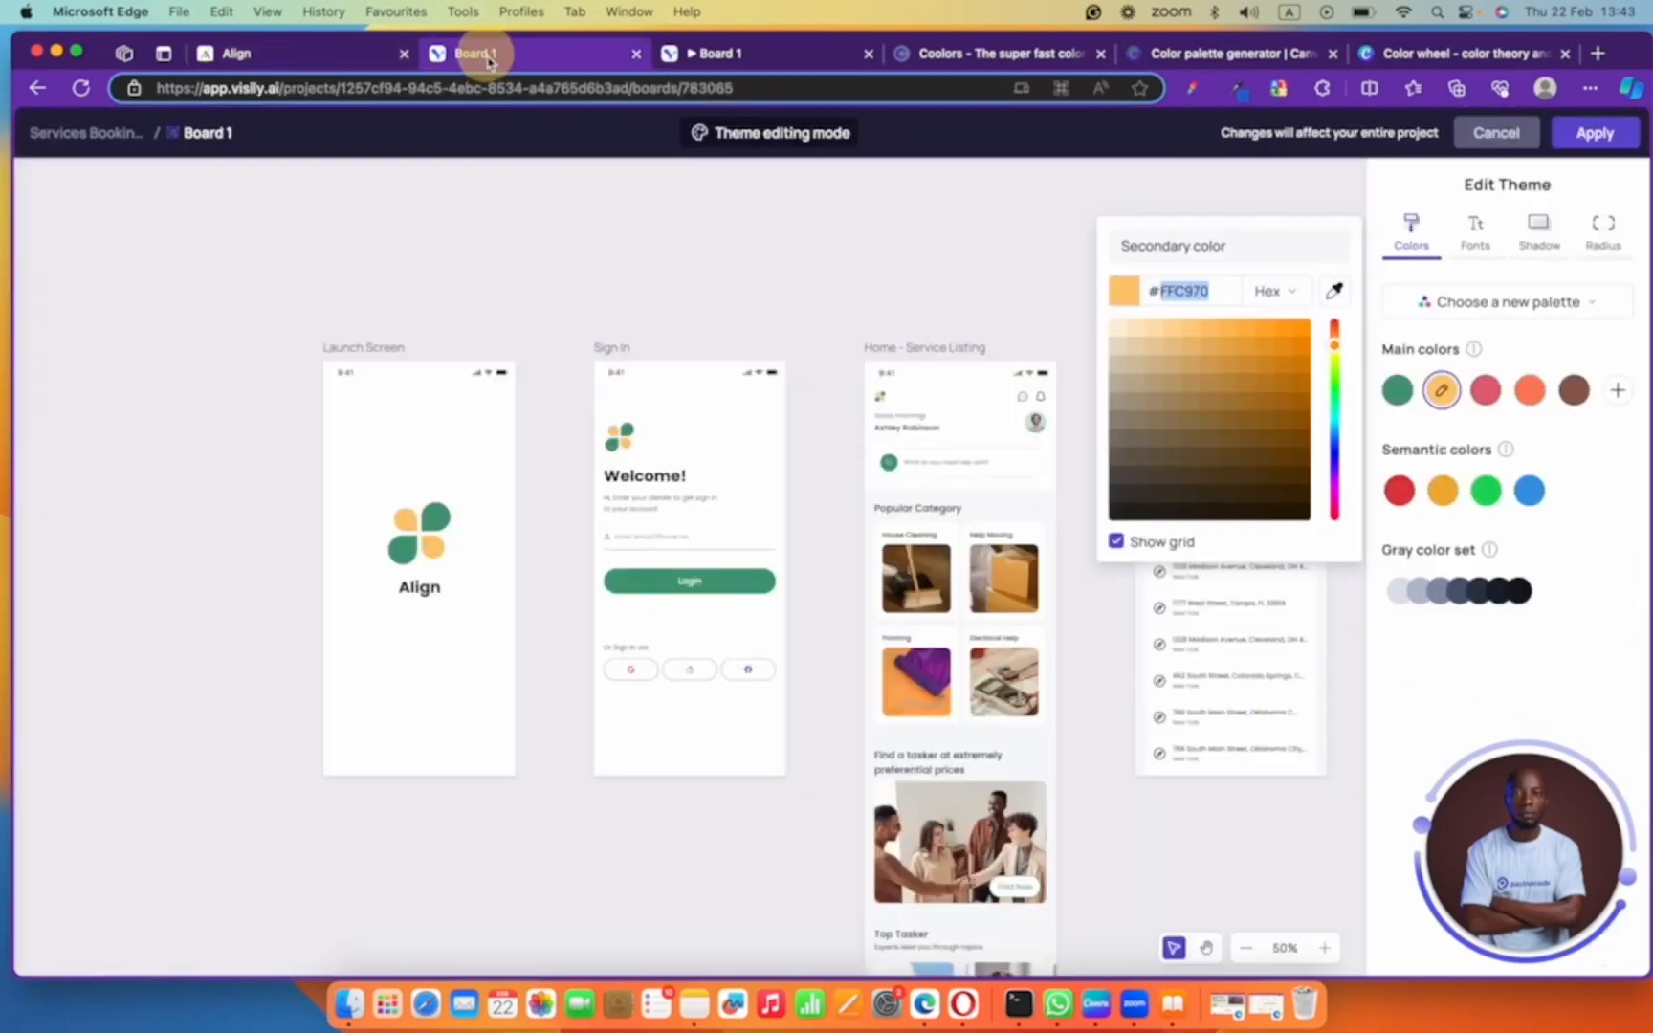
left_click(719, 54)
left_click(84, 405)
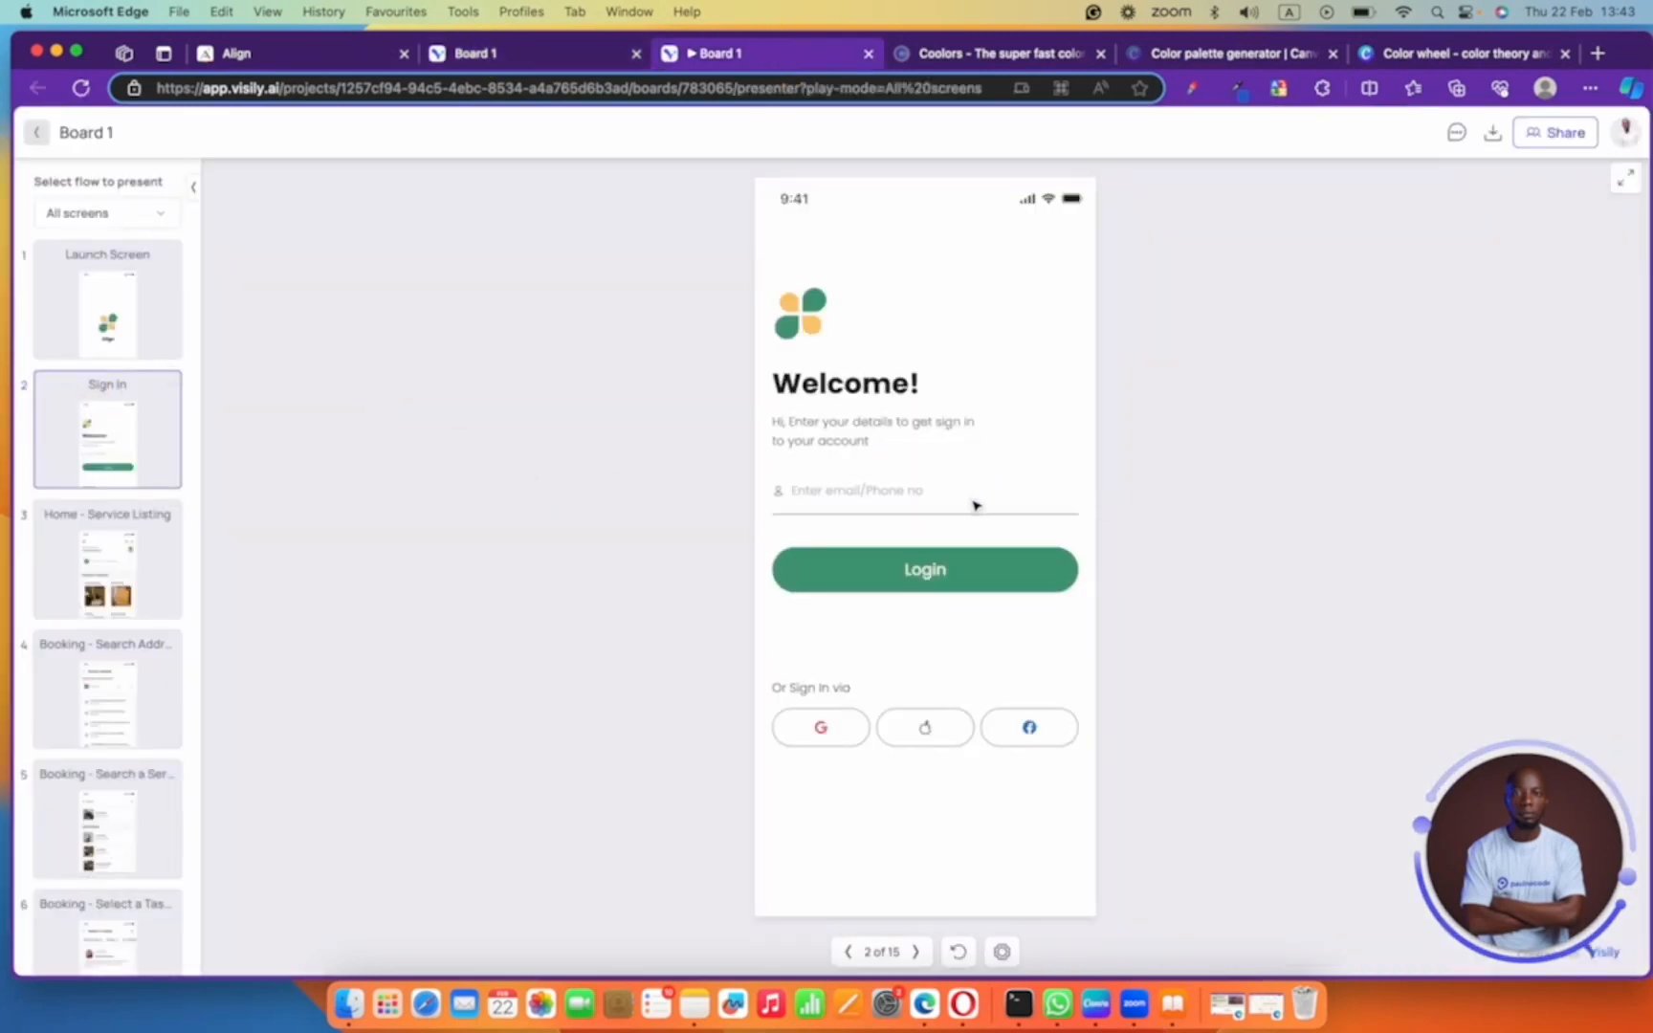
left_click(920, 497)
left_click(110, 542)
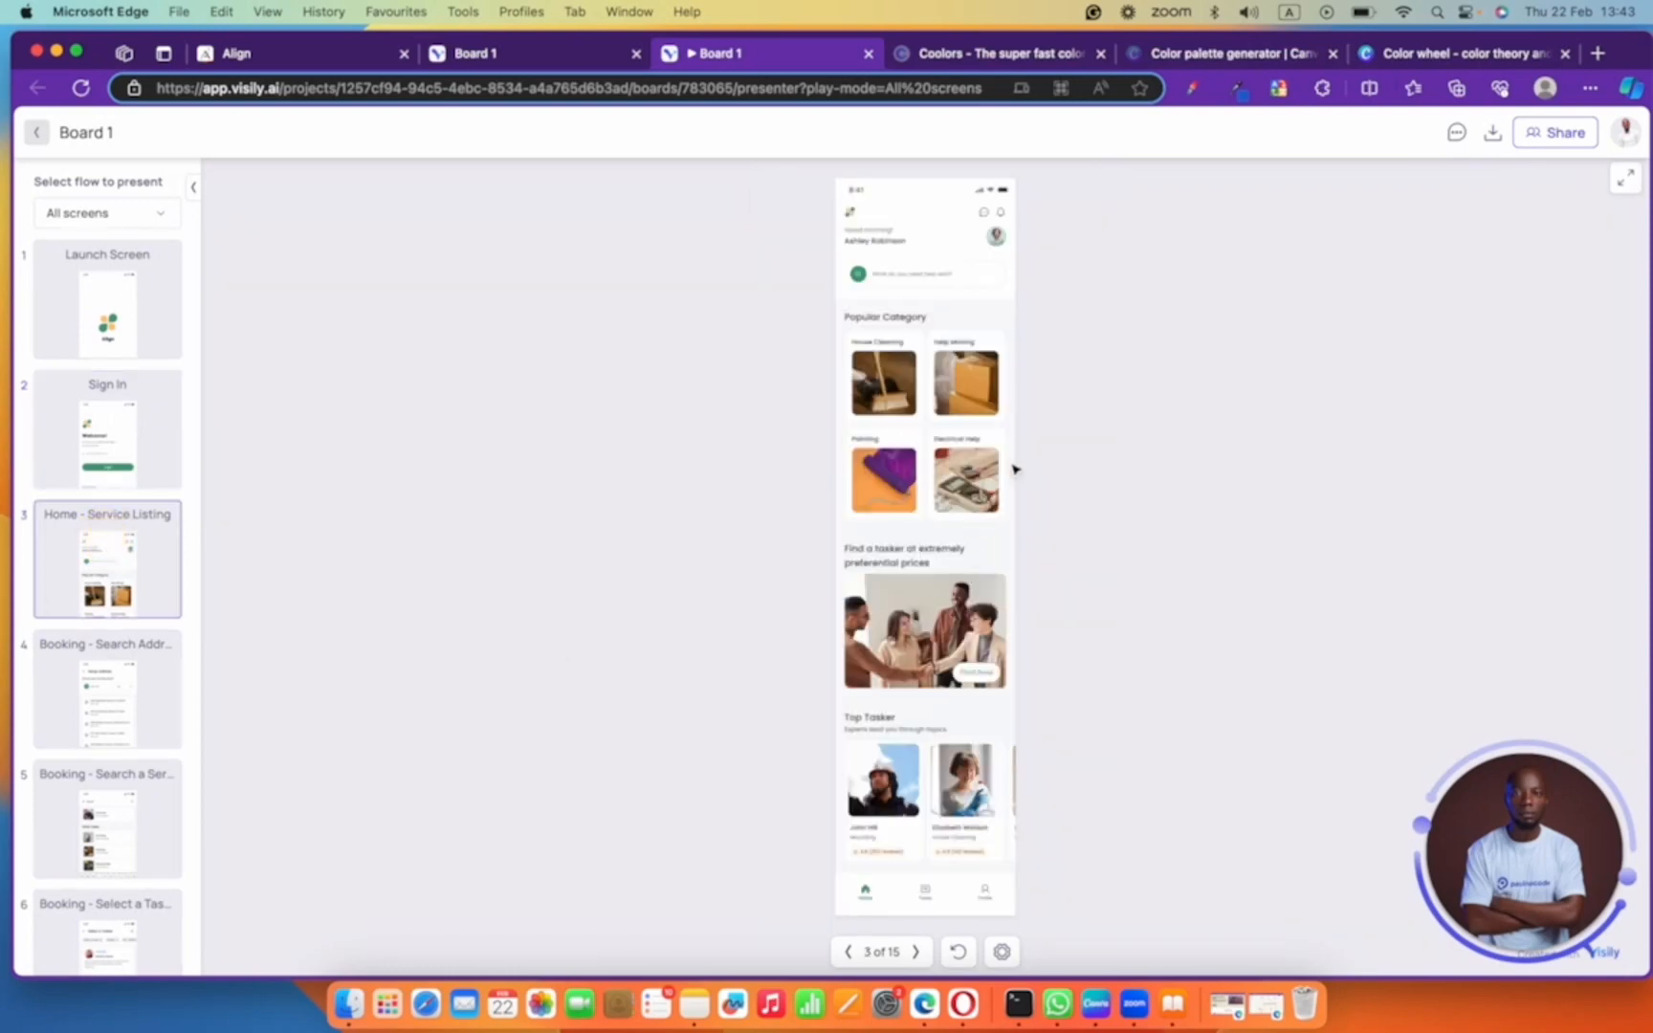
right_click(903, 696)
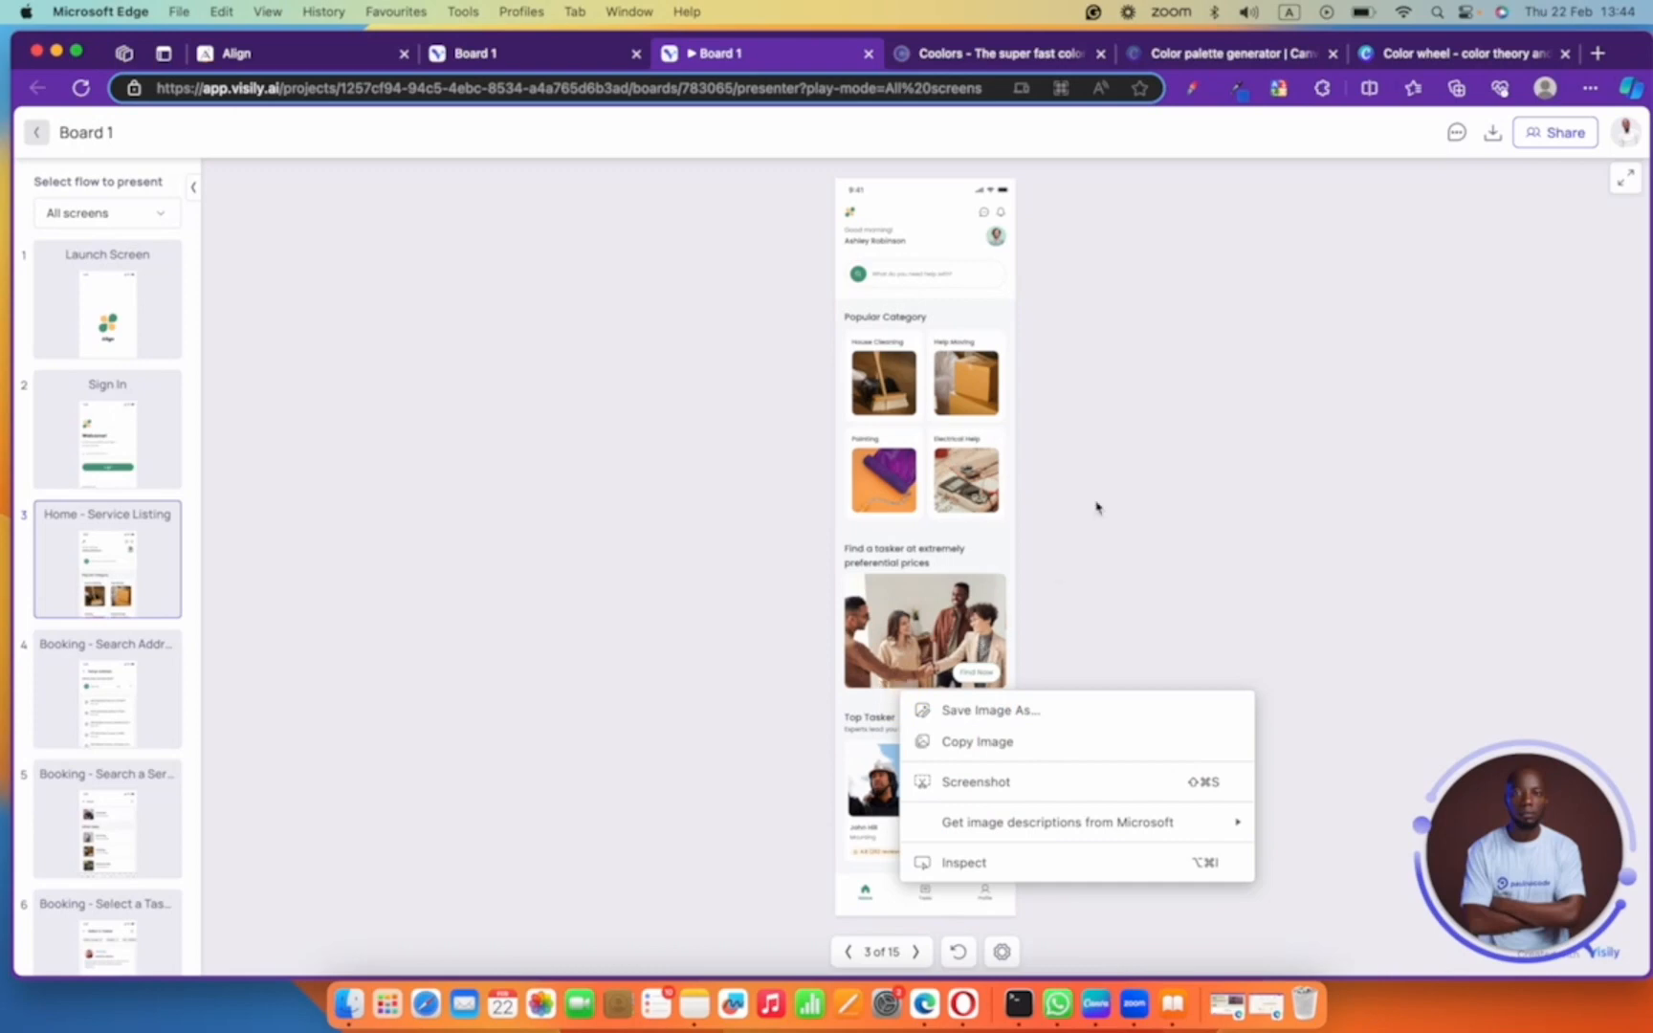
left_click(1124, 439)
left_click(864, 326)
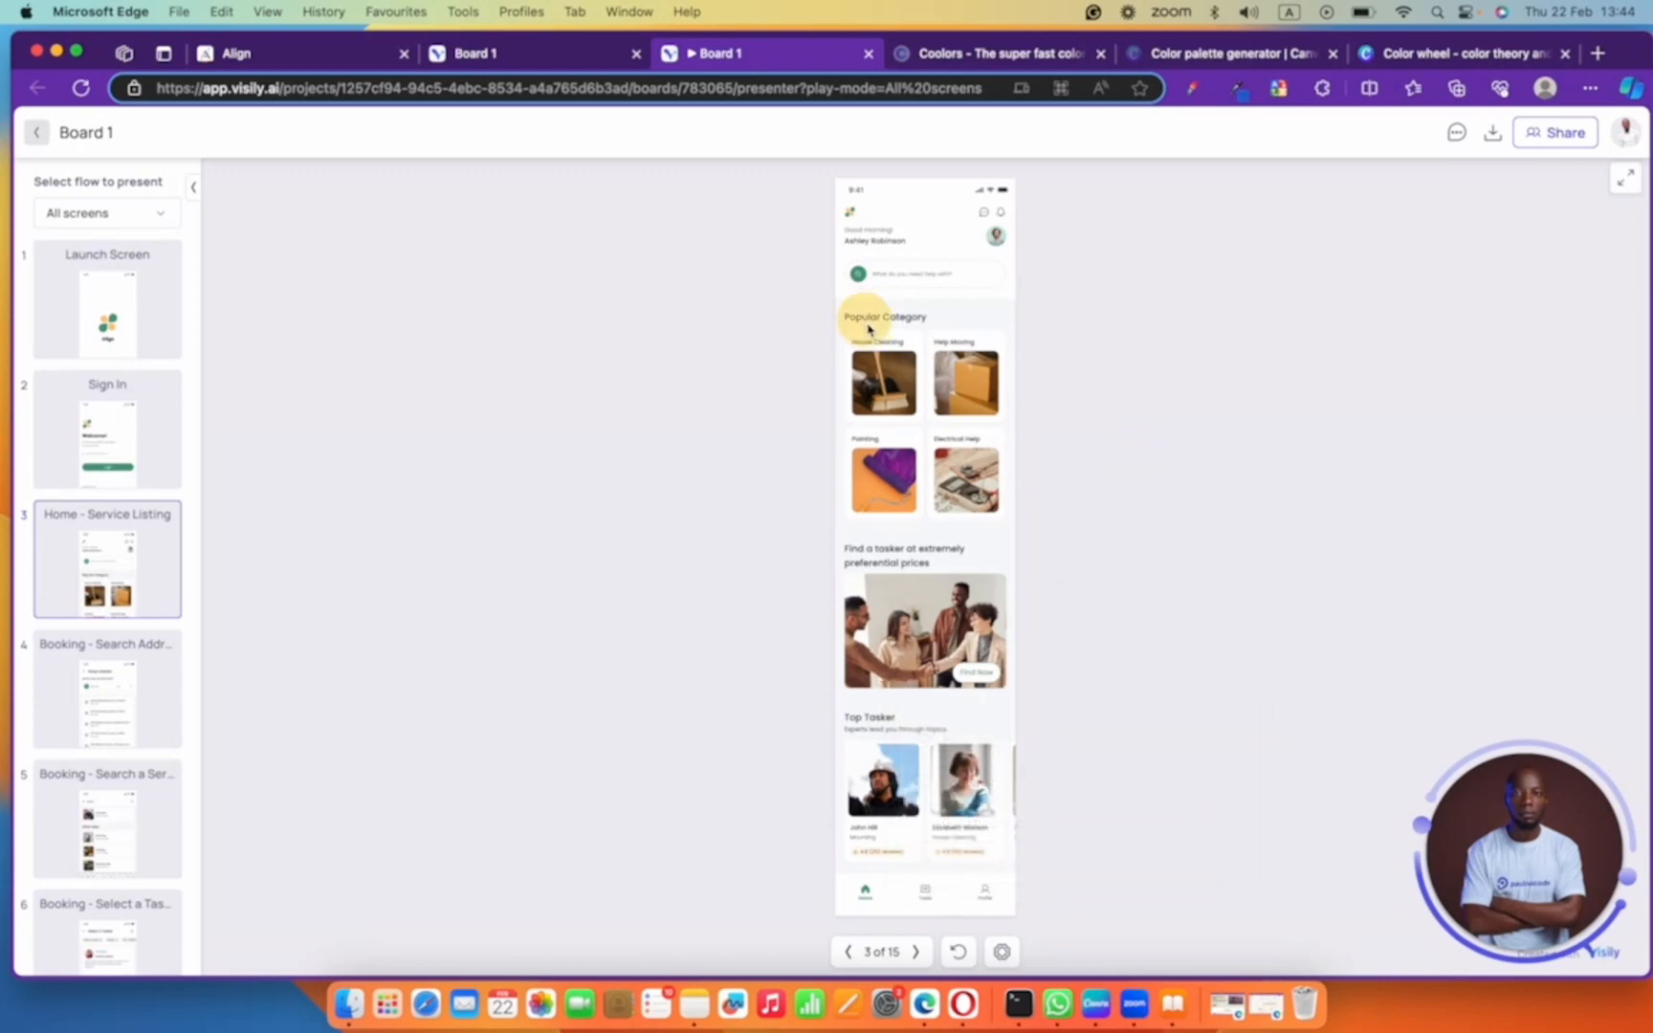
left_click(884, 342)
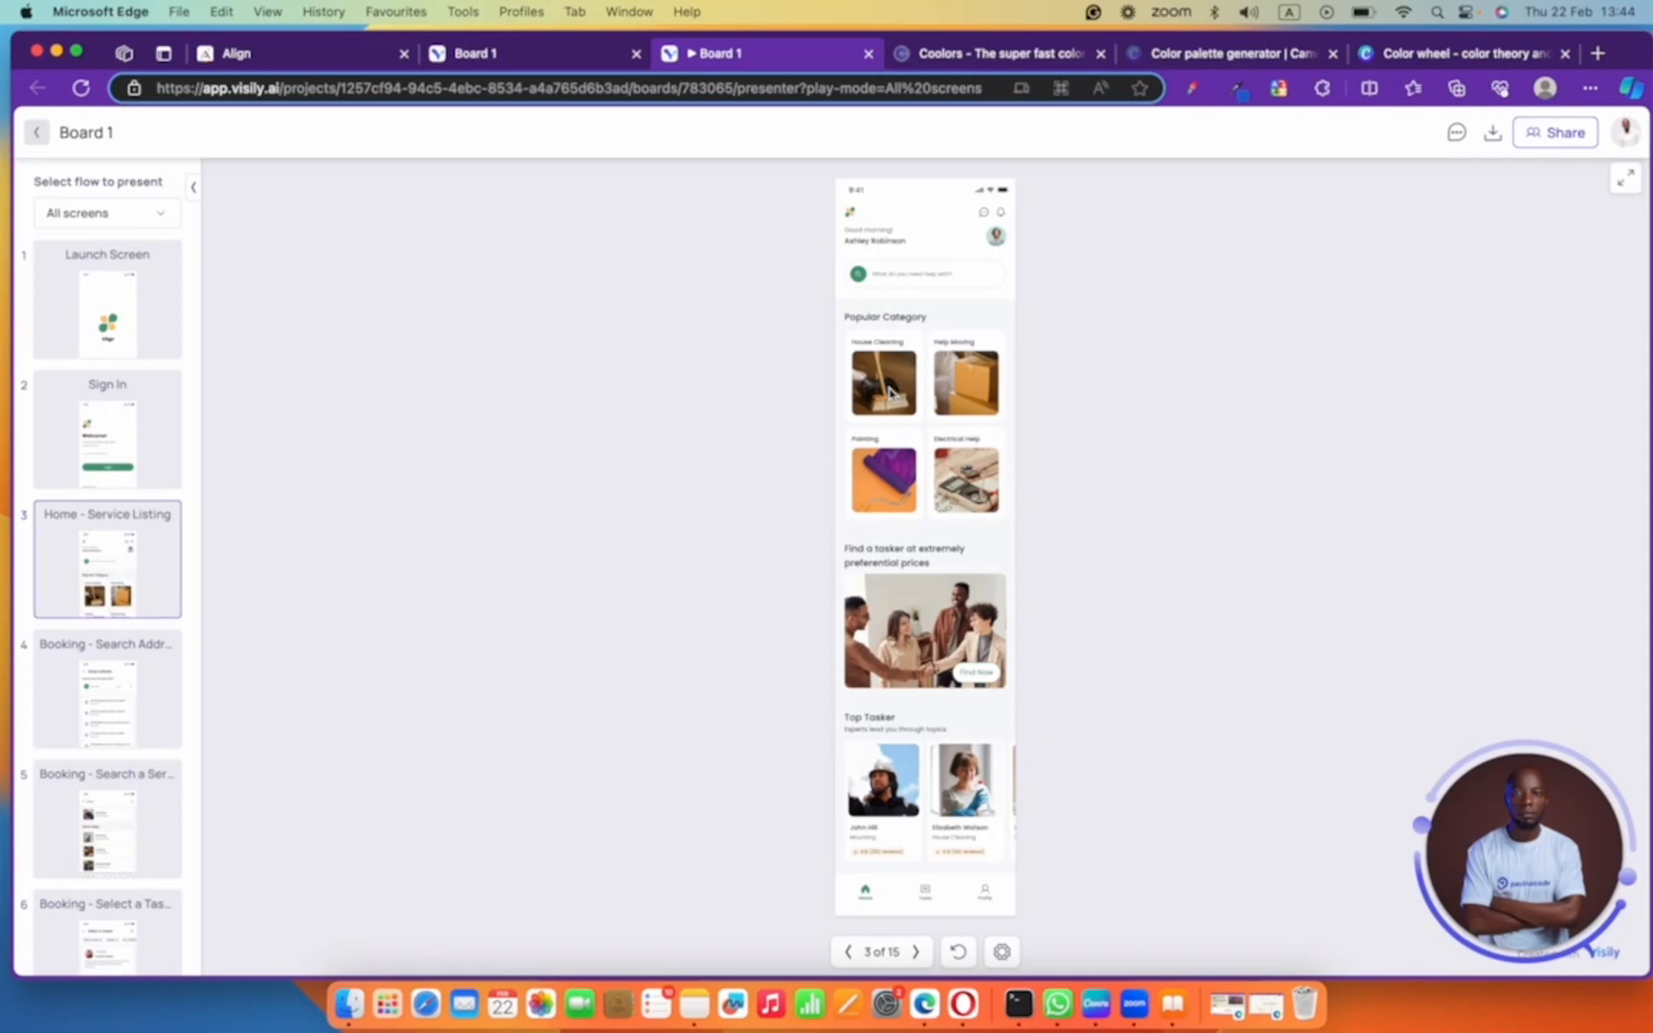
- Return to Adalo and add a database collection named category
left_click(244, 55)
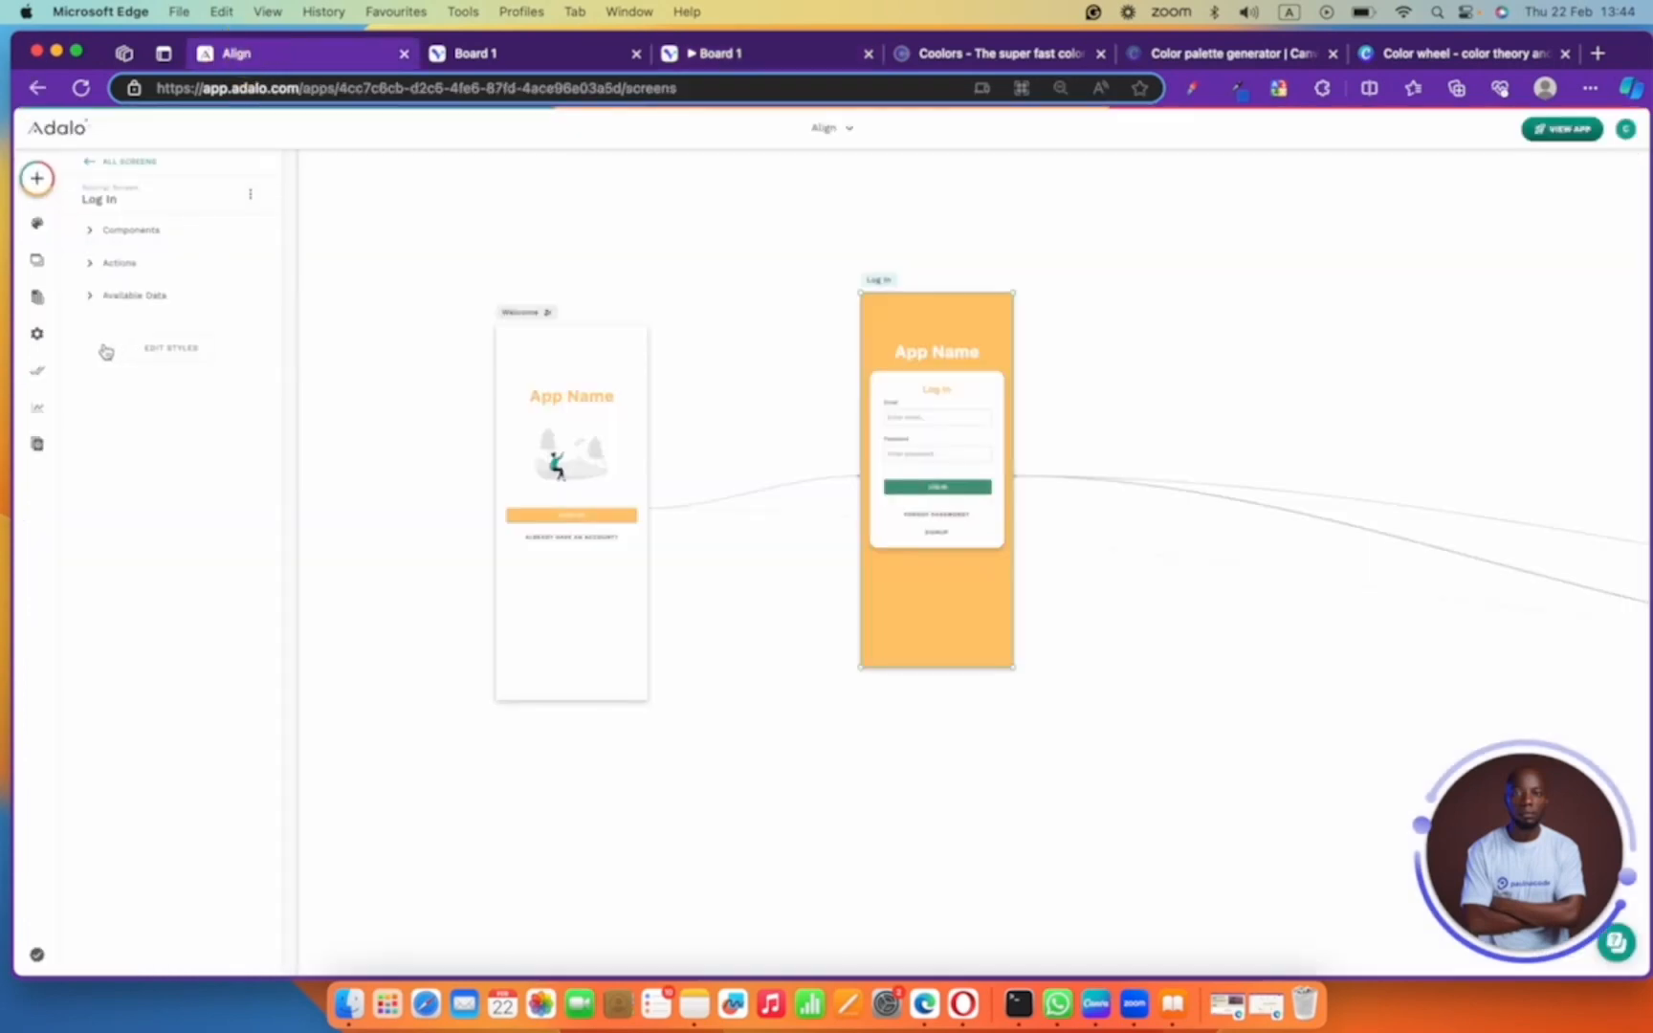
left_click(38, 296)
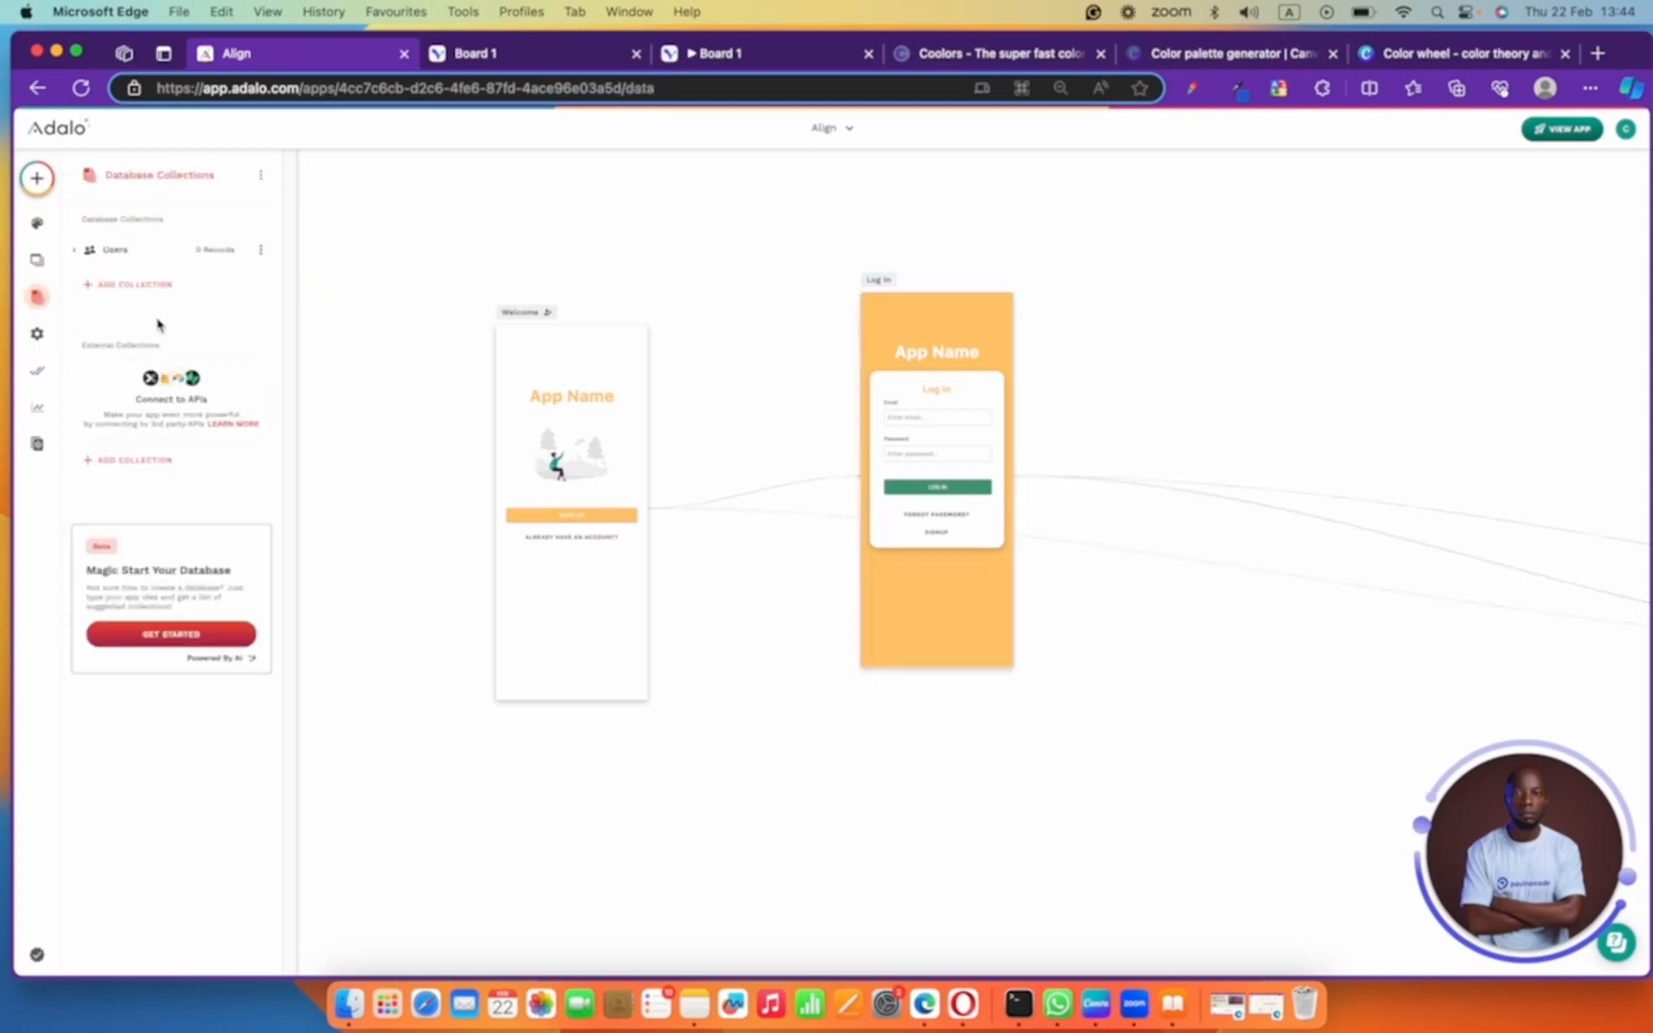
left_click(153, 284)
left_click(188, 318)
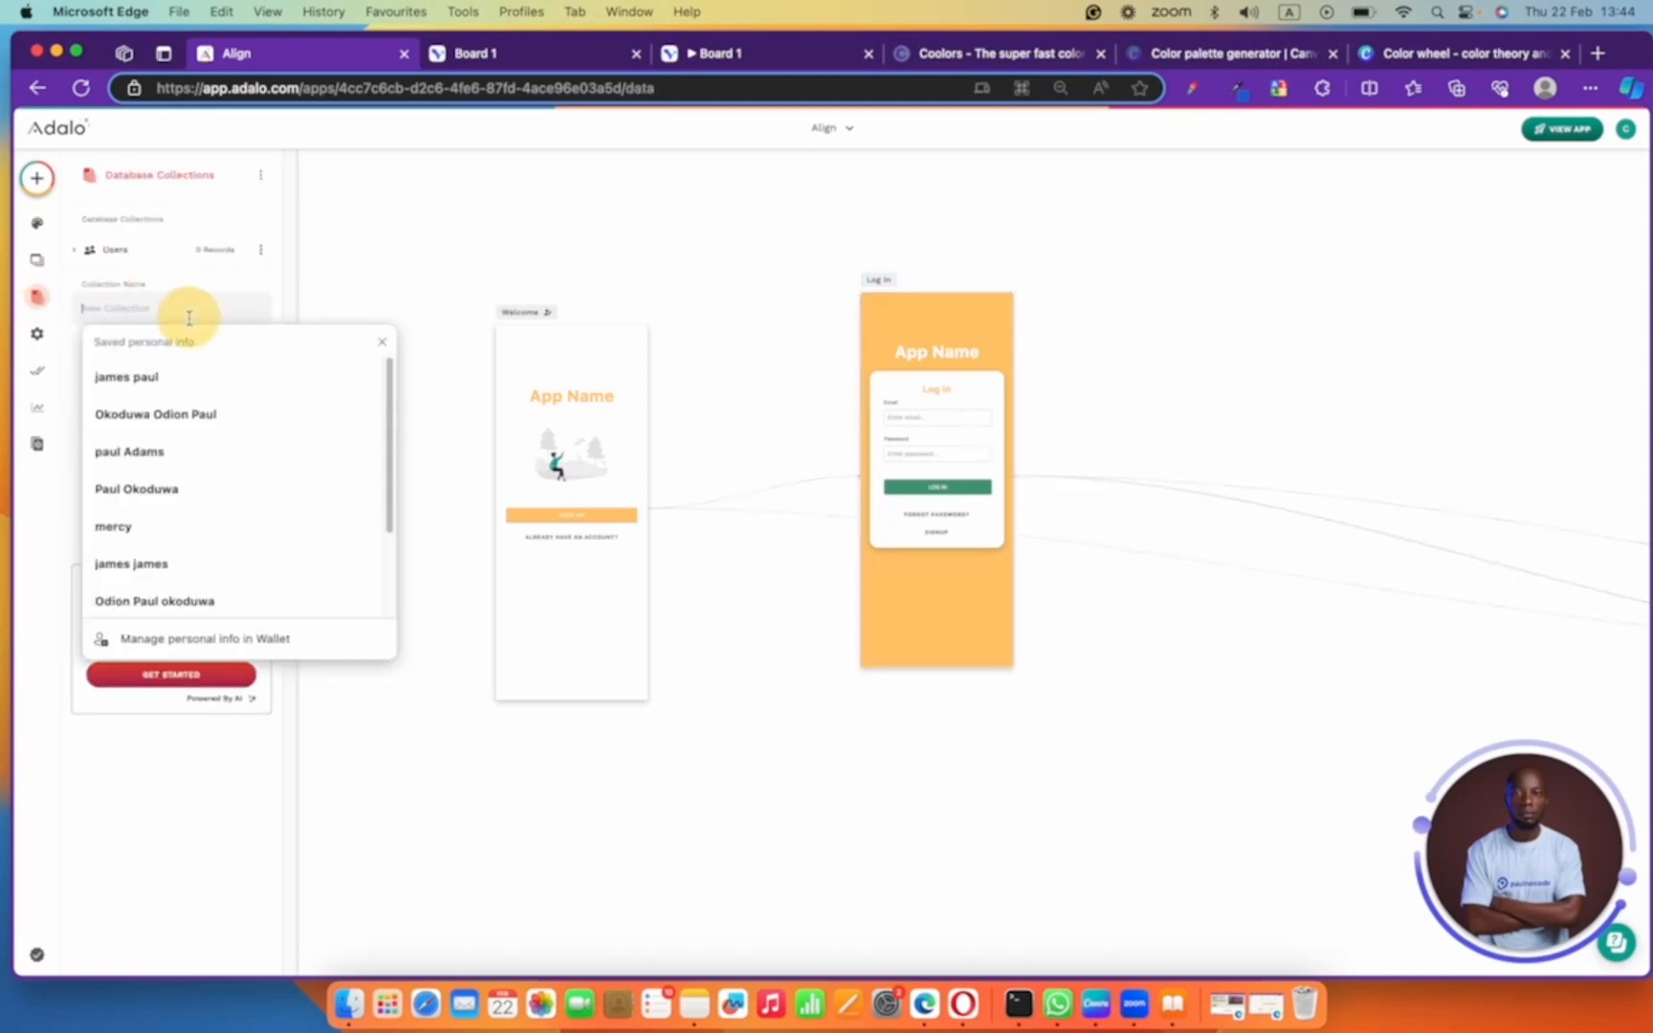
type("category")
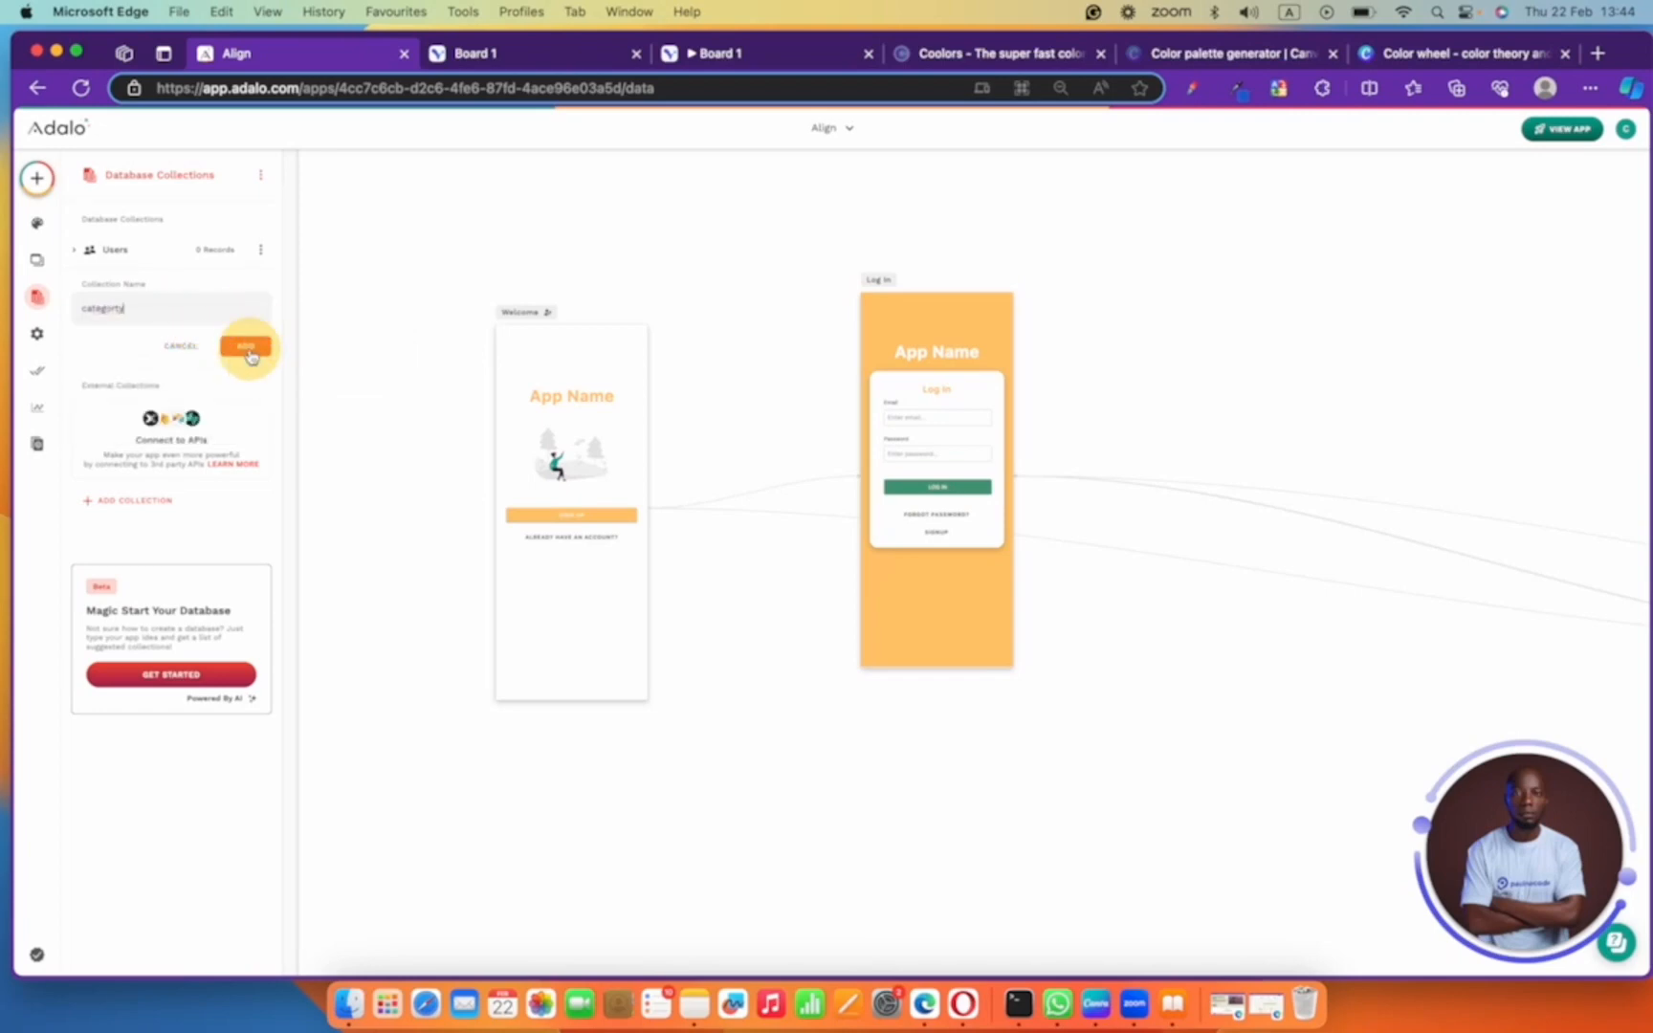
left_click(247, 347)
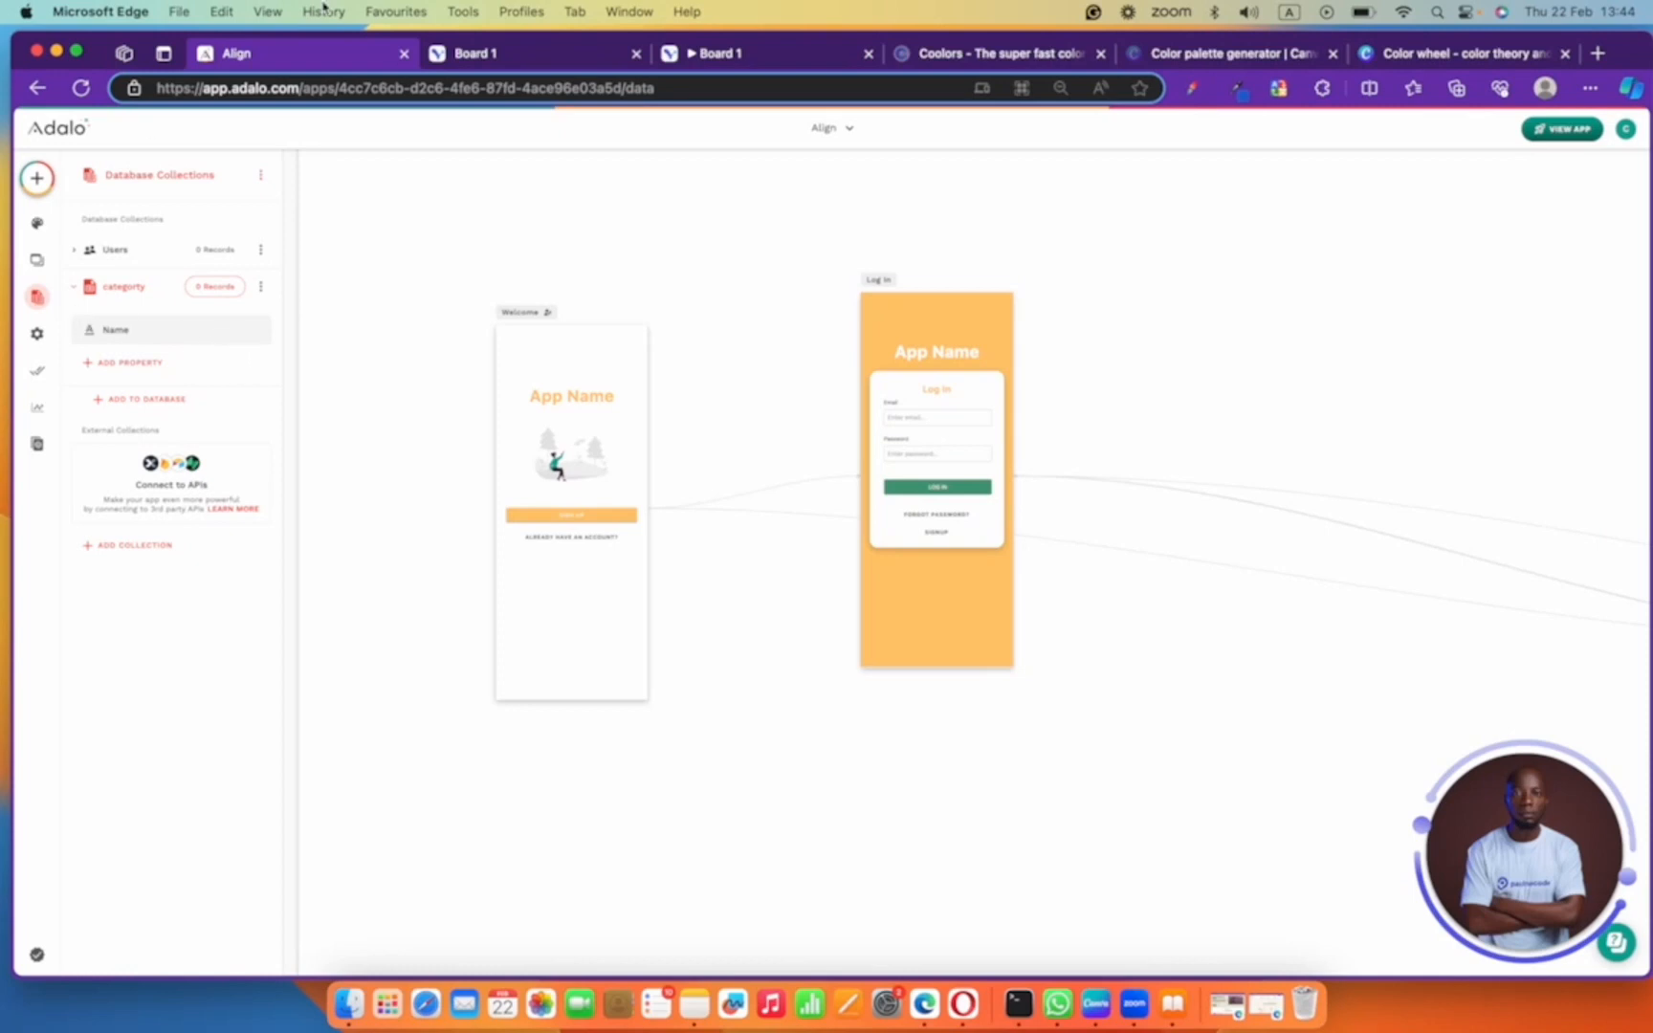
- Switch to the Visily presentation and compare the Sign In, Home - Service Listing and address search screens for the data they need
left_click(565, 71)
left_click(712, 55)
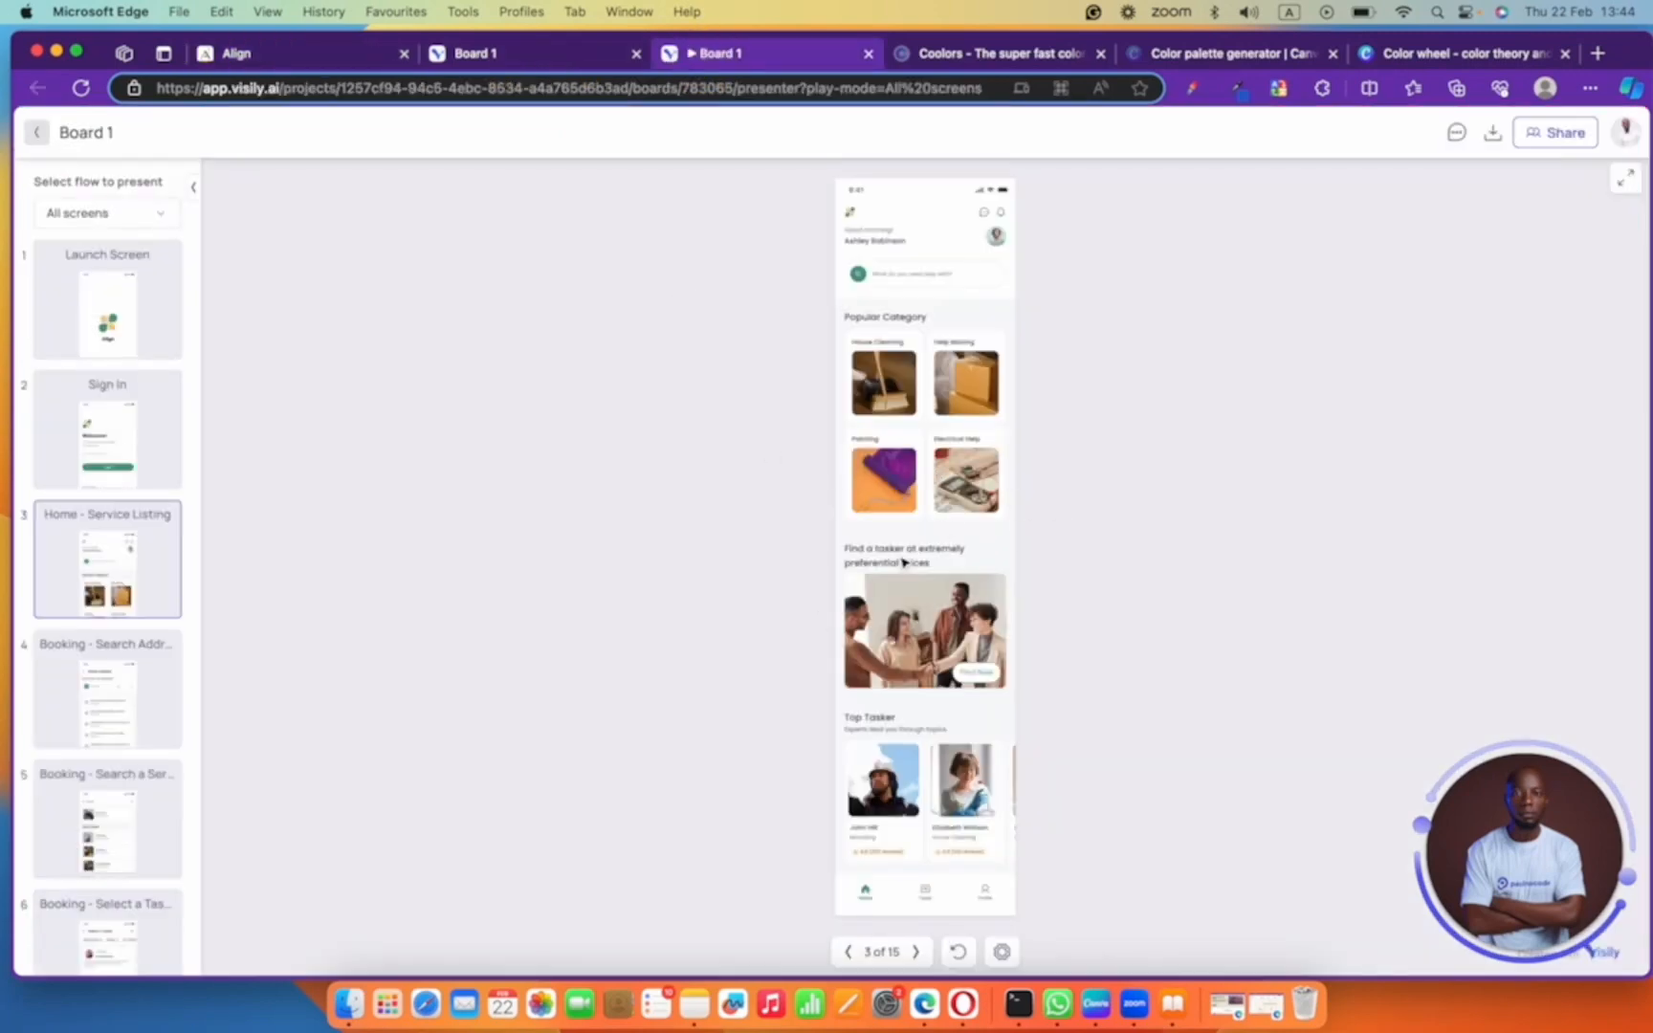
left_click(896, 554)
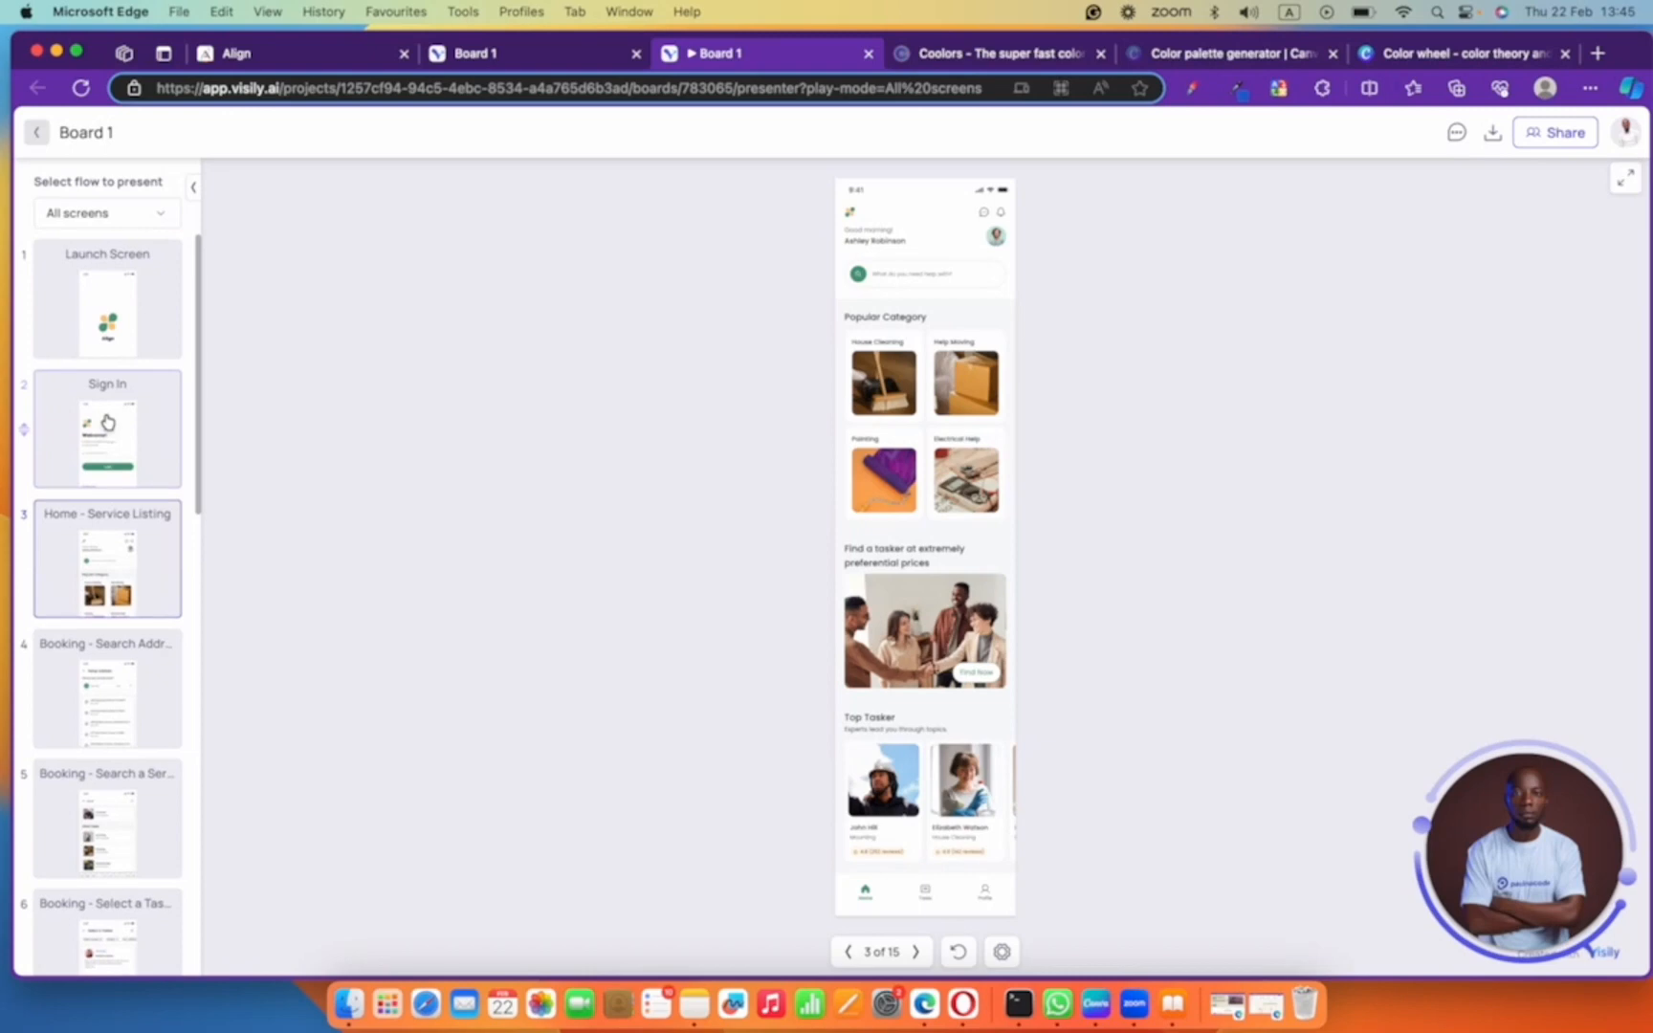
scroll(107, 424, "down", 5)
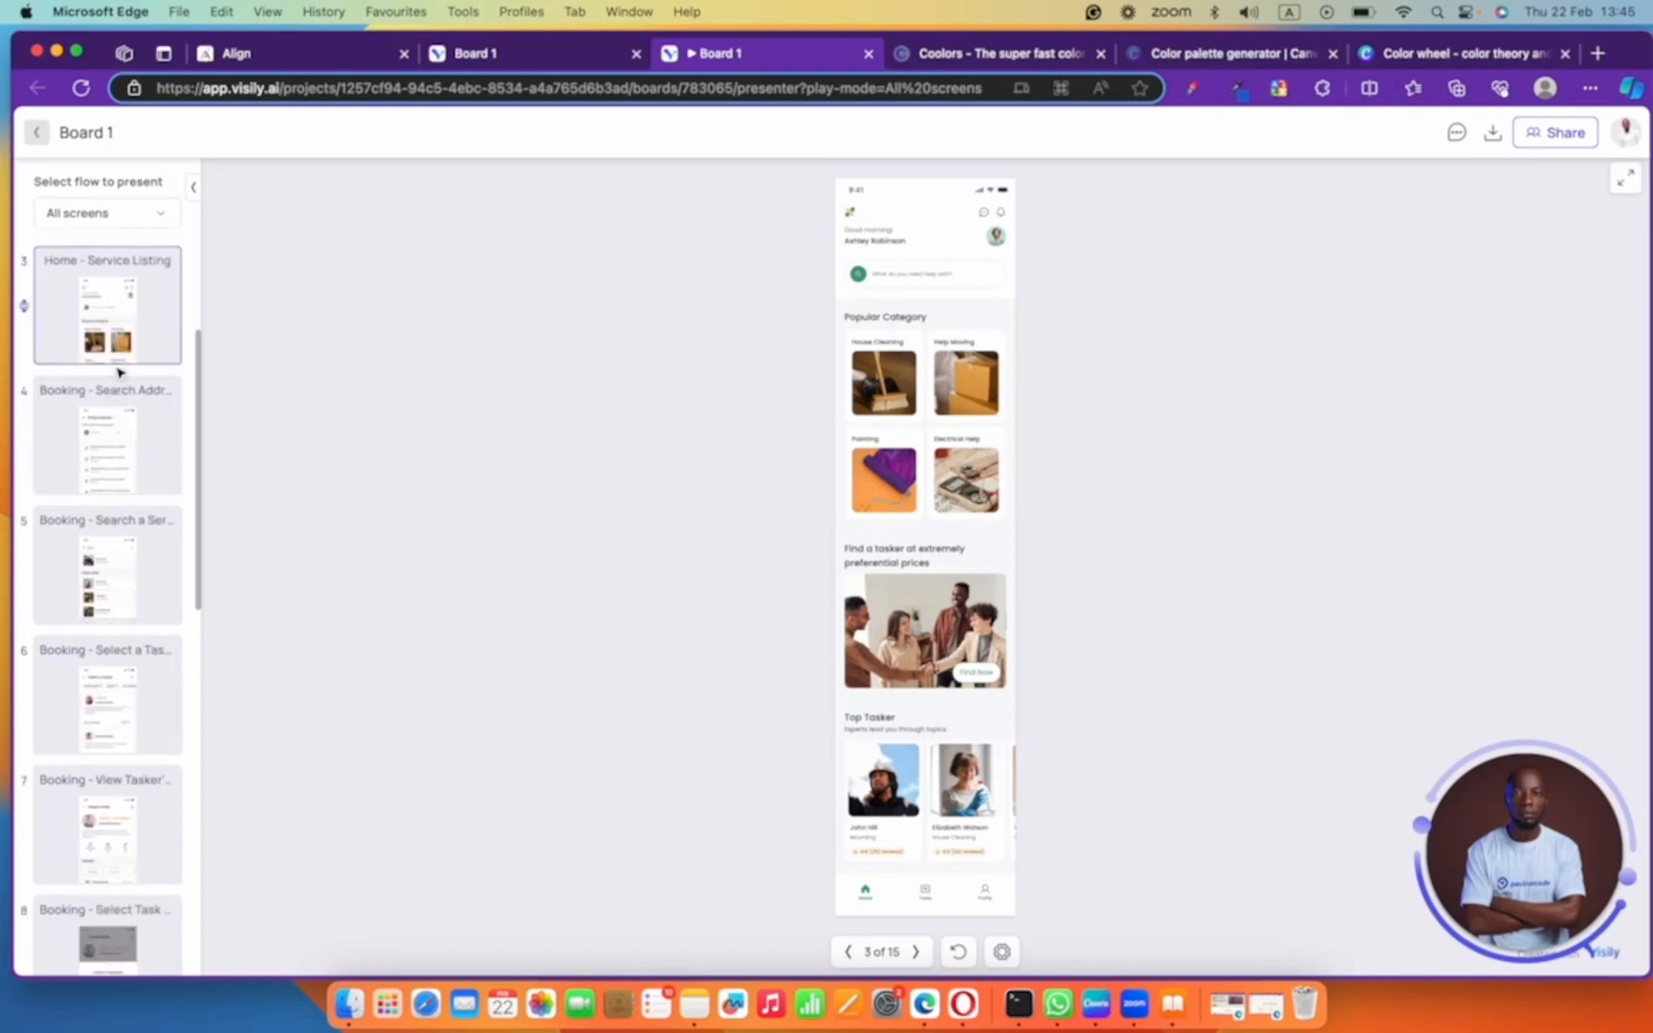
scroll(115, 335, "up", 2)
left_click(115, 299)
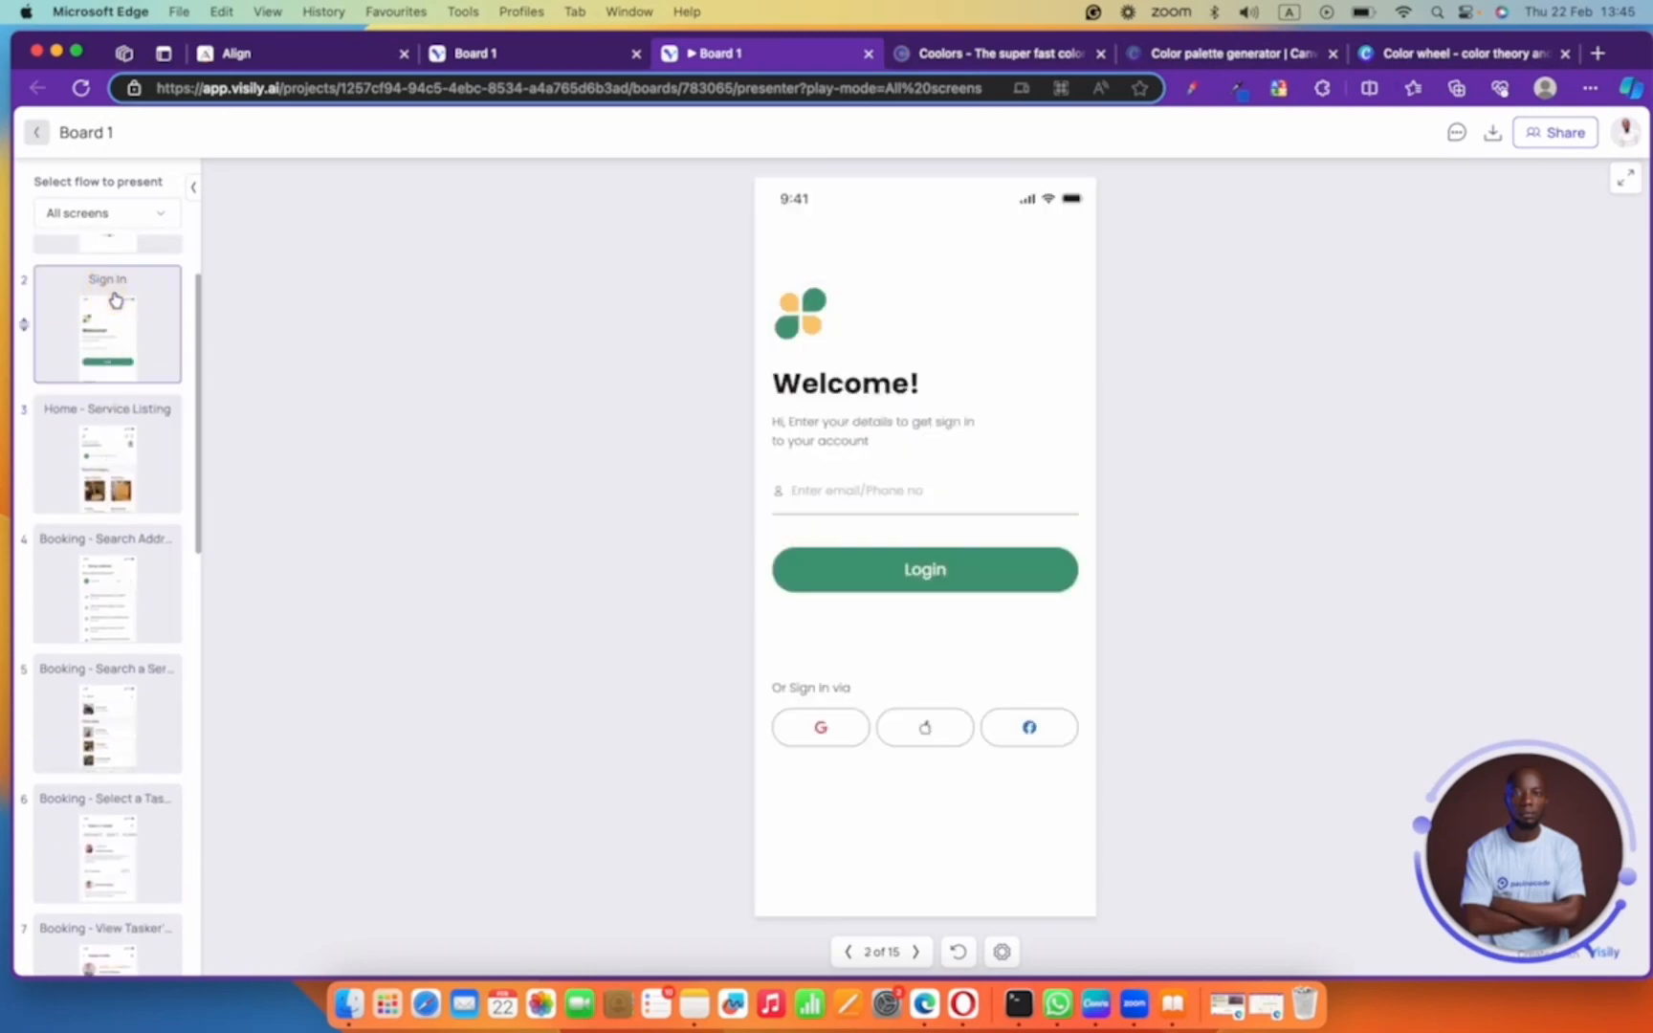
scroll(141, 513, "down", 1)
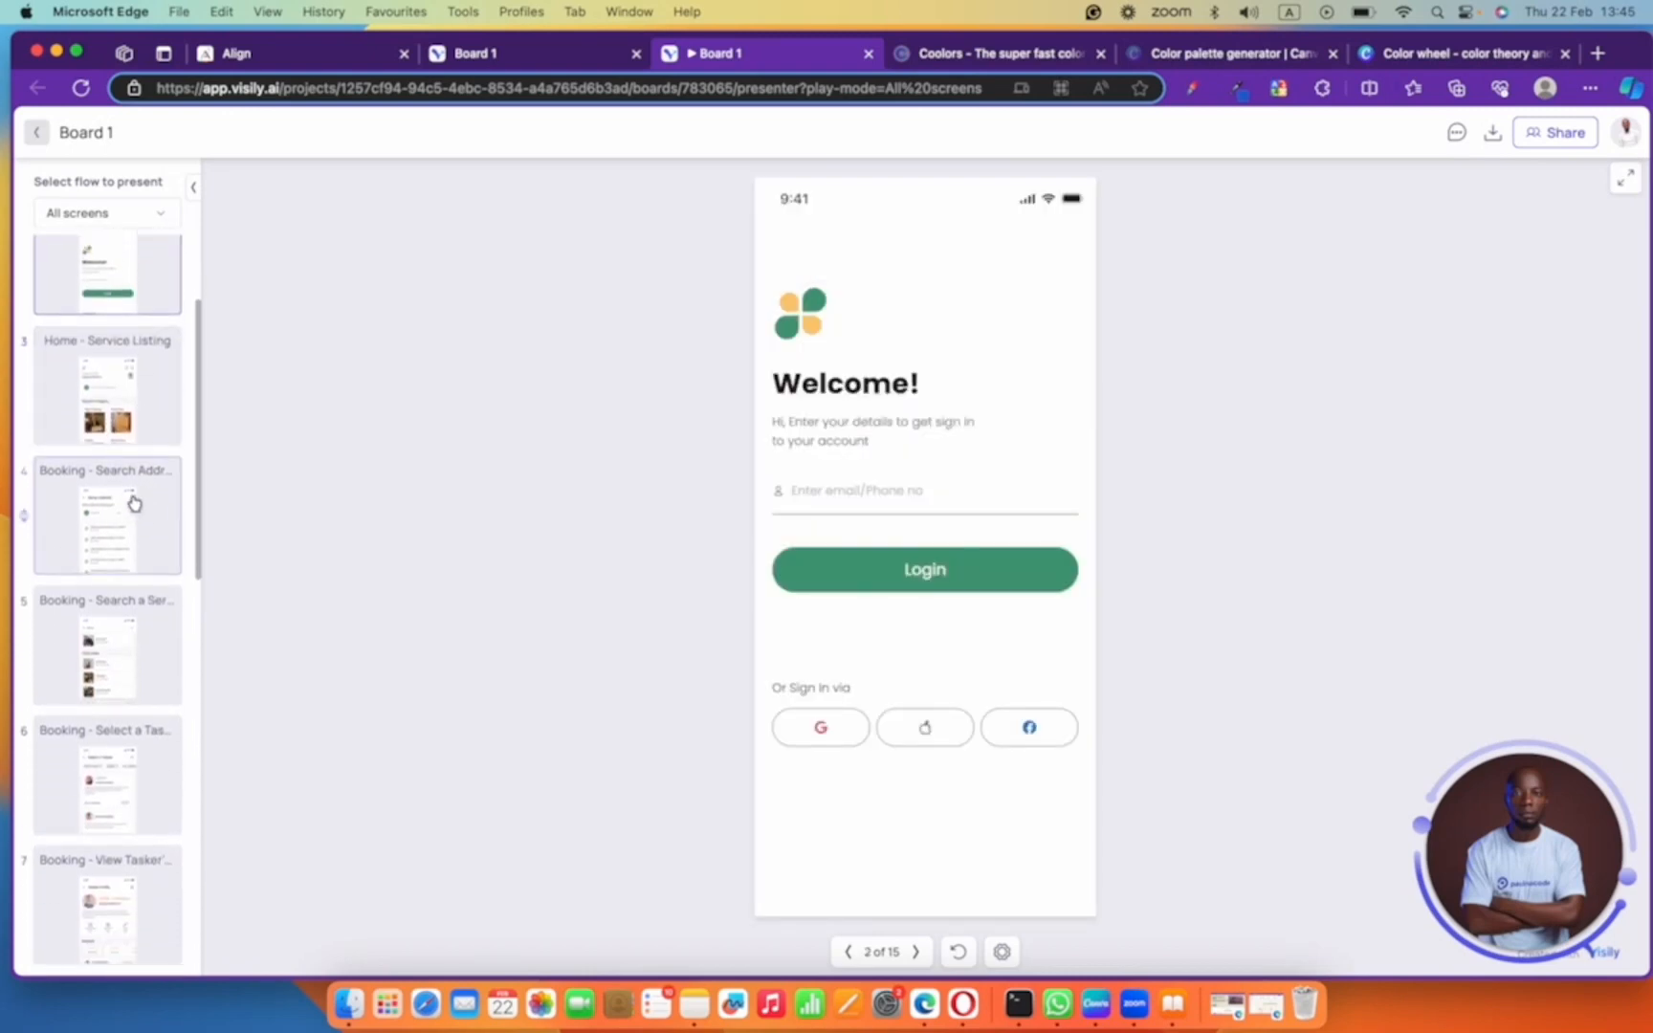
left_click(115, 419)
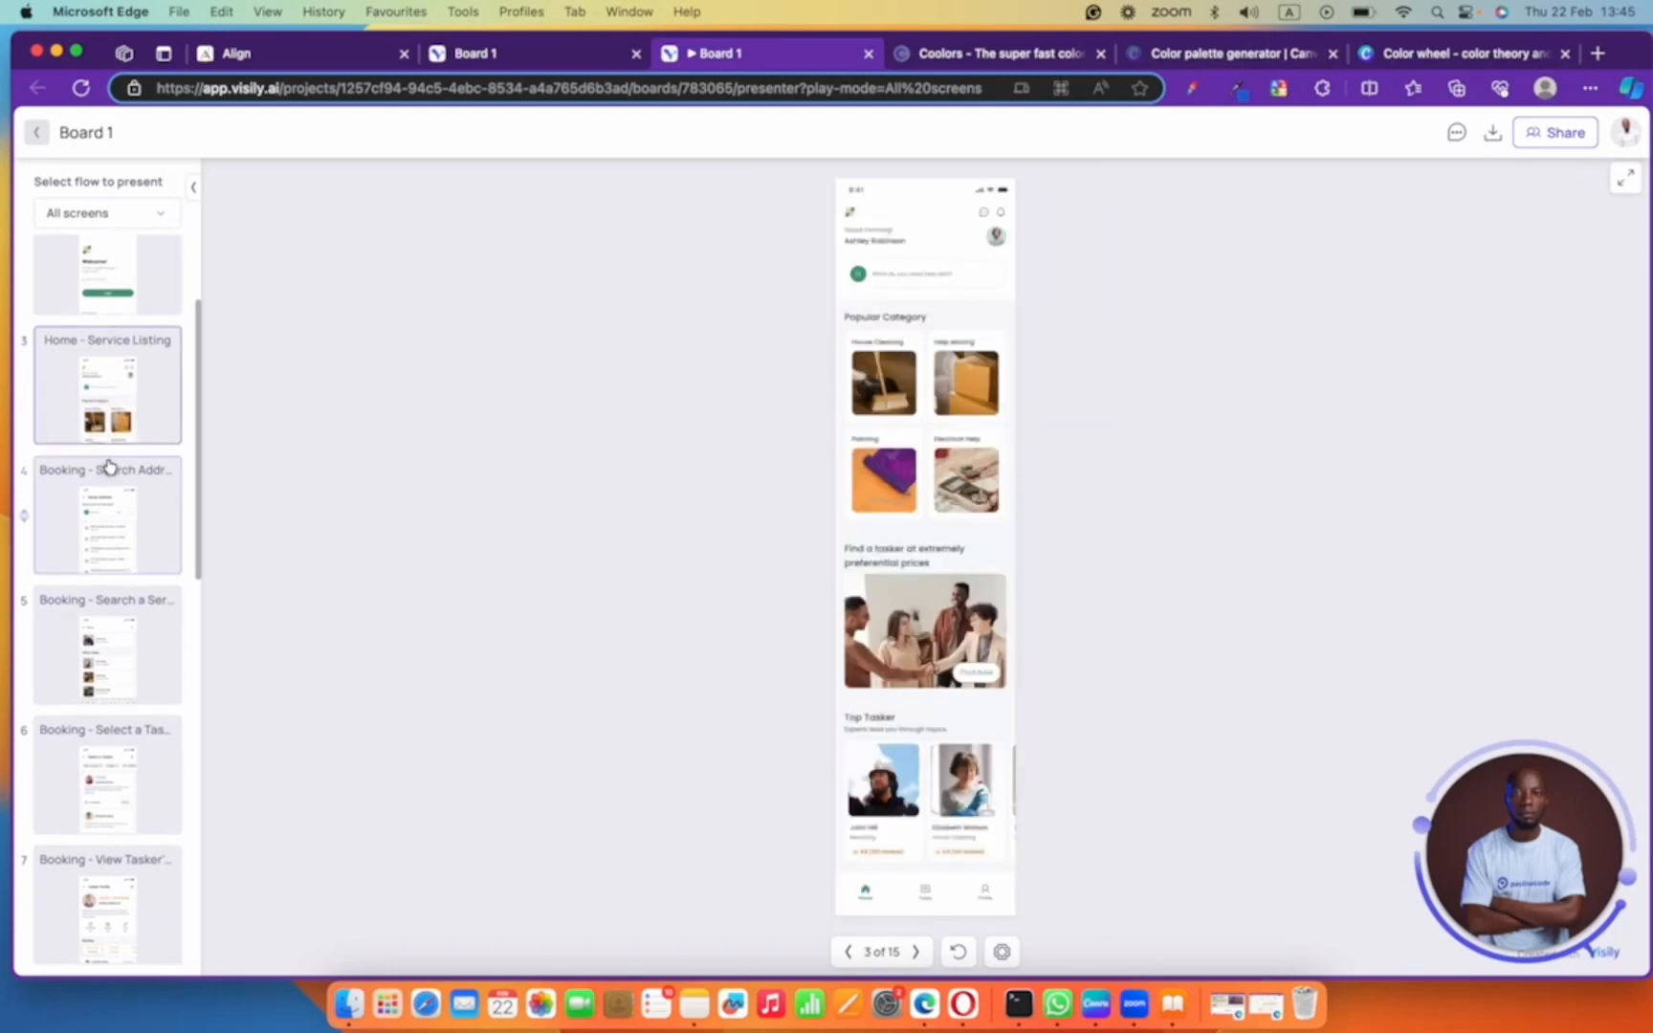
scroll(108, 469, "down", 2)
left_click(111, 426)
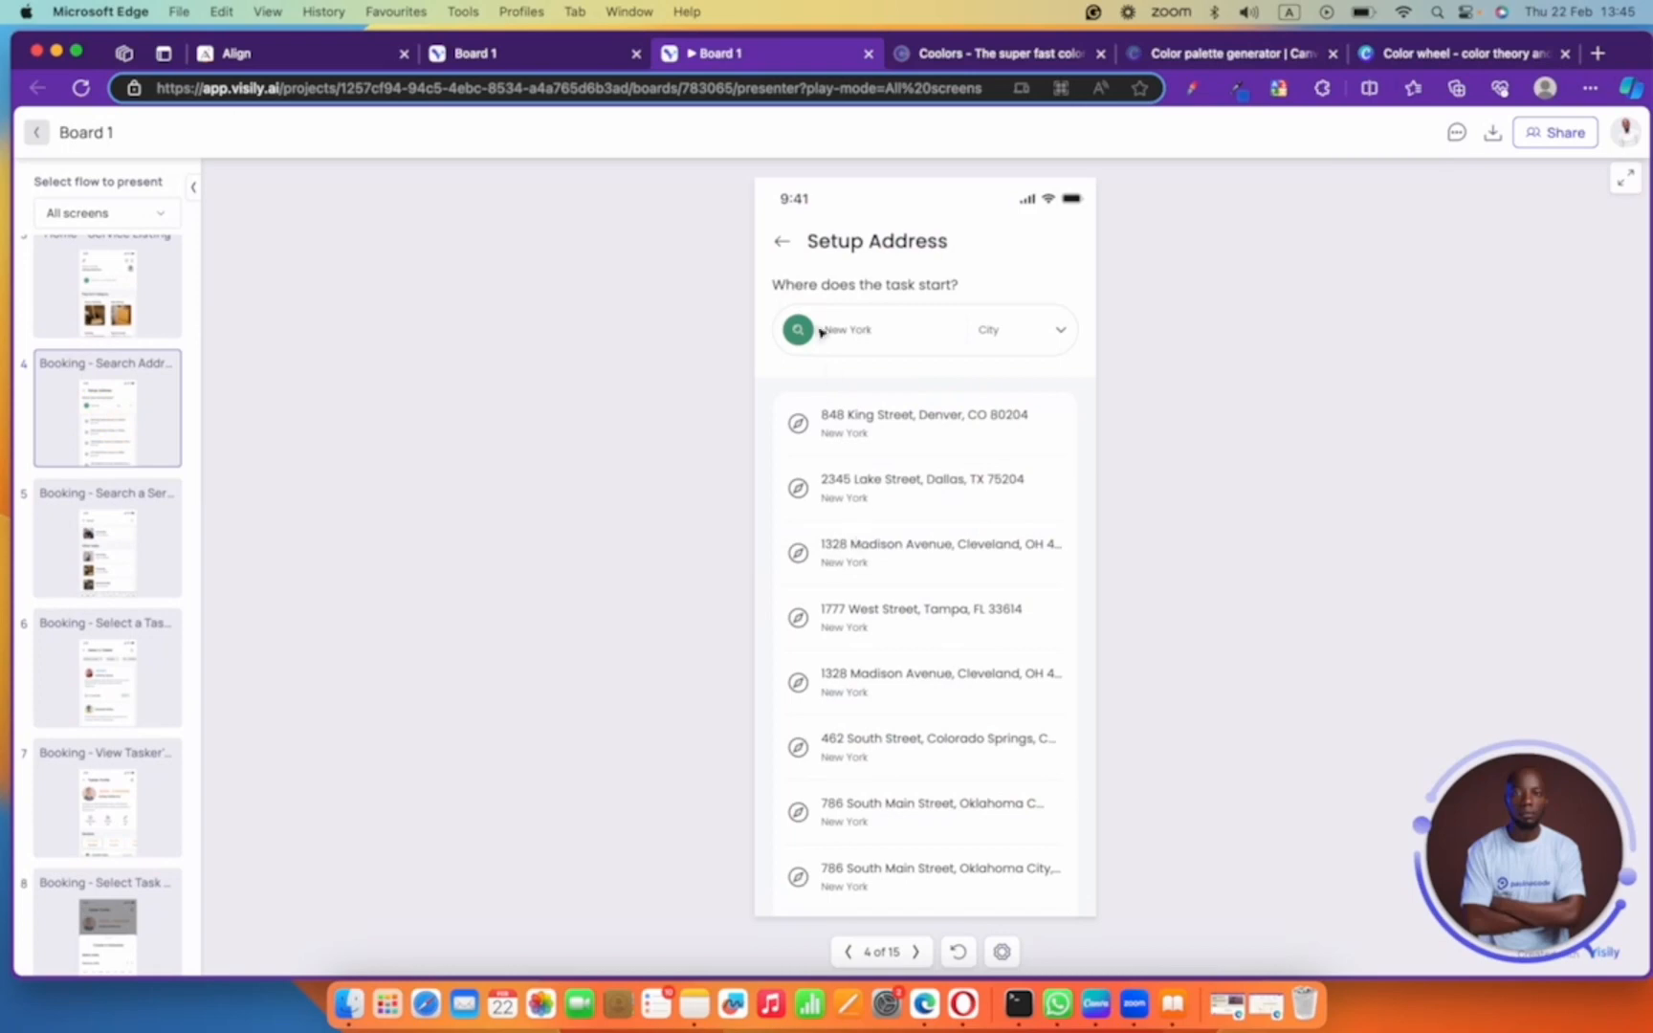
- Examine the Select a Tasker, Booking Review, My Task - Chat and Rating a Service screens in the Visily presentation for needed data
scroll(86, 401, "down", 5)
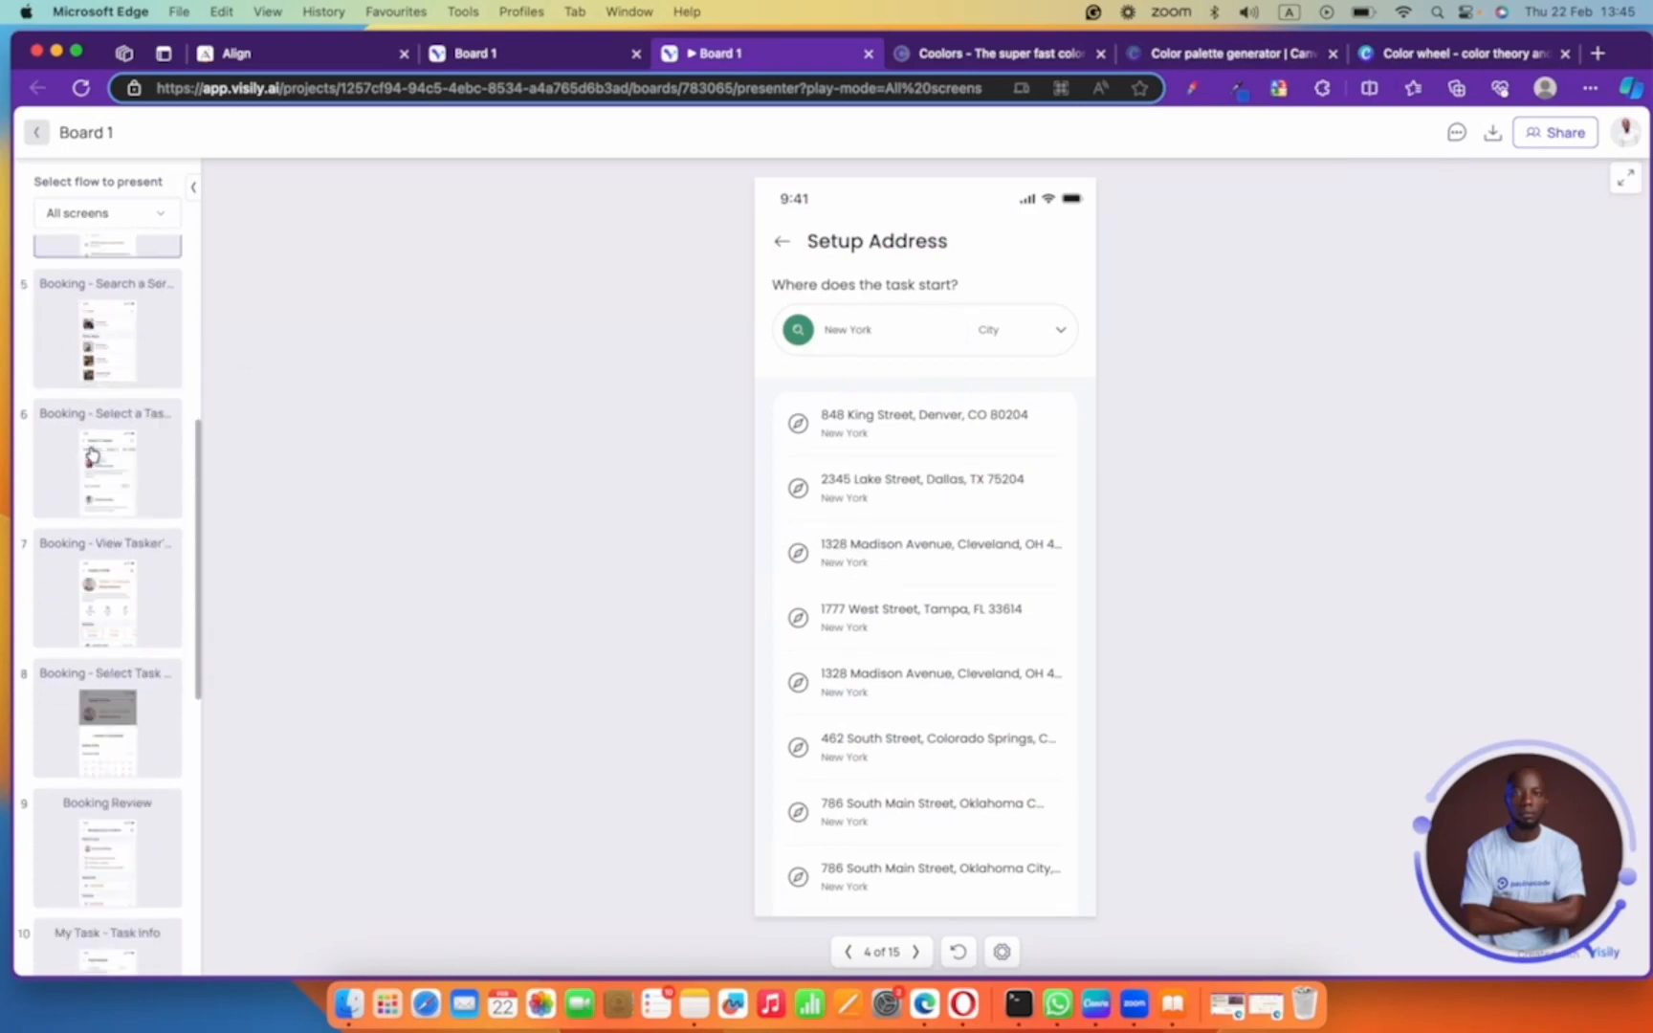
left_click(106, 387)
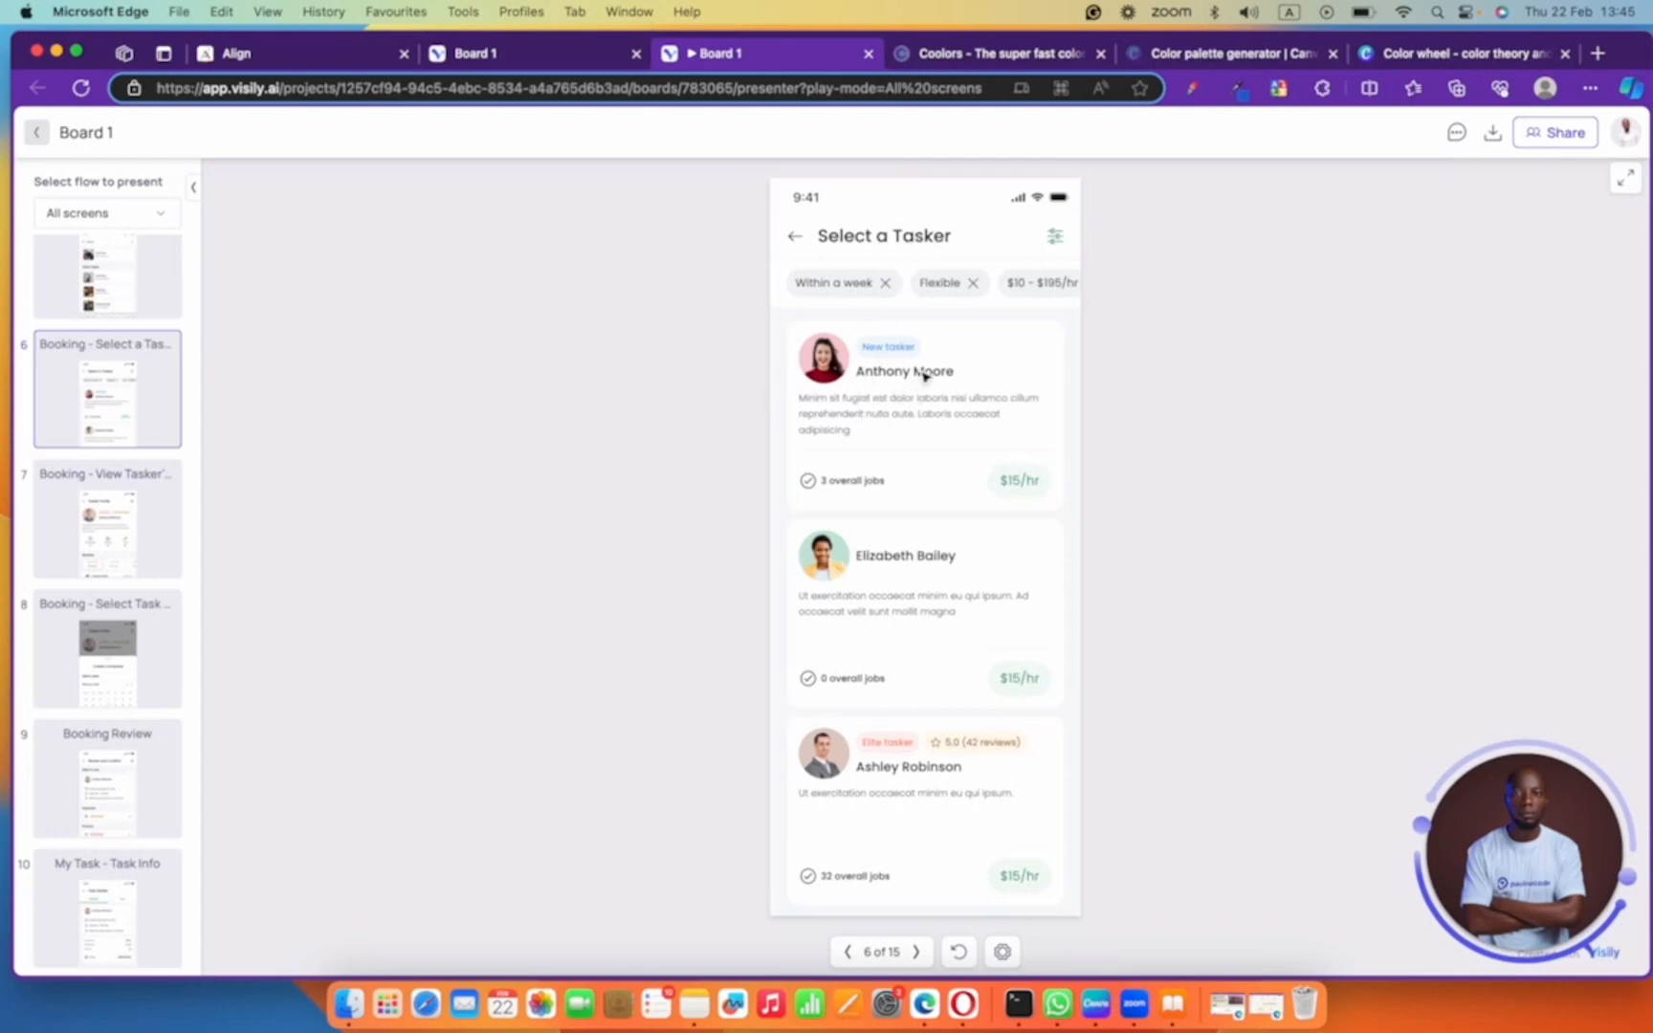
scroll(158, 608, "down", 5)
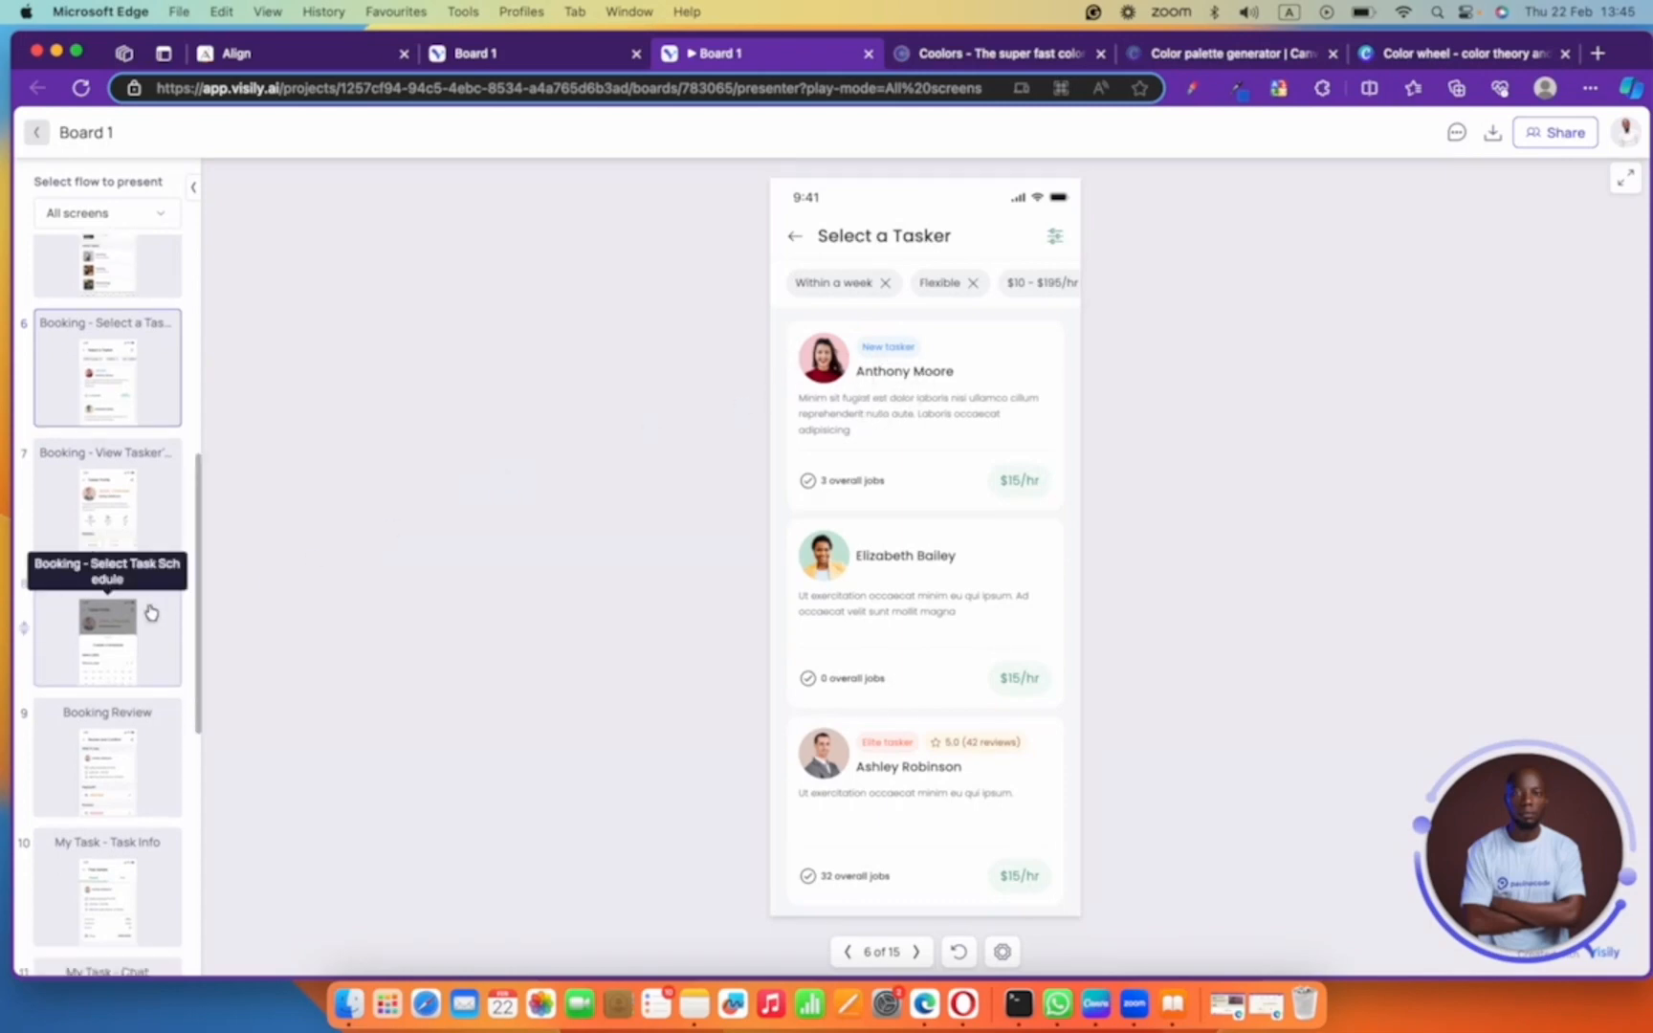
left_click(129, 546)
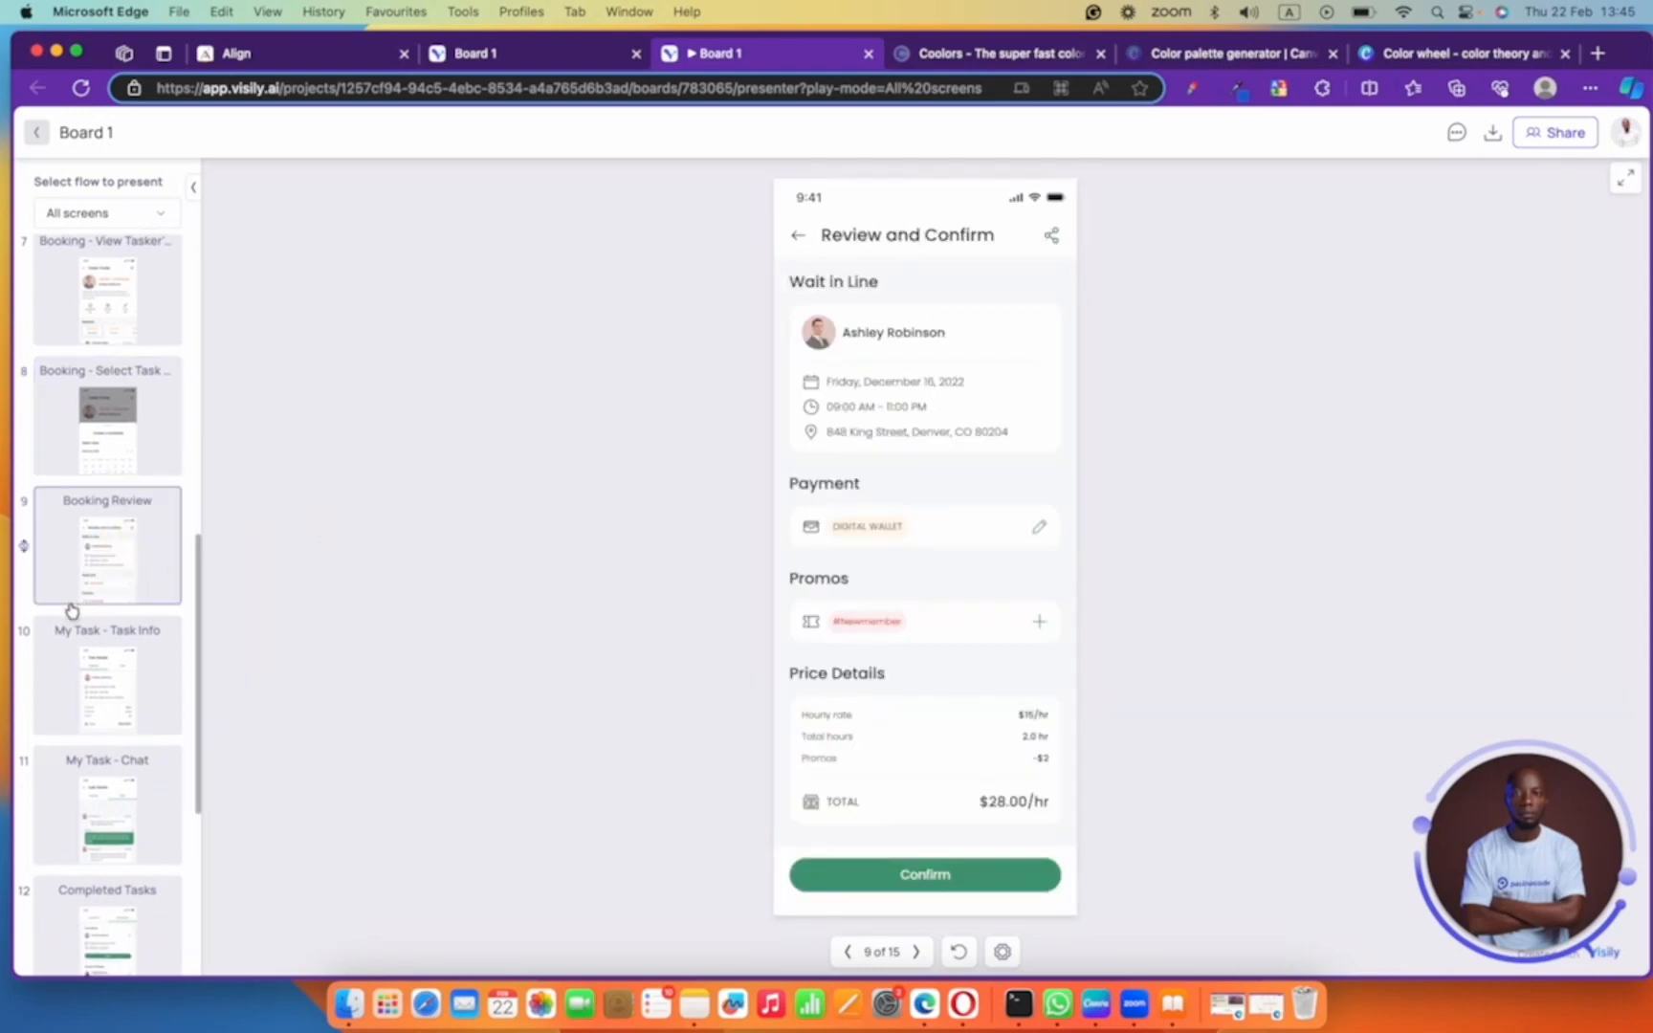
scroll(74, 616, "down", 8)
left_click(156, 444)
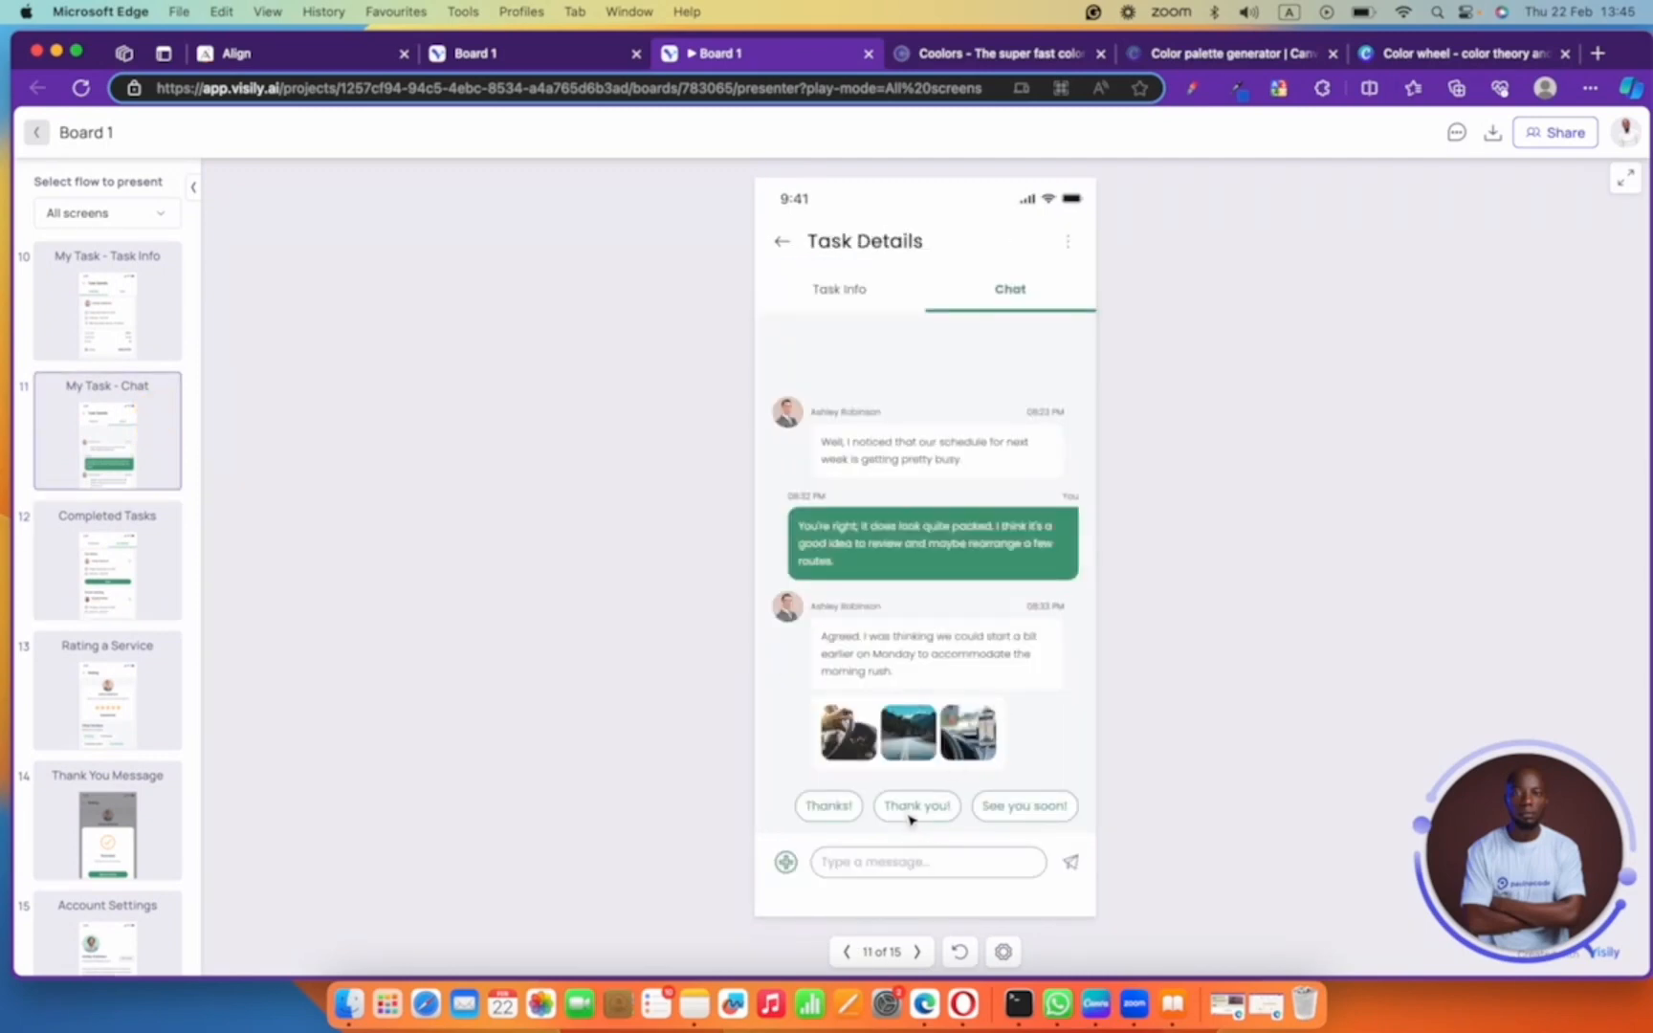
left_click(110, 683)
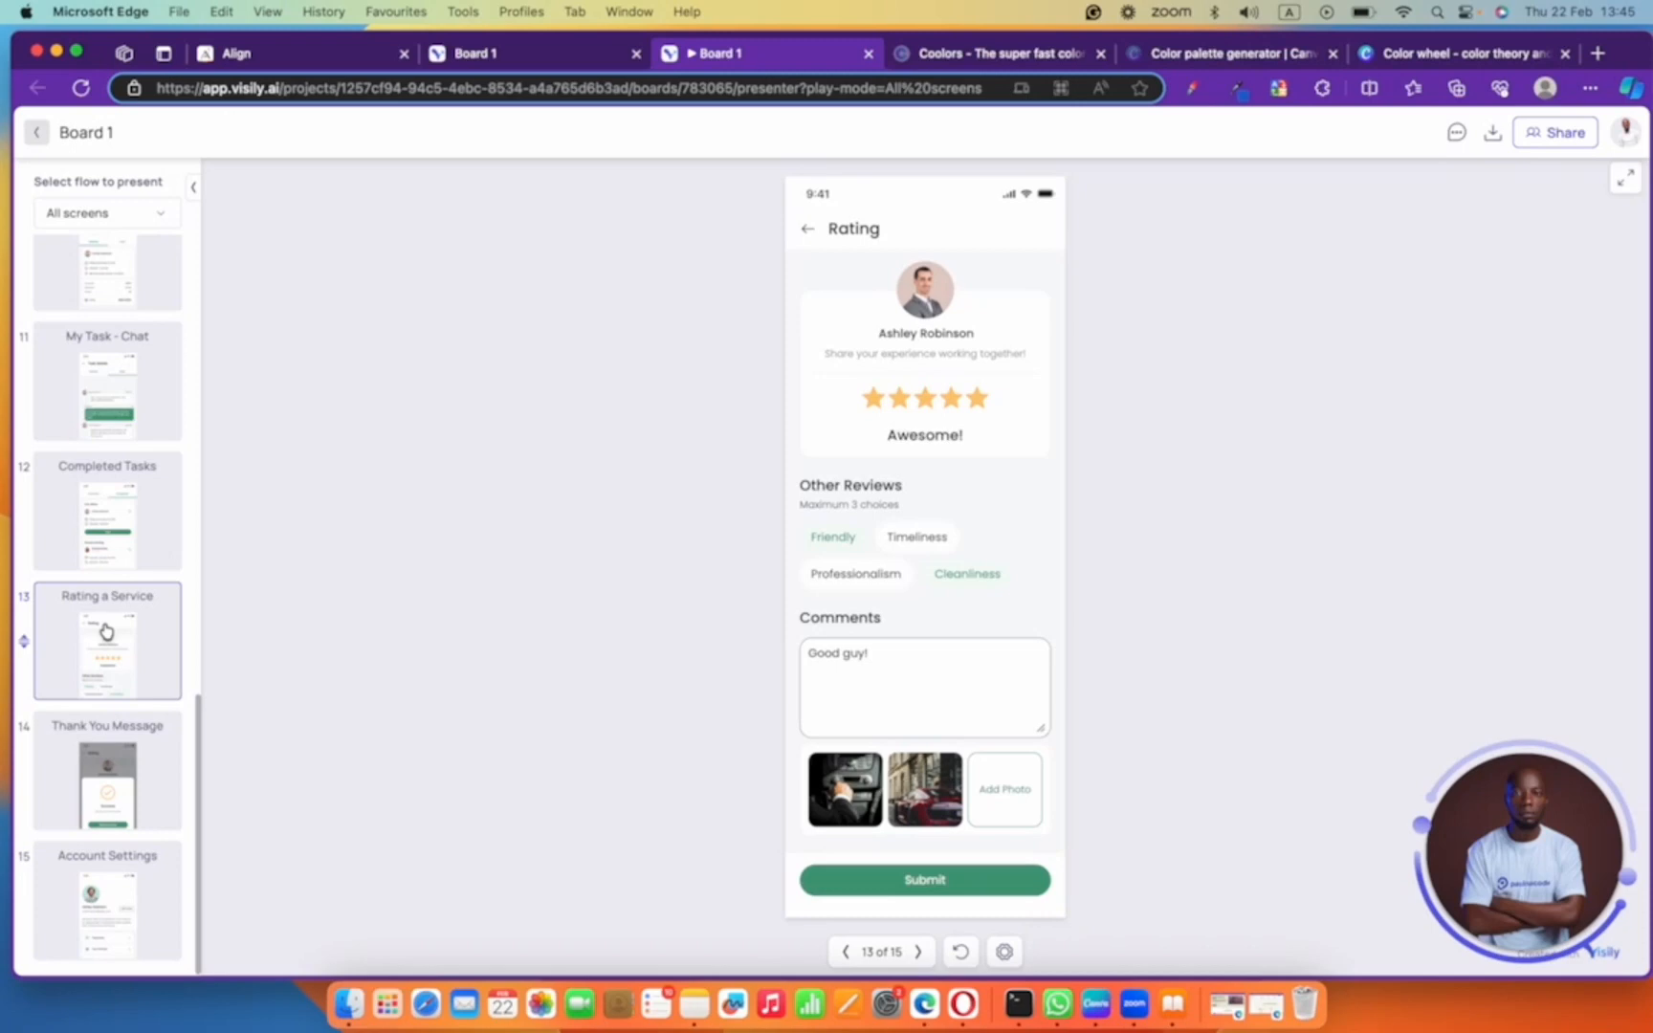
scroll(105, 318, "up", 4)
scroll(105, 318, "up", 5)
- Return to Adalo and rename the Name property of the category collection to category_name
left_click(268, 56)
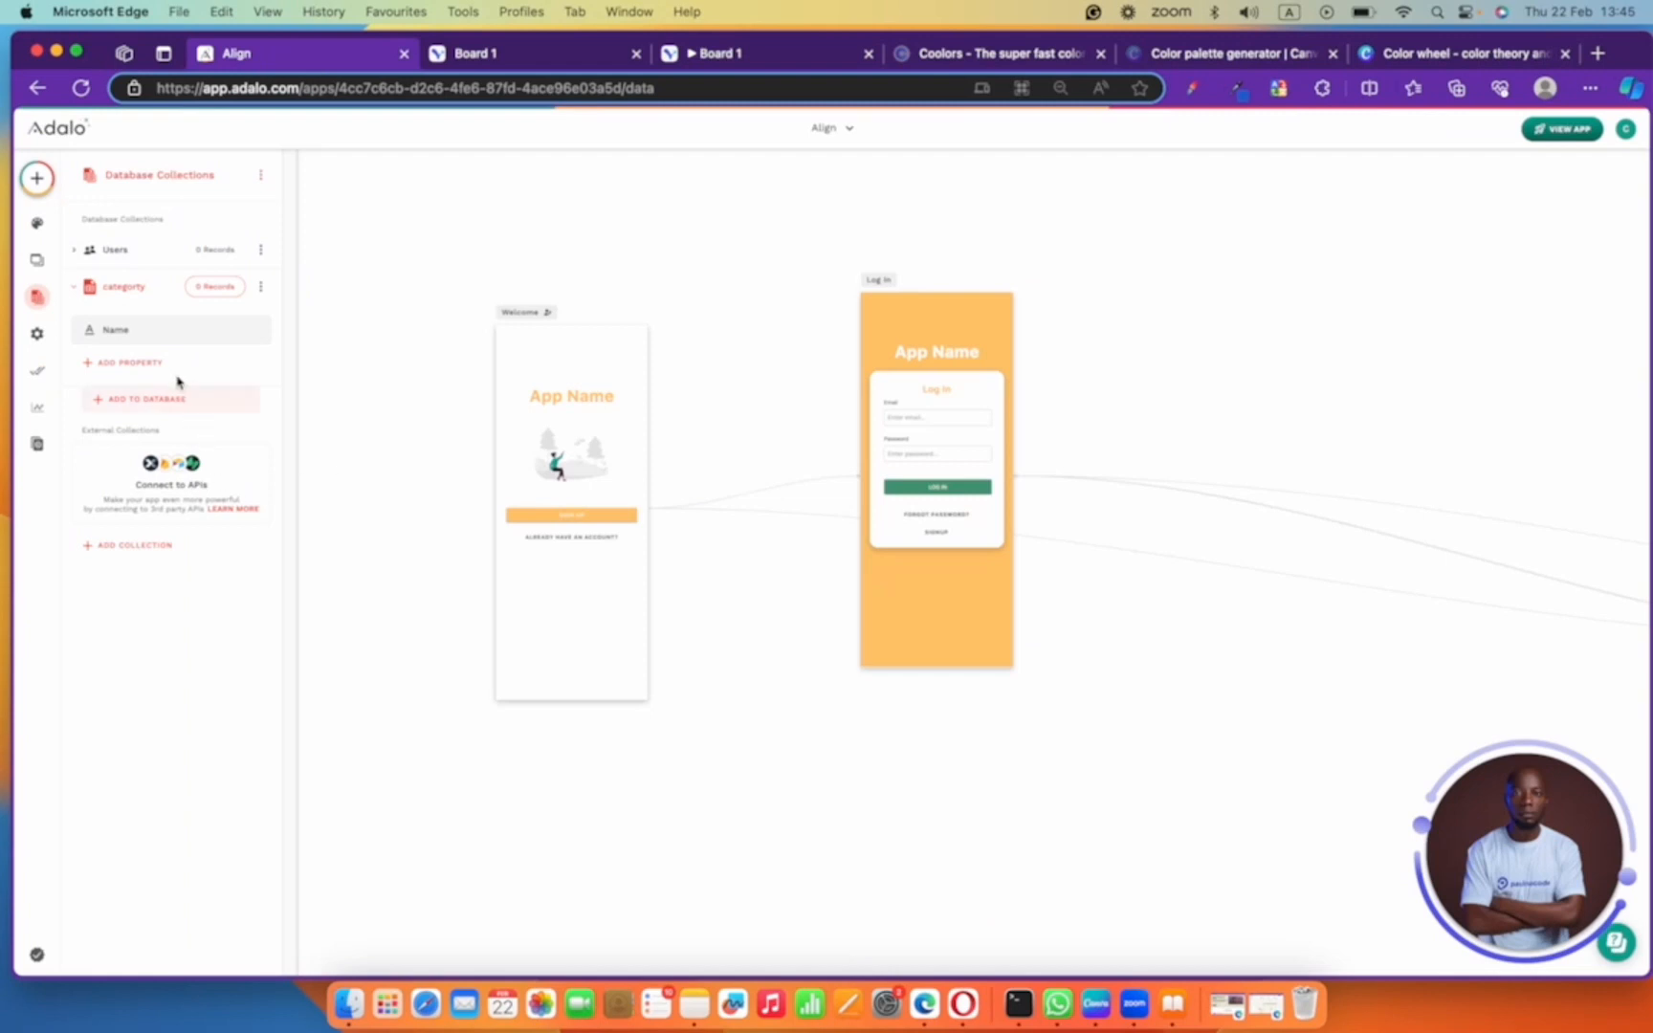
left_click(148, 332)
left_click(117, 435)
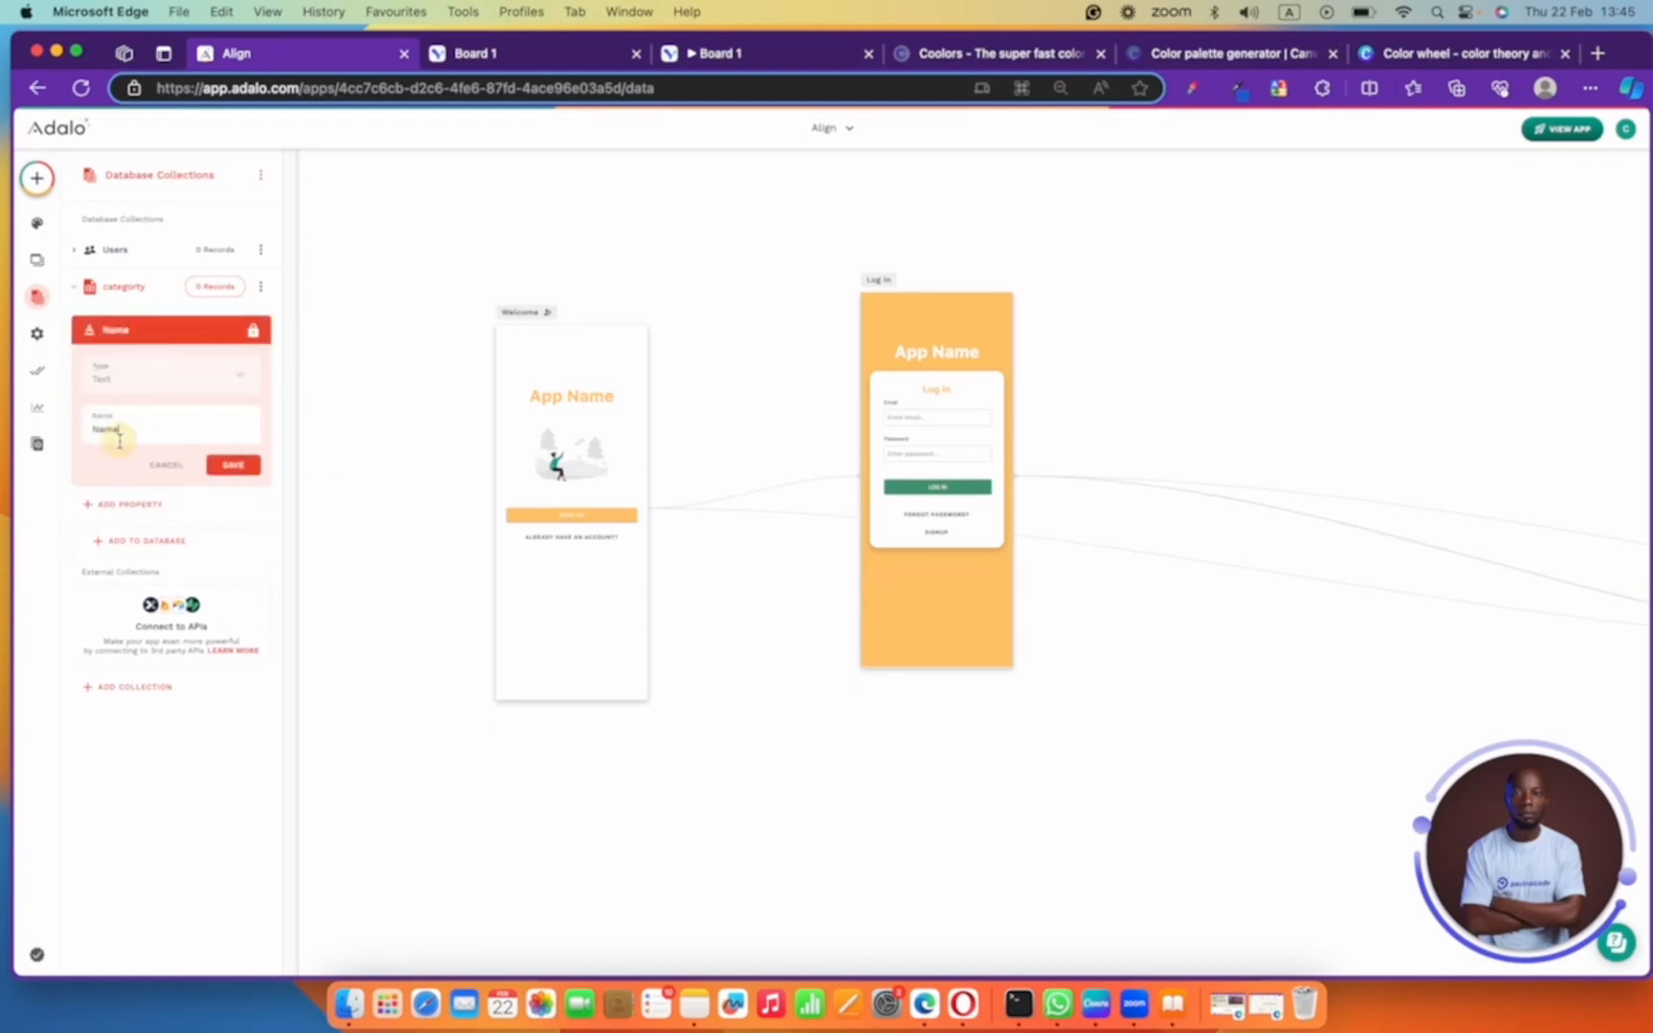
double_click(119, 437)
type("category_n")
left_click(232, 464)
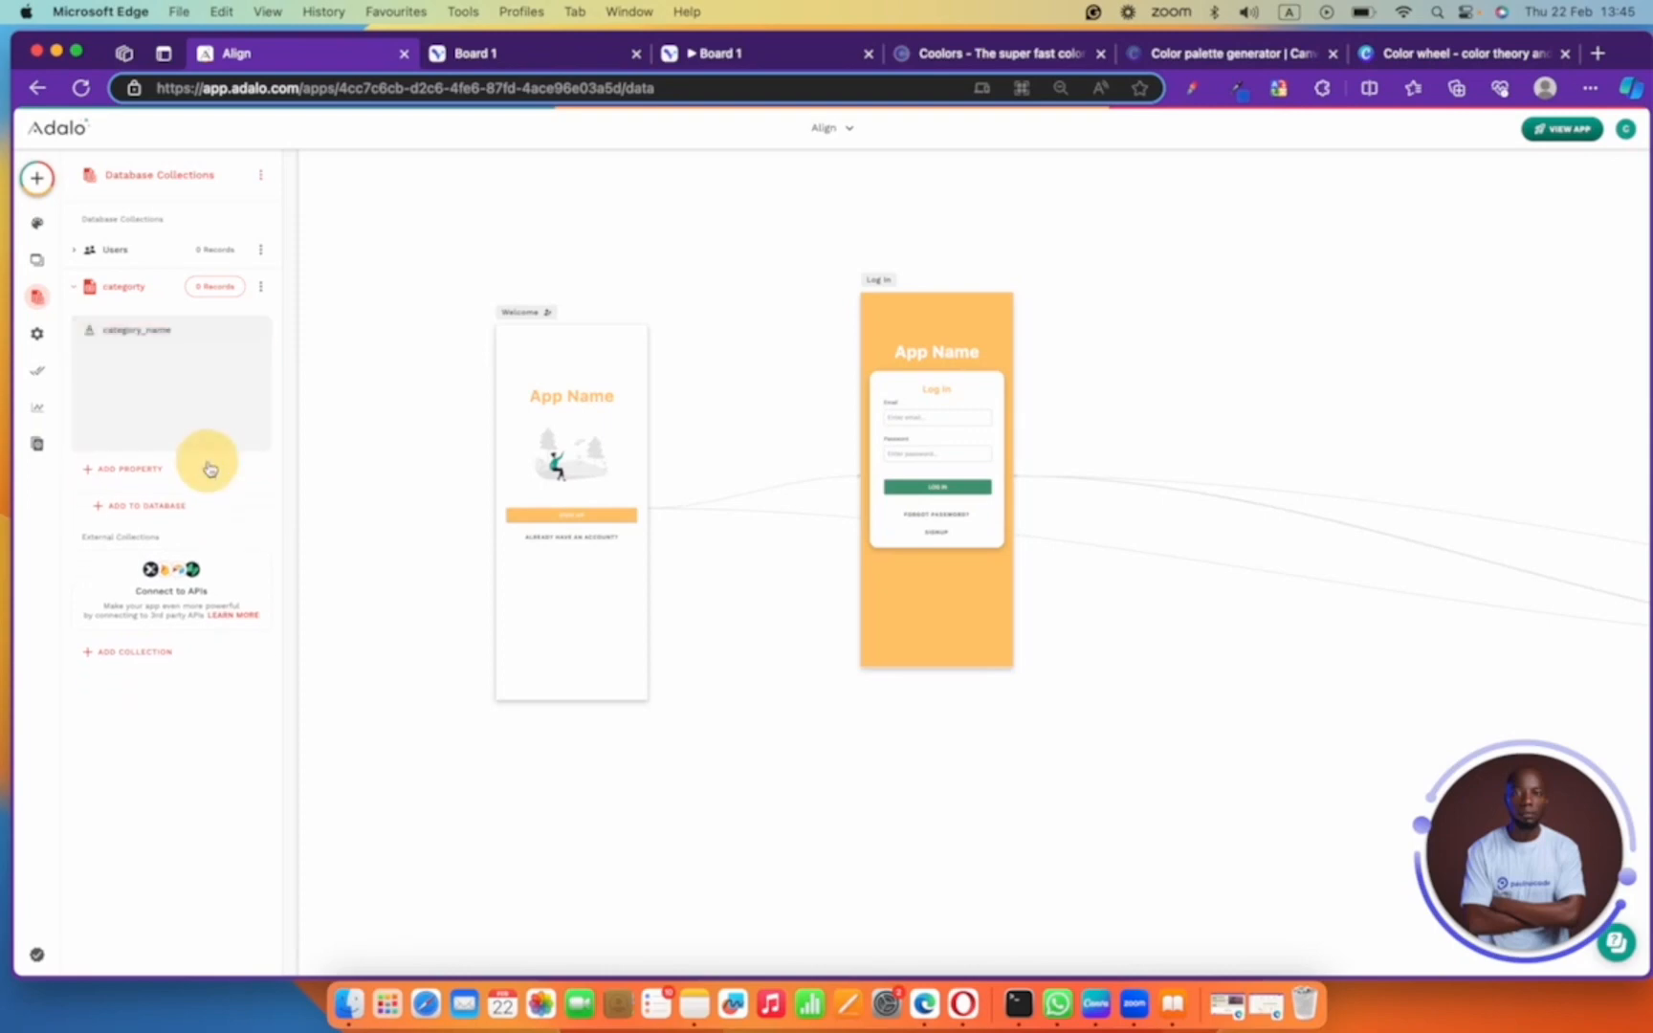
- Add an image property named category_image to the category collection
left_click(130, 365)
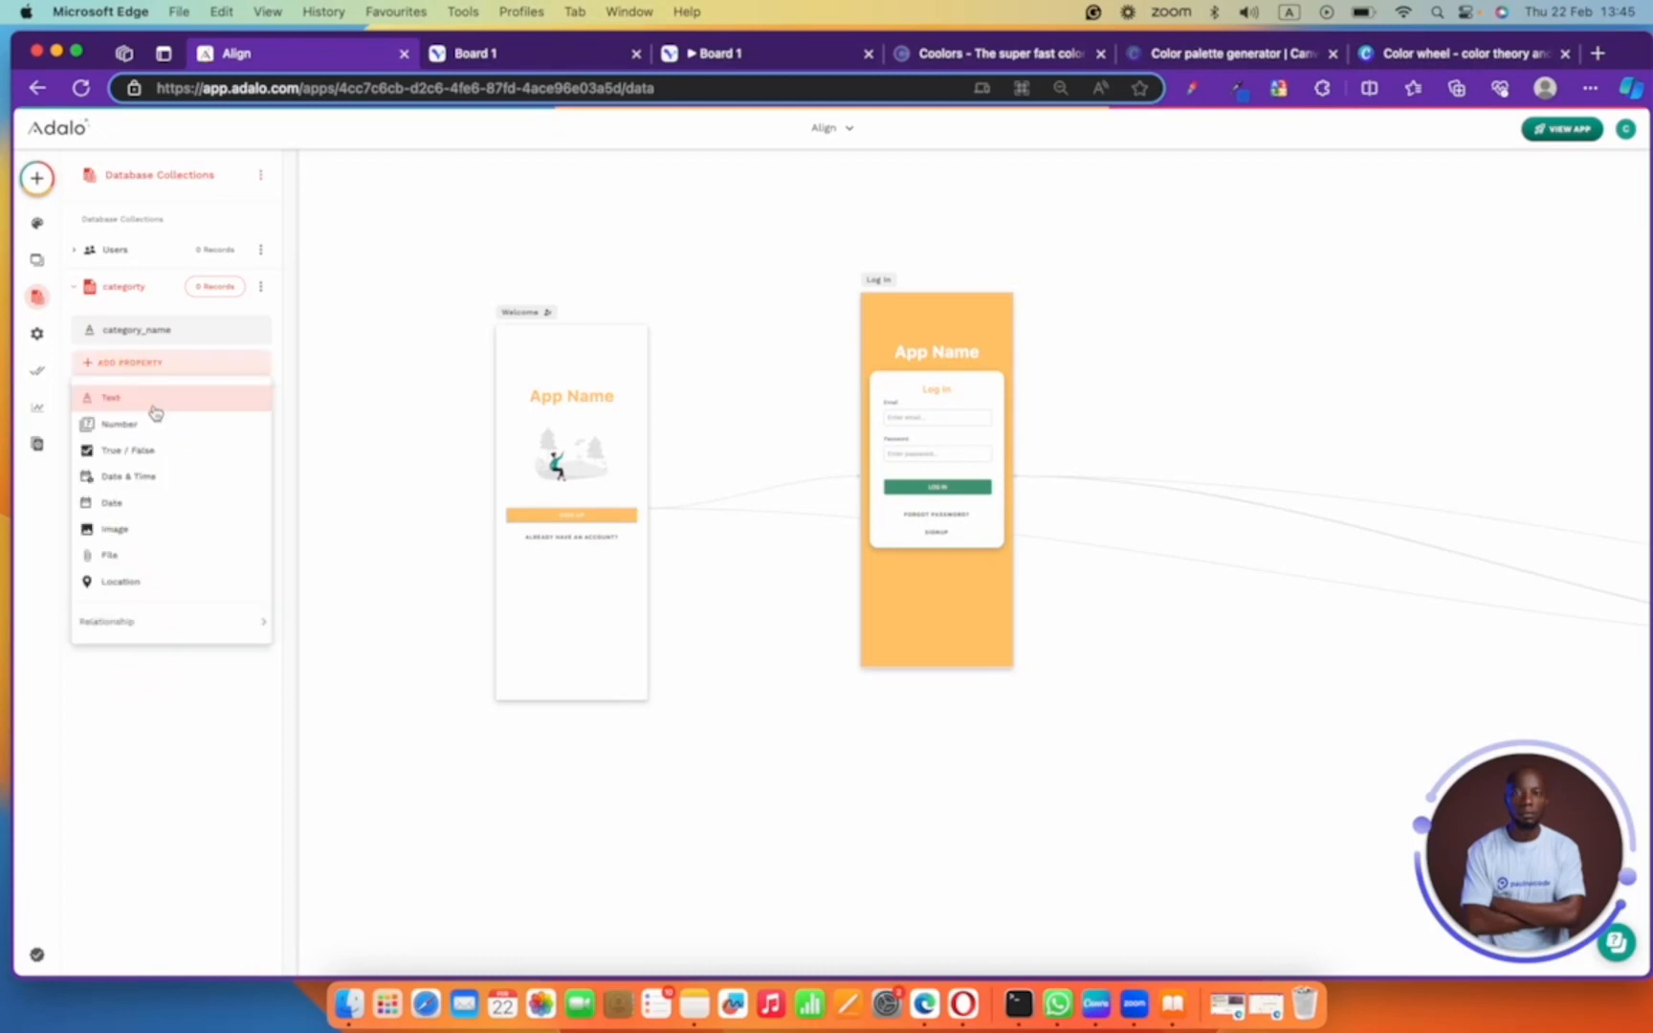
left_click(159, 531)
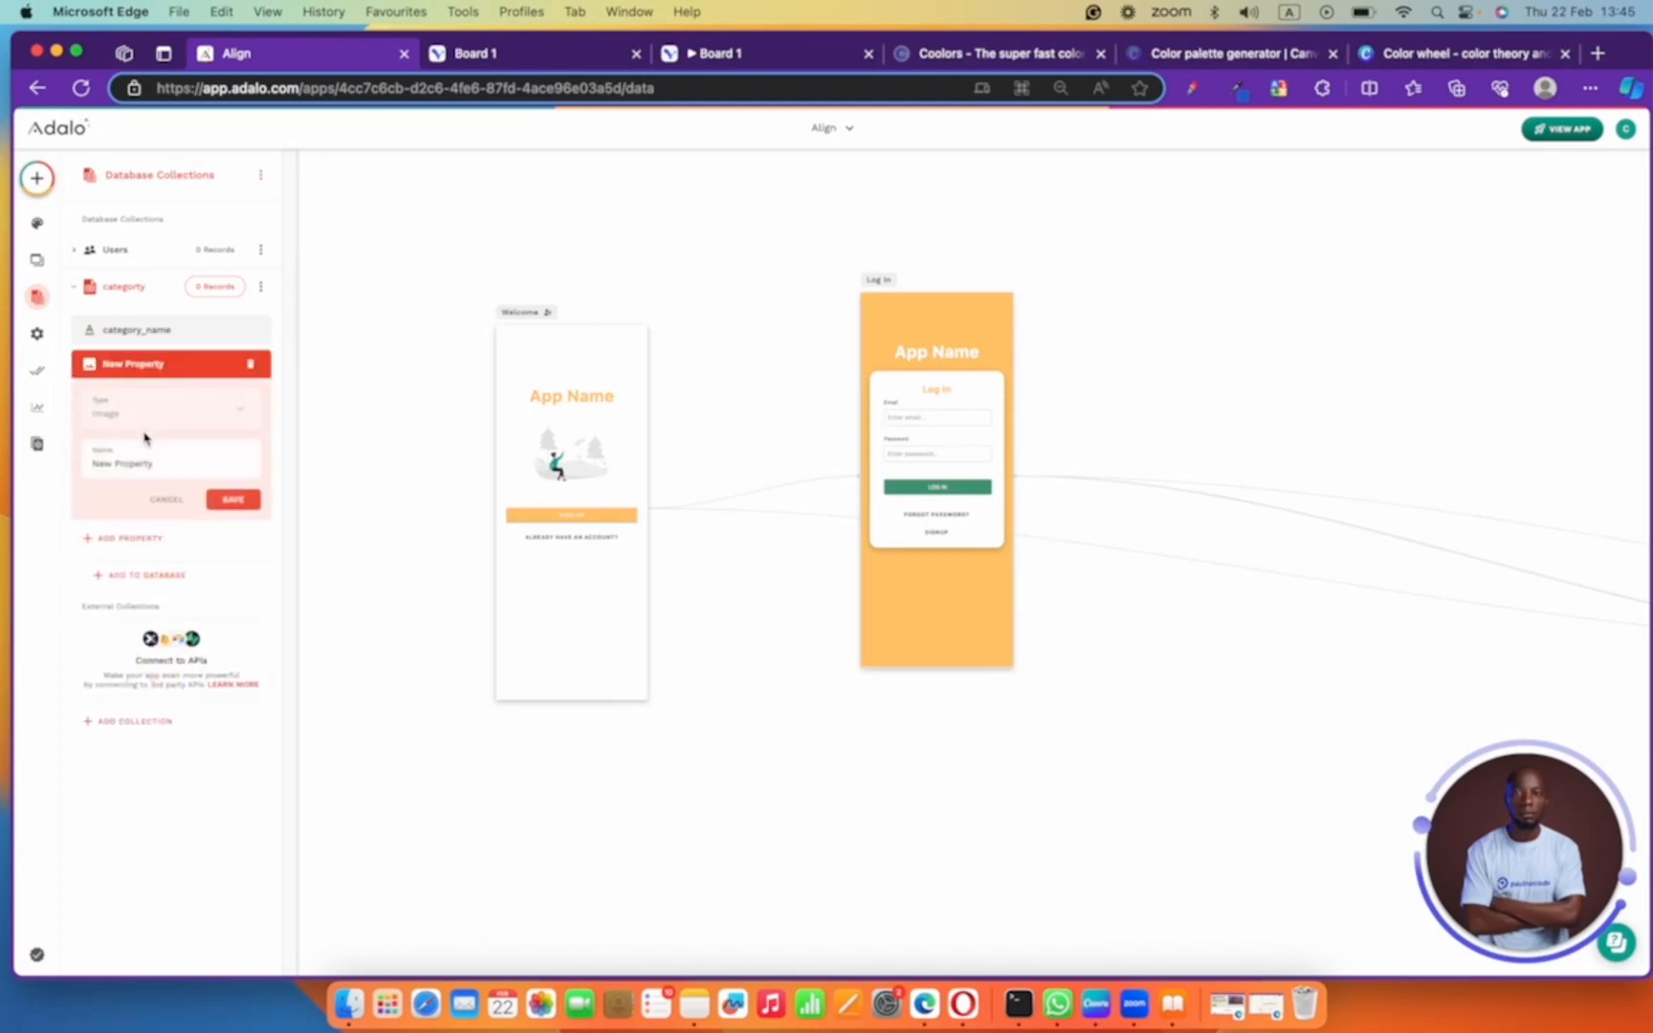
type("category_image")
left_click(229, 502)
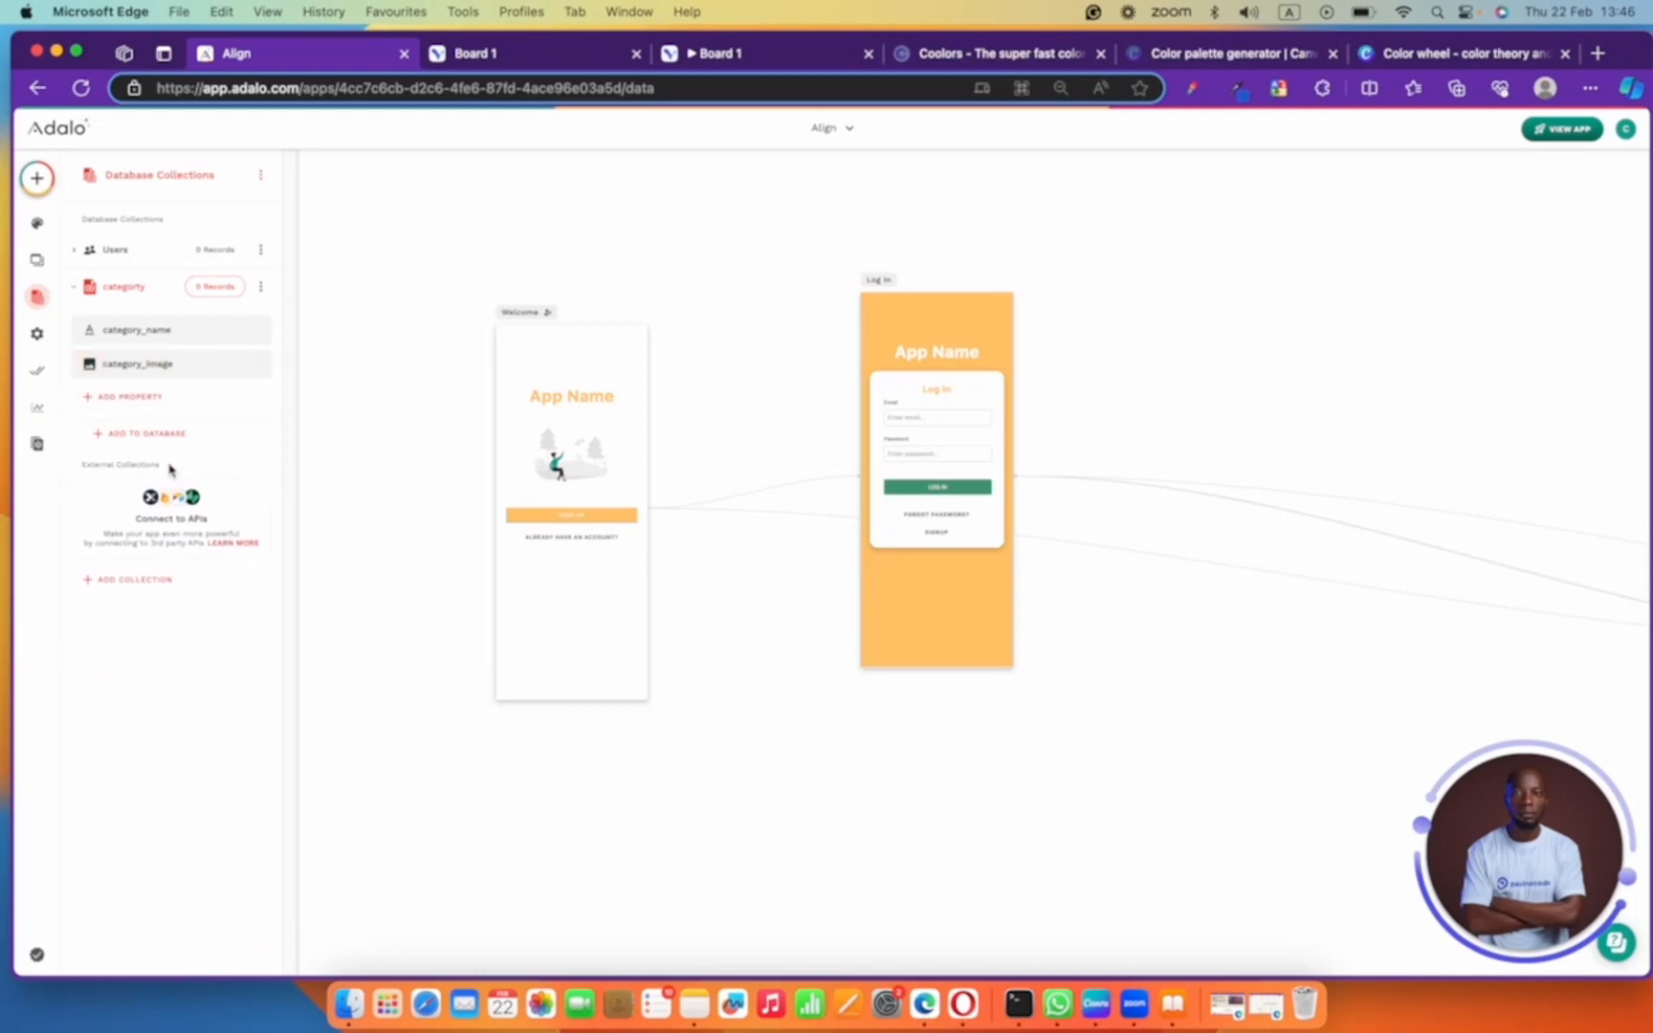
left_click(148, 406)
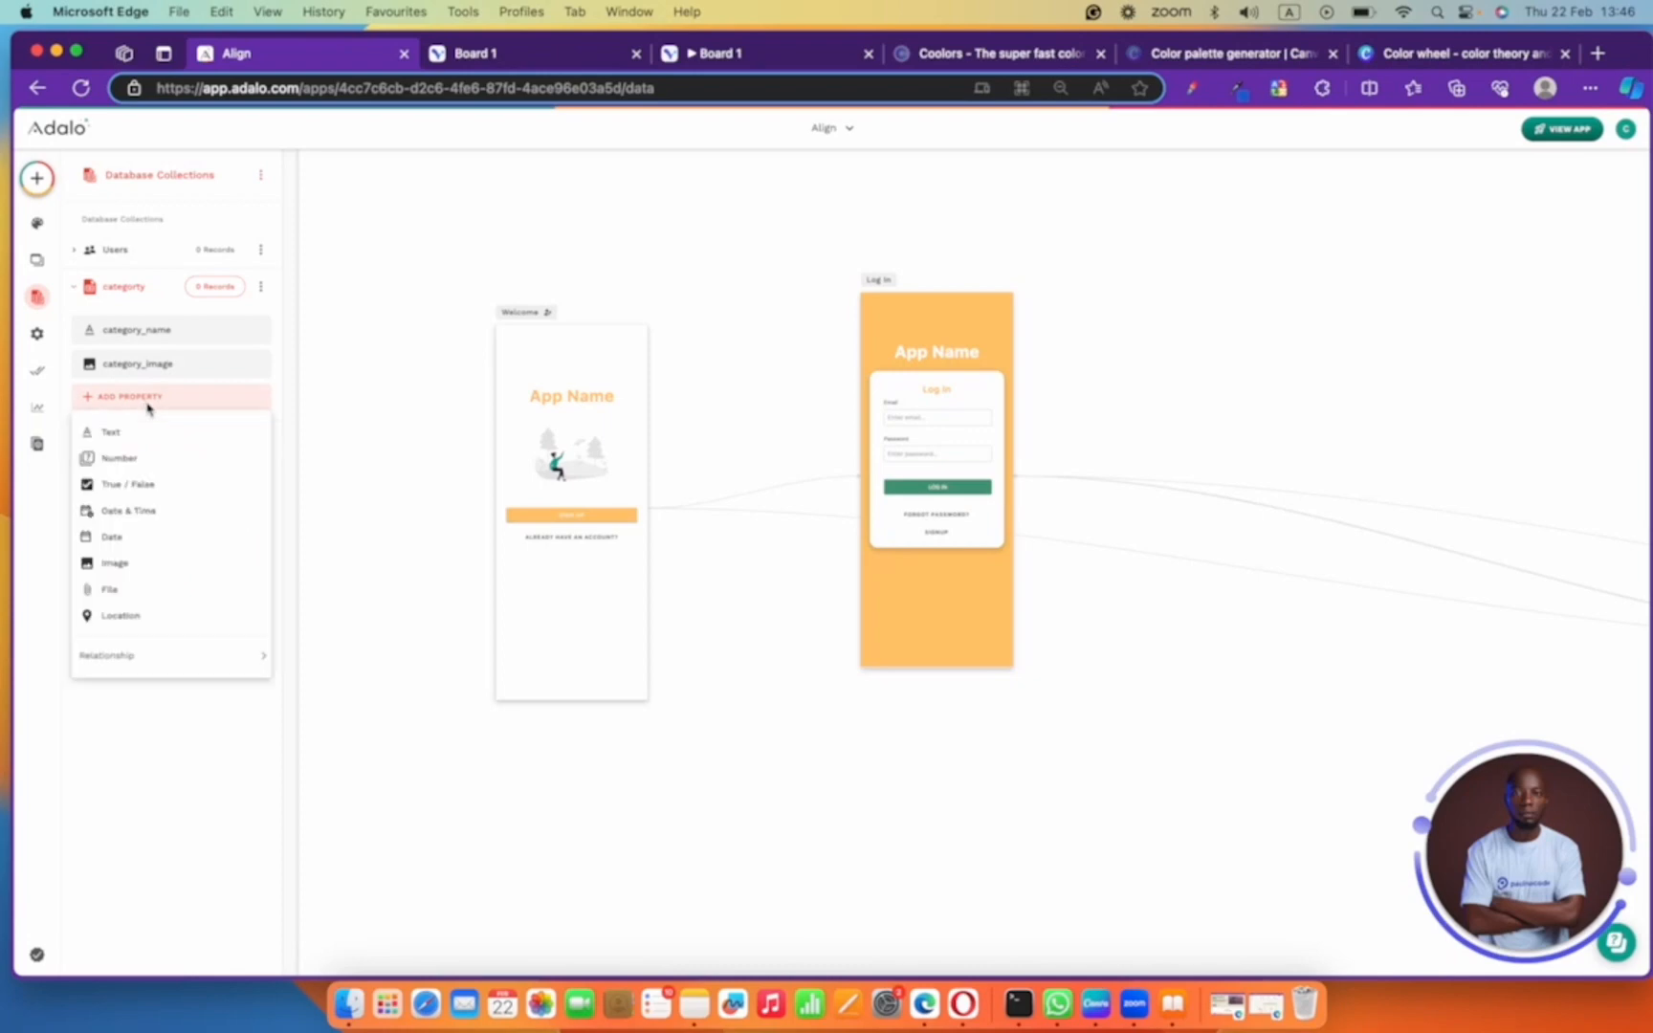
left_click(169, 560)
left_click(250, 397)
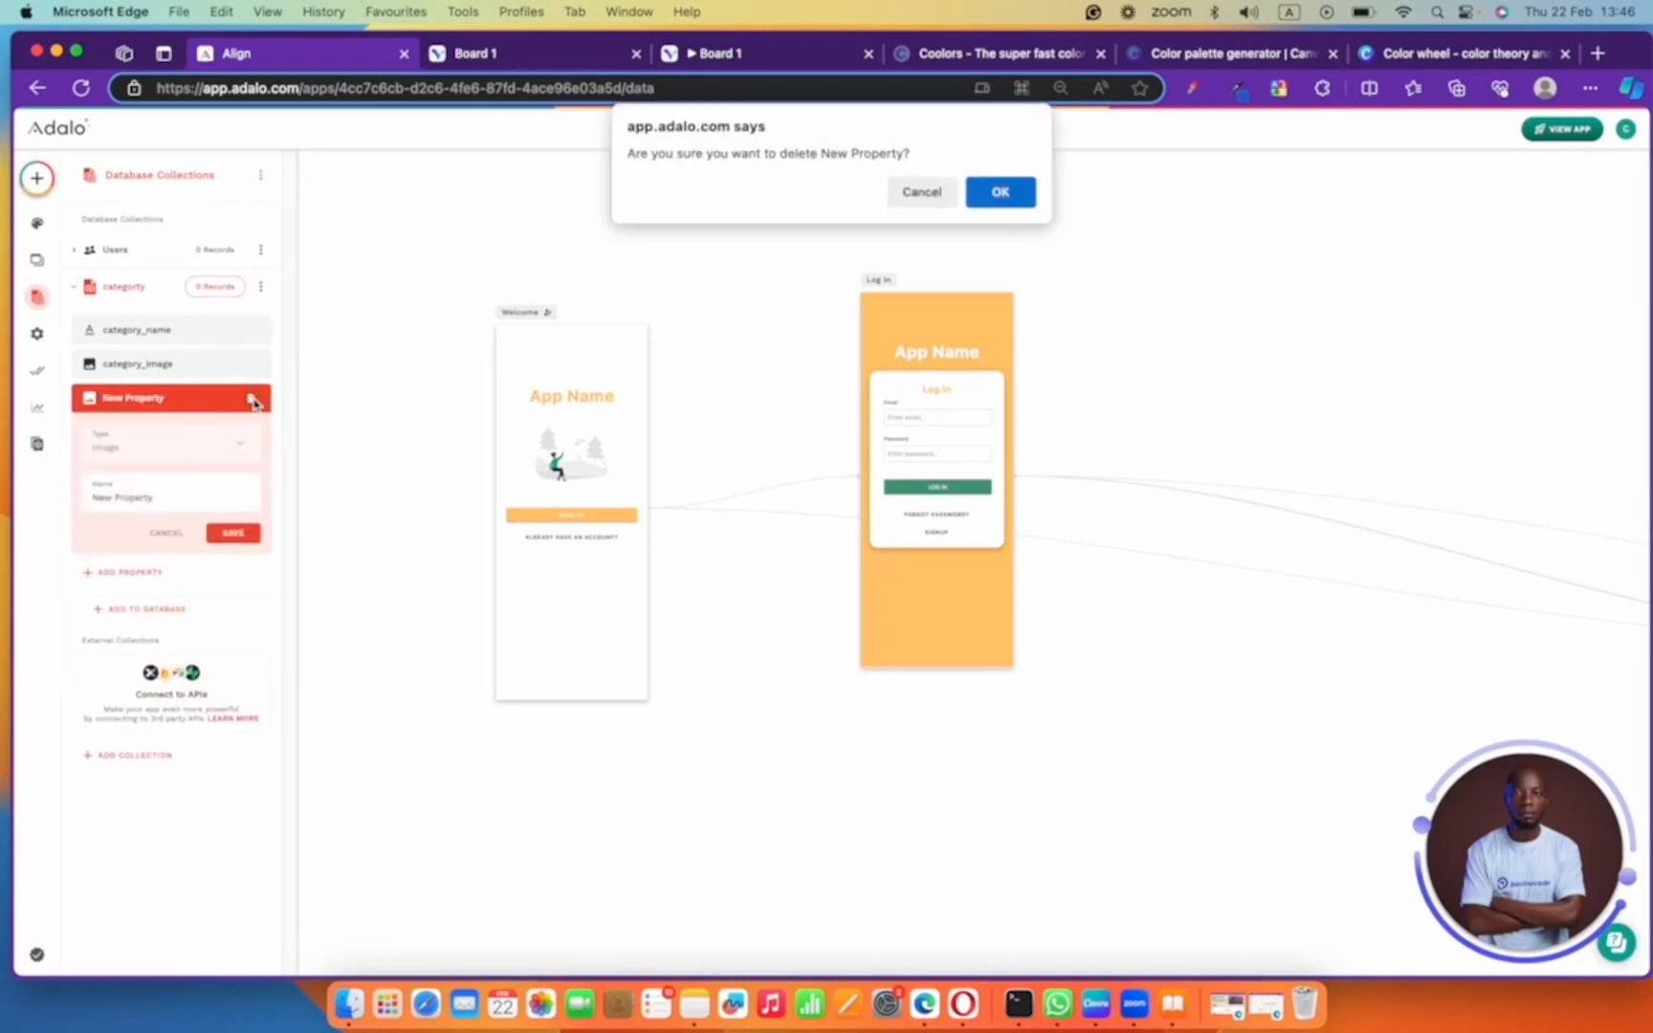
left_click(1029, 203)
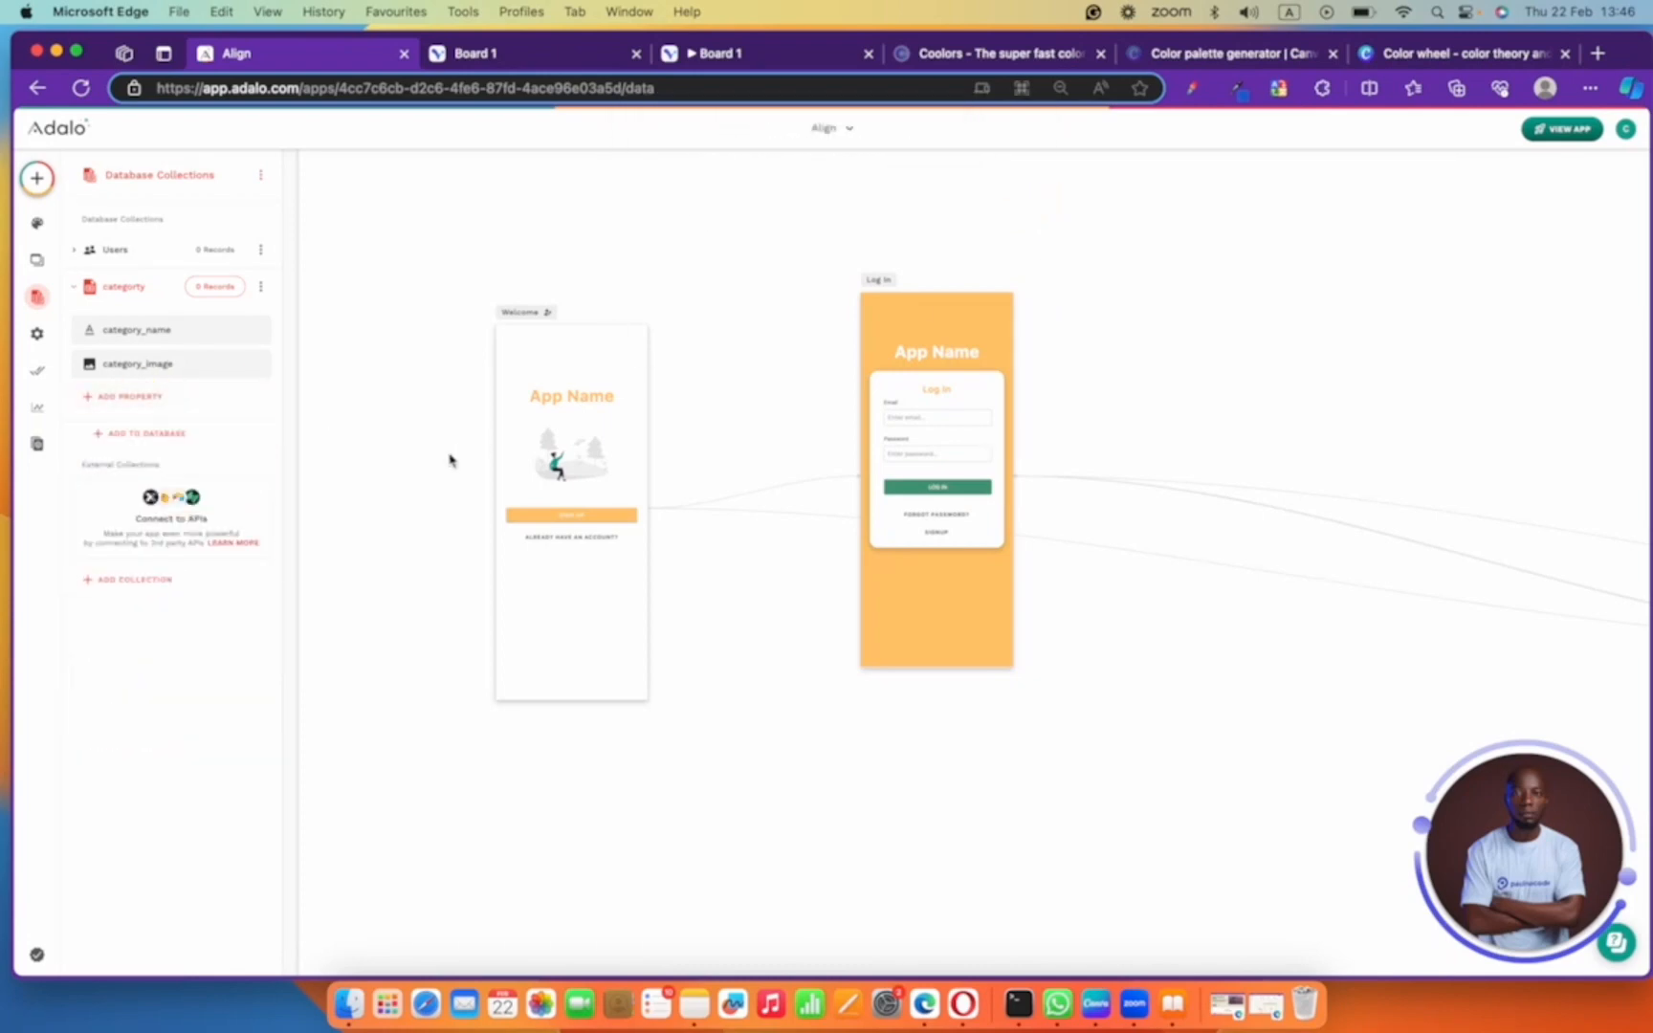
- Add a text property named category_description to the category collection
left_click(174, 400)
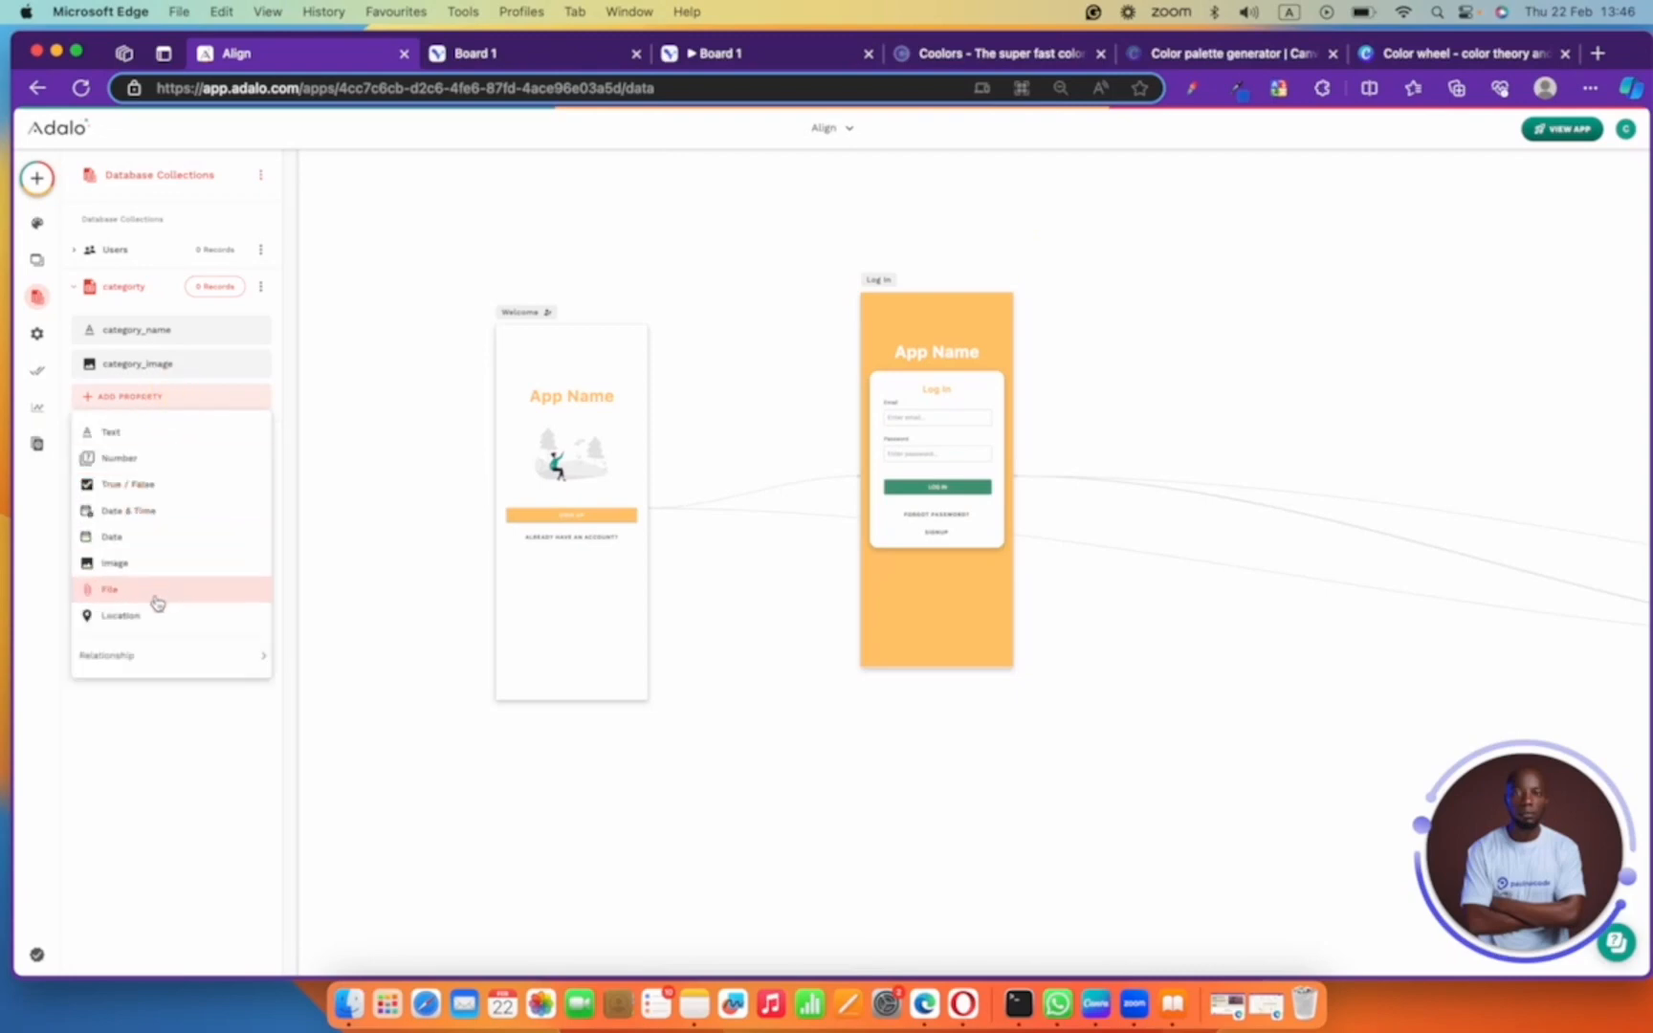
left_click(157, 432)
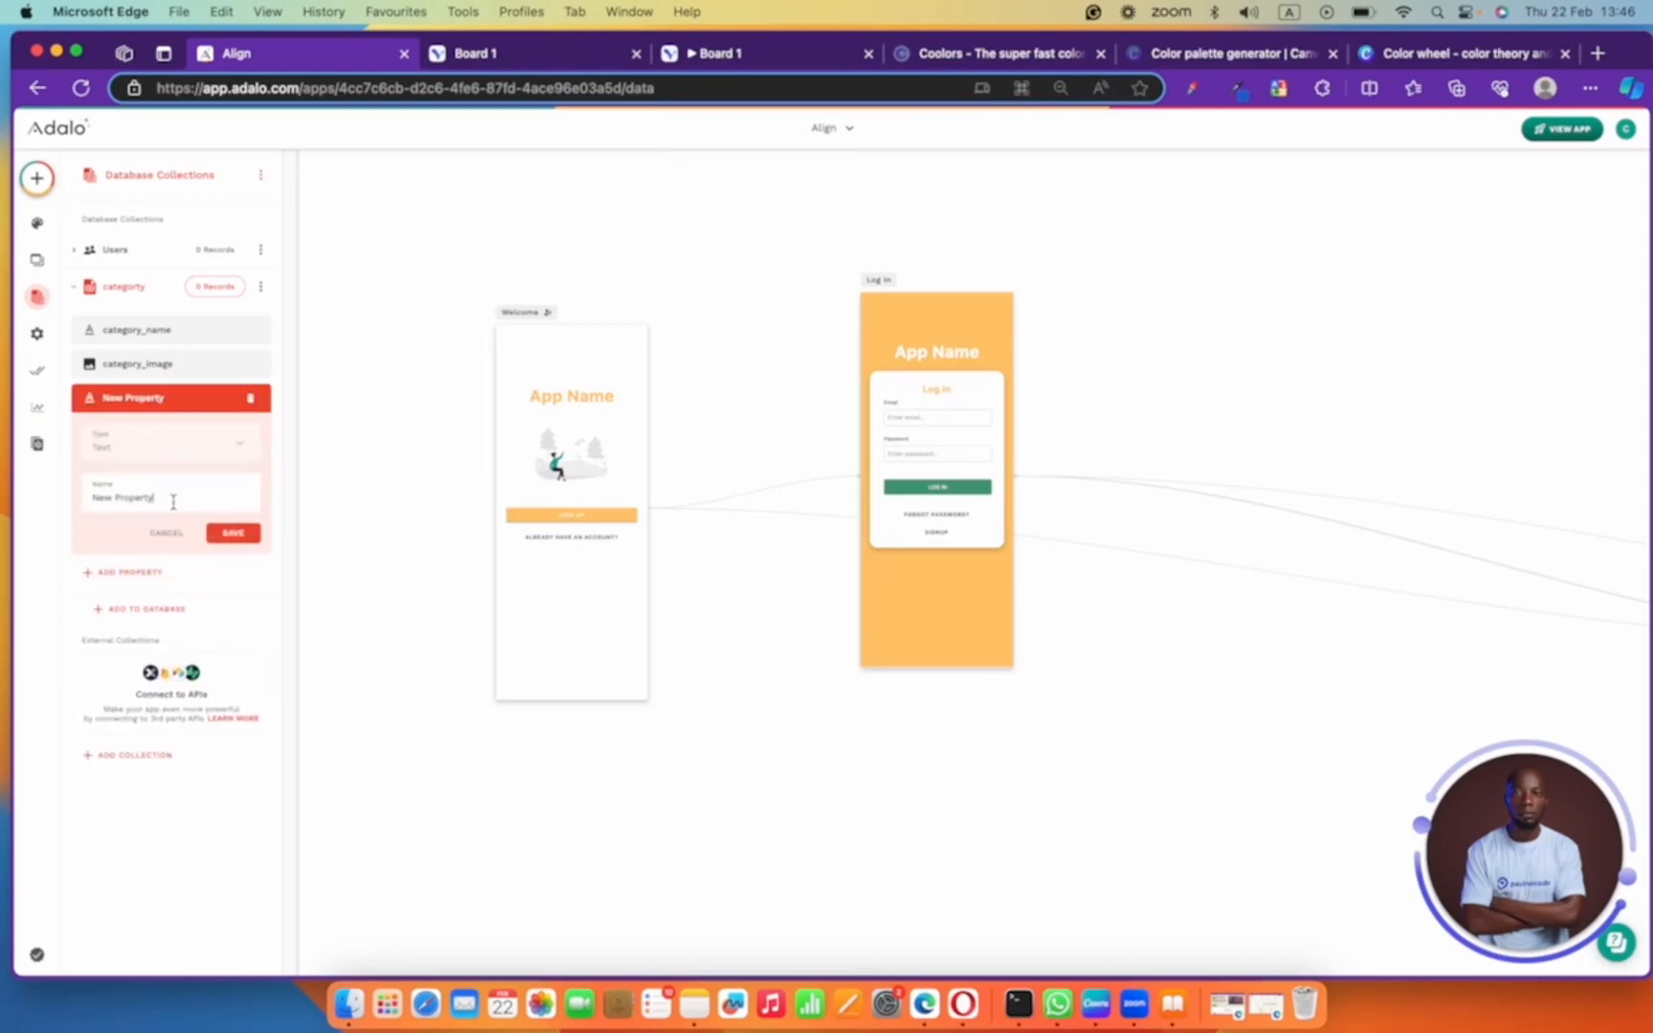
triple_click(173, 498)
type("category_description")
left_click(233, 531)
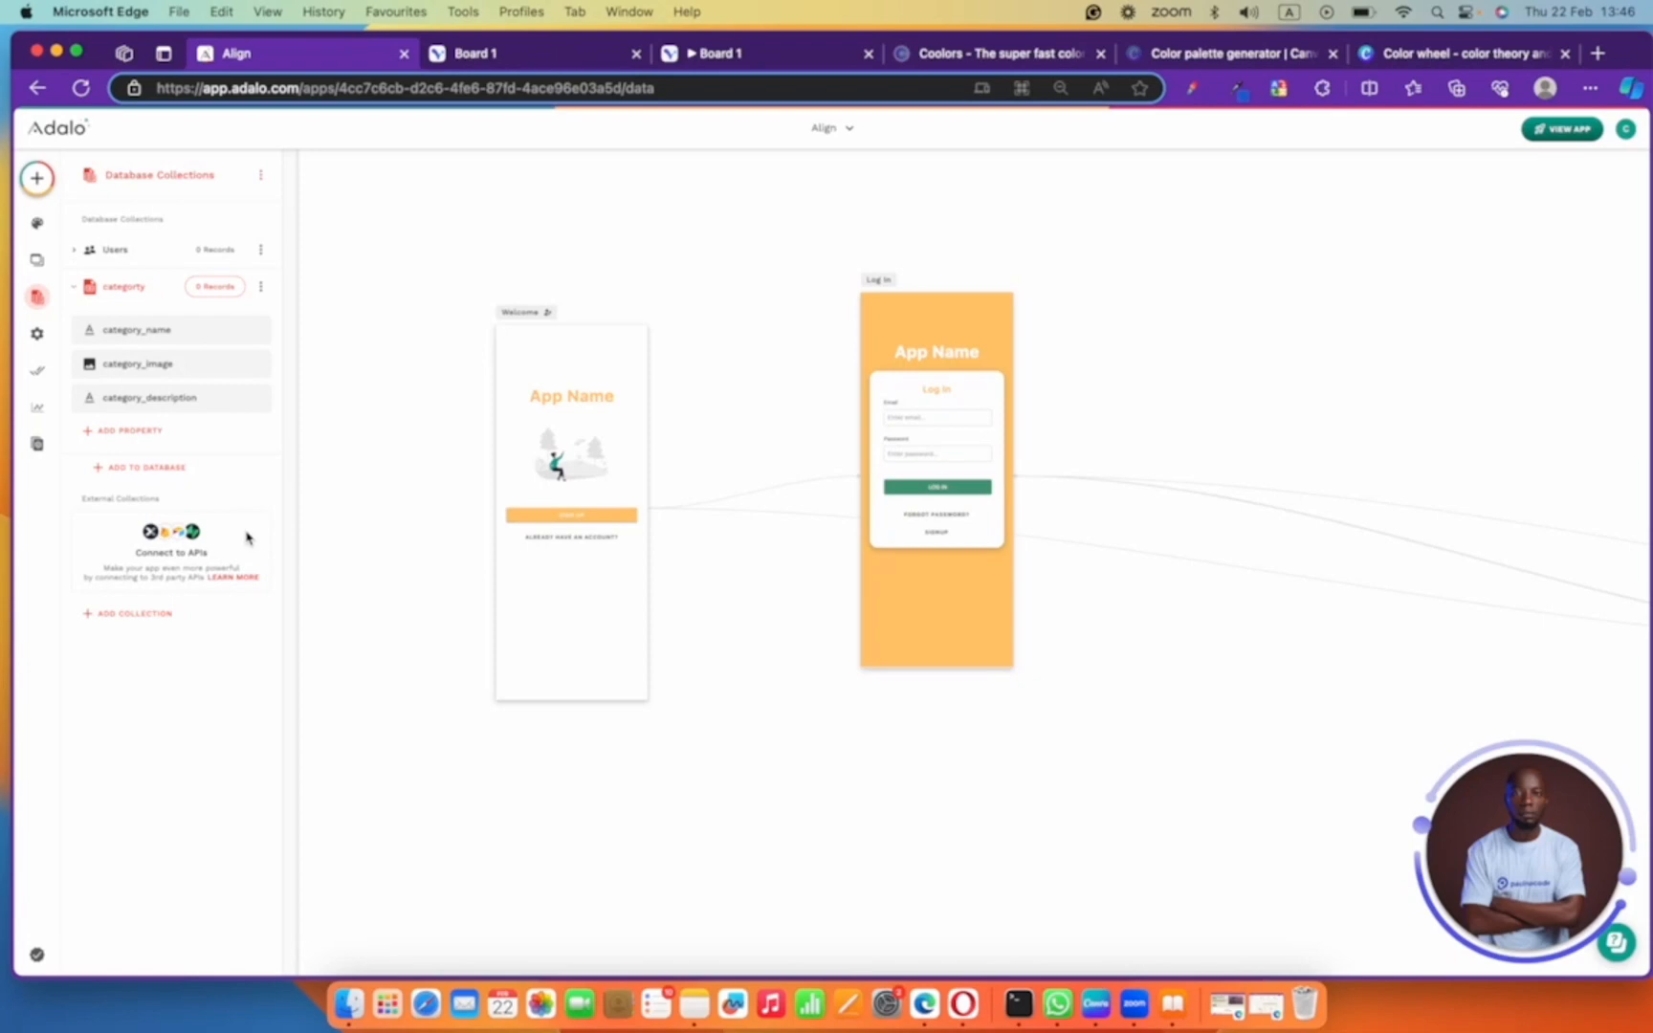
- Expand the Users collection and compare its properties with the Home - Service Listing, Select a Tasker and Tasker Profile screens in the Visily presentation
left_click(78, 289)
left_click(125, 254)
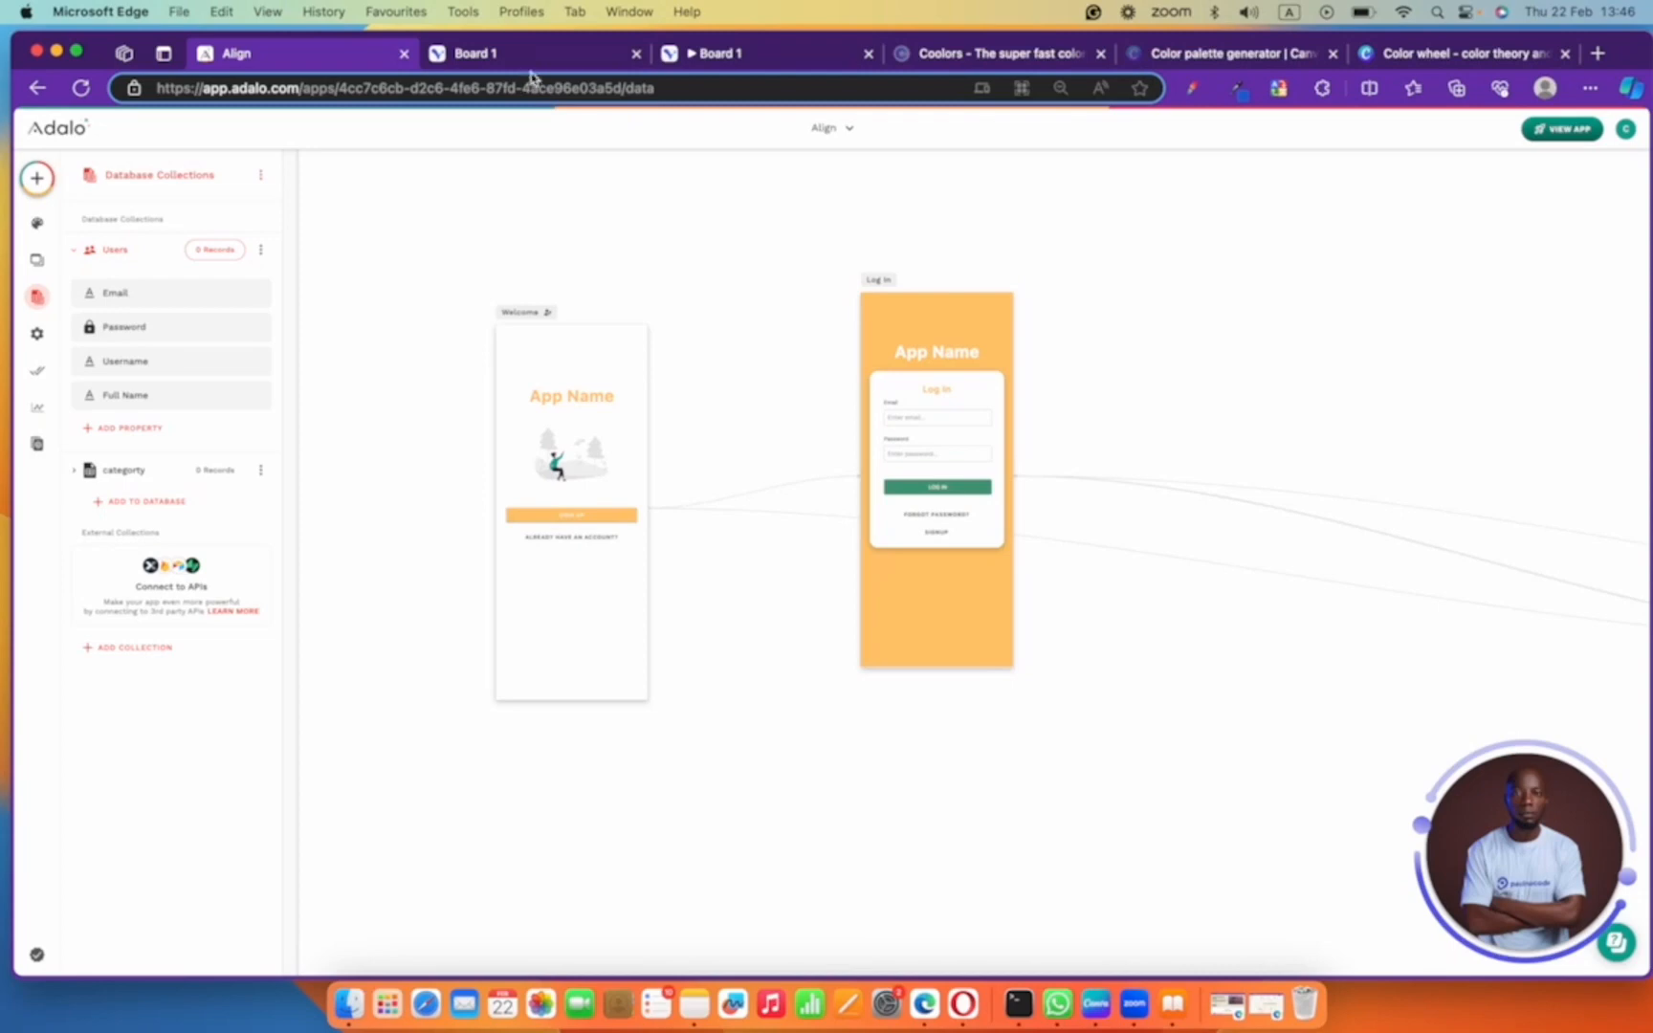
left_click(750, 62)
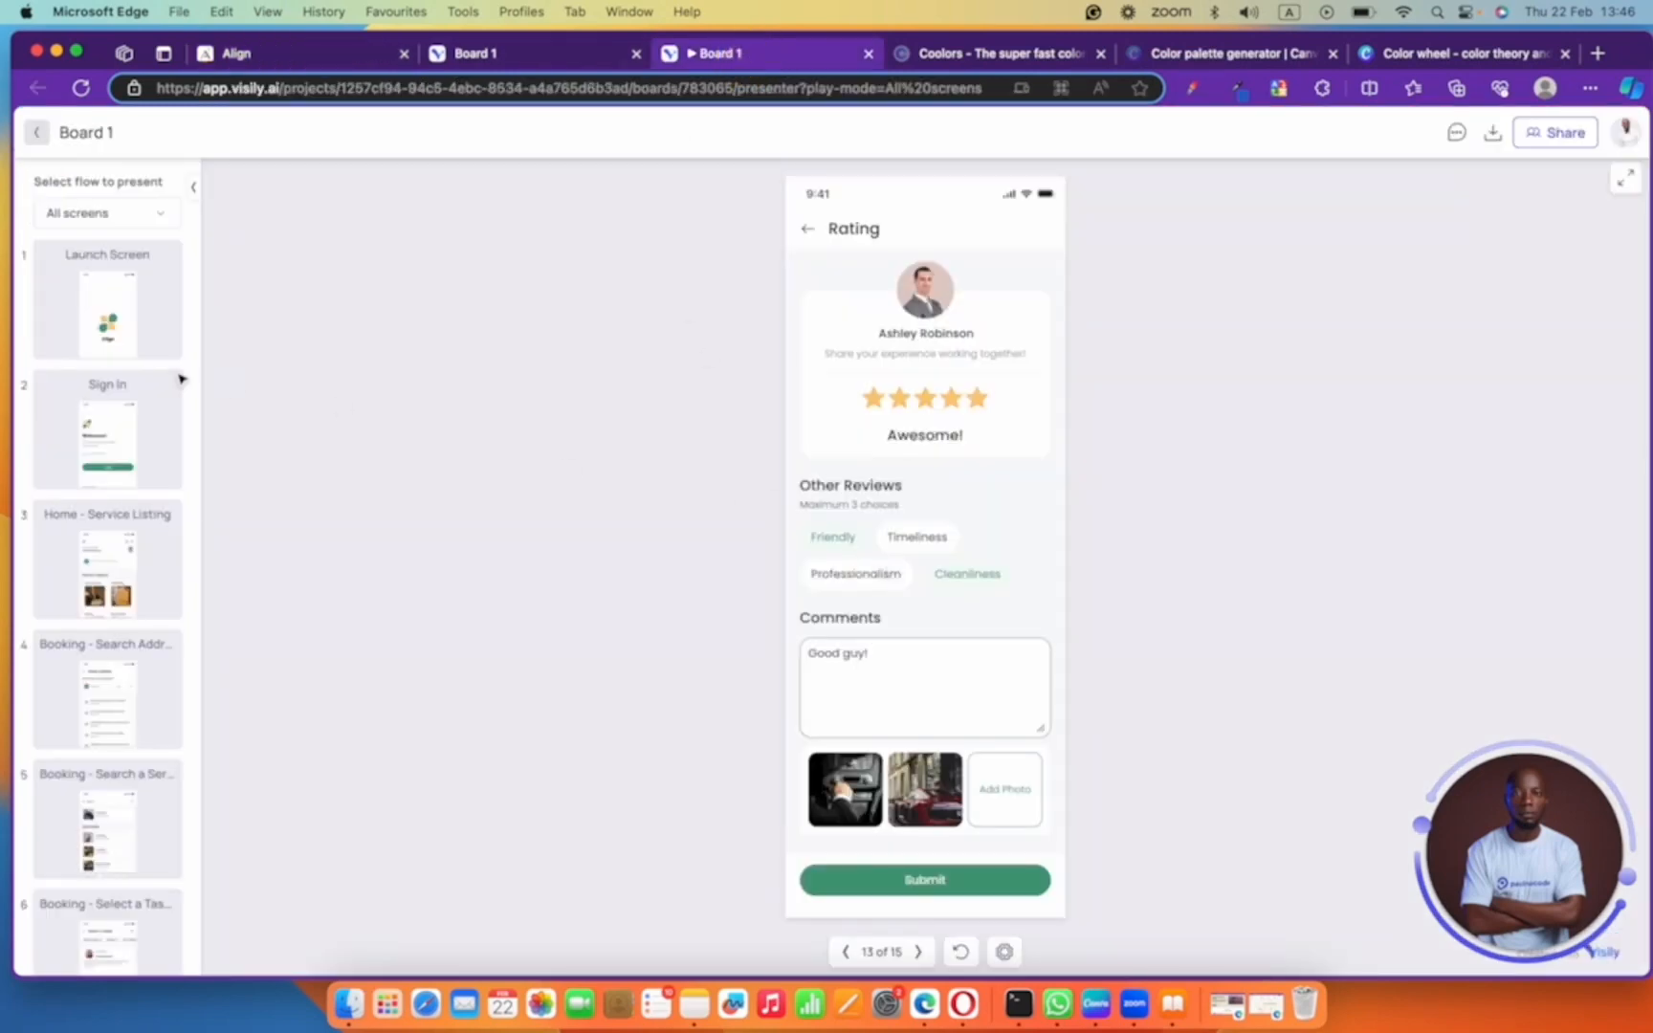
scroll(122, 400, "down", 3)
left_click(135, 387)
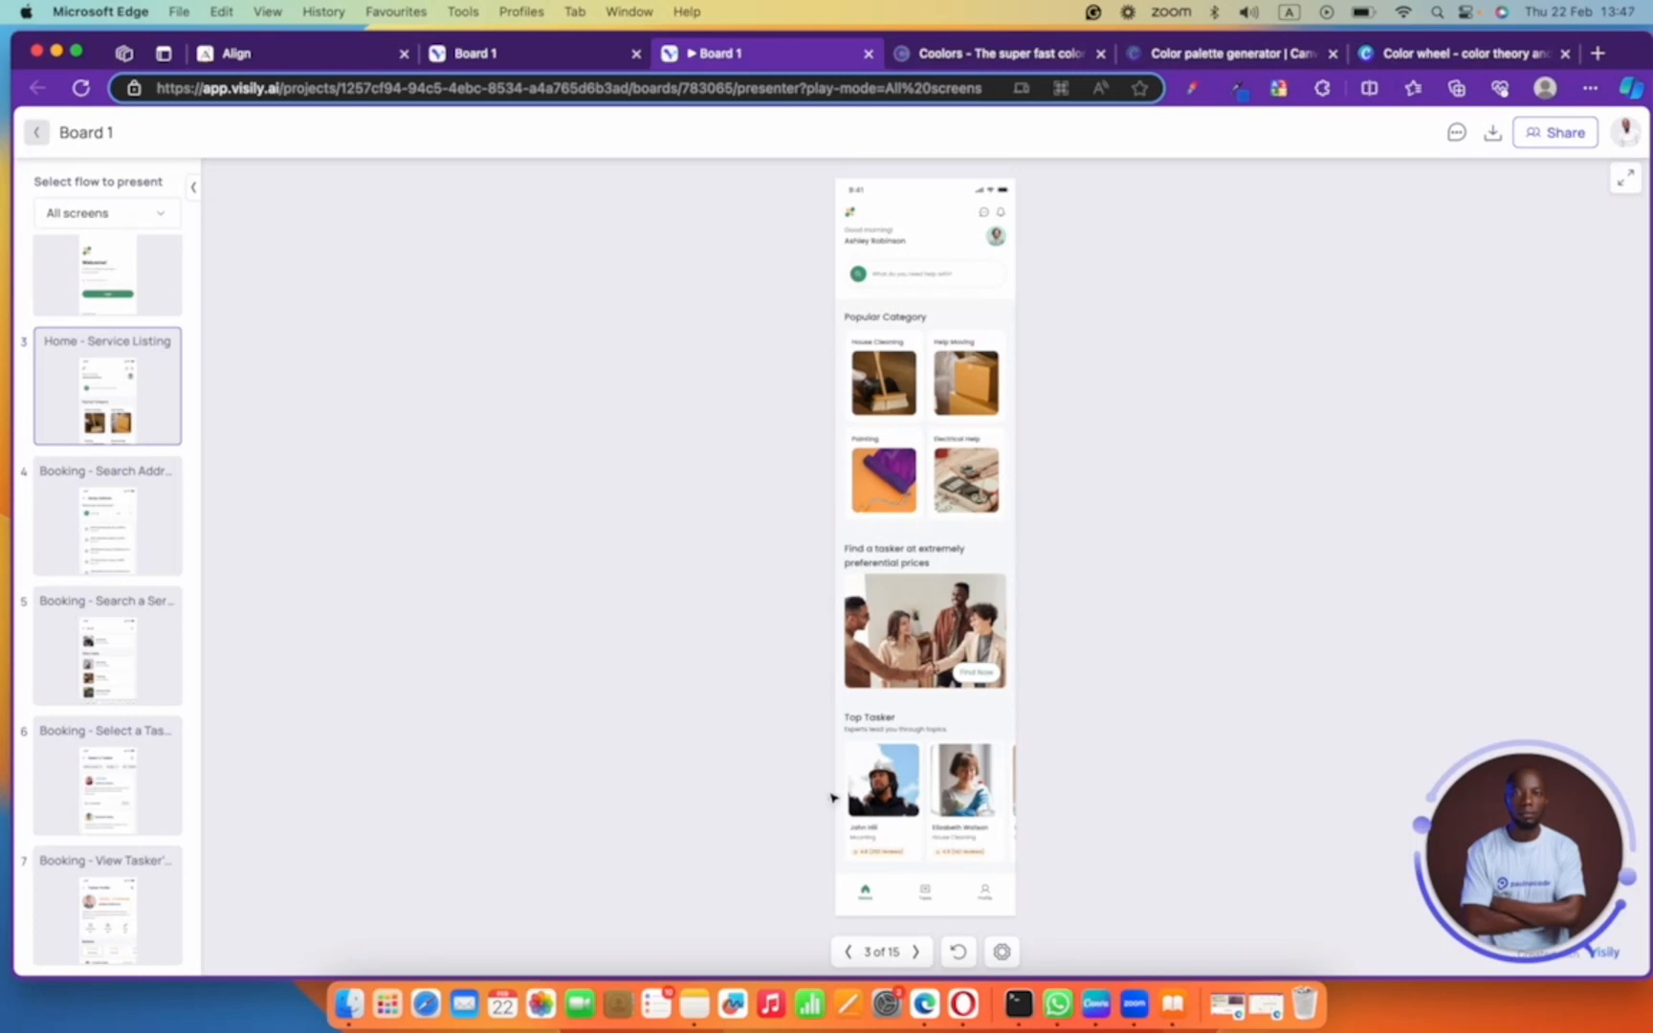
left_click(83, 784)
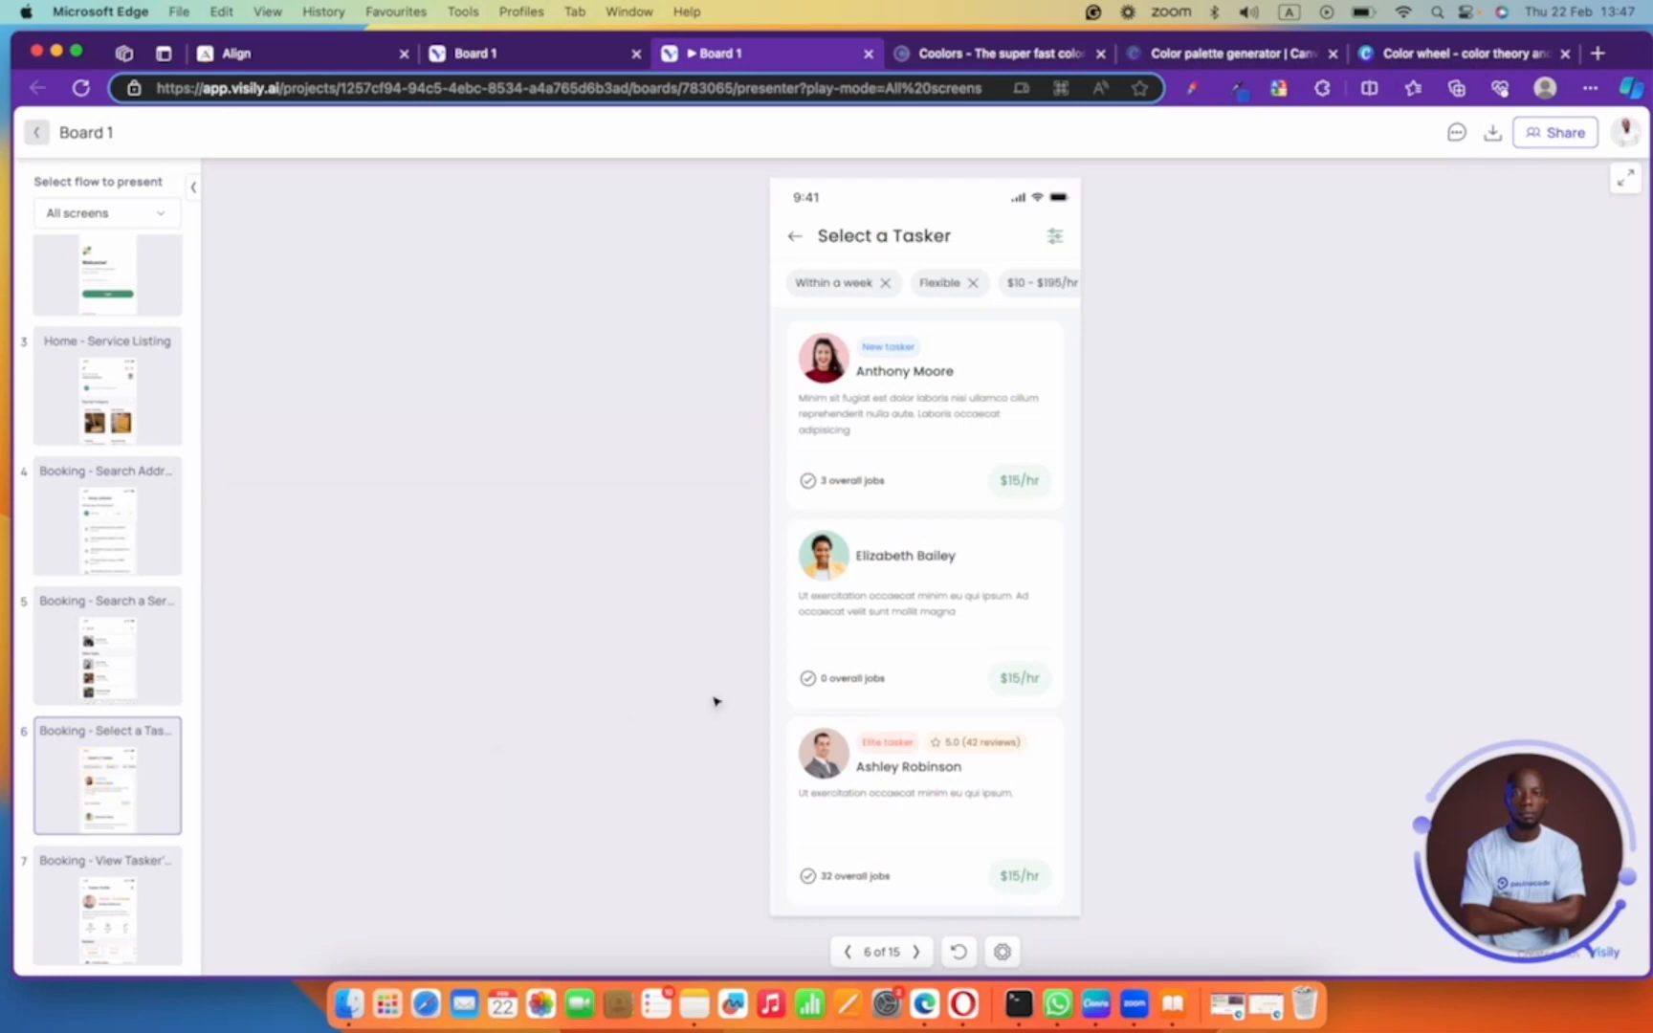
scroll(106, 837, "down", 3)
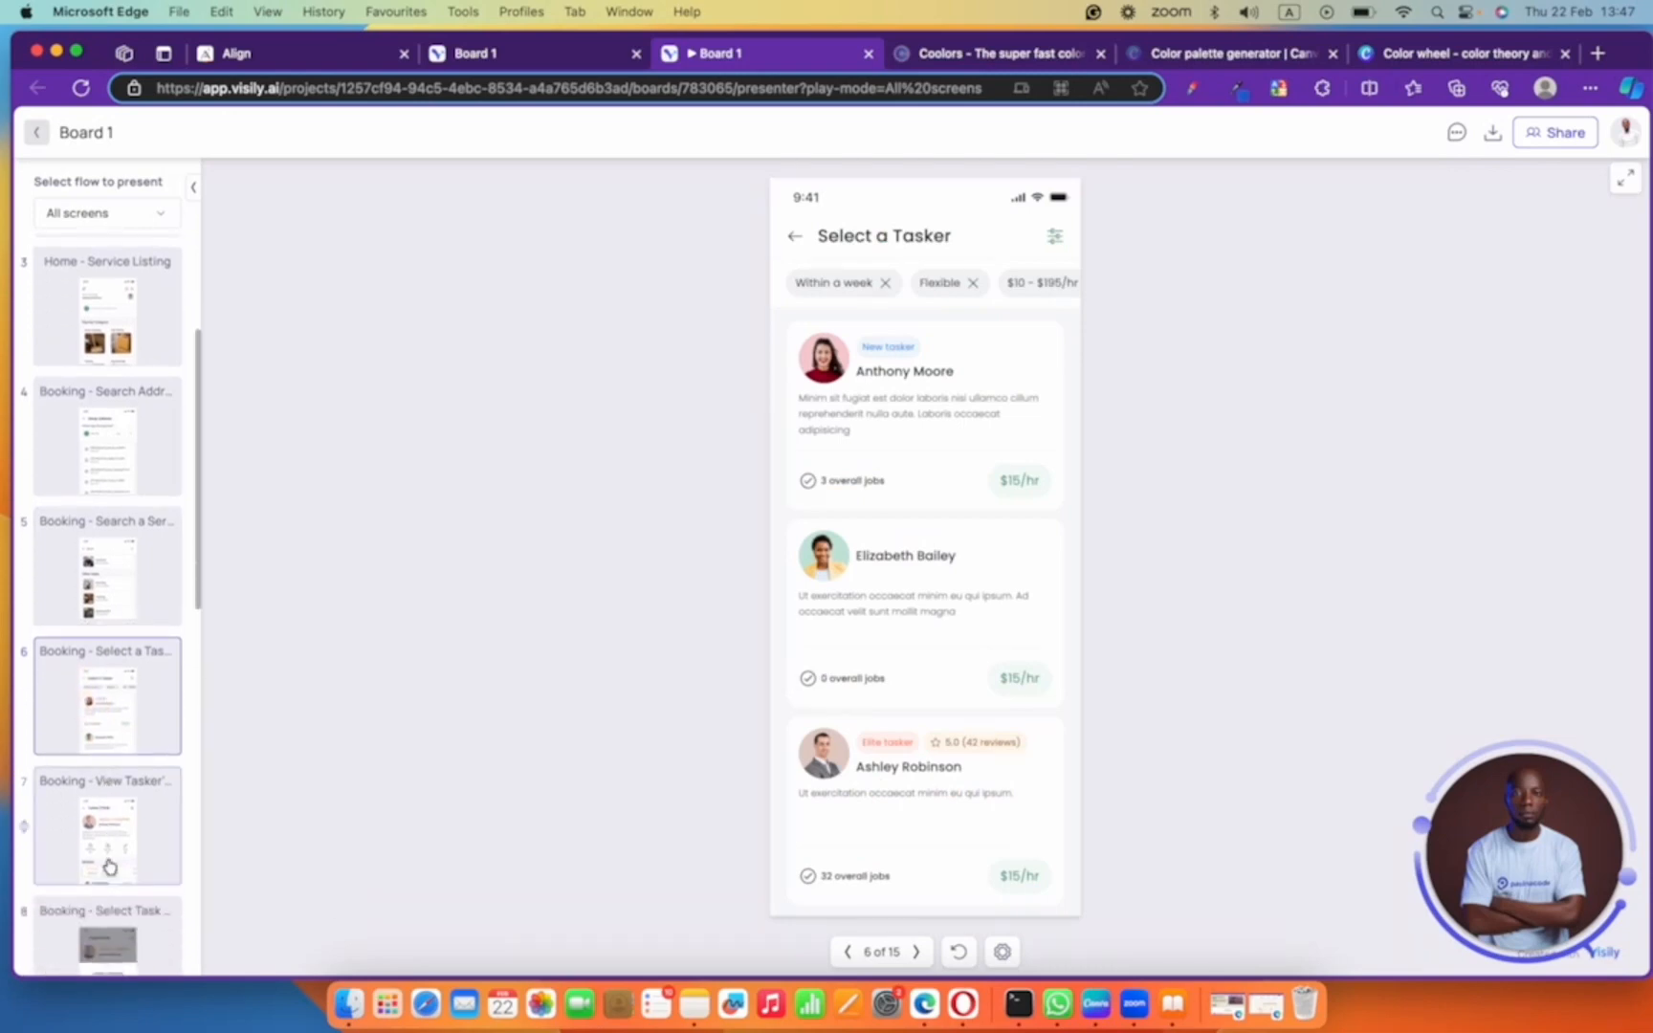
left_click(106, 829)
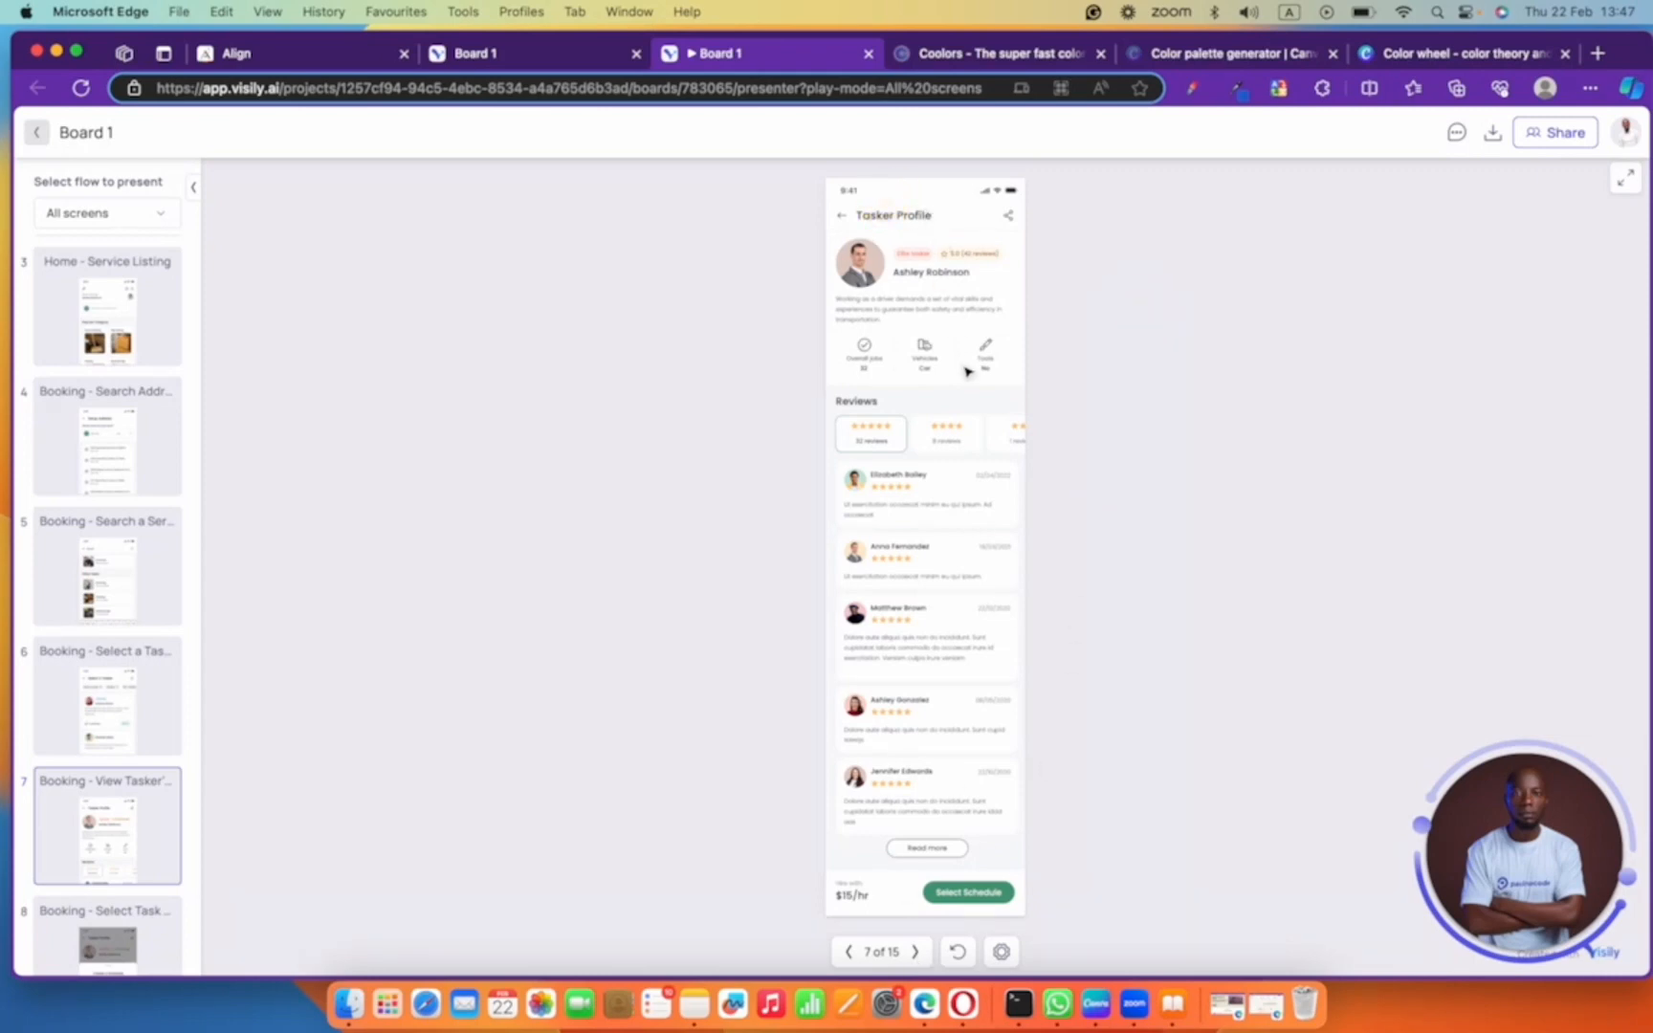
- Switch to the Visily design board and leave theme editing mode without applying the changes
left_click(461, 52)
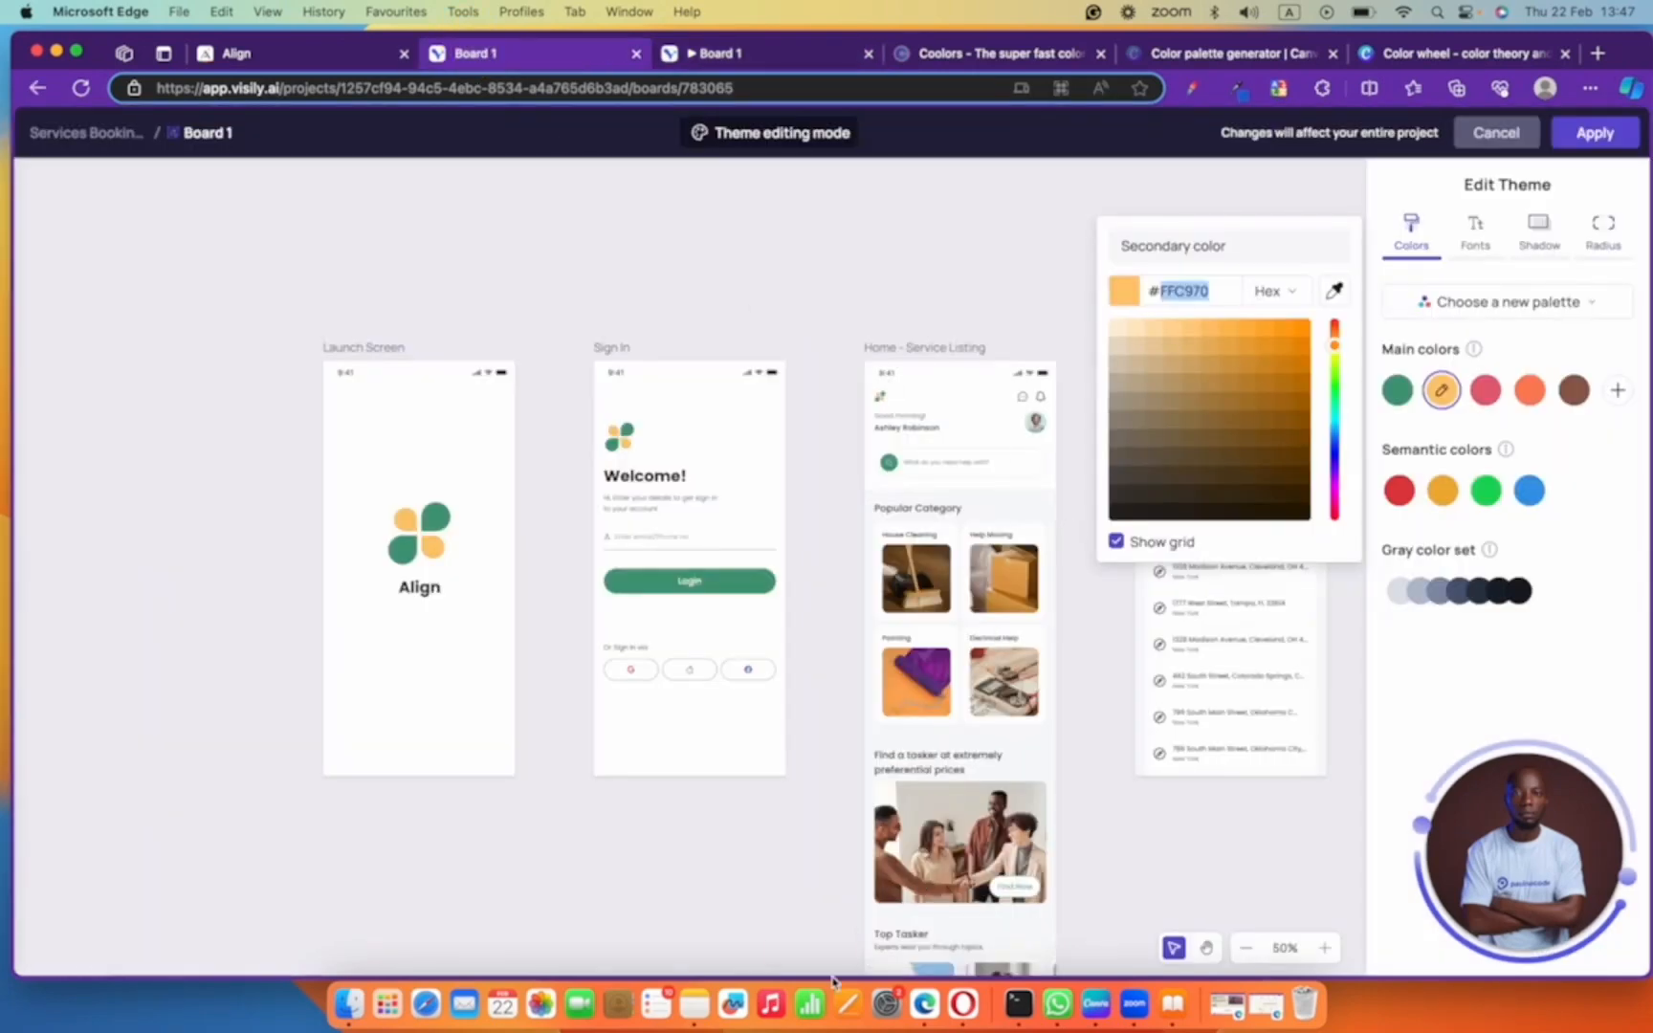
left_click_drag(1112, 752, 347, 579)
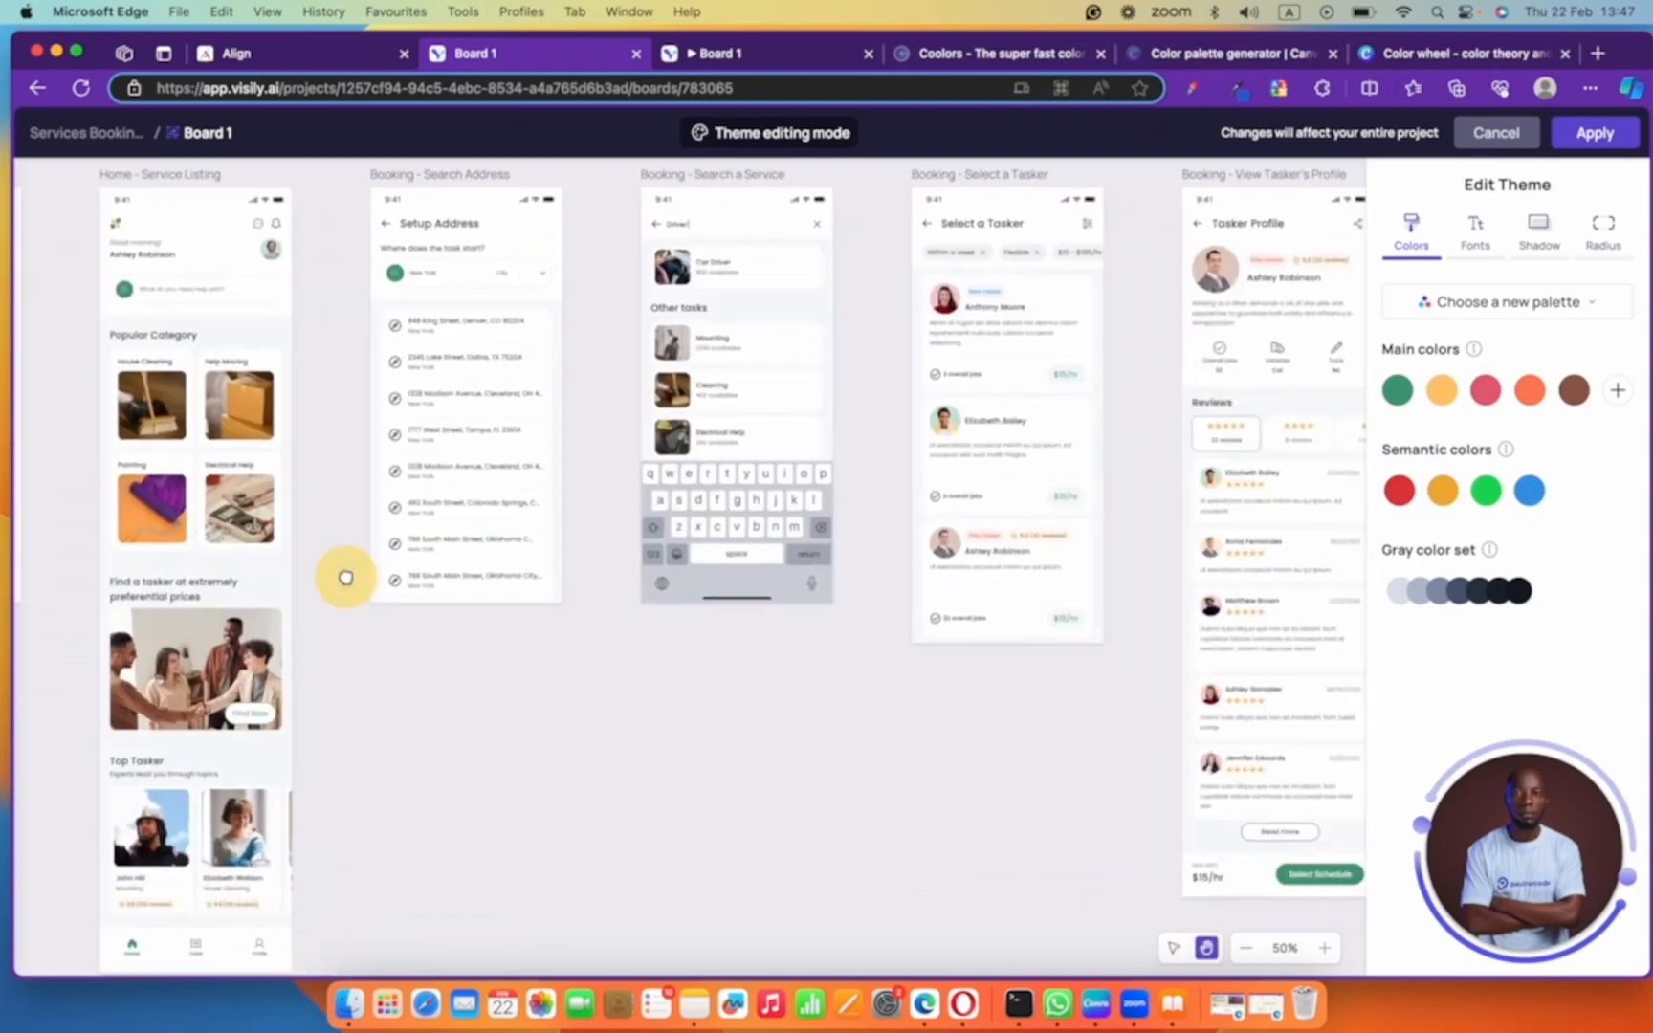
left_click_drag(850, 508, 617, 570)
left_click_drag(918, 478, 647, 446)
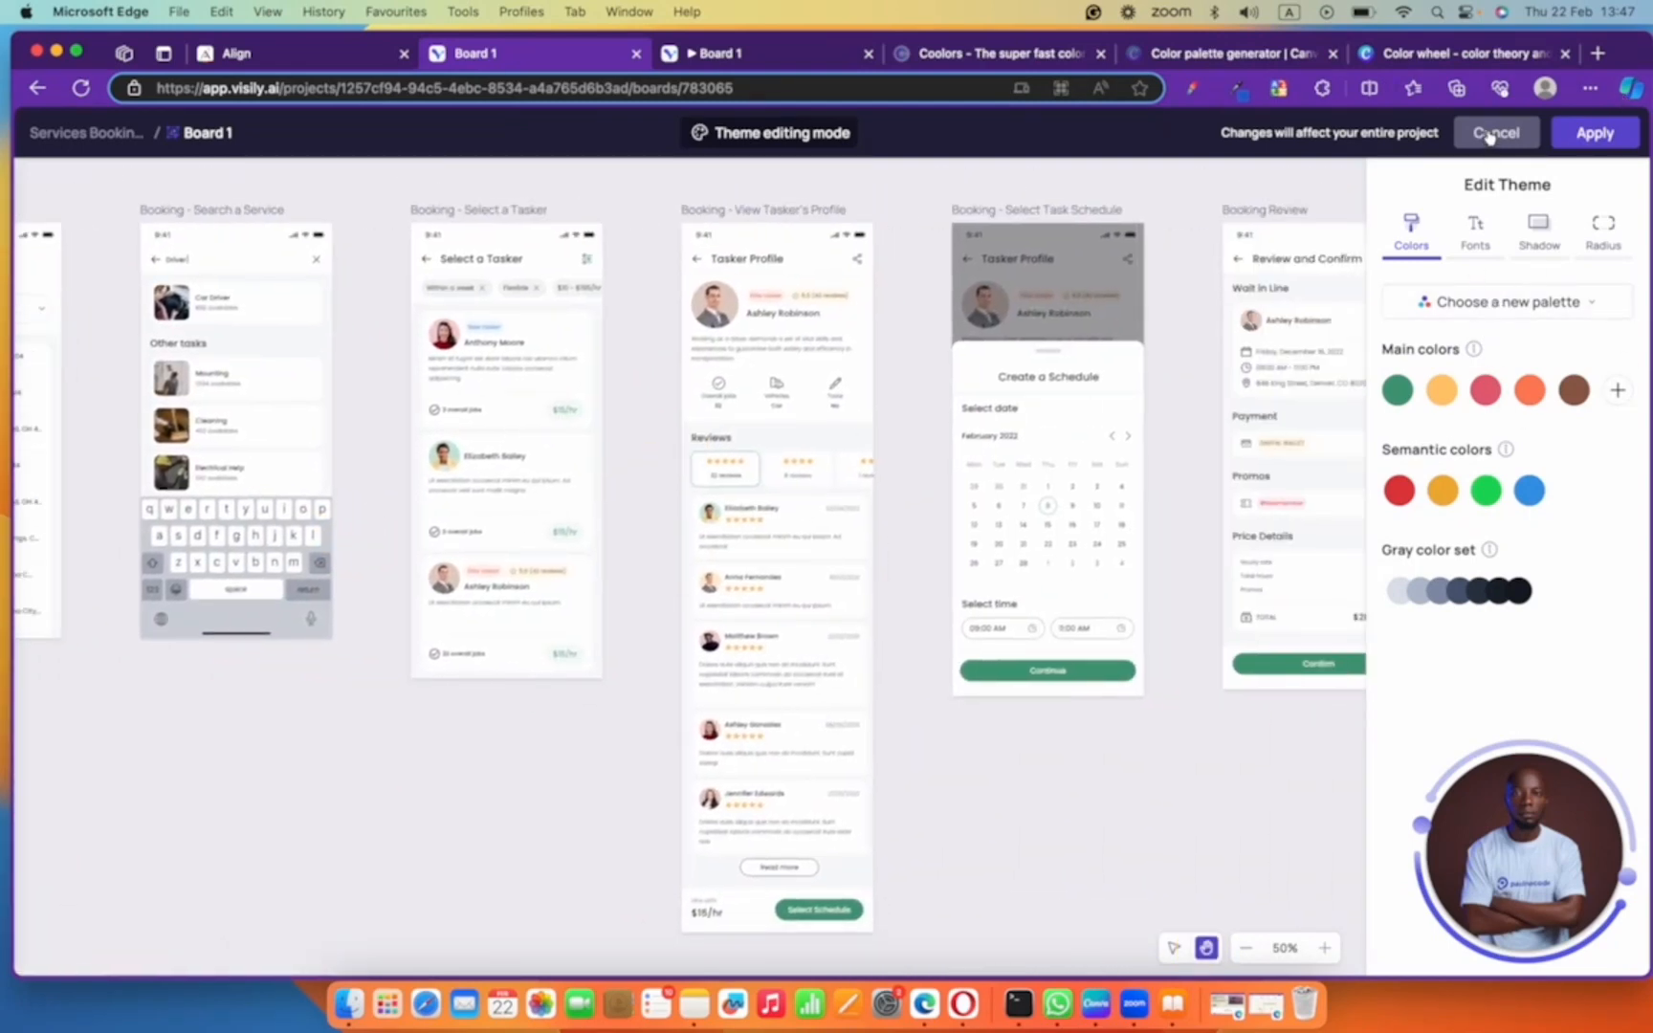
left_click(1492, 133)
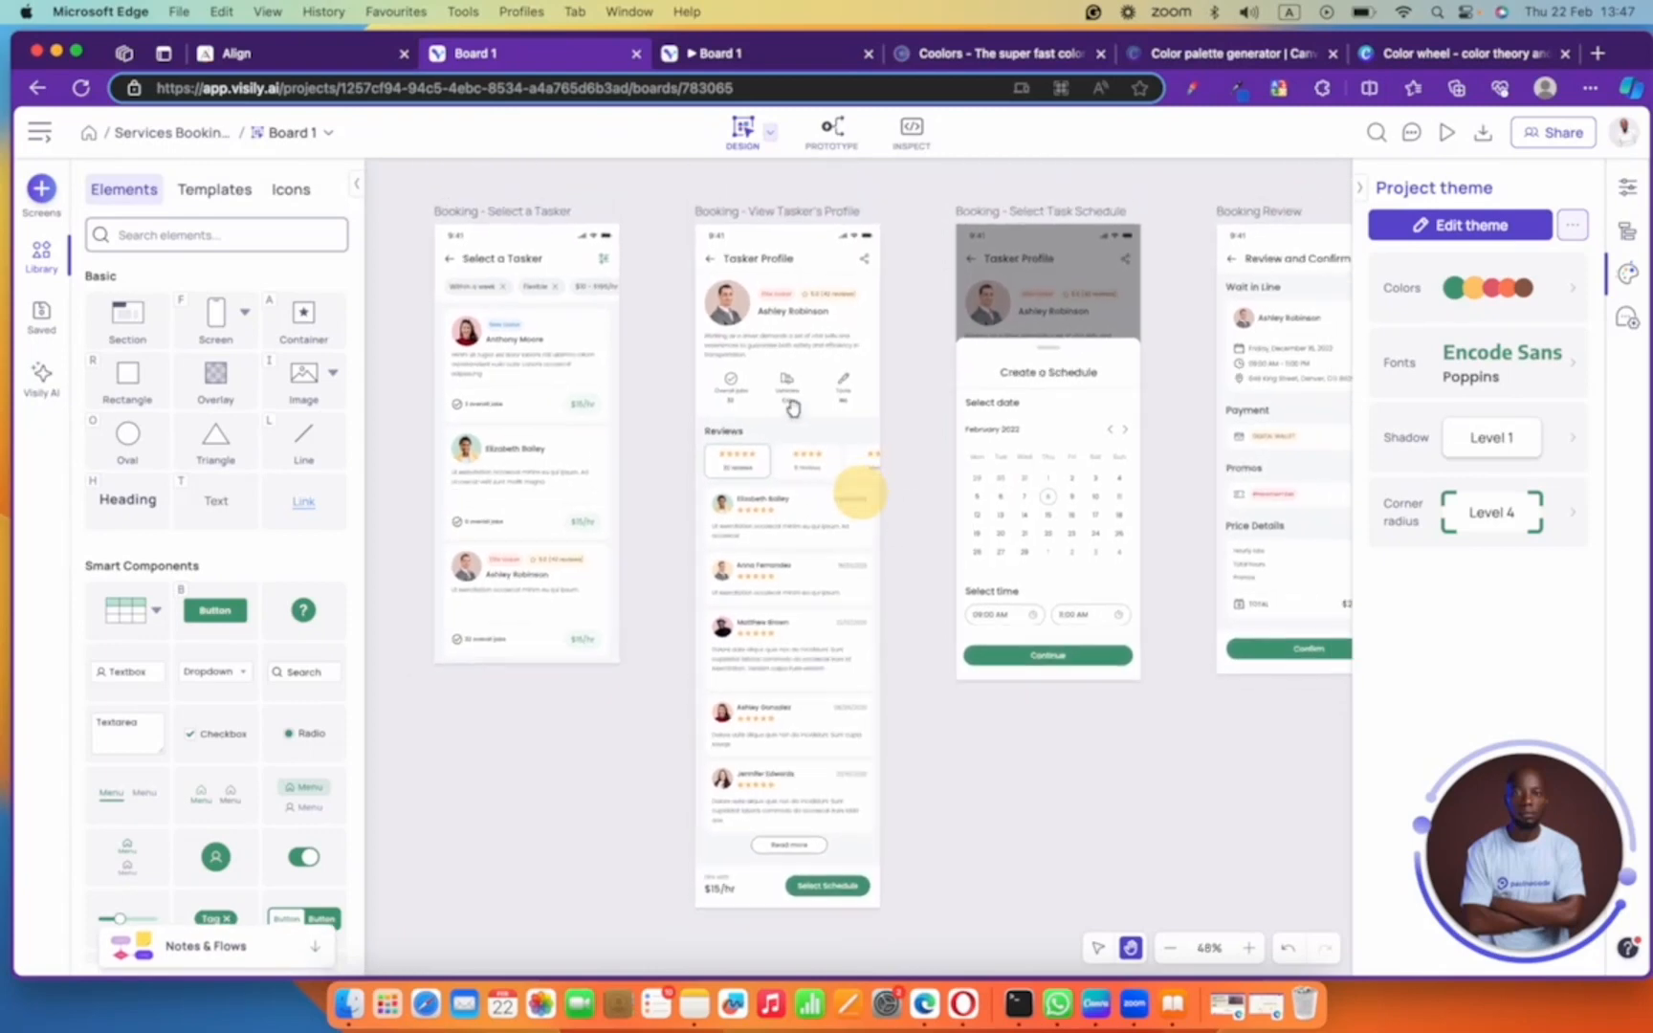
- Examine the Tasker Profile screen on the design board, including its badges, job details, reviews and hourly rate
scroll(822, 449, "up", 5)
scroll(789, 399, "down", 3)
scroll(784, 373, "up", 1)
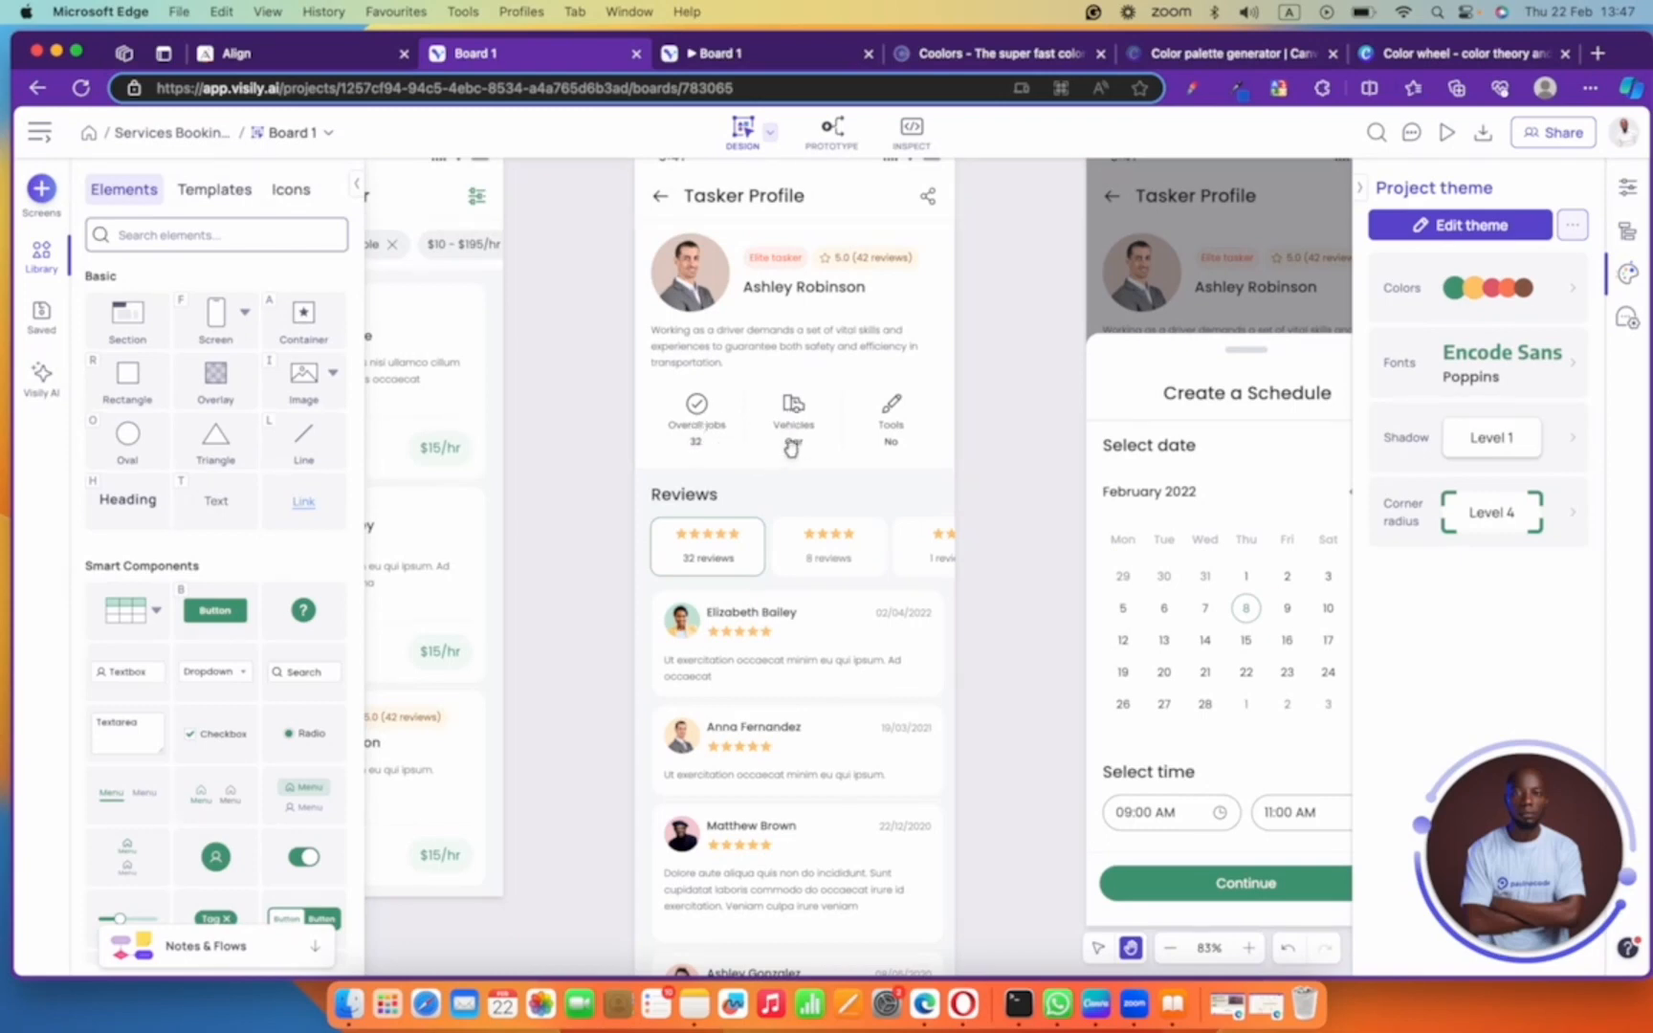
scroll(812, 432, "down", 3)
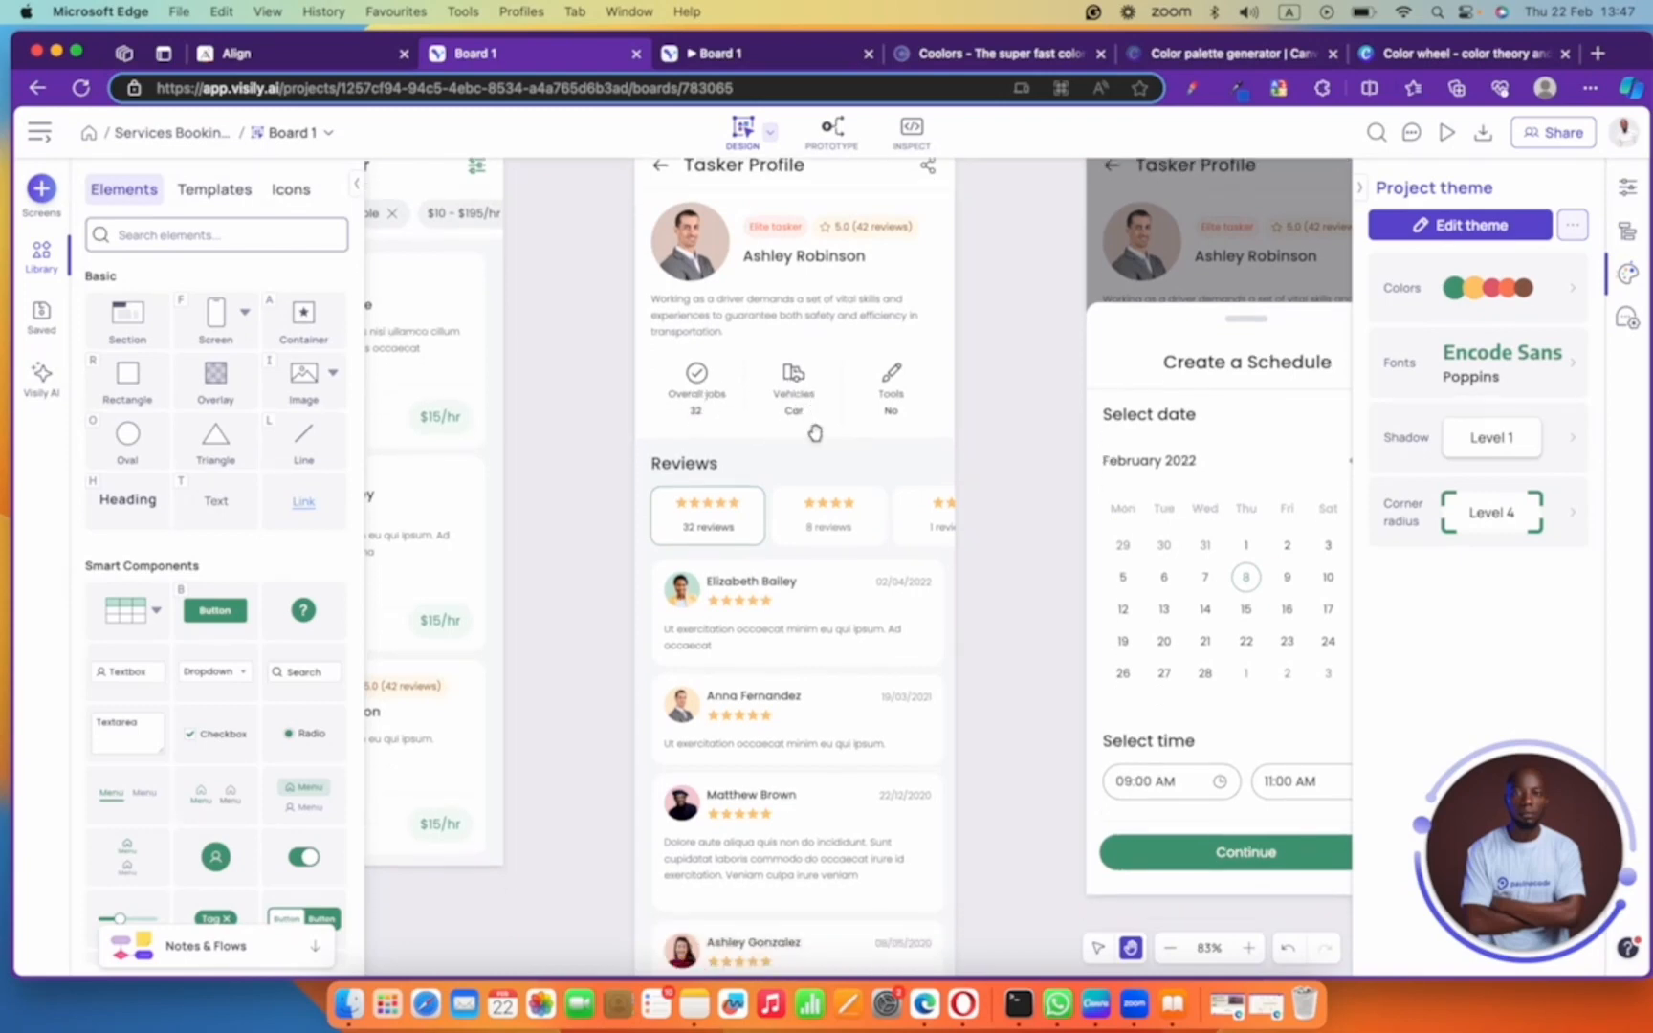
scroll(851, 388, "down", 3)
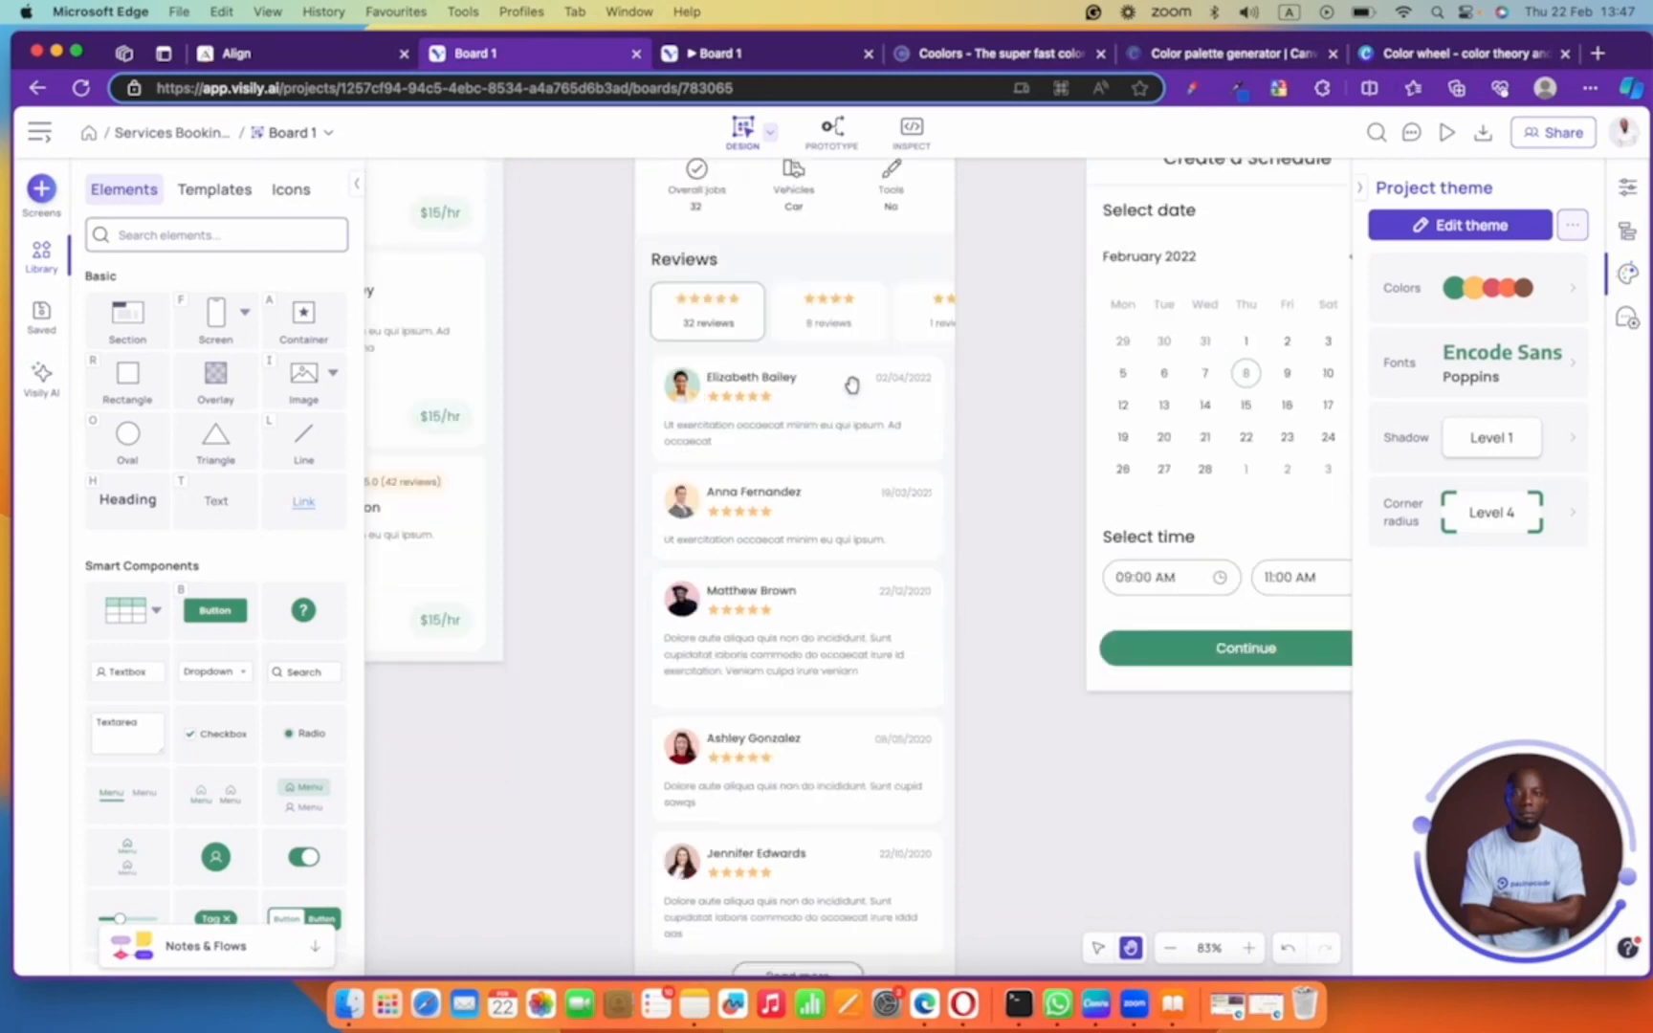
scroll(765, 585, "down", 10)
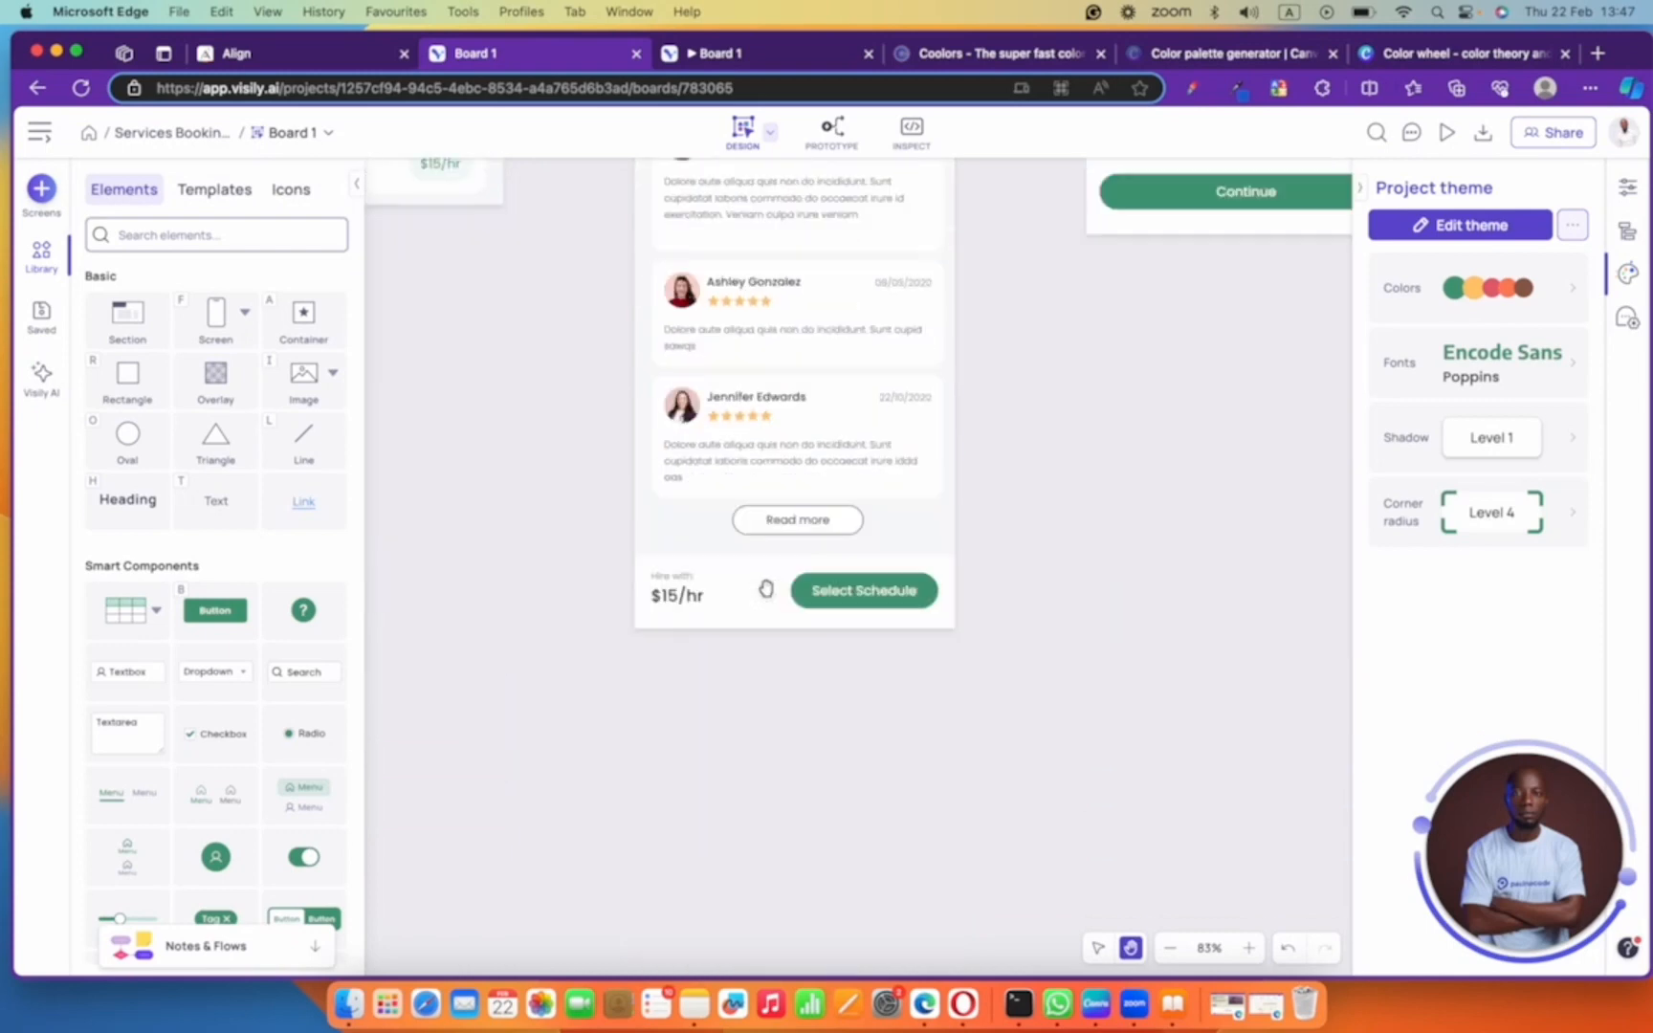
scroll(761, 579, "up", 20)
- Switch to the Adalo editor and add a text property named Role to the Users collection
left_click(287, 55)
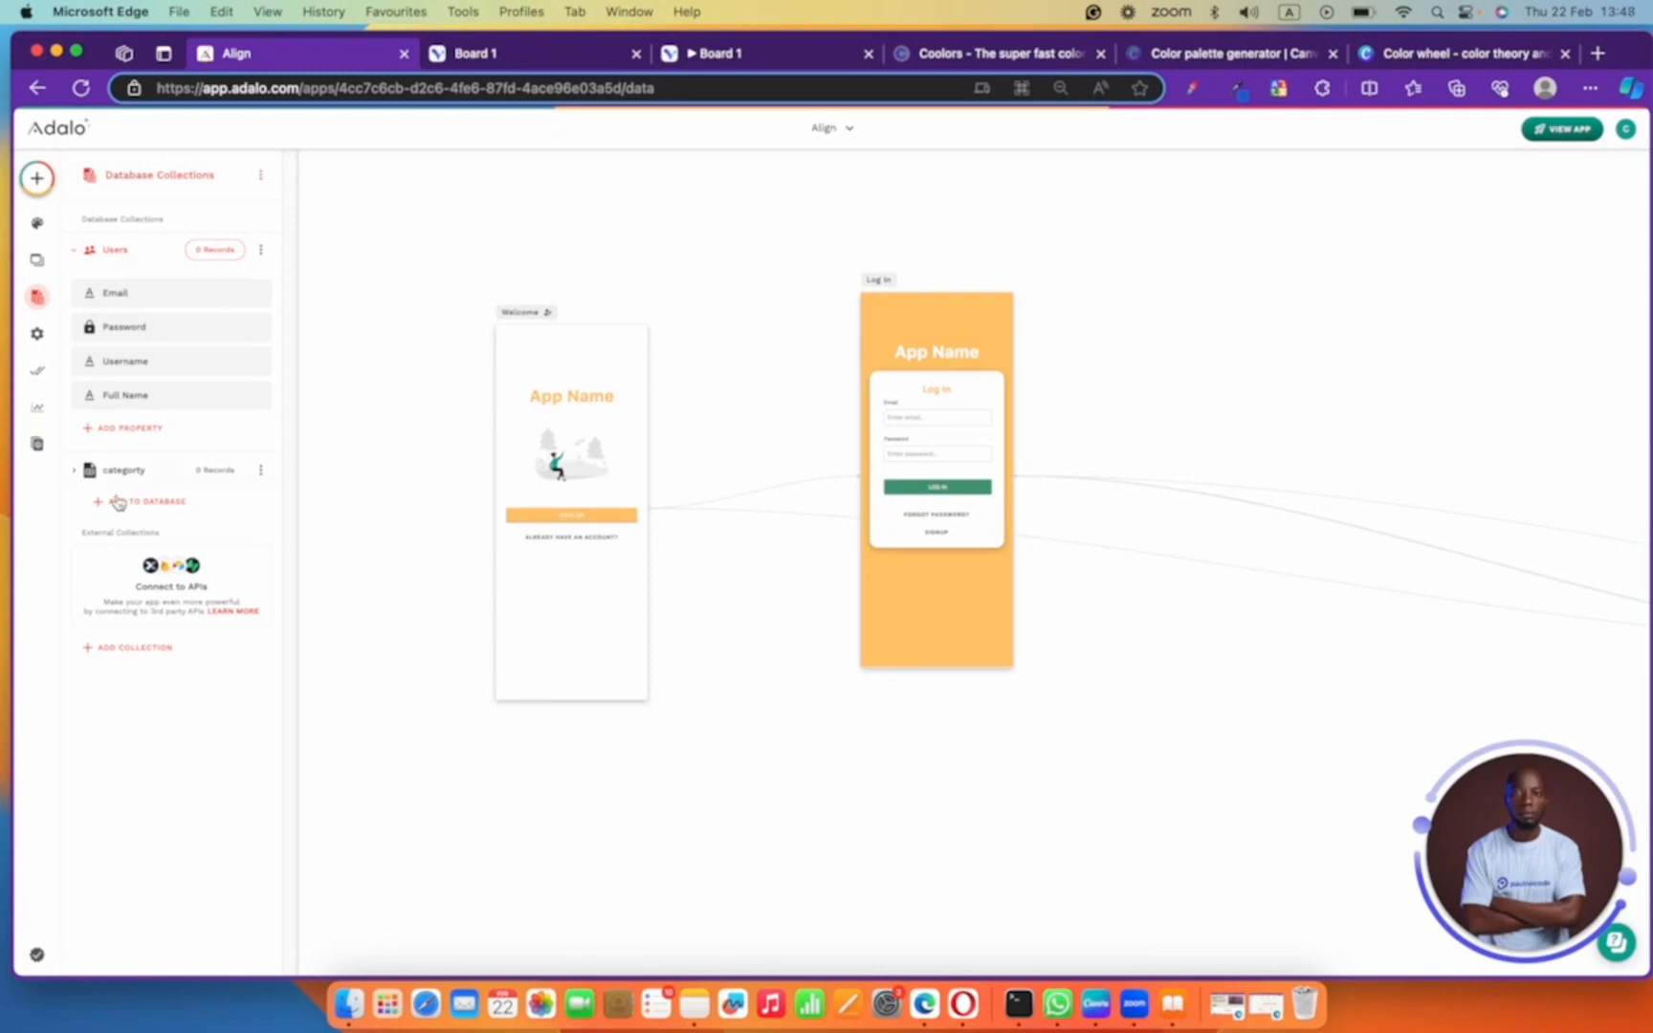
left_click(125, 428)
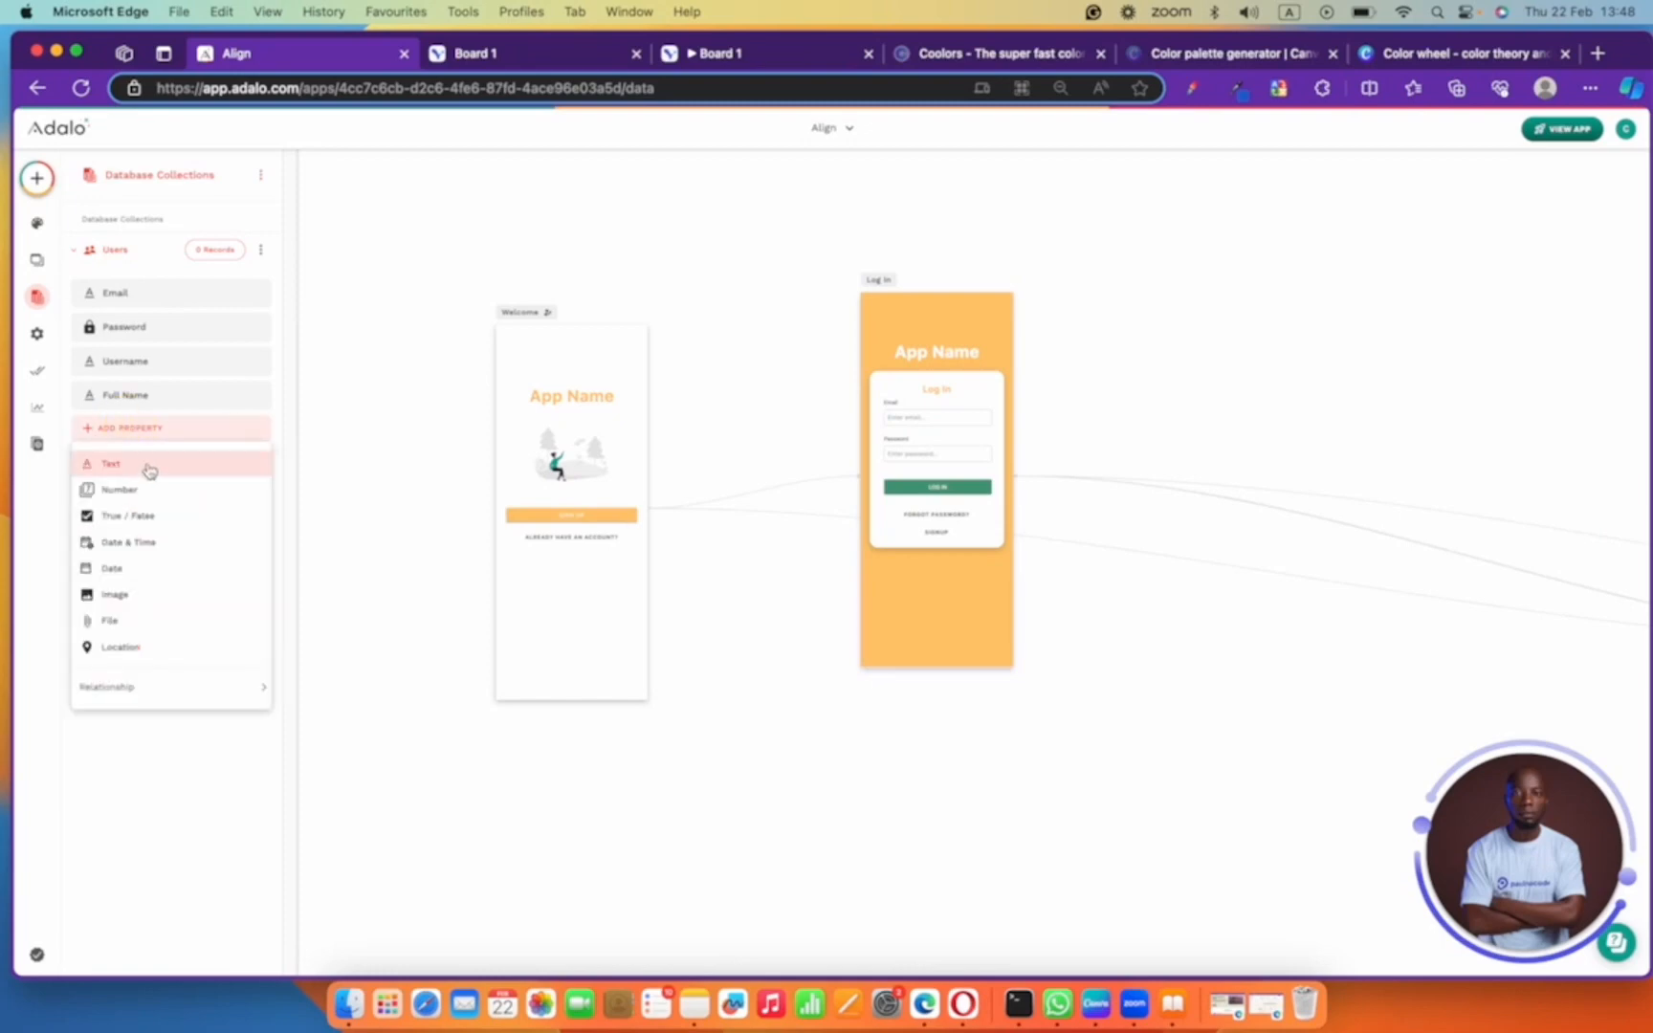
left_click(148, 467)
left_click(168, 537)
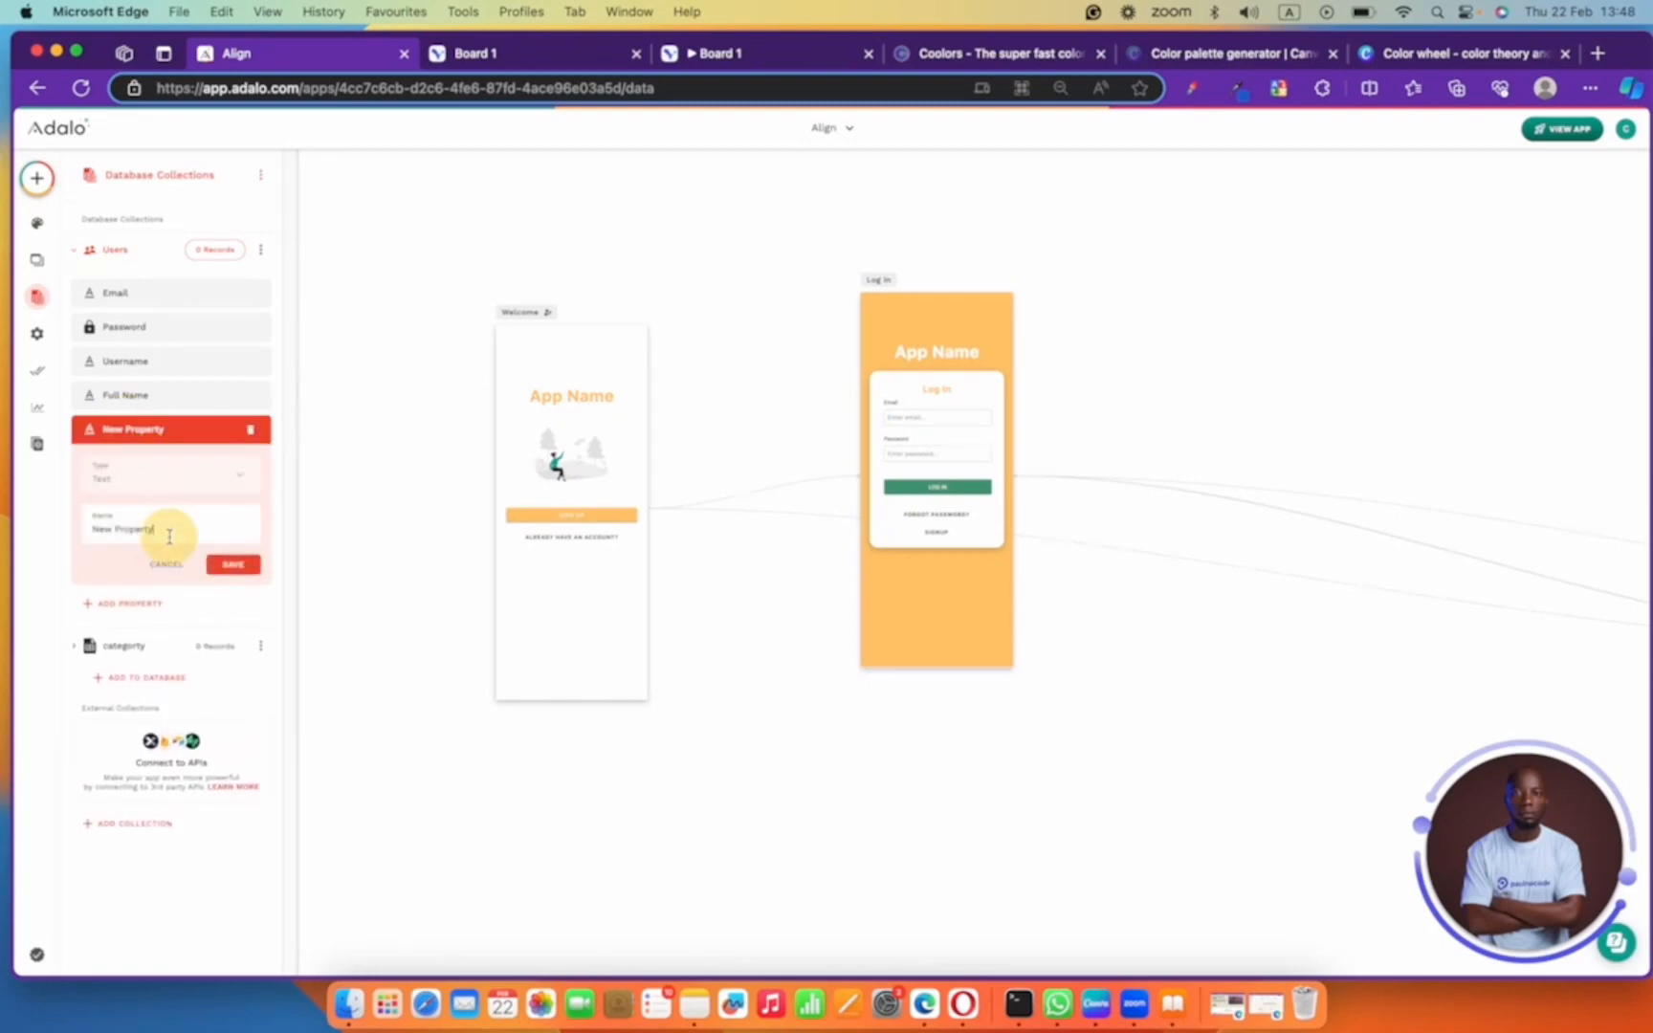
triple_click(169, 537)
type("t")
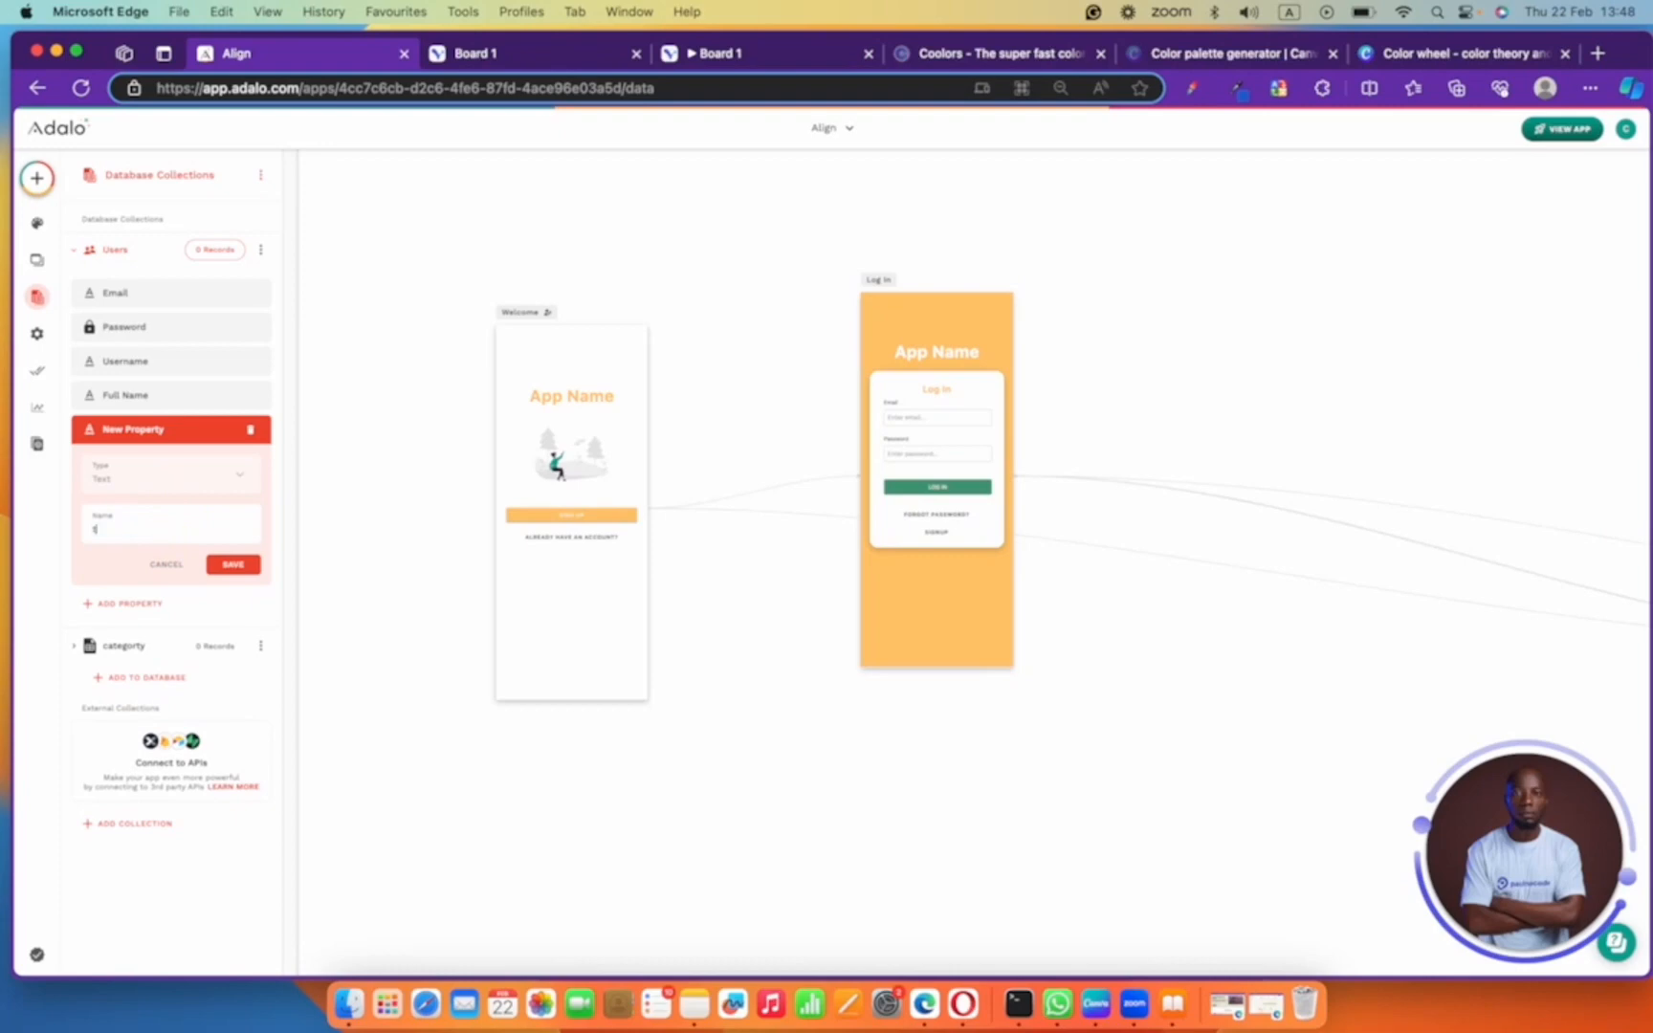
type("it")
key("BackSpace")
key("BackSpace")
key("BackSpace")
type("role")
double_click(173, 531)
type("Role")
left_click(239, 565)
- Add a text property named description to the Users collection
left_click(163, 461)
left_click(158, 496)
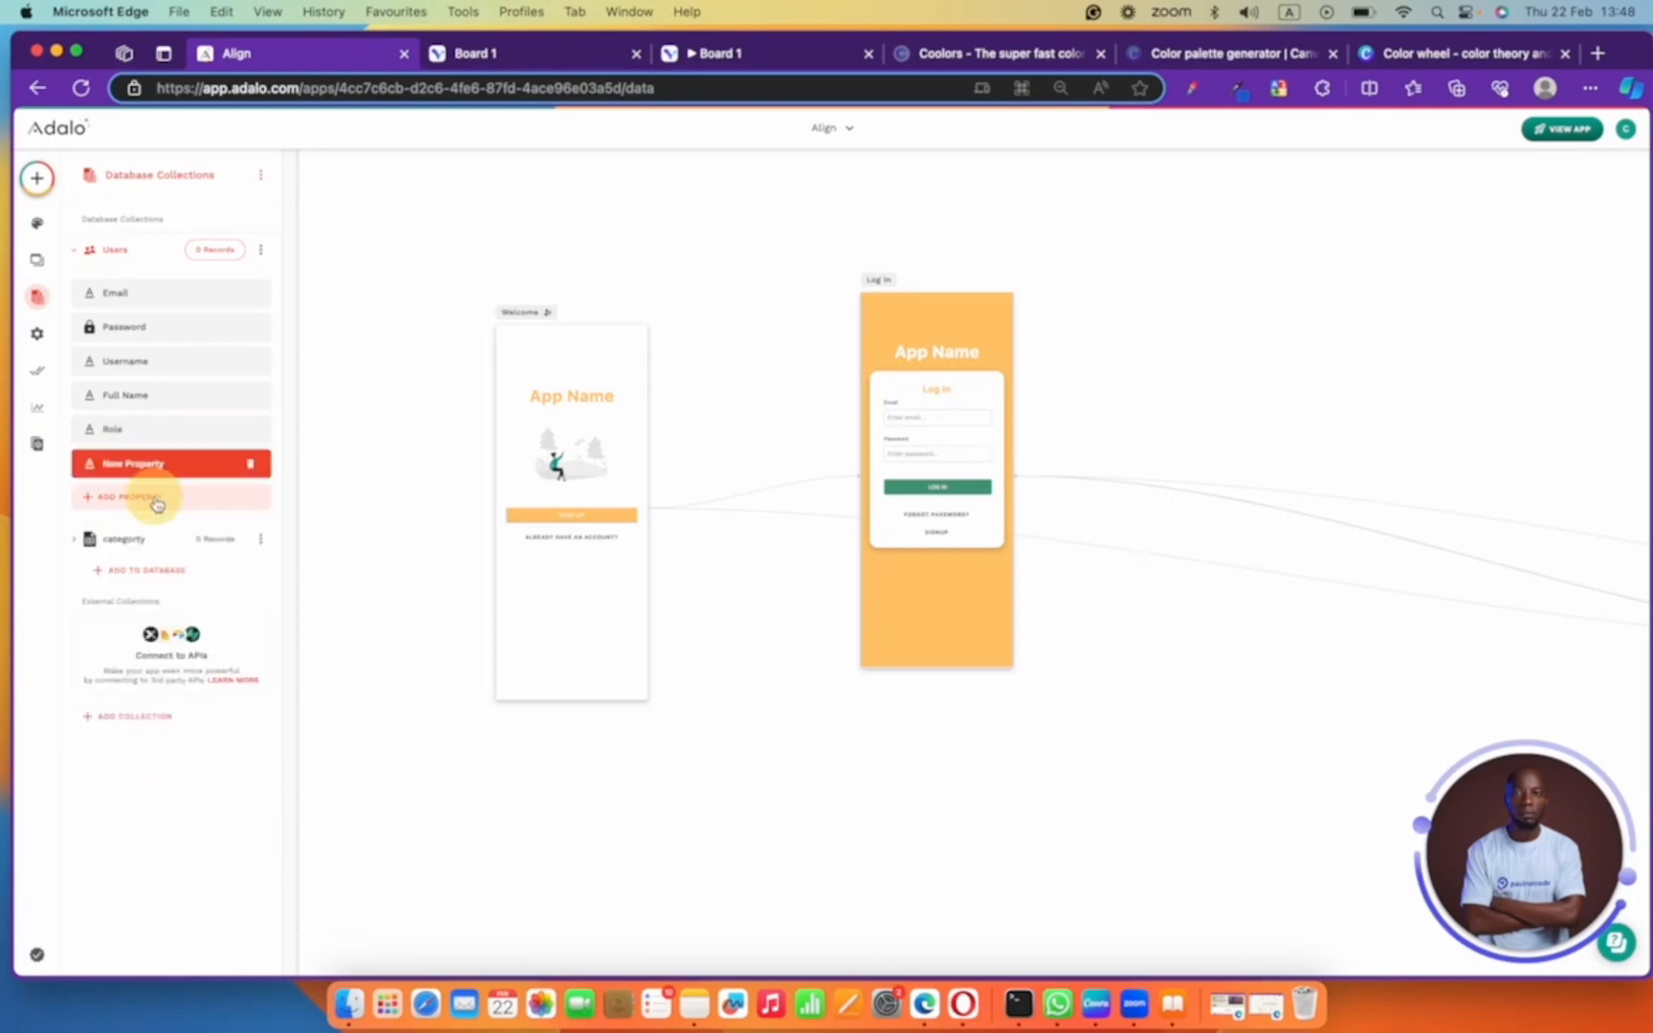
left_click(157, 553)
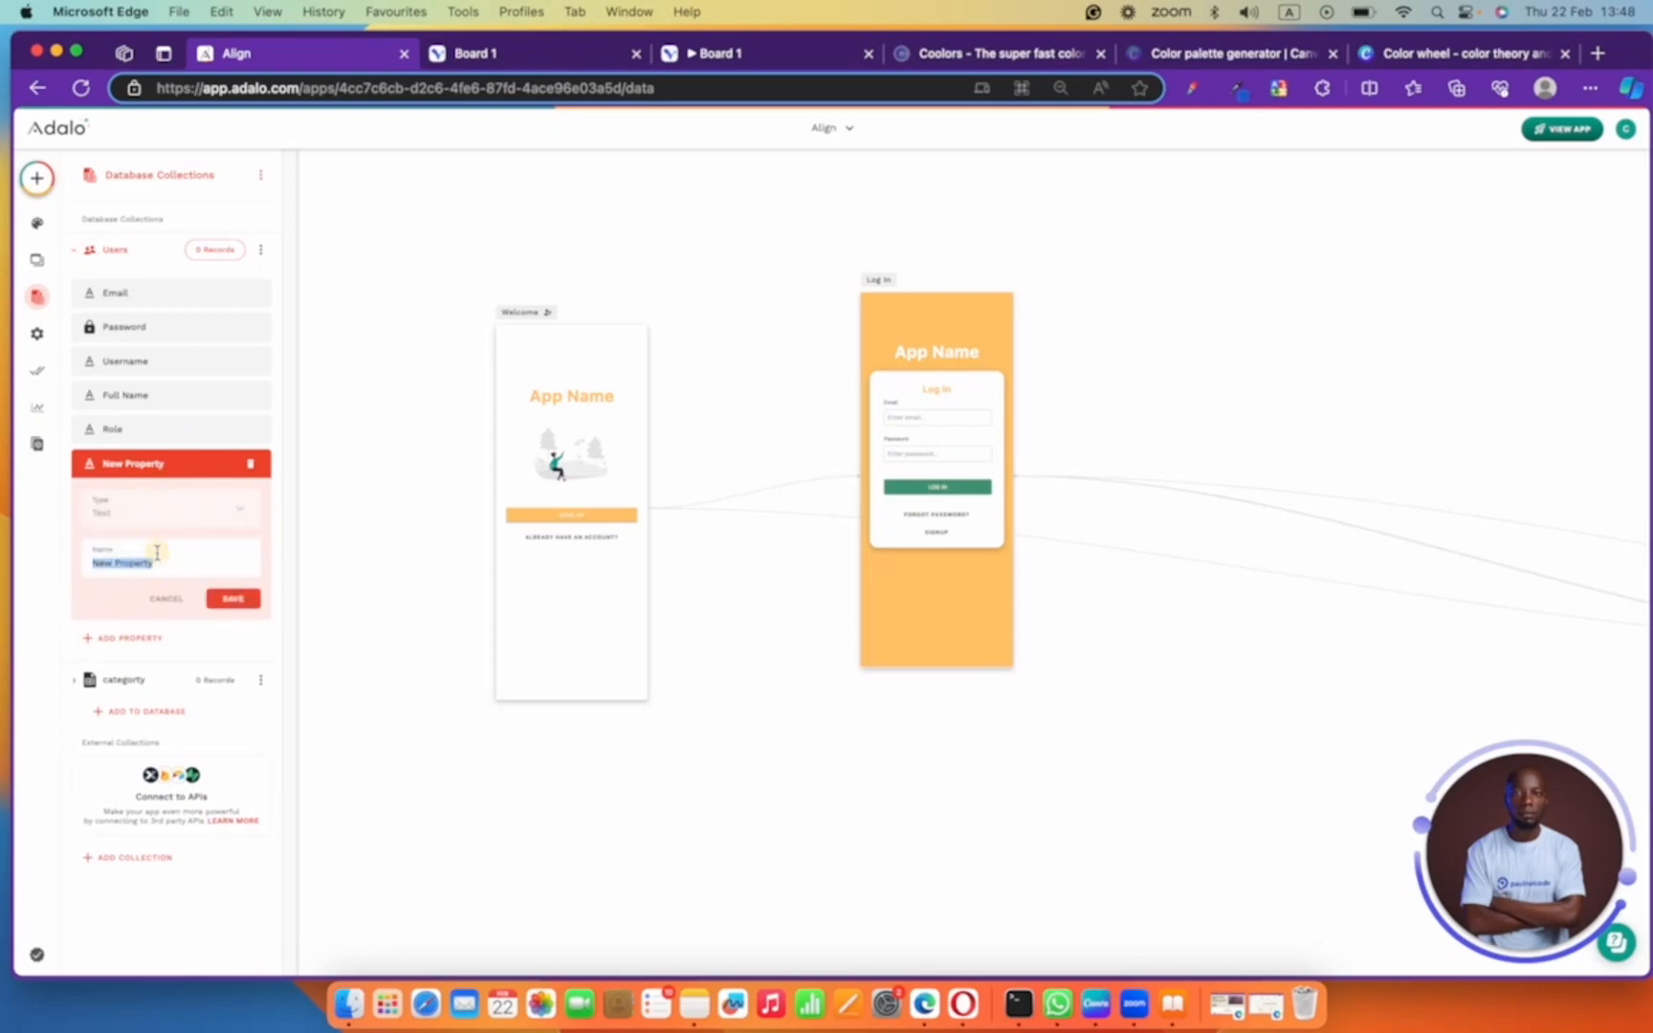
type("description")
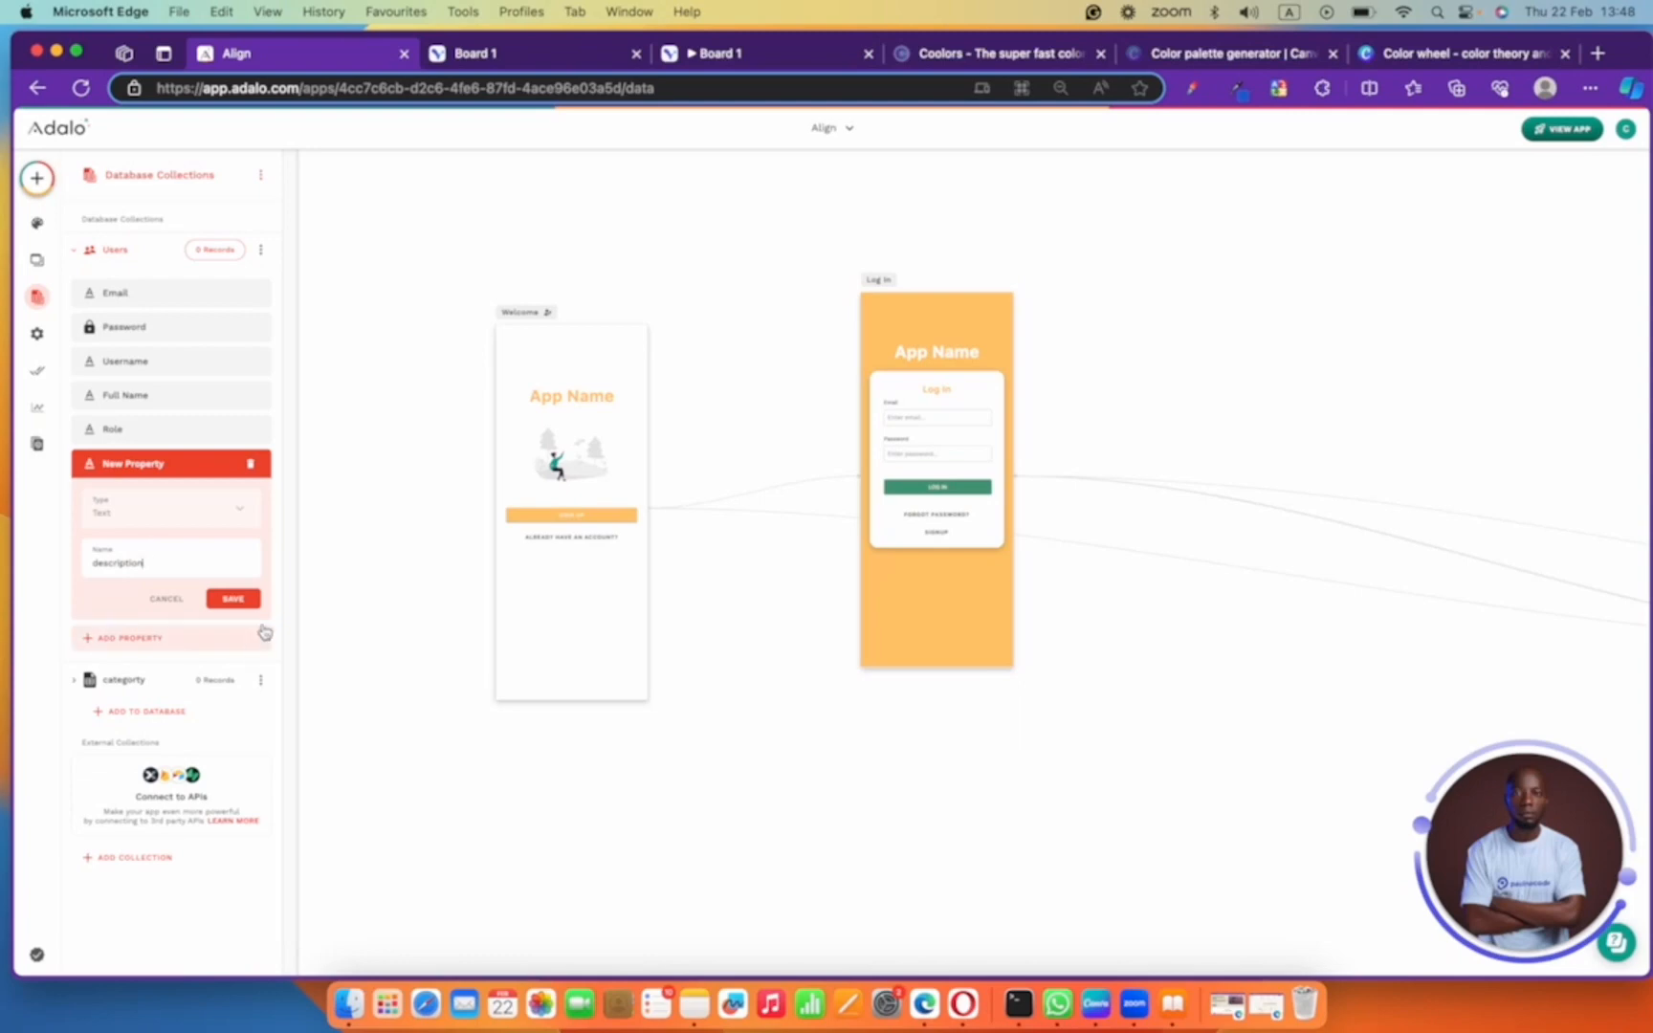
left_click(234, 599)
- Add an image property named profile_image to the Users collection
left_click(143, 496)
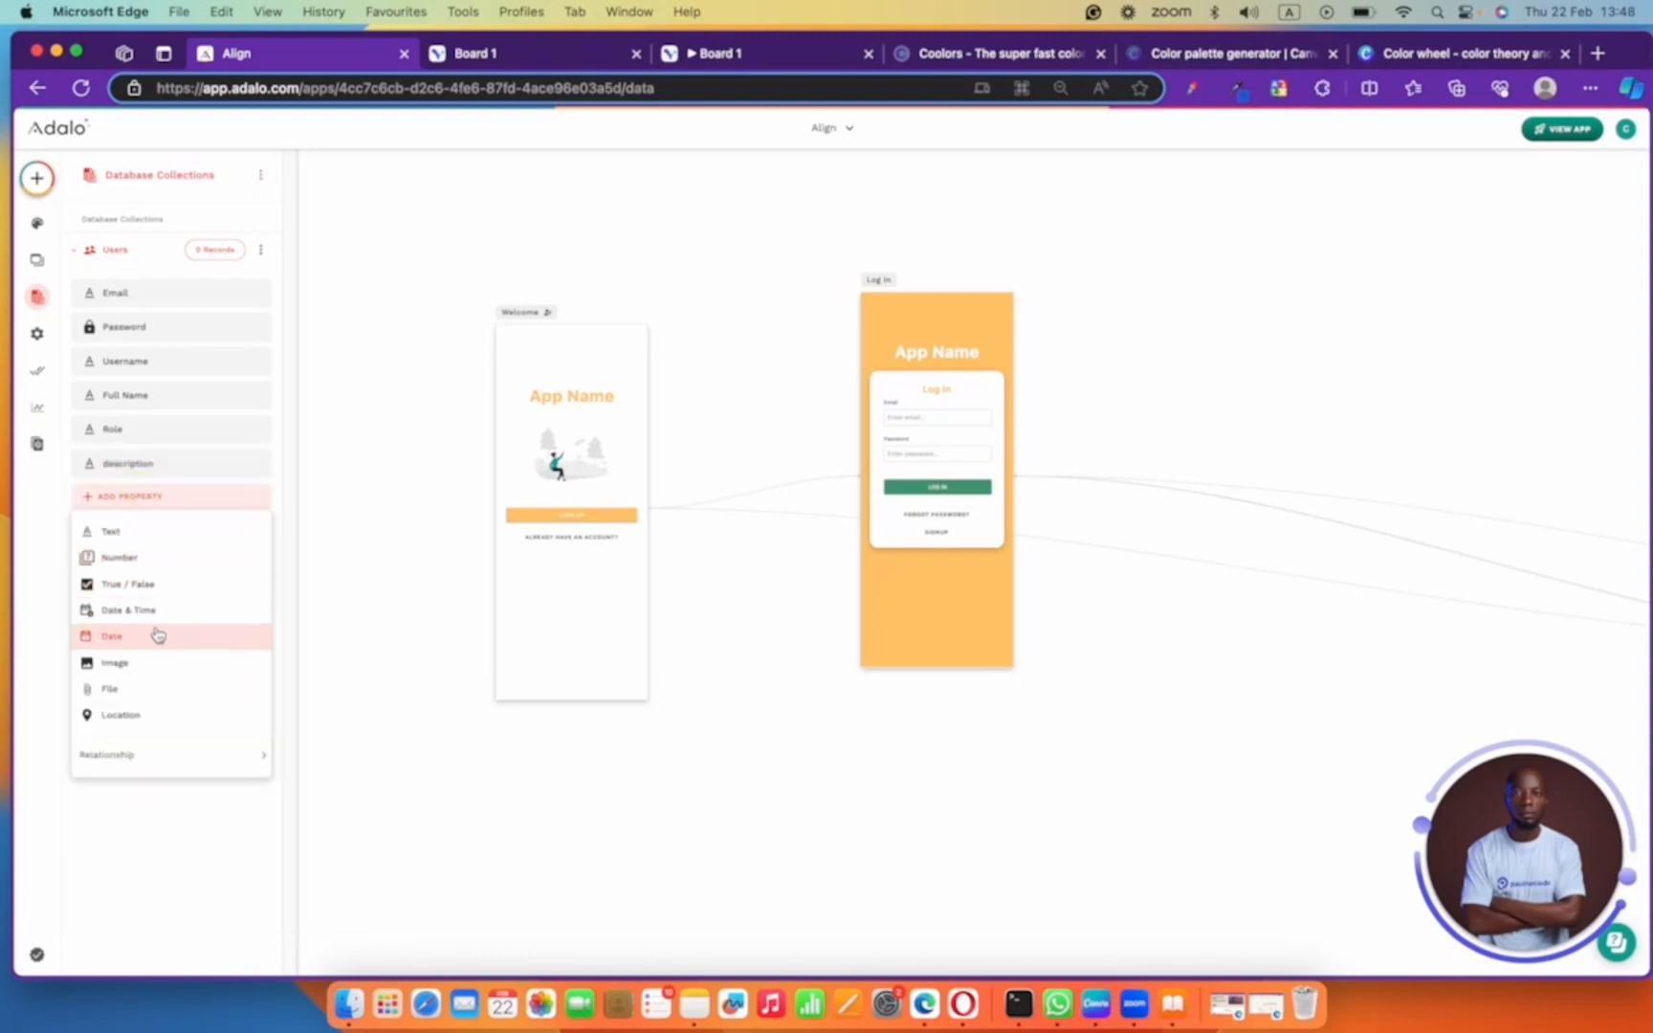
left_click(154, 663)
triple_click(156, 587)
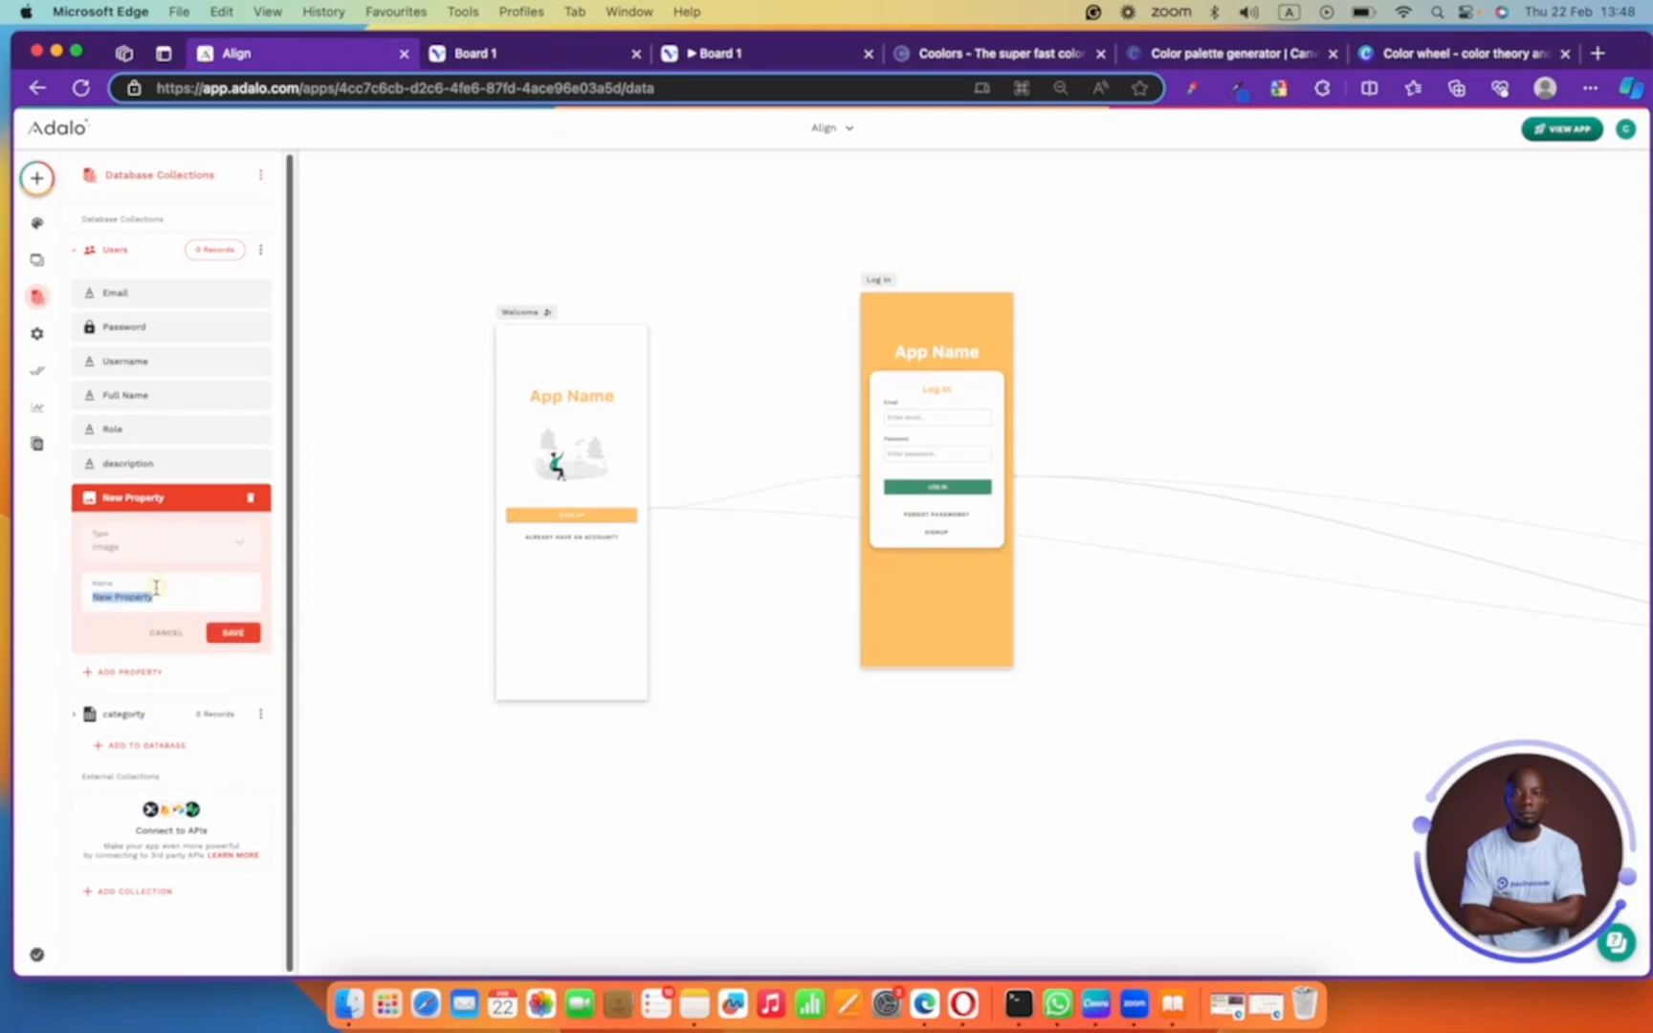
type("profile_image")
left_click(225, 633)
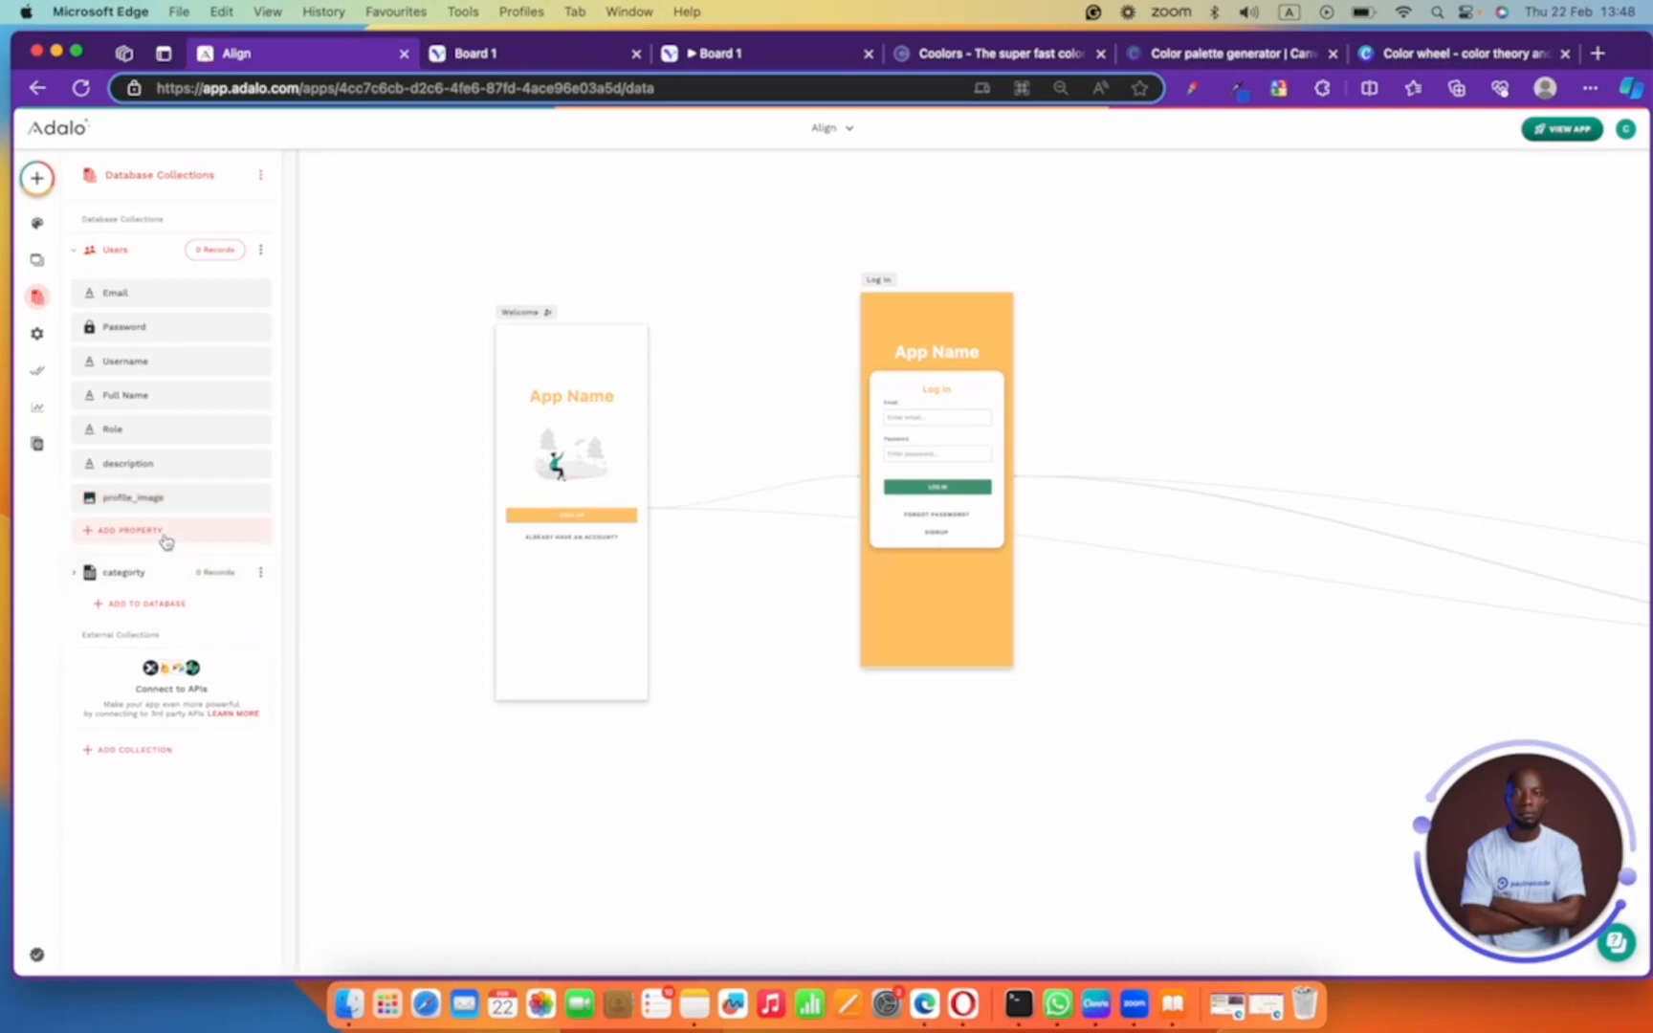
- Check the Tasker Profile screen on the Visily board against the property types available for the Users collection in Adalo
left_click(156, 531)
left_click(572, 55)
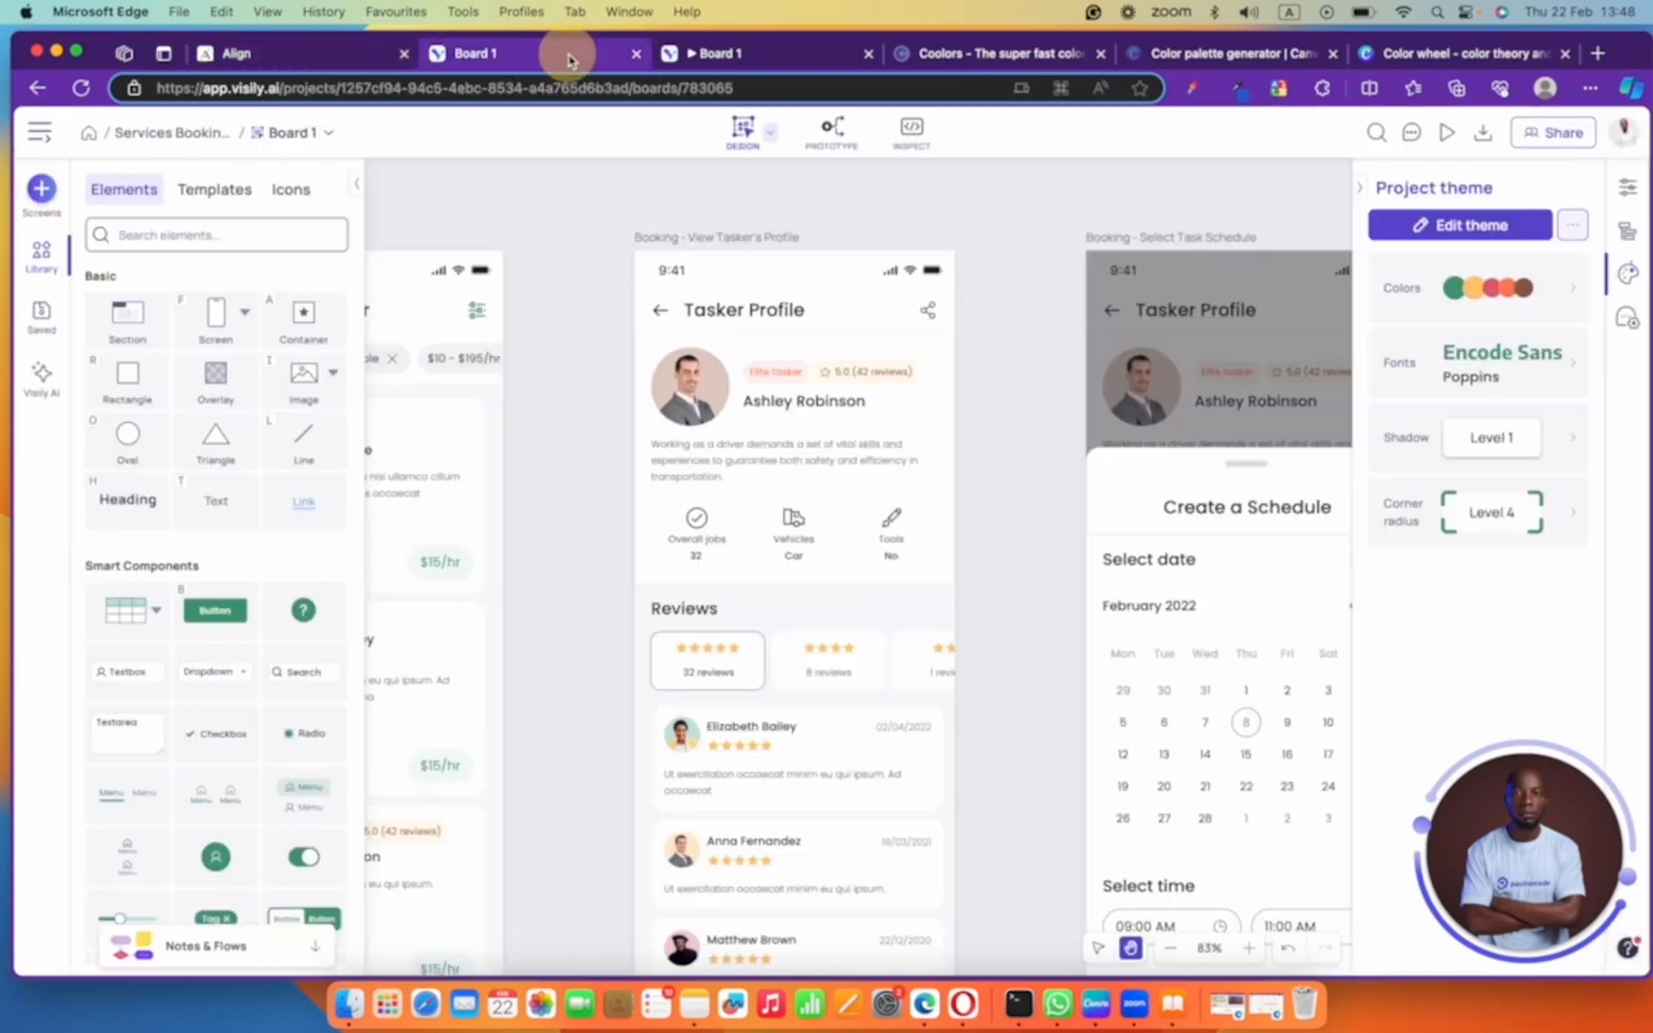
left_click(278, 59)
left_click(141, 530)
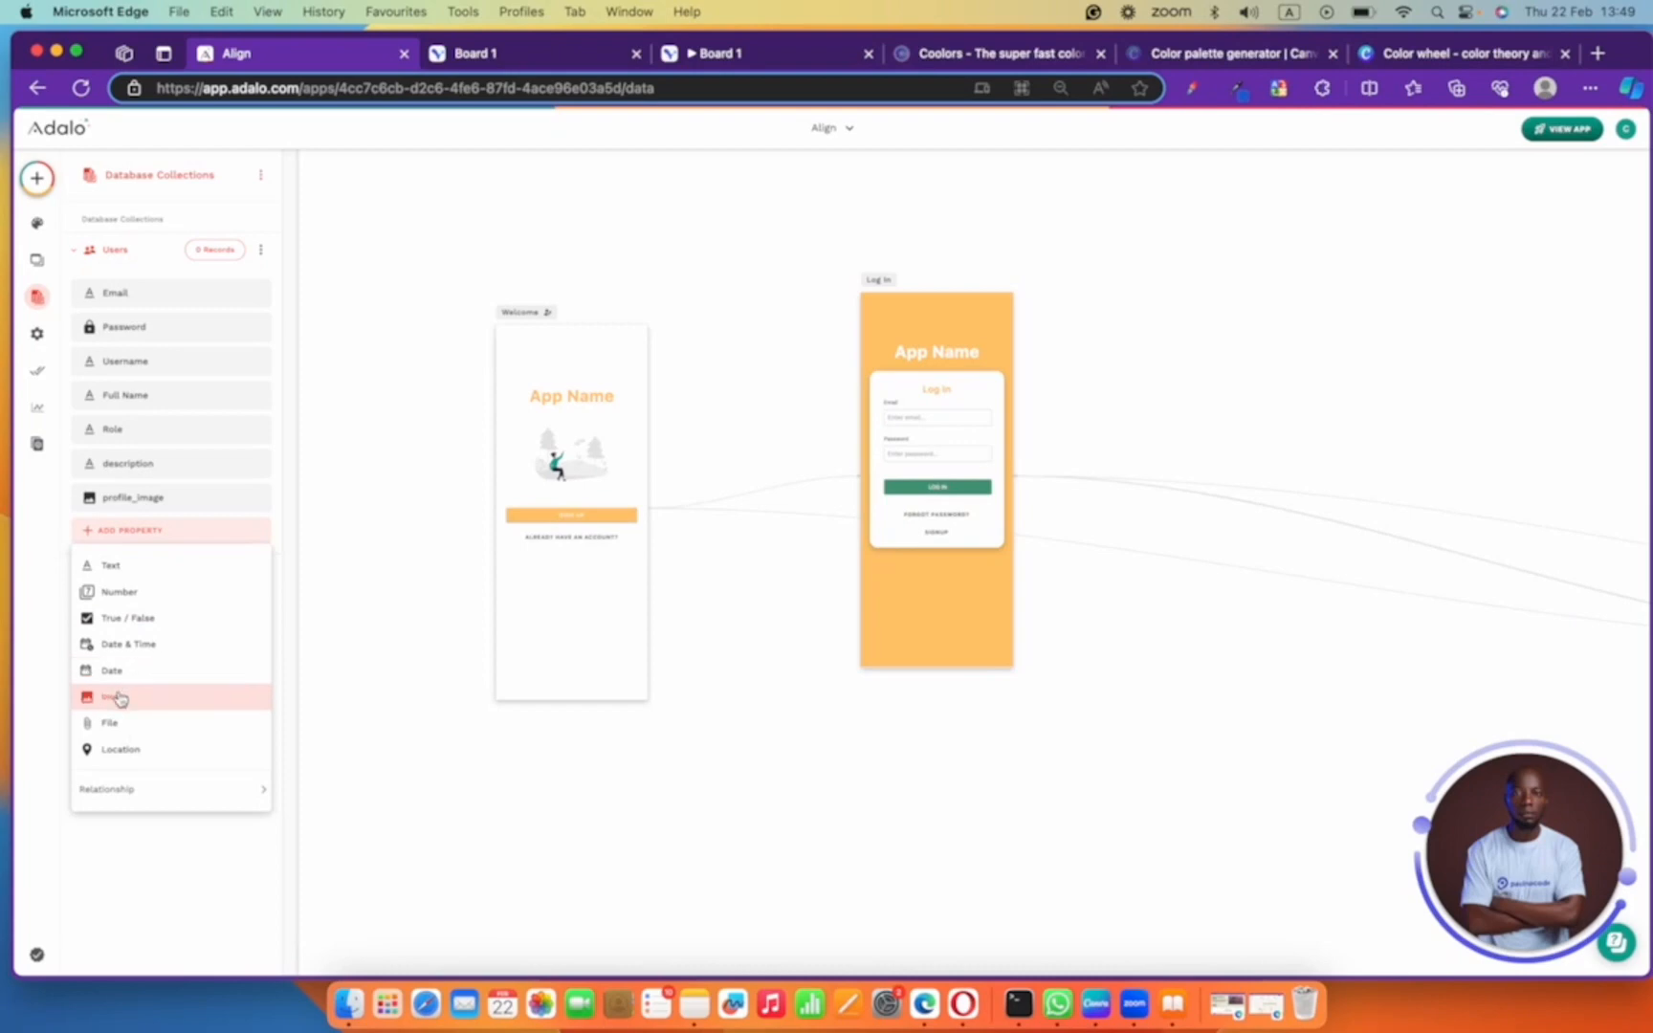
mouse_move(153, 784)
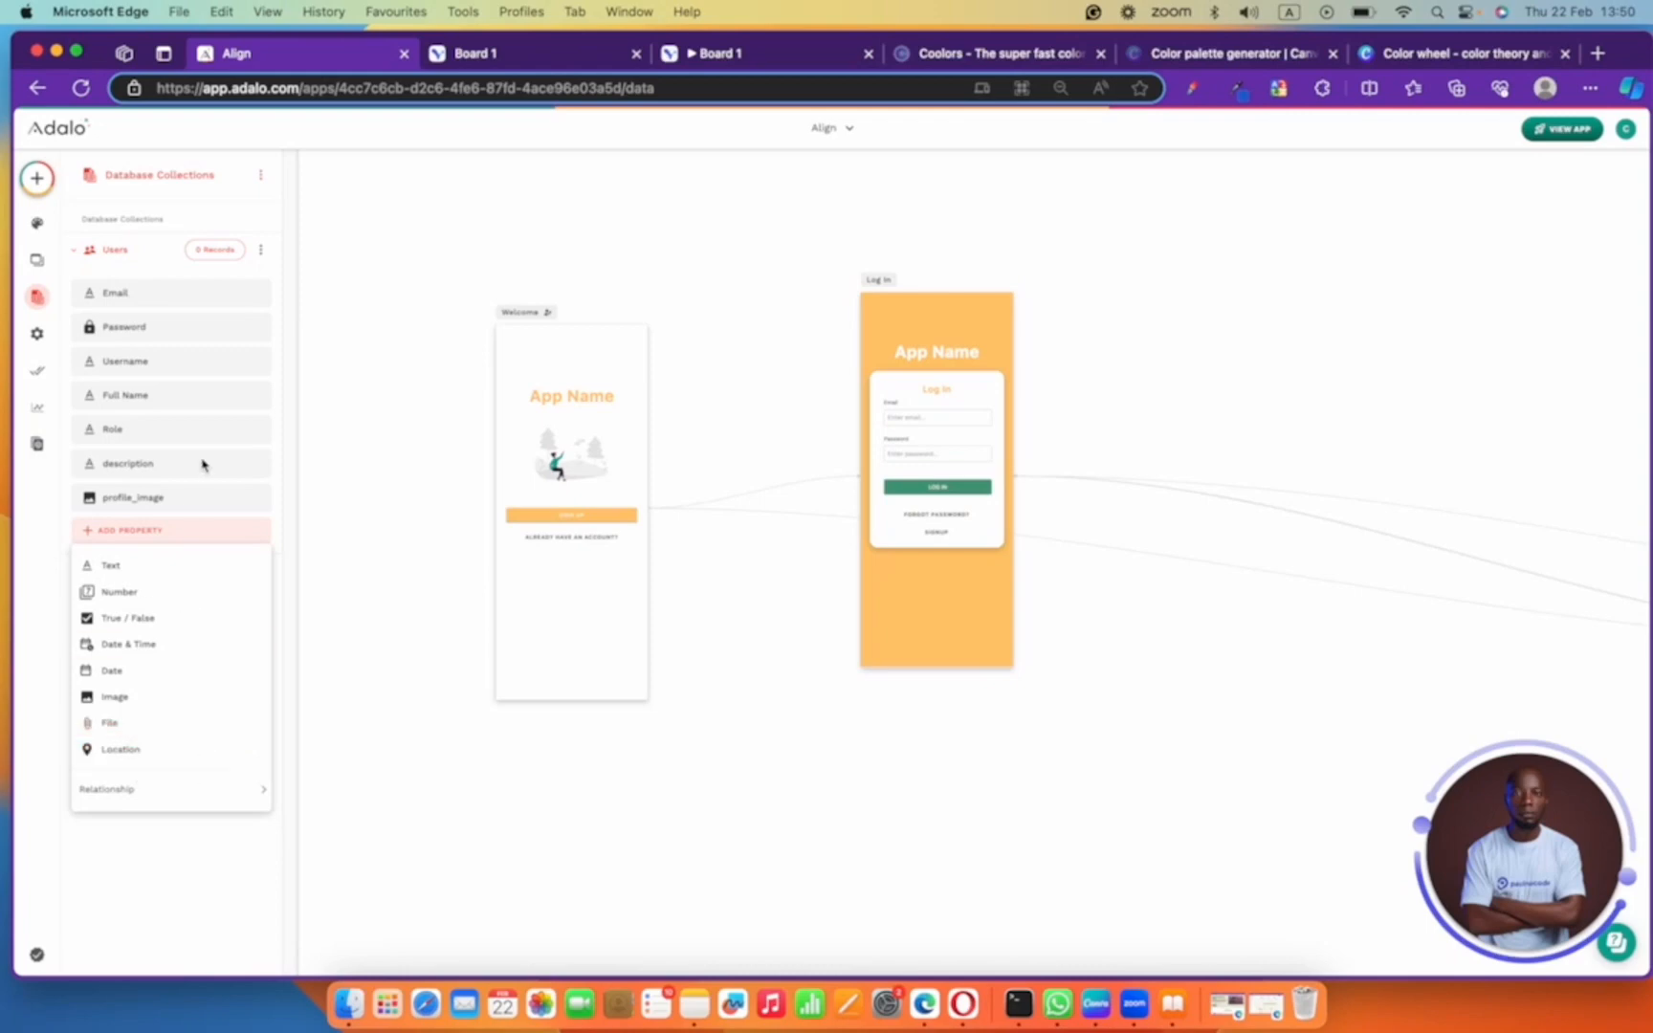
left_click(368, 398)
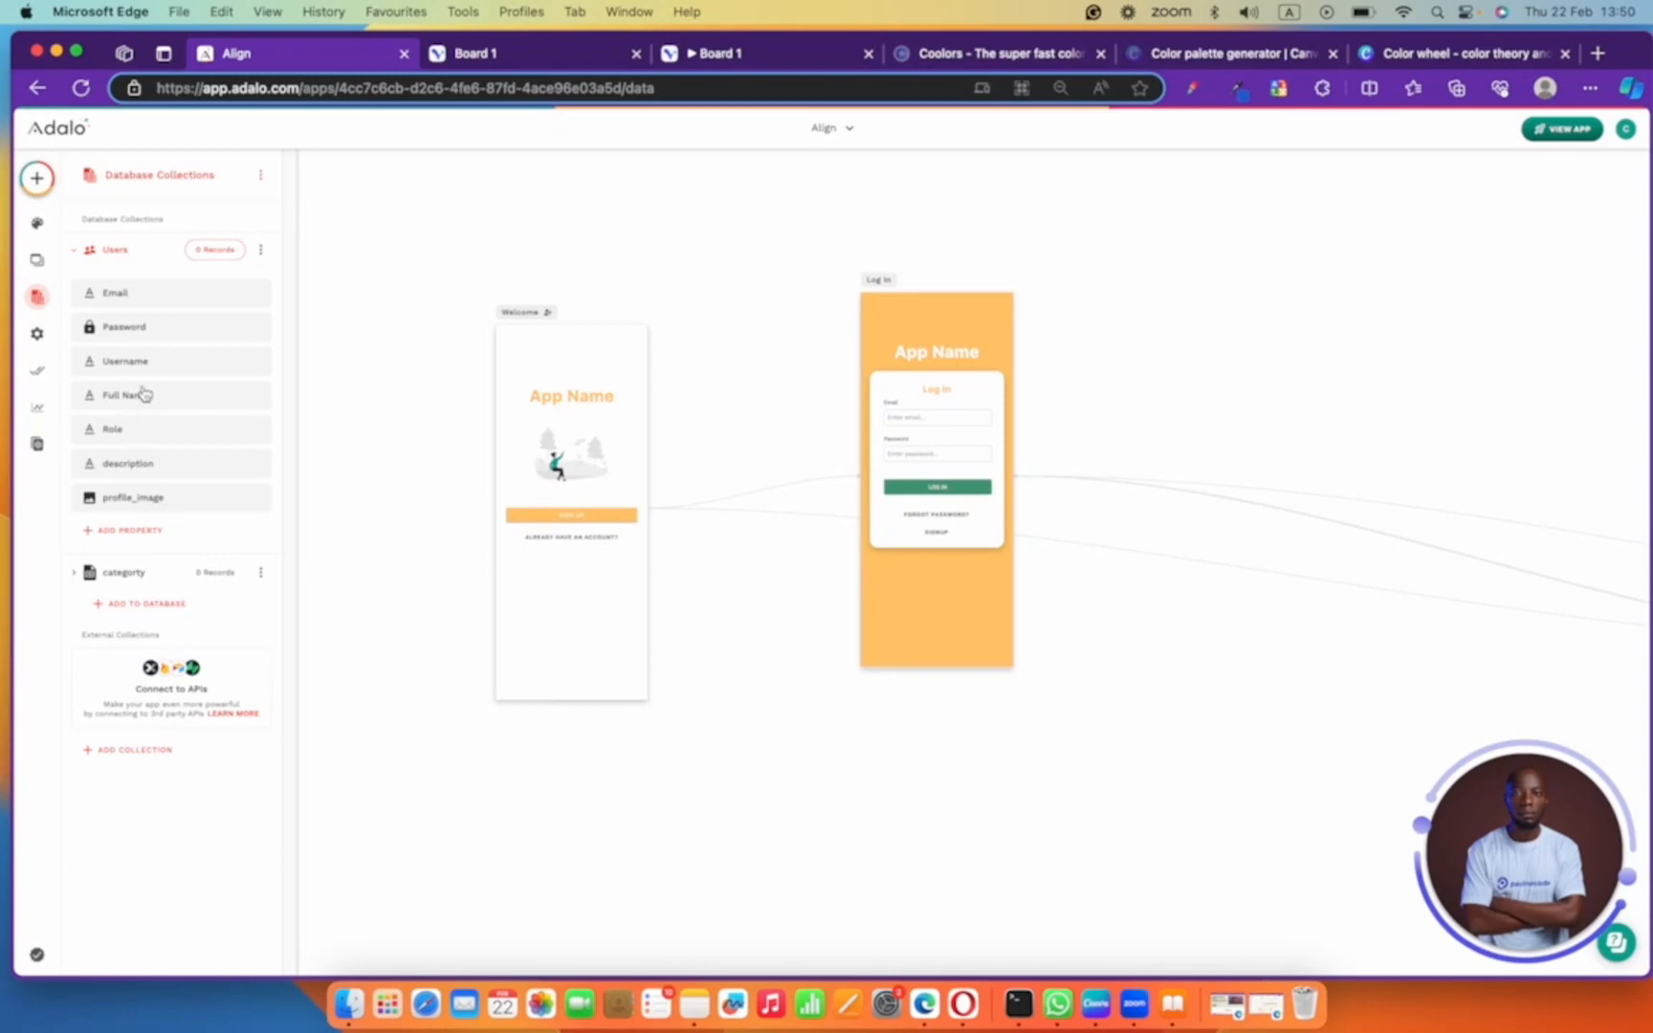
- Add a relationship to Users in the categorty collection, where a user has only one categorty and a categorty can have multiple users
left_click(146, 579)
left_click(116, 432)
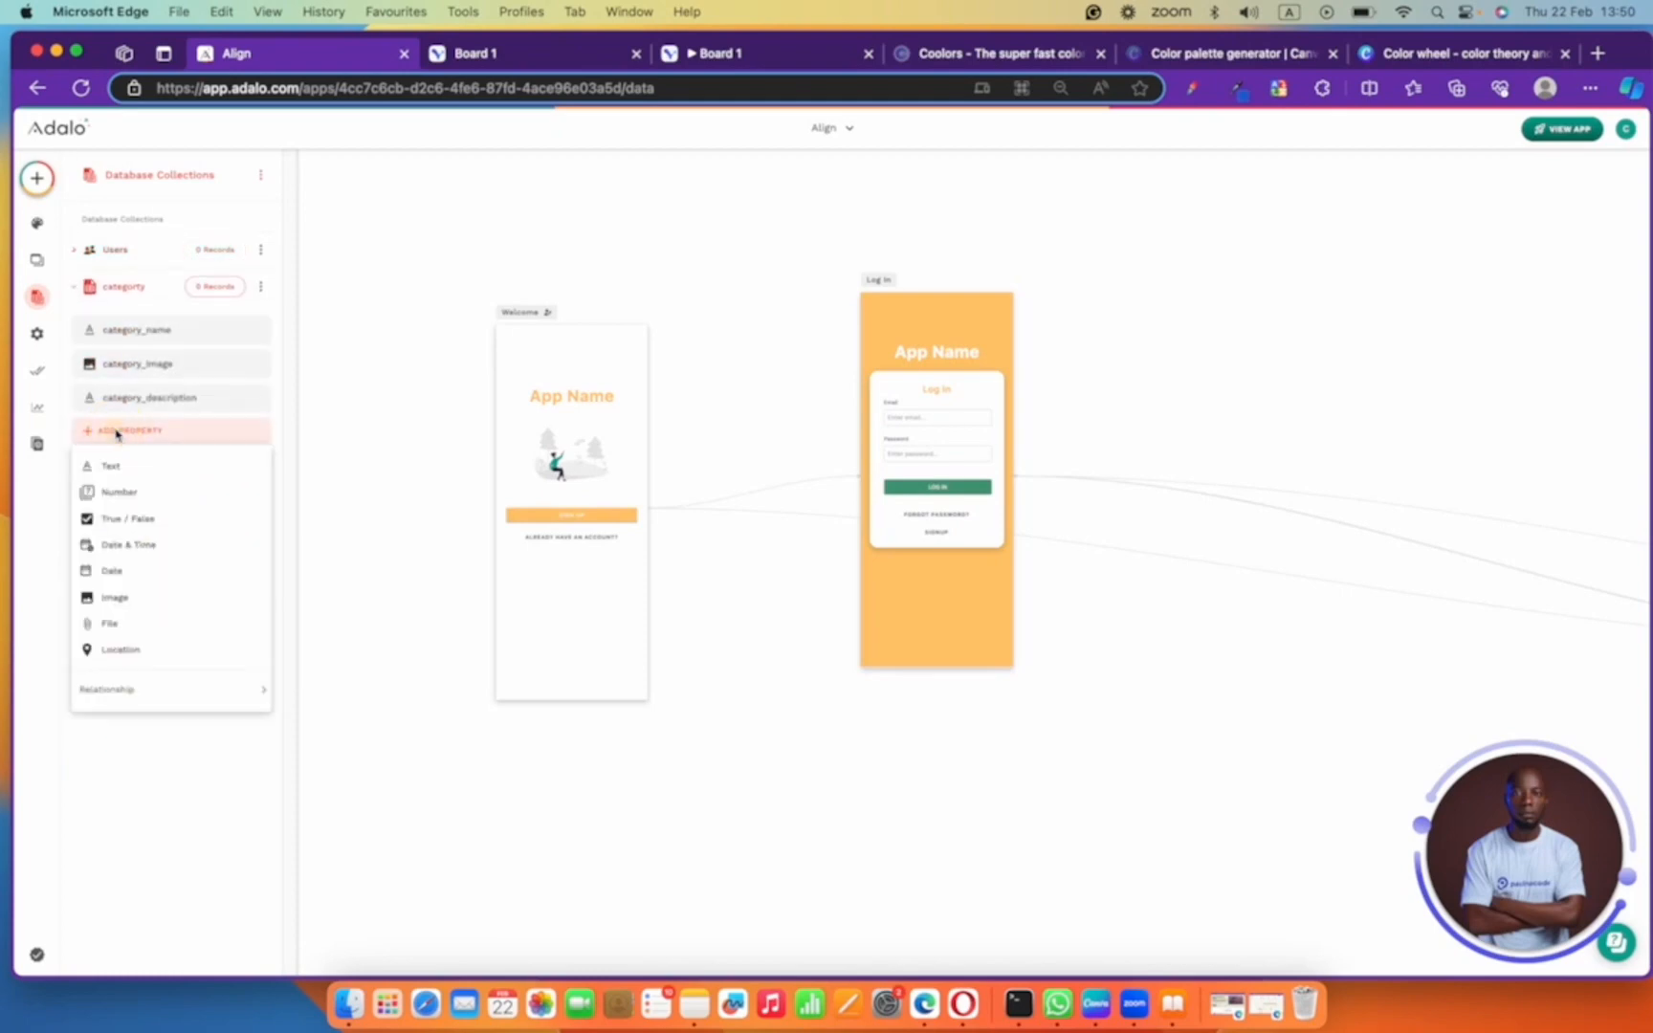
mouse_move(212, 696)
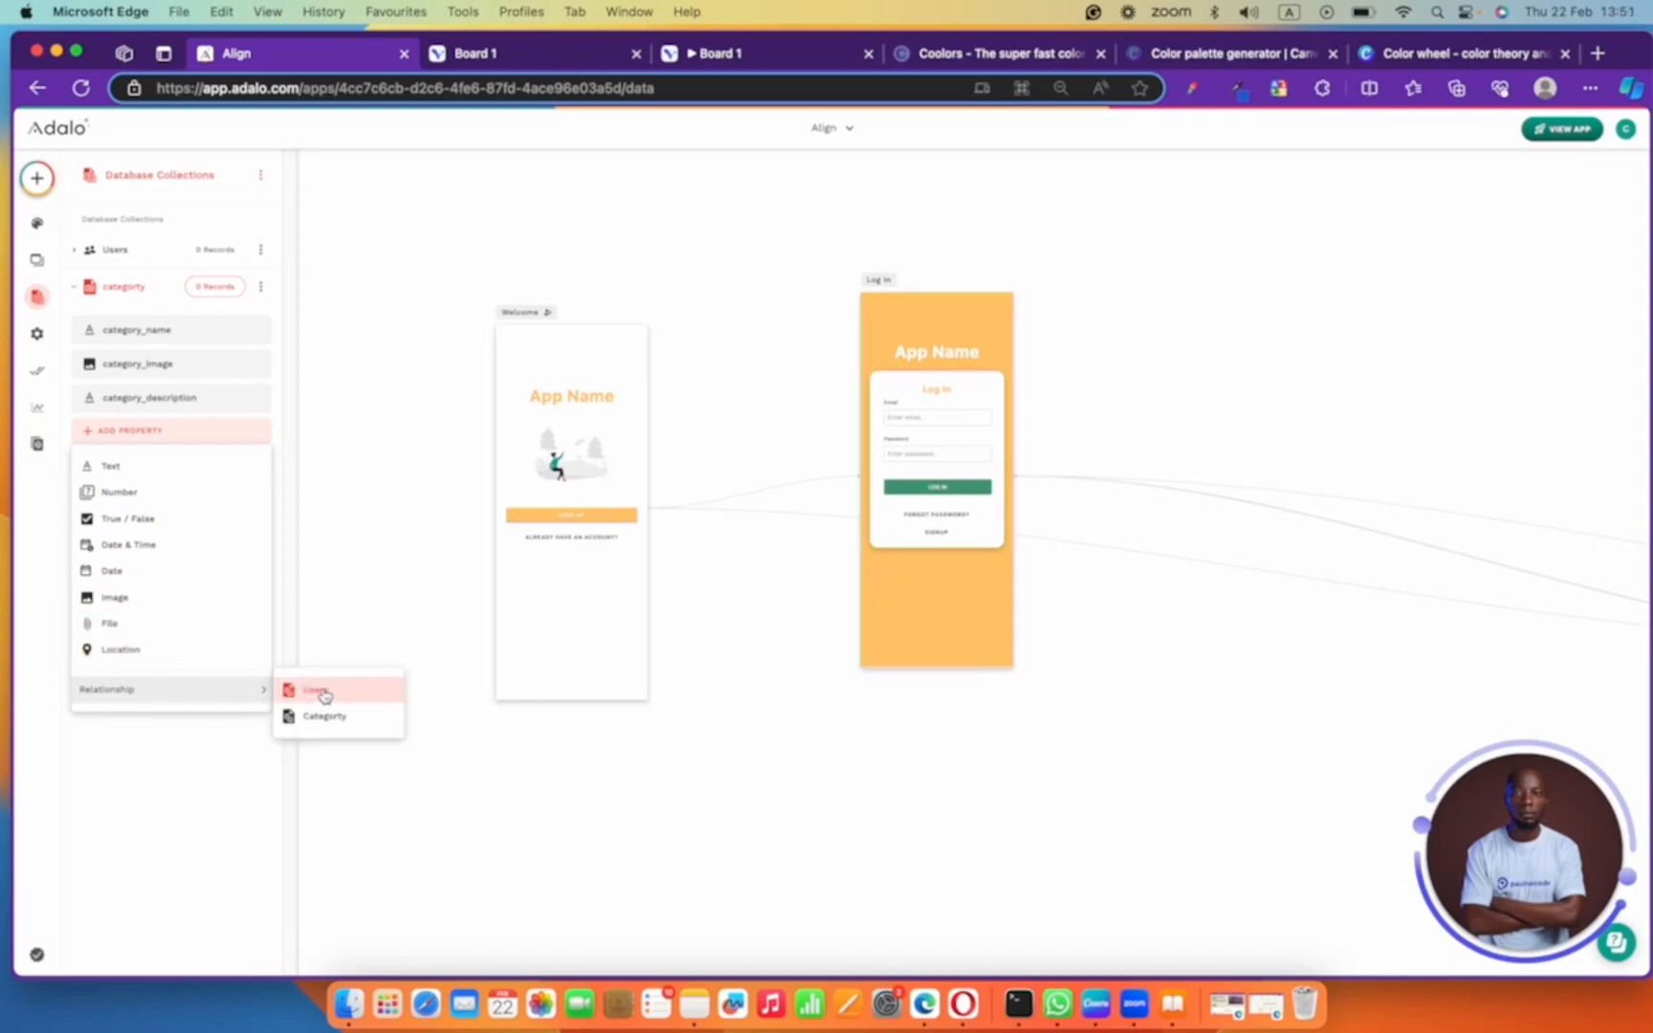
left_click(324, 695)
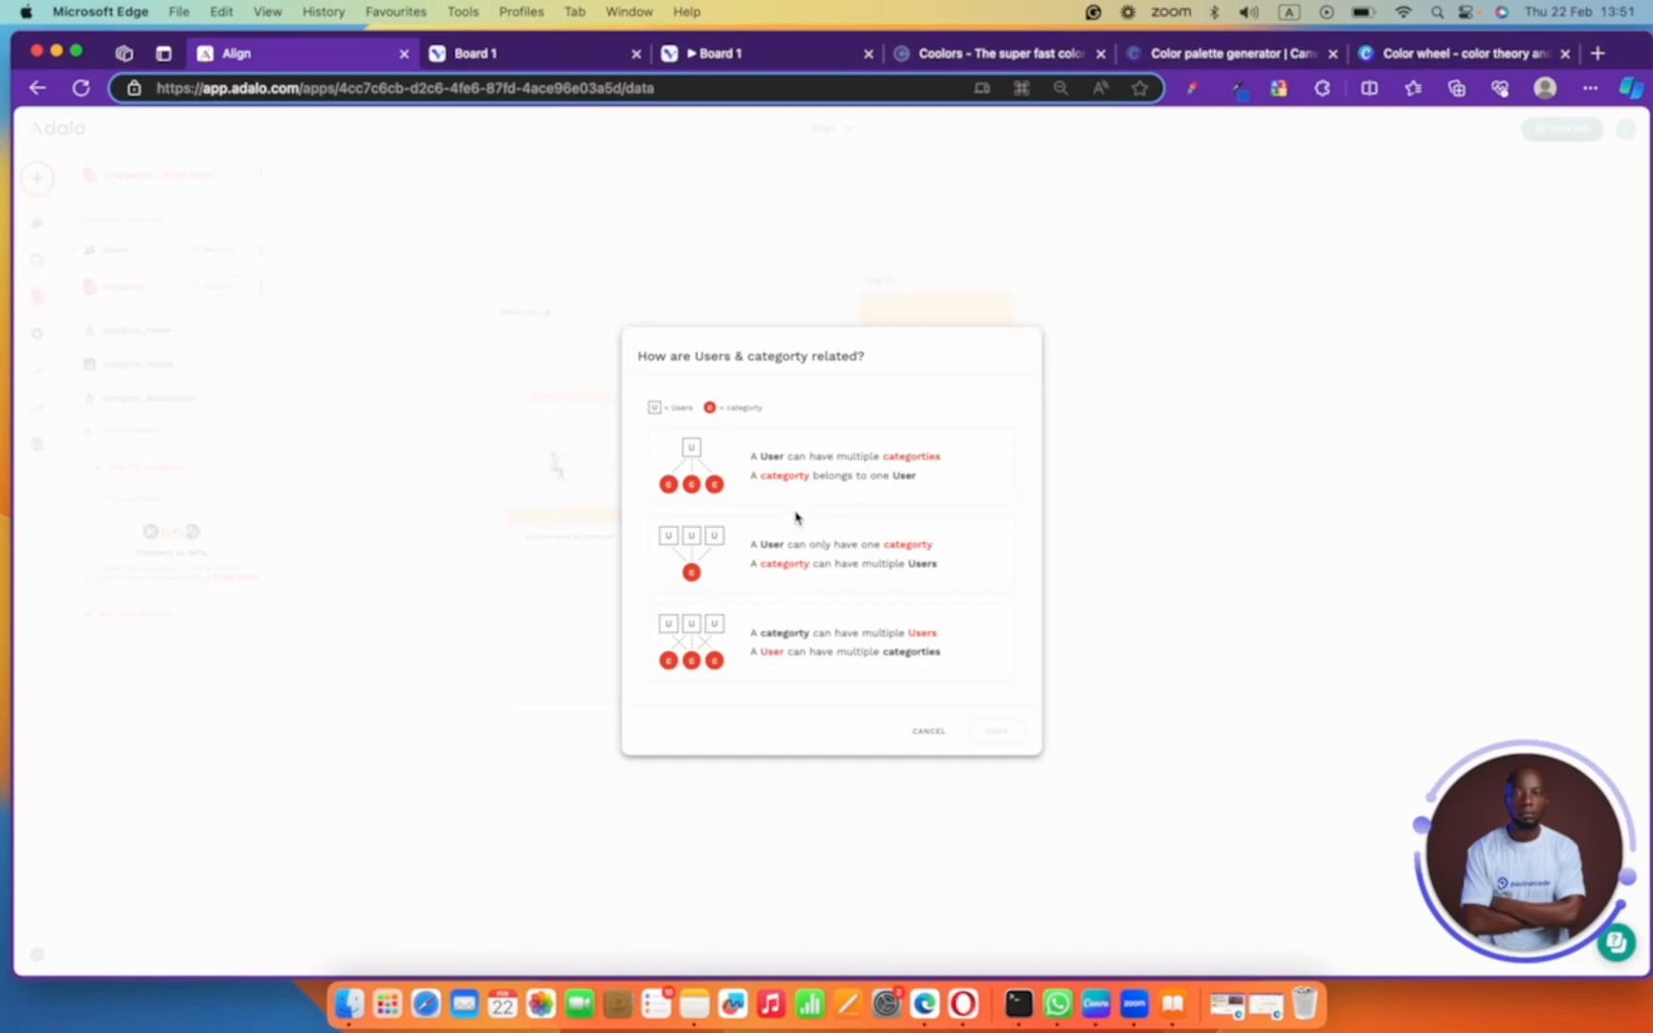
left_click(792, 488)
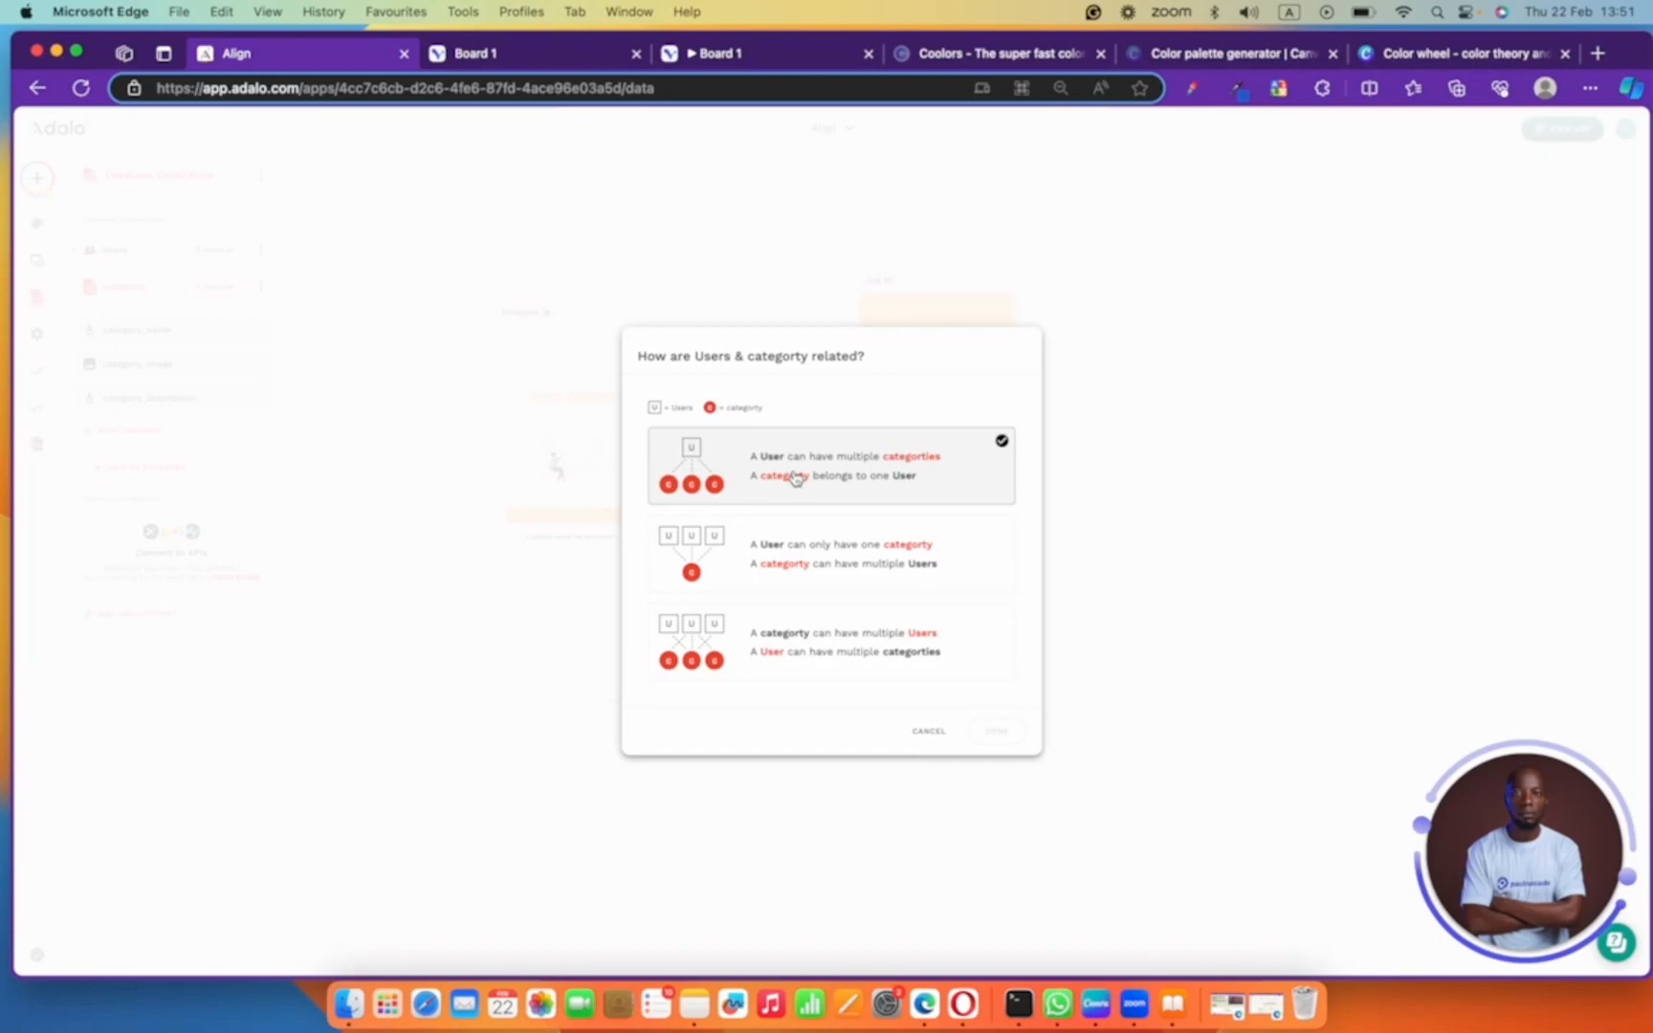
left_click(1008, 558)
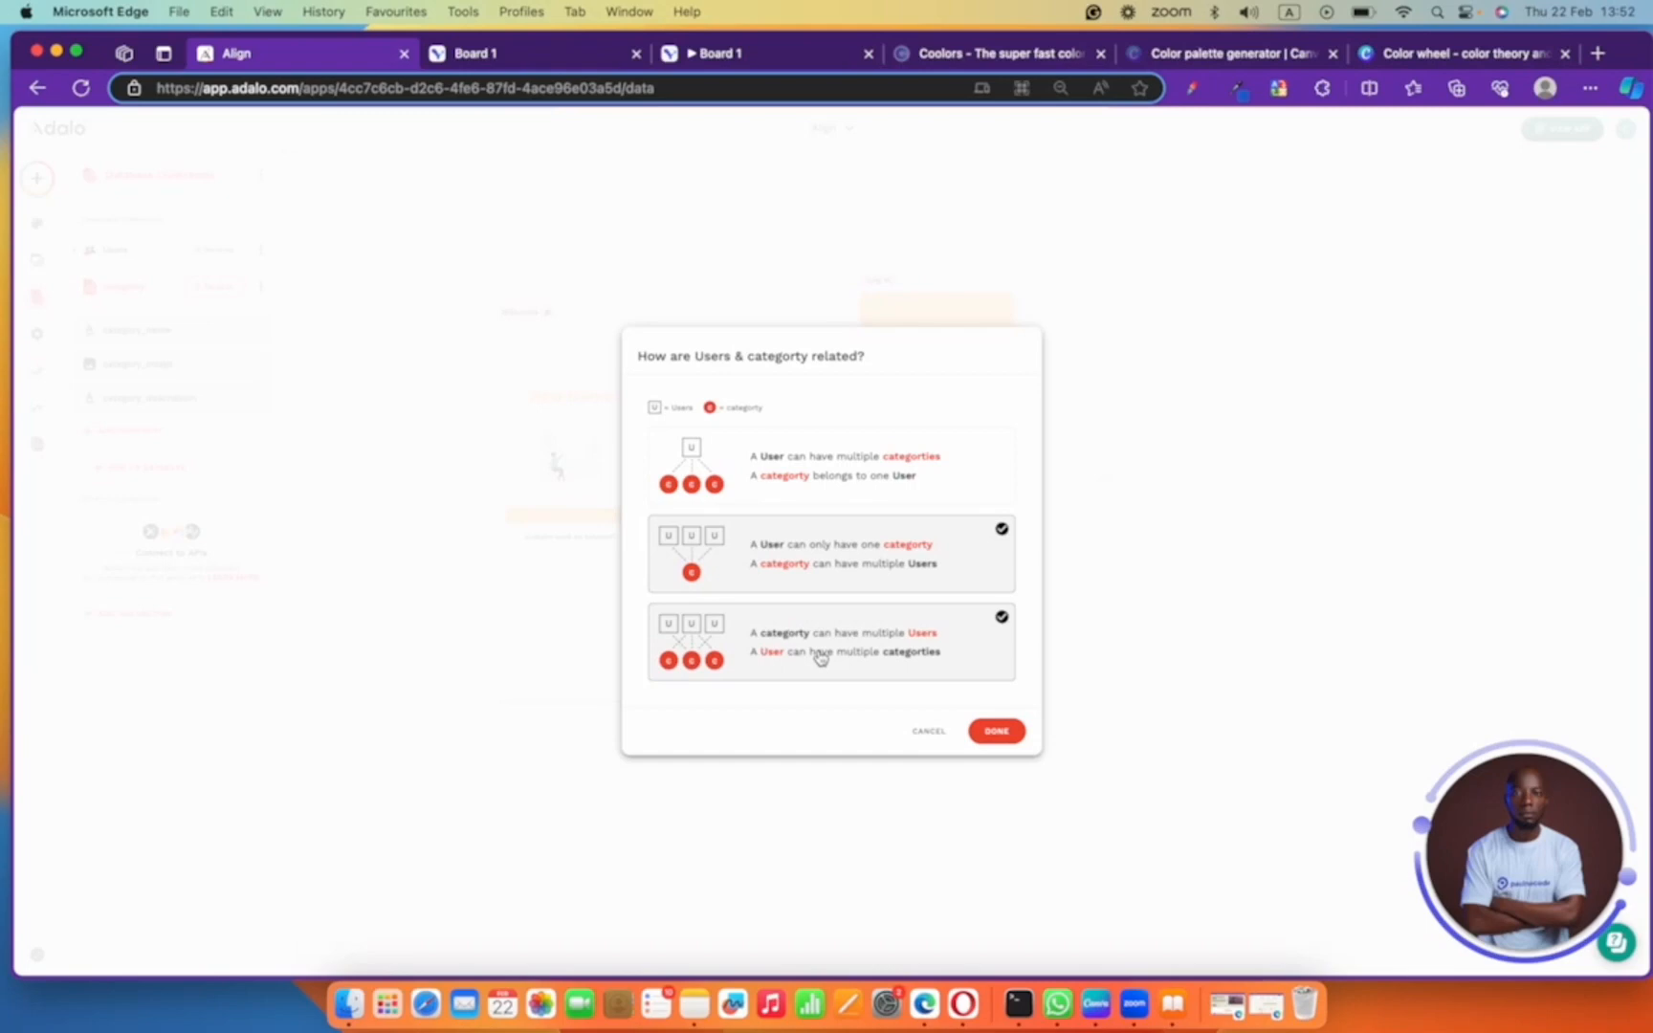
left_click(819, 657)
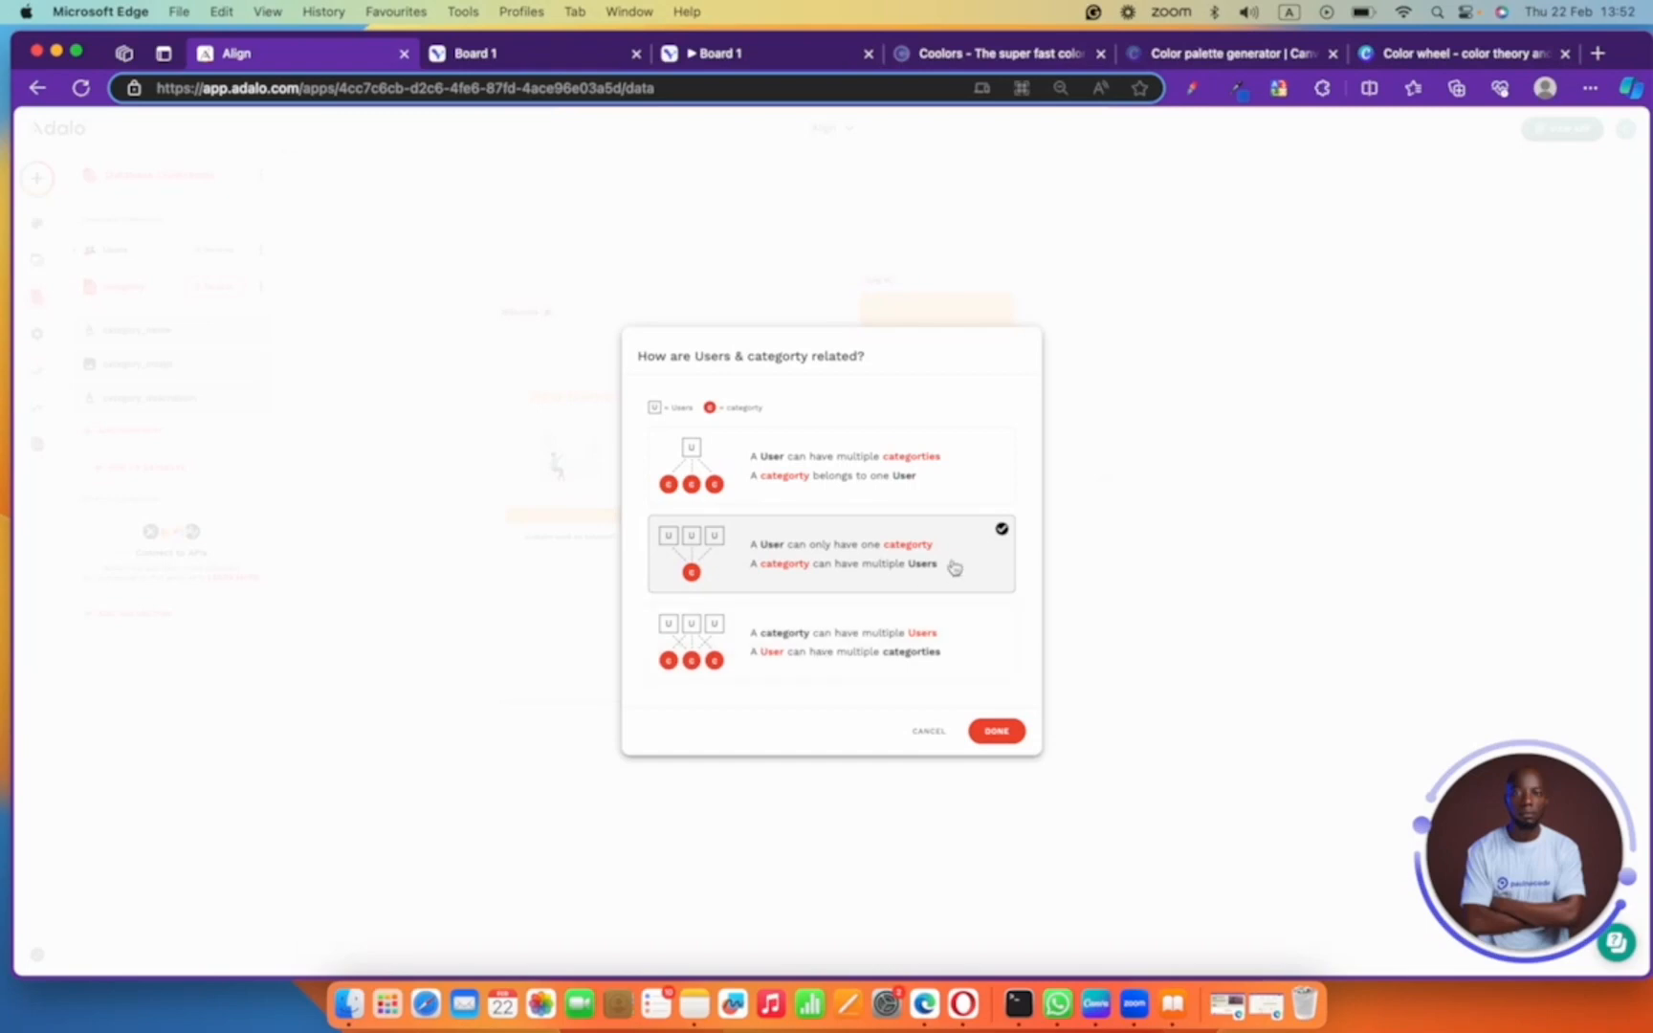
left_click(1009, 667)
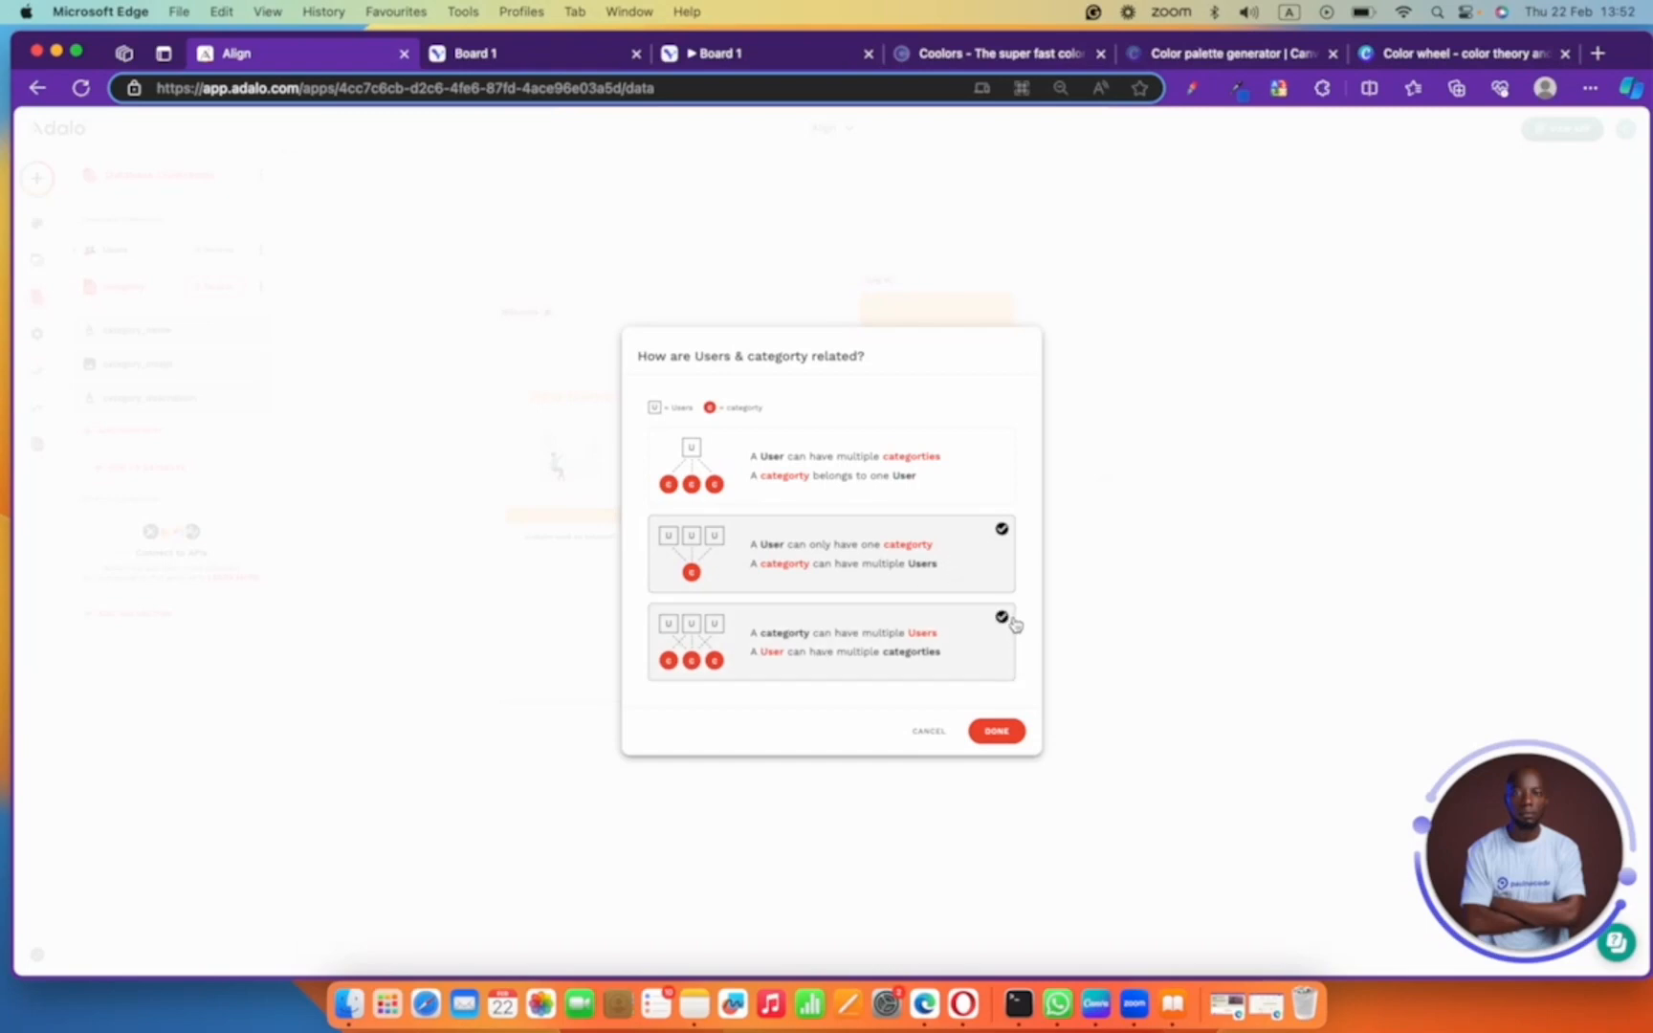
left_click(968, 678)
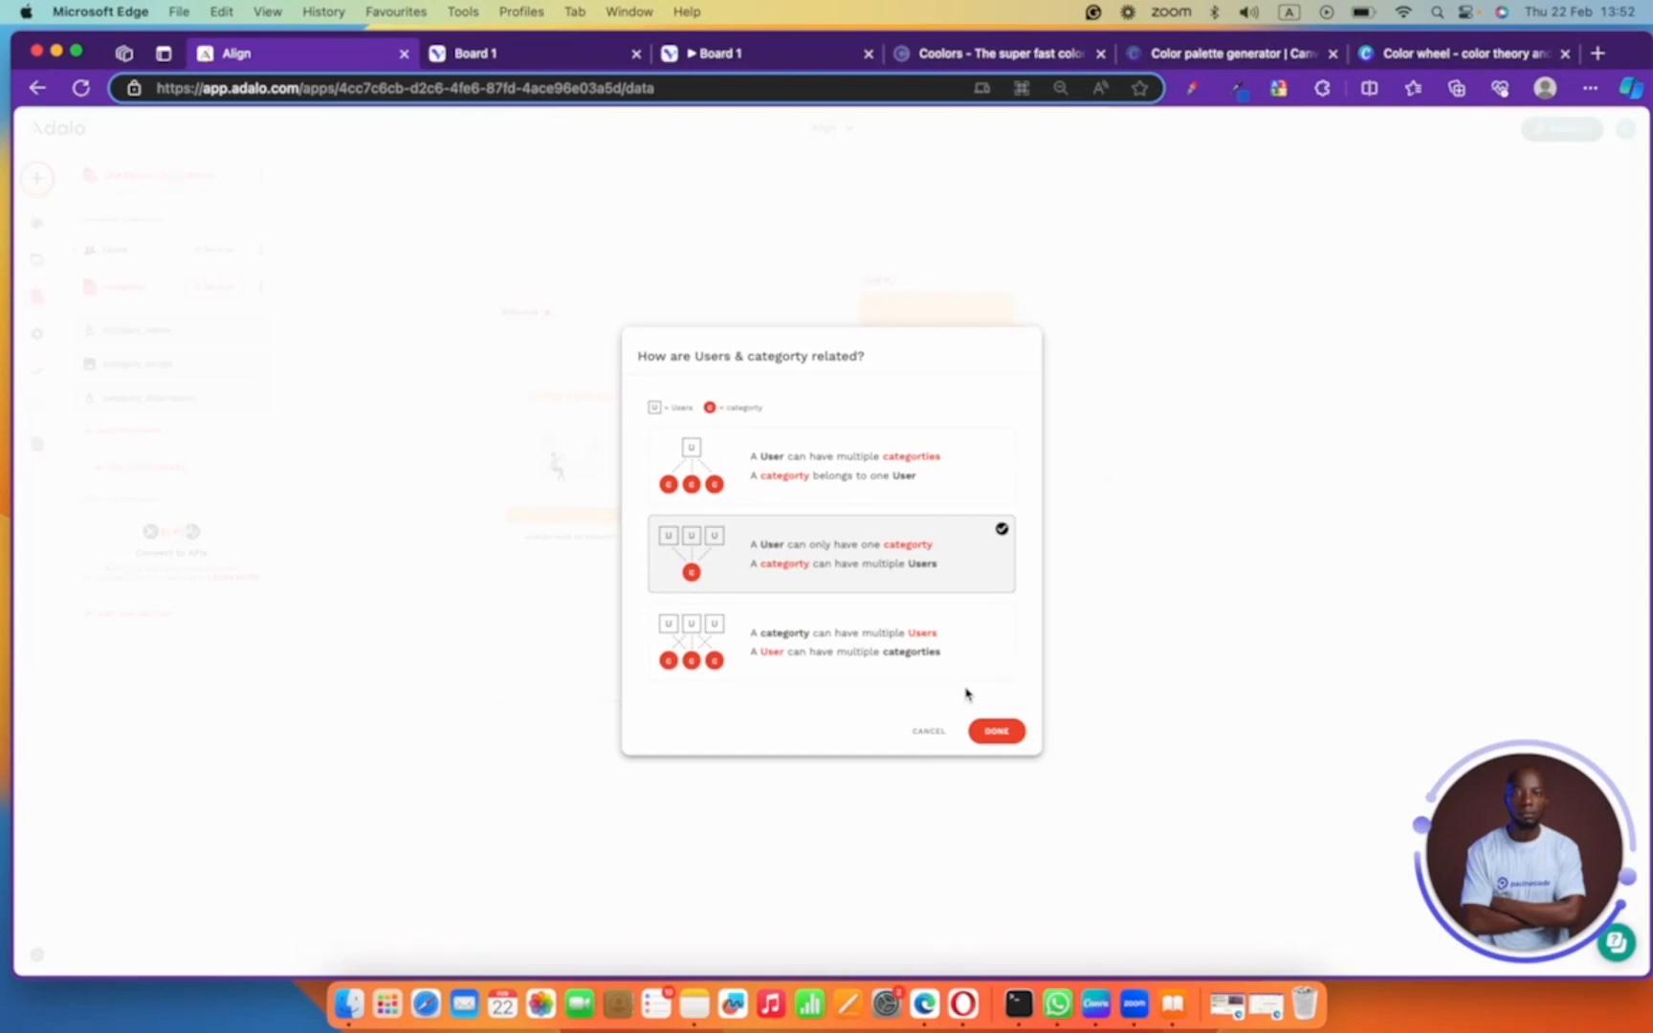
left_click(999, 731)
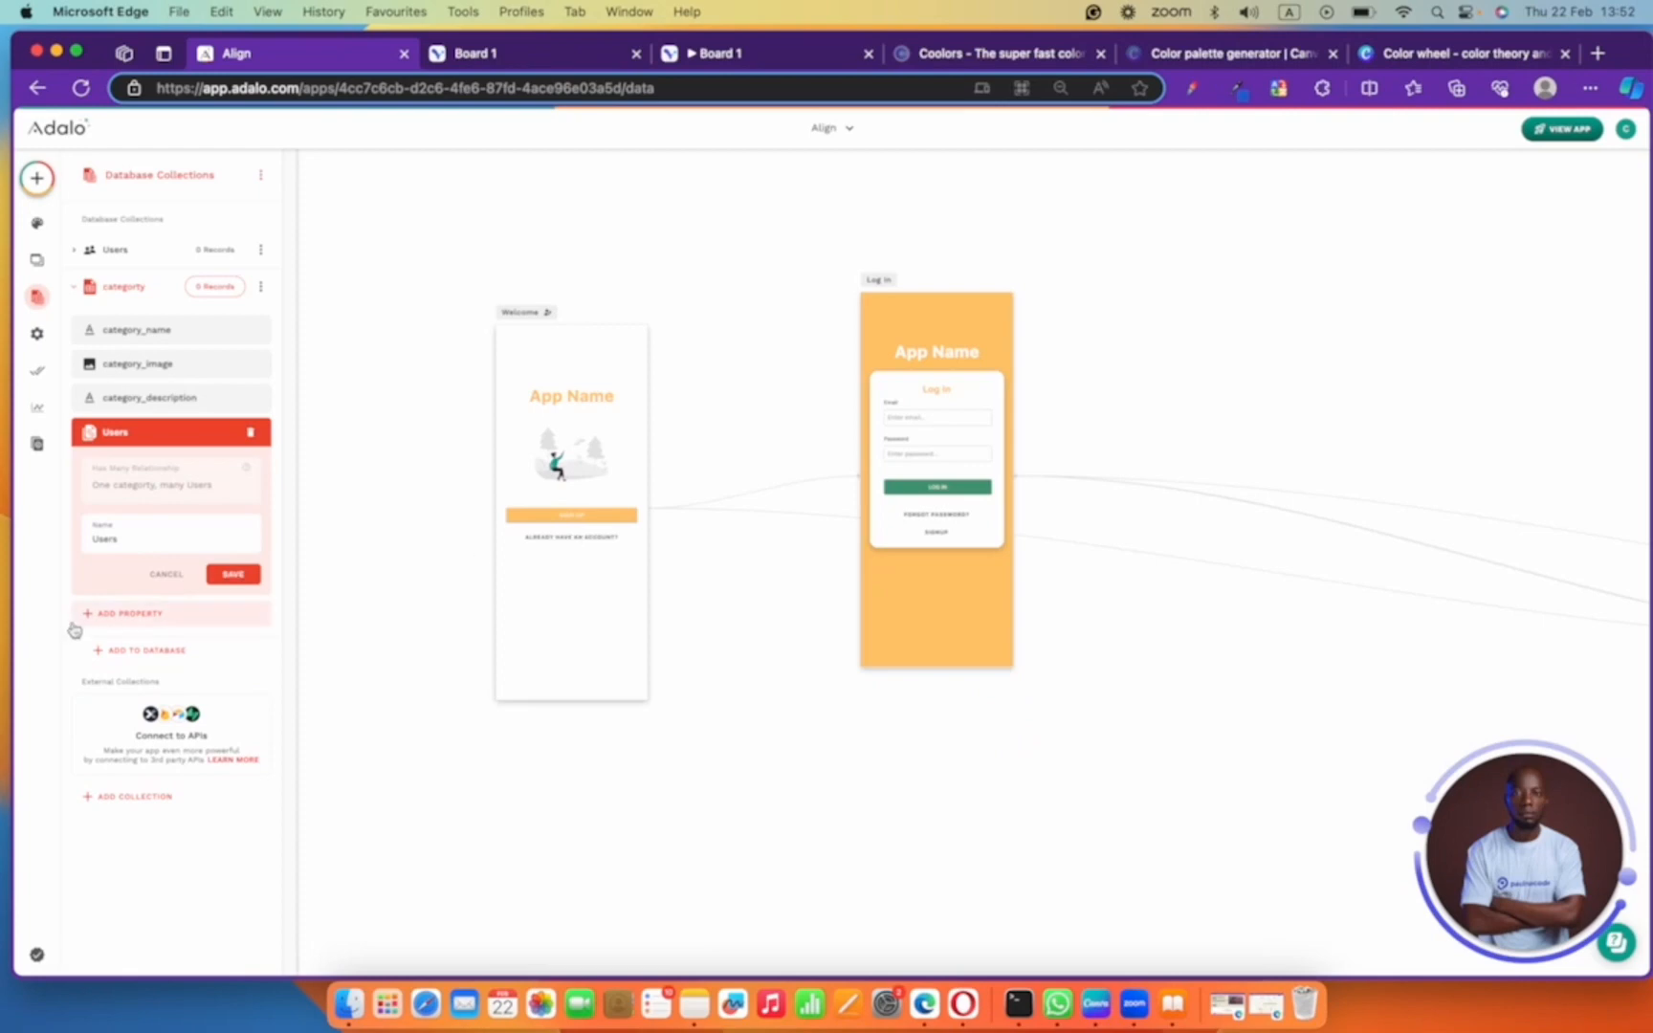
- Name the new Users relationship in the categorty collection users_category and save it
double_click(144, 535)
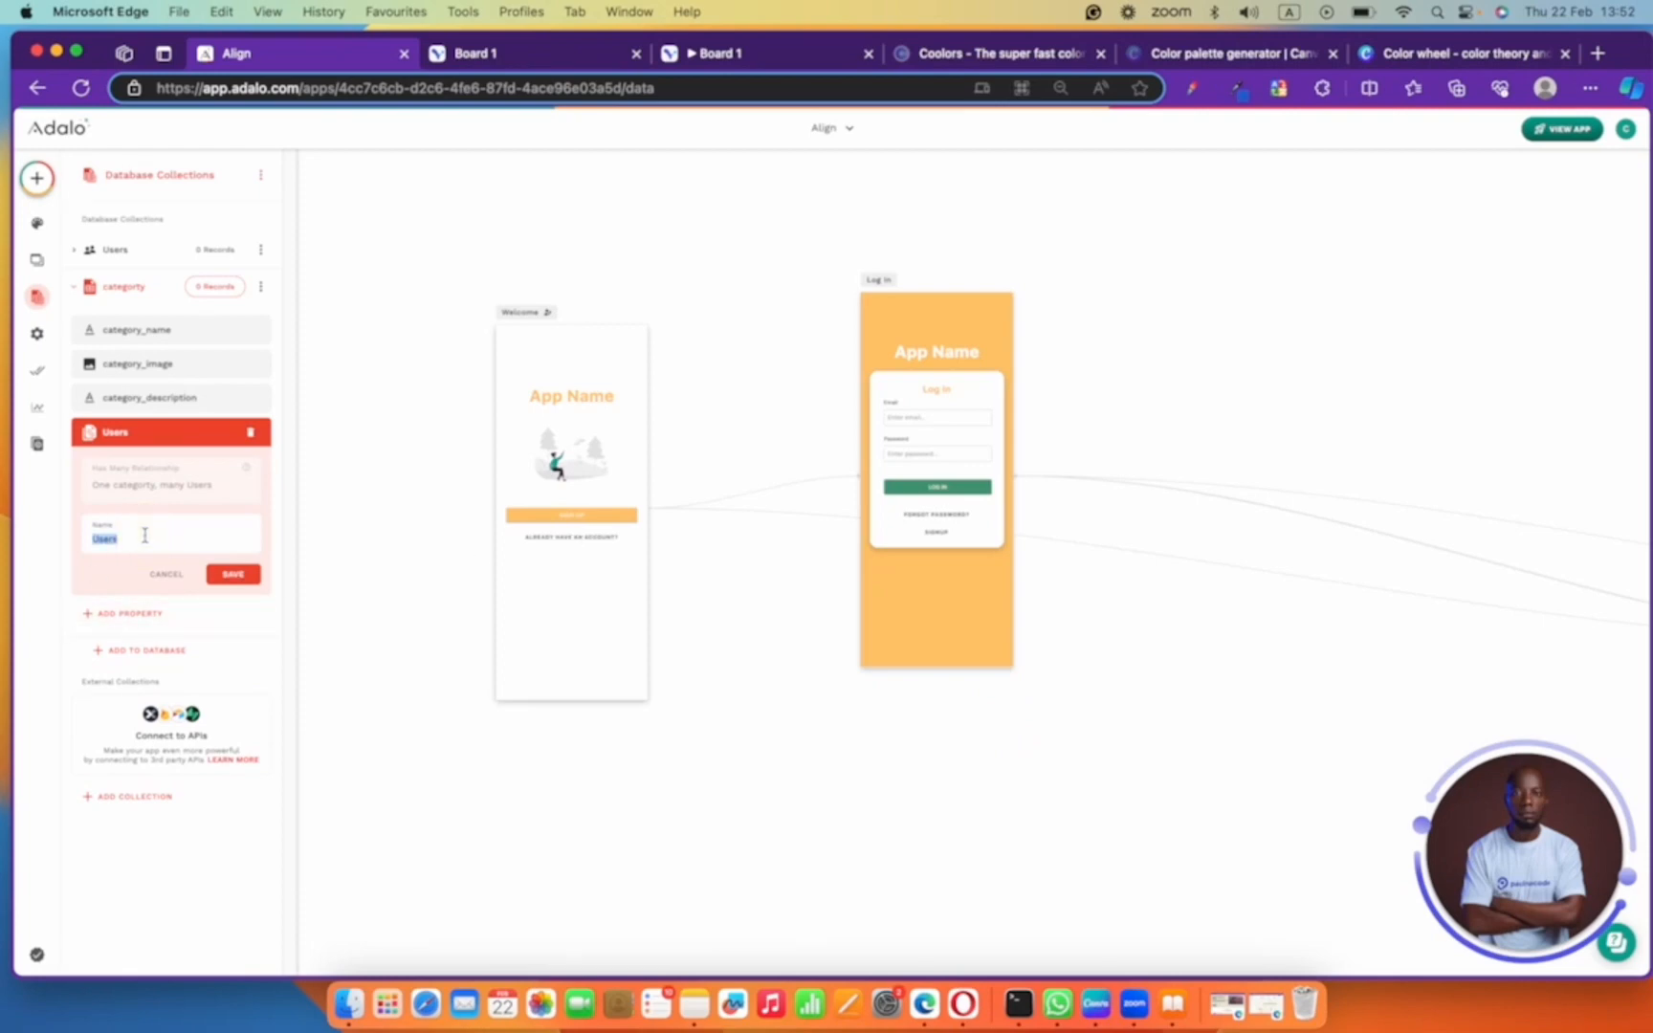
type("Ca")
key("BackSpace")
type("users_category")
left_click(233, 574)
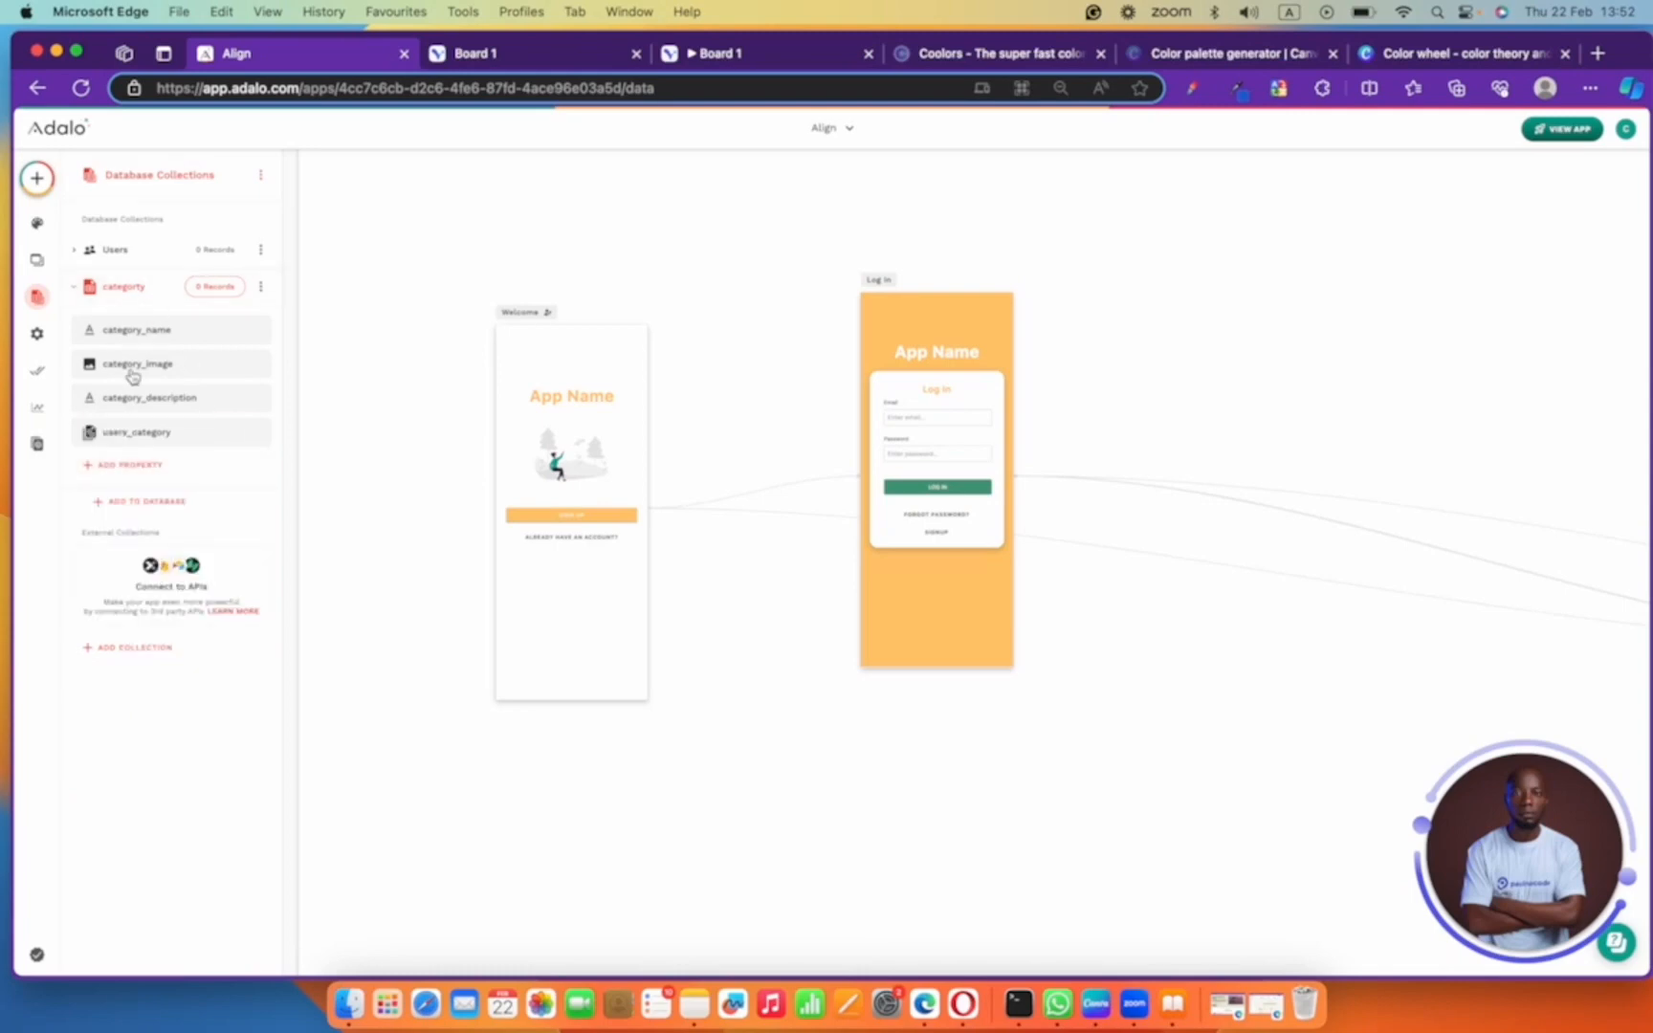
- Rename the categorty relationship property in the Users collection as my_category
left_click(143, 252)
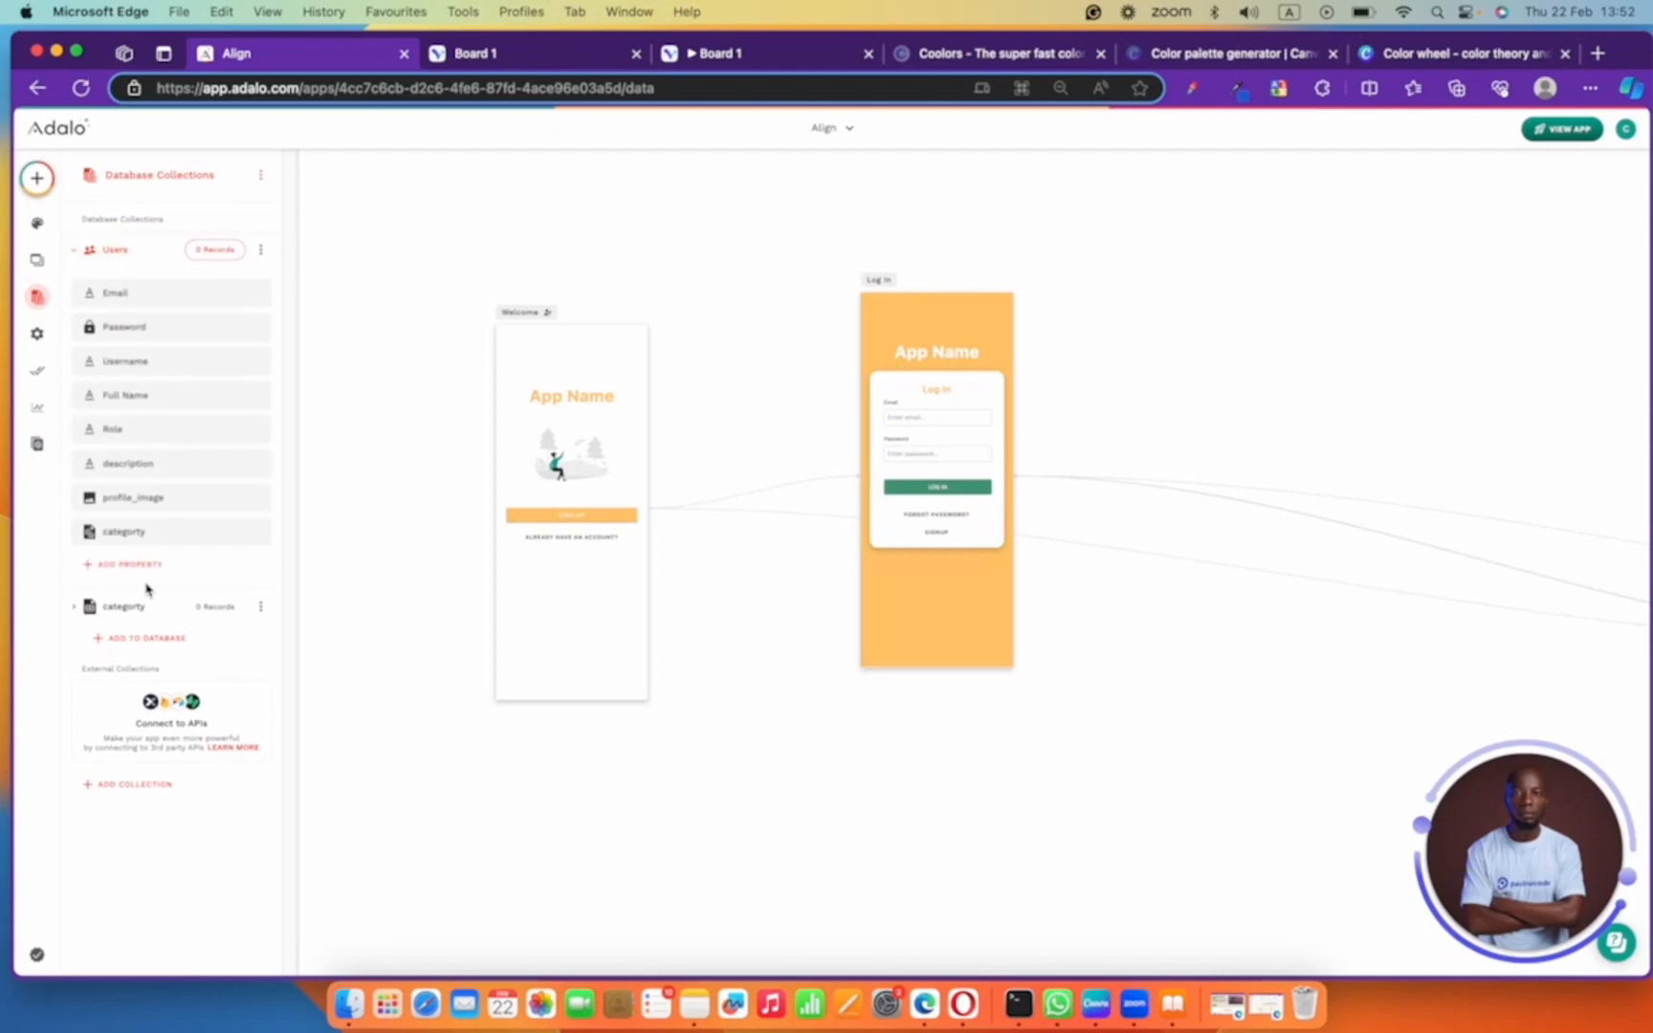
left_click(135, 532)
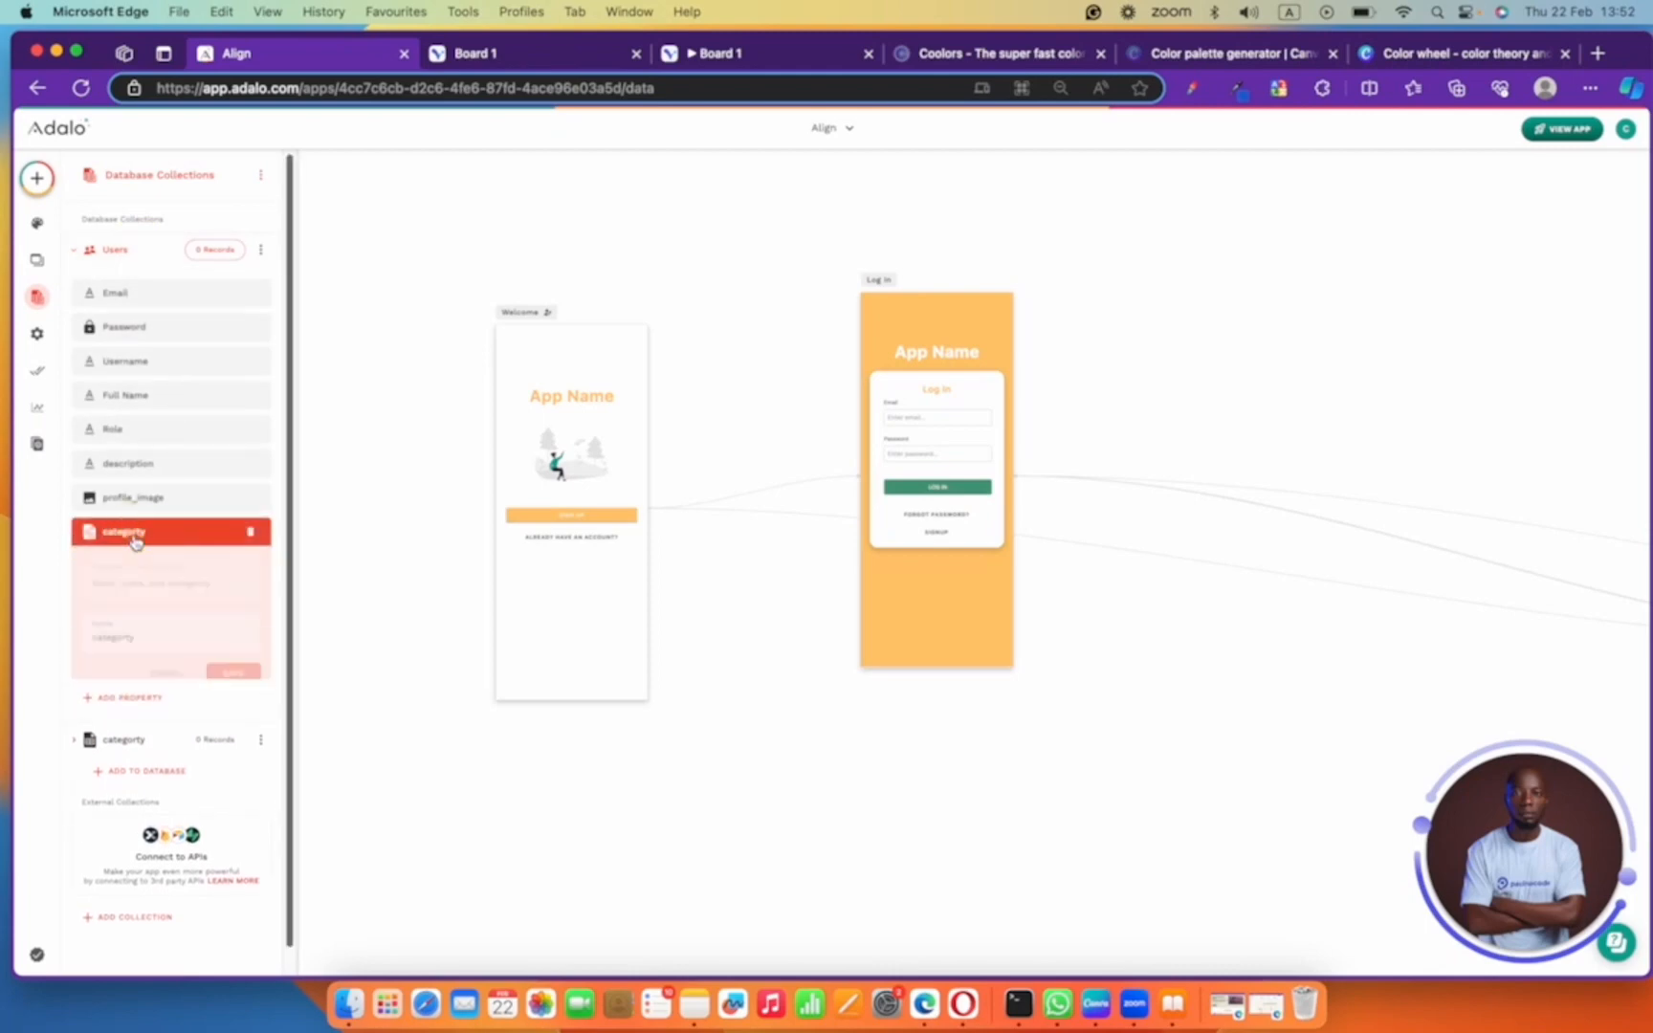
double_click(143, 639)
type("m")
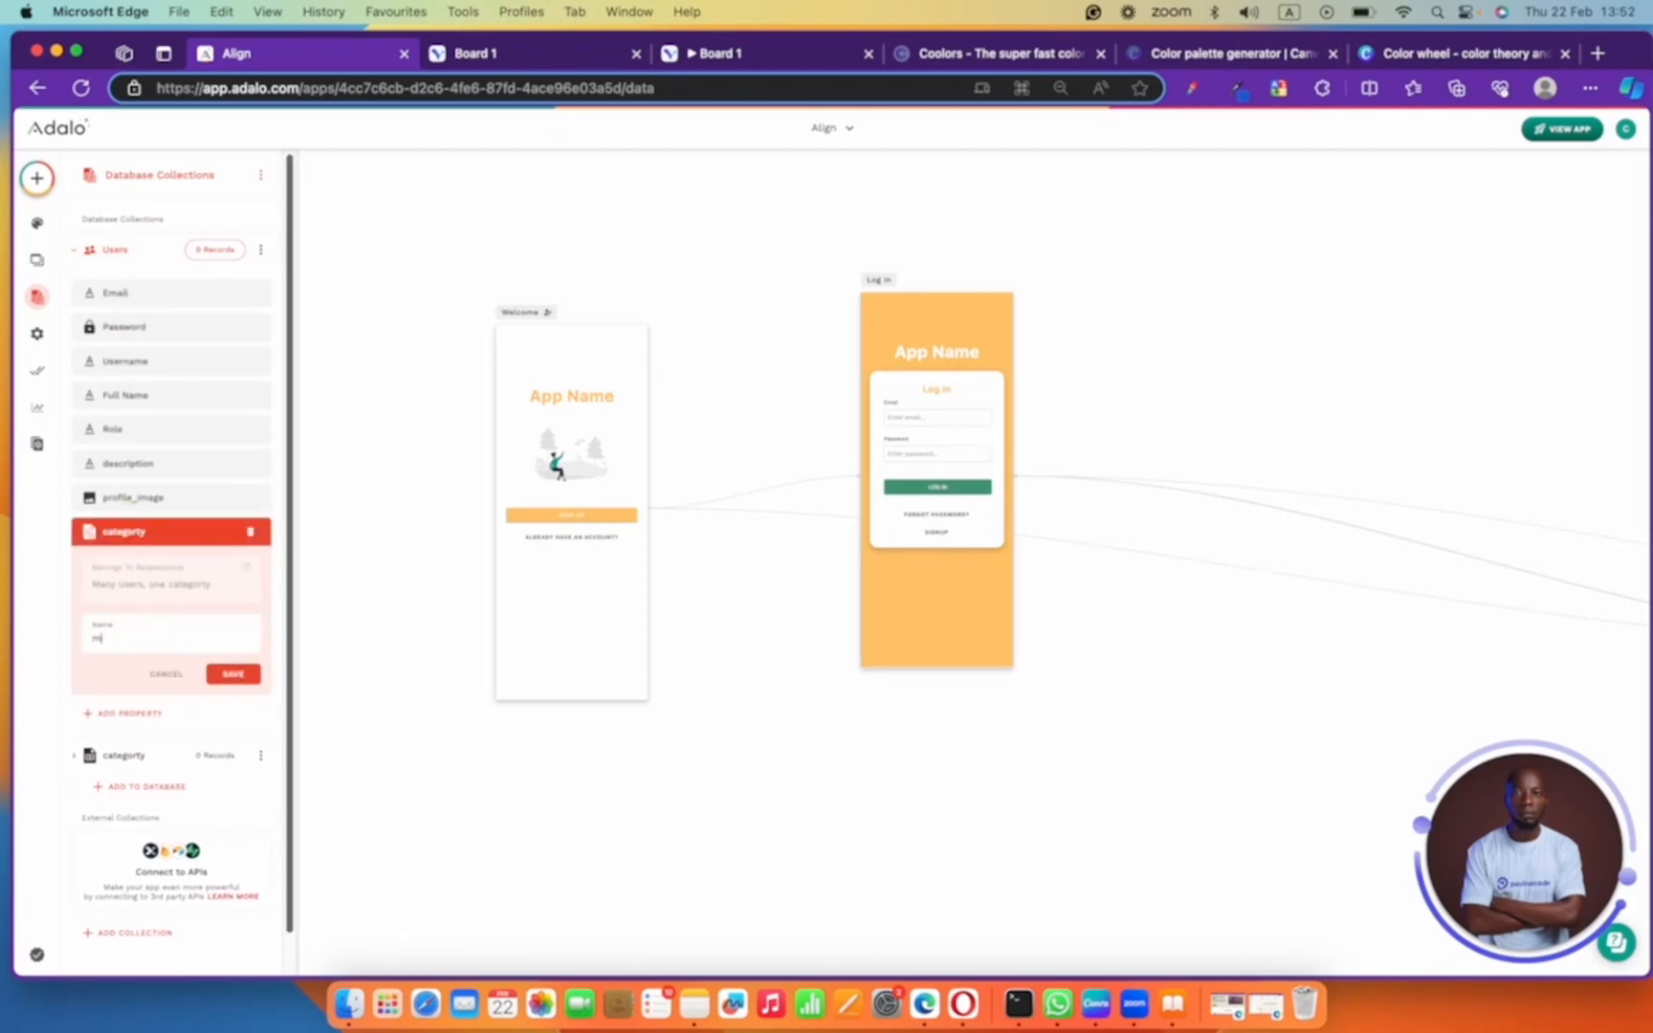
type("y_category")
left_click(246, 678)
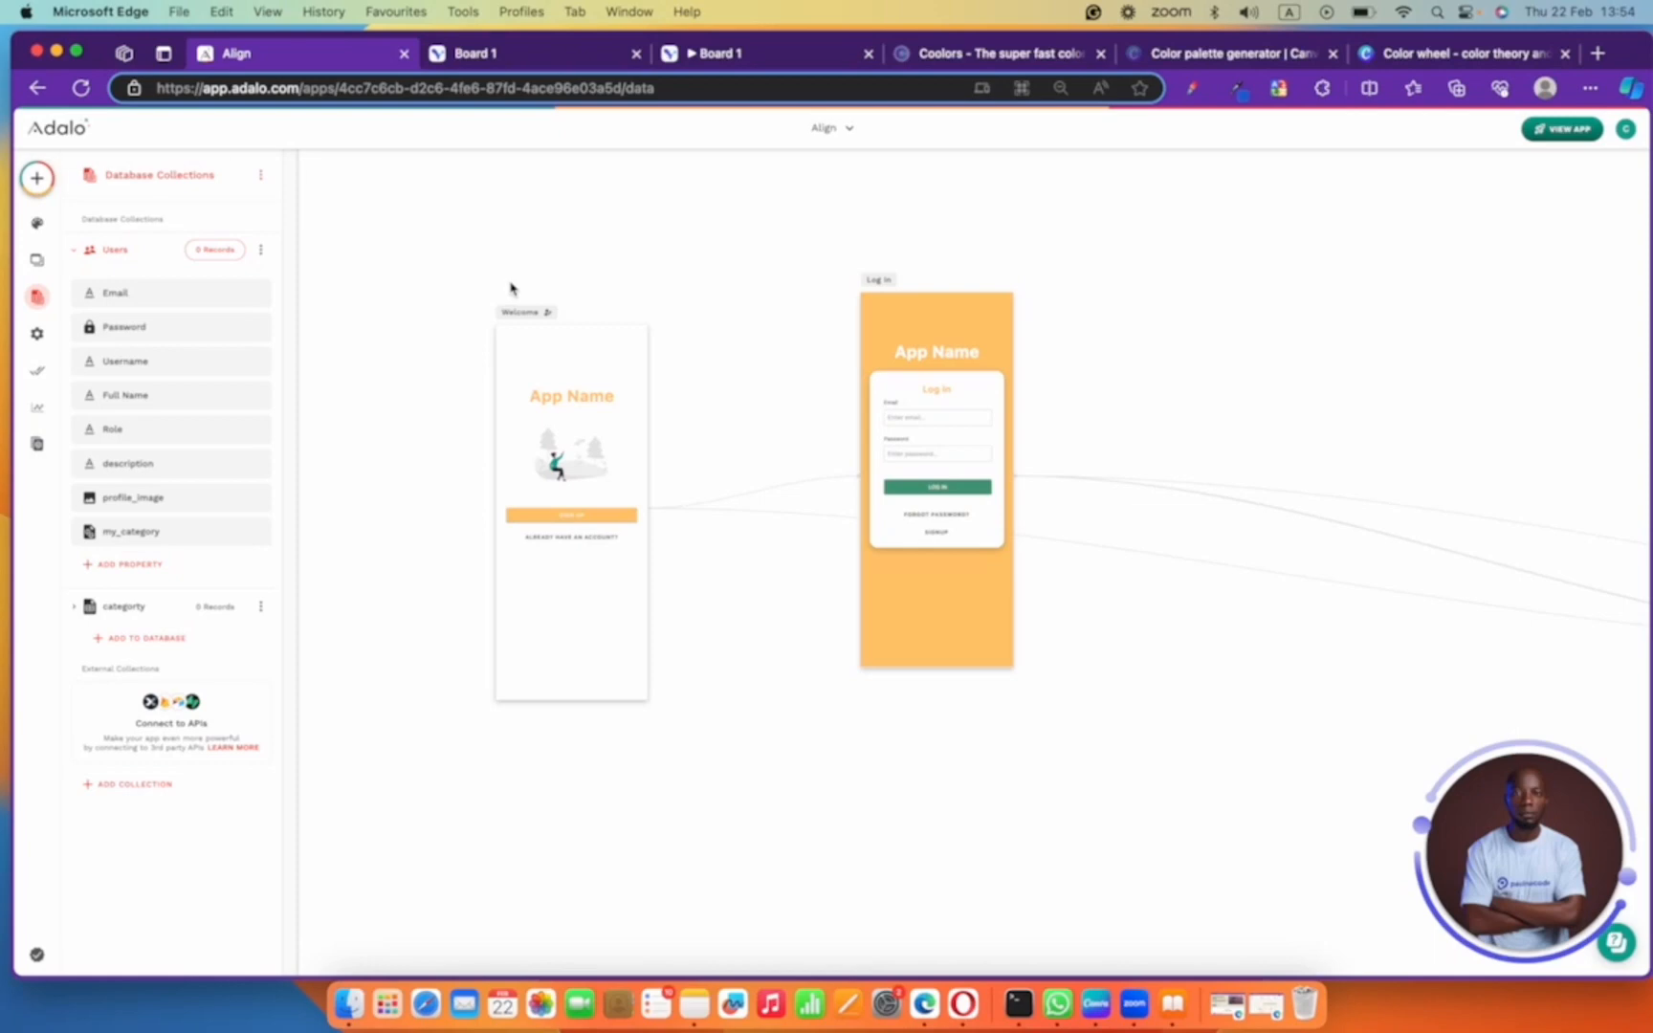
- Add a new database collection named review
left_click(149, 645)
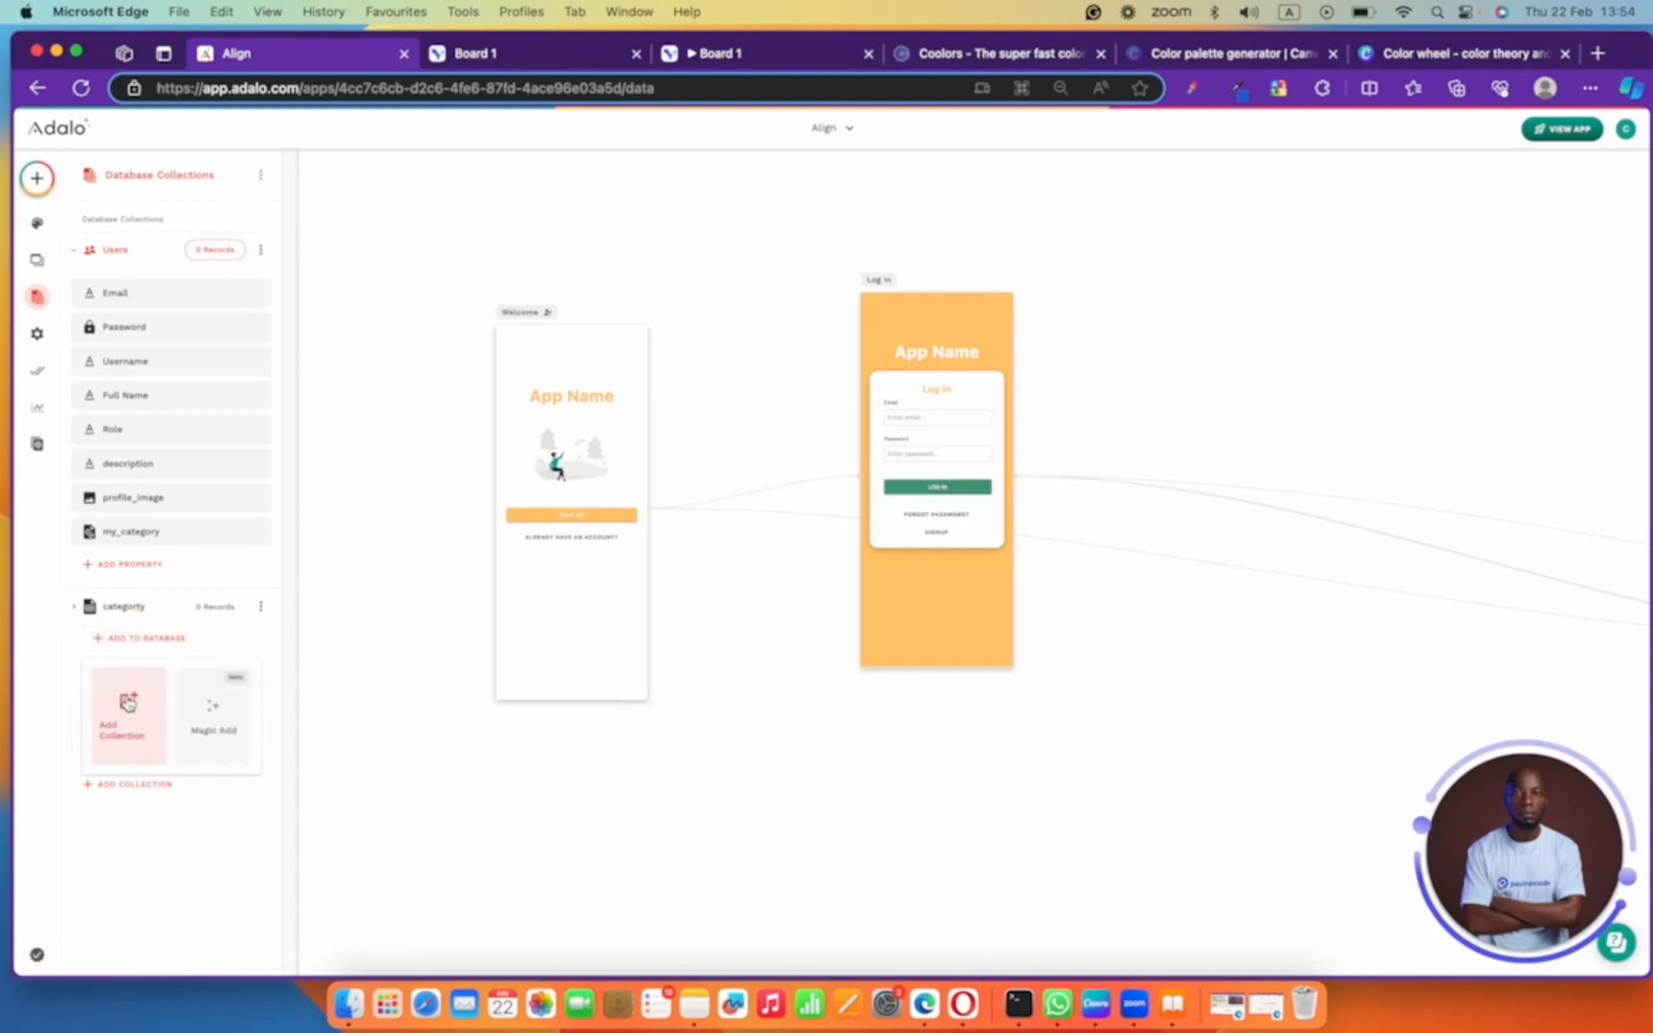
left_click(131, 707)
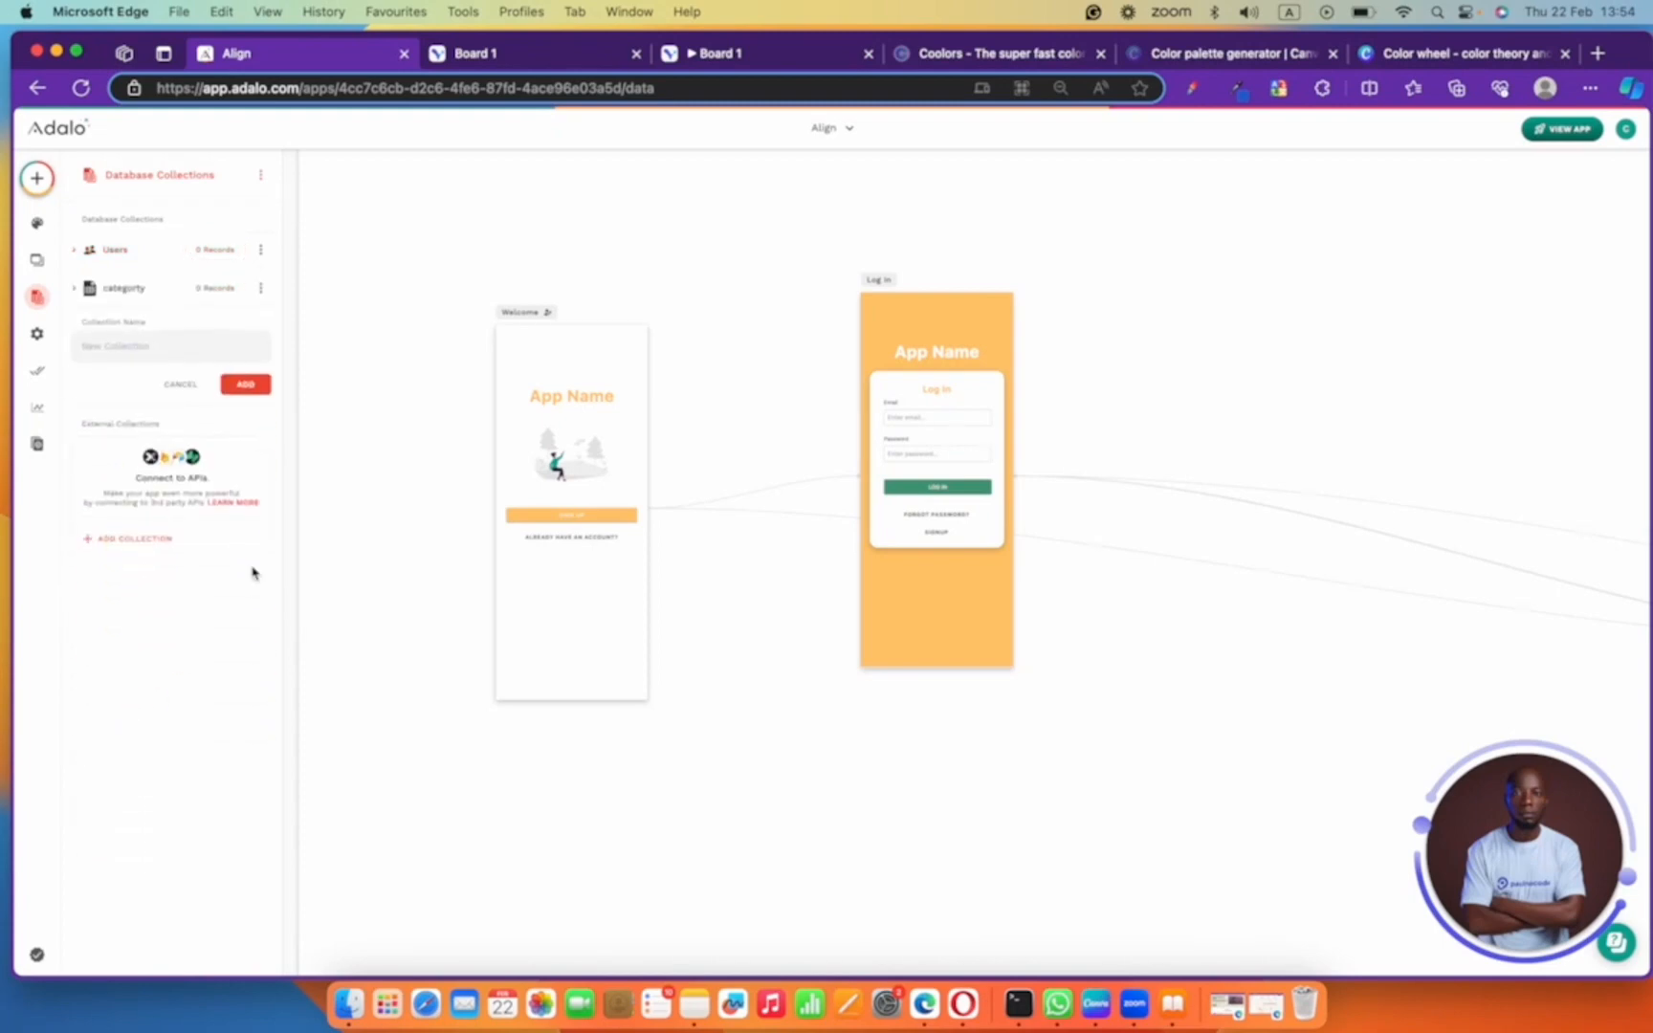
left_click(122, 337)
type("review")
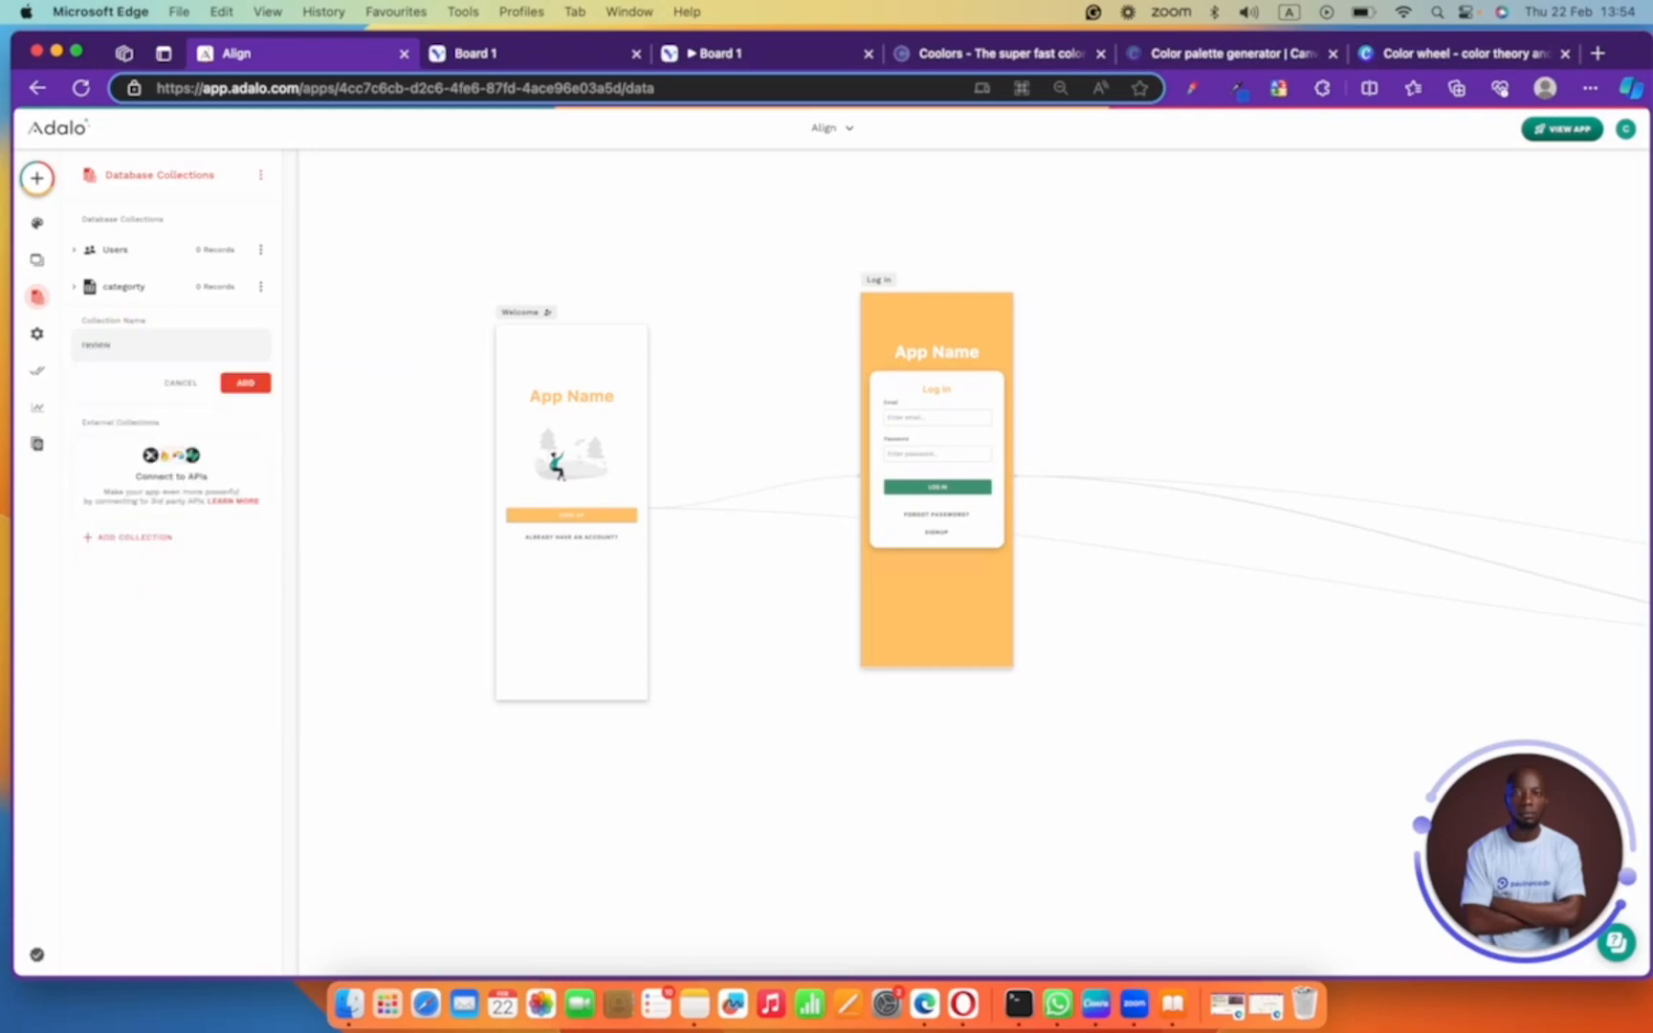
left_click(241, 383)
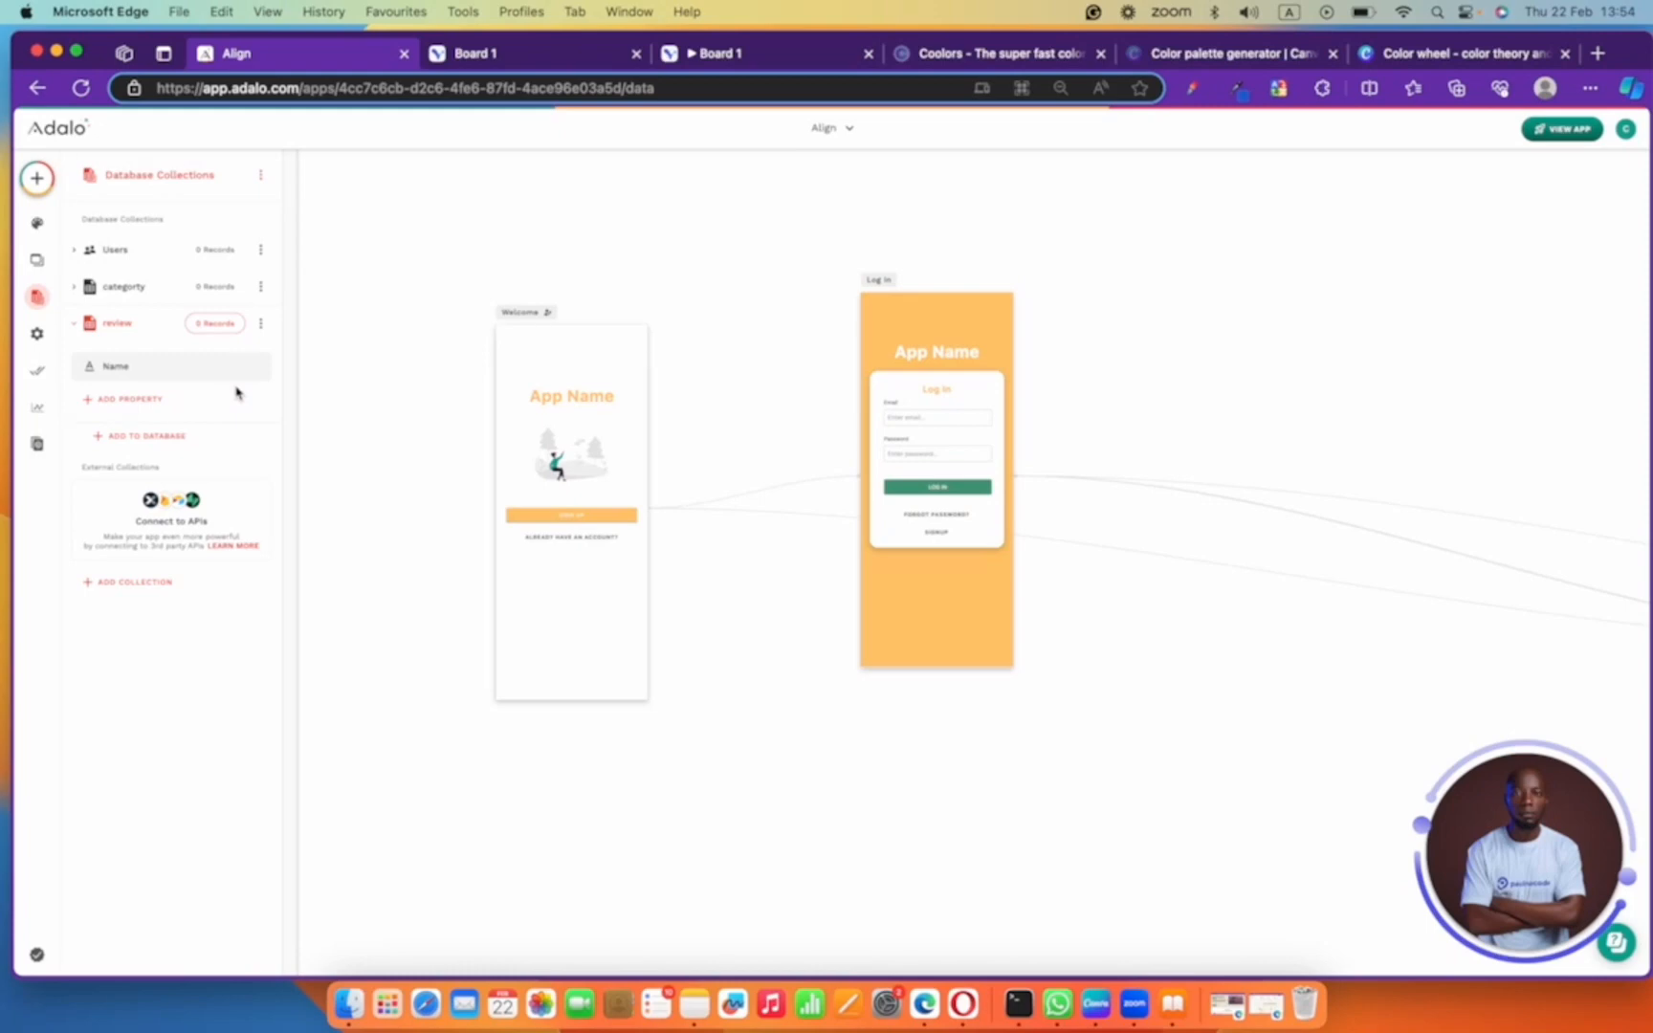
- Rename the default Name property of the review collection as Review
left_click(159, 366)
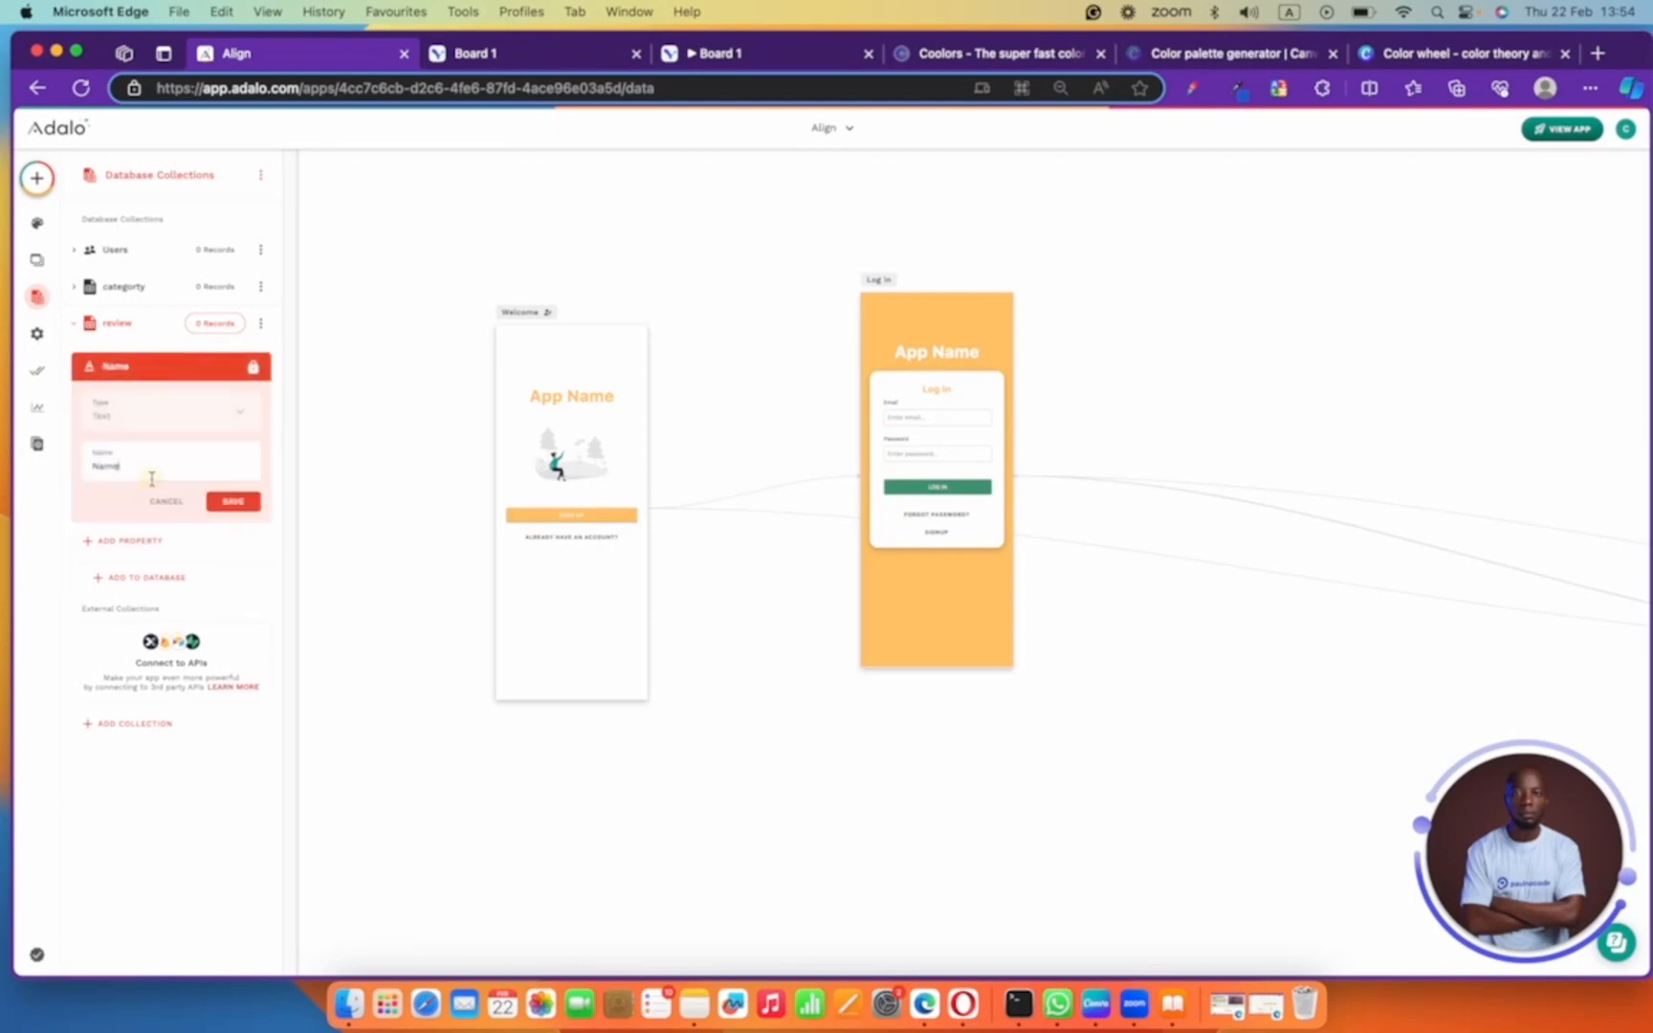
double_click(151, 479)
type("Review")
left_click(239, 502)
- Add a Users relationship to the review collection where a User can have multiple reviews and a review belongs to one User
left_click(166, 400)
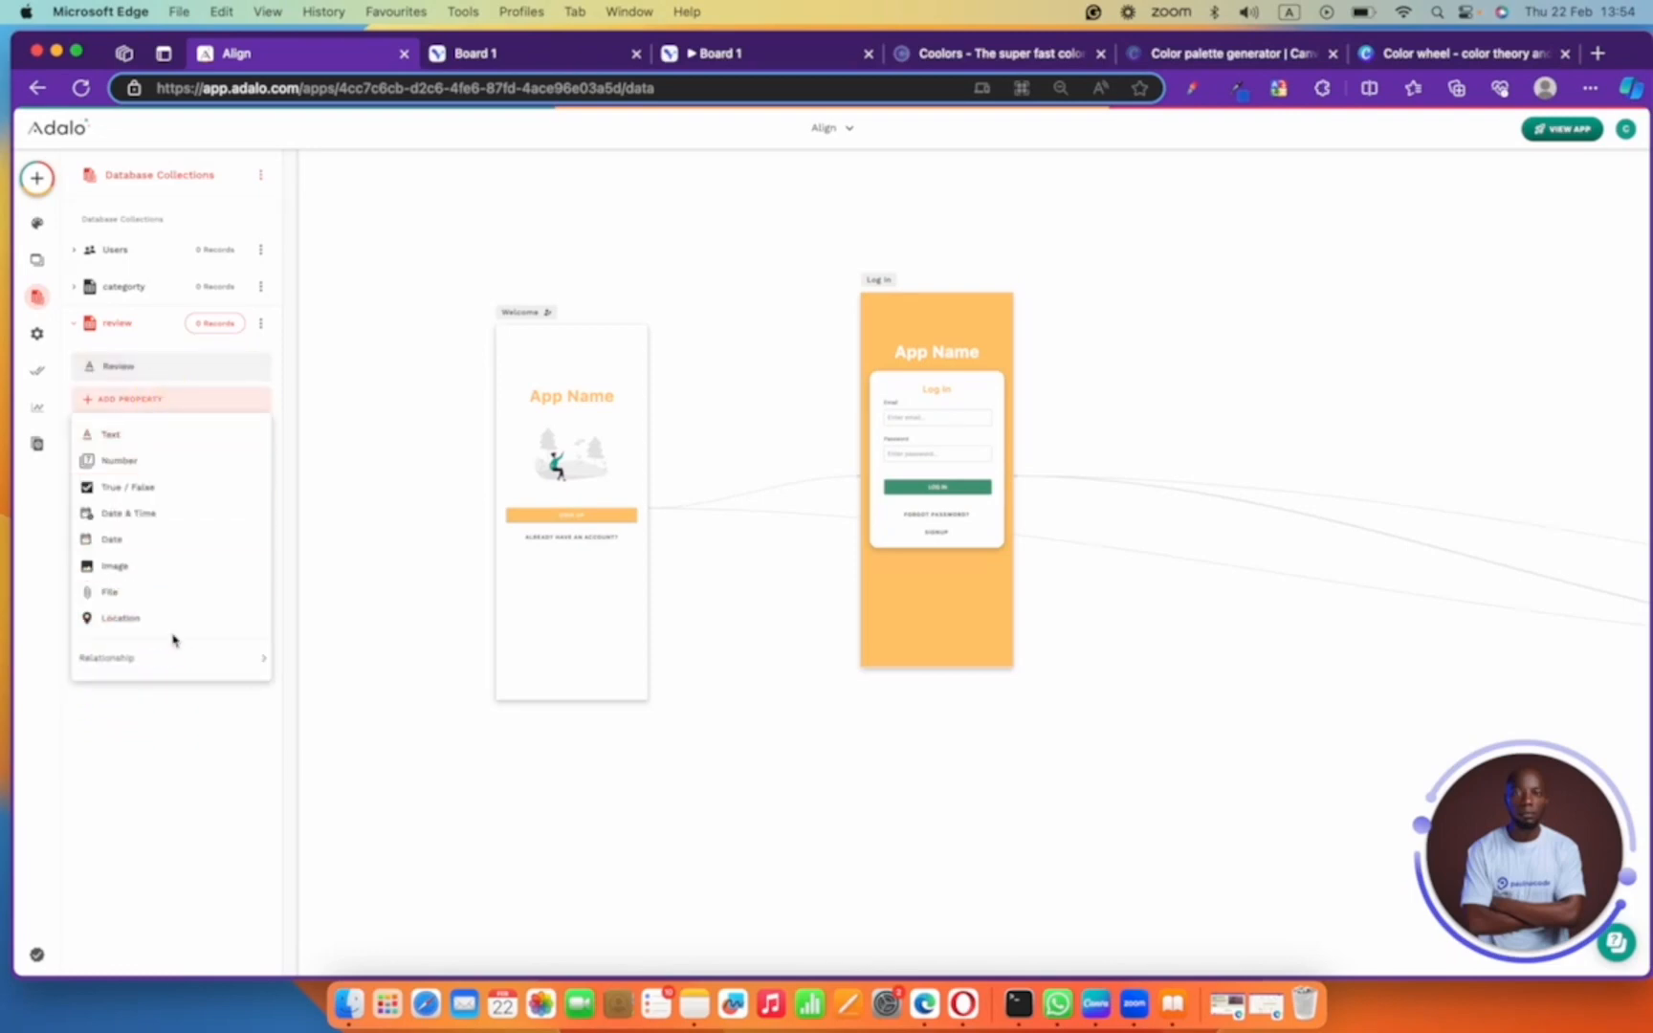
mouse_move(177, 659)
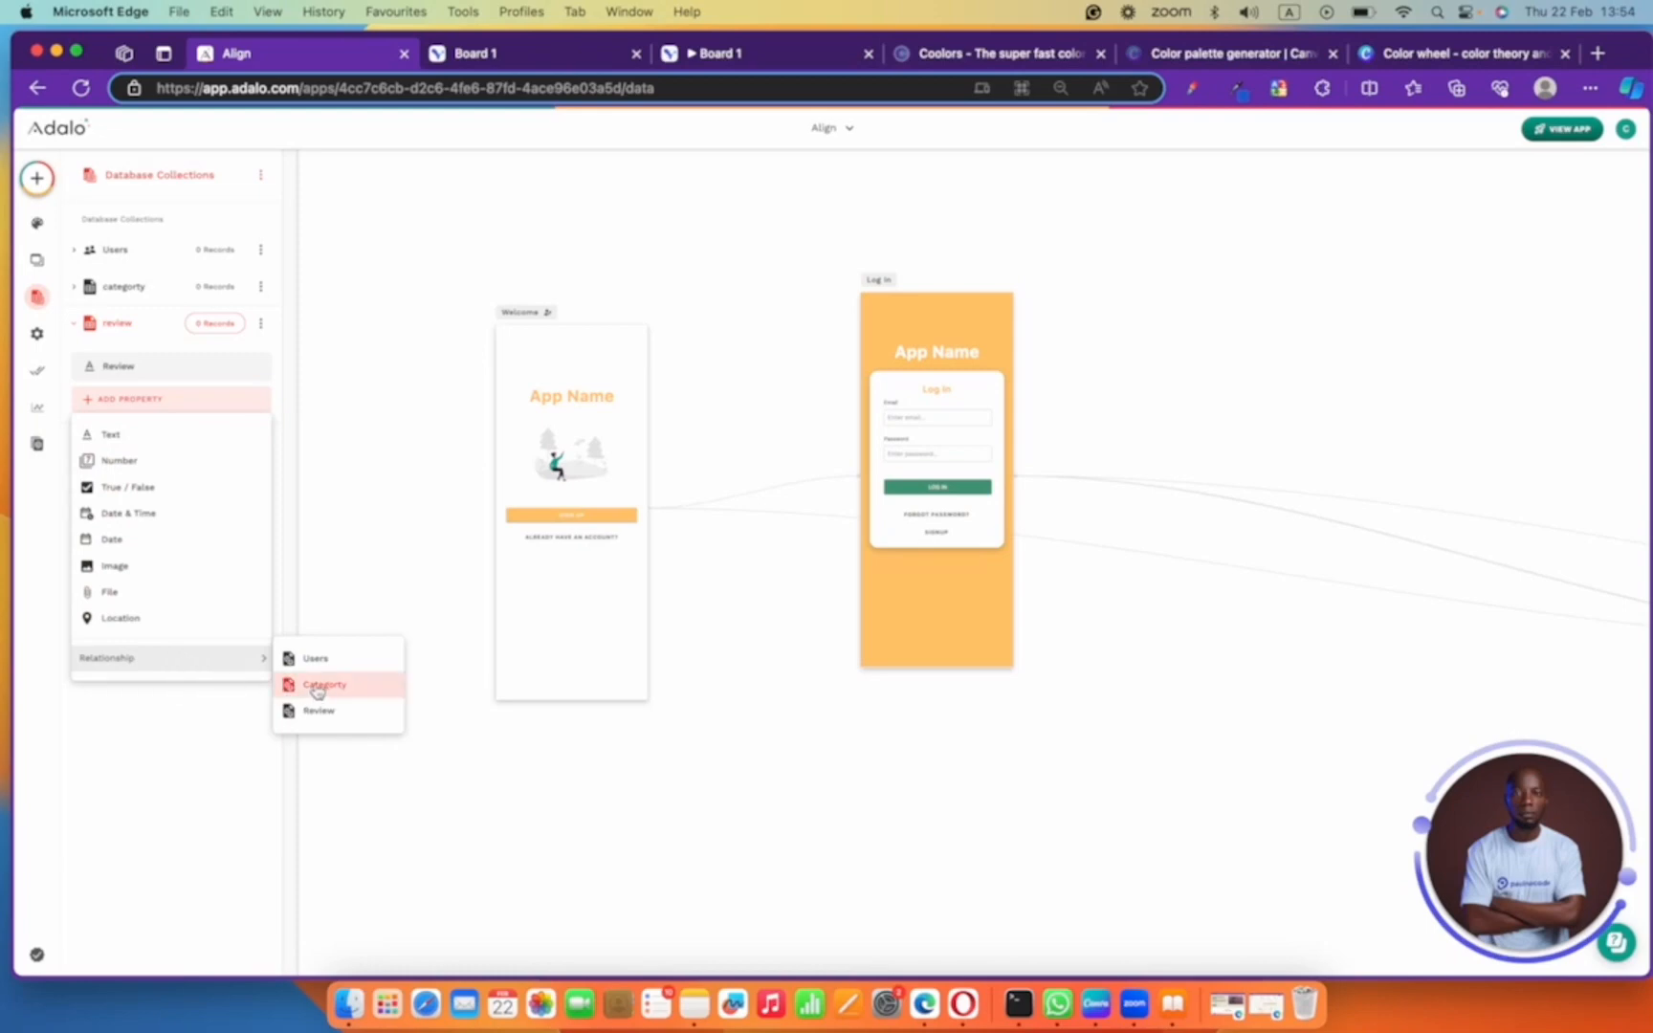
left_click(323, 662)
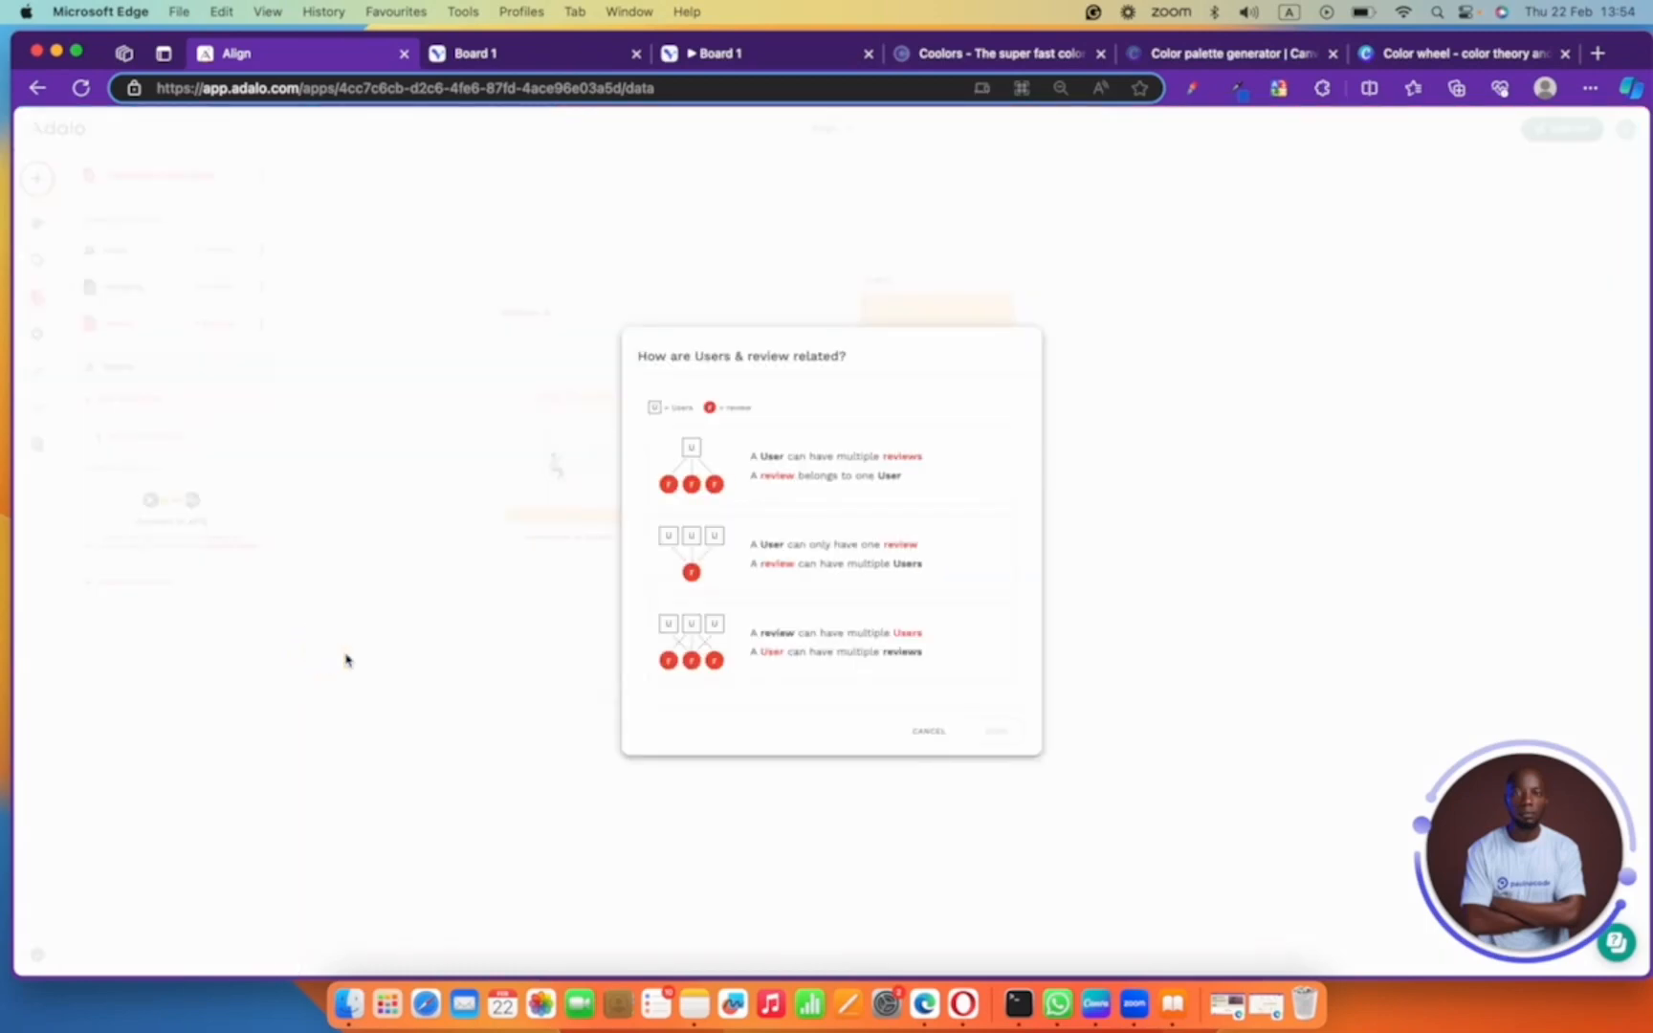
left_click(769, 553)
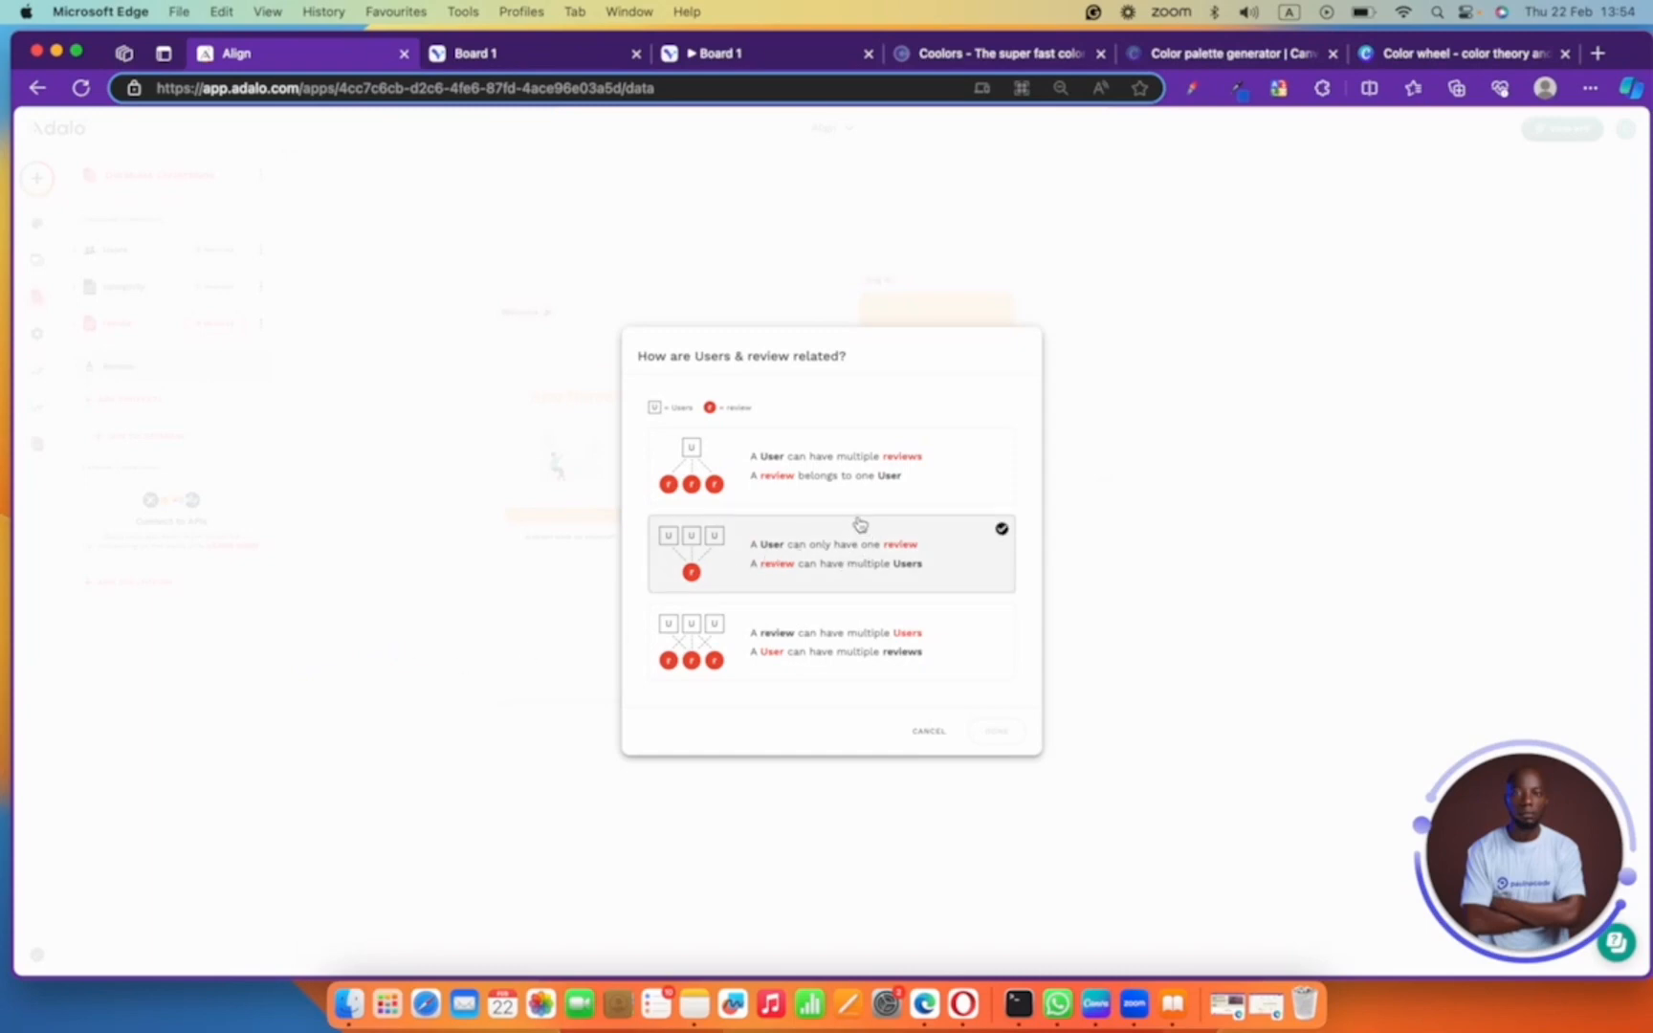
left_click(894, 476)
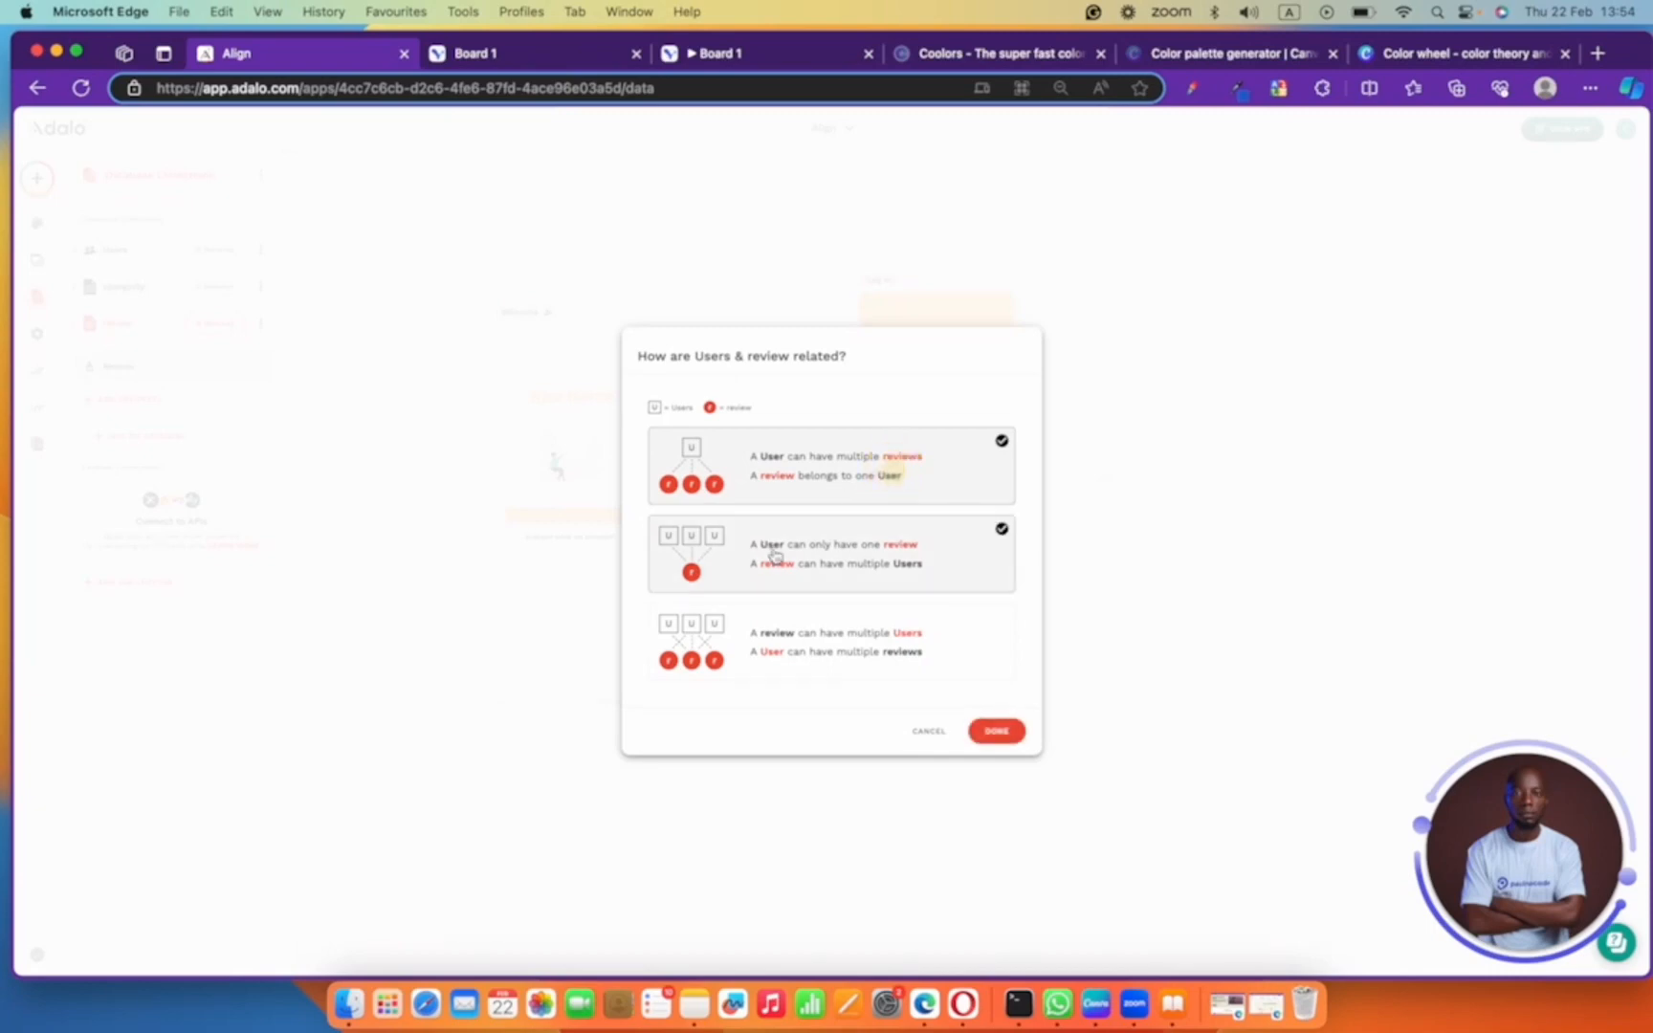
left_click(1012, 731)
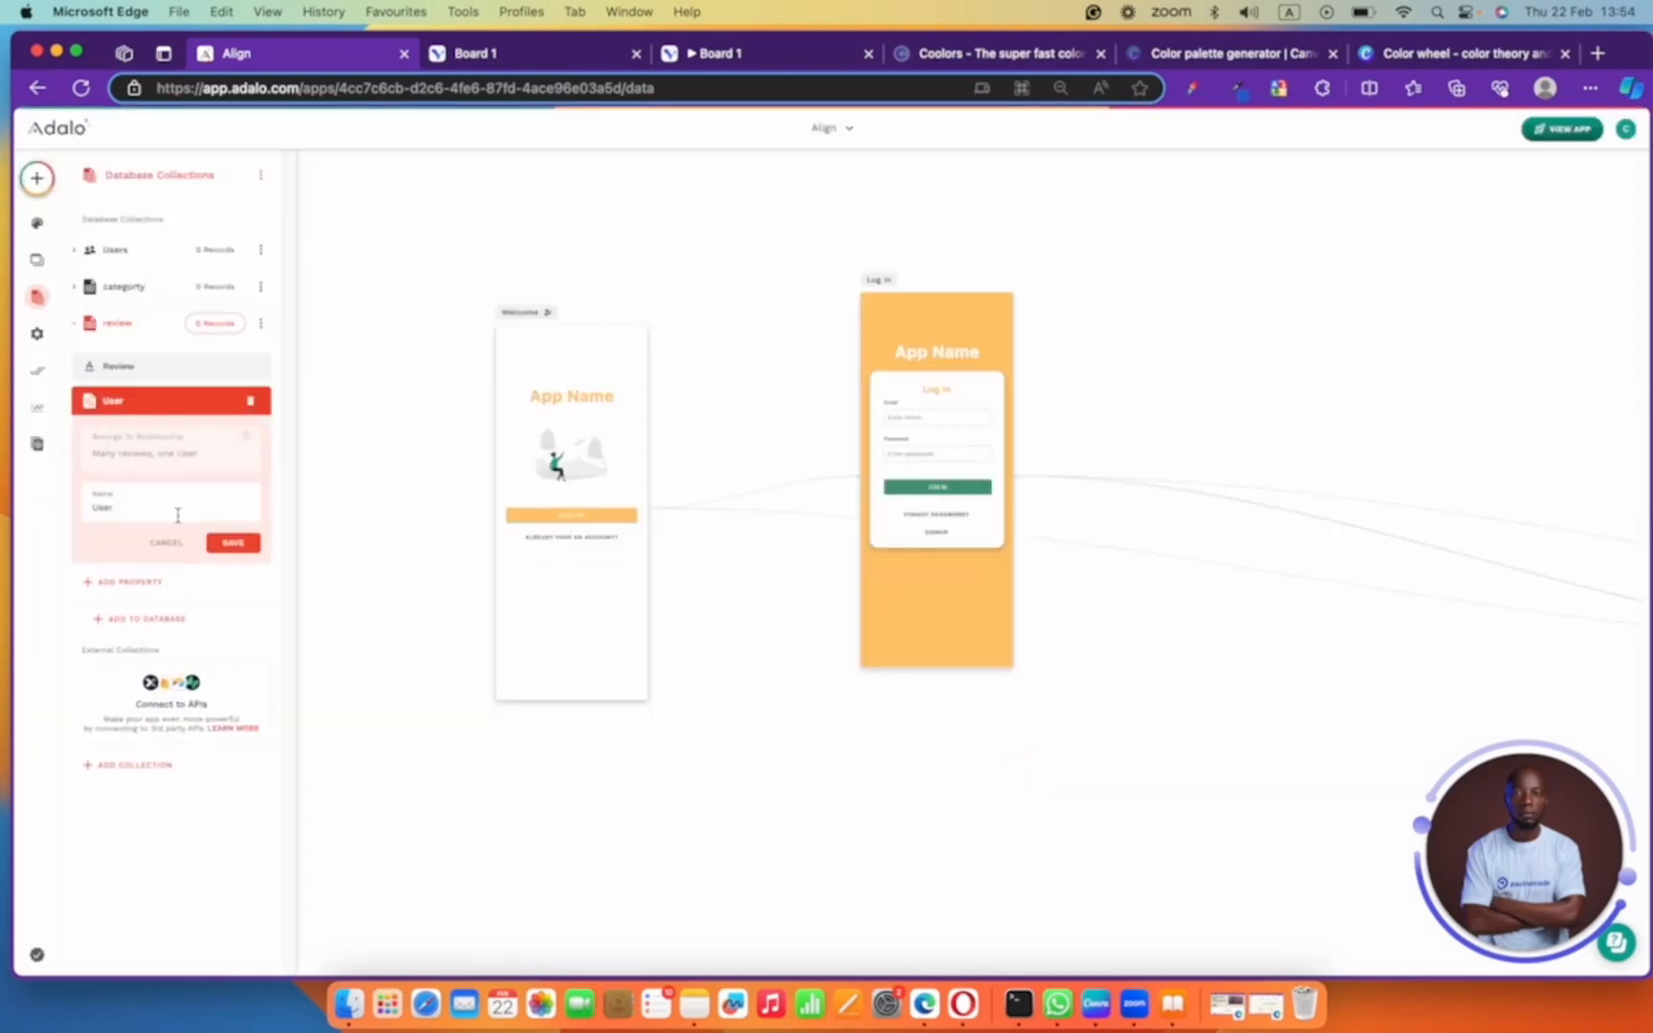
- Name the new Users relationship in the review collection reviewed_by and save it
left_click(175, 513)
type("reviewed_by")
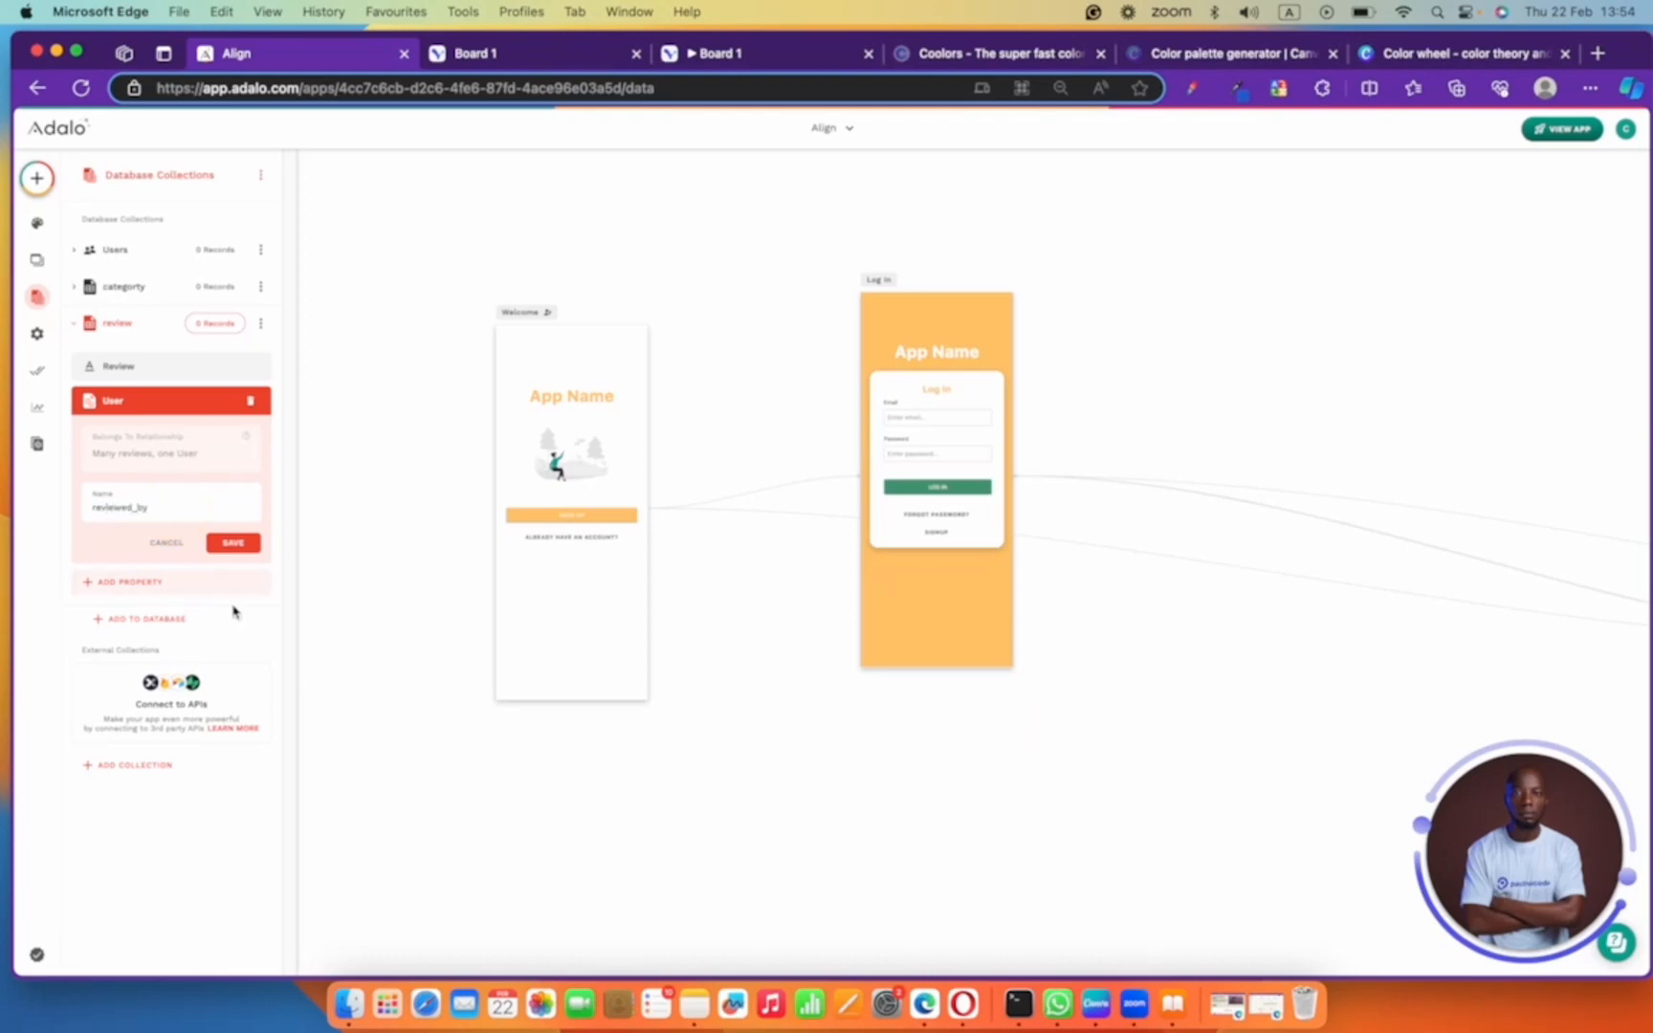
left_click(241, 543)
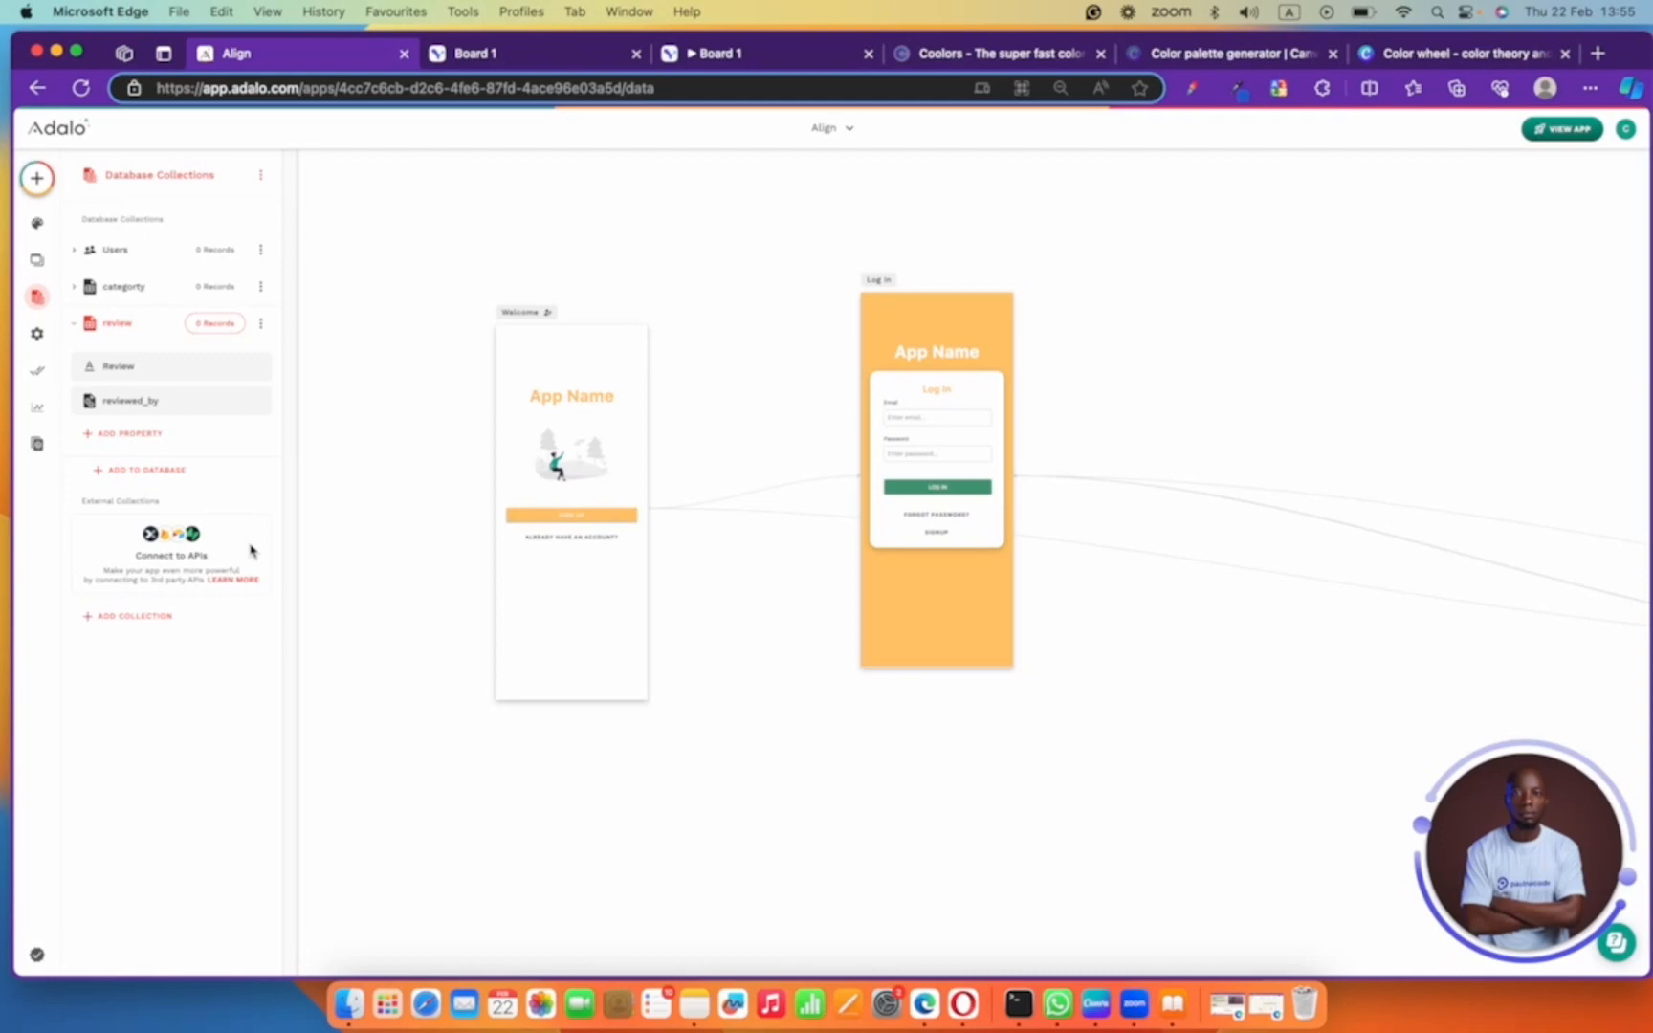
left_click(163, 433)
mouse_move(181, 691)
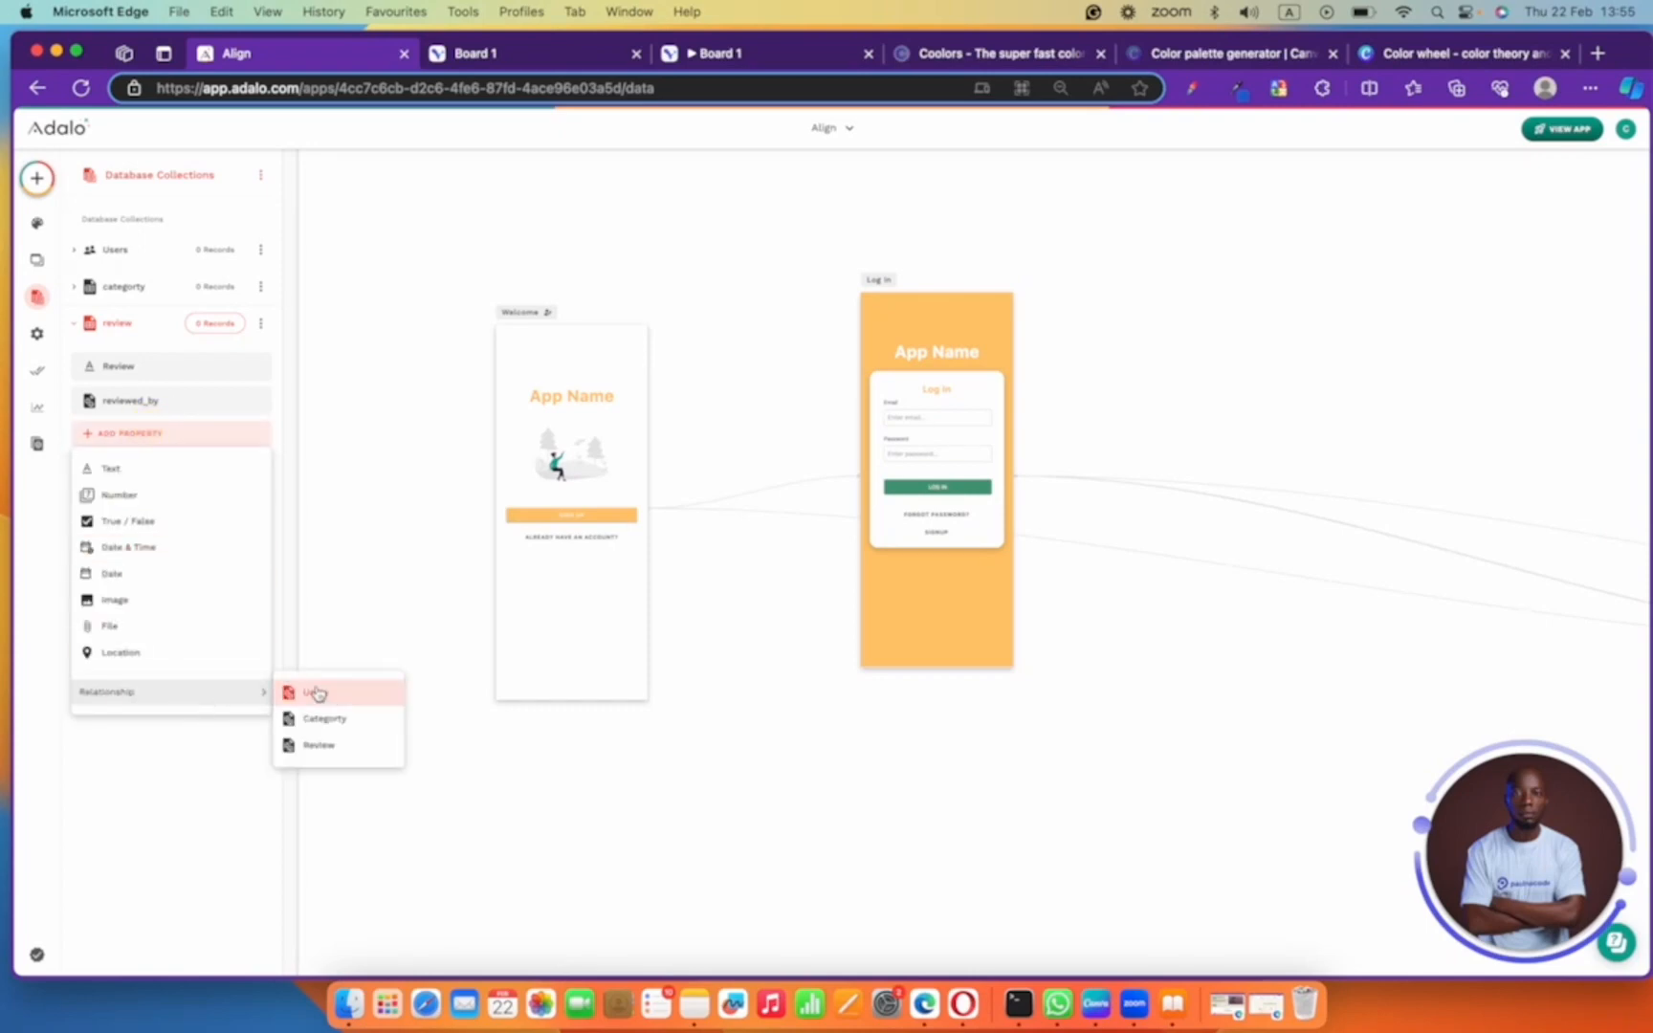
left_click(320, 692)
left_click(806, 617)
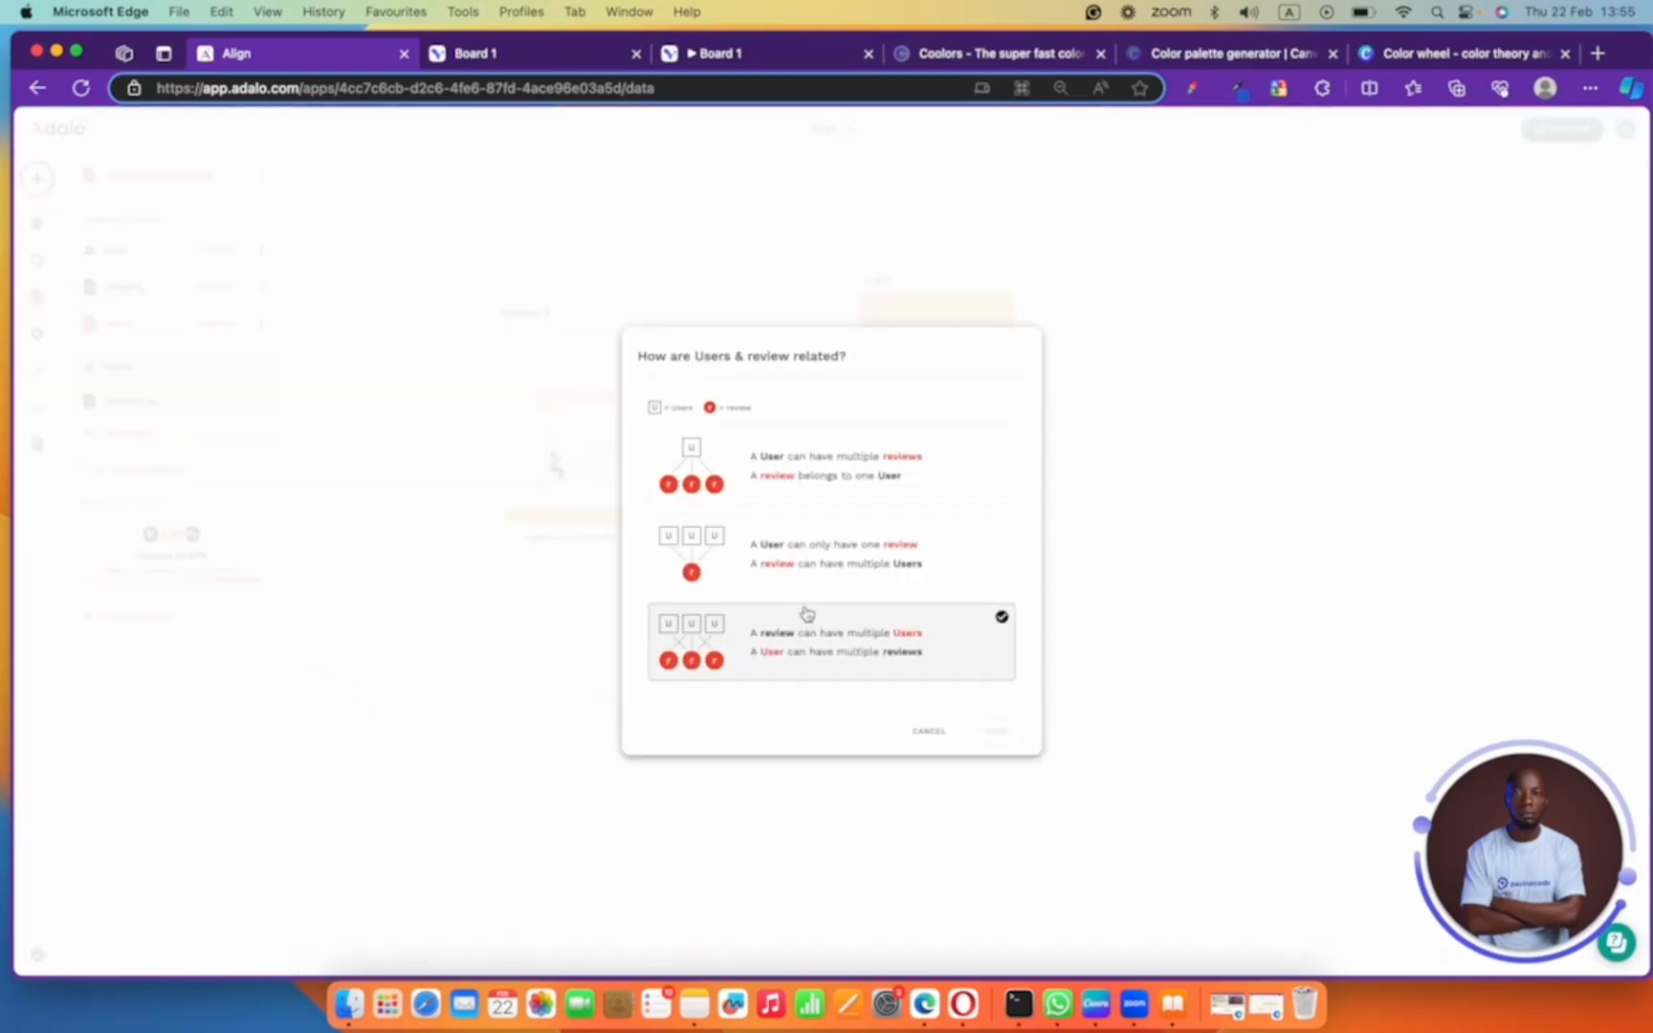
left_click(831, 541)
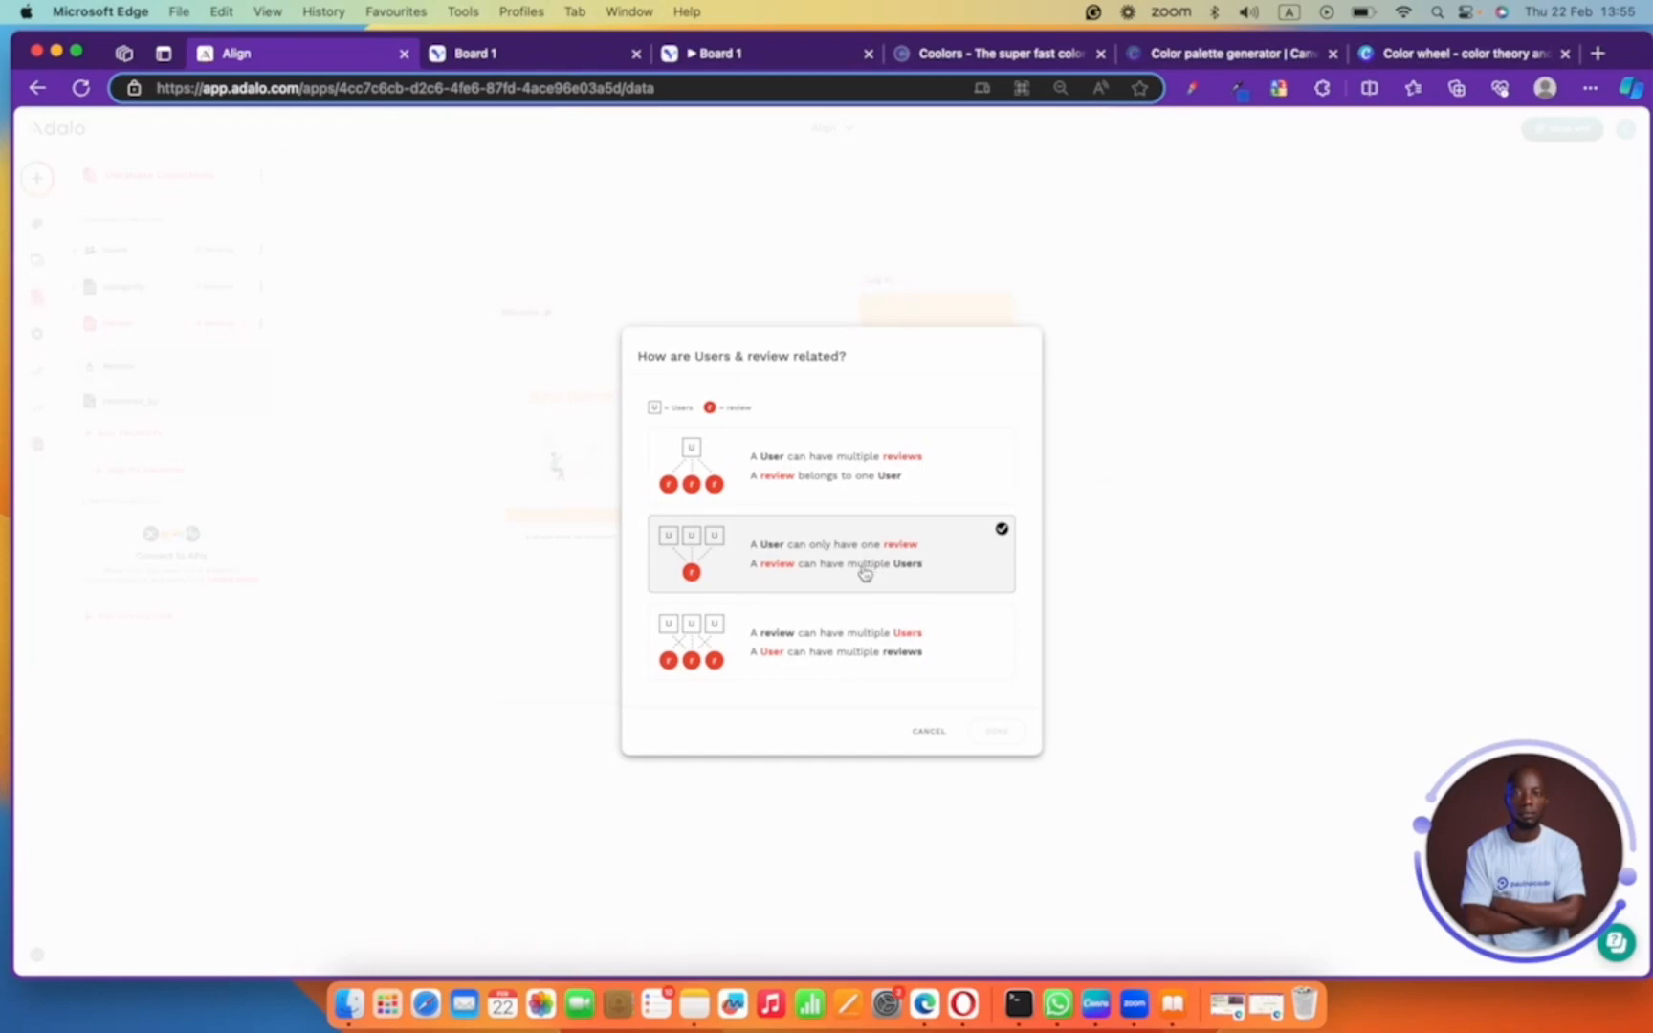
left_click(836, 485)
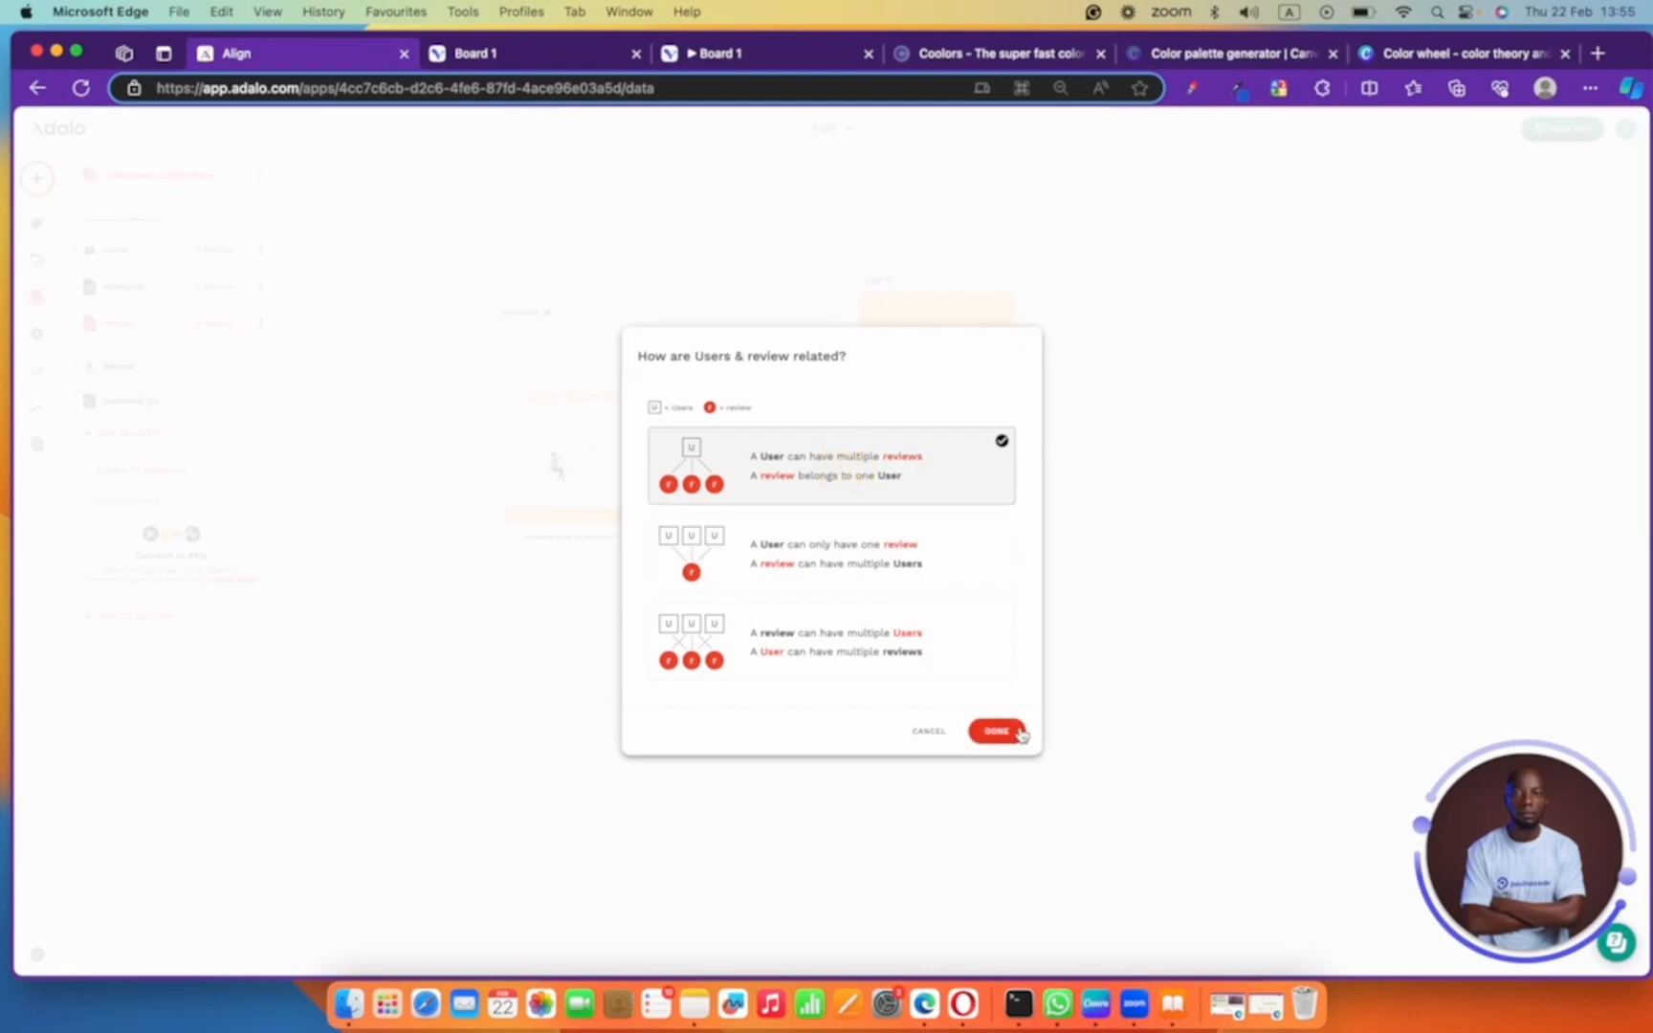
left_click(1019, 732)
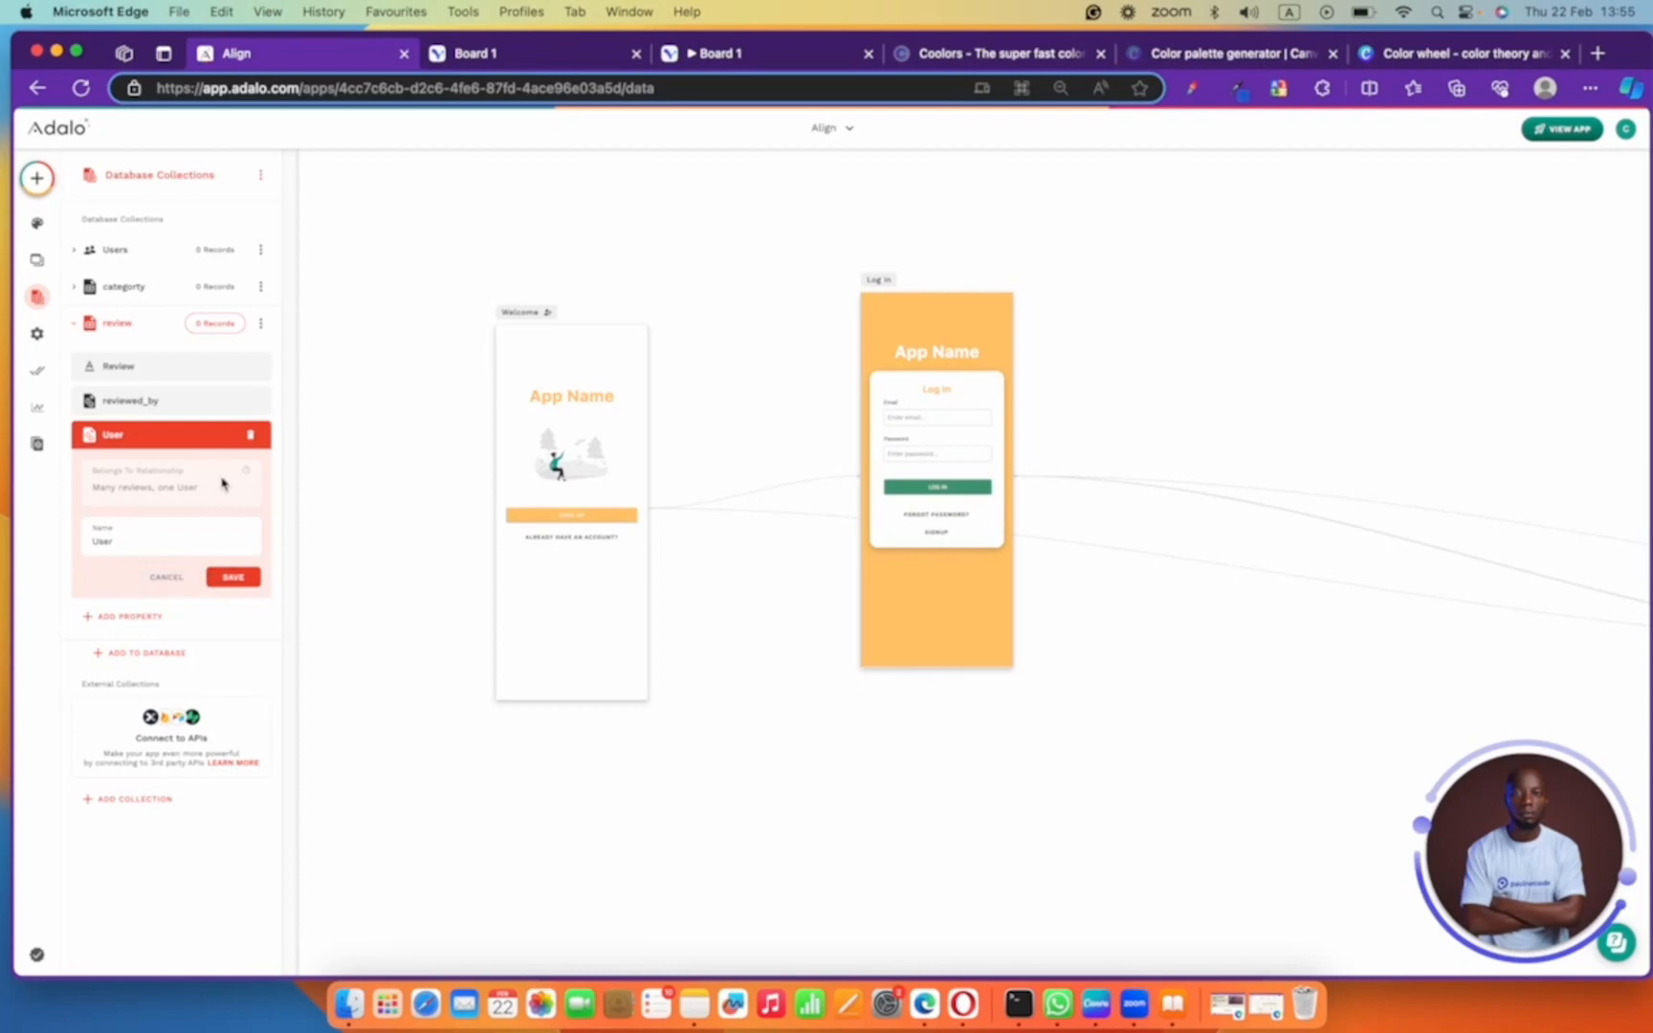
left_click(253, 438)
left_click(995, 210)
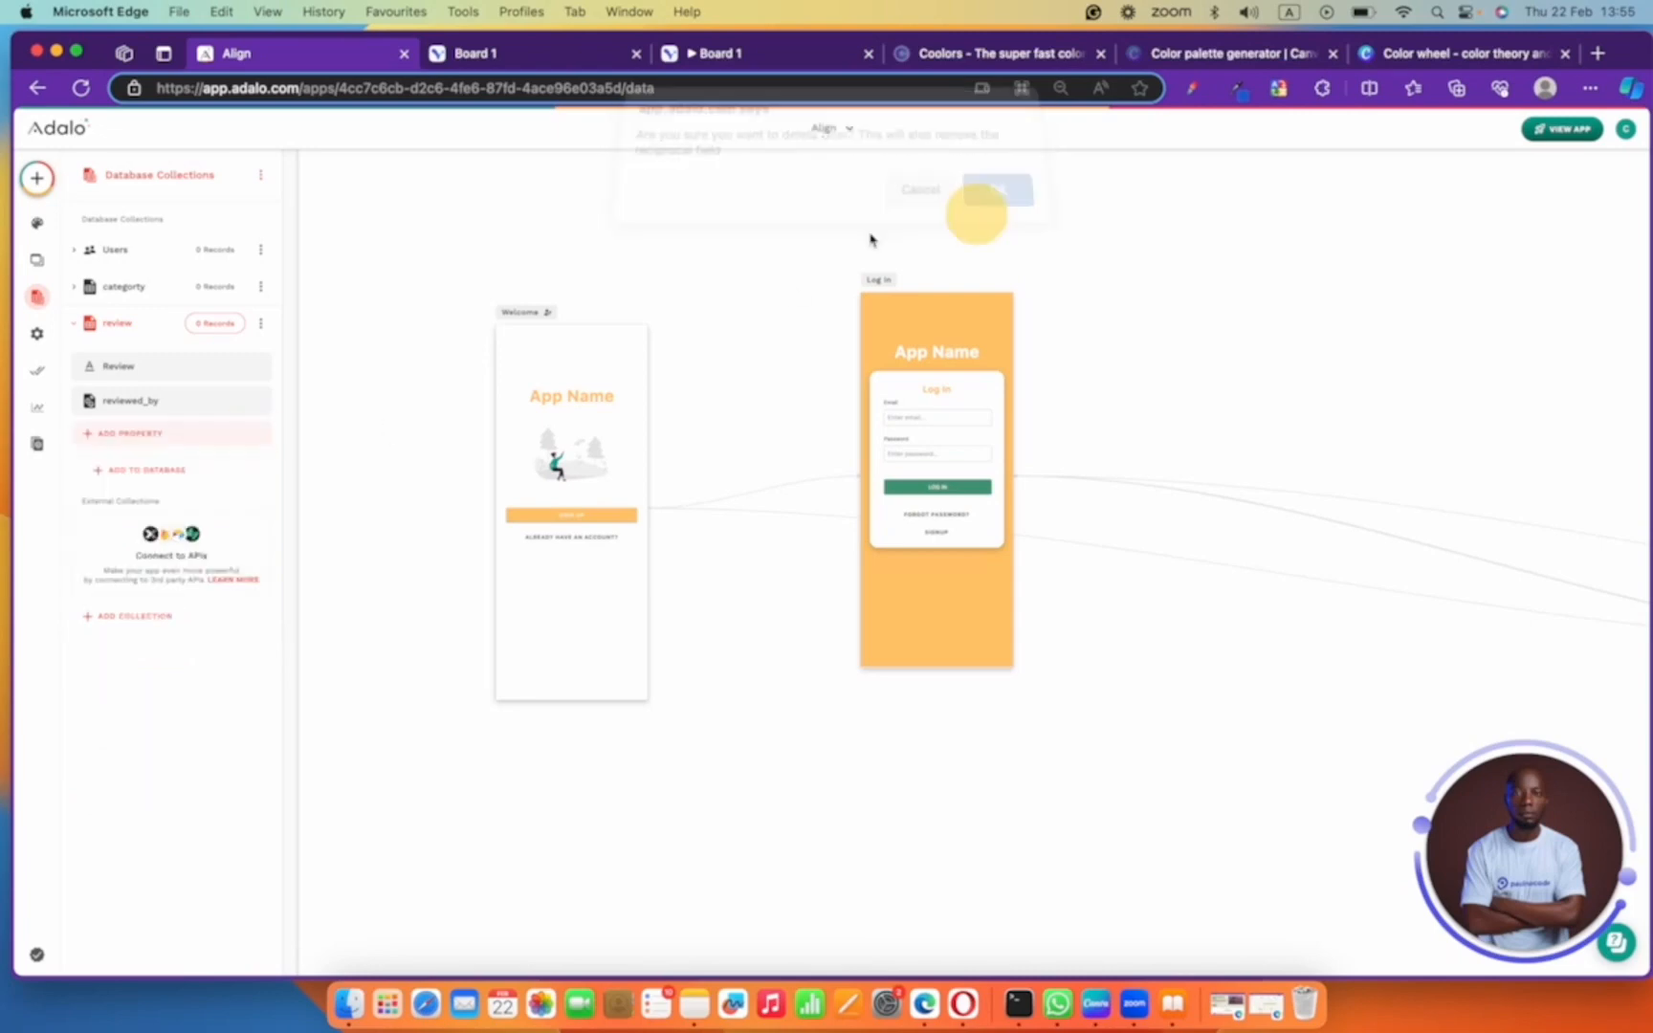
- Add a Text property named Review_for to the review collection and save it
left_click(155, 433)
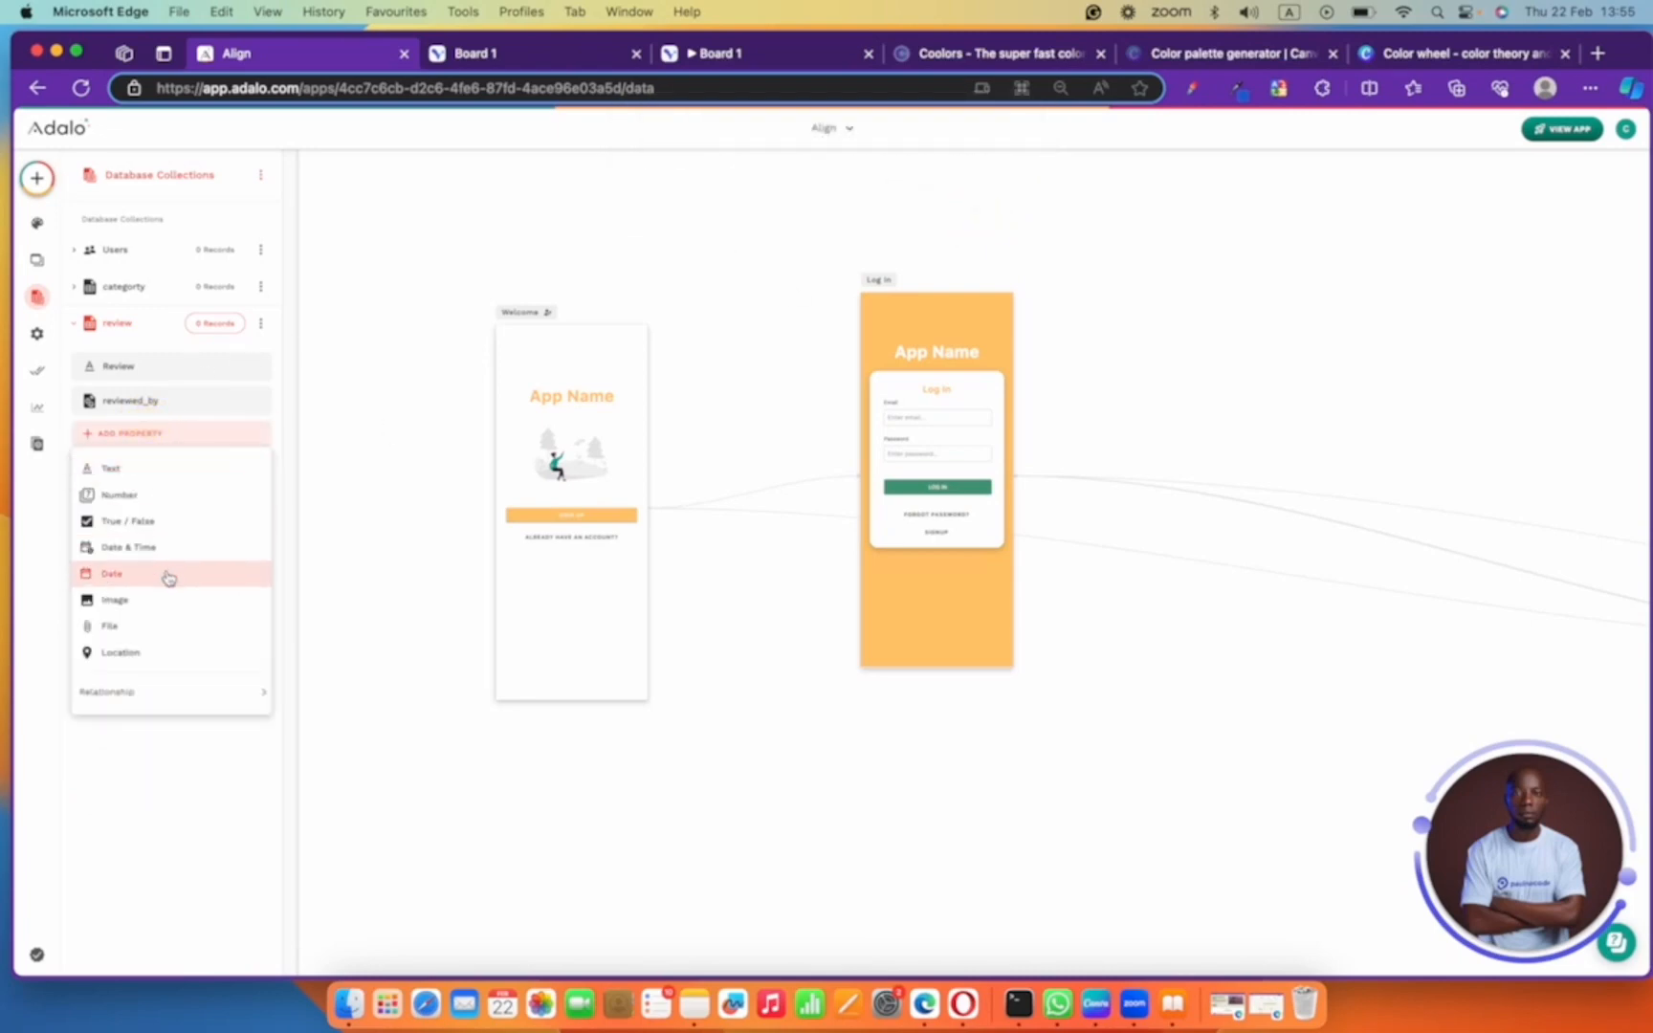
left_click(173, 466)
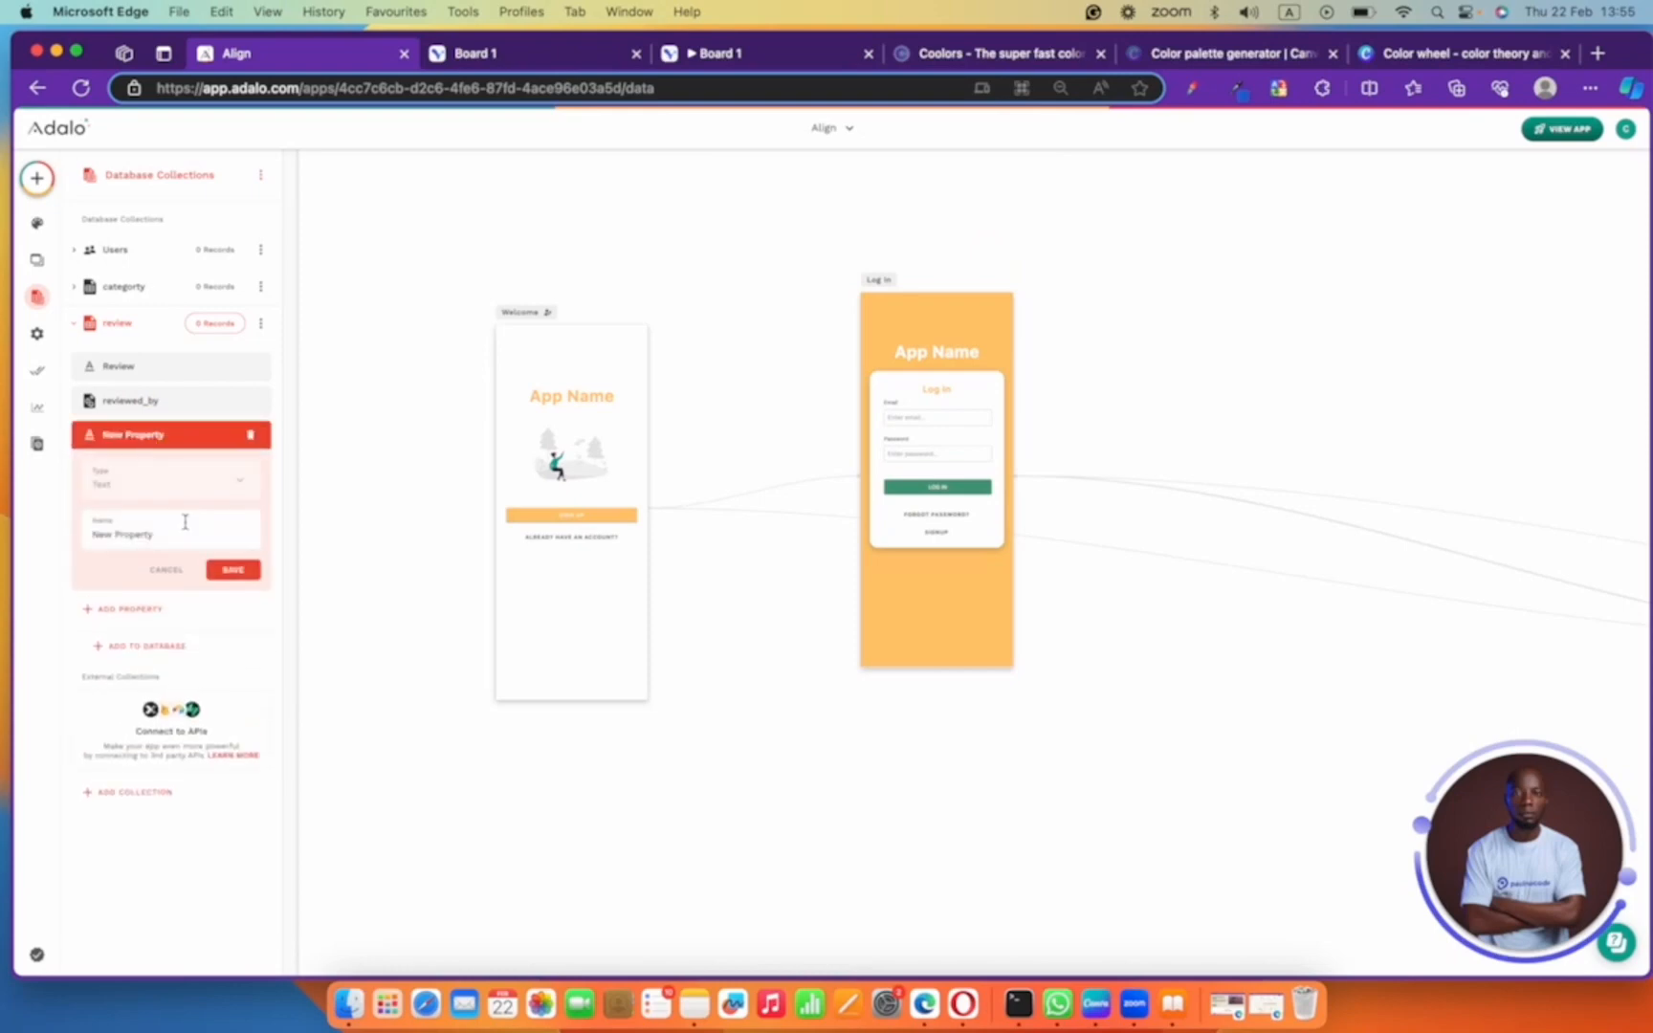
double_click(184, 535)
left_click(184, 535)
type("em")
key("BackSpace")
type("Rev")
left_click(230, 571)
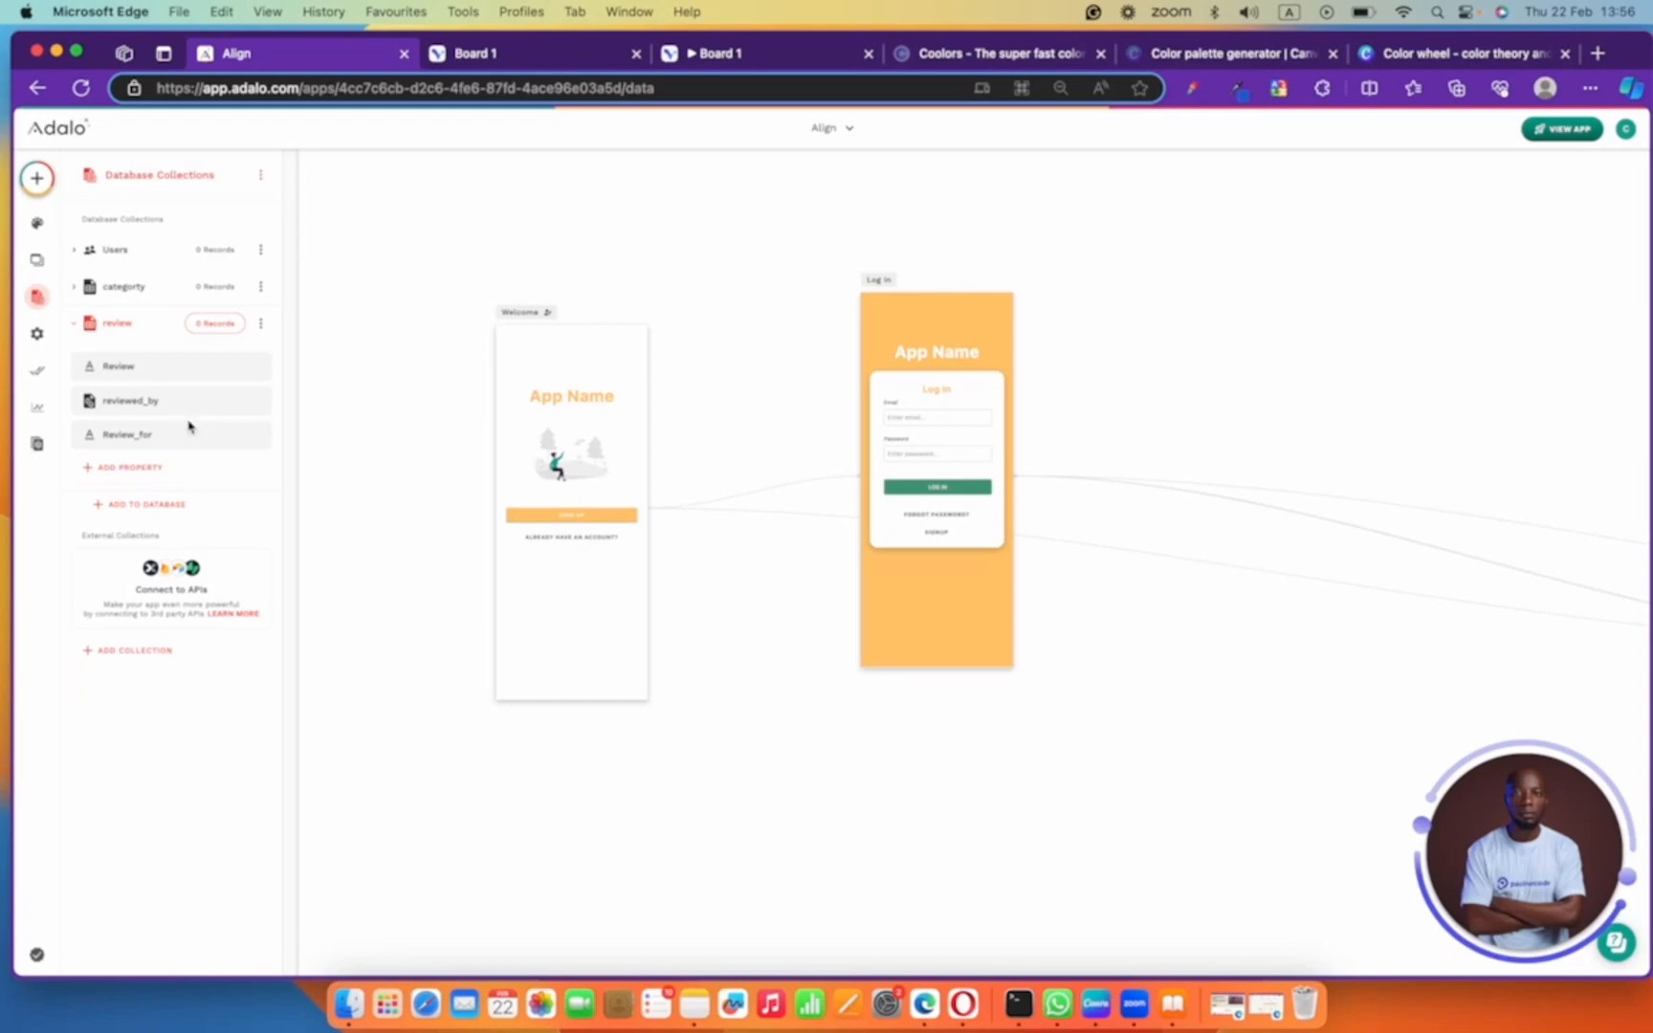
left_click(176, 472)
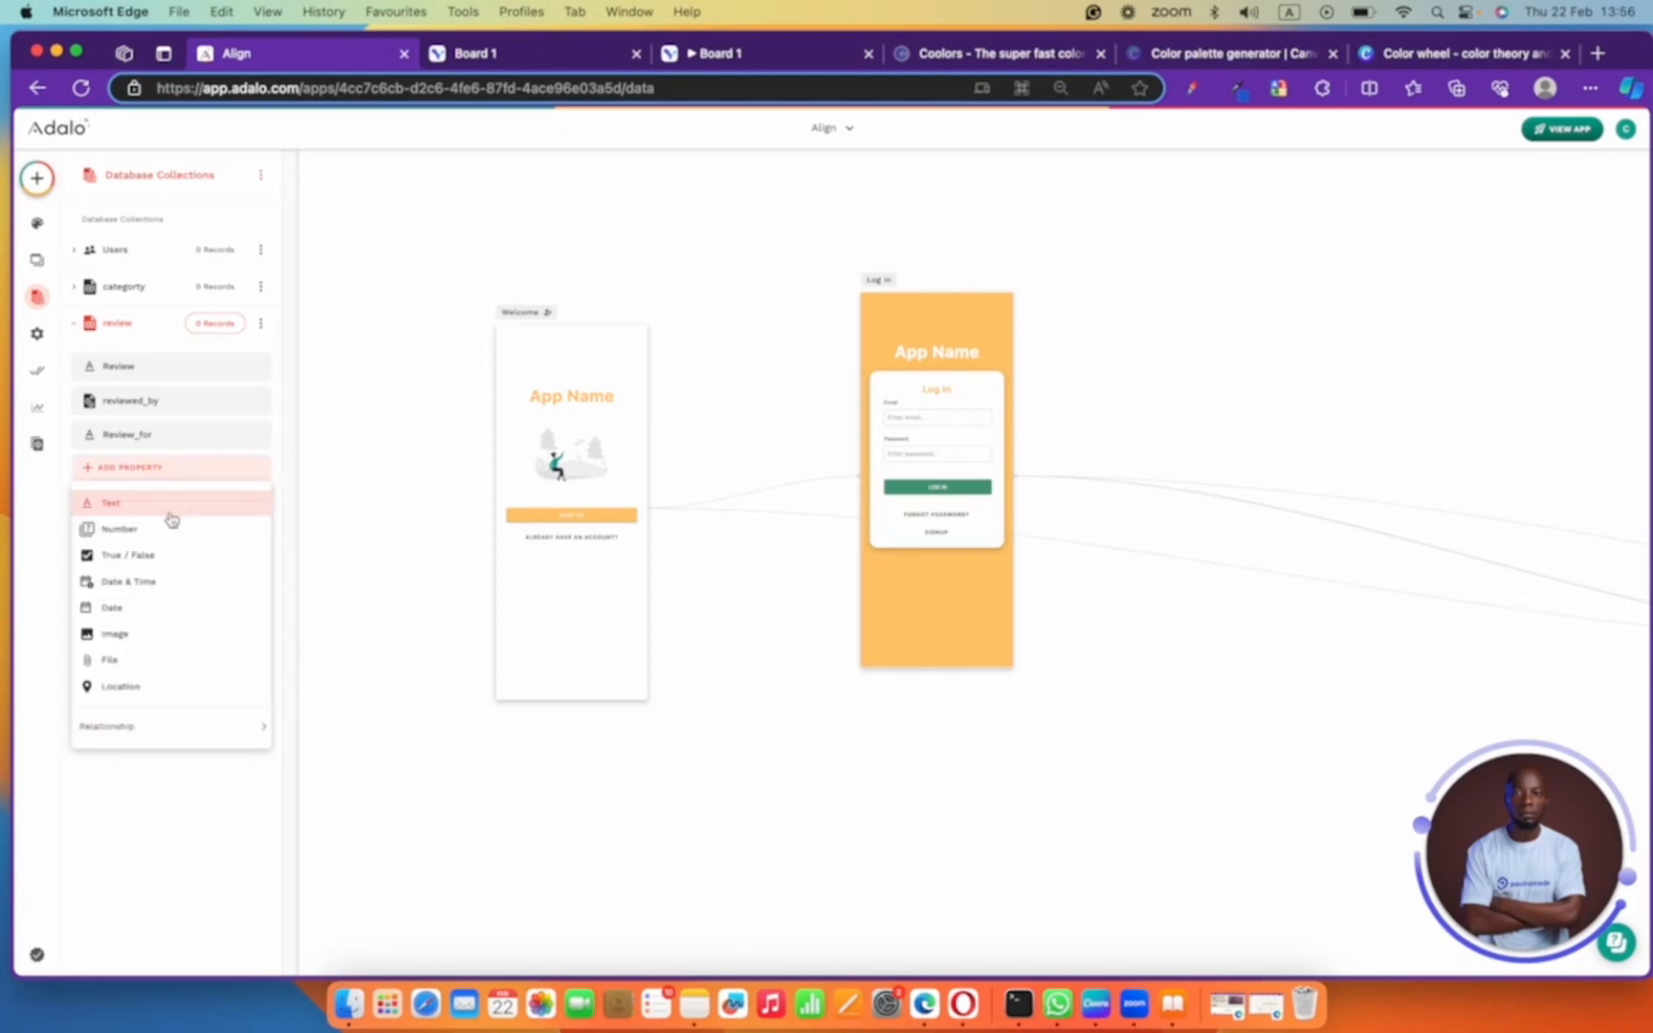
left_click(170, 617)
triple_click(153, 568)
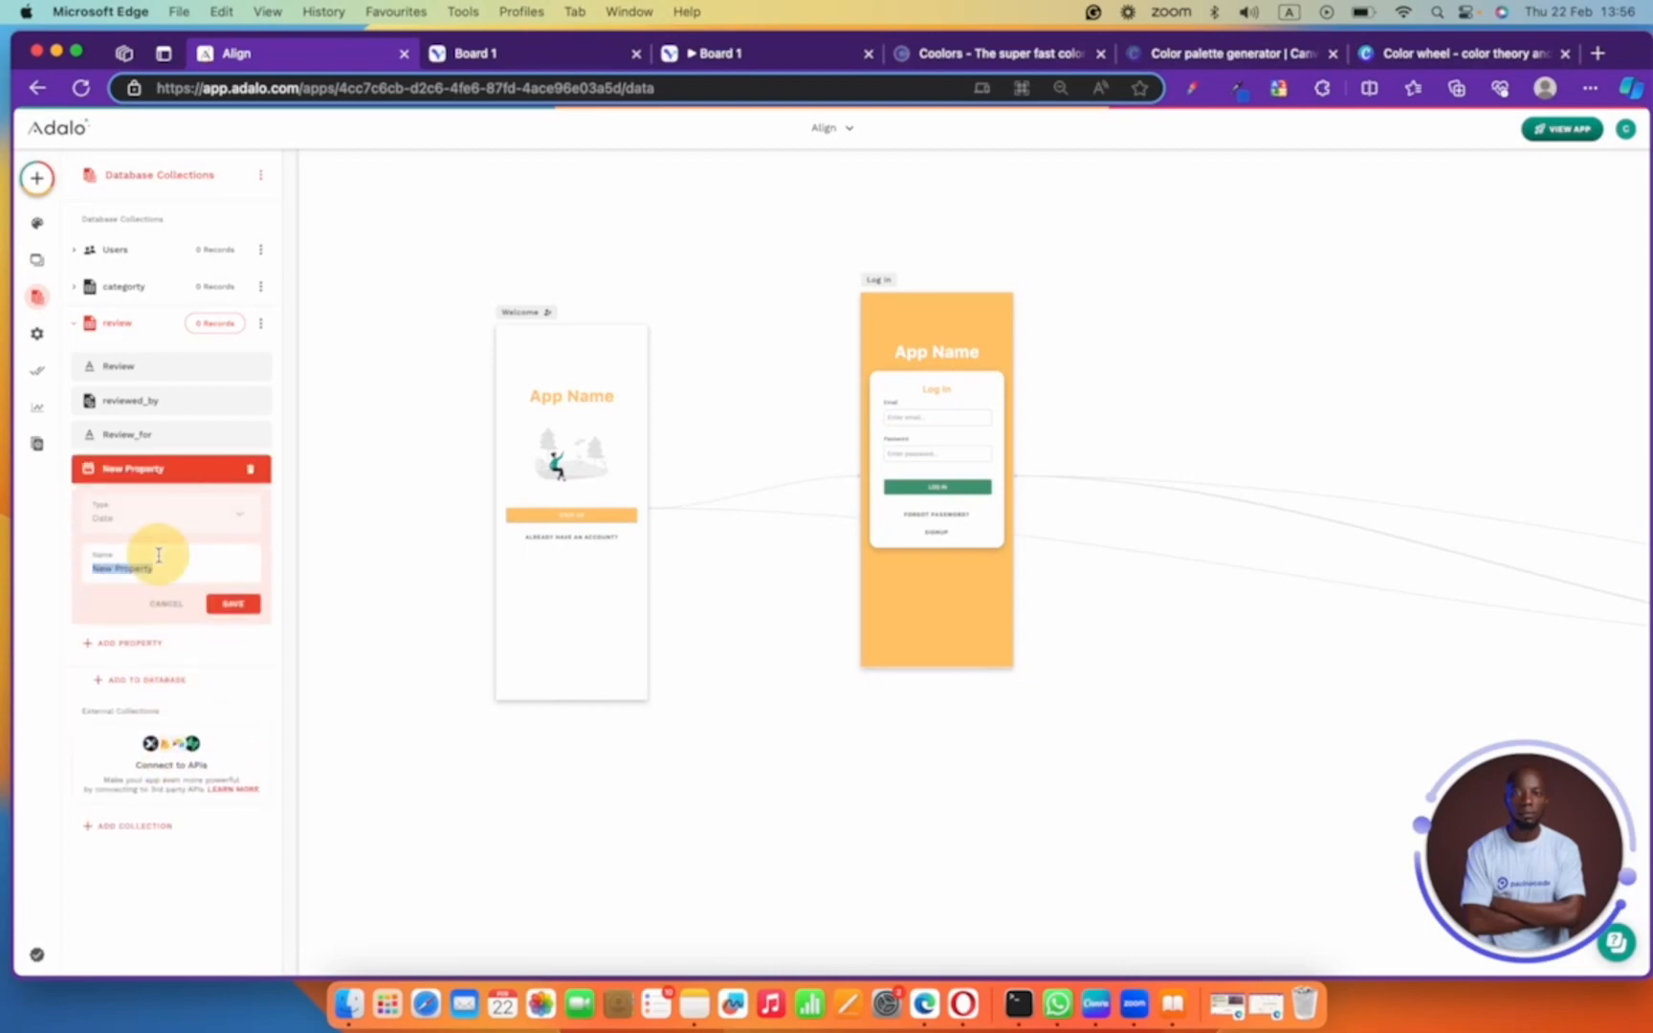
left_click(251, 469)
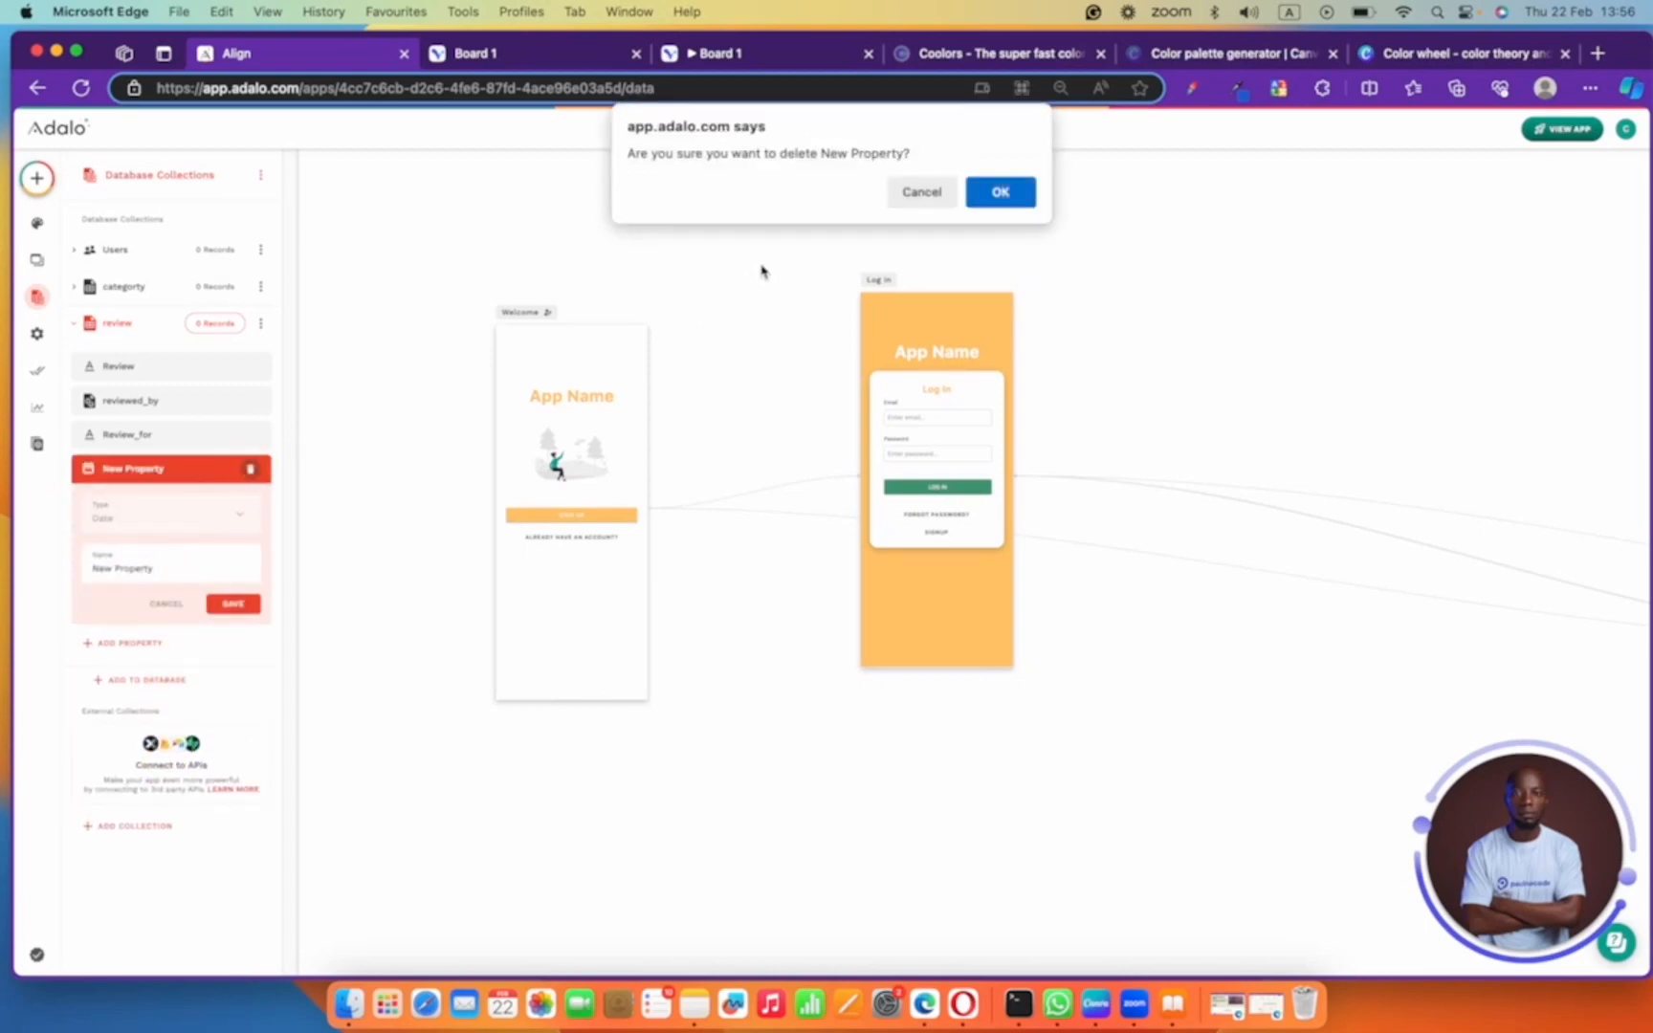
left_click(1016, 192)
- Add a Date & Time property named date_of_review to the review collection and save it
left_click(156, 467)
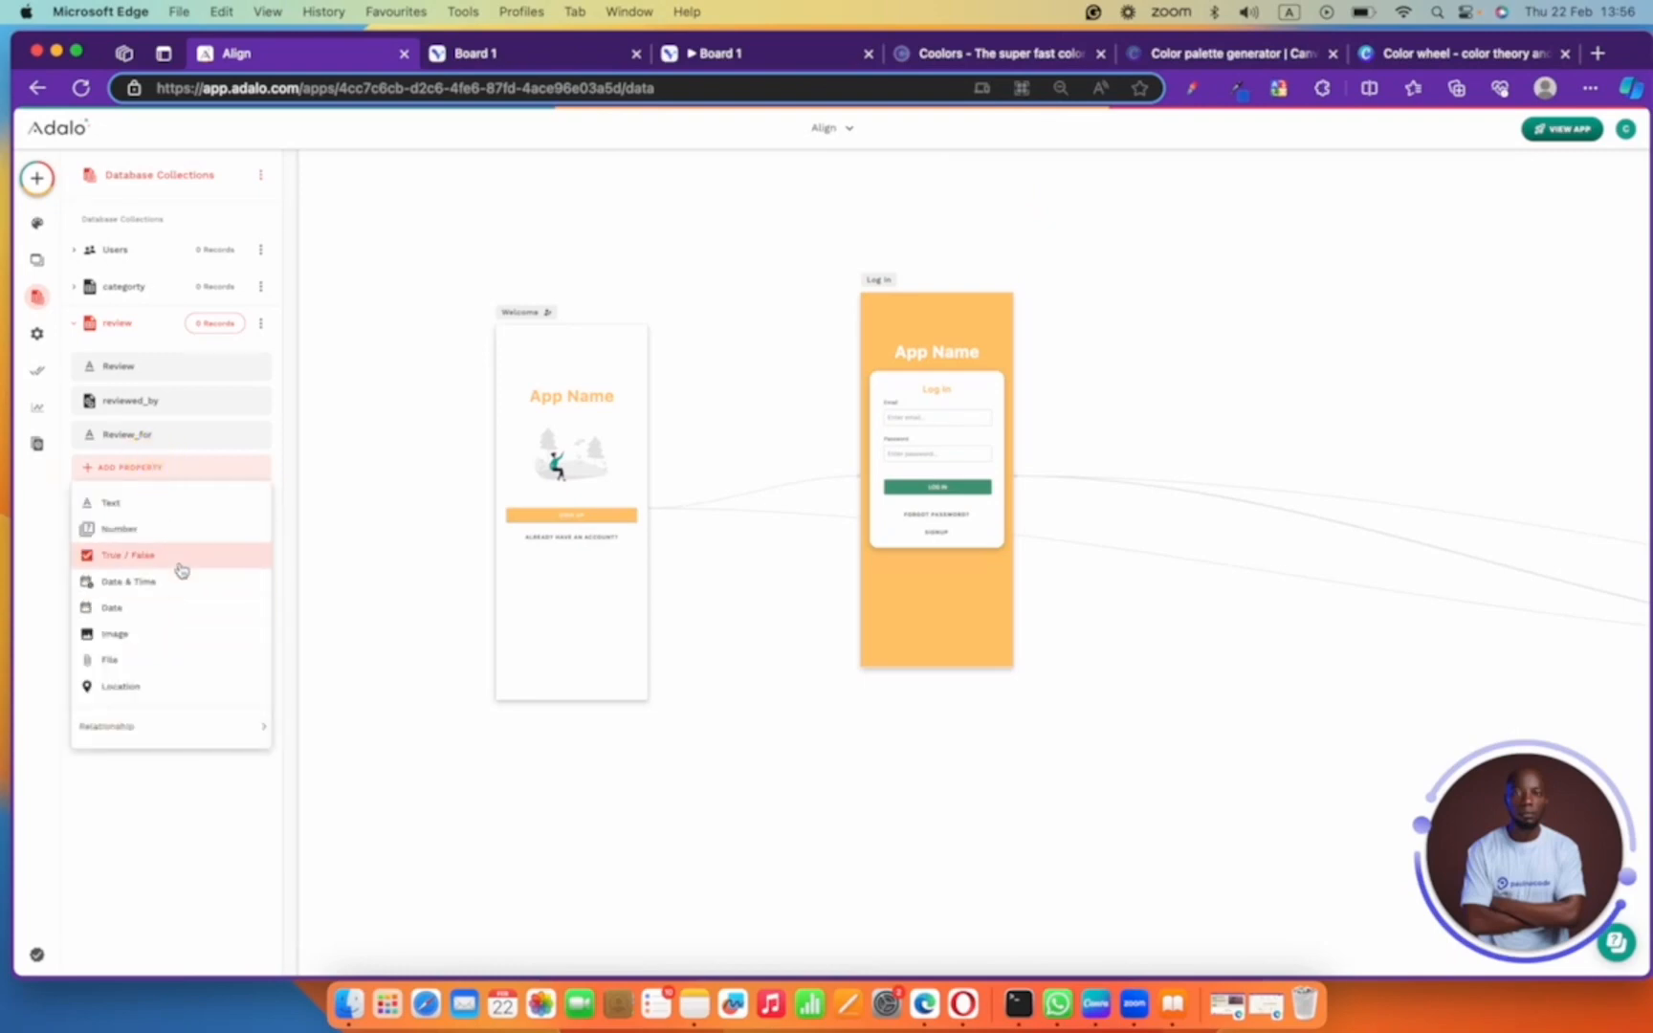
left_click(180, 580)
triple_click(173, 562)
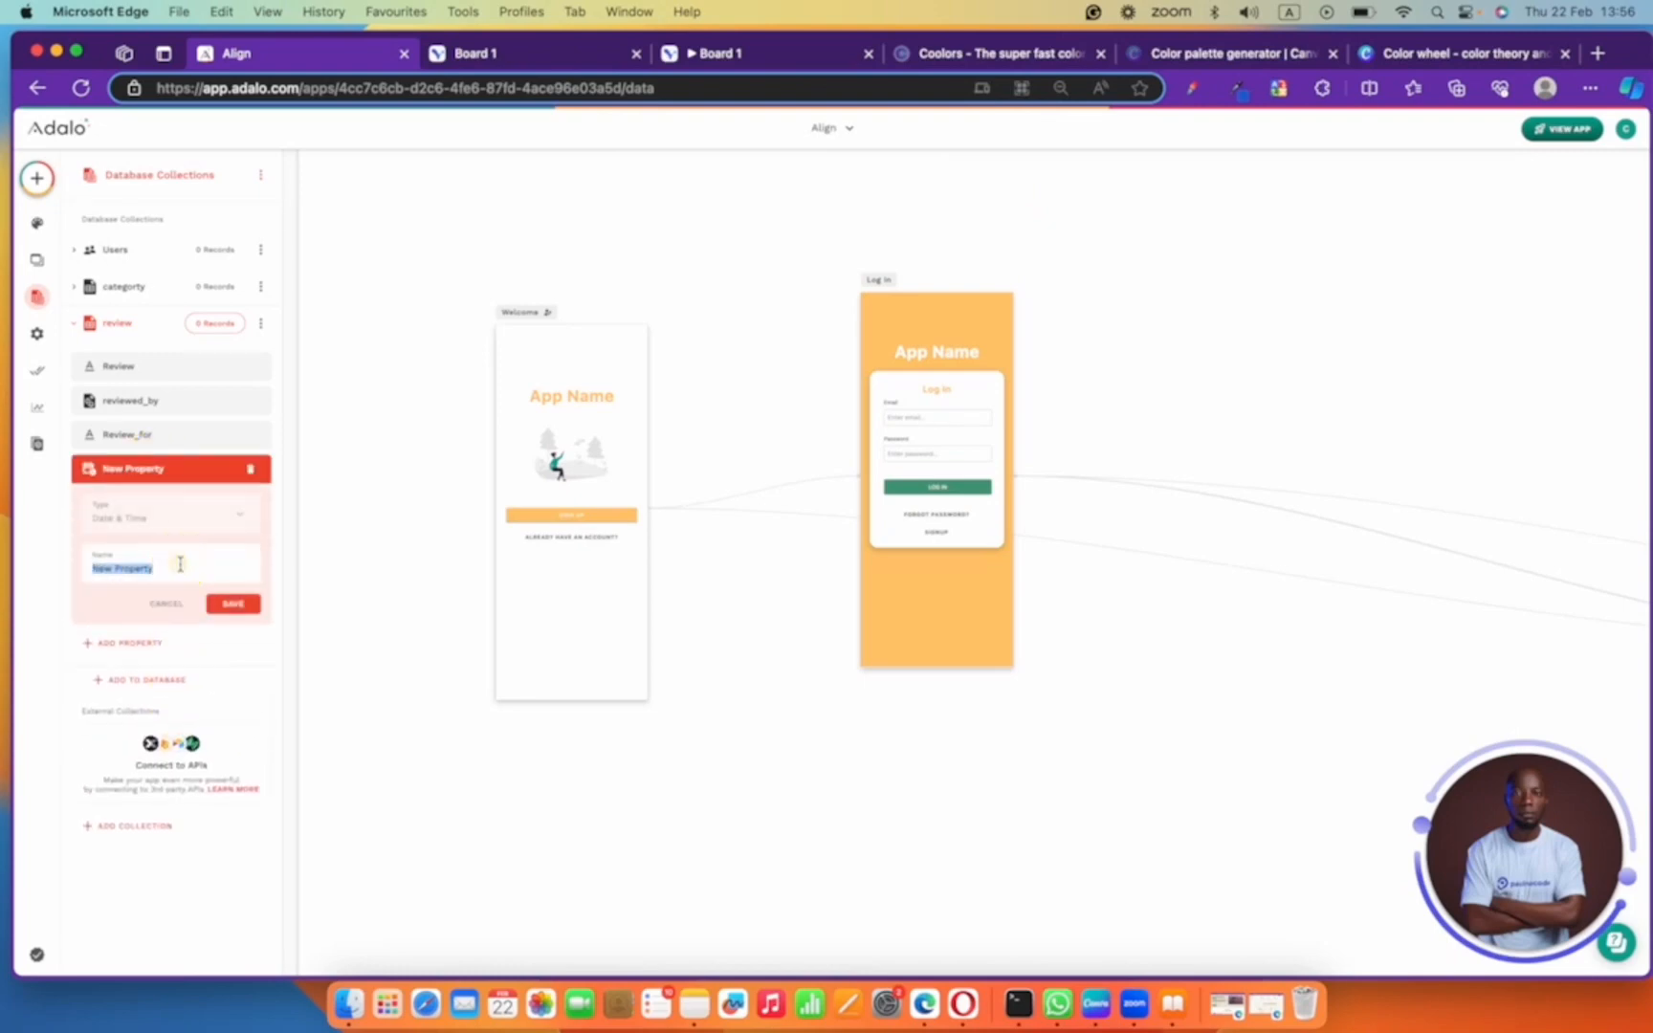
type("date_of_review")
left_click(249, 603)
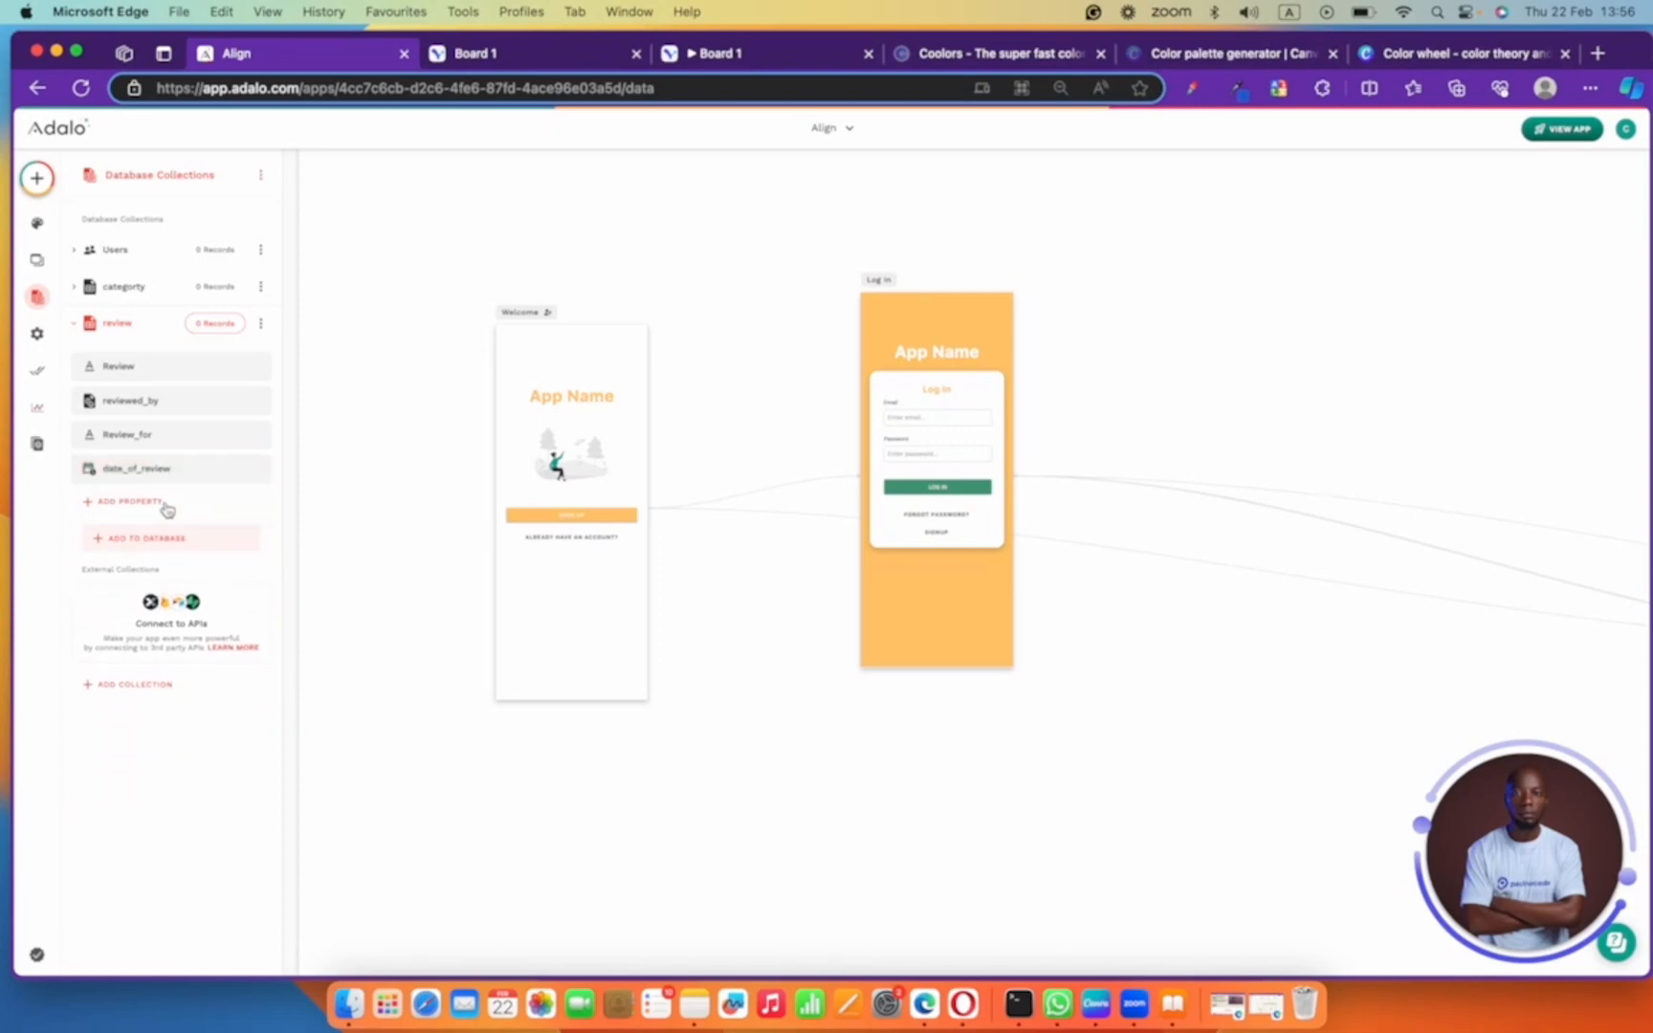
- Add an Image property named image_of_work to the review collection, save it and collapse the collection
left_click(165, 504)
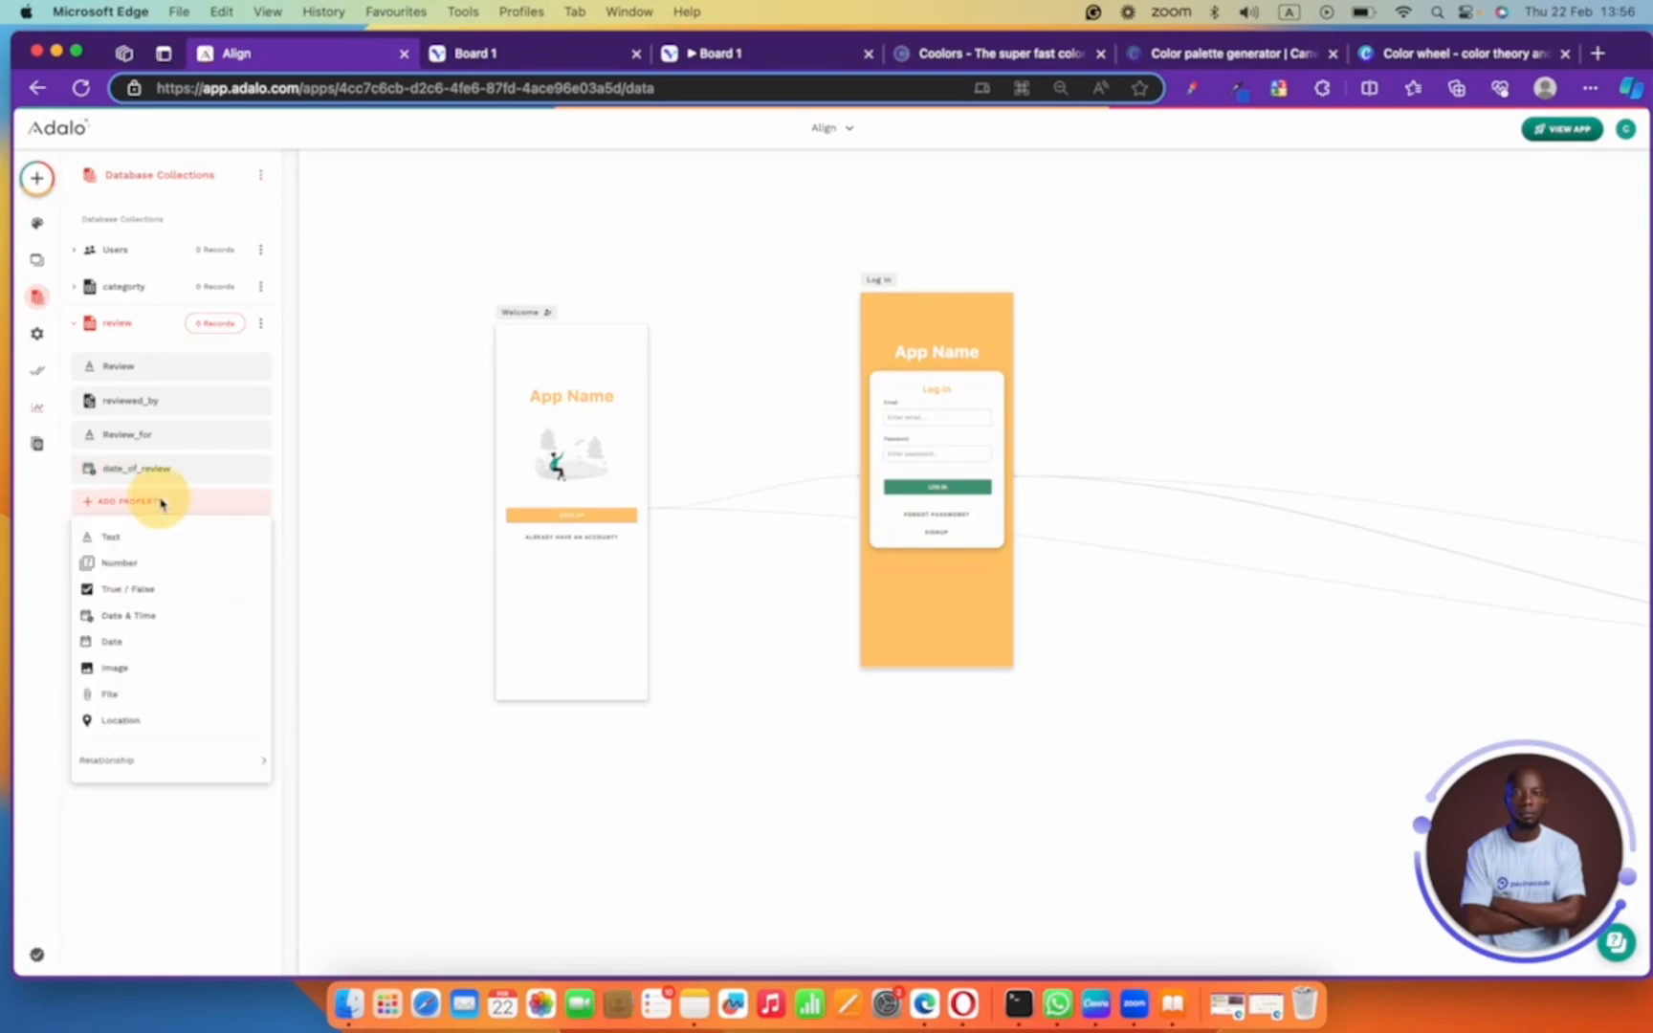
left_click(186, 672)
triple_click(170, 603)
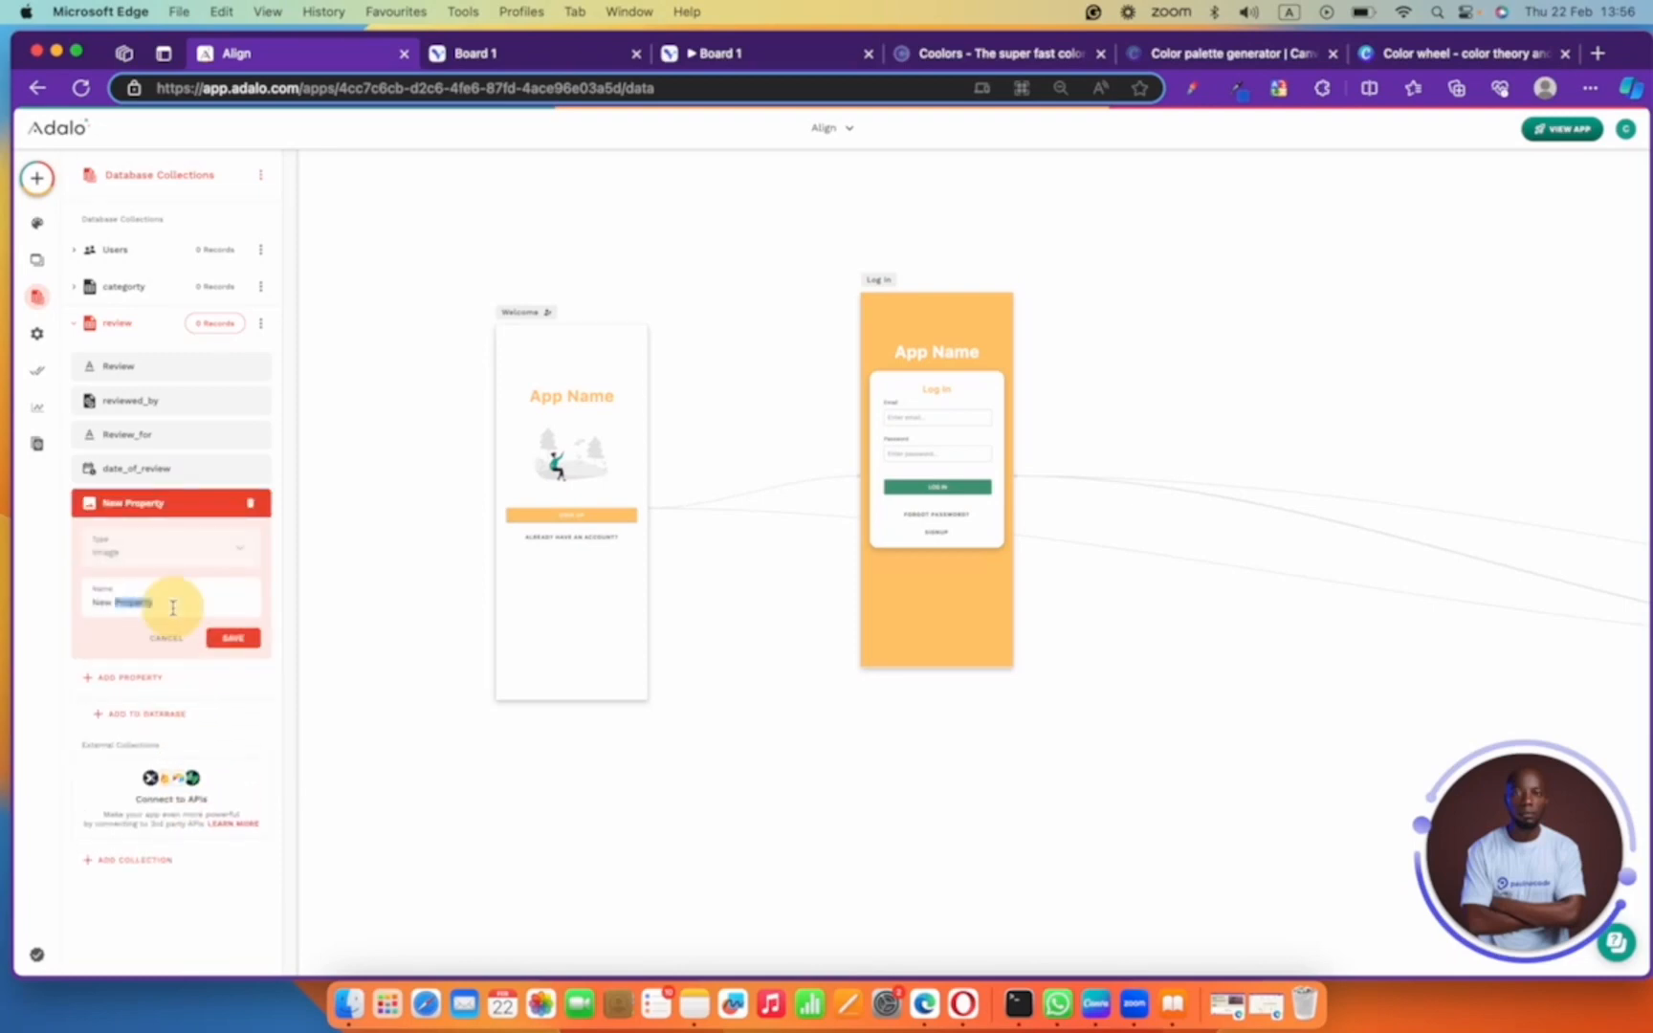
key("BackSpace")
type("image_of_work")
left_click(232, 638)
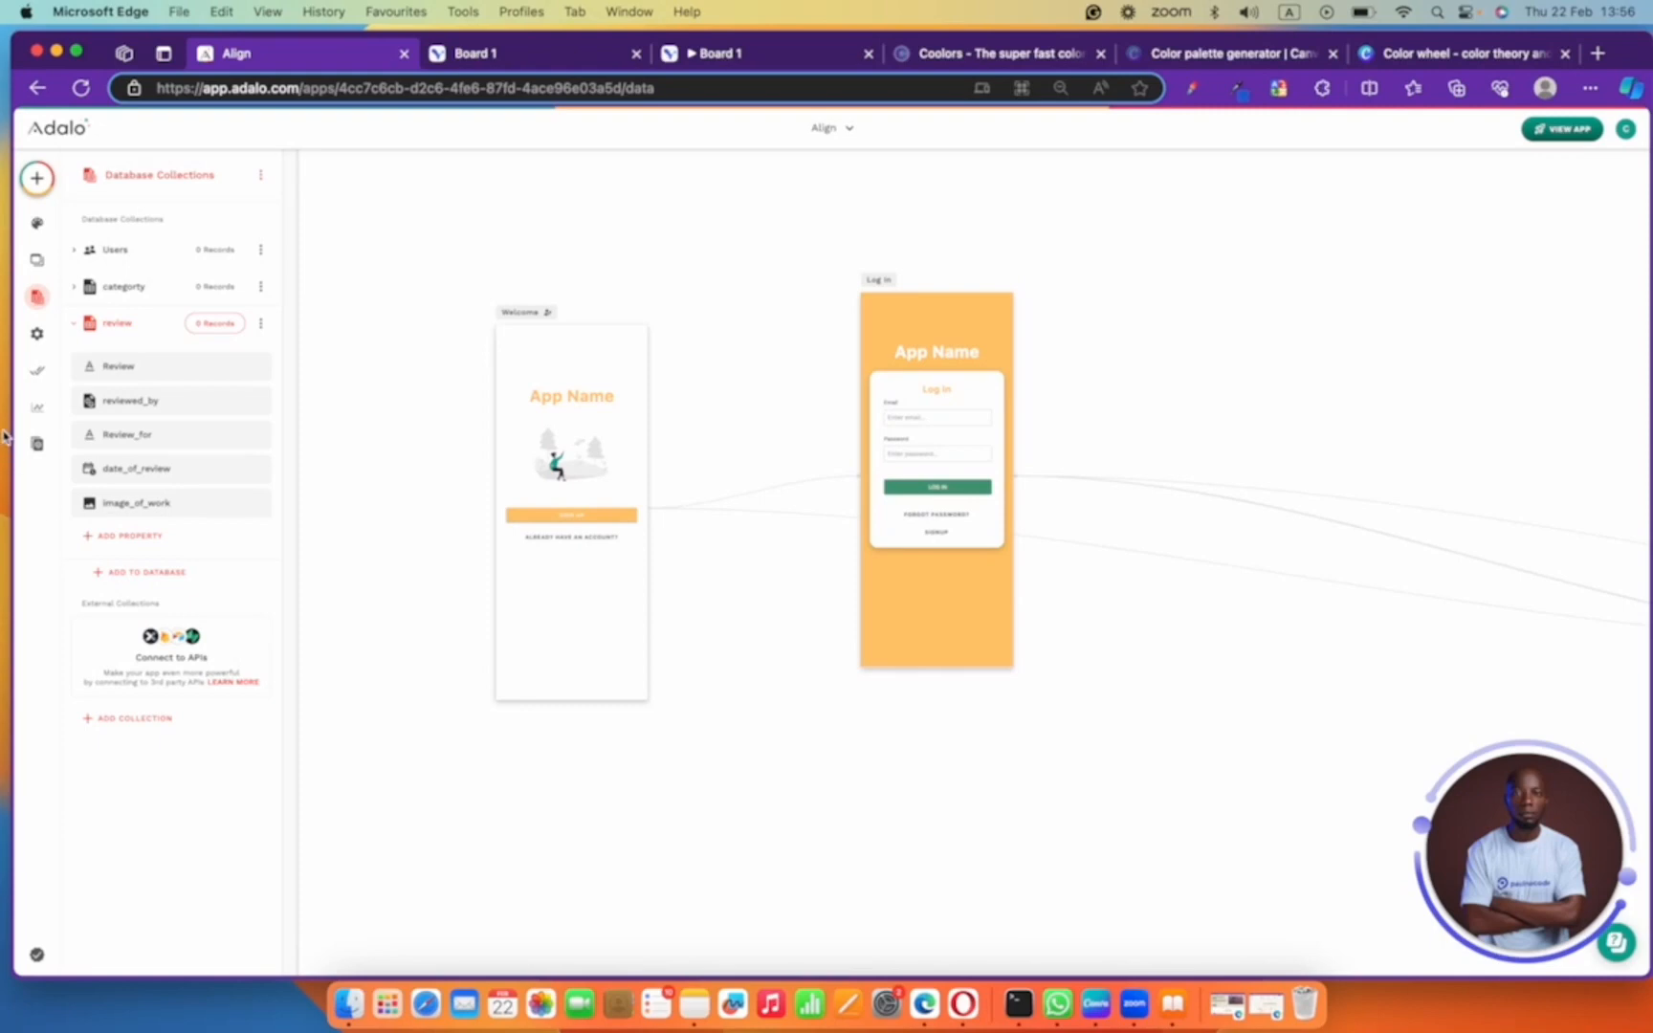
left_click(117, 323)
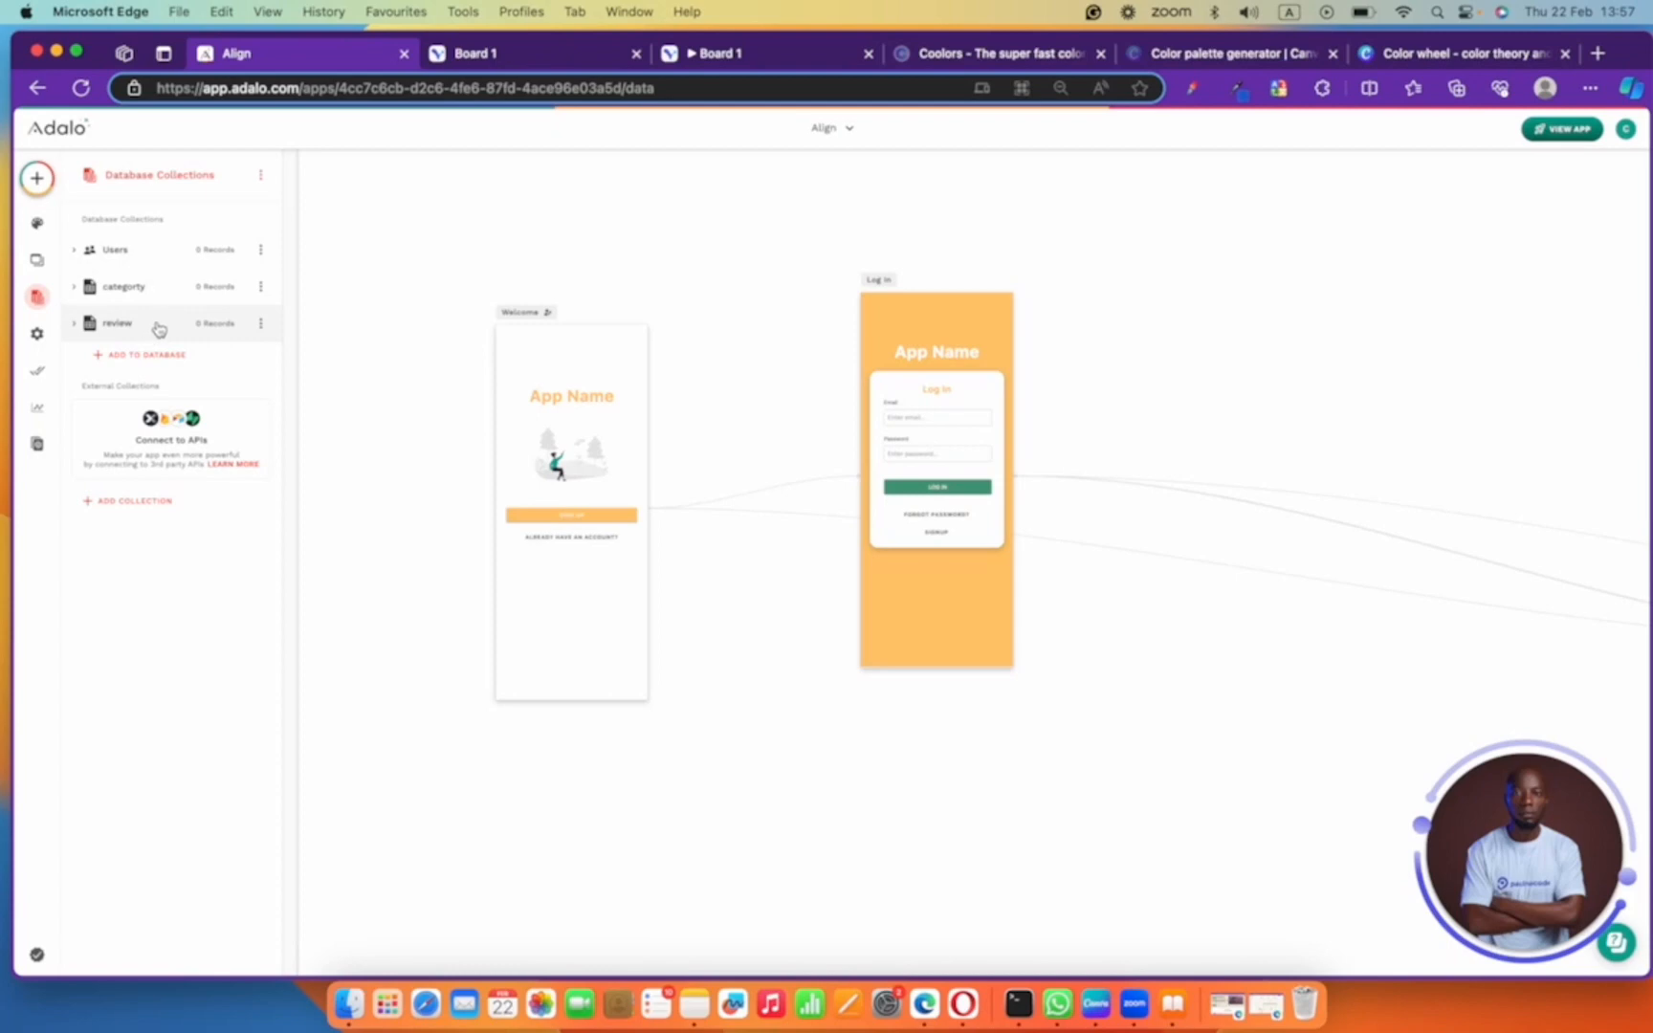
- Check the reviews on the Tasker Profile screen in Visily and add a Number property named ratings to the Adalo review collection
left_click(514, 52)
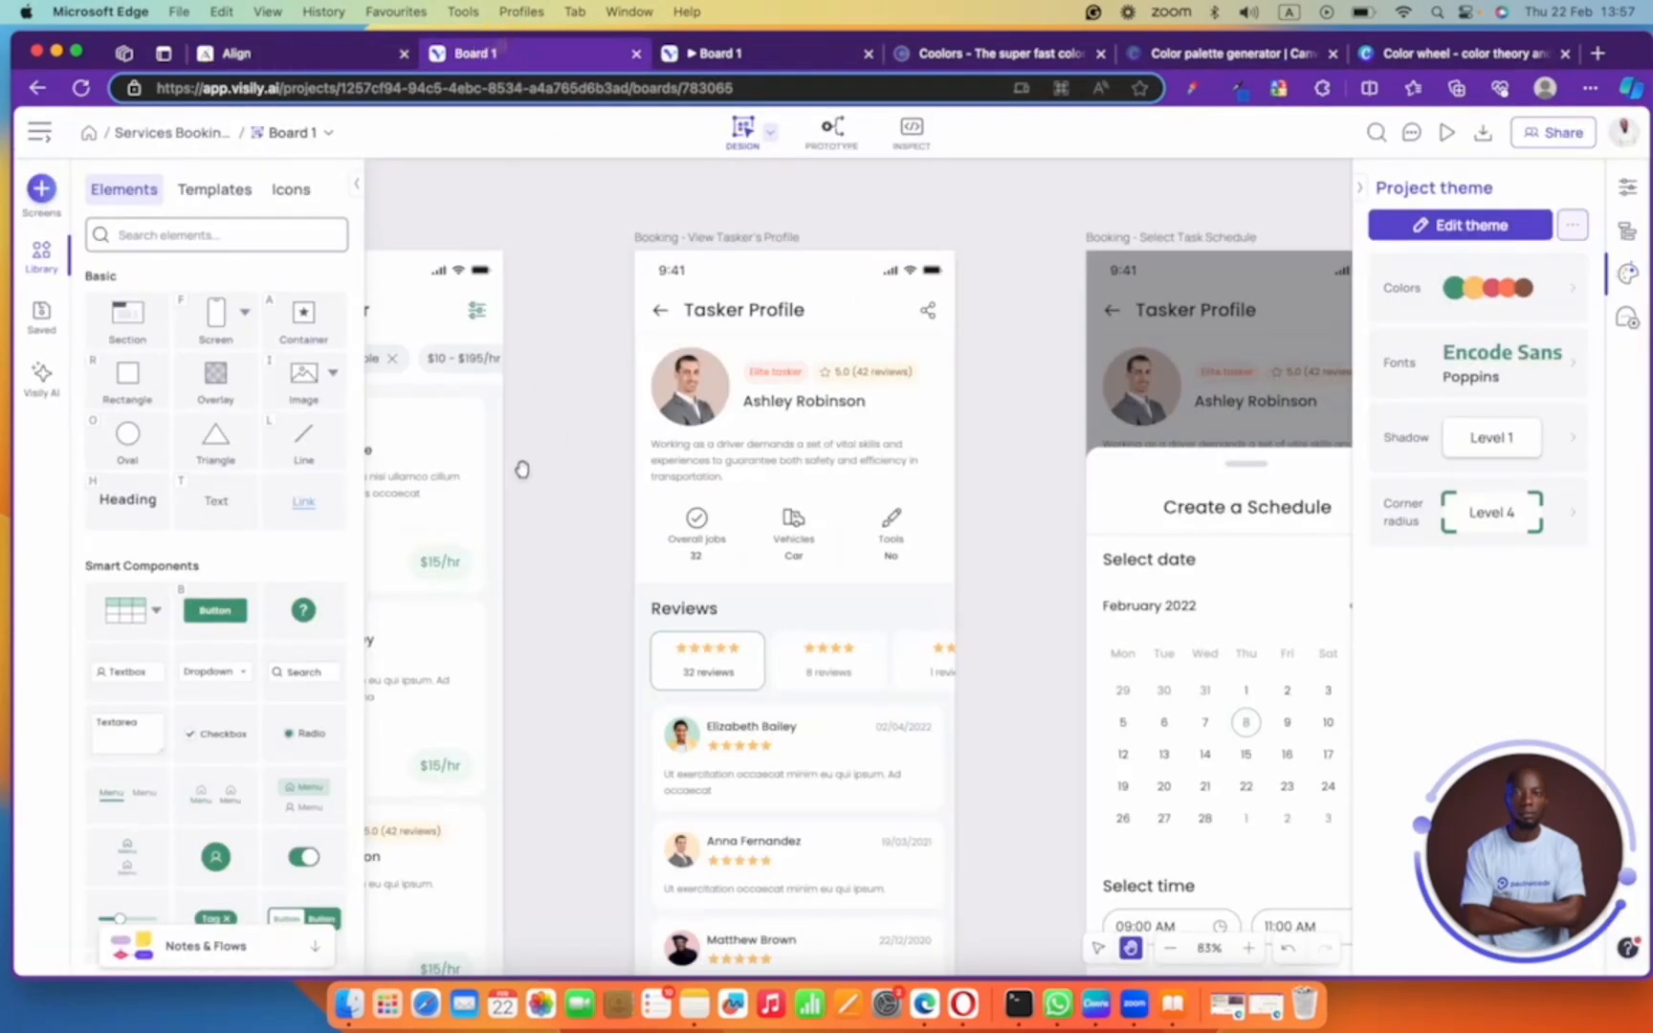
scroll(790, 510, "down", 5)
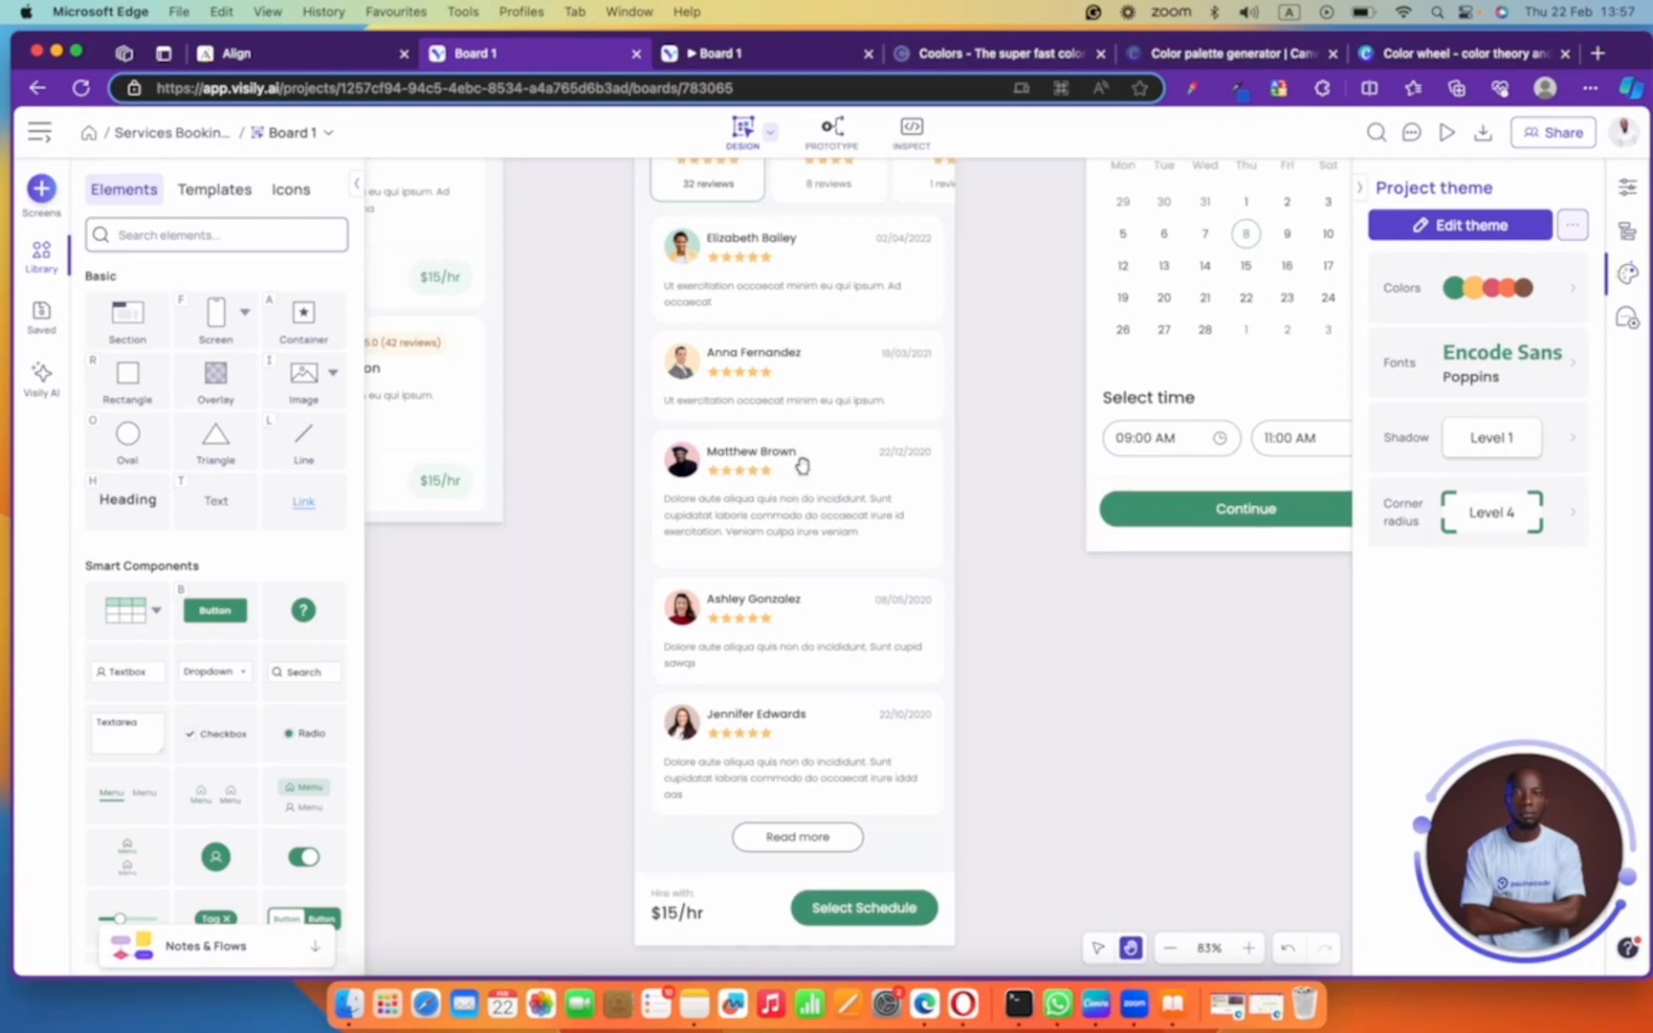
left_click_drag(802, 466, 788, 464)
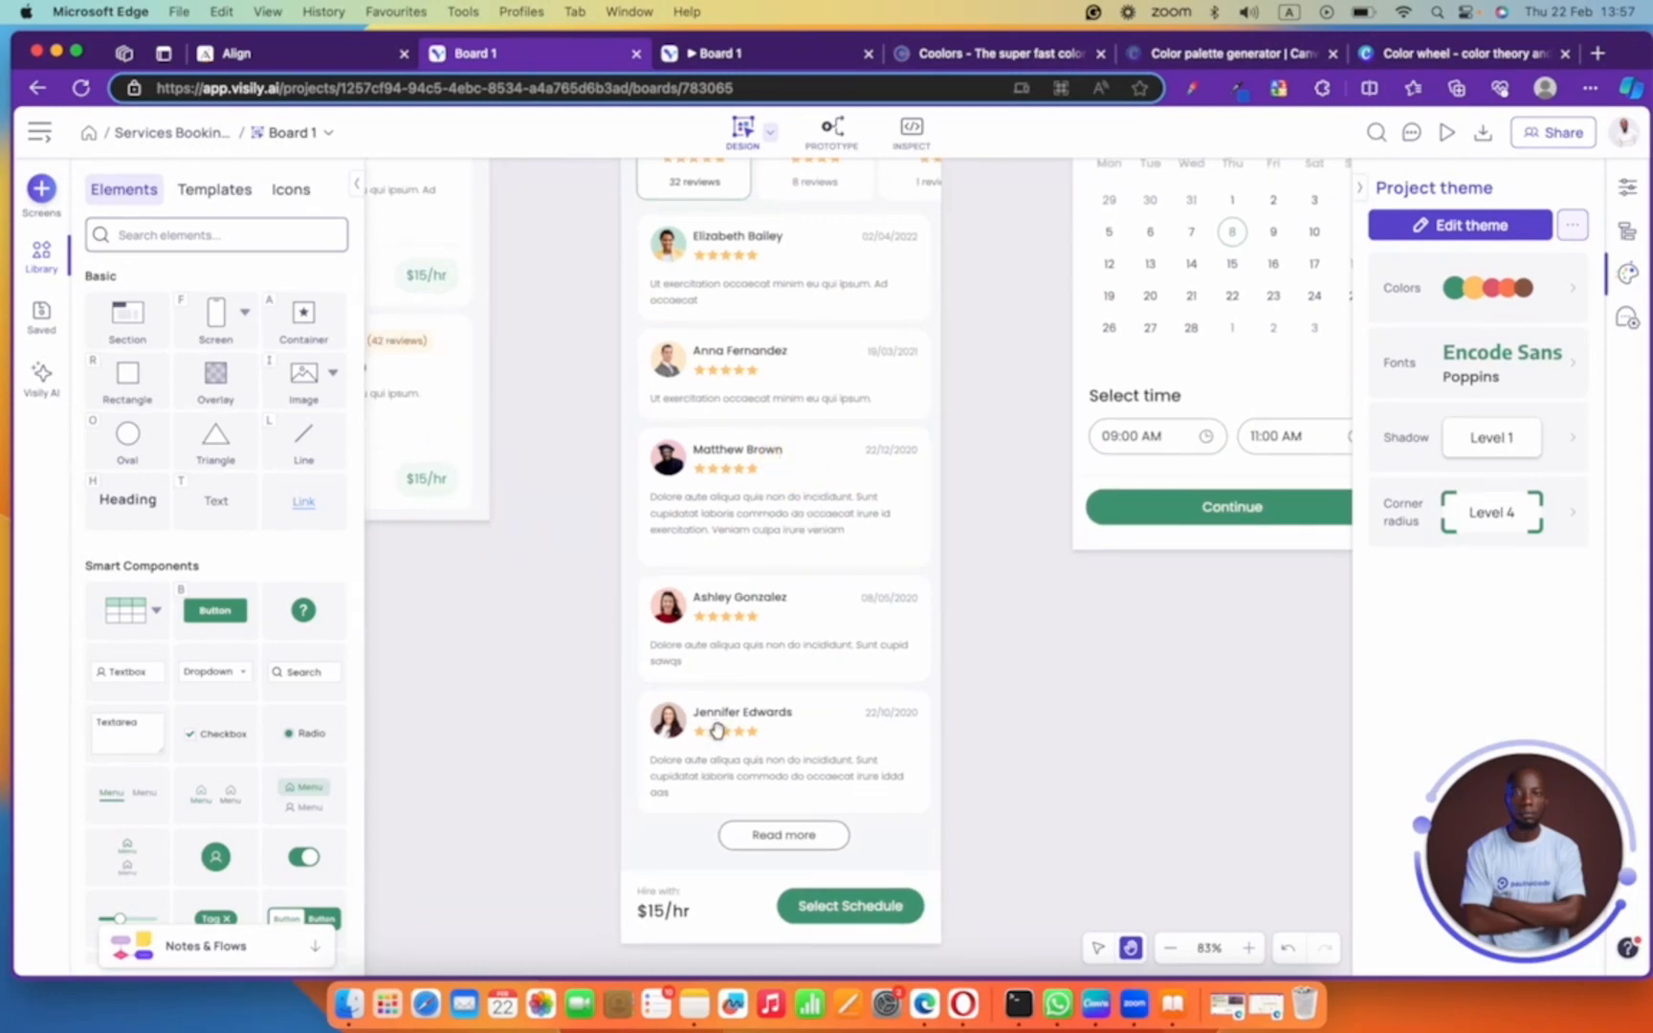
left_click(257, 59)
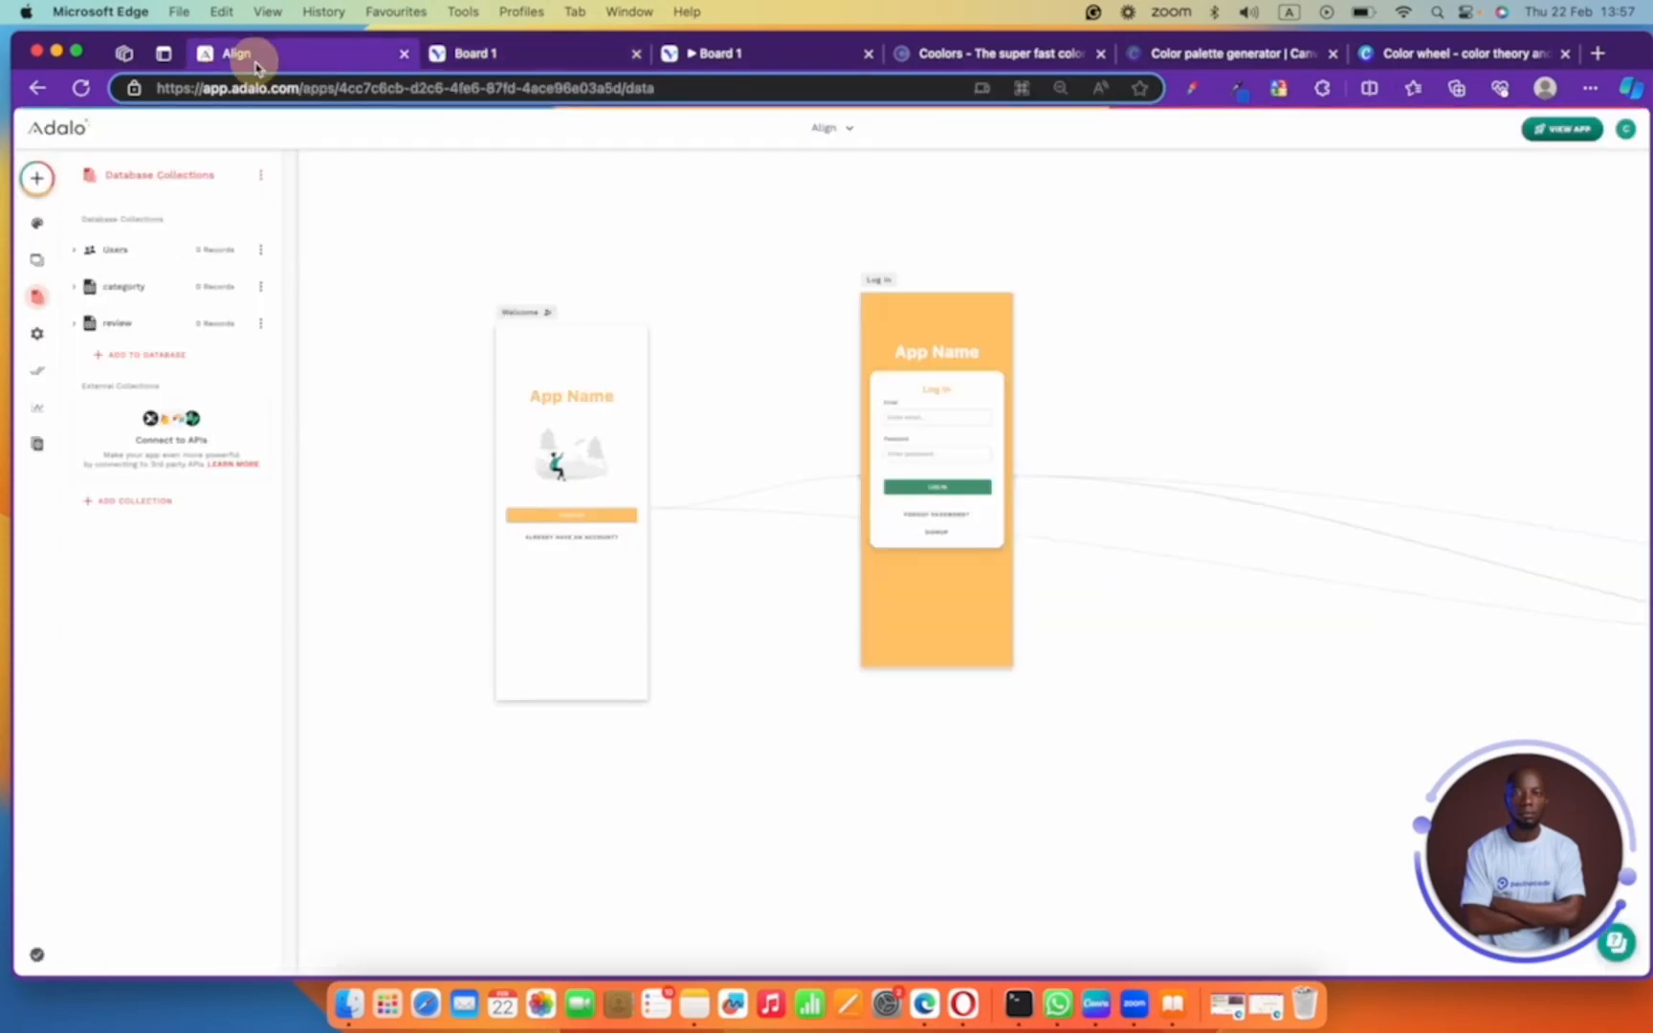
left_click(117, 323)
left_click(153, 537)
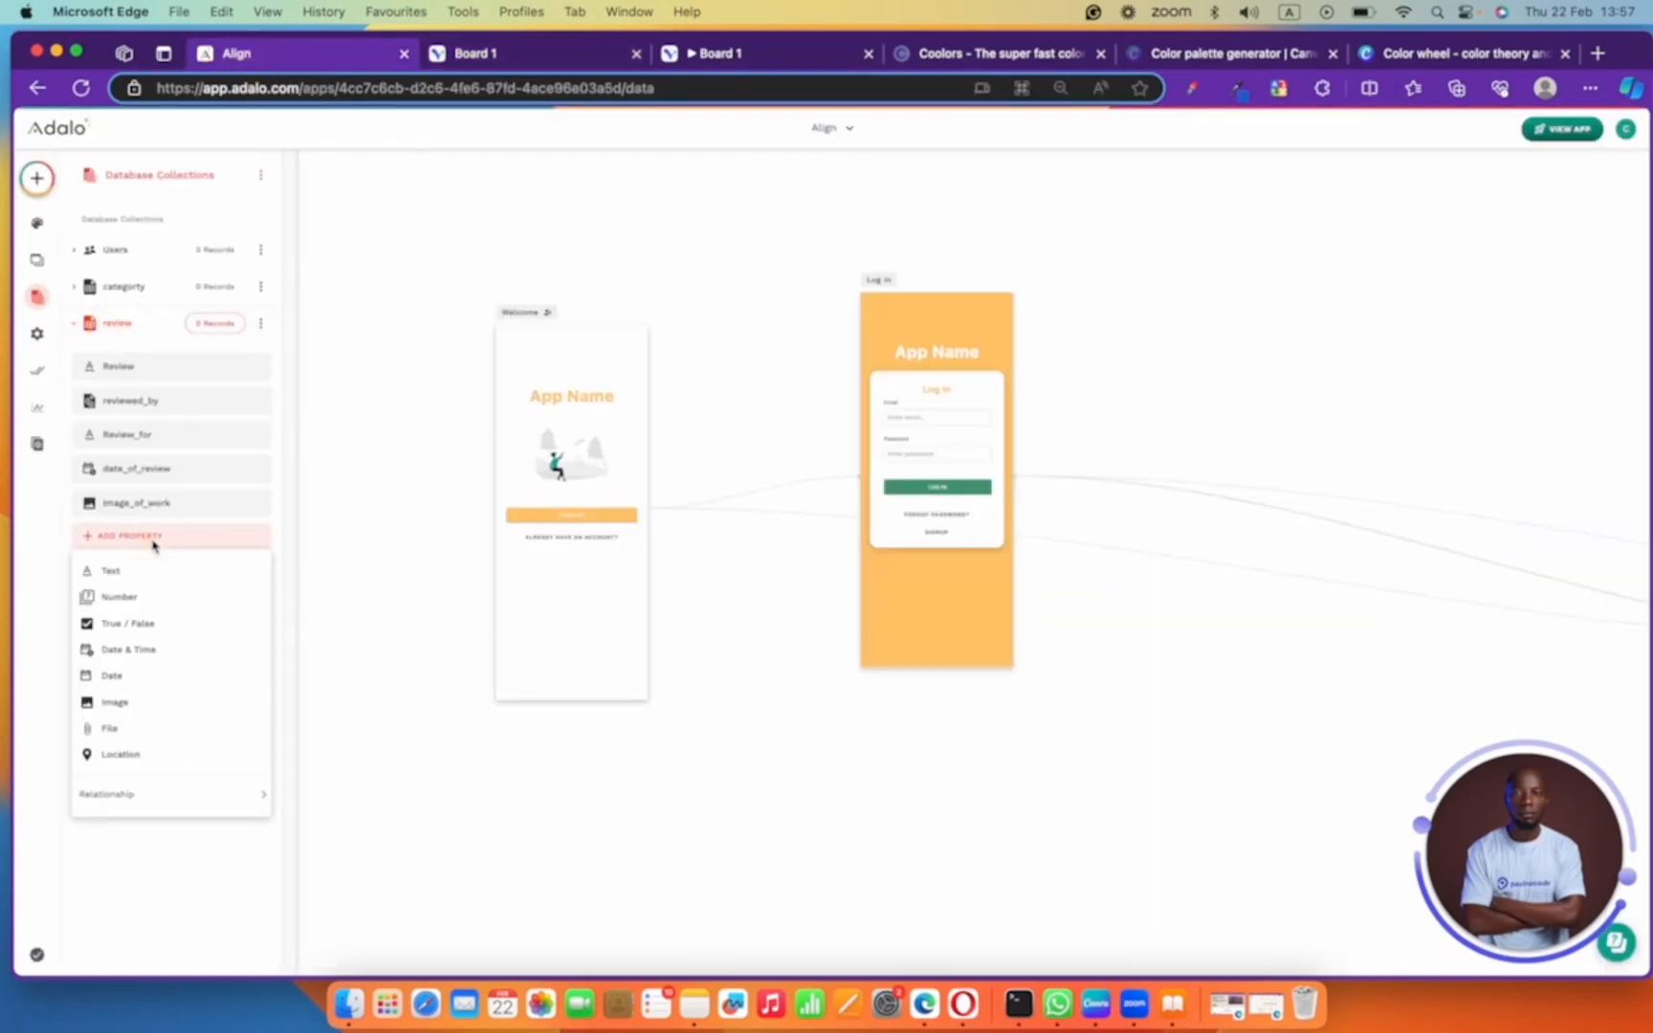
left_click(148, 595)
triple_click(157, 635)
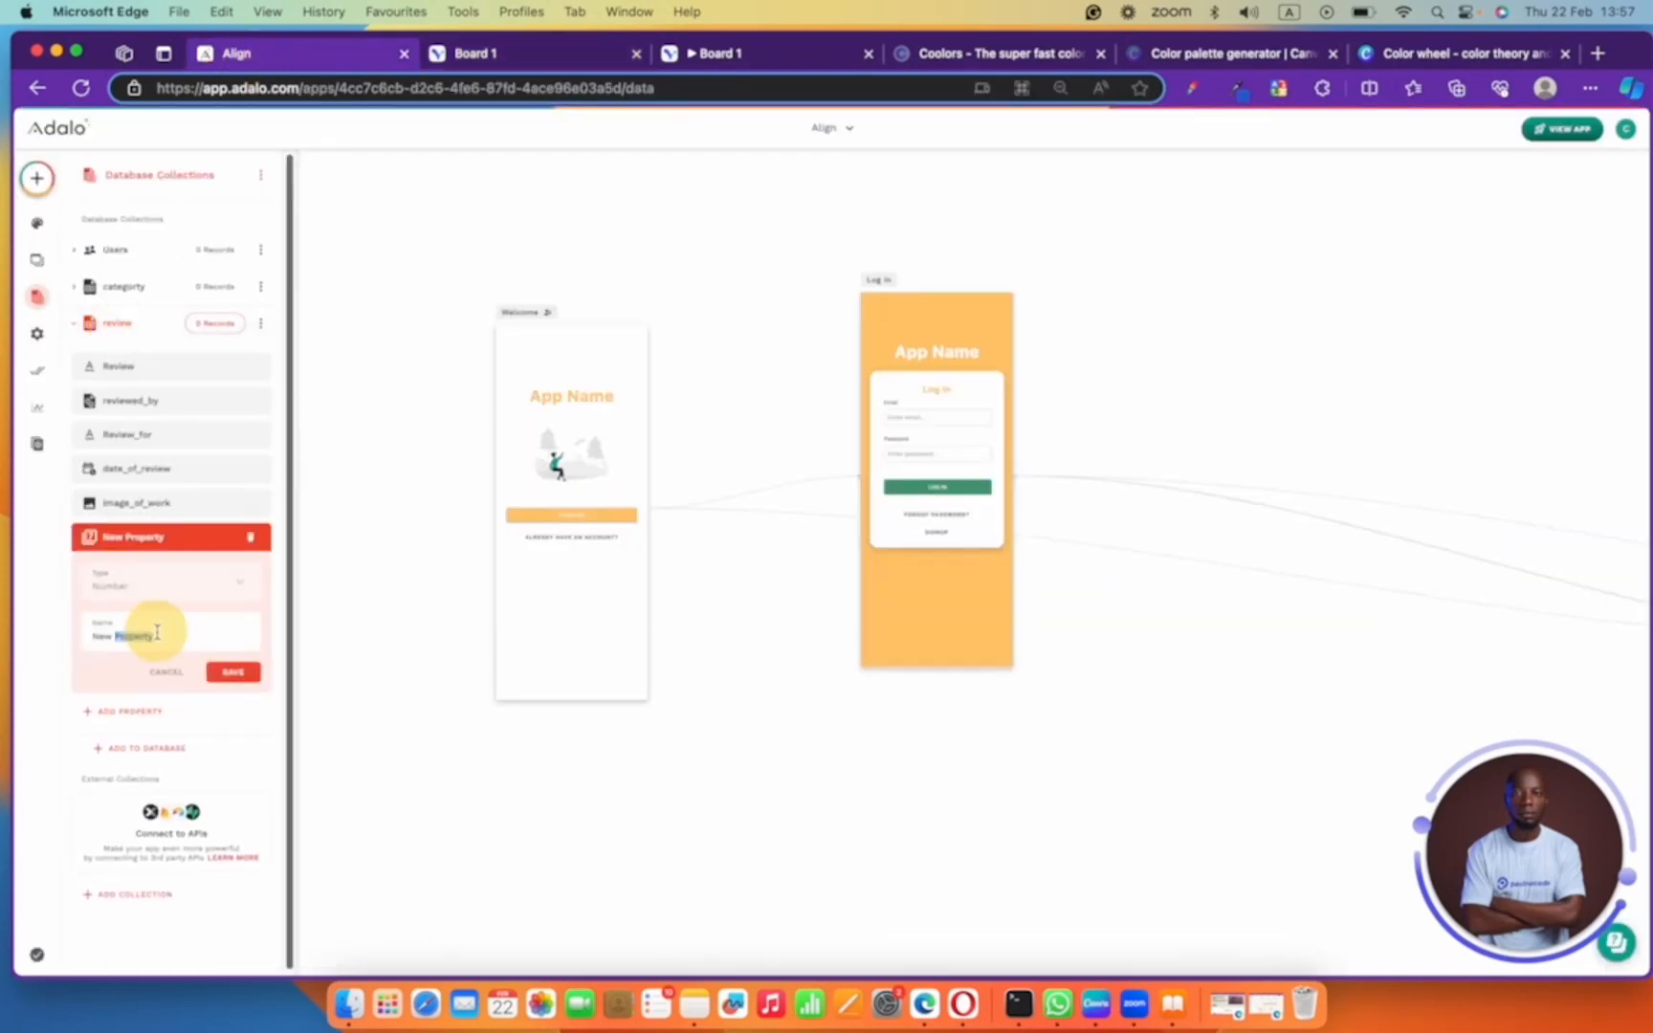
type("ratings")
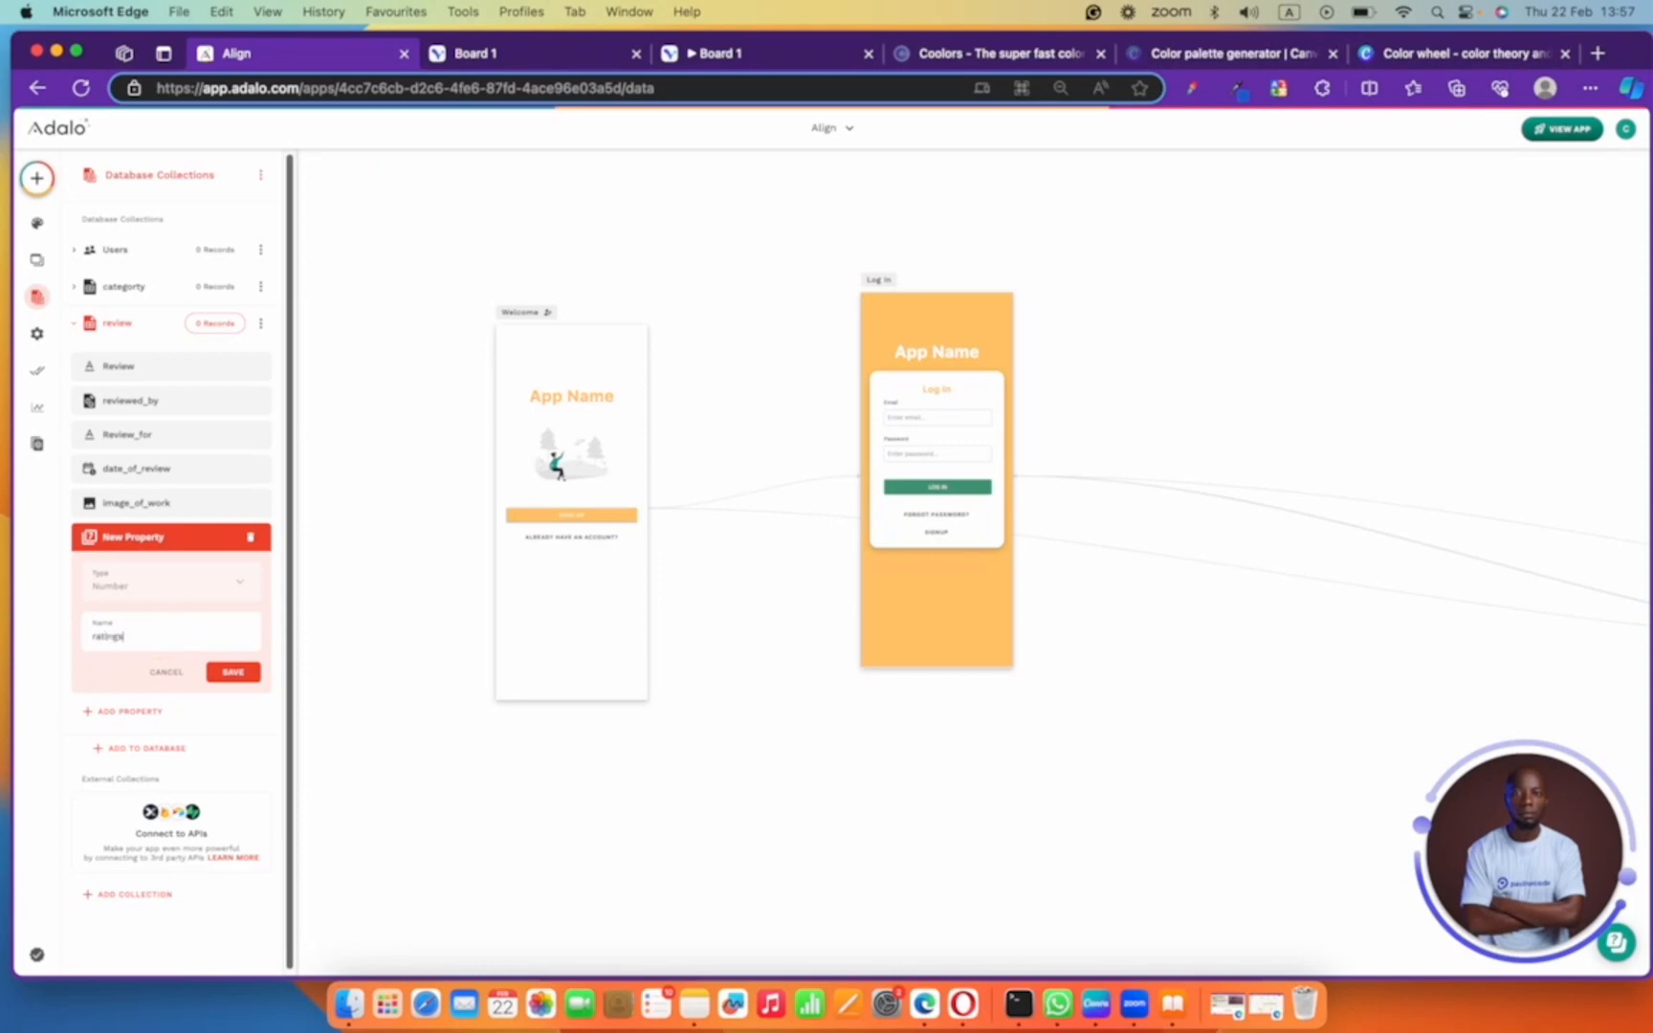
left_click(233, 672)
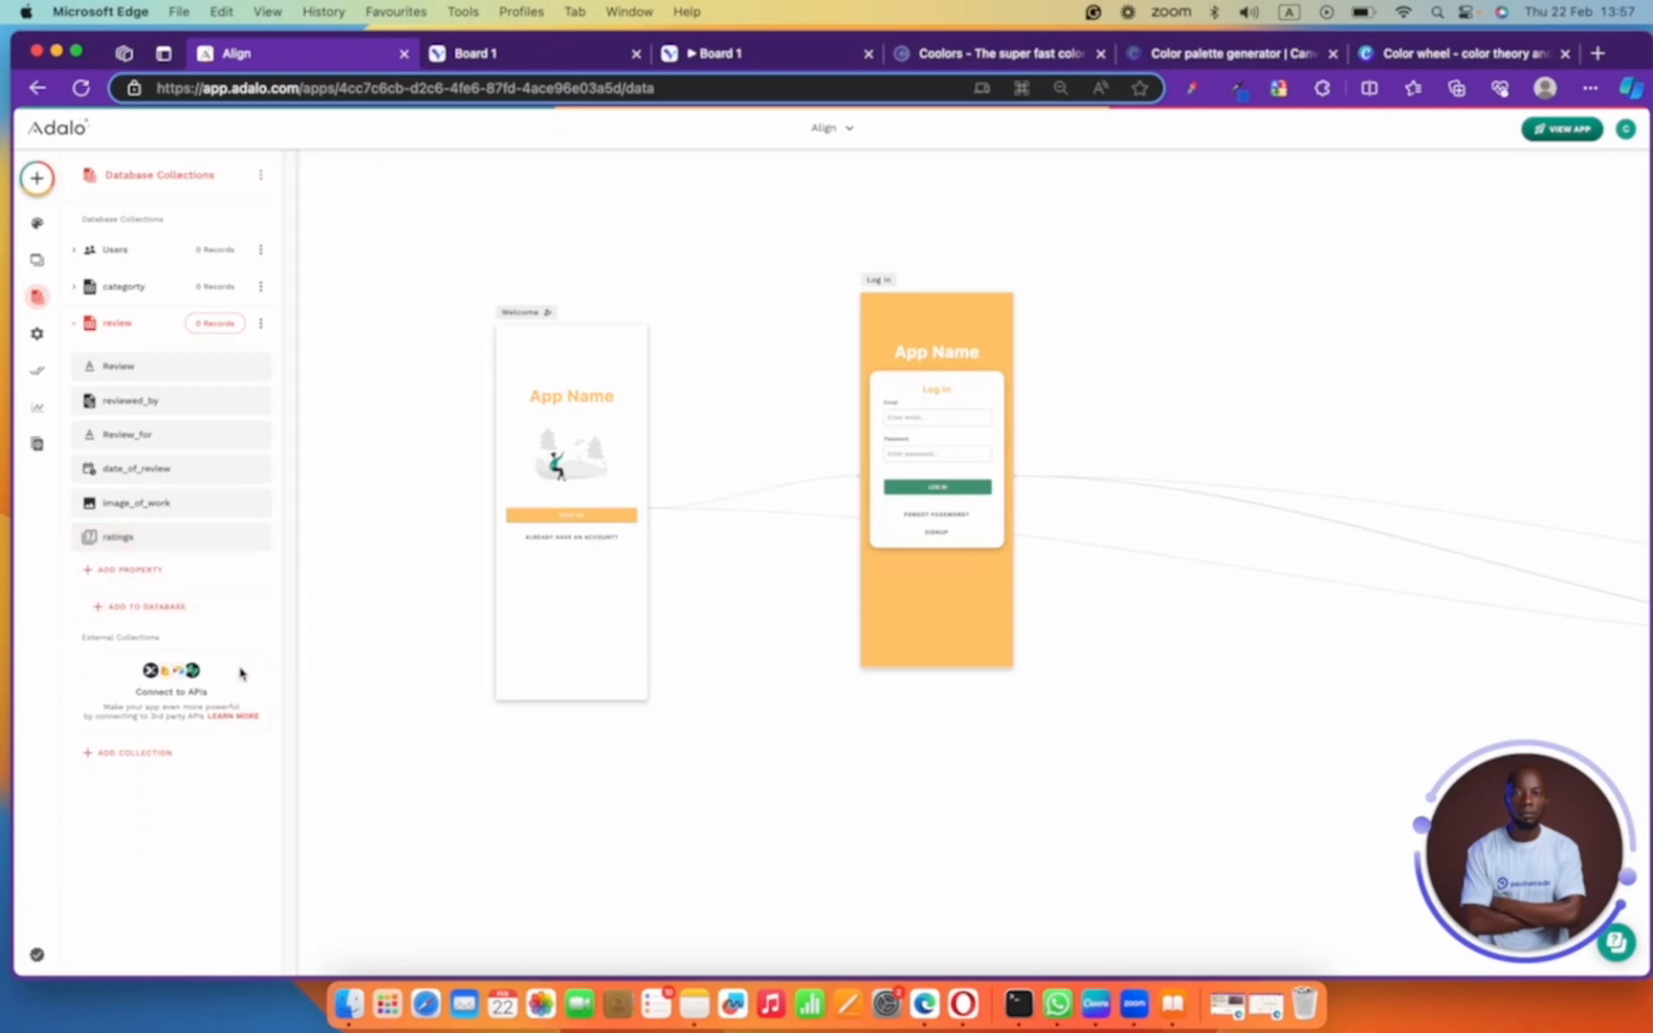
- Examine the scheduling, booking review, task details, completed tasks and rating screens in the Visily design for further data needs
left_click(553, 52)
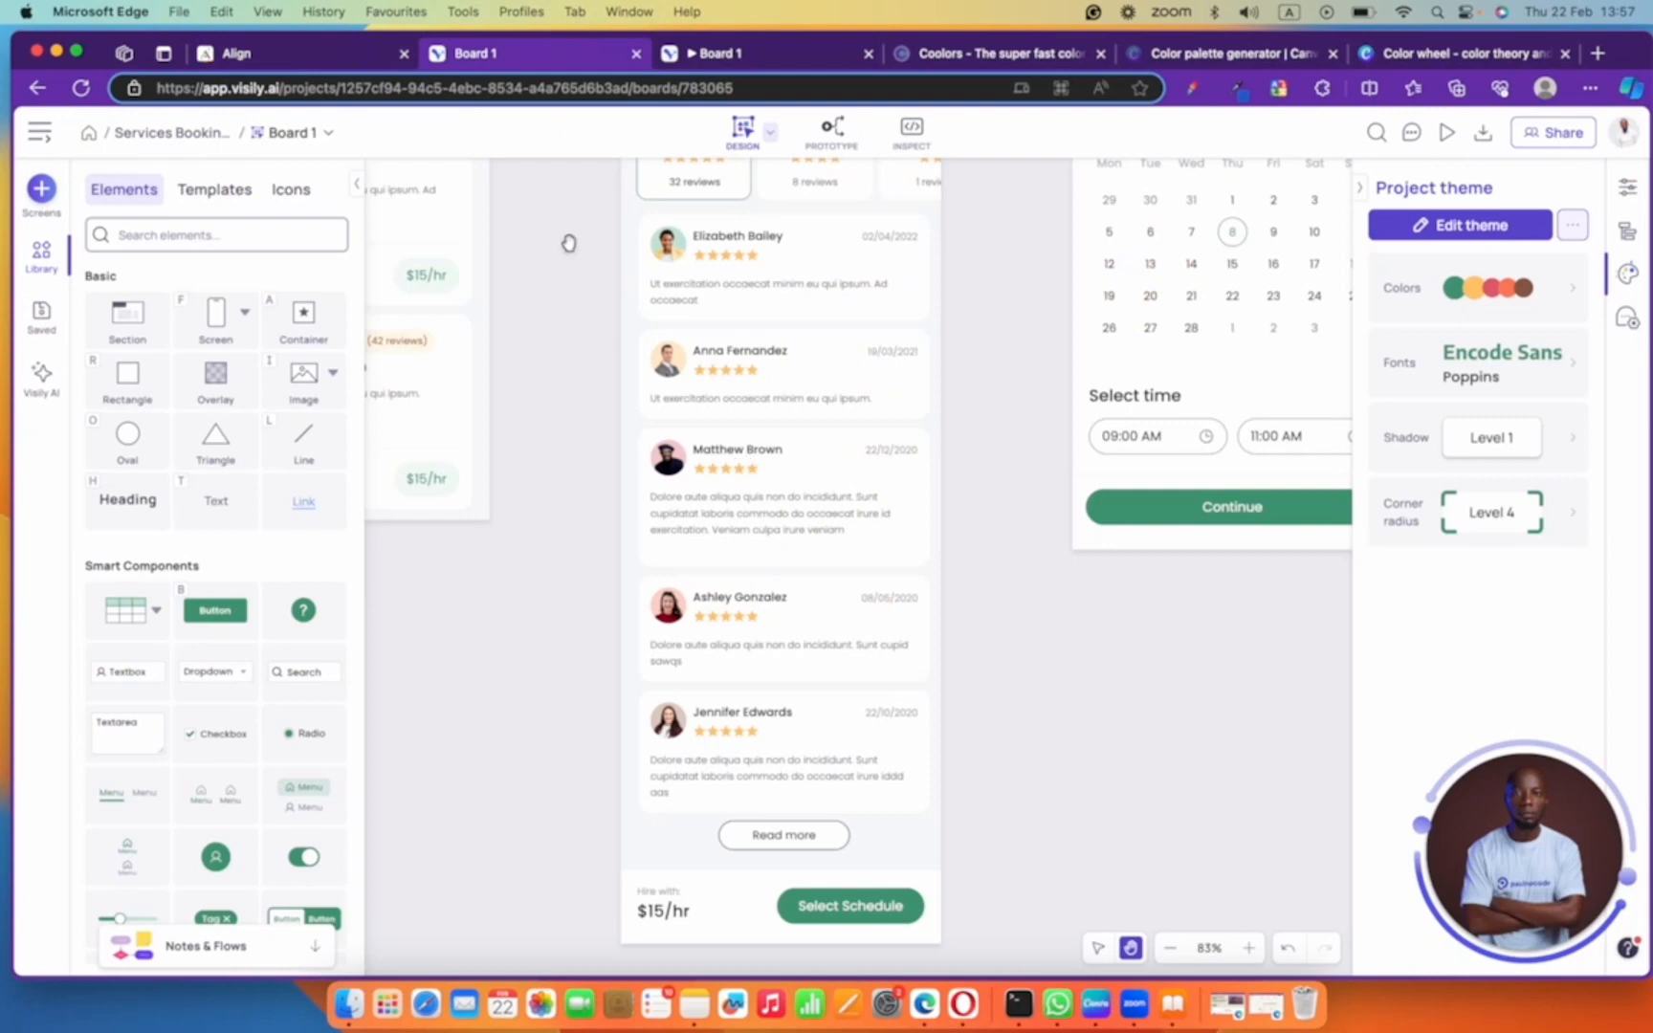
left_click_drag(1176, 770, 680, 742)
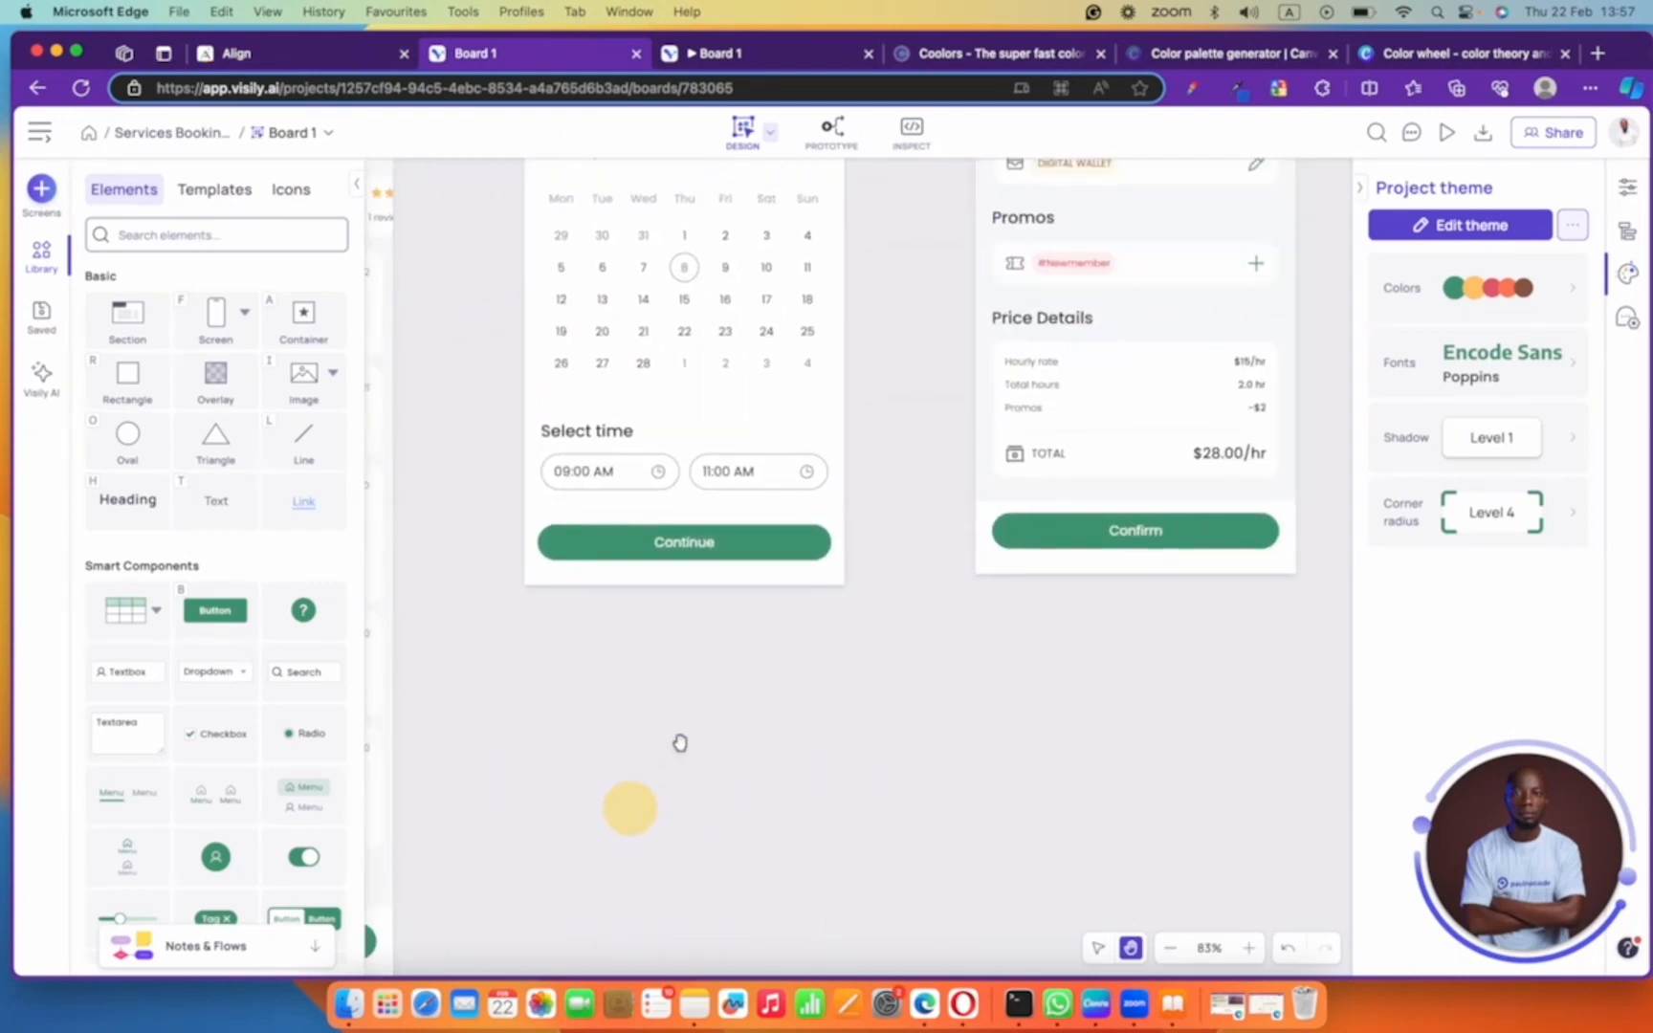
scroll(680, 742, "down", 5)
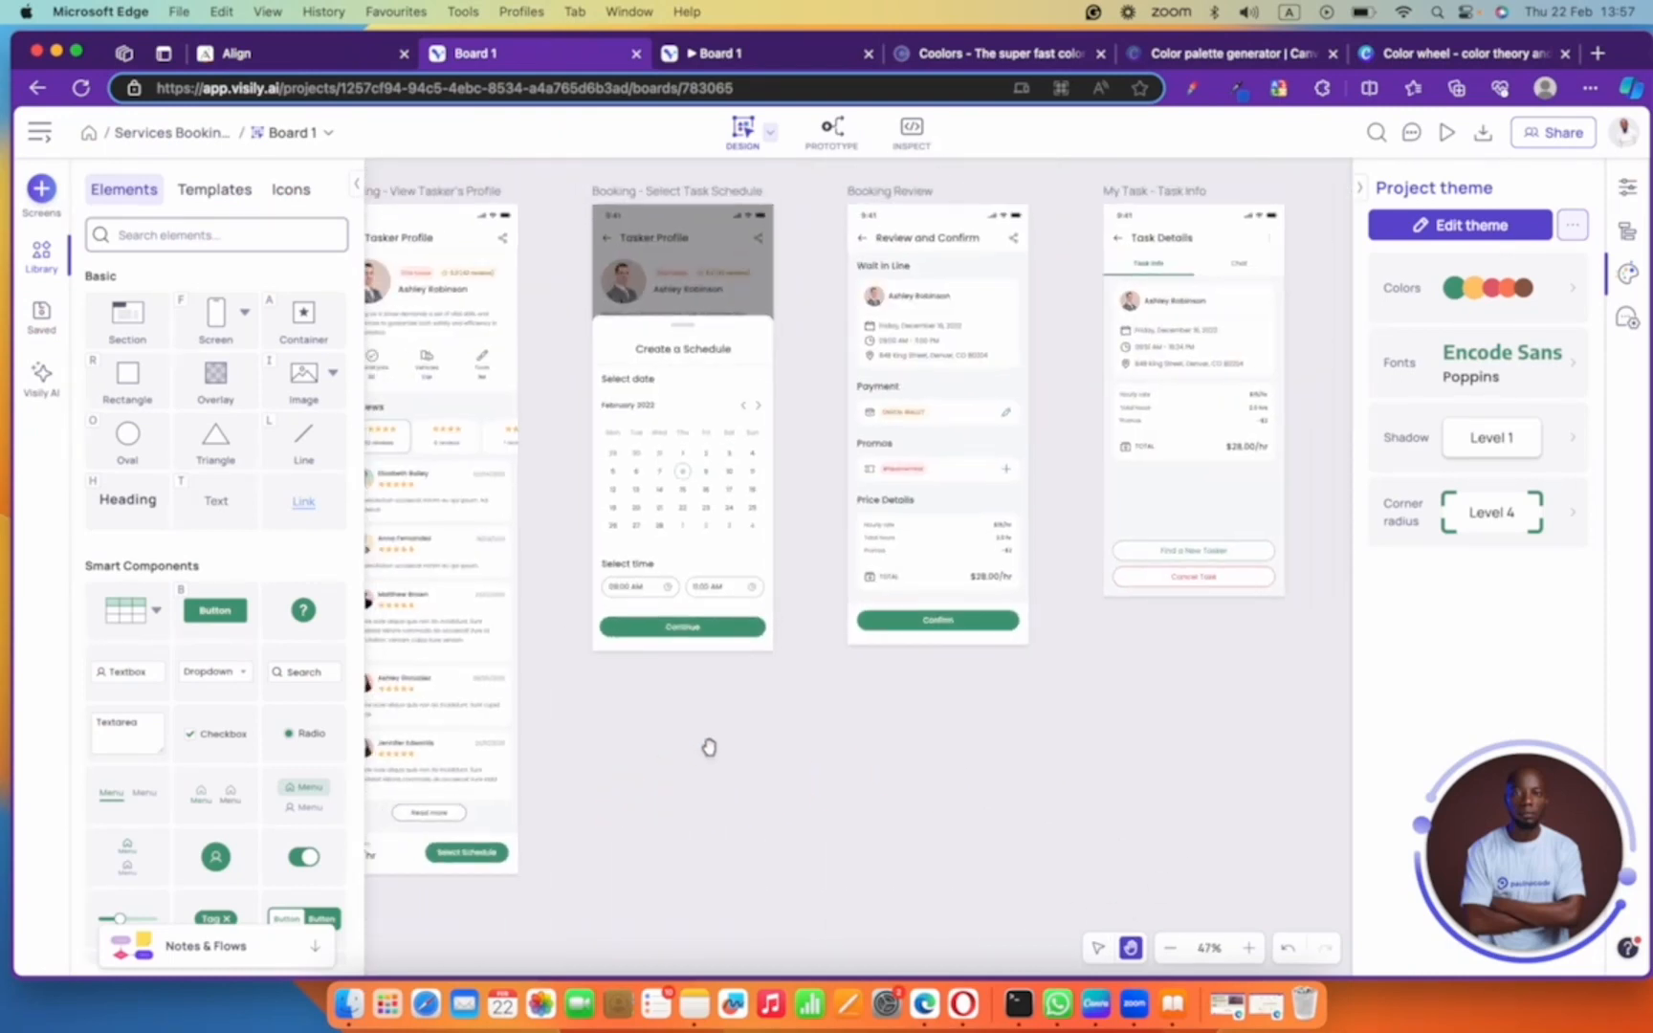
left_click_drag(999, 567, 806, 534)
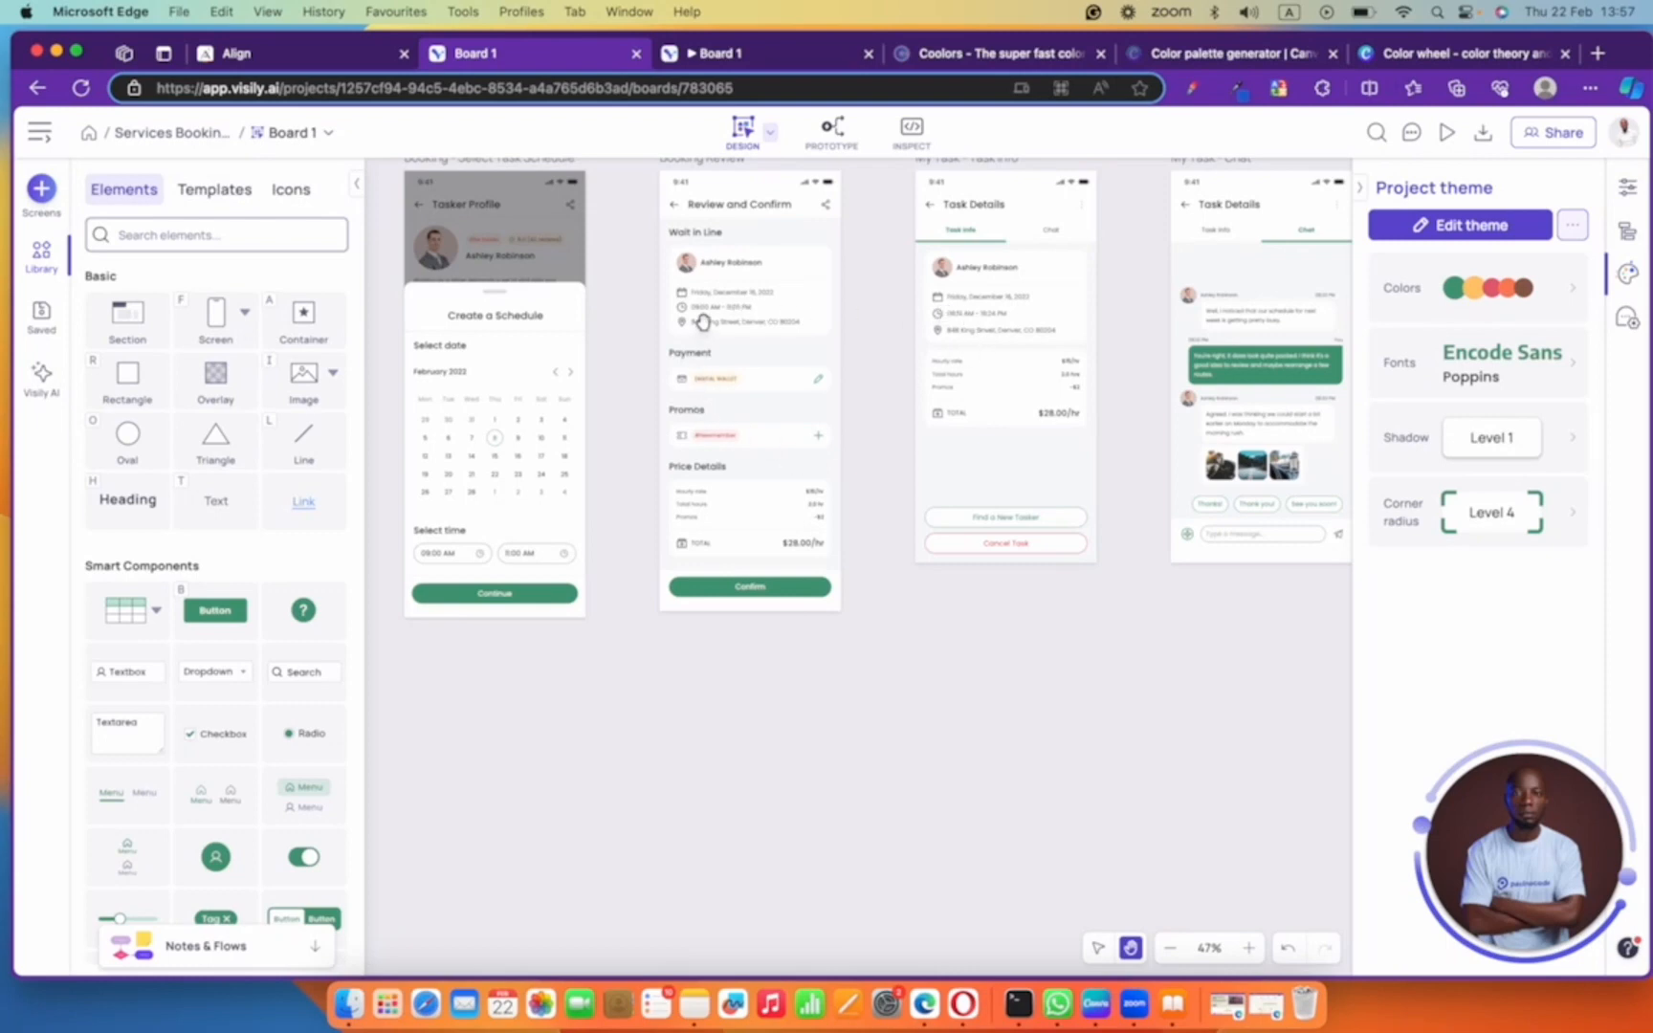
left_click_drag(919, 428, 750, 417)
left_click_drag(921, 419, 741, 437)
left_click_drag(1021, 427, 632, 425)
left_click_drag(907, 385, 716, 388)
left_click_drag(971, 386, 1284, 381)
left_click_drag(820, 382, 1123, 381)
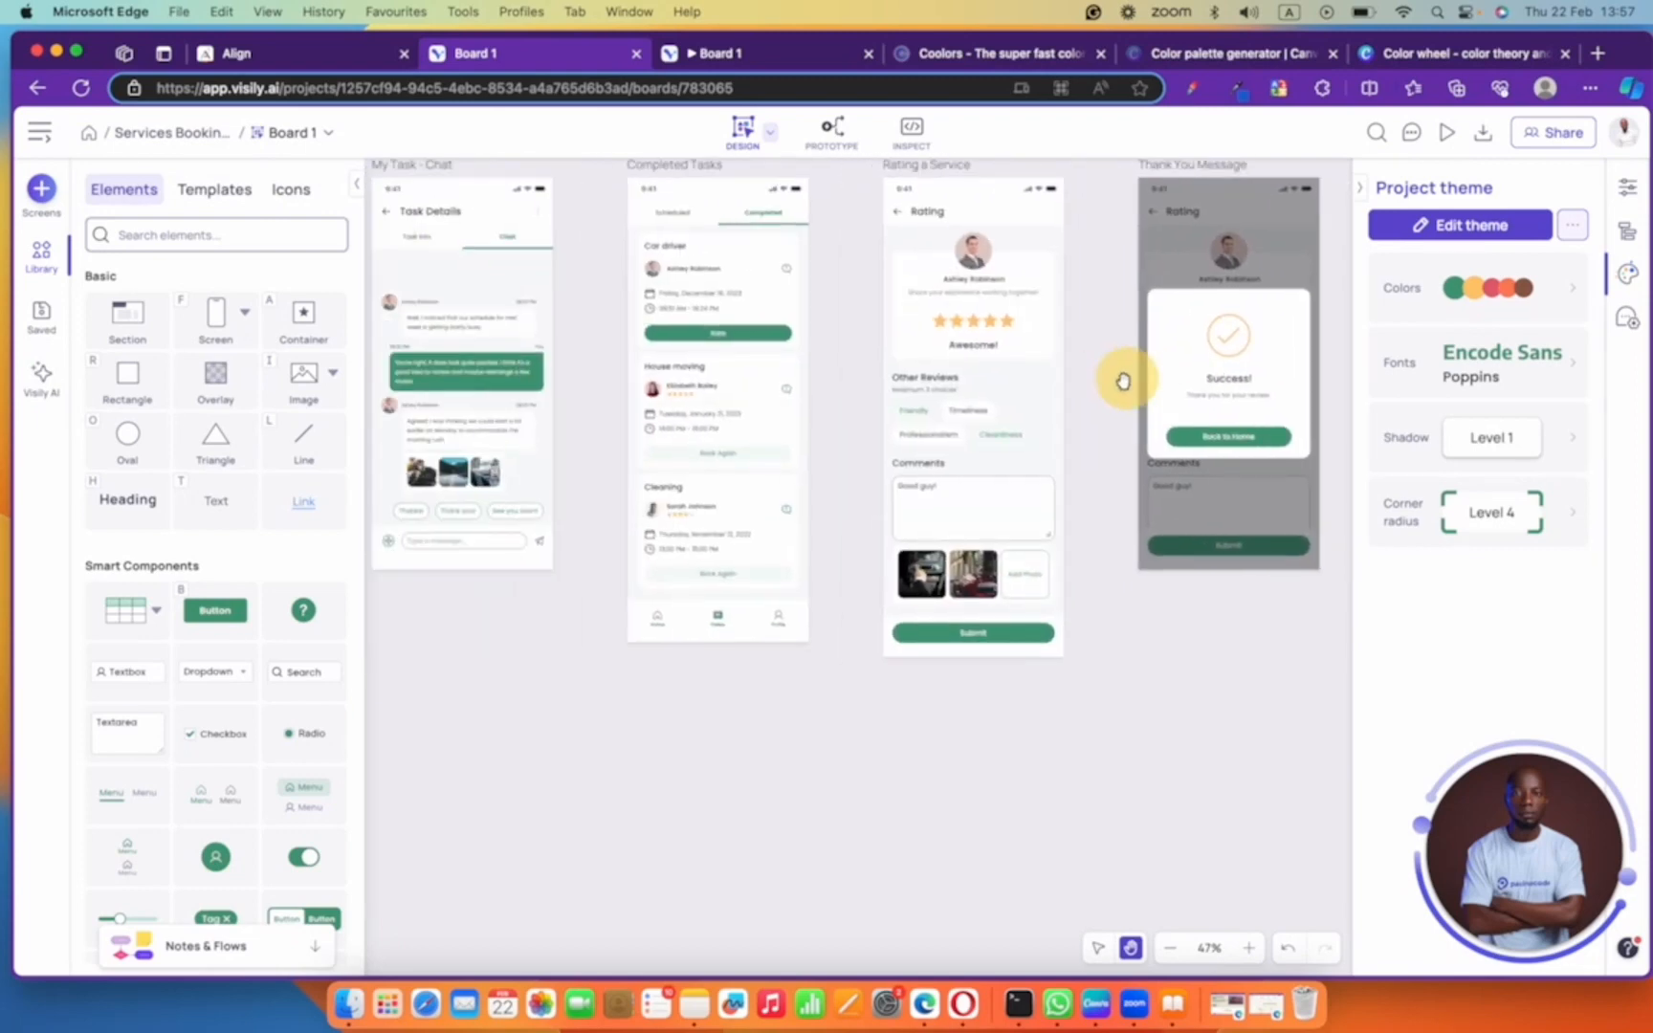
- Return to Adalo and add a Number property named rate_in_dollars to the Users collection, then save it
left_click(295, 54)
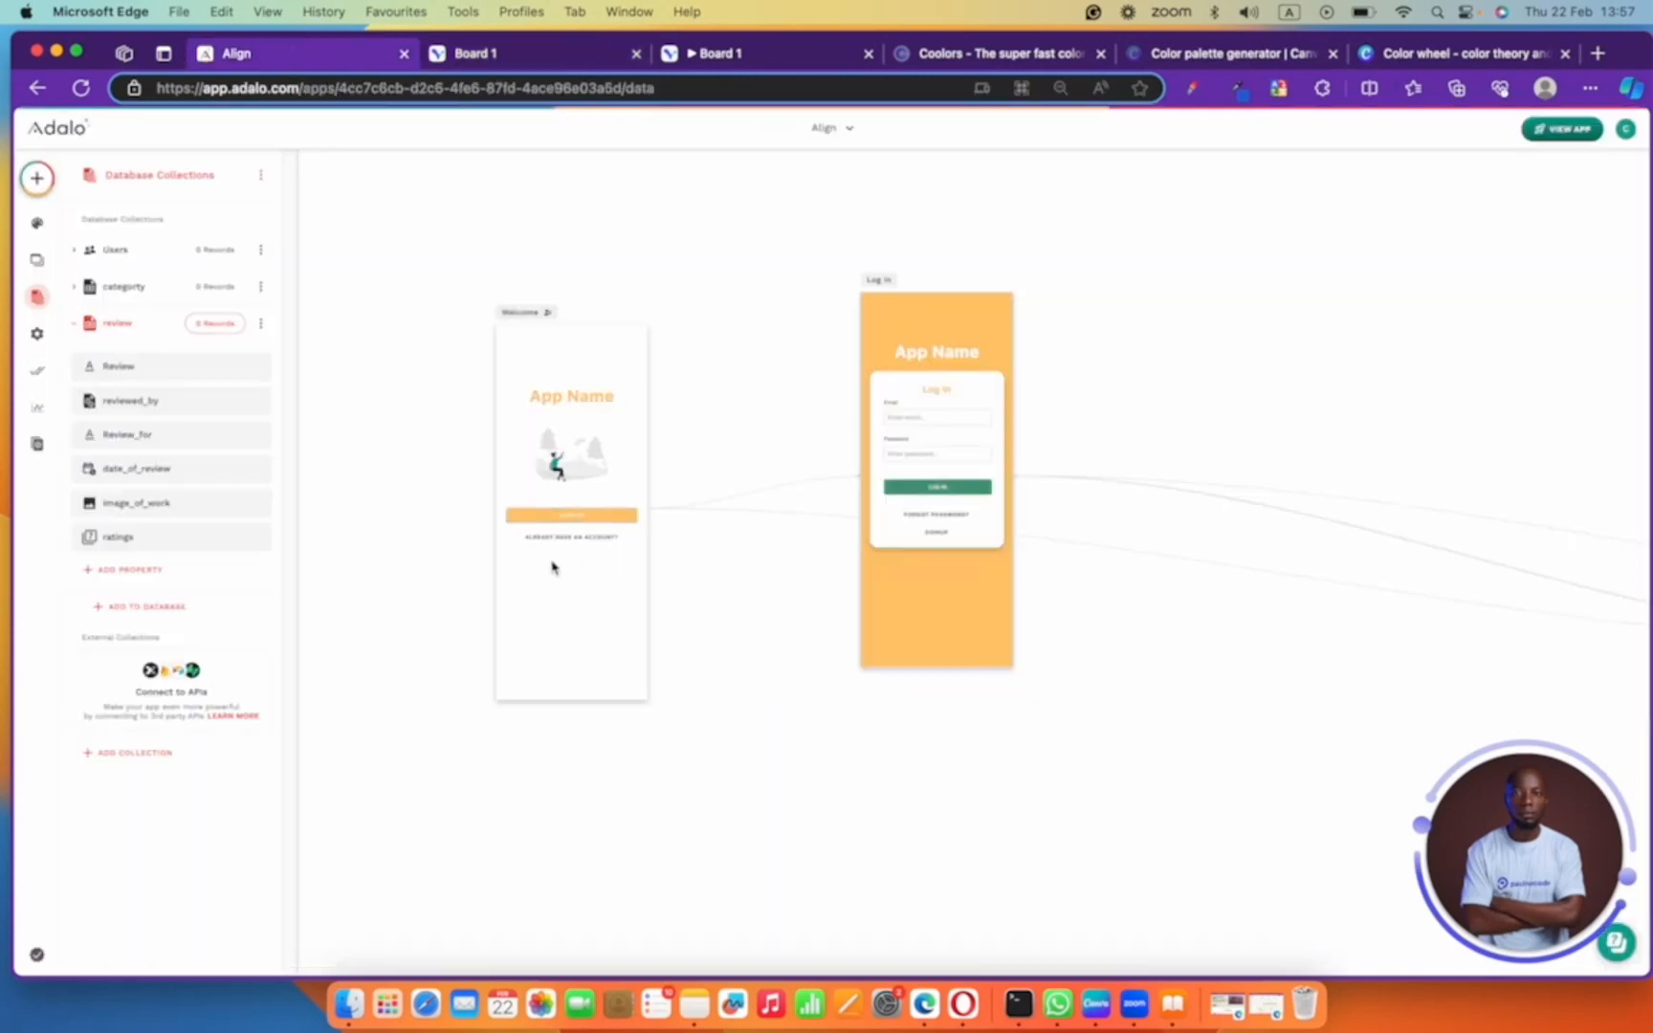
left_click(152, 258)
left_click(154, 600)
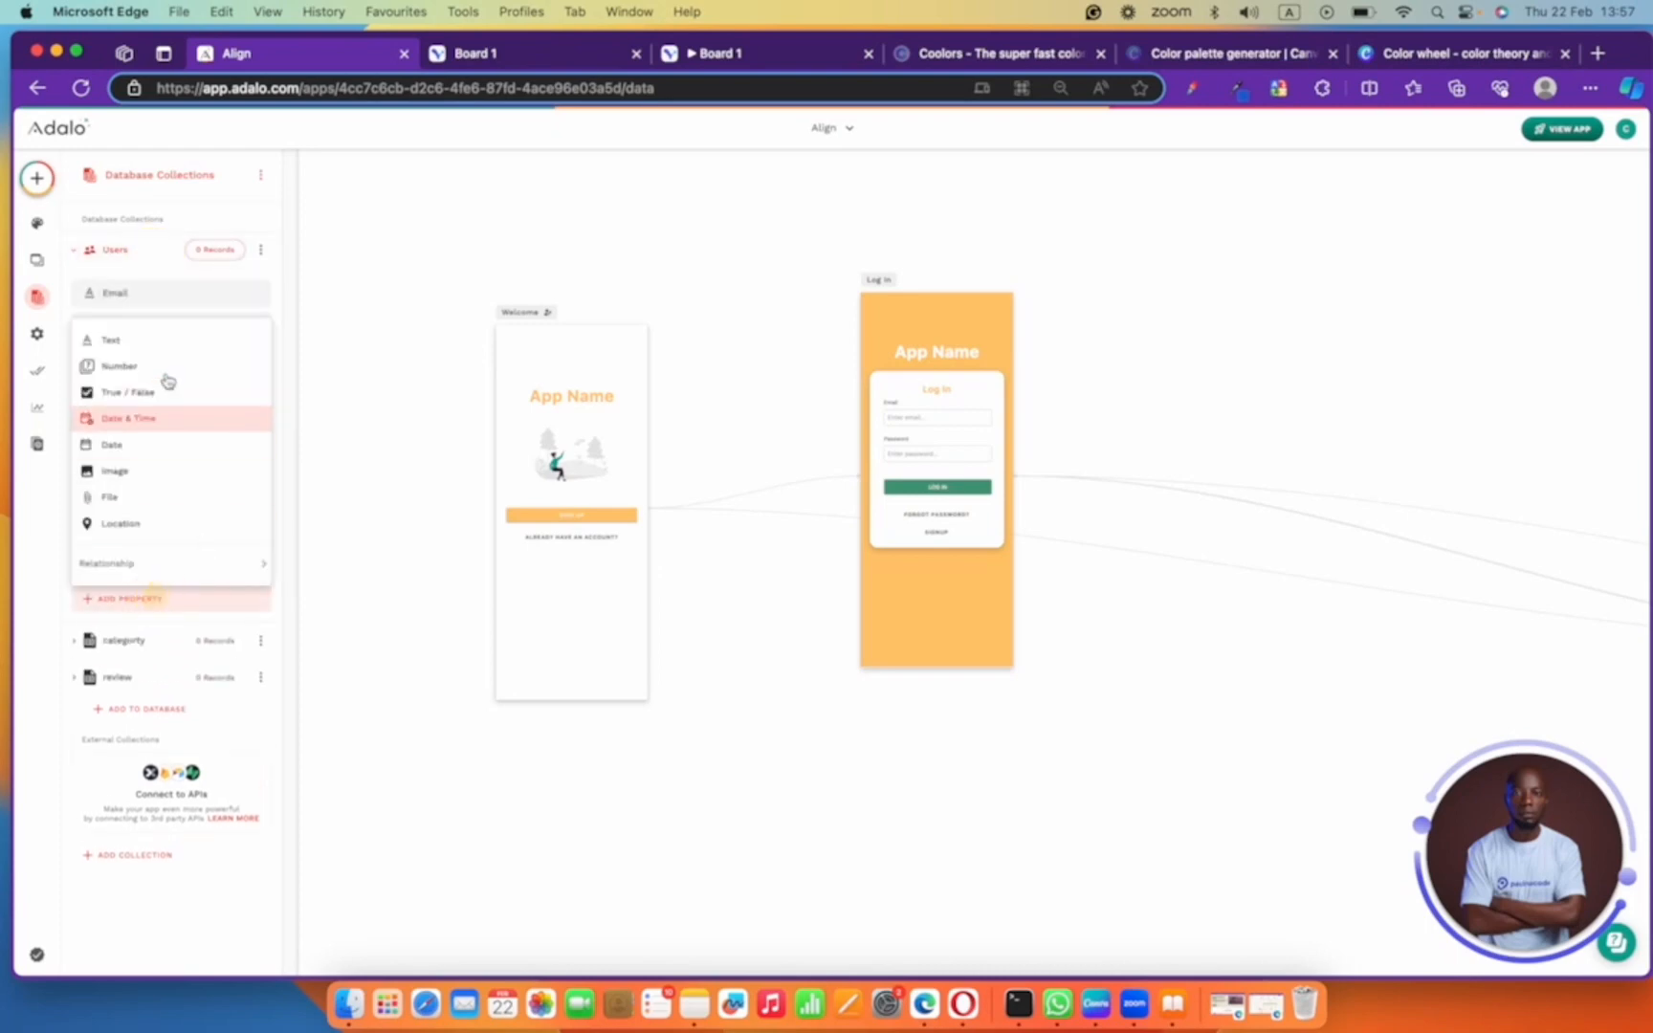
left_click(134, 365)
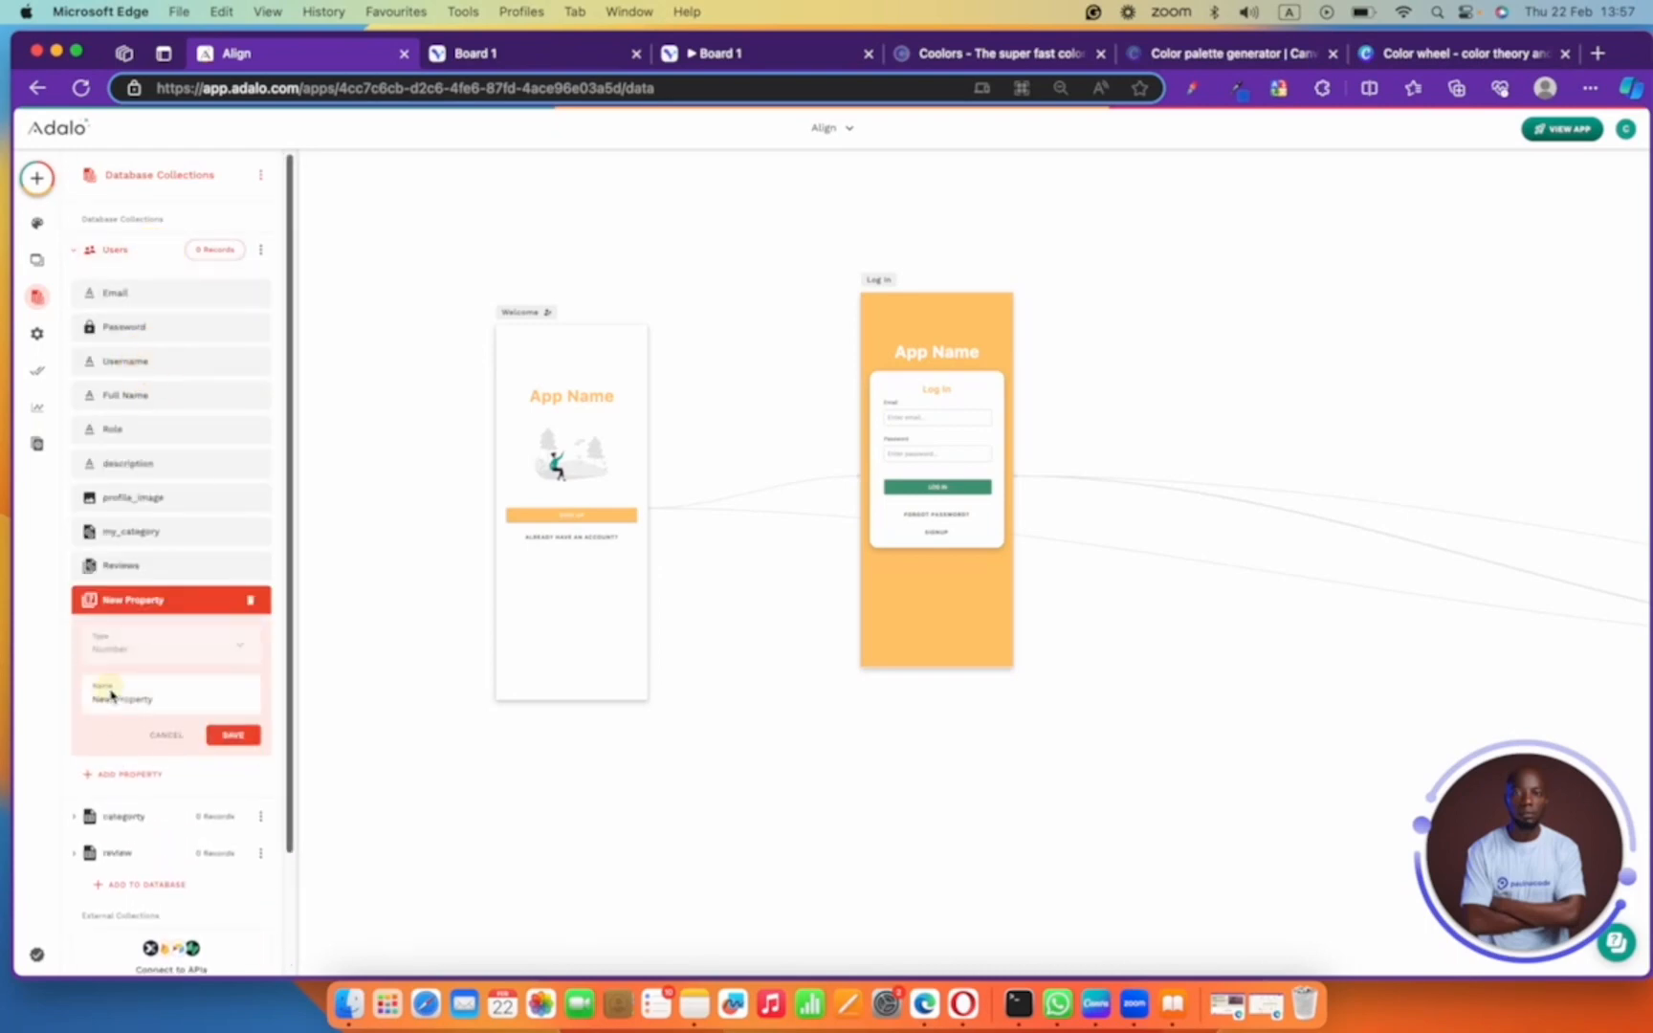
double_click(123, 700)
type("rate_in_dollars")
left_click(238, 744)
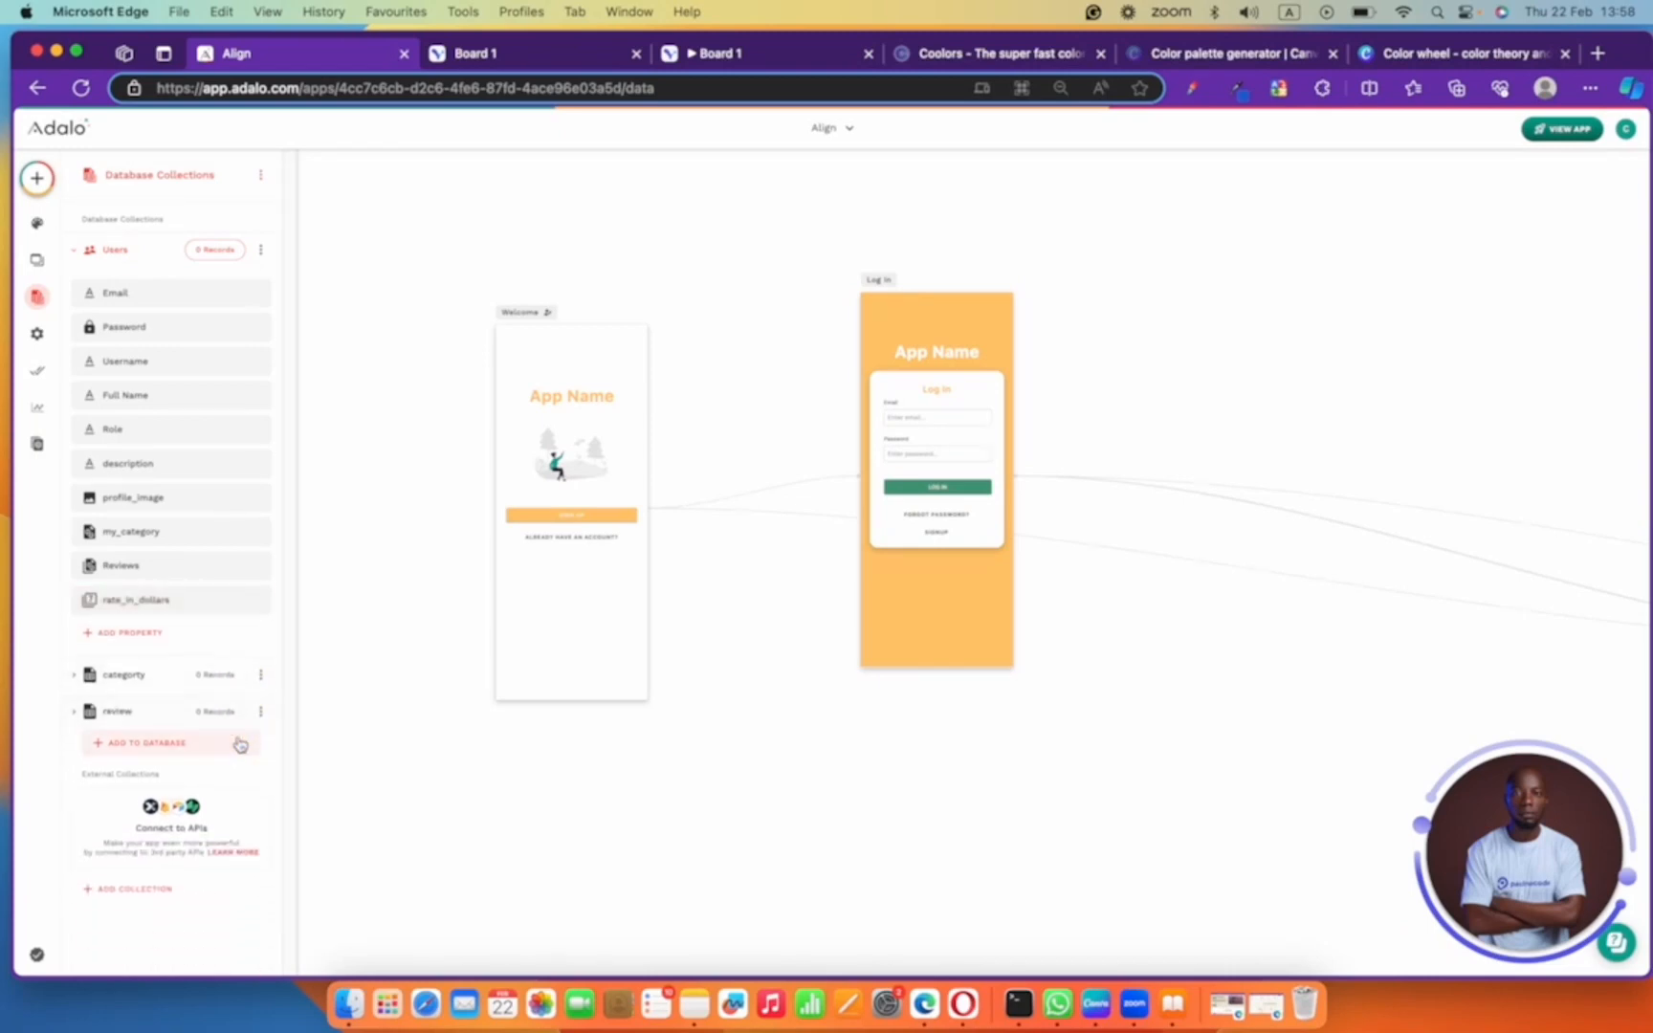
- Add a new database collection named support
left_click(173, 743)
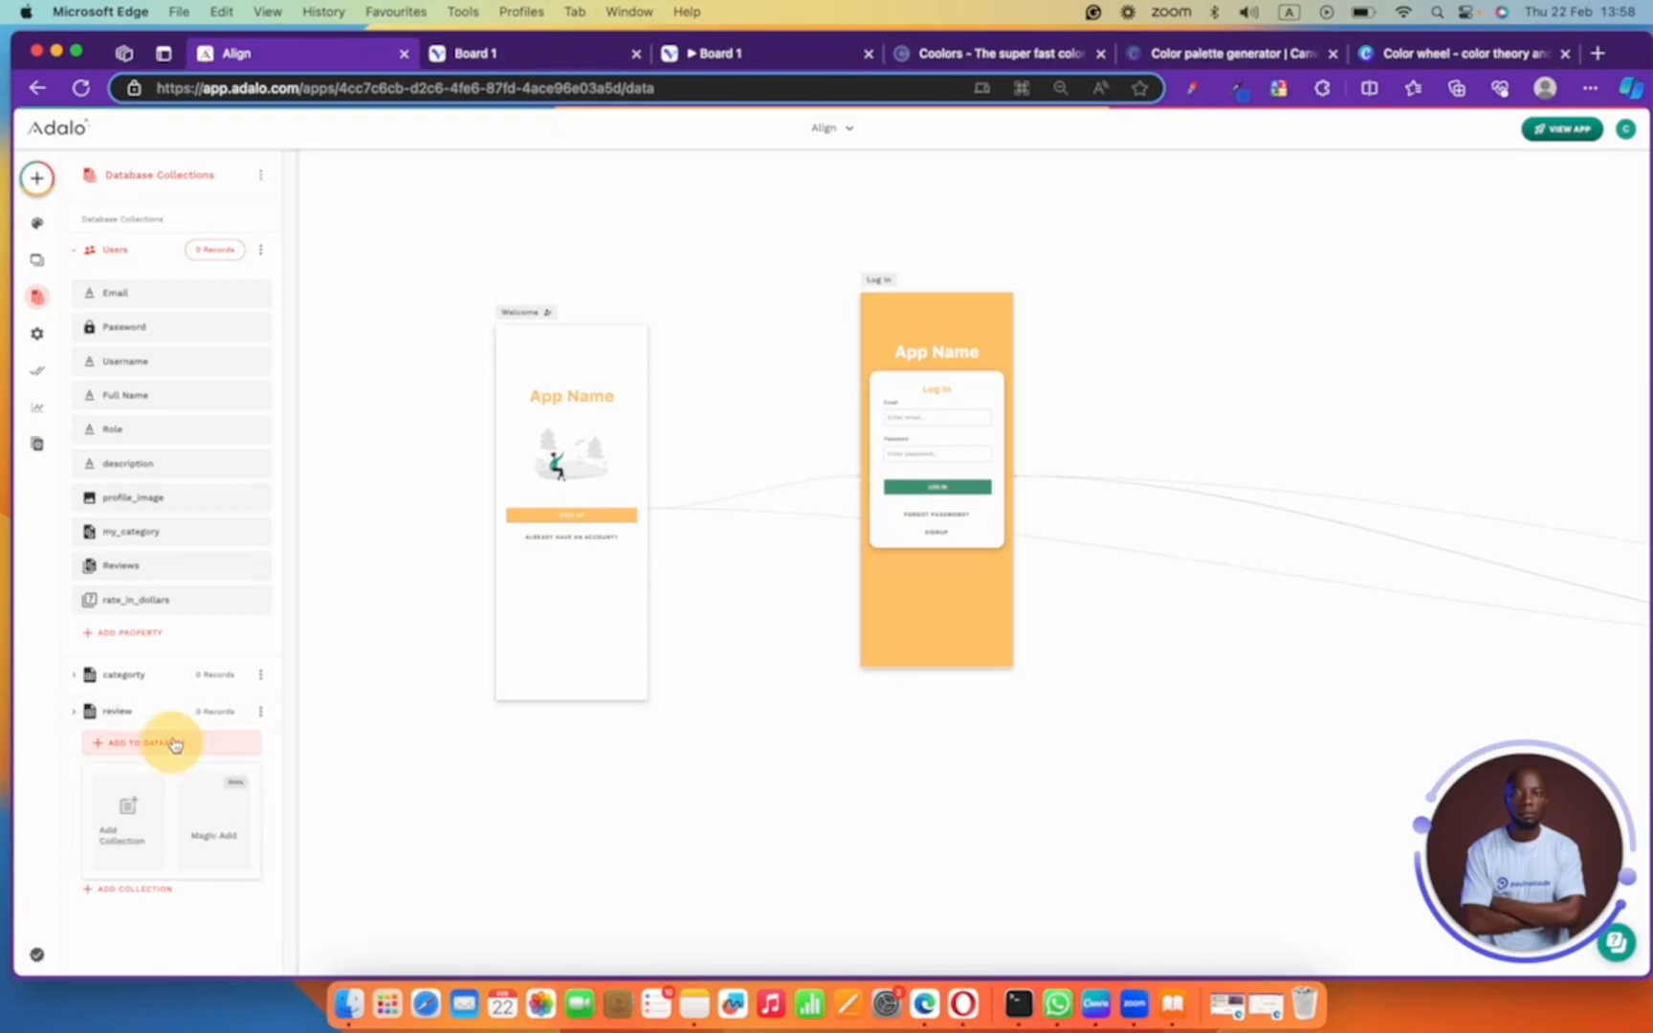
left_click(127, 822)
left_click(149, 378)
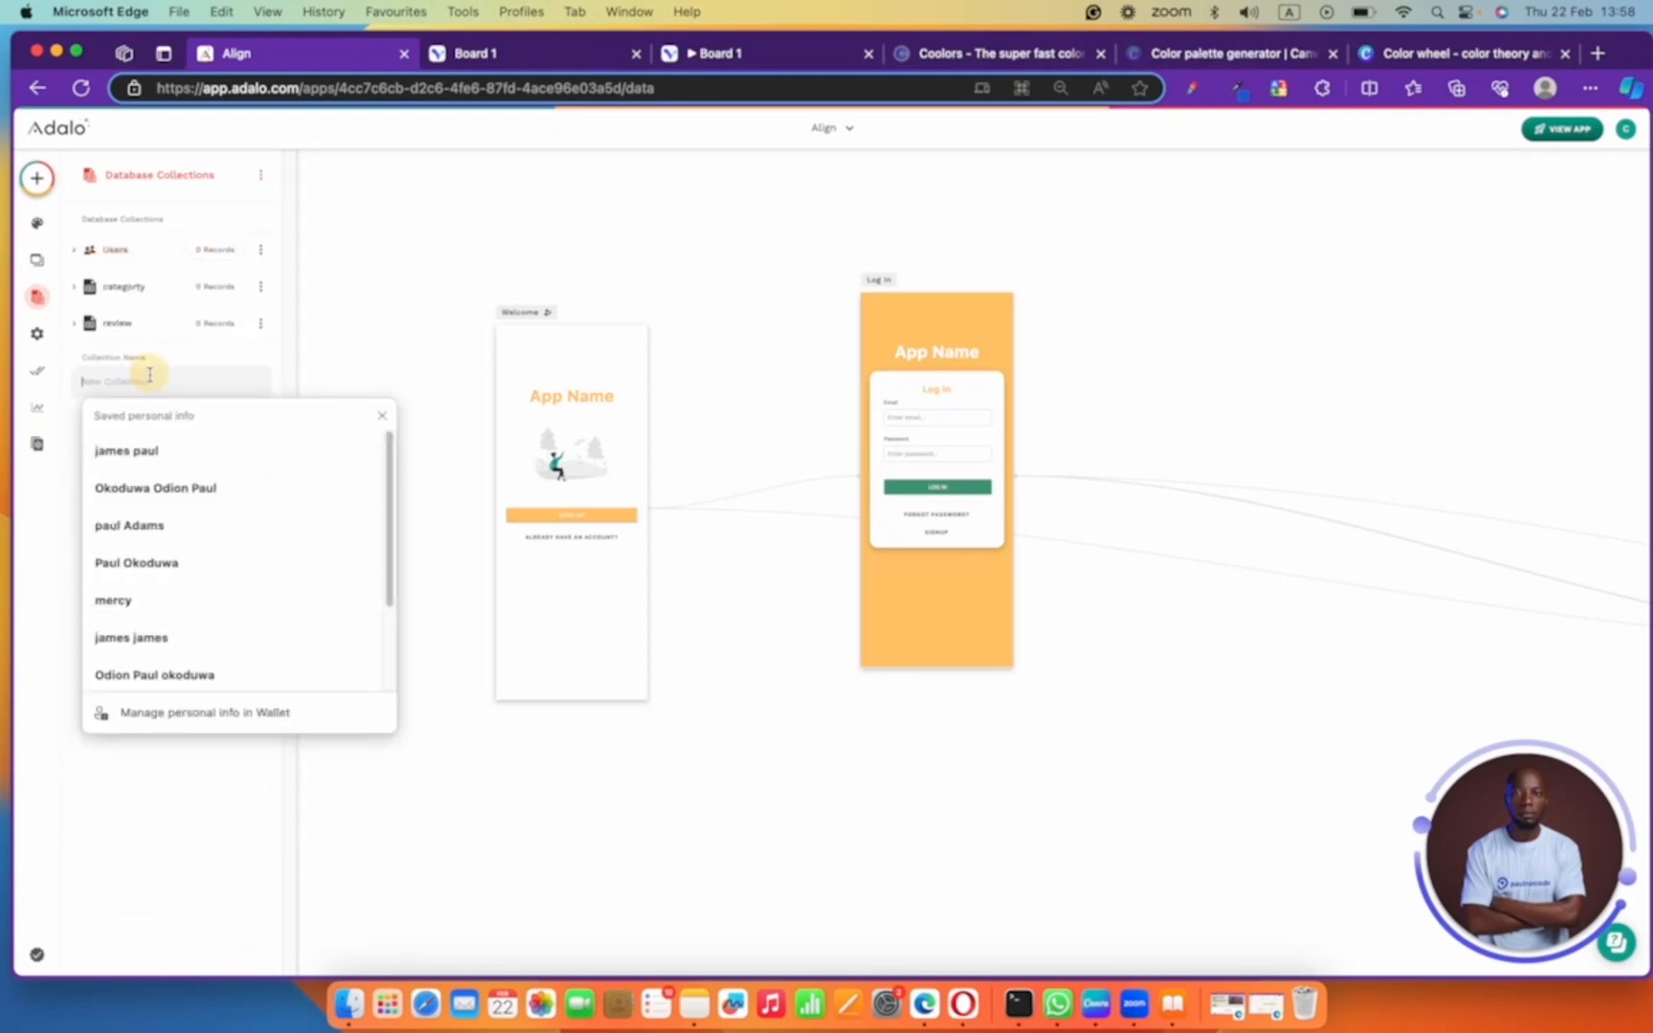
type("co")
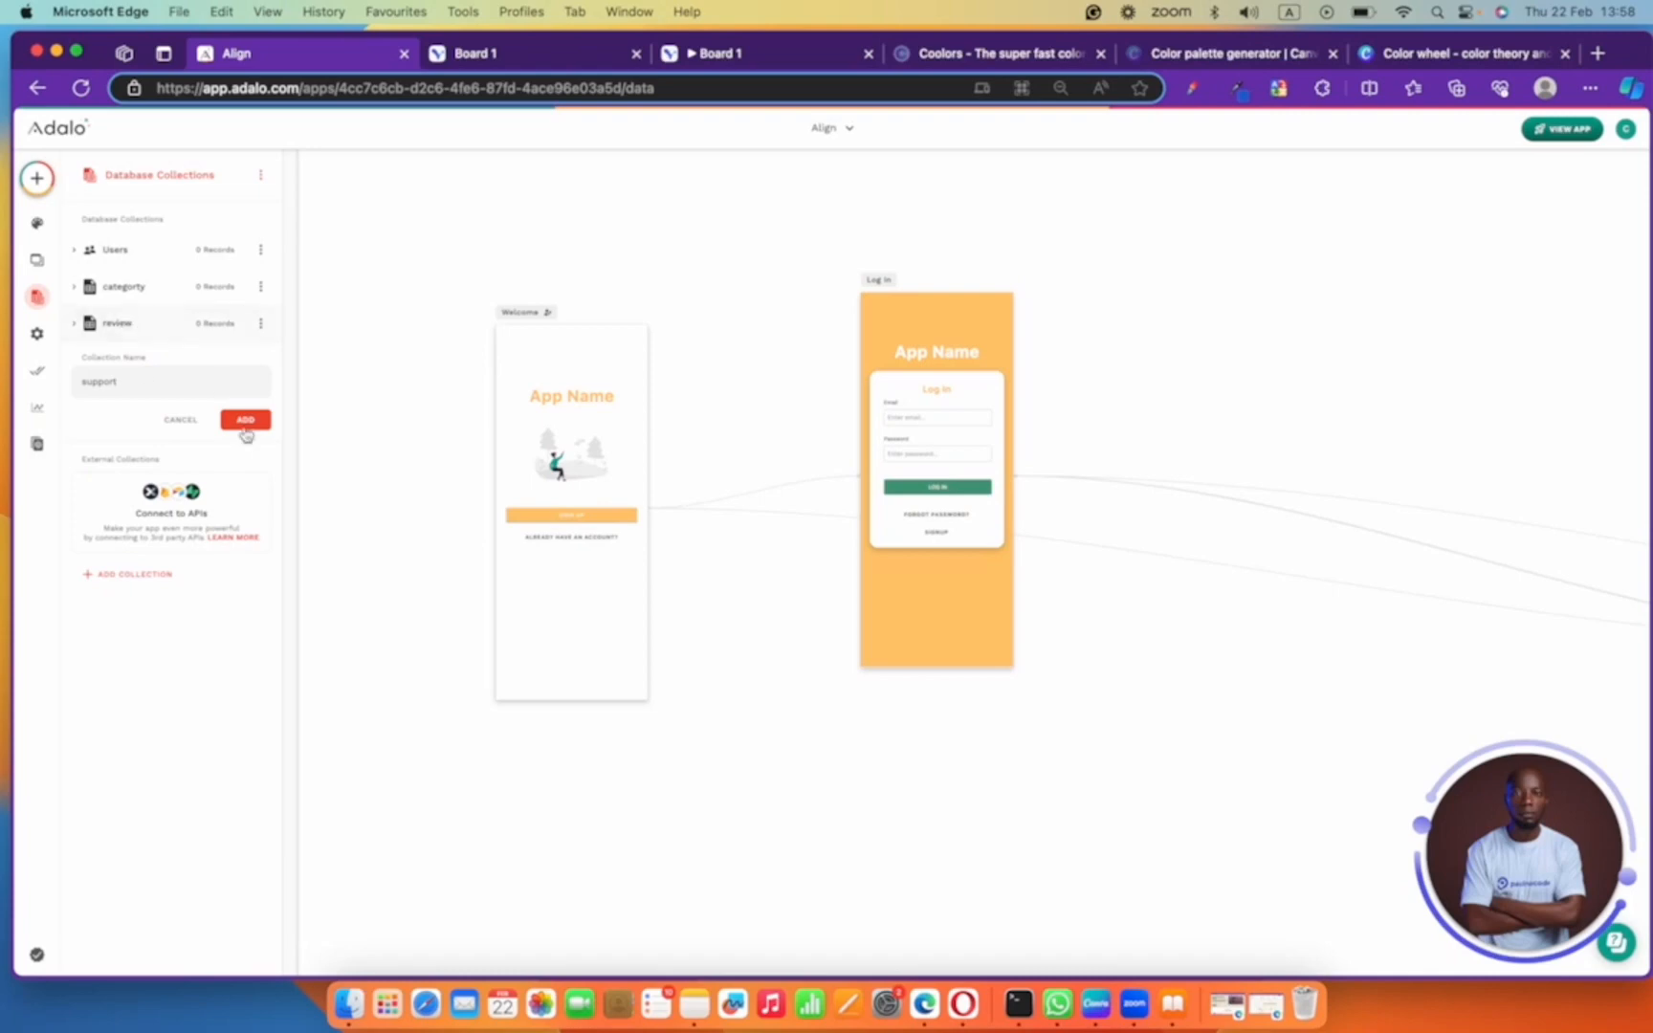
left_click(247, 423)
- Rename the support collection's default Name property to ticket_number and save it
left_click(132, 414)
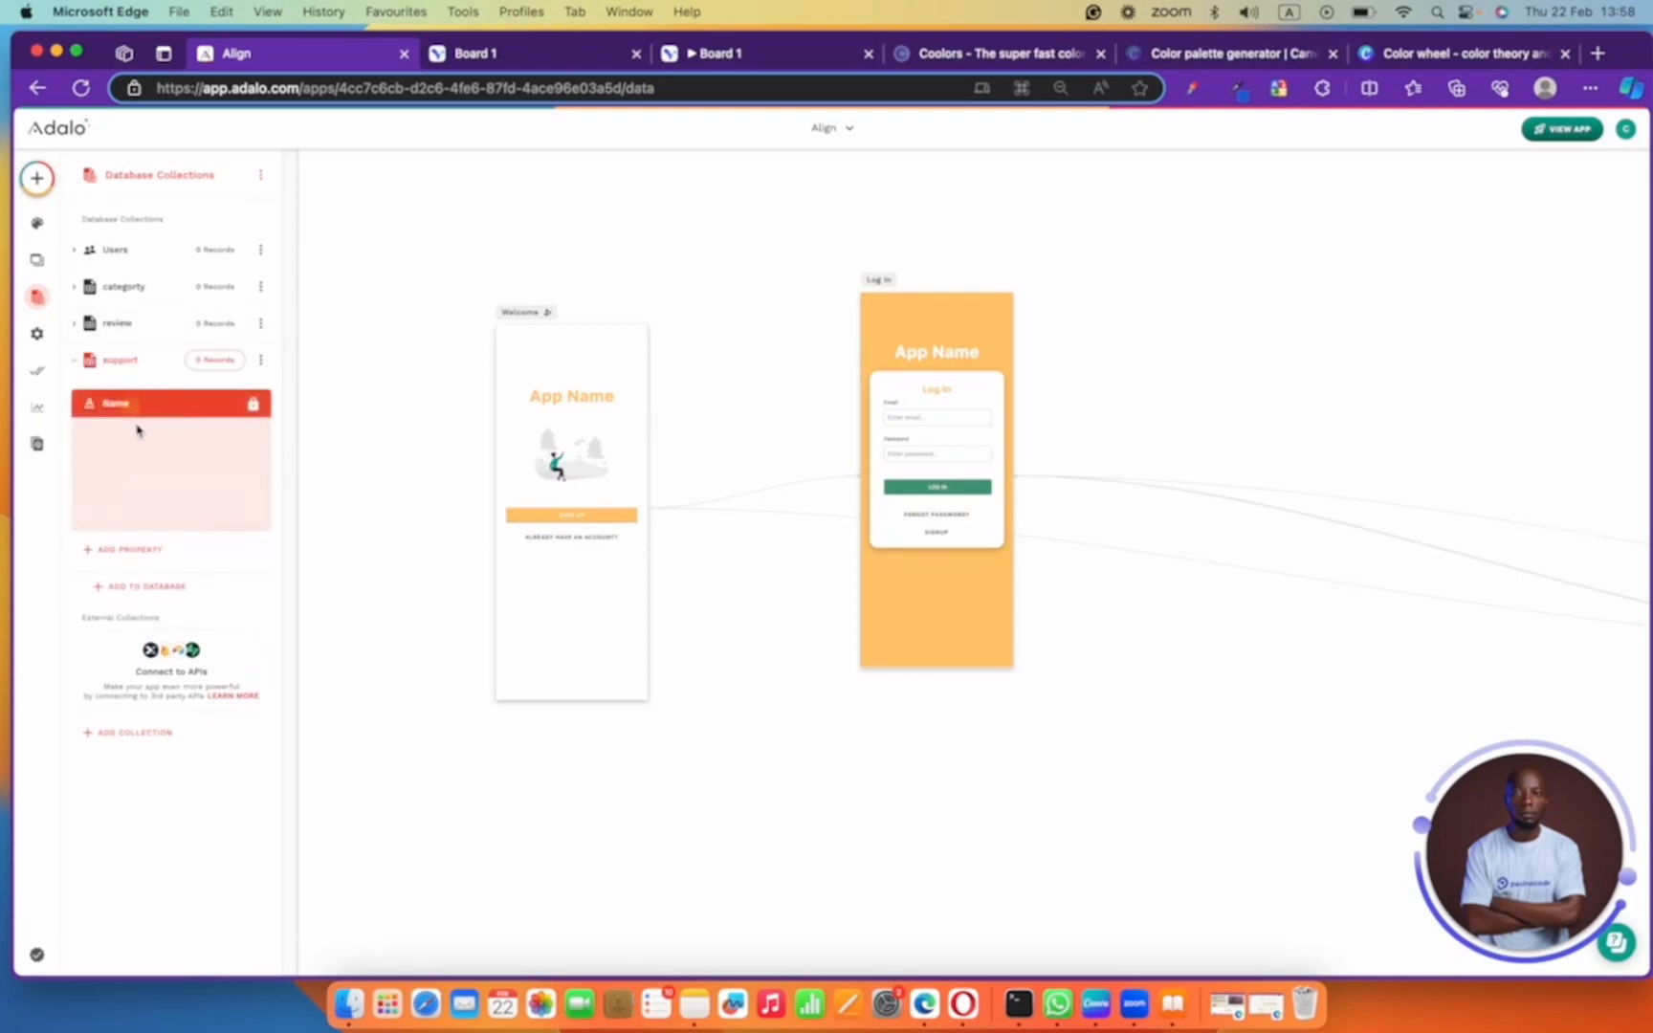
left_click(134, 502)
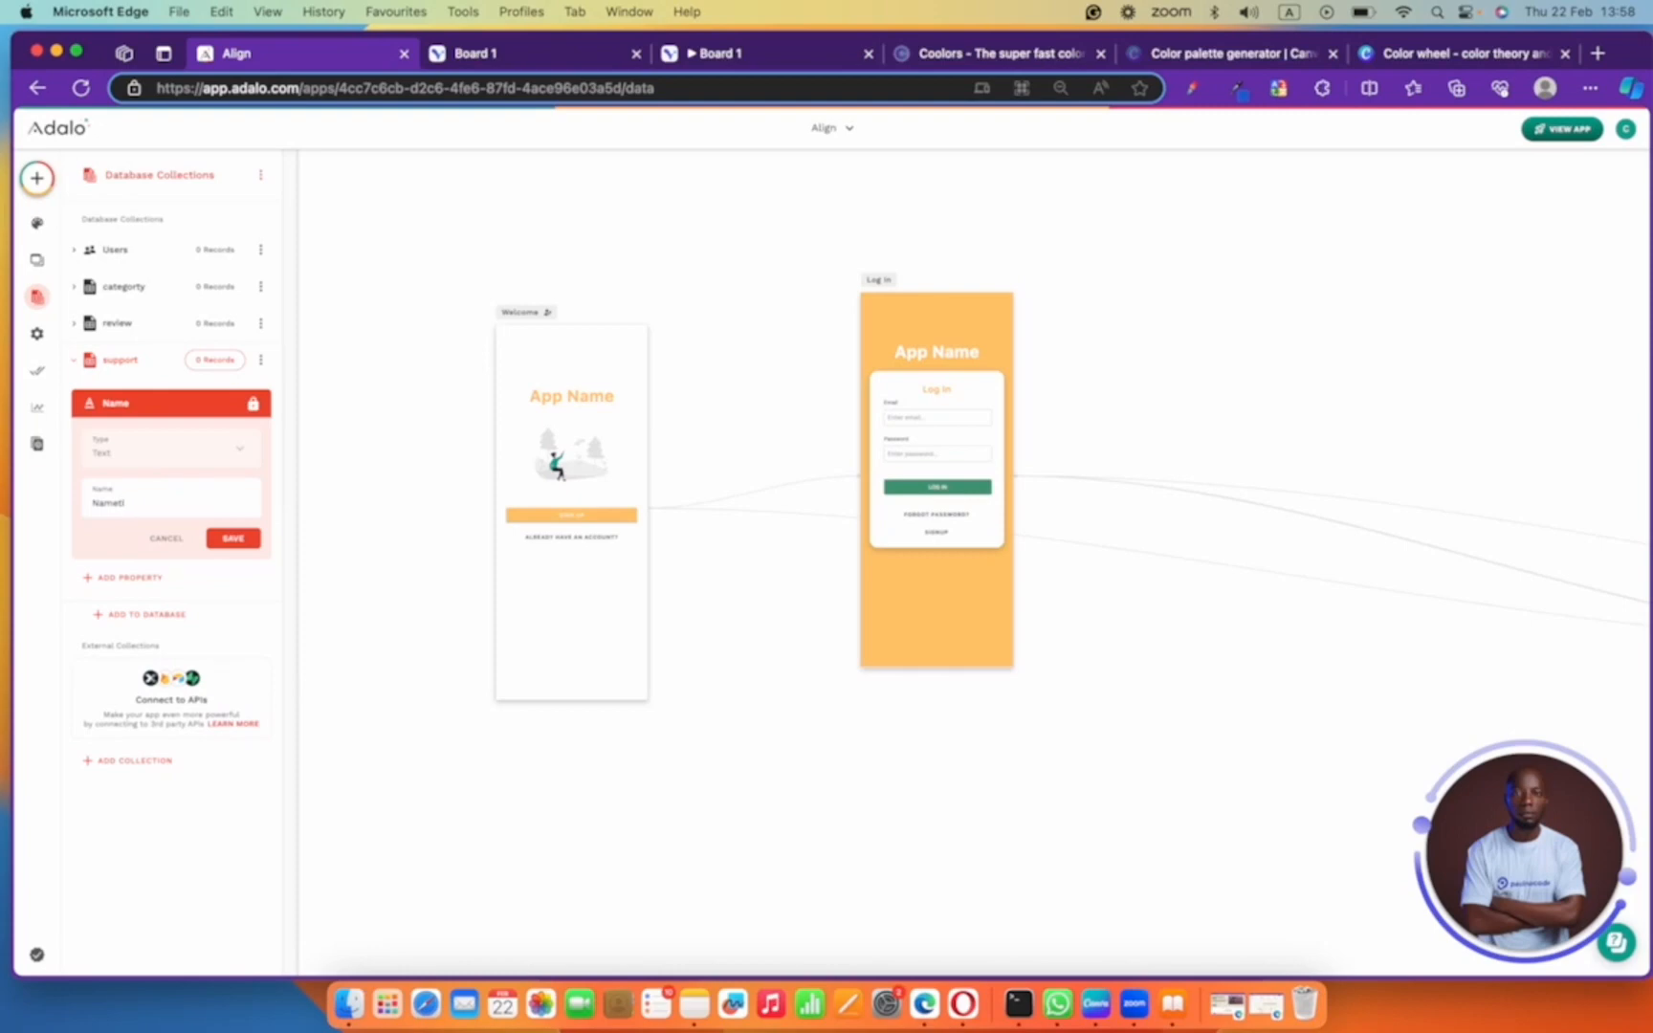
key("BackSpace")
key("BackSpace")
type("tic")
left_click(233, 539)
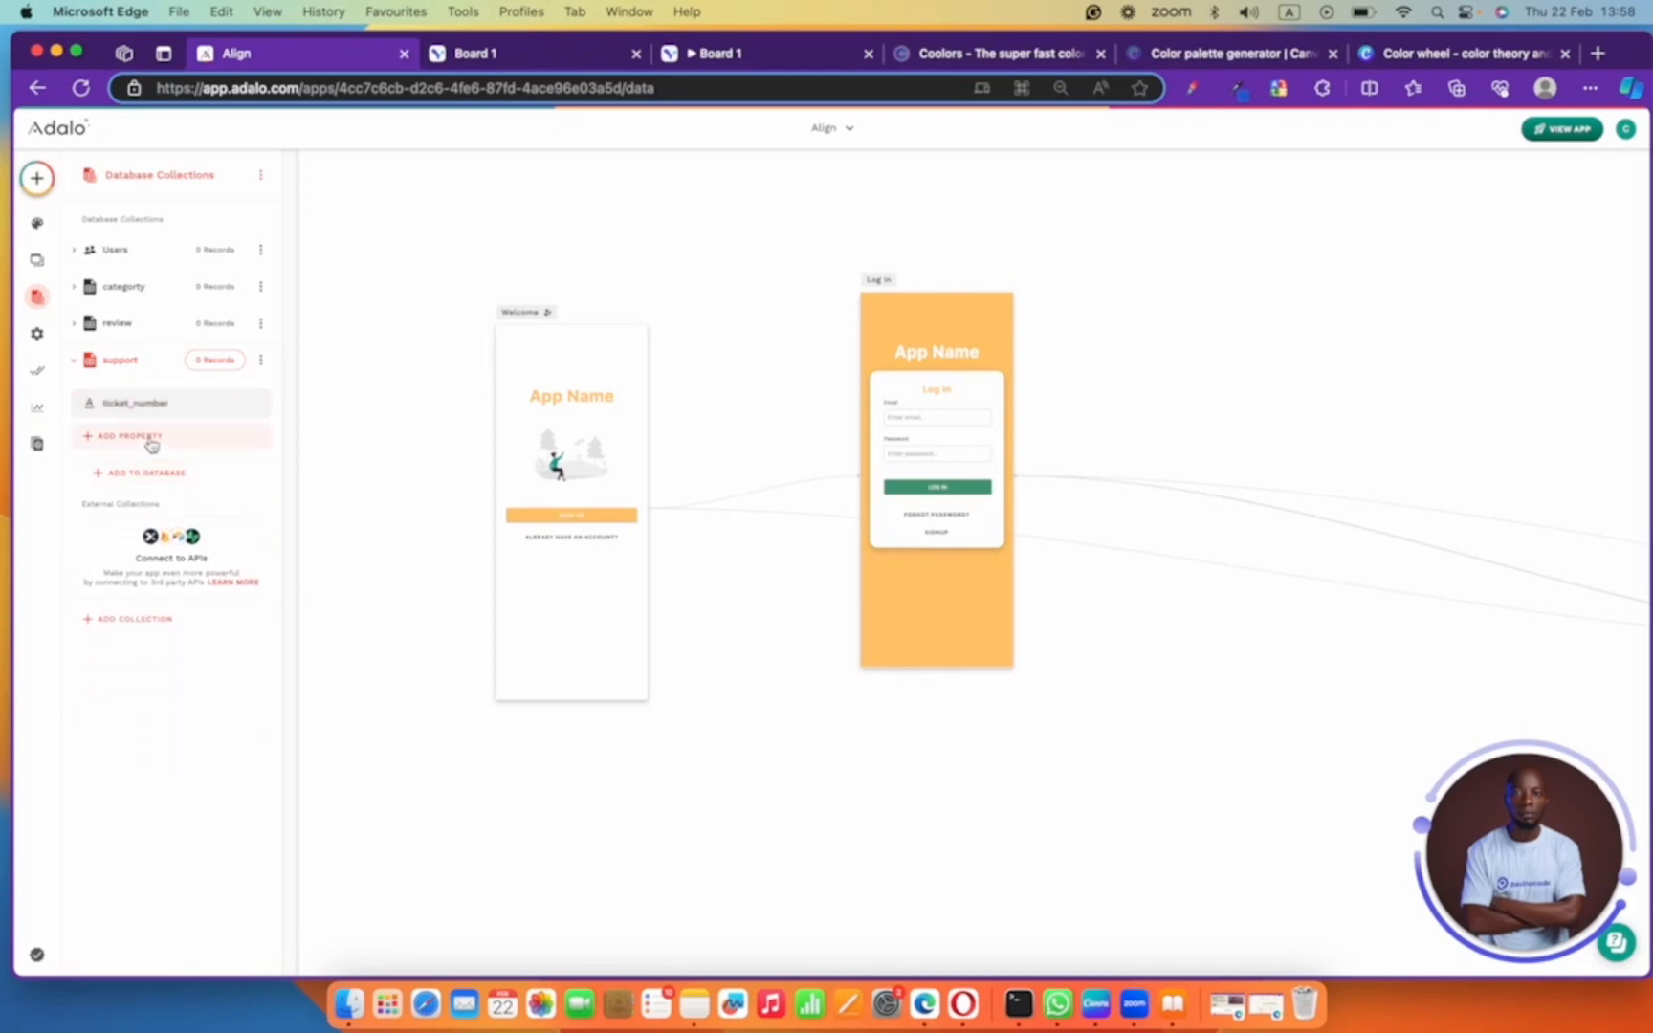
- Add a Text property named ticket_text to the support collection and save it
left_click(144, 436)
left_click(111, 471)
left_click(168, 544)
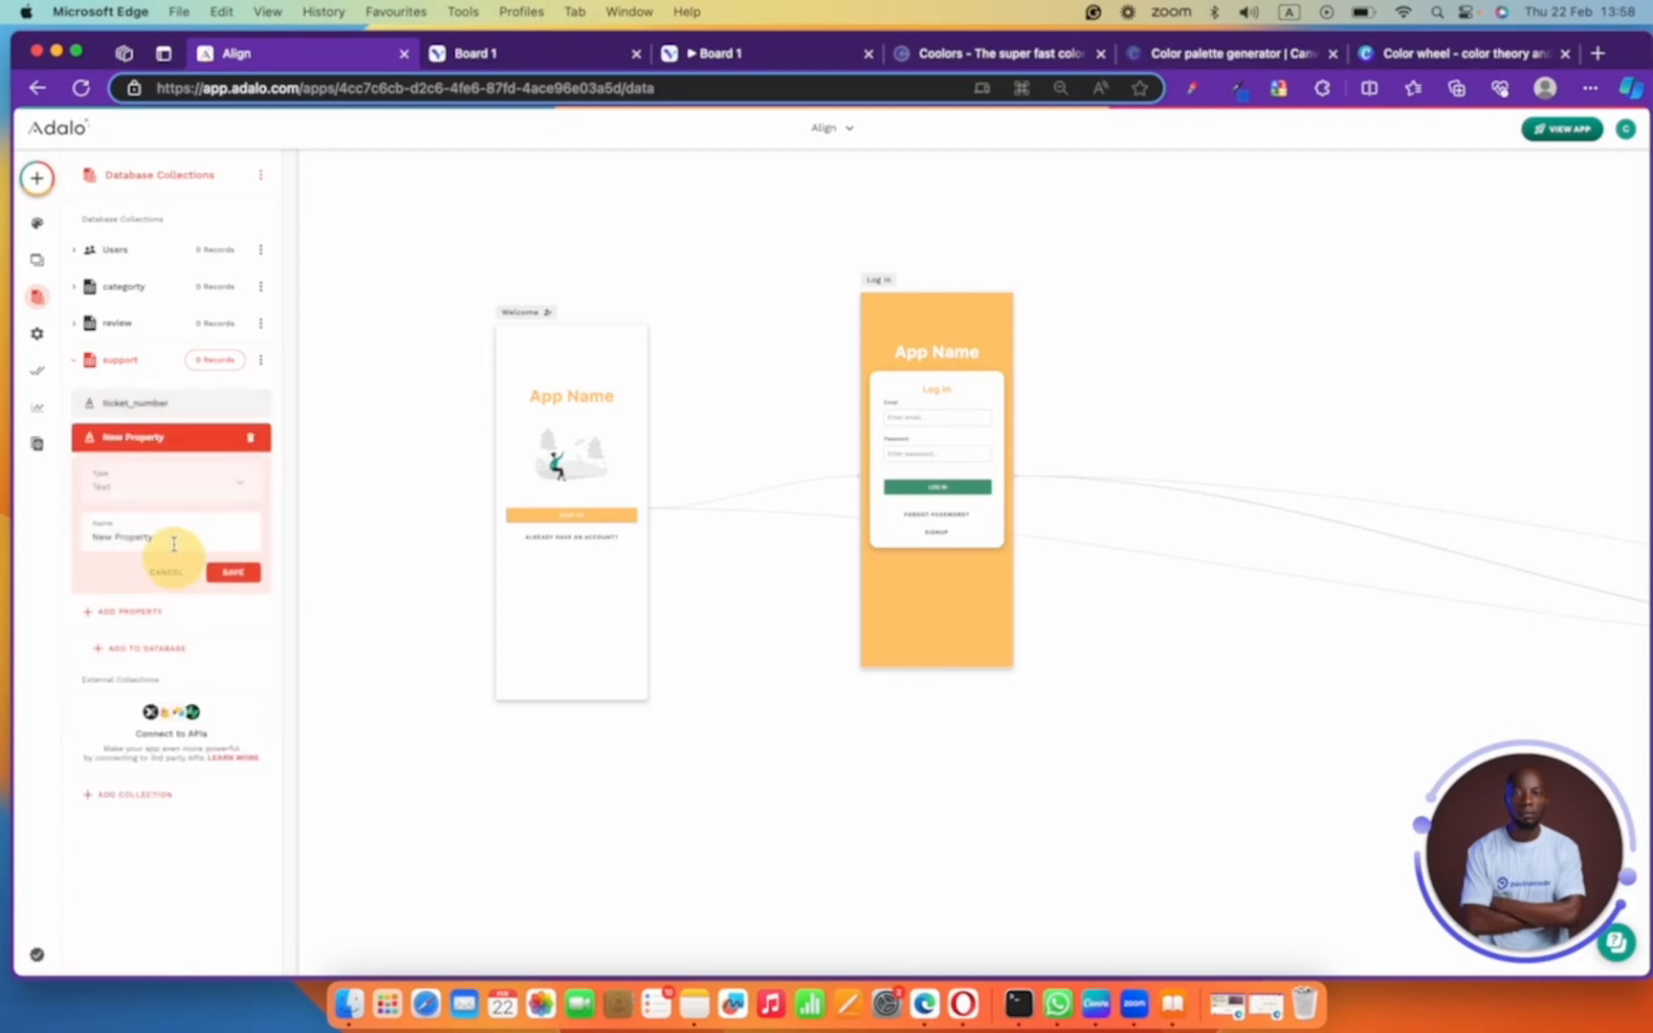
triple_click(174, 543)
type("ticket_text")
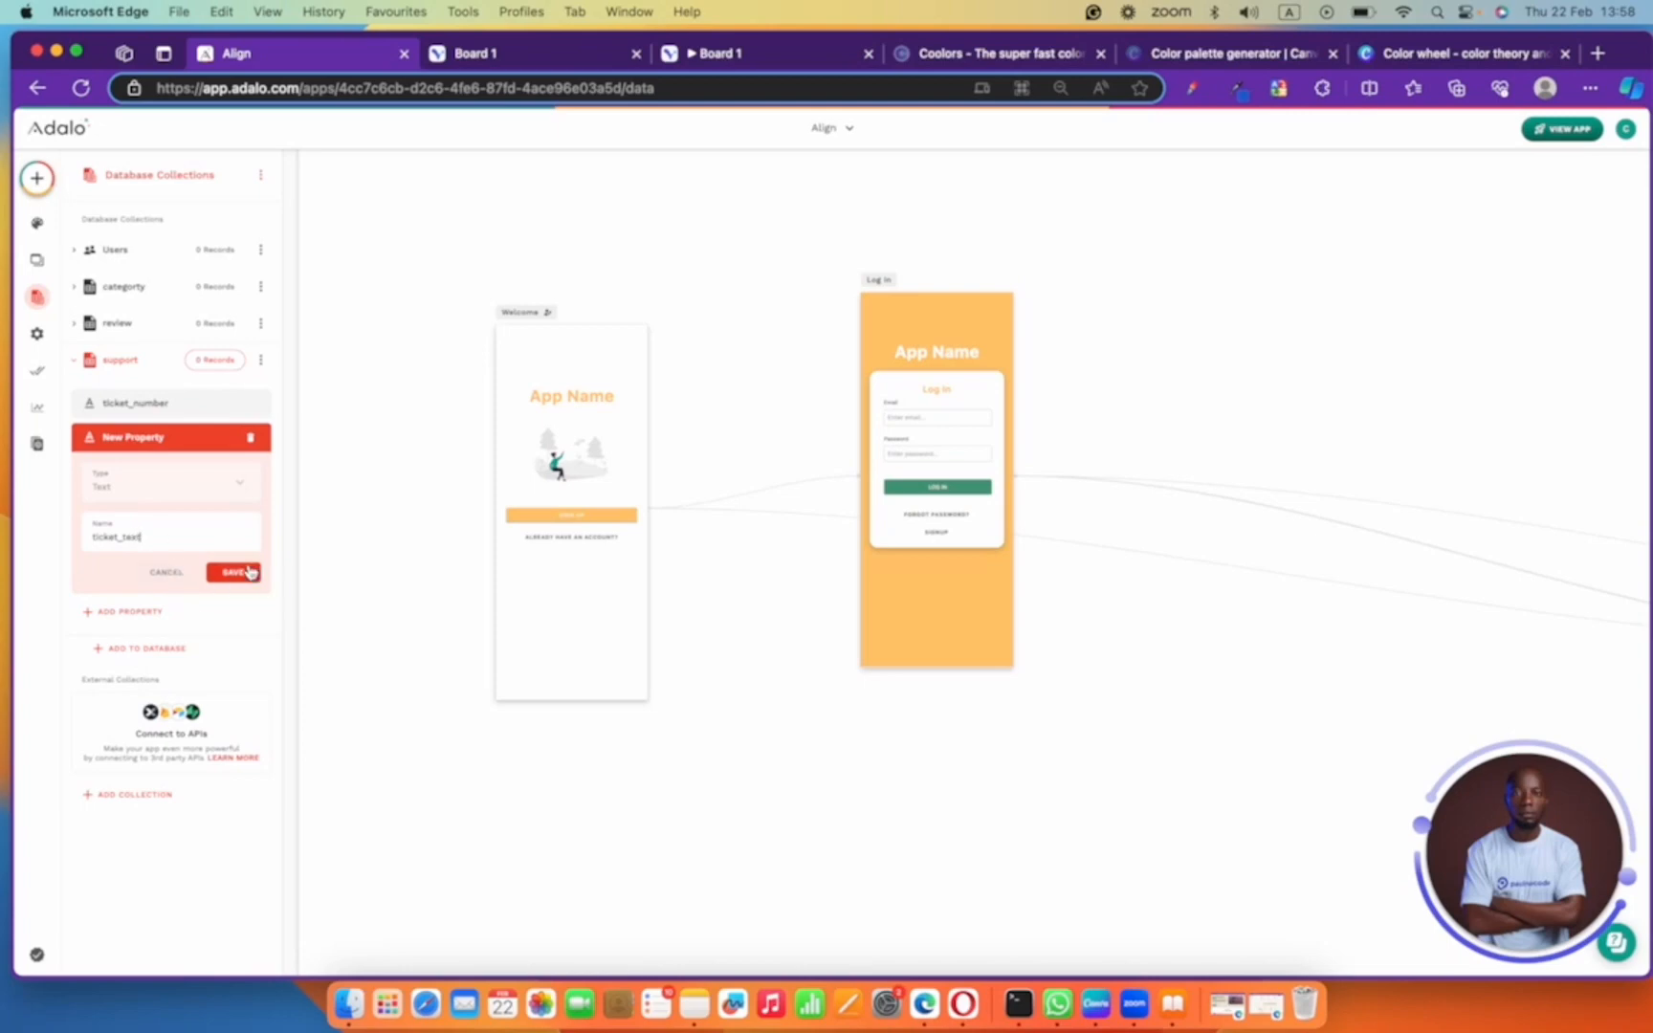
left_click(248, 572)
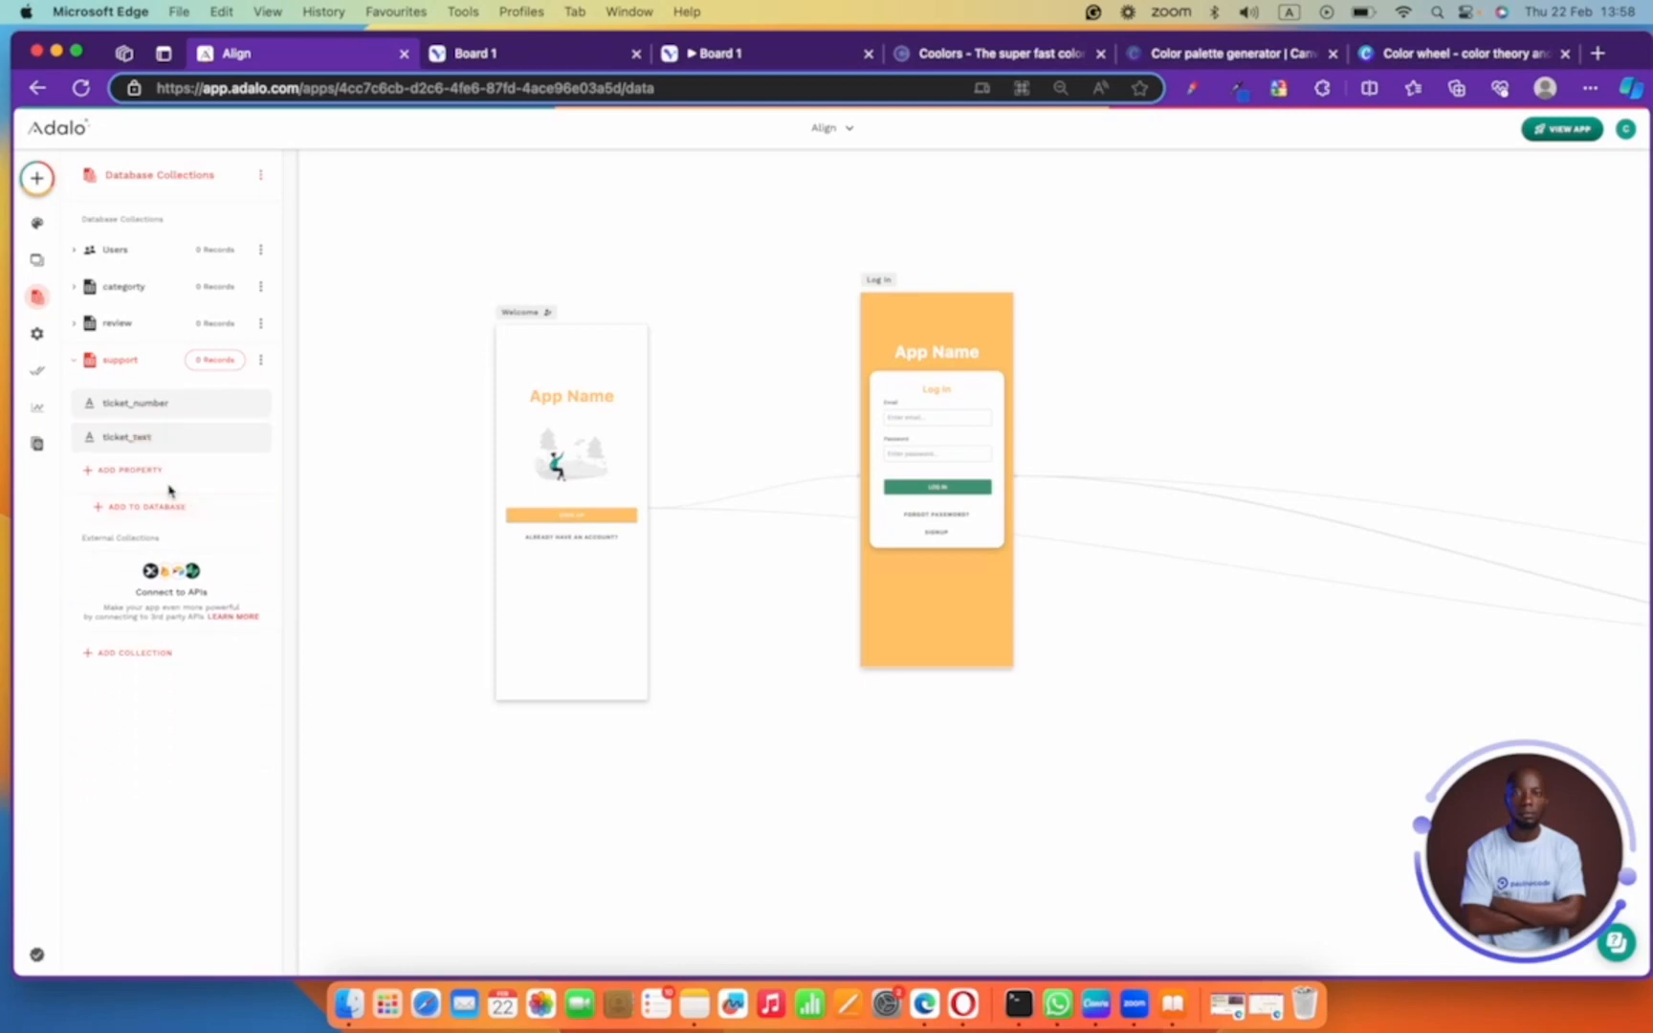
- Add a Date & Time property named date_of_ticket to the support collection and save it
left_click(146, 471)
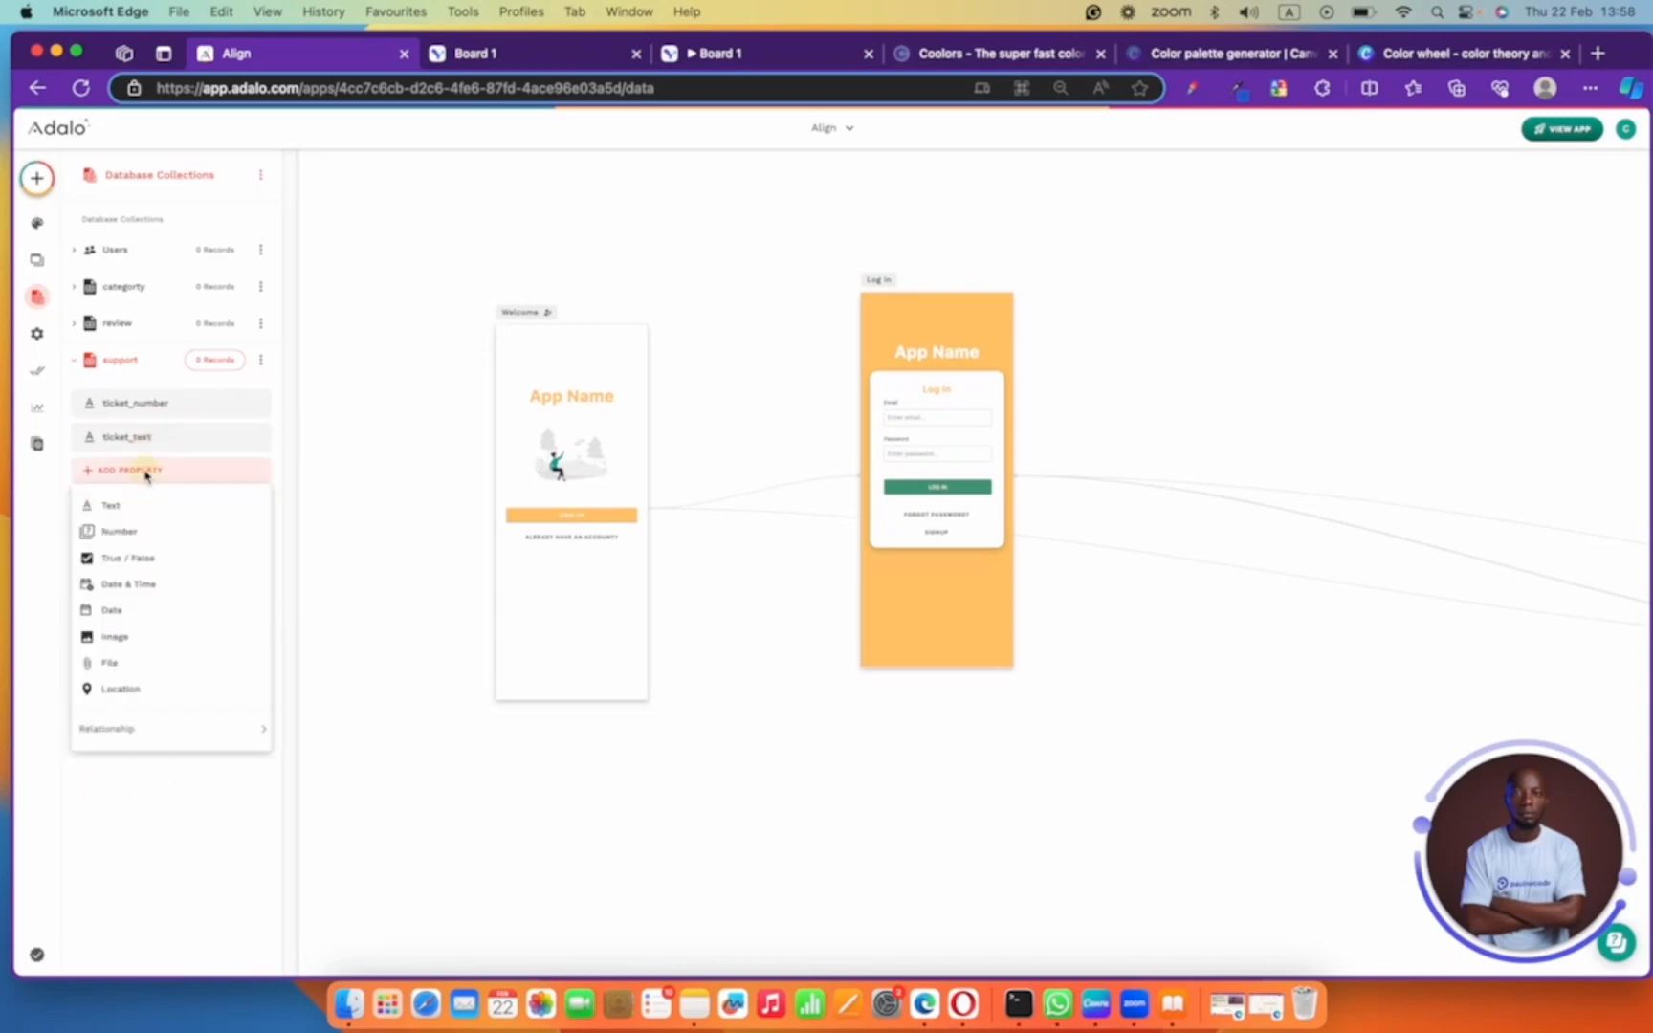
left_click(169, 580)
triple_click(161, 572)
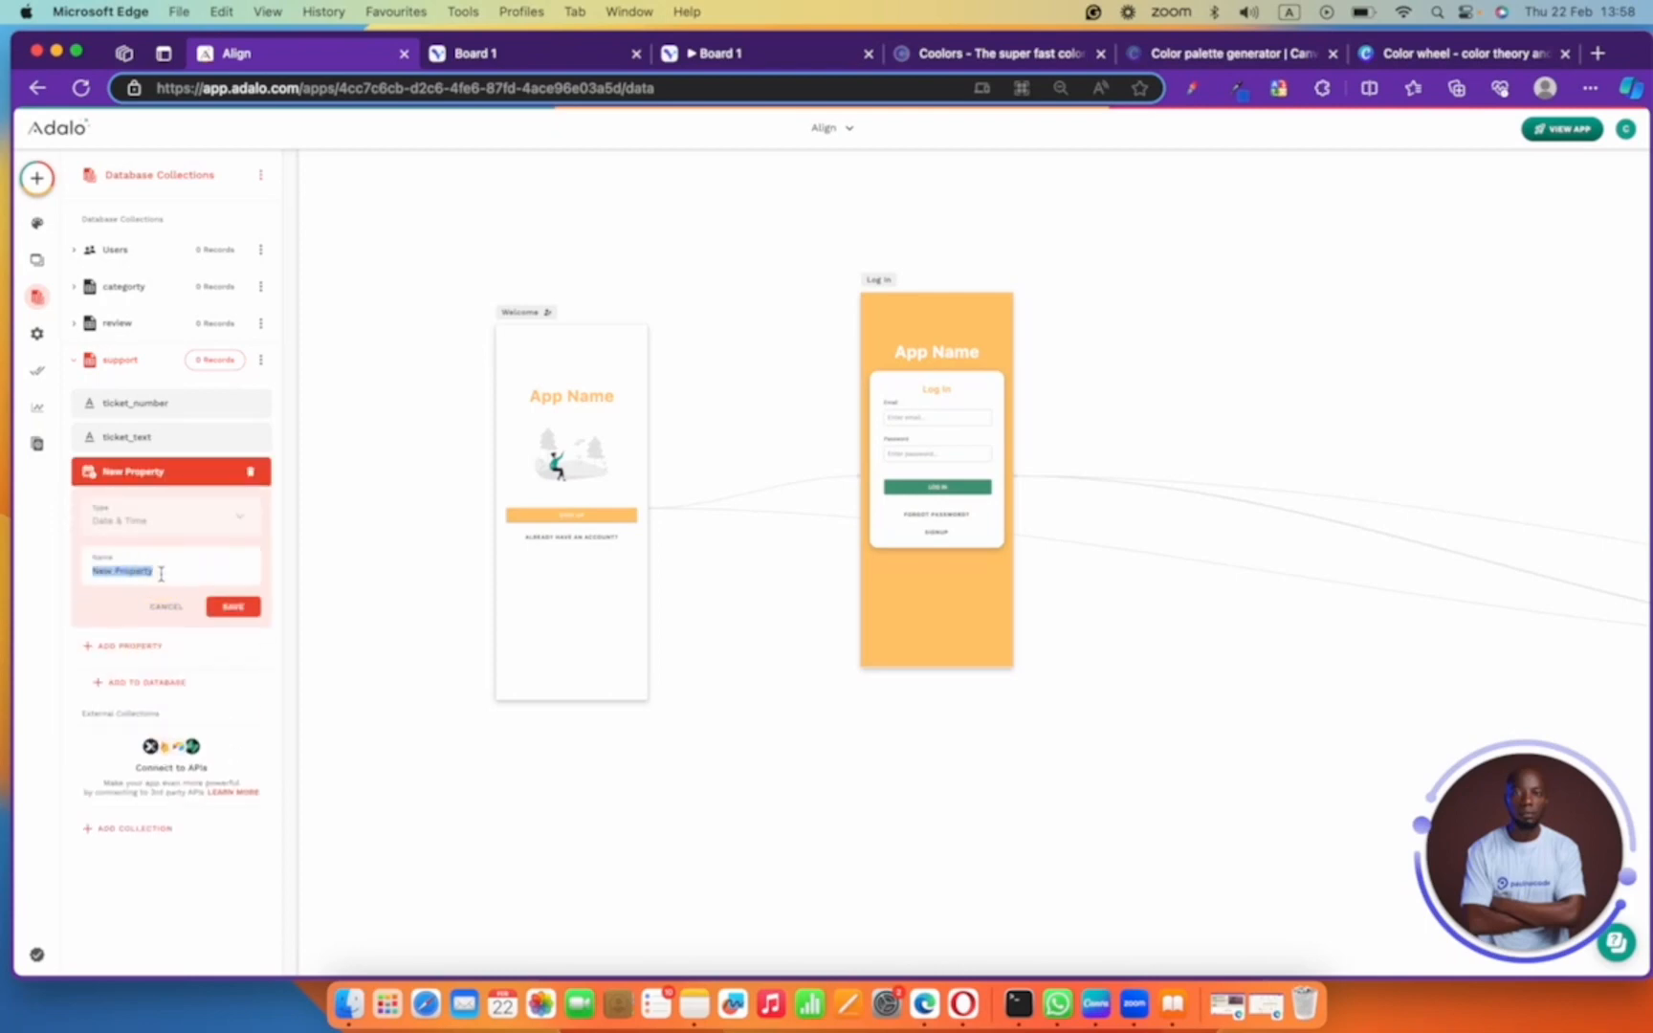
type("date_of_ticket")
left_click(241, 607)
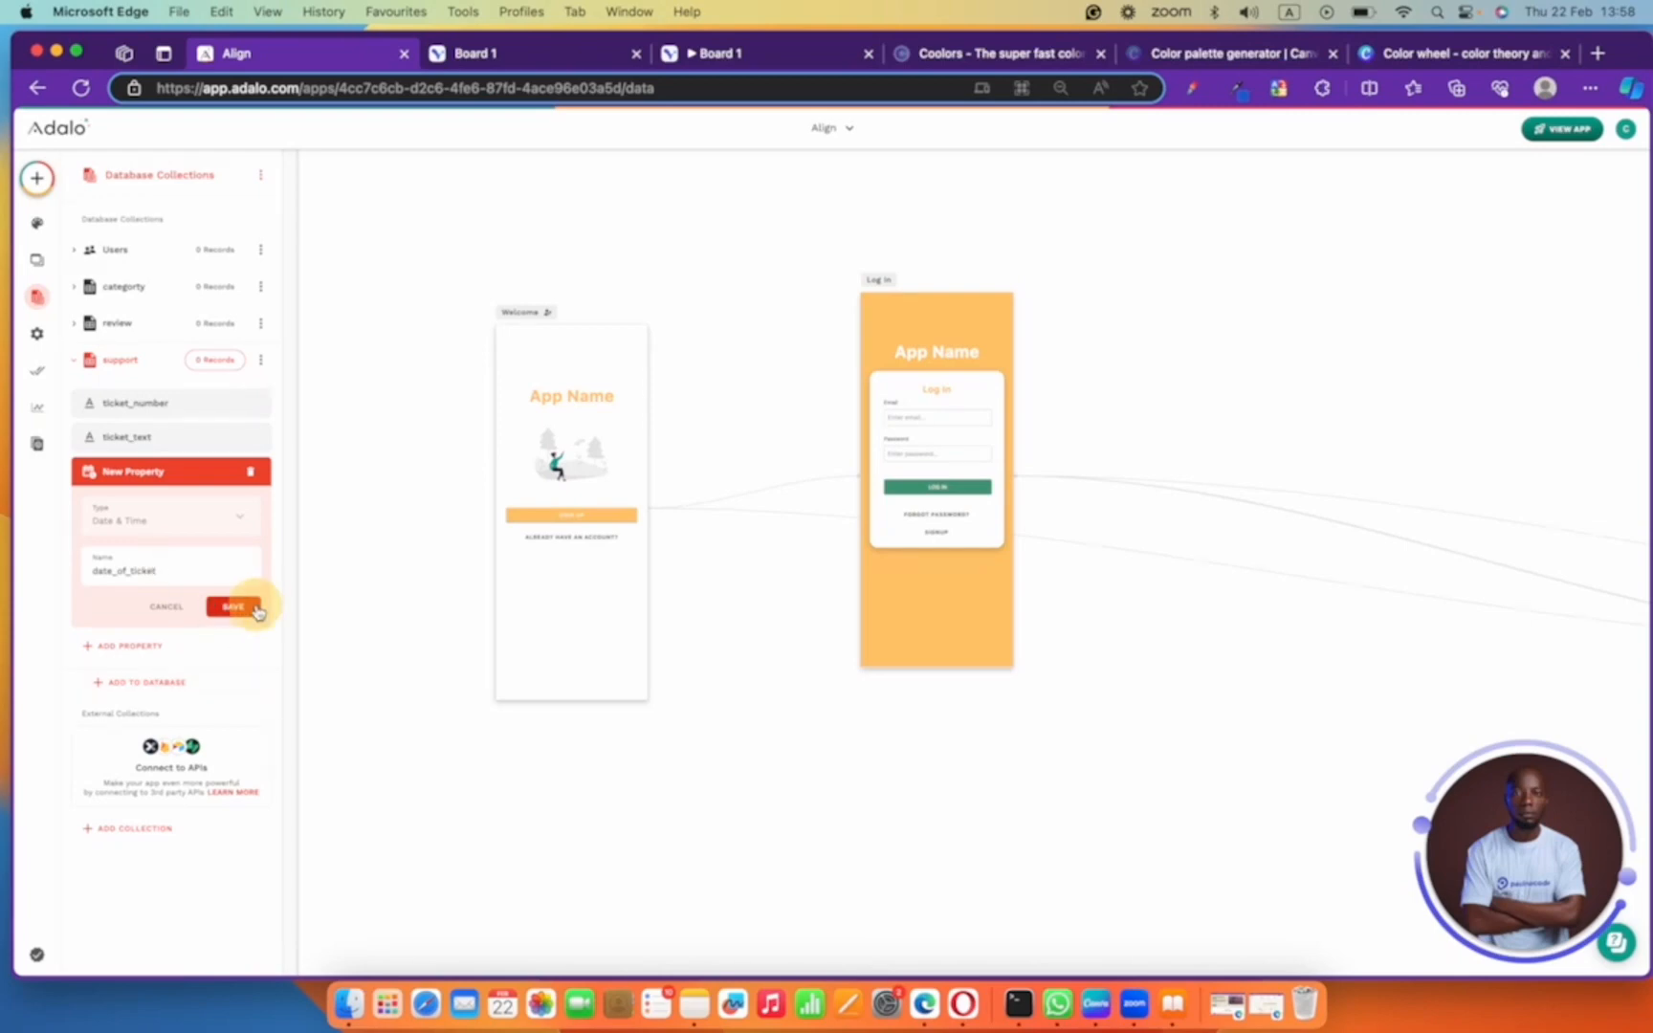
- Add a Users relationship to the support collection in which a User can have multiple supports and a support belongs to one User
left_click(159, 504)
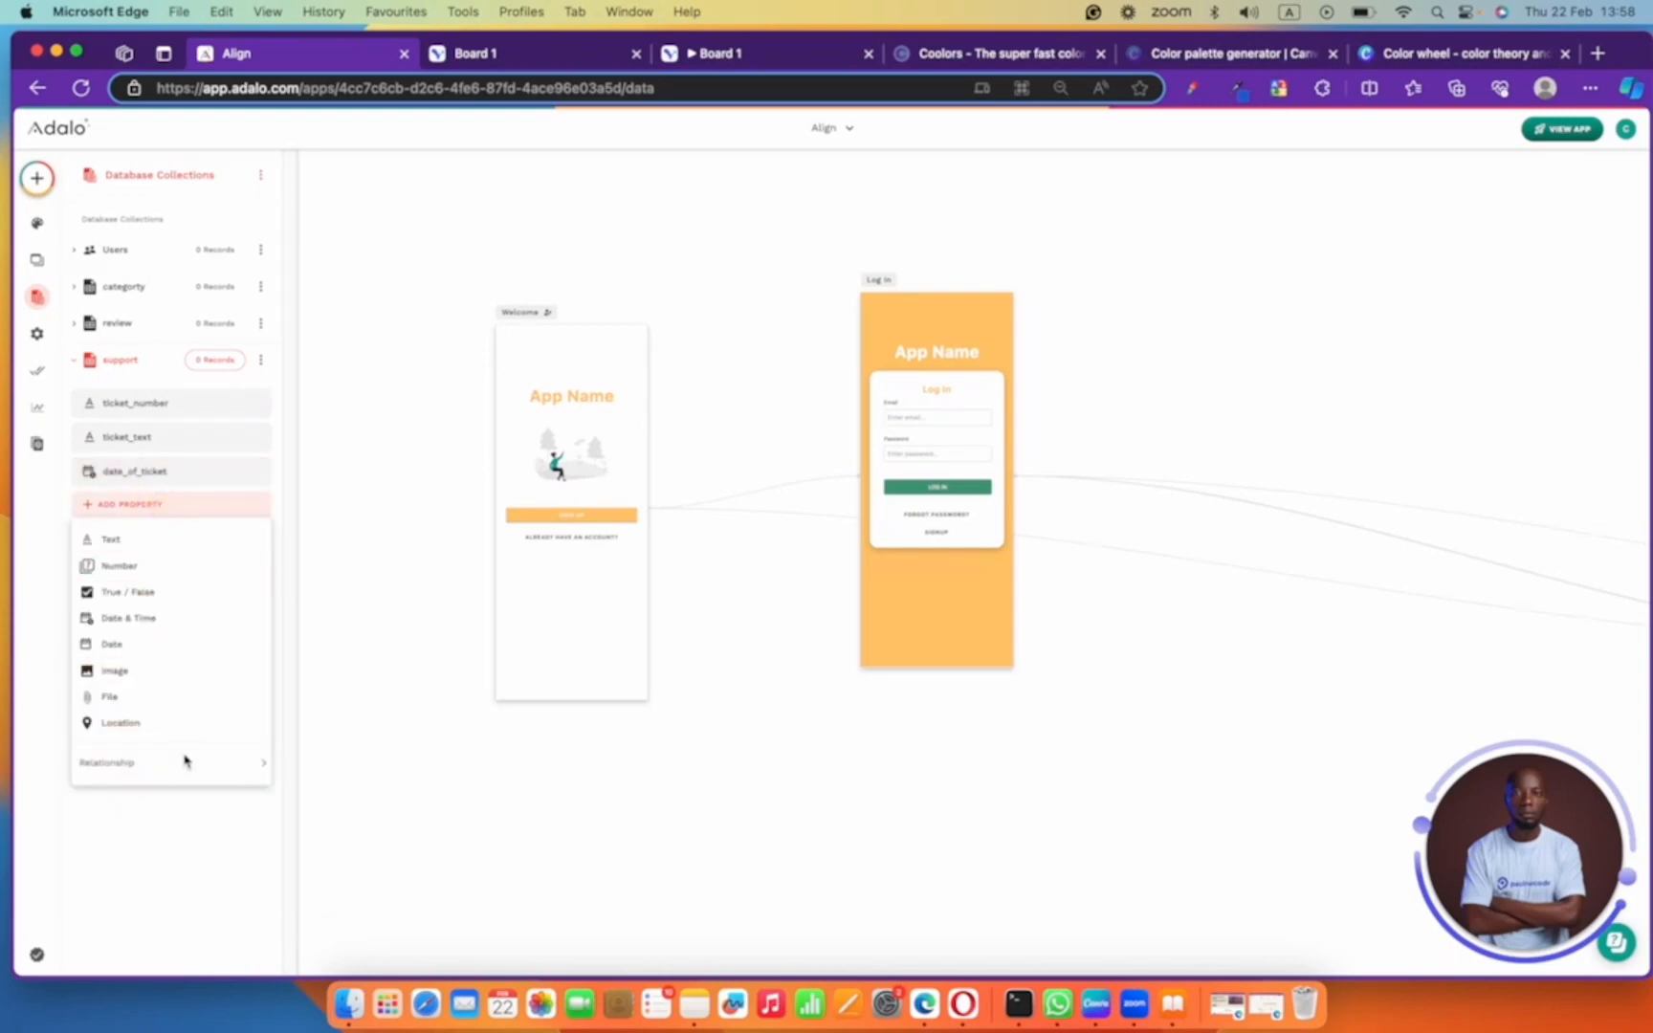
mouse_move(198, 772)
left_click(318, 765)
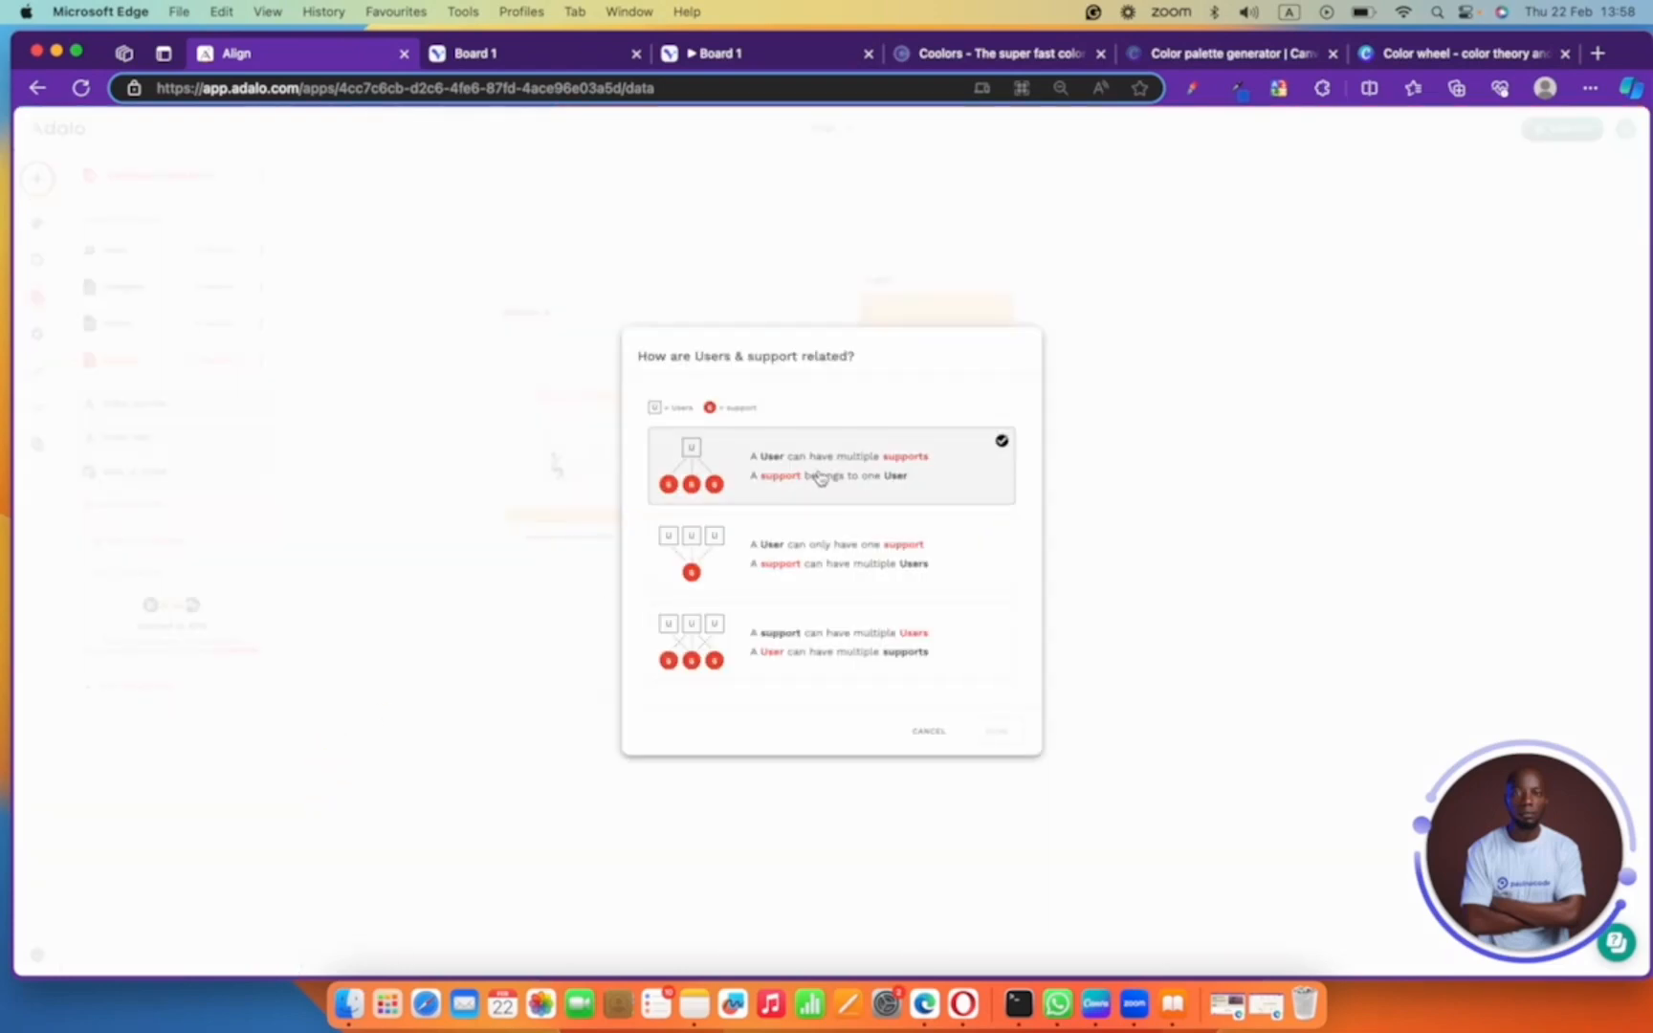
left_click(846, 442)
left_click(848, 450)
left_click(997, 733)
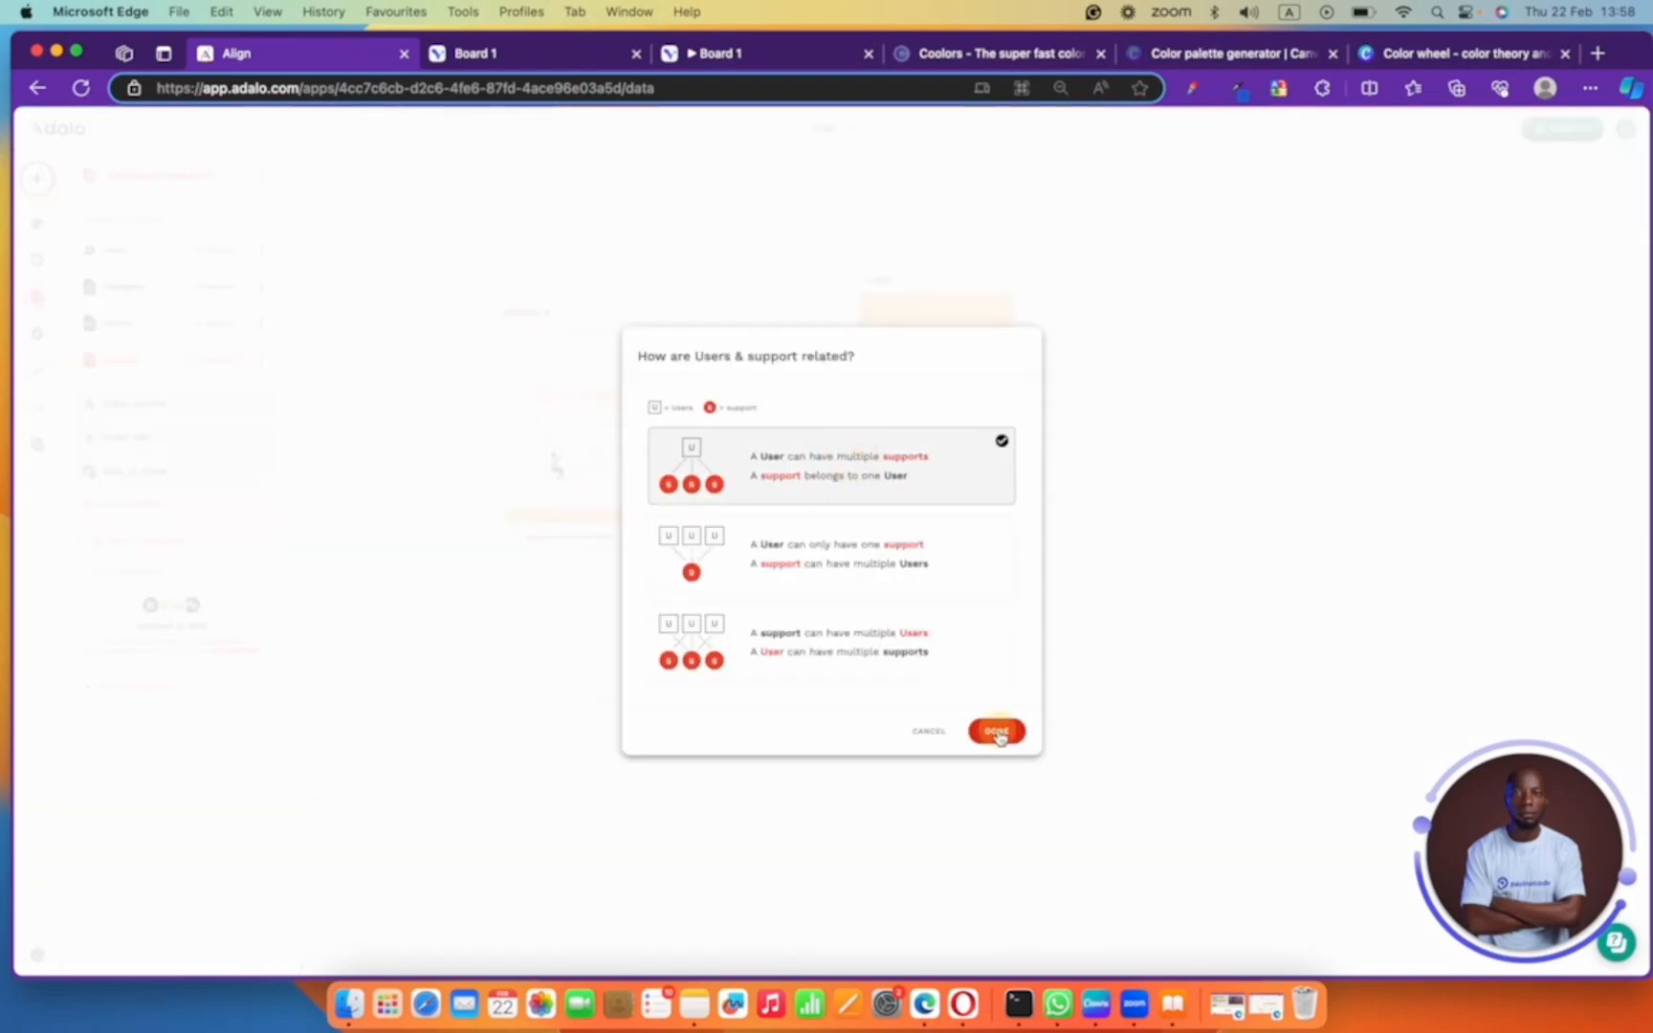
- Name the support collection's Users relationship ticket_owner, save it and collapse the collection
double_click(170, 608)
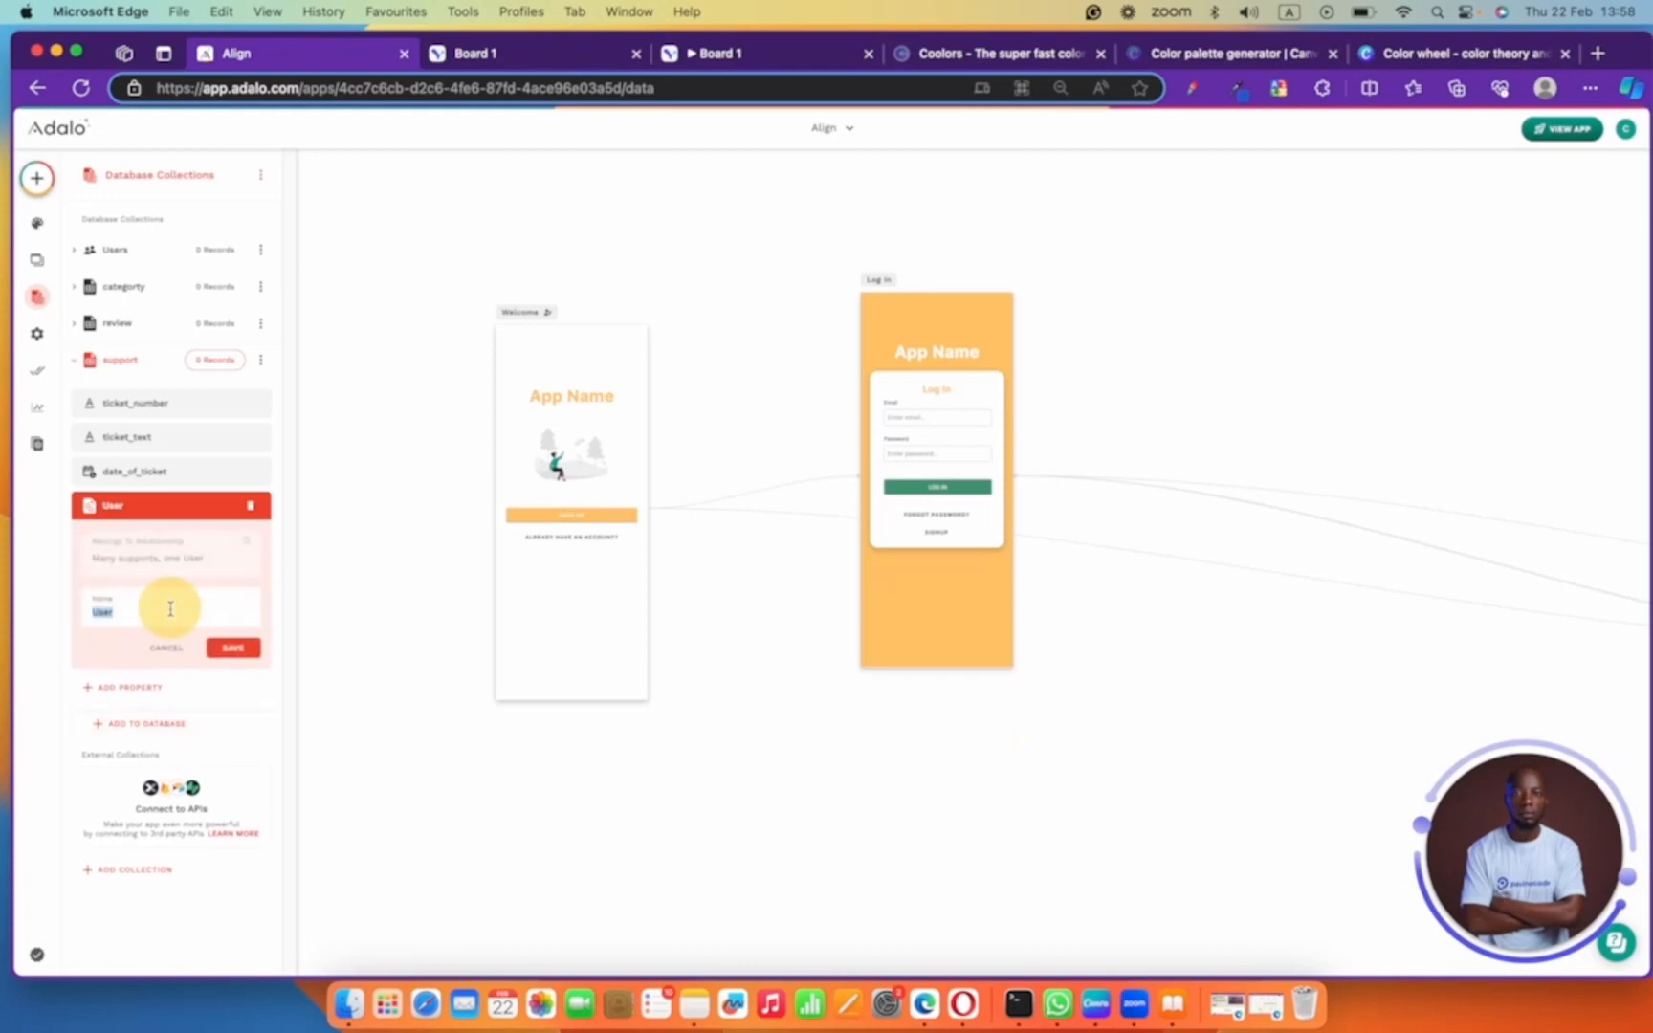
double_click(179, 614)
double_click(179, 614)
type("ticket_own")
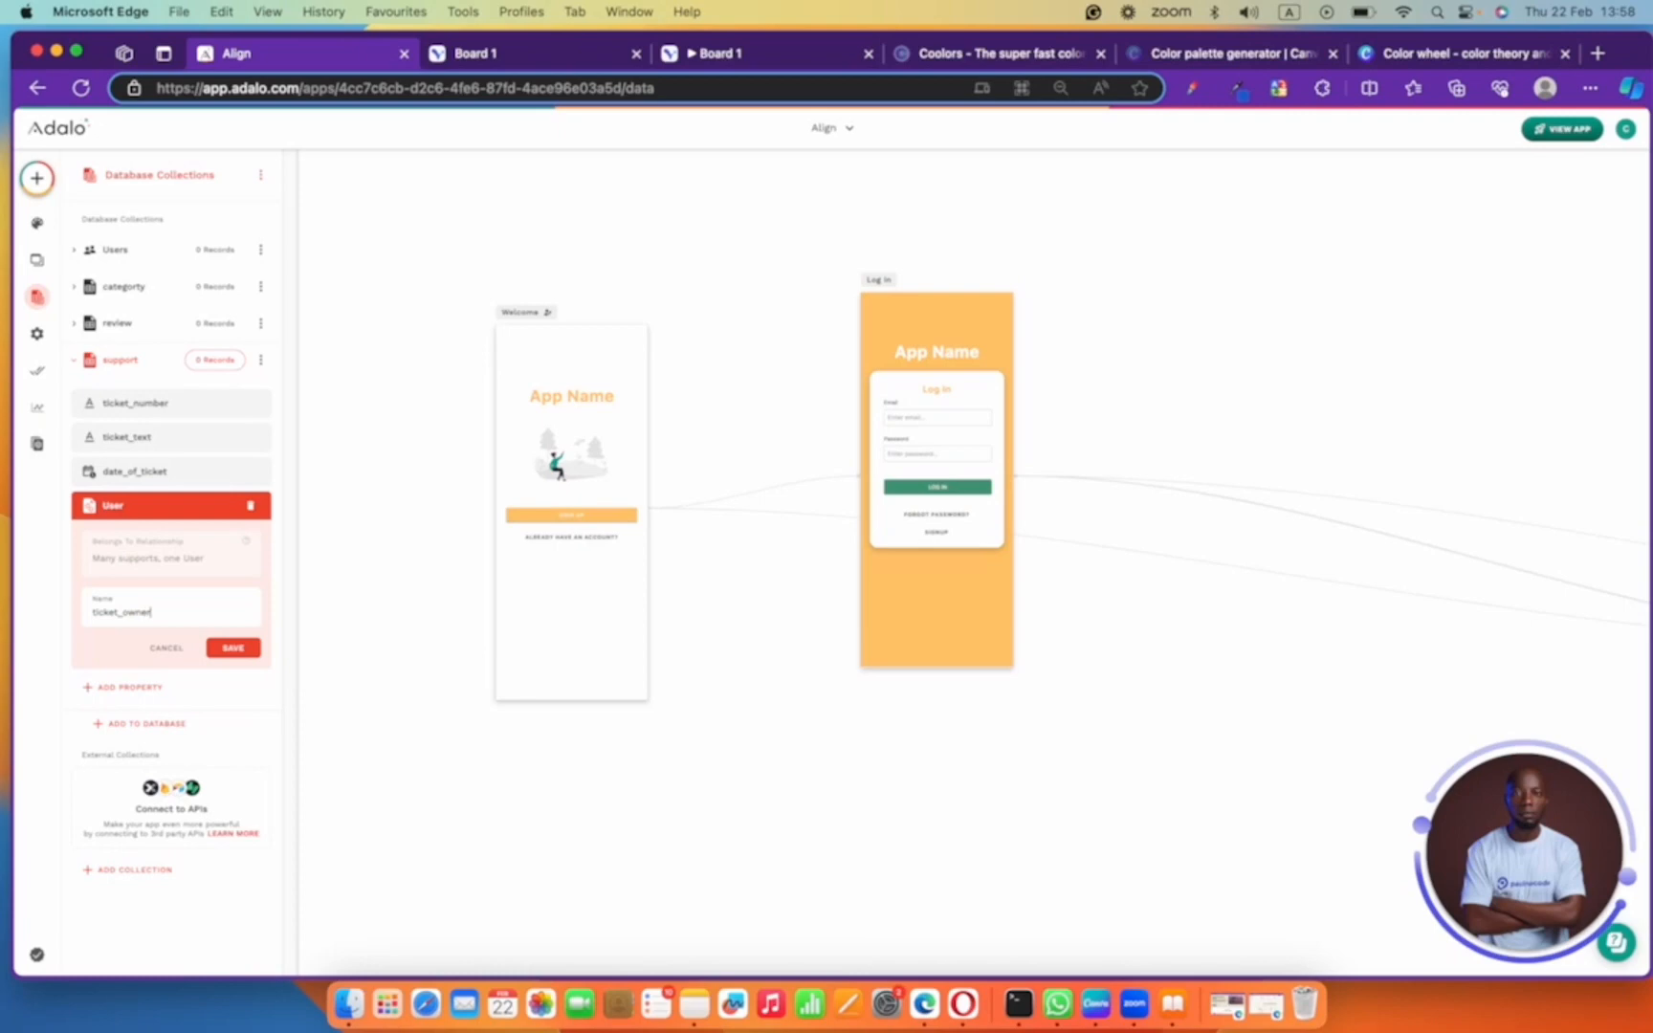
left_click(233, 647)
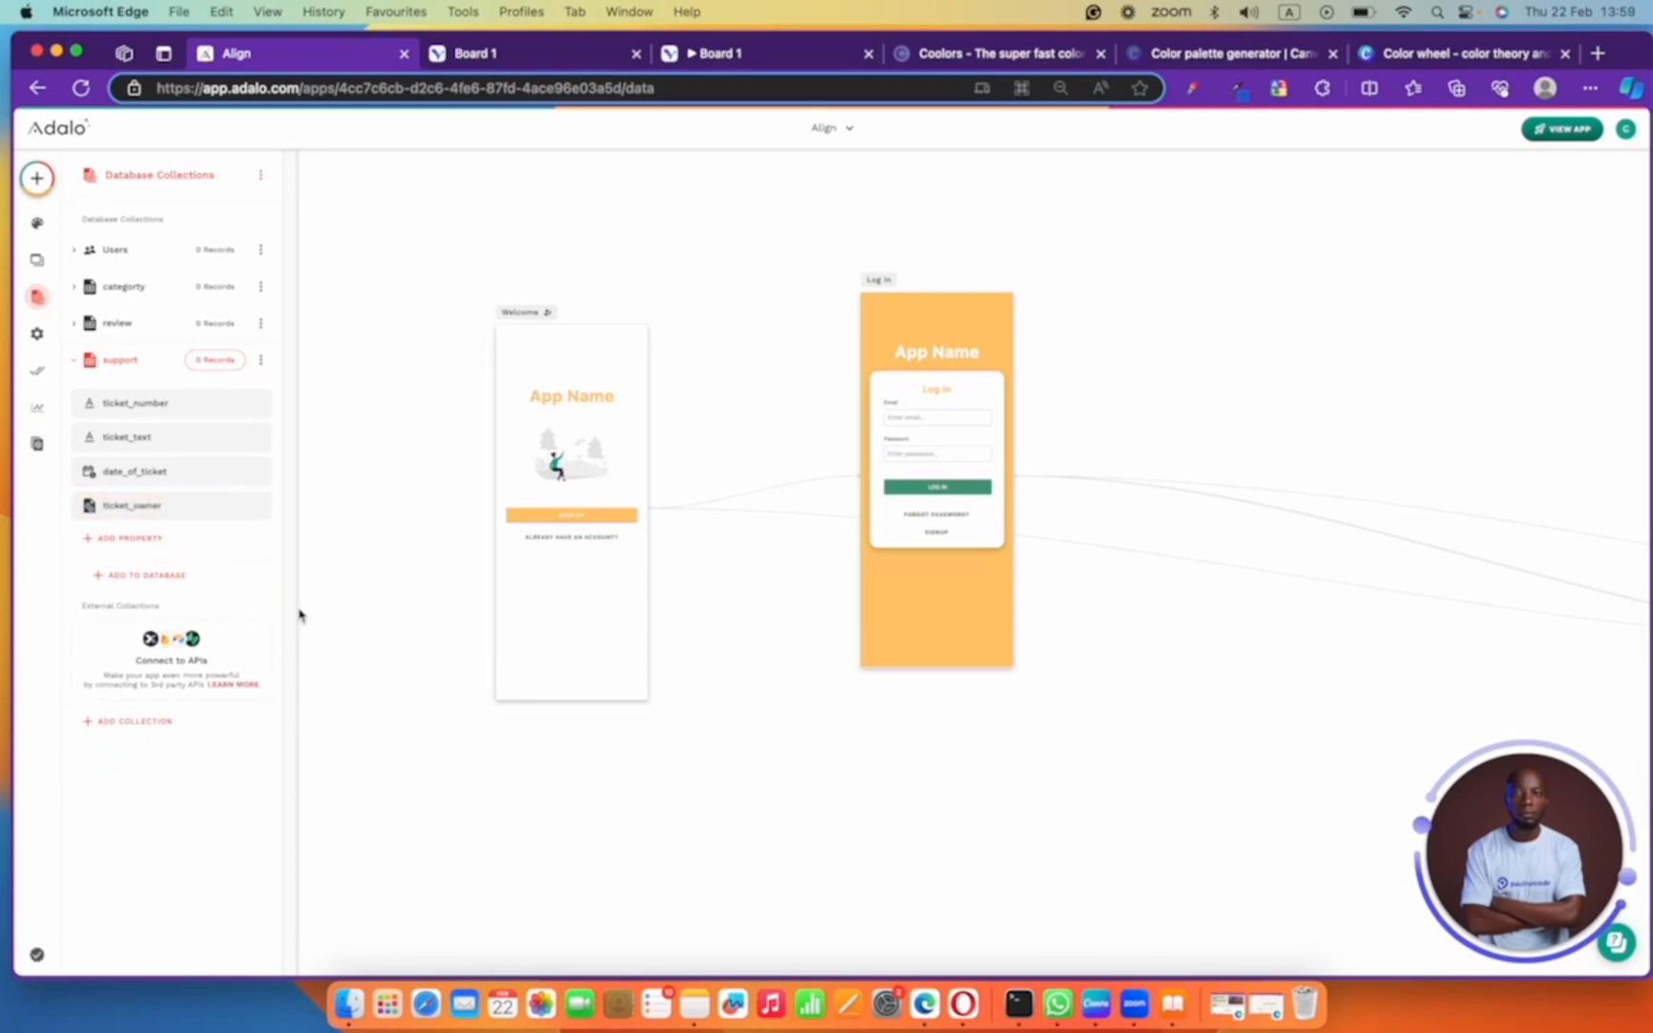
left_click(75, 360)
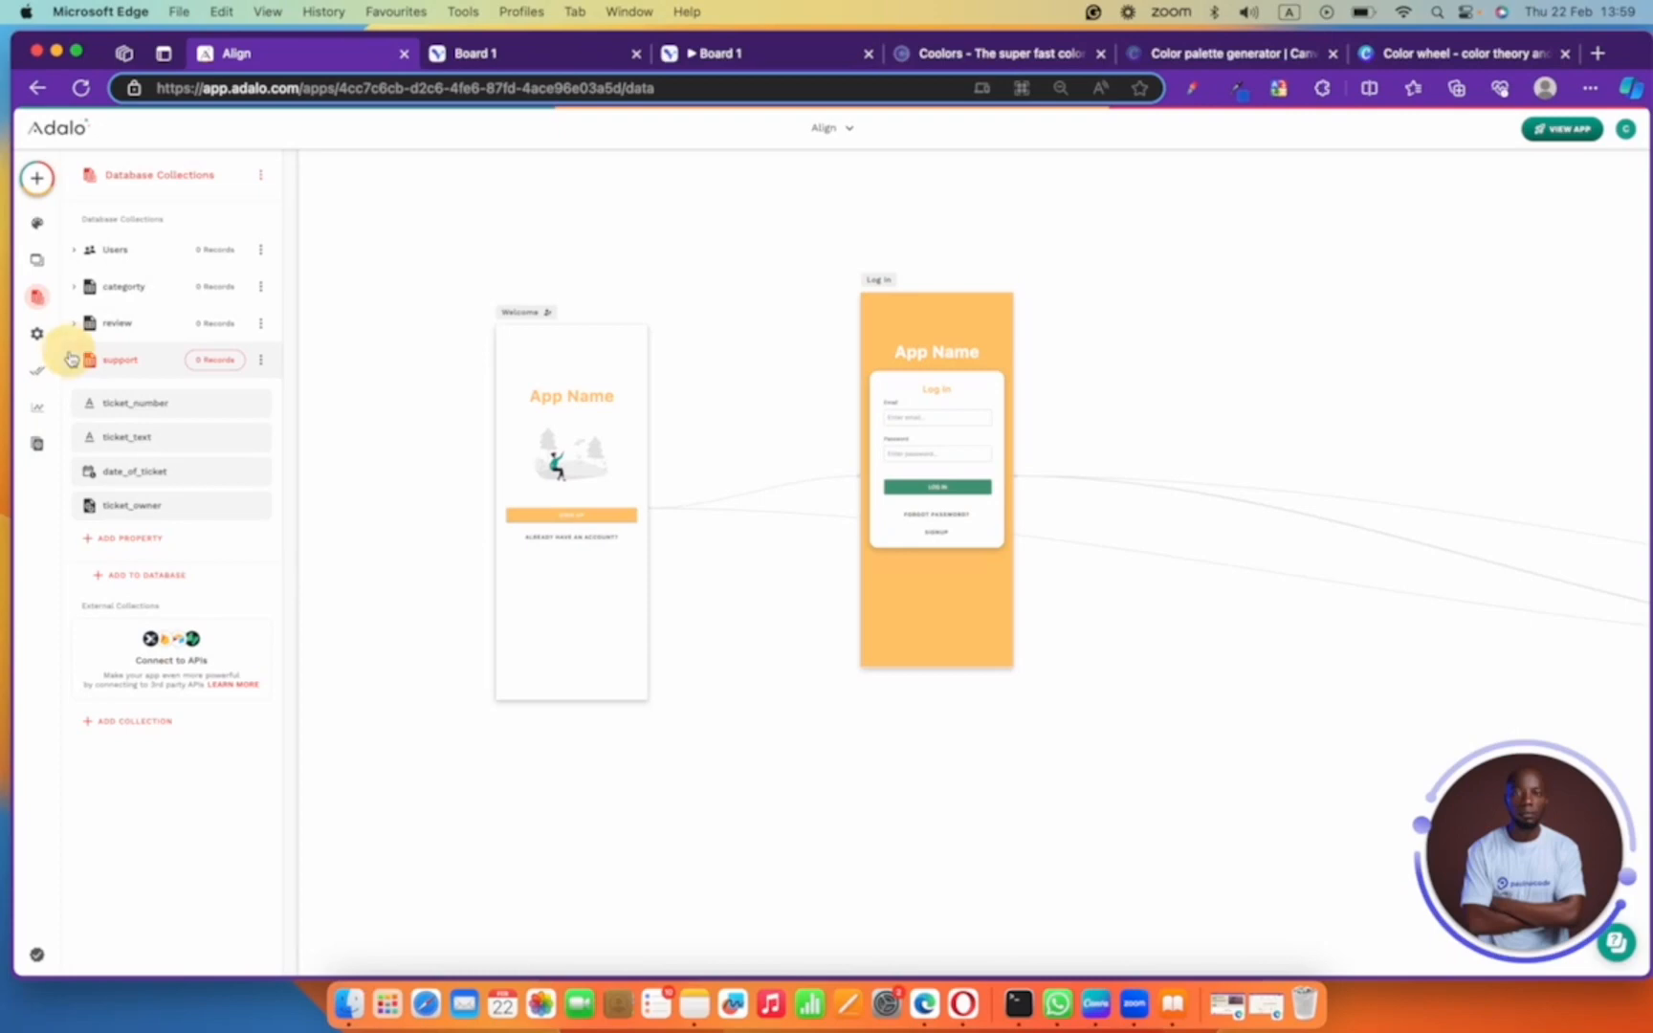
left_click(219, 325)
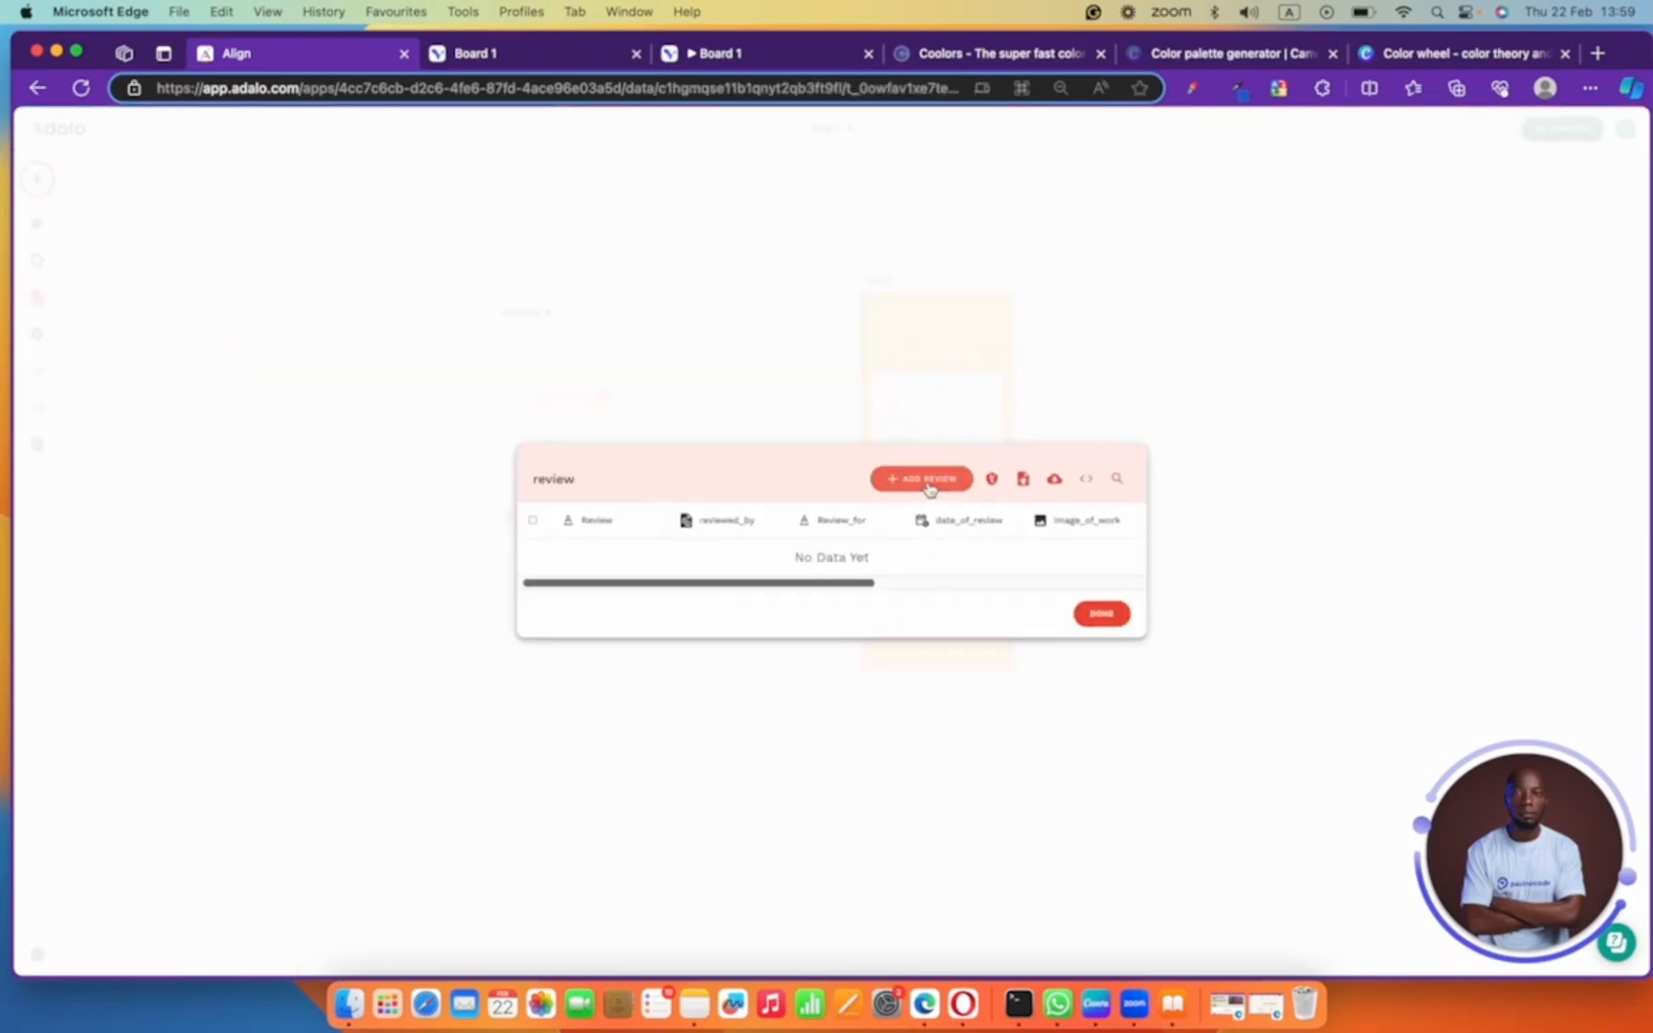
left_click(926, 480)
left_click(793, 361)
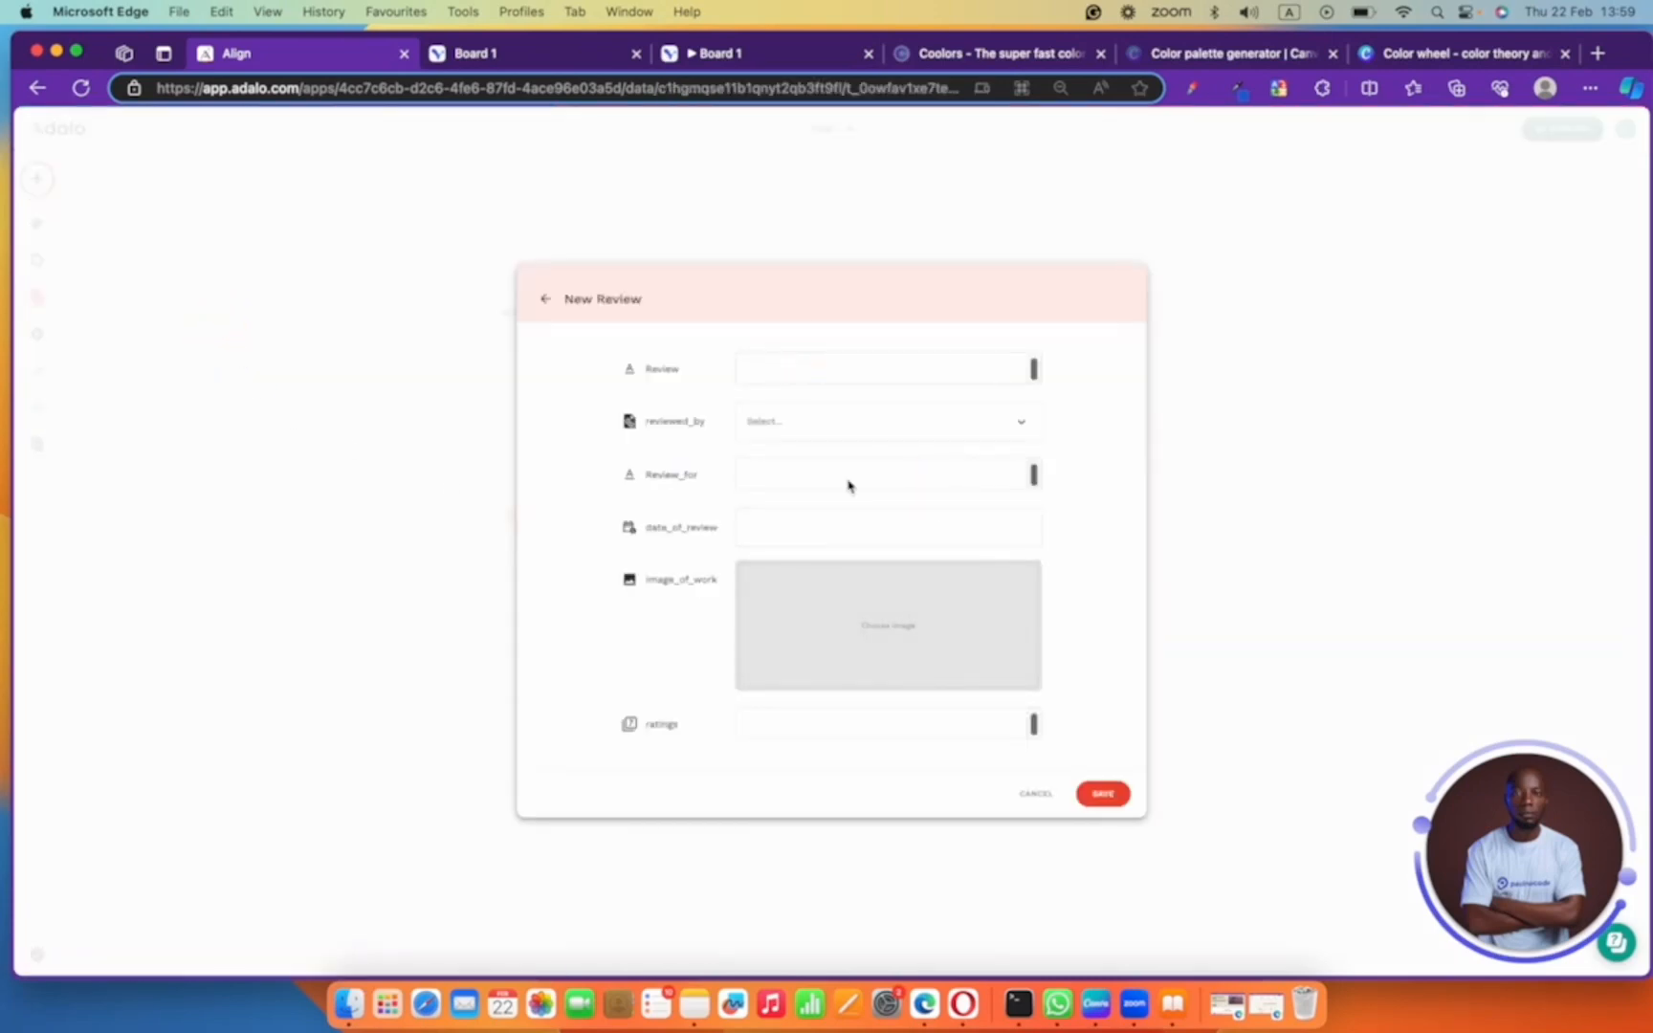
left_click(1028, 795)
left_click(1100, 614)
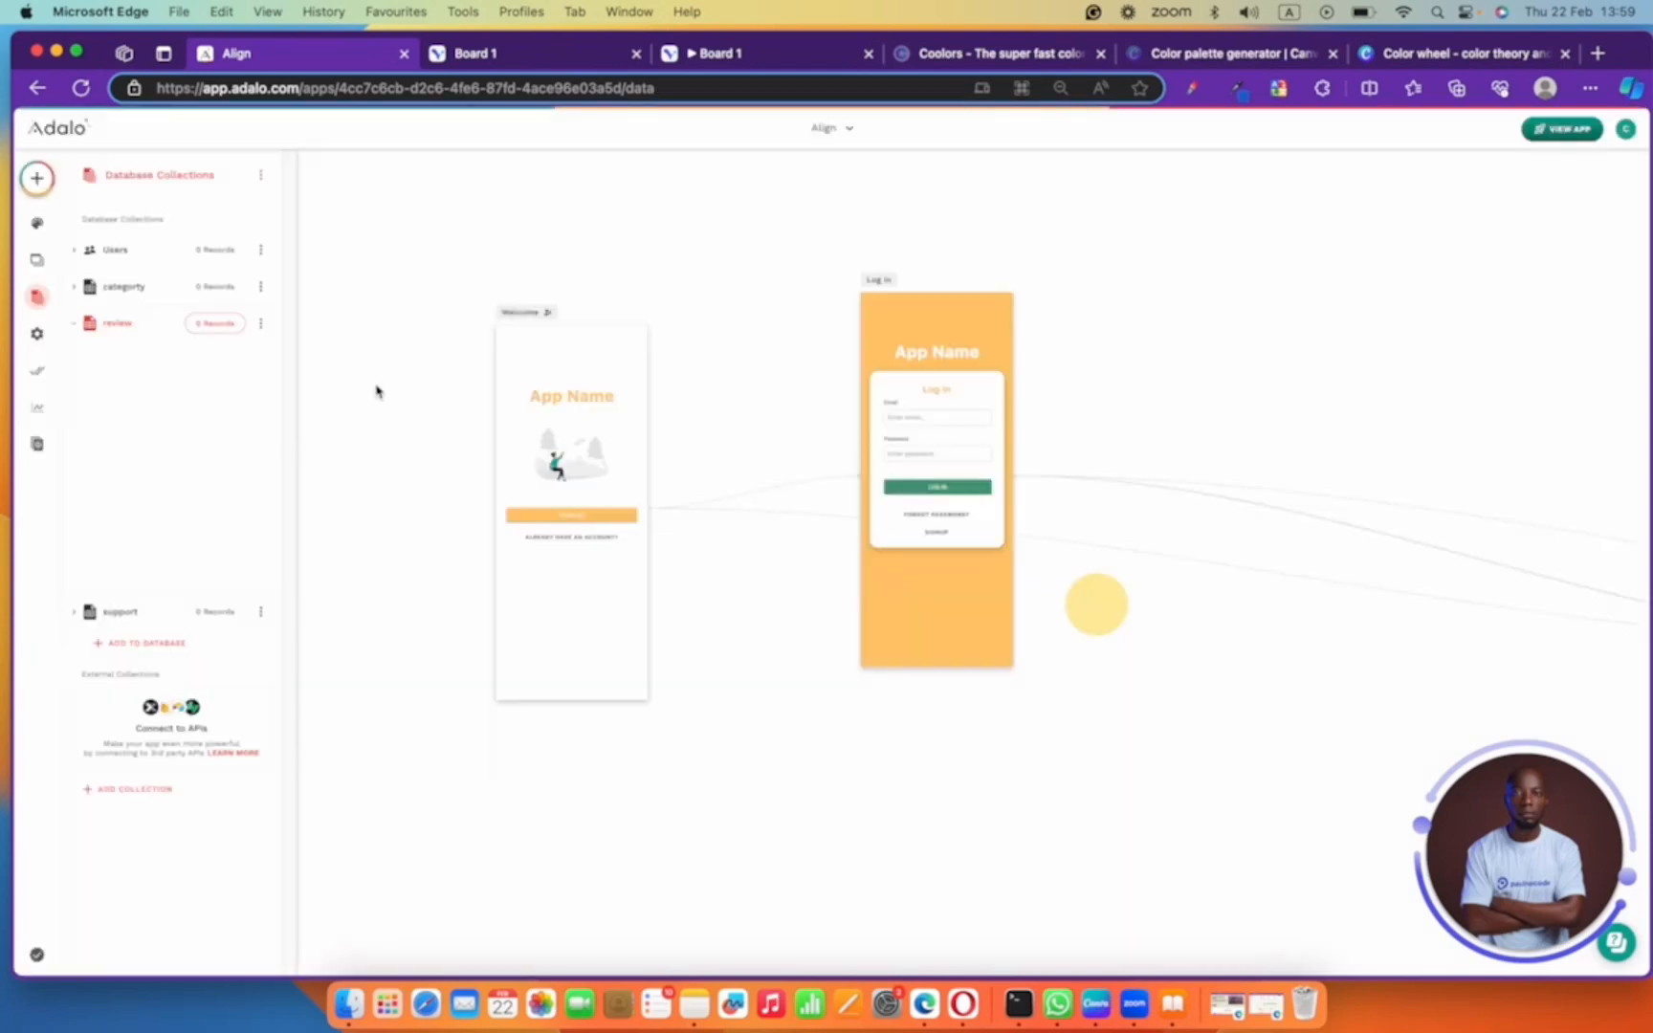
- Start a new record in the category collection and set its category_name to Home Cleaning
left_click(181, 287)
left_click(215, 287)
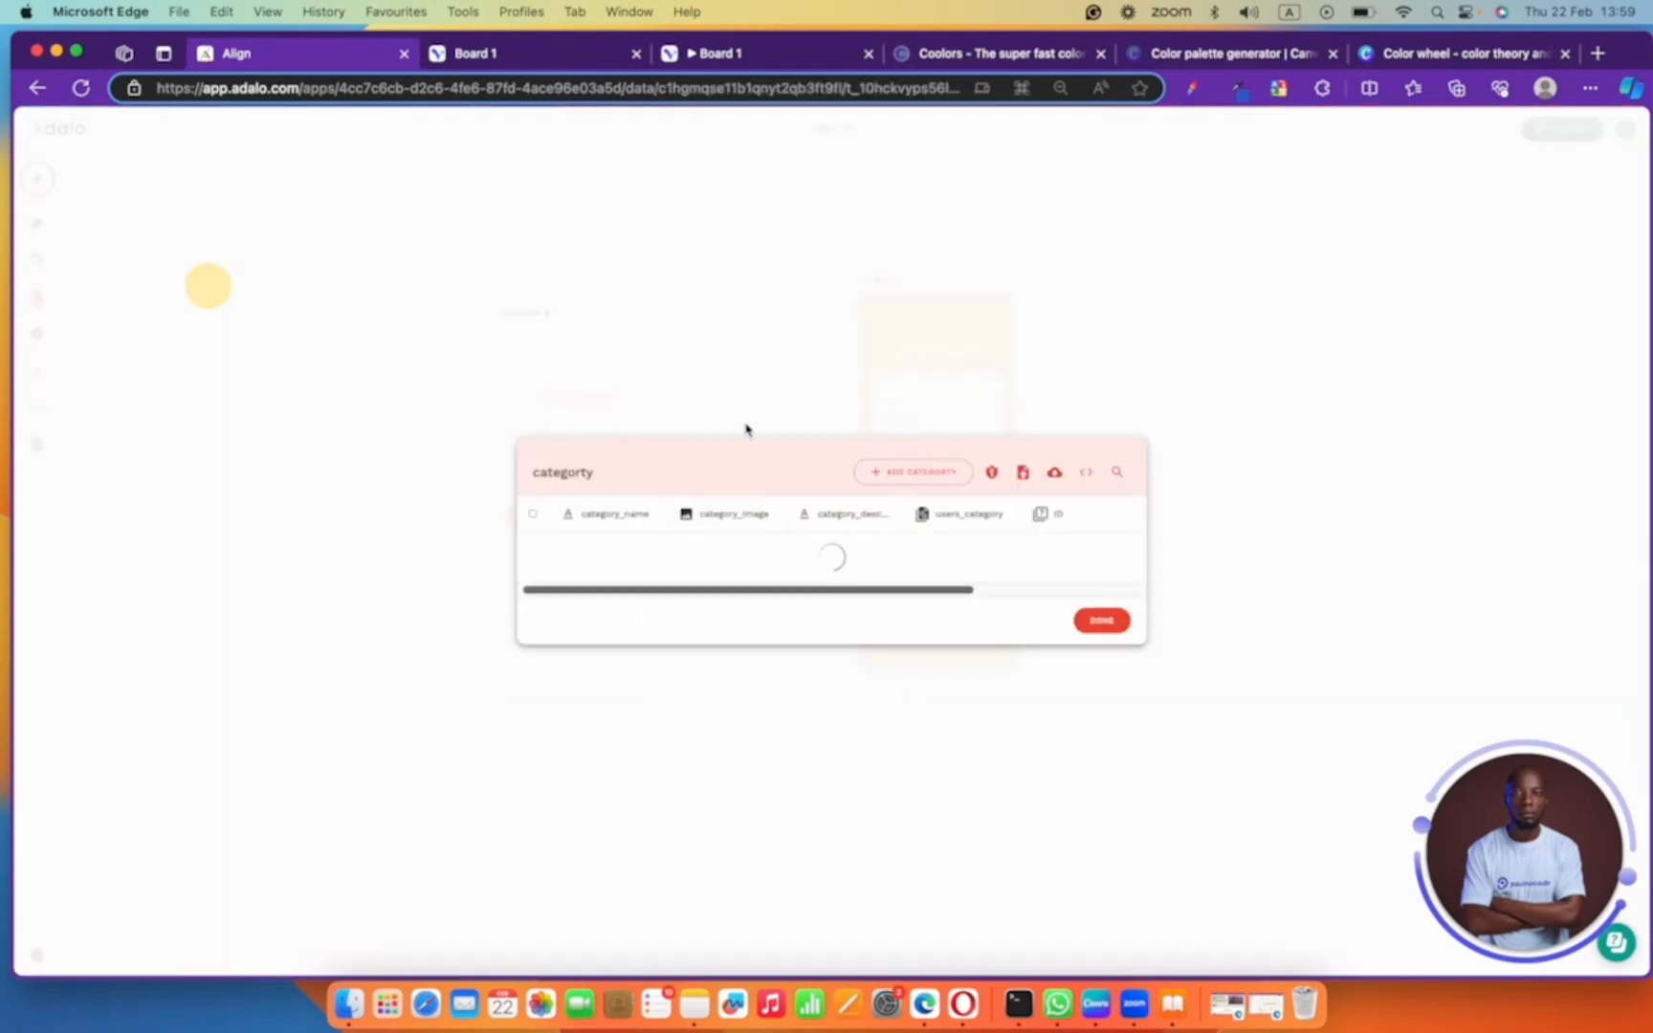
left_click(926, 481)
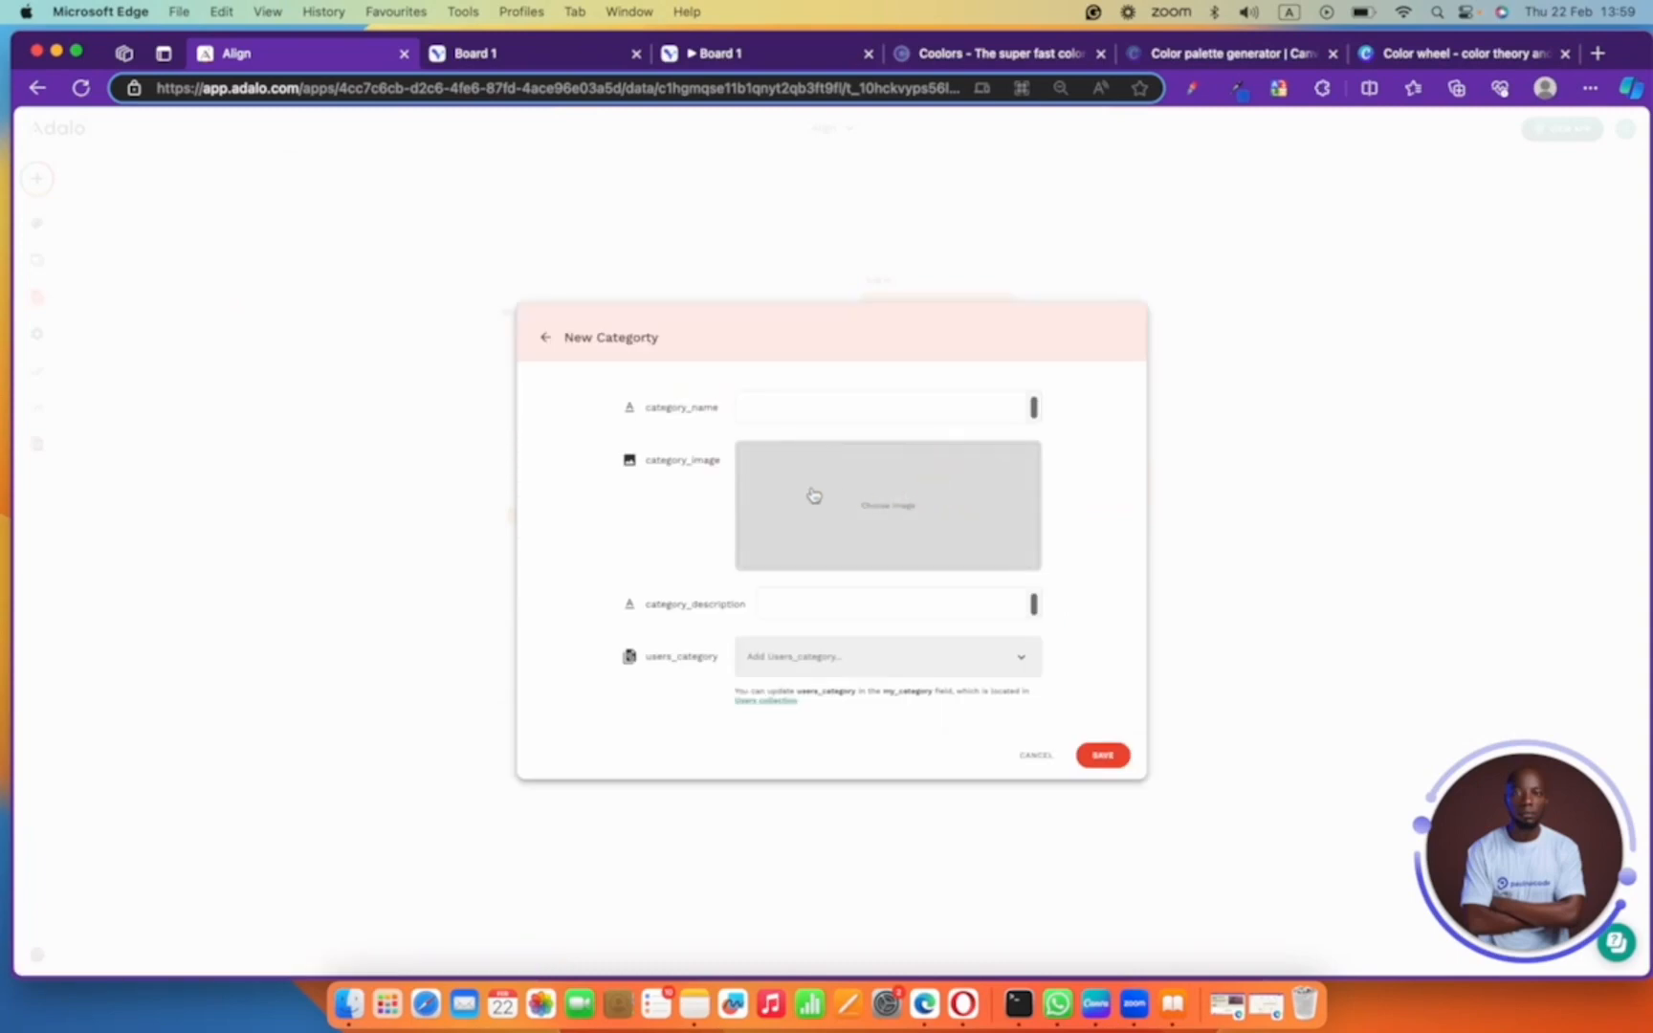
left_click(765, 398)
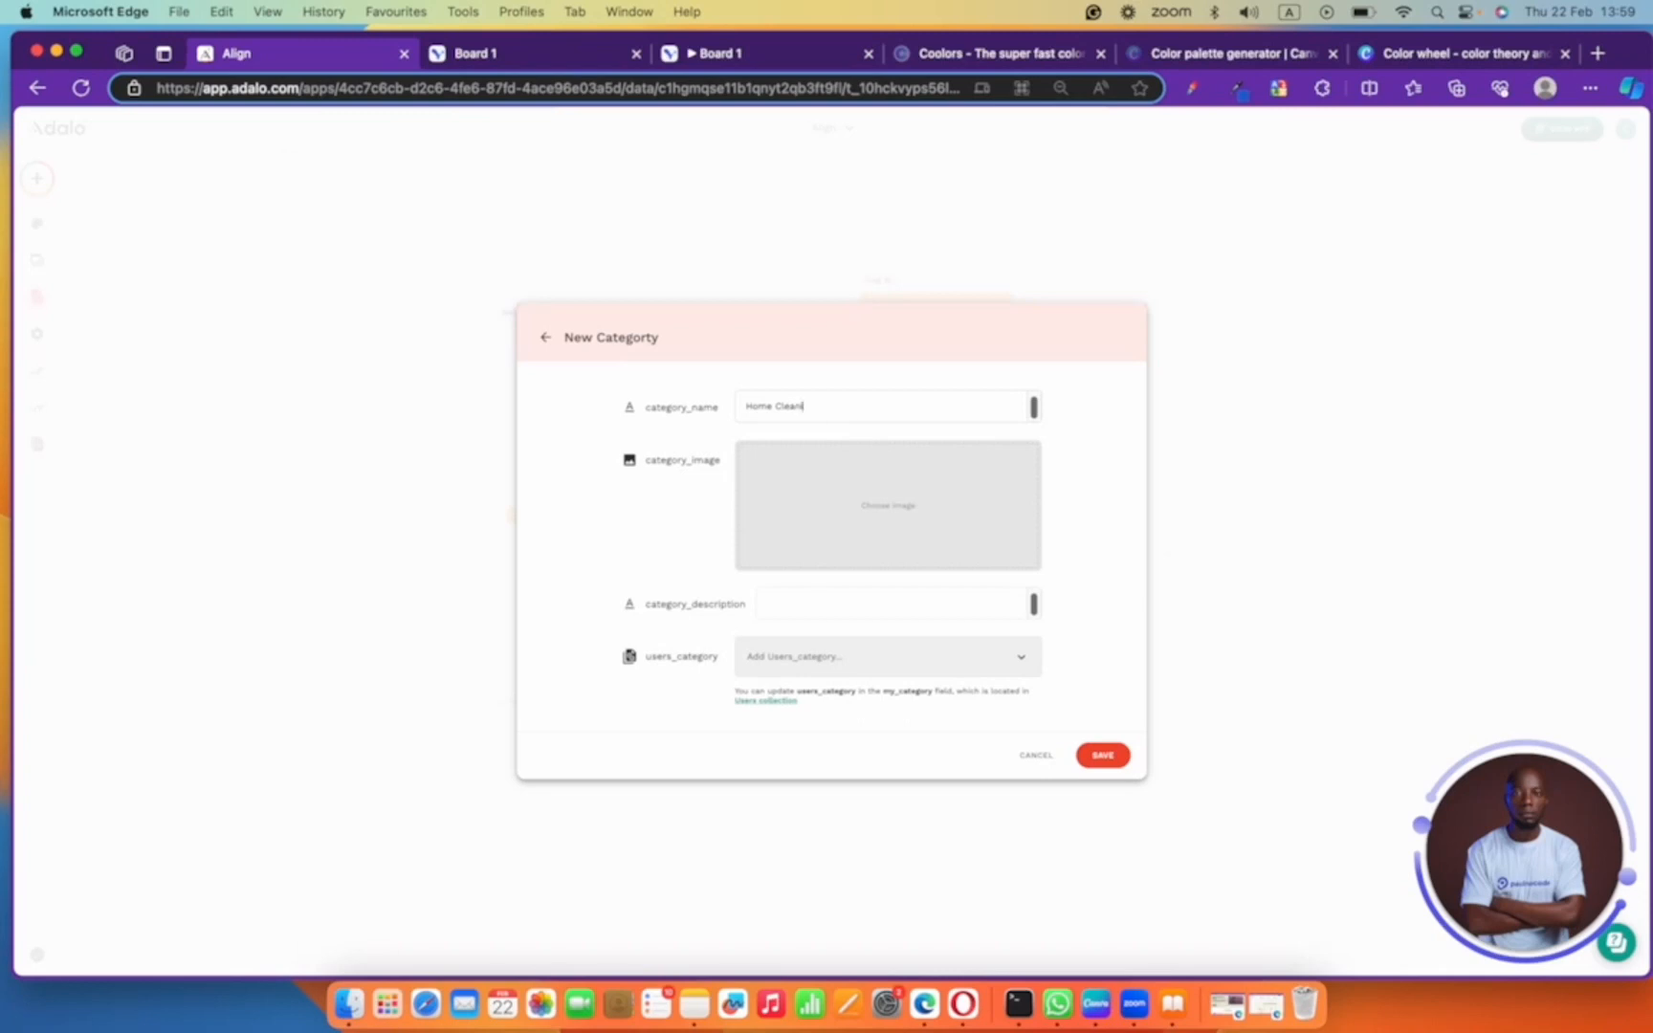
- Set the Home Cleaning record's category_image to the Downloads photo of a person sitting at a monitor in a dark room
left_click(836, 508)
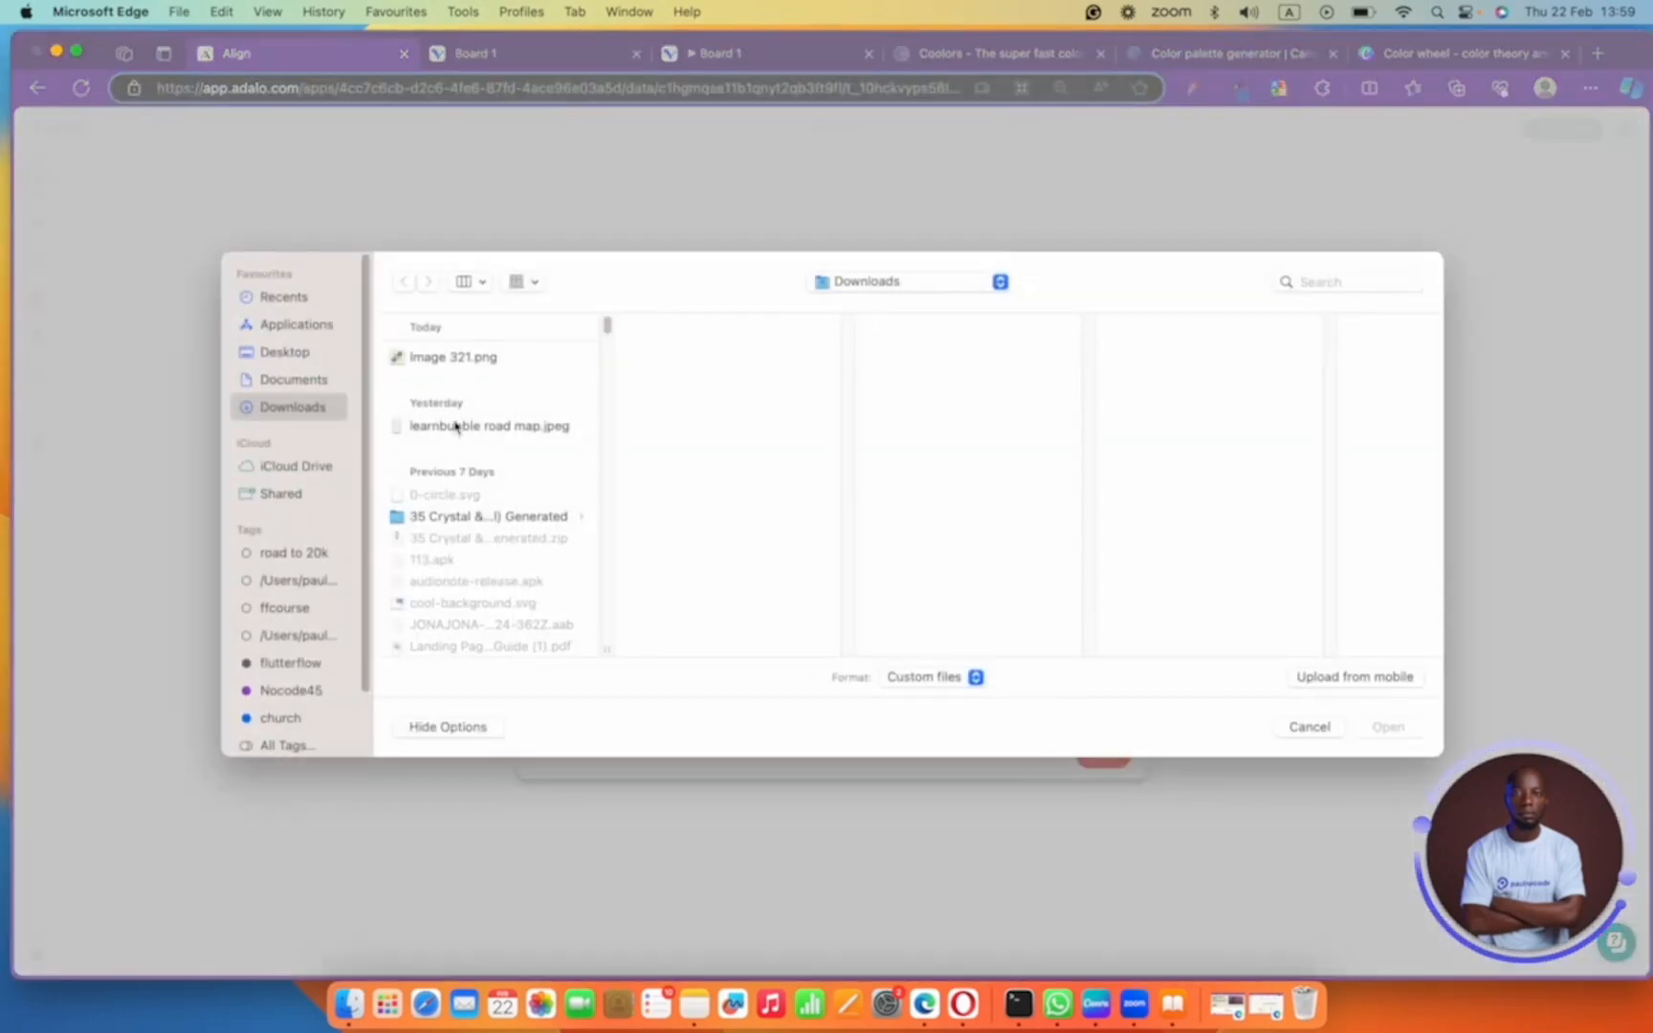
left_click(461, 359)
key("Down")
key("Down")
key("Down")
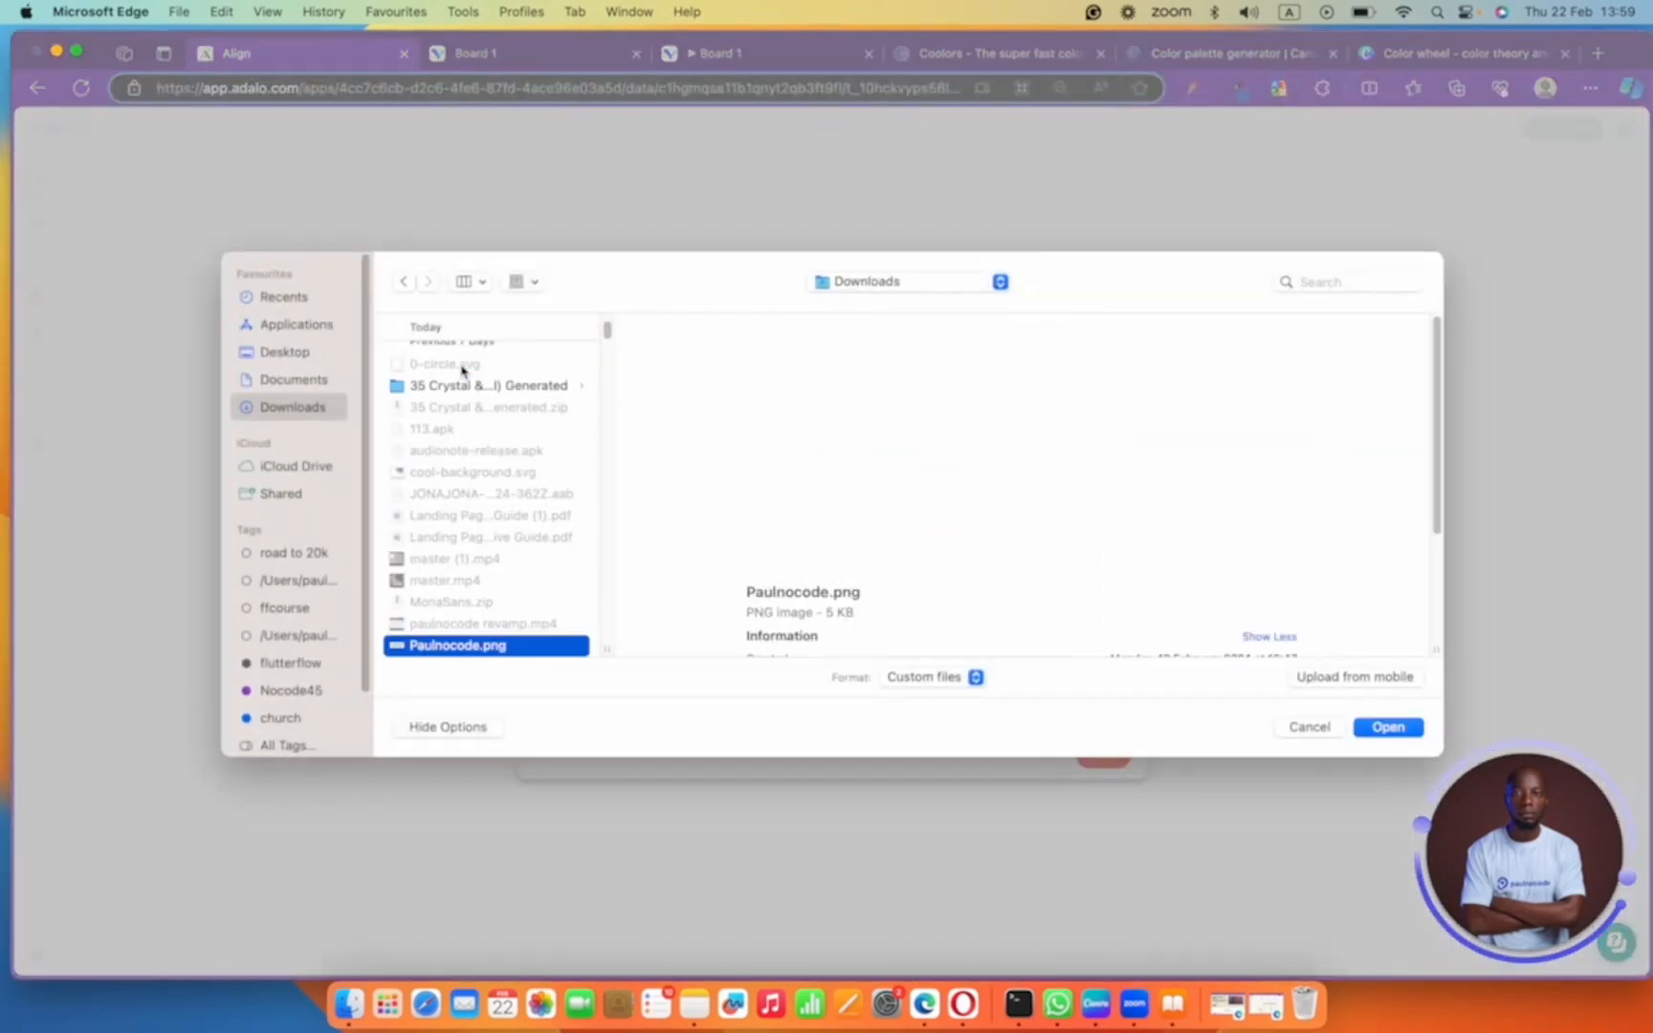
key("Down")
key("Down")
key("Down")
key("Up")
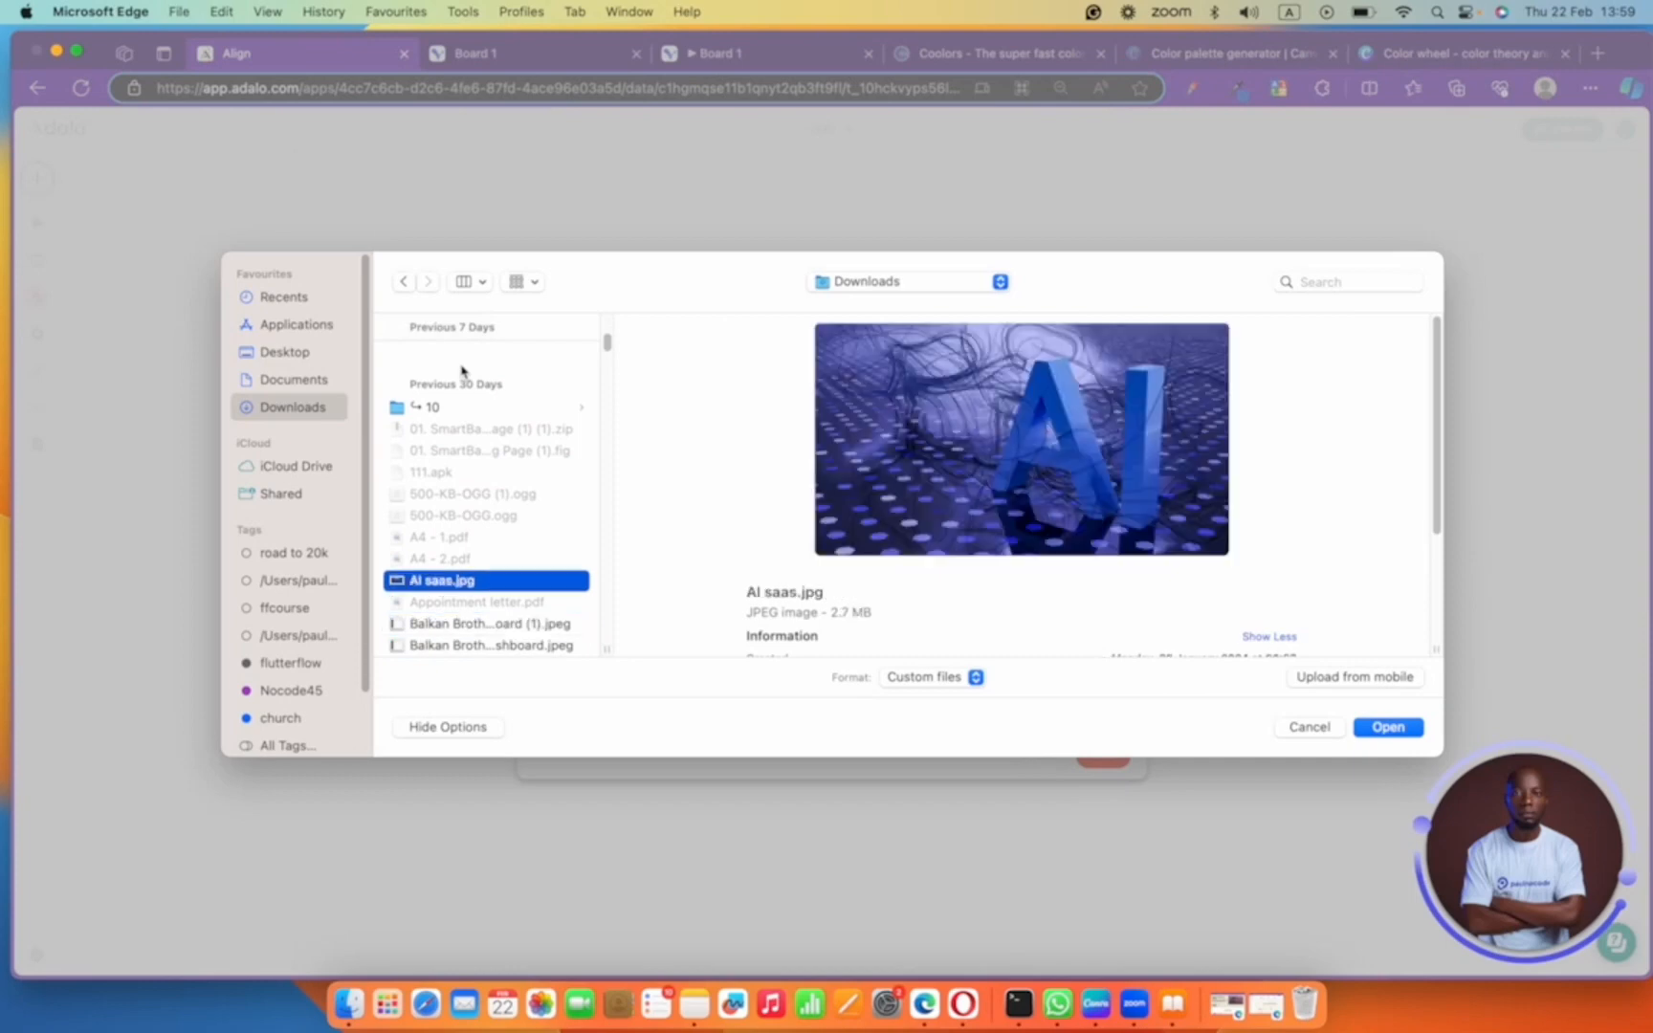
key("Up")
key("Down")
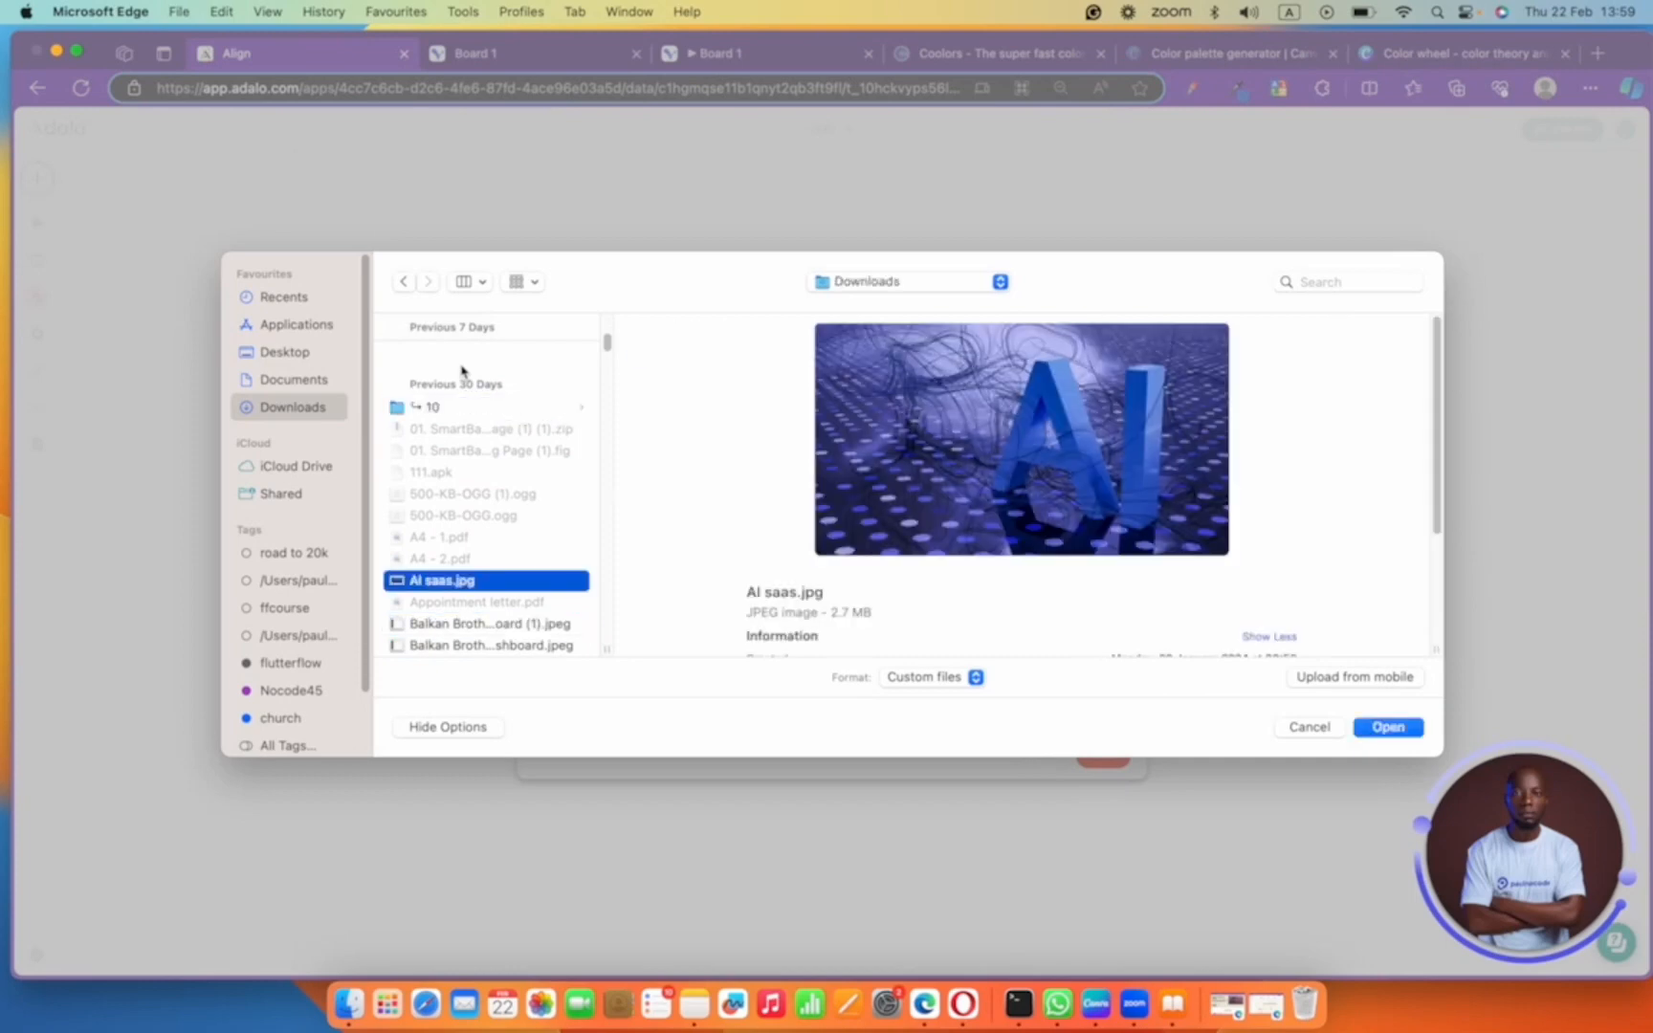
key("Down")
key("Down")
key("Down")
key("Down")
key("Down")
key("Down")
key("Down")
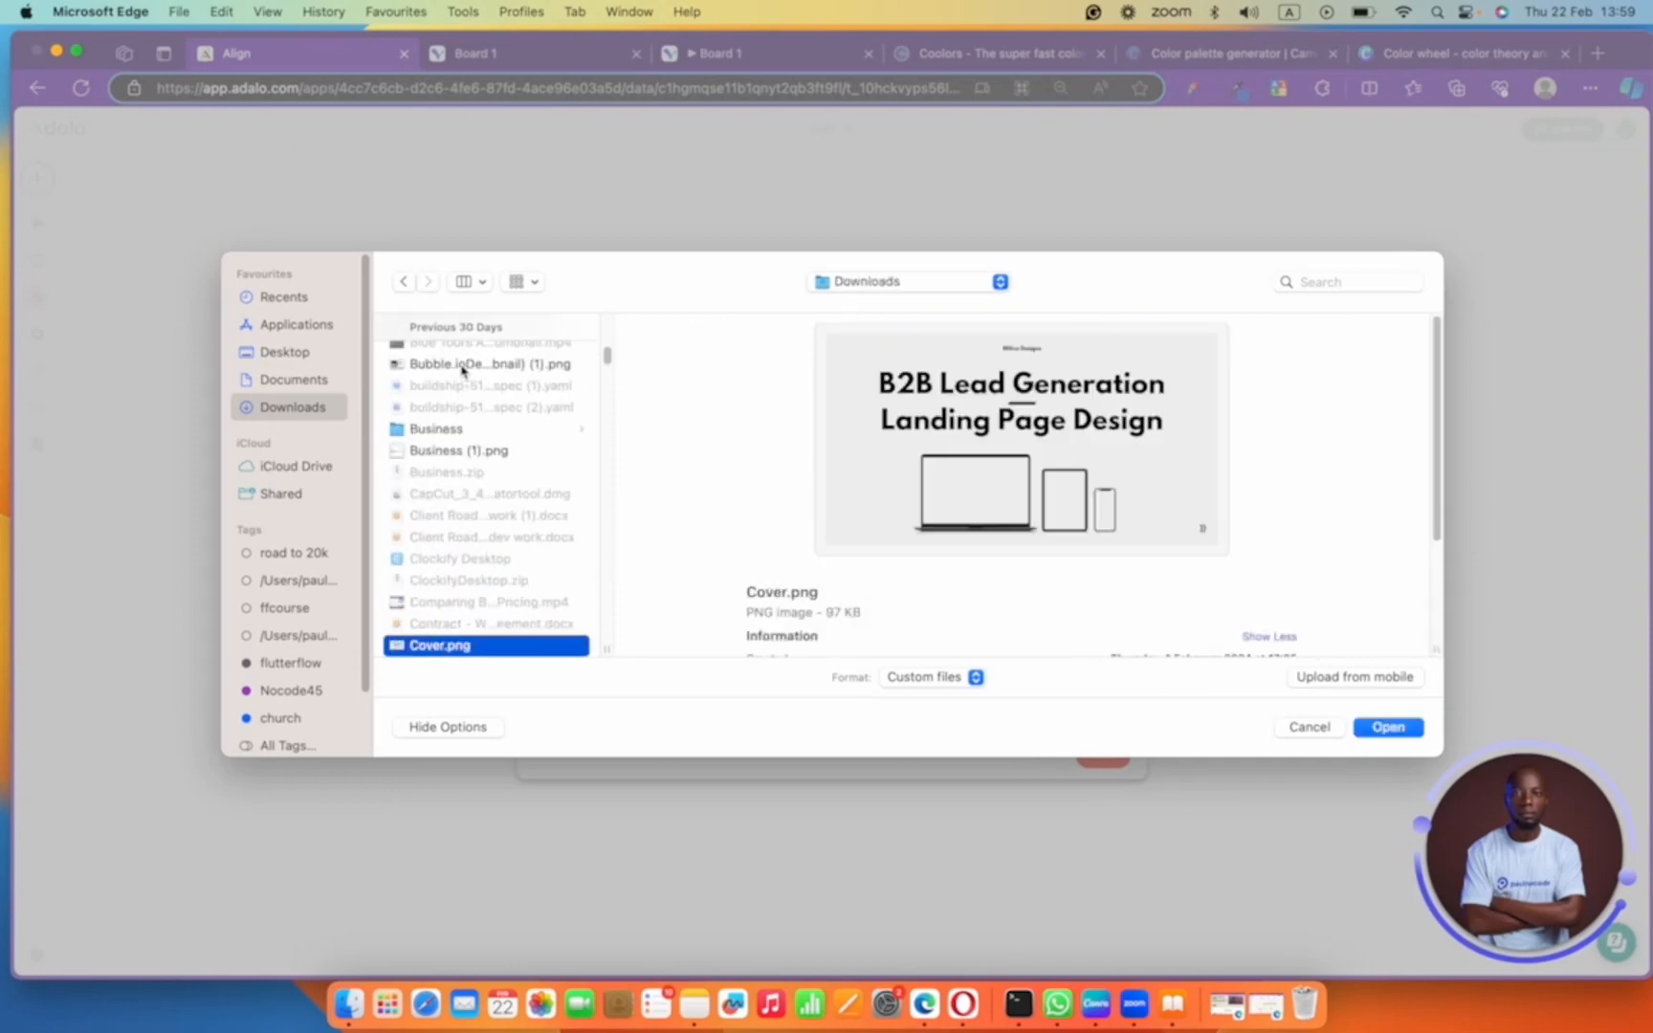
key("Down")
key("Down")
key("Down")
key("Down")
key("Down")
key("Down")
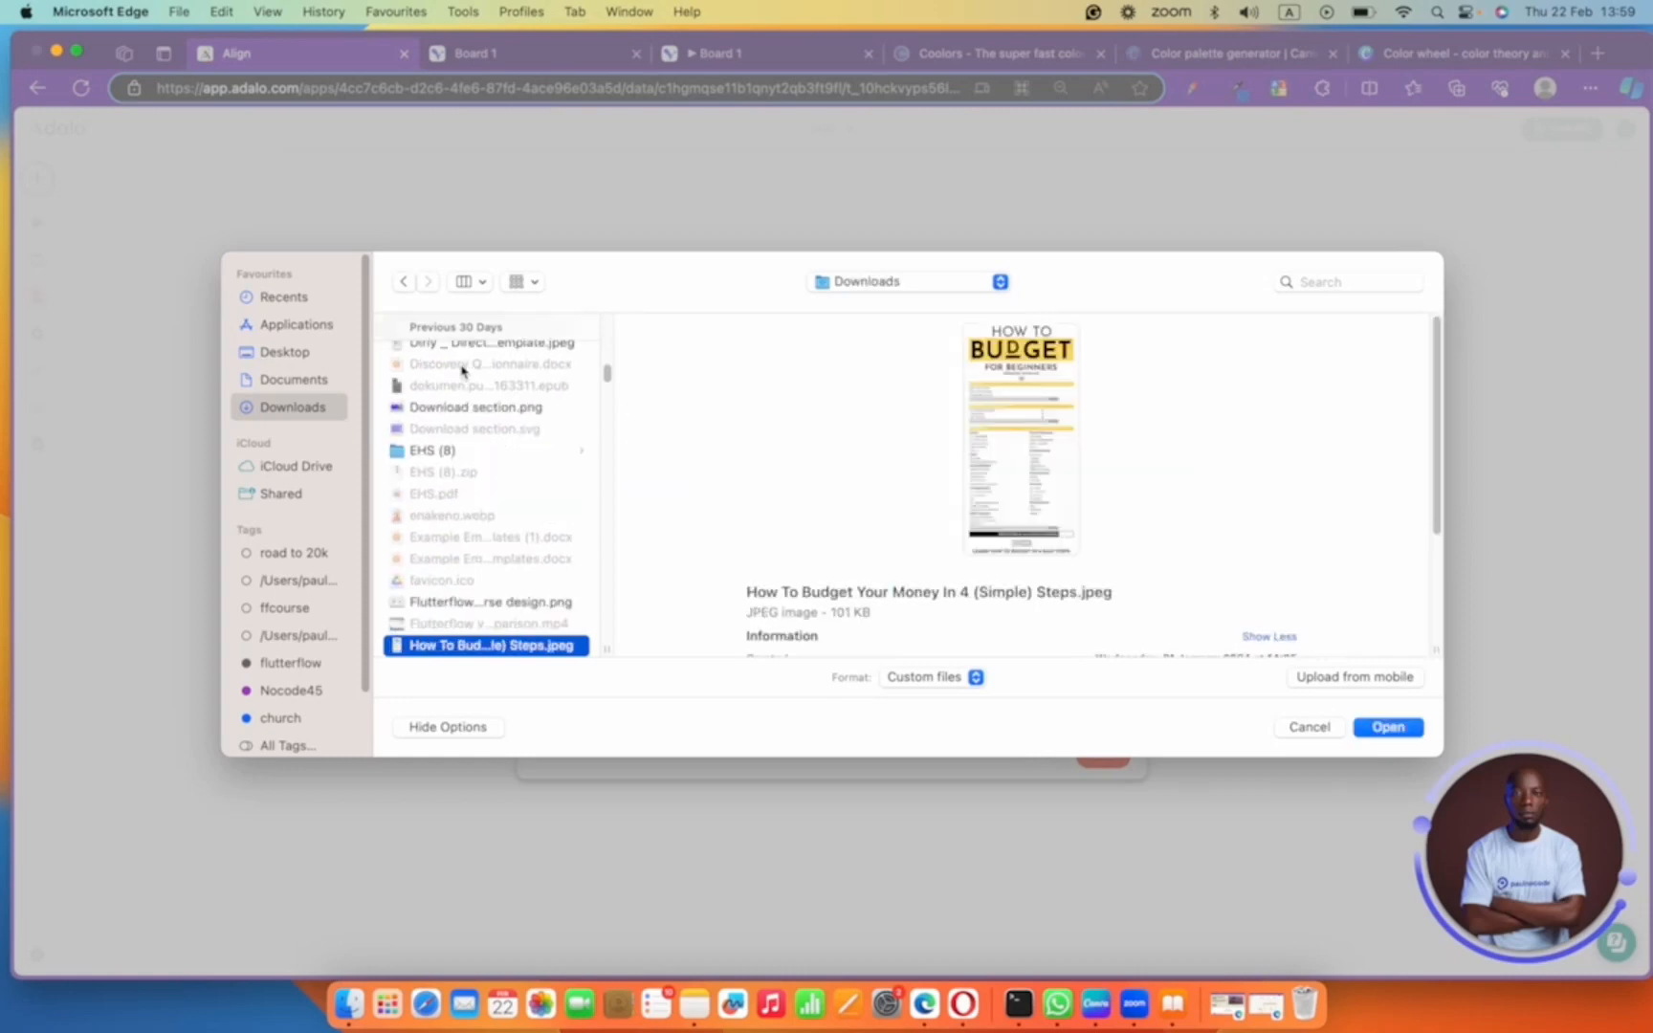
key("Up")
key("Up")
key("Up")
key("Down")
key("Down")
key("Down")
key("Down")
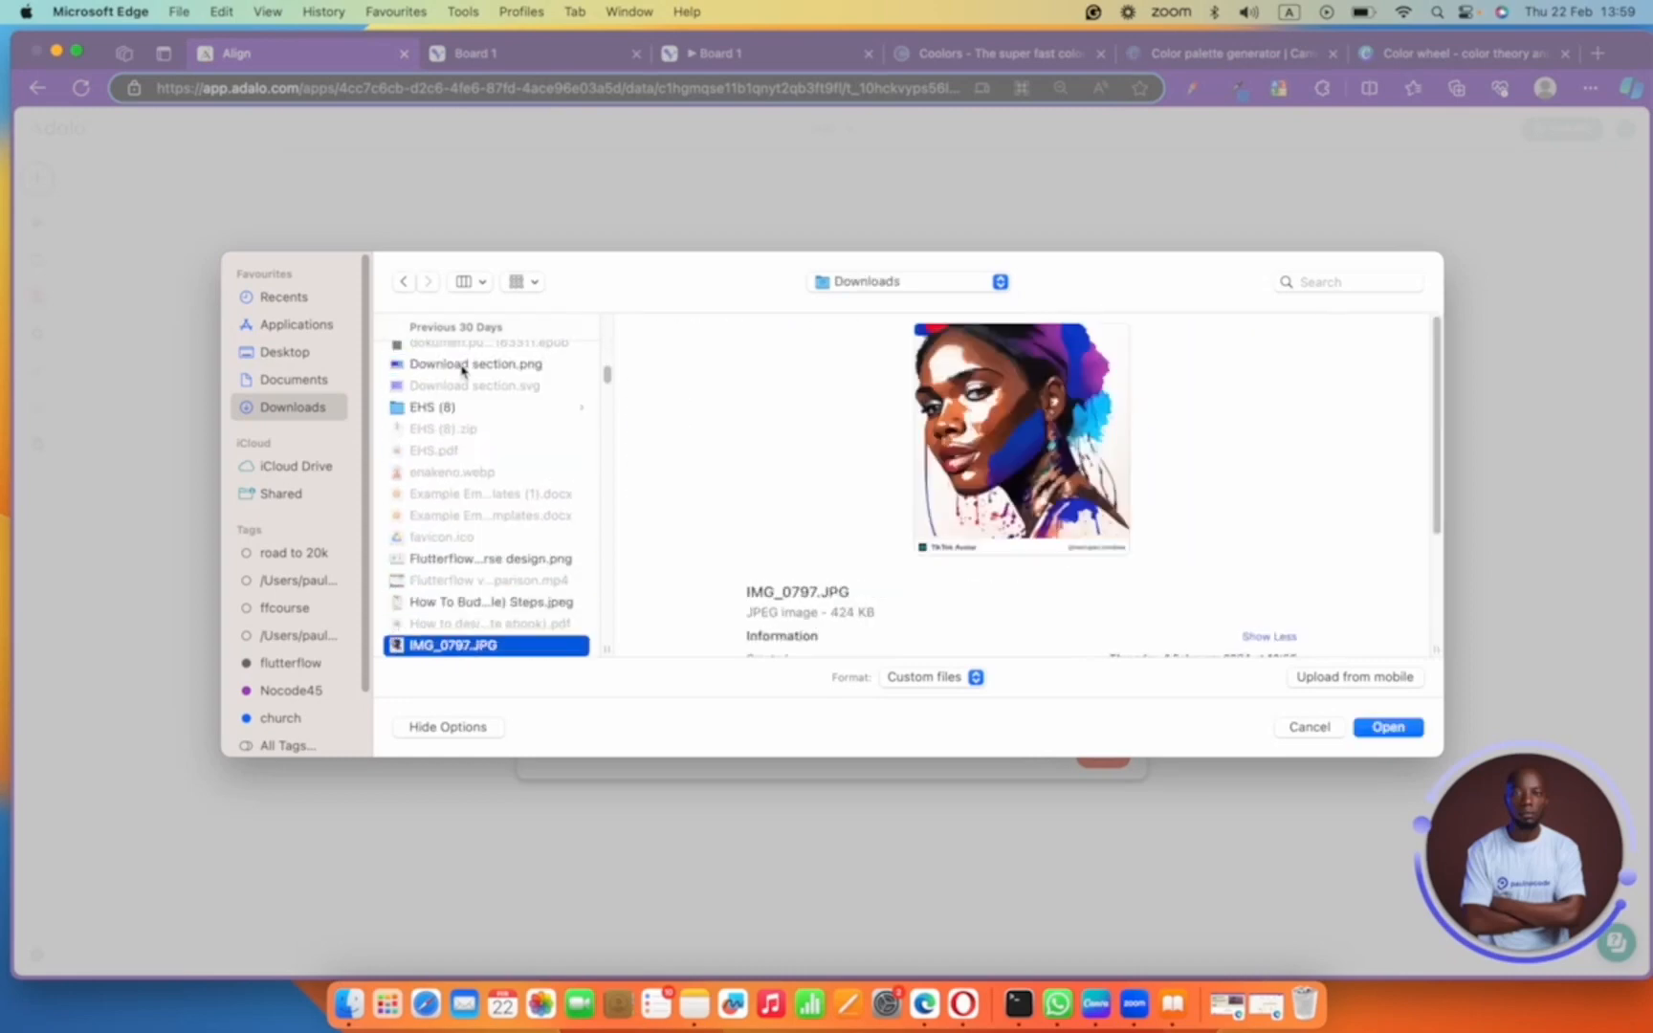
key("Down")
key("Down")
key("Down")
key("Return")
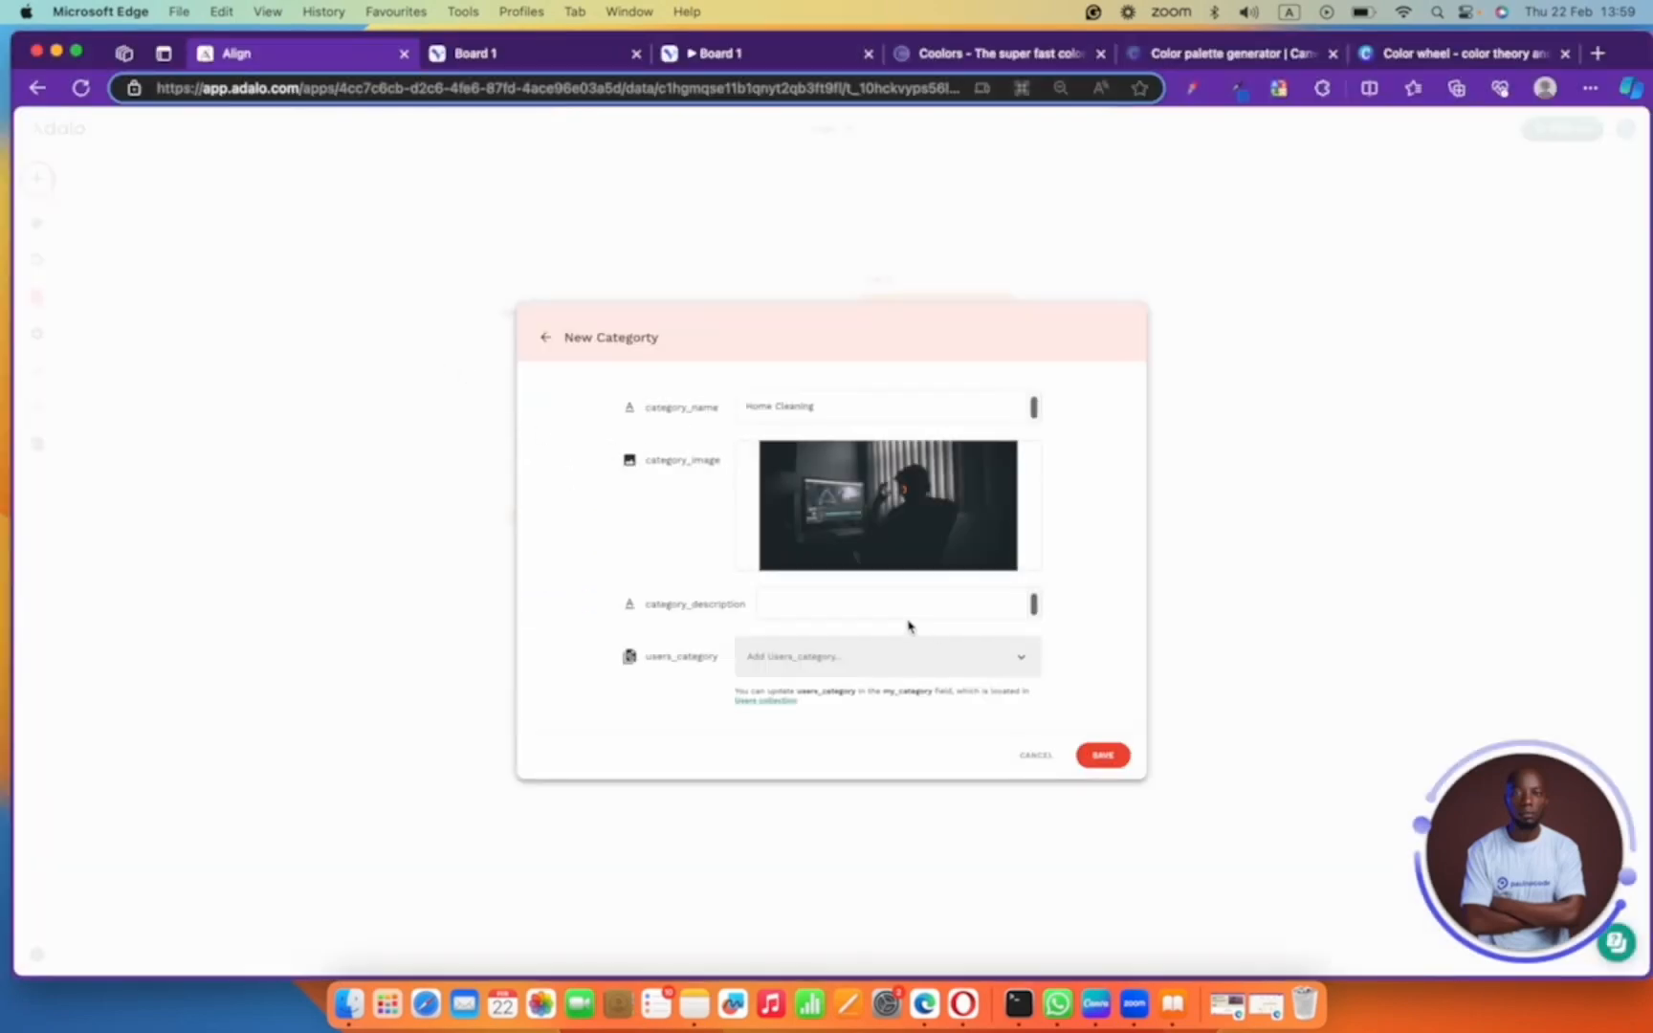
- Open lipsum.com in a new browser tab and copy the opening sentences of the "Why do we use it?" paragraph
left_click(1597, 53)
type("lorem")
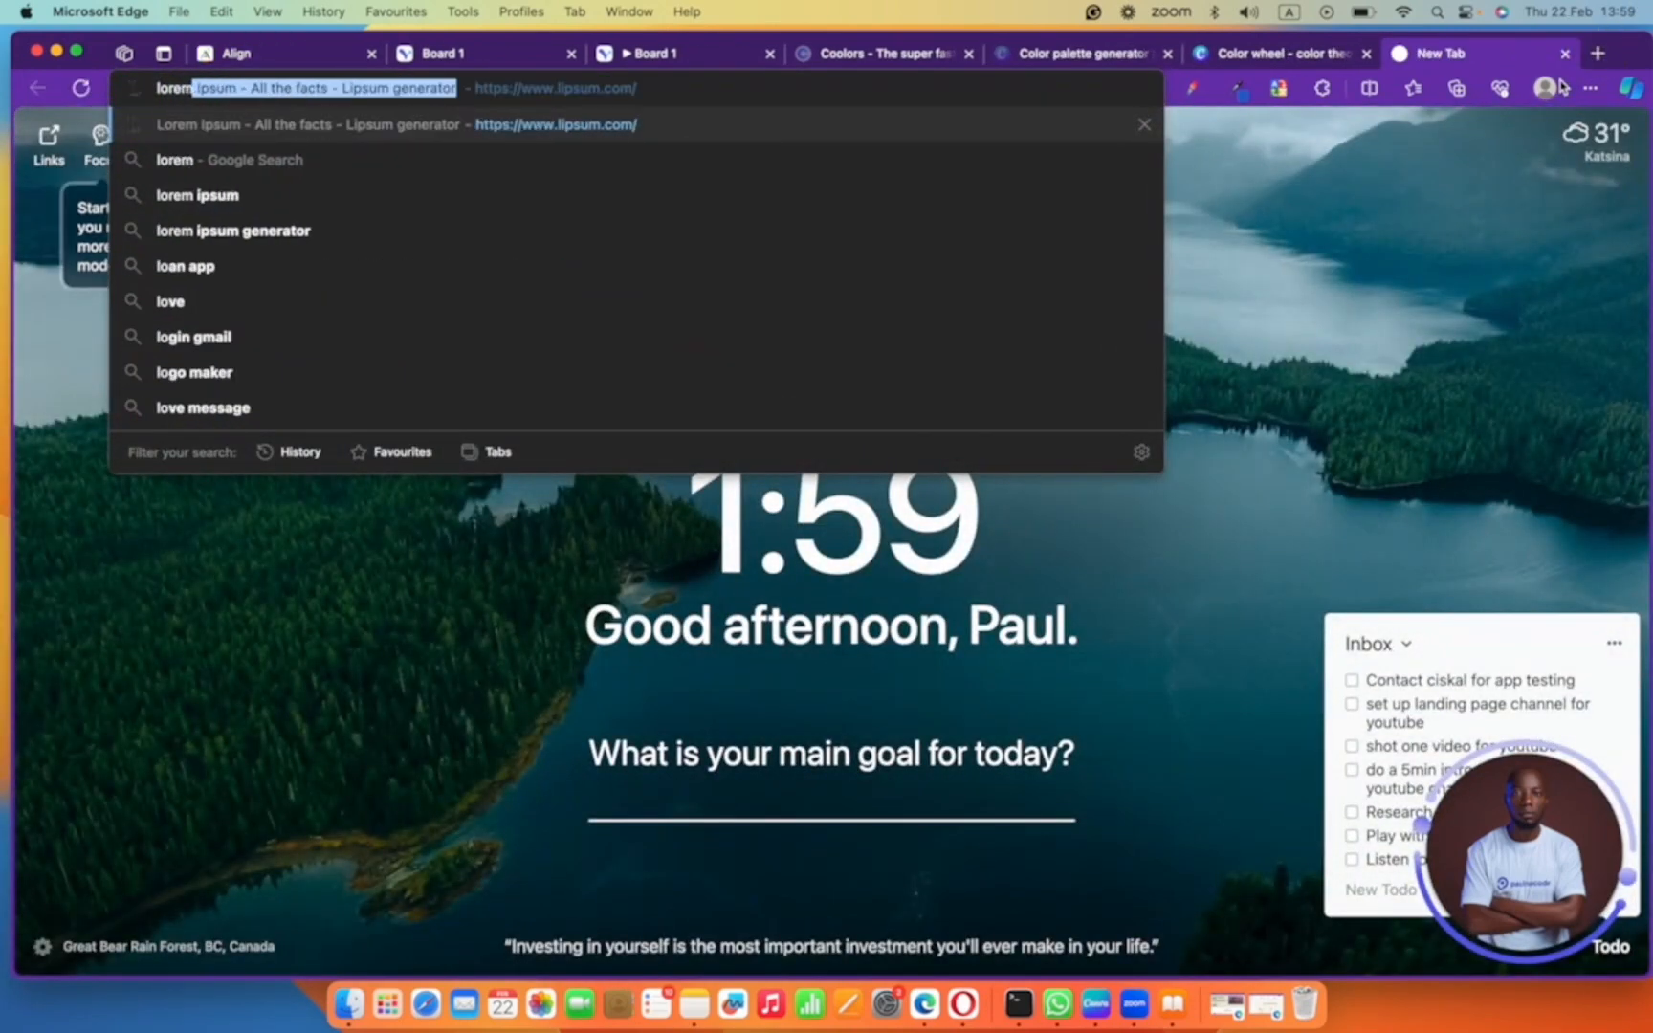
key("Return")
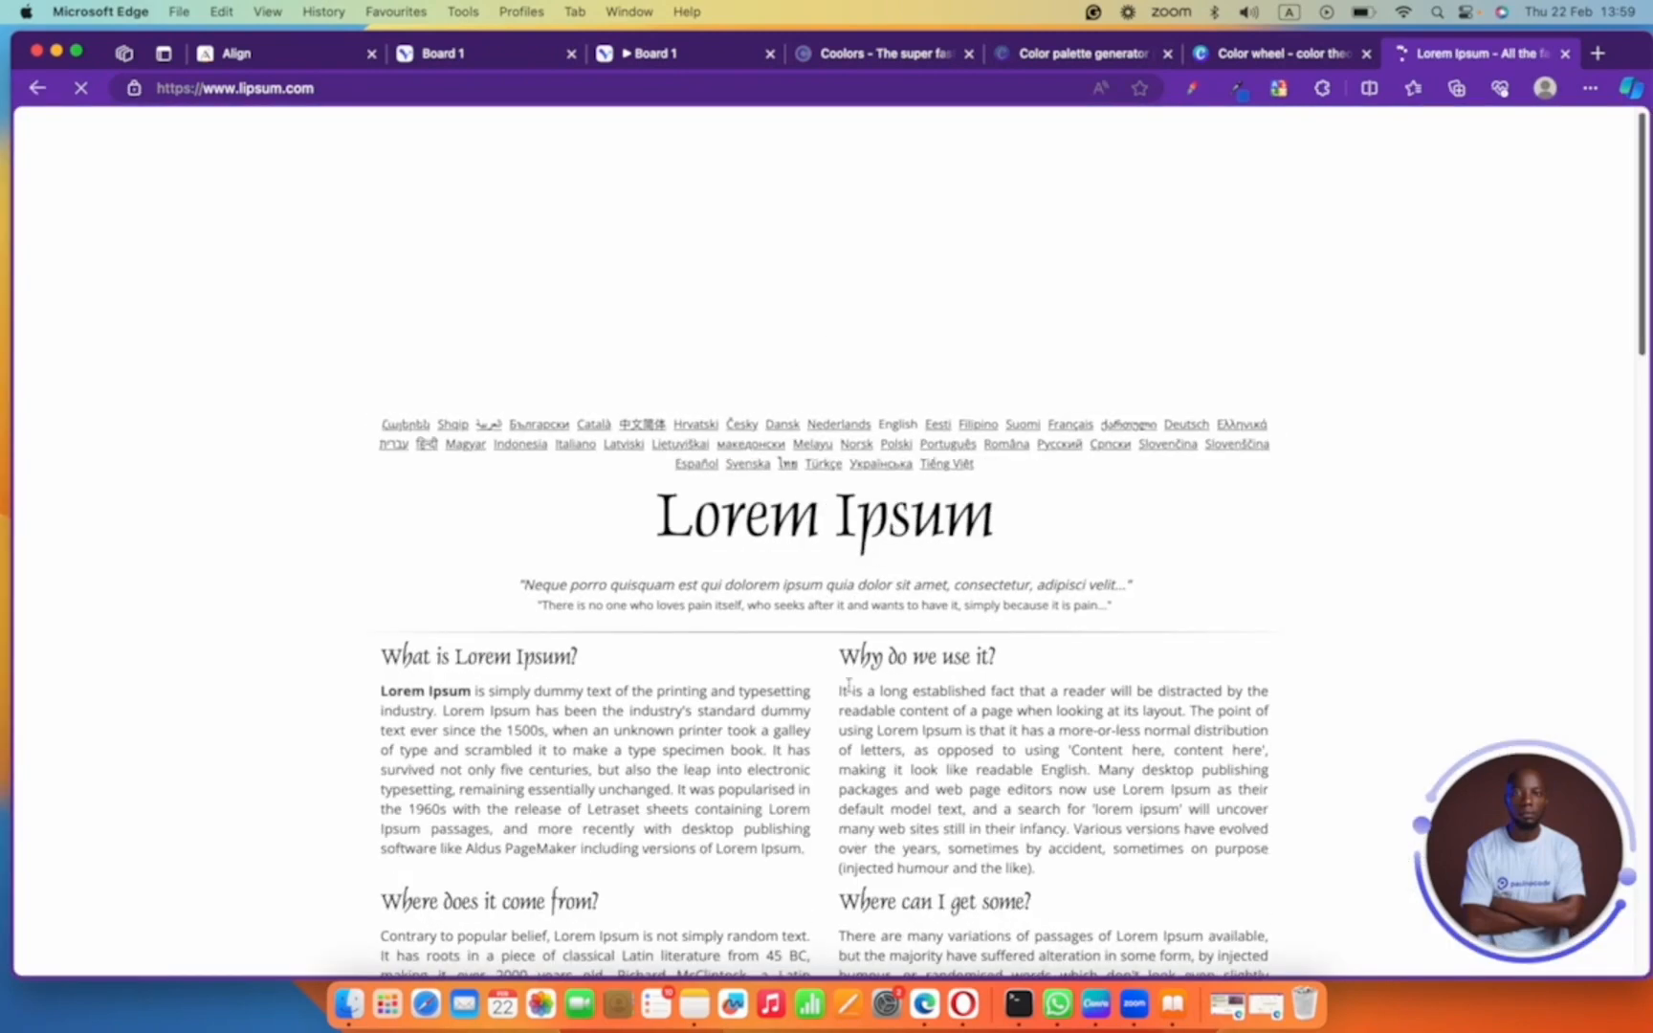
left_click_drag(841, 689, 1038, 730)
key("super+c")
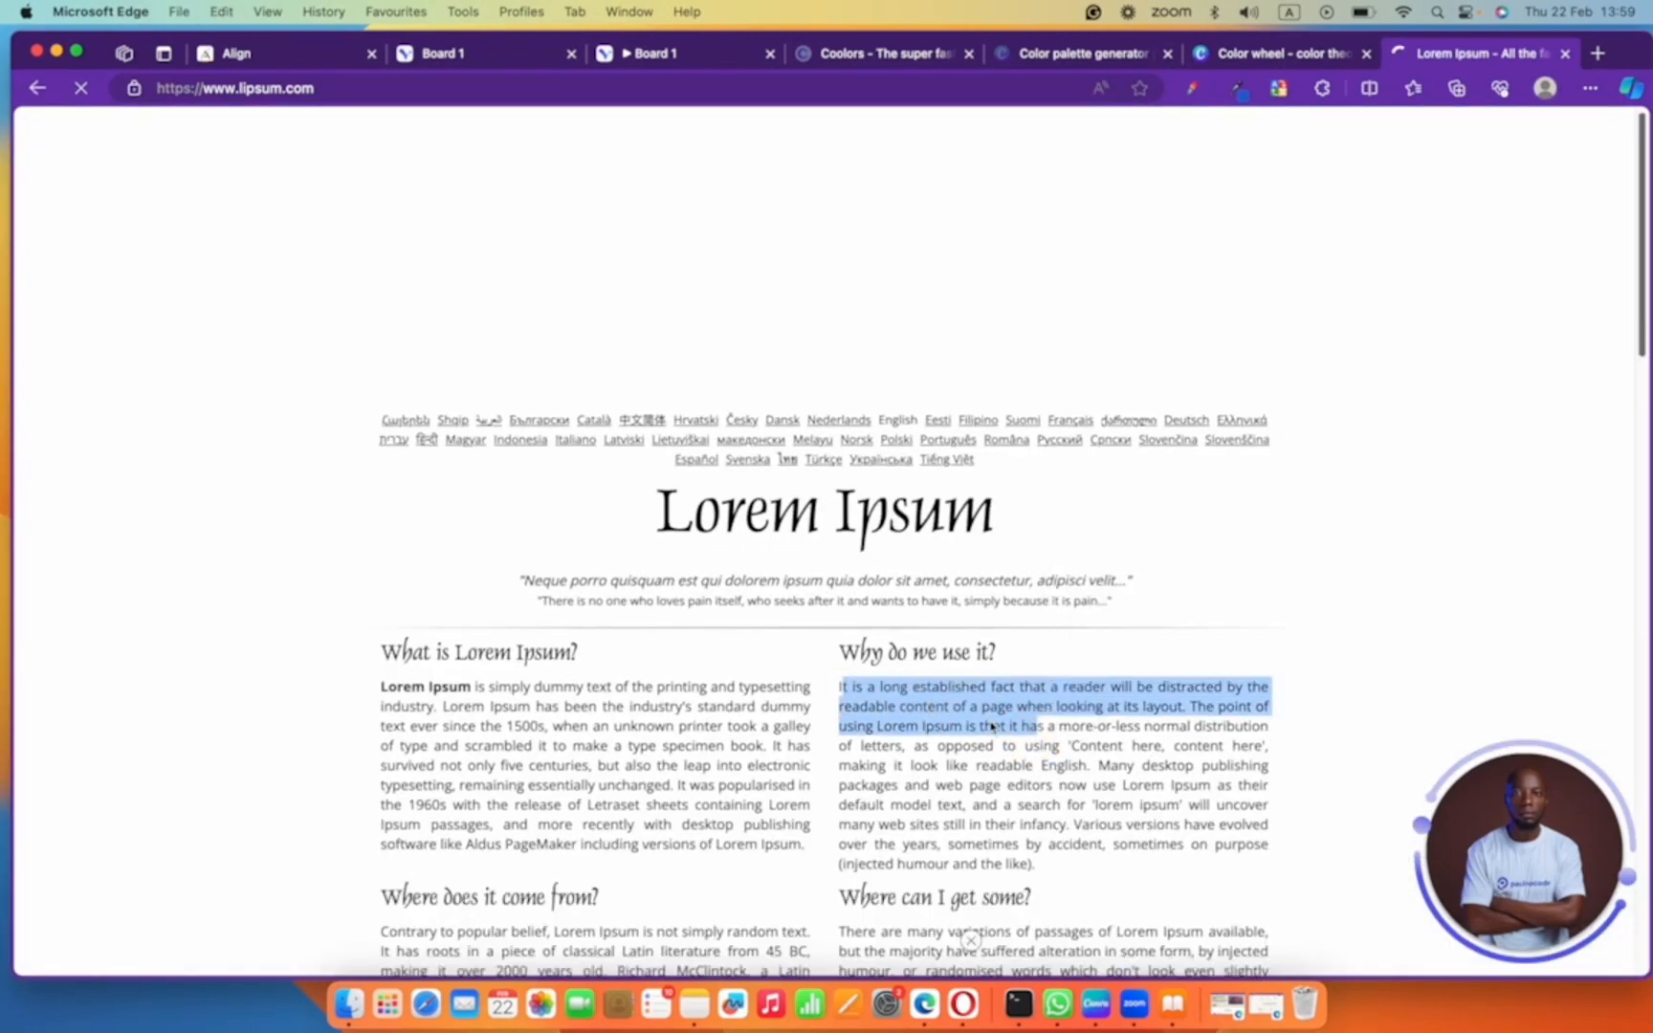
- Paste the copied placeholder text as the Home Cleaning record's category_description in Adalo and save the record
left_click(230, 54)
left_click(845, 613)
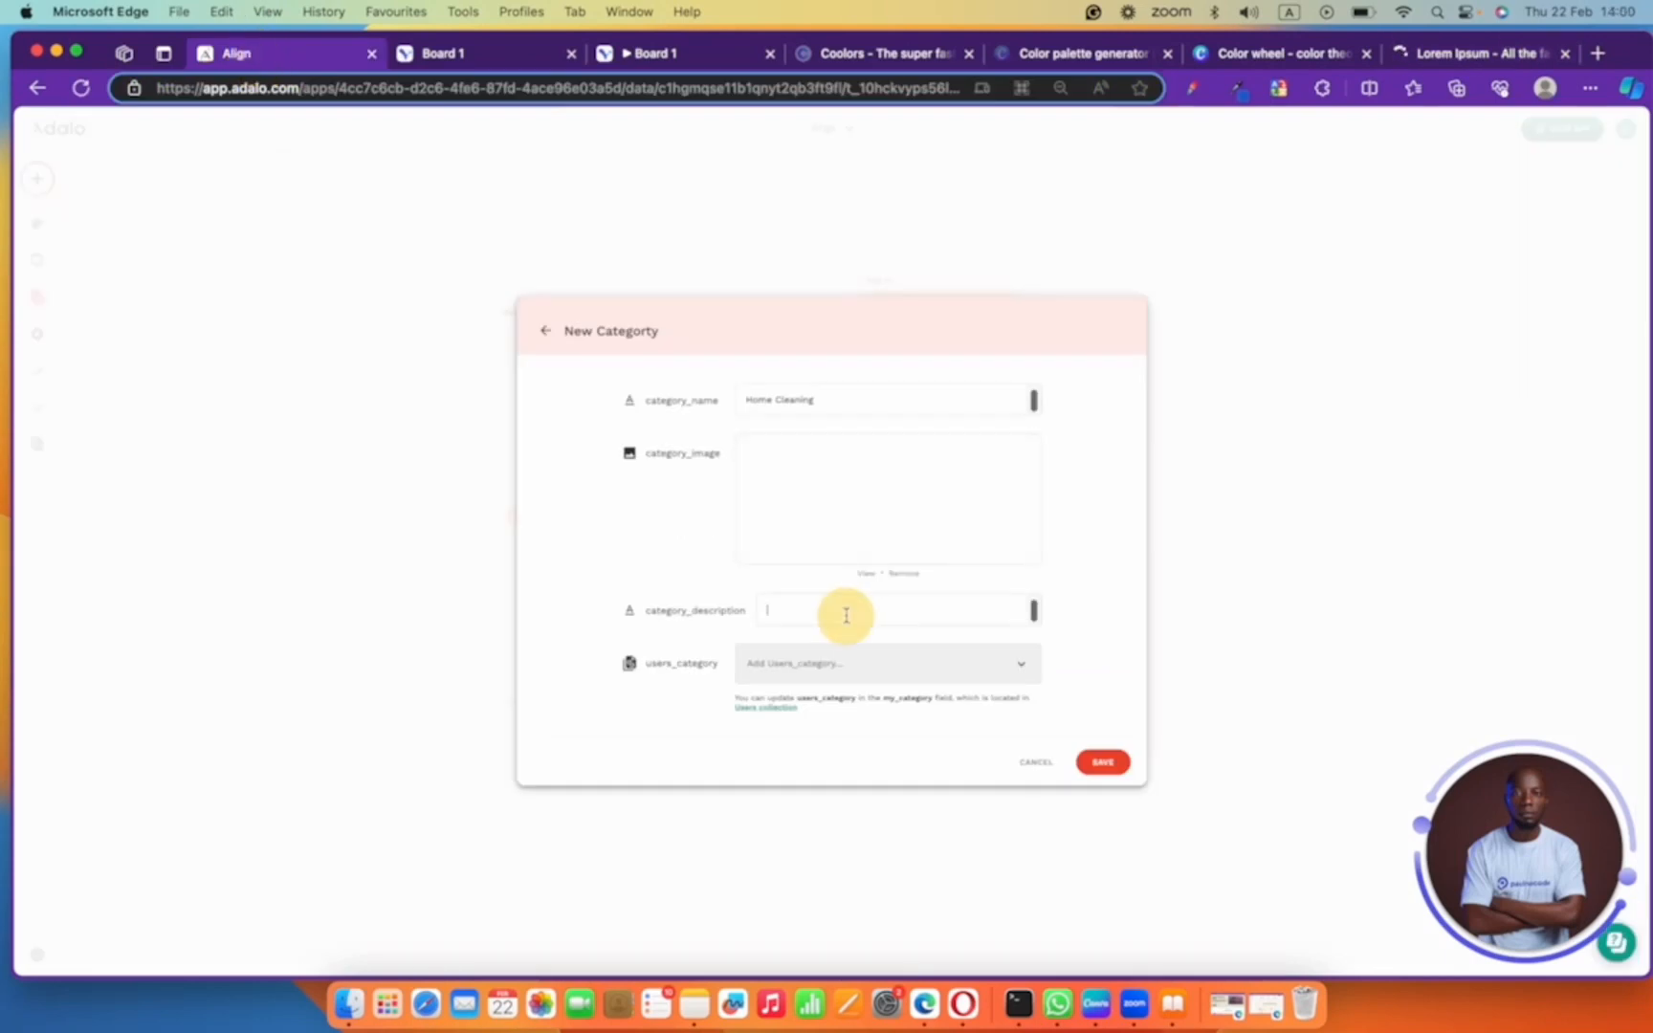
key("super+v")
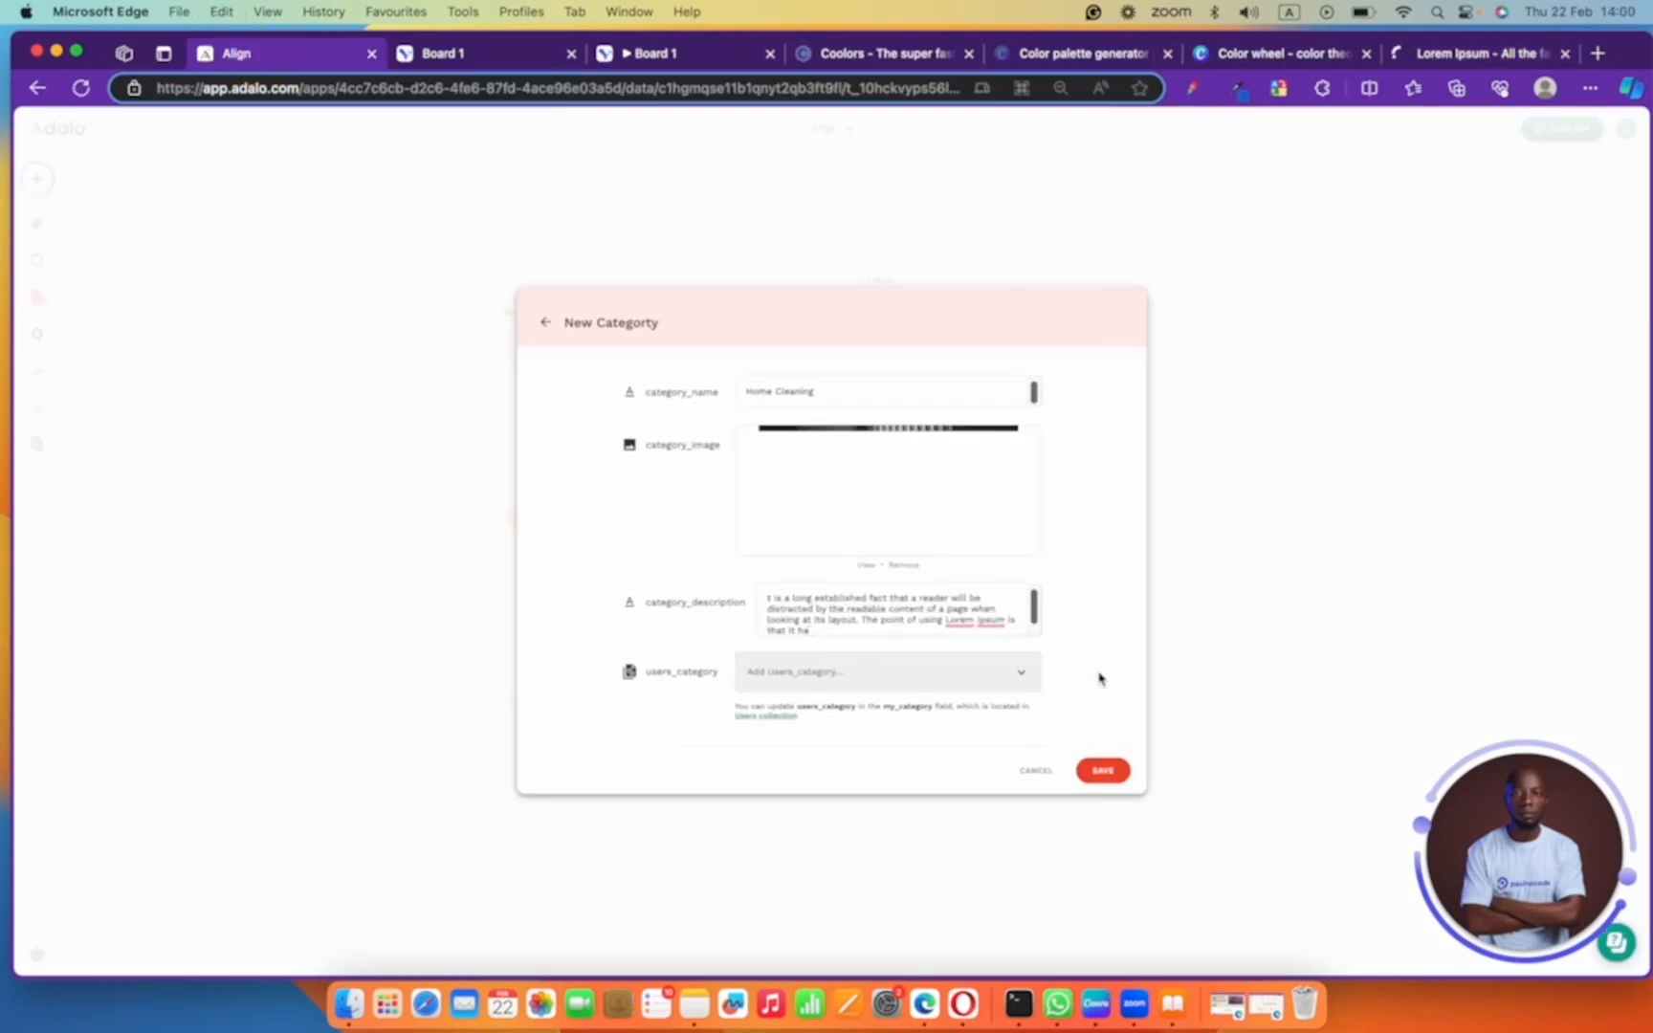
left_click(1110, 771)
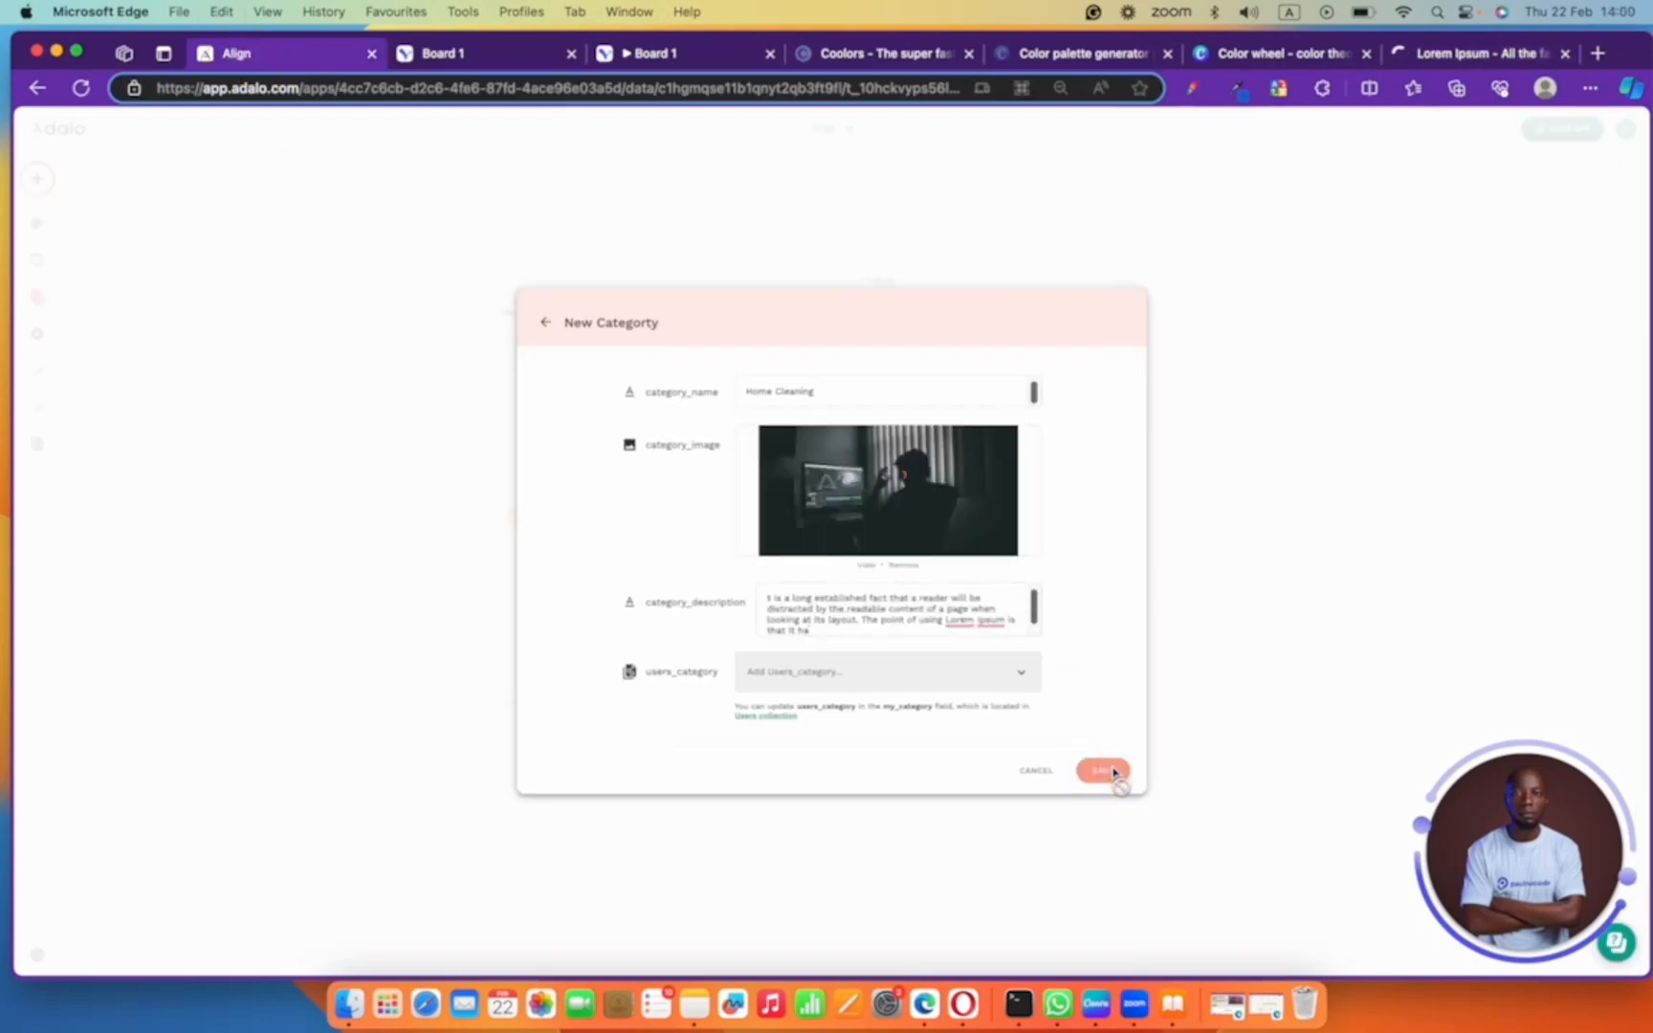
- Start another category record named Waiting and set its category_image to Download section.png from Downloads
left_click(920, 452)
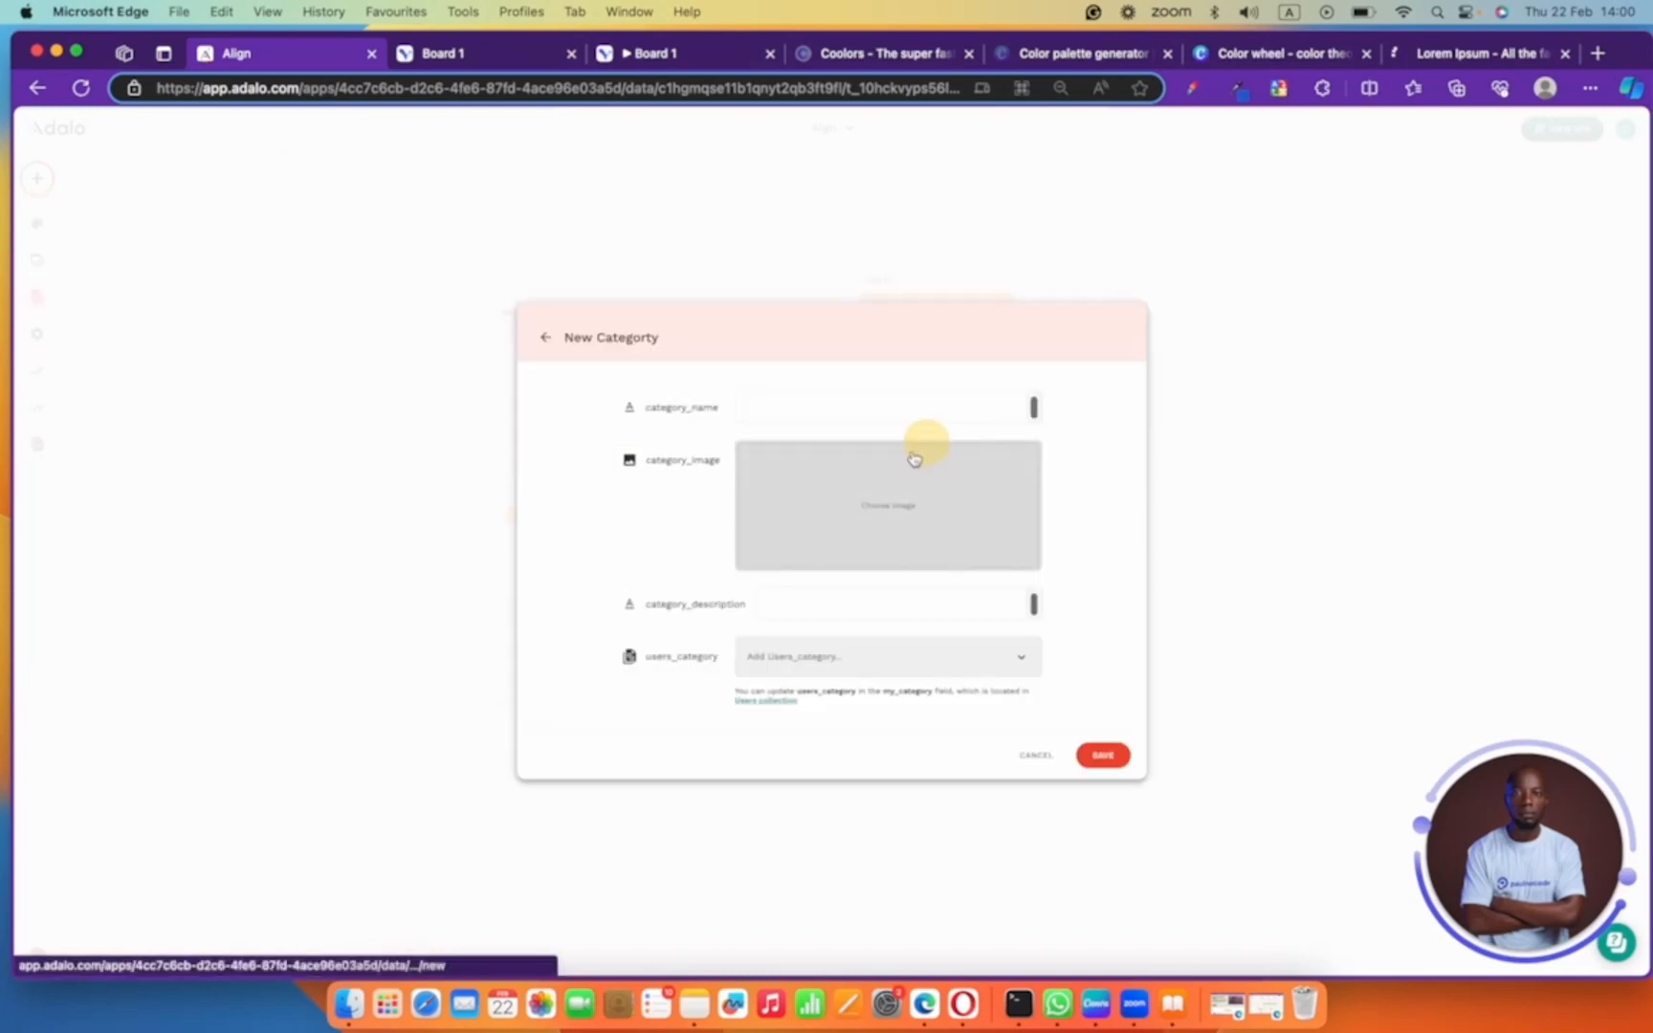
left_click(759, 398)
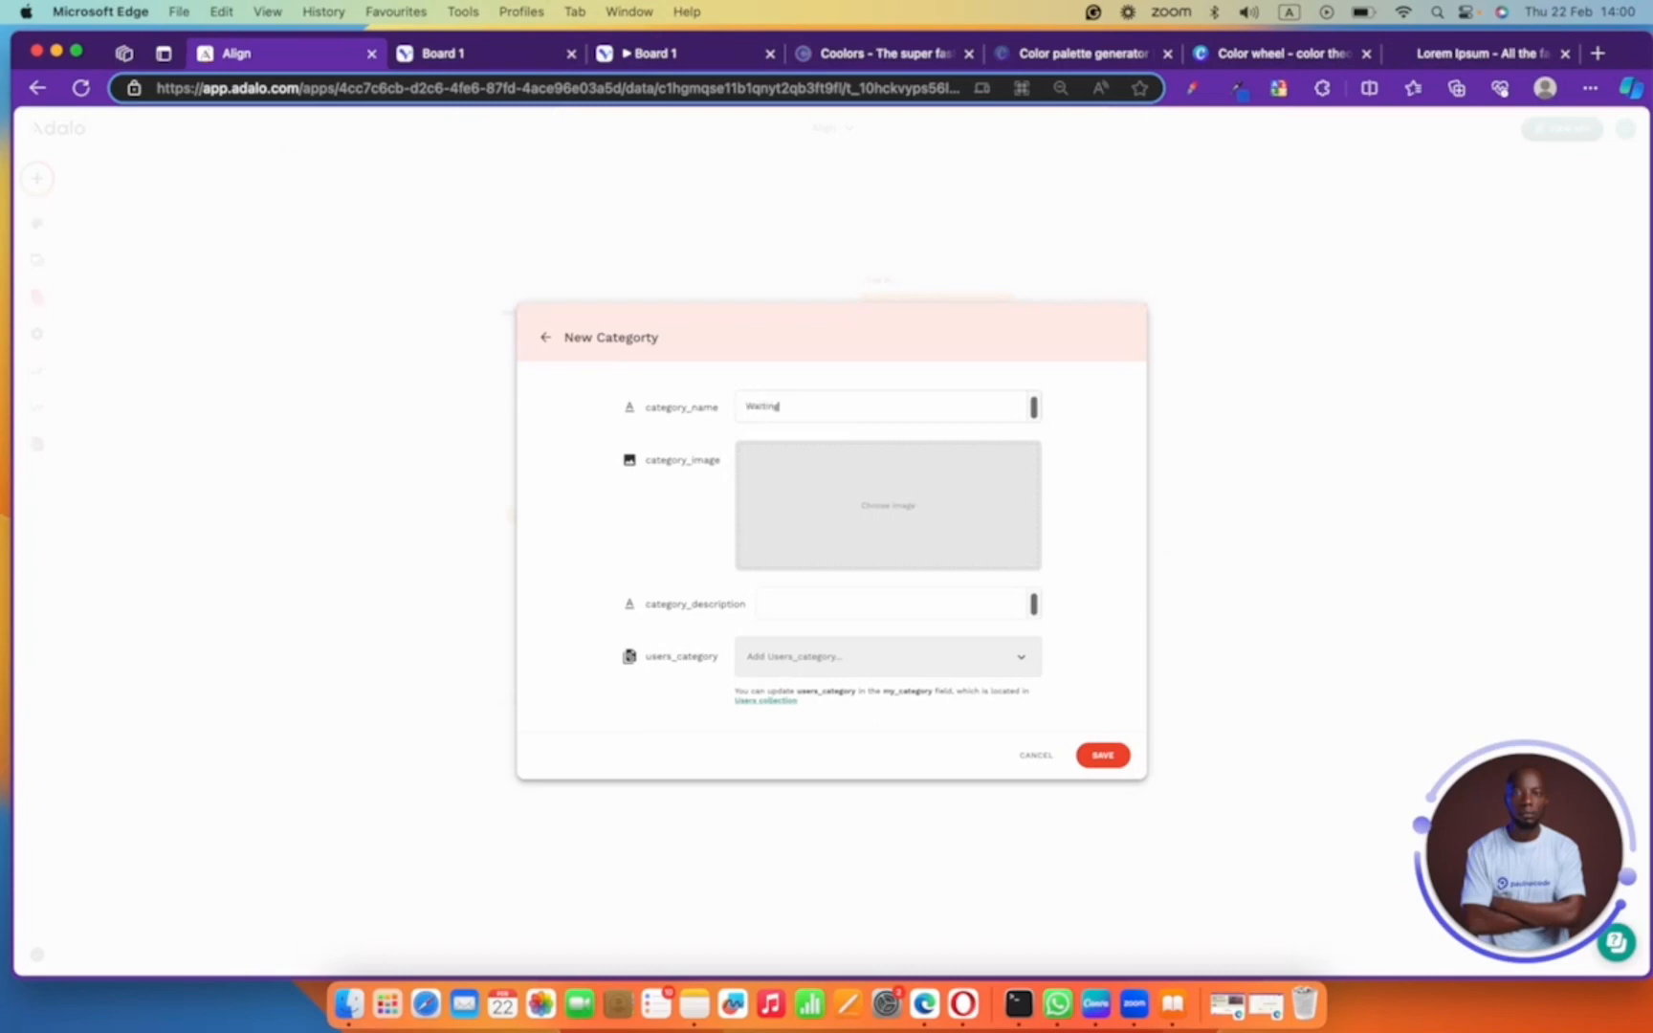
left_click(850, 463)
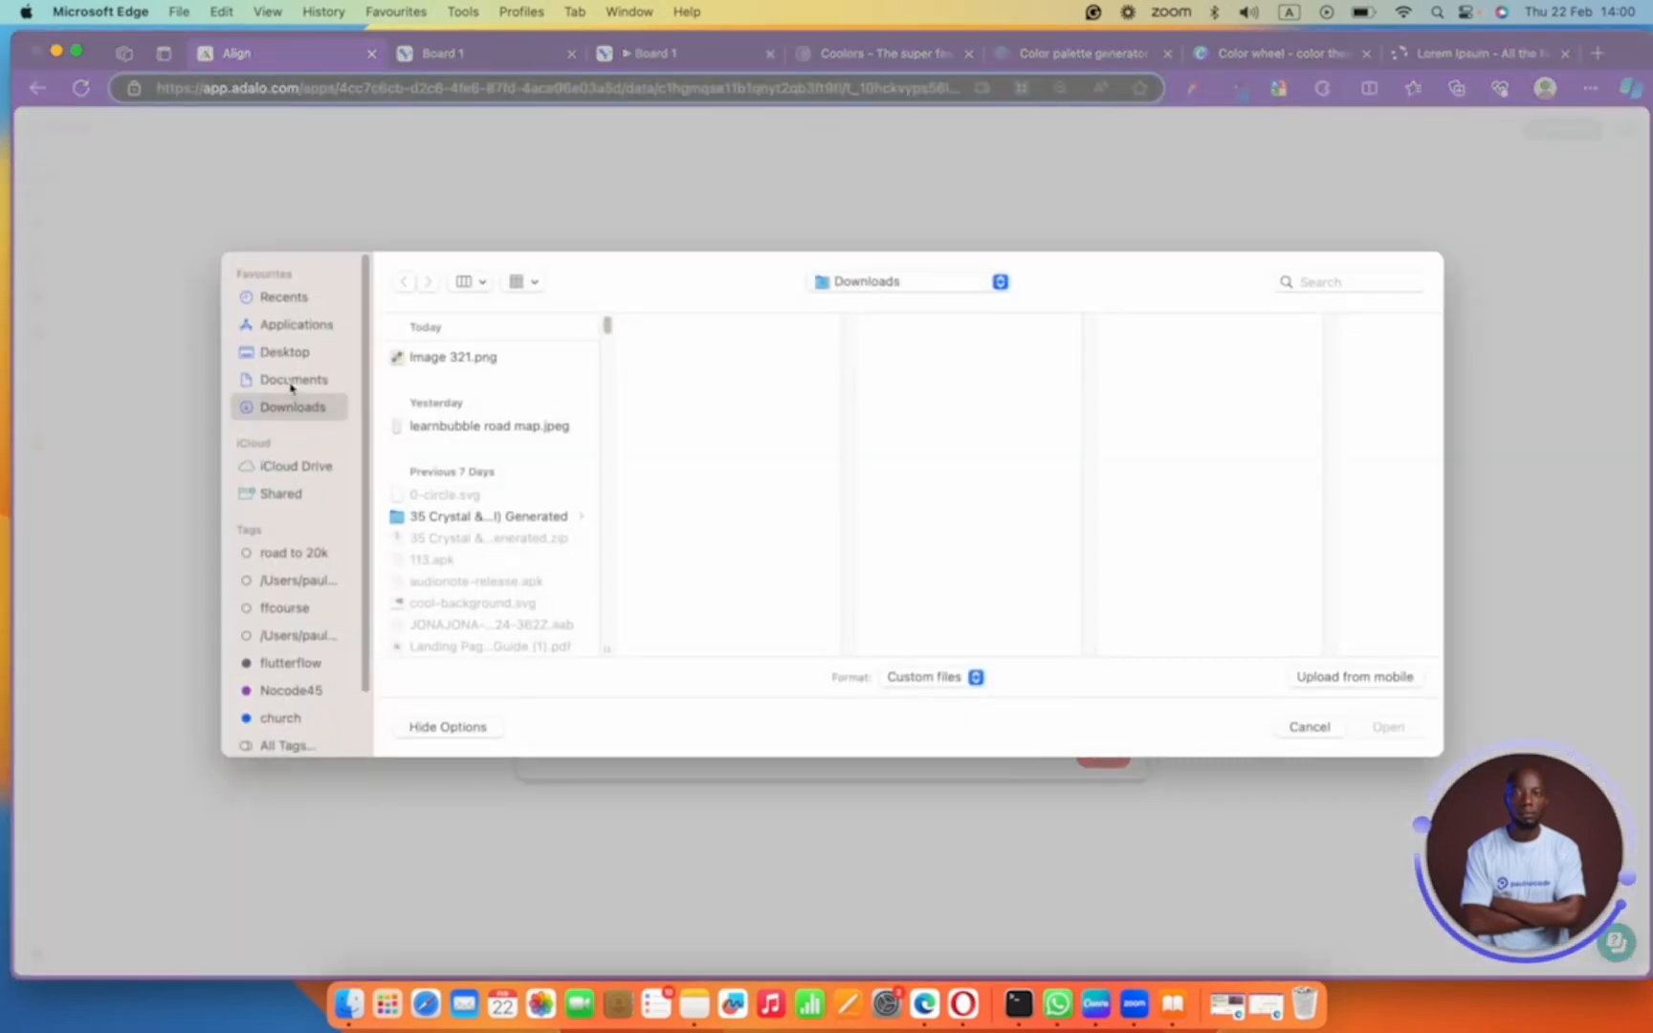
left_click(289, 382)
left_click(469, 368)
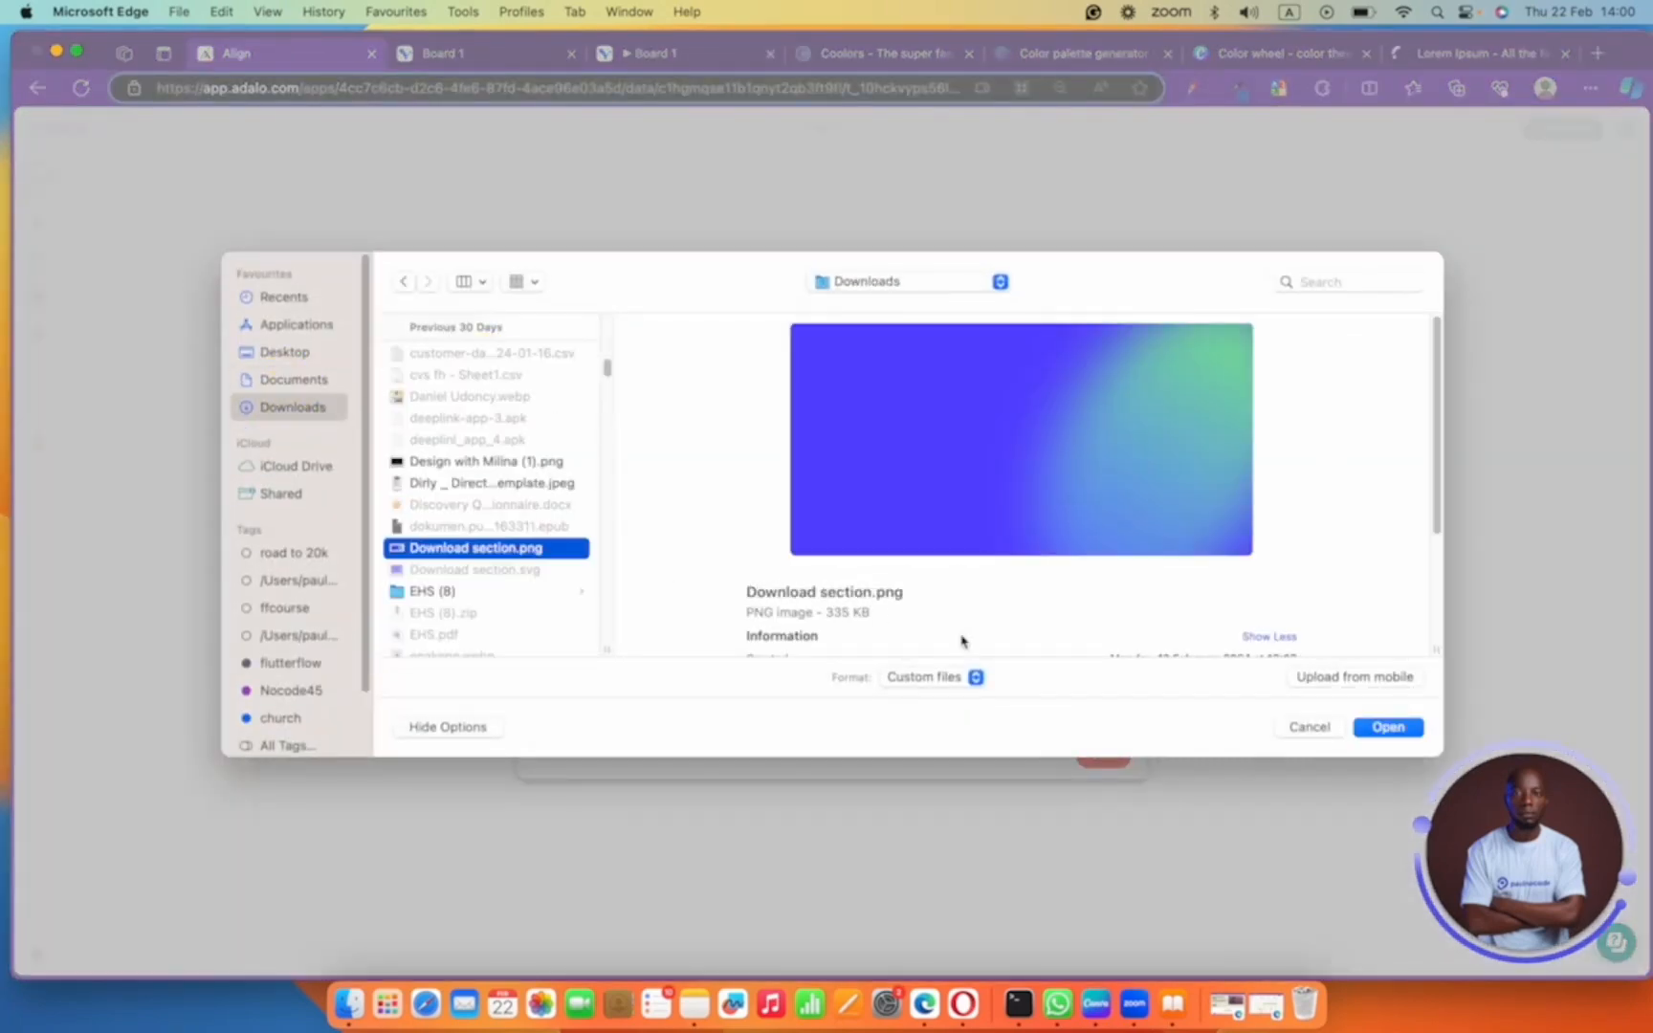
left_click(1389, 726)
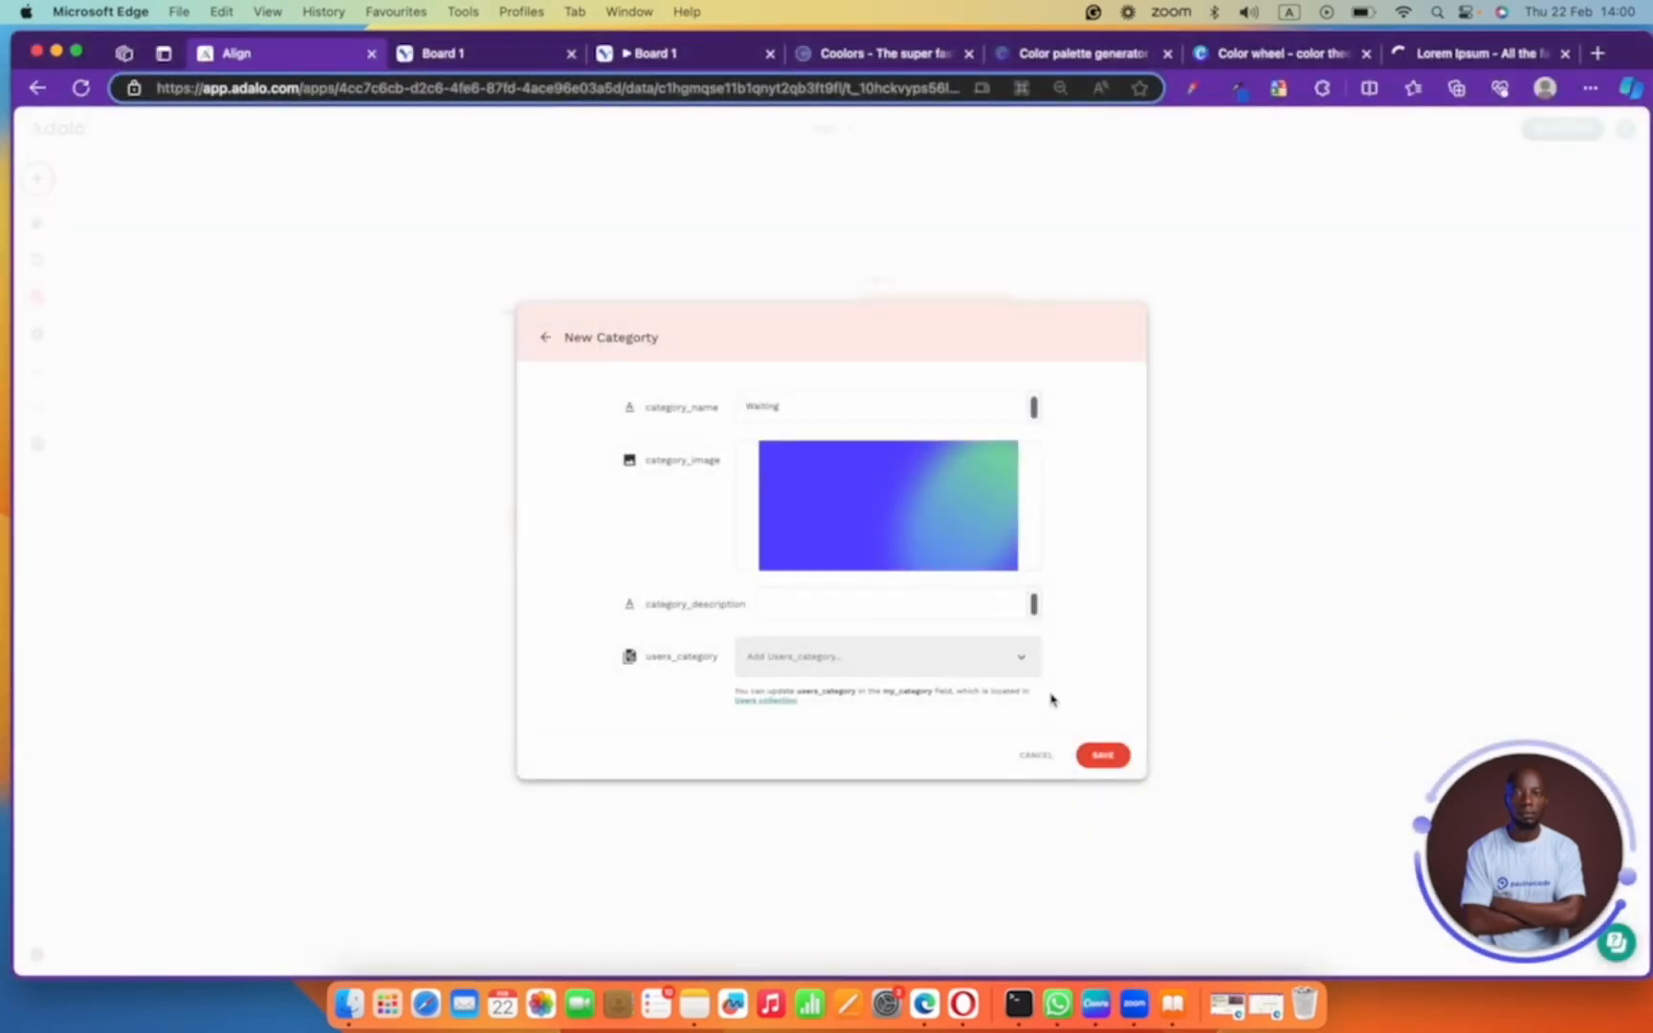
- Paste the copied placeholder text as the Waiting record's category_description, save it and close the category records
left_click(794, 602)
type("t is a long established fact that a reader will be distracted by the readable content of a page when looking at its layout. The point of using Lorem ipsum is that it ha")
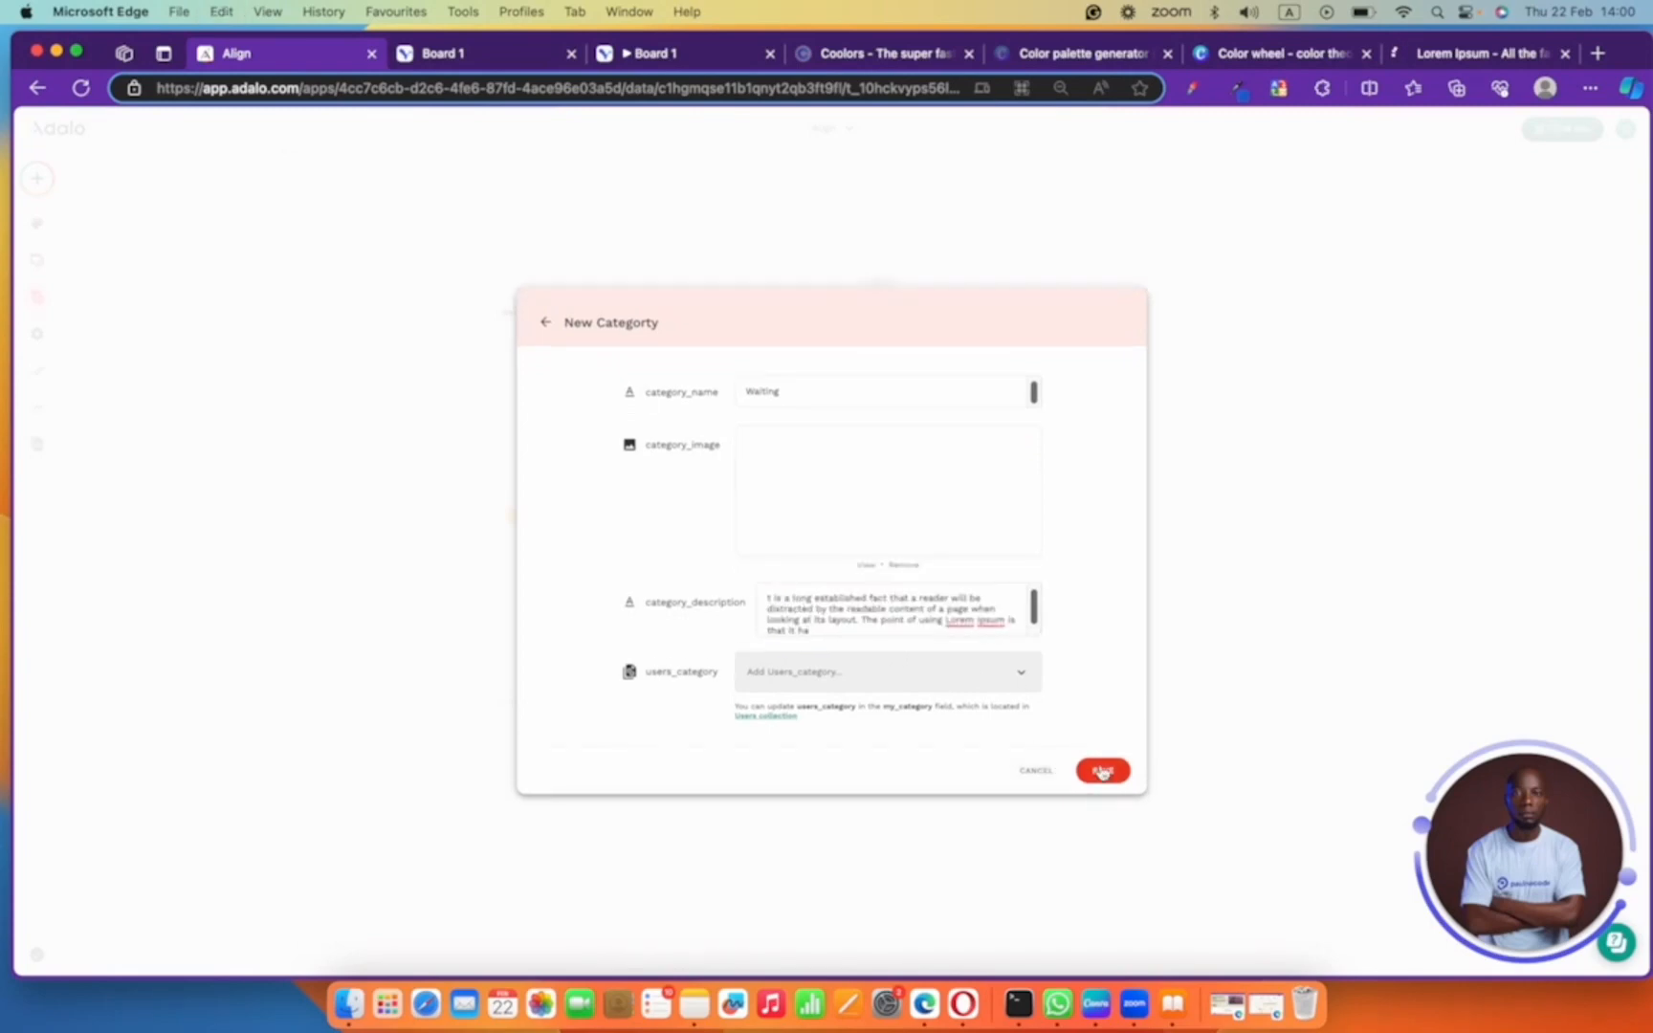
left_click(1104, 771)
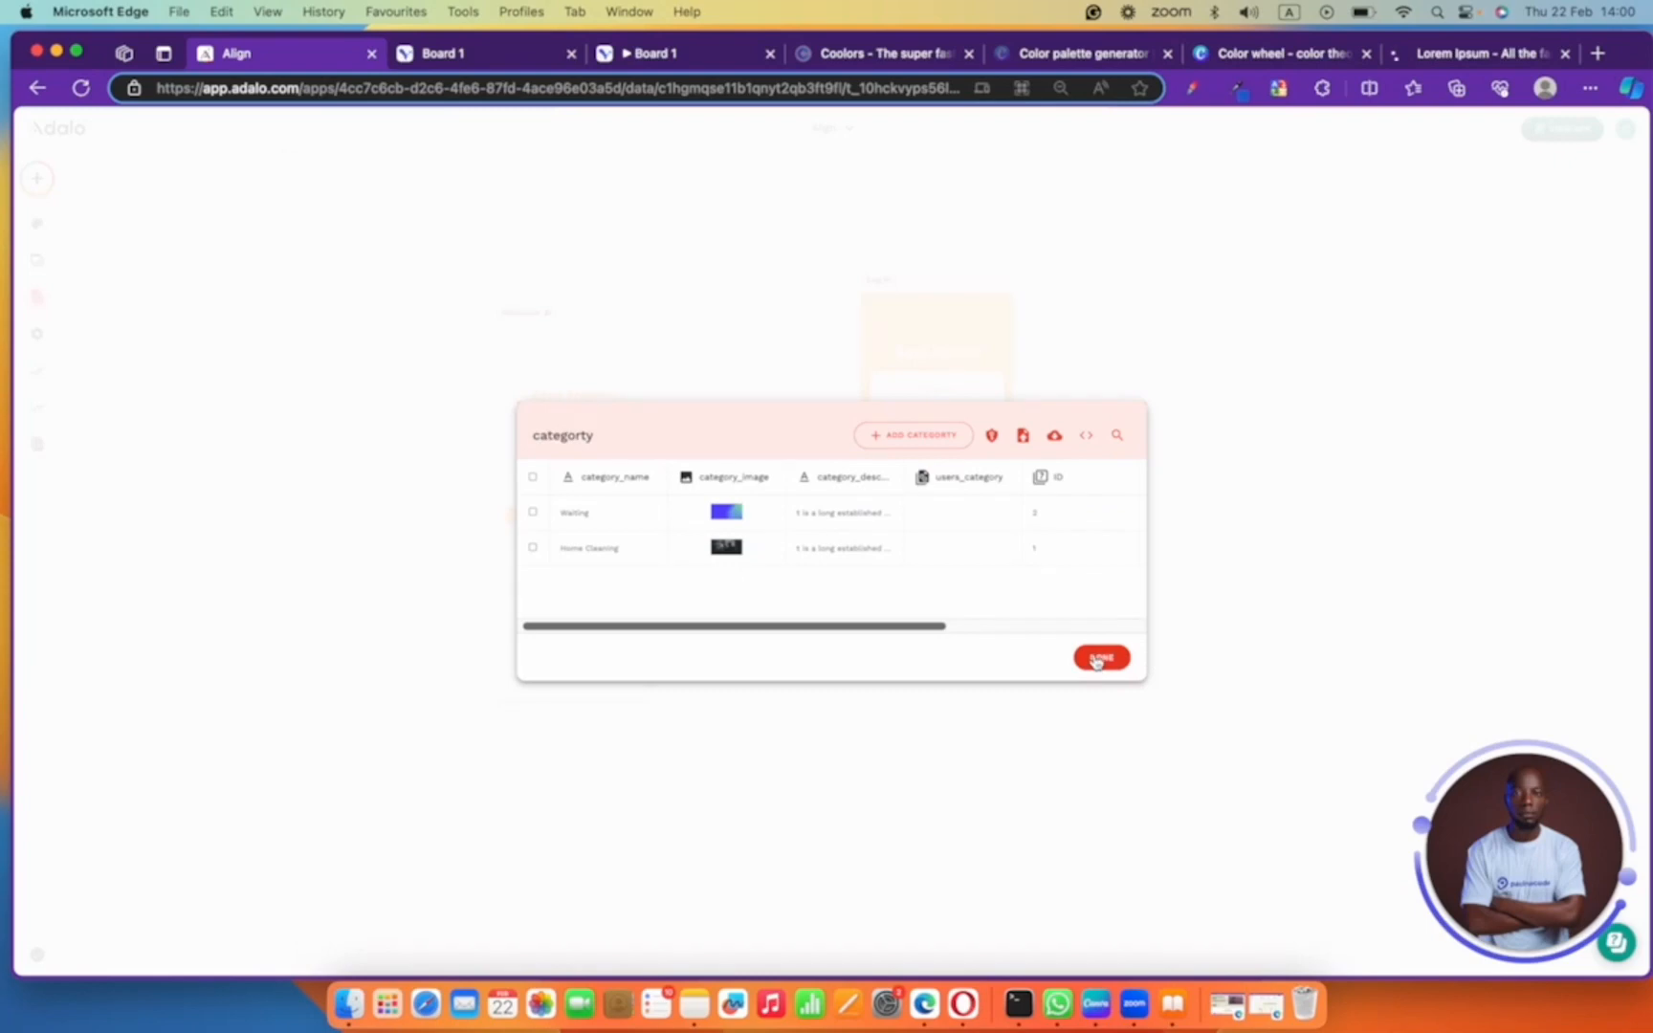
left_click(1100, 657)
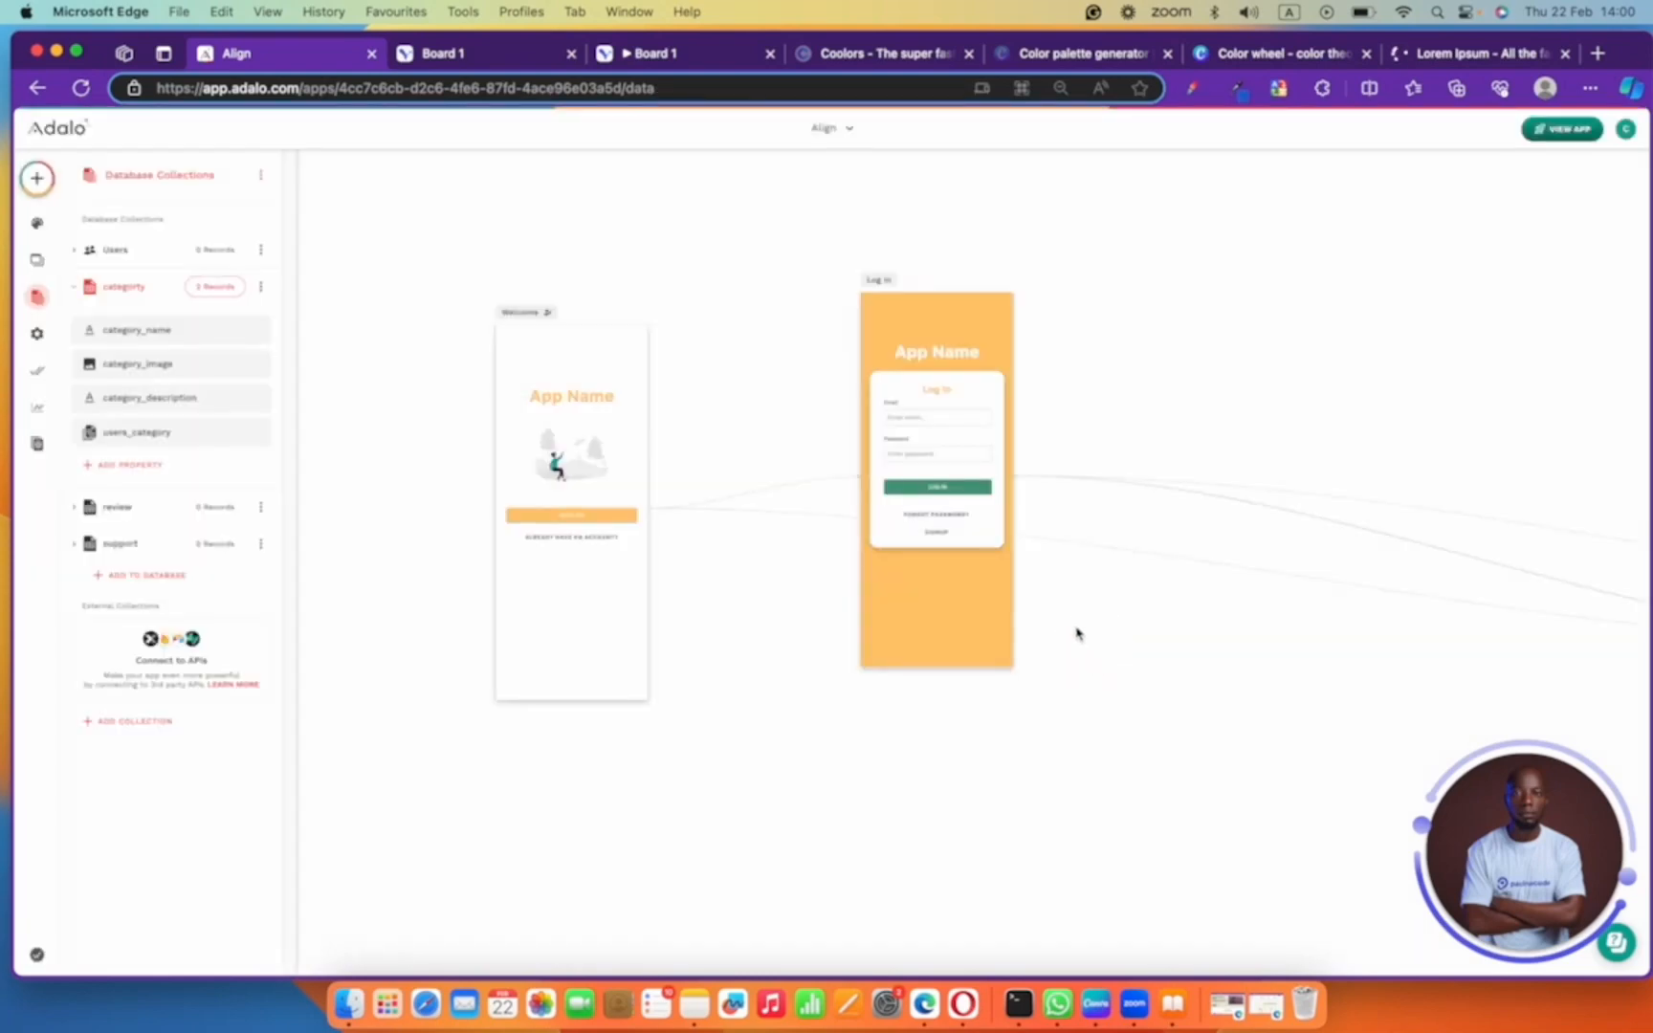
- Shift the Welcome screen slightly up and left on the canvas, and compare it with the launch and sign-in designs in Visily
left_click(532, 313)
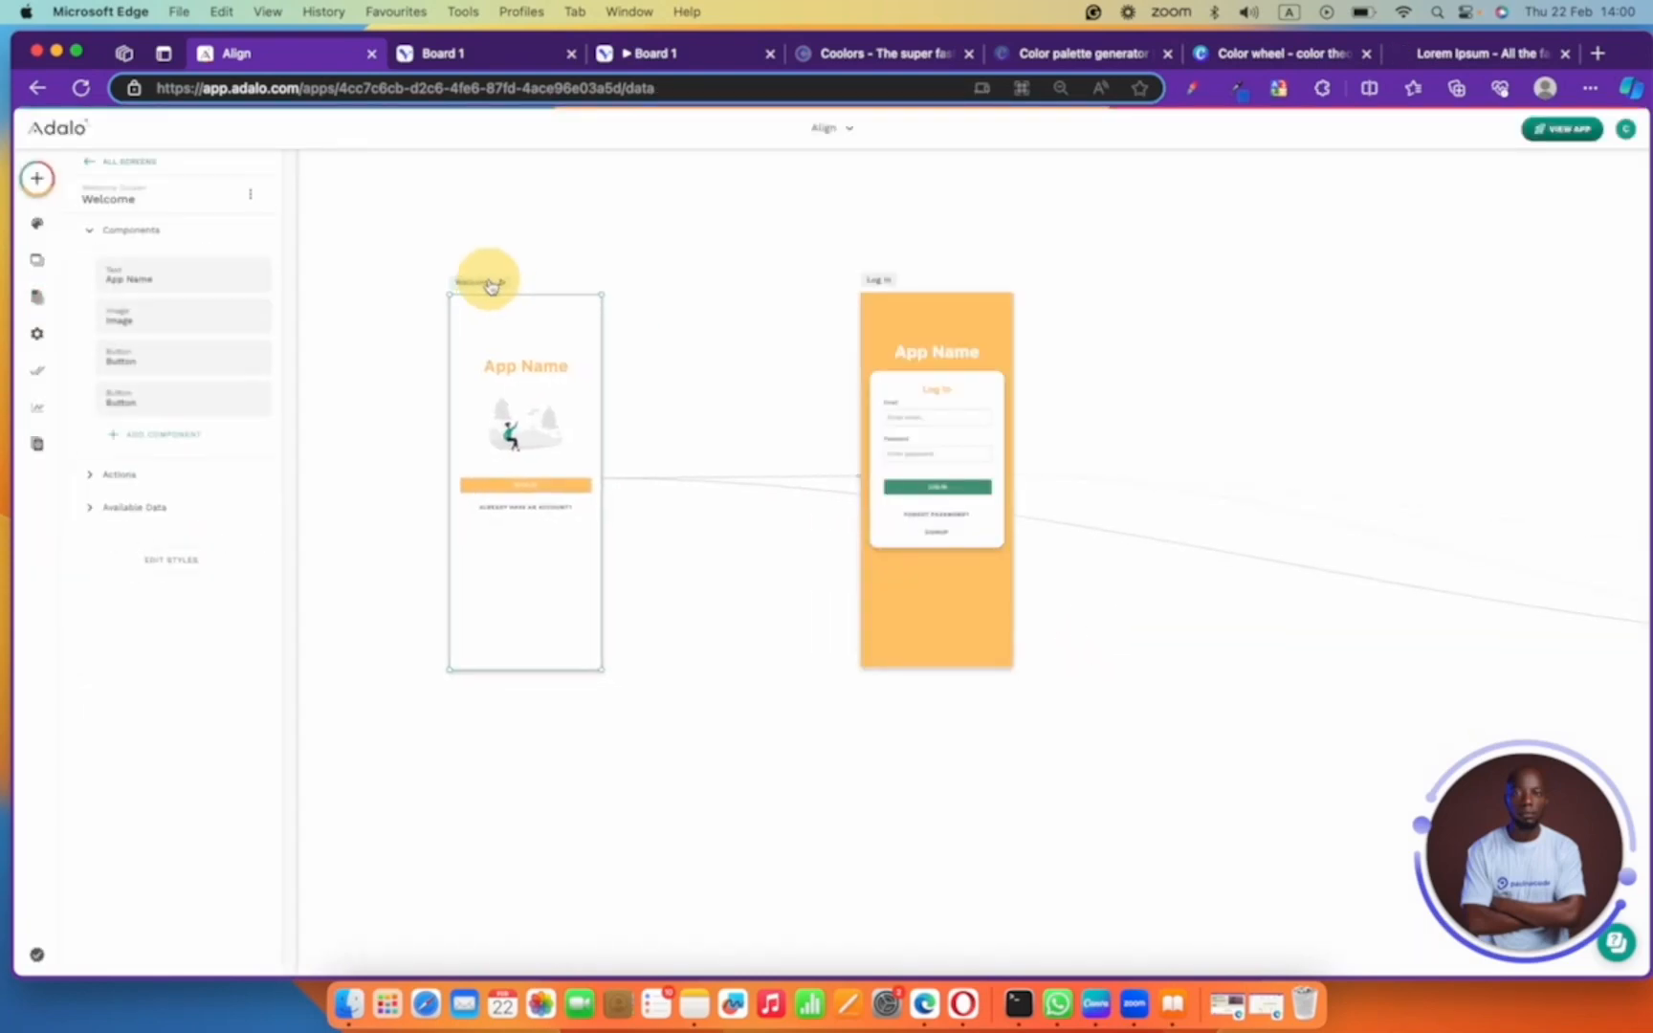
left_click(486, 55)
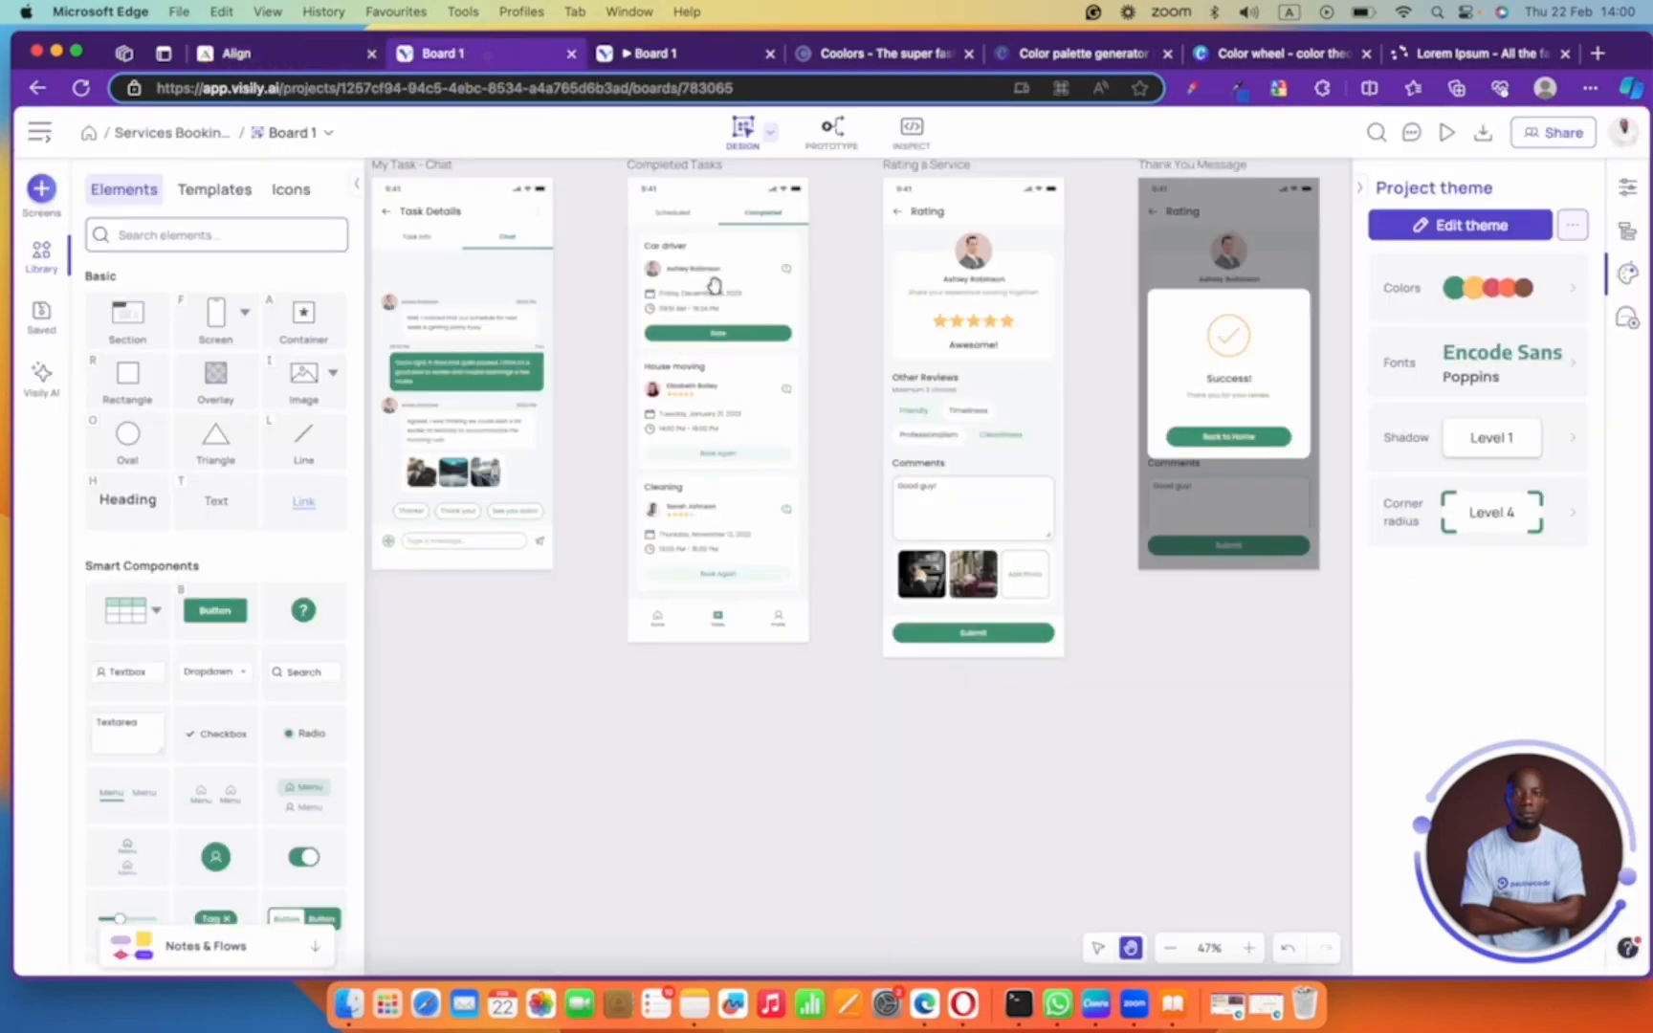
left_click_drag(685, 730, 1368, 719)
left_click_drag(658, 652, 1346, 649)
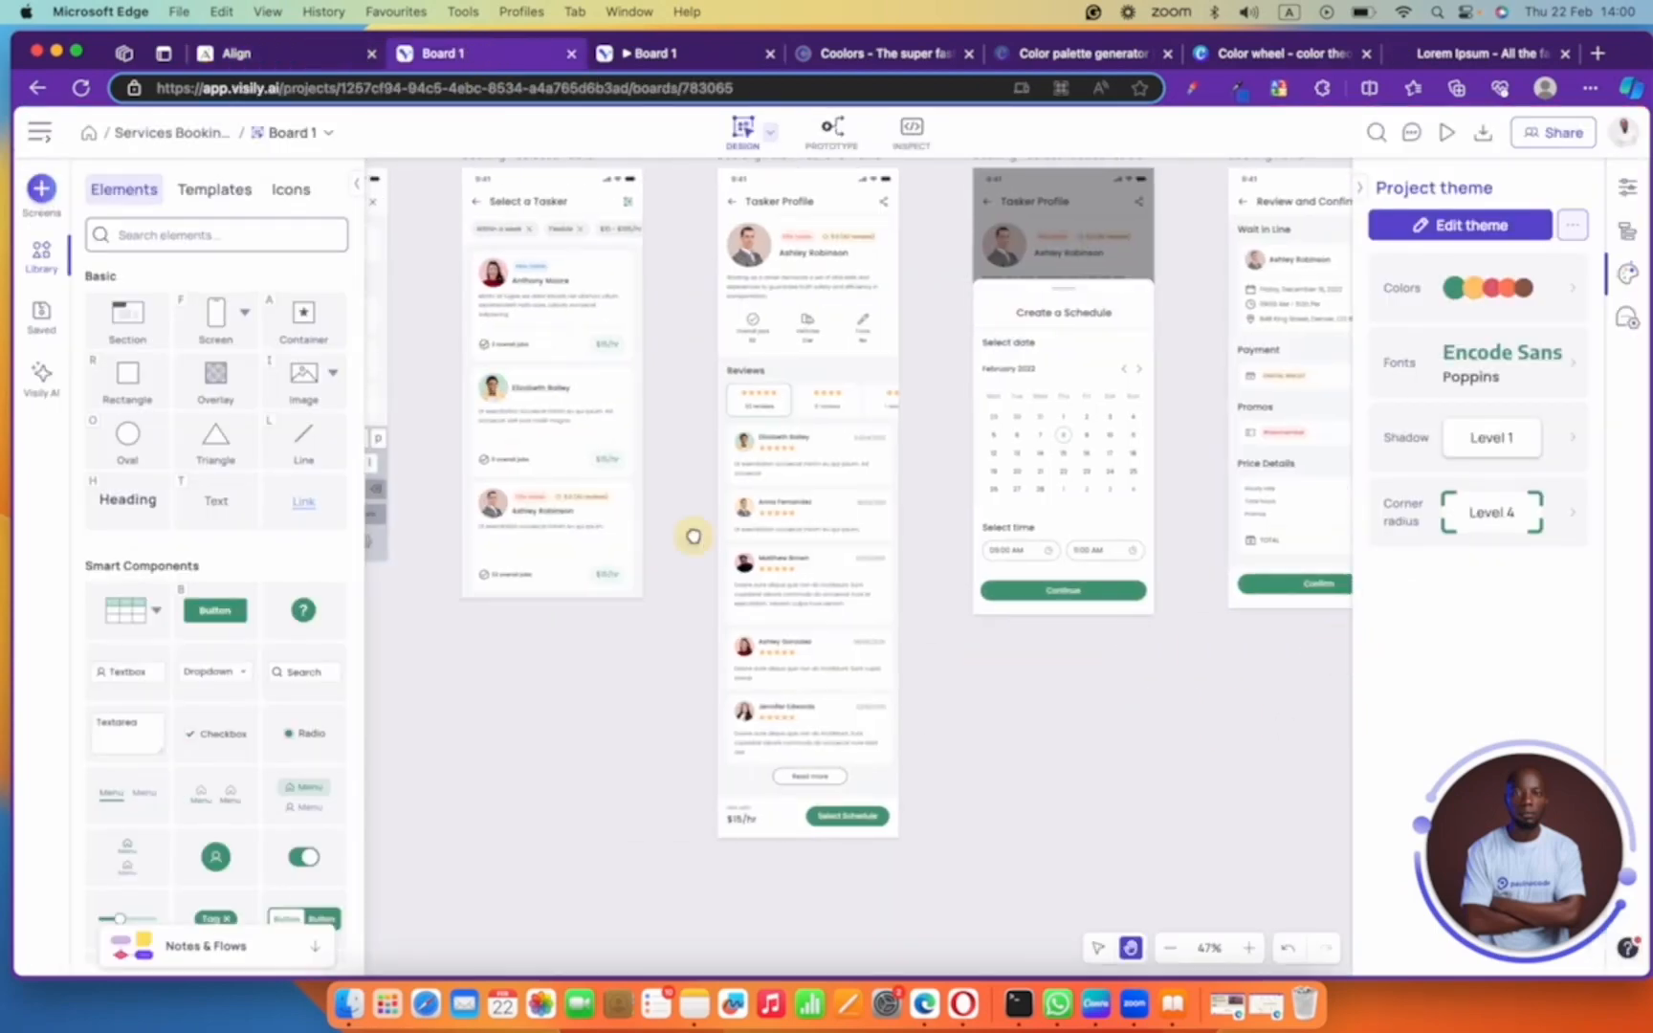
left_click_drag(693, 536, 1171, 533)
left_click_drag(594, 470, 1173, 472)
left_click_drag(675, 480, 1184, 461)
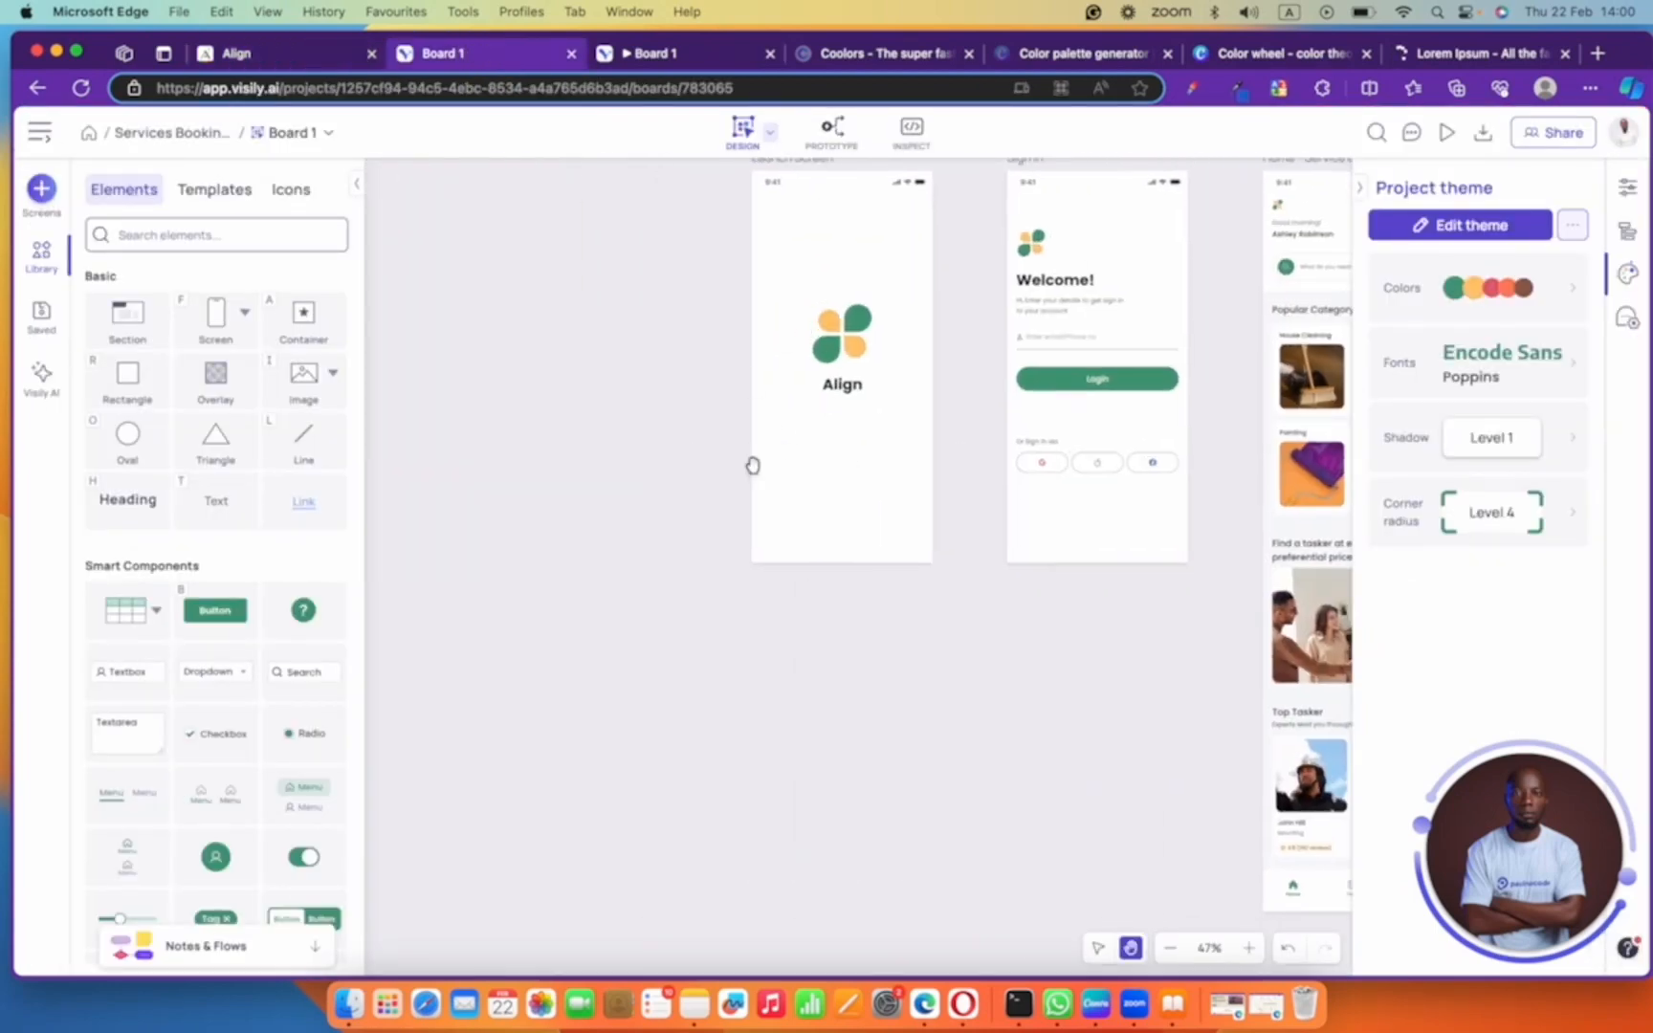
left_click(282, 50)
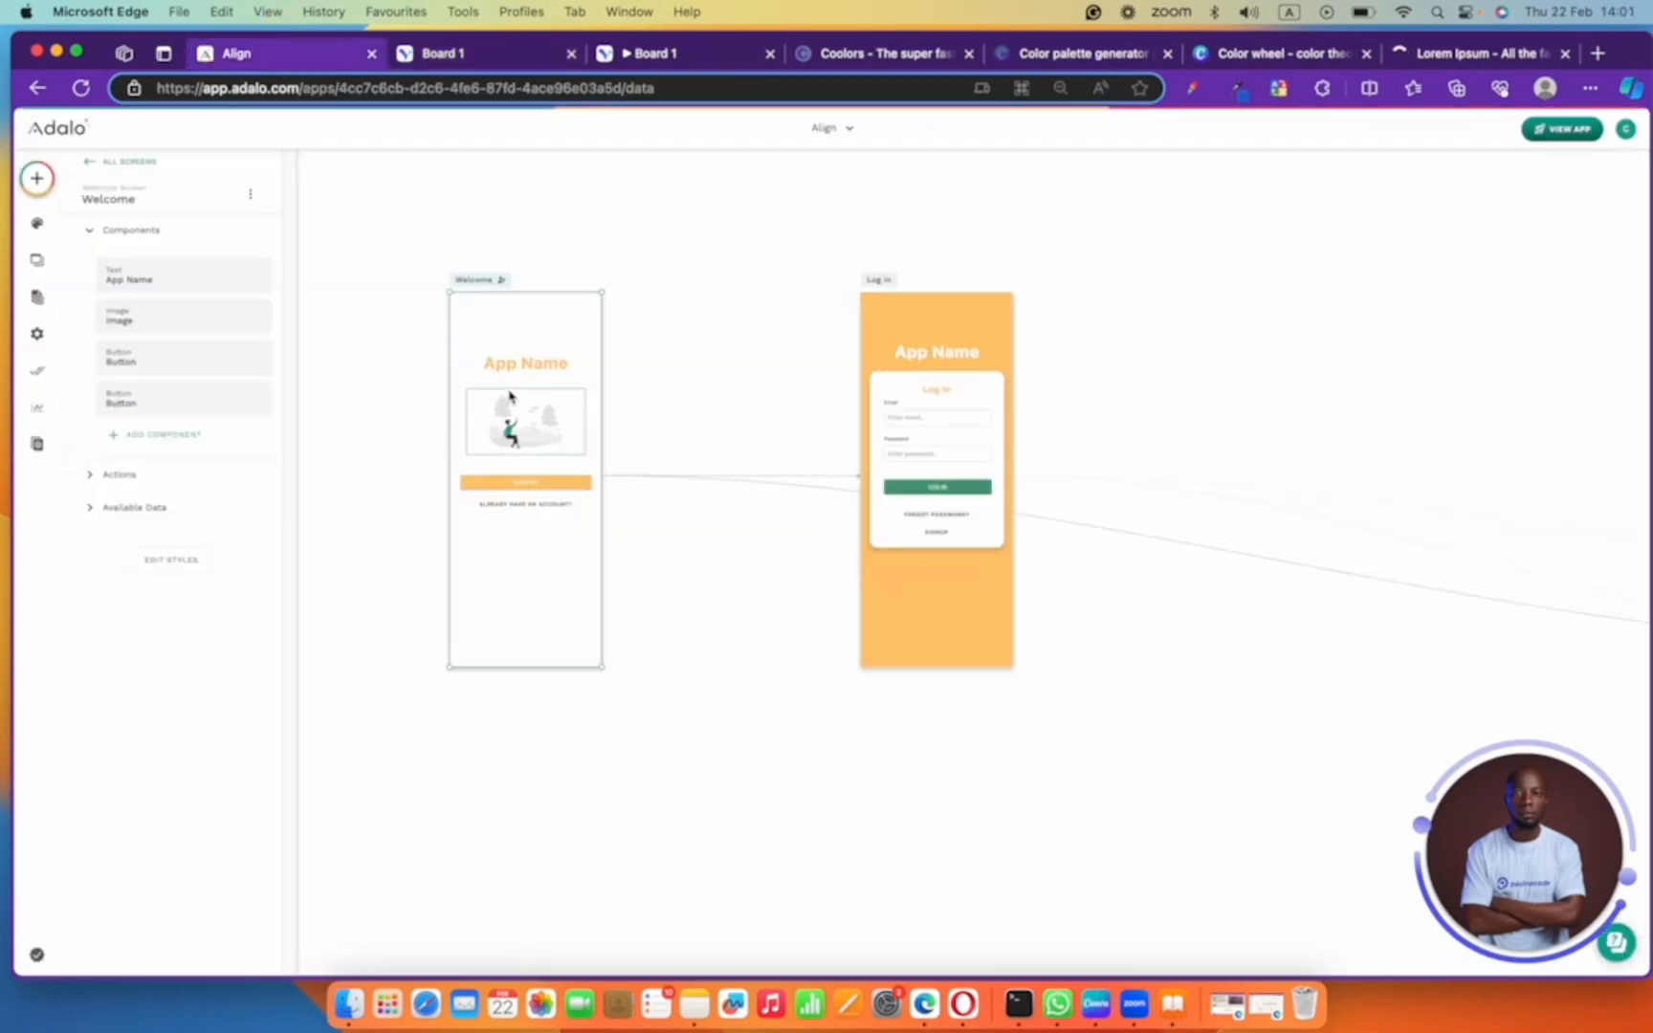
- Check the Welcome screen's four components and browse the components and screens available to add
left_click_drag(421, 330, 653, 543)
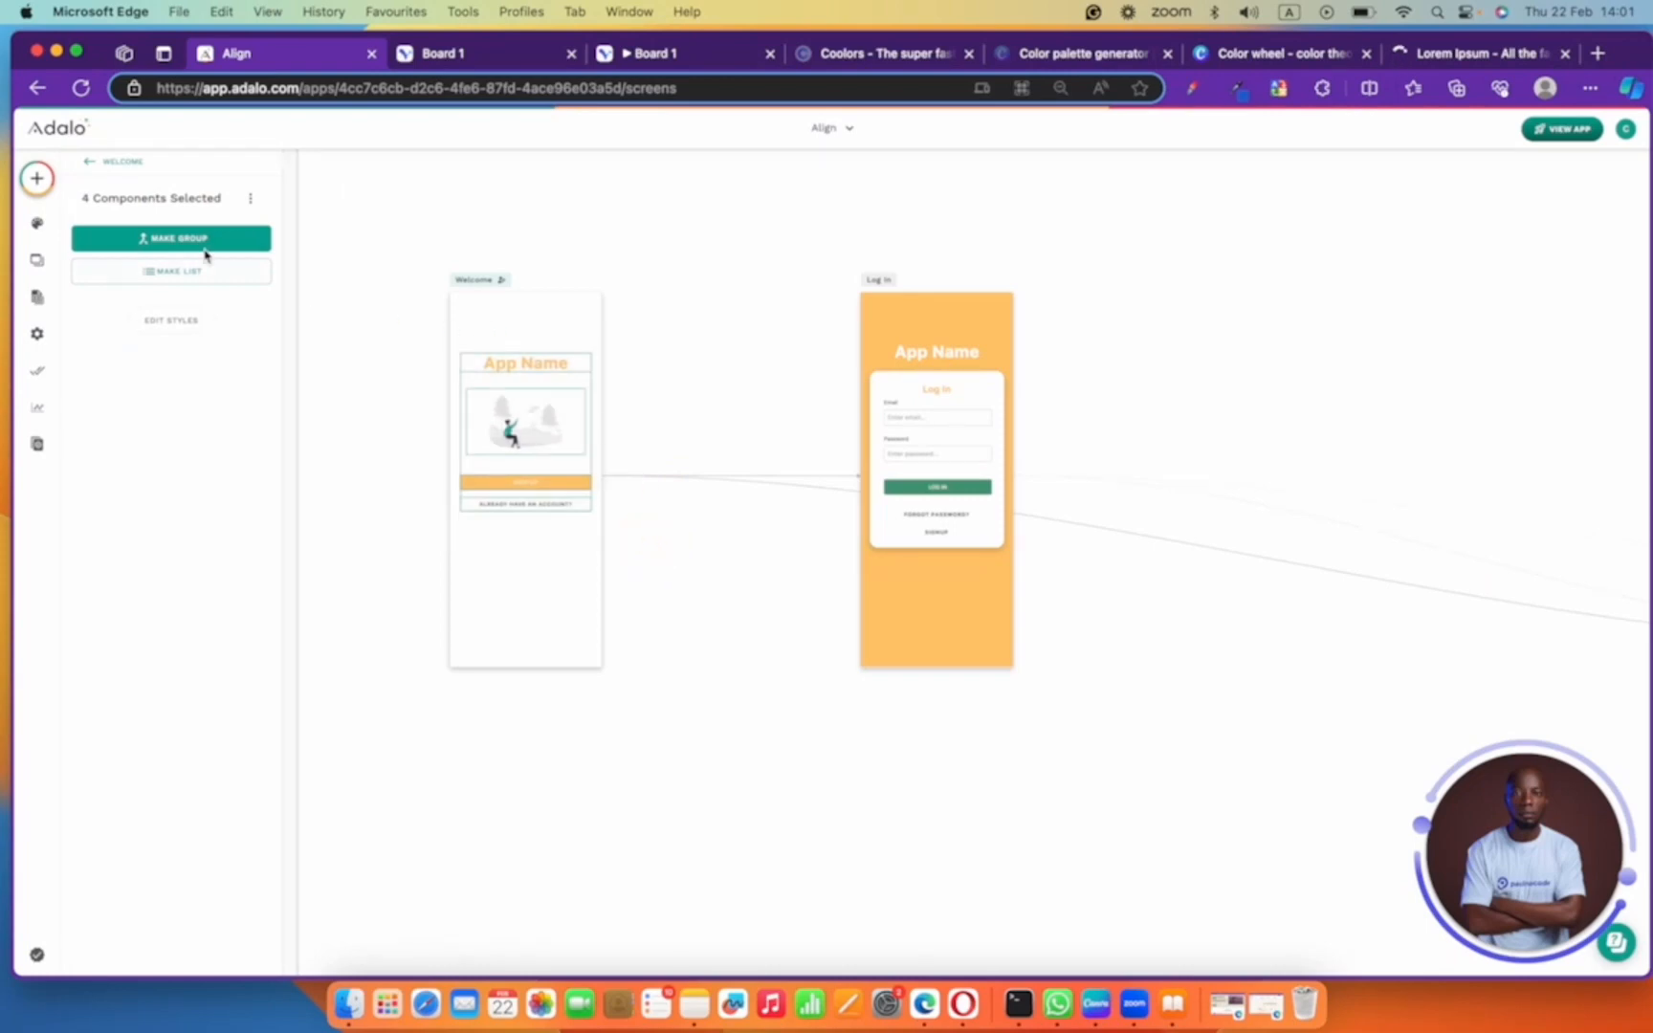
left_click(82, 162)
left_click(38, 178)
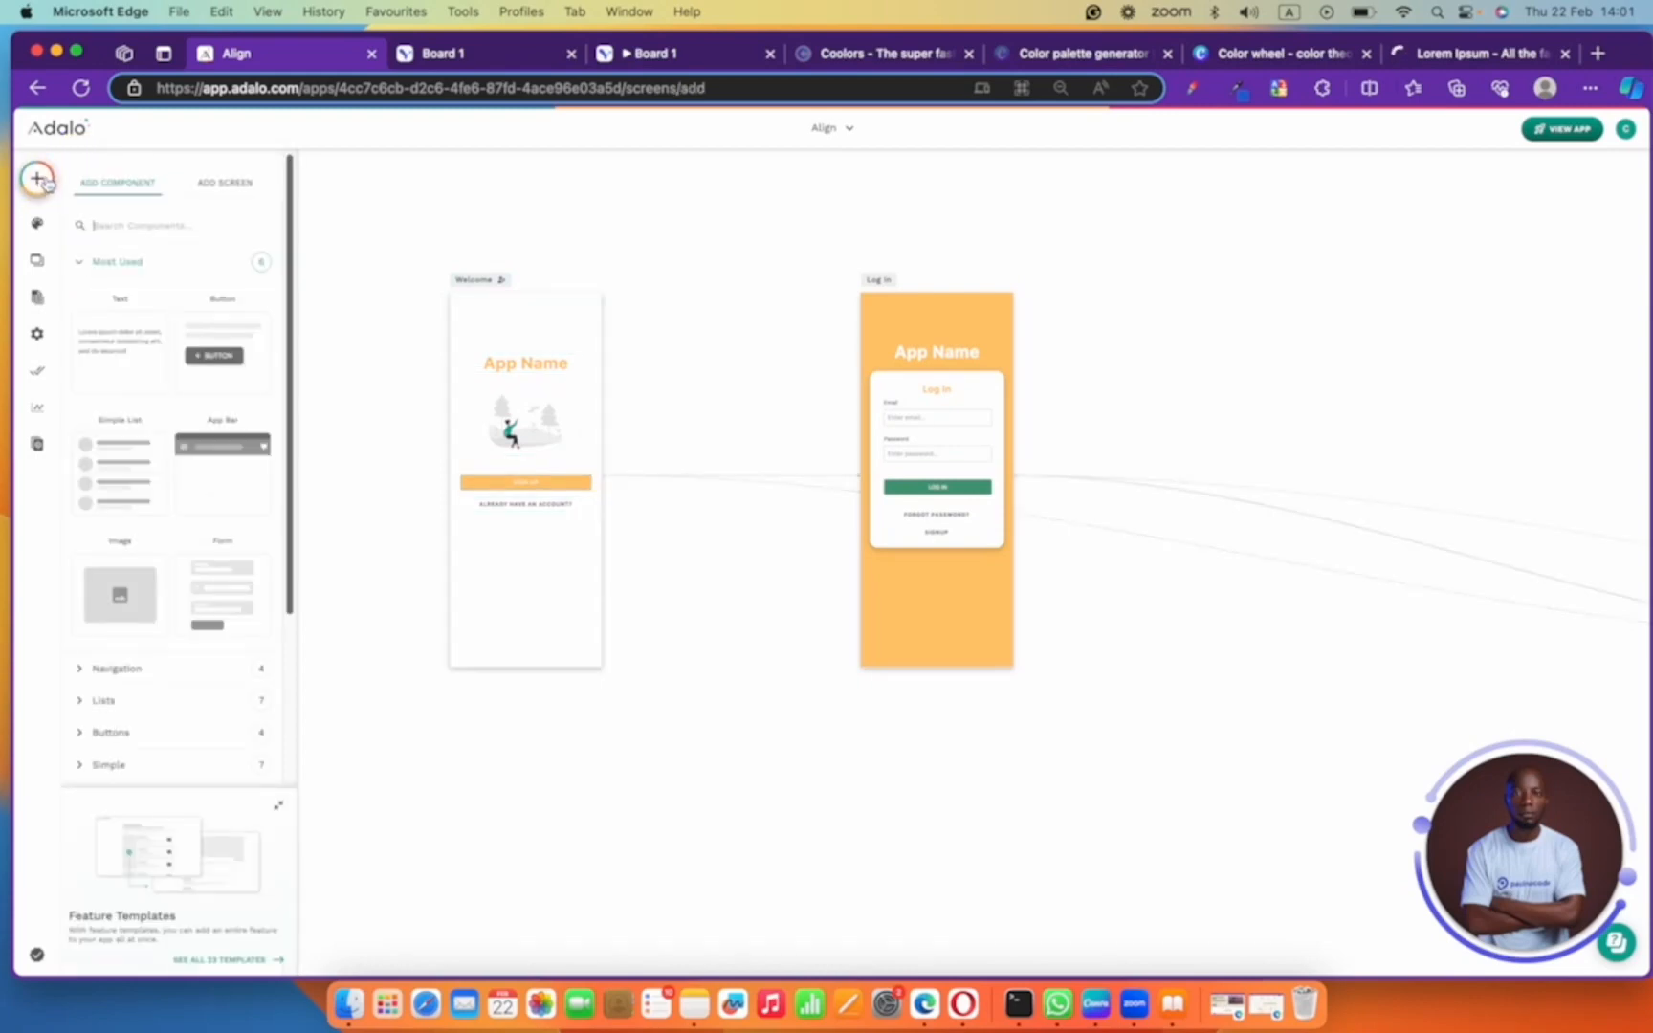
scroll(215, 473, "down", 5)
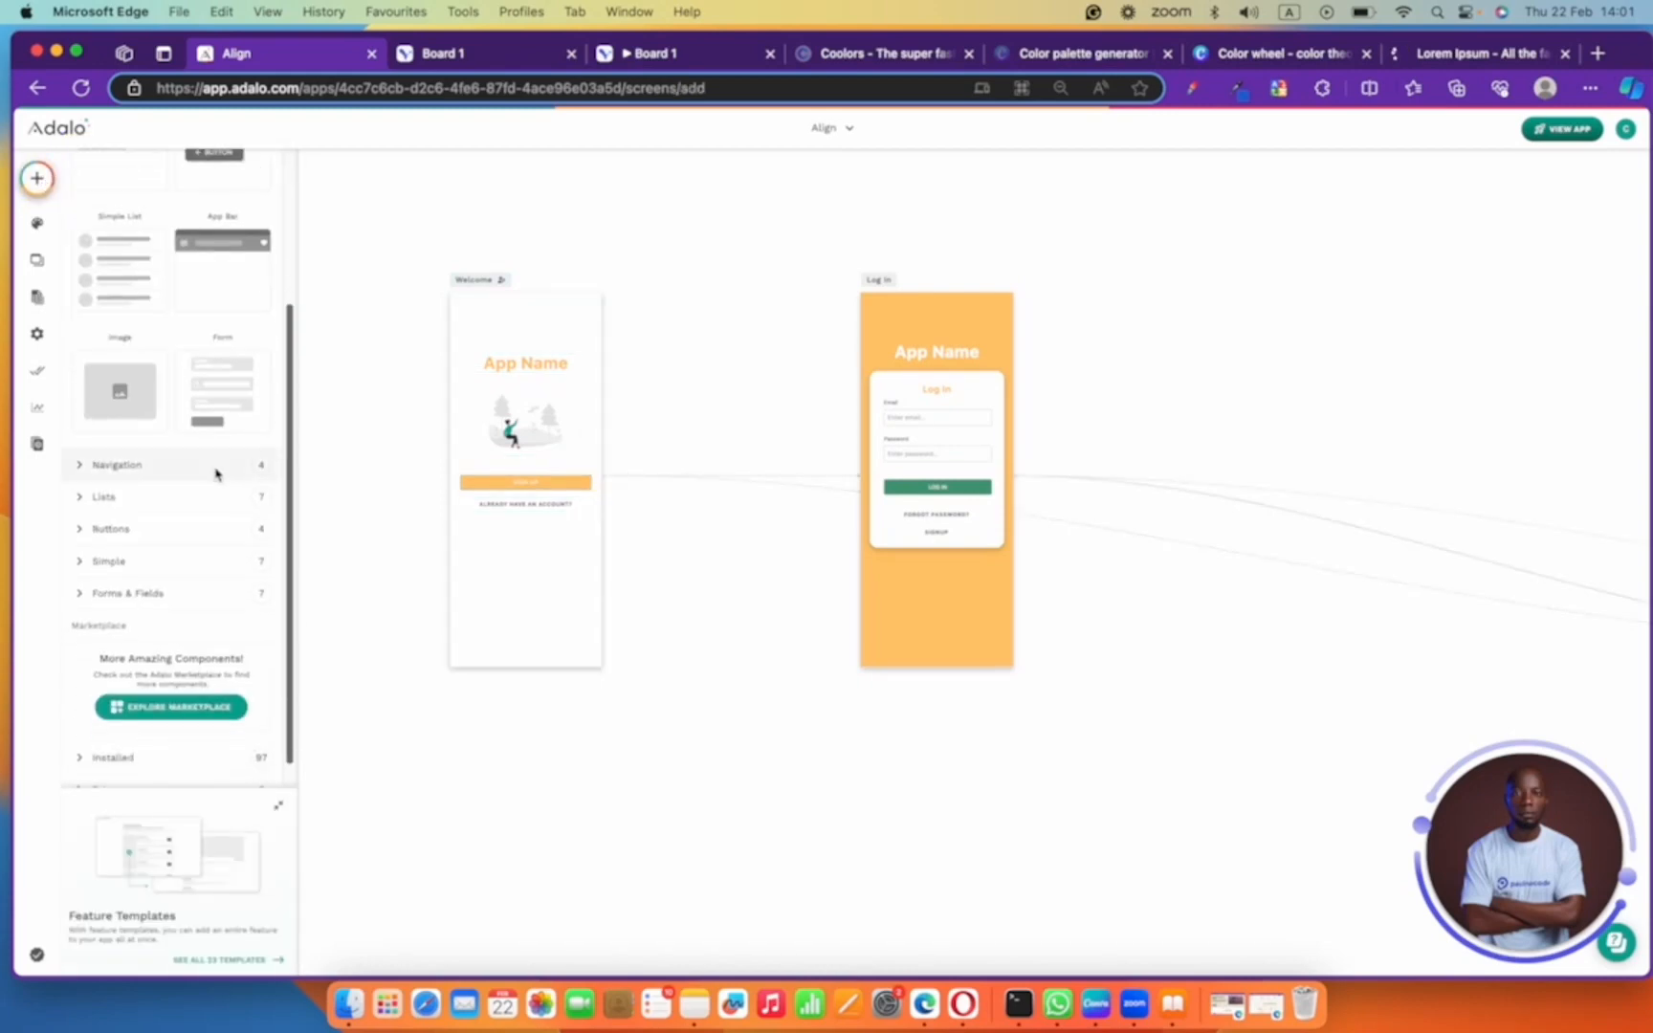
scroll(214, 473, "up", 5)
left_click(222, 181)
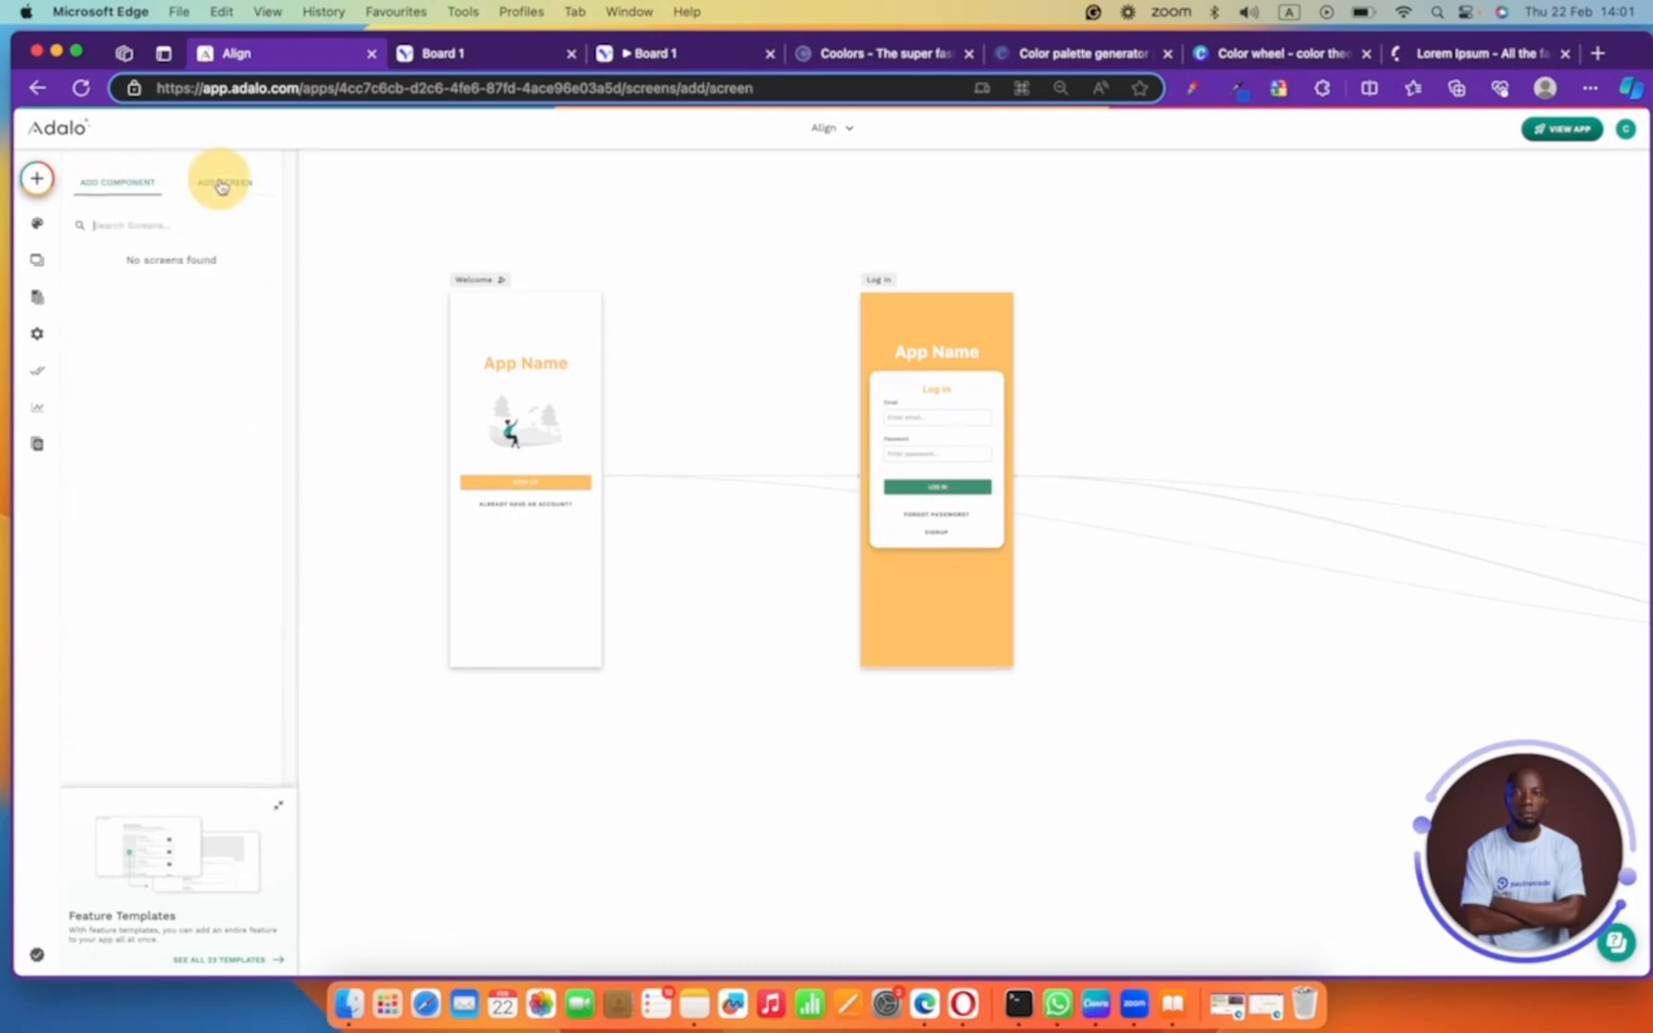
left_click(112, 190)
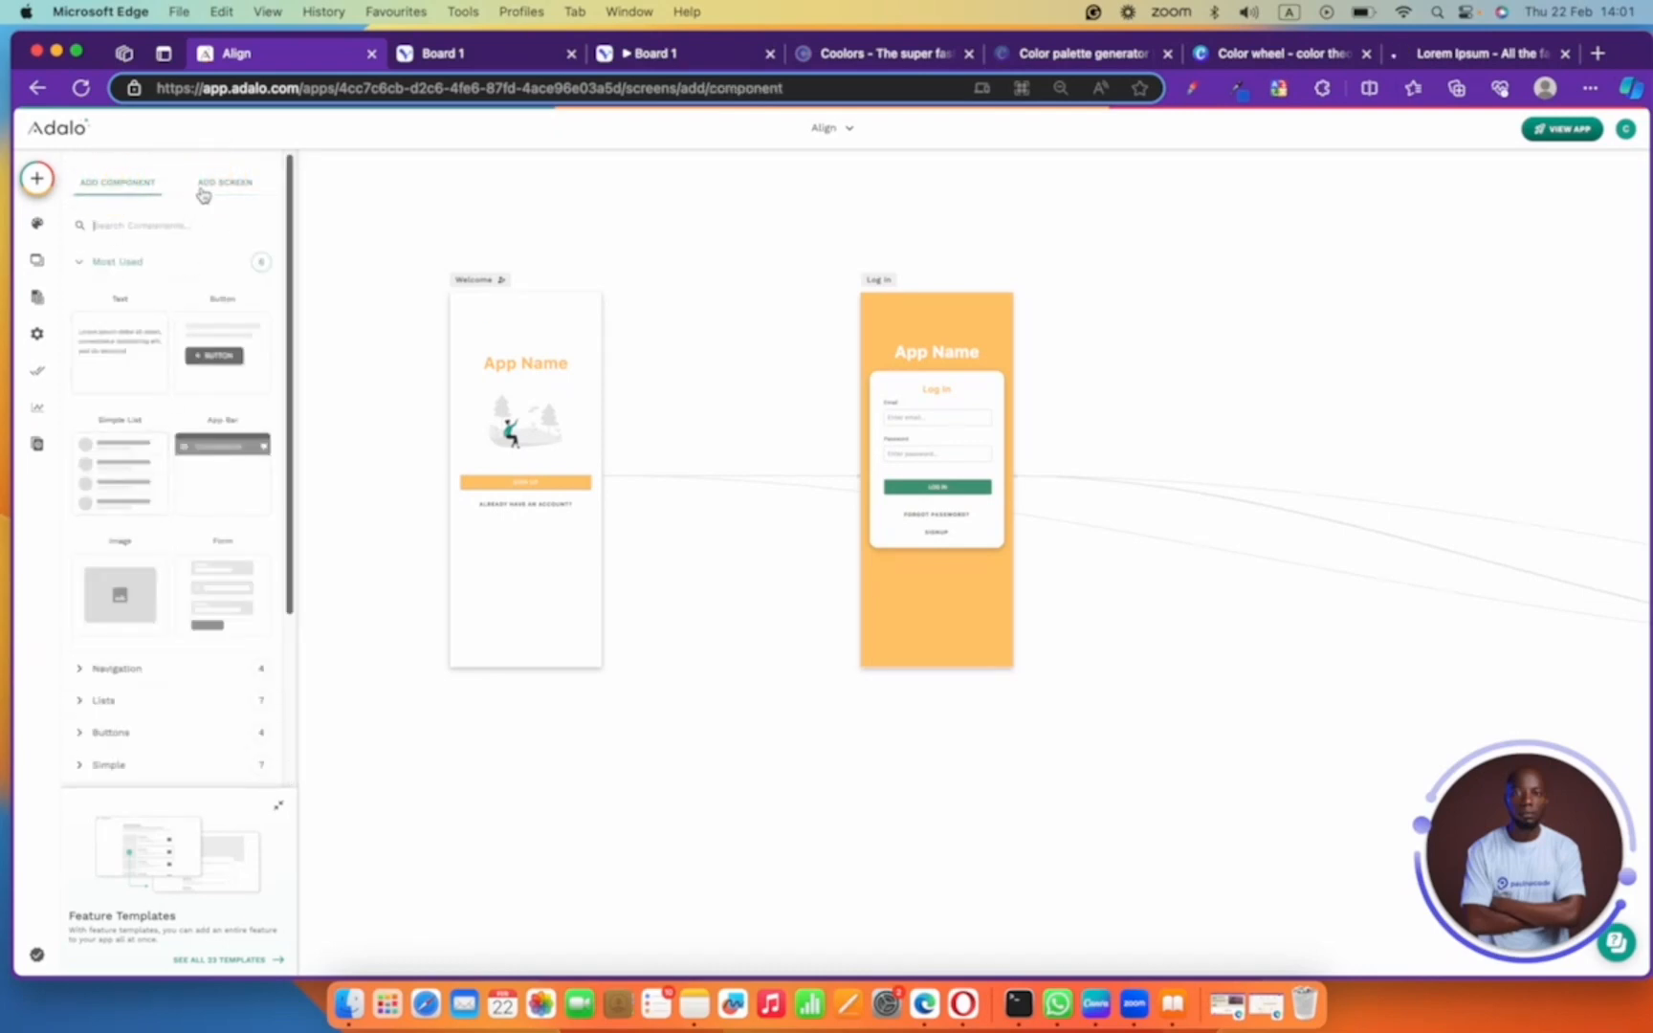
- Browse the component marketplace and the feature templates available for the app, and close both without adding anything
scroll(254, 541, "down", 5)
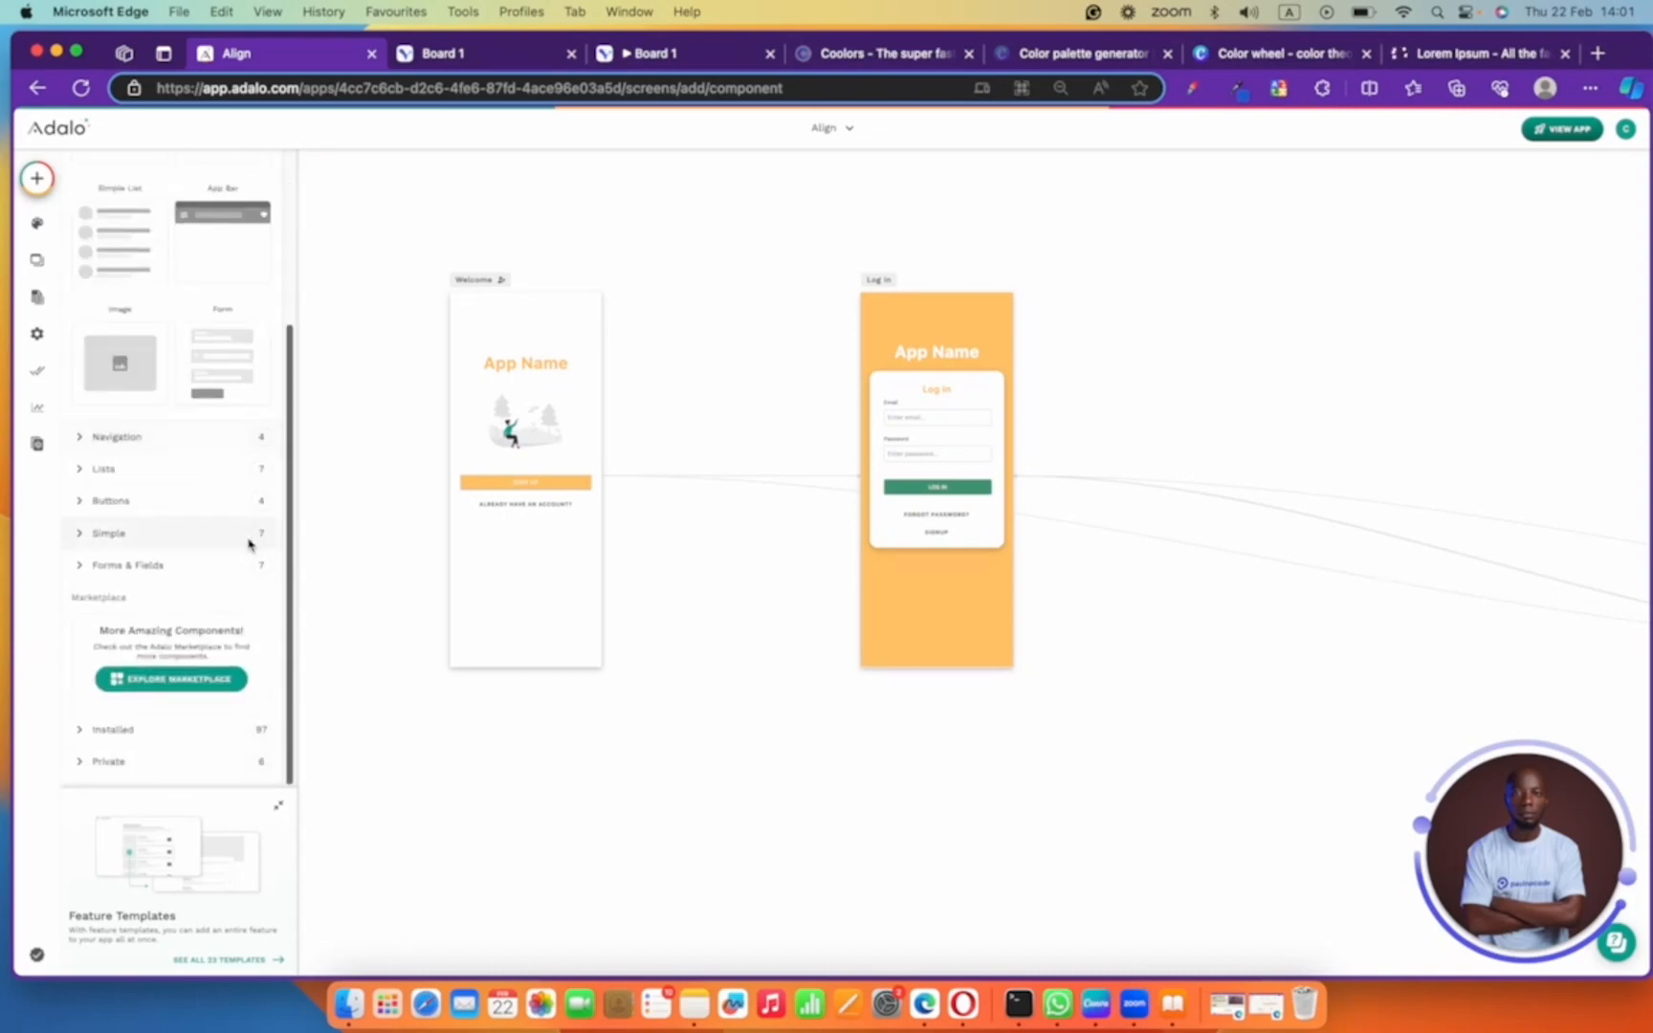
left_click(195, 681)
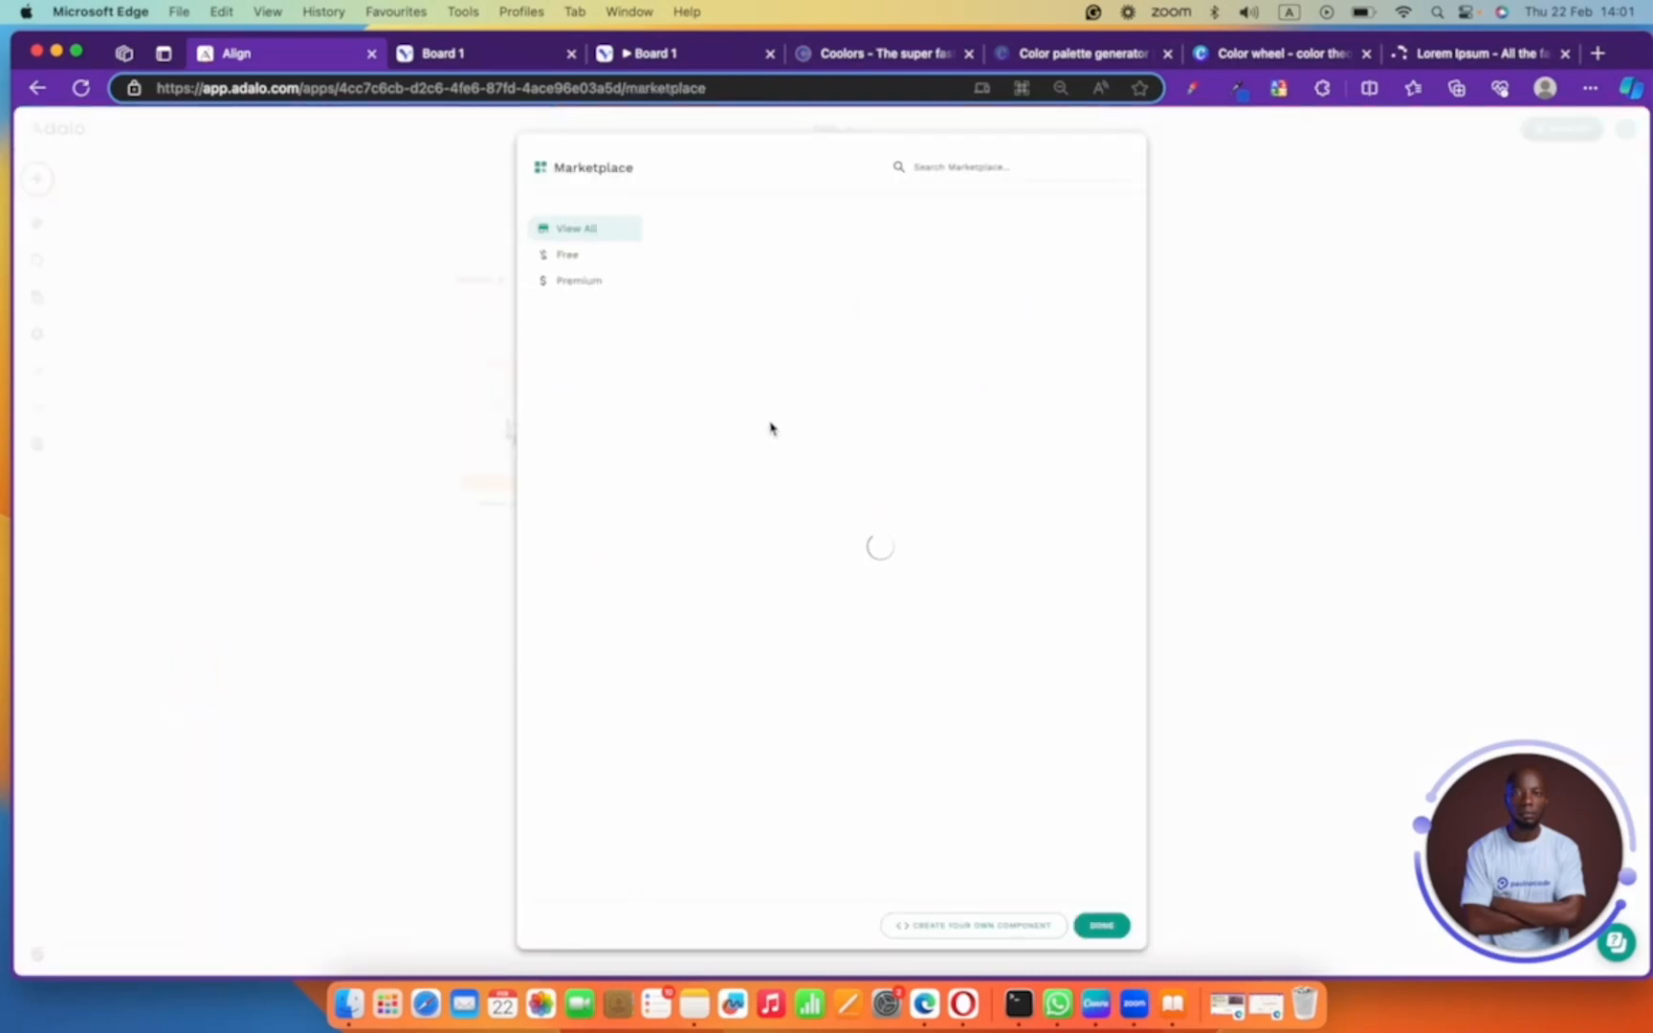
scroll(775, 427, "down", 6)
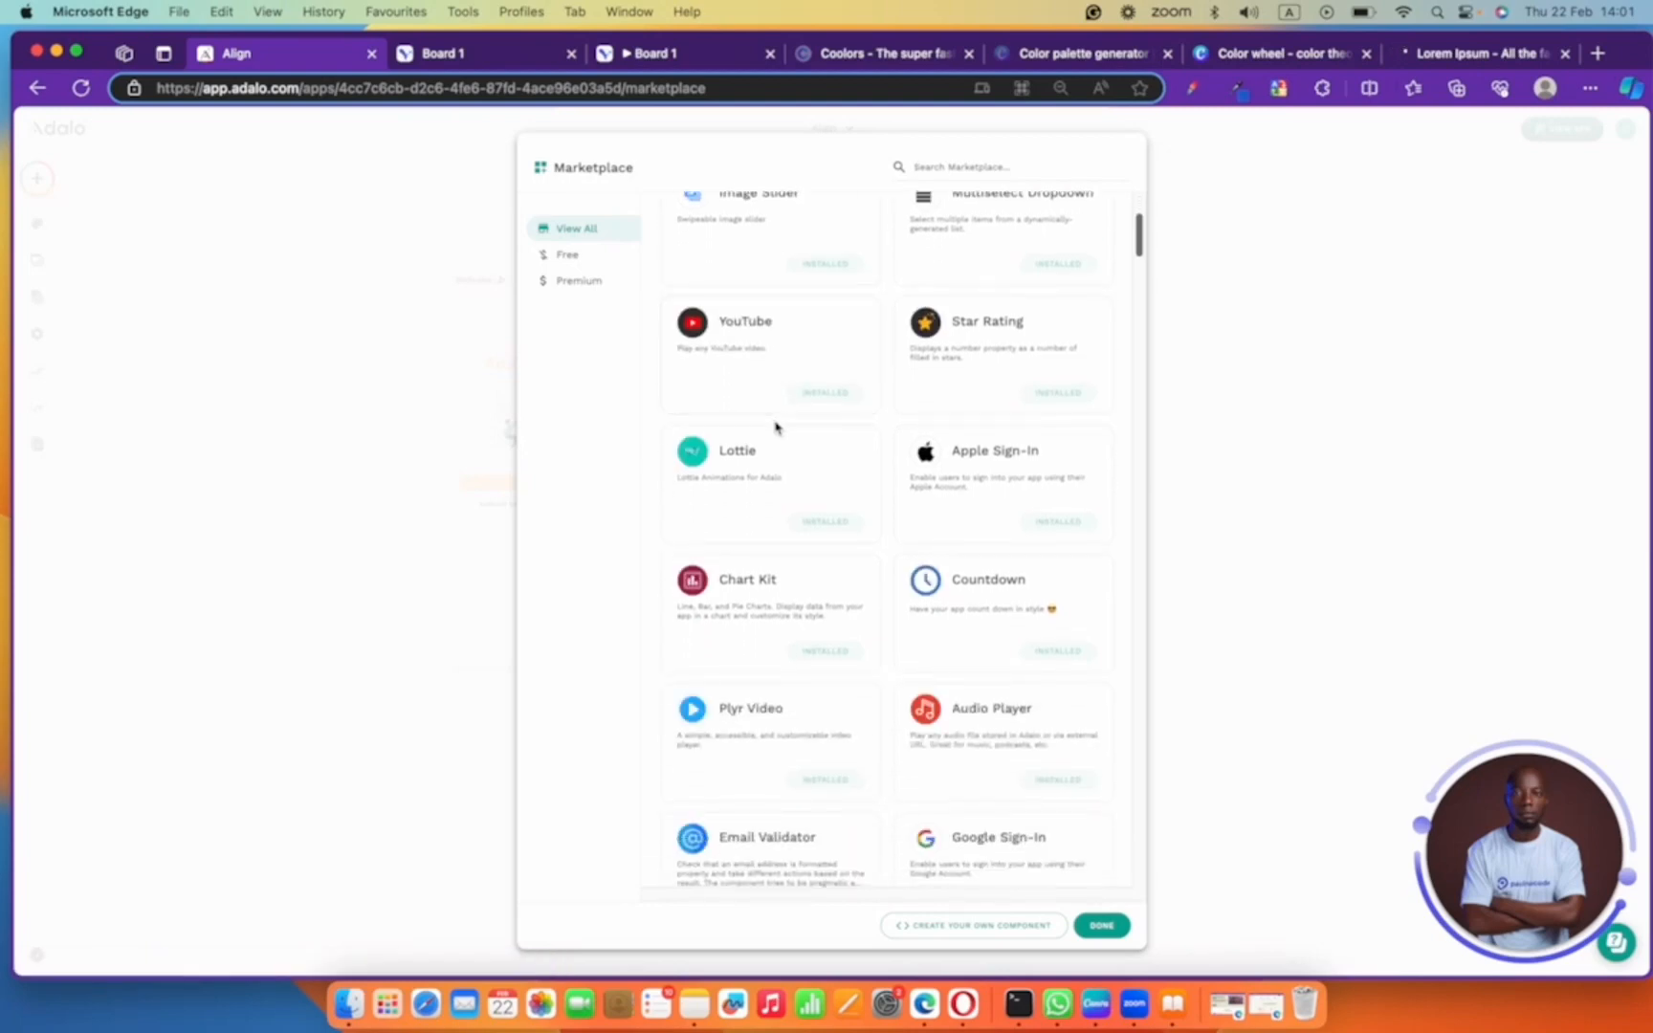
scroll(776, 428, "down", 3)
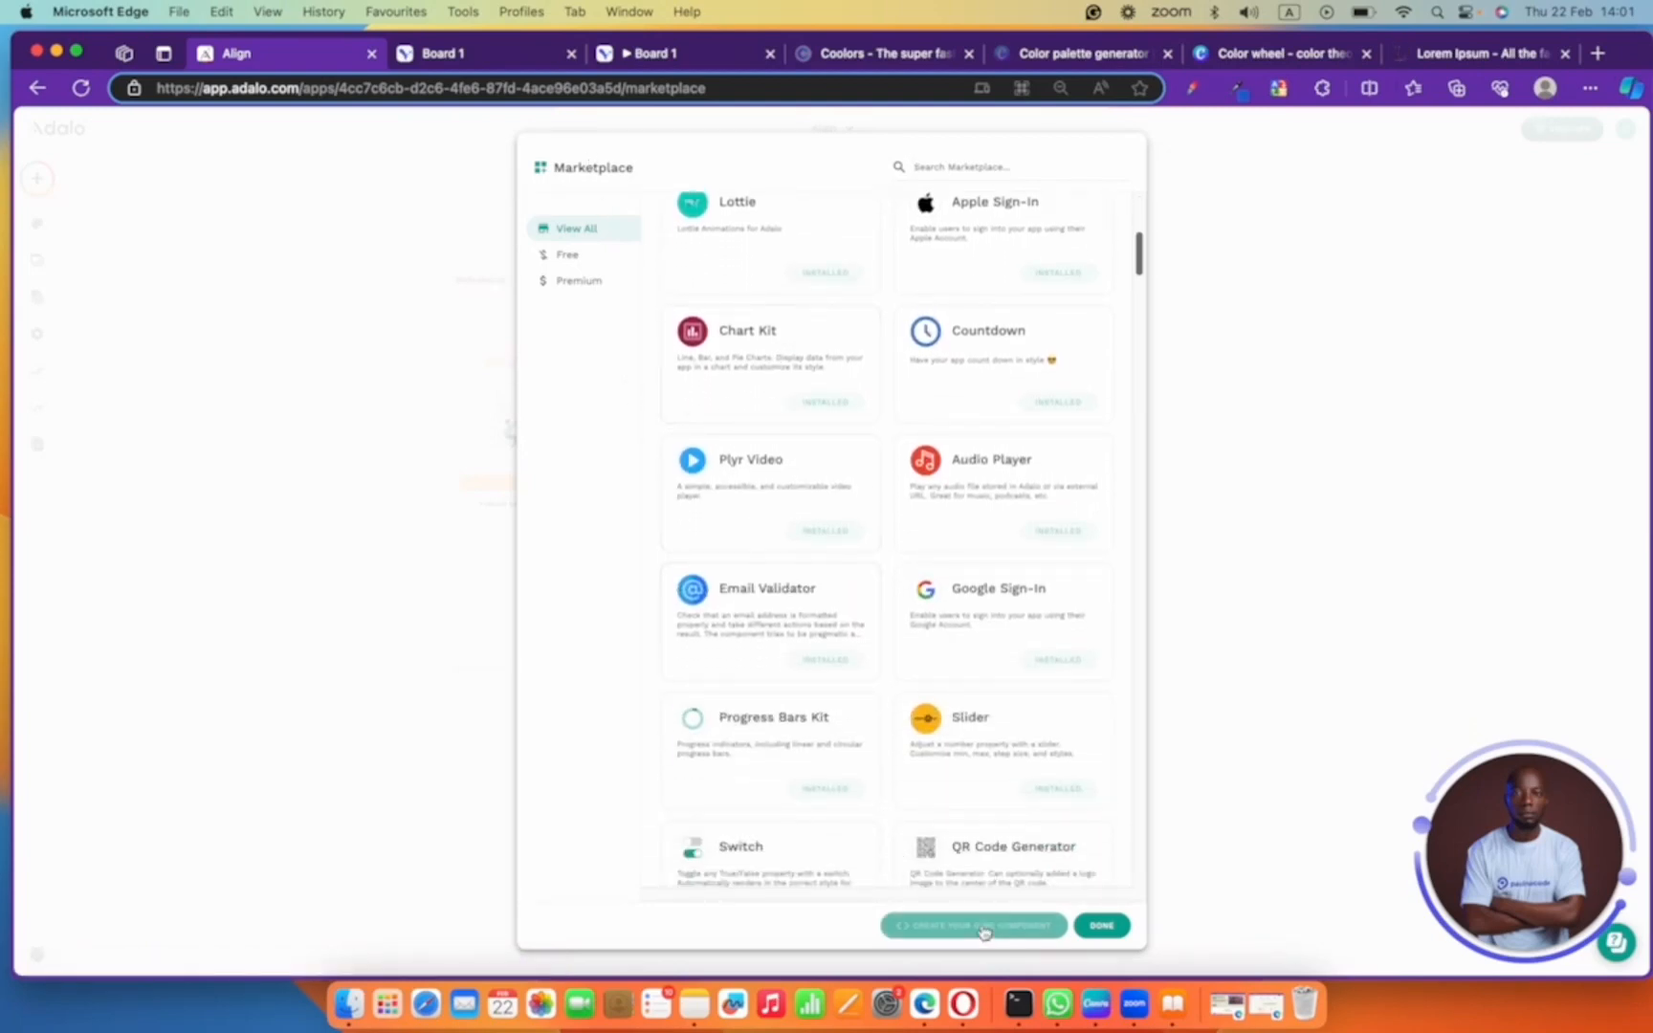
left_click(399, 640)
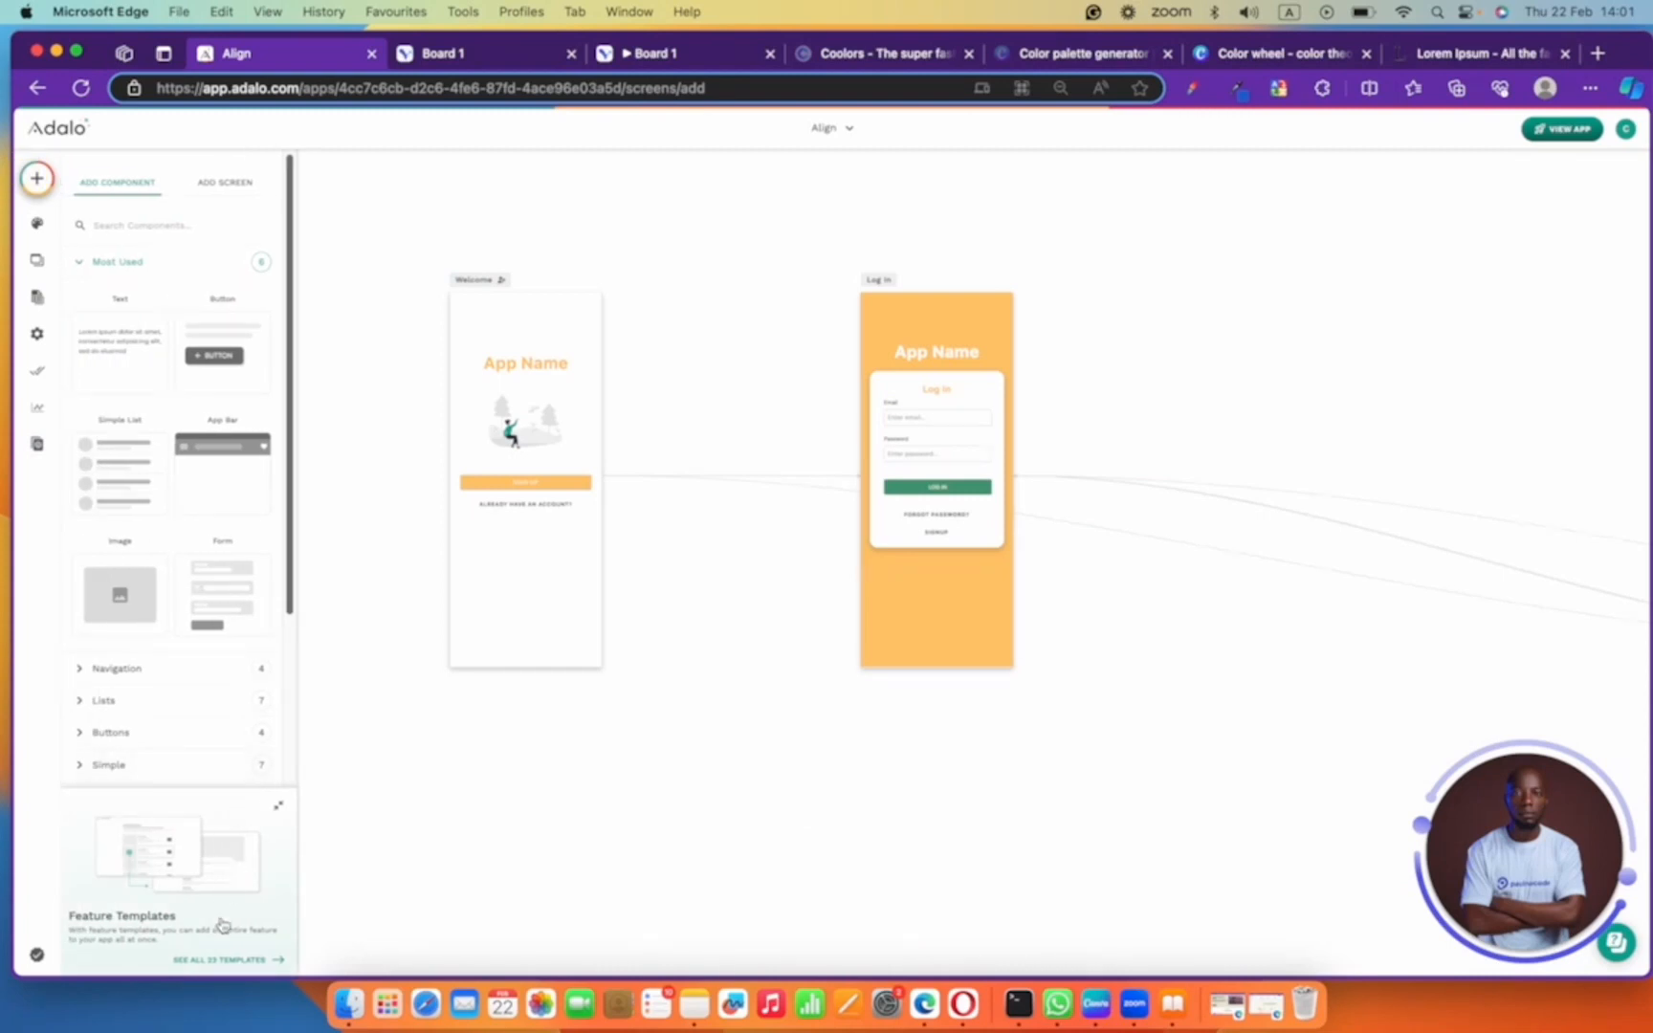
left_click(230, 960)
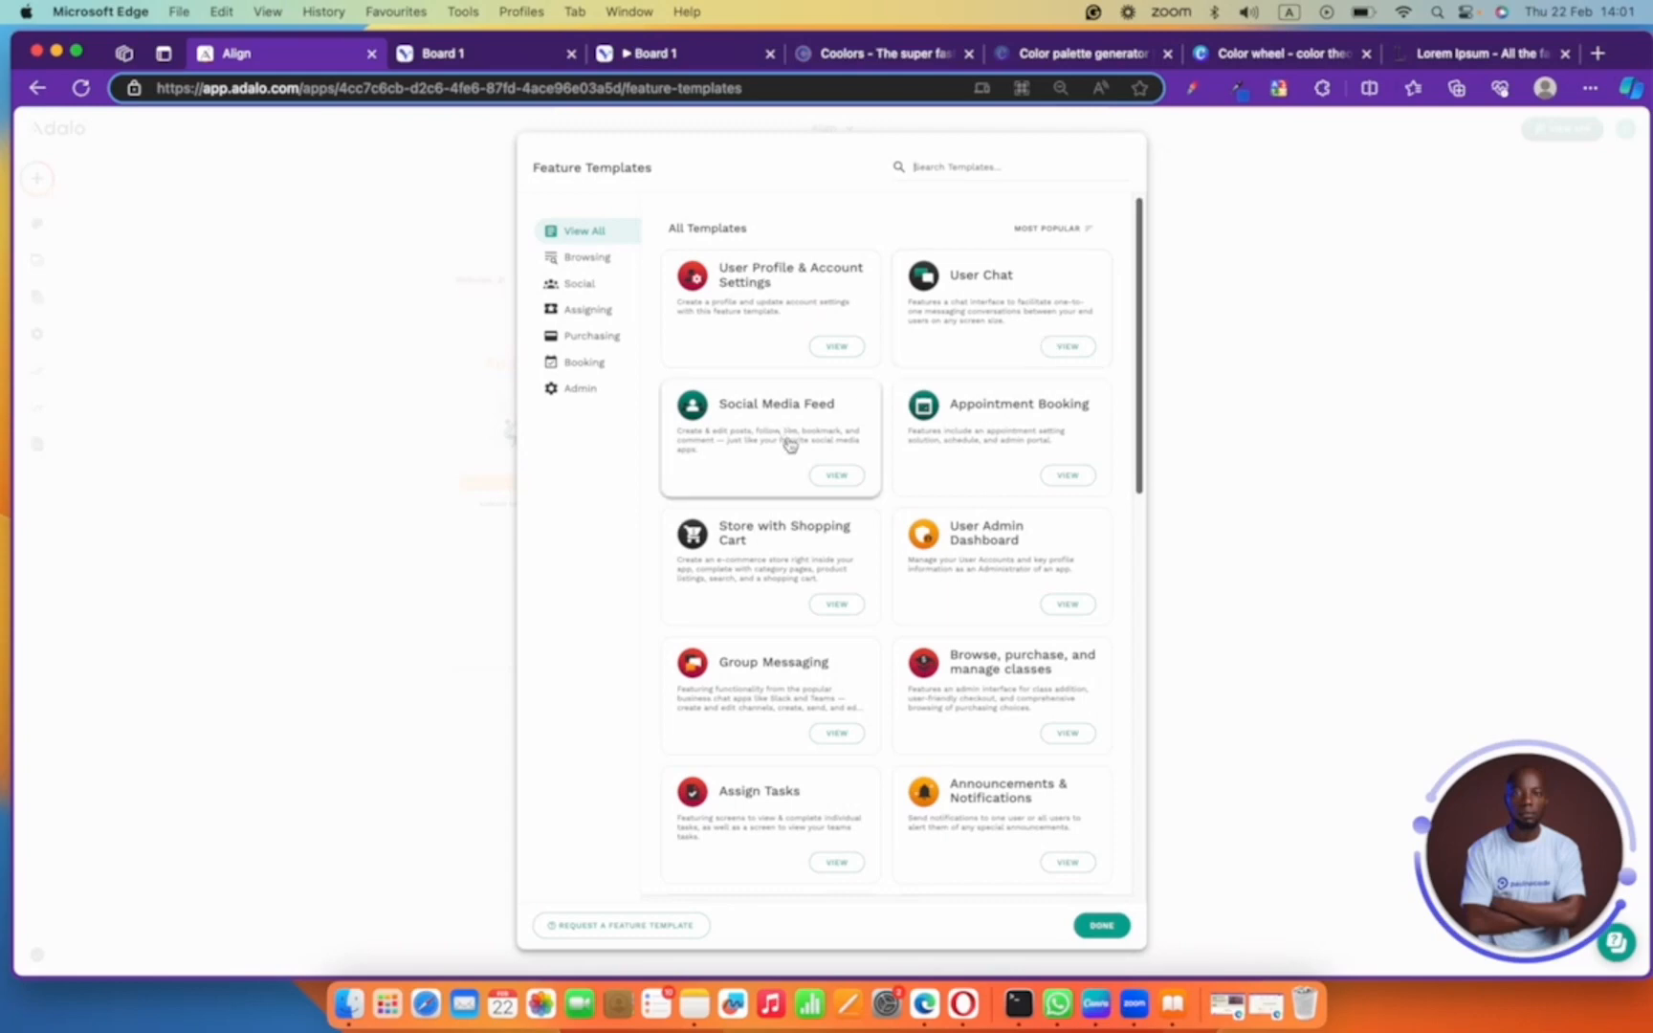
scroll(789, 443, "down", 6)
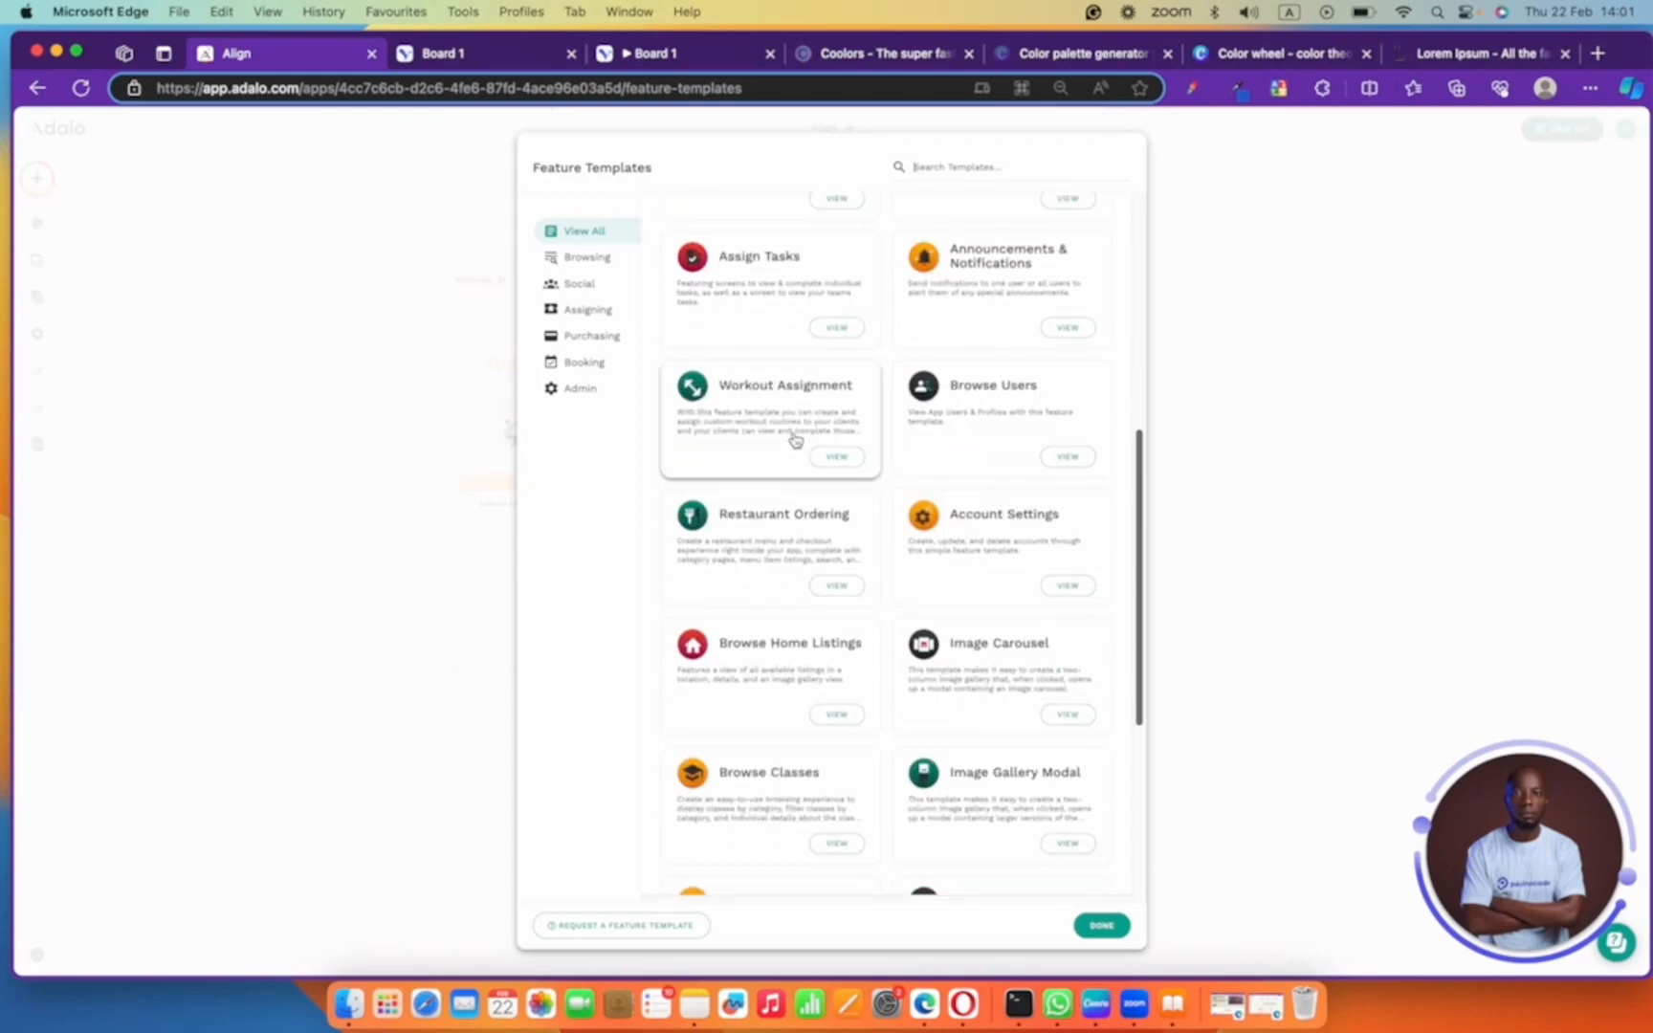
scroll(785, 432, "down", 4)
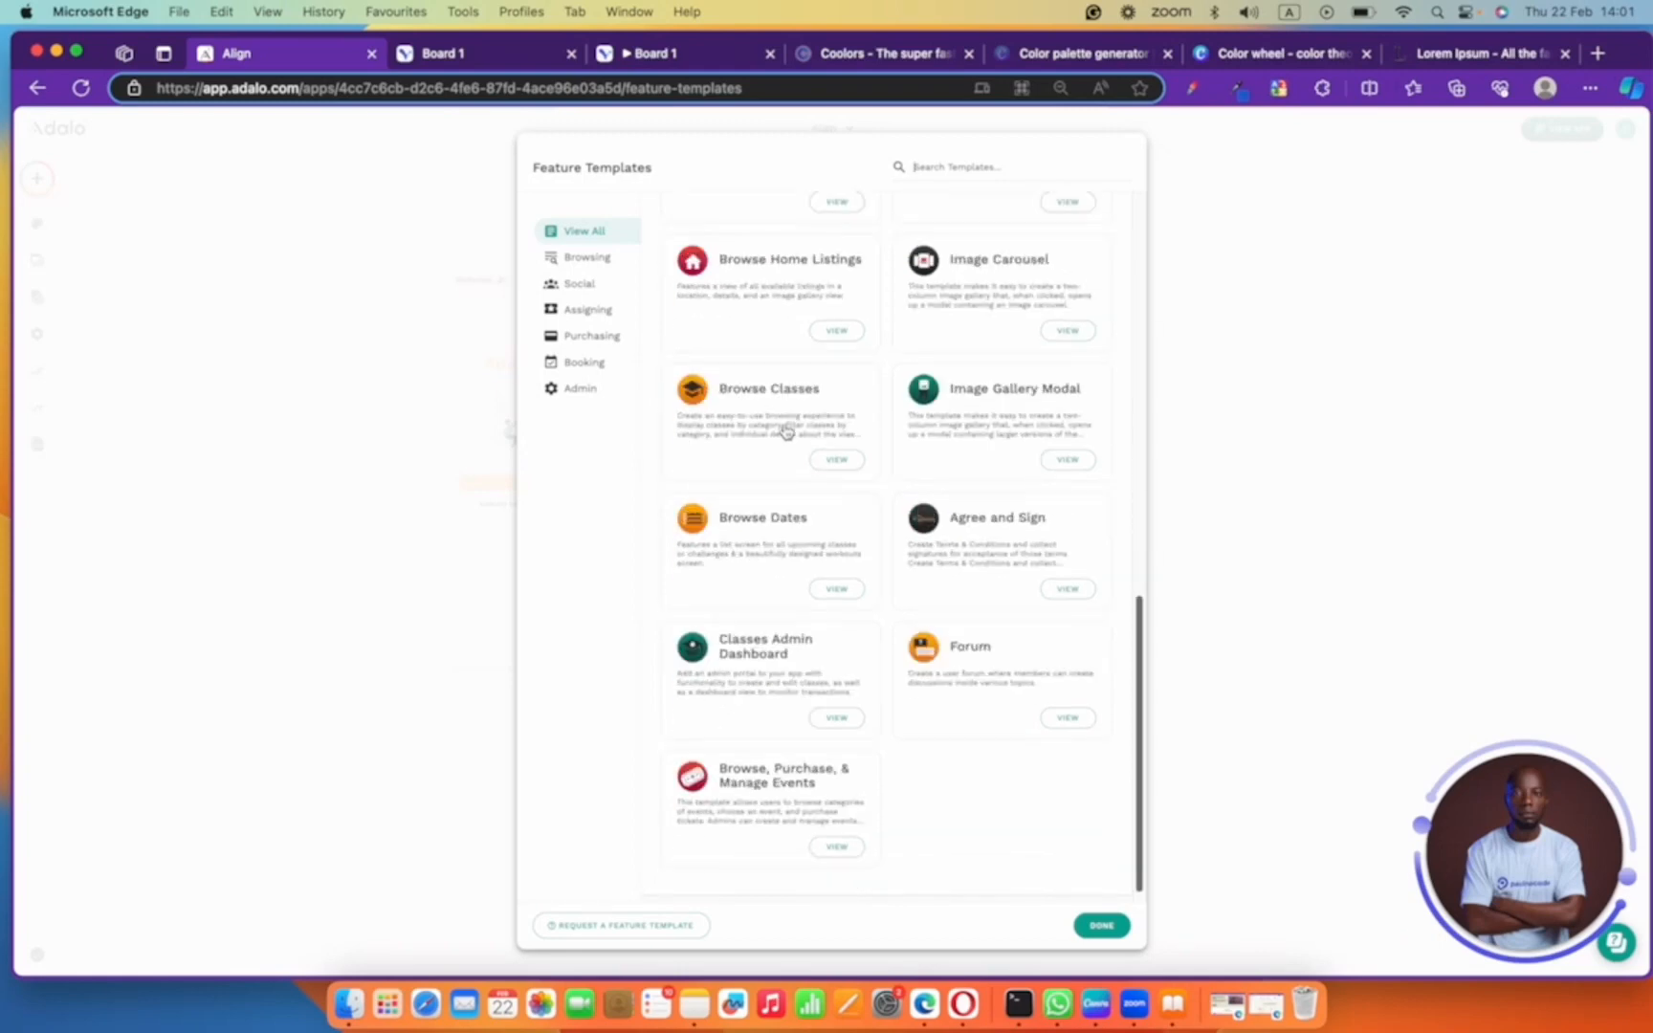
scroll(786, 431, "up", 10)
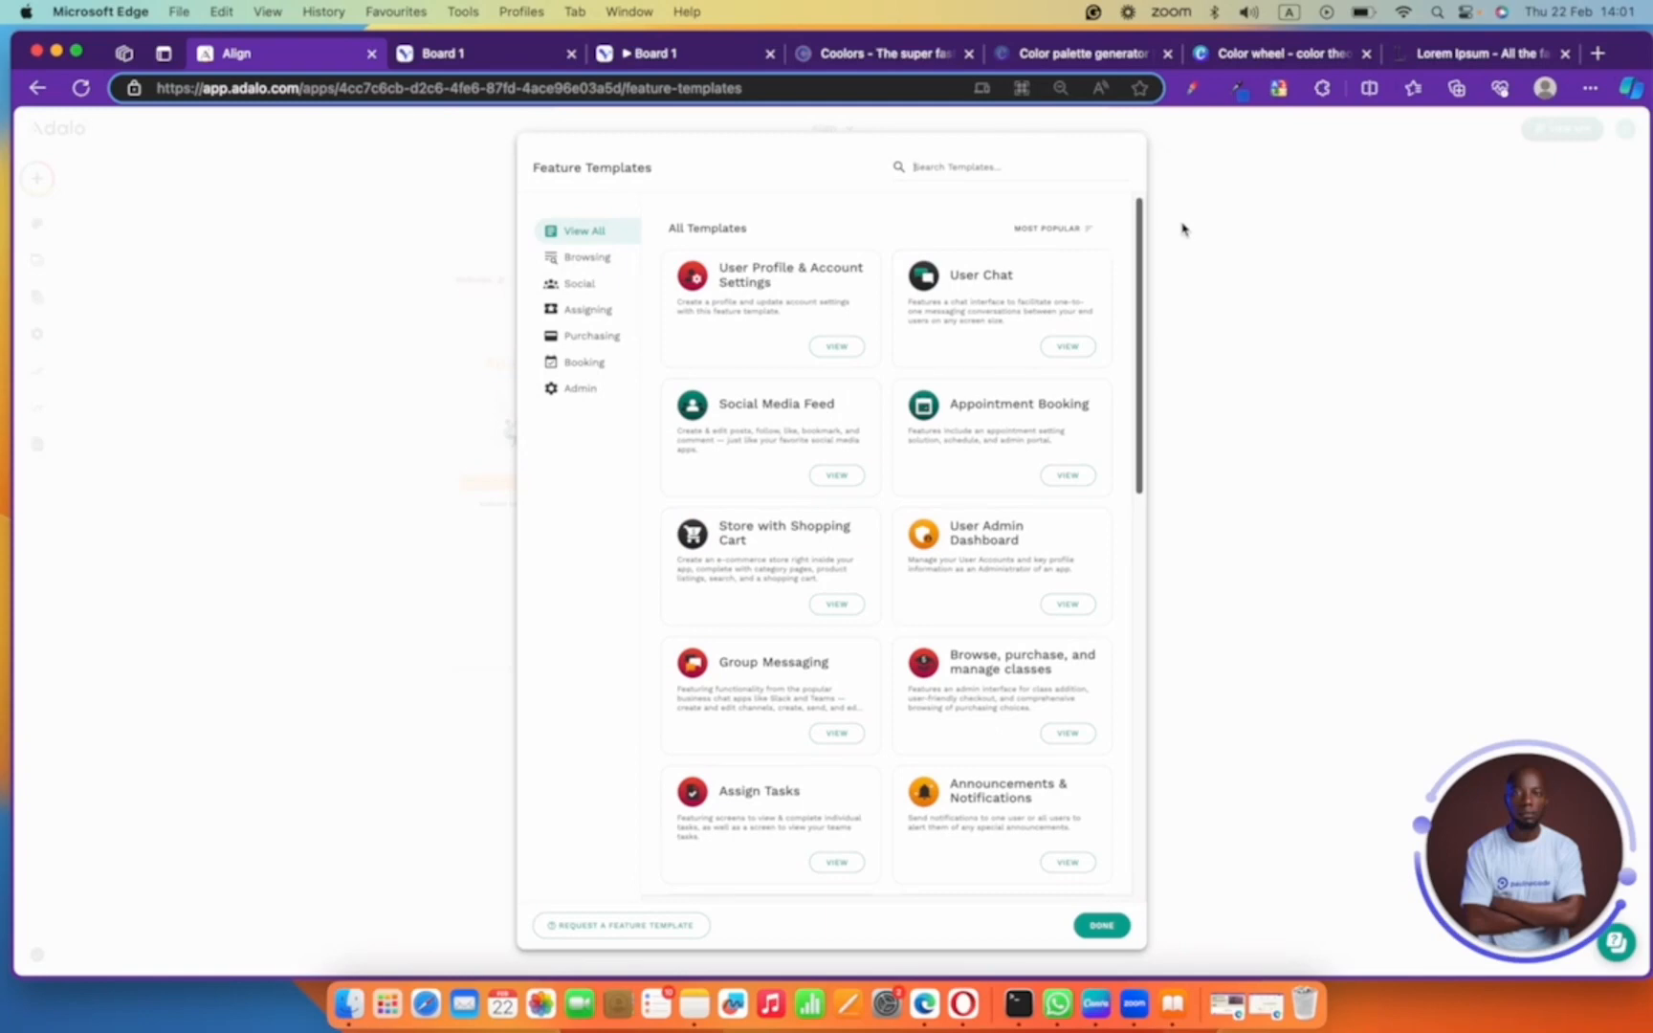
left_click(1182, 229)
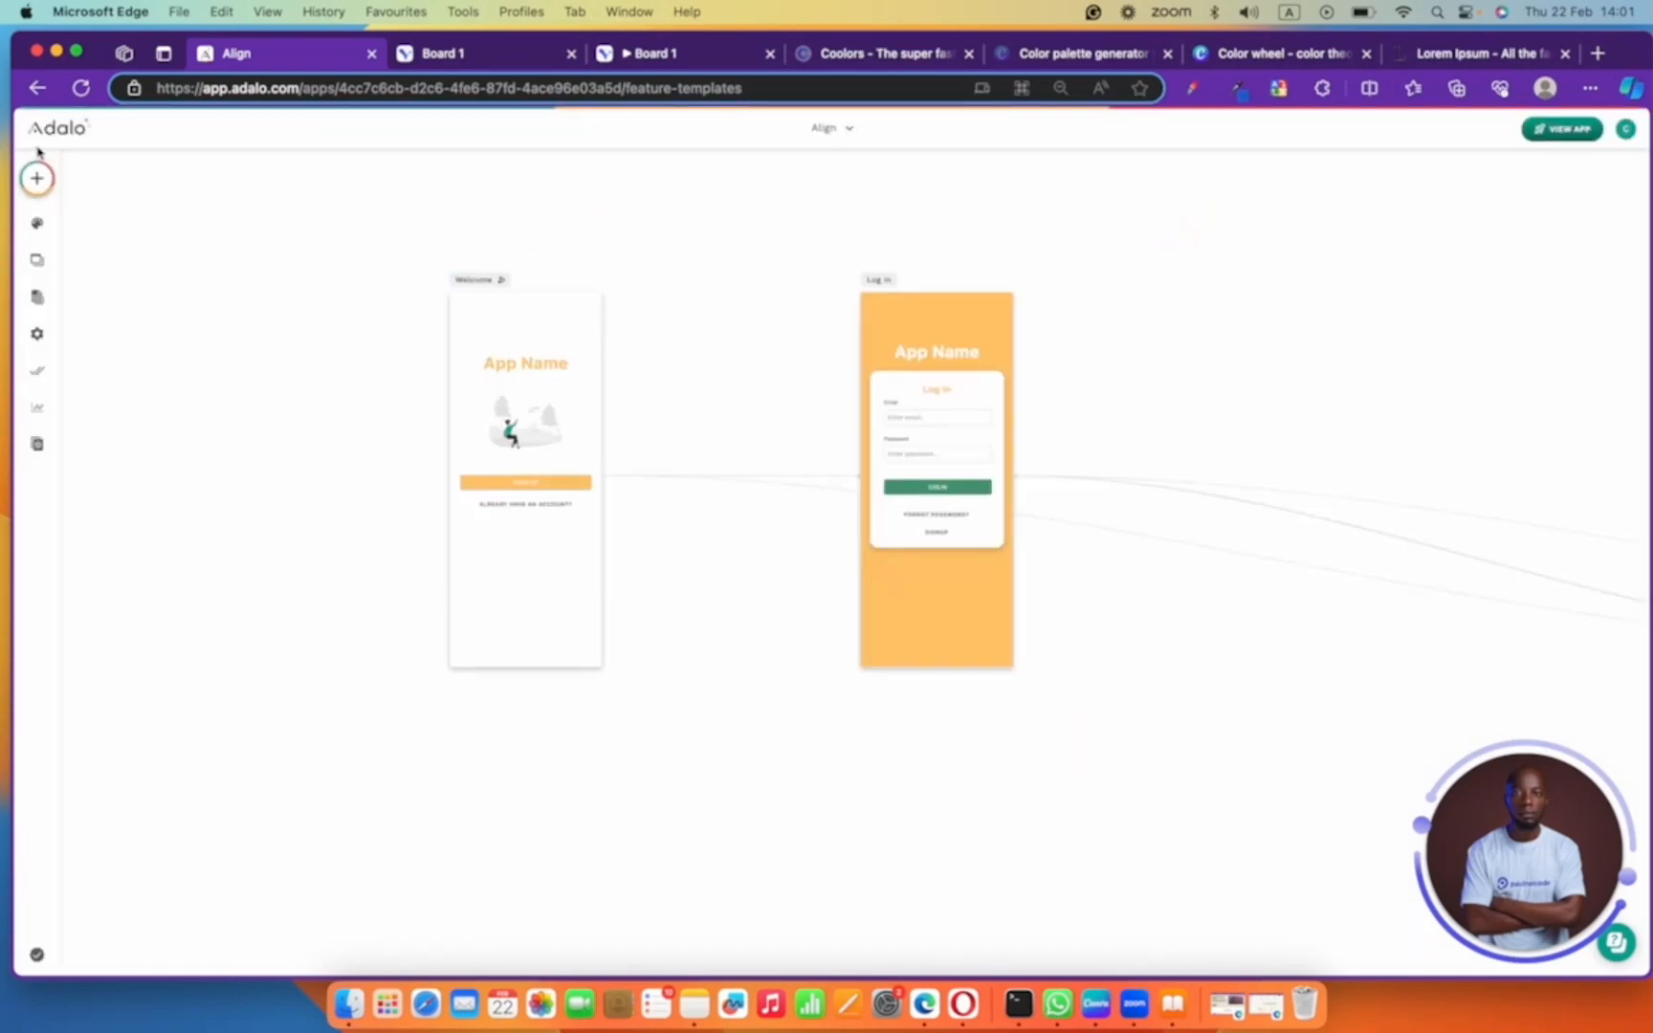
- Create a new screen from the Blank Mobile First template, with the default name Screen
left_click(37, 178)
left_click(230, 190)
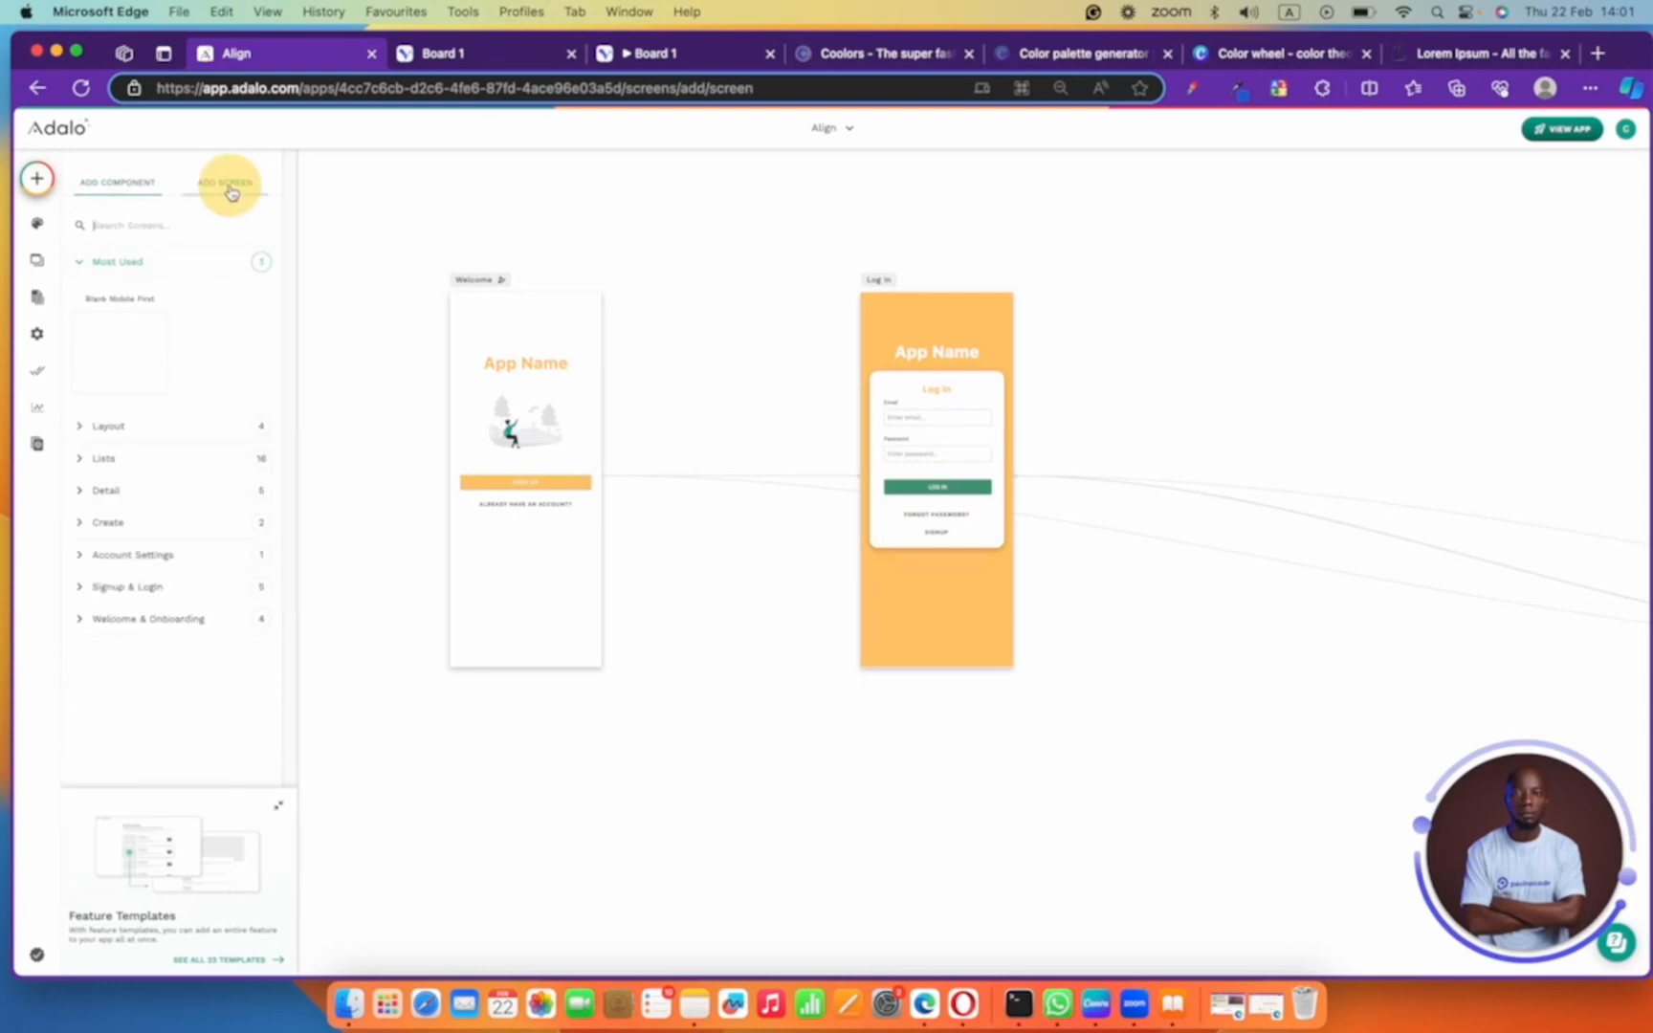
left_click(122, 347)
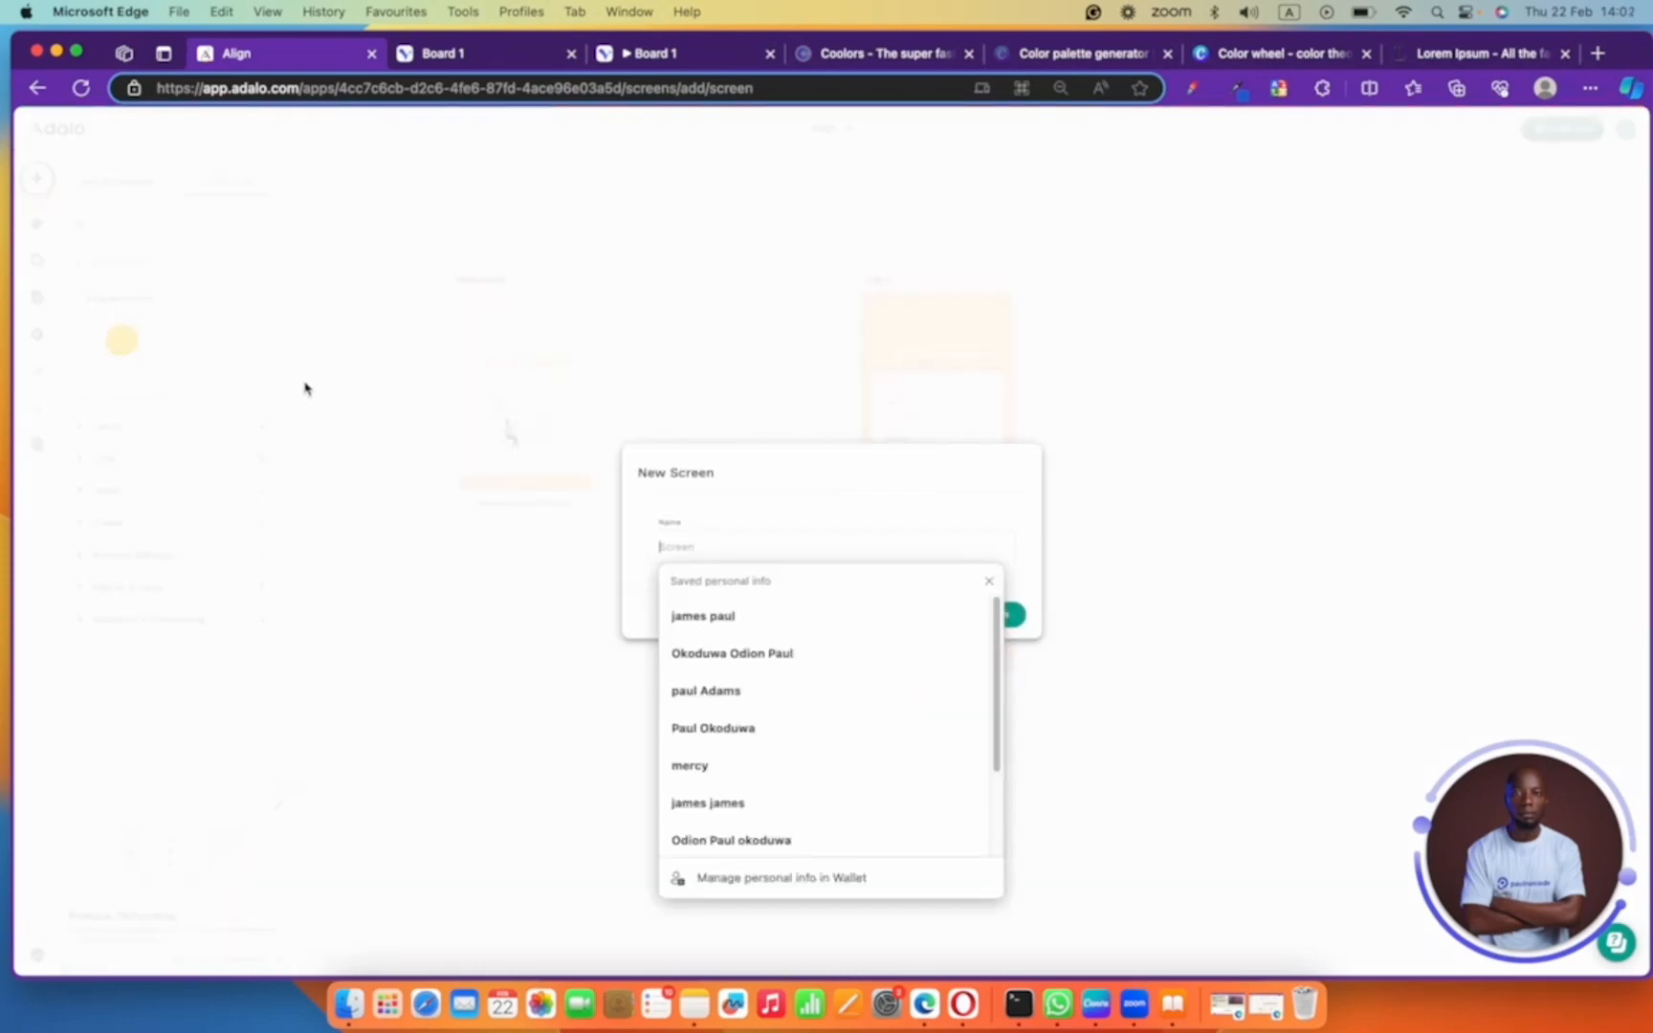
type("welcome screen")
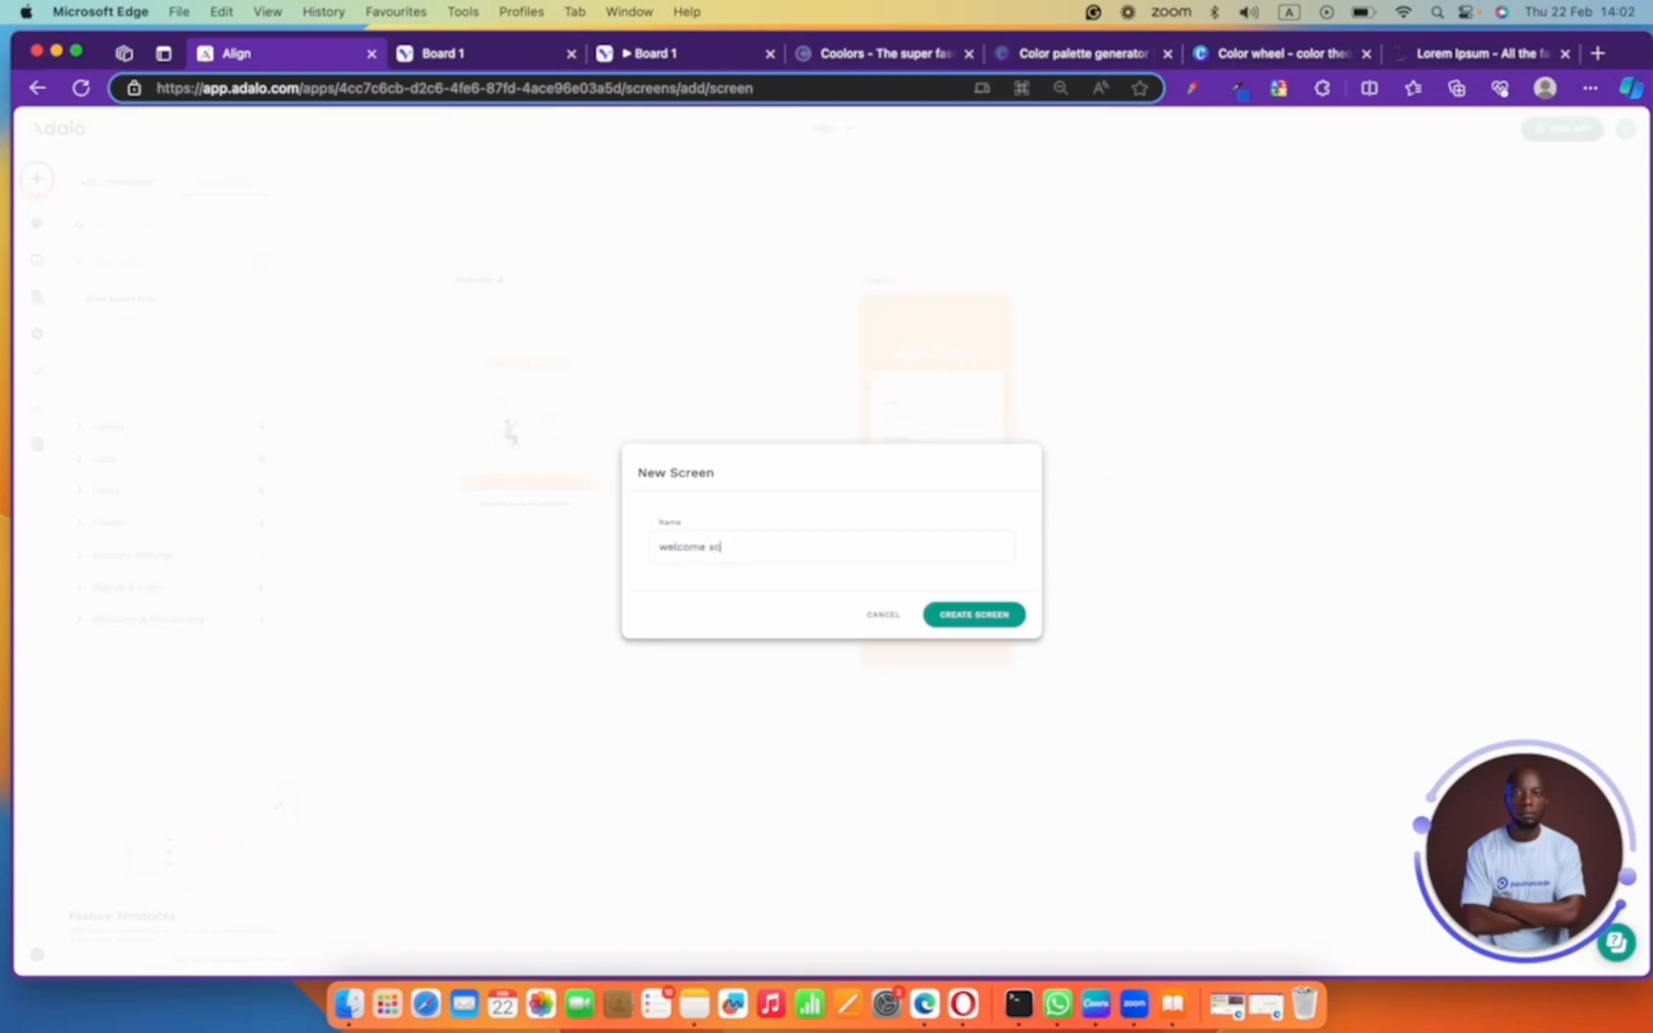
left_click(995, 617)
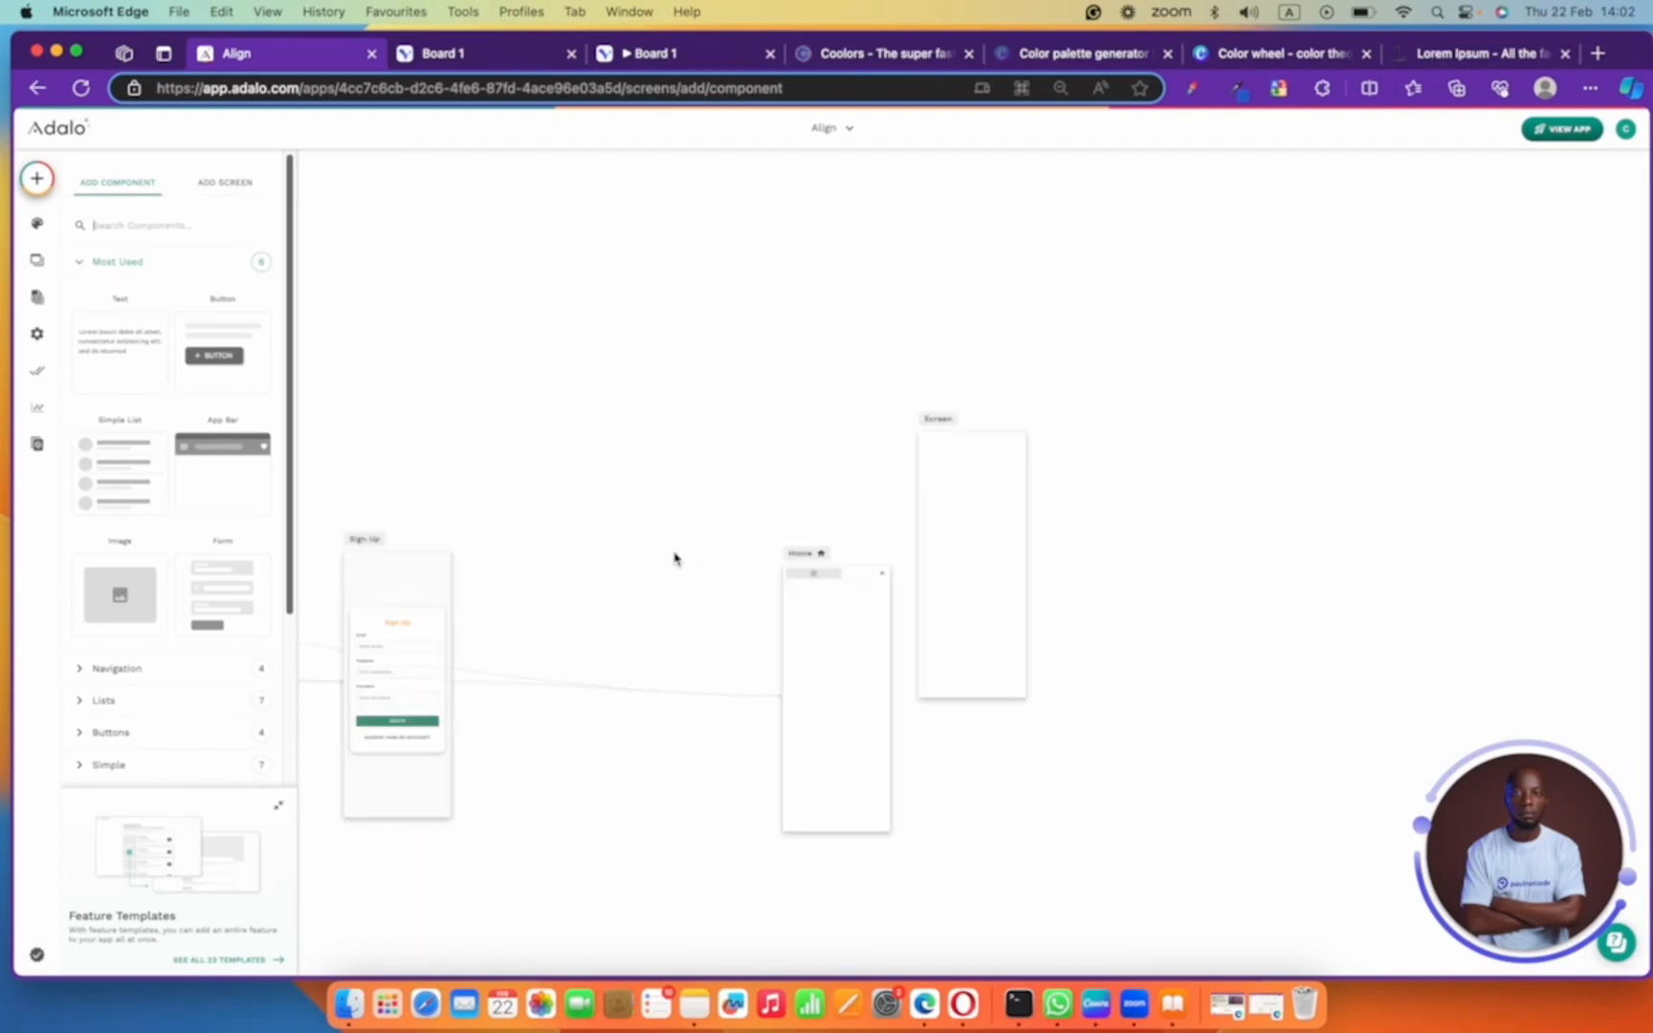
- Move the new blank screen across the canvas to just before the Welcome screen
left_click_drag(941, 439, 314, 178)
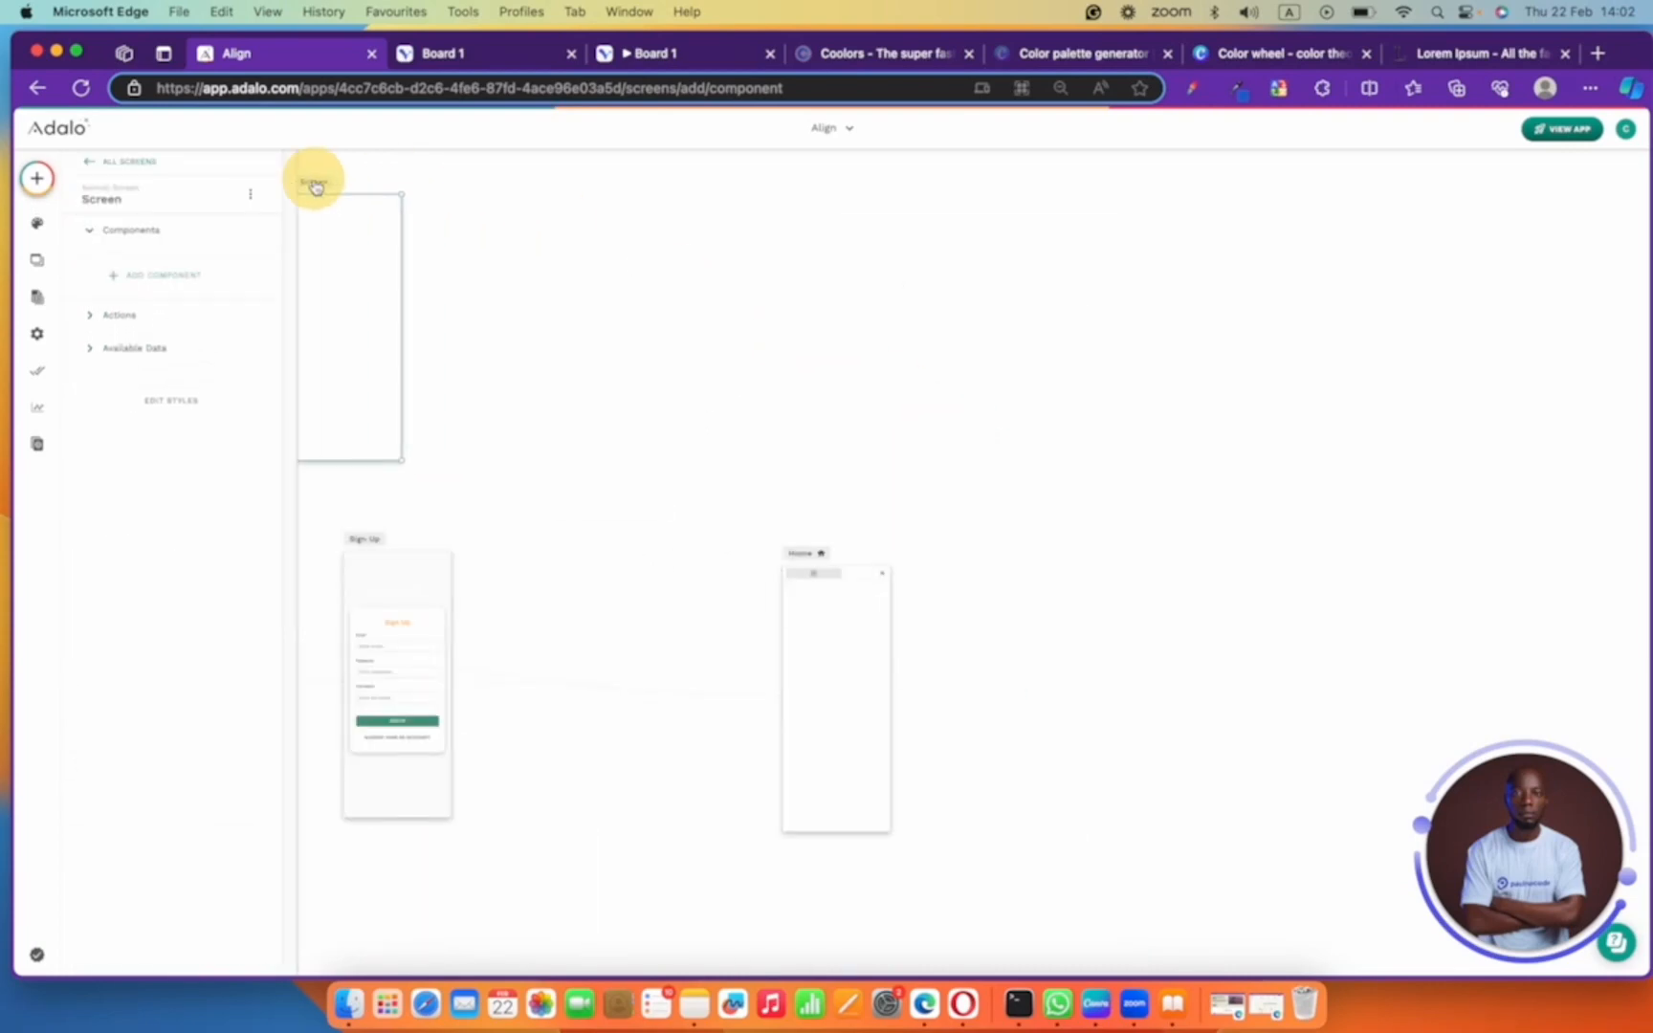
left_click(535, 335)
scroll(535, 339, "left", 12)
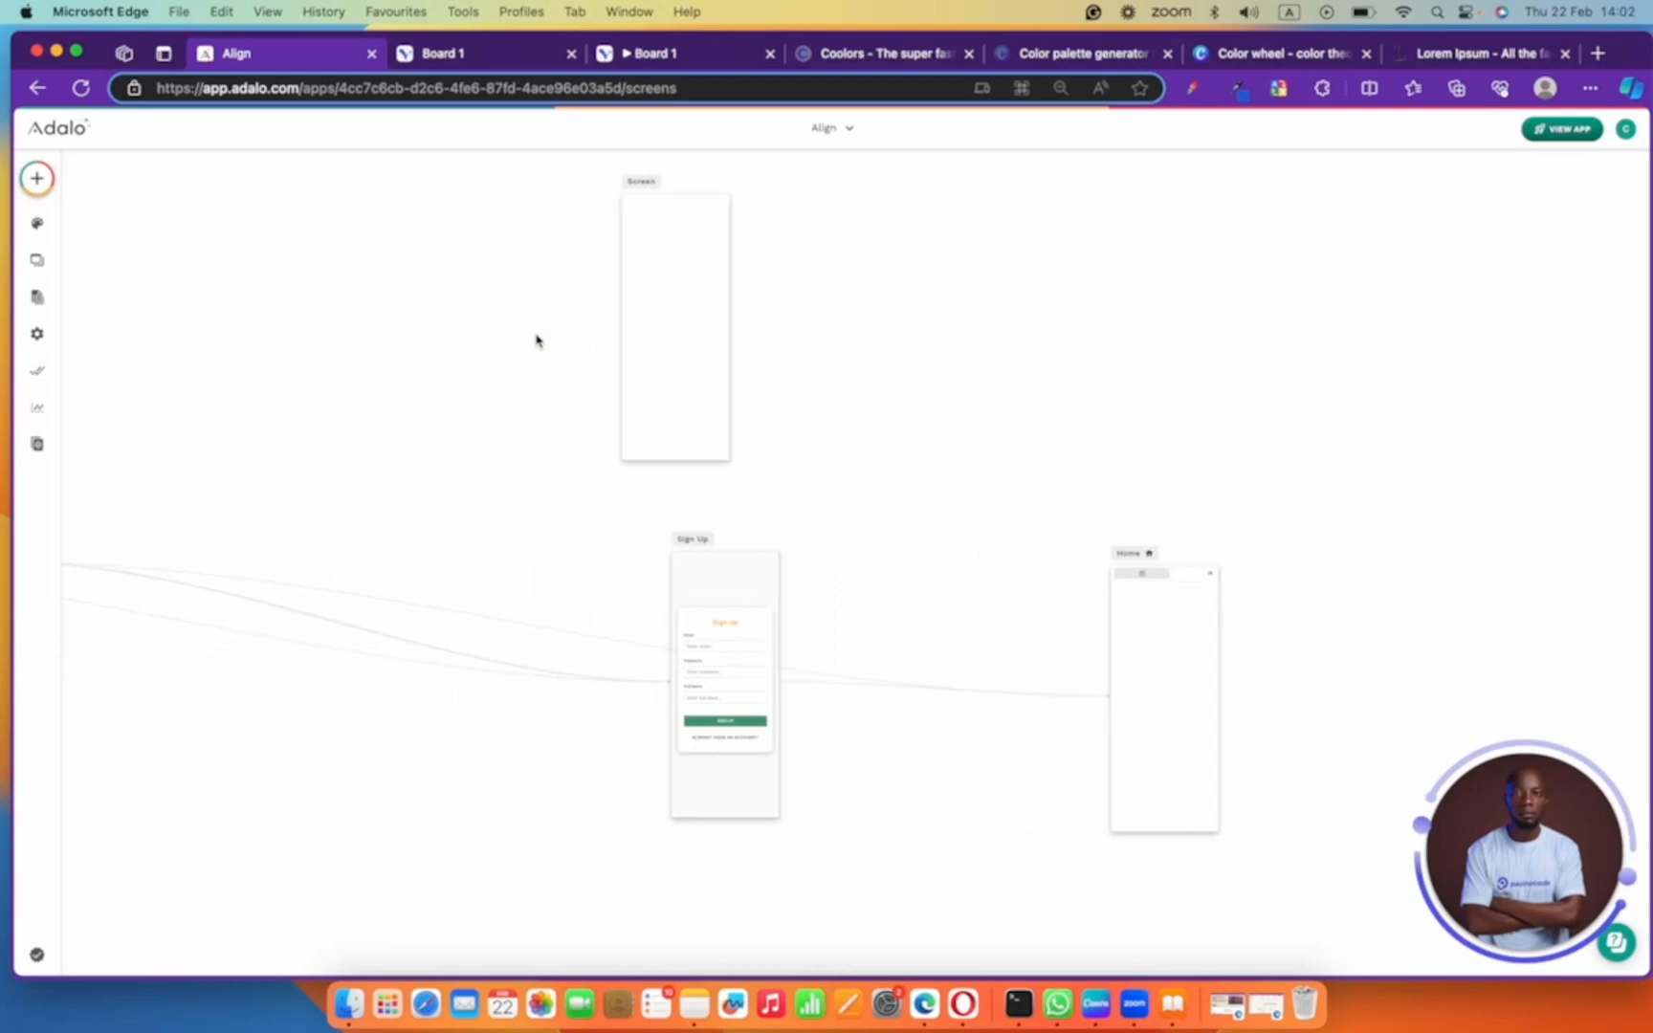
left_click_drag(1421, 199, 259, 425)
left_click(409, 356)
scroll(411, 356, "left", 4)
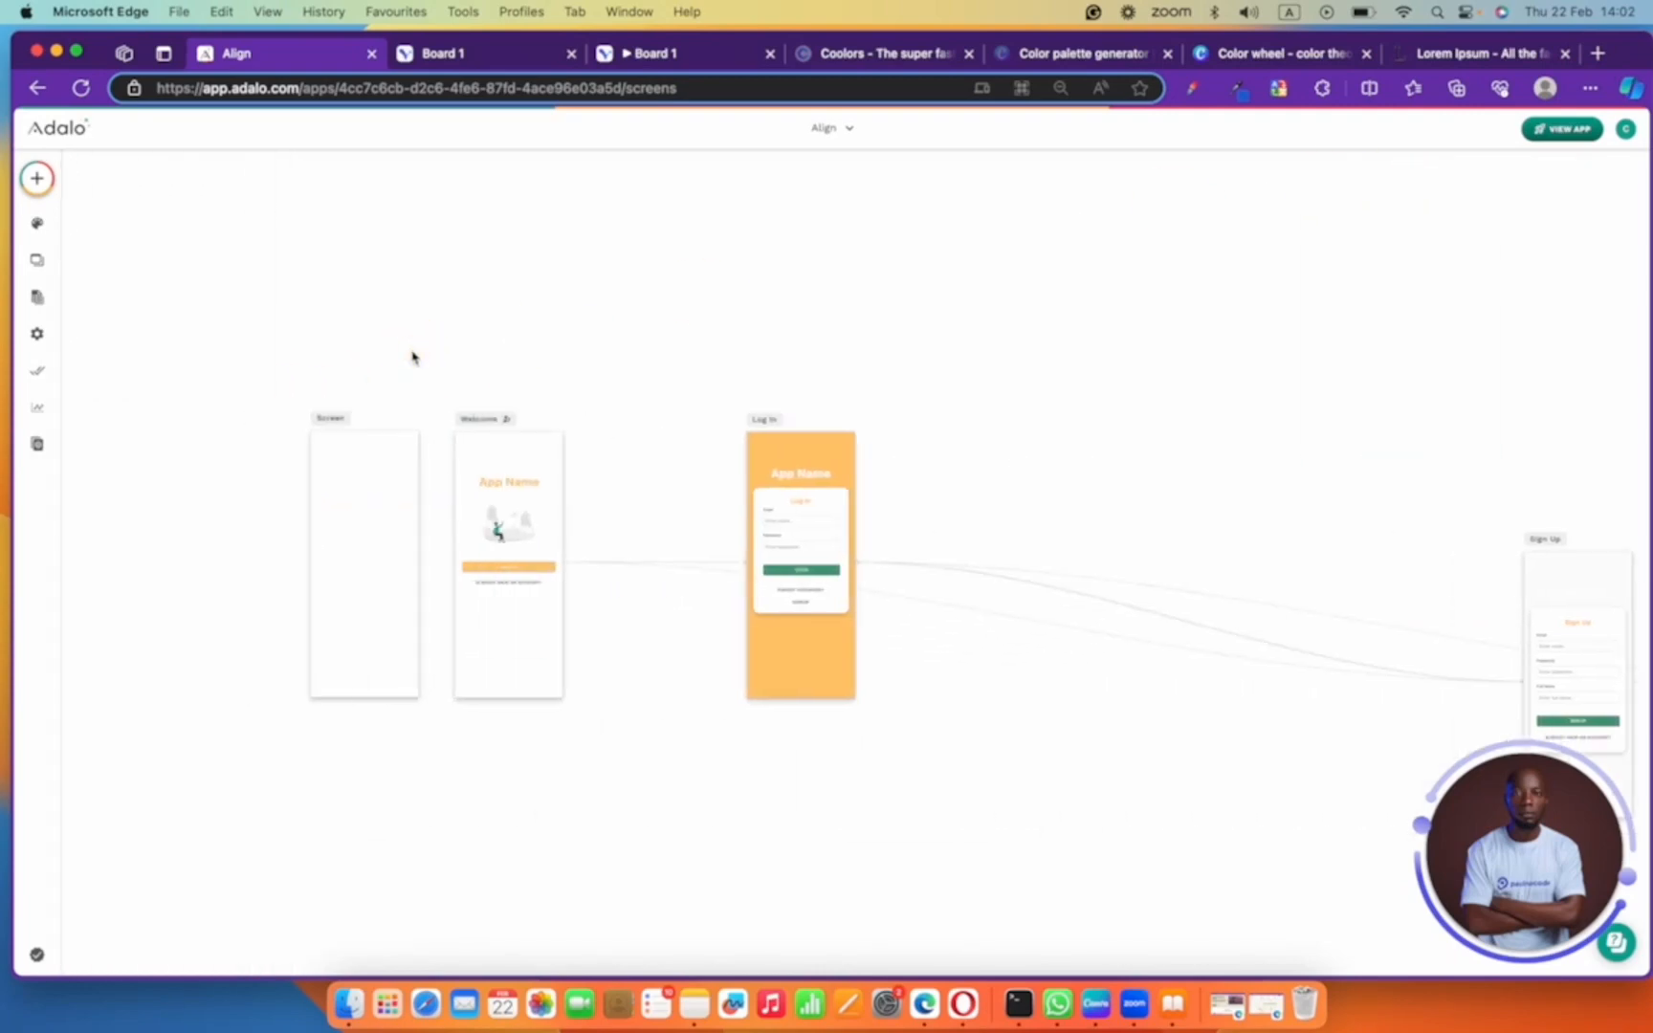
- Arrange the blank, Welcome, Log In and Sign Up screens close together in one row on the canvas
left_click_drag(656, 418, 386, 406)
left_click_drag(817, 423, 546, 417)
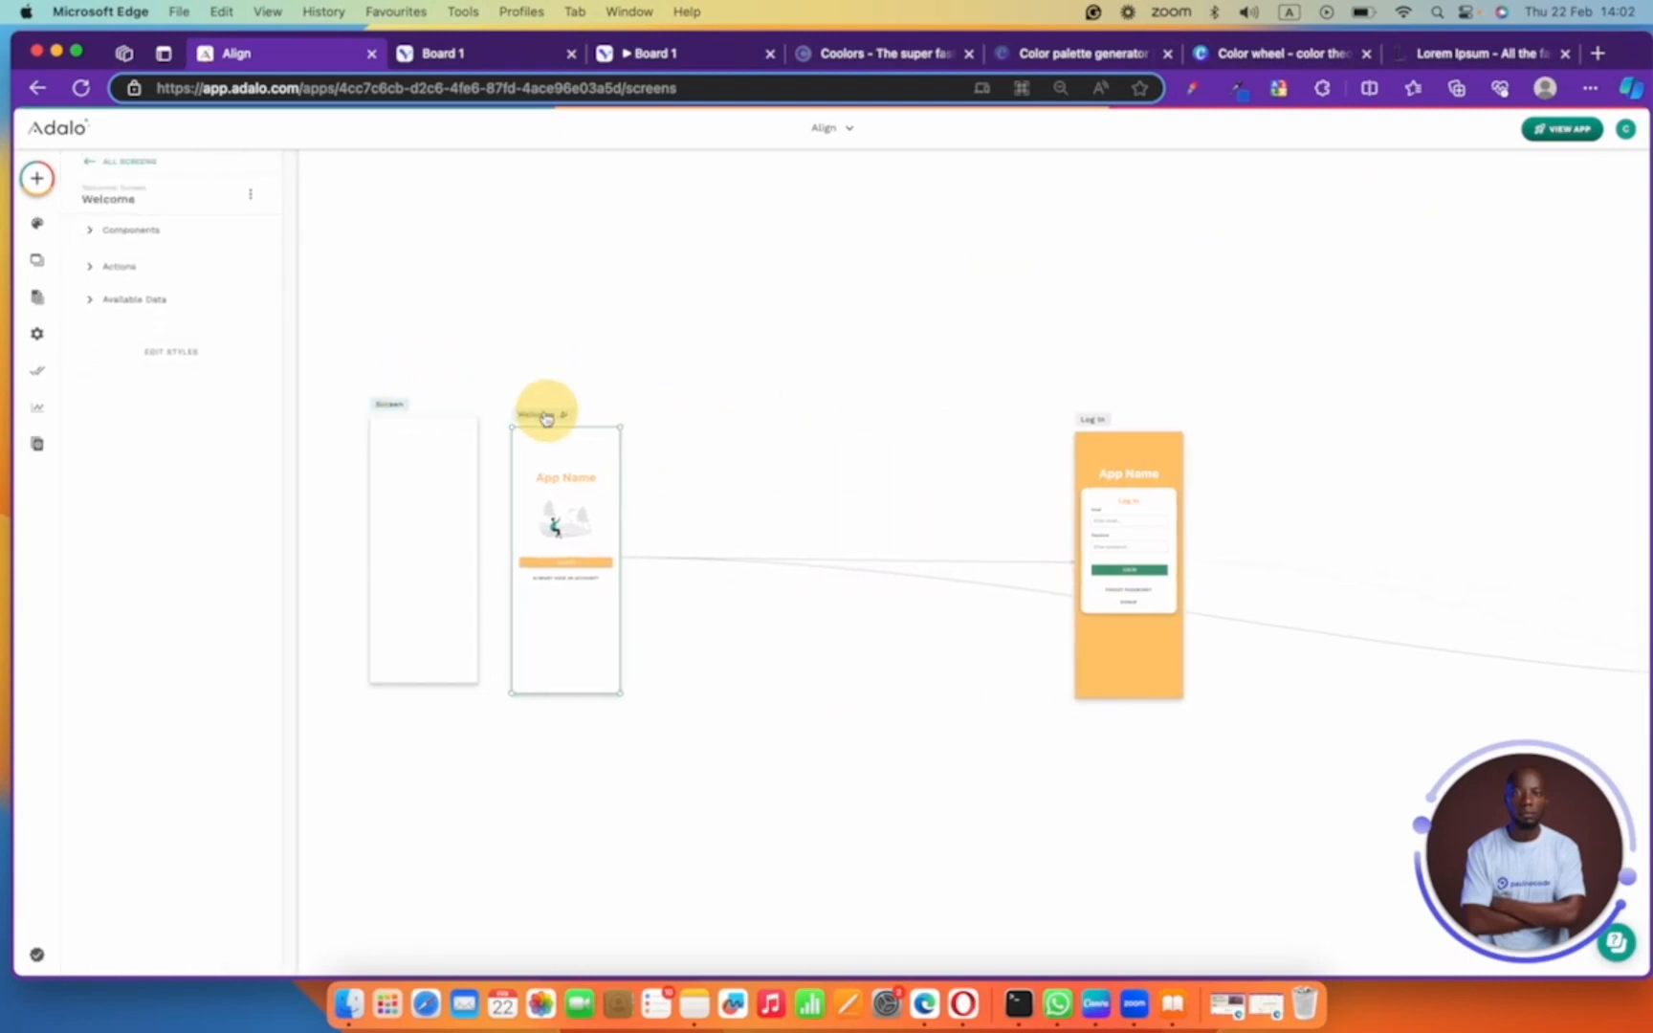
left_click_drag(1090, 419, 689, 431)
scroll(688, 433, "down", 2)
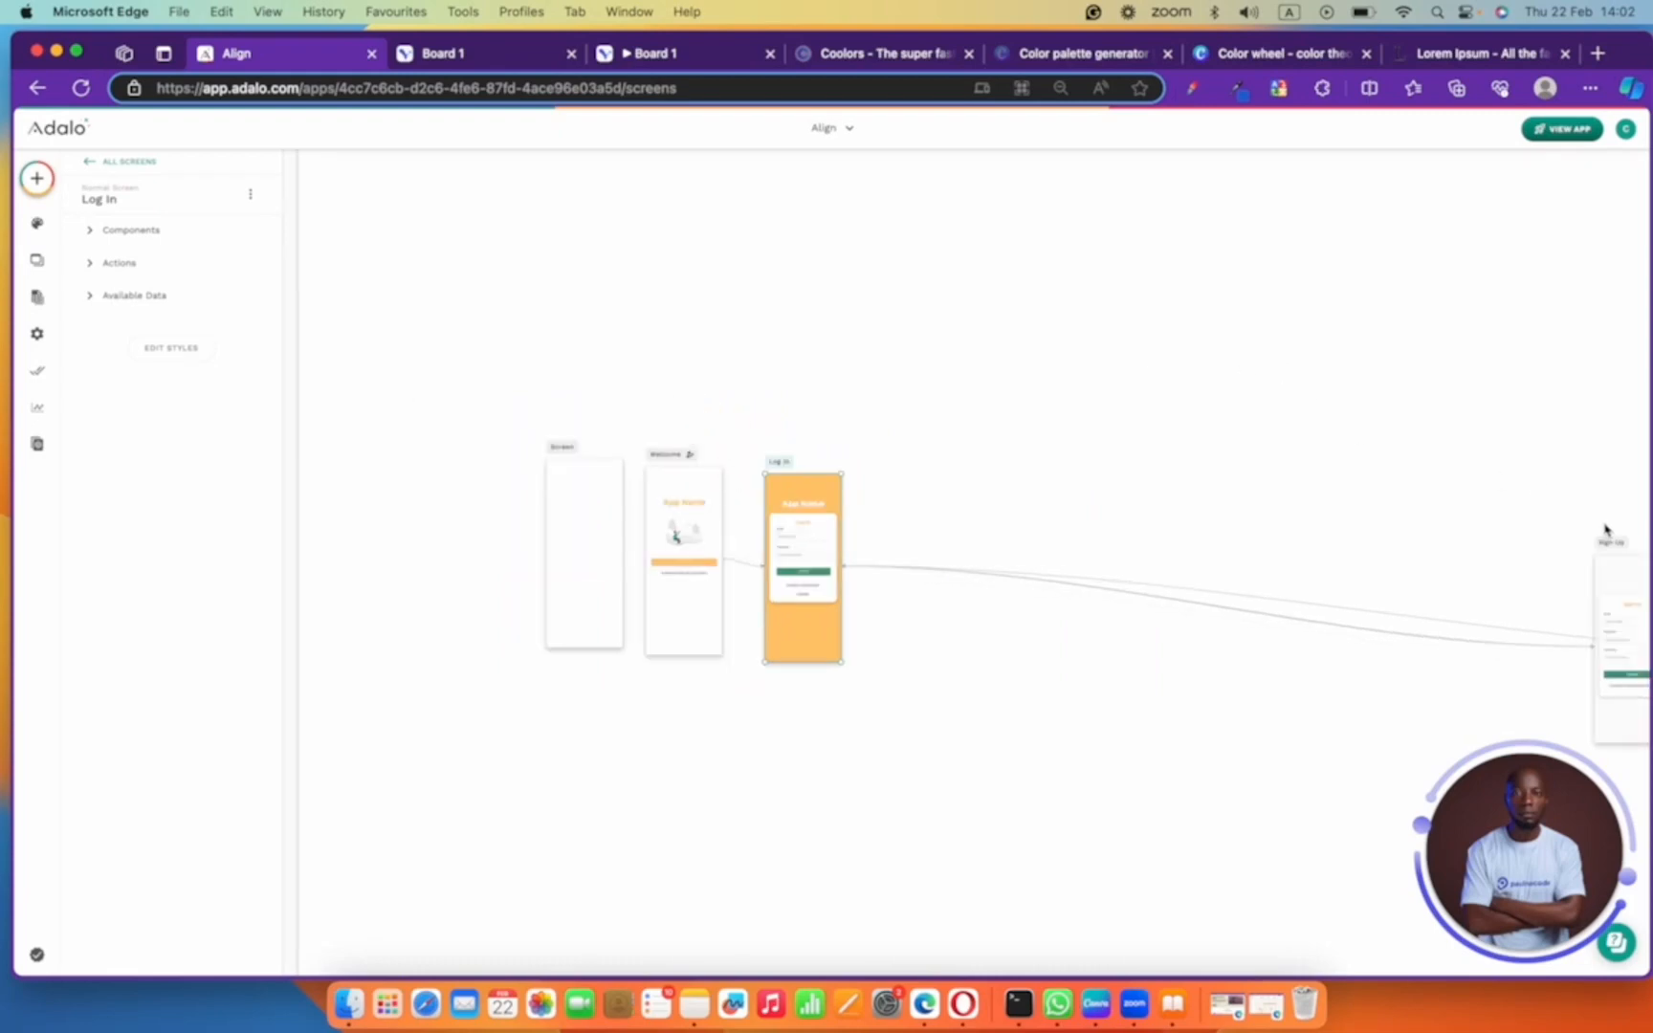
left_click_drag(1608, 538, 885, 465)
left_click_drag(788, 463, 776, 454)
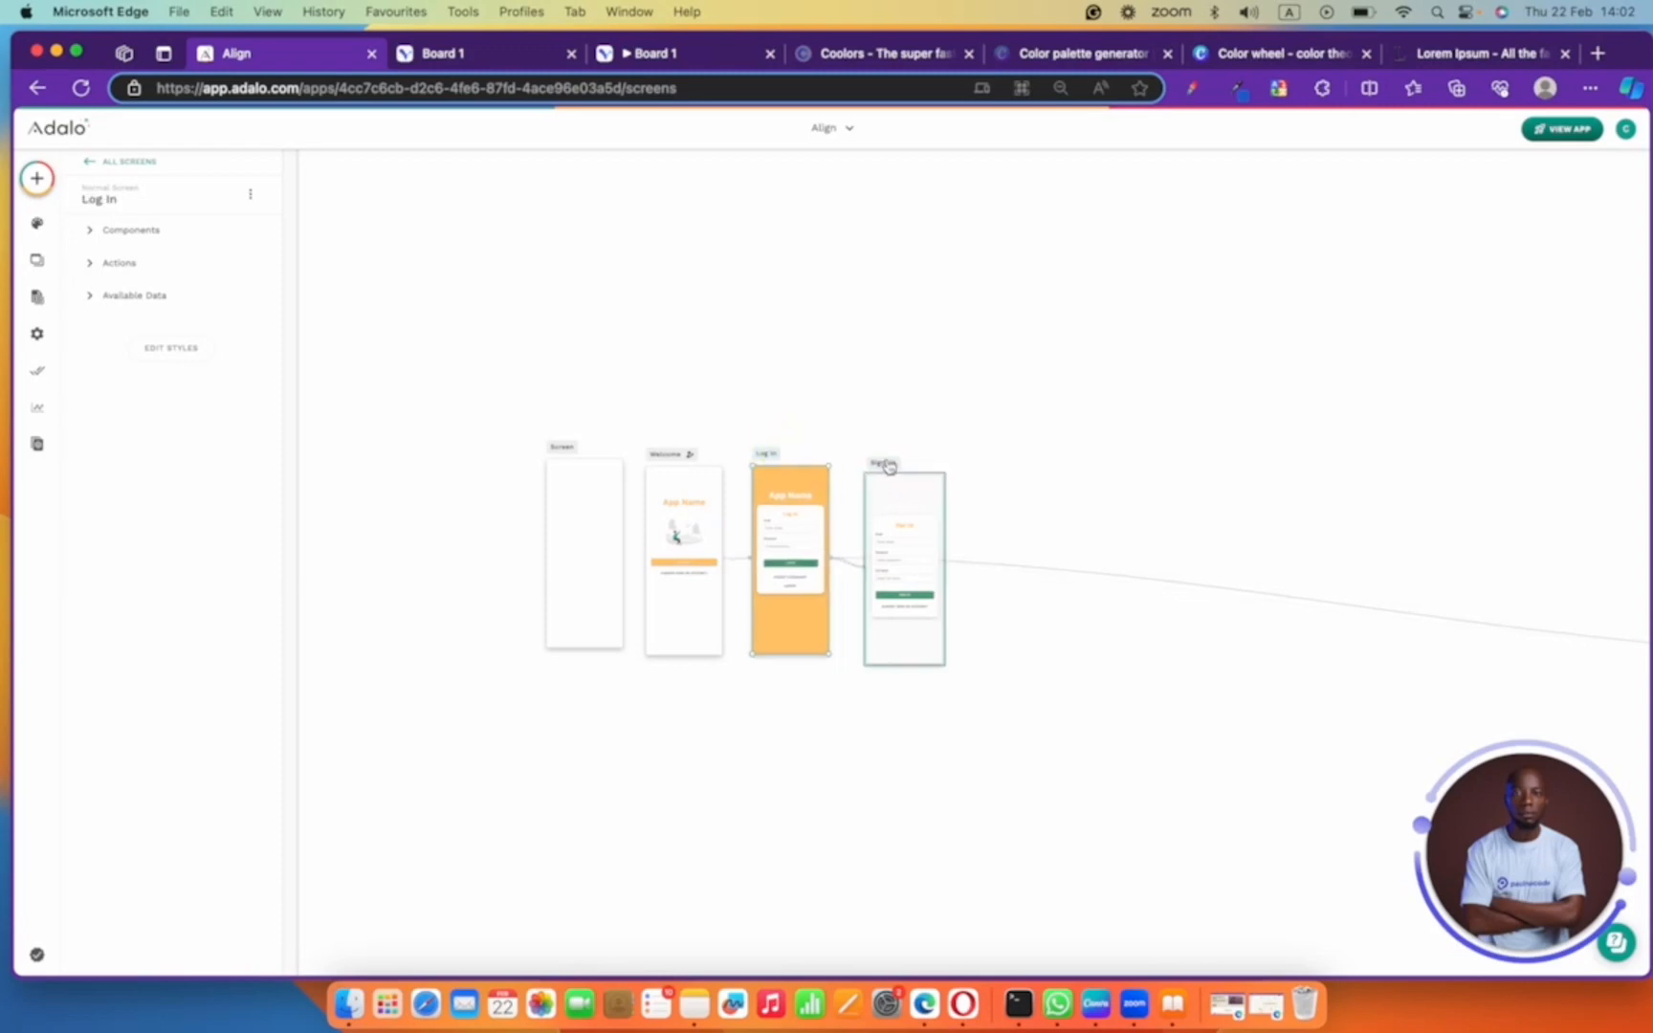
left_click(889, 465)
scroll(498, 512, "down", 3)
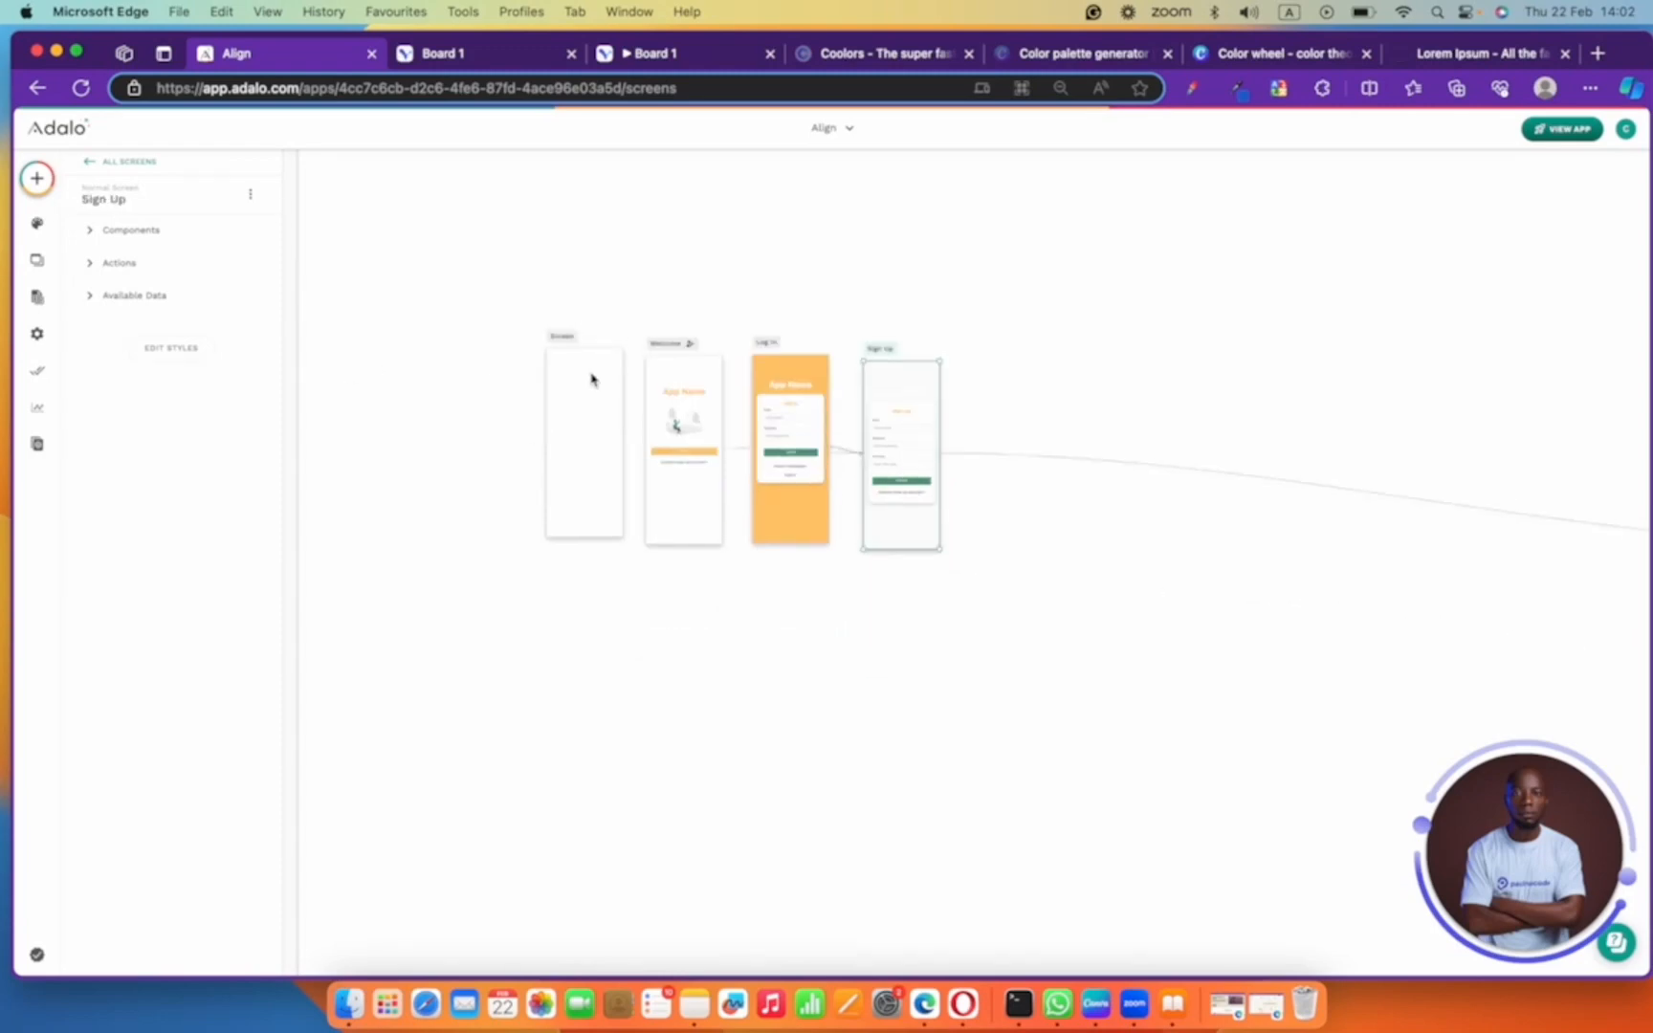
scroll(591, 379, "up", 2)
left_click(360, 228)
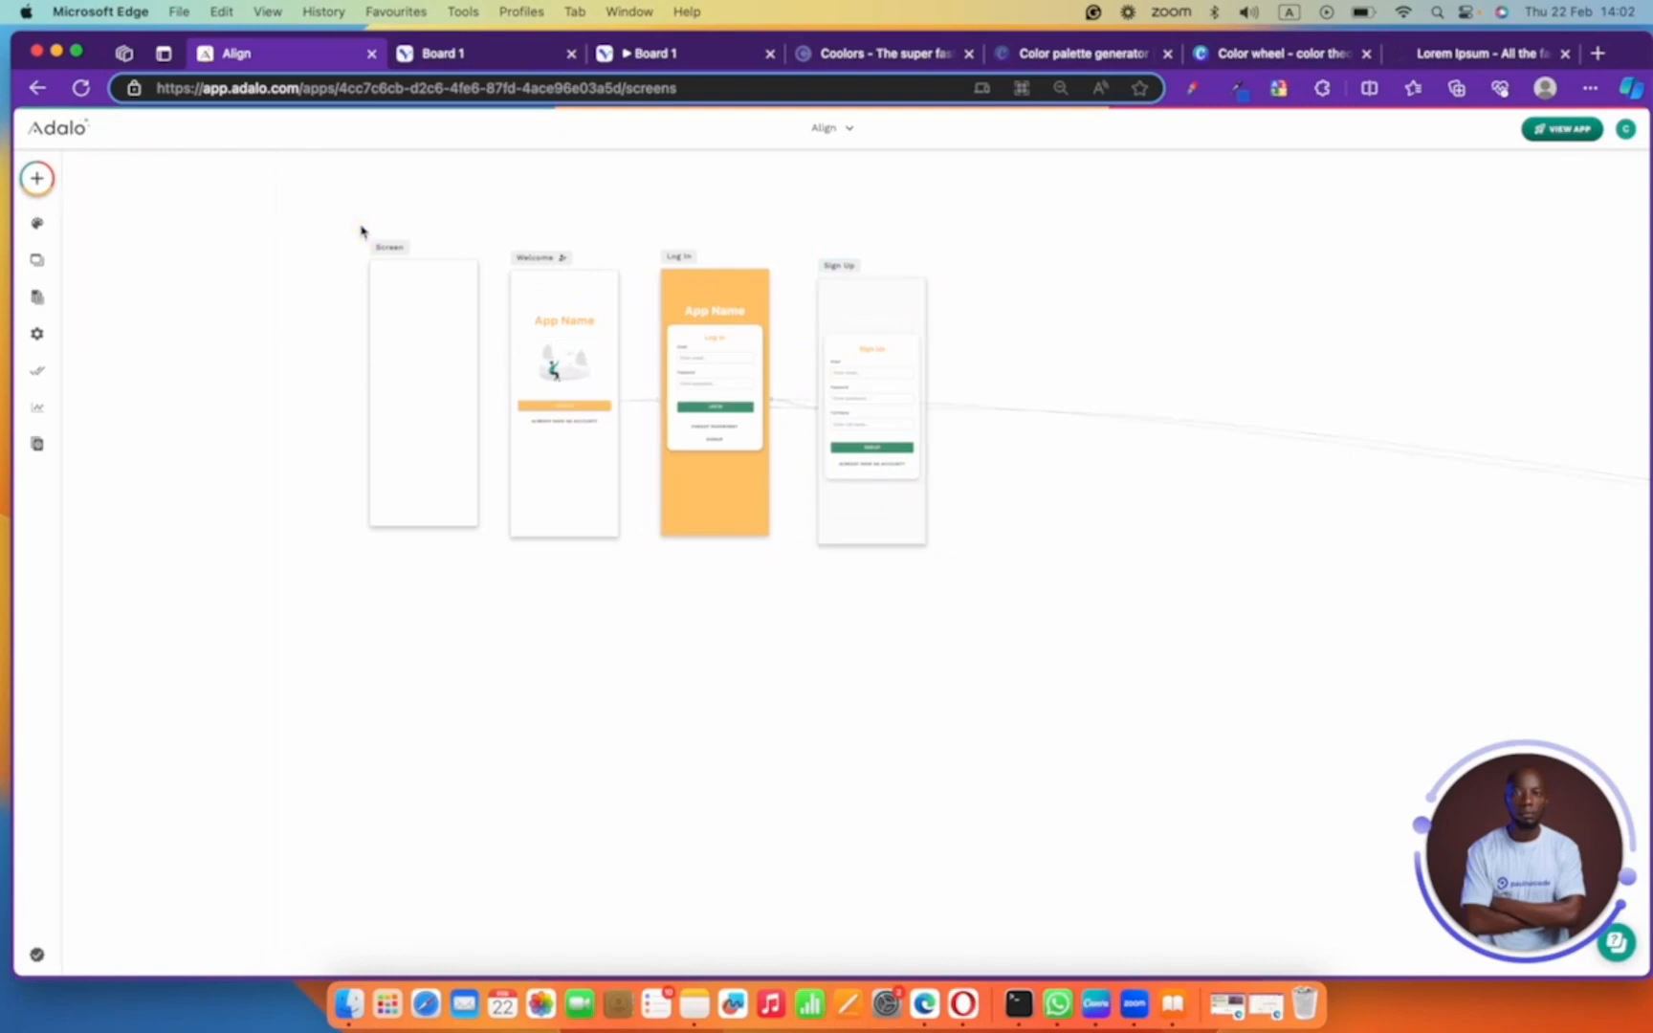
- Add an Image component across the middle of the blank screen
scroll(359, 228, "up", 2)
scroll(387, 672, "left", 5)
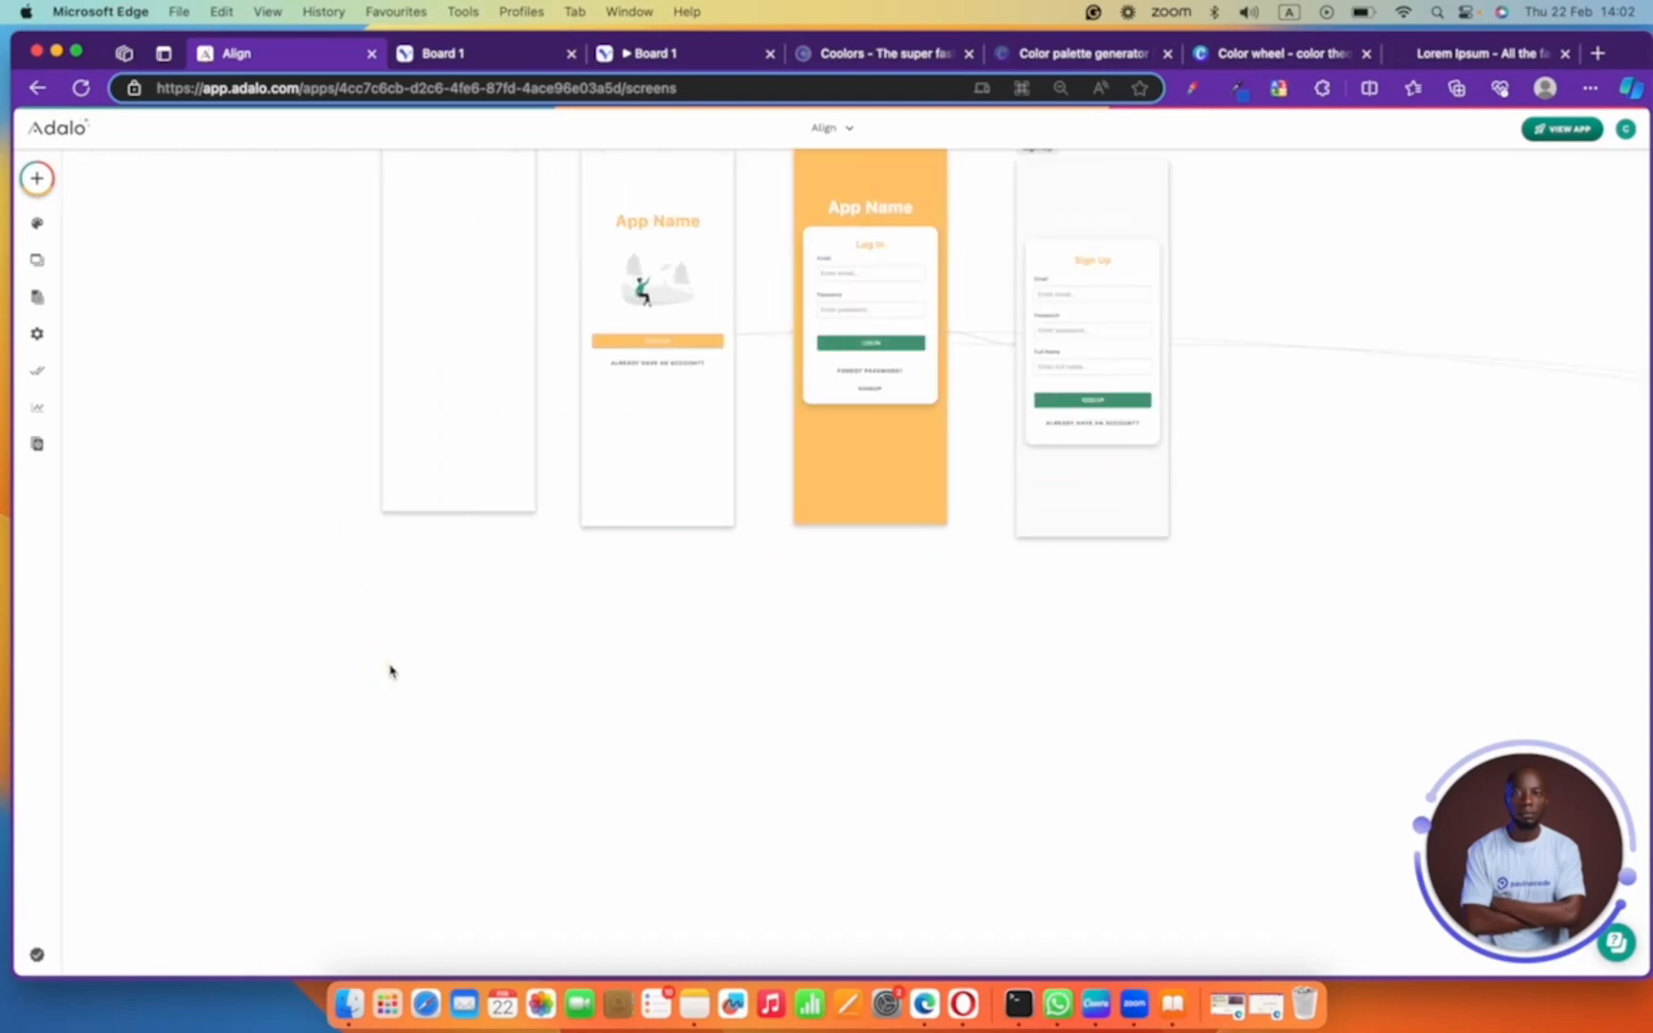
scroll(390, 671, "up", 4)
left_click(37, 178)
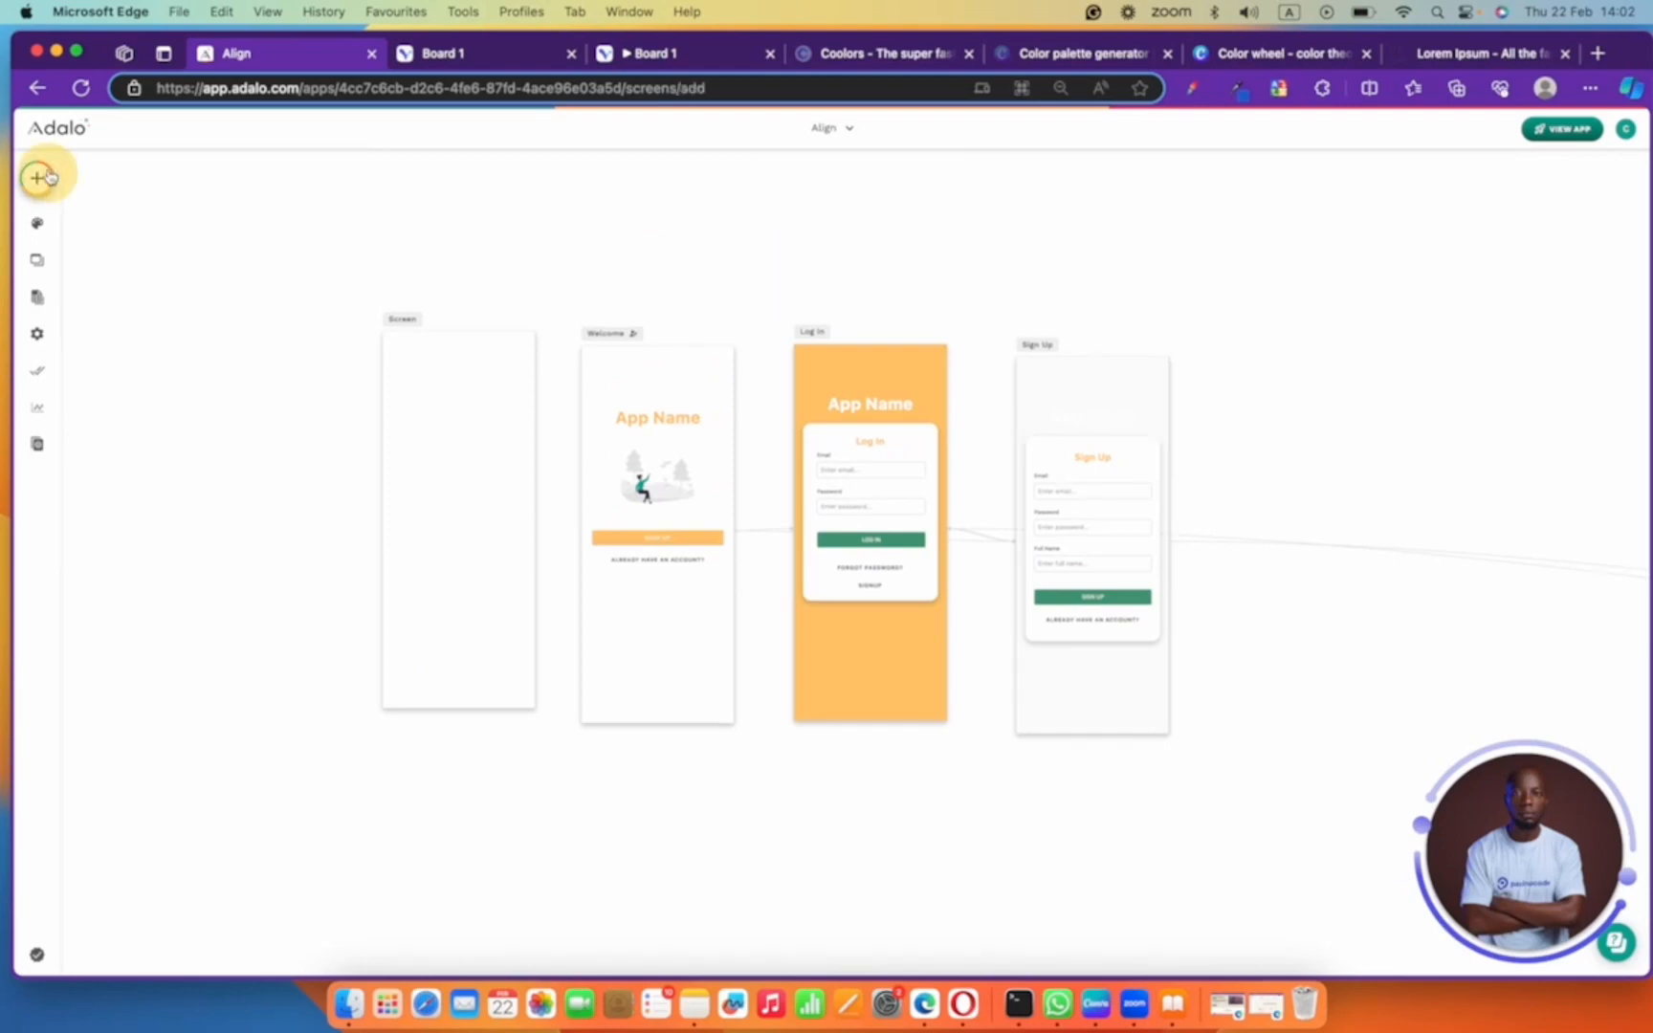
left_click_drag(141, 565, 461, 486)
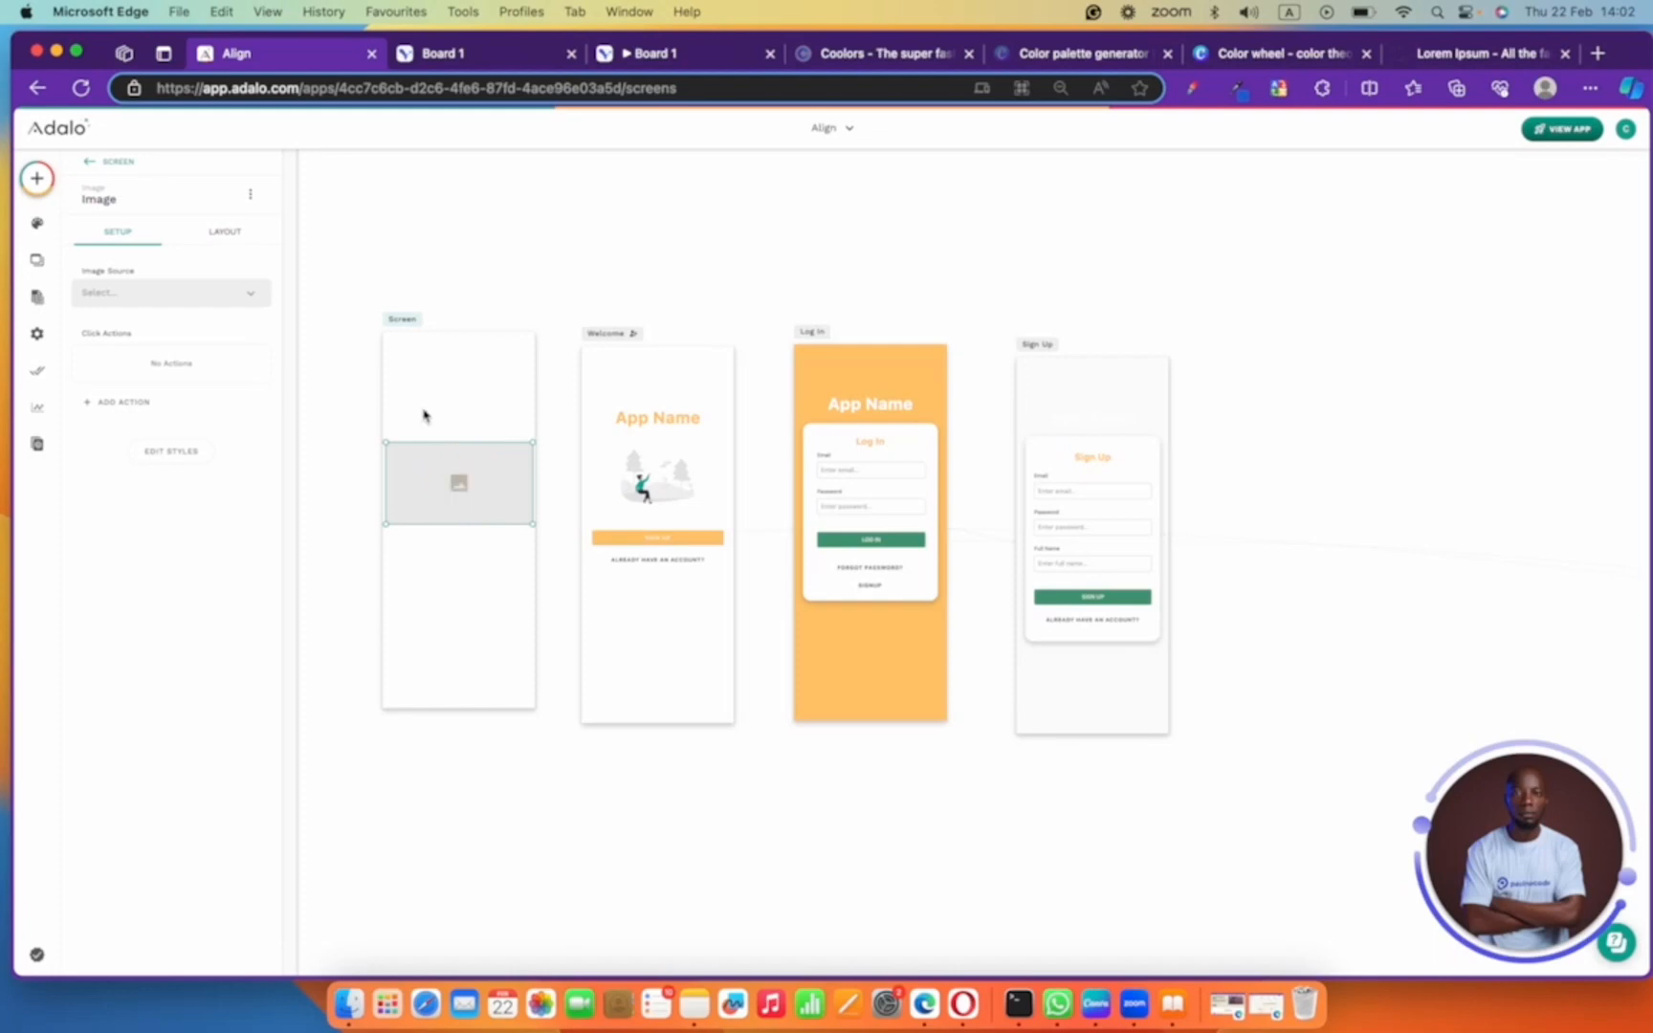
- Check the launch screen design in Visily, return to Adalo and bring up the components available to add
left_click(445, 57)
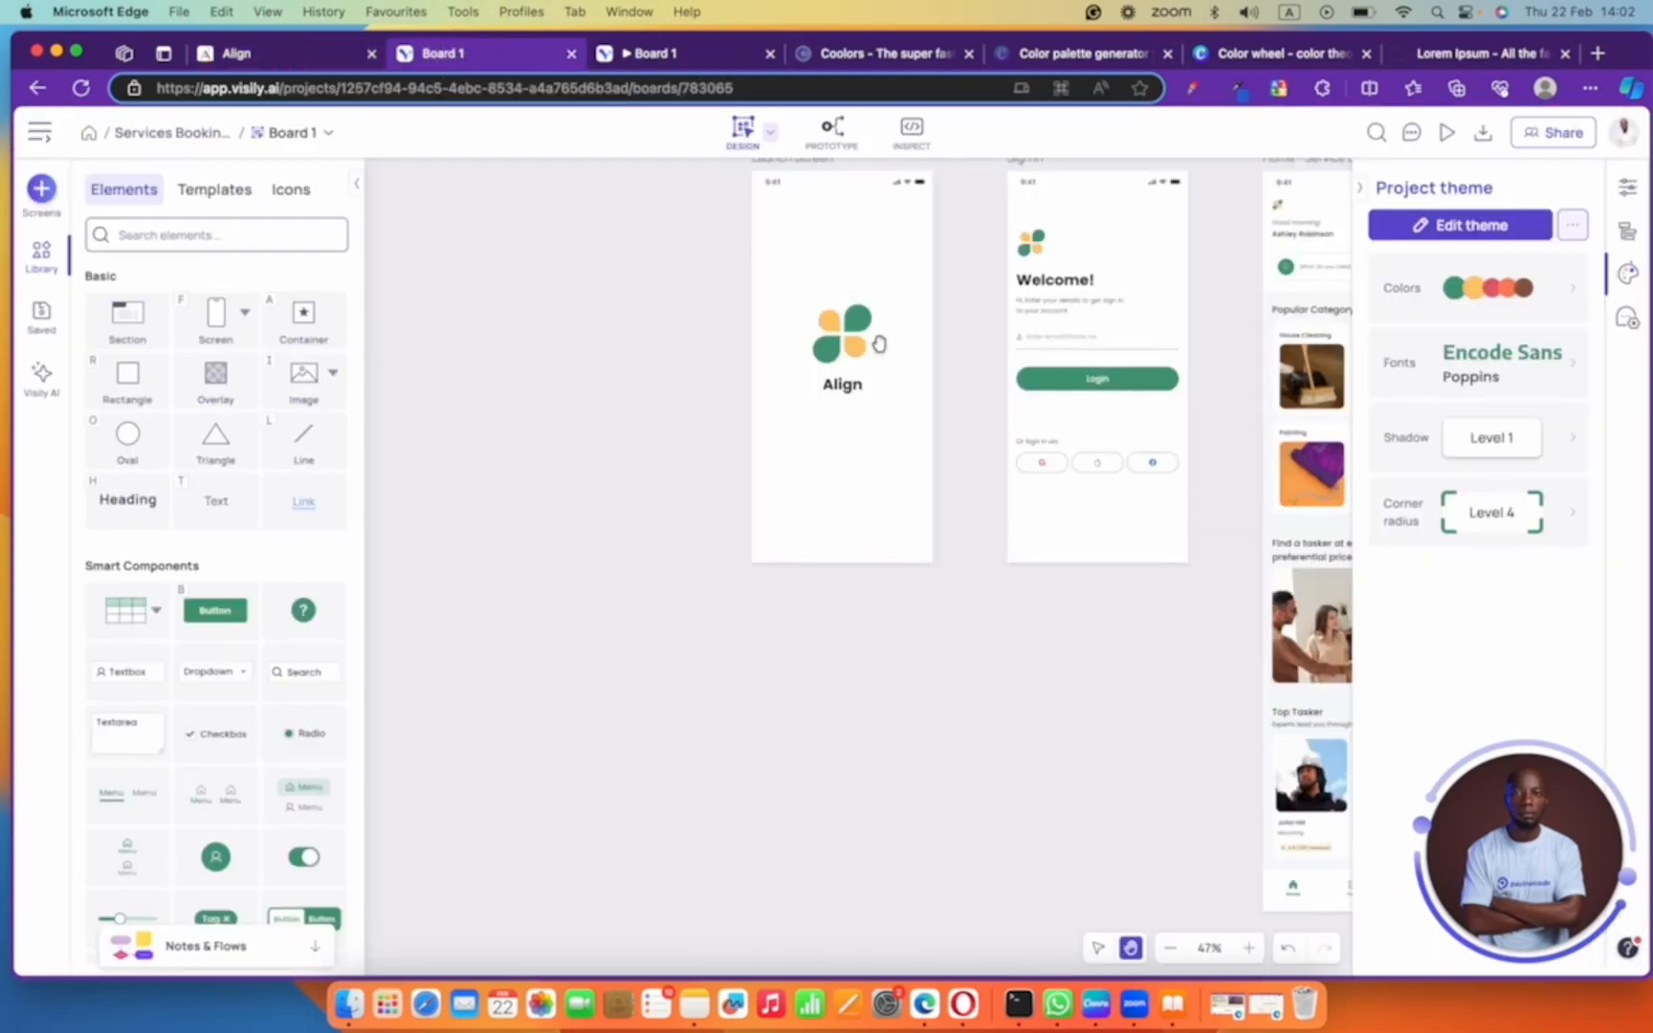
left_click(284, 55)
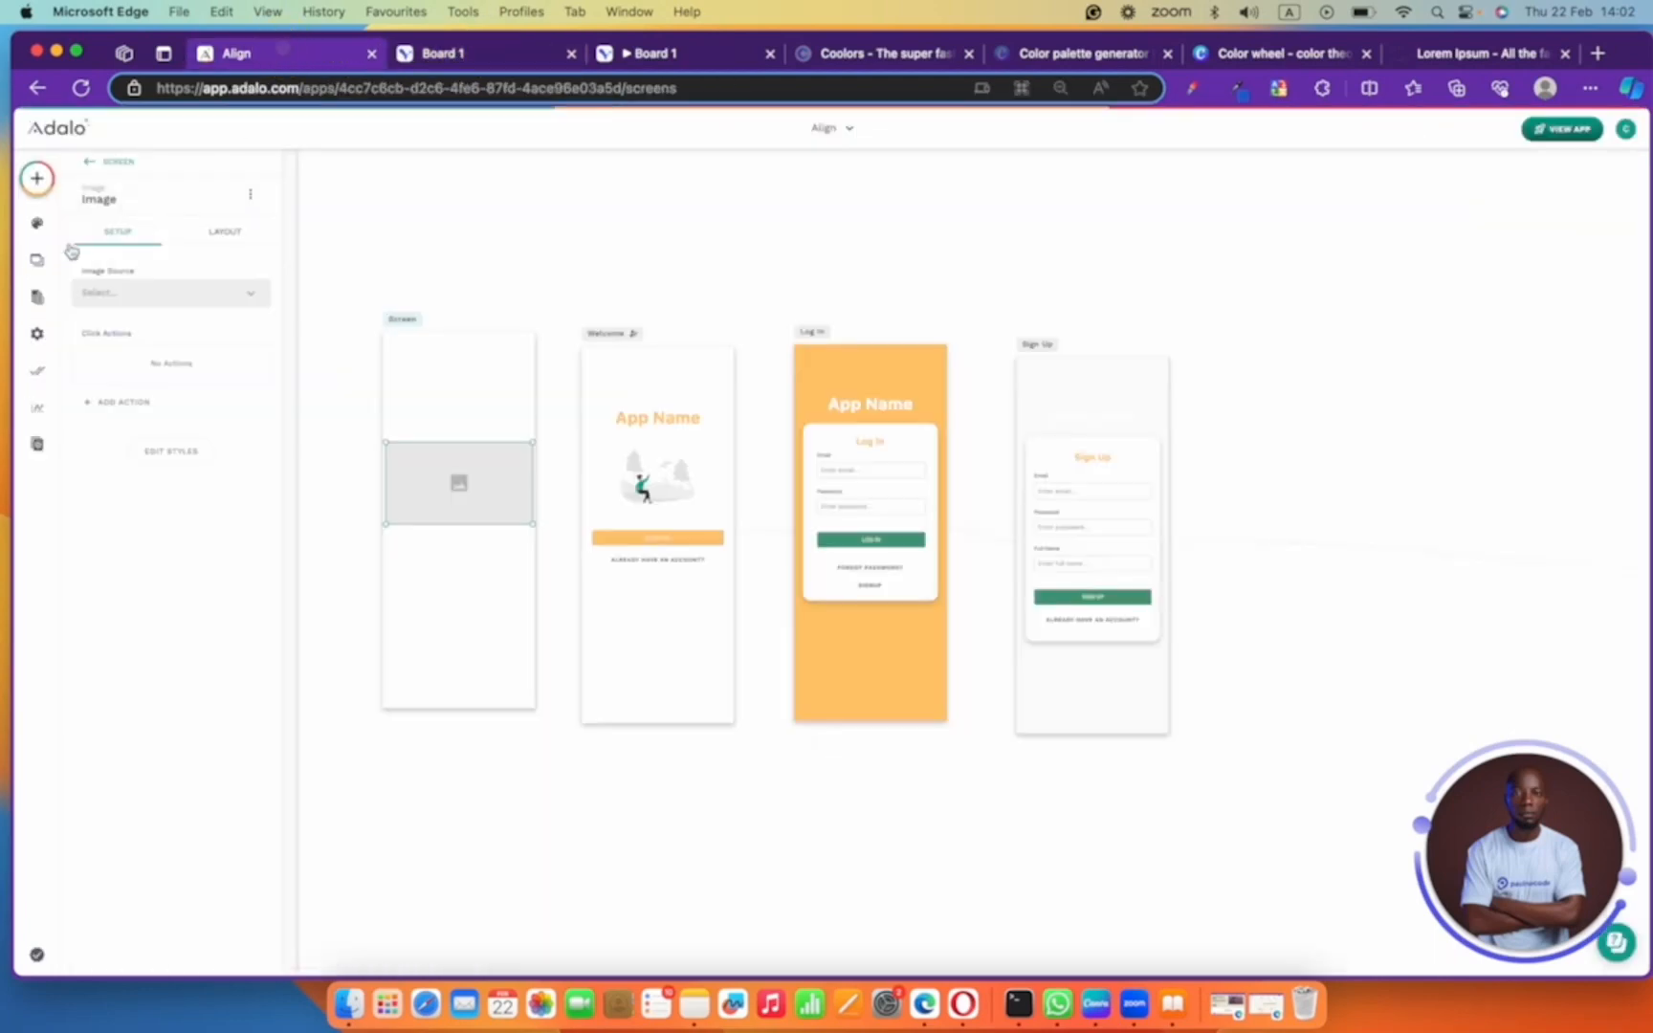
left_click(39, 177)
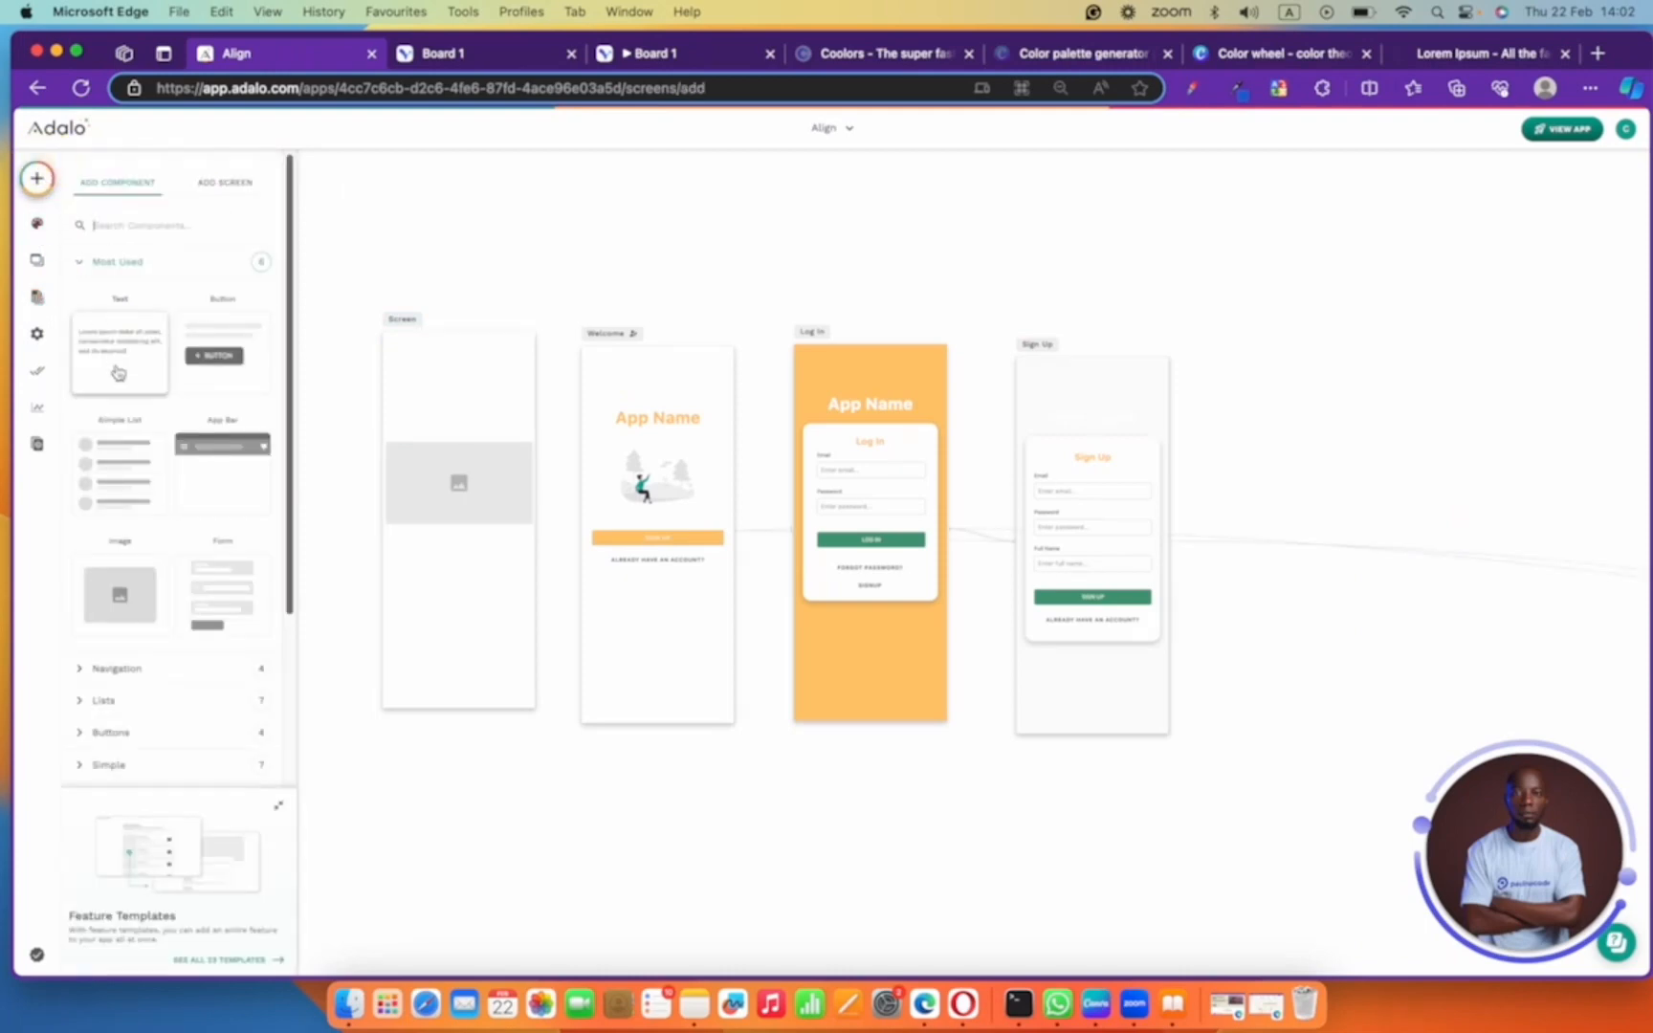
- Add a text component below the image placeholder on the blank screen, narrow it, and set its text to "Align"
left_click_drag(125, 343, 435, 542)
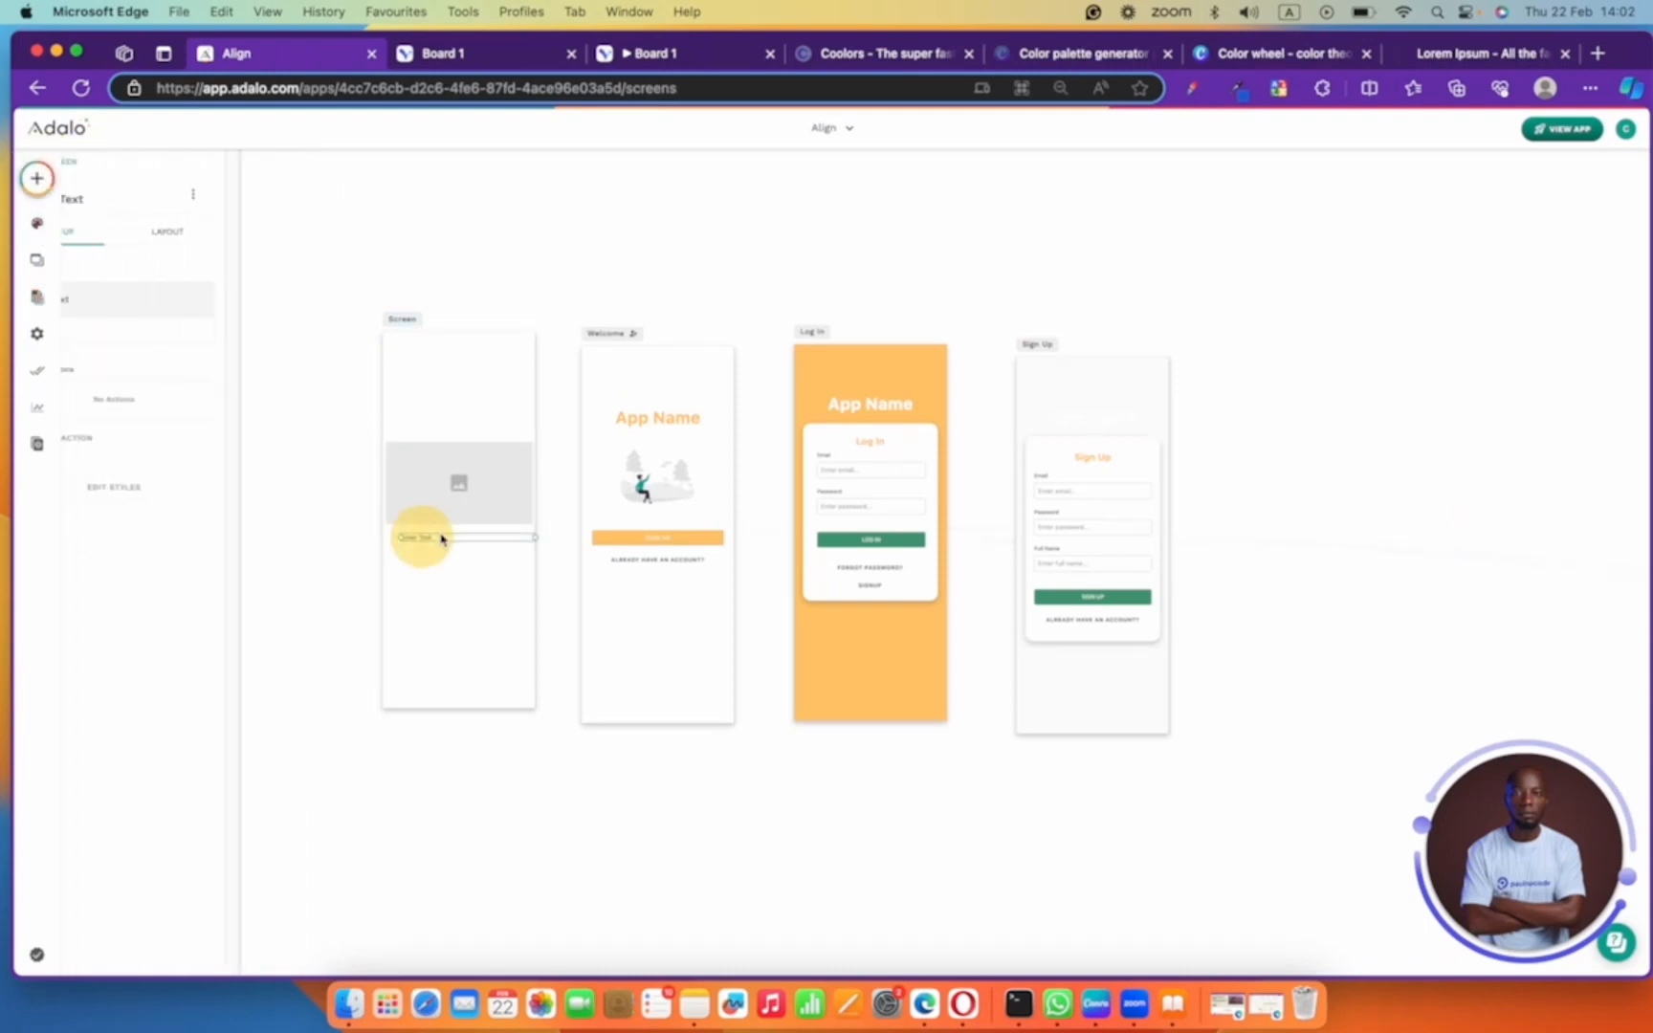
left_click_drag(538, 538, 510, 533)
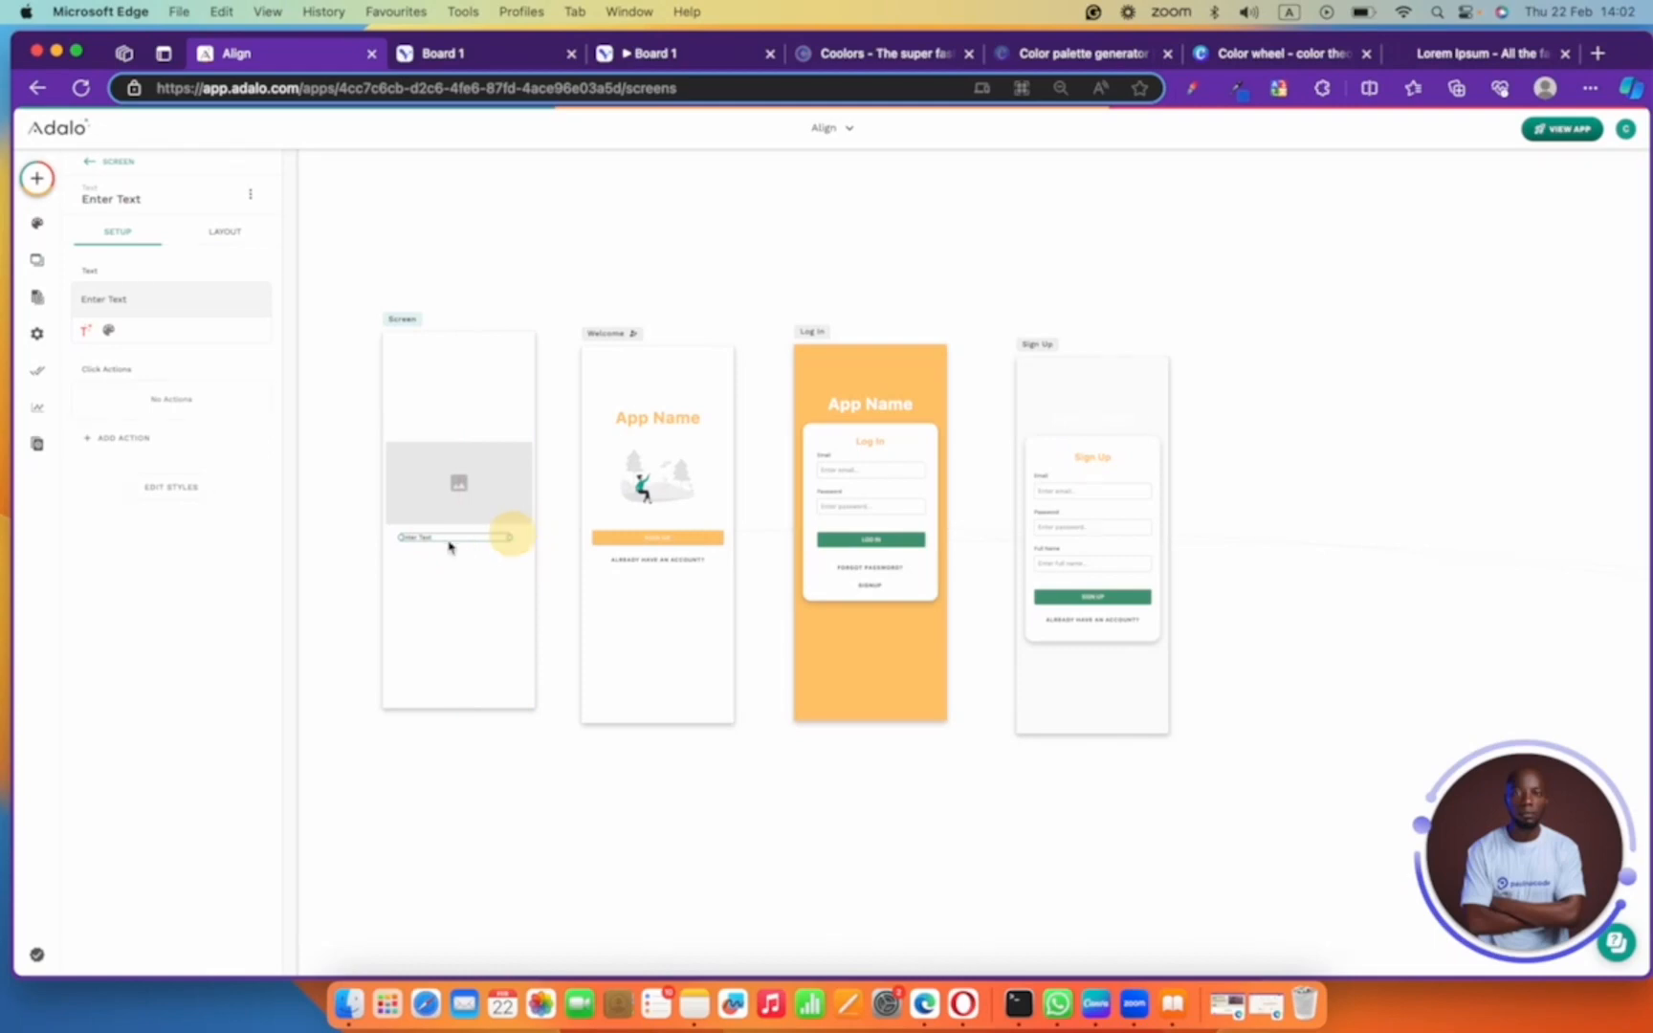
triple_click(134, 299)
type("Align")
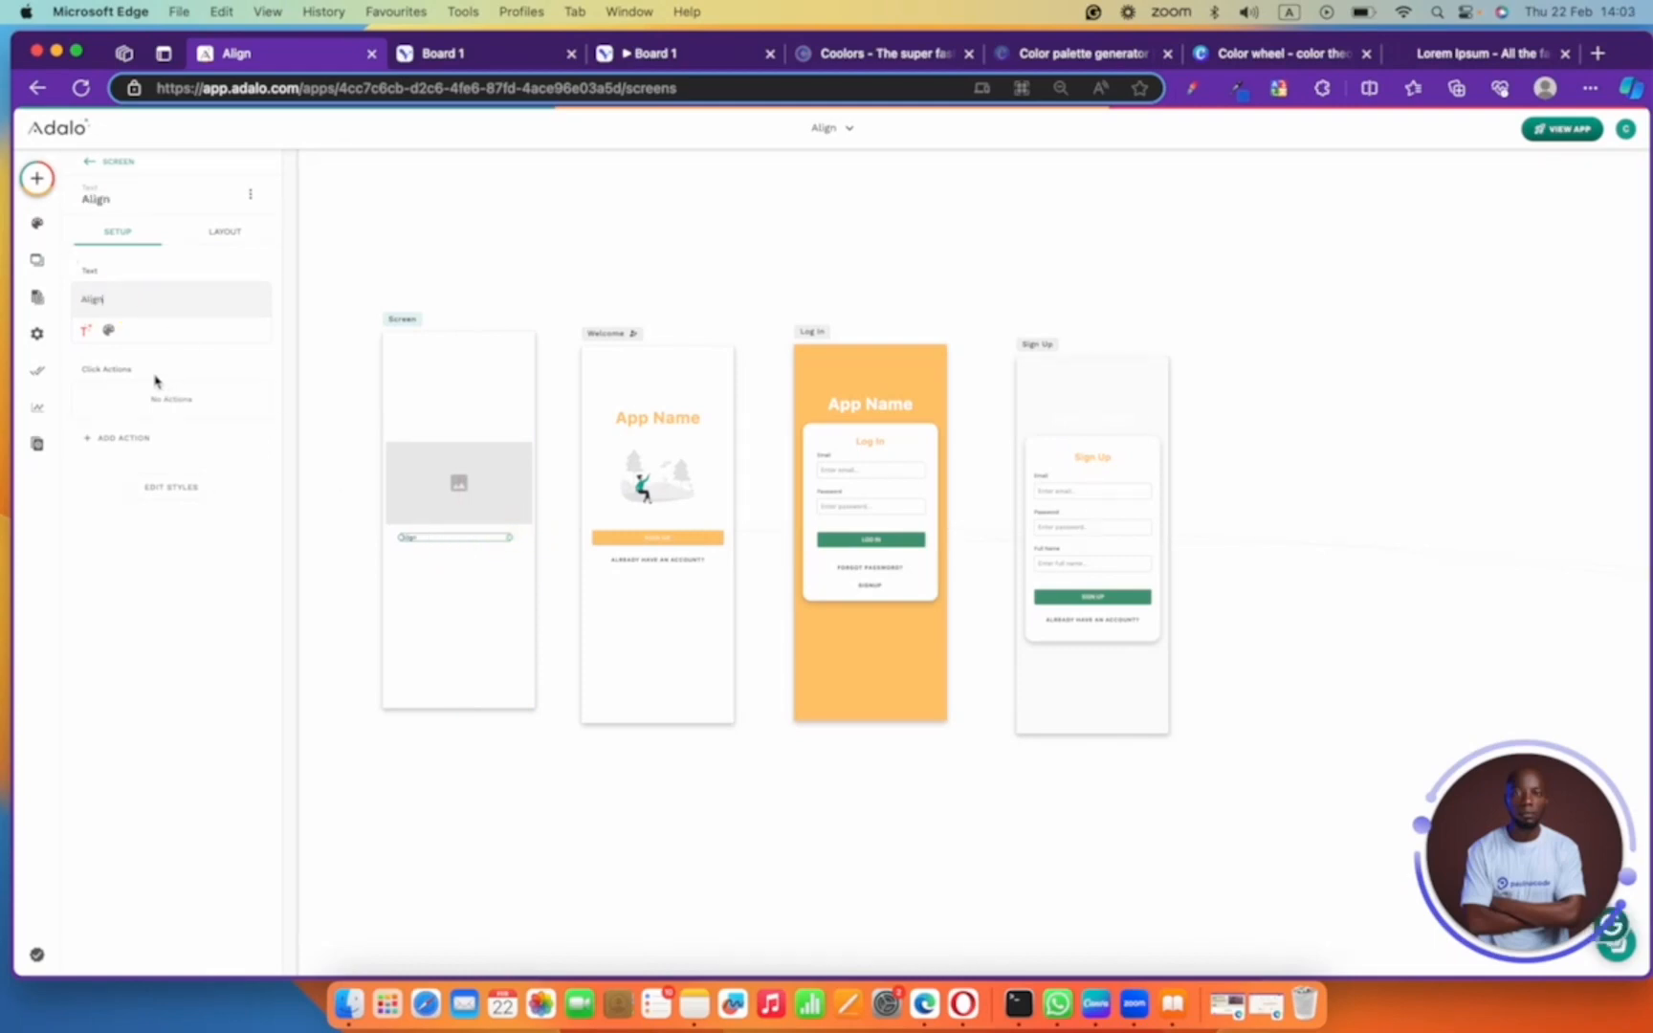
- Style the Align text with Semi Bold weight and a font size of 60
left_click(108, 330)
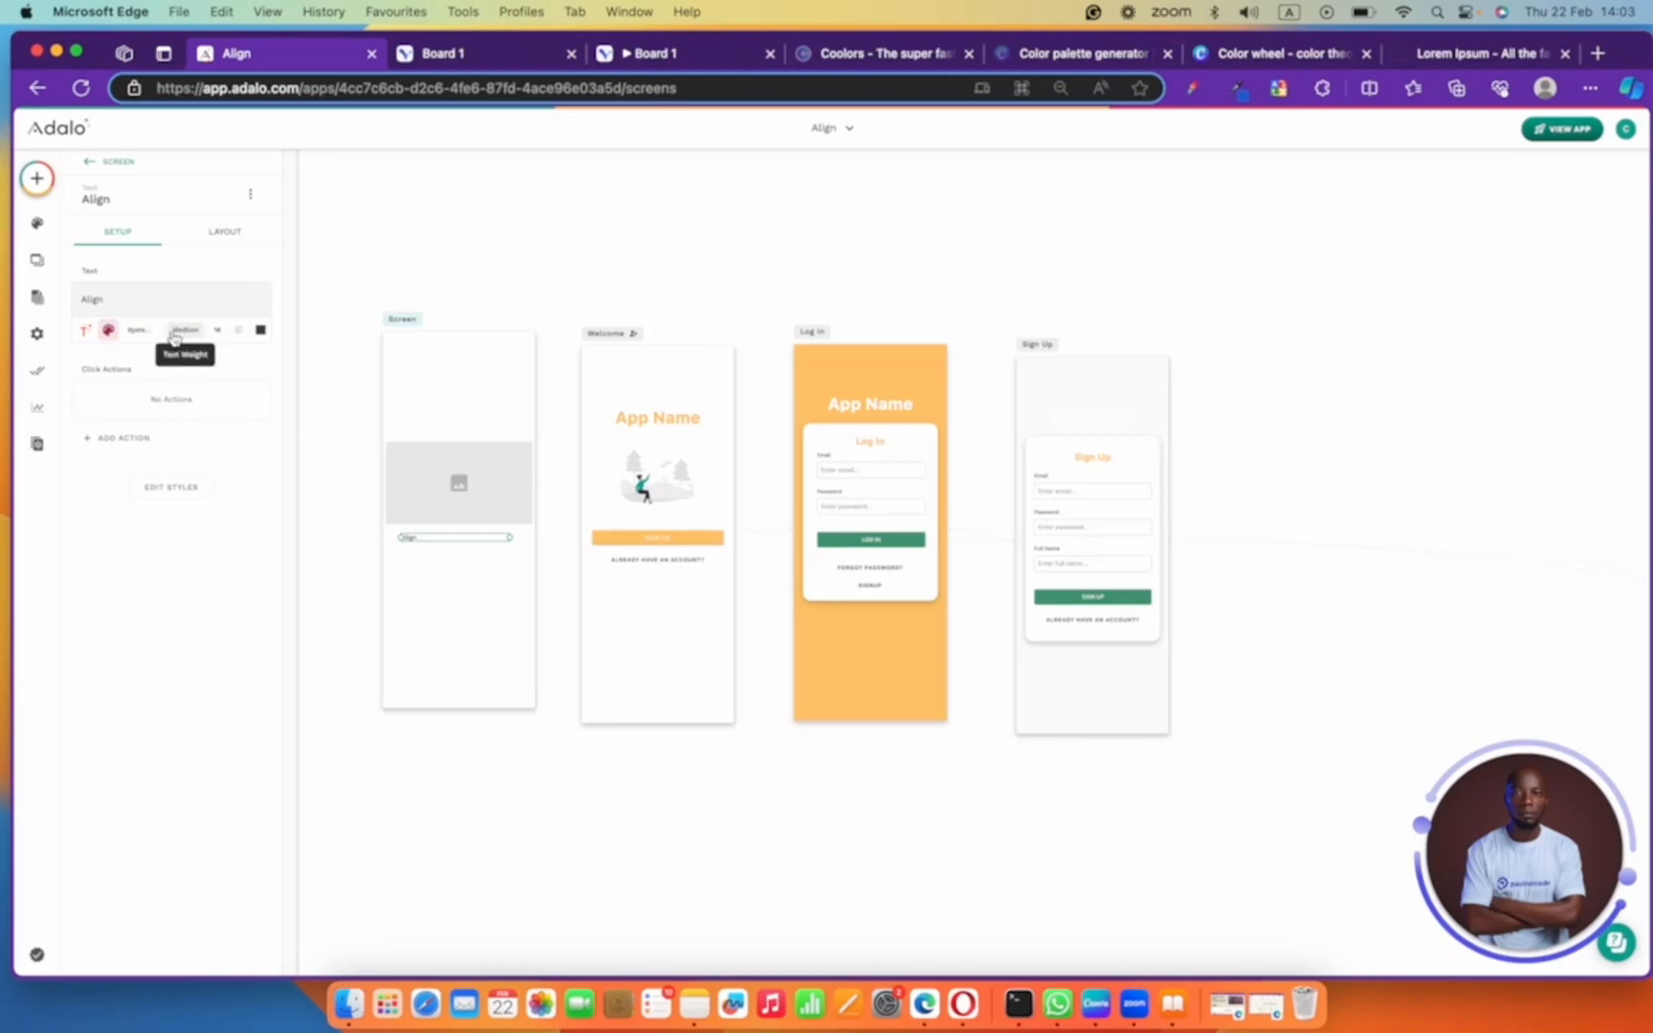
left_click(174, 336)
left_click(179, 440)
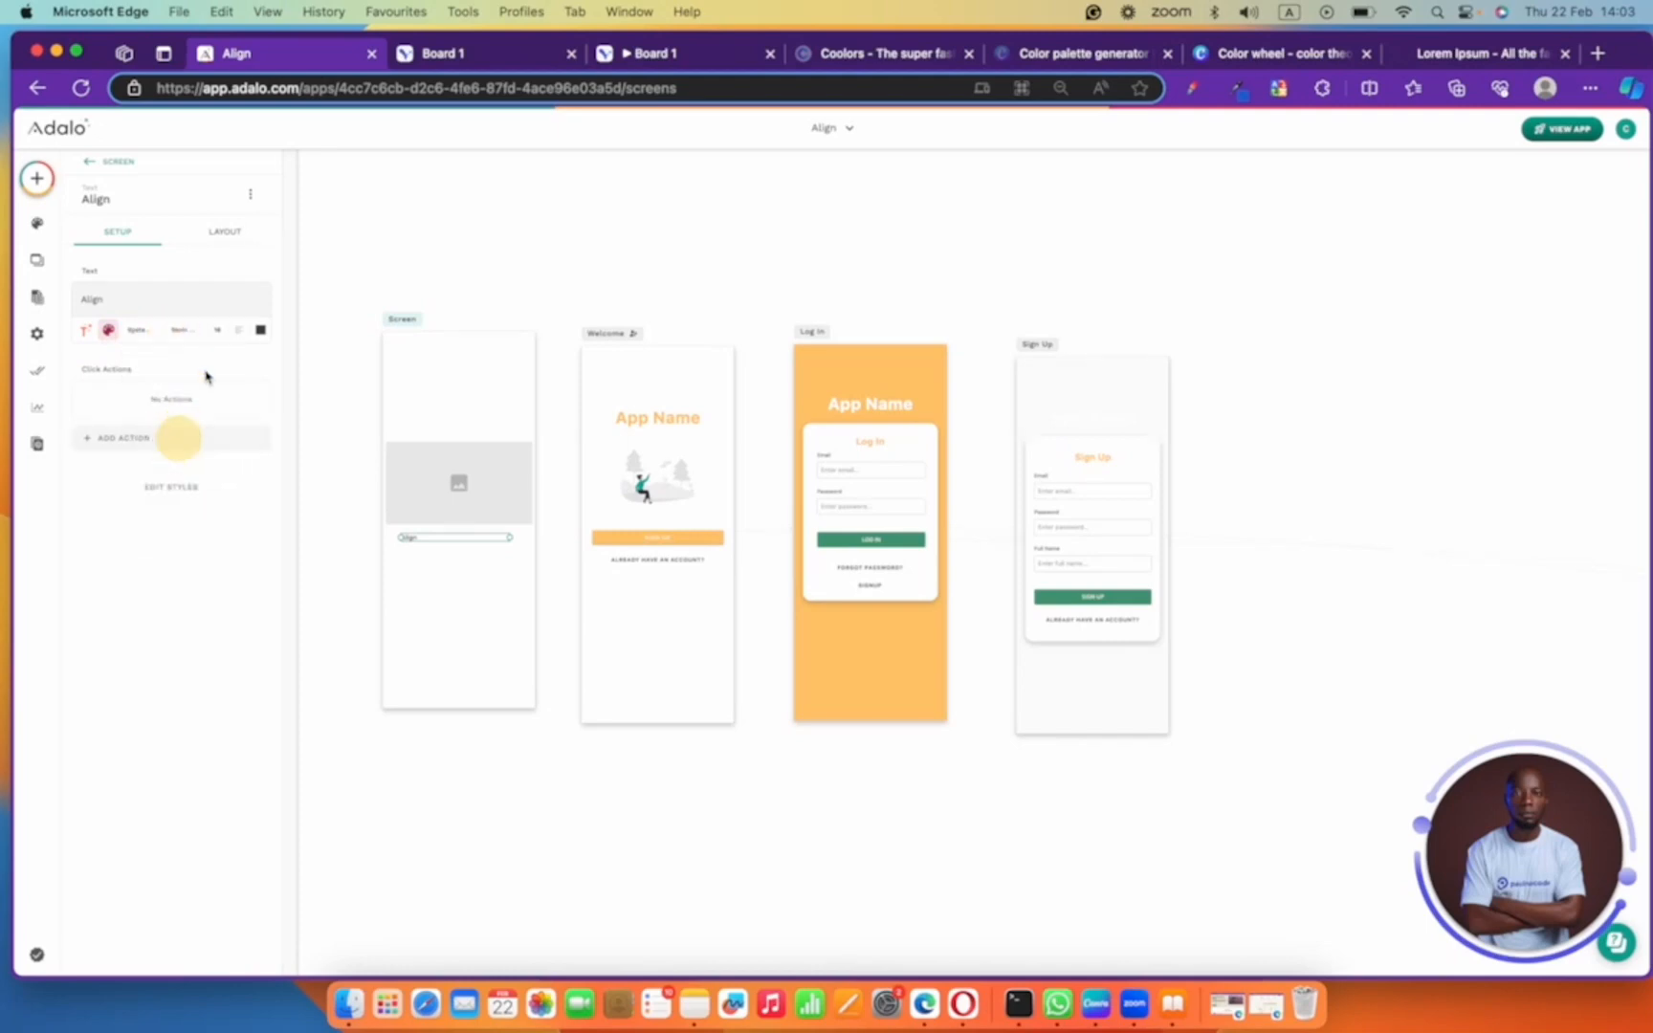
left_click(216, 332)
double_click(216, 332)
type("2")
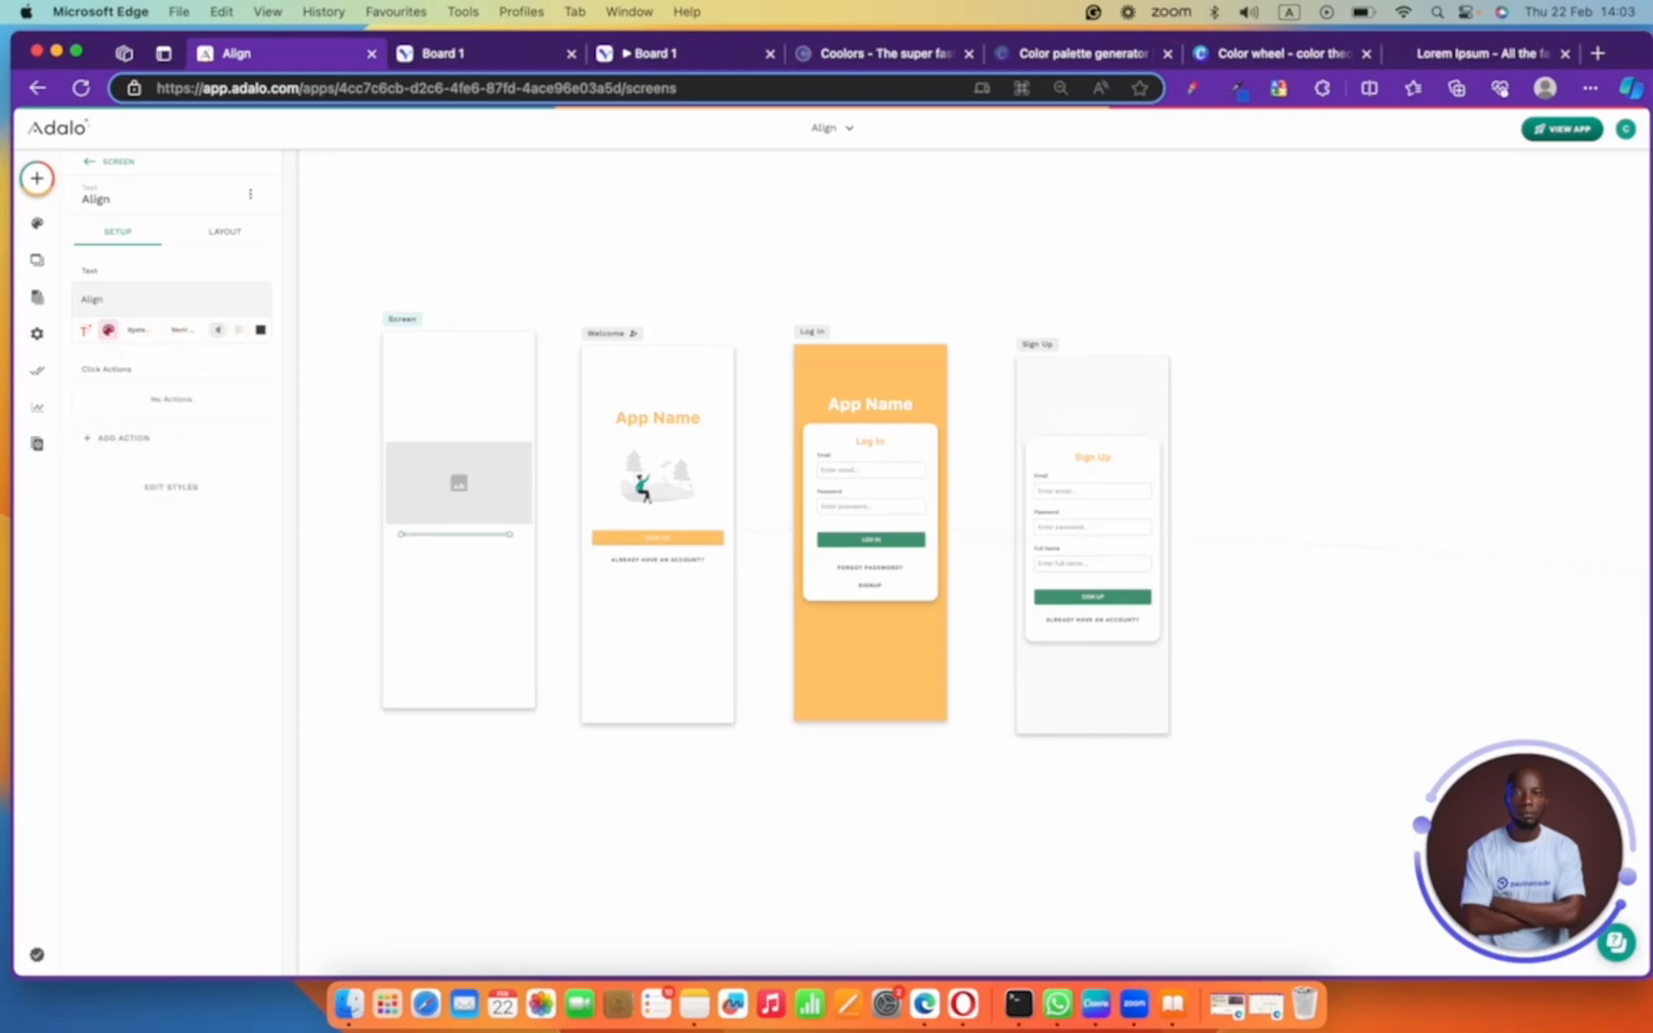
type("0")
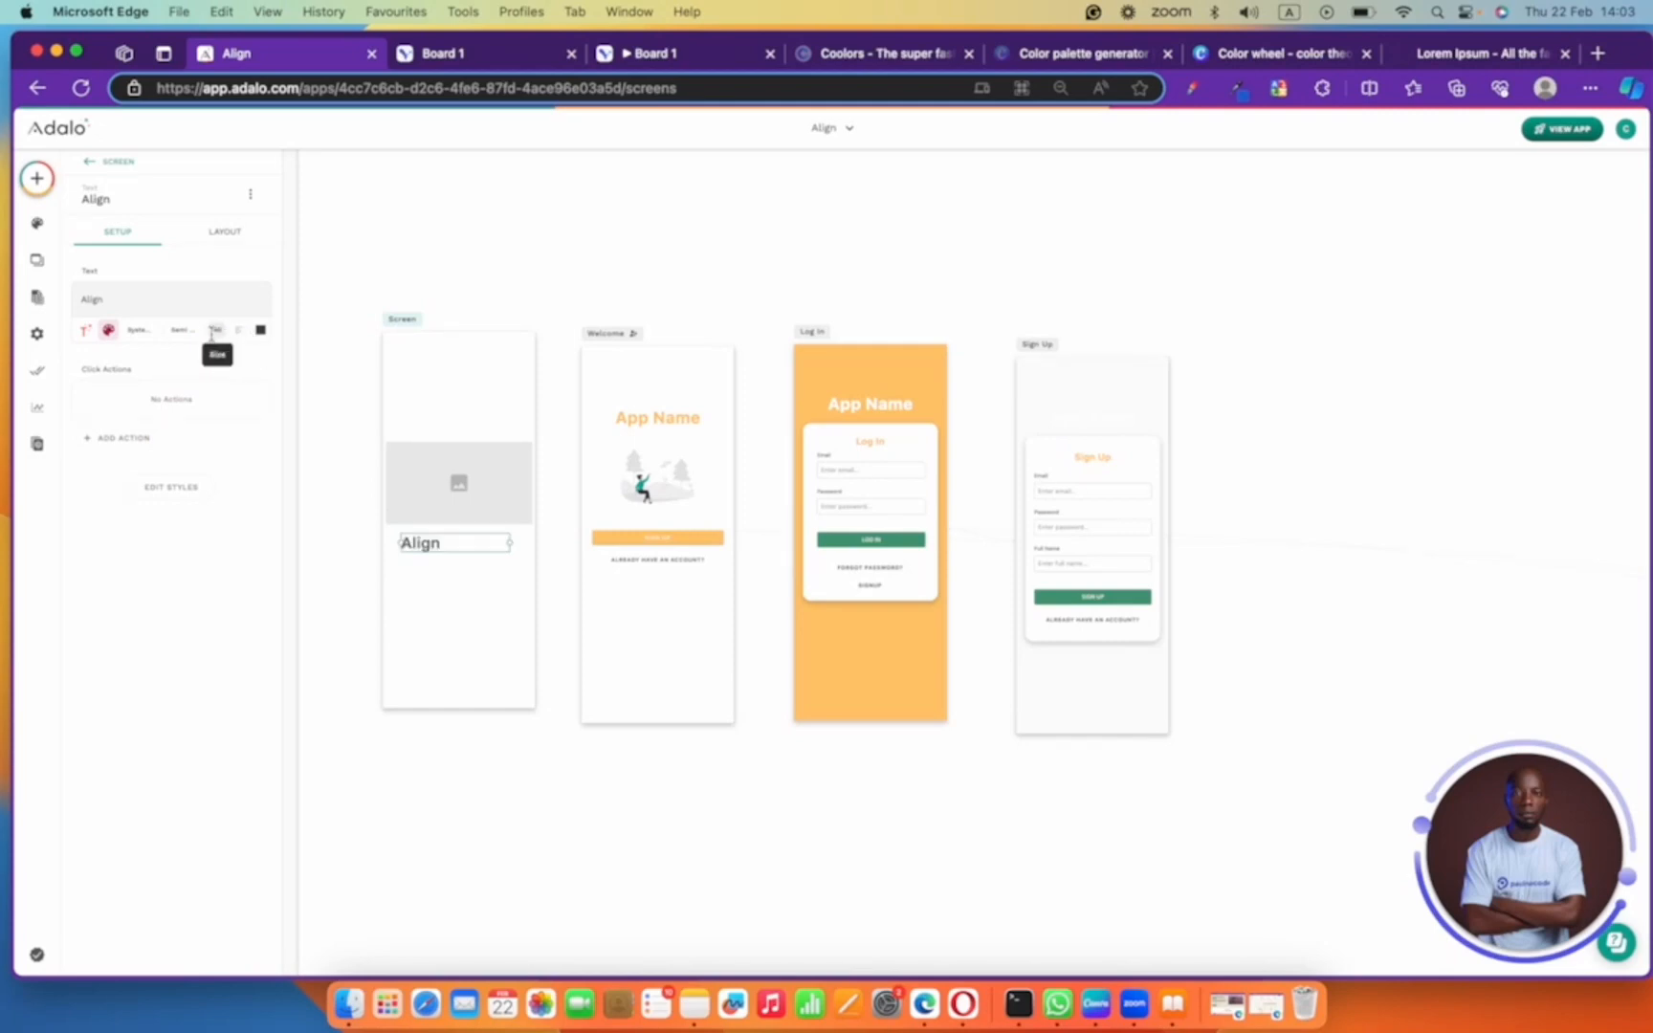
left_click(216, 332)
left_click(213, 333)
type("60")
- Change the Align text's weight to Extra Black and center its alignment
left_click(139, 332)
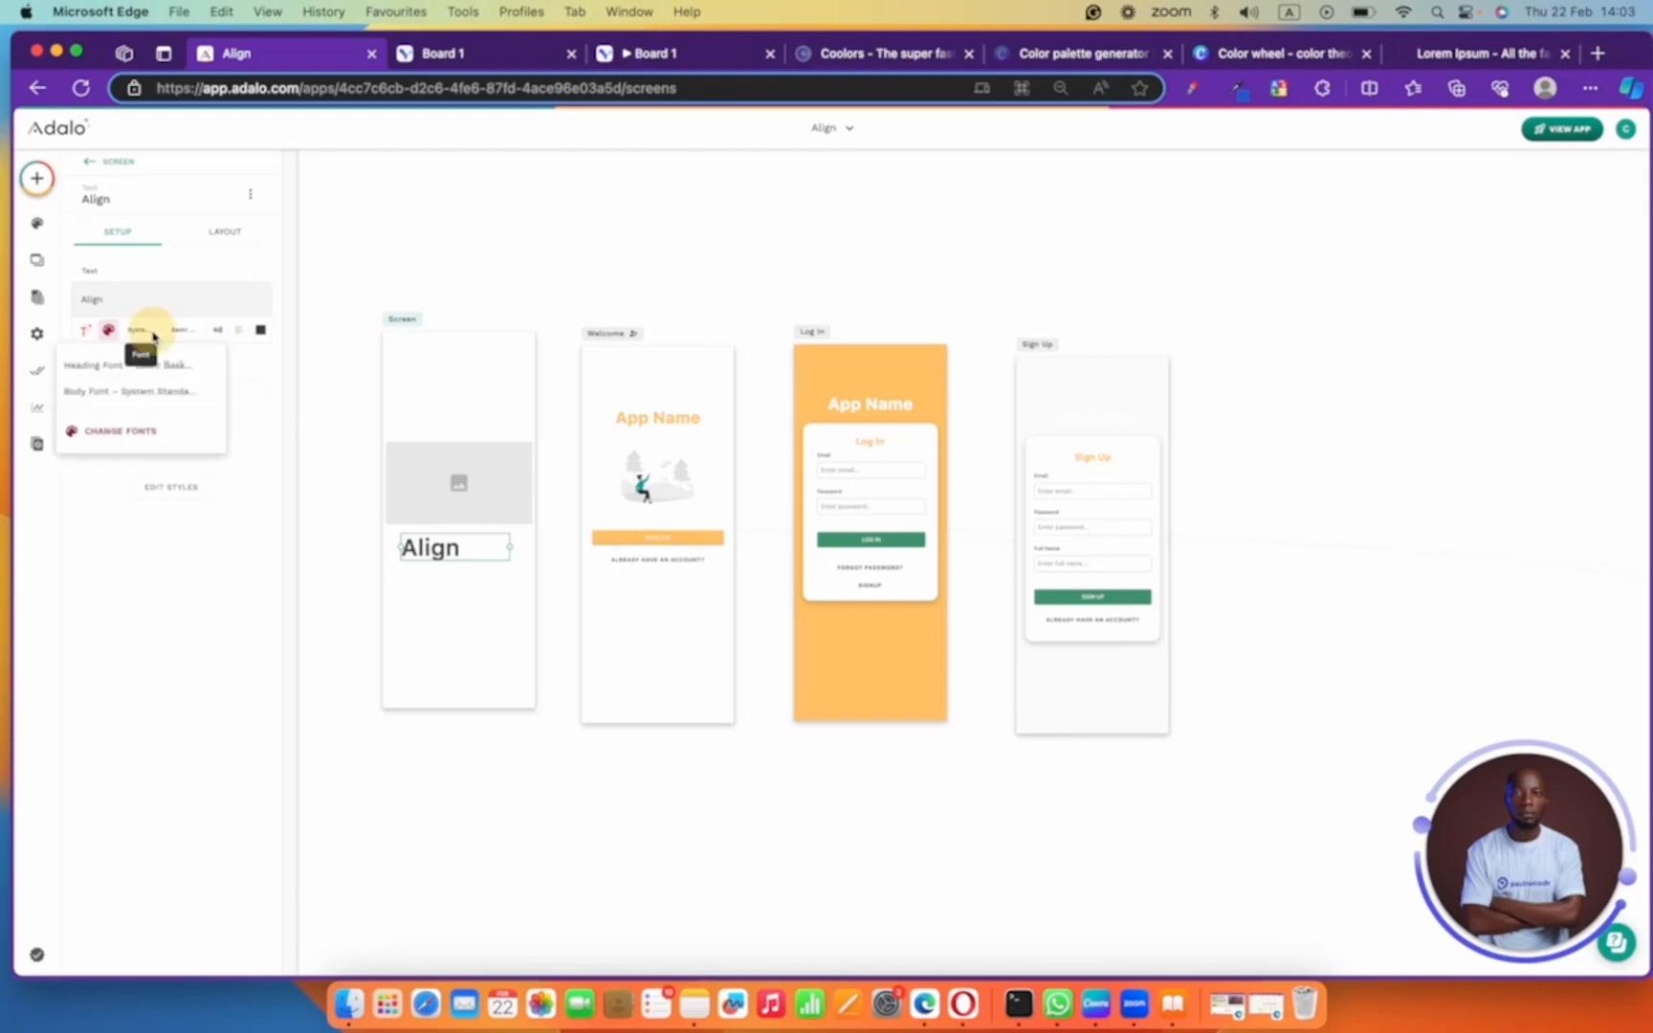
left_click(175, 333)
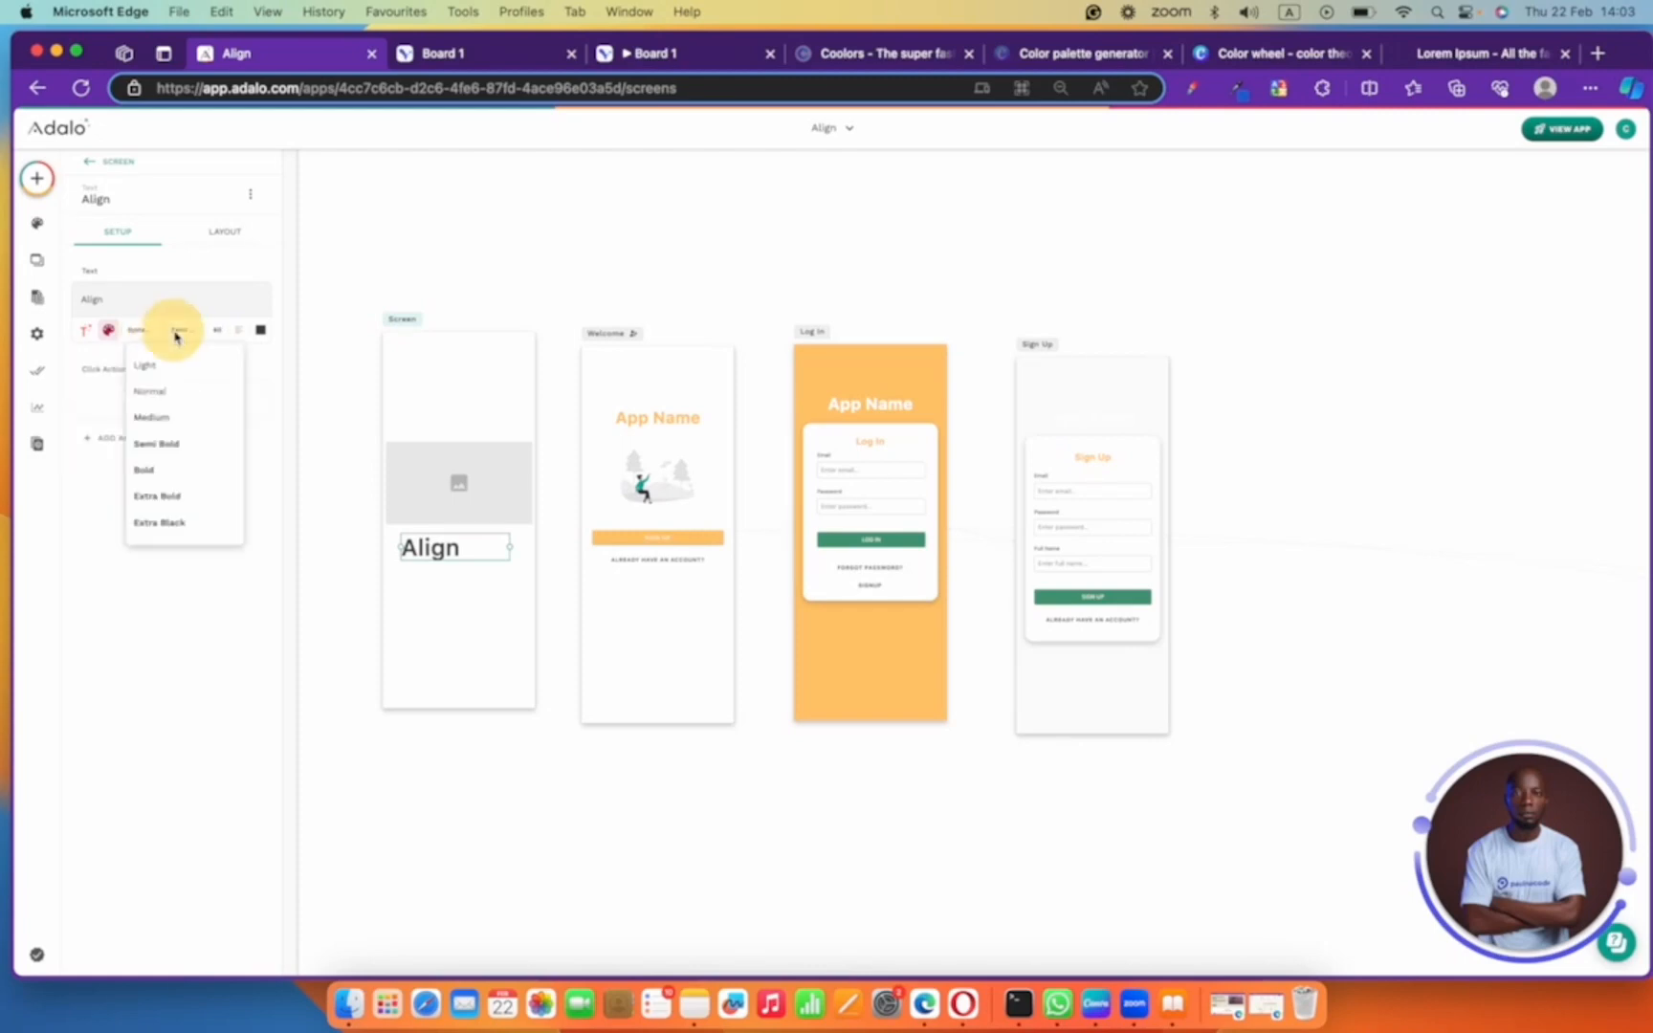
left_click(163, 521)
left_click(234, 335)
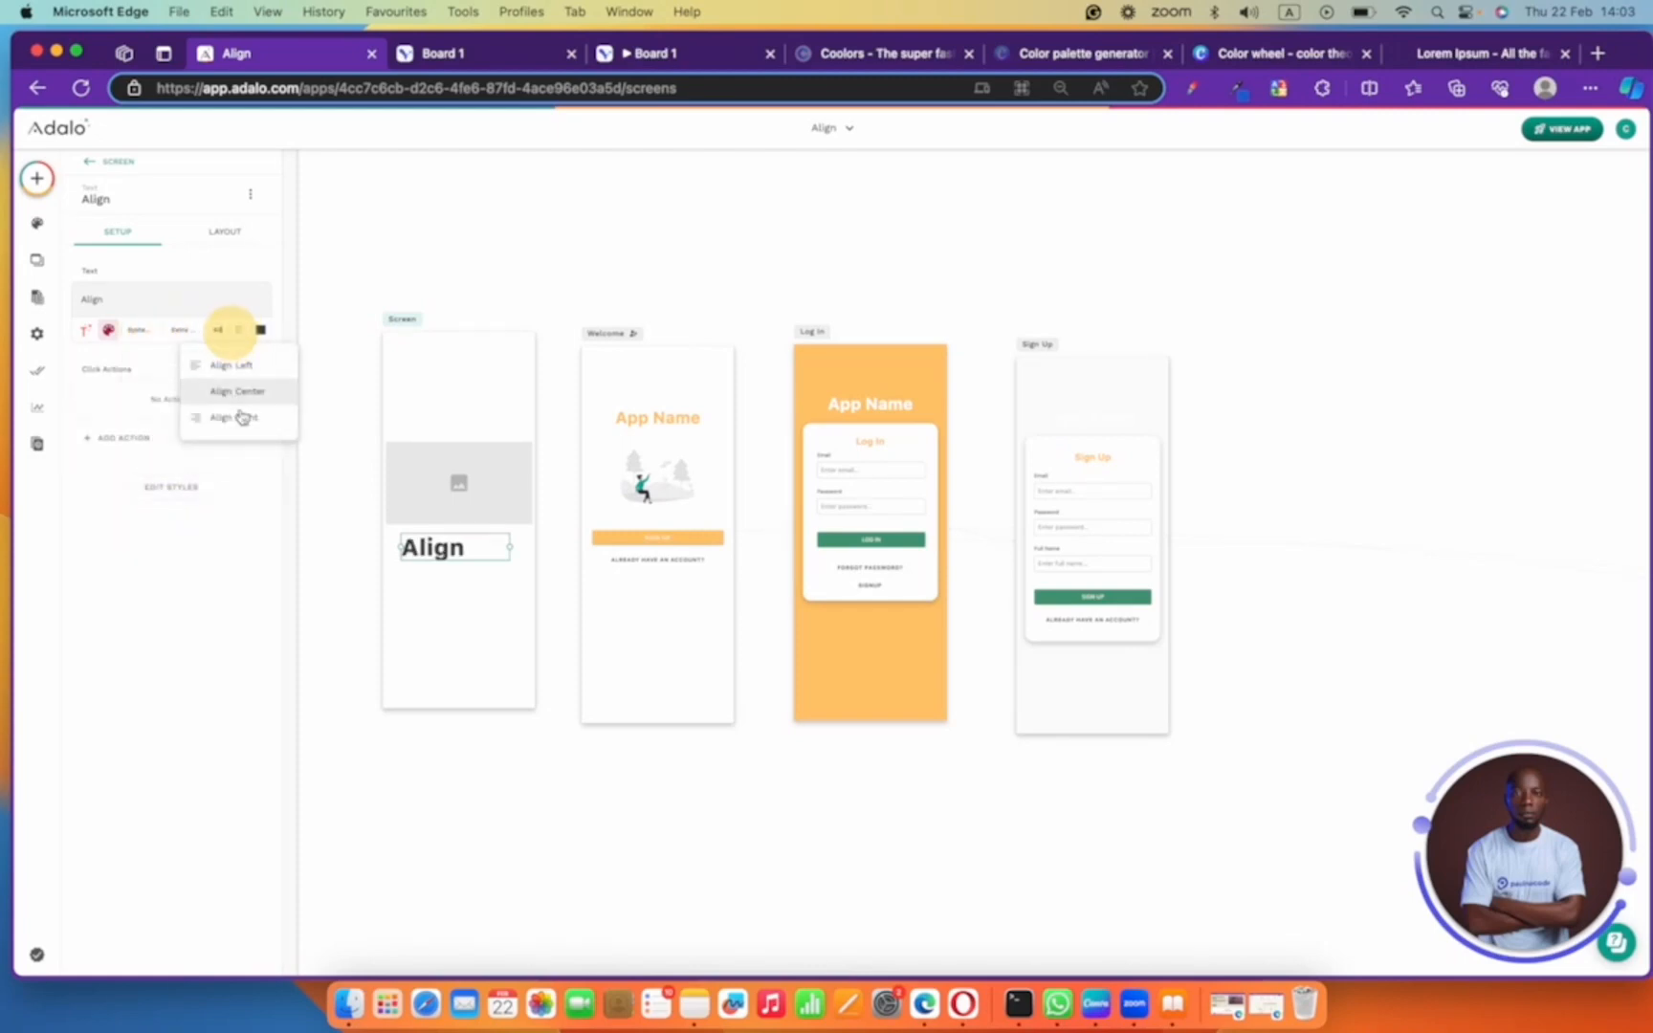
left_click(234, 388)
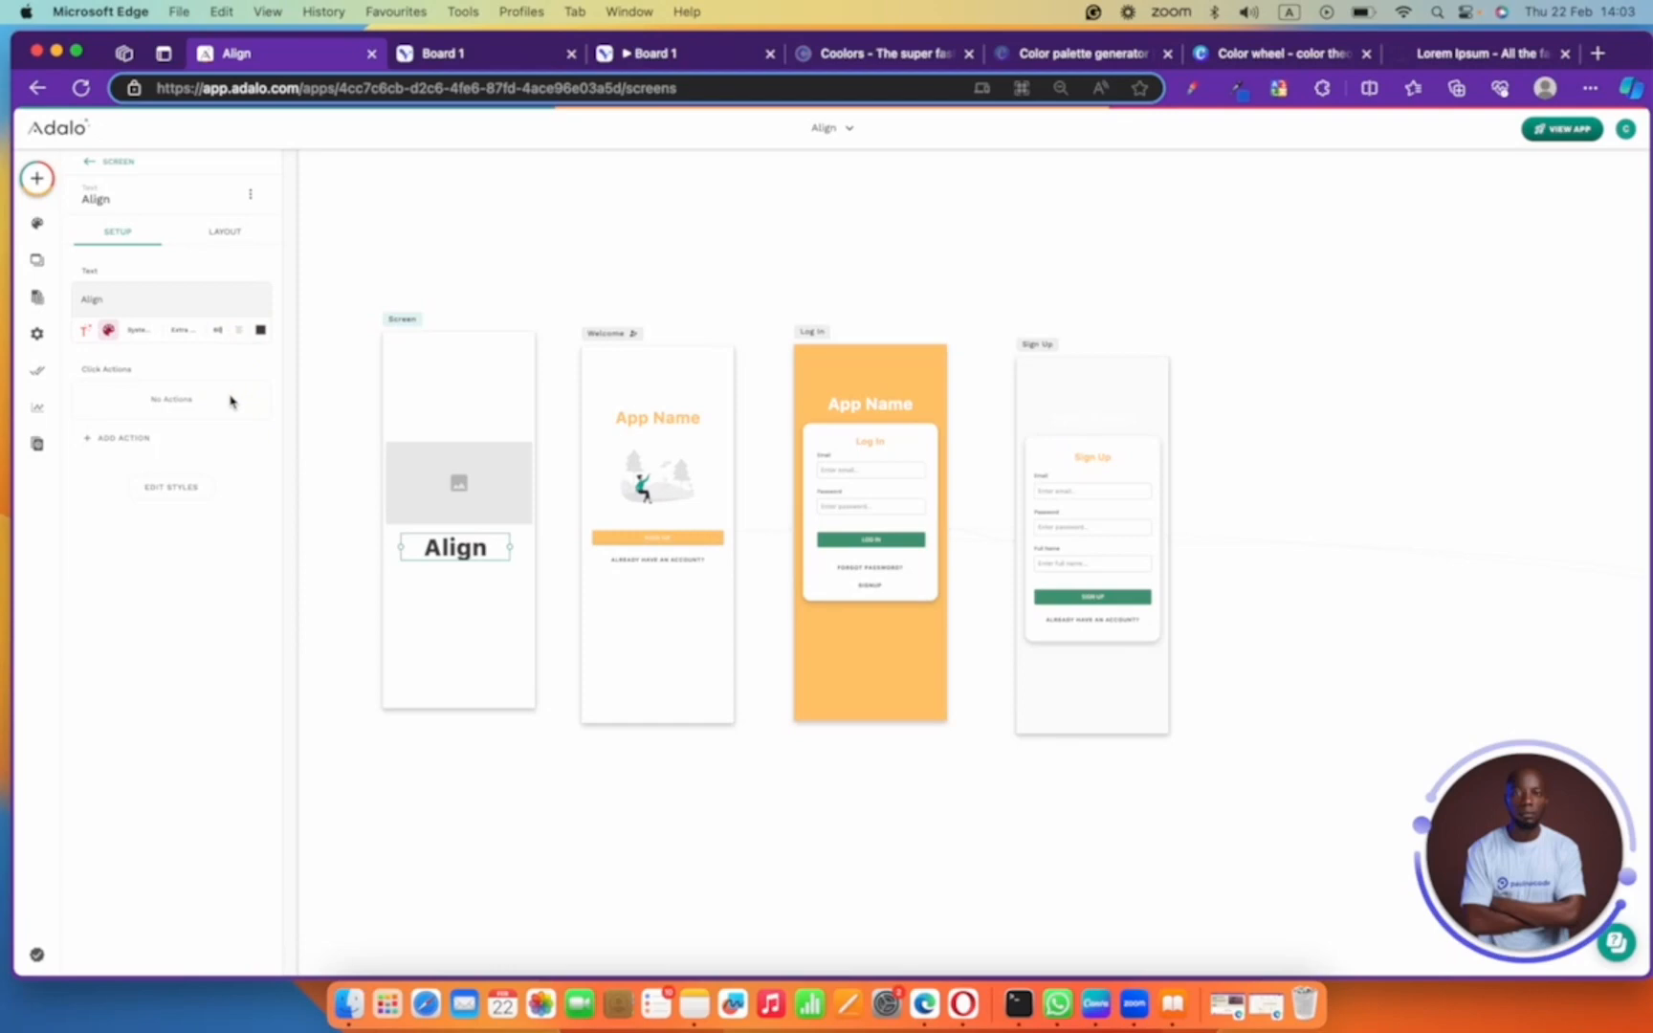
- Change the app's branding font for headings to Ubuntu
left_click(138, 331)
left_click(134, 432)
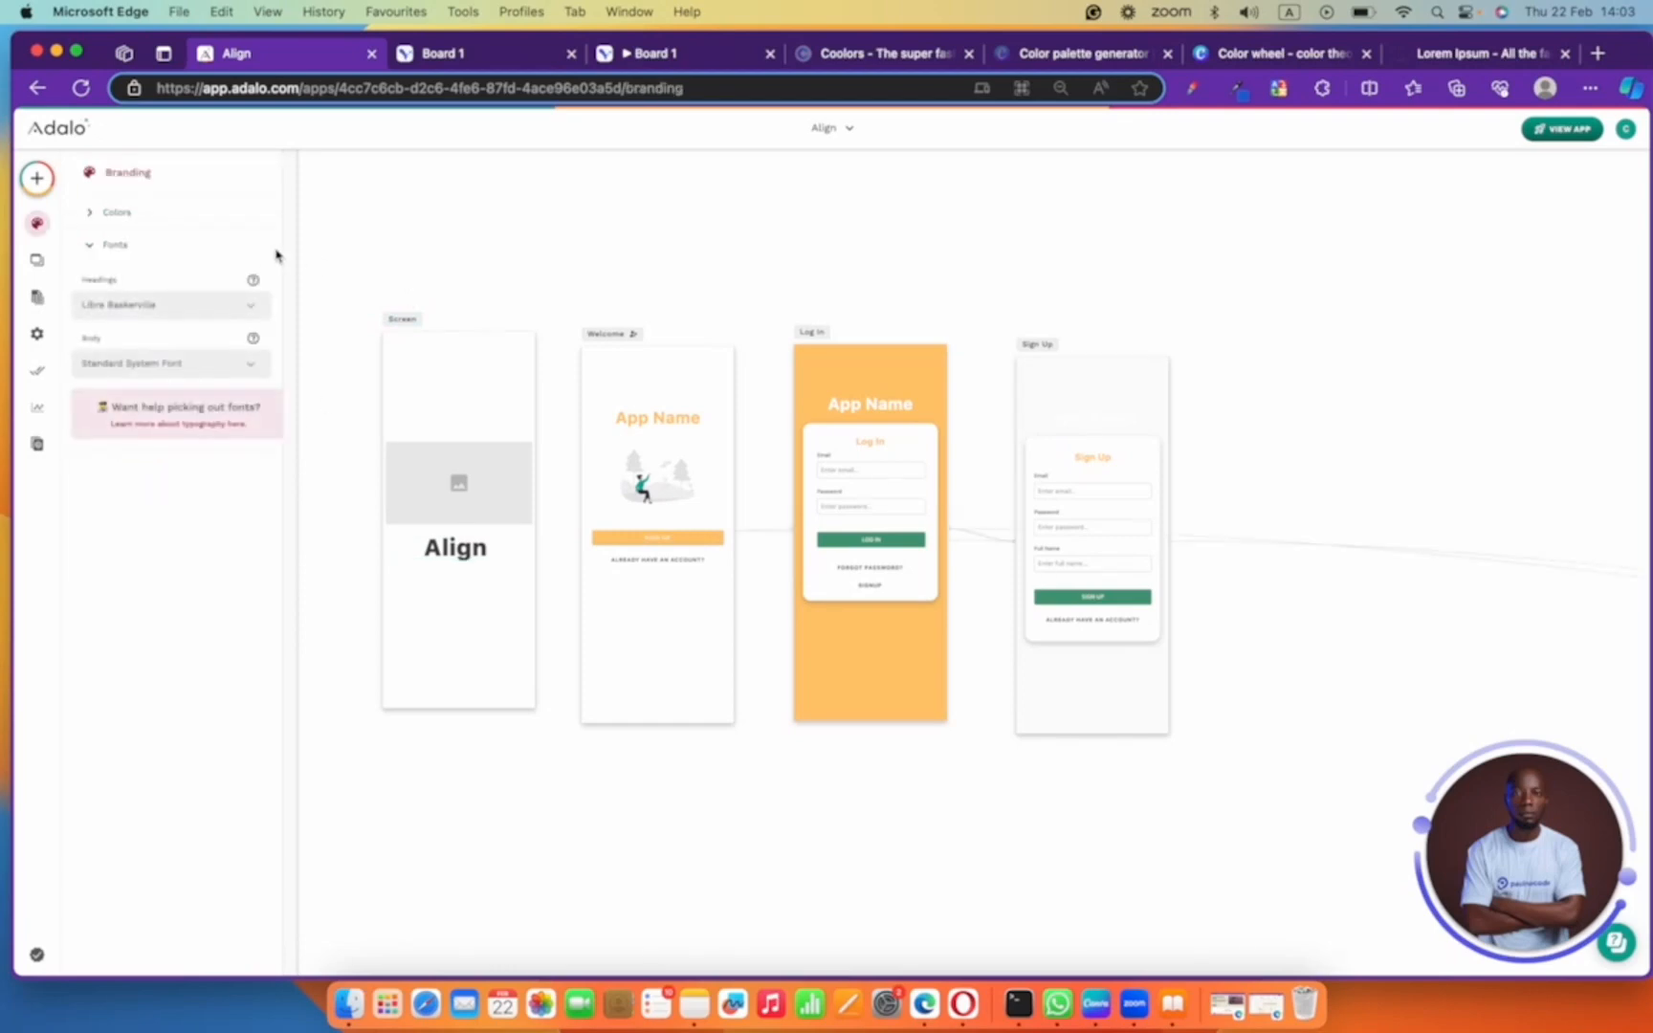
left_click(163, 308)
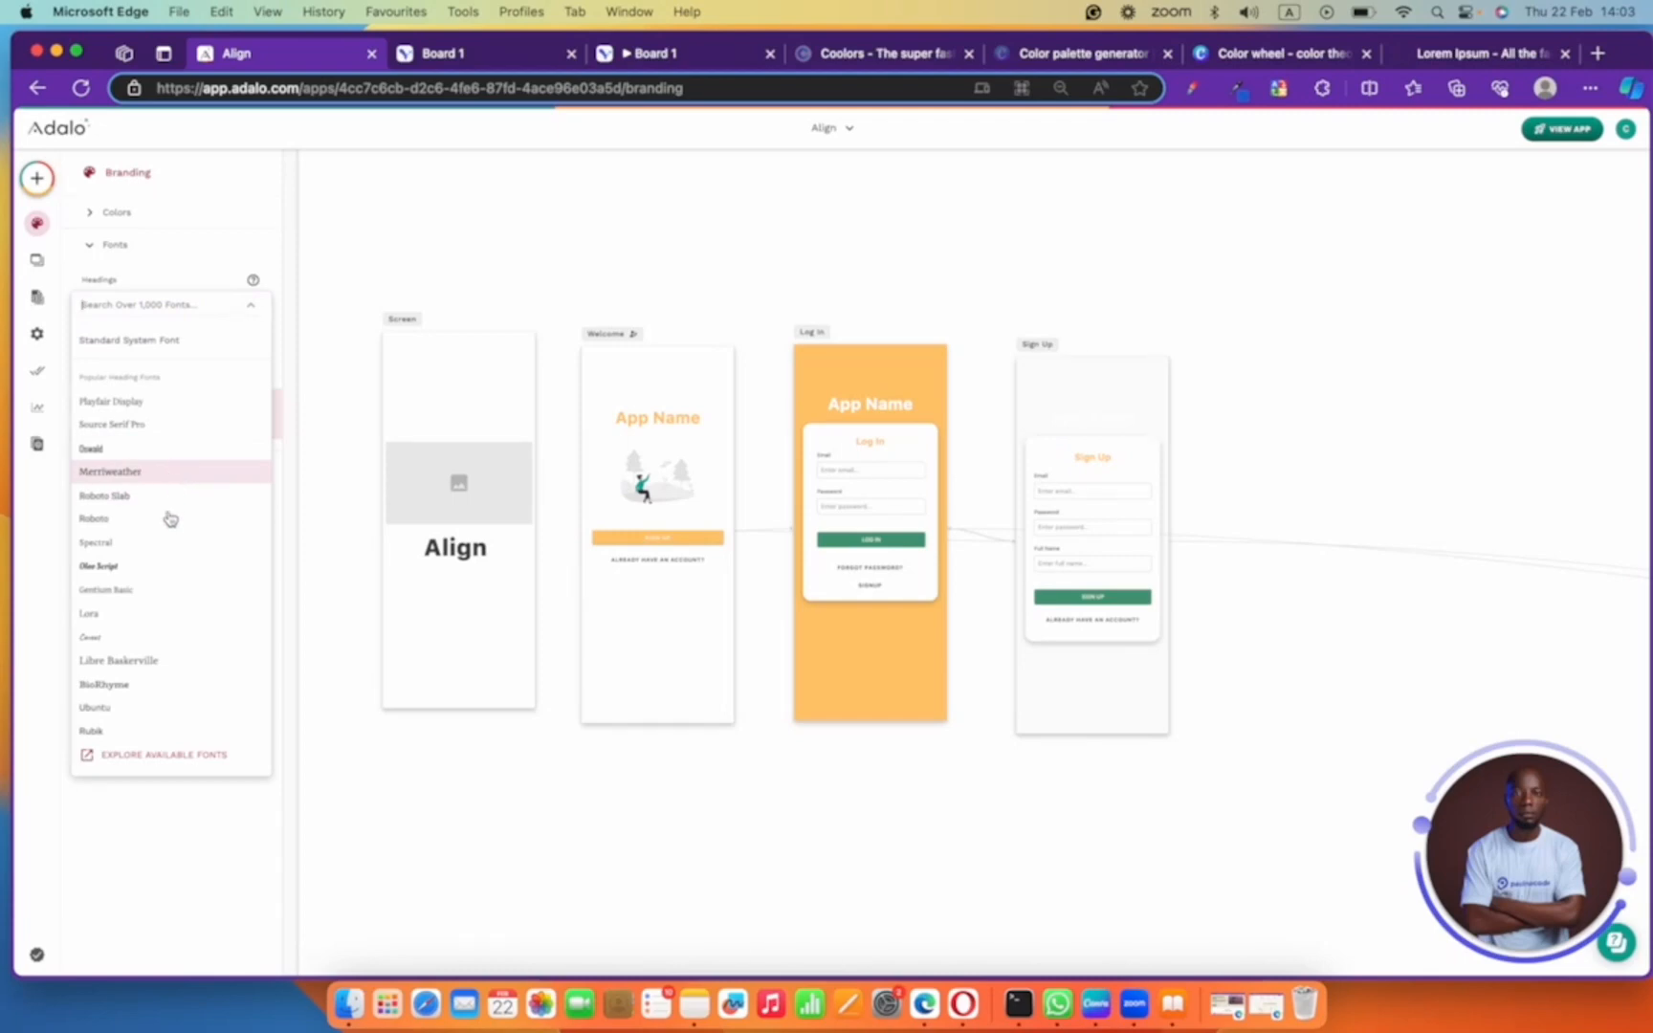
left_click(193, 708)
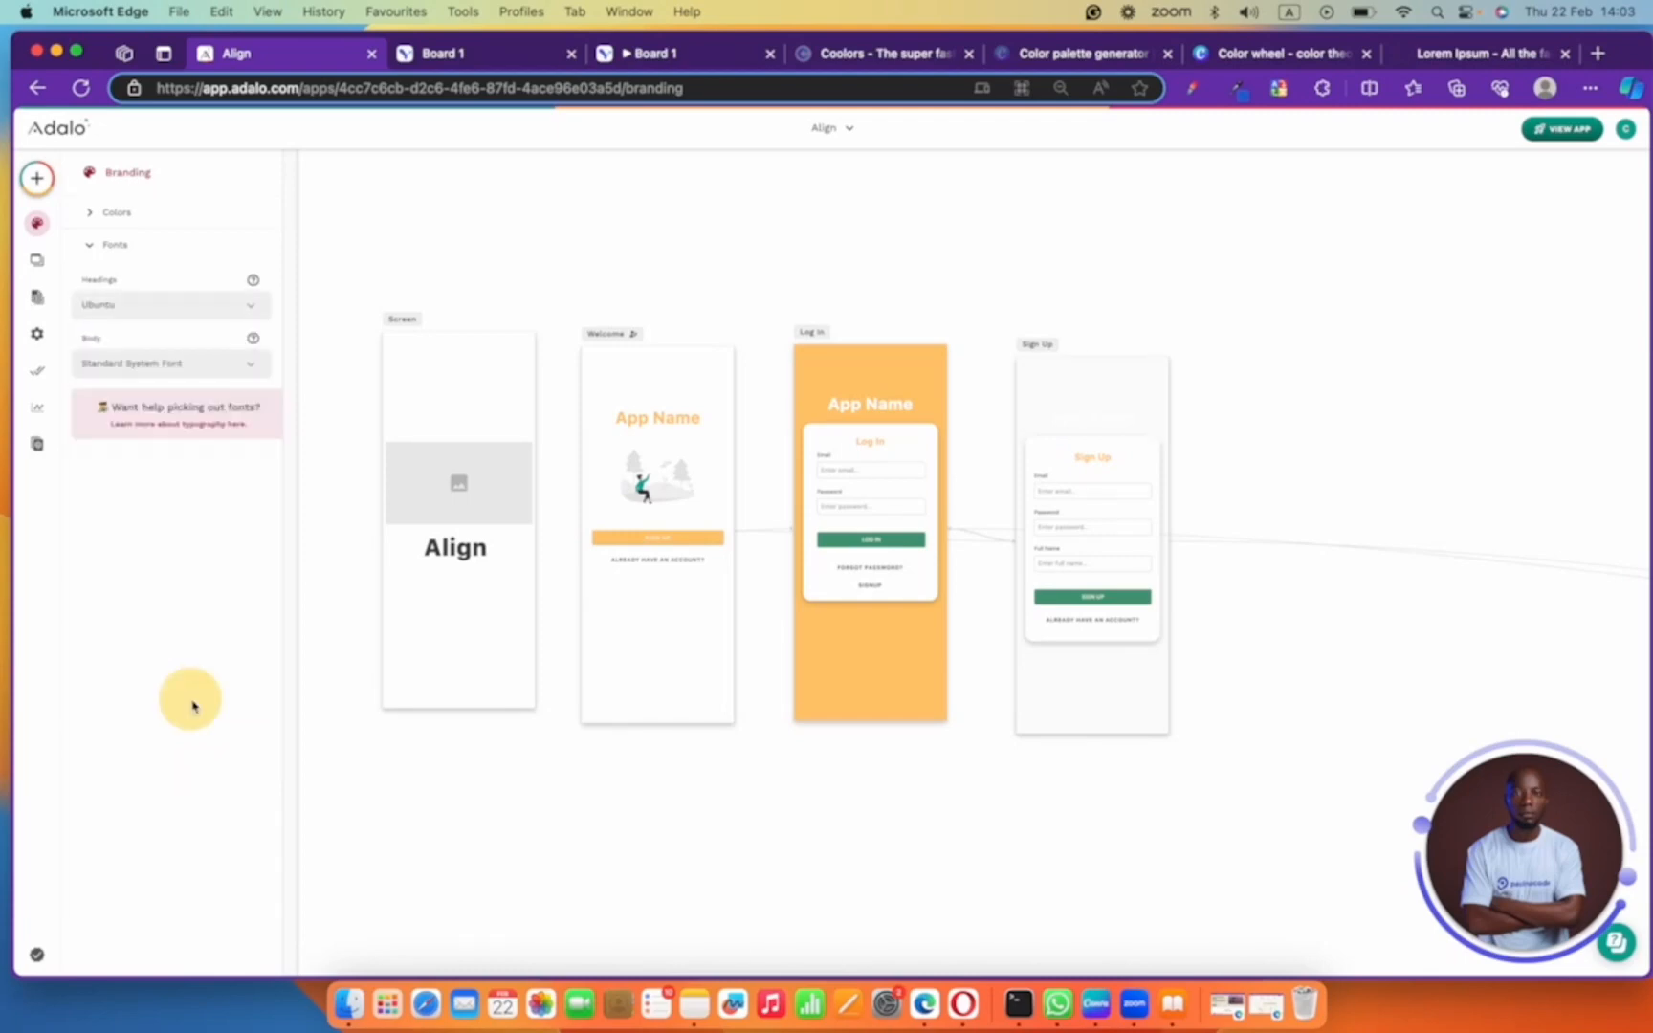
left_click(106, 212)
- Upload Image 321.png from Downloads into the image placeholder and set its cropping to Show Full Image (Don't Crop)
left_click(458, 488)
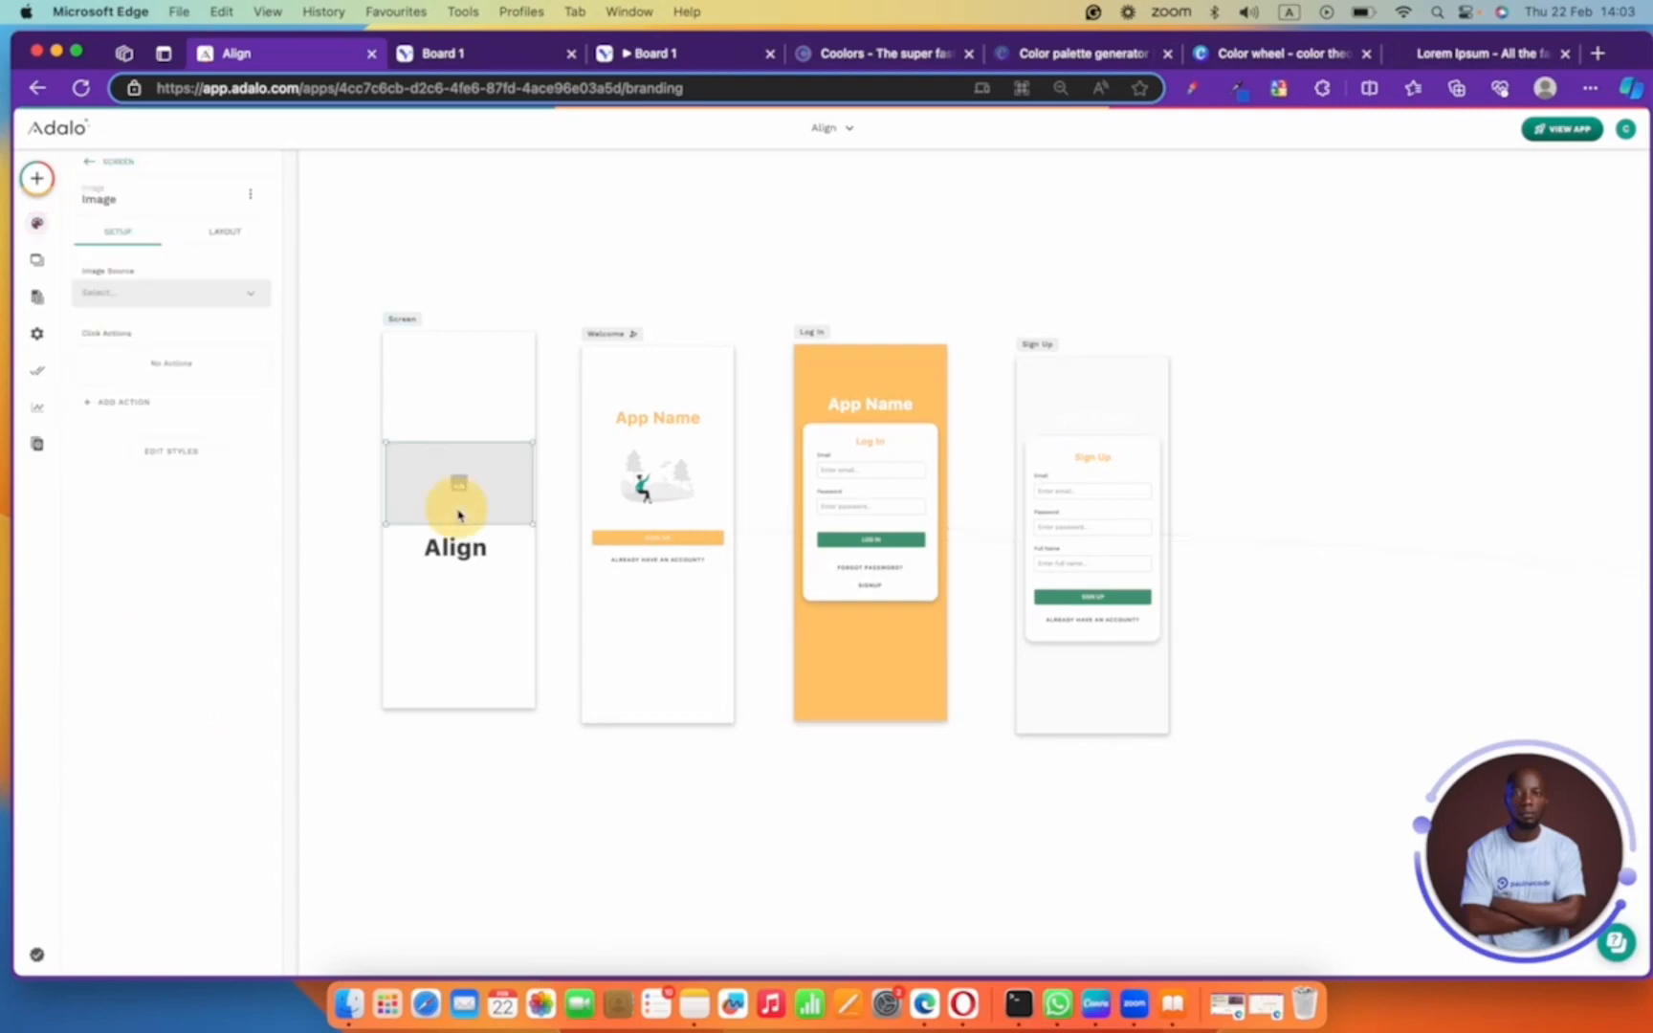
left_click(170, 294)
left_click(161, 330)
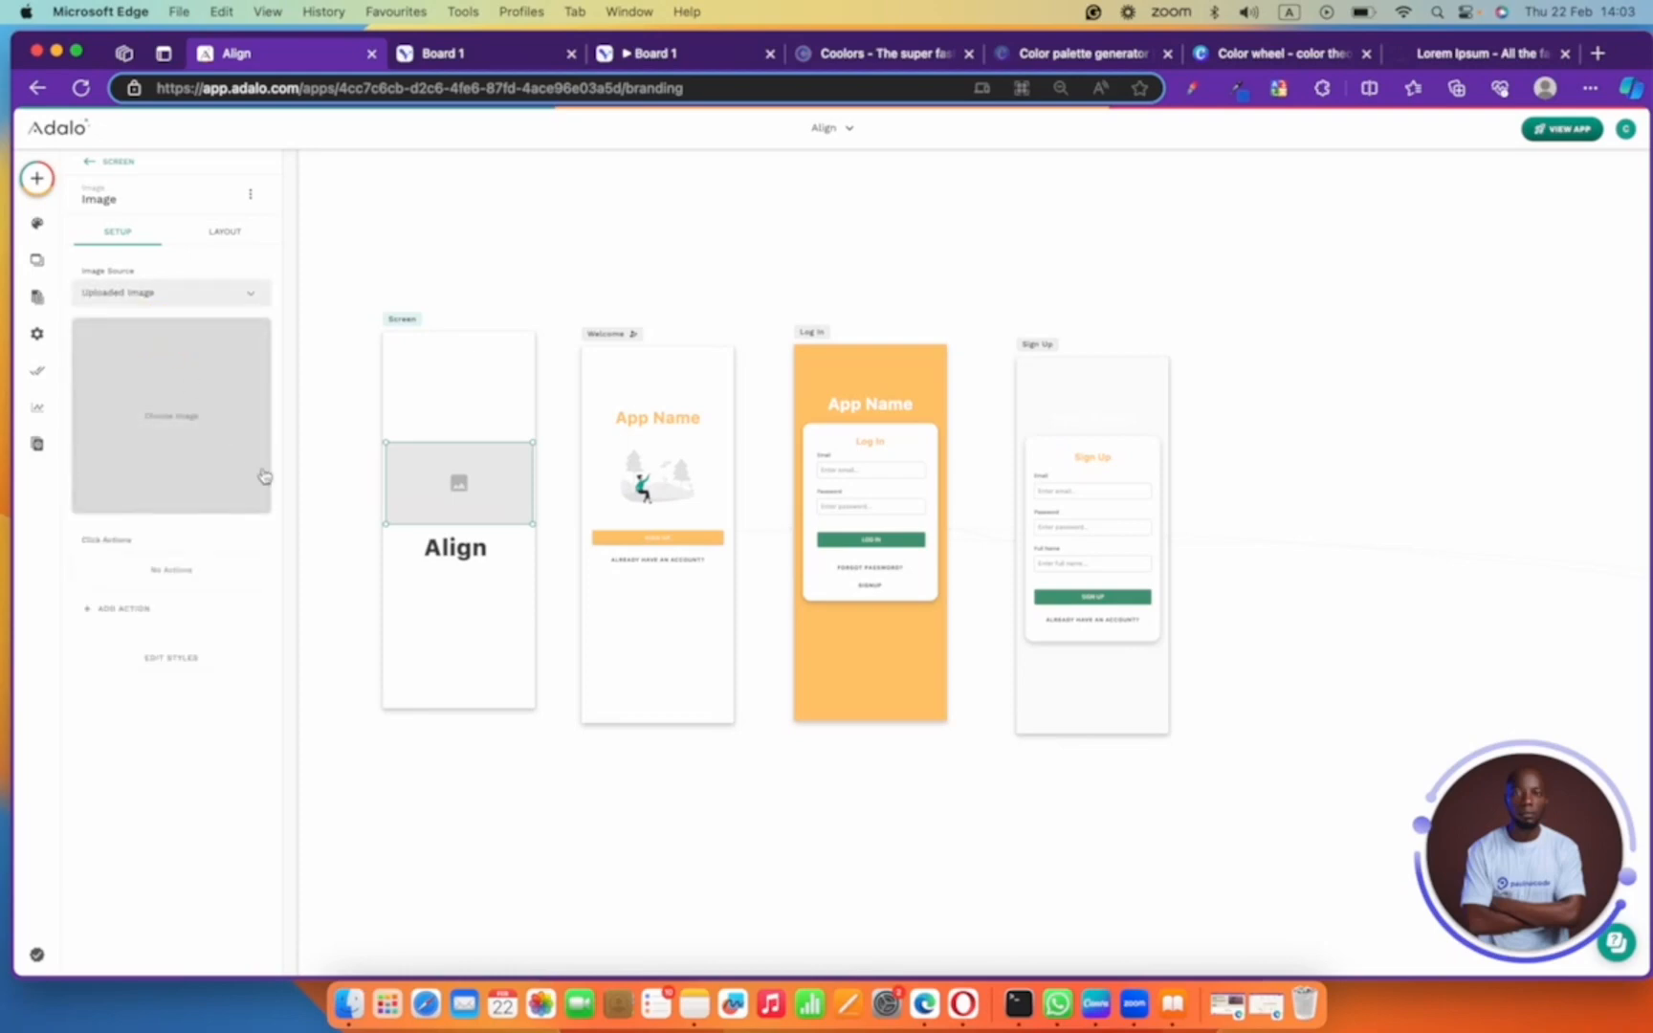
left_click(200, 410)
left_click(469, 359)
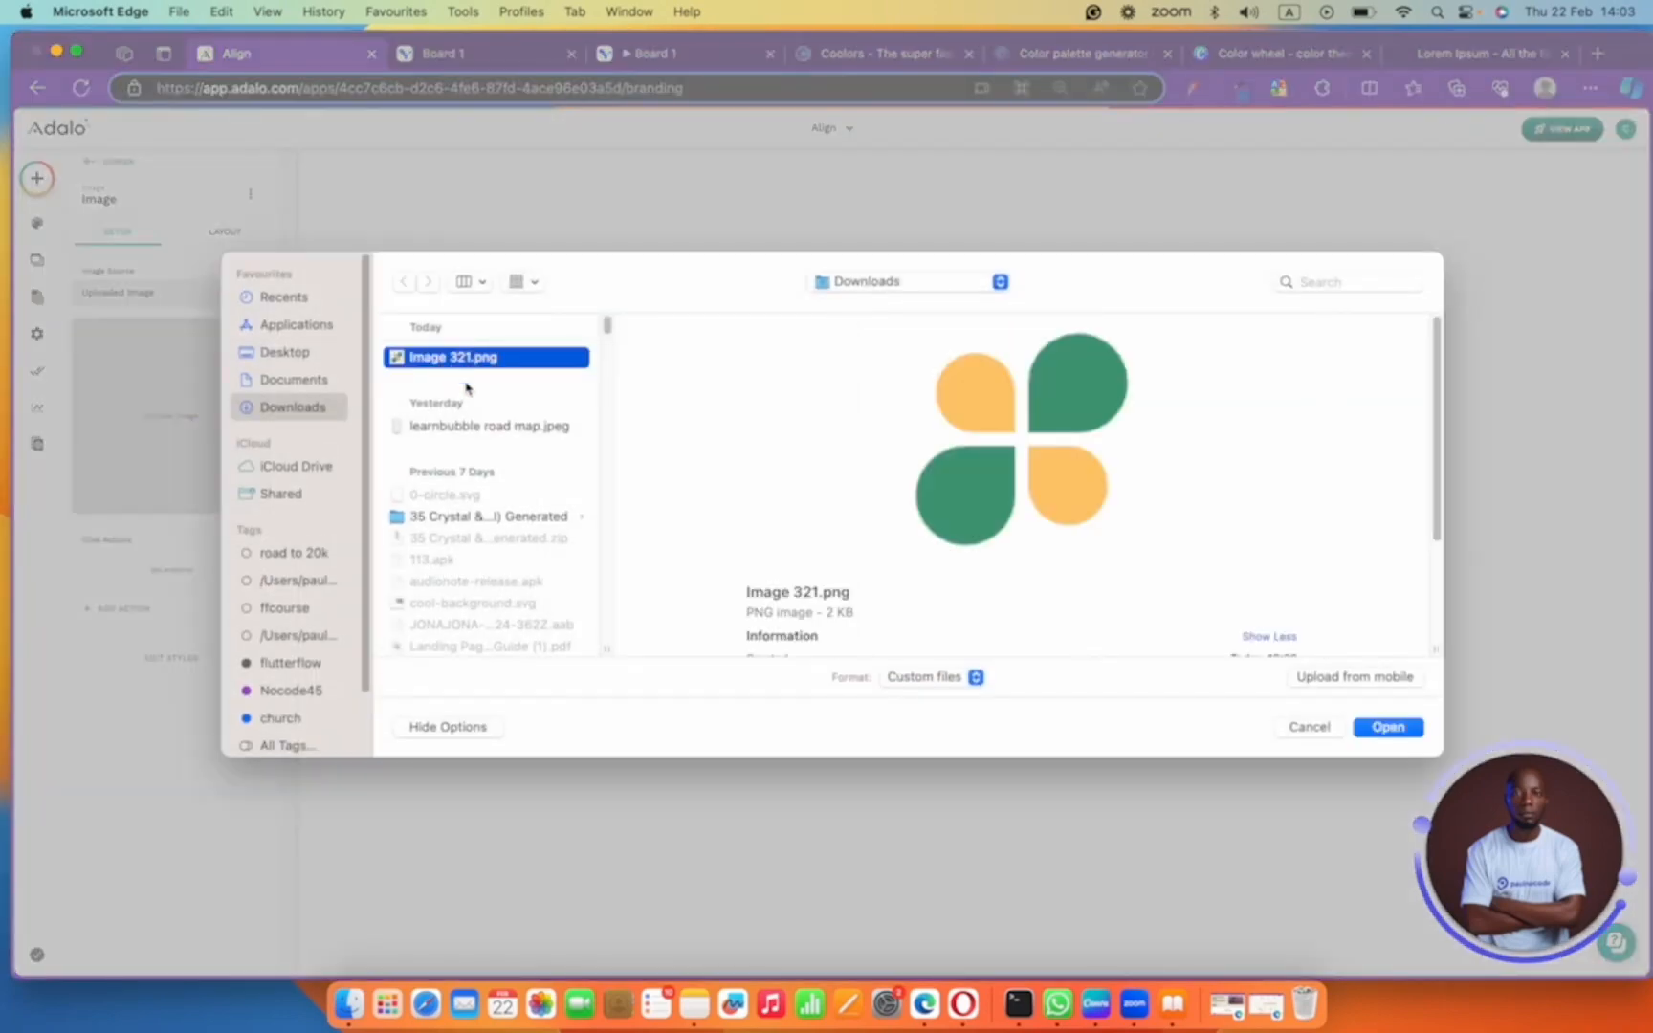
left_click(1386, 728)
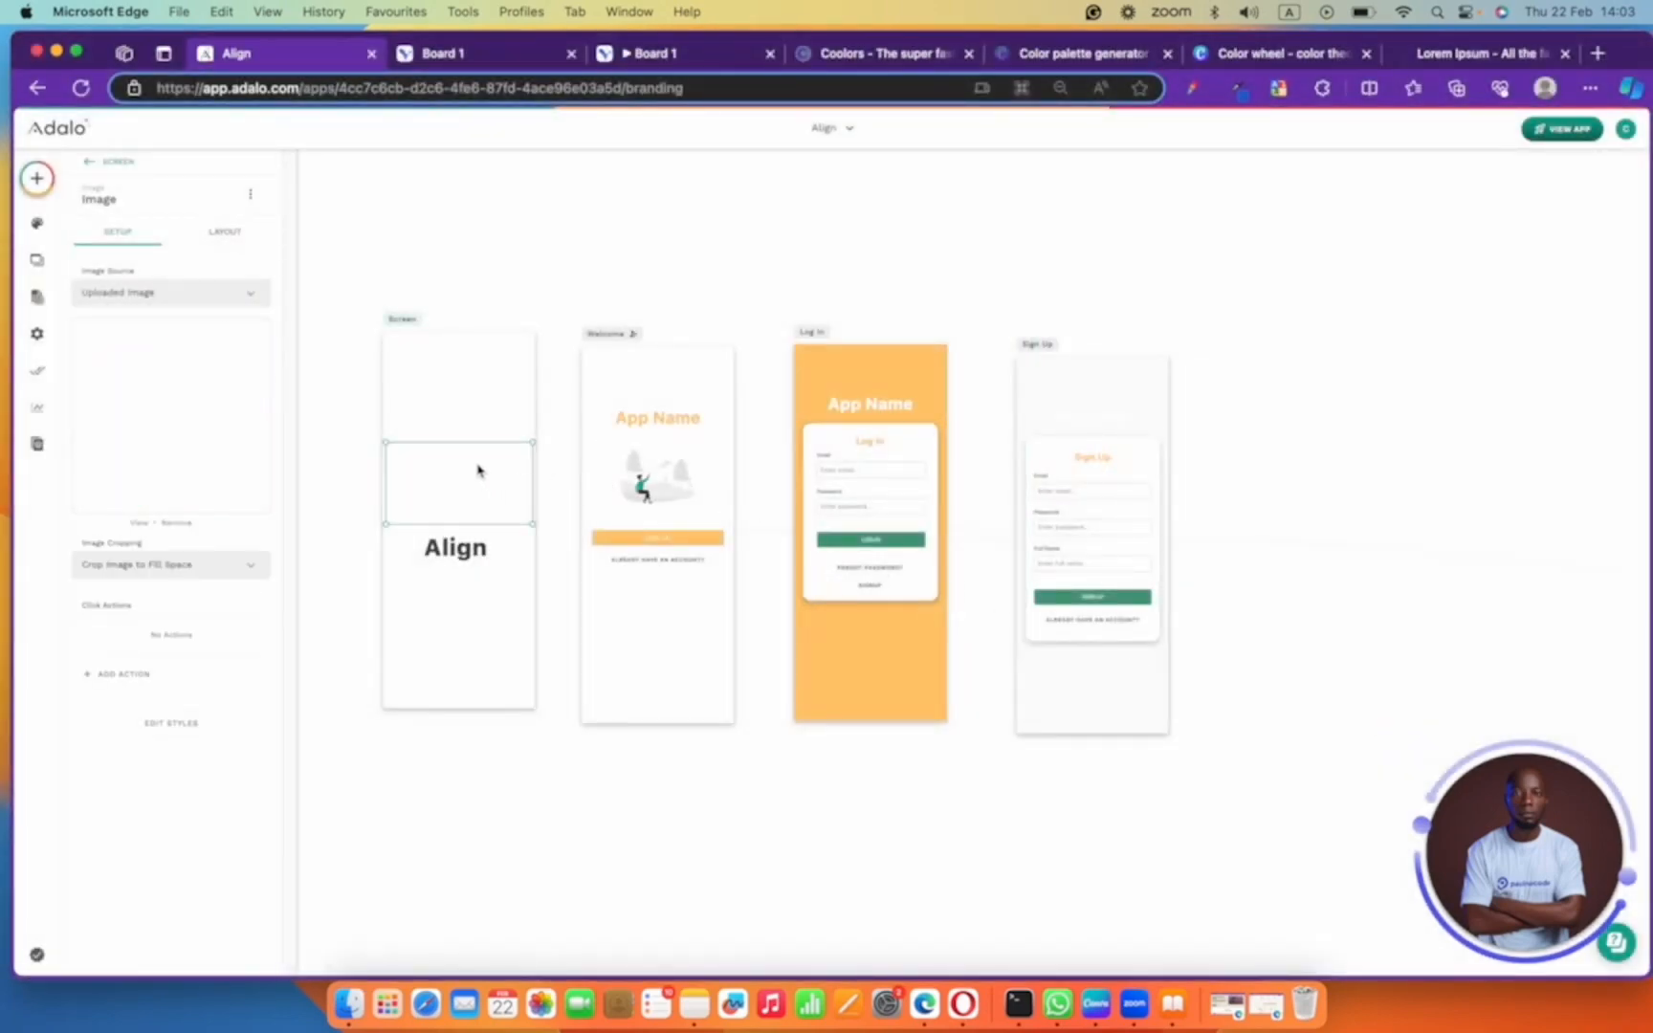
left_click(210, 564)
left_click(205, 530)
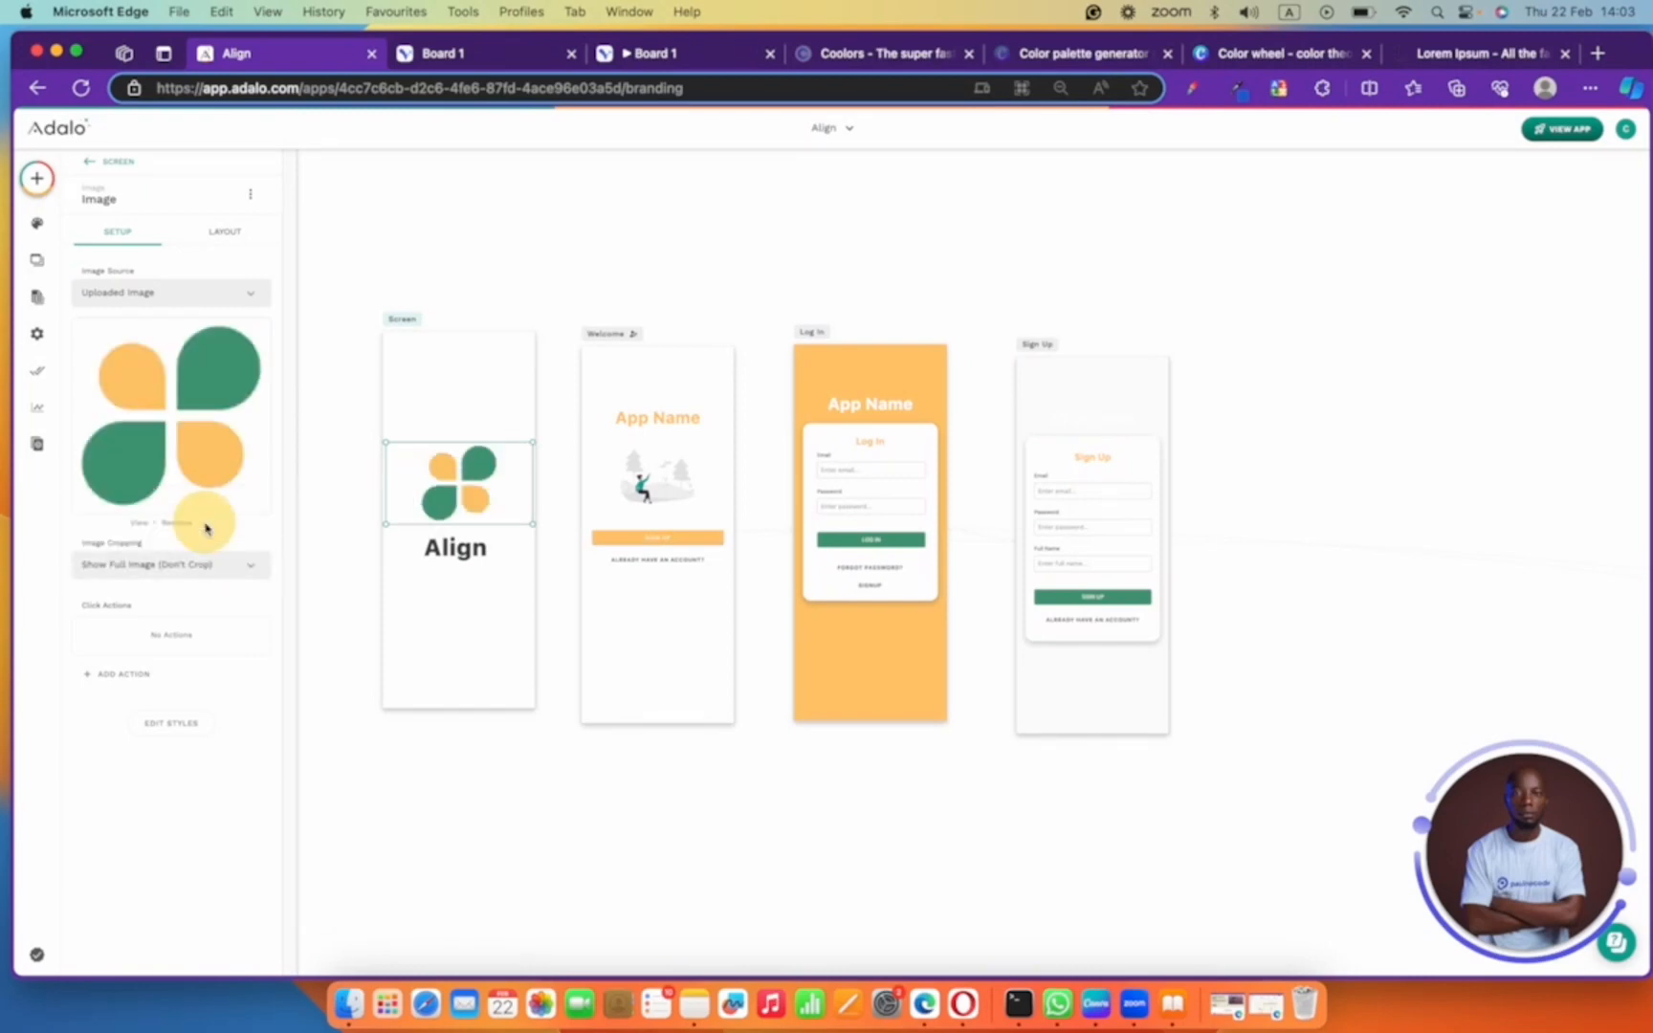
- Move the Align text up directly beneath the logo, centered horizontally on the screen
left_click(553, 271)
left_click_drag(458, 547, 472, 542)
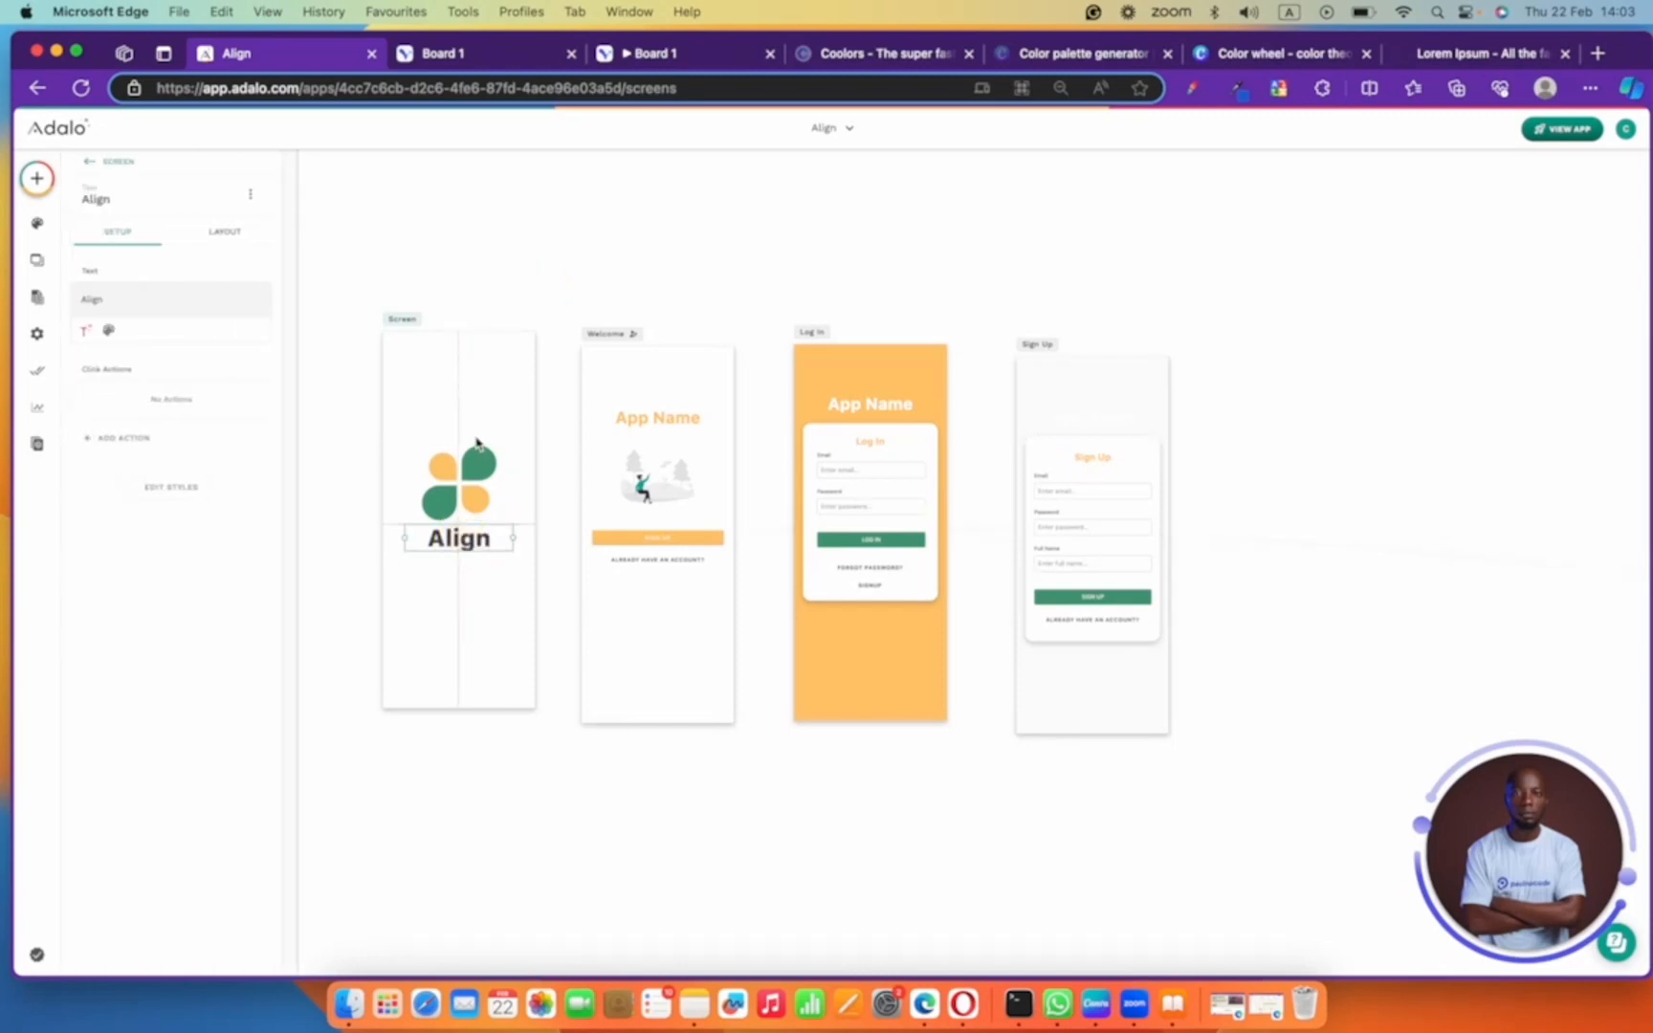
left_click(388, 321)
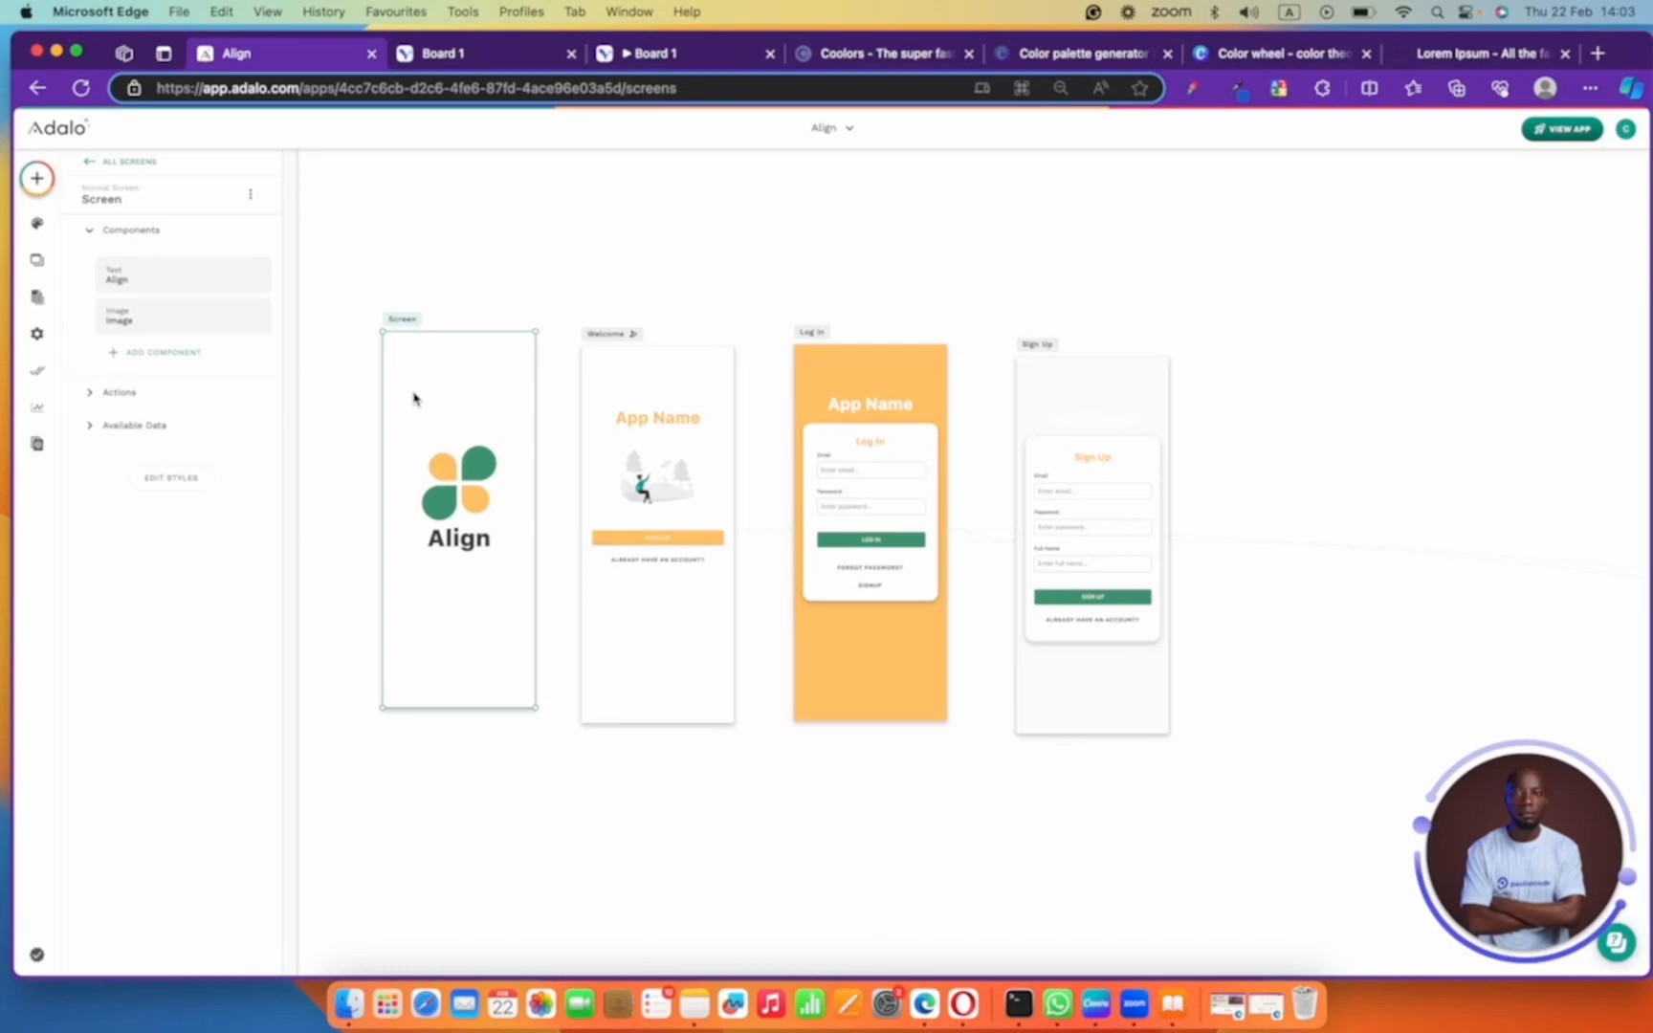
- Examine the logo image's layout settings, including the options for where the component is anchored
left_click(468, 469)
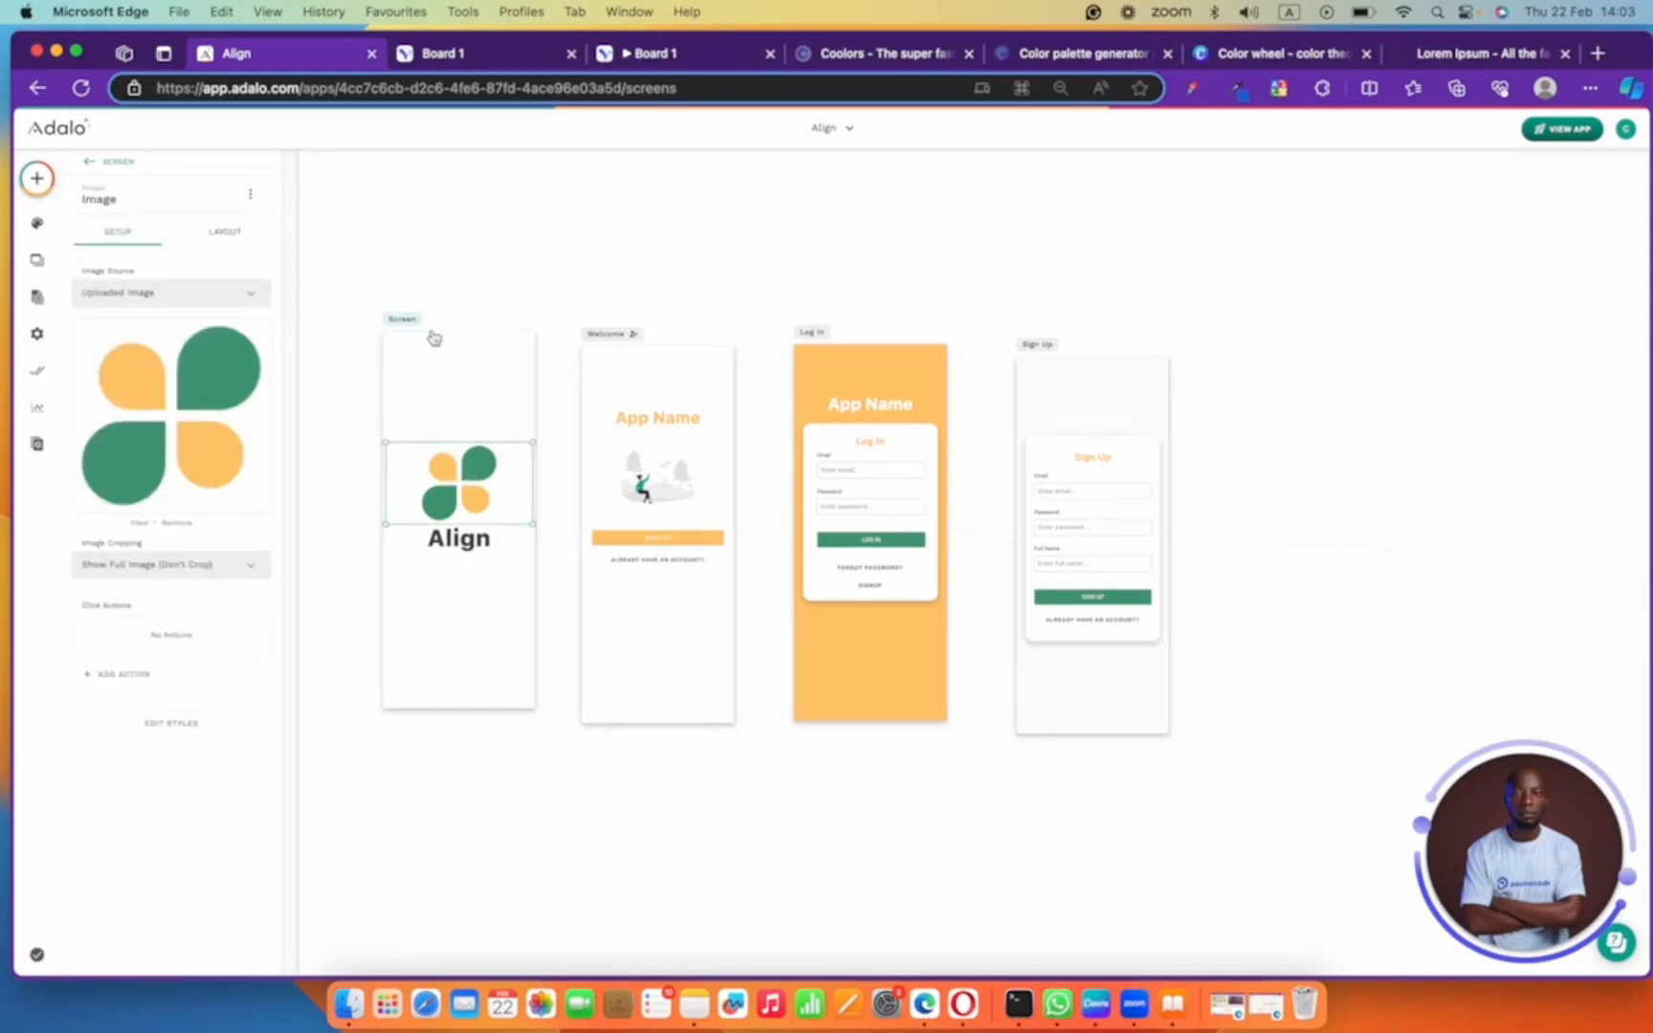
left_click(442, 285)
left_click(402, 317)
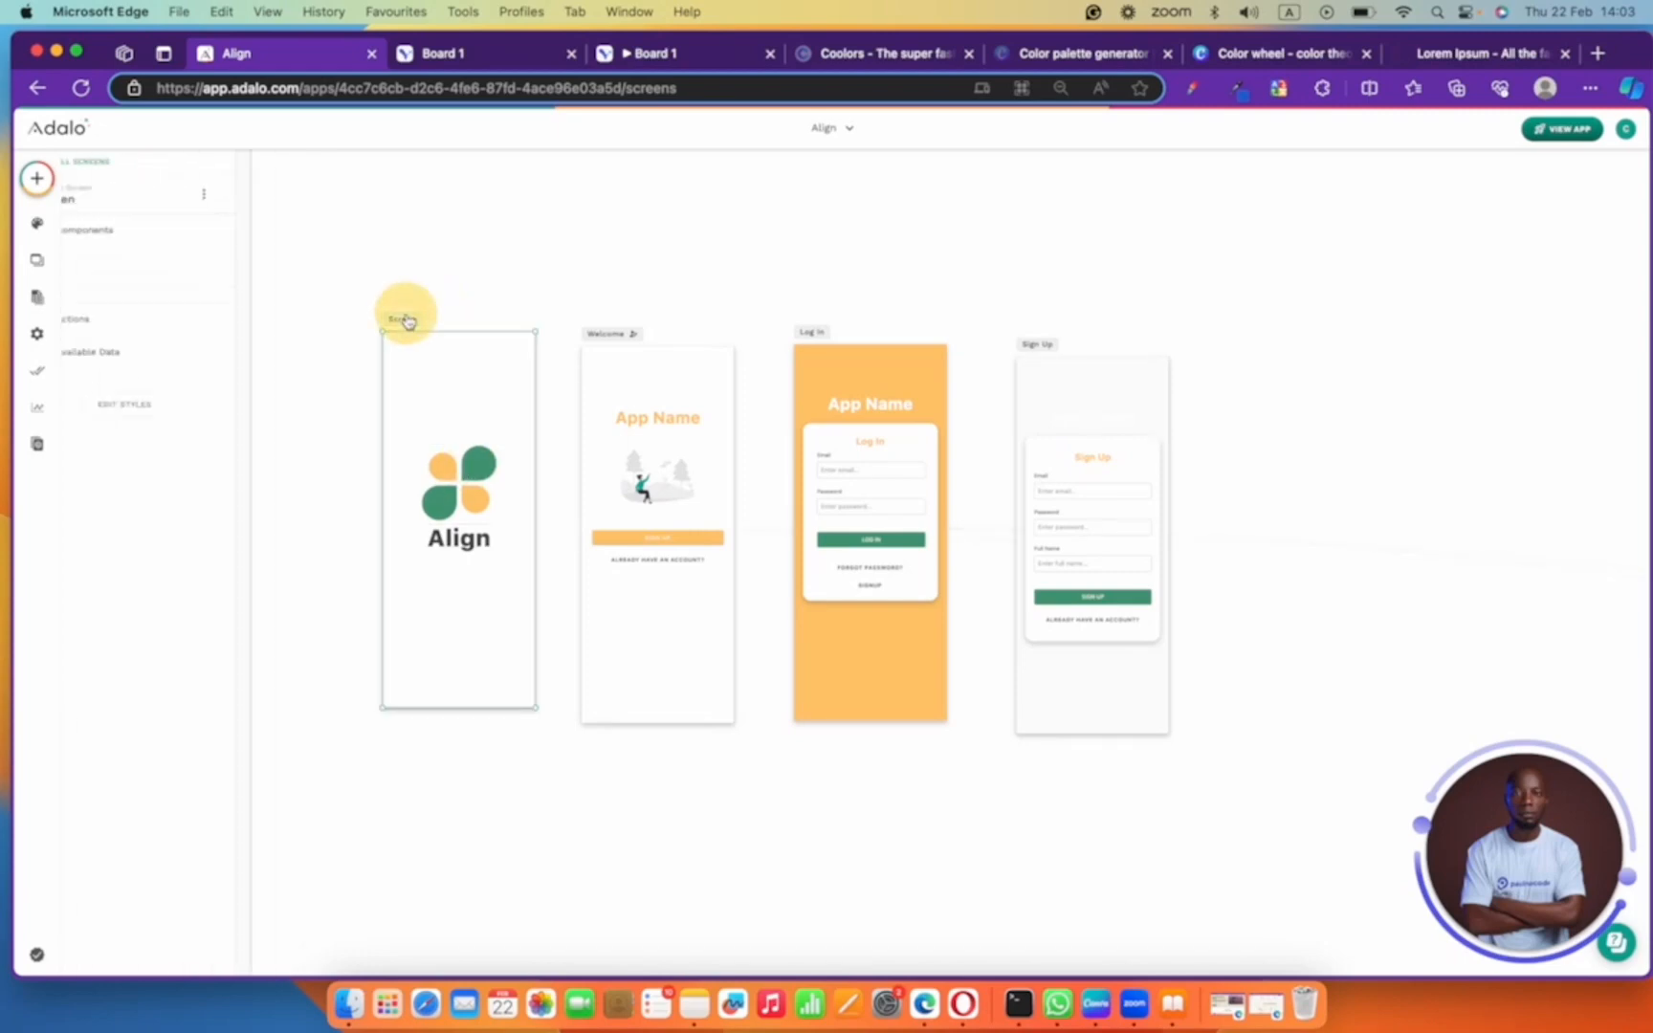
left_click(443, 440)
left_click(246, 238)
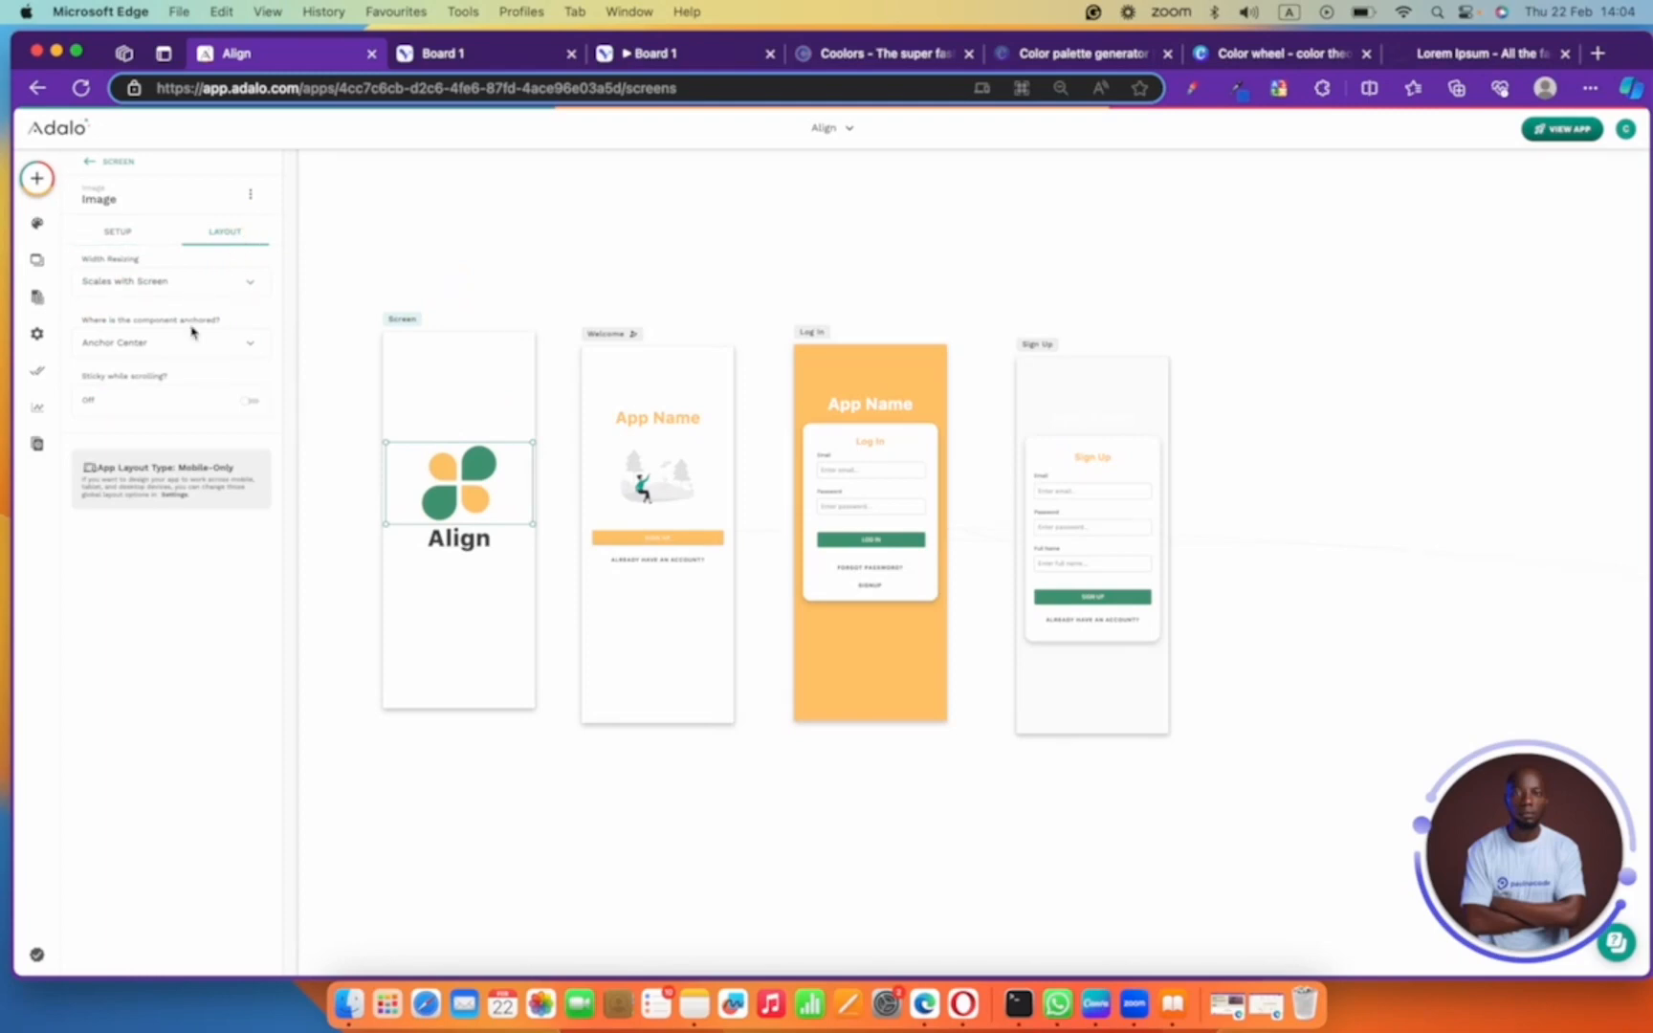
left_click(233, 353)
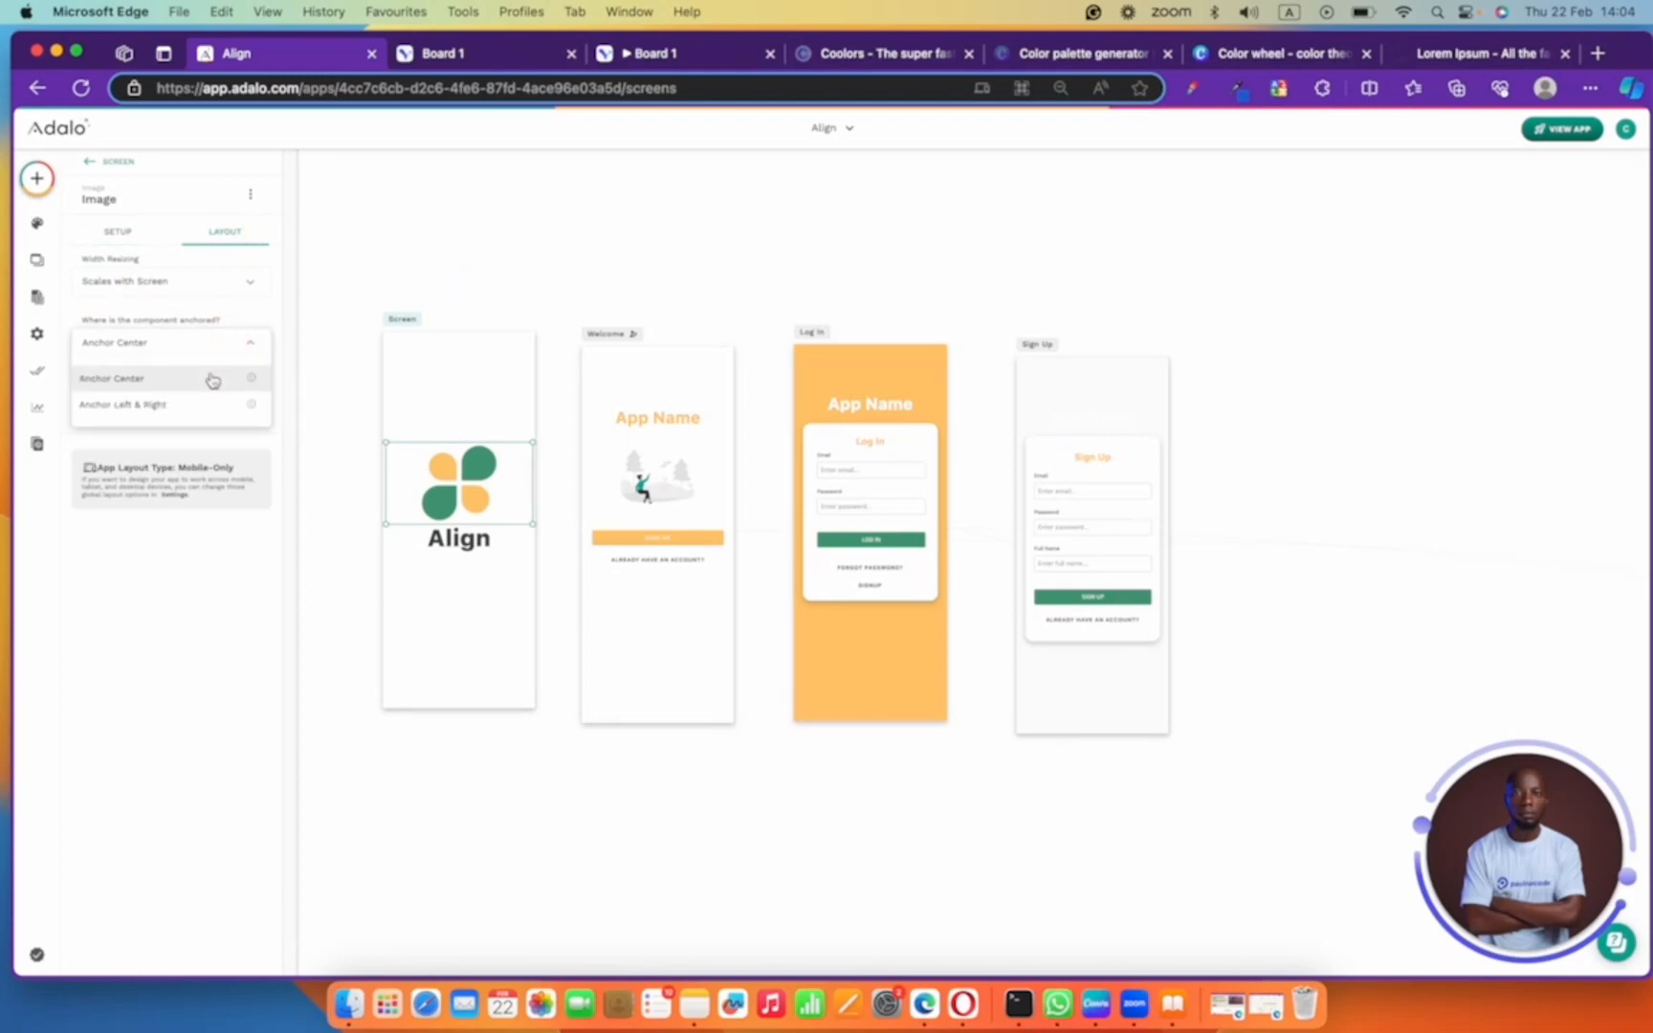
left_click(227, 298)
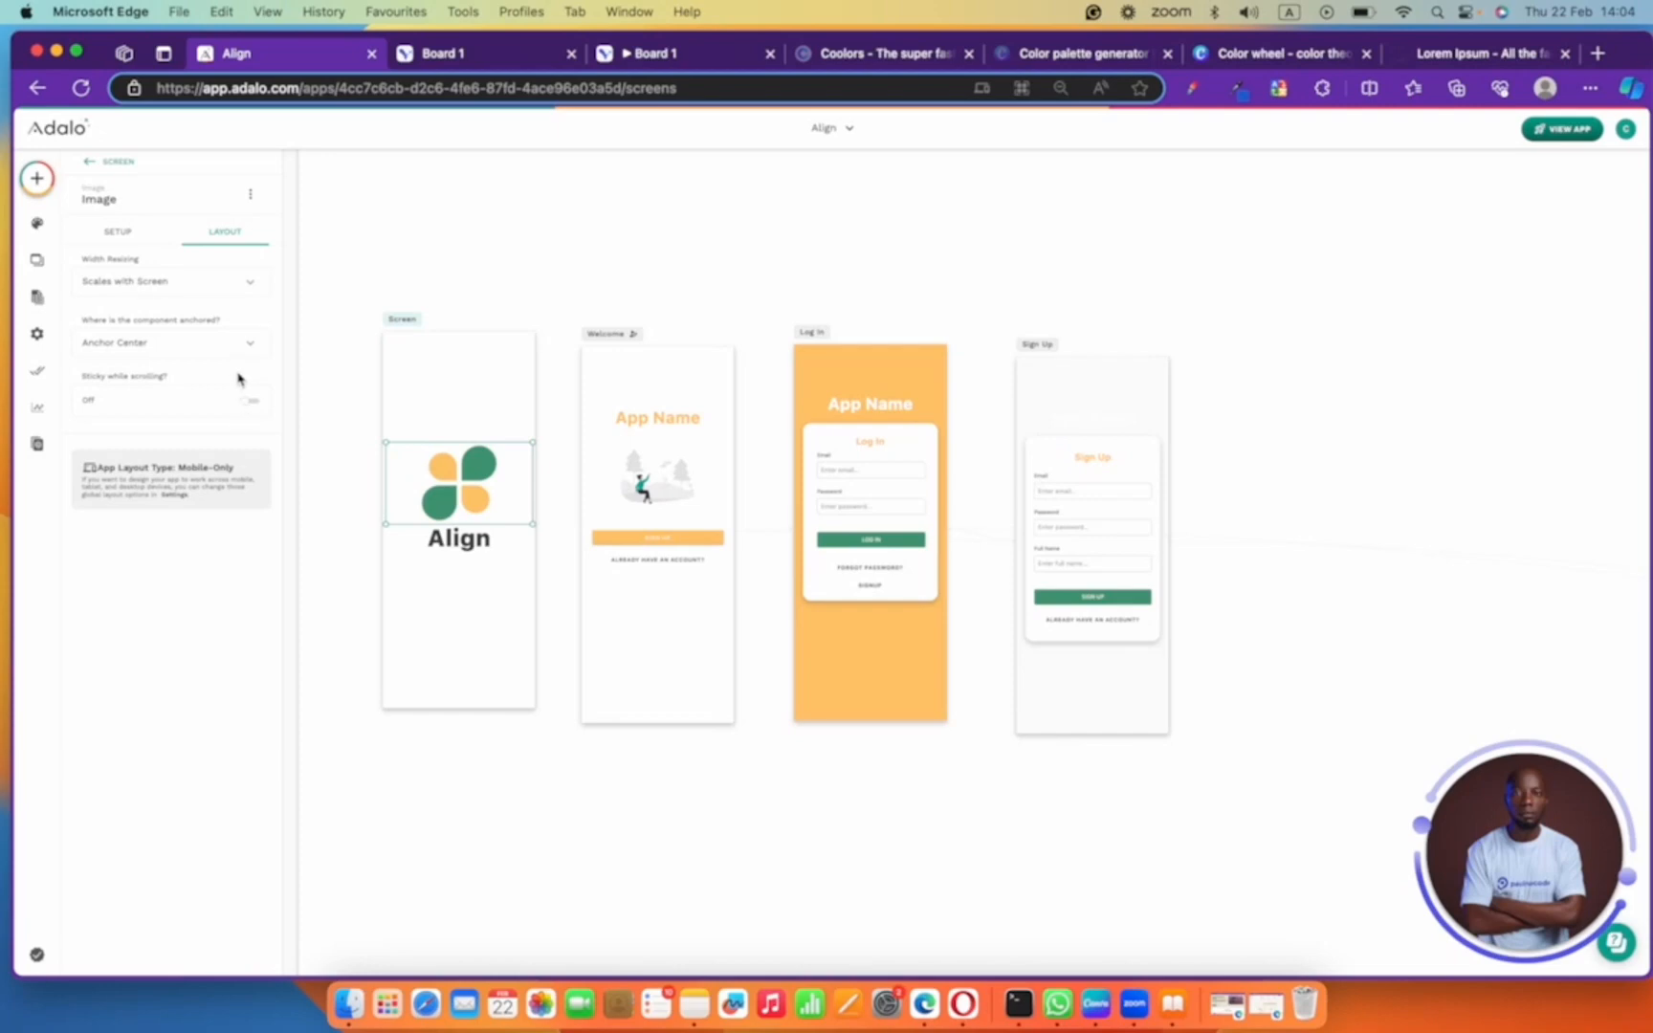
left_click(115, 234)
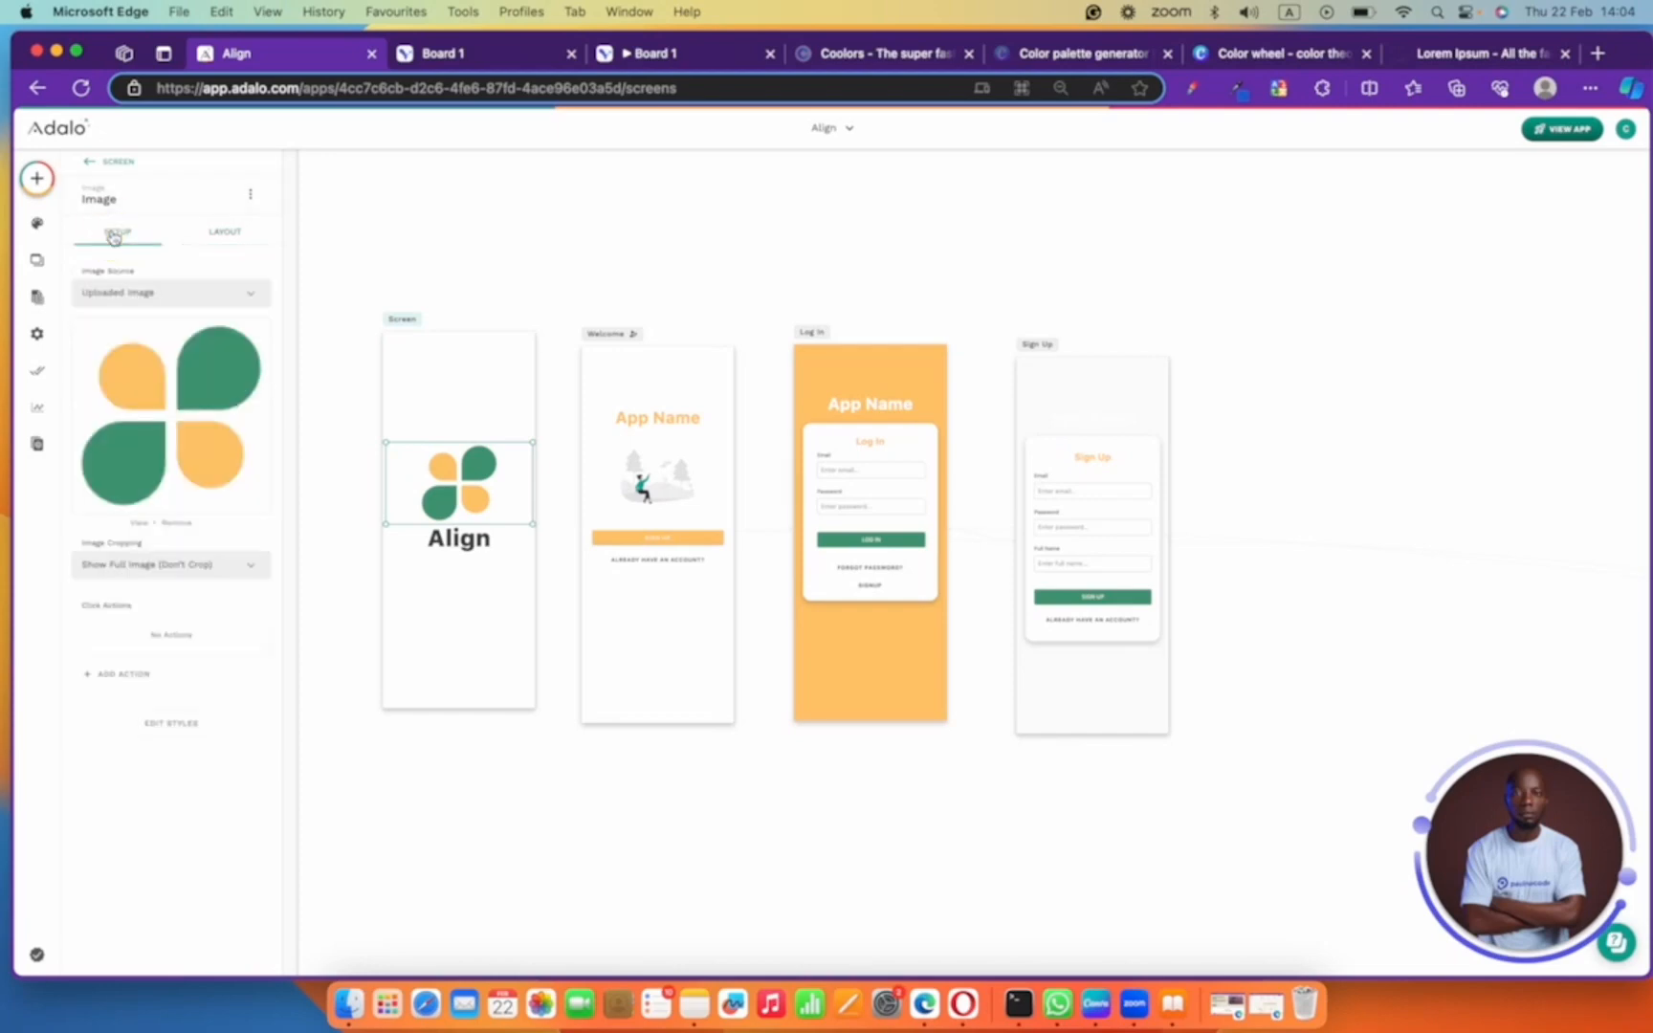
- Group the logo image with the Align text and move the group down to about the middle of the screen
left_click(431, 544, "shift")
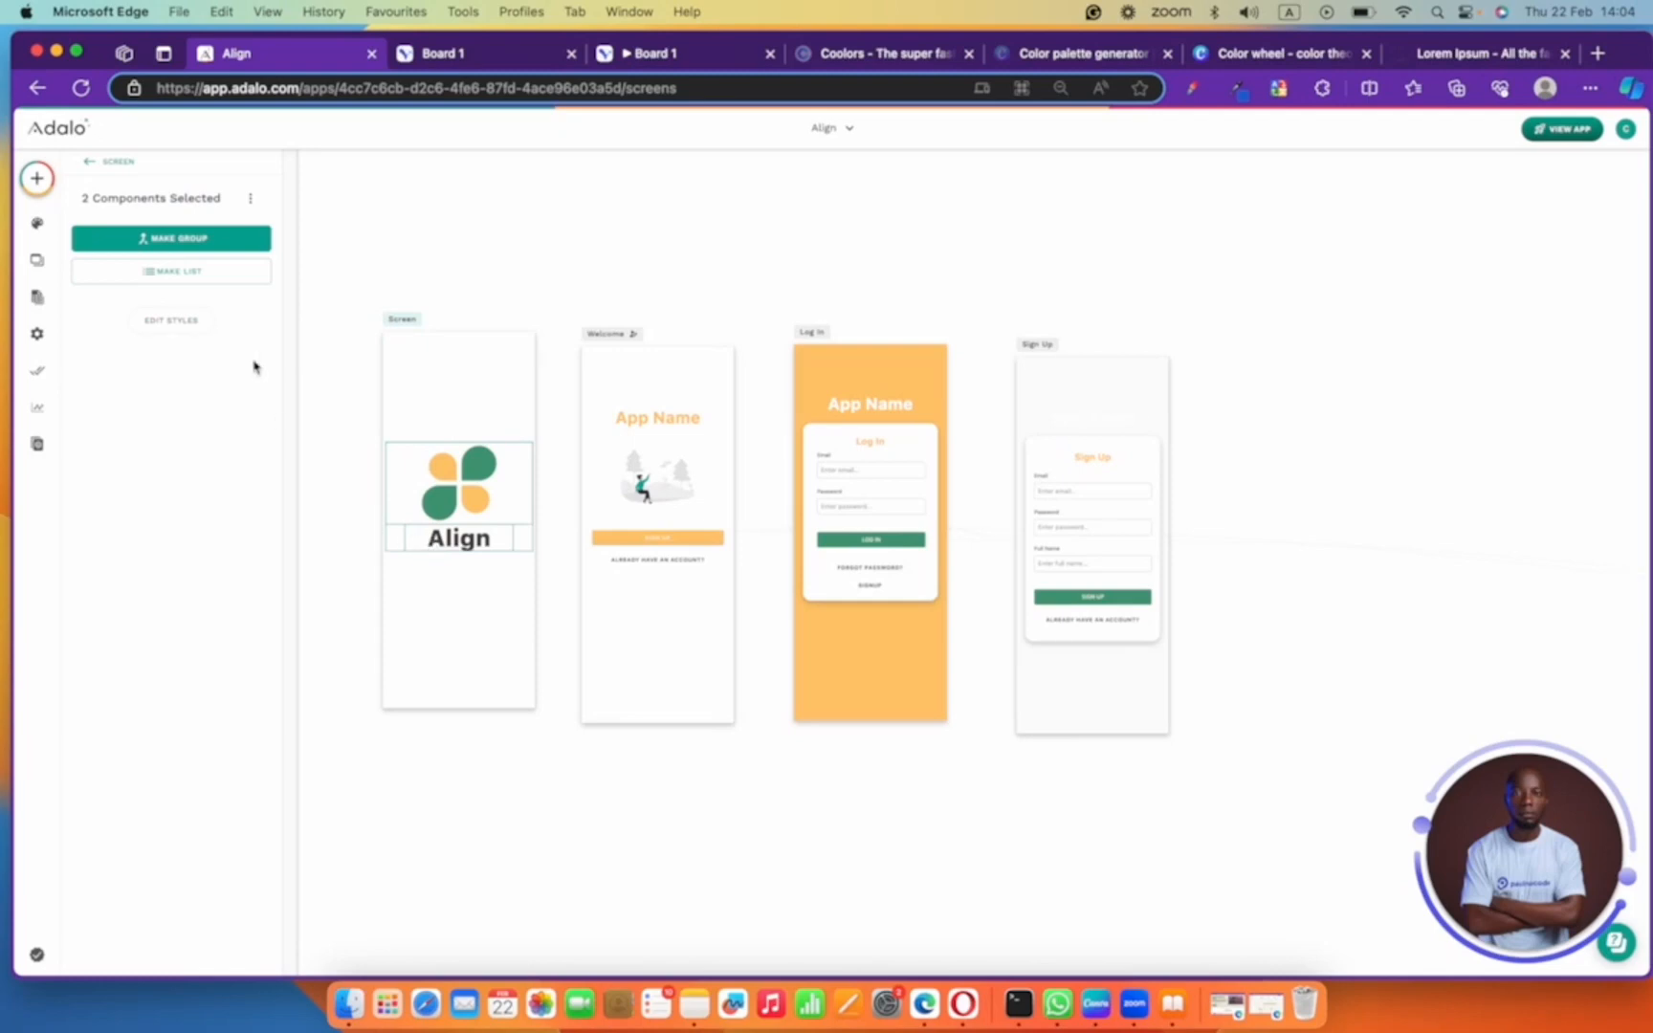
left_click(219, 237)
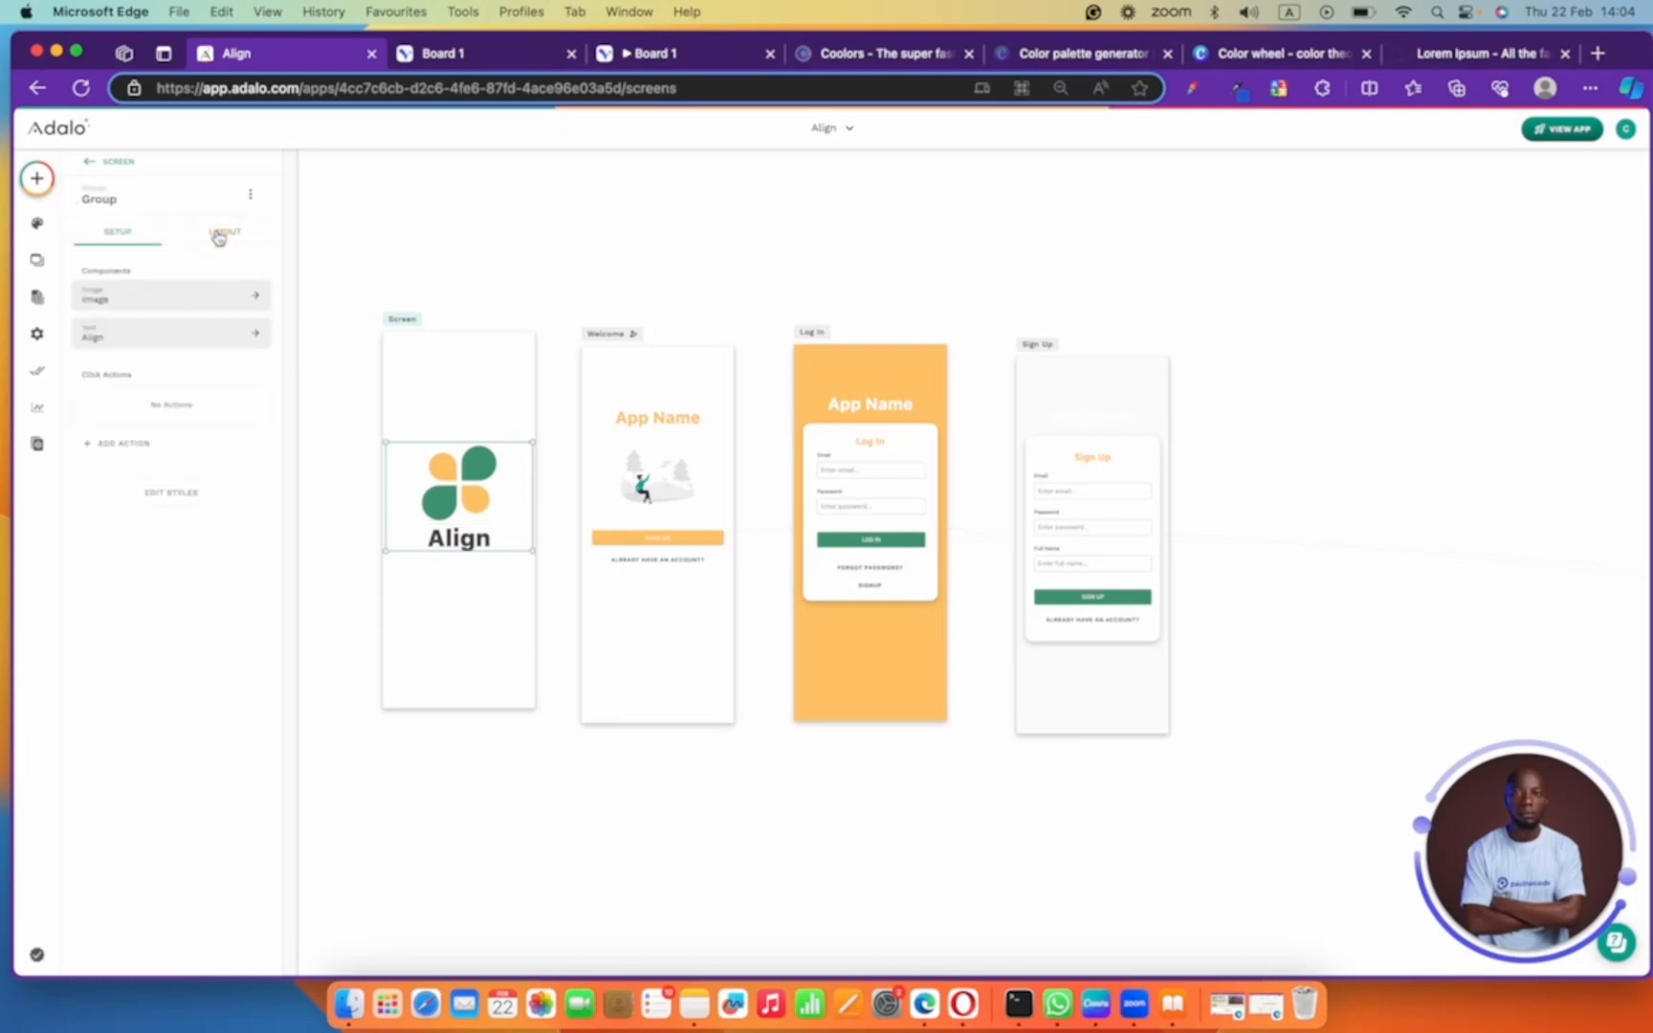
mouse_move(426, 496)
left_mouse_down()
mouse_move(427, 557)
mouse_move(426, 454)
mouse_move(426, 512)
mouse_move(440, 458)
mouse_move(437, 502)
left_mouse_up()
left_click(447, 302)
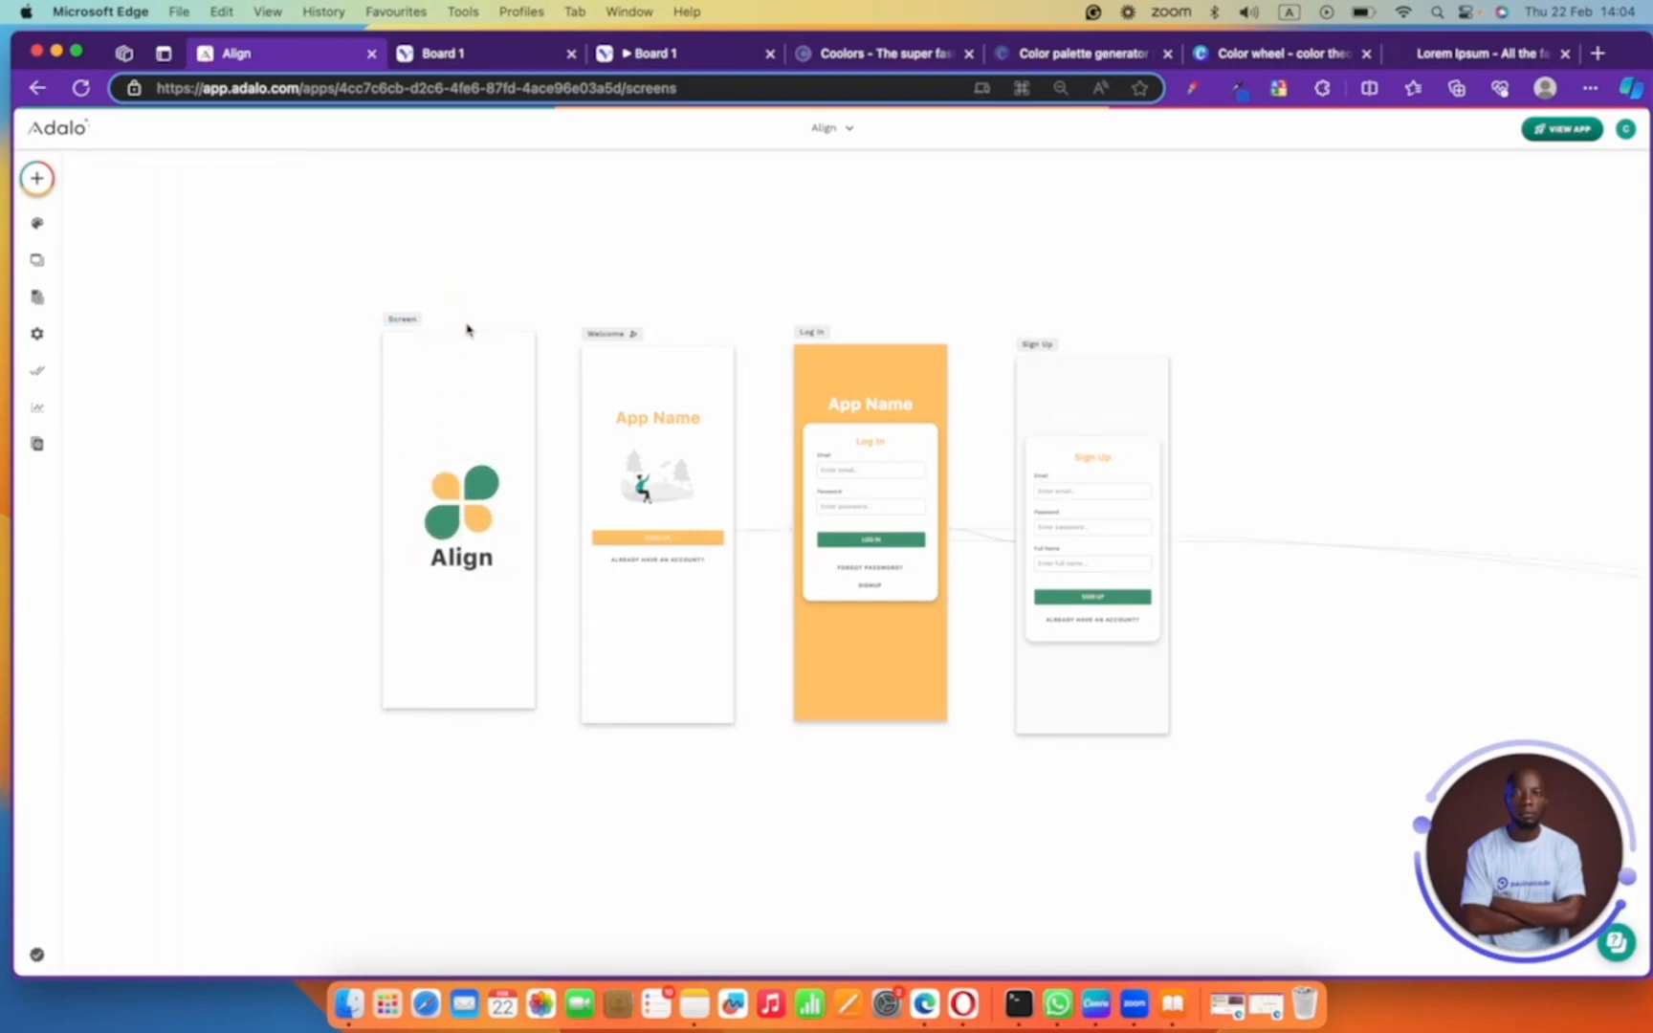
- Move the logo screen further left on the canvas, away from the Welcome screen
left_click(403, 320)
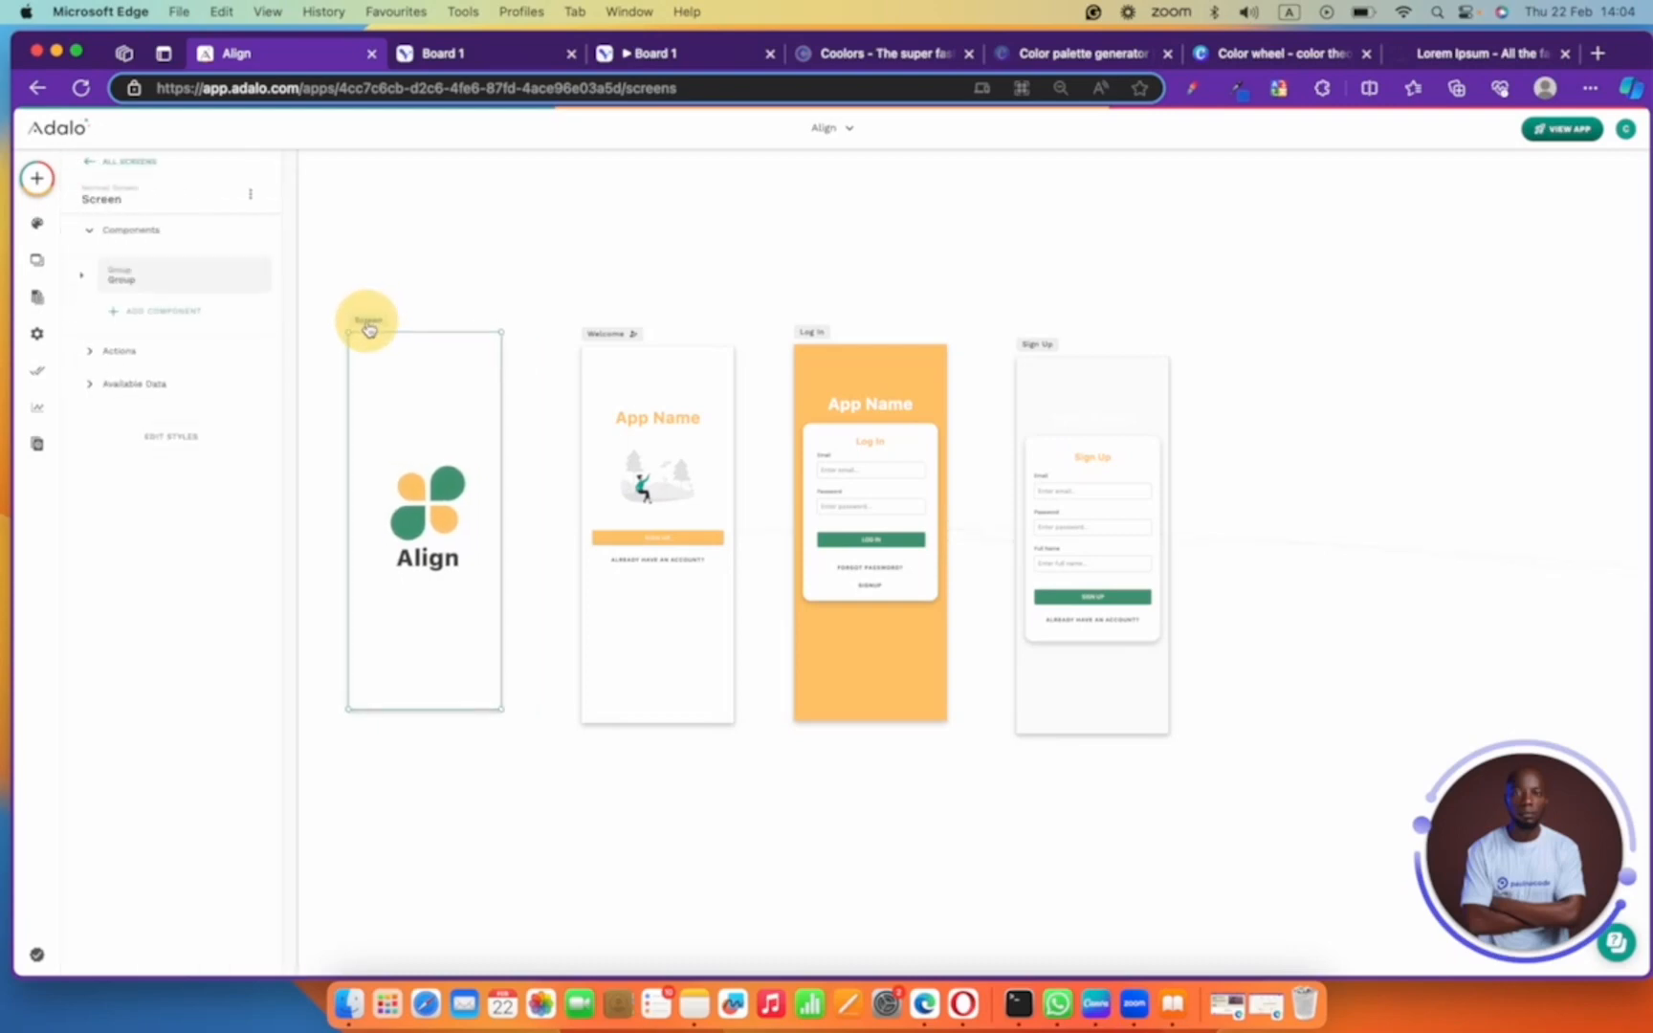
- Switch to the Visily board to review the Launch Screen and Sign In designs, and return to Adalo
left_click(506, 55)
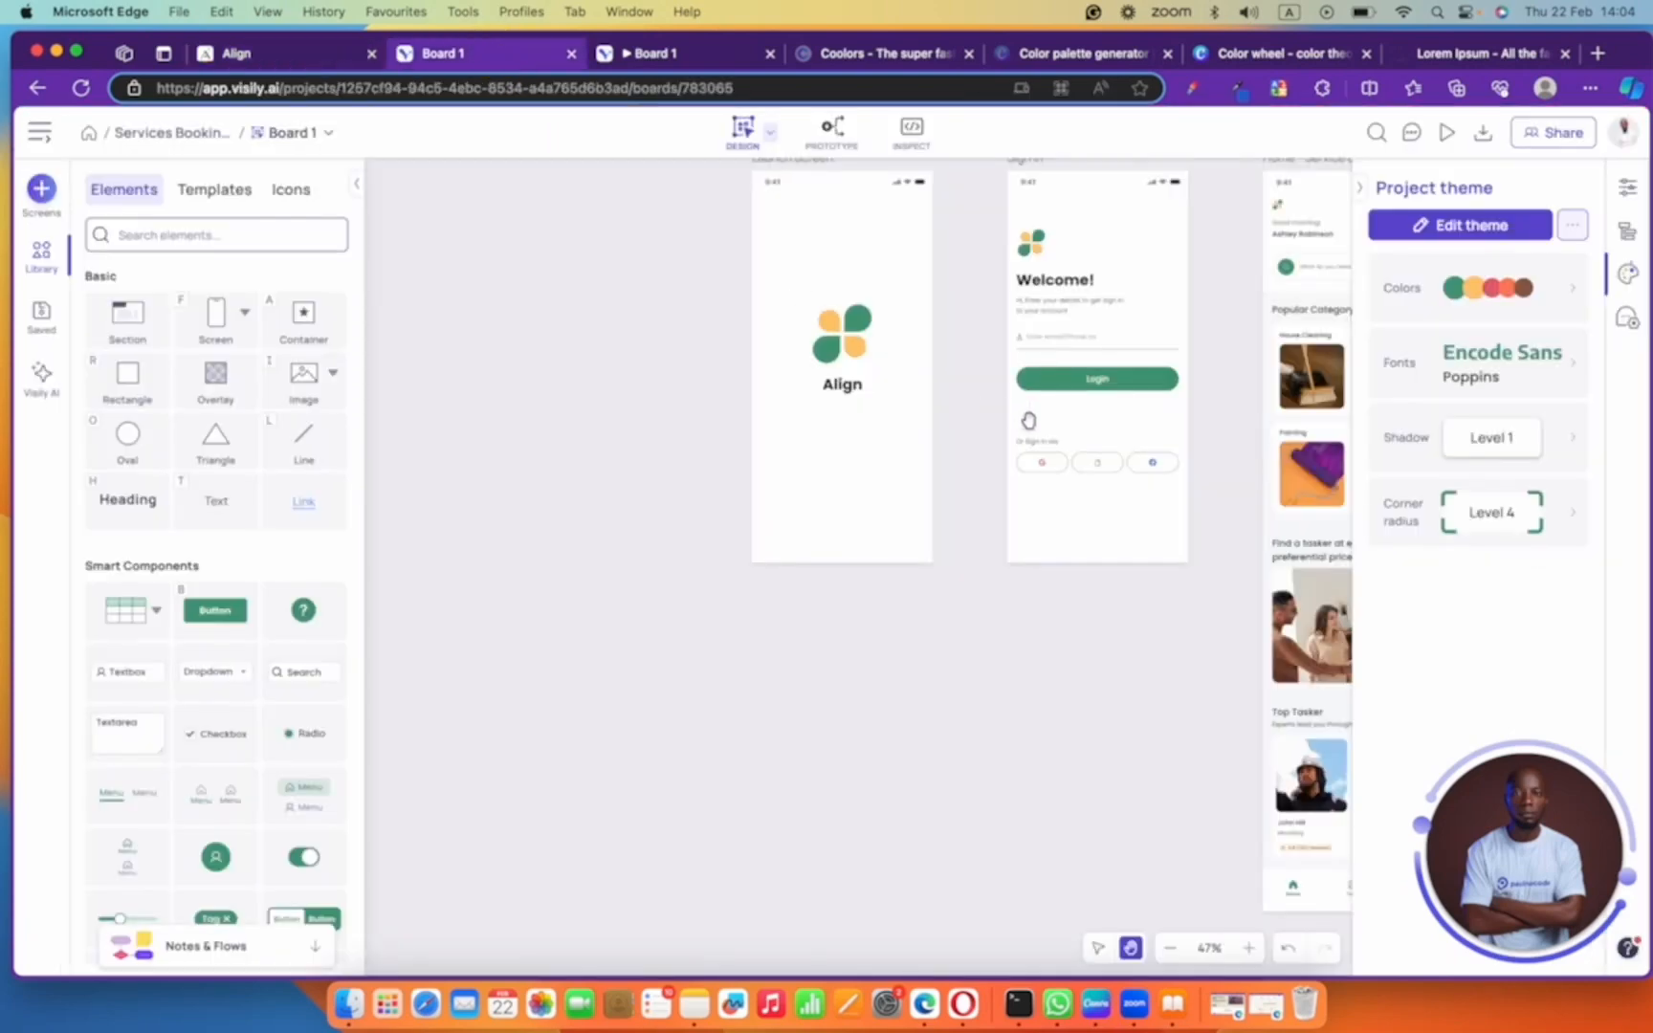
left_click_drag(1071, 299, 701, 413)
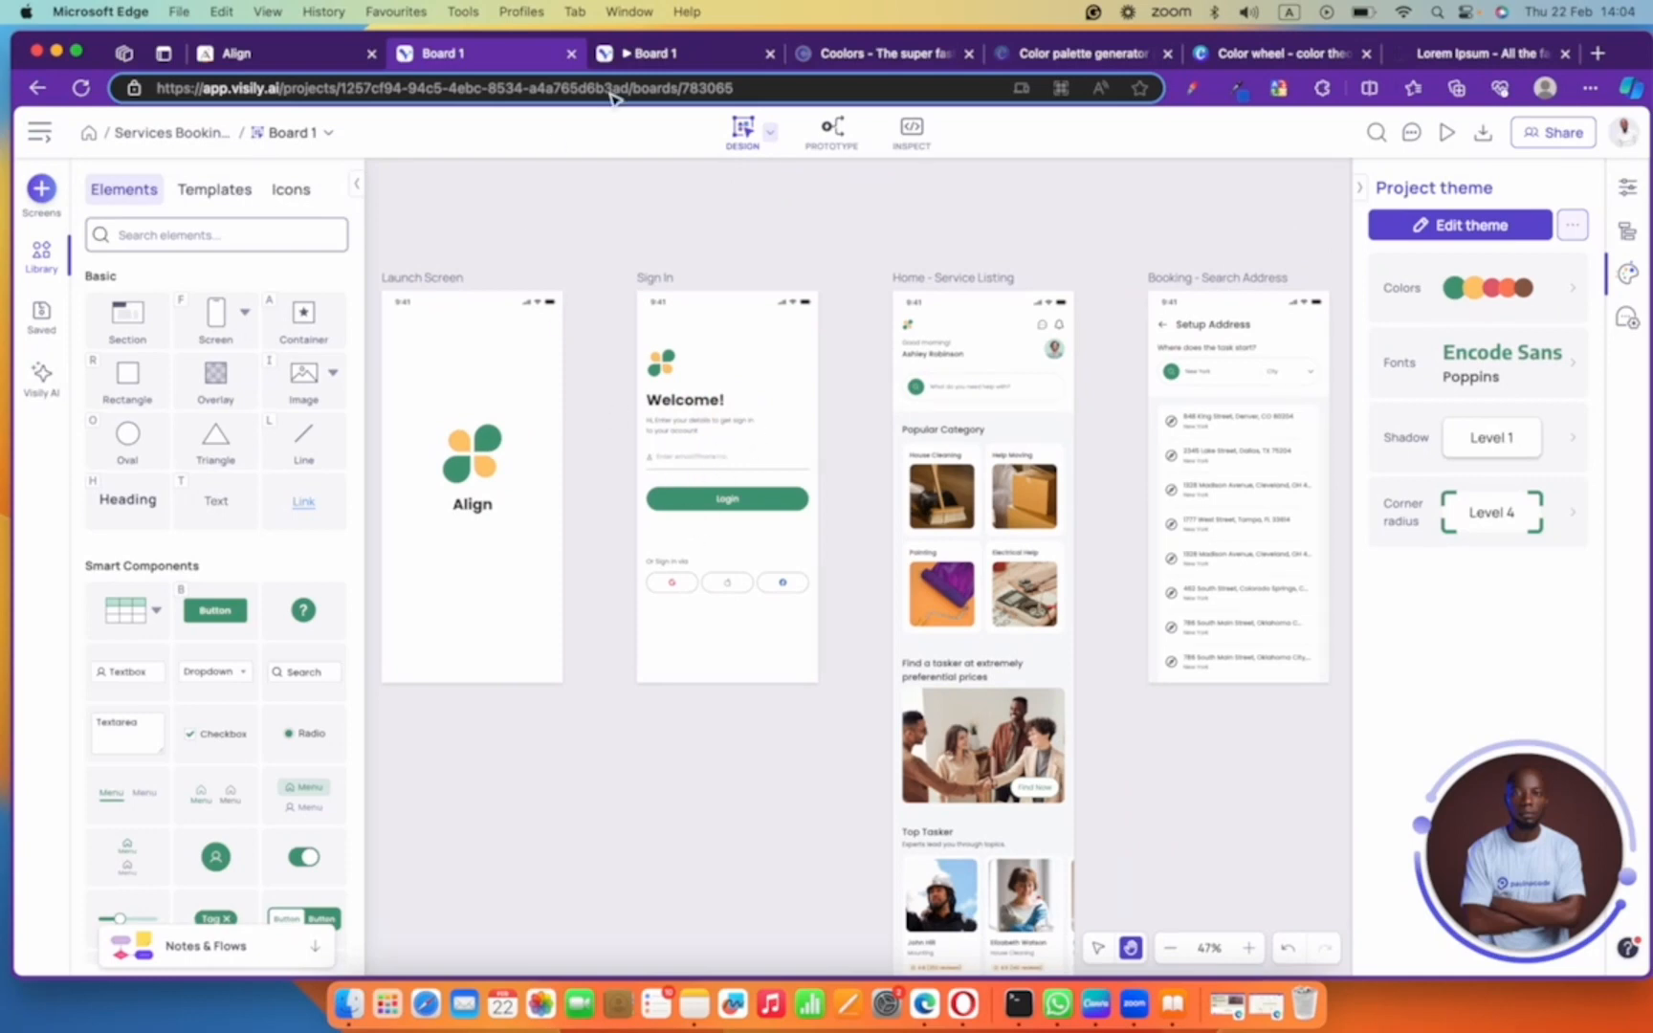
left_click(650, 56)
left_click(283, 57)
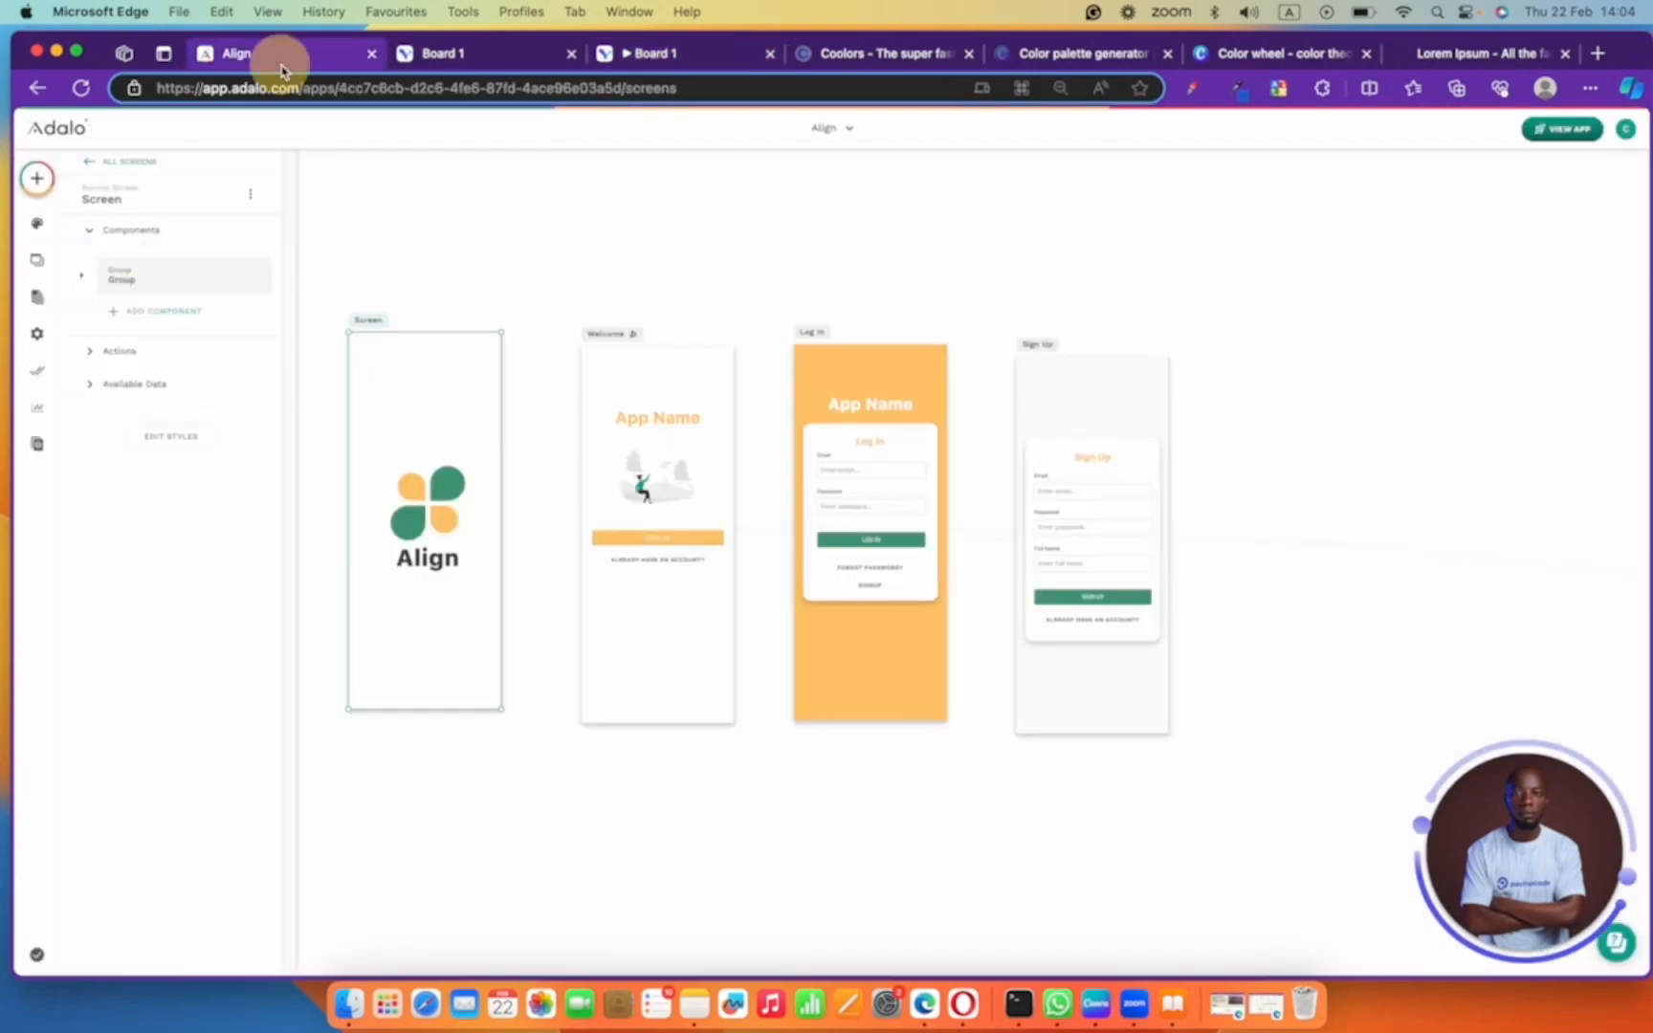
- Delete the Welcome screen and move the Log In screen into its place beside the logo screen
left_click(598, 335)
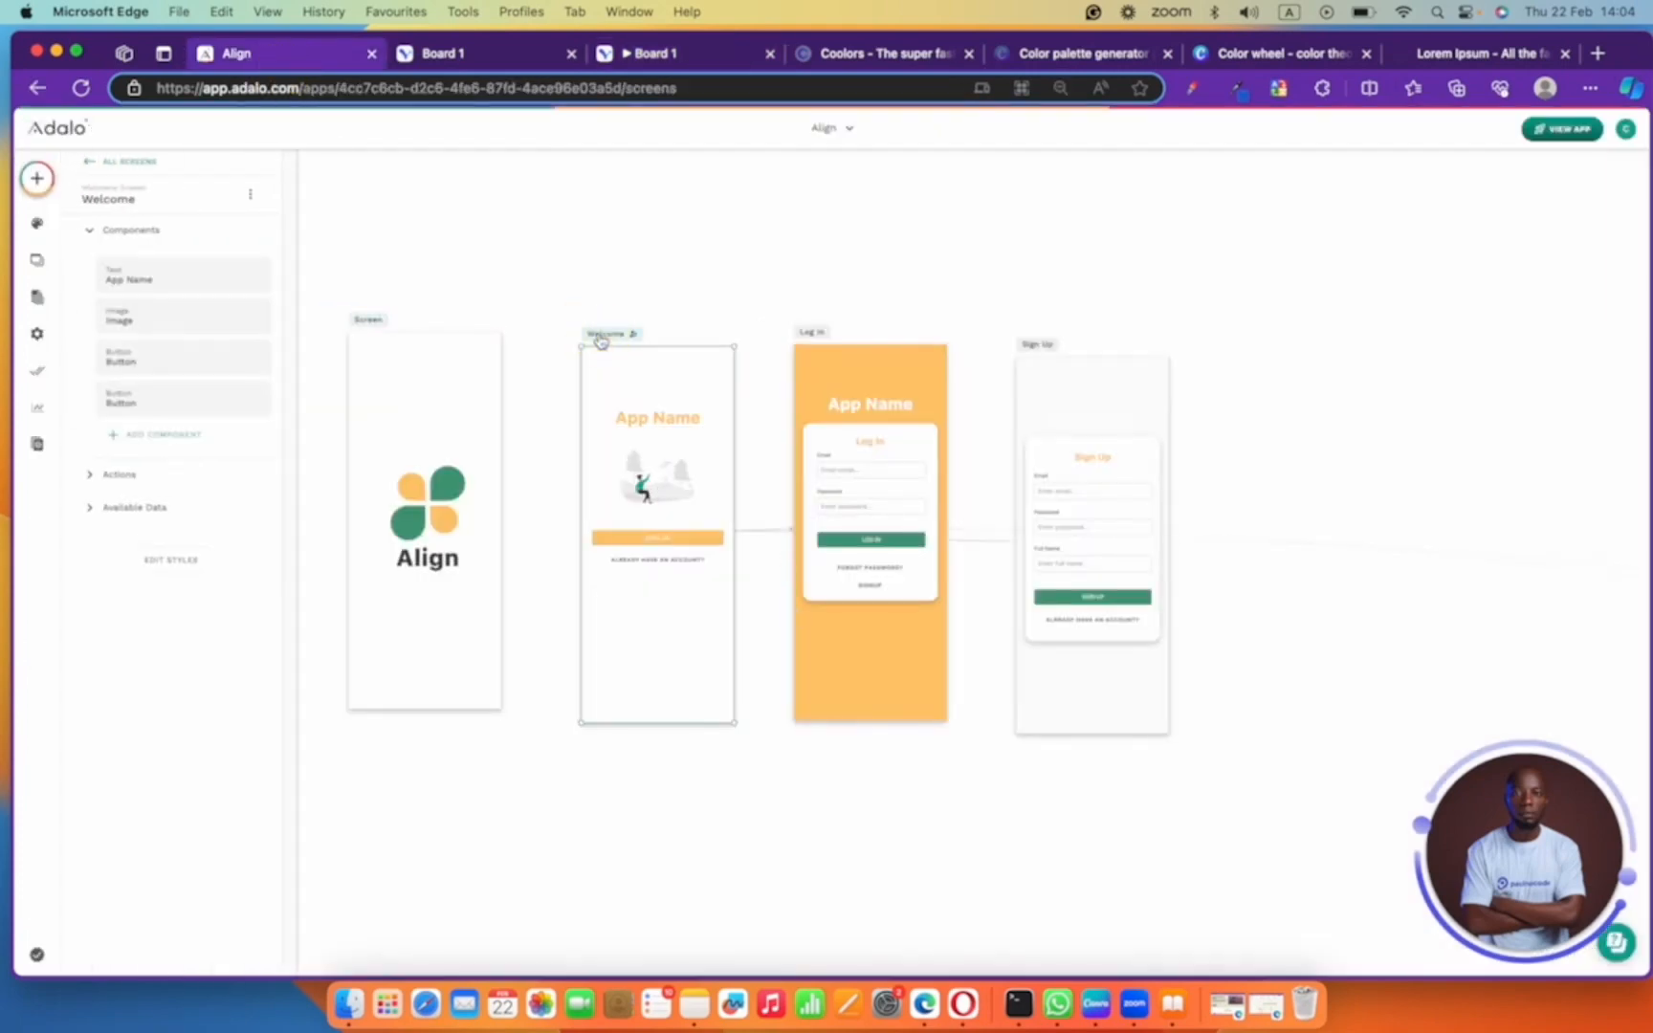
key("Delete")
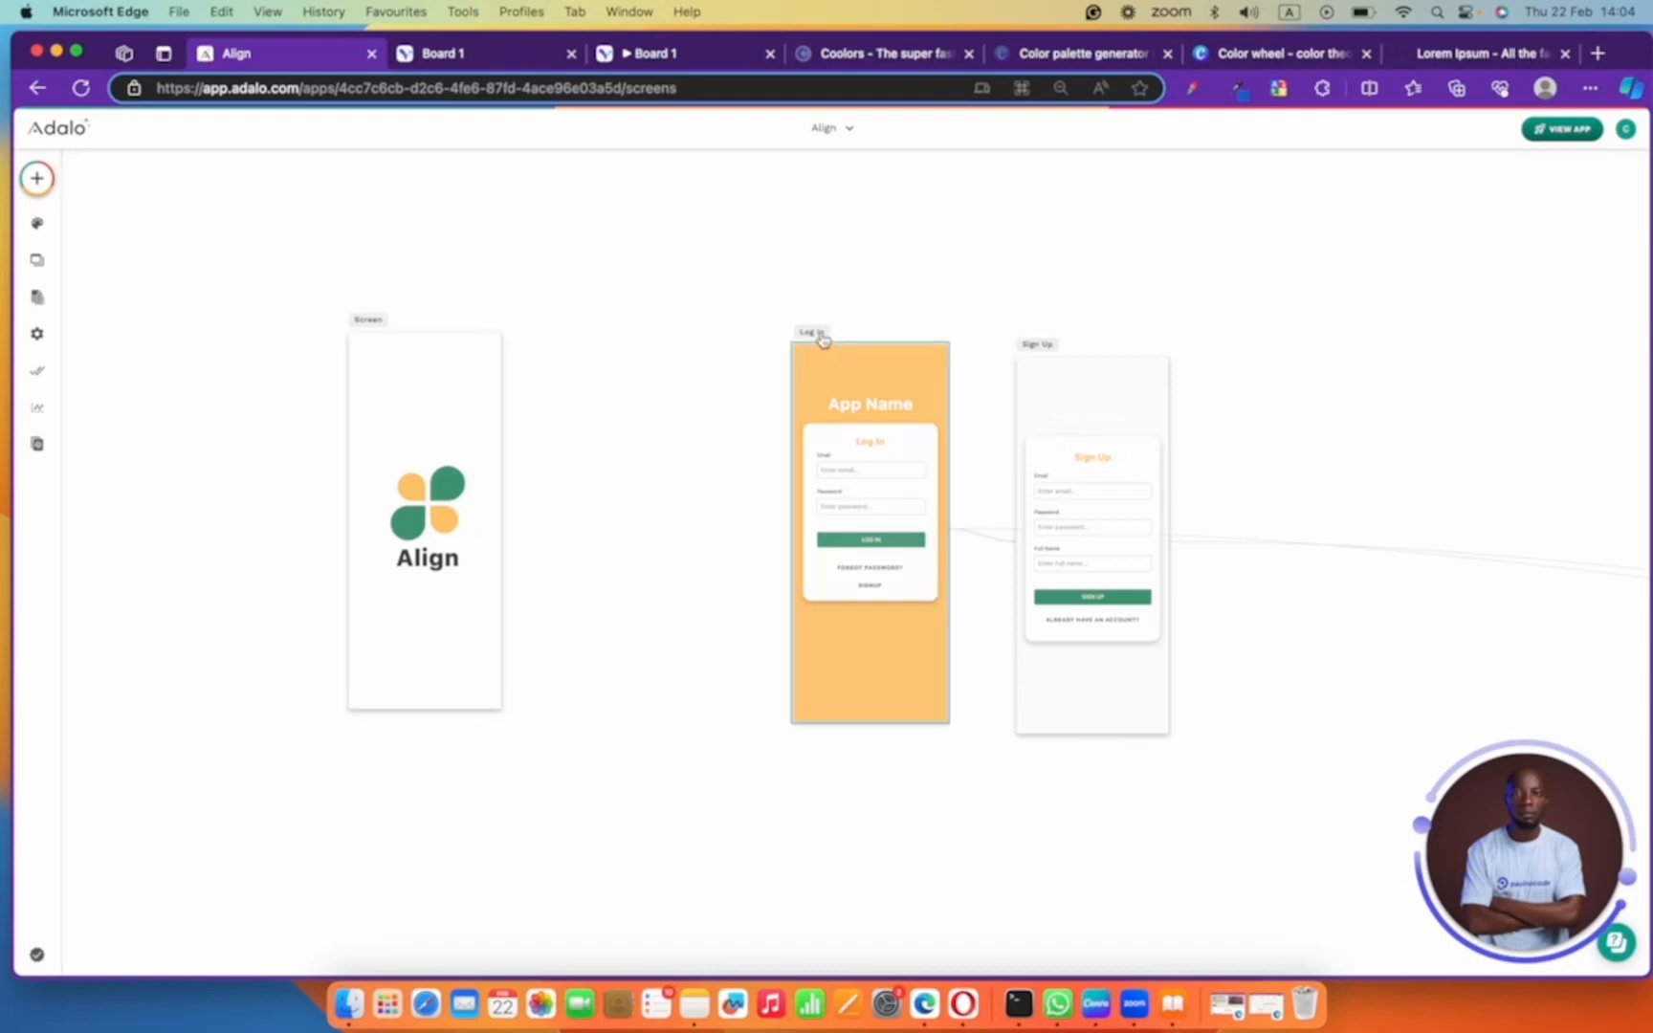
left_click_drag(821, 335, 584, 330)
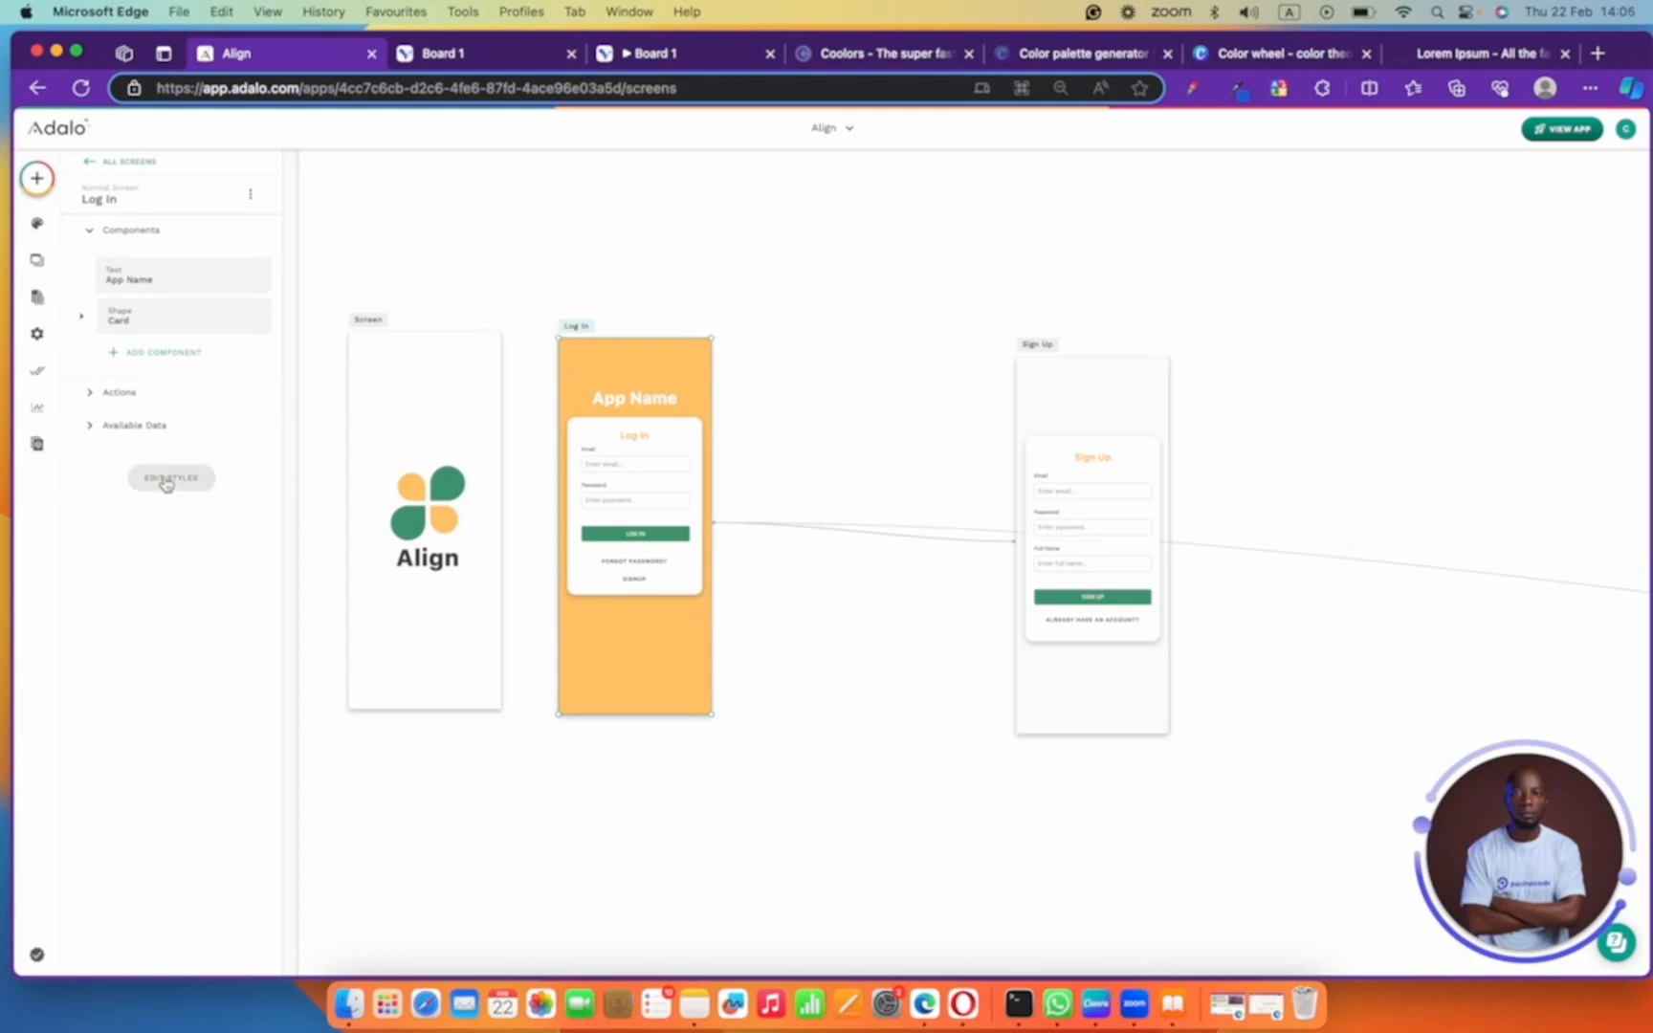
- Fade the Log In screen's orange background to a very light tint by lowering its alpha to 4
left_click(171, 477)
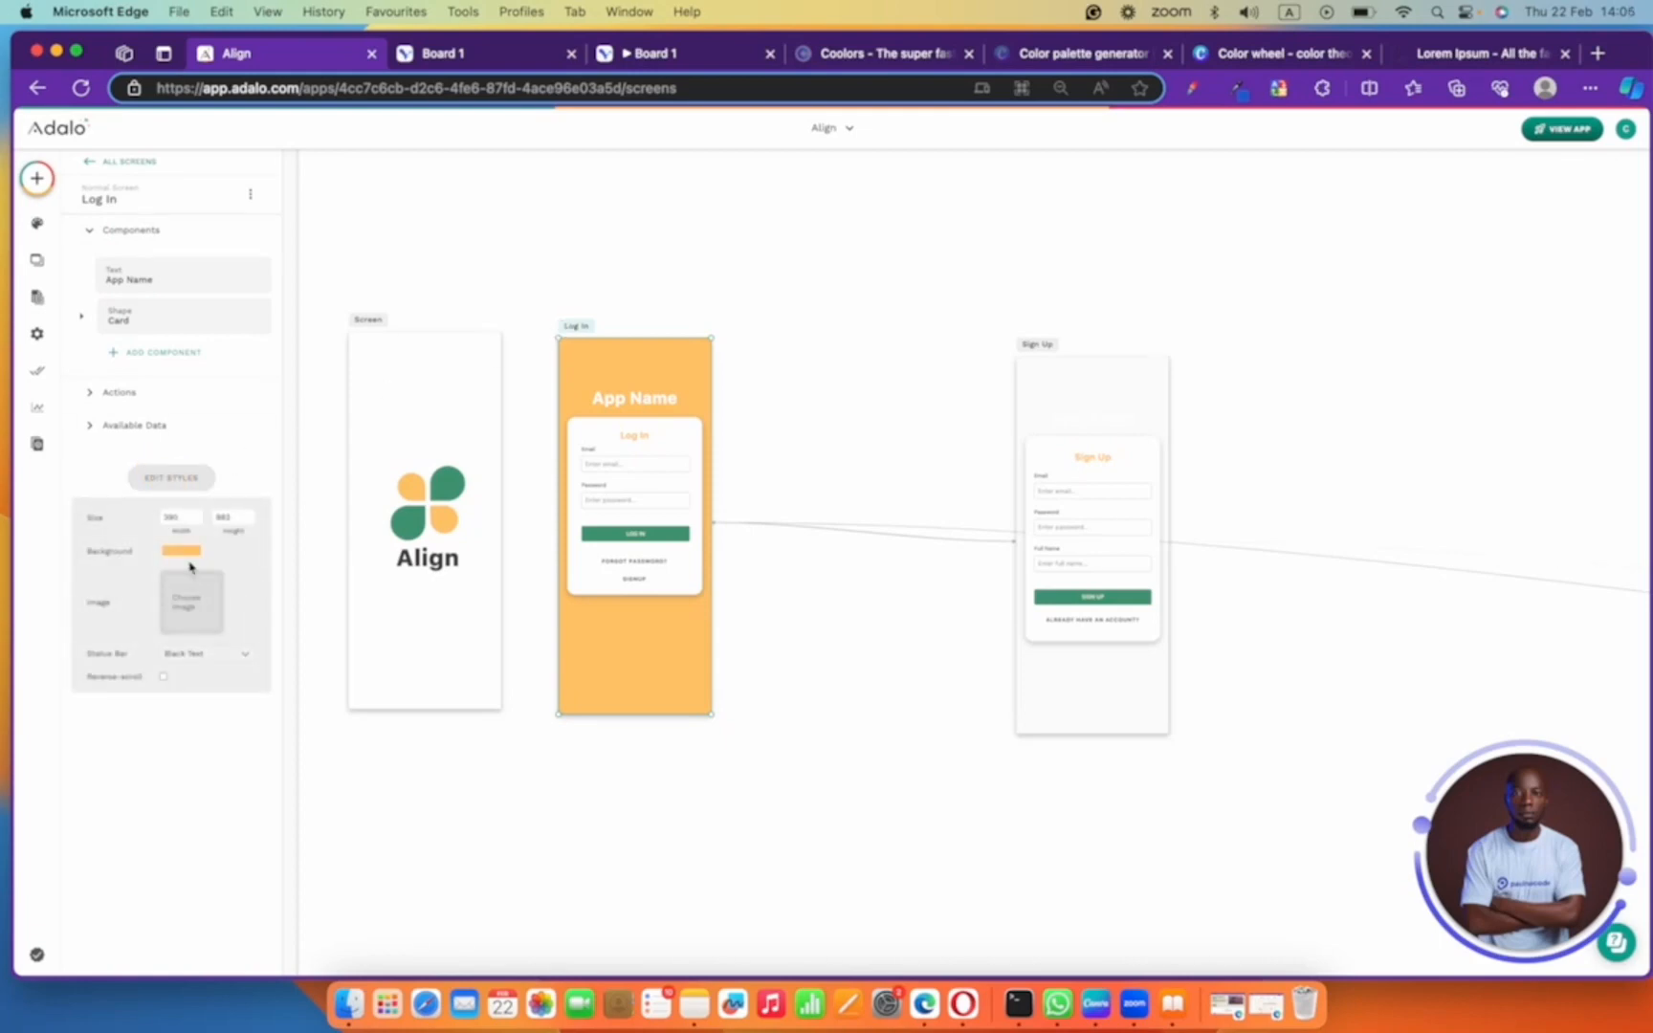
left_click(185, 554)
left_click_drag(227, 686, 123, 687)
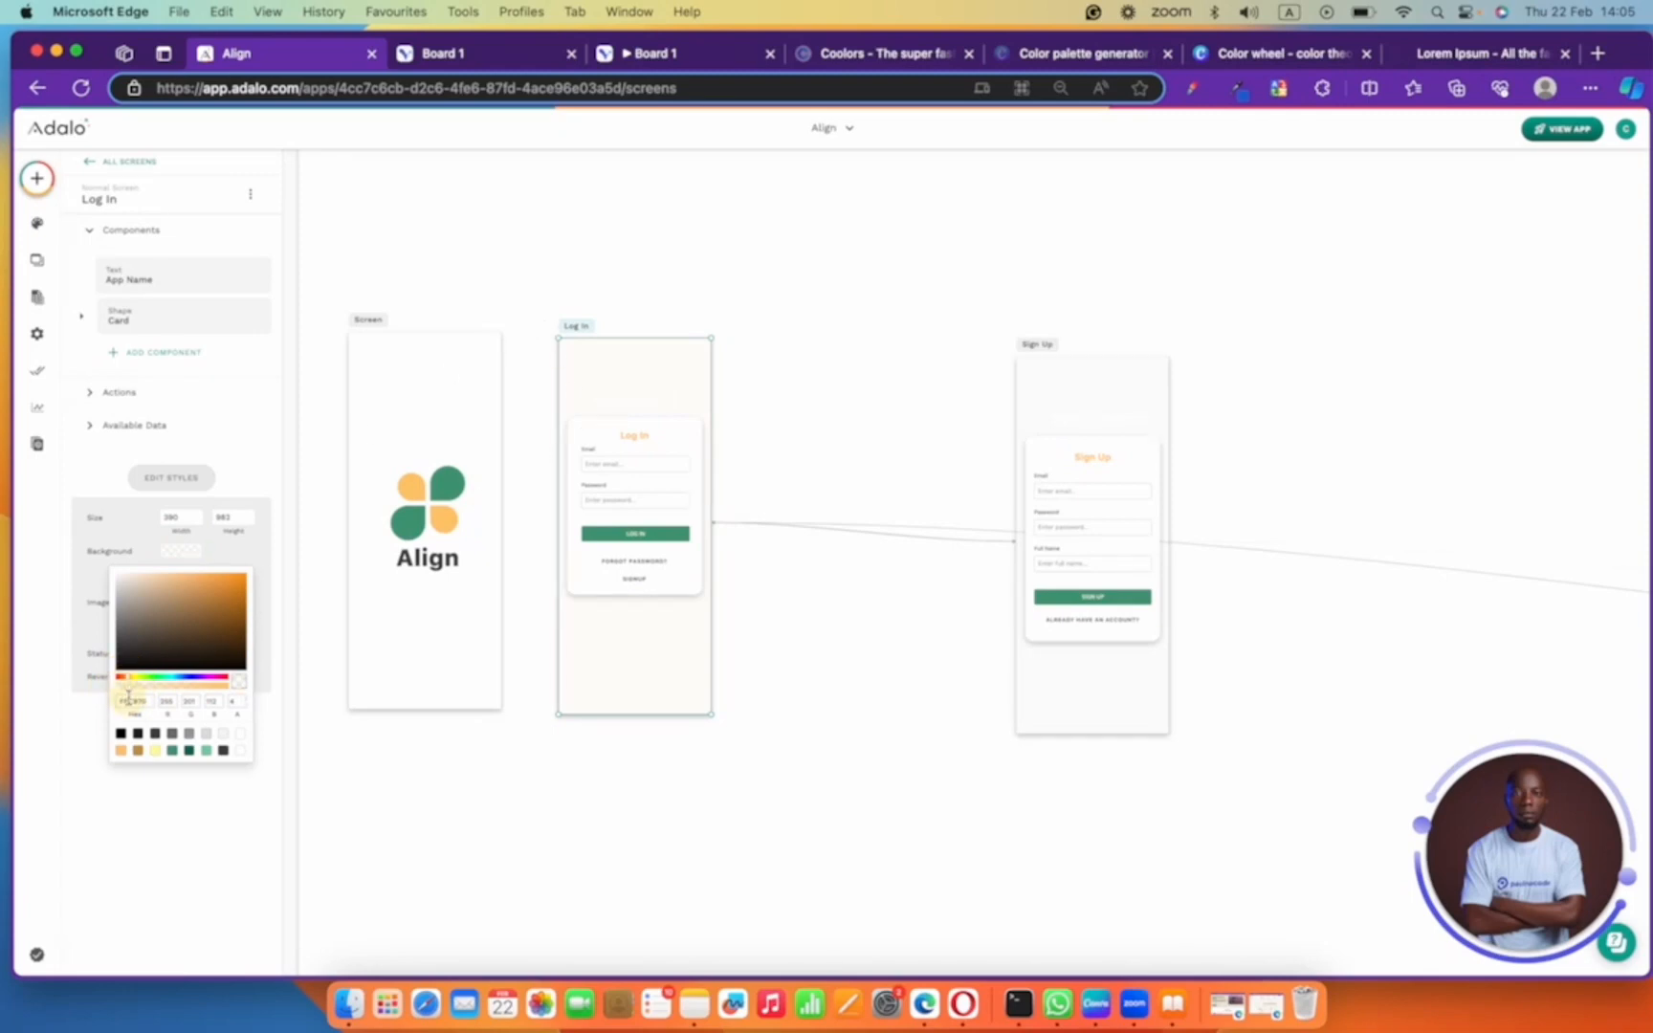
- Copy the Log In screen's background hex colour to the logo screen's background and set its alpha to 4
double_click(128, 699)
key("super+c")
left_click(371, 328)
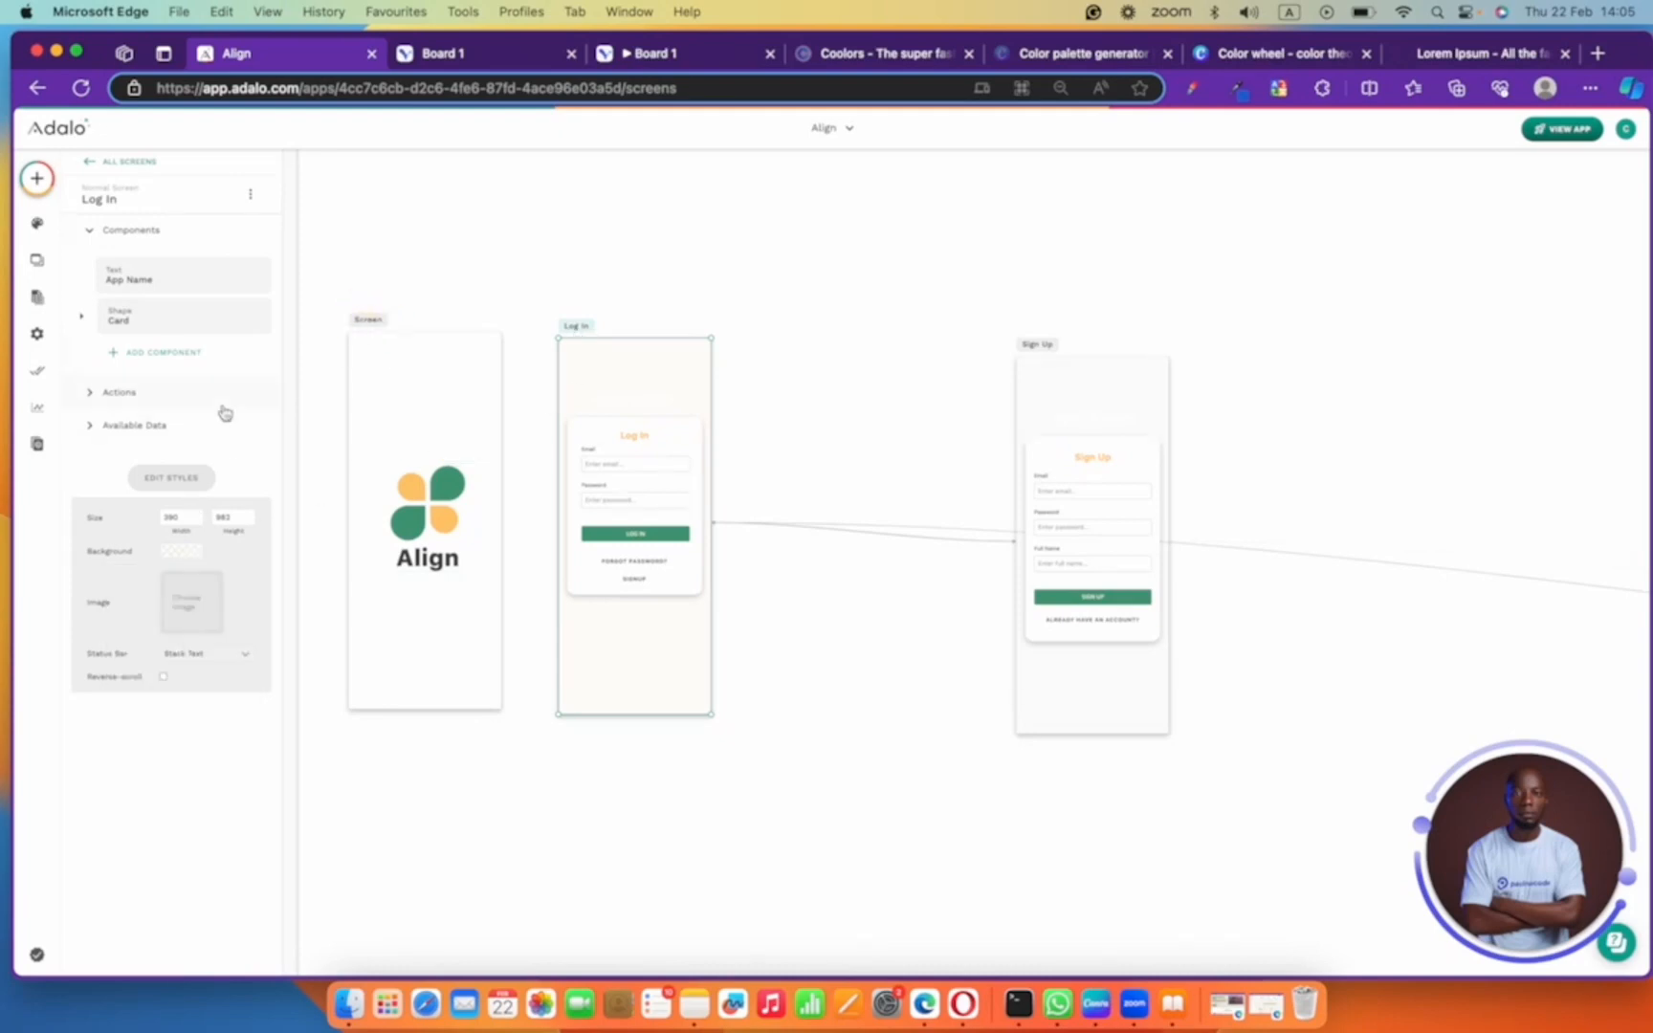
left_click(169, 550)
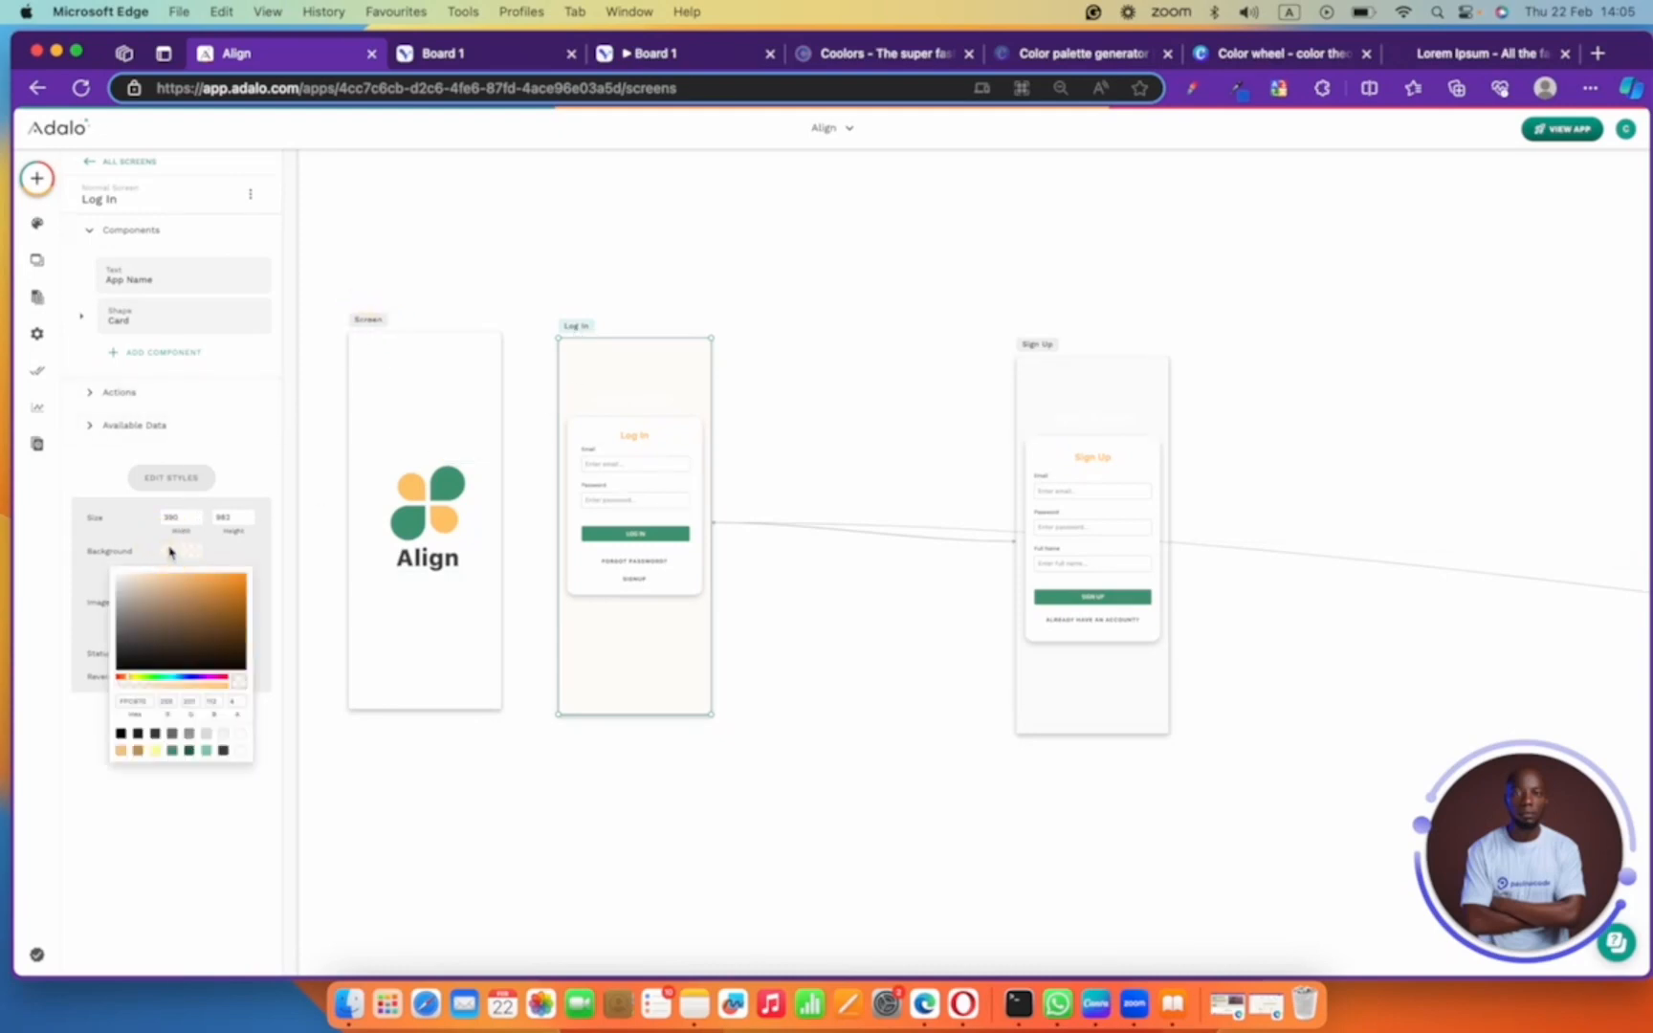
left_click(361, 326)
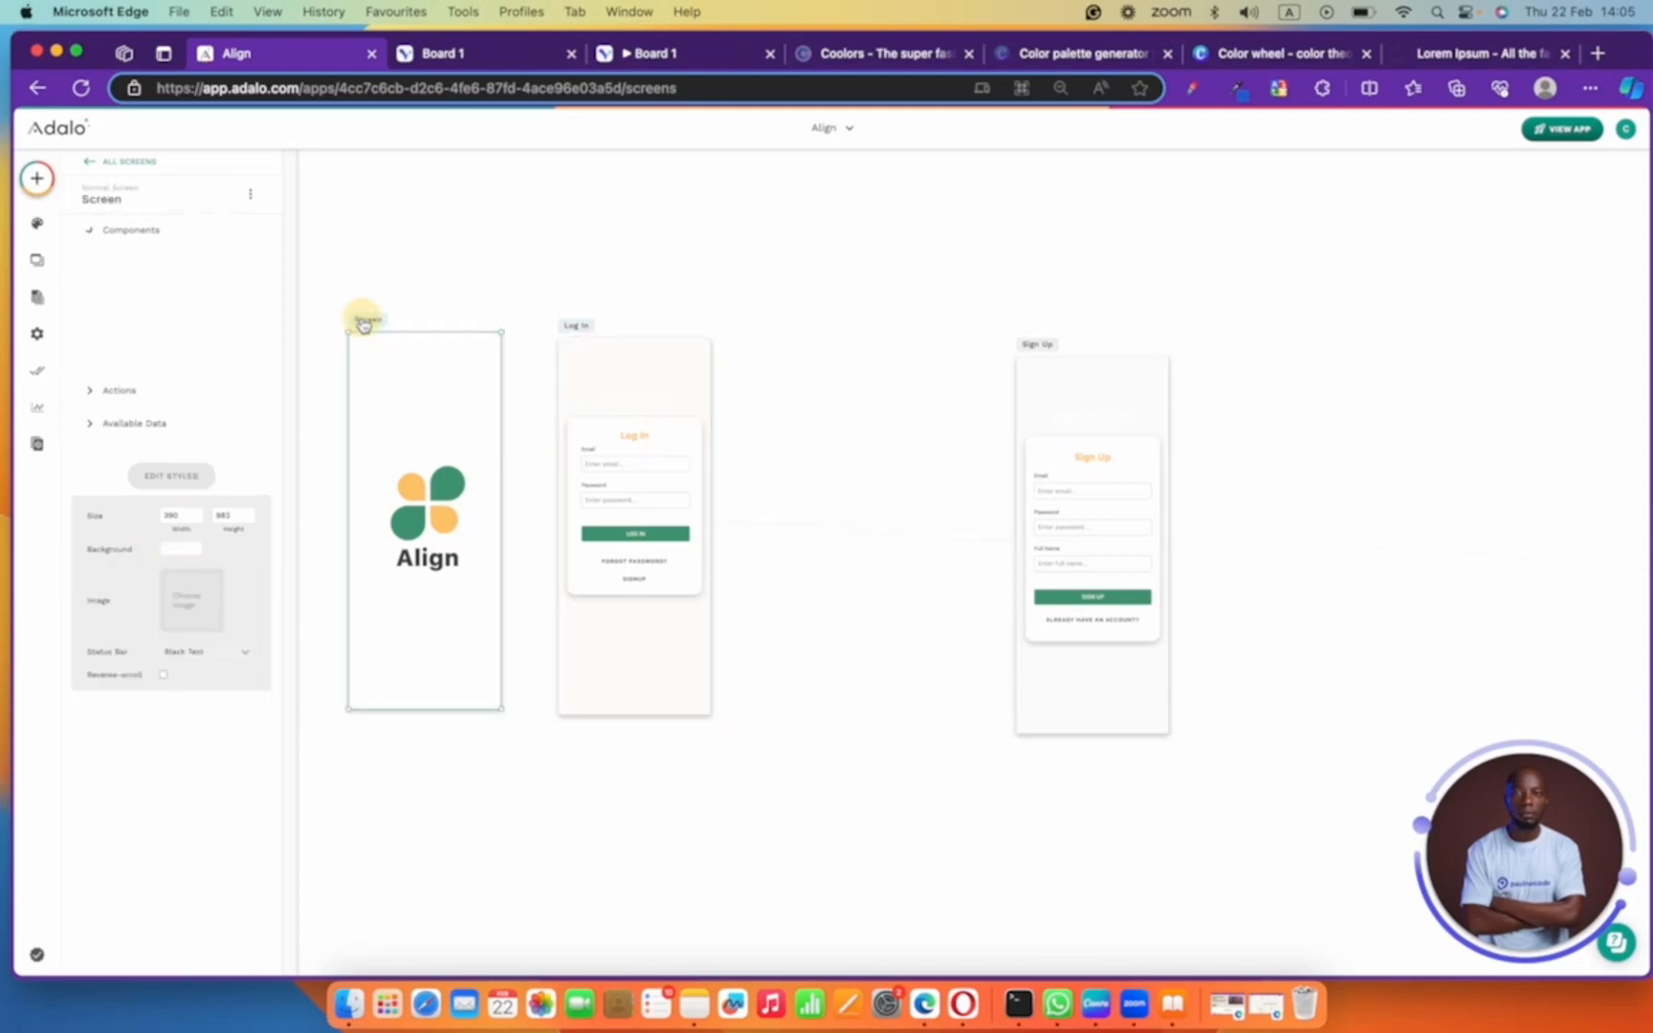
left_click(185, 422)
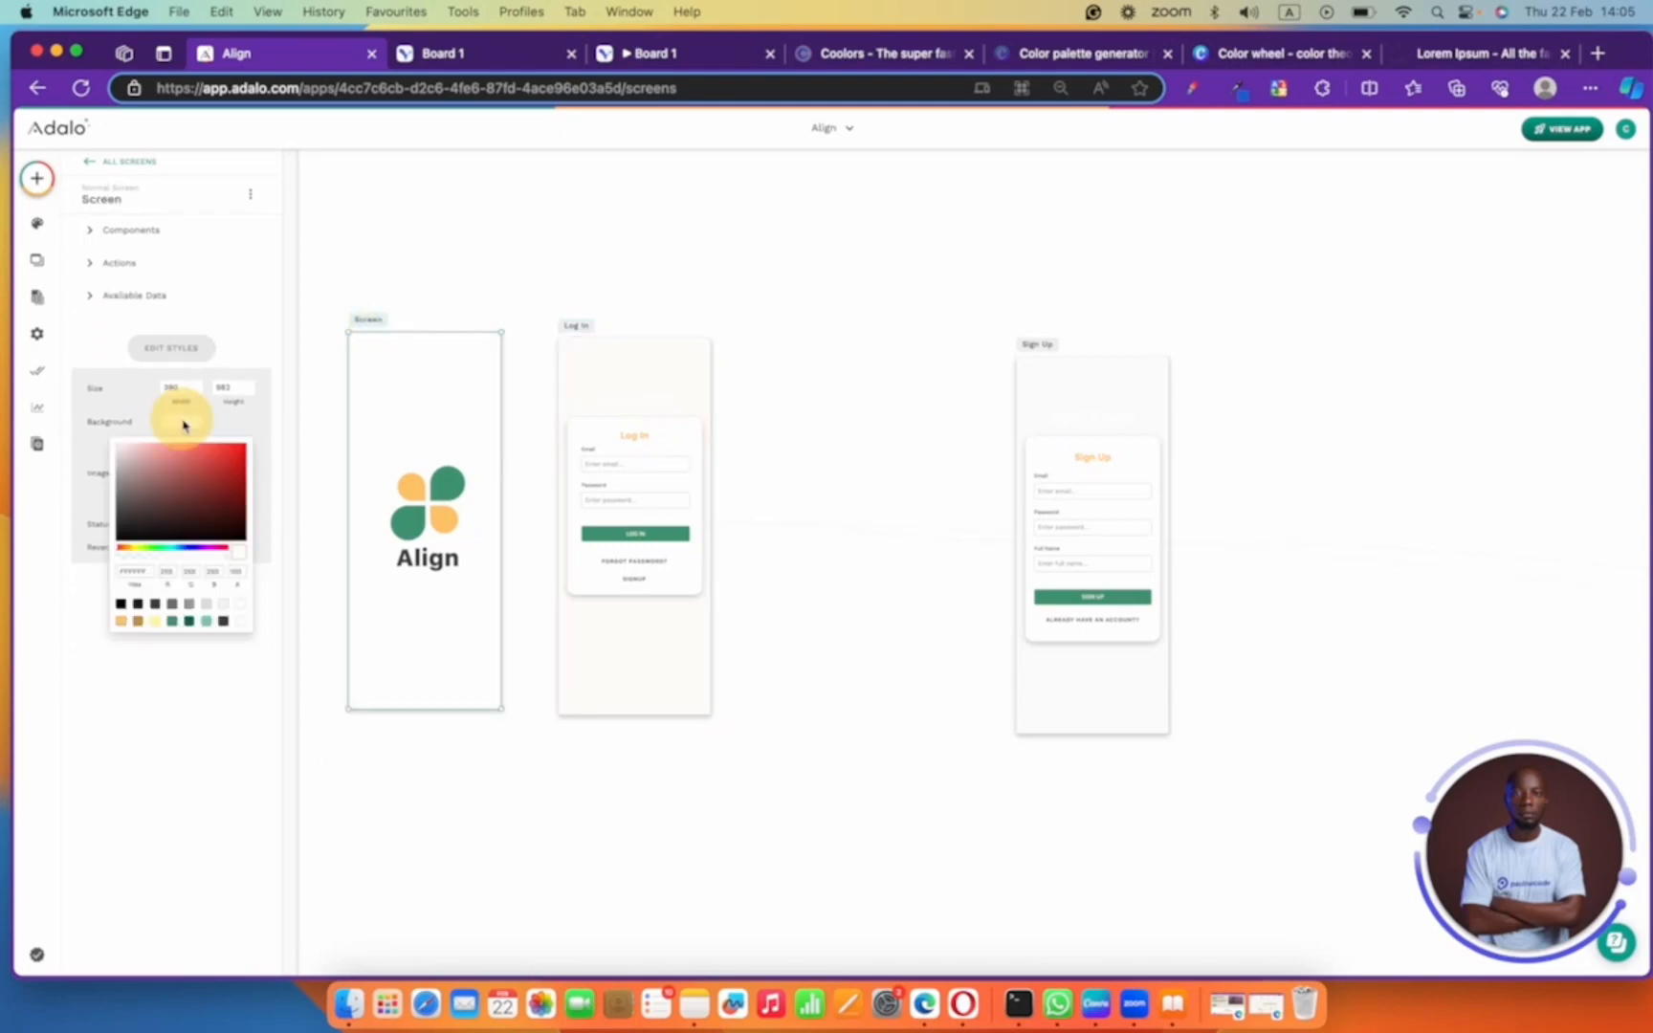
left_click(132, 570)
key("super+v")
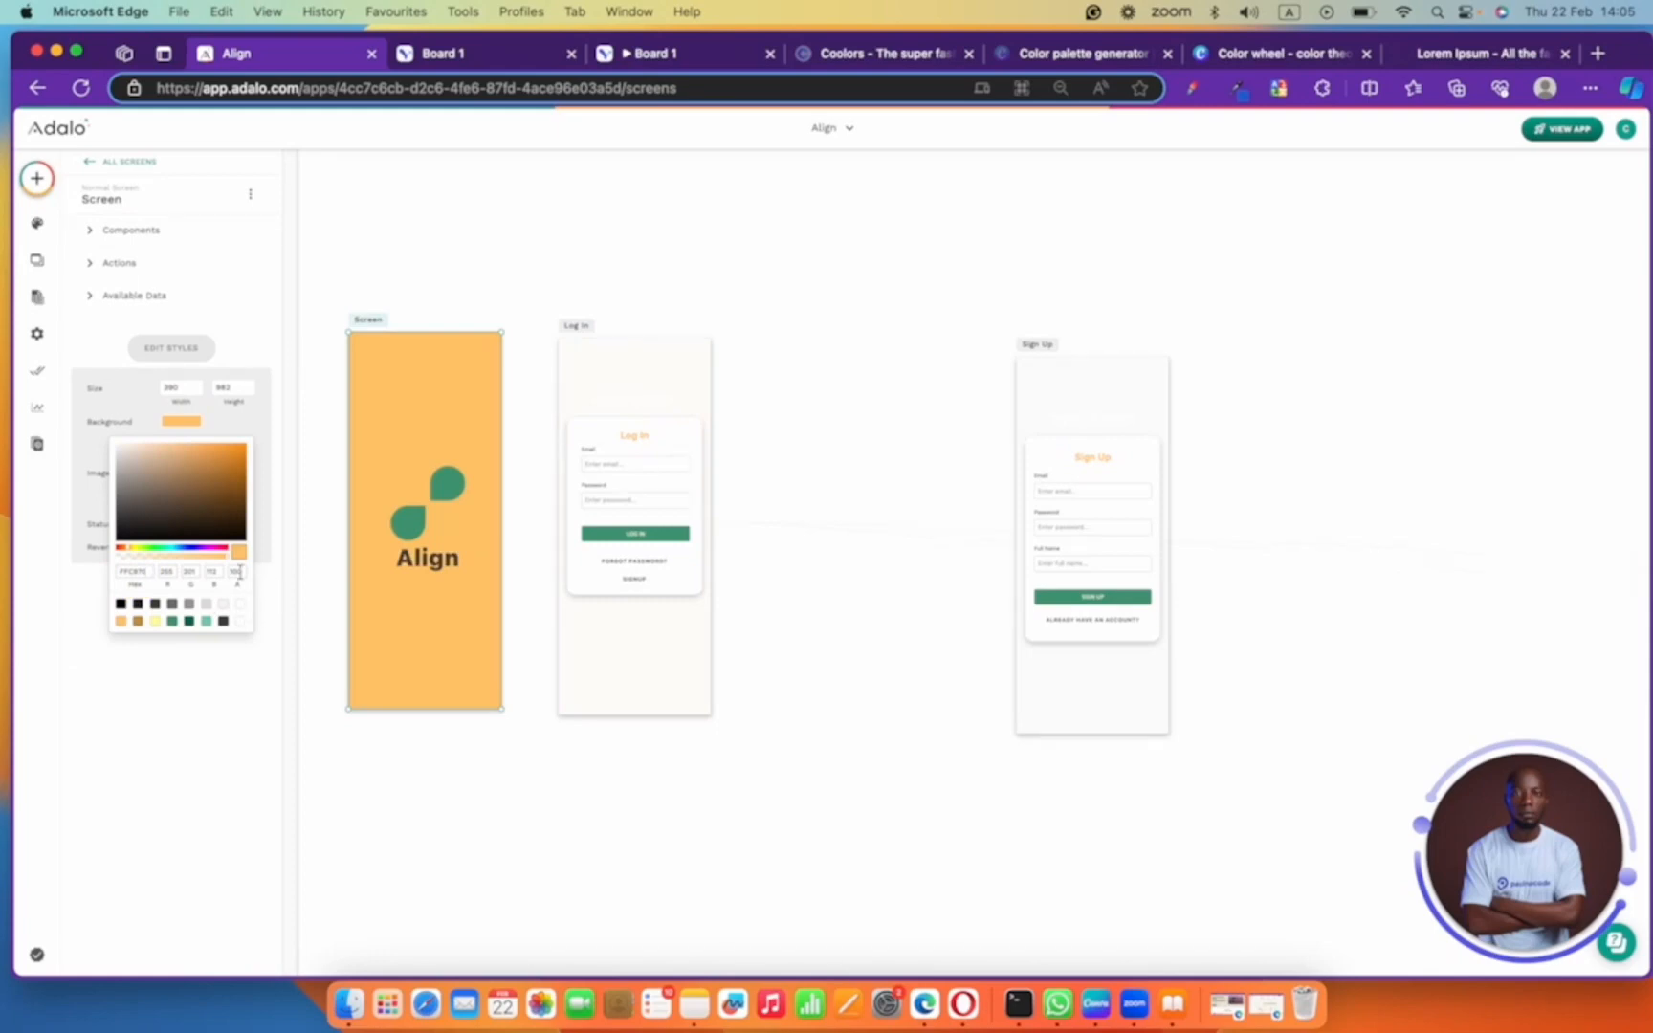
left_click(238, 570)
type("4")
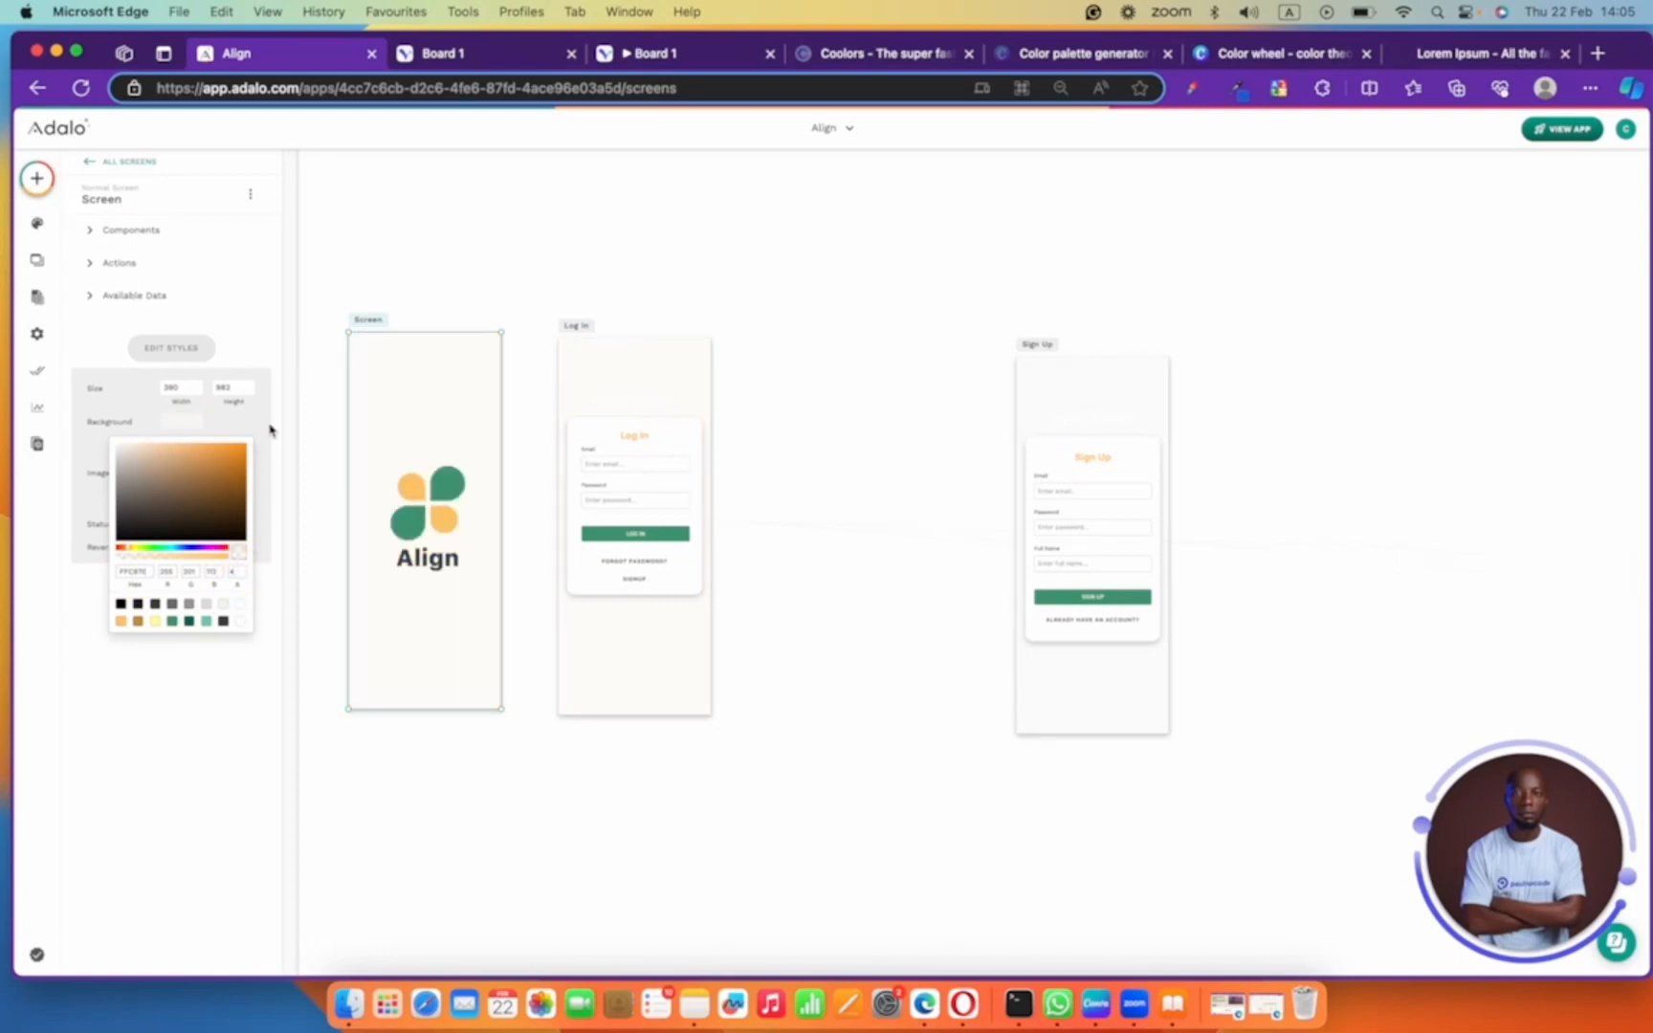
left_click(492, 213)
- Turn off the shadow of the card on the Log In screen
left_click(631, 432)
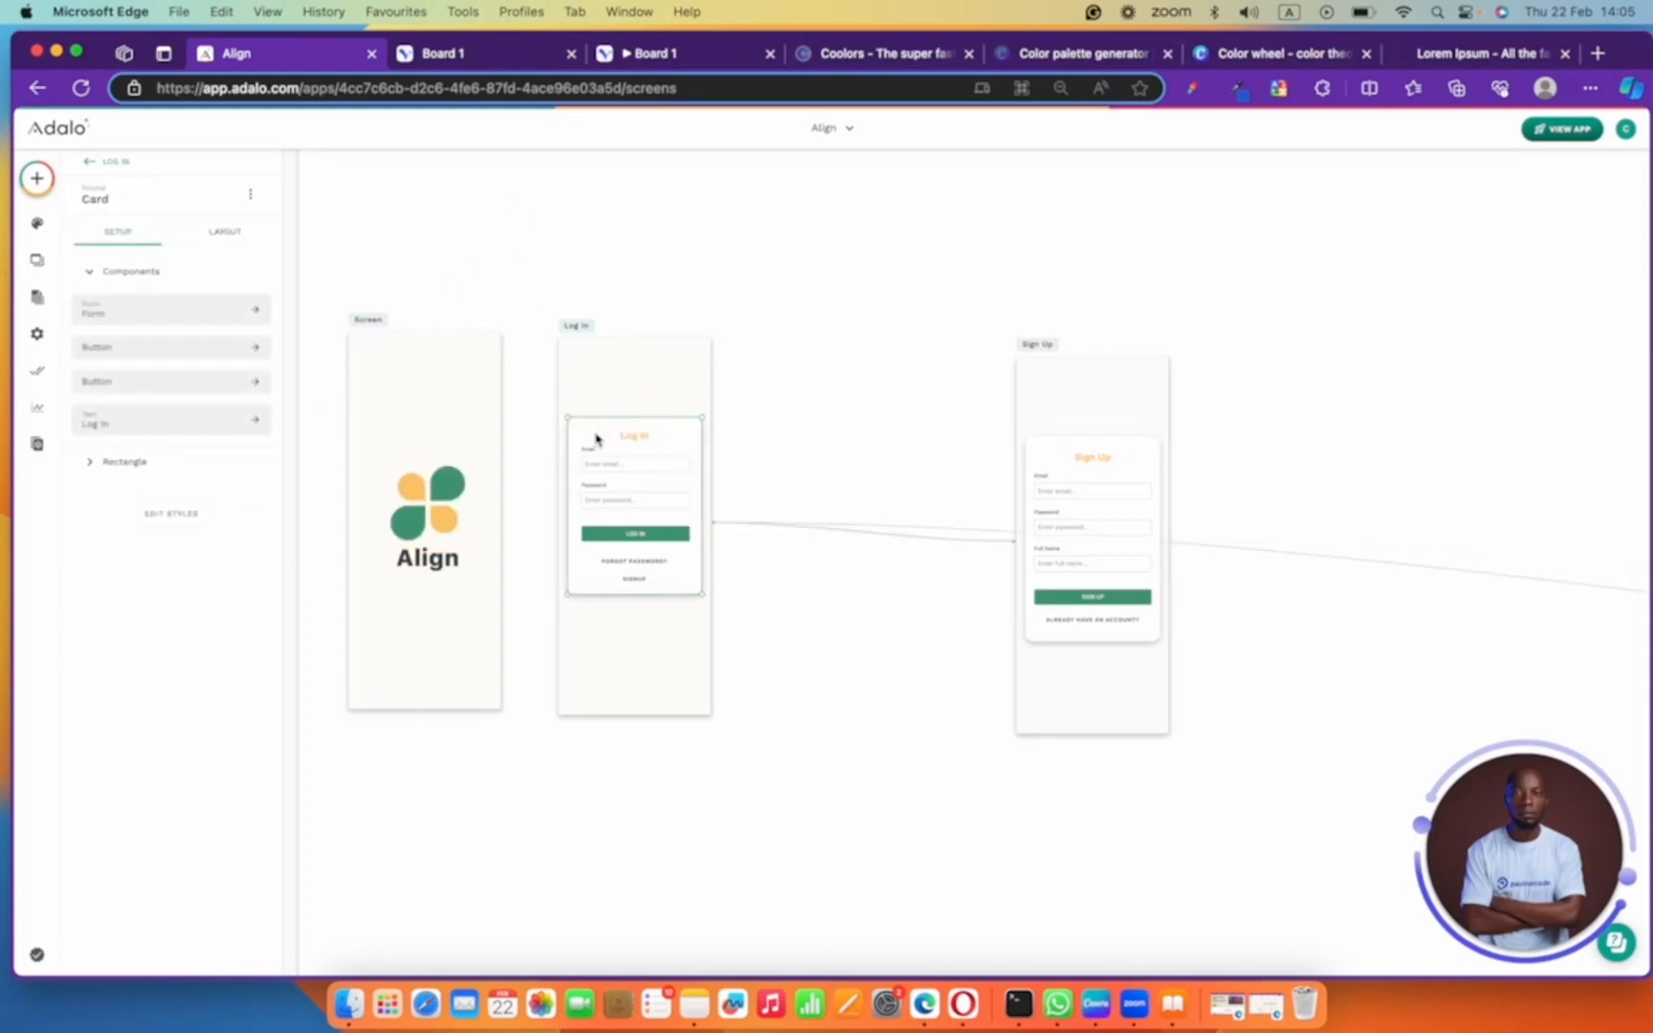
left_click(170, 517)
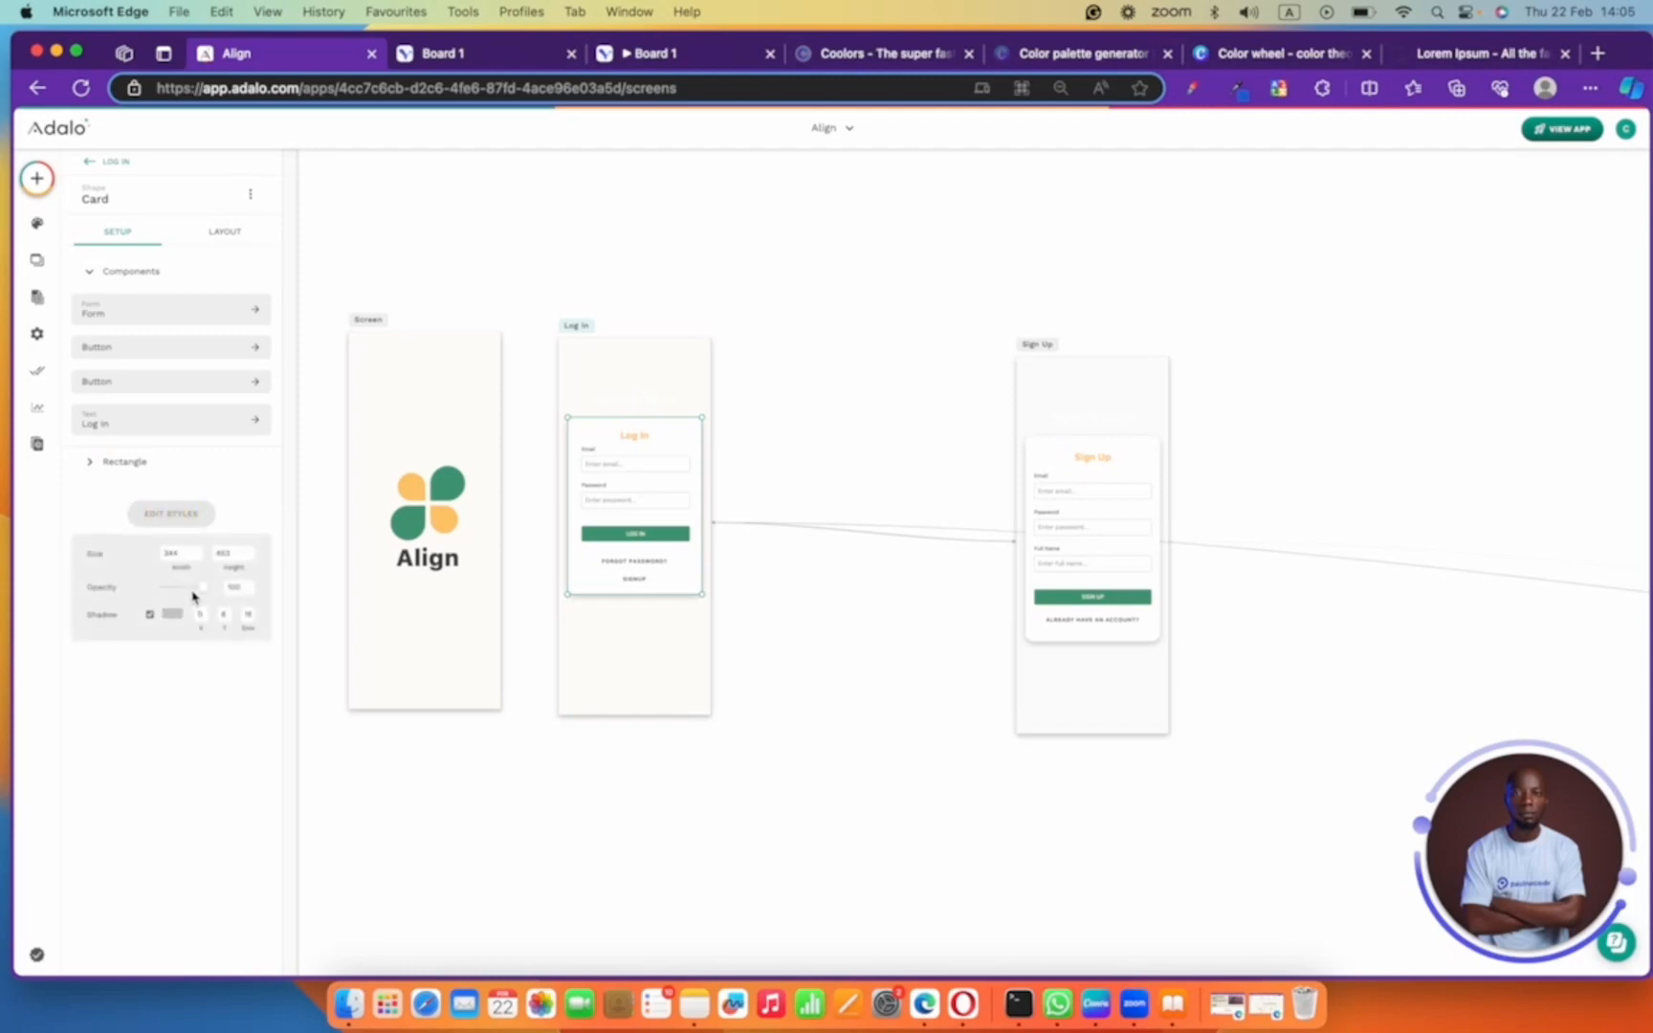
left_click_drag(201, 591, 280, 584)
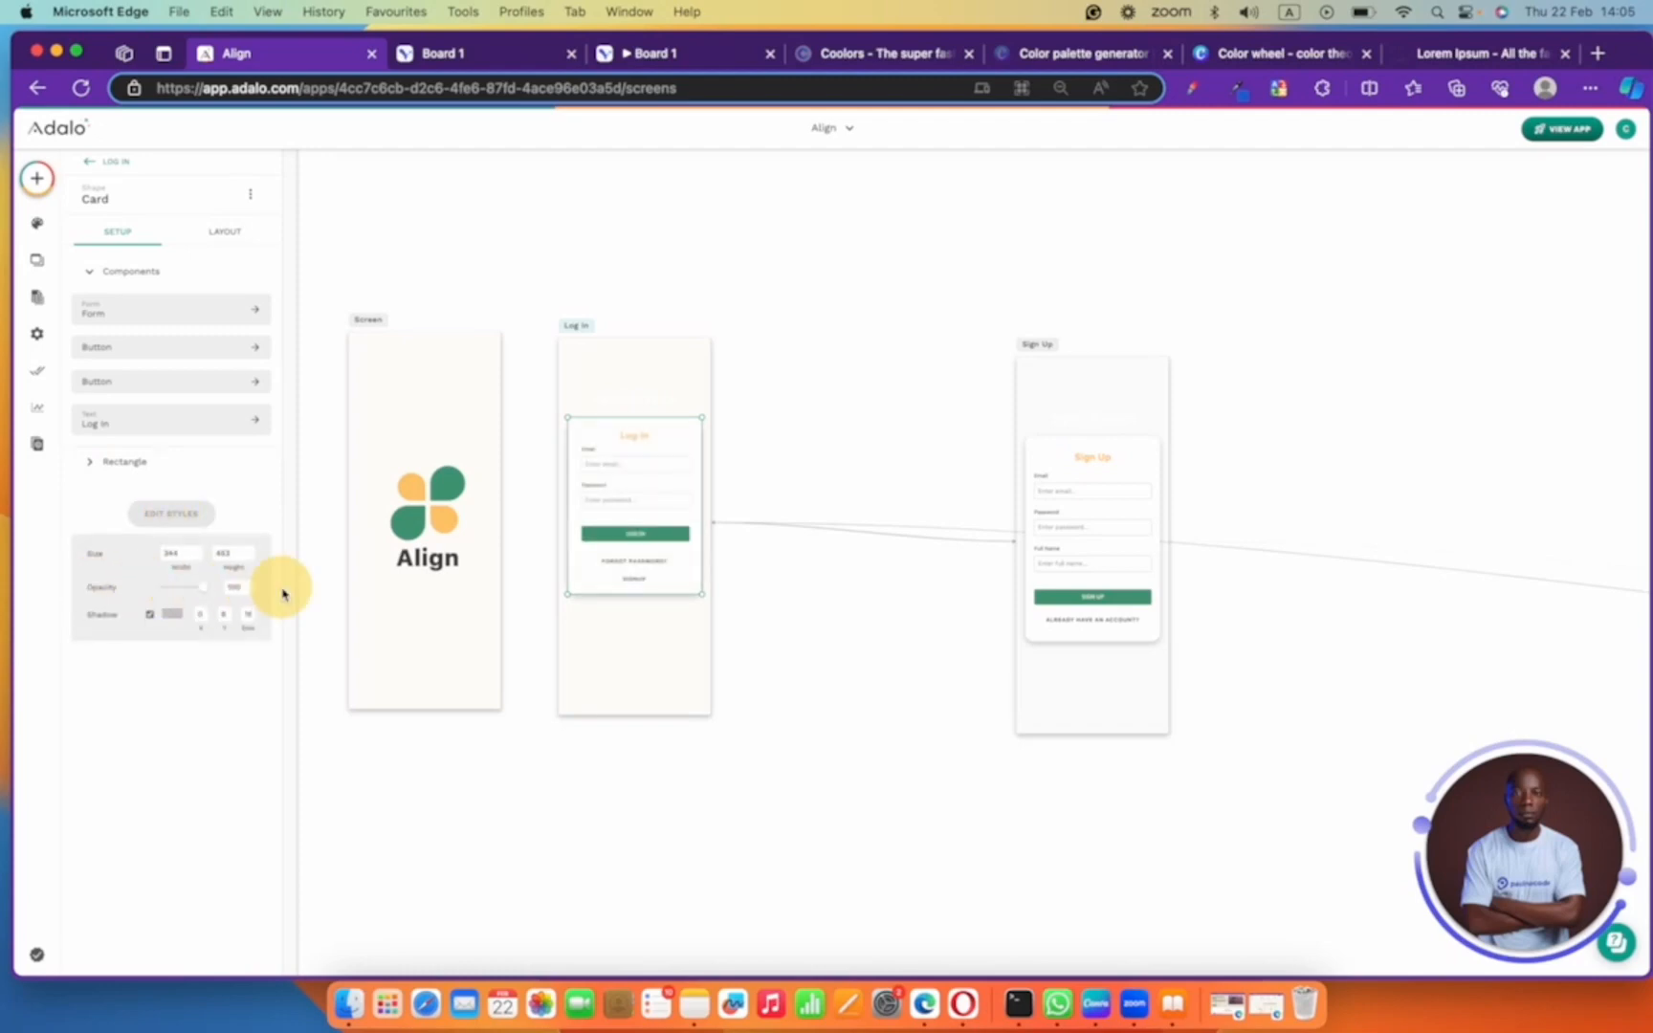
left_click(149, 615)
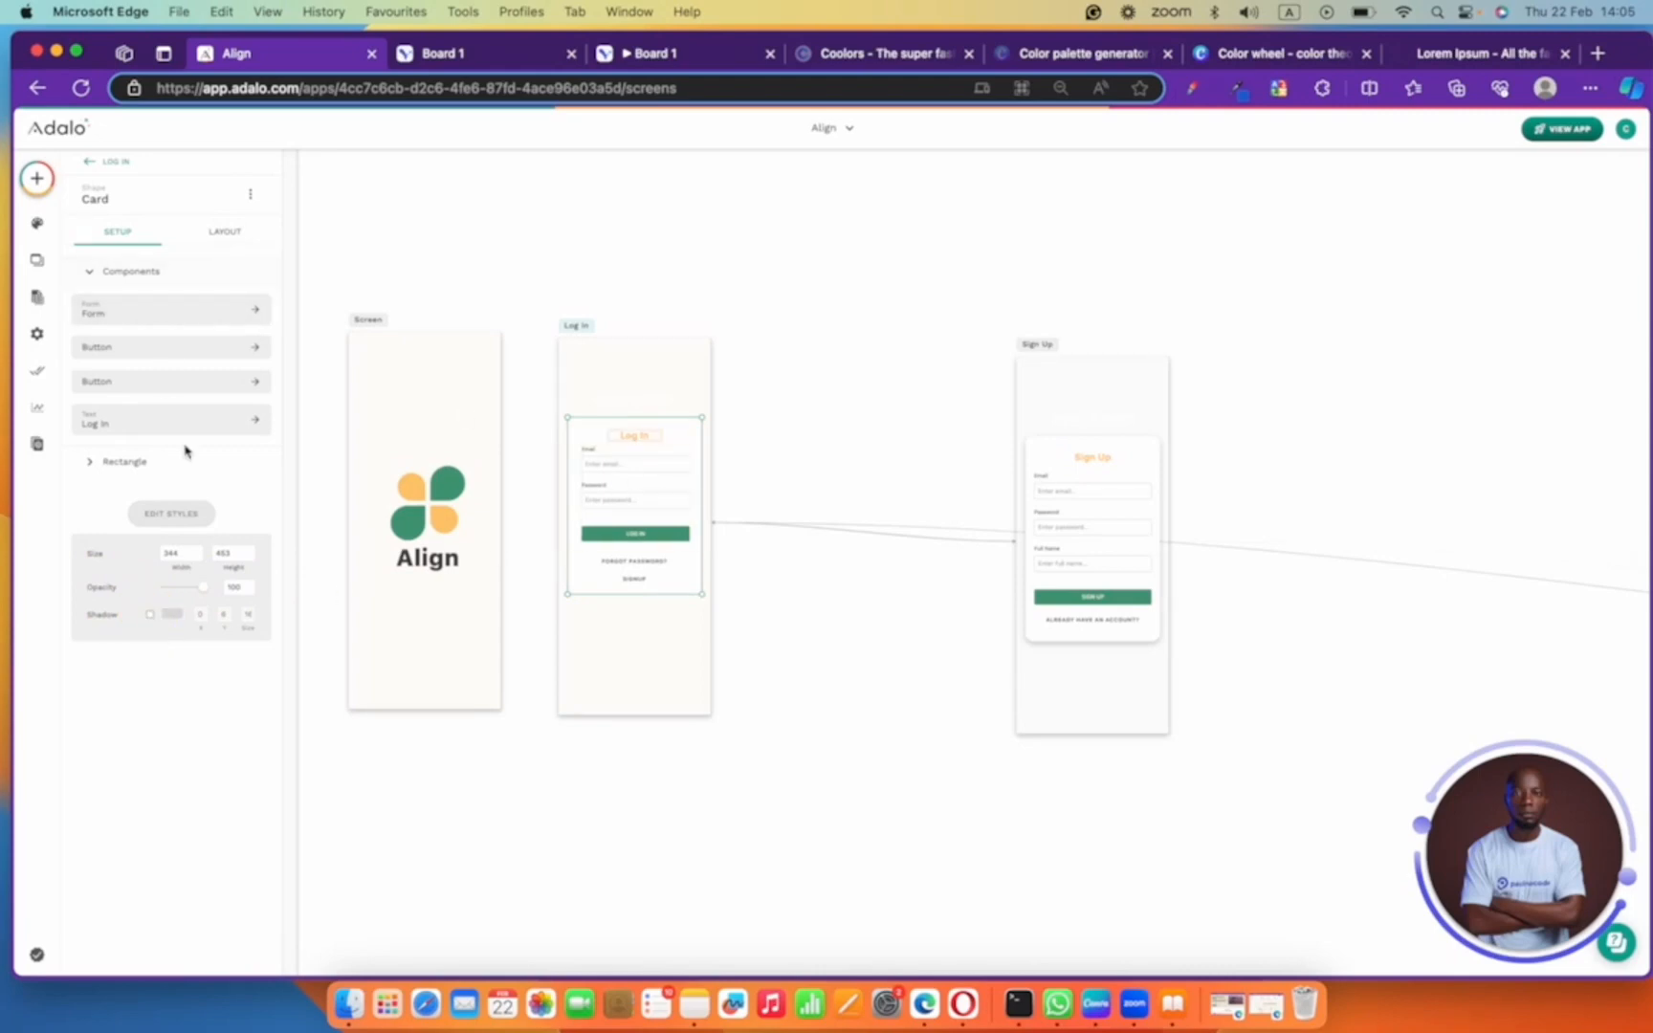
- Turn off the background of the Log In screen's card rectangle
left_click(161, 318)
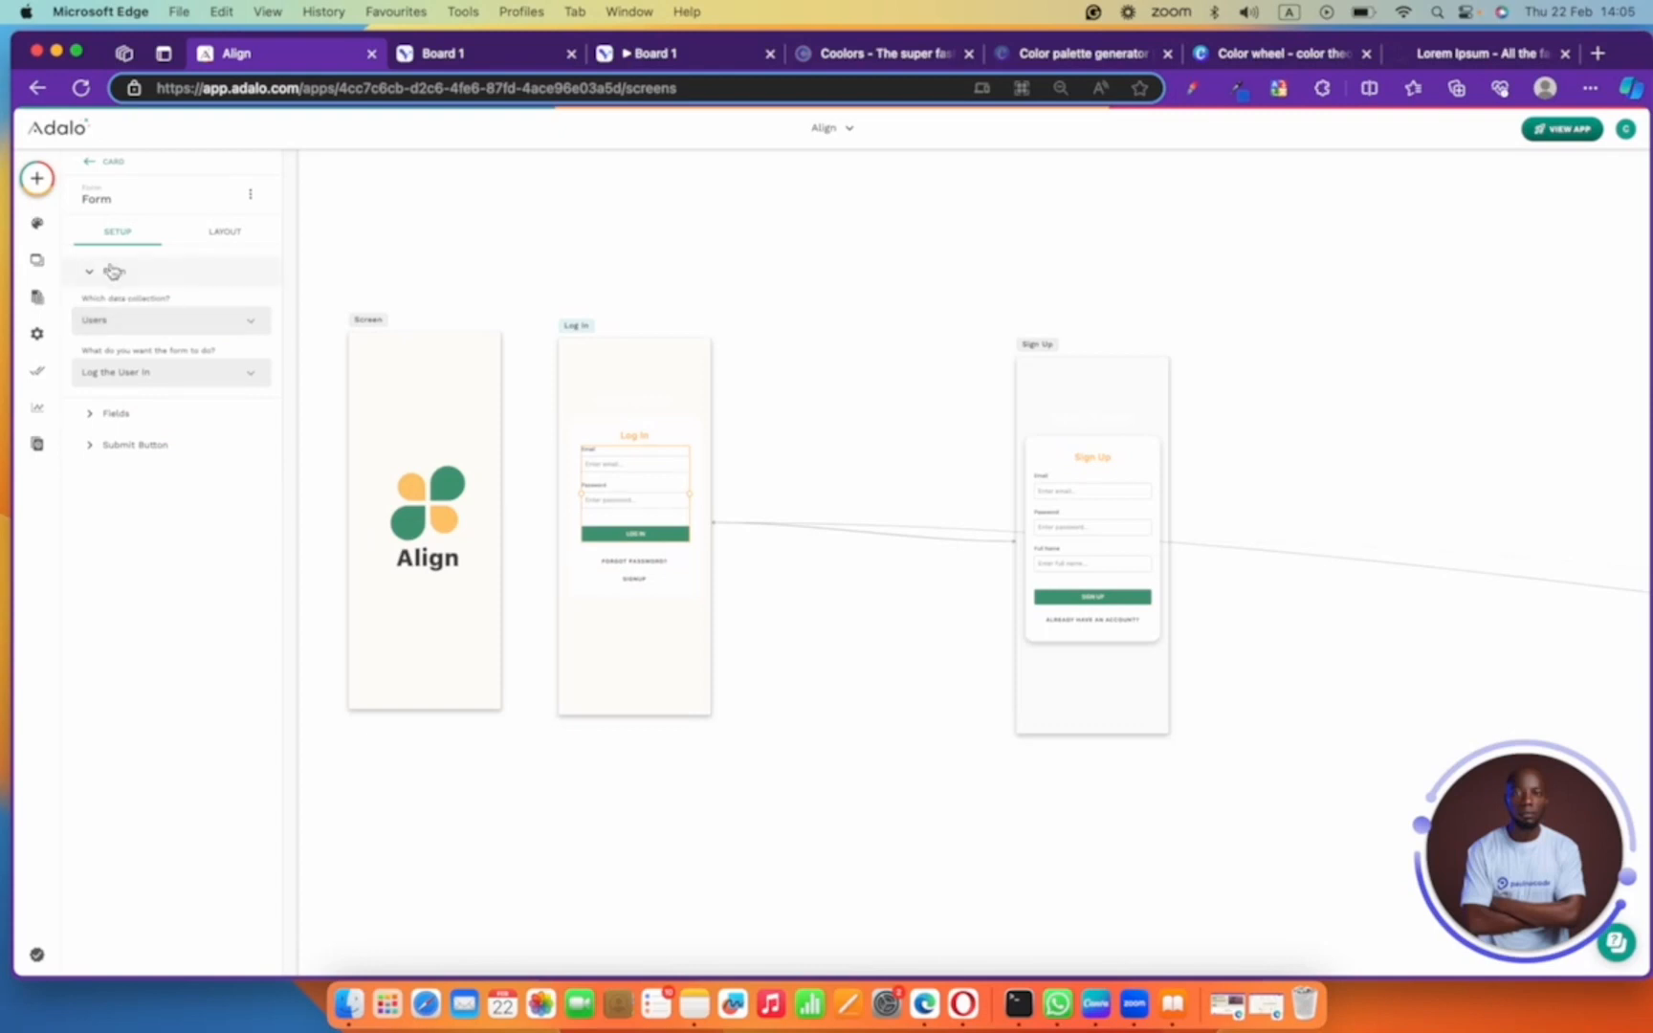
left_click(874, 311)
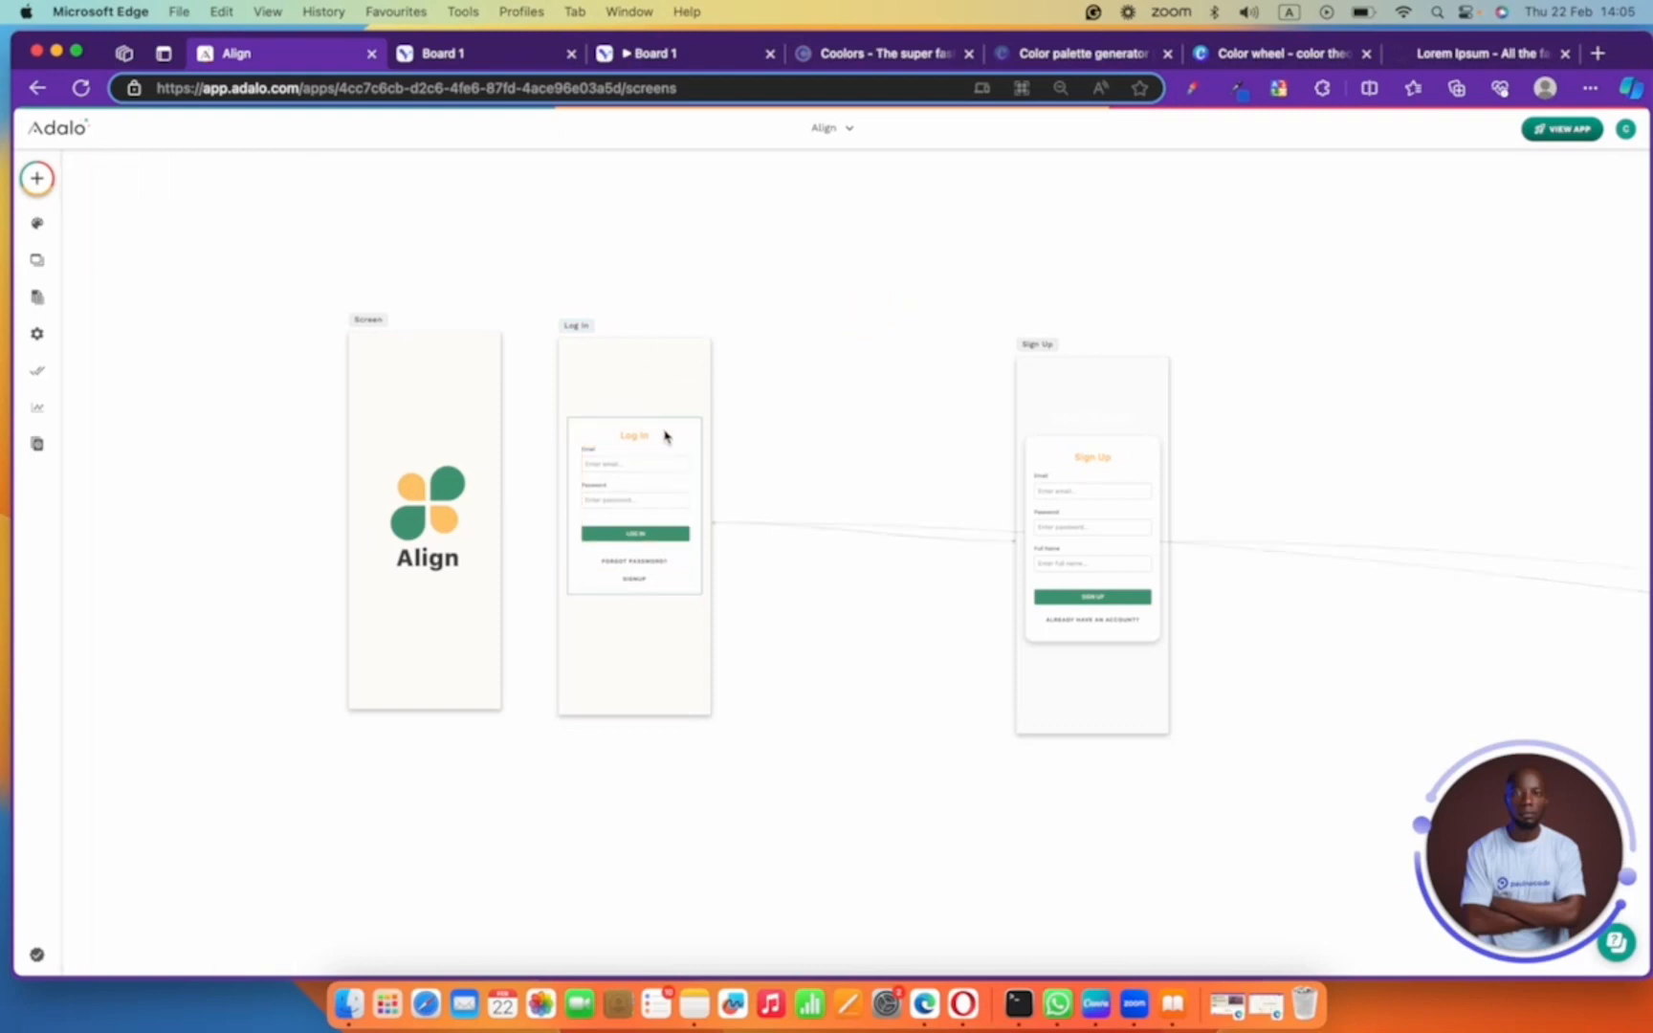
left_click(664, 431)
left_click(162, 463)
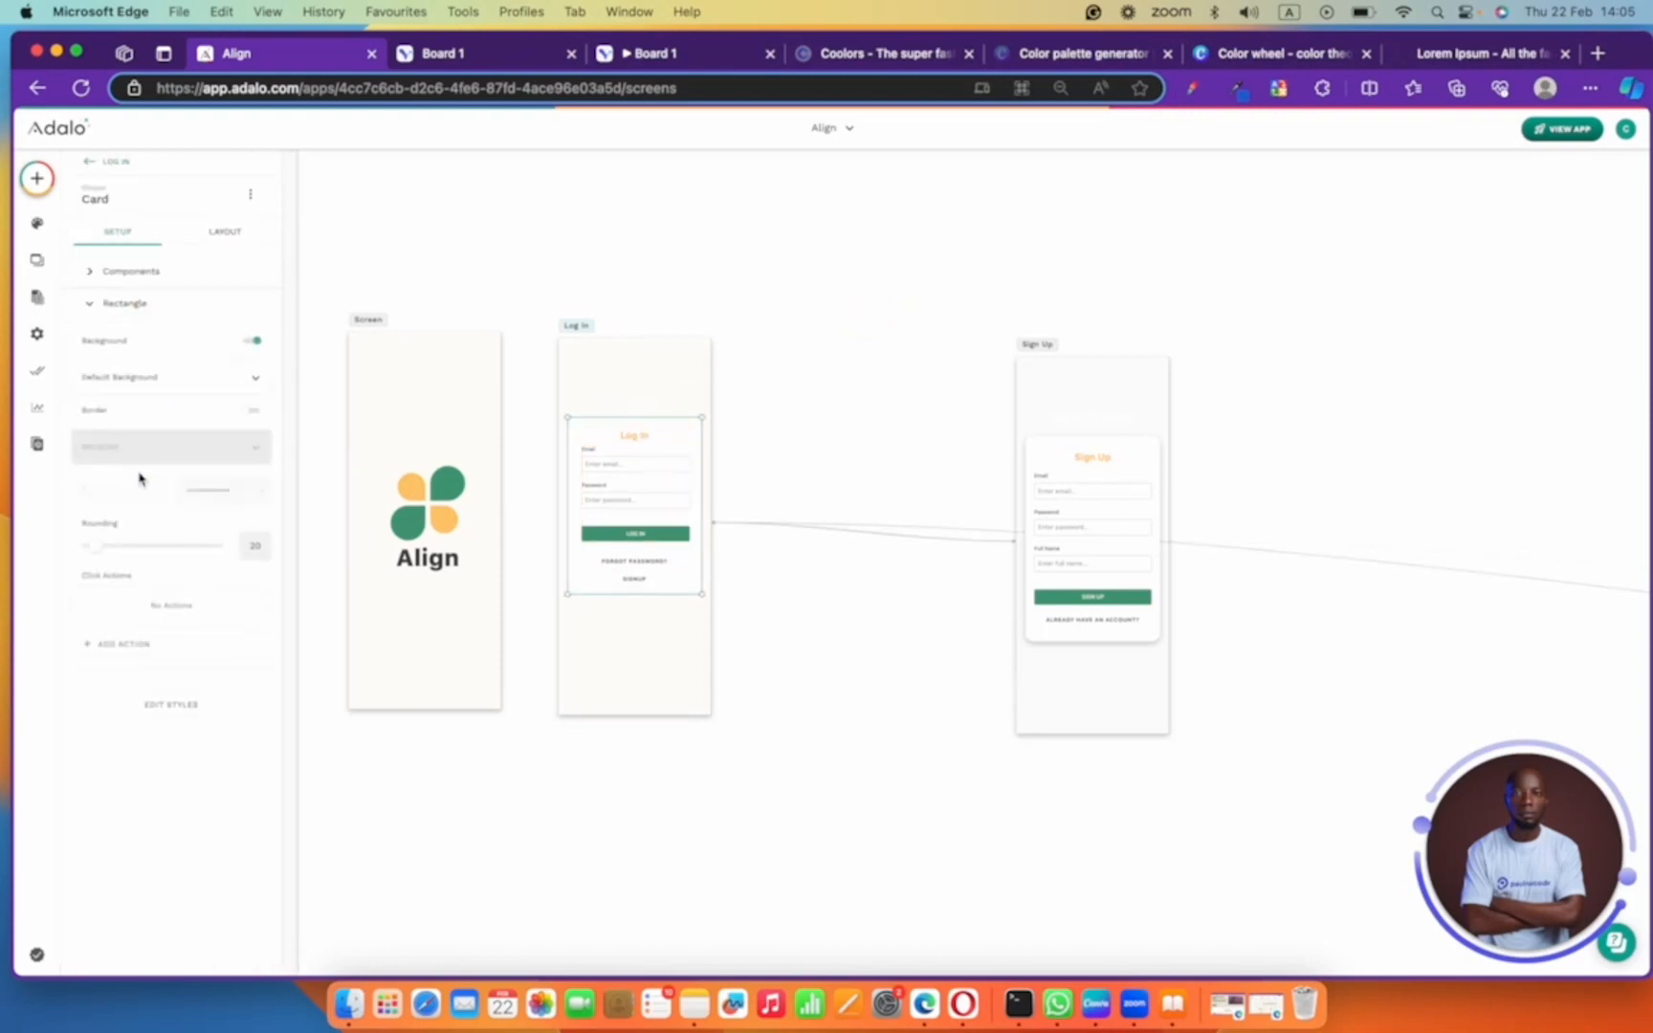
left_click(230, 378)
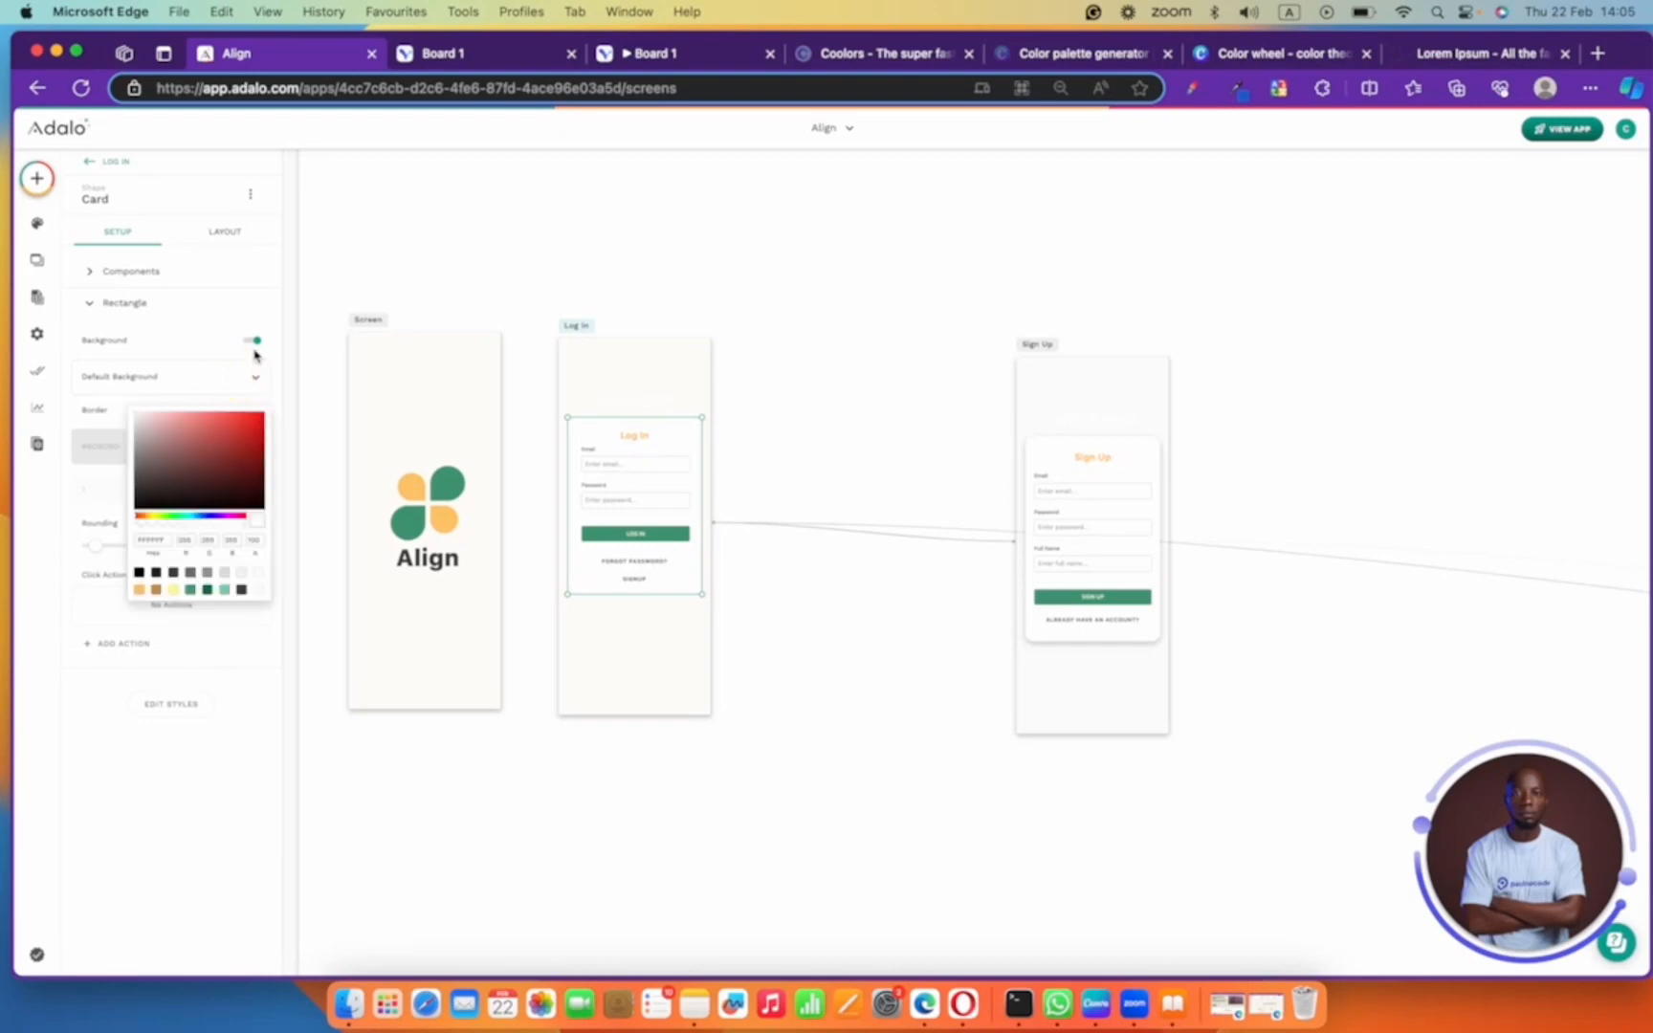
left_click(253, 341)
left_click(808, 288)
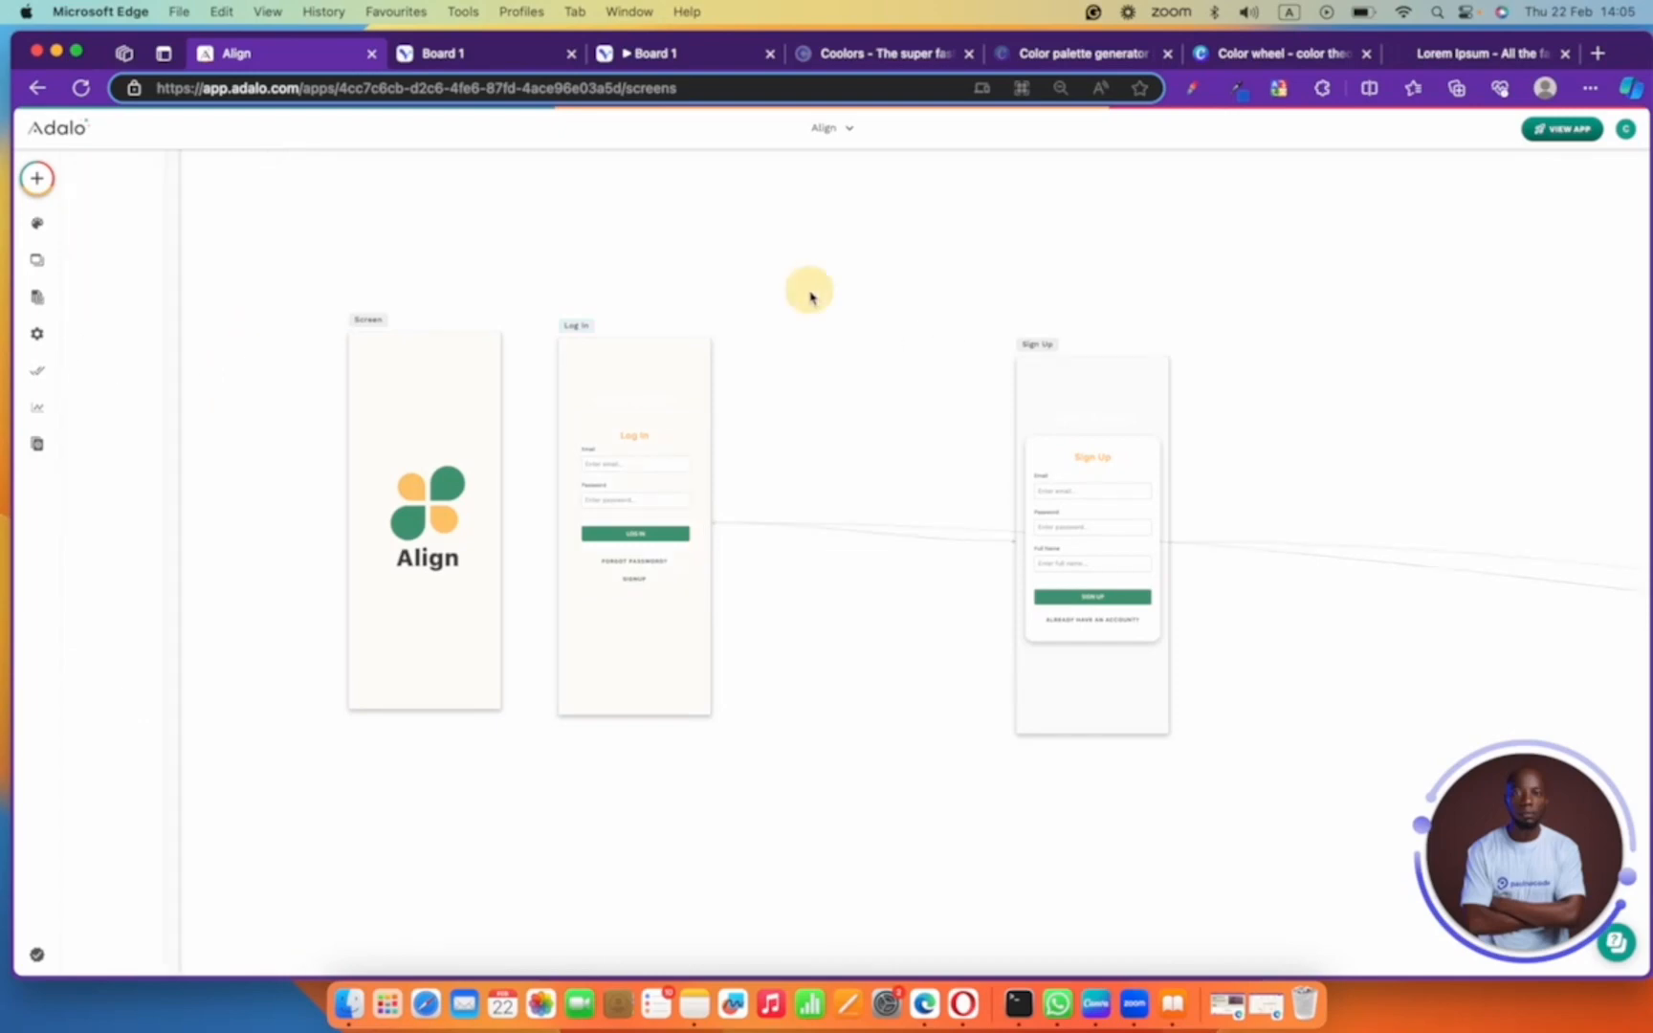
- Remove the Password field from the form on the Log In screen
left_click(634, 497)
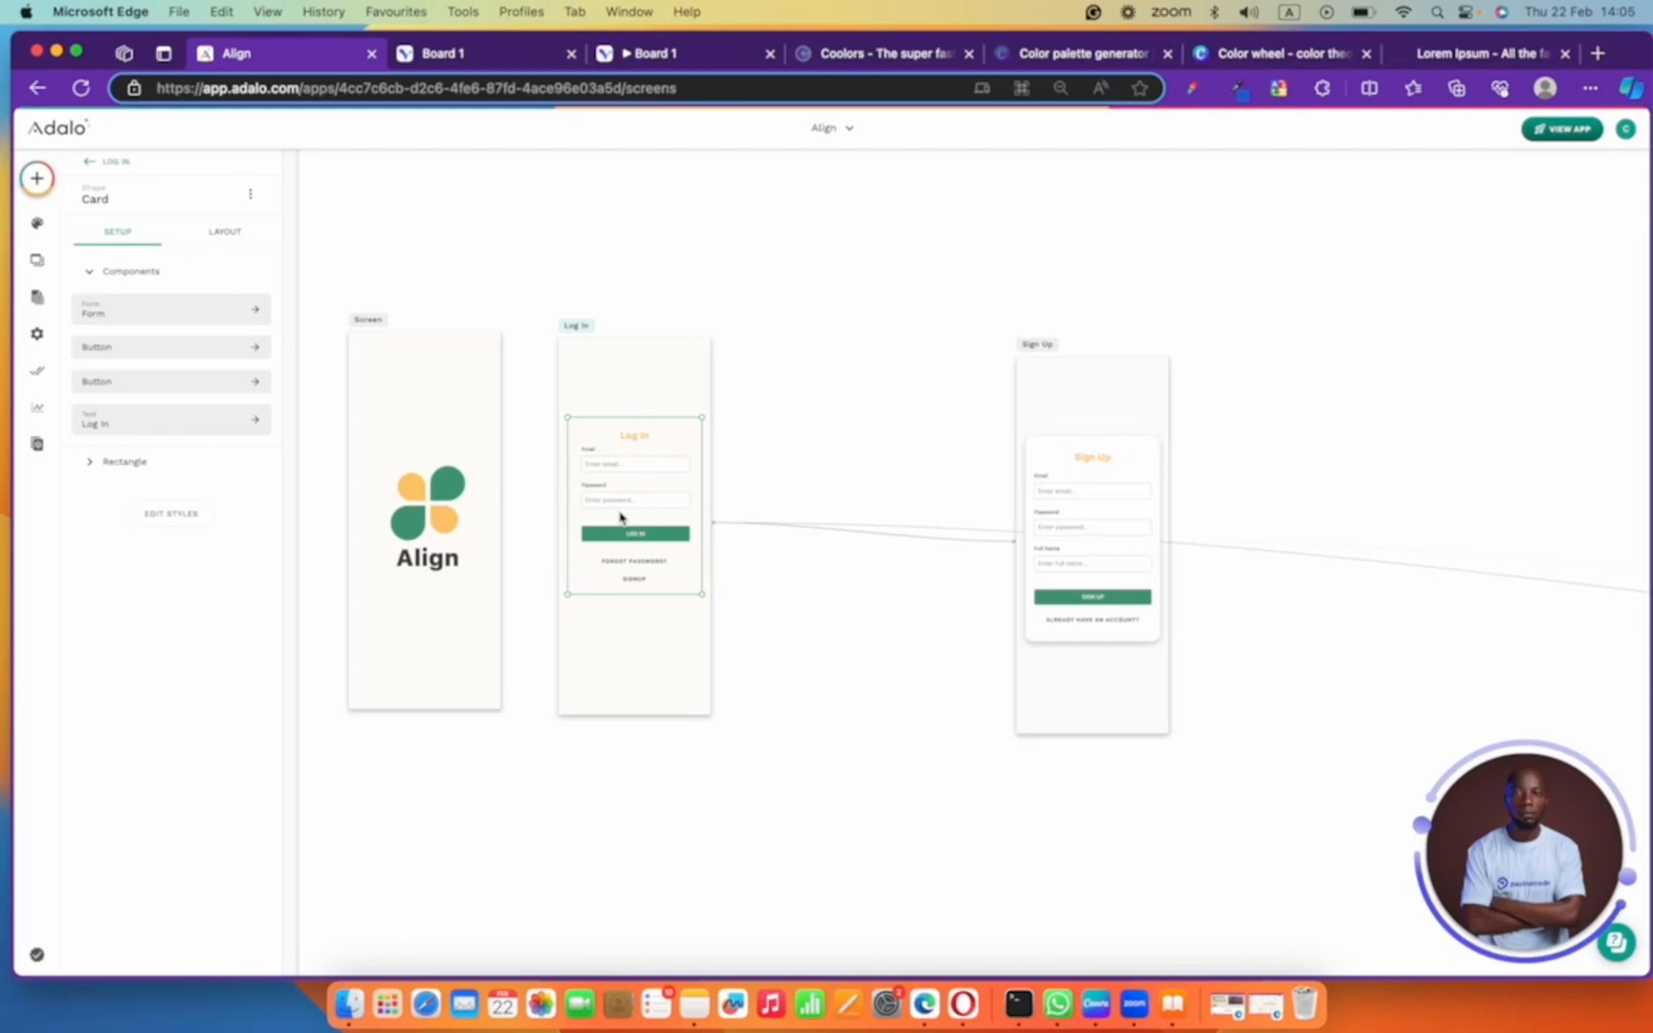
left_click(142, 321)
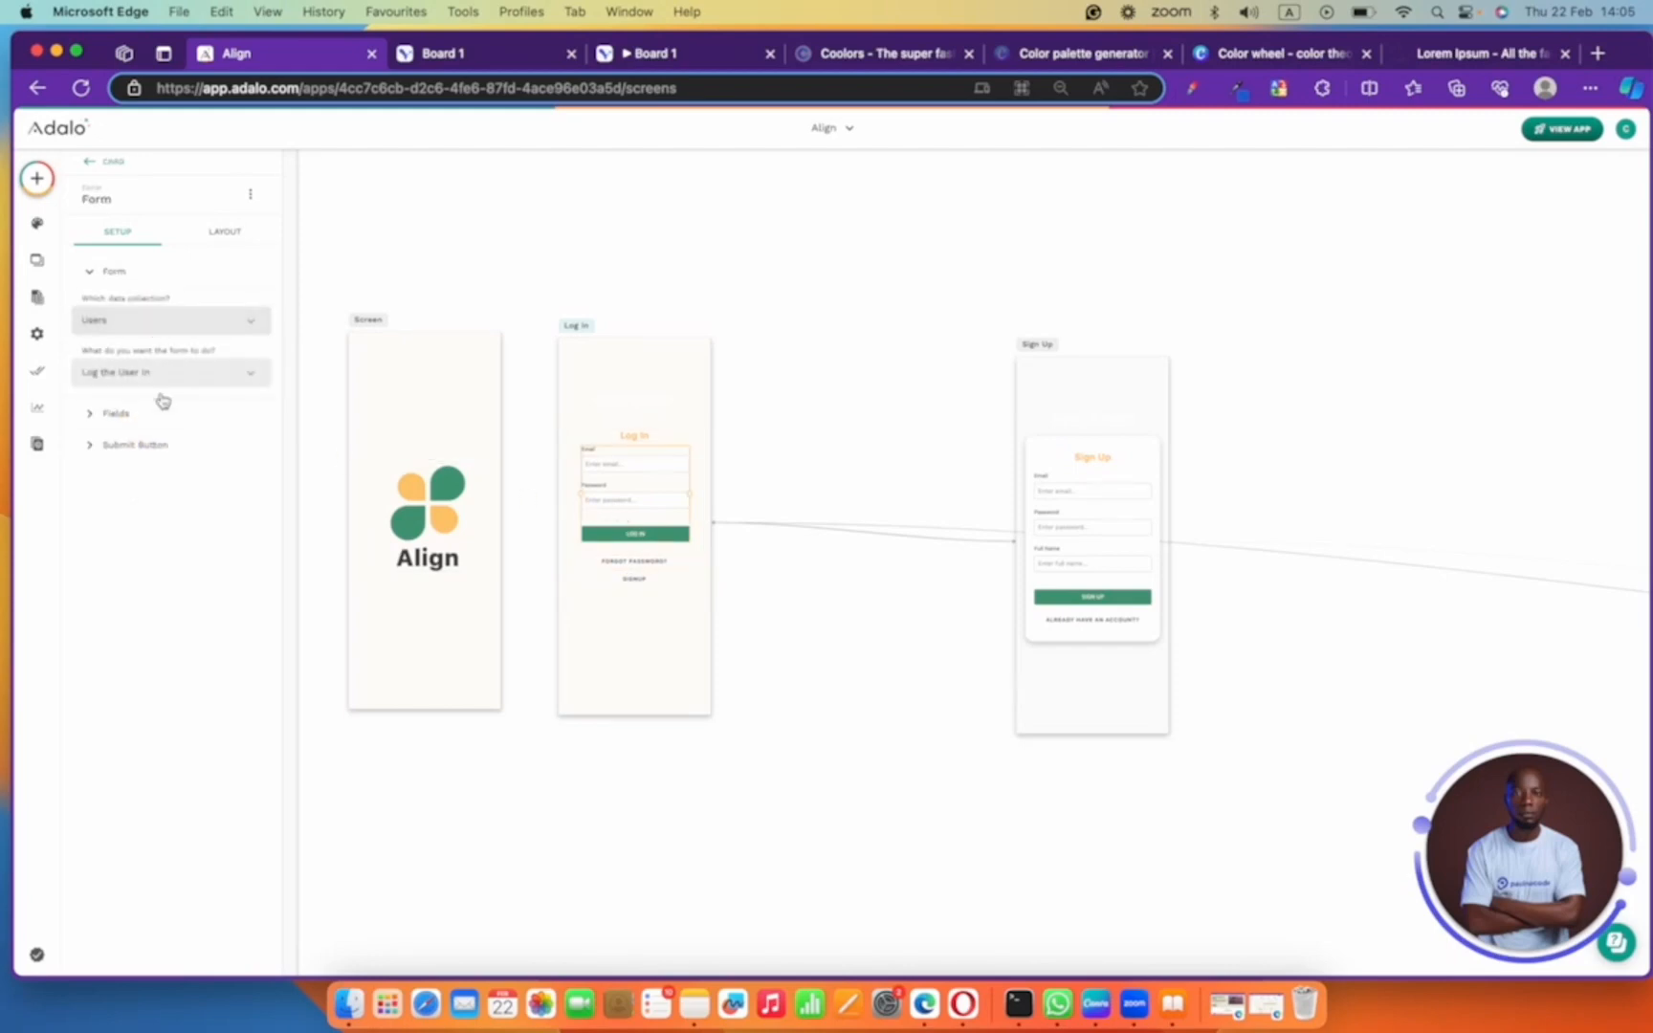
left_click(164, 411)
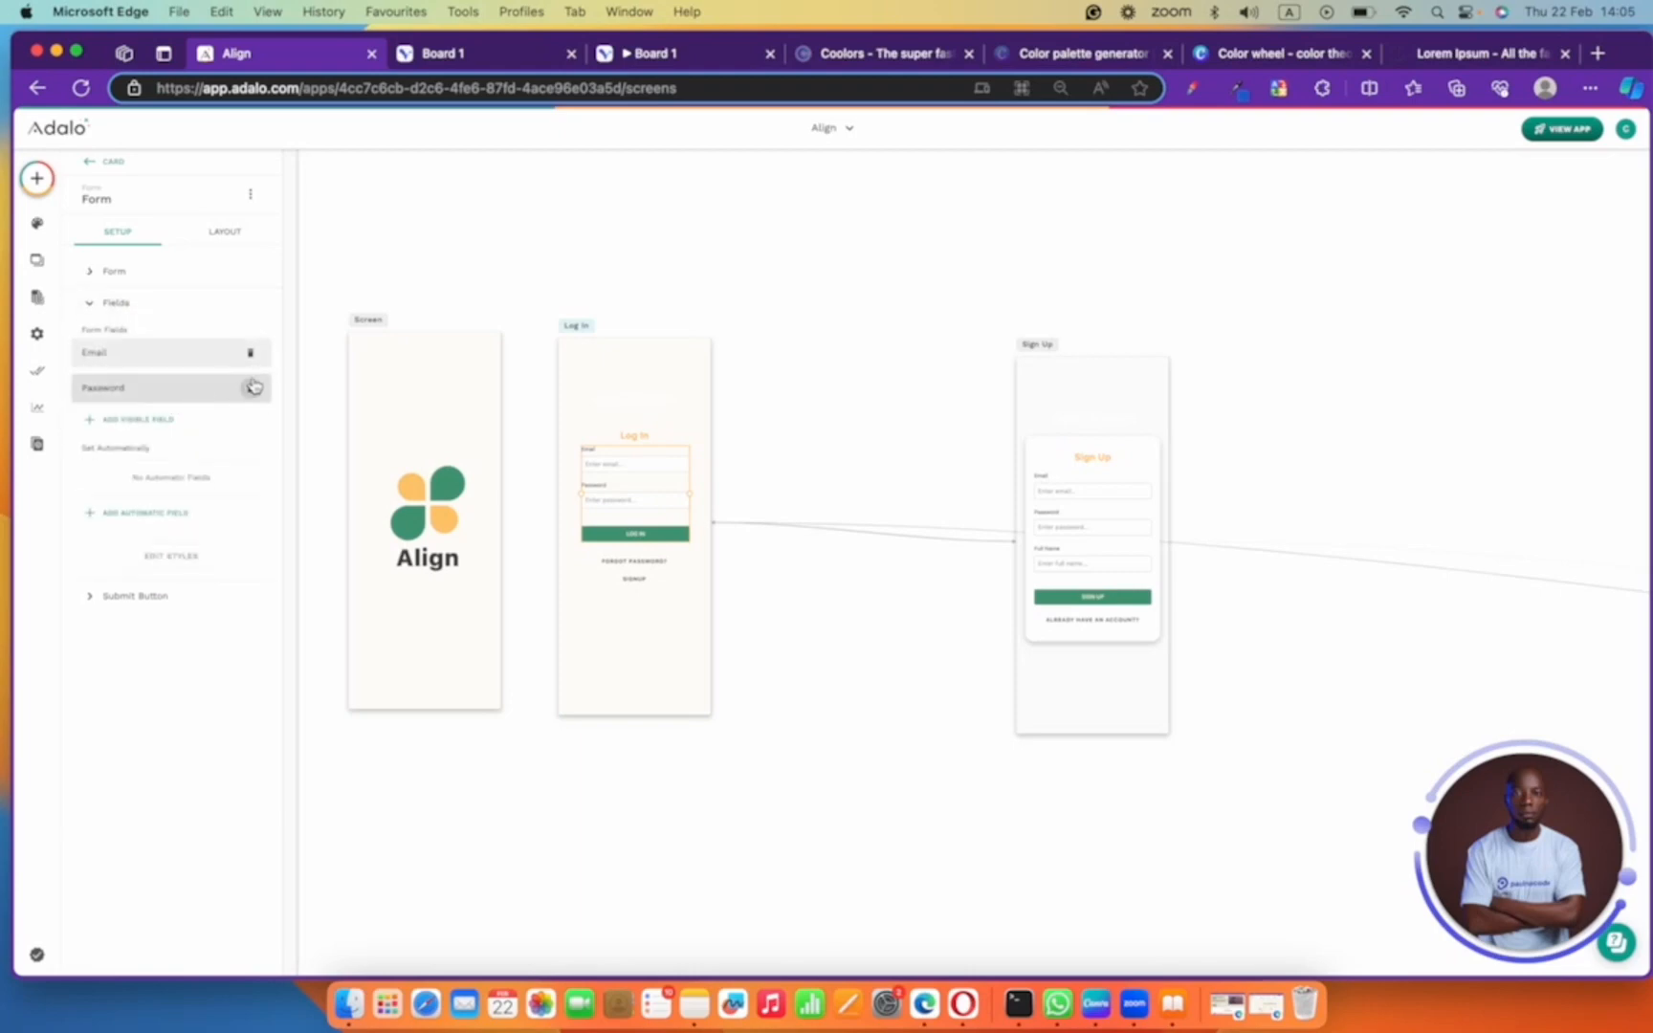
left_click(249, 388)
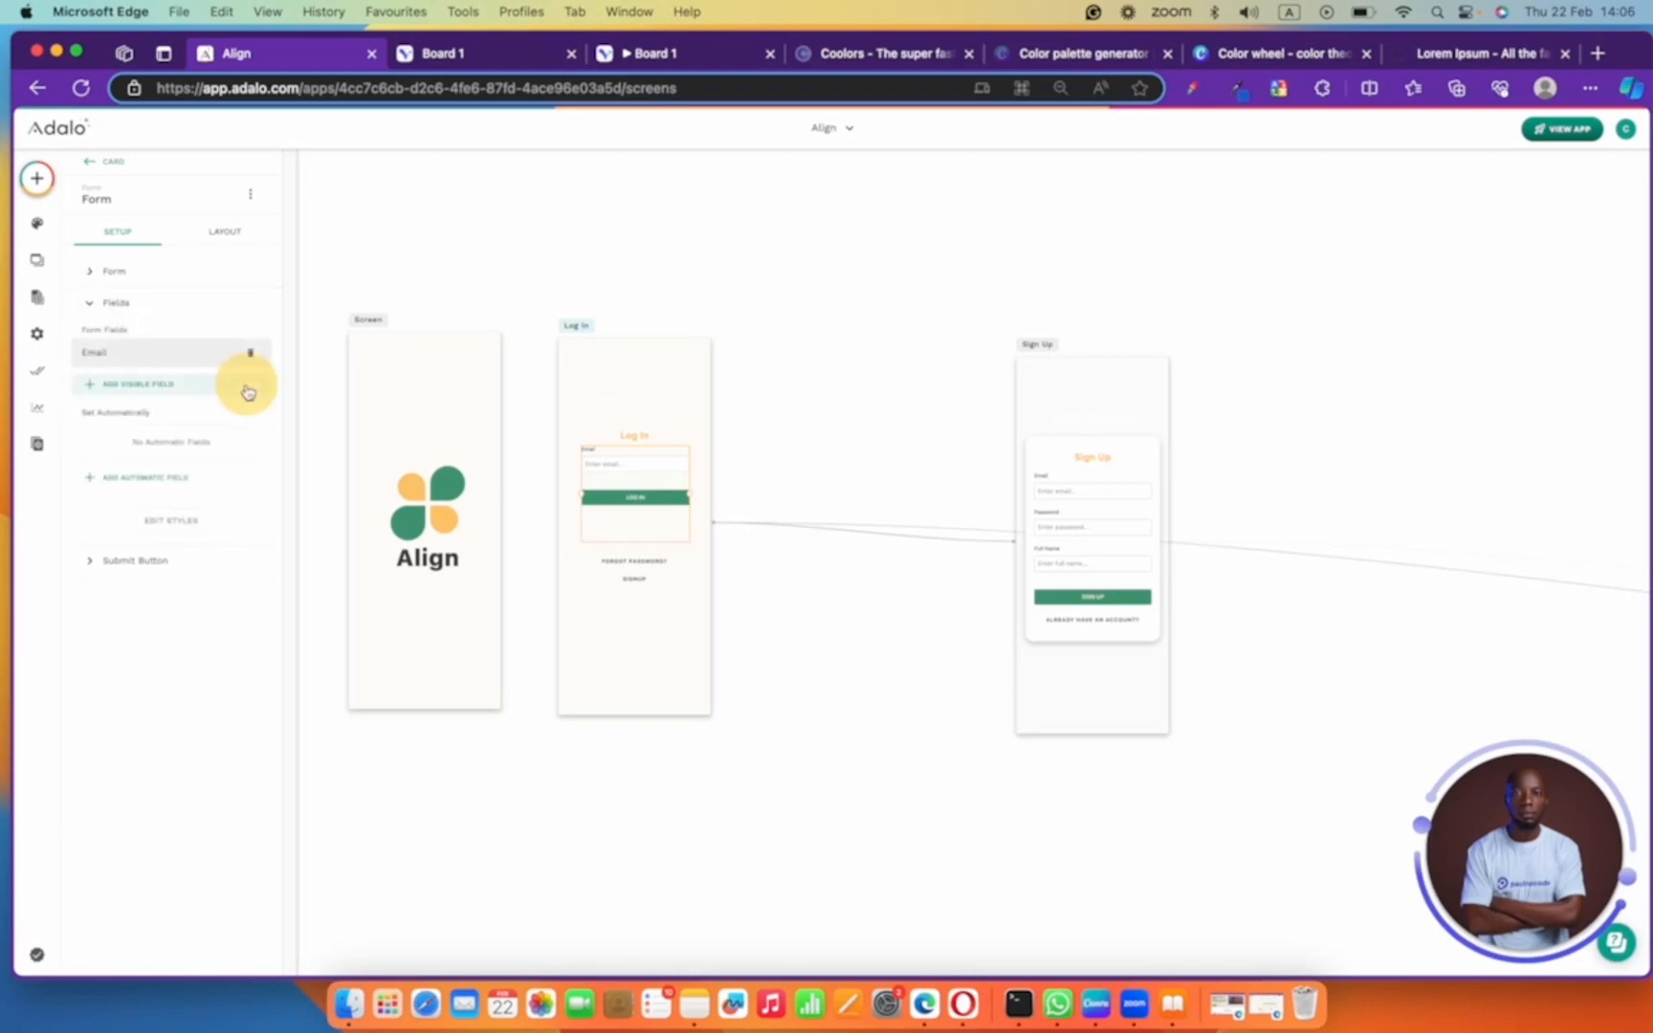
- Clear the Email field's label and set its placeholder to "Enter email or phone number"
left_click(196, 360)
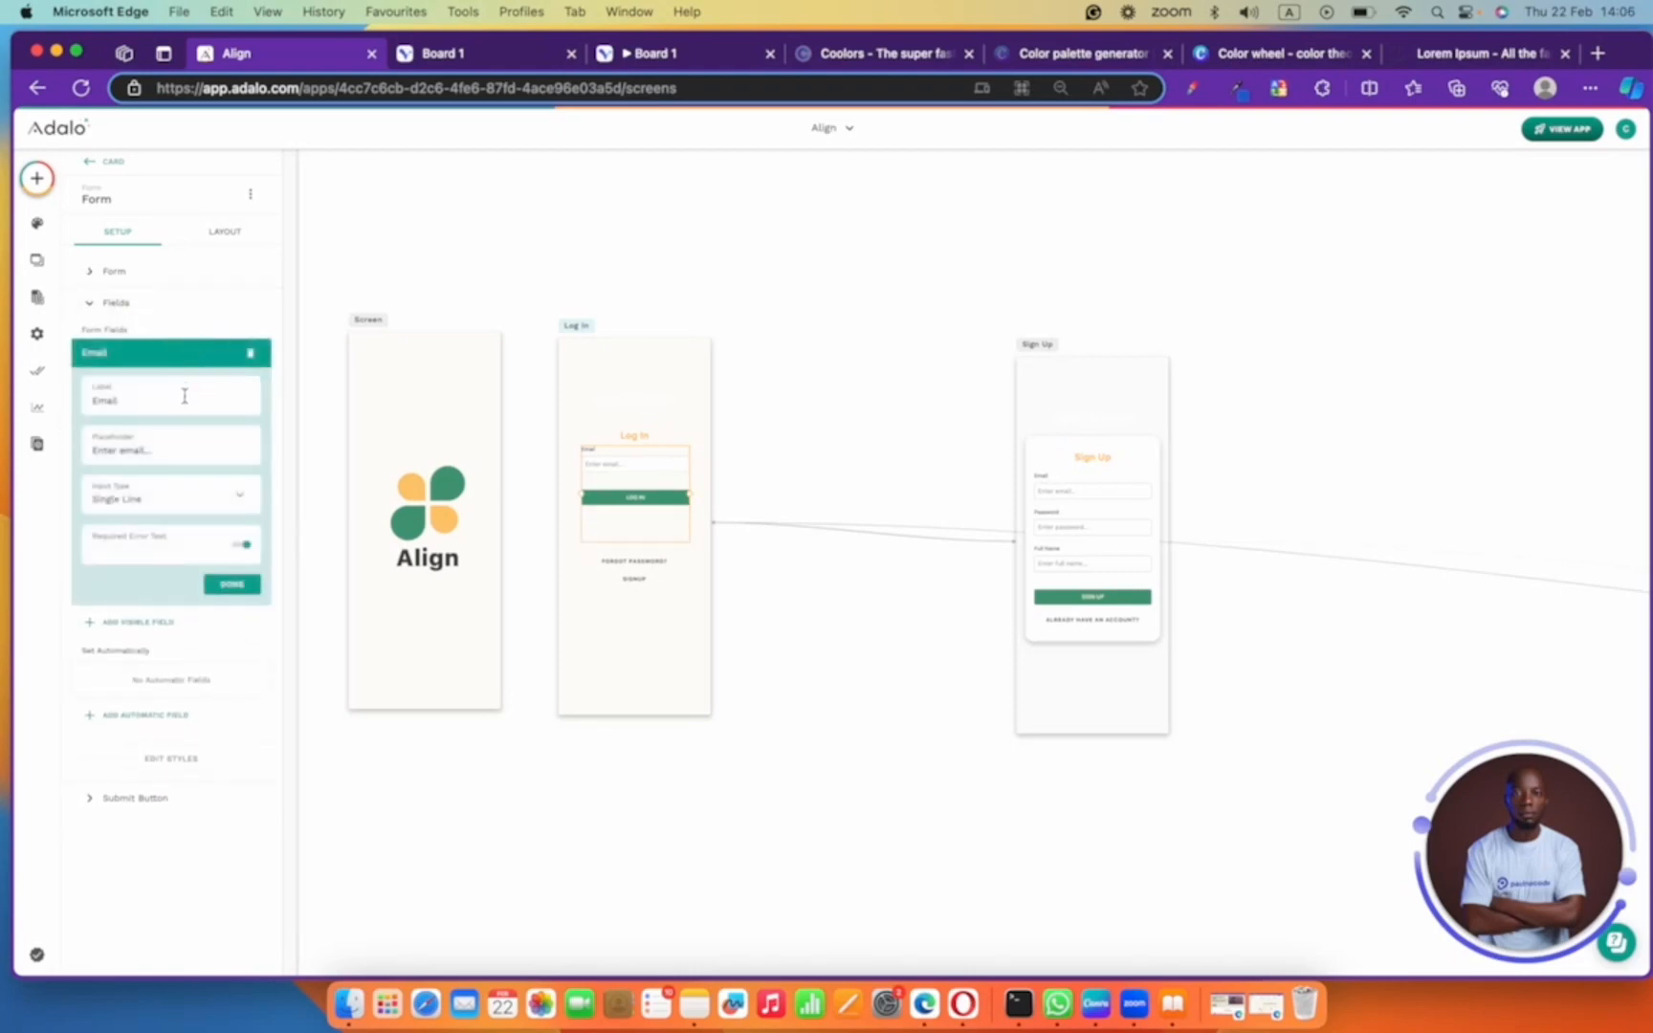
double_click(185, 396)
key("BackSpace")
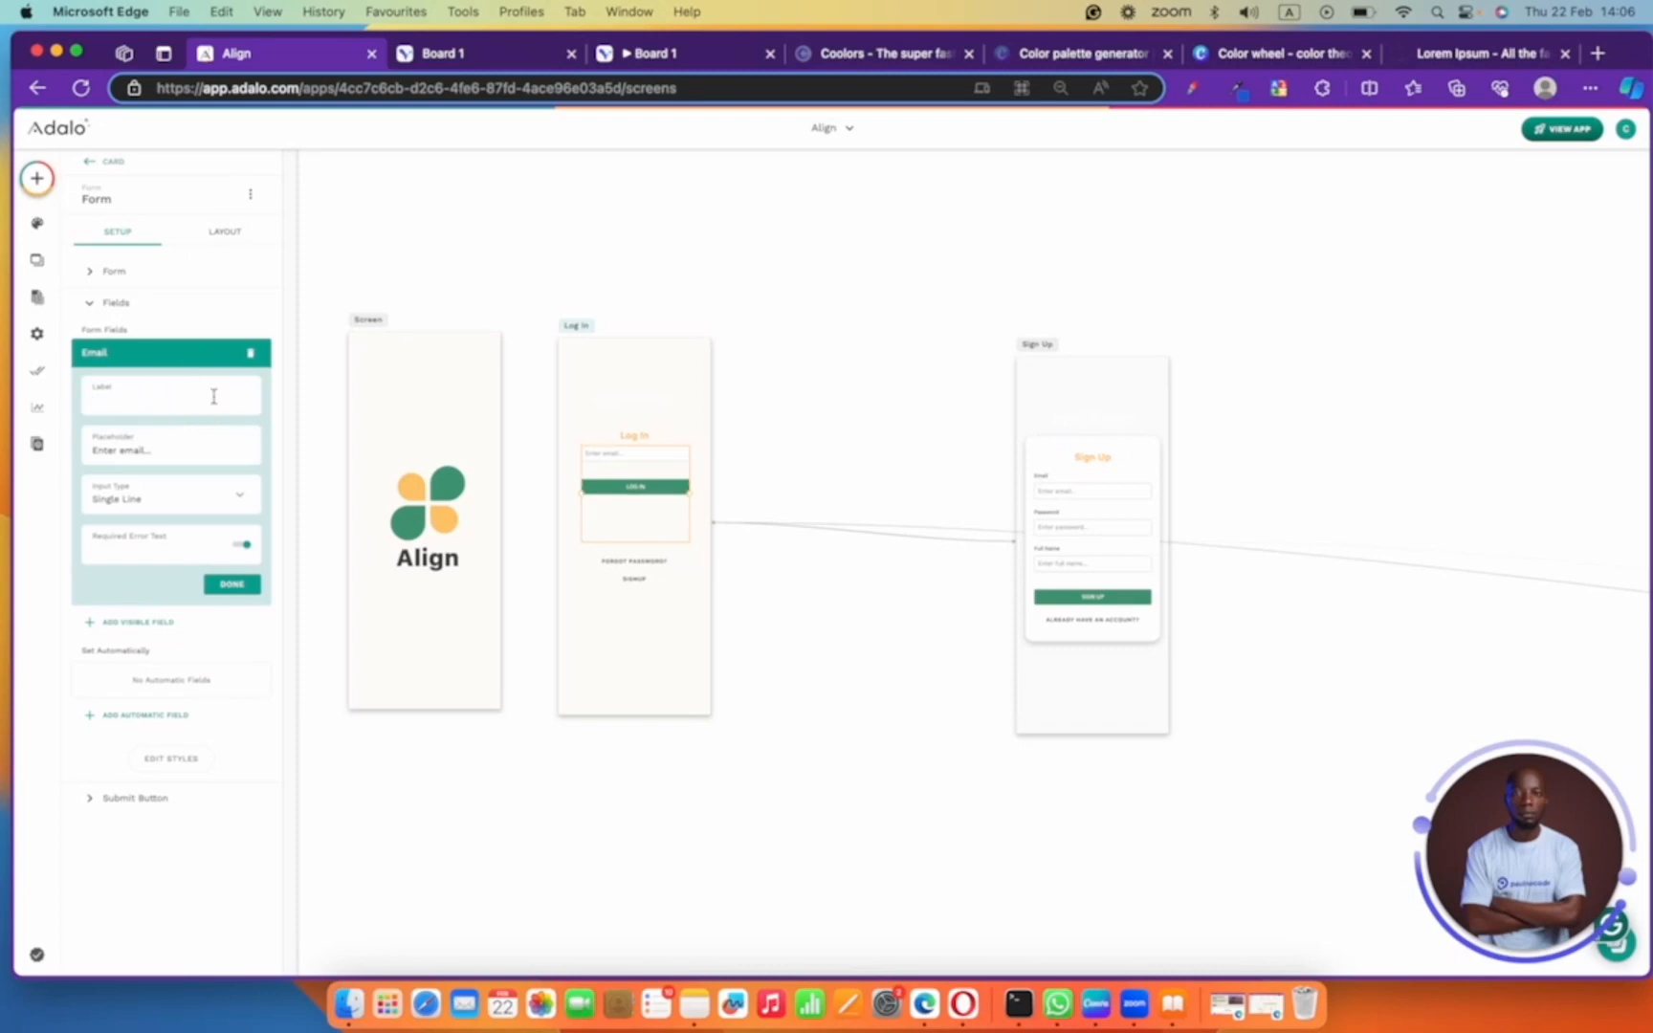
triple_click(201, 442)
type("EN")
left_click(227, 491)
left_click(223, 504)
left_click(231, 583)
left_click(775, 413)
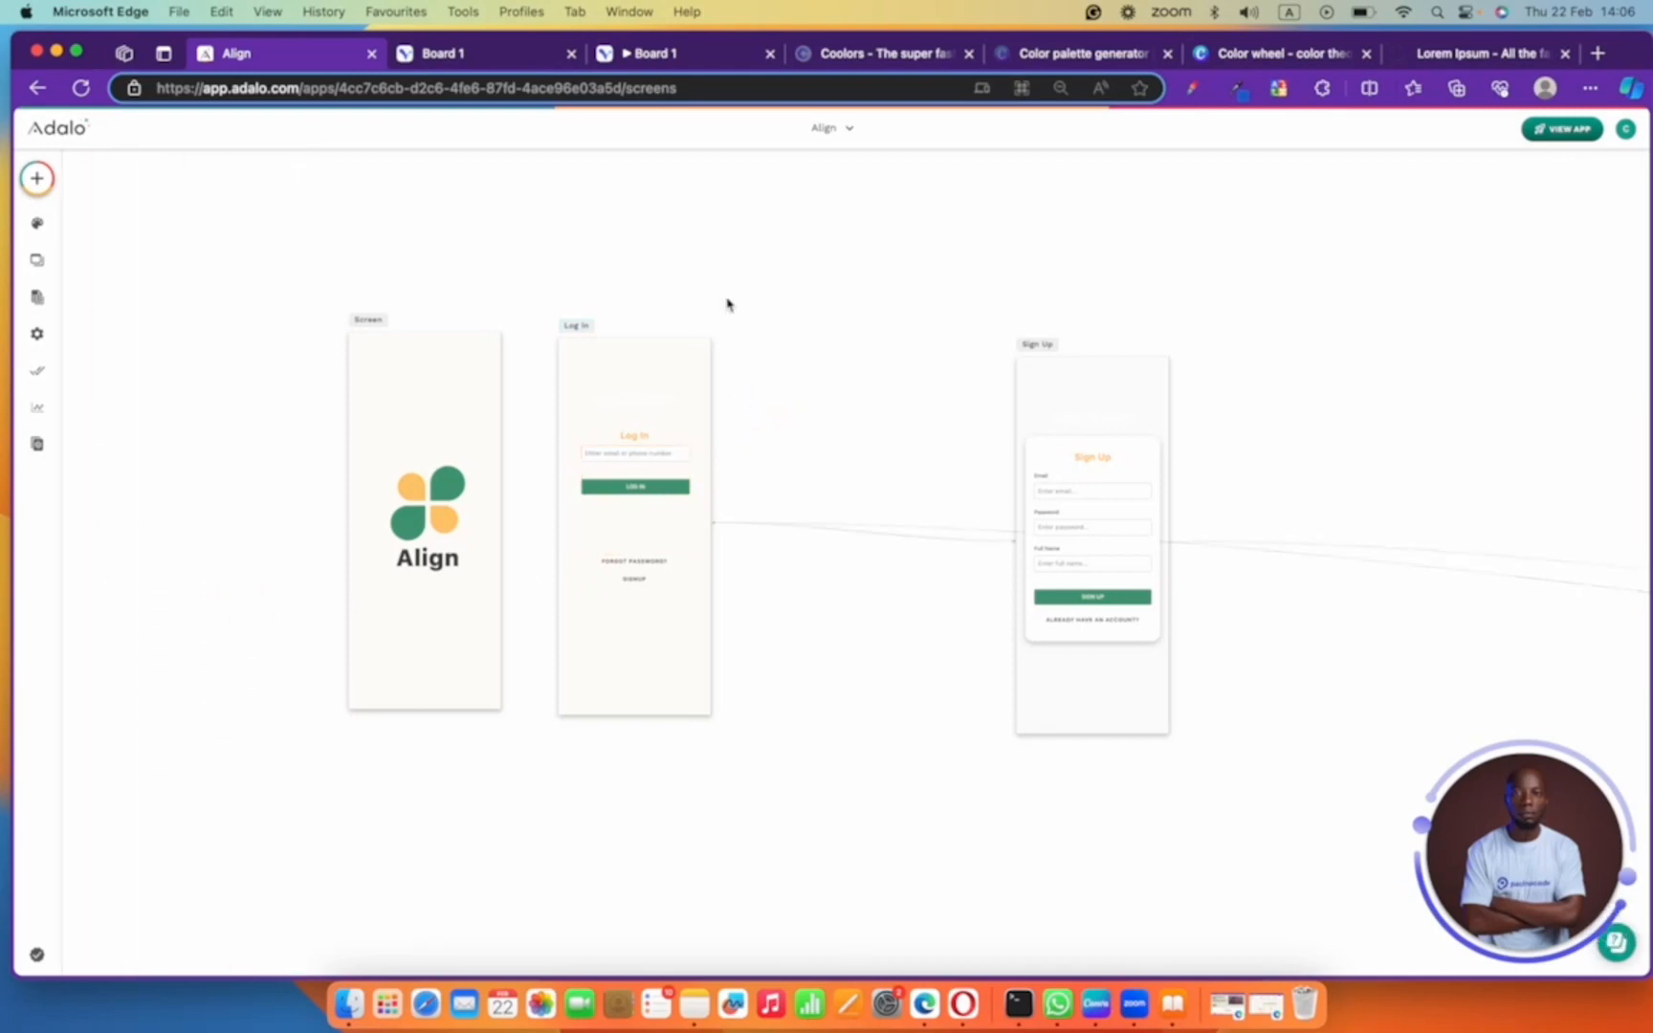
- Switch to the Visily board to check the Sign In design, return to Adalo and inspect the Forgot Password button's settings
left_click(483, 55)
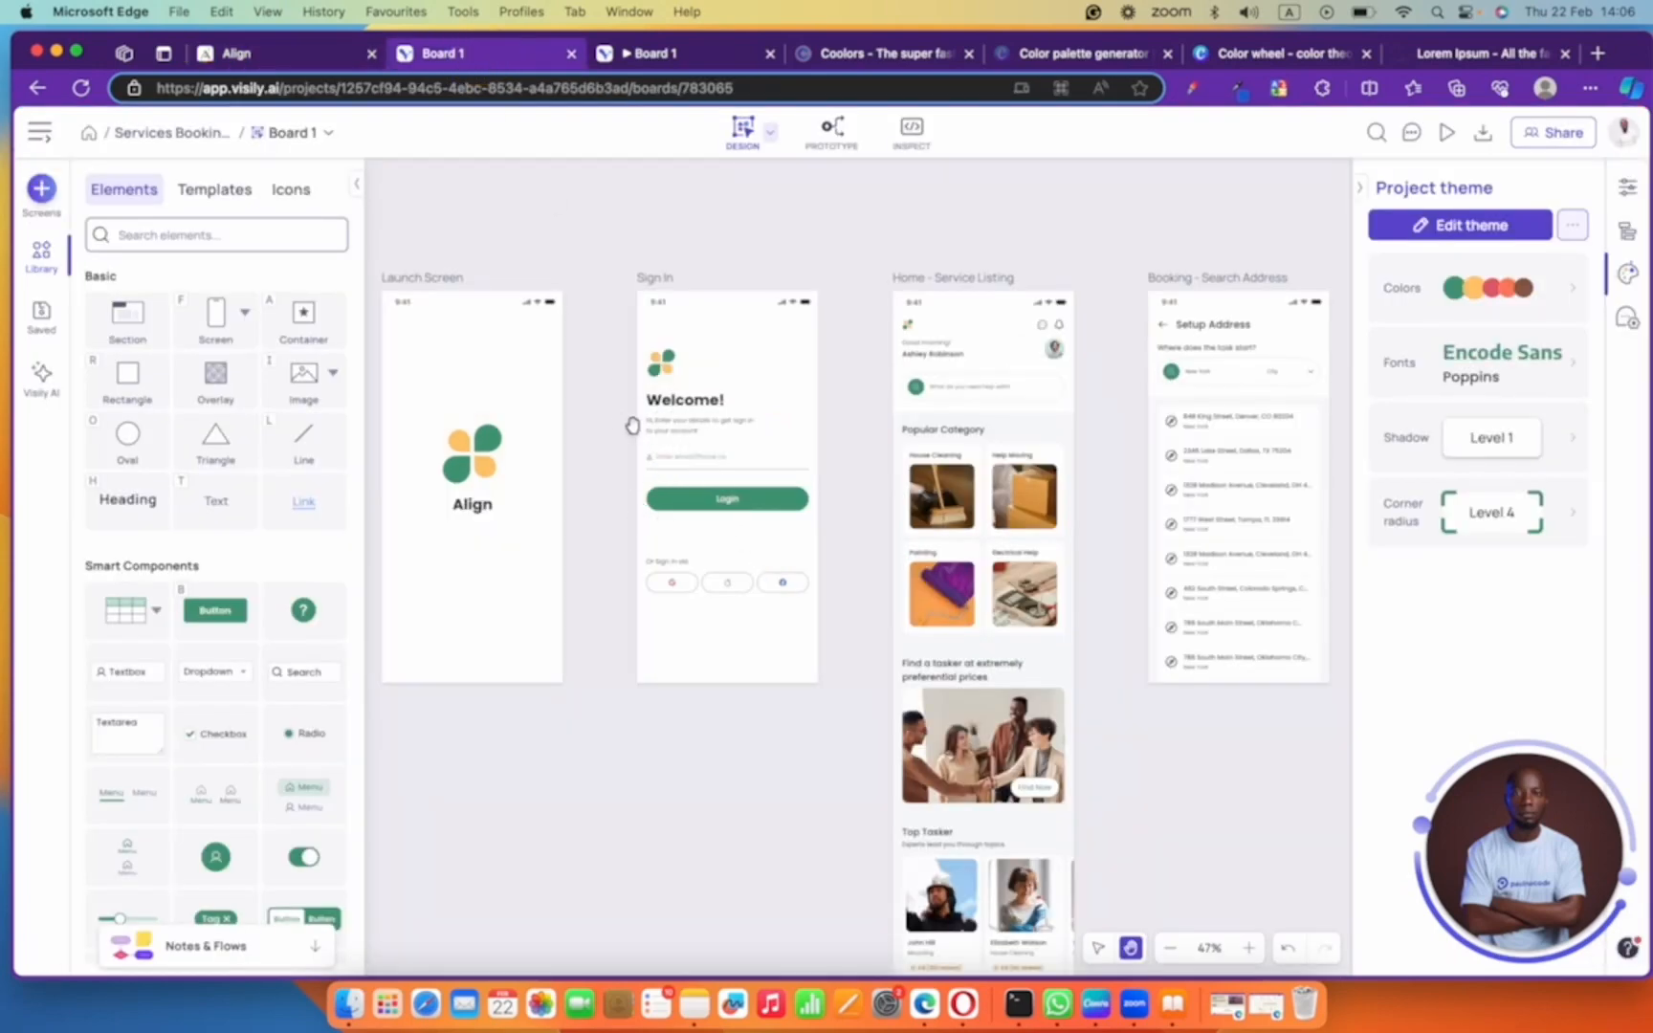
left_click(289, 54)
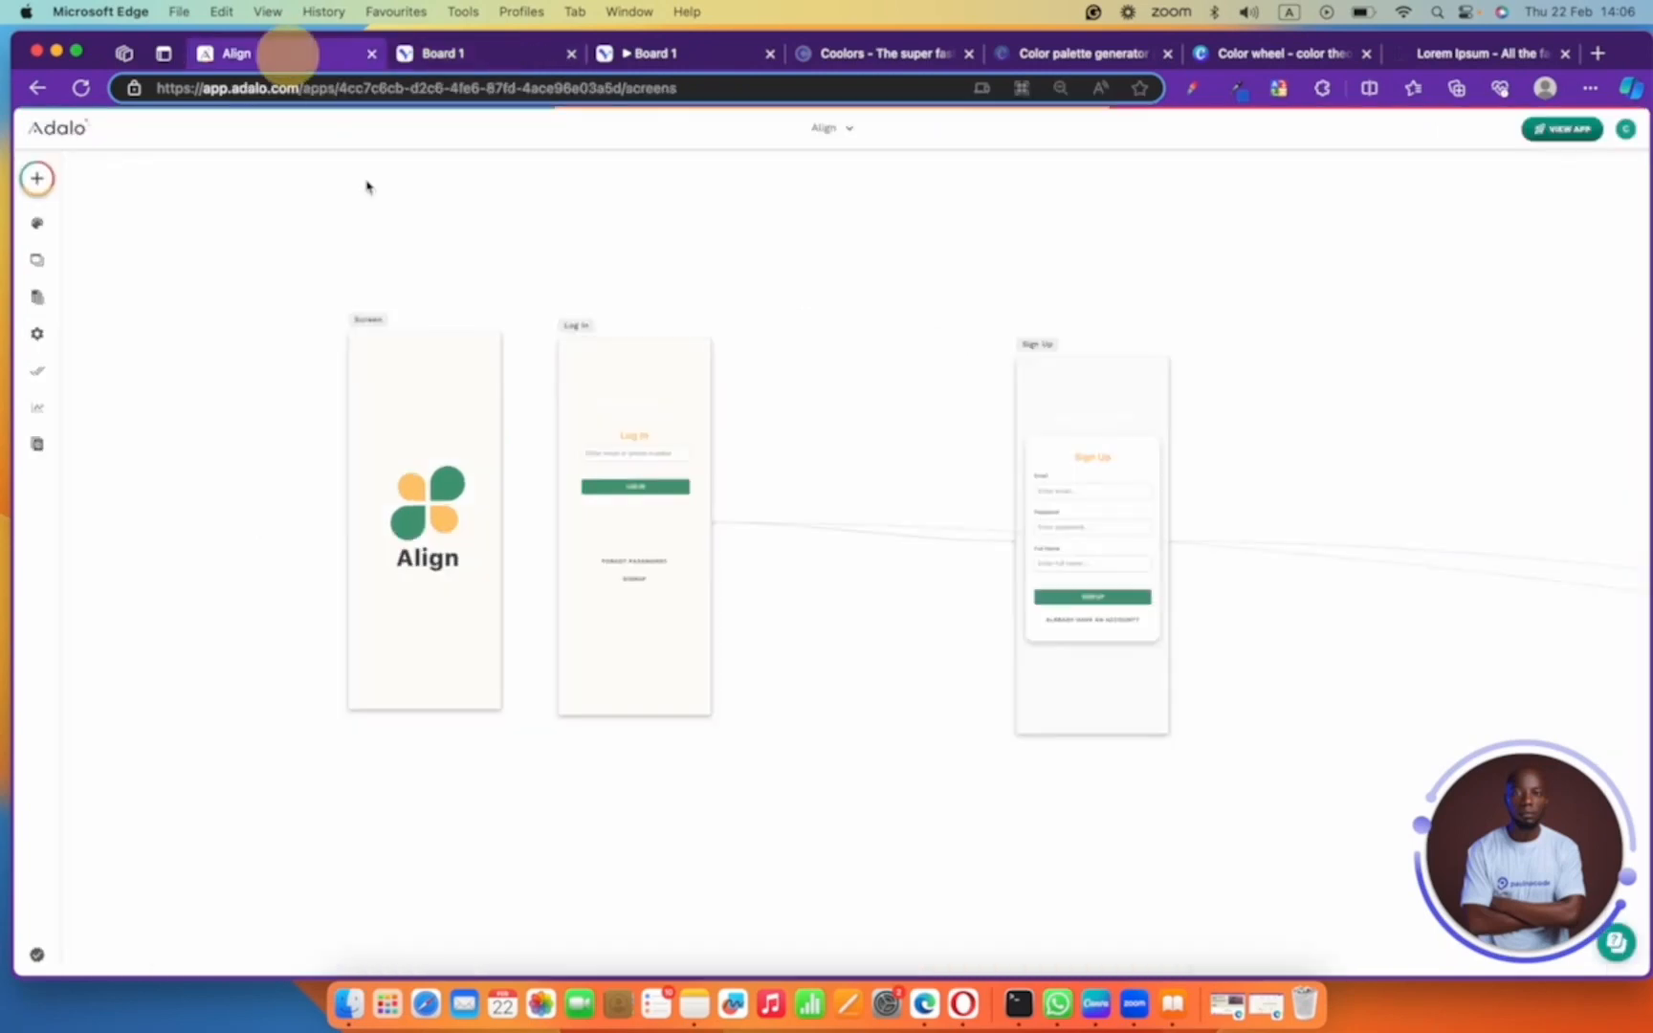
left_click(633, 445)
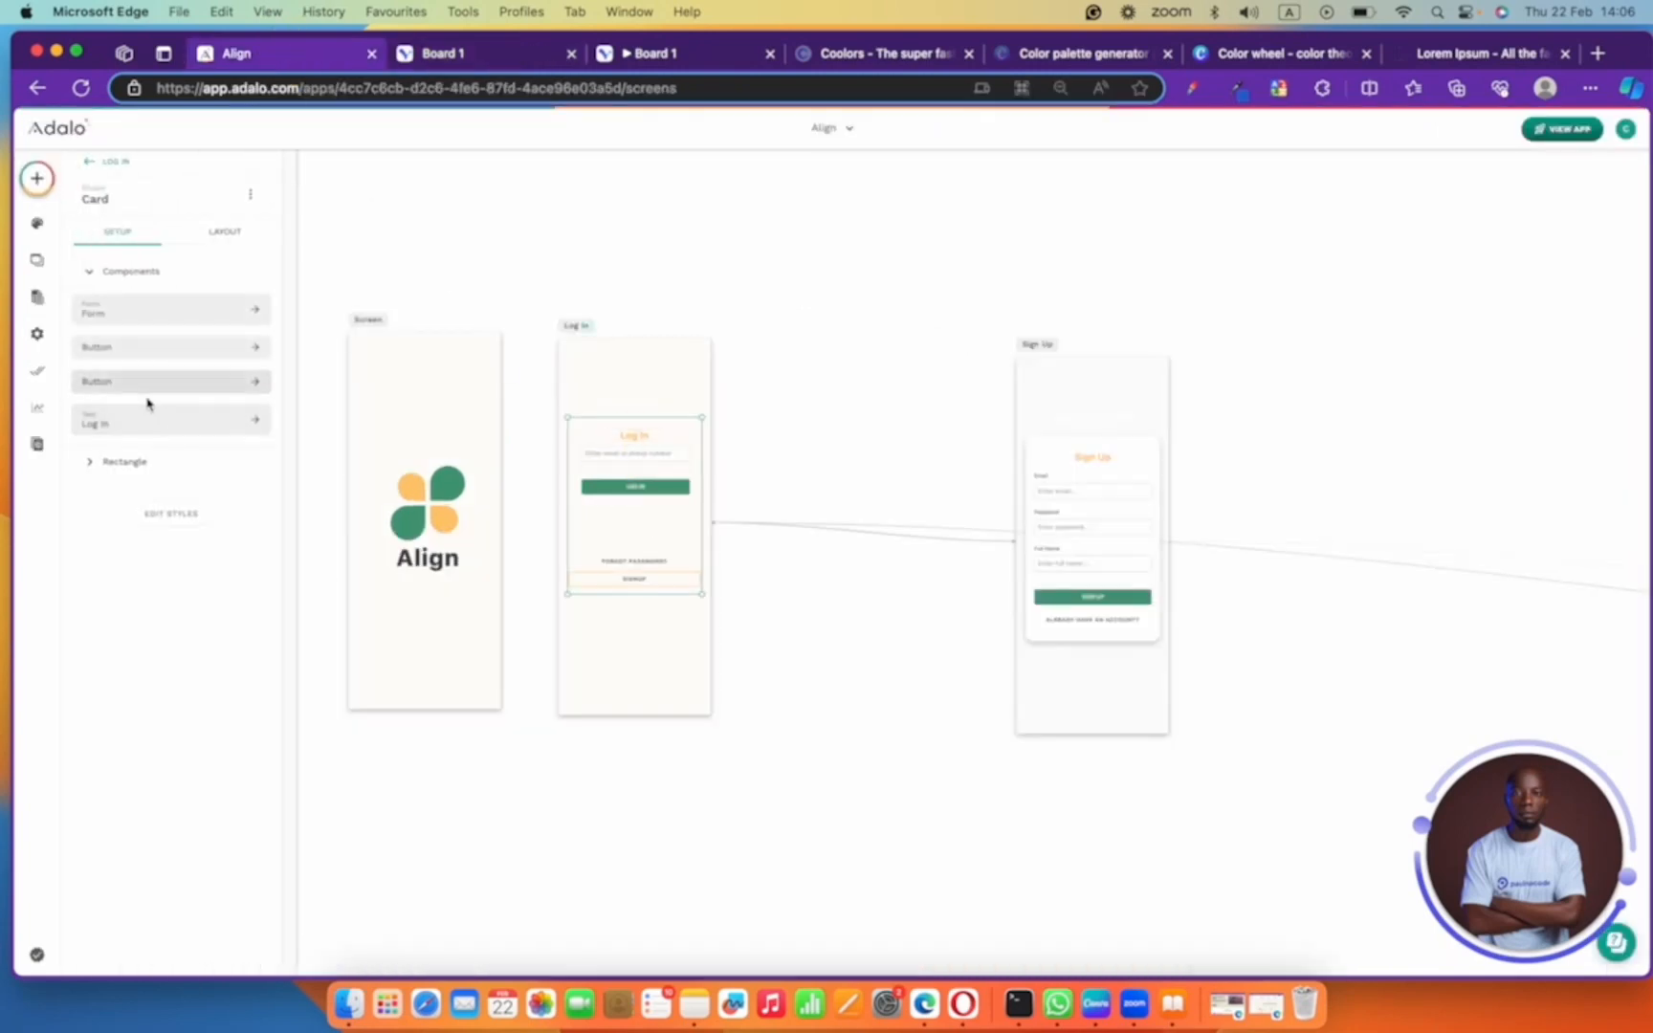
left_click(140, 348)
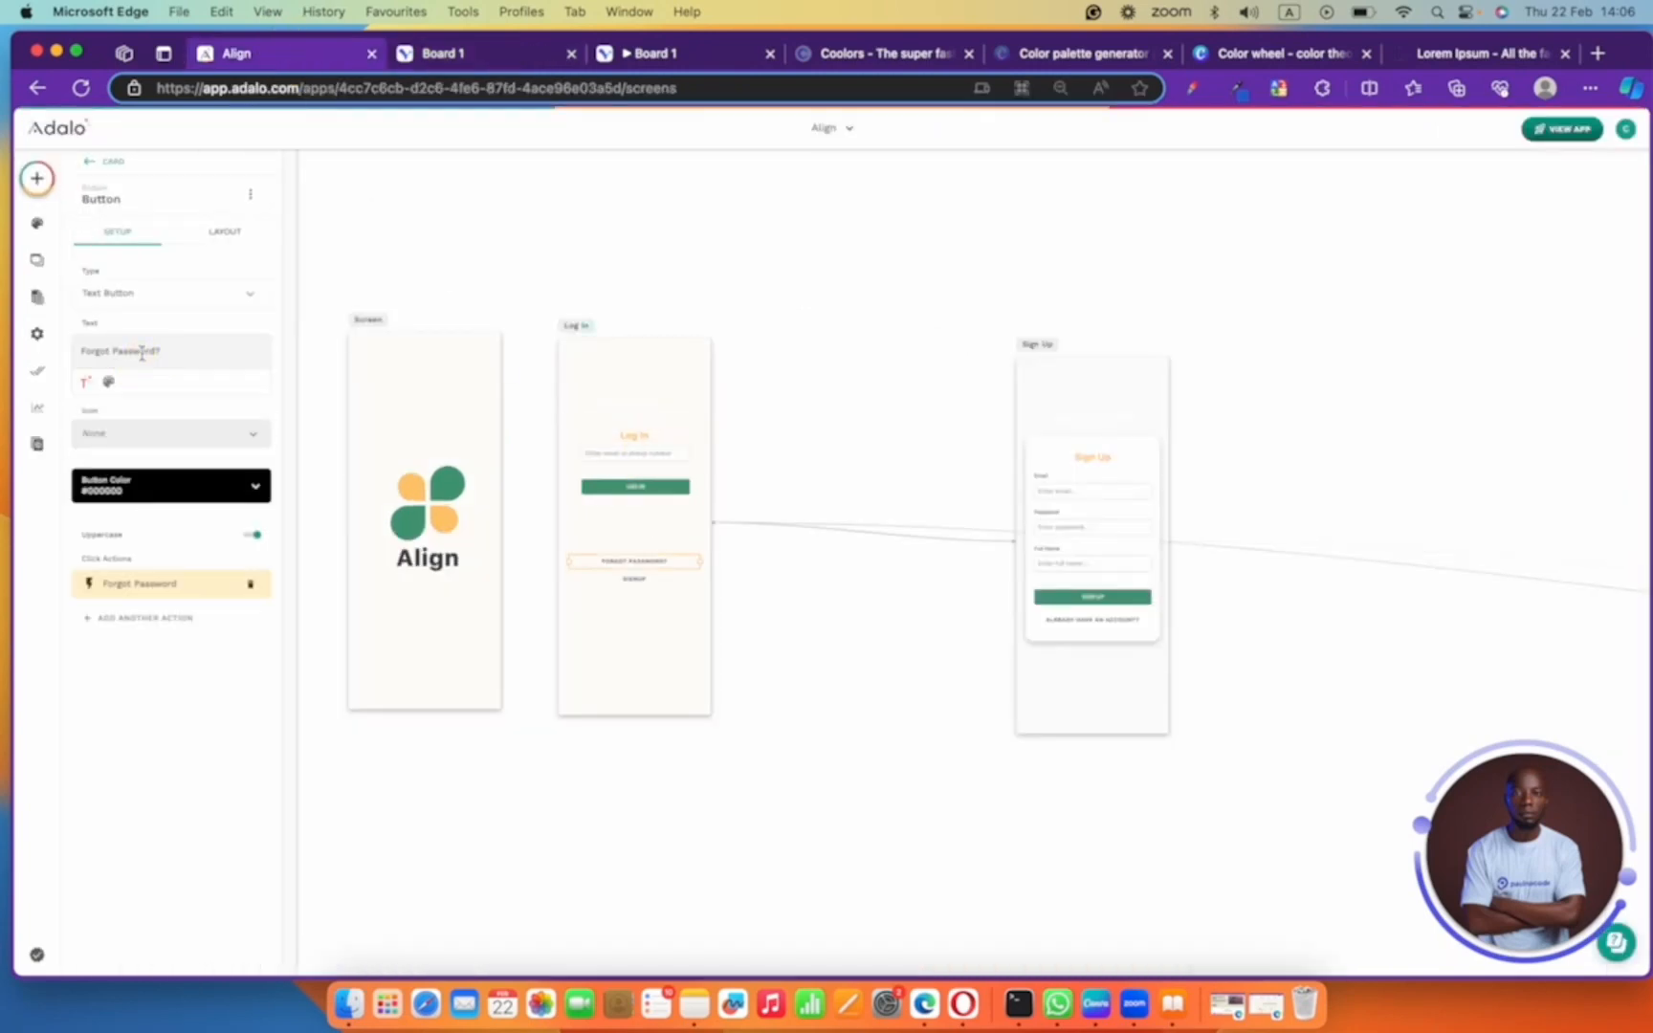
- Open the Log In form's field styles and its corner rounding value, and close the form settings
left_click(605, 496)
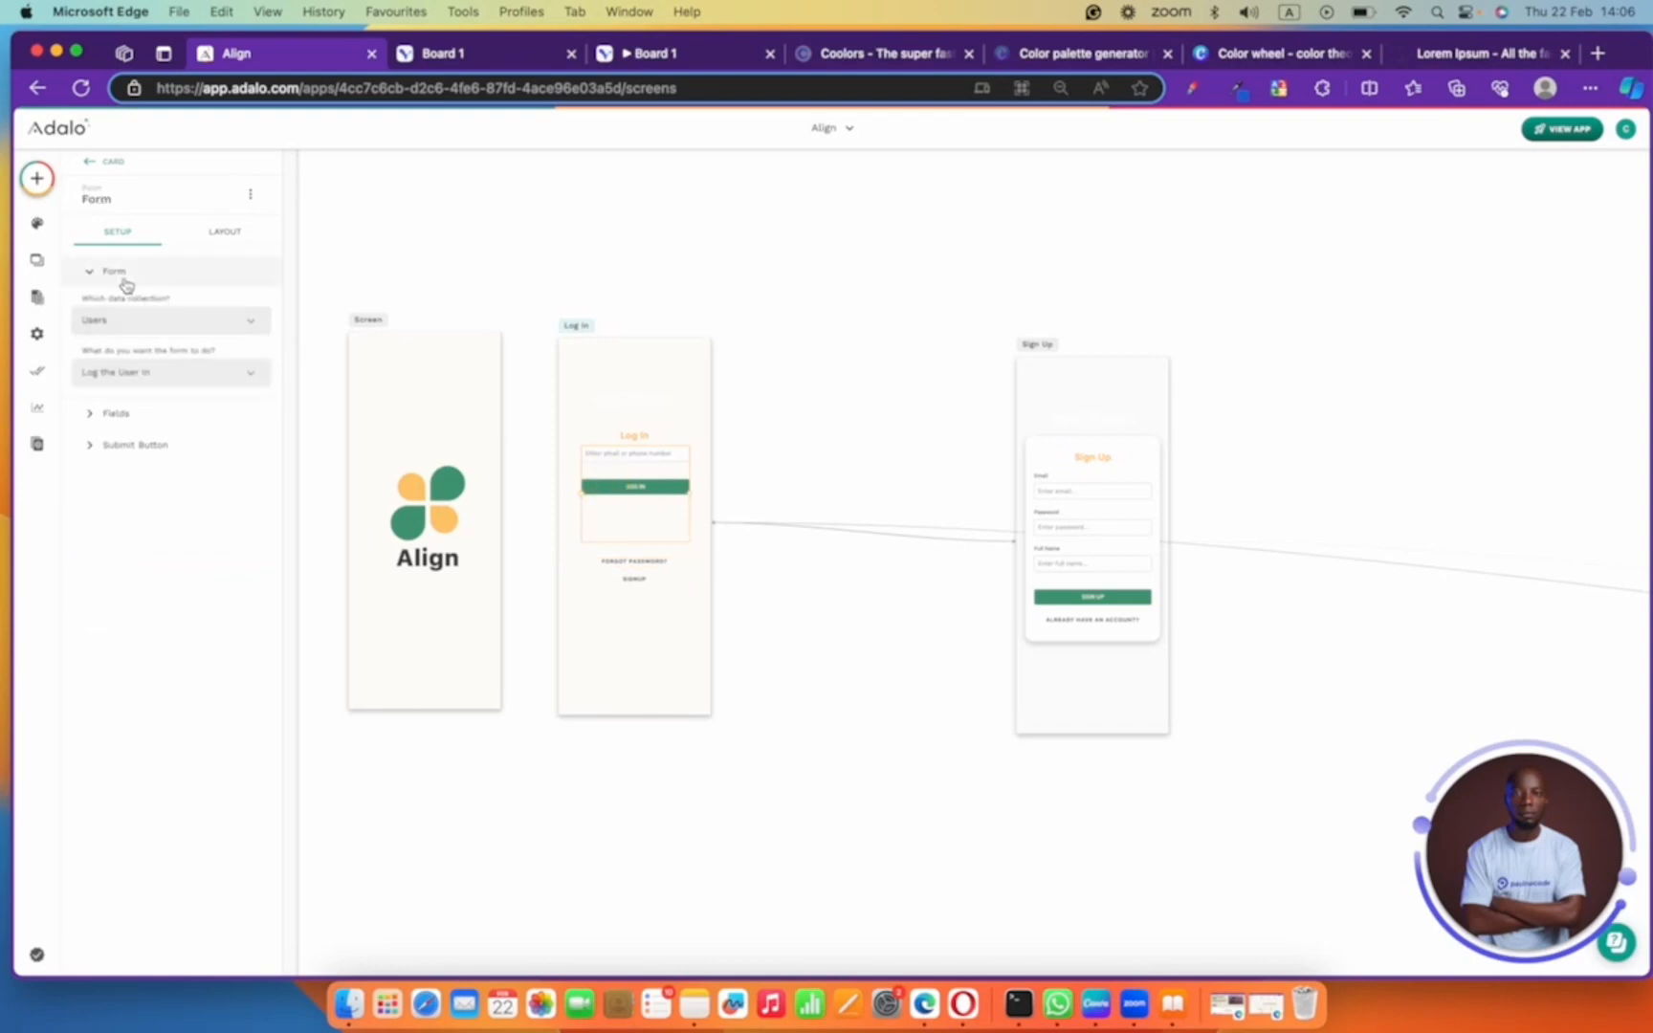
left_click(139, 417)
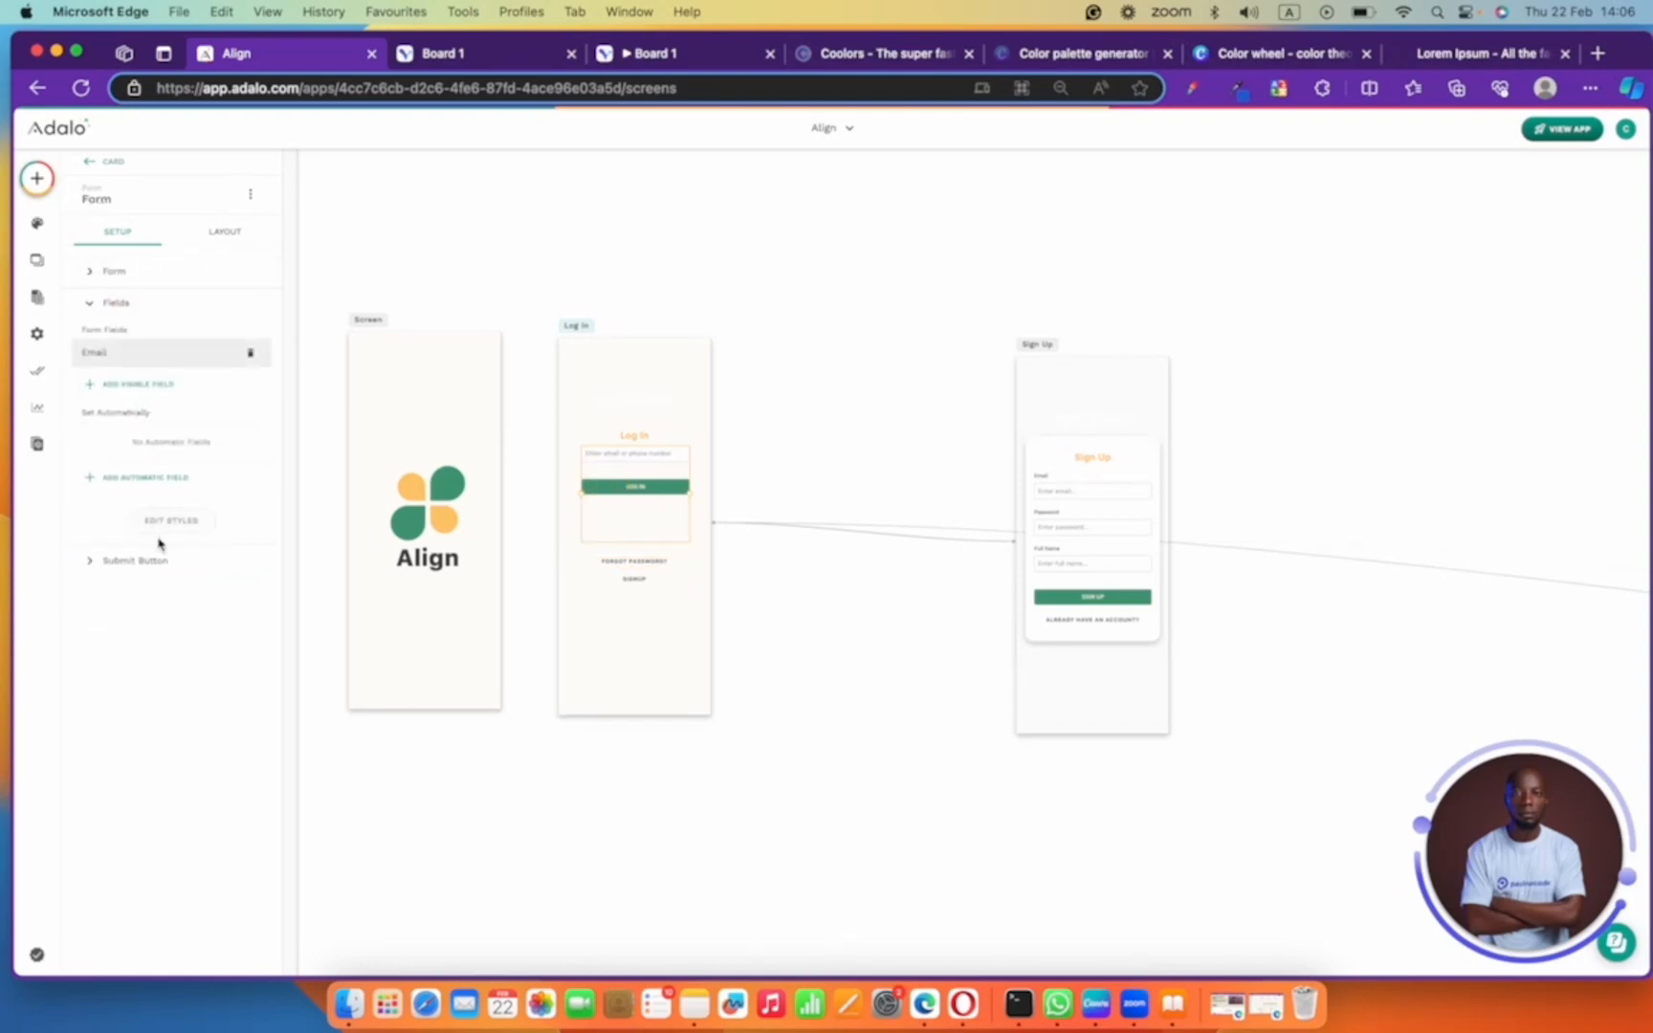
left_click(171, 520)
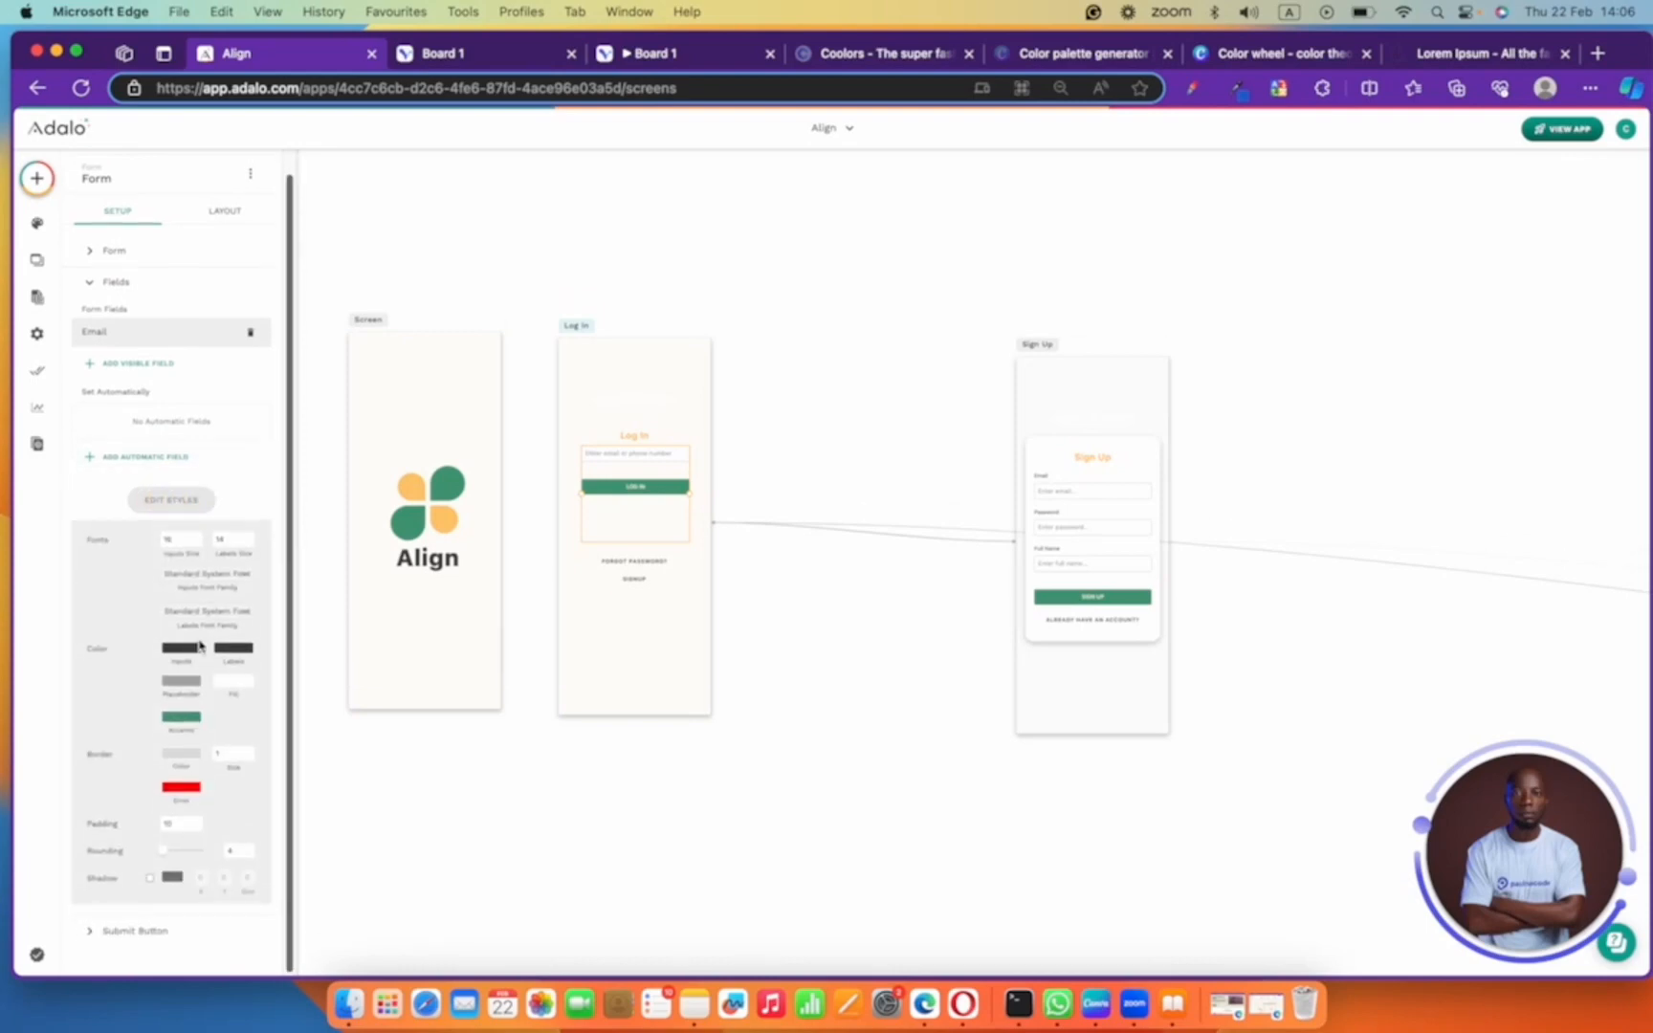
left_click(234, 851)
left_click(628, 751)
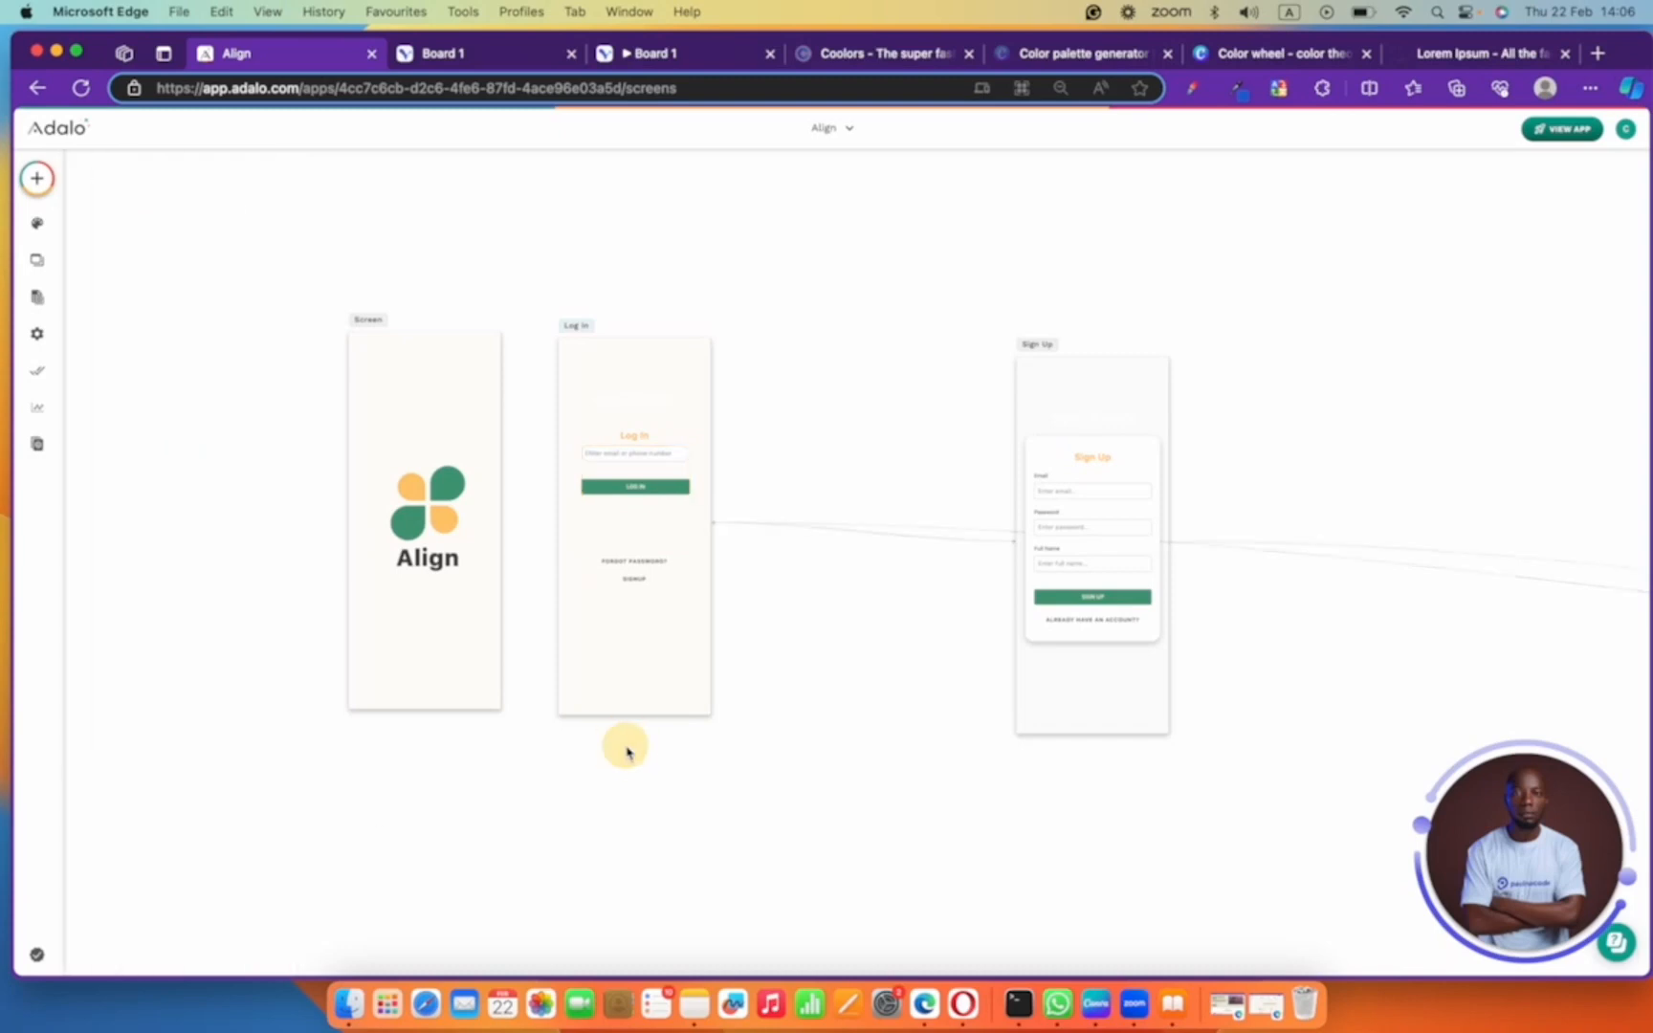
left_click(646, 489)
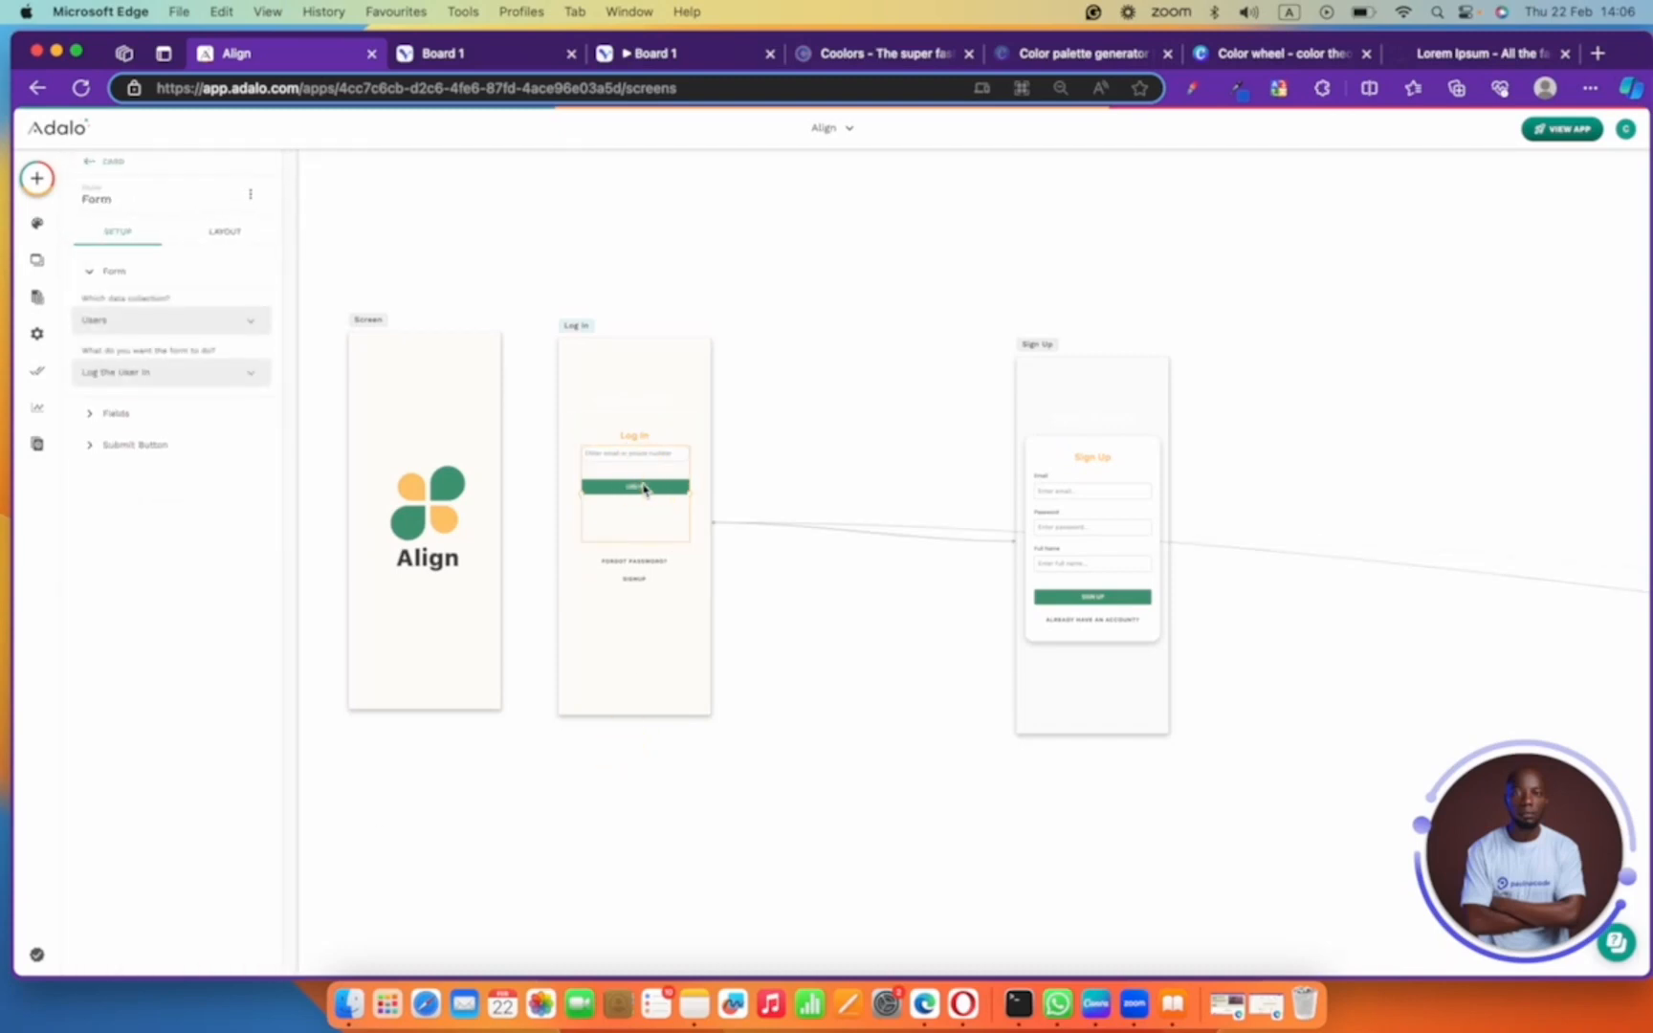
left_click(642, 465)
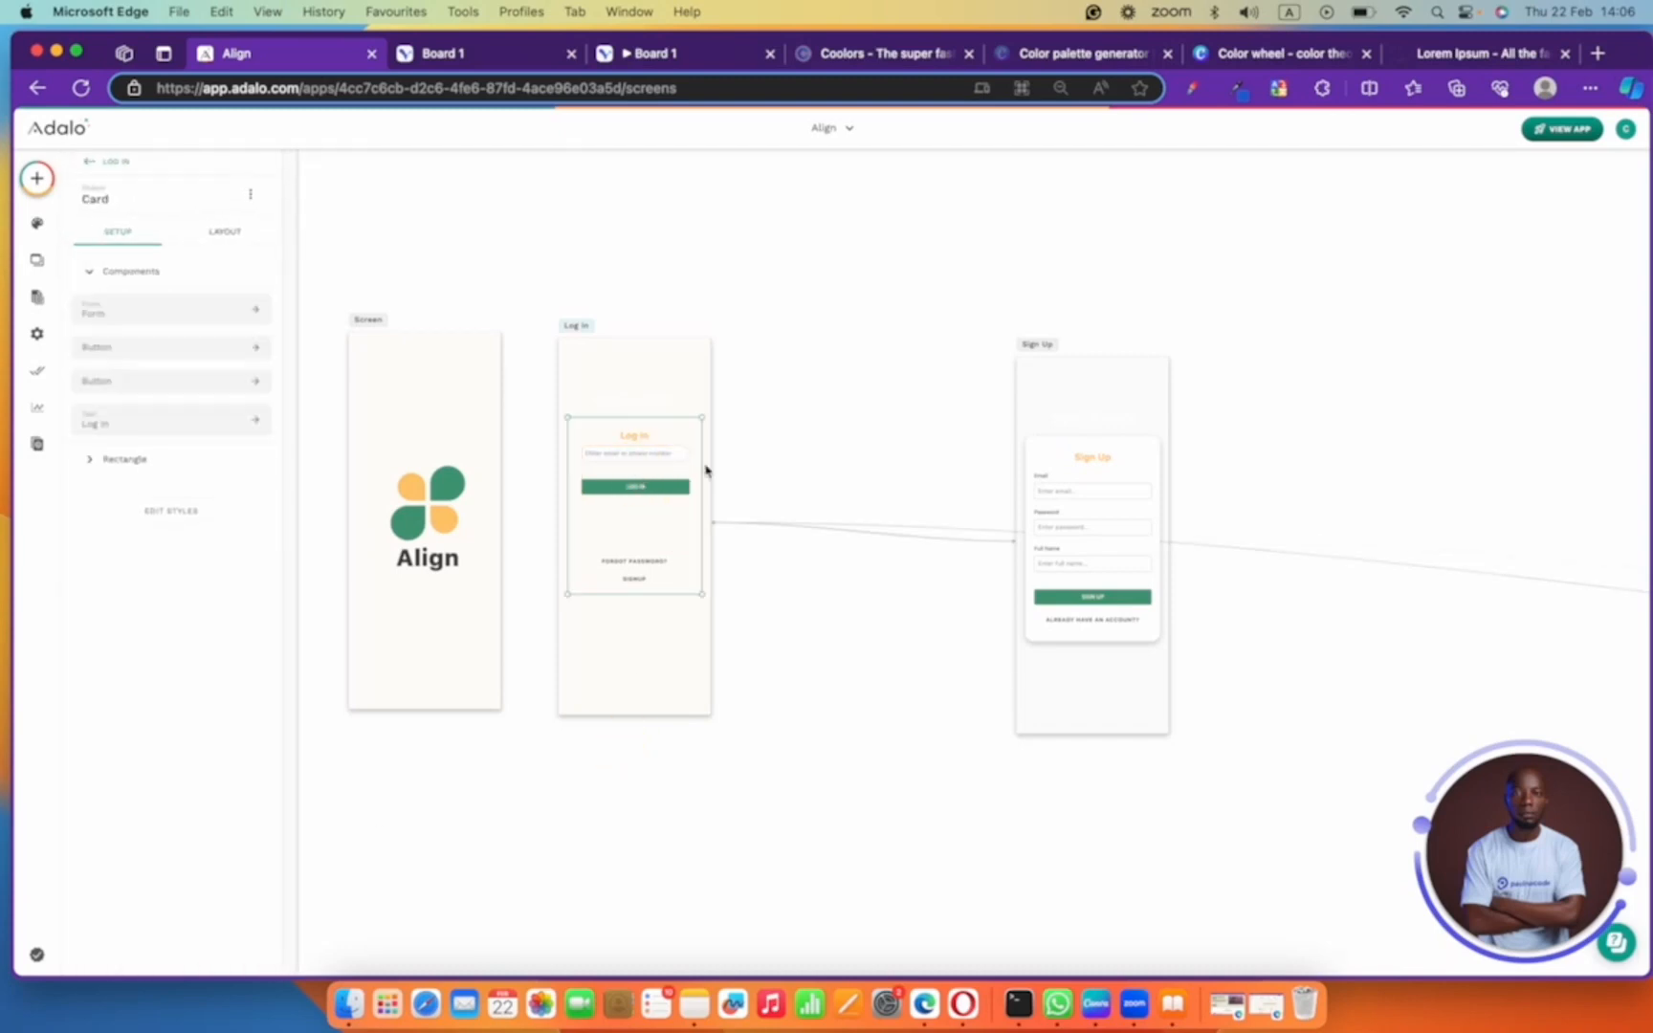
left_click(742, 466)
key("super+z")
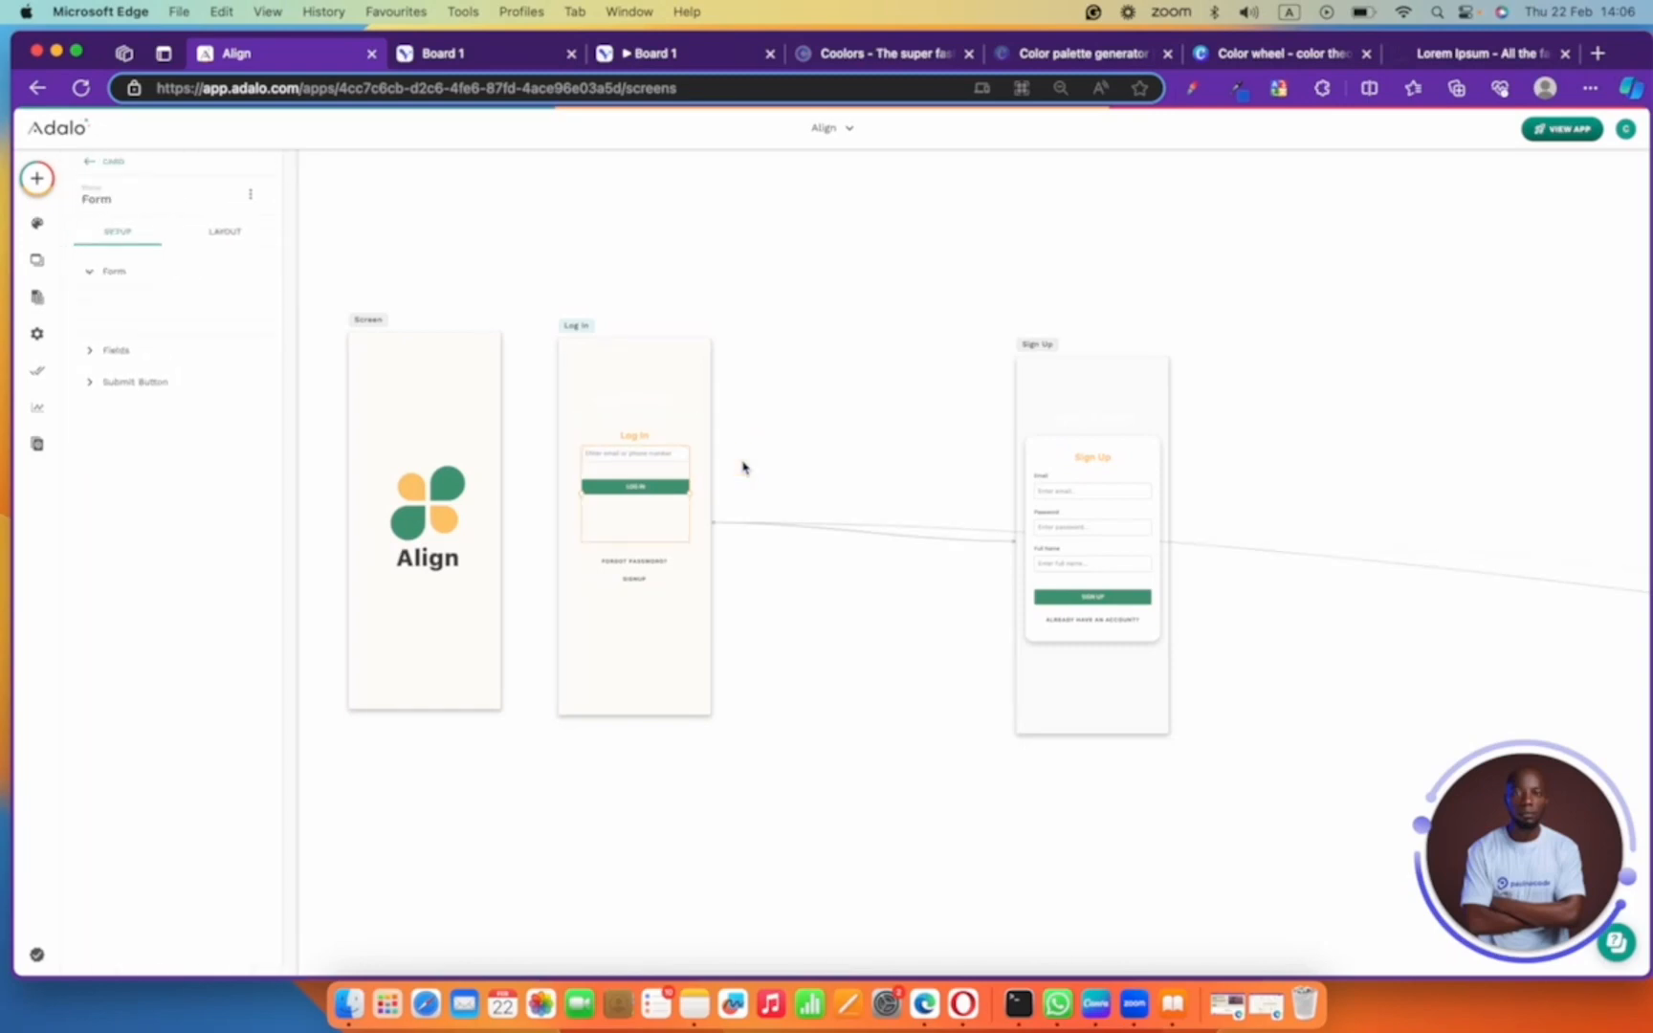
key("super+z")
- Round the corners of the Log In form's submit button in its styles
left_click(662, 485)
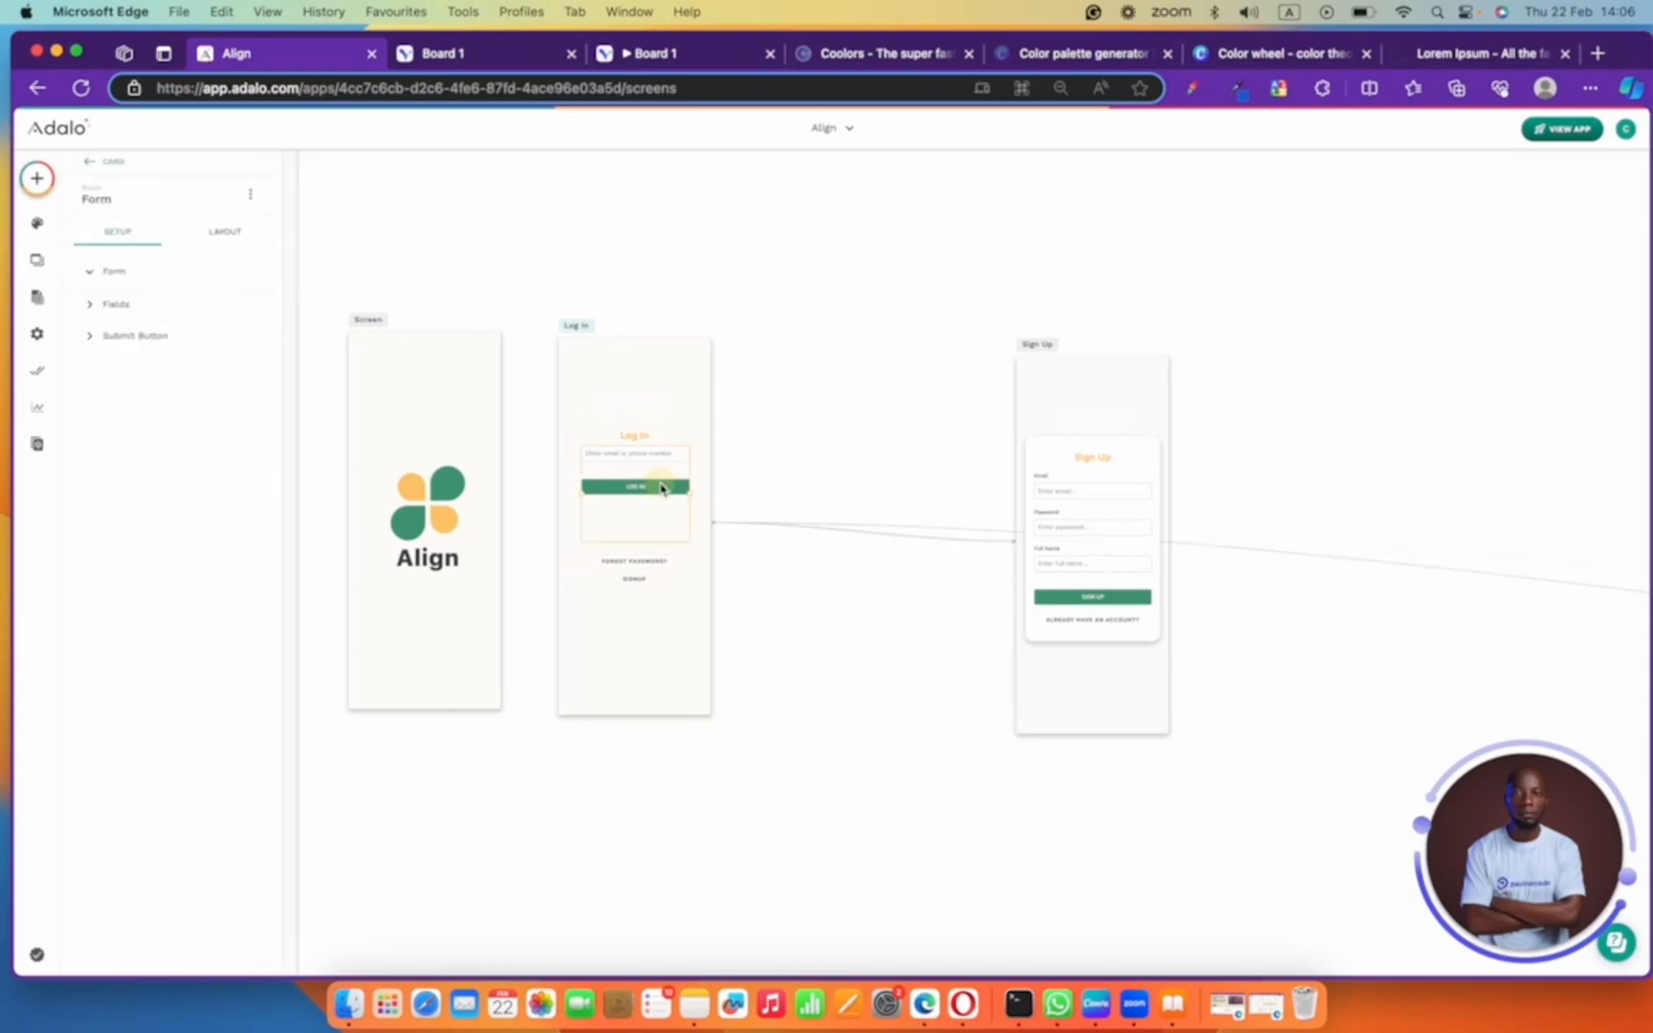
left_click(126, 445)
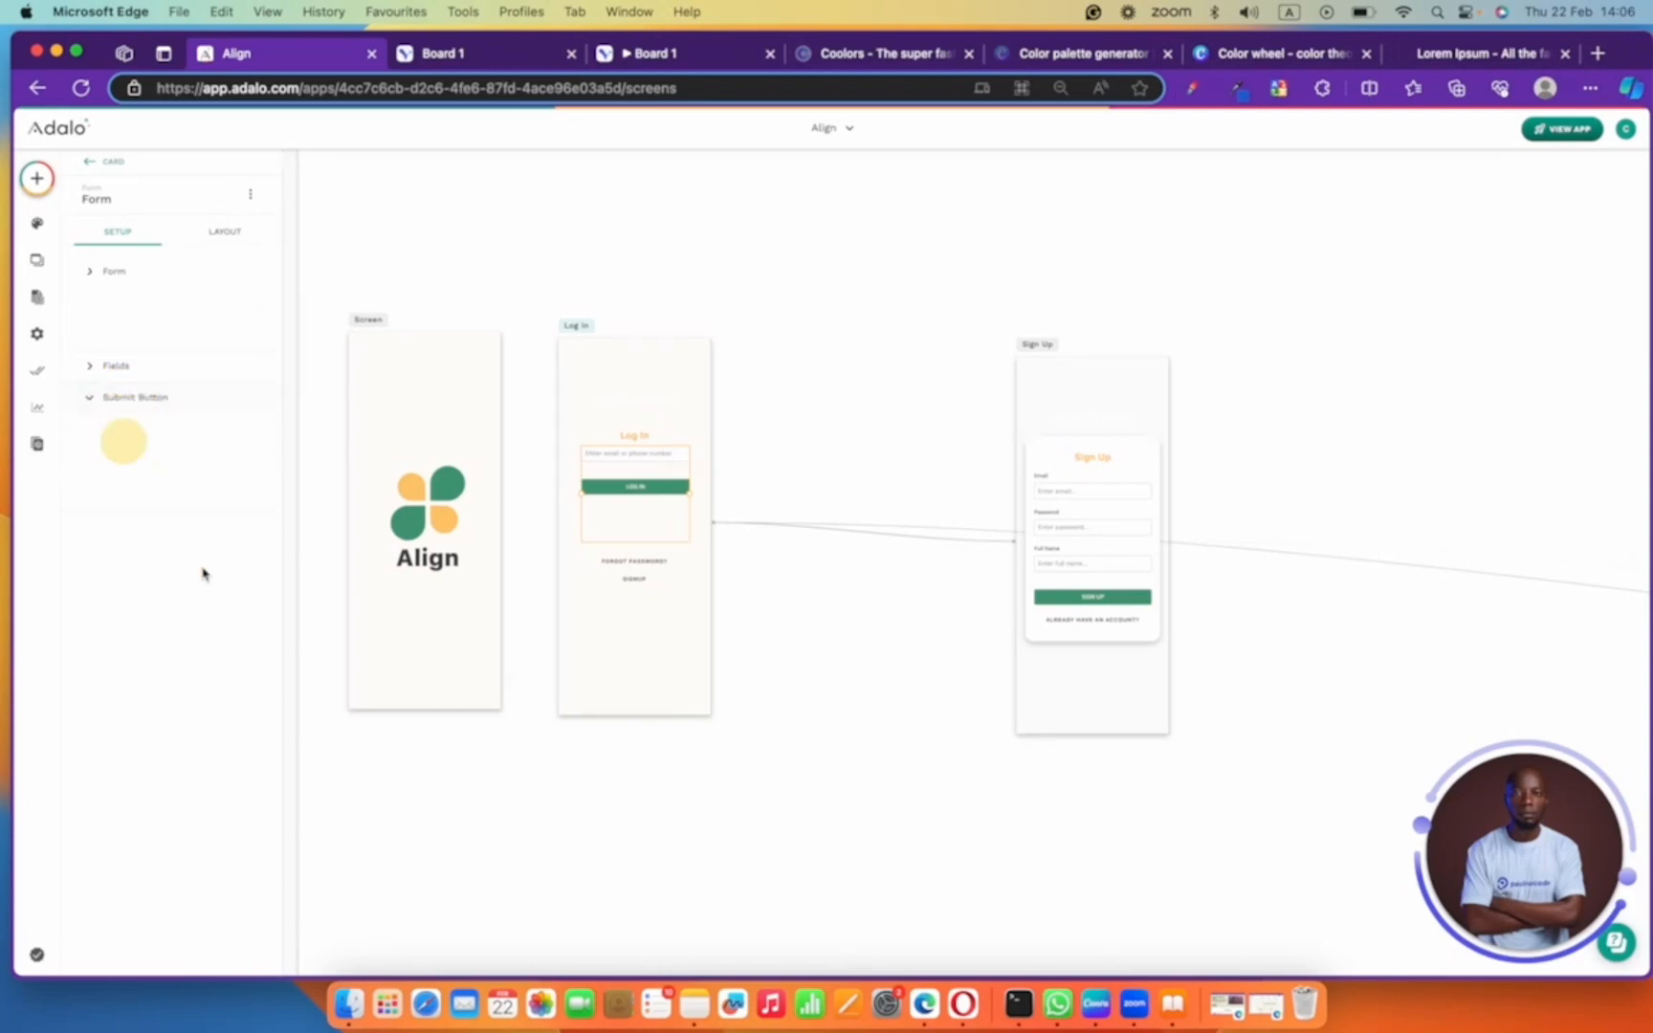
left_click(169, 555)
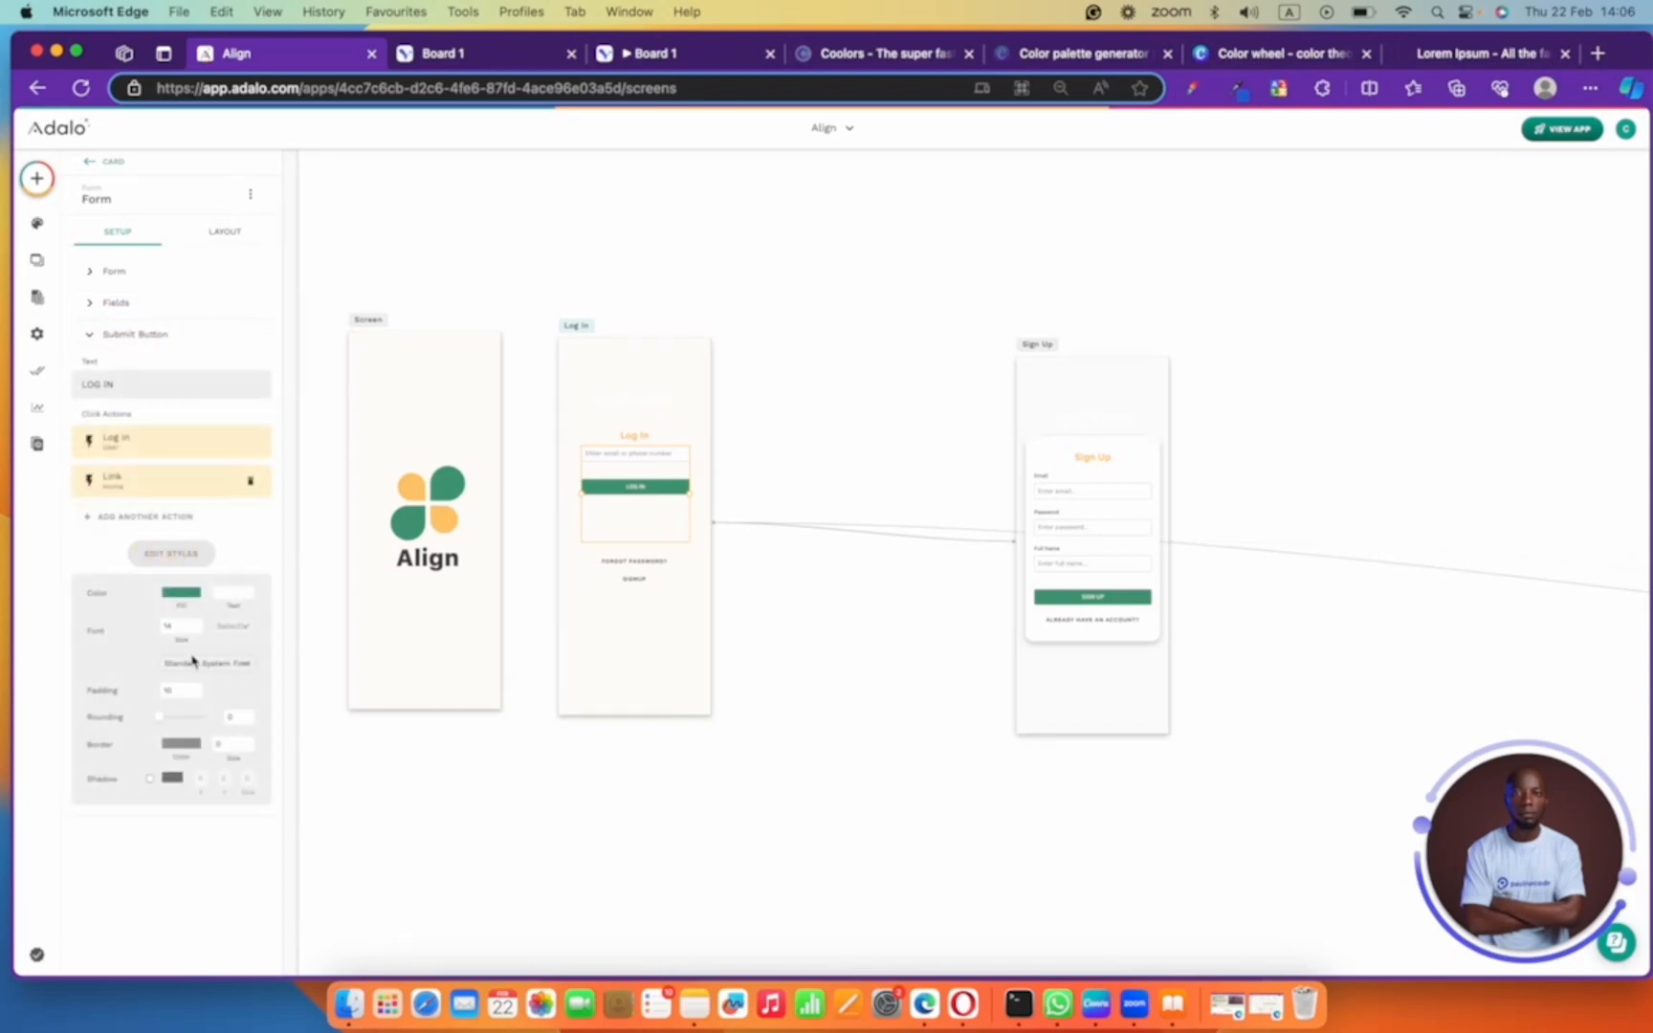
left_click(233, 742)
left_click(231, 719)
left_click(786, 395)
- Check the Sign In design on the Visily board, return to Adalo and inspect the Log In form's submit button settings
left_click(604, 493)
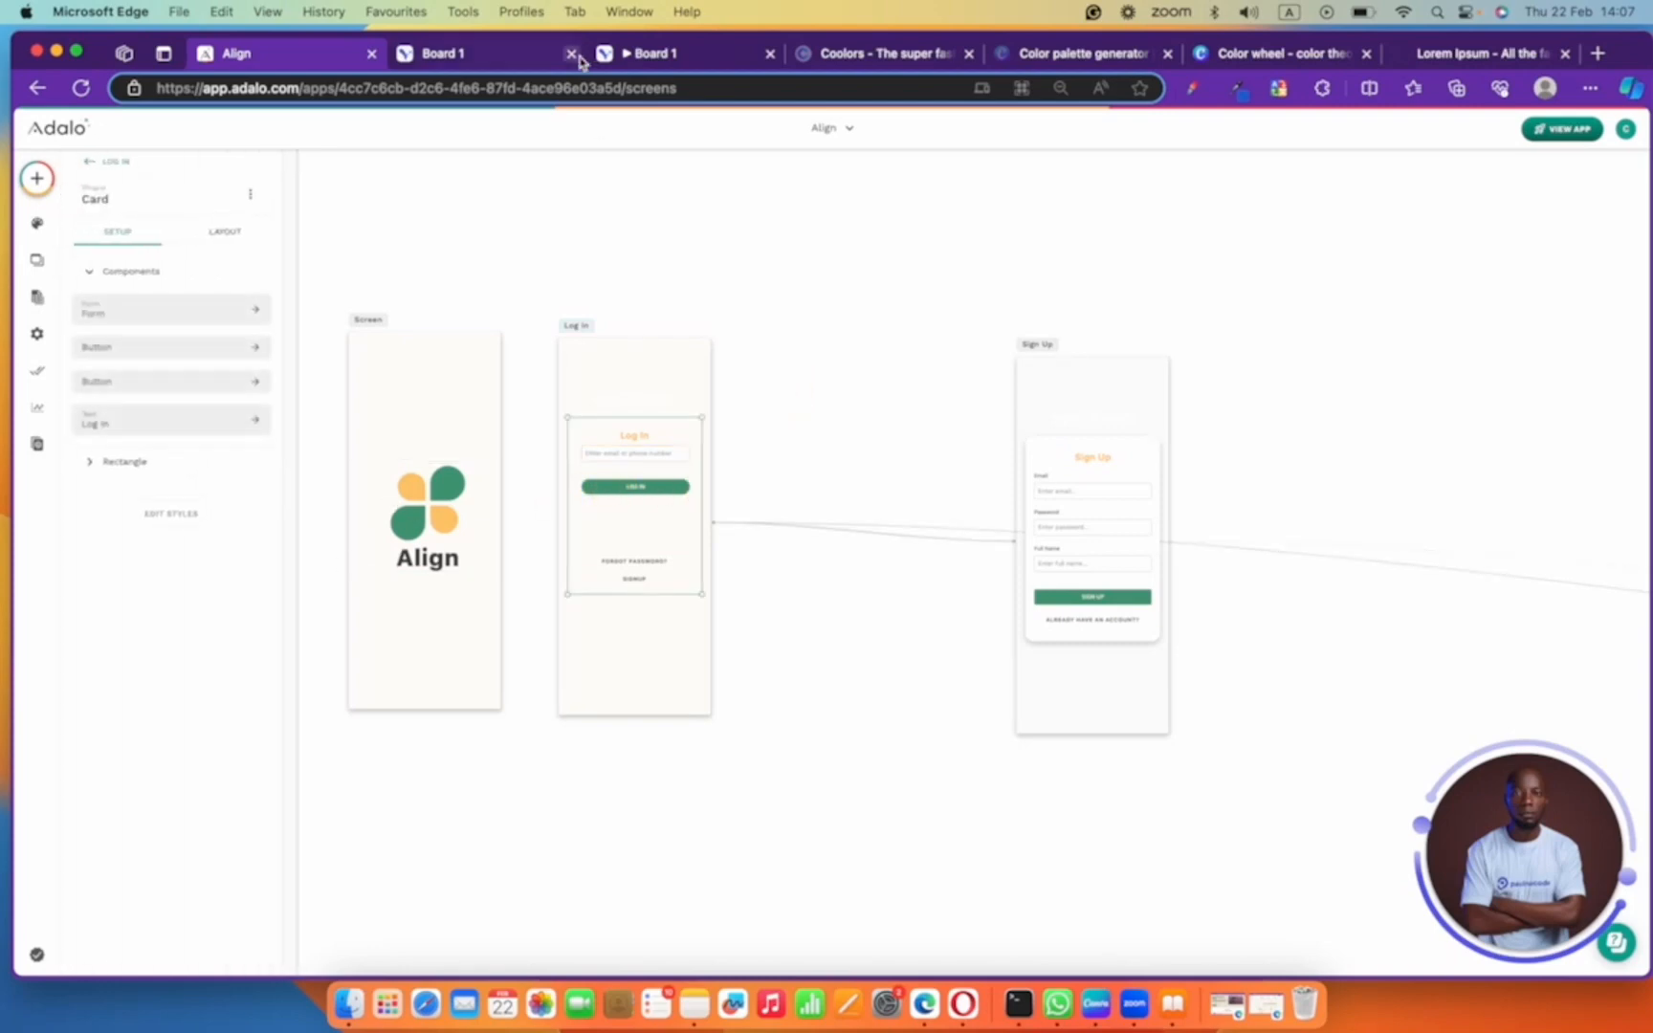
left_click(499, 55)
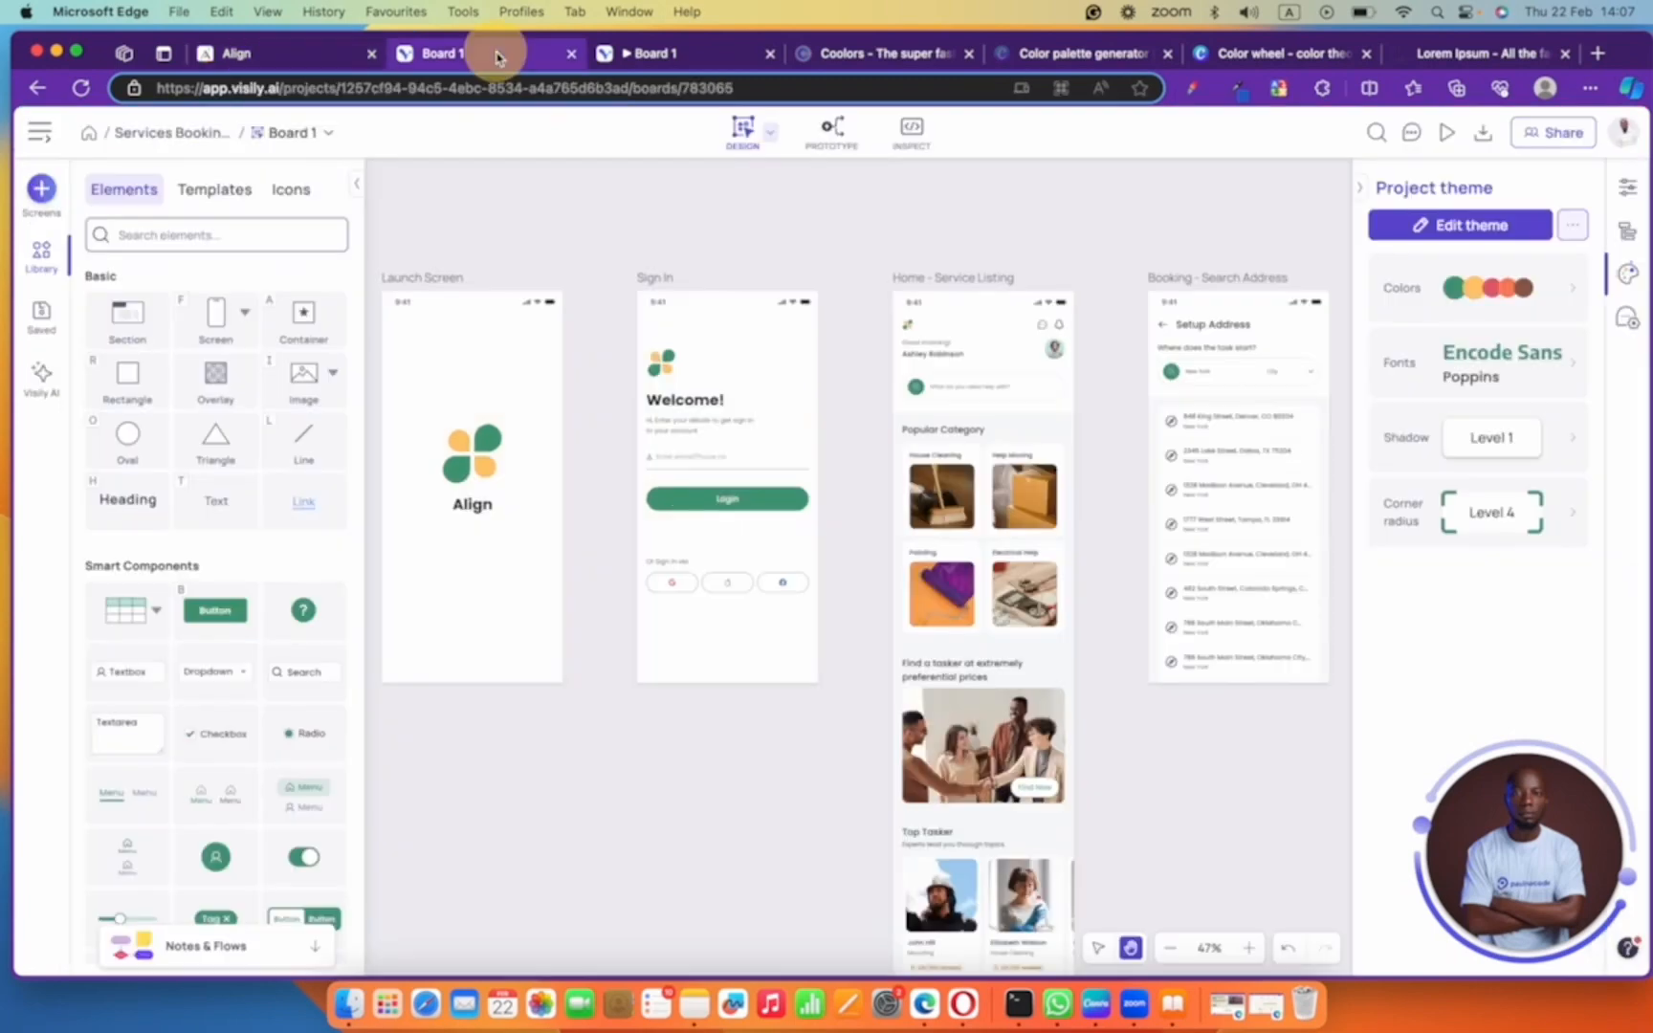
left_click(251, 54)
left_click(776, 458)
left_click(606, 488)
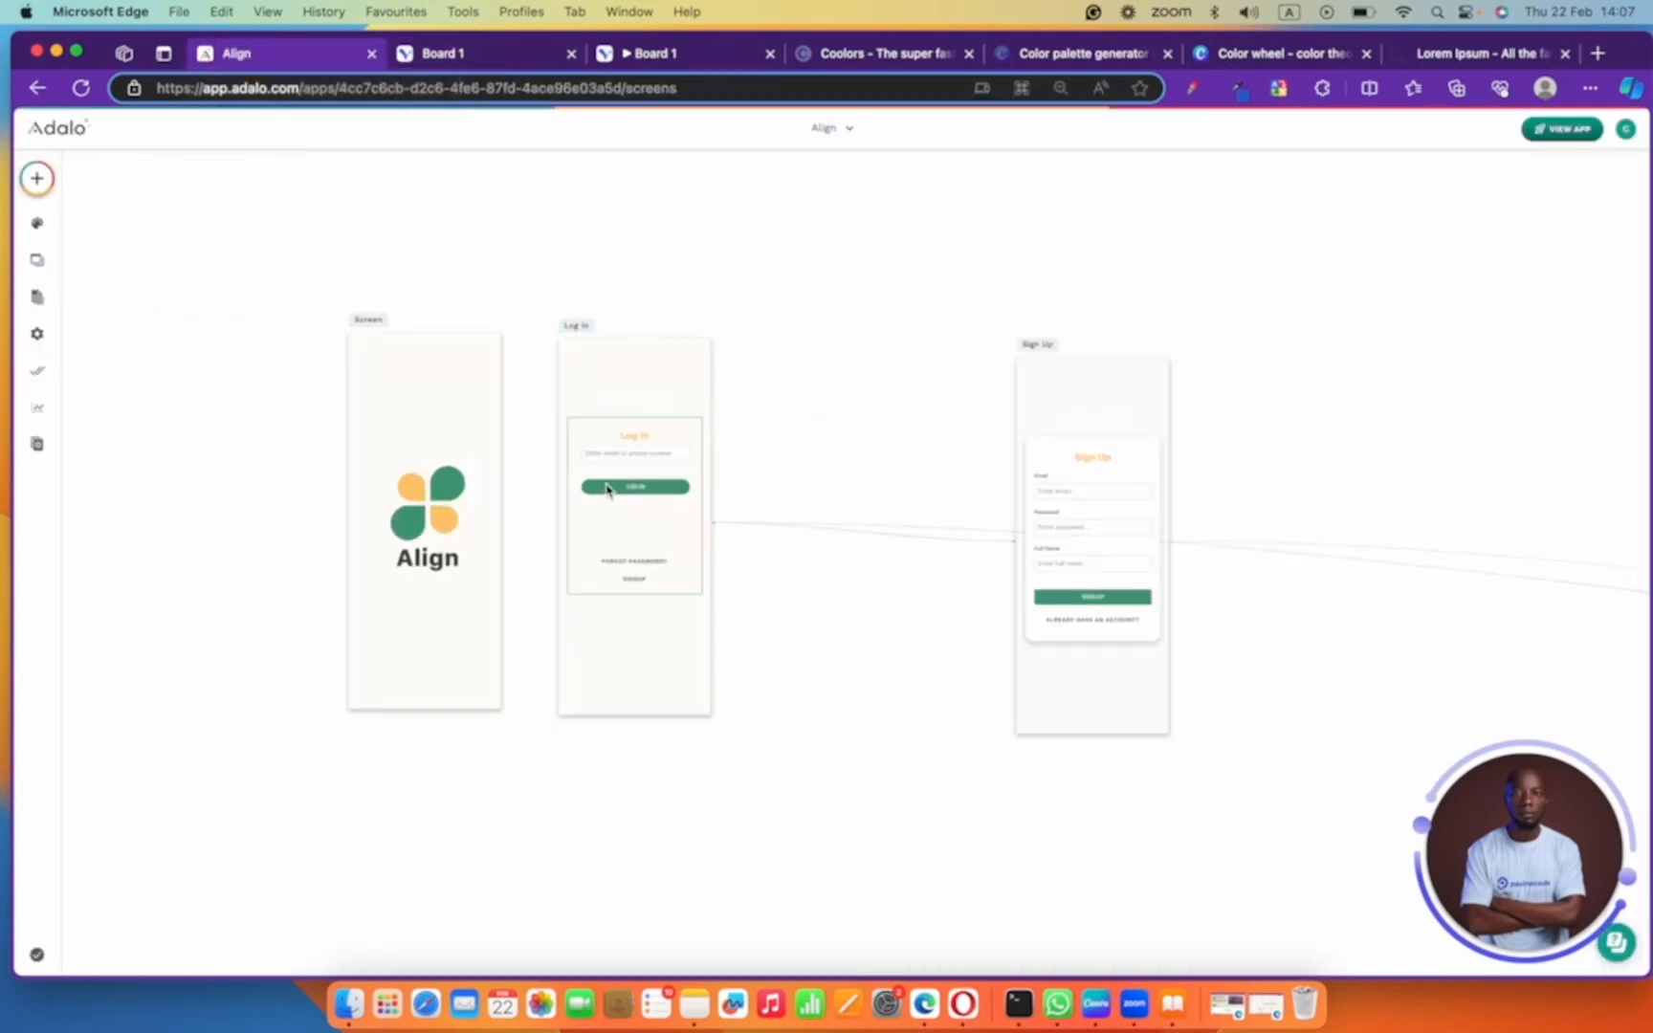
left_click(612, 495)
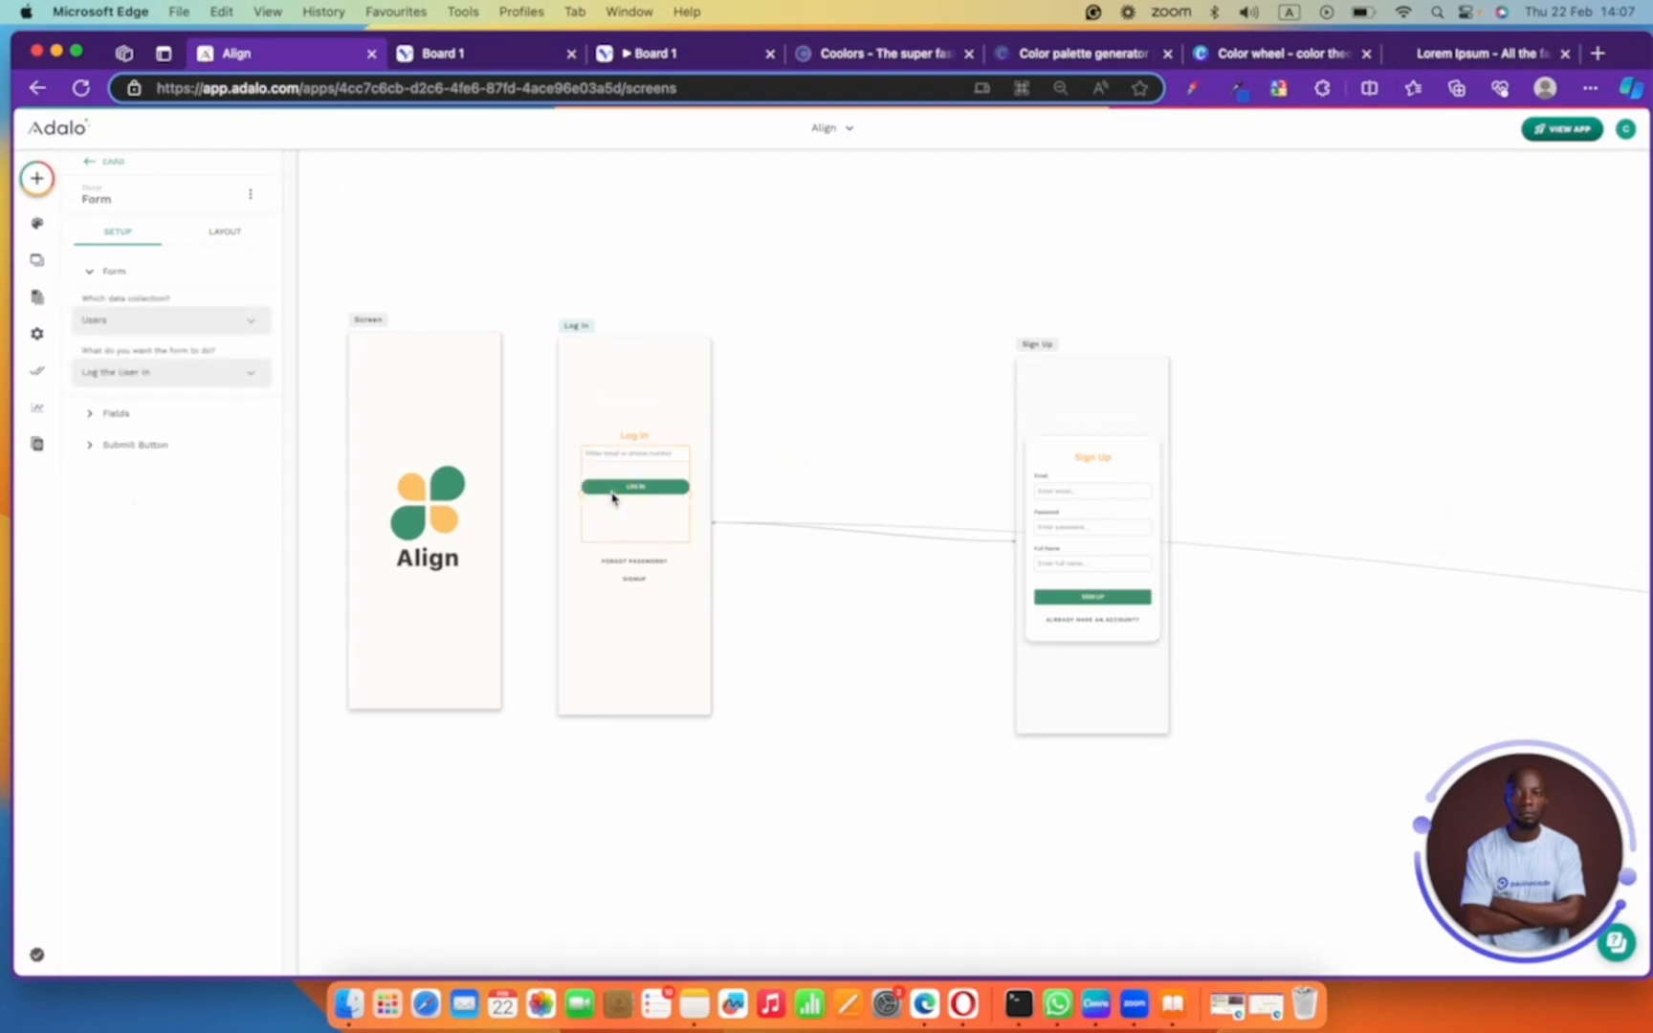
left_click(159, 453)
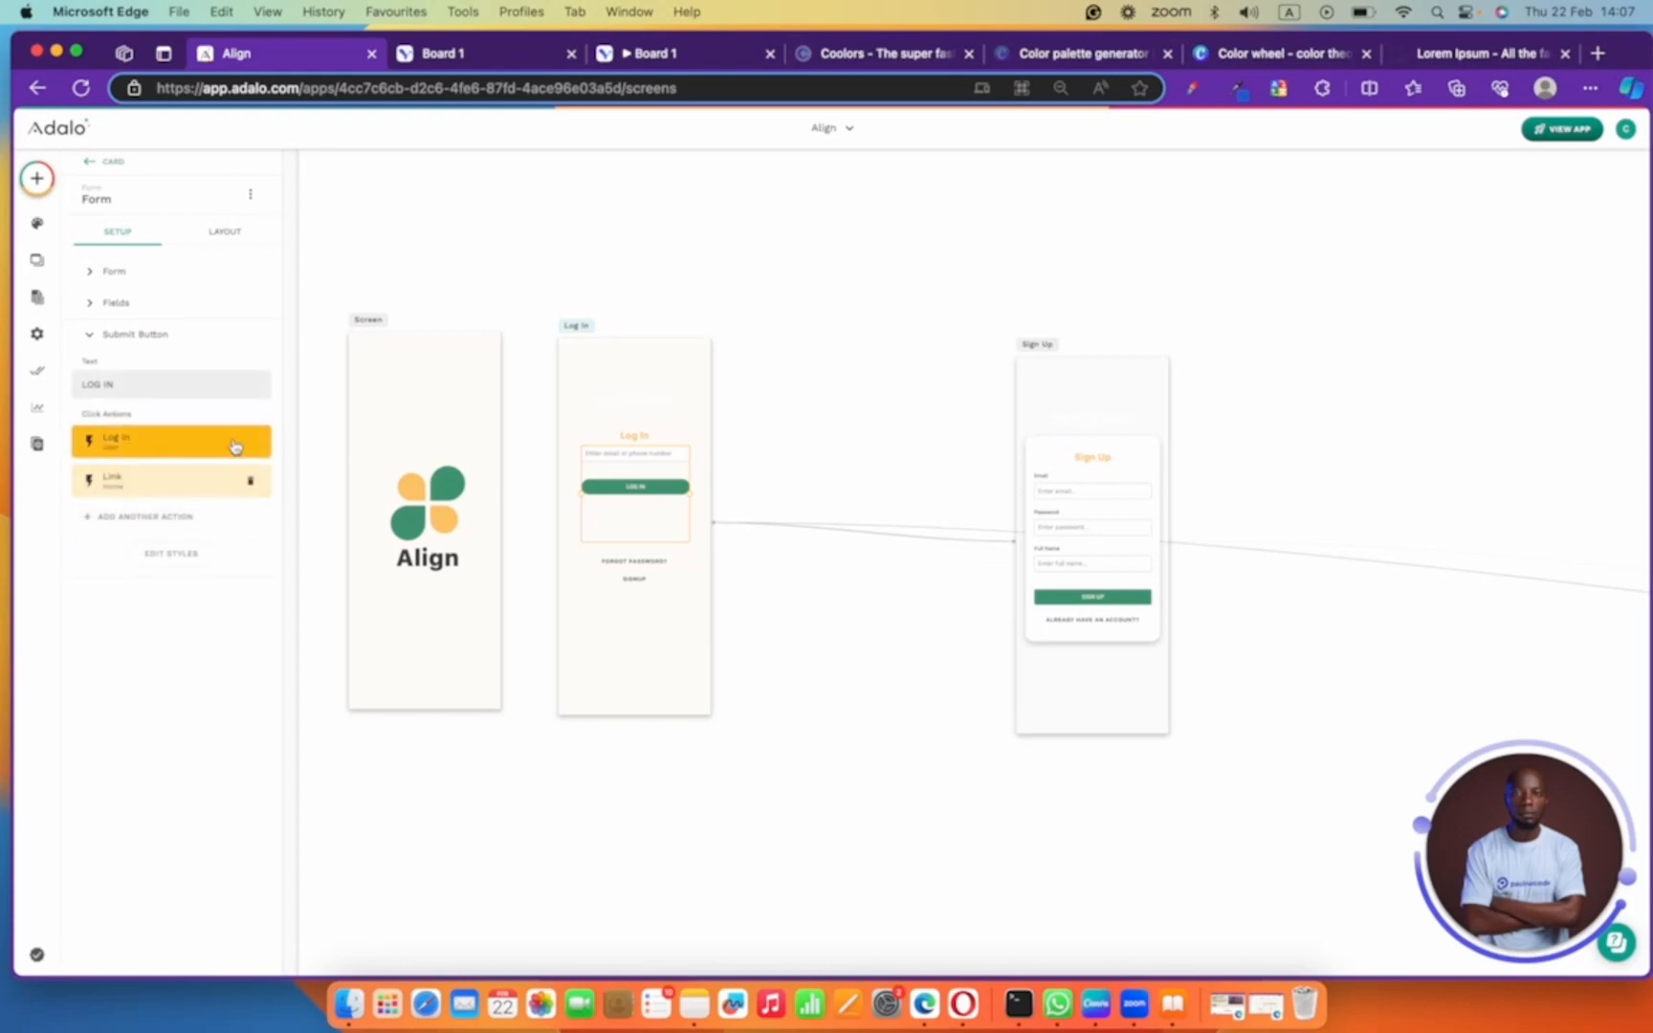
- Move the Sign Up screen level with the Log In screen and bring the distant Home screen closer to the other screens
left_click_drag(1051, 349, 1032, 335)
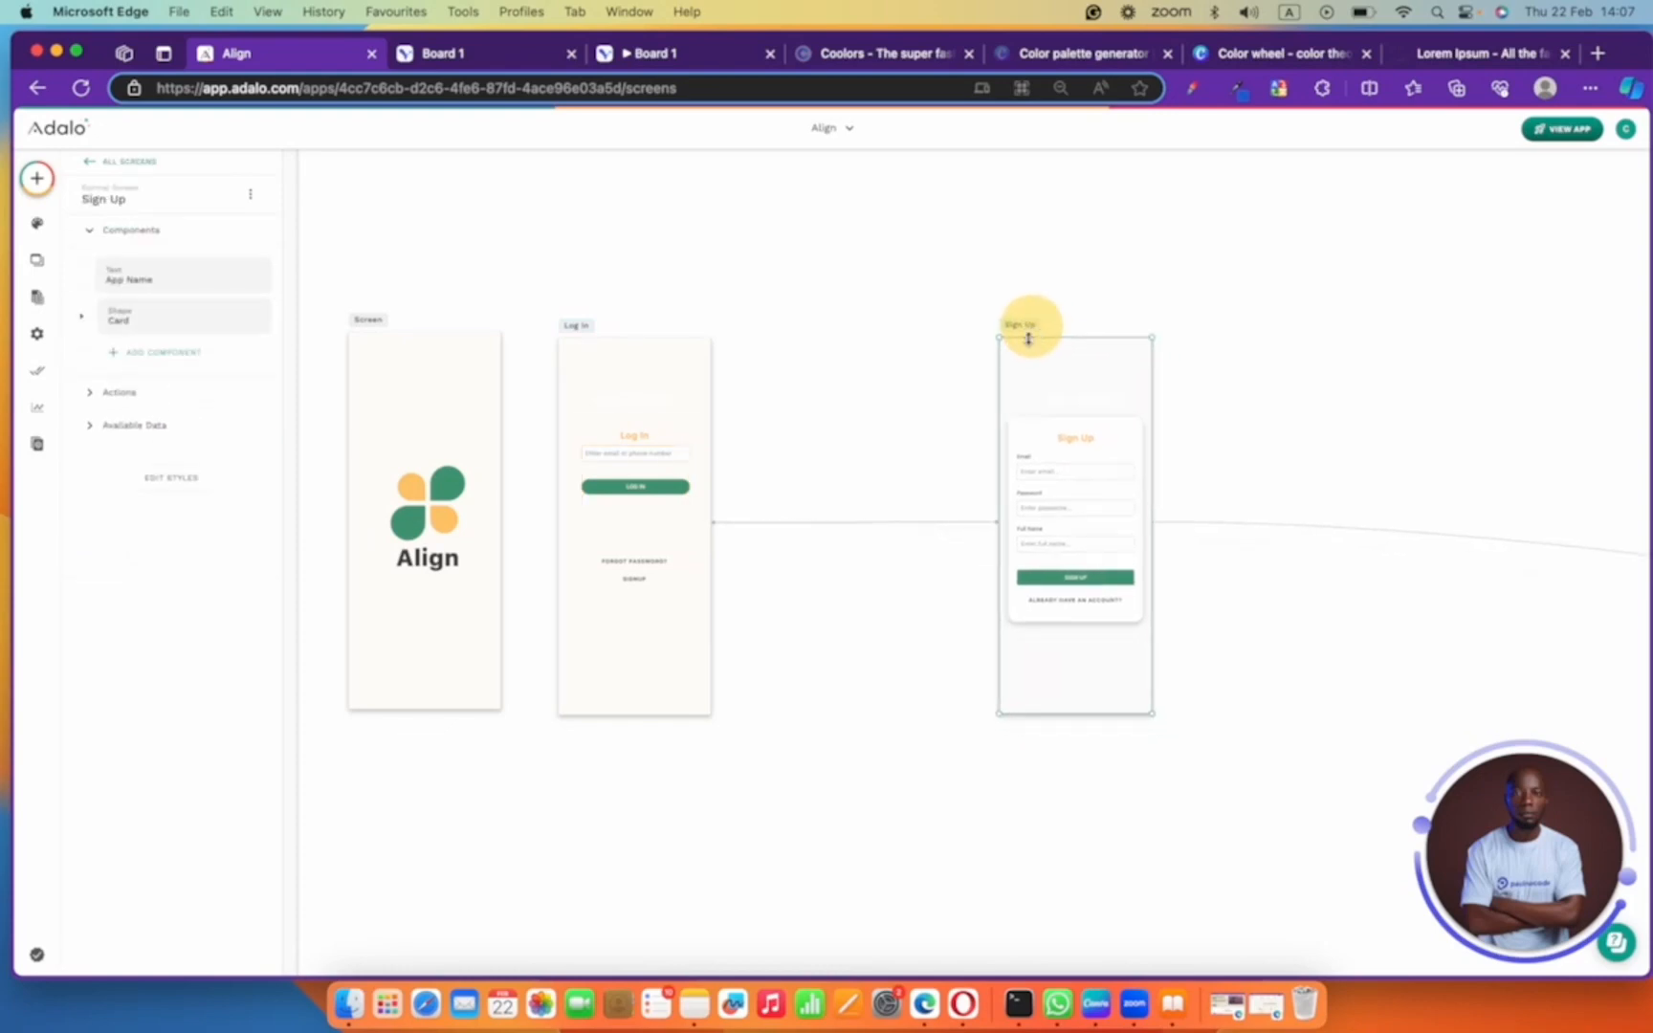
scroll(1086, 439, "down", 3)
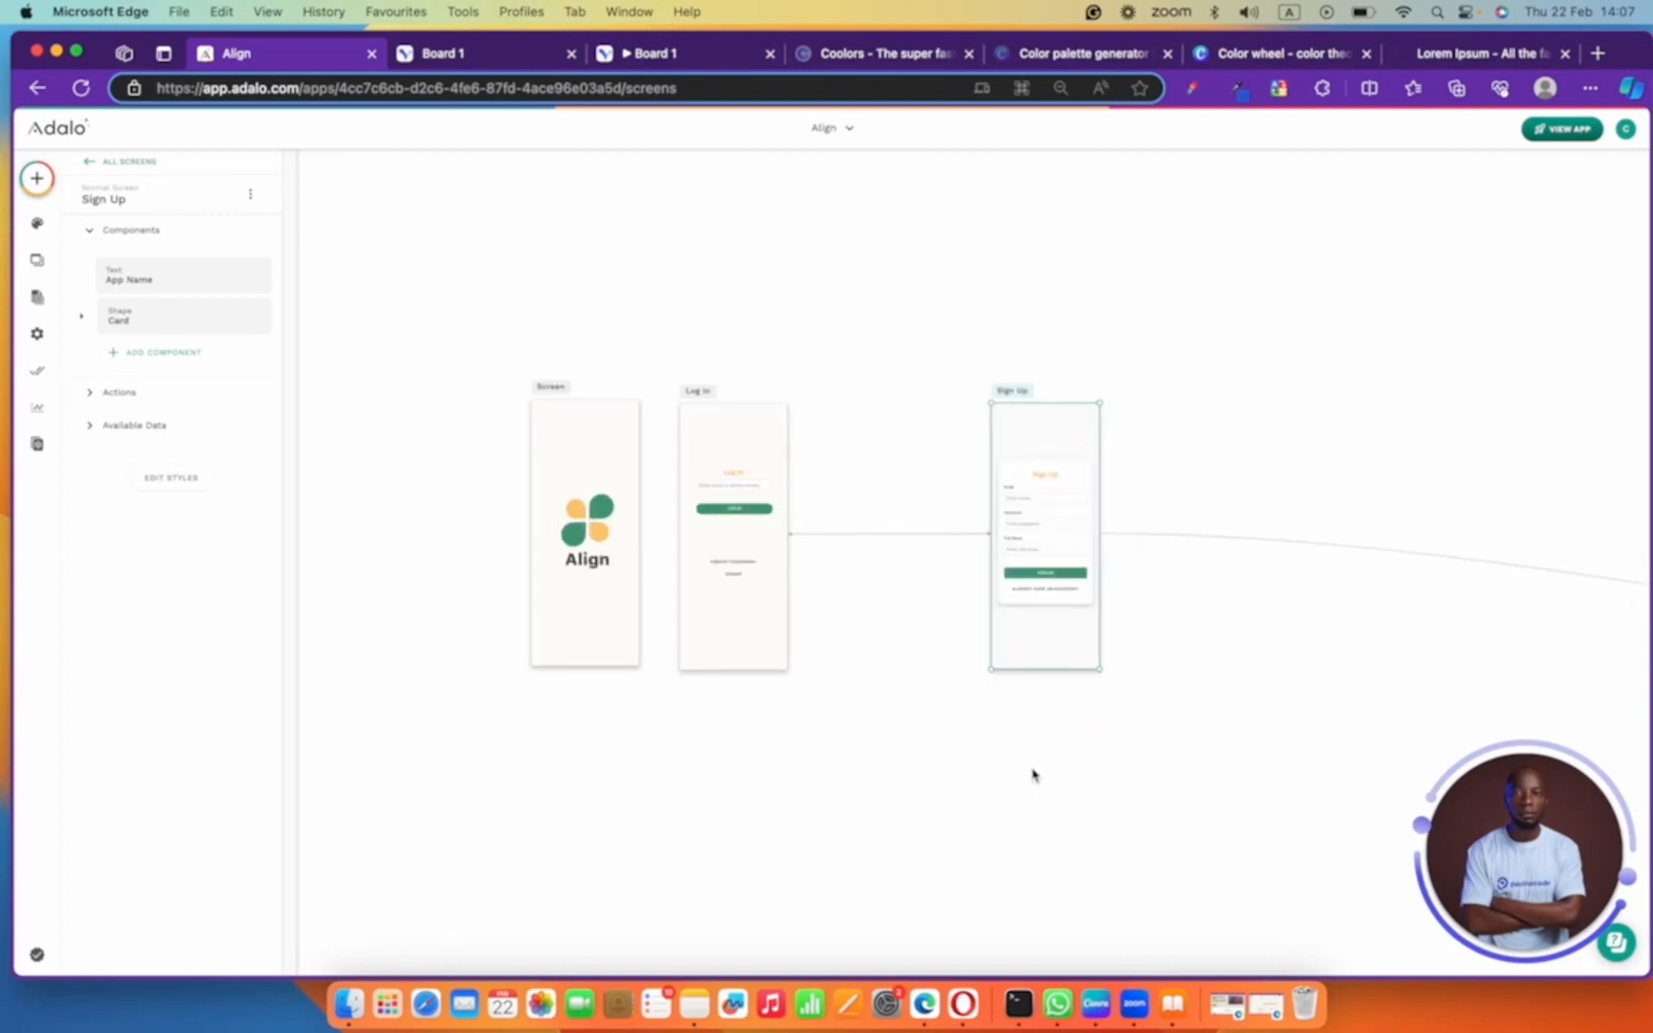
left_click(1339, 586)
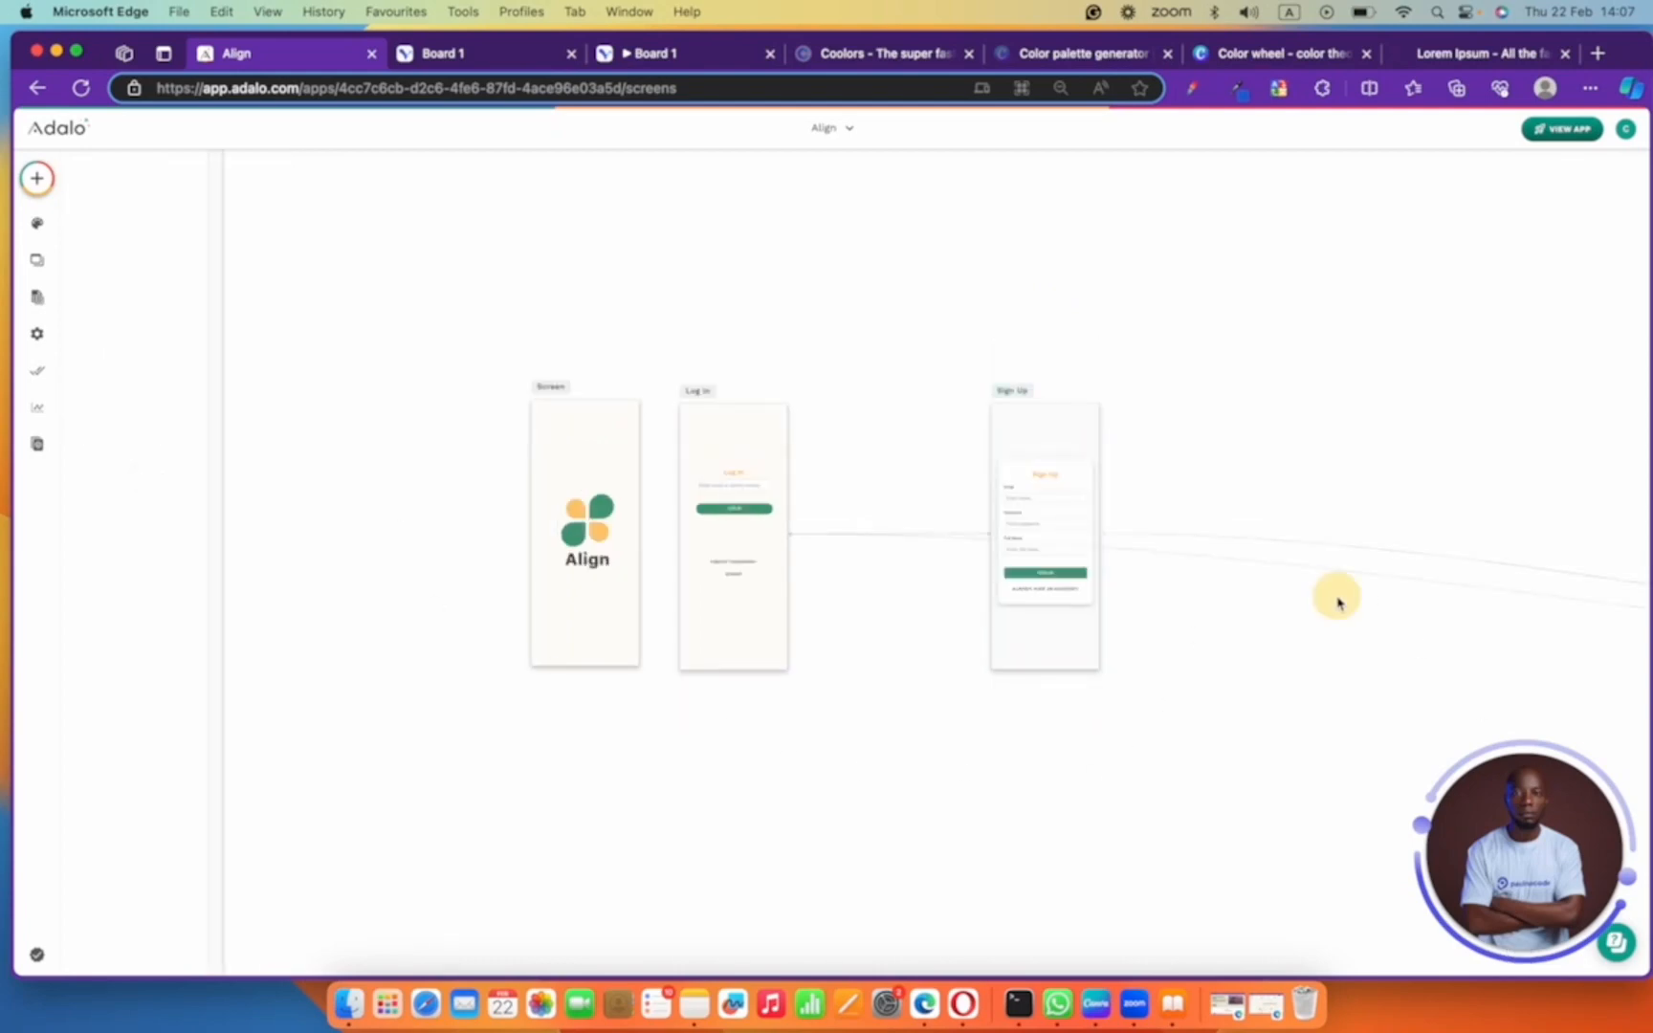
scroll(1462, 597, "right", 10)
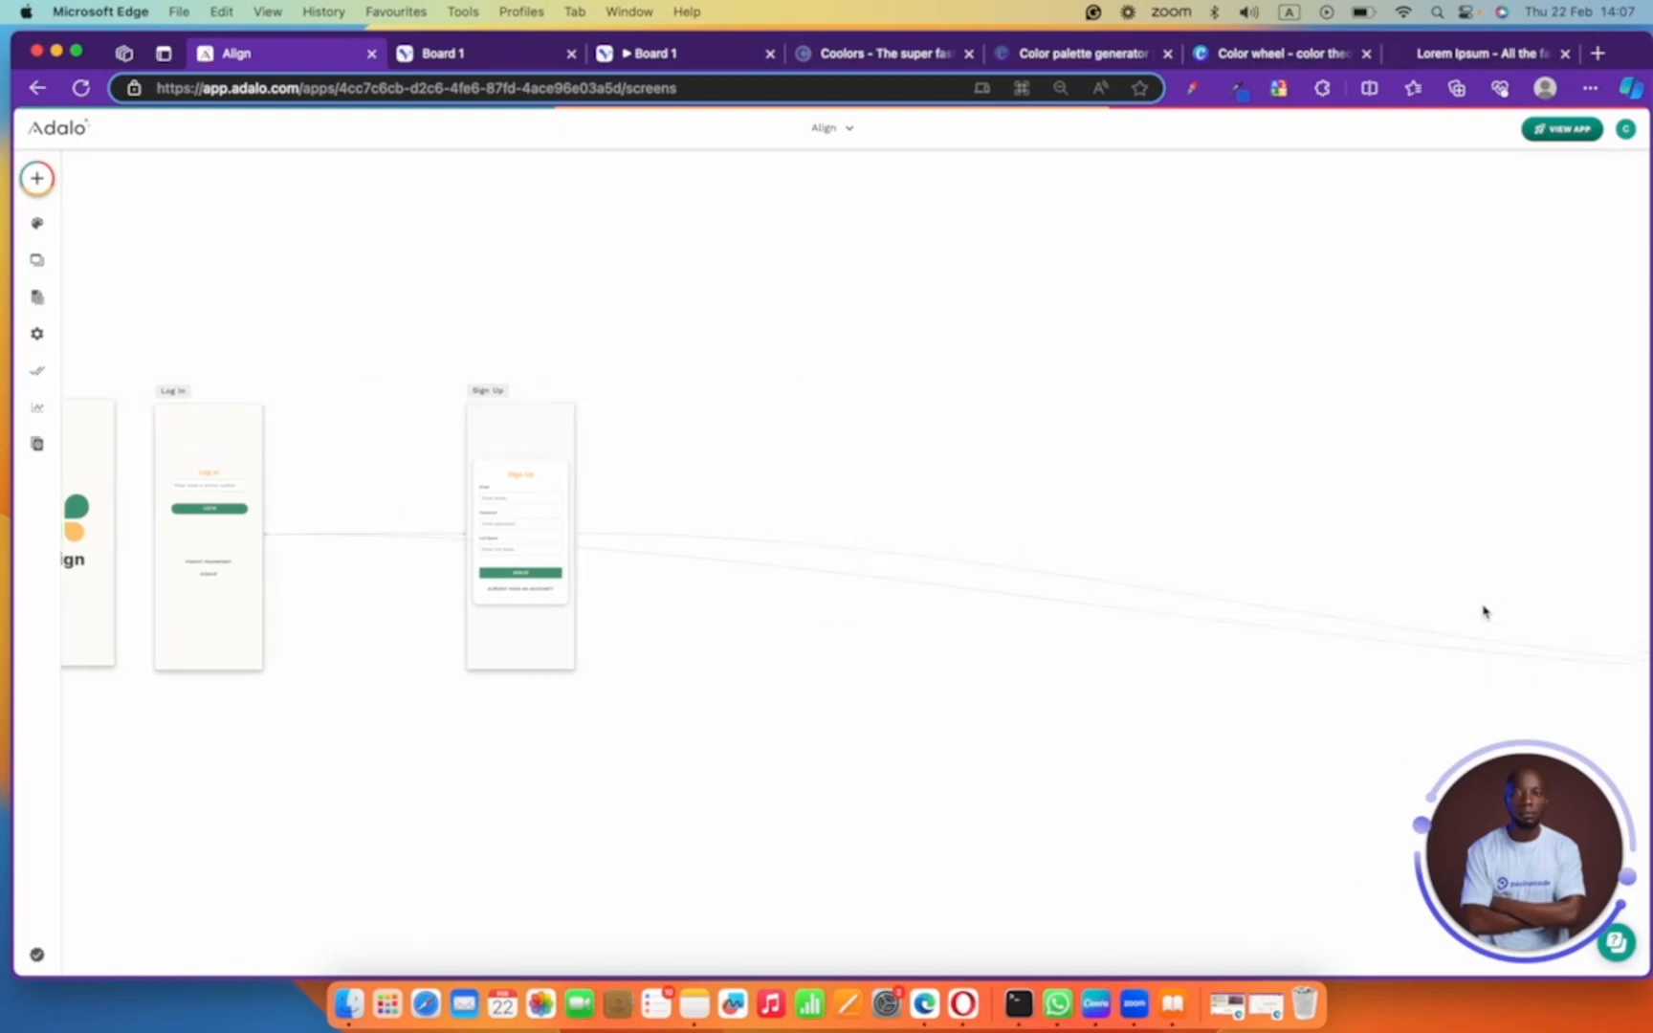
scroll(1578, 617, "right", 10)
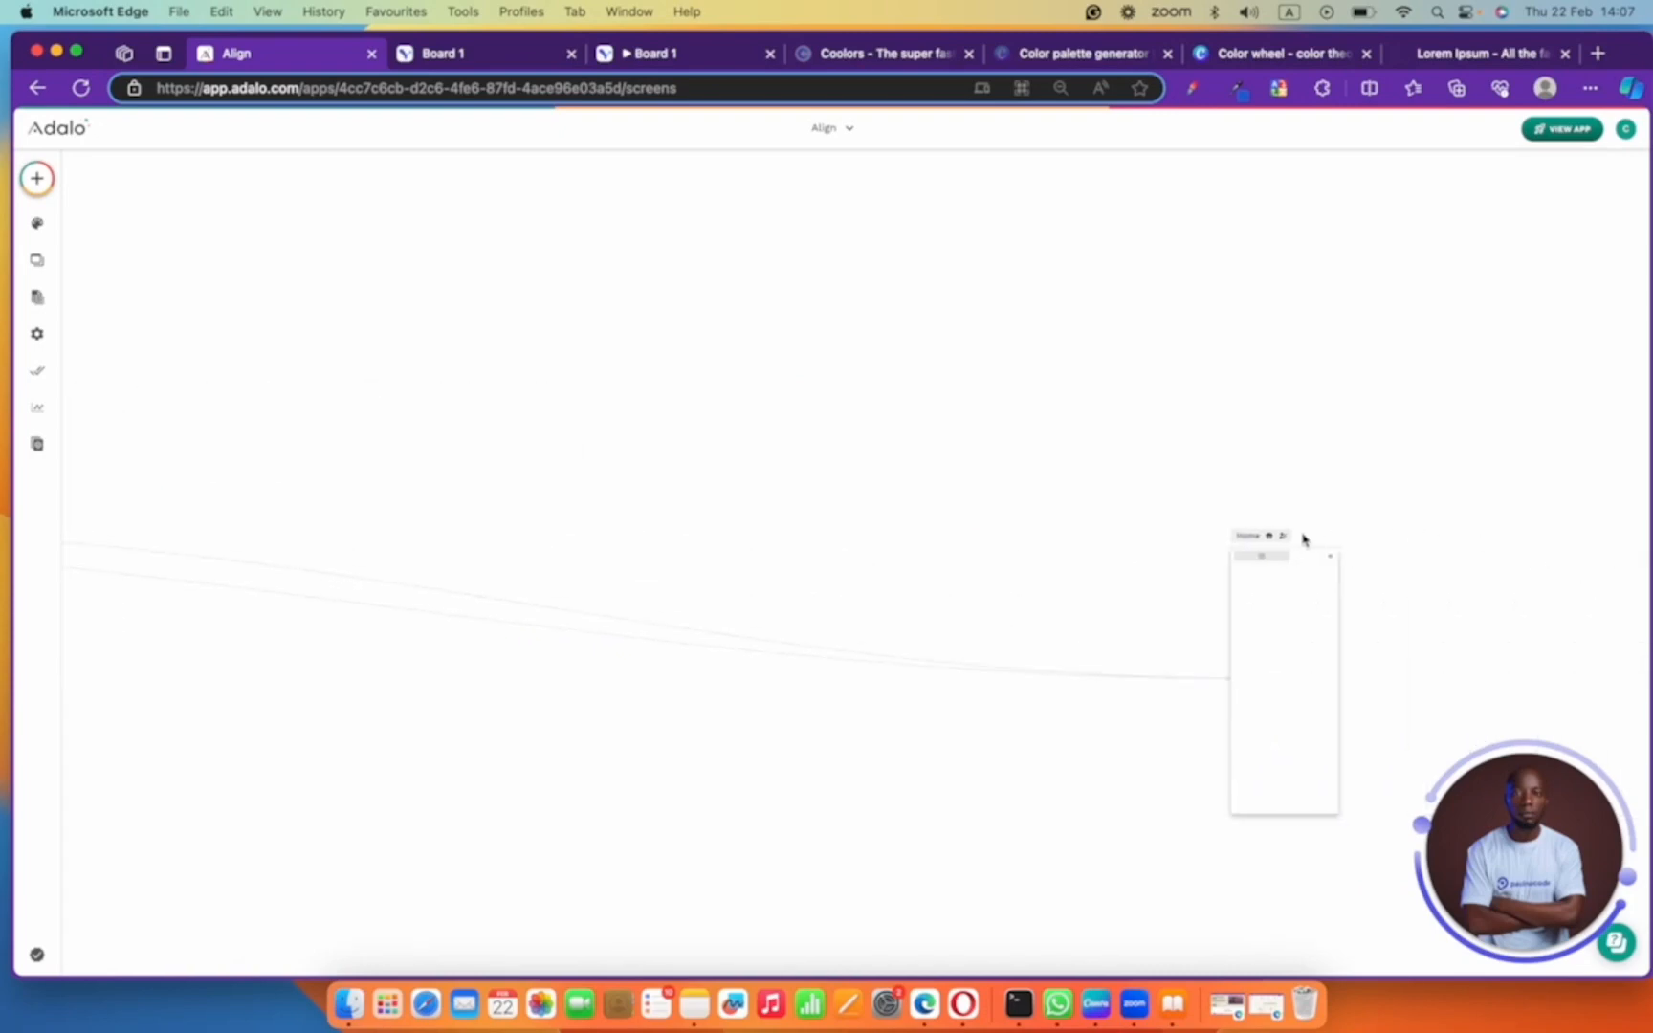
left_click_drag(1302, 539, 461, 332)
left_click(757, 816)
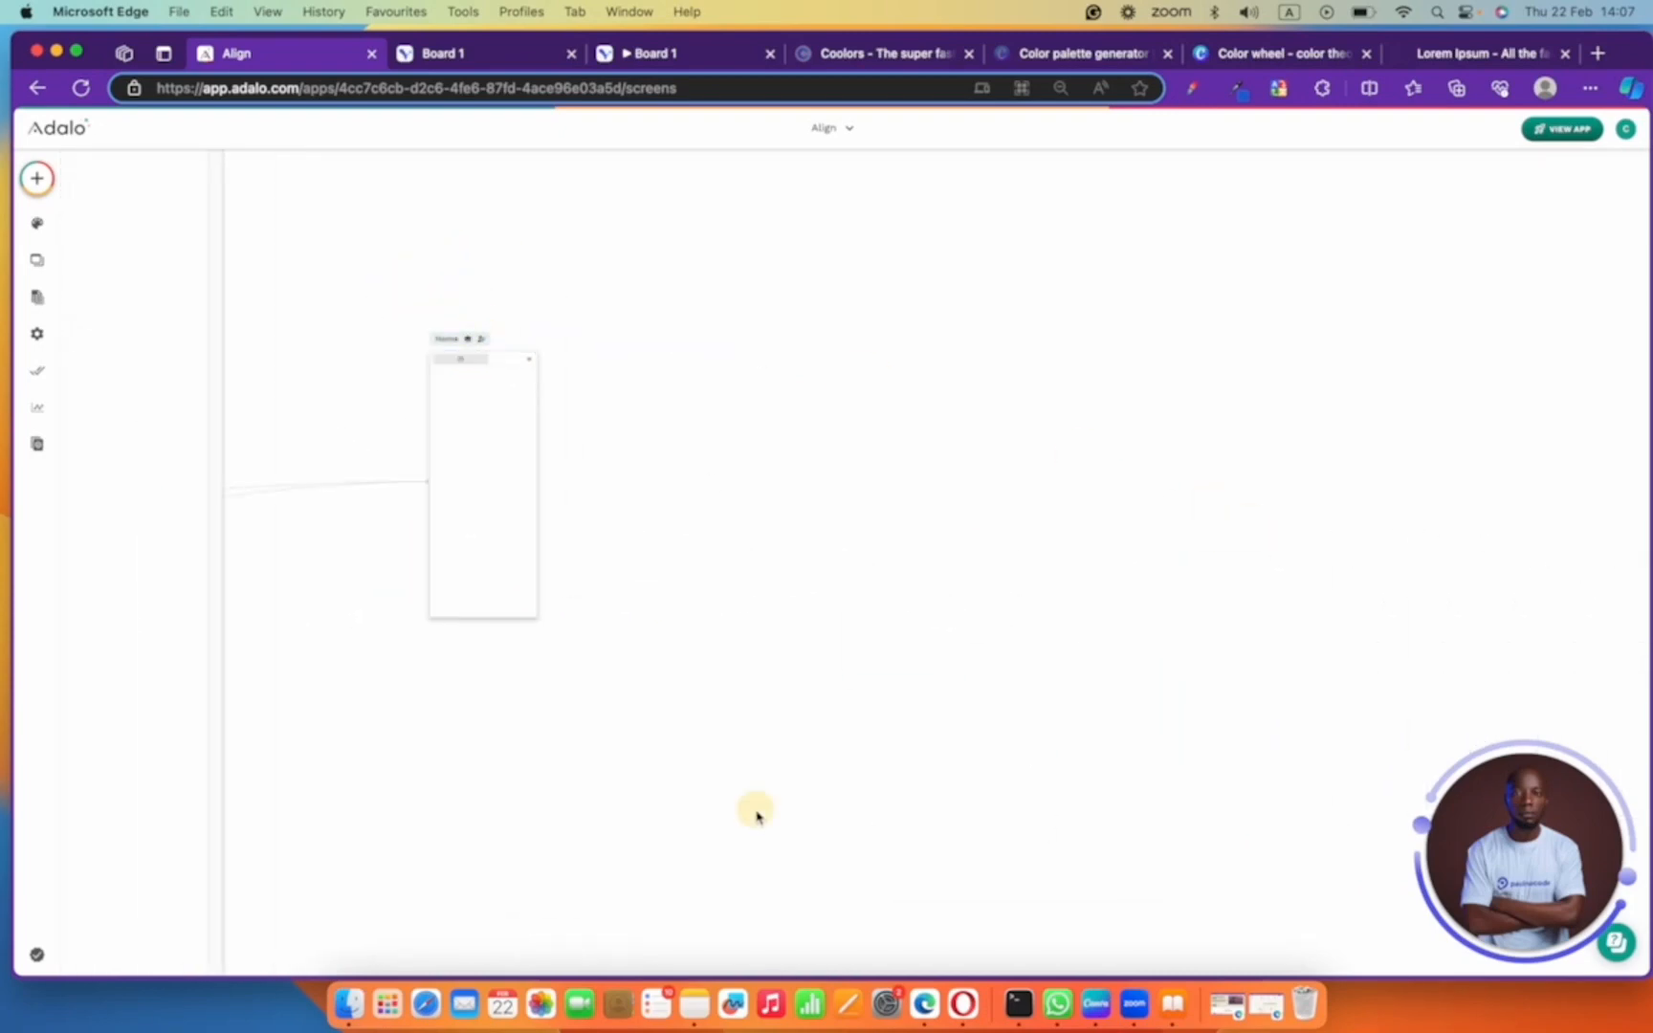
- Place the Home screen in the same row beside Sign Up, and shift the Sign Up screen closer to Log In
scroll(757, 816, "left", 10)
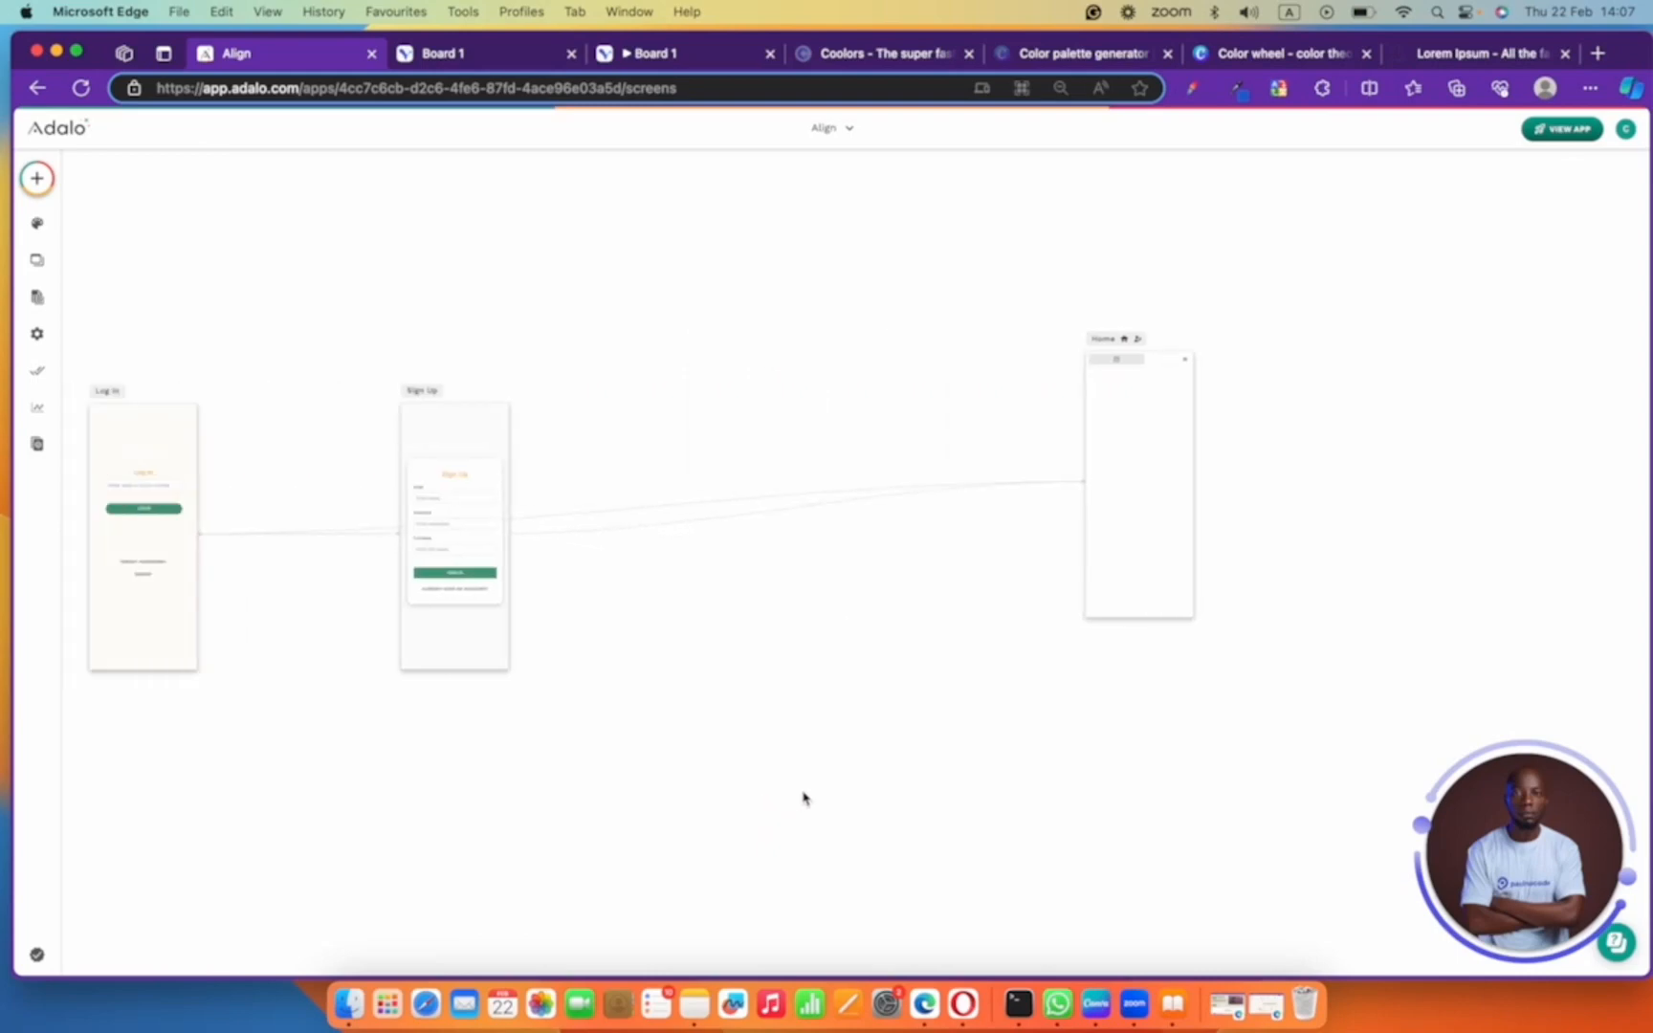
scroll(804, 799, "left", 2)
left_click_drag(1247, 332, 762, 393)
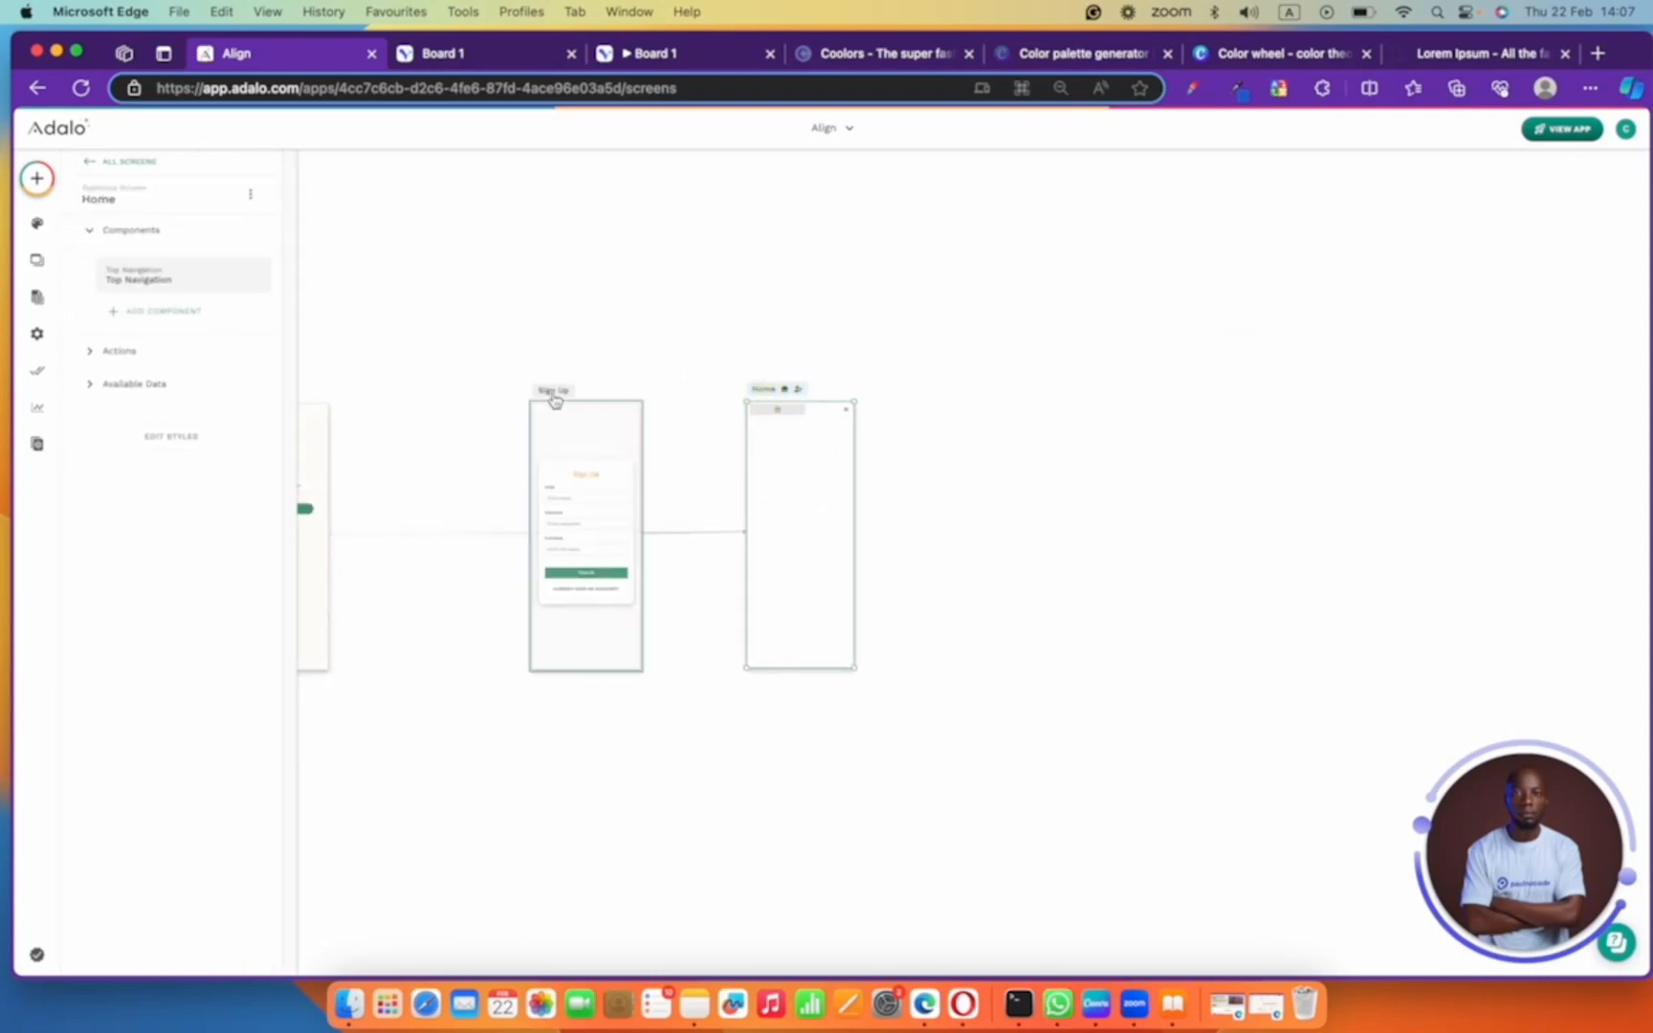
left_click_drag(552, 400, 476, 394)
left_click(348, 724)
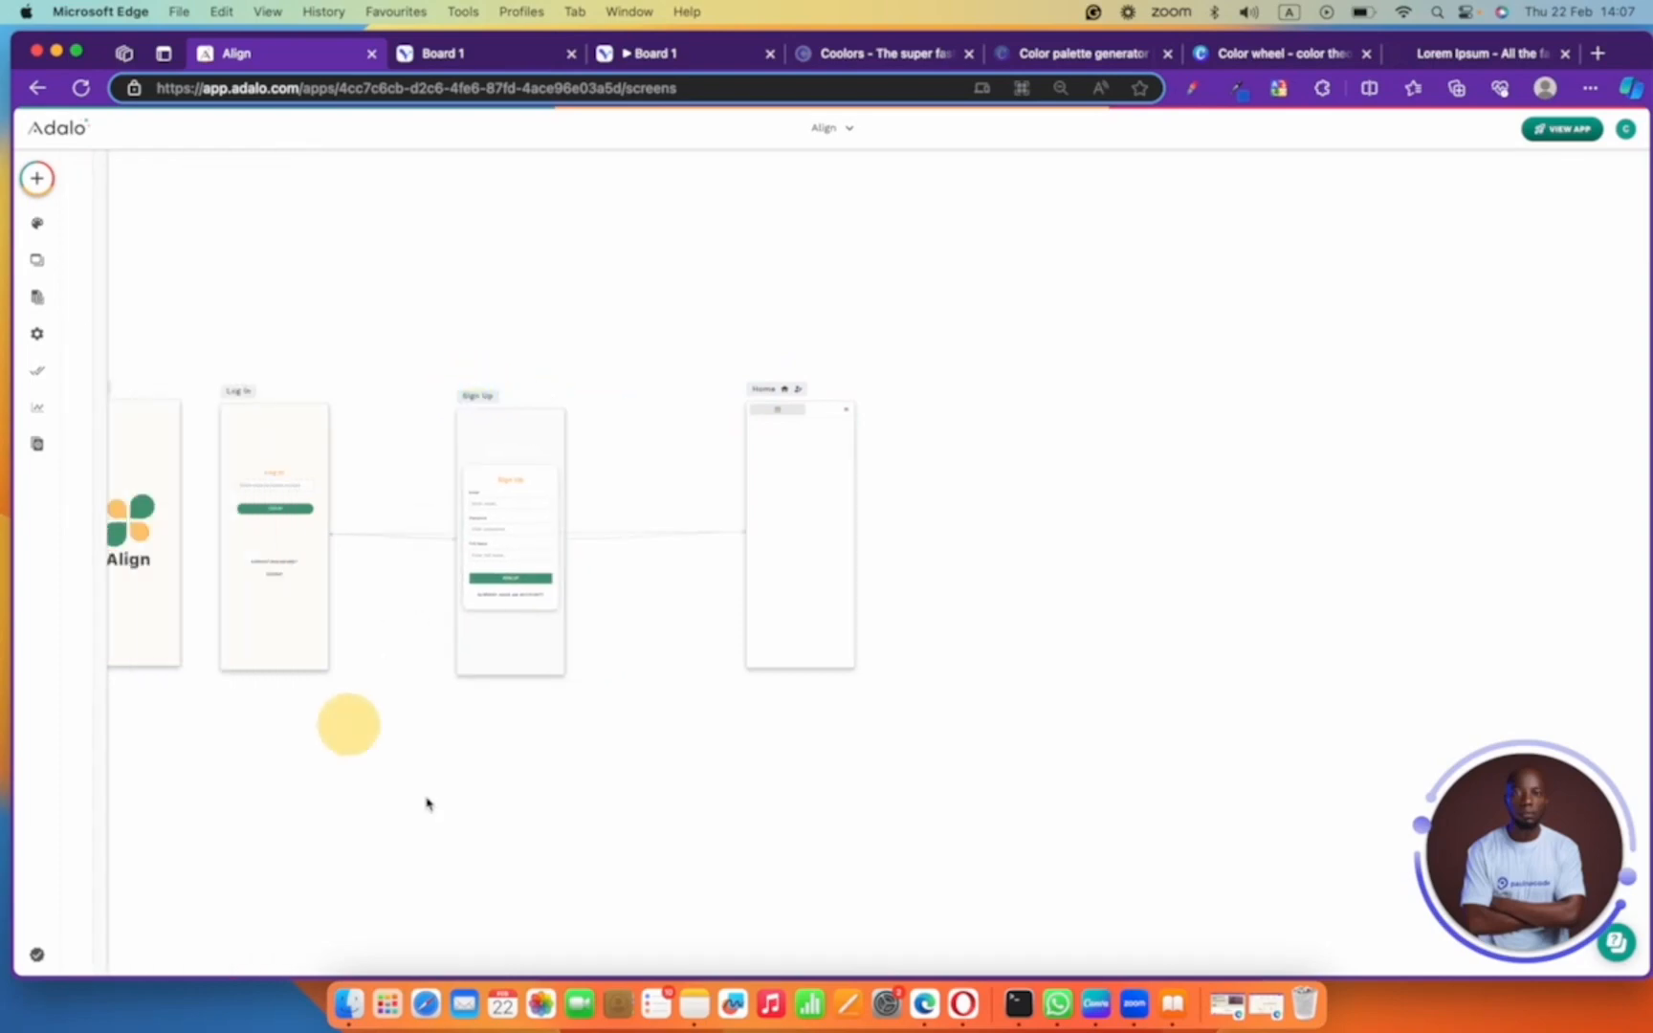
scroll(465, 808, "left", 5)
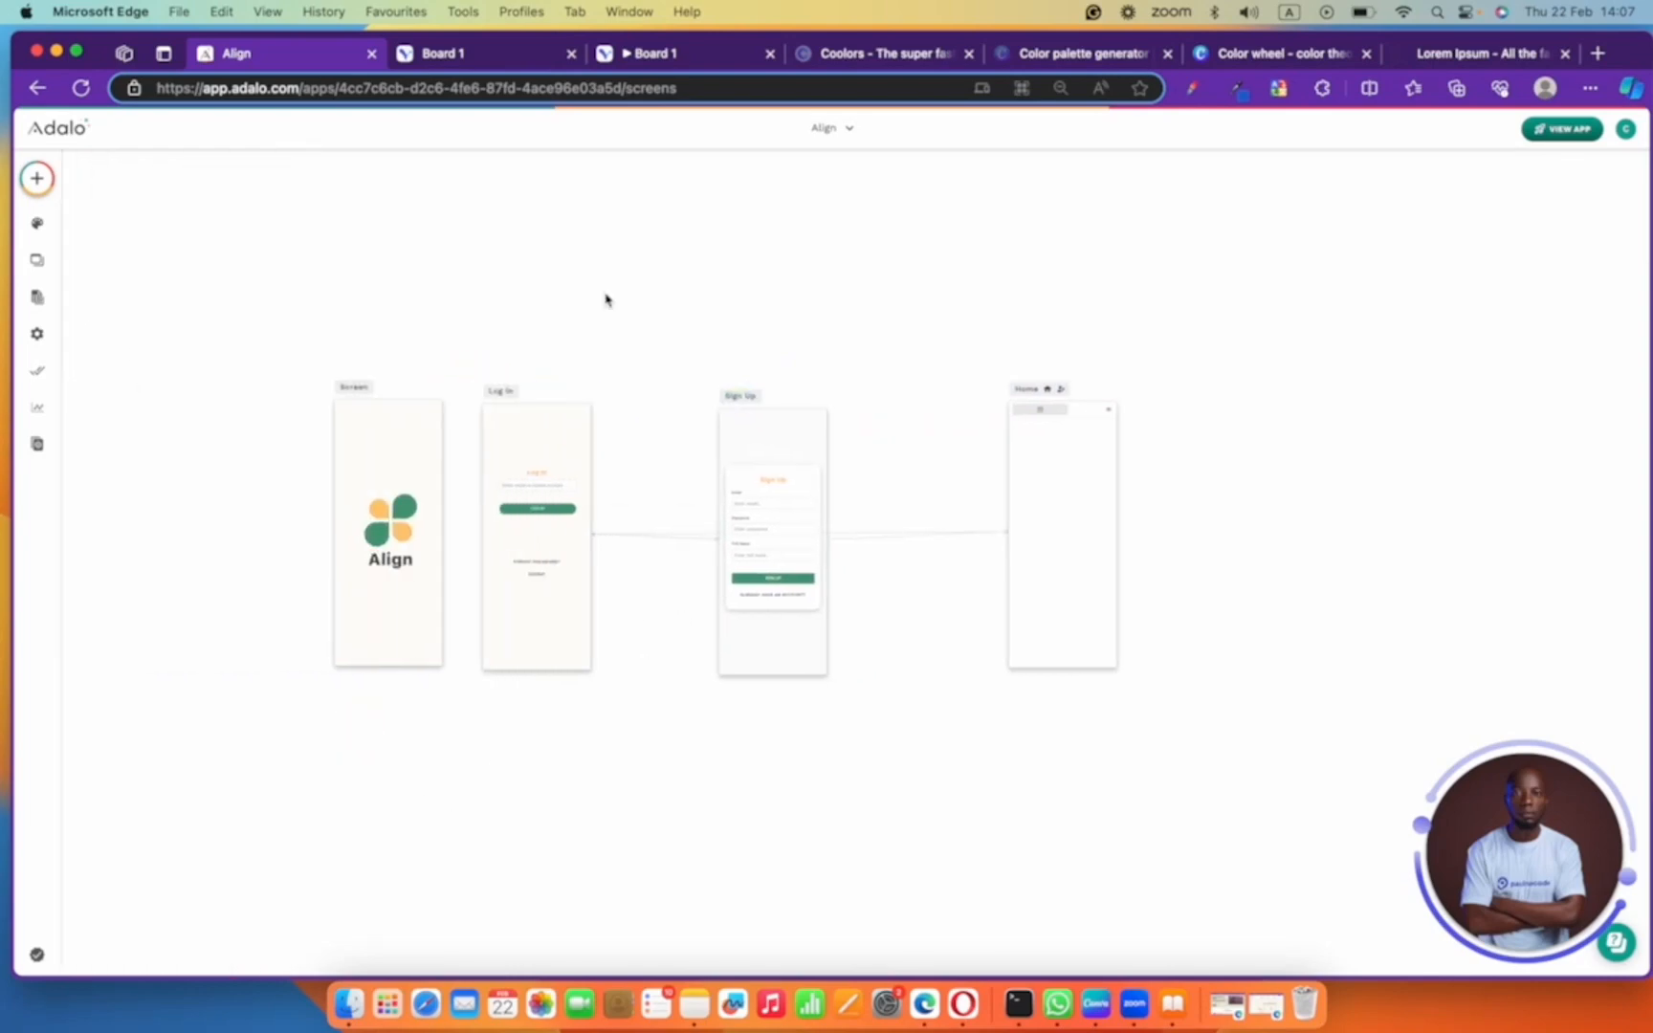
- Switch to the Visily board to review the sequence of designed screens, and return to the Adalo canvas
left_click(450, 53)
scroll(701, 435, "right", 5)
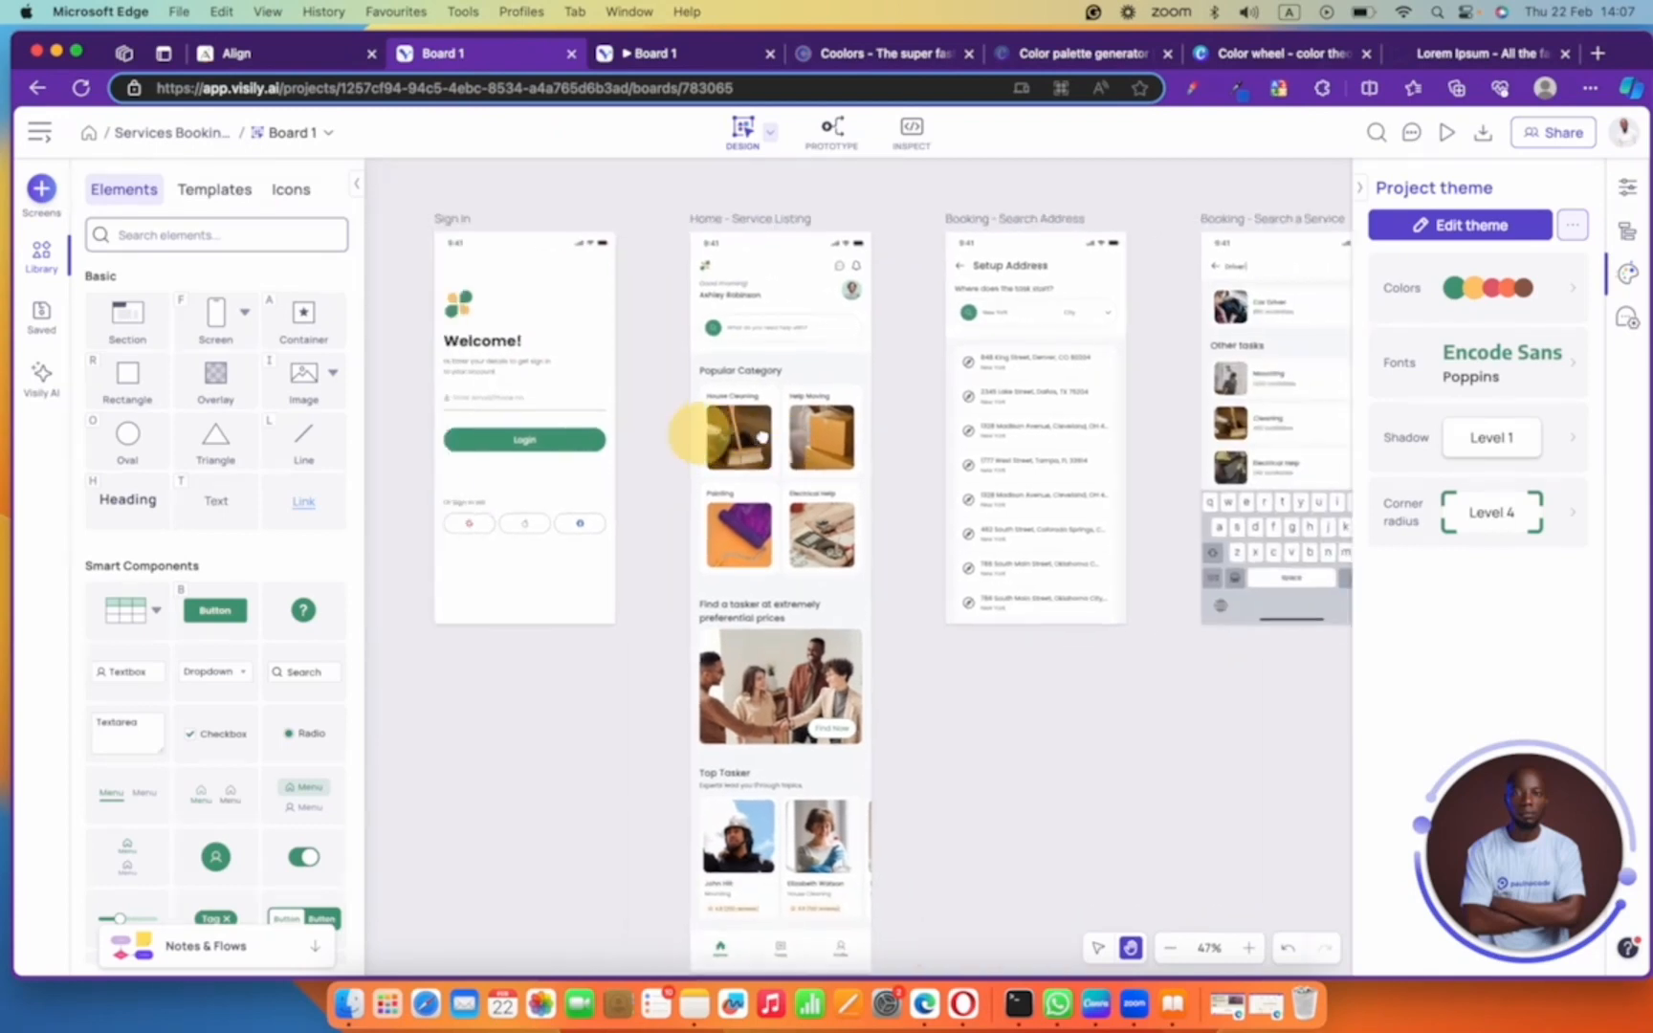
scroll(814, 438, "left", 2)
scroll(814, 438, "down", 6)
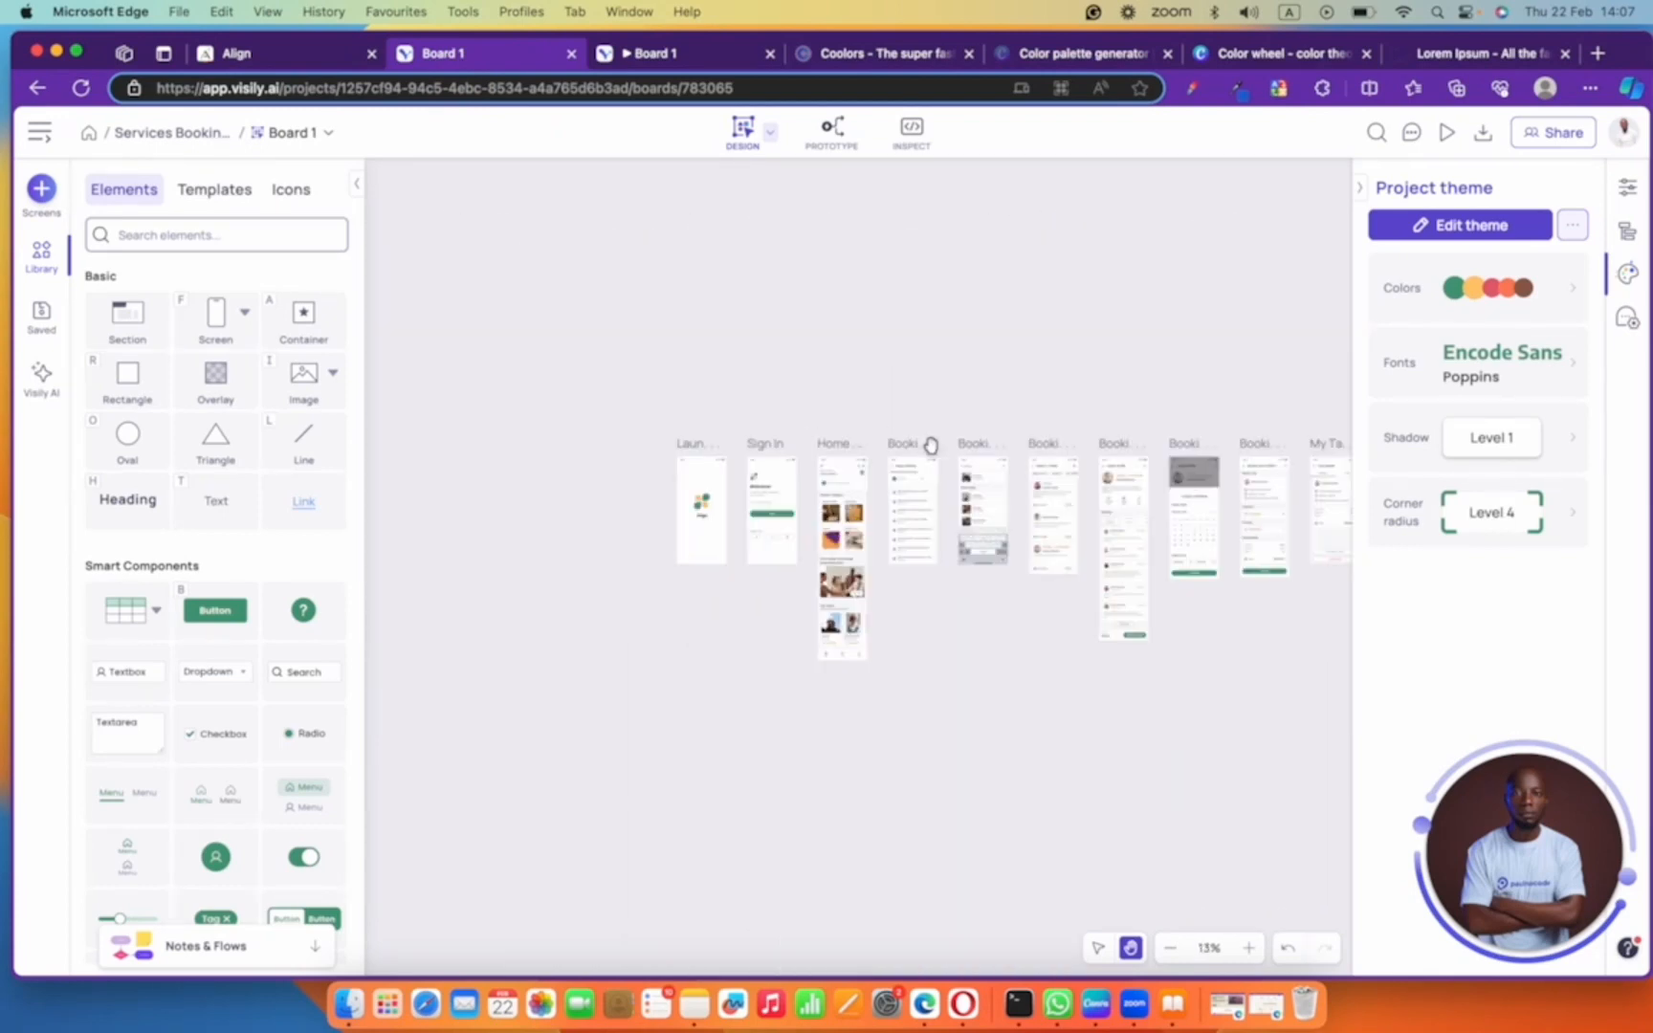
left_click_drag(718, 329, 584, 382)
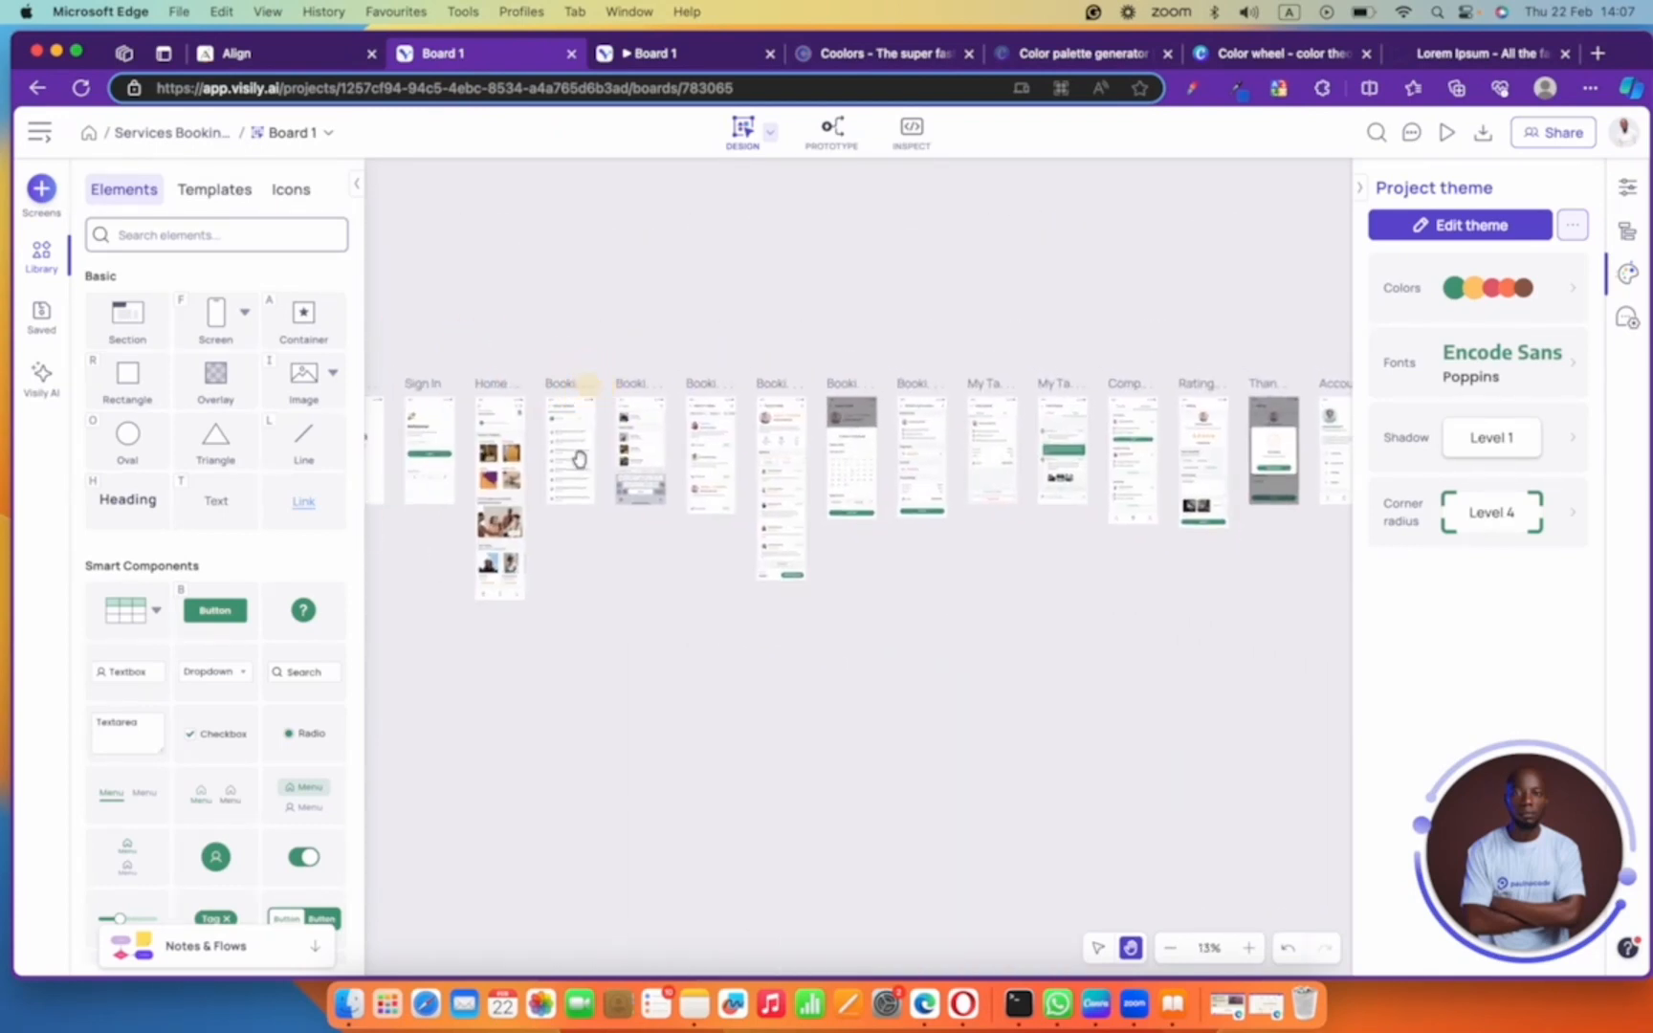
left_click(277, 54)
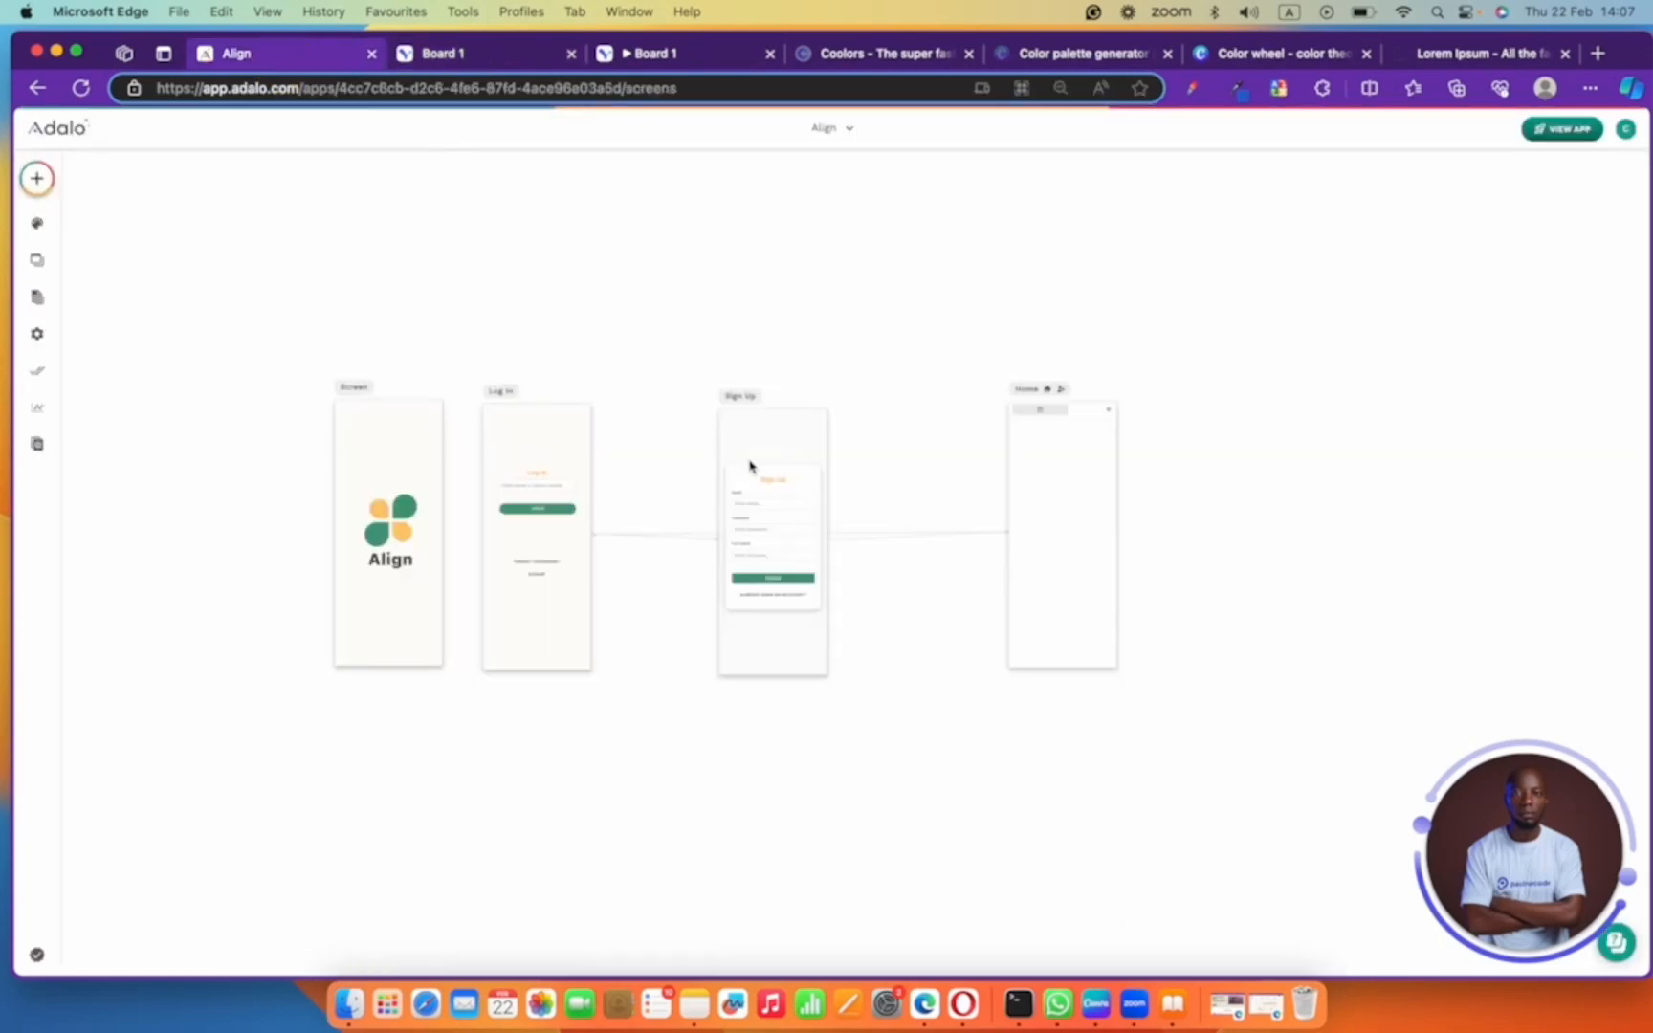
- Remove the Full Name and Password fields from the form on the Sign Up screen, keeping only Email
left_click(742, 395)
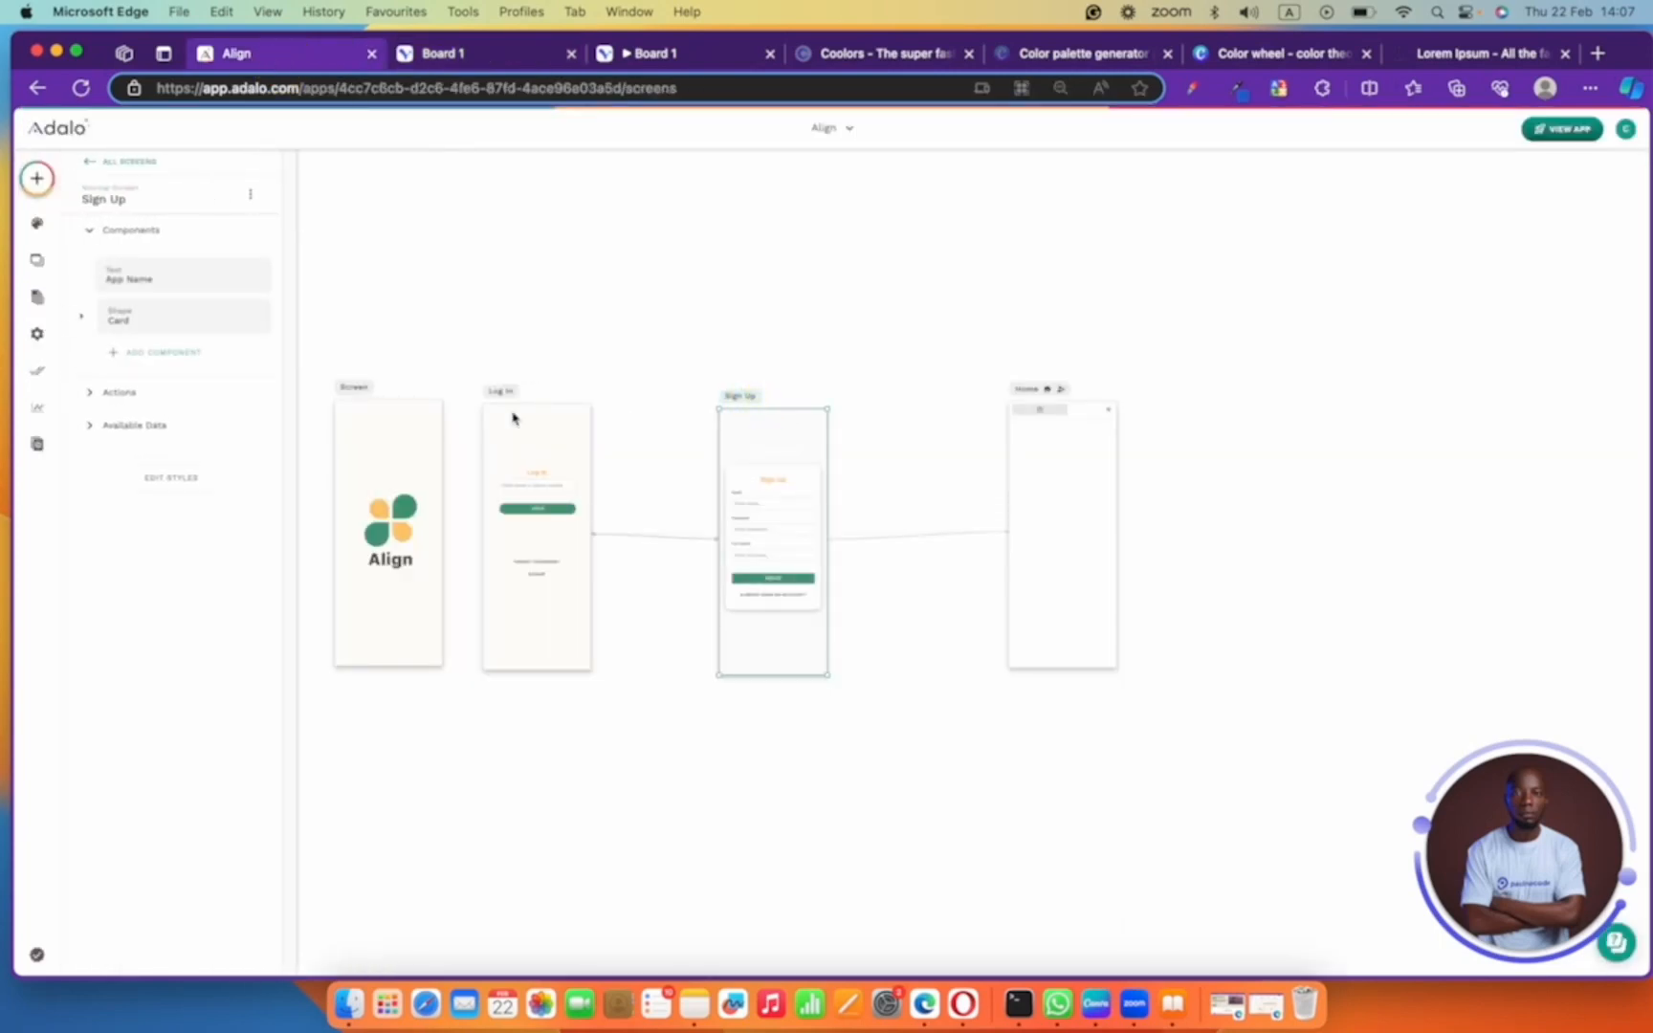
left_click(789, 560)
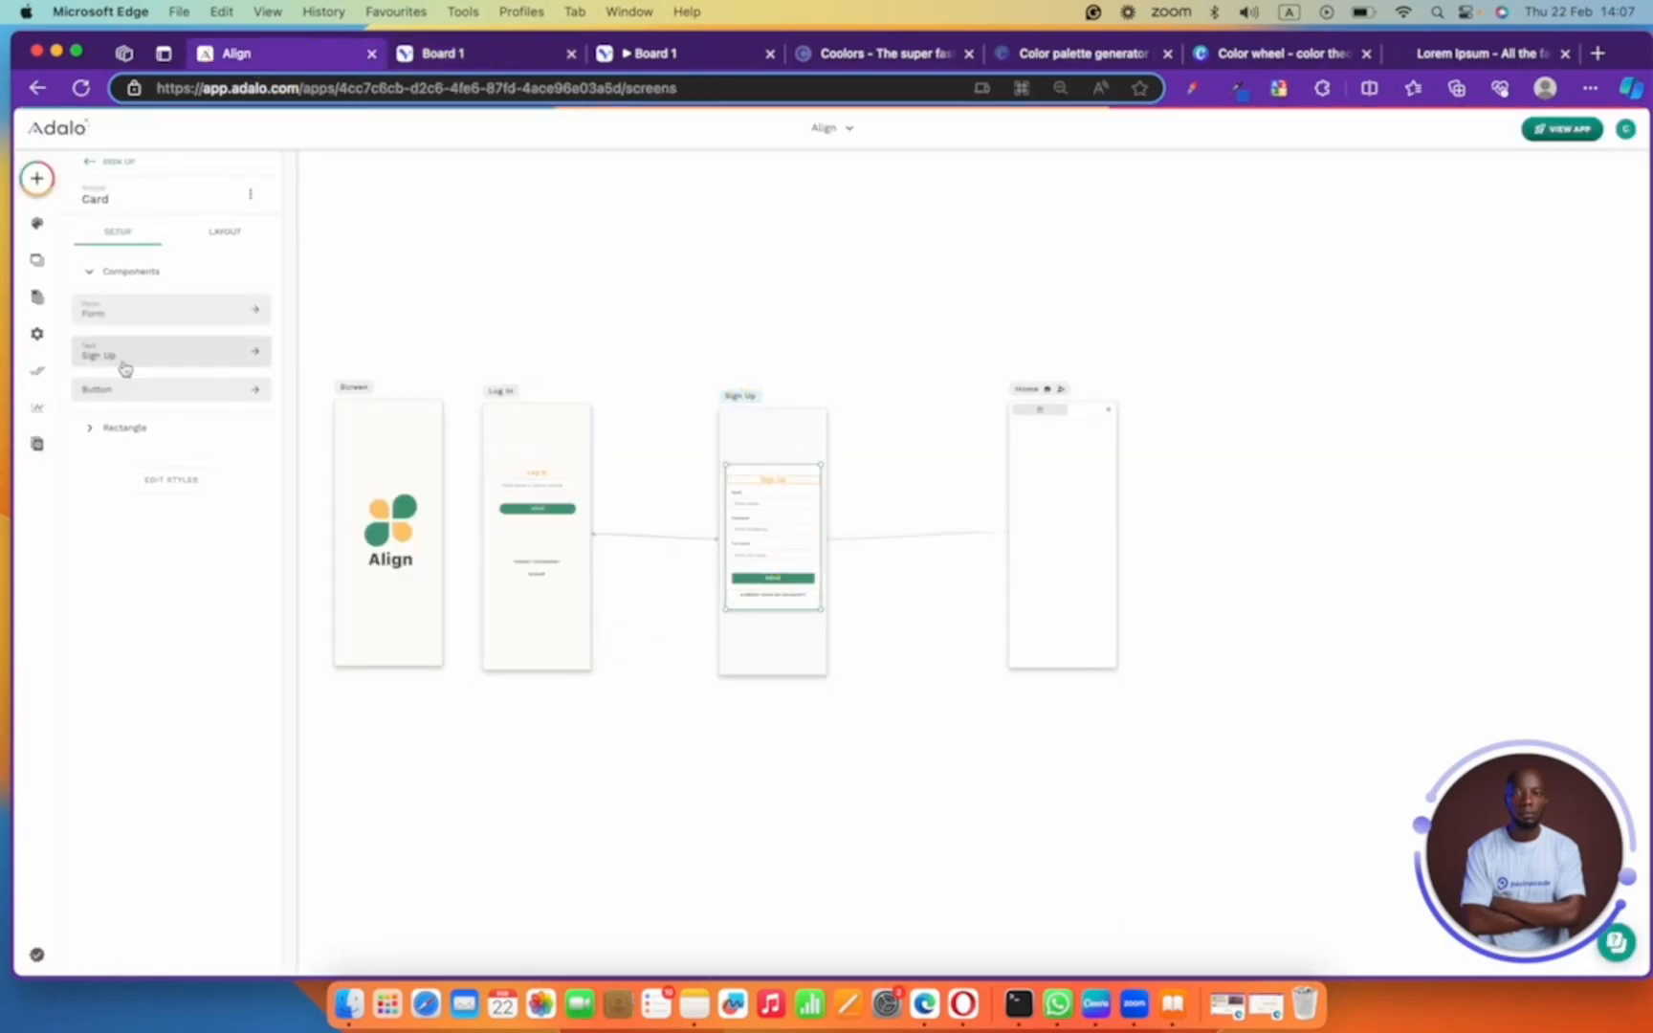
left_click(131, 315)
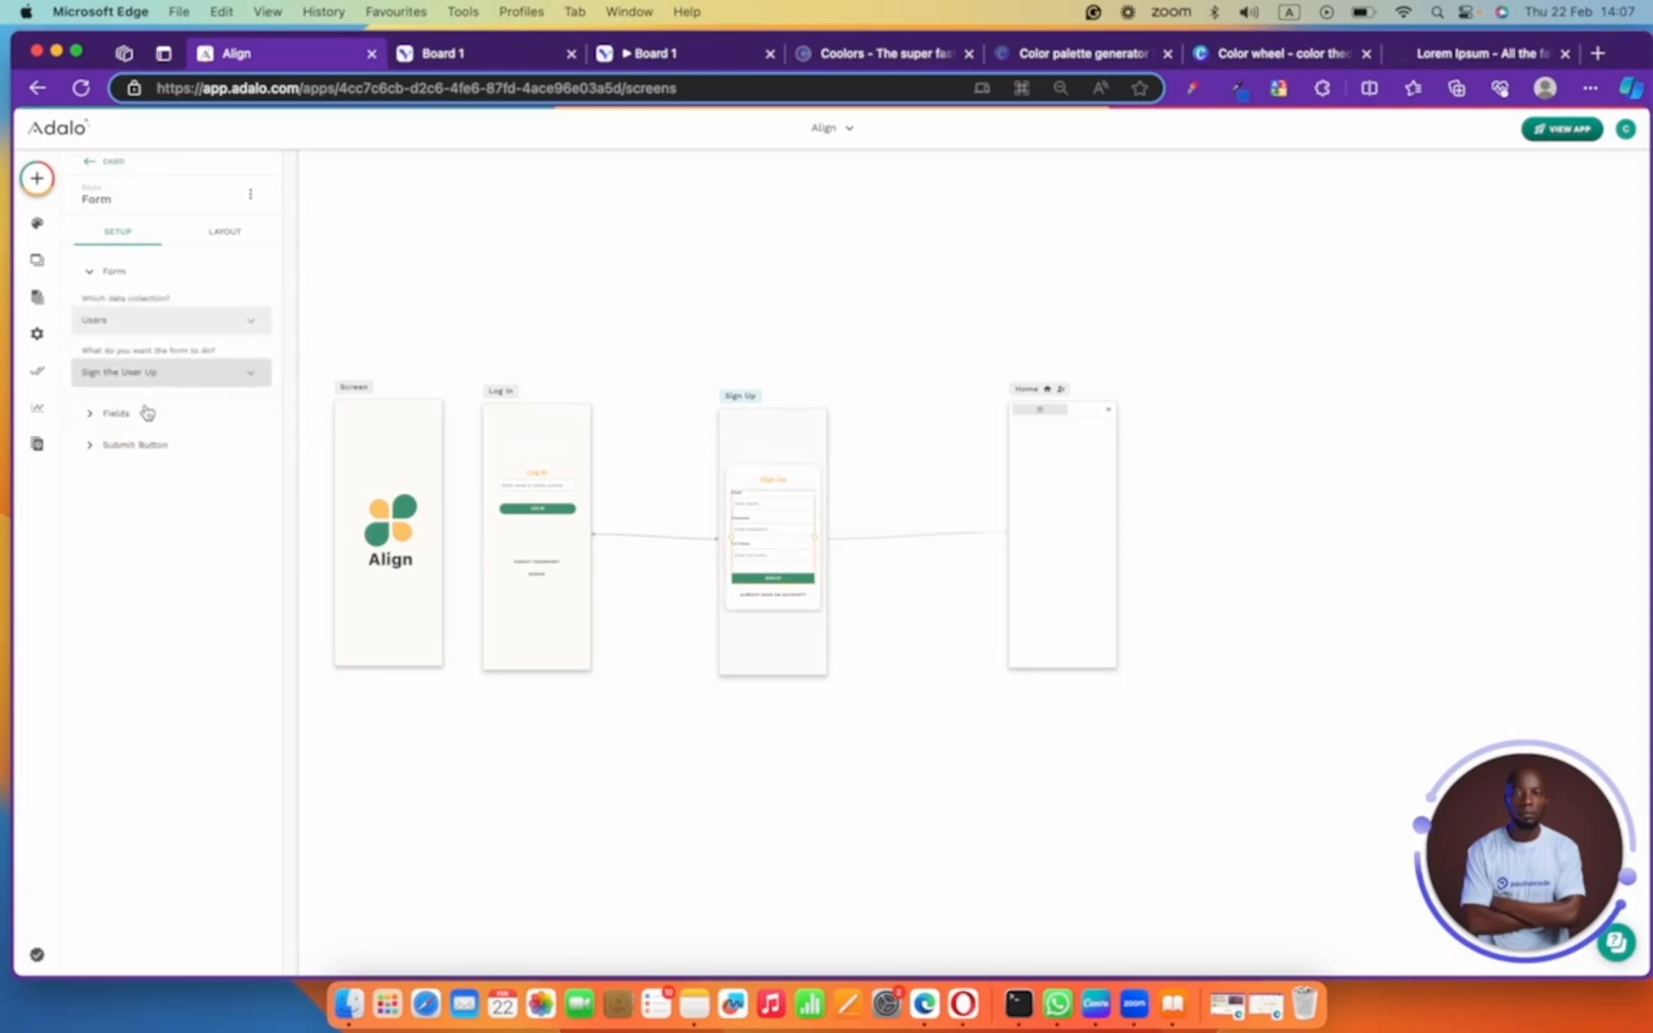
left_click(144, 411)
left_click(251, 424)
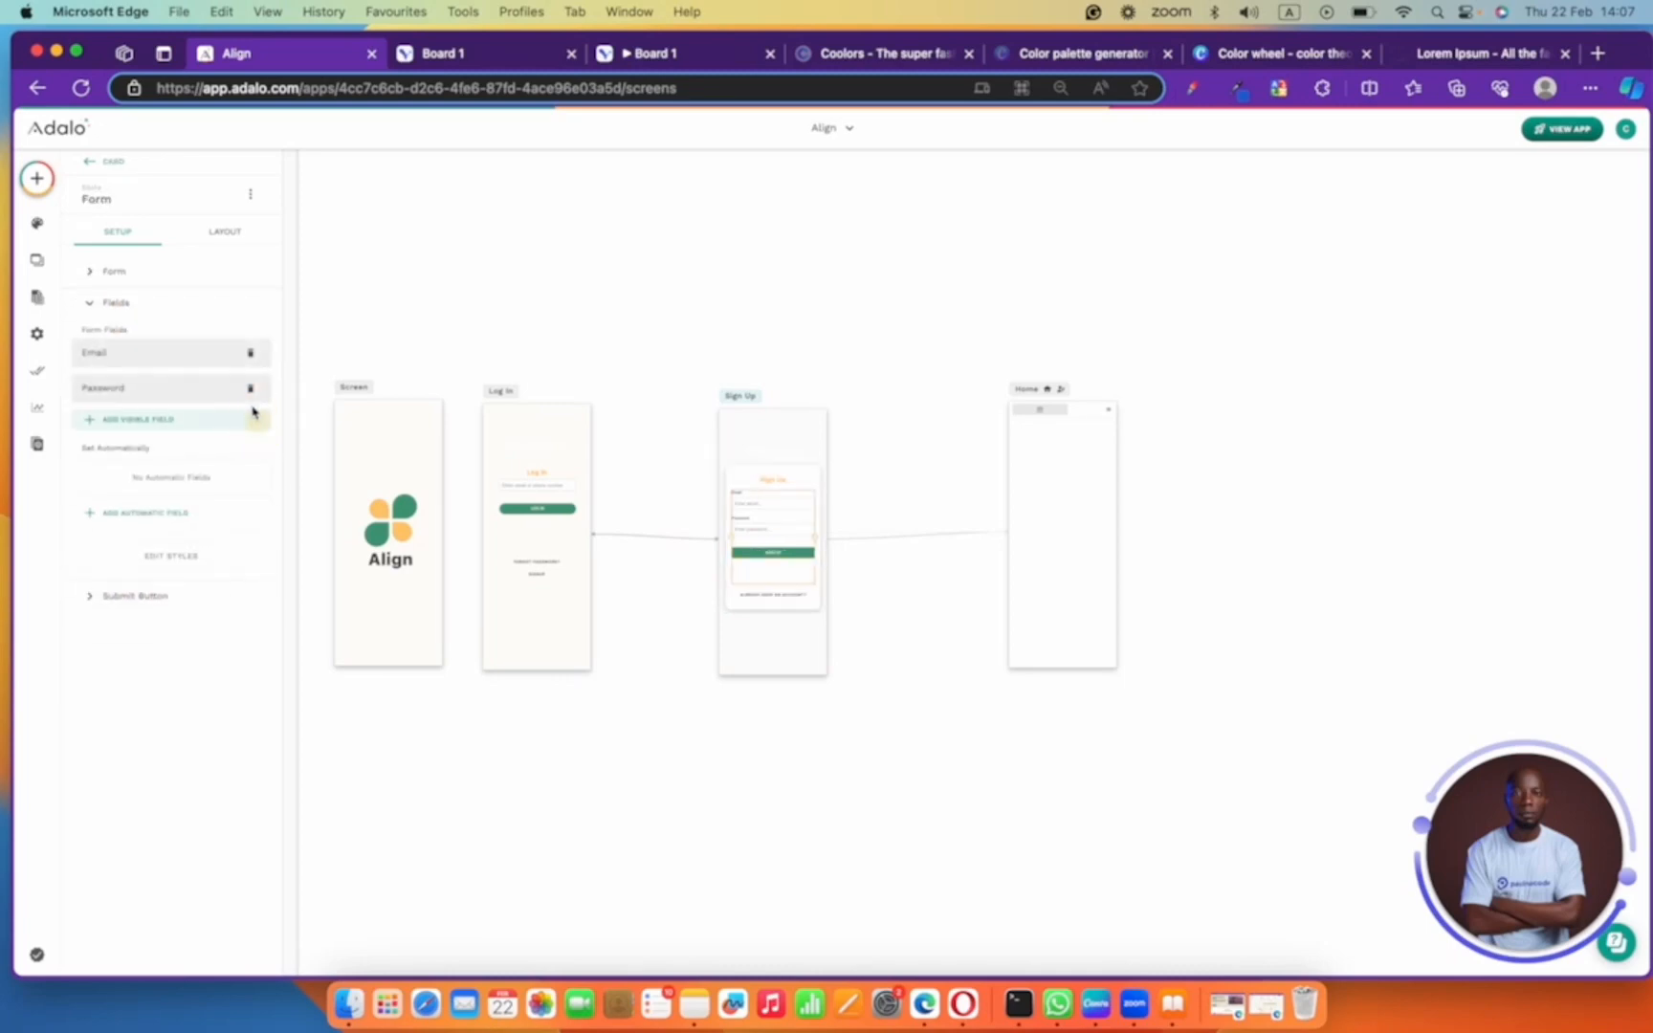
left_click(251, 390)
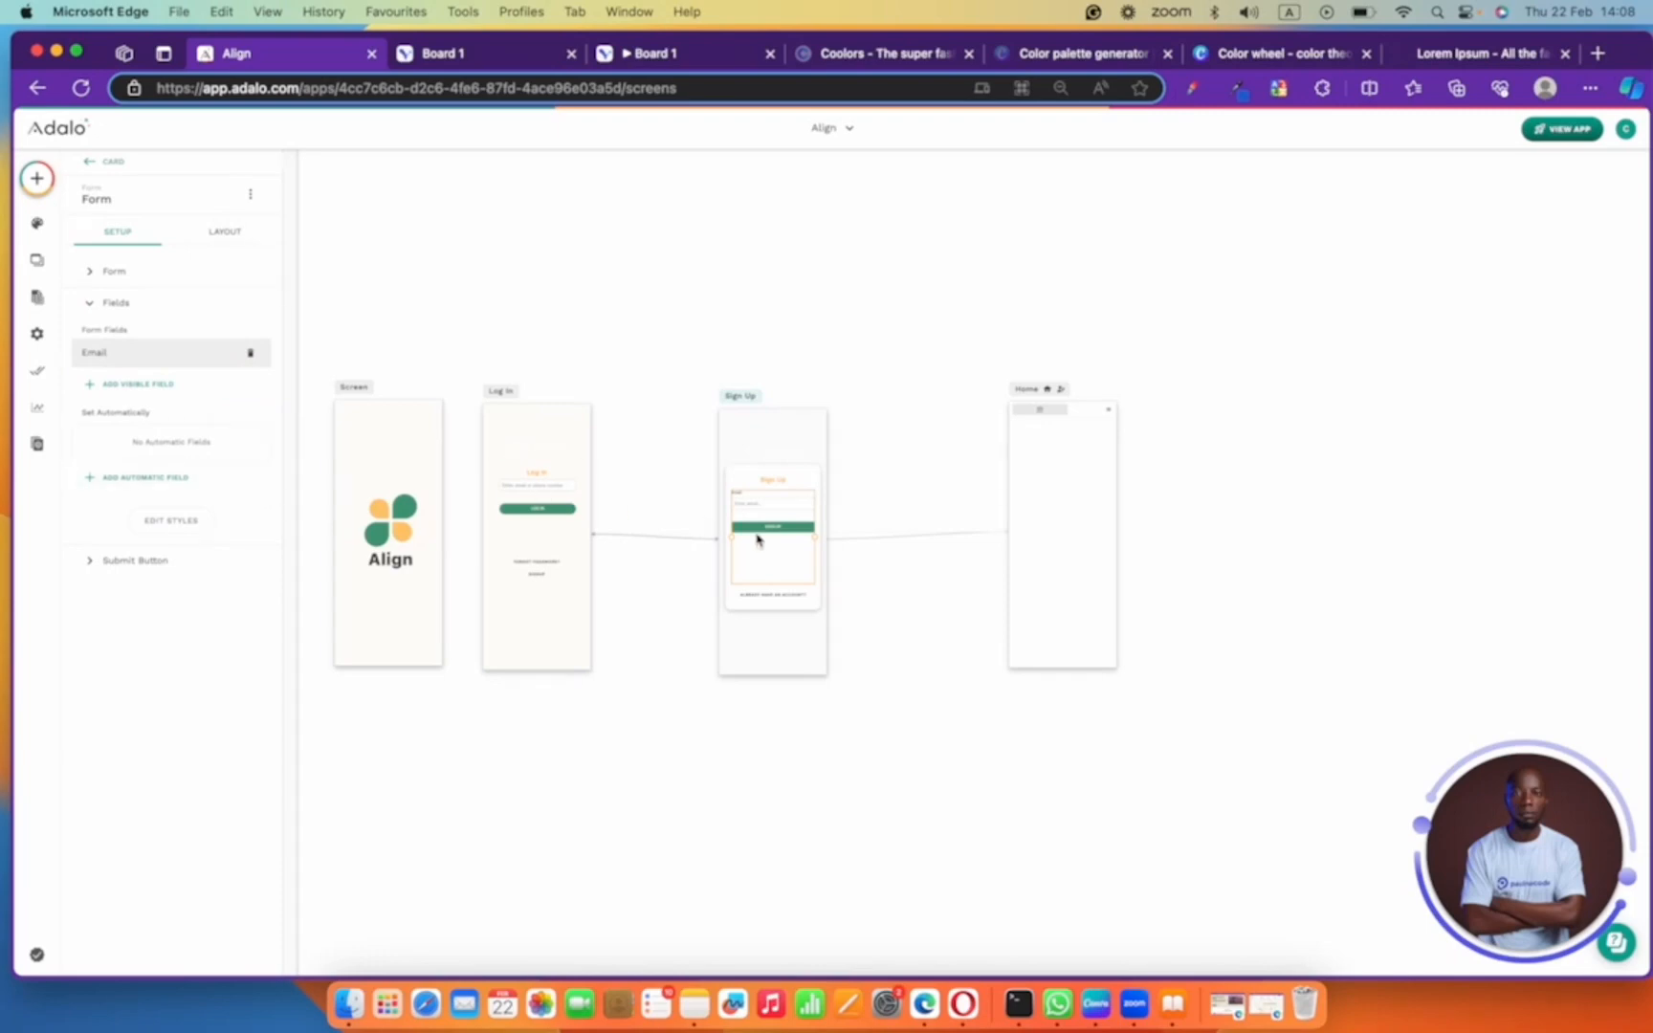
- Round the corners of the Sign Up form's submit button to match the Log In button
left_click(163, 558)
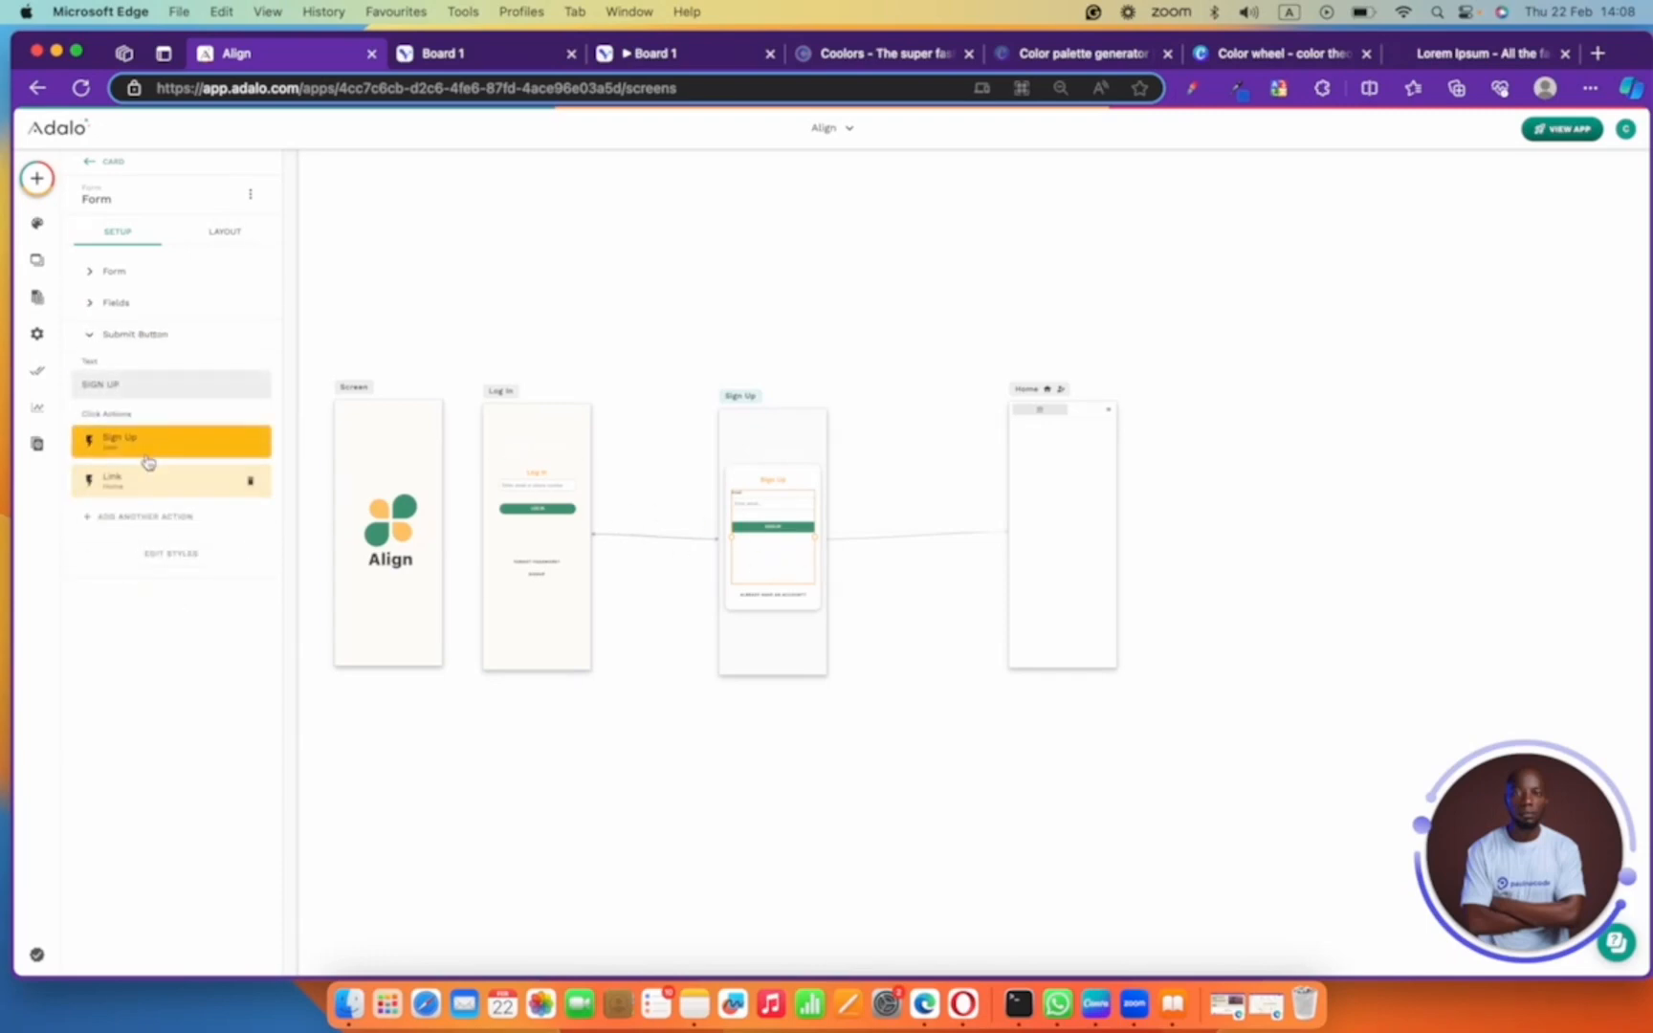
left_click(171, 553)
left_click(237, 717)
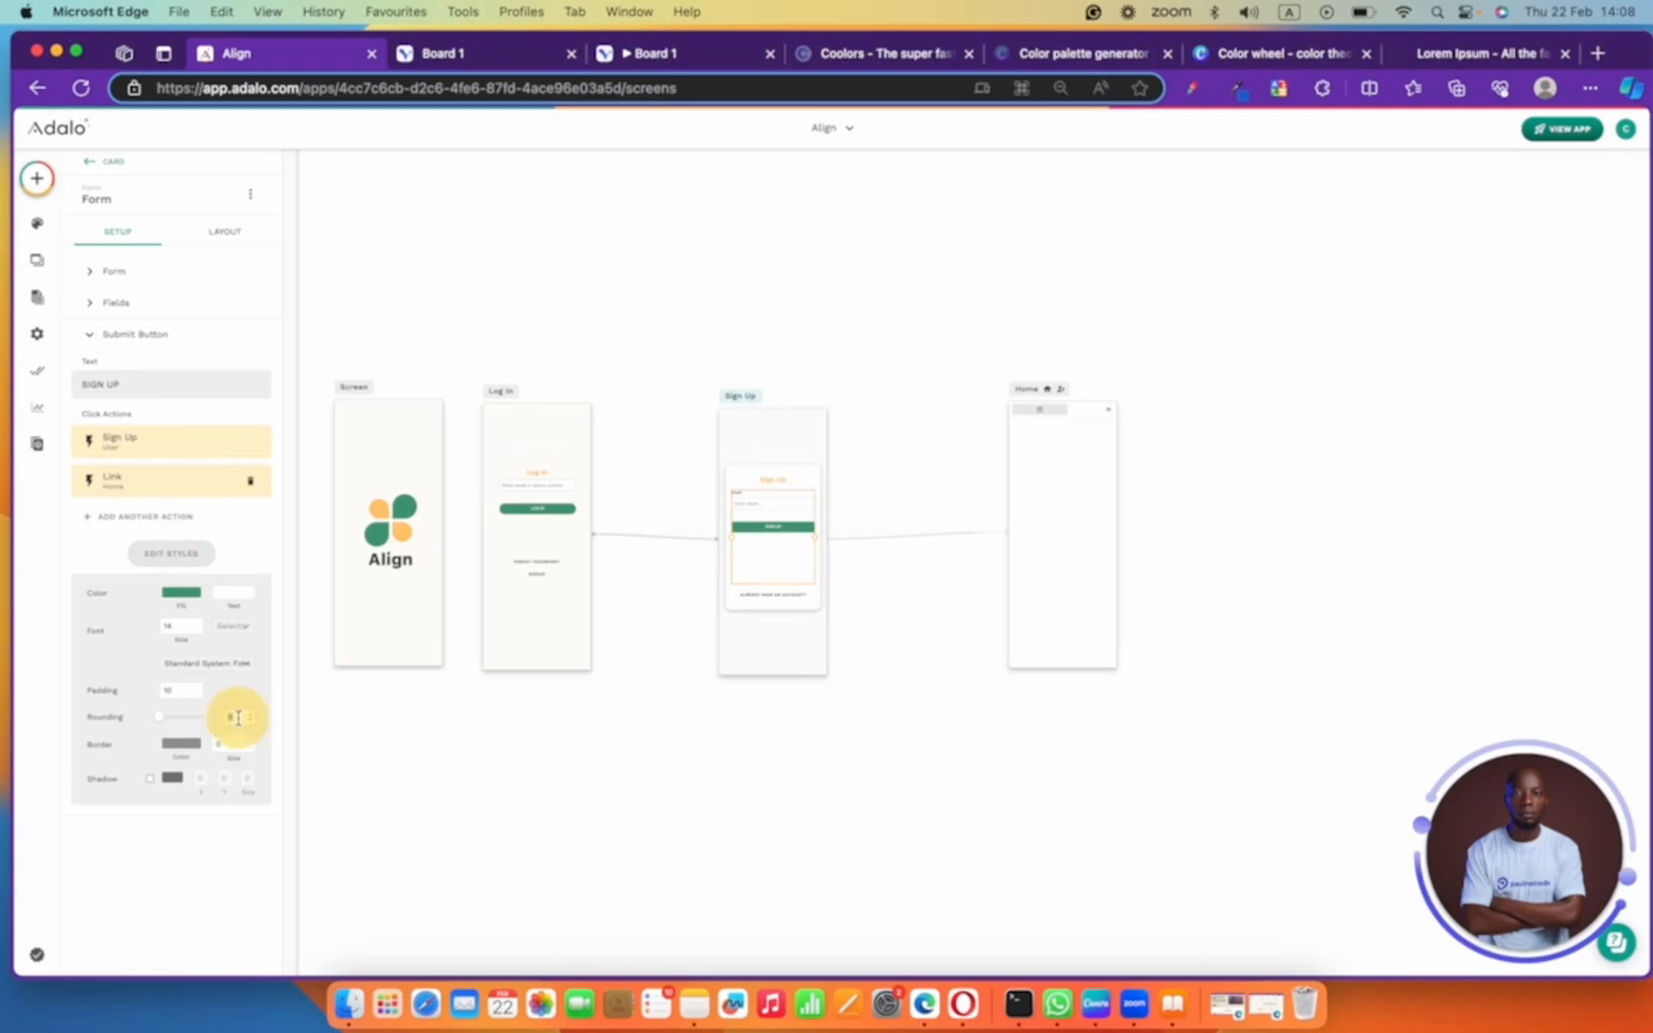
type("8")
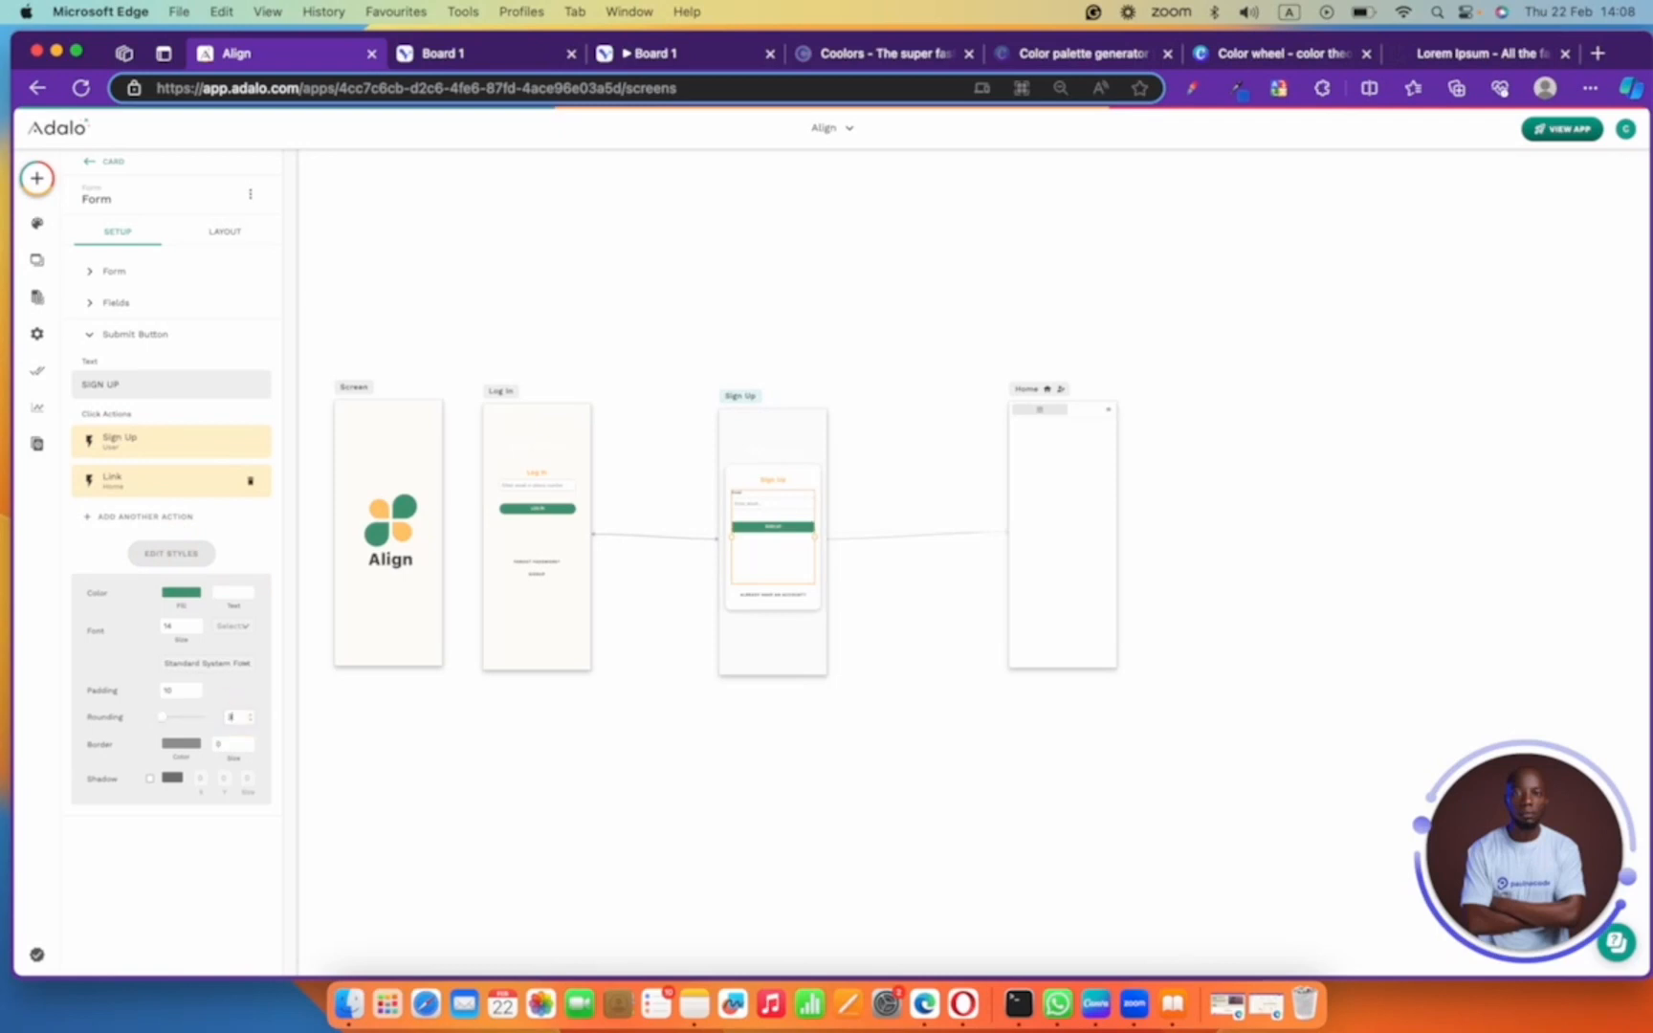
- Give the Sign Up screen the background hex colour copied from the Log In screen, with an opacity of 4
left_click(495, 391)
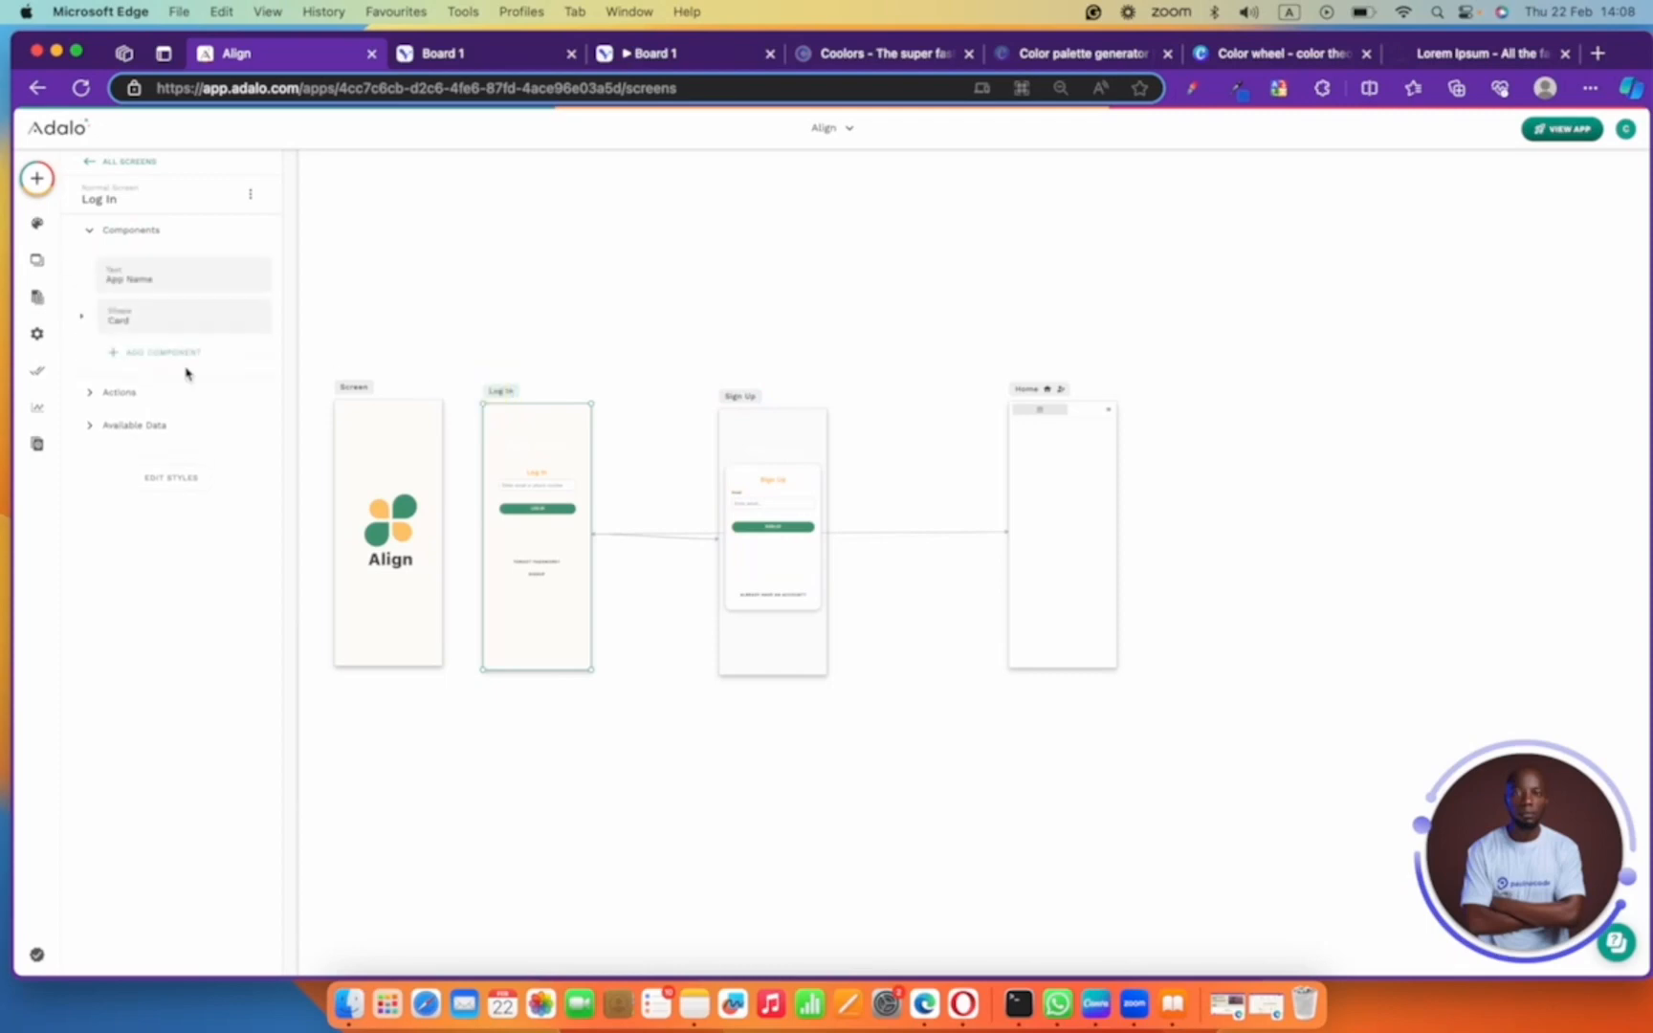
left_click(167, 475)
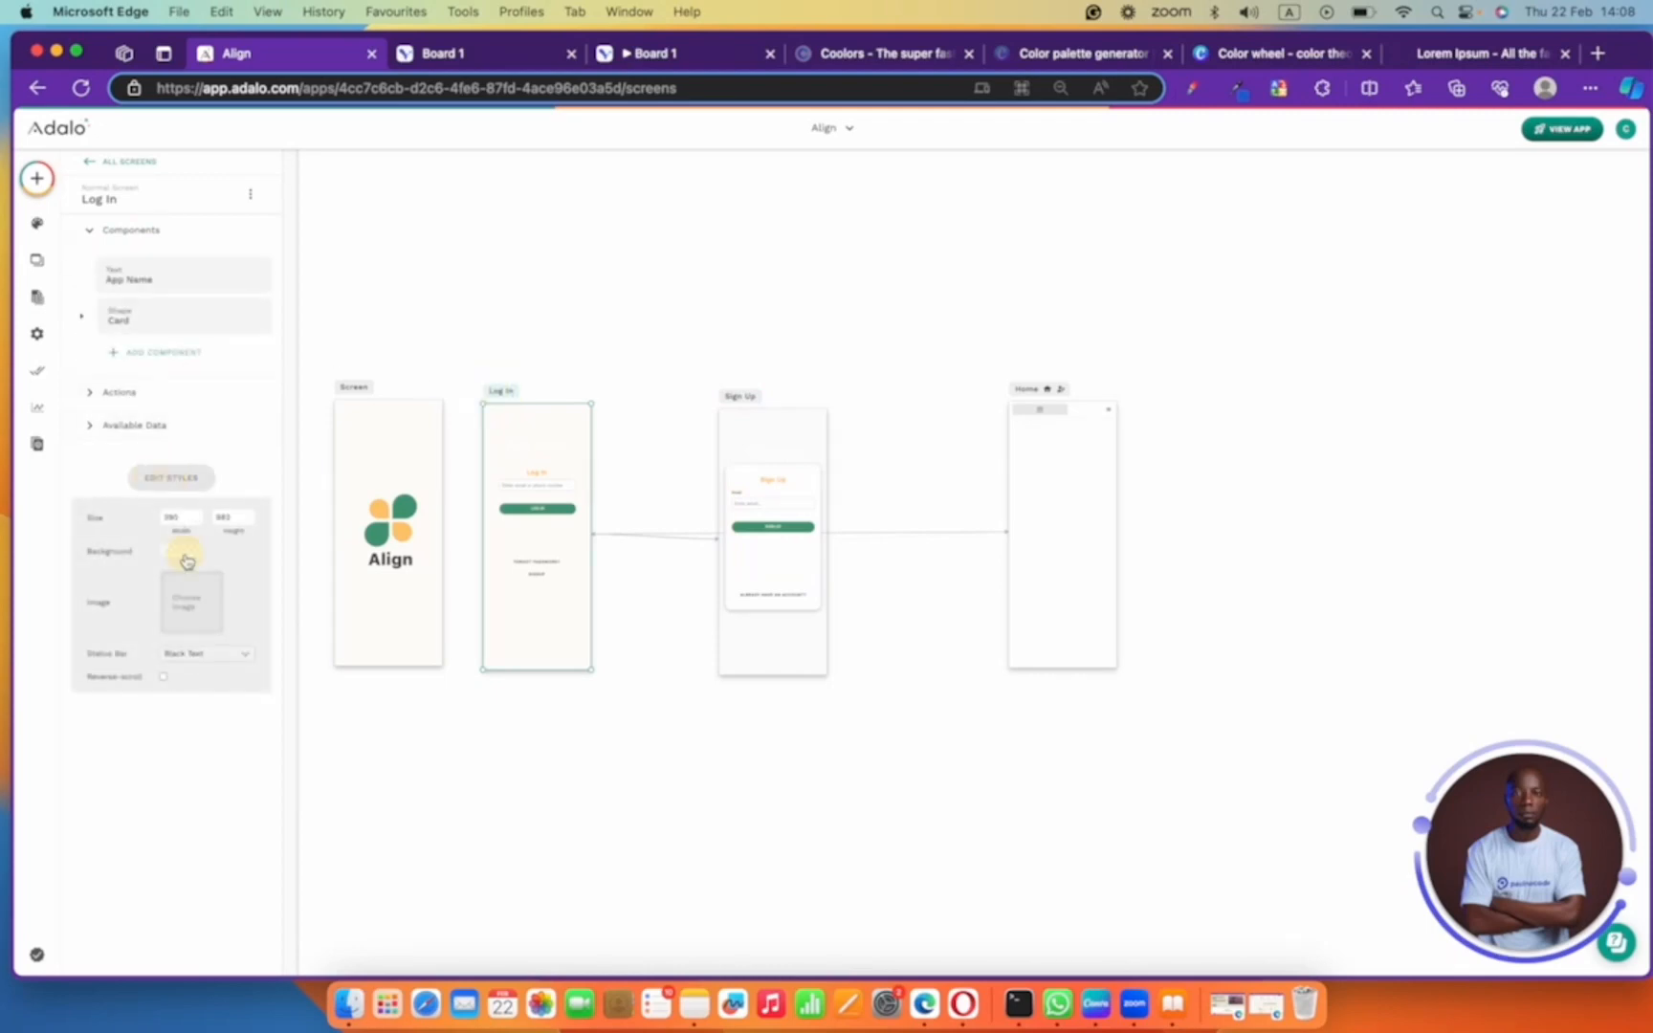
left_click(182, 553)
double_click(145, 701)
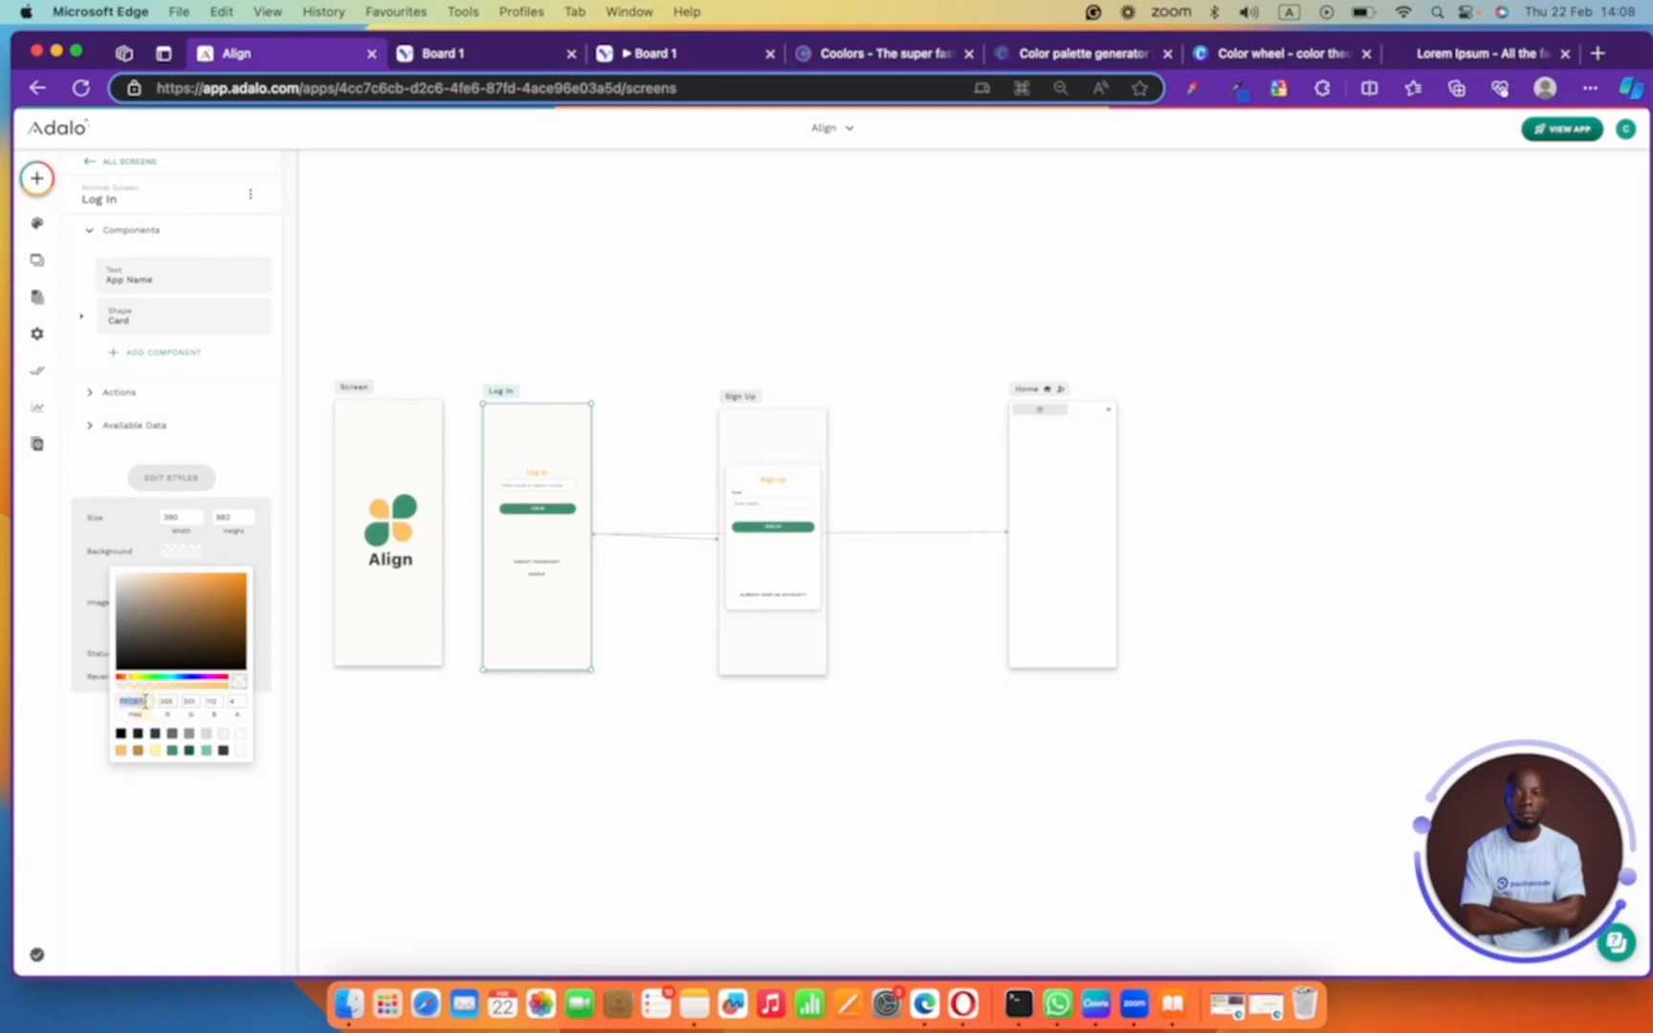
left_click(733, 394)
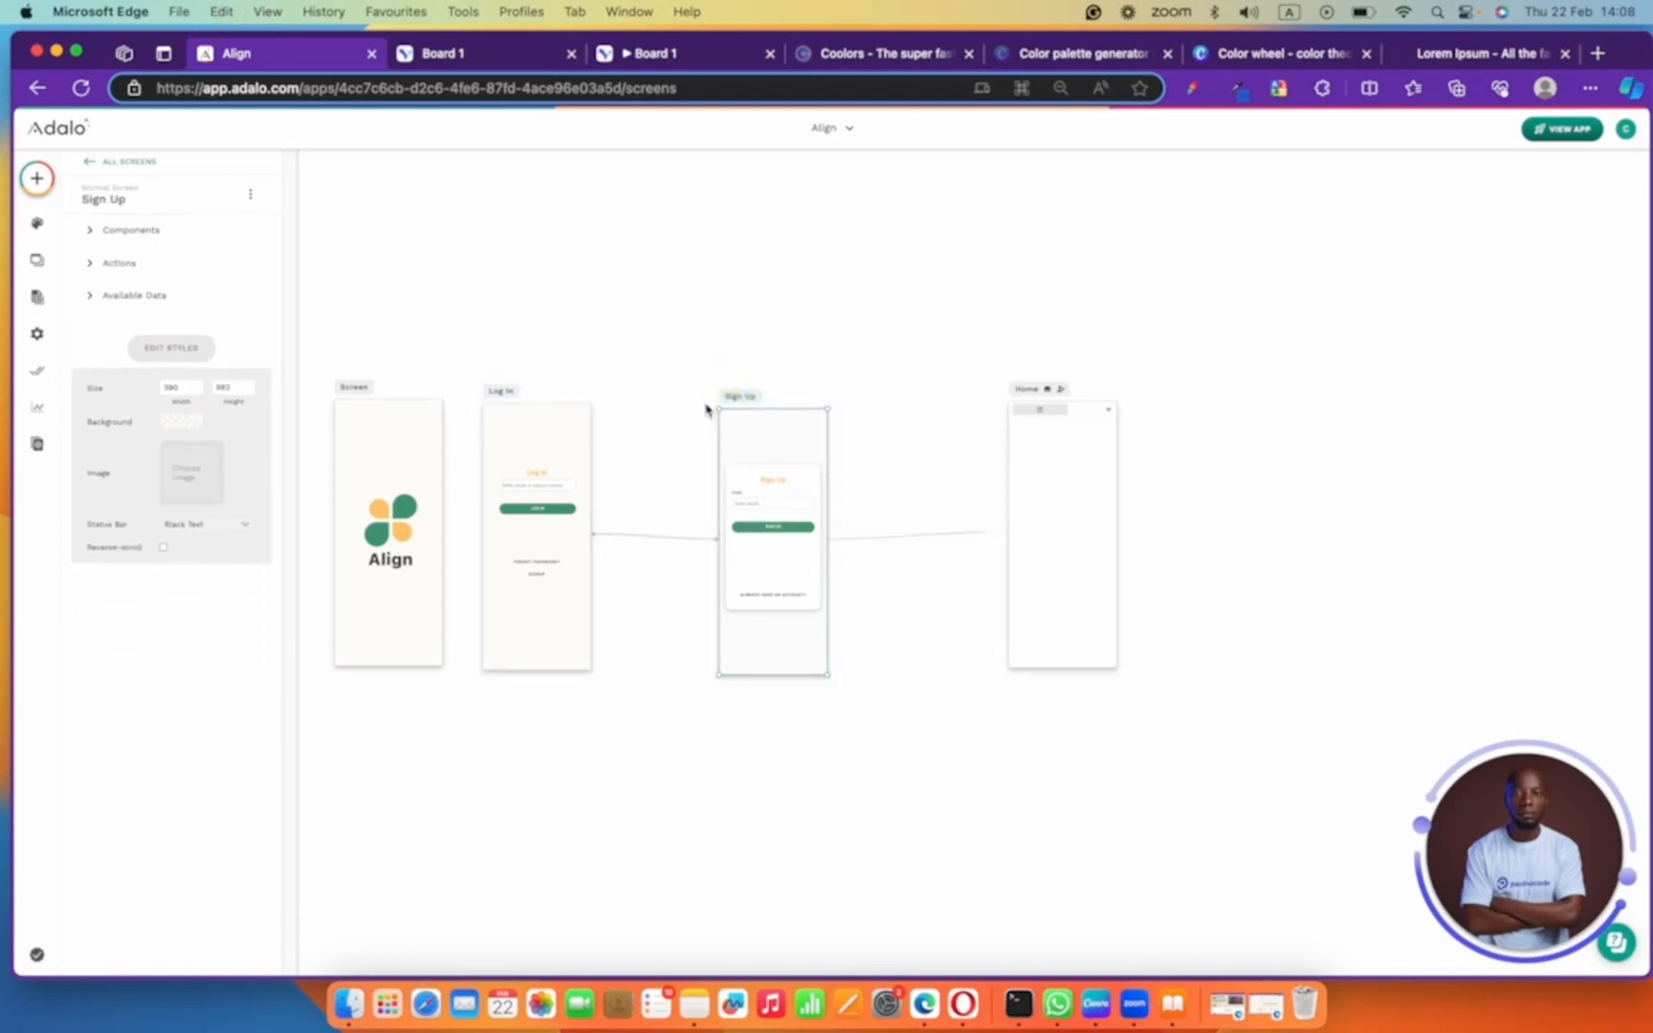
left_click(735, 397)
left_click(175, 420)
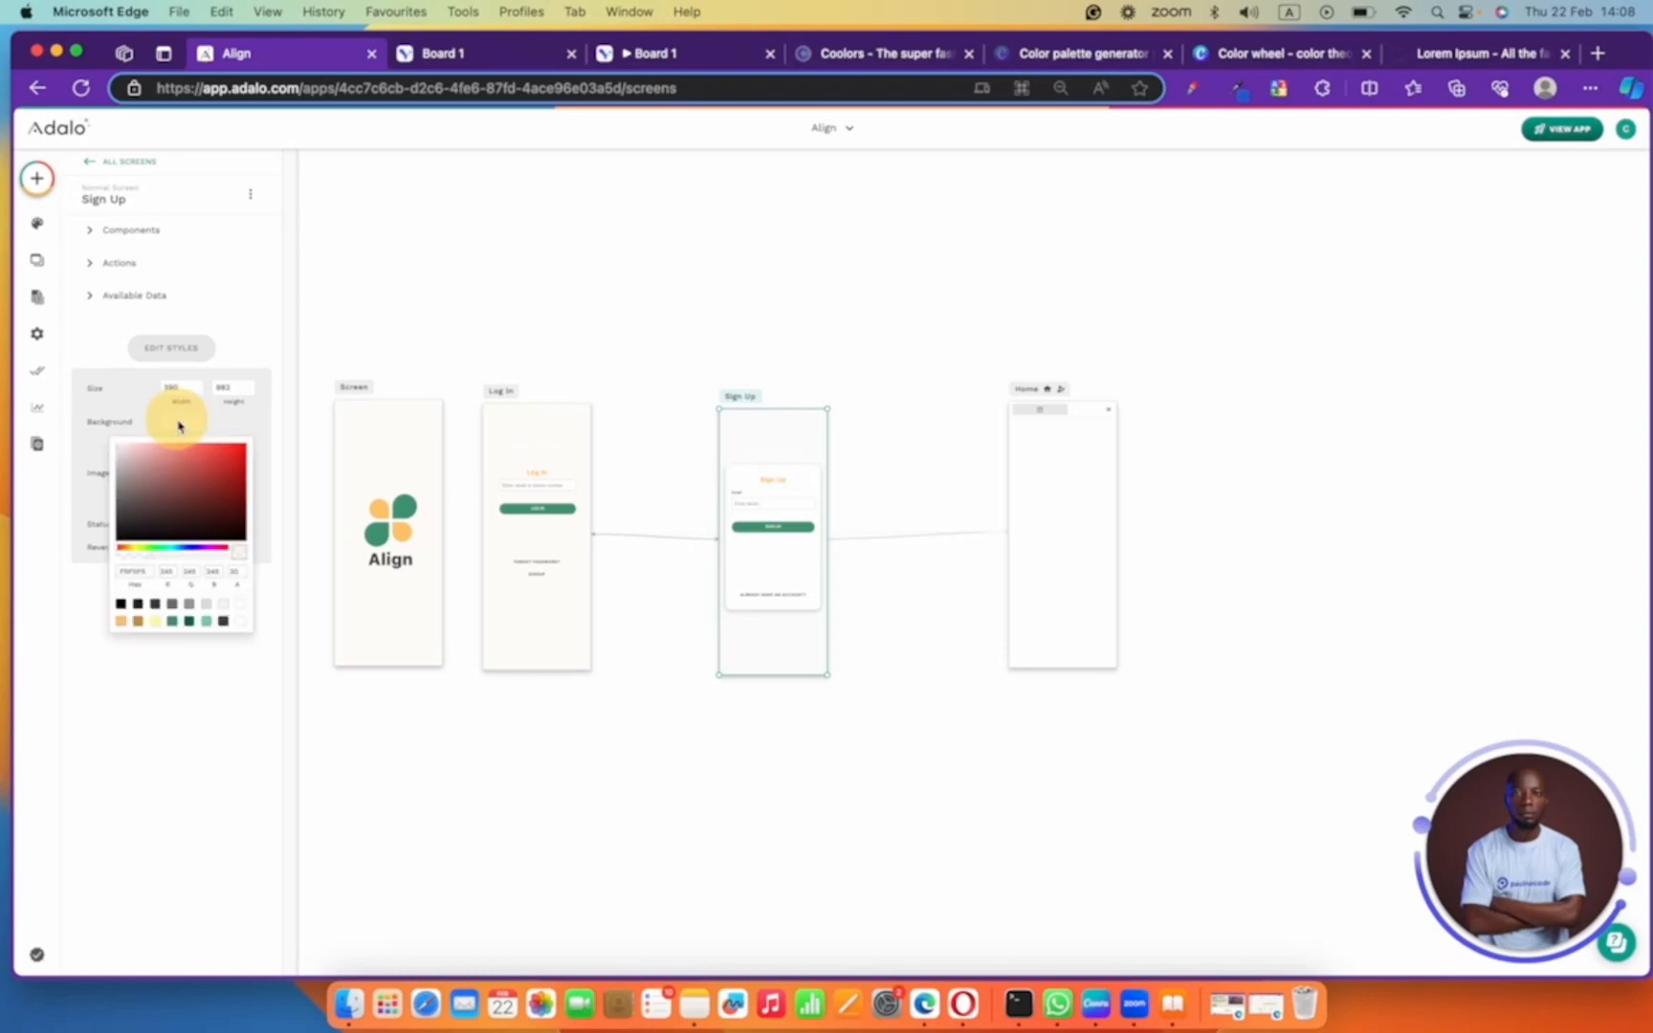
double_click(132, 573)
type("FFCB70")
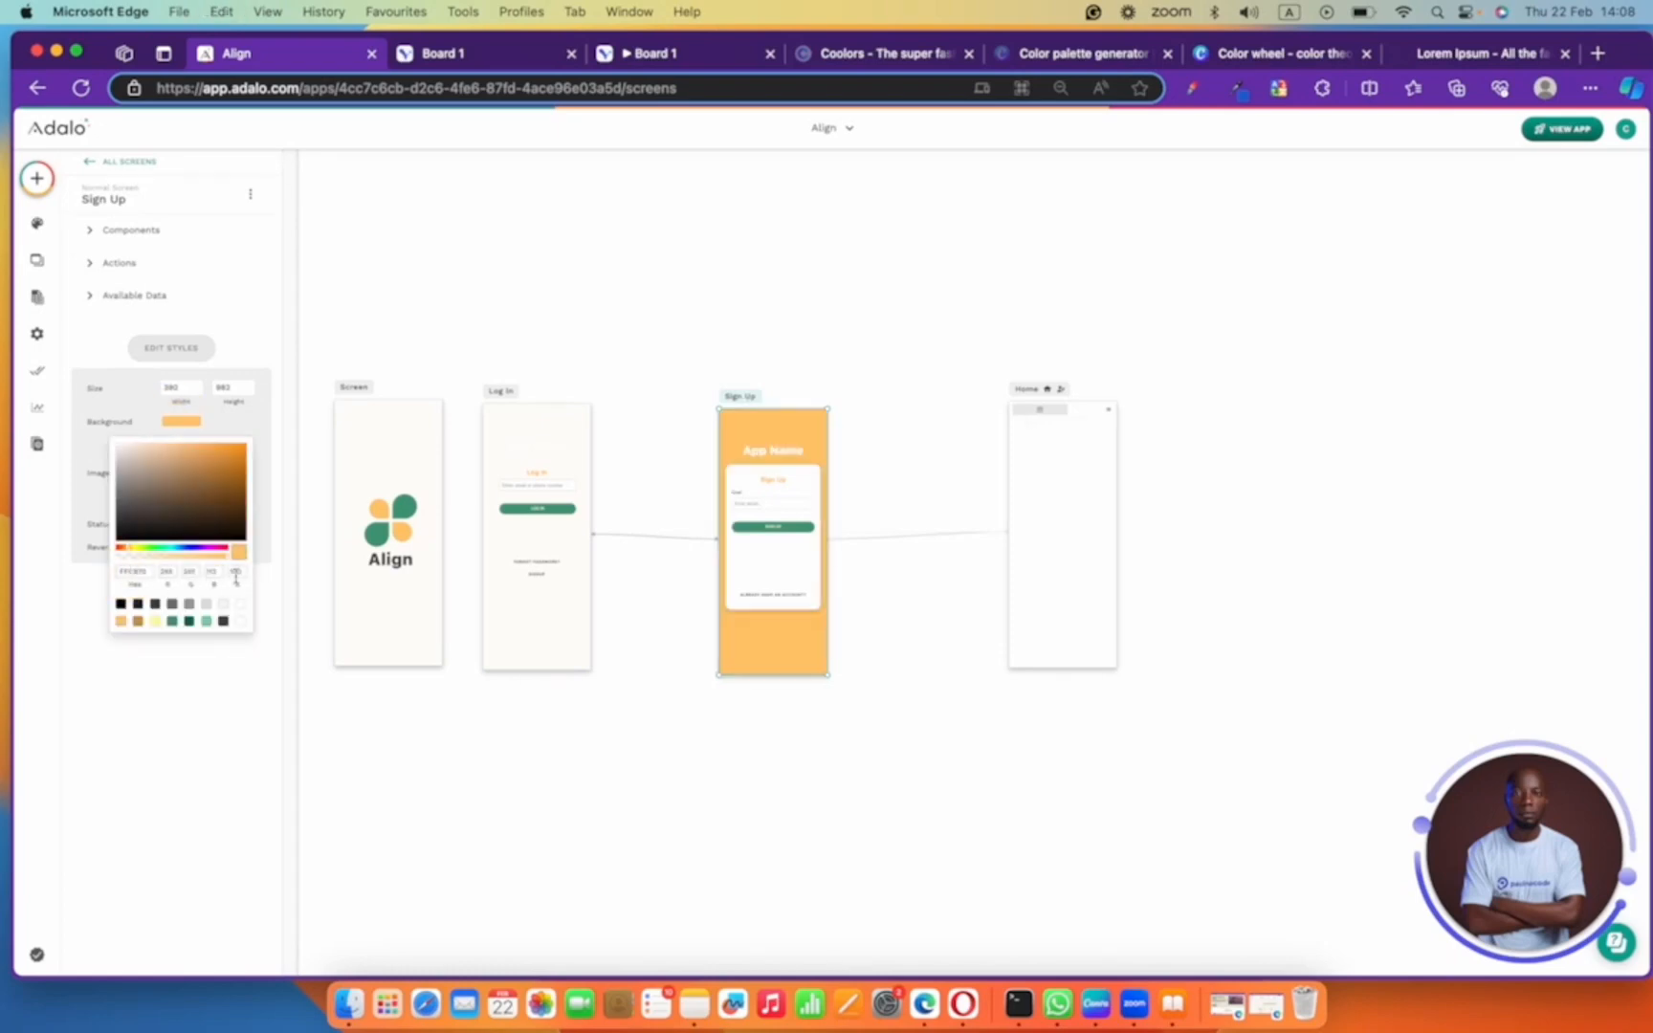
left_click(238, 574)
type("4")
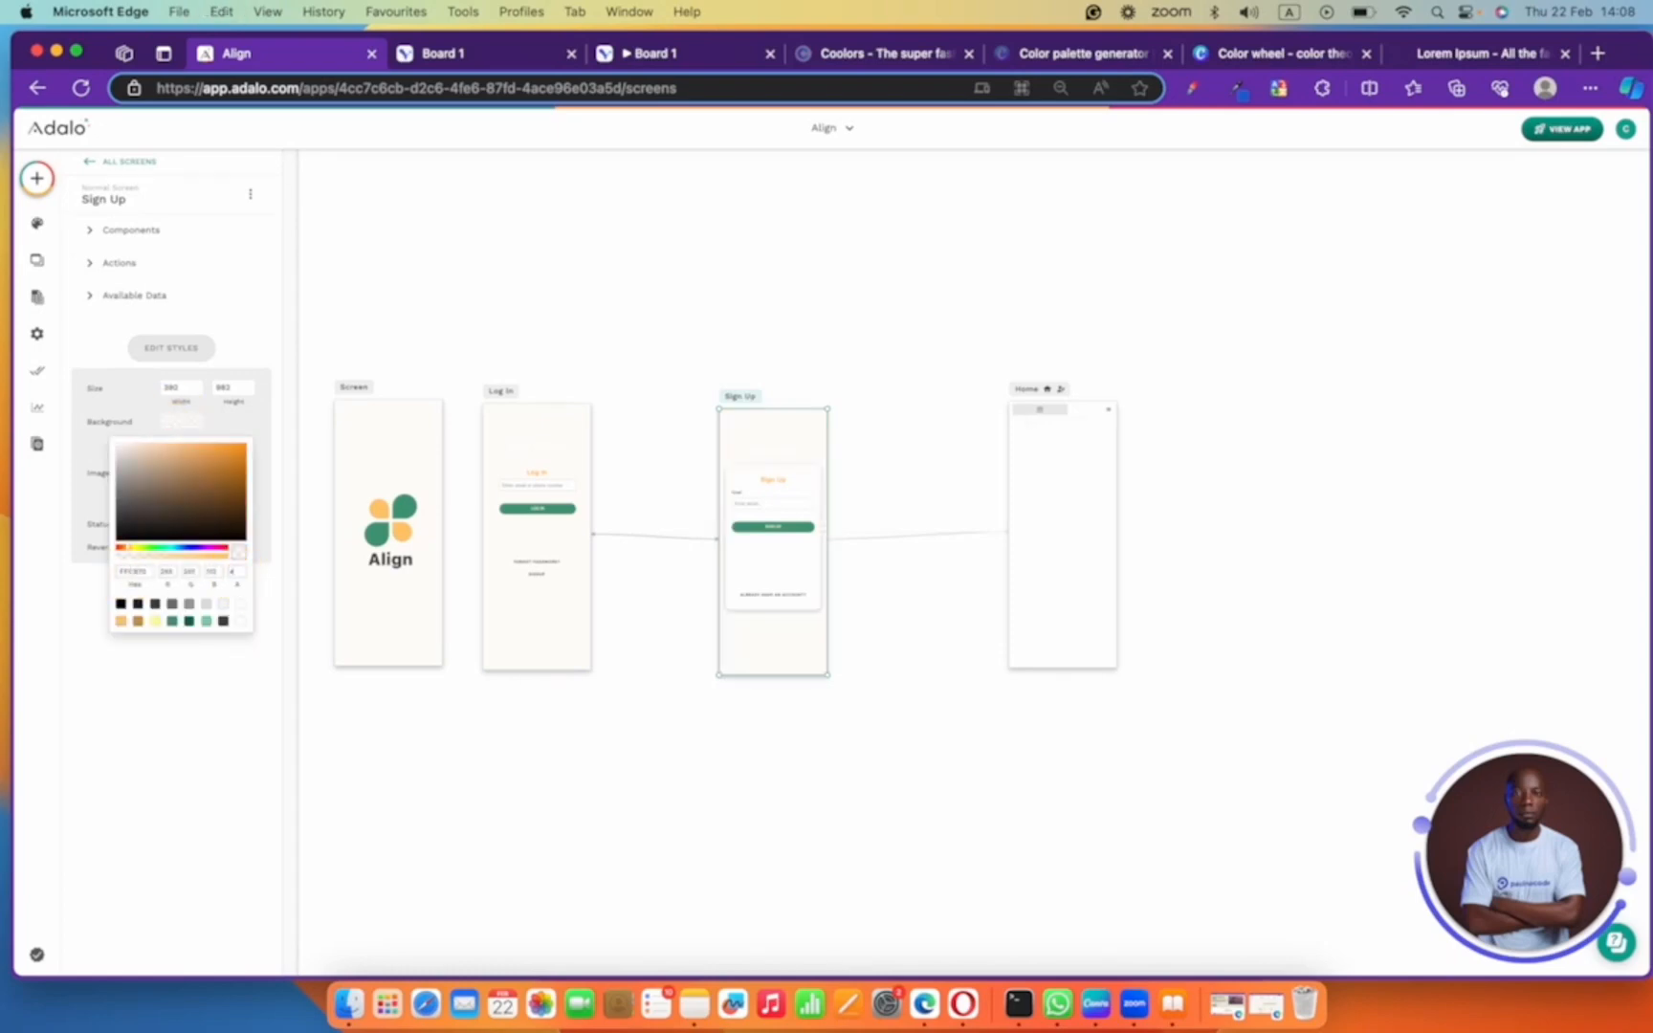
- Turn off the background of the Sign Up screen's card rectangle and move the Sign Up screen close beside Log In
left_click(800, 473)
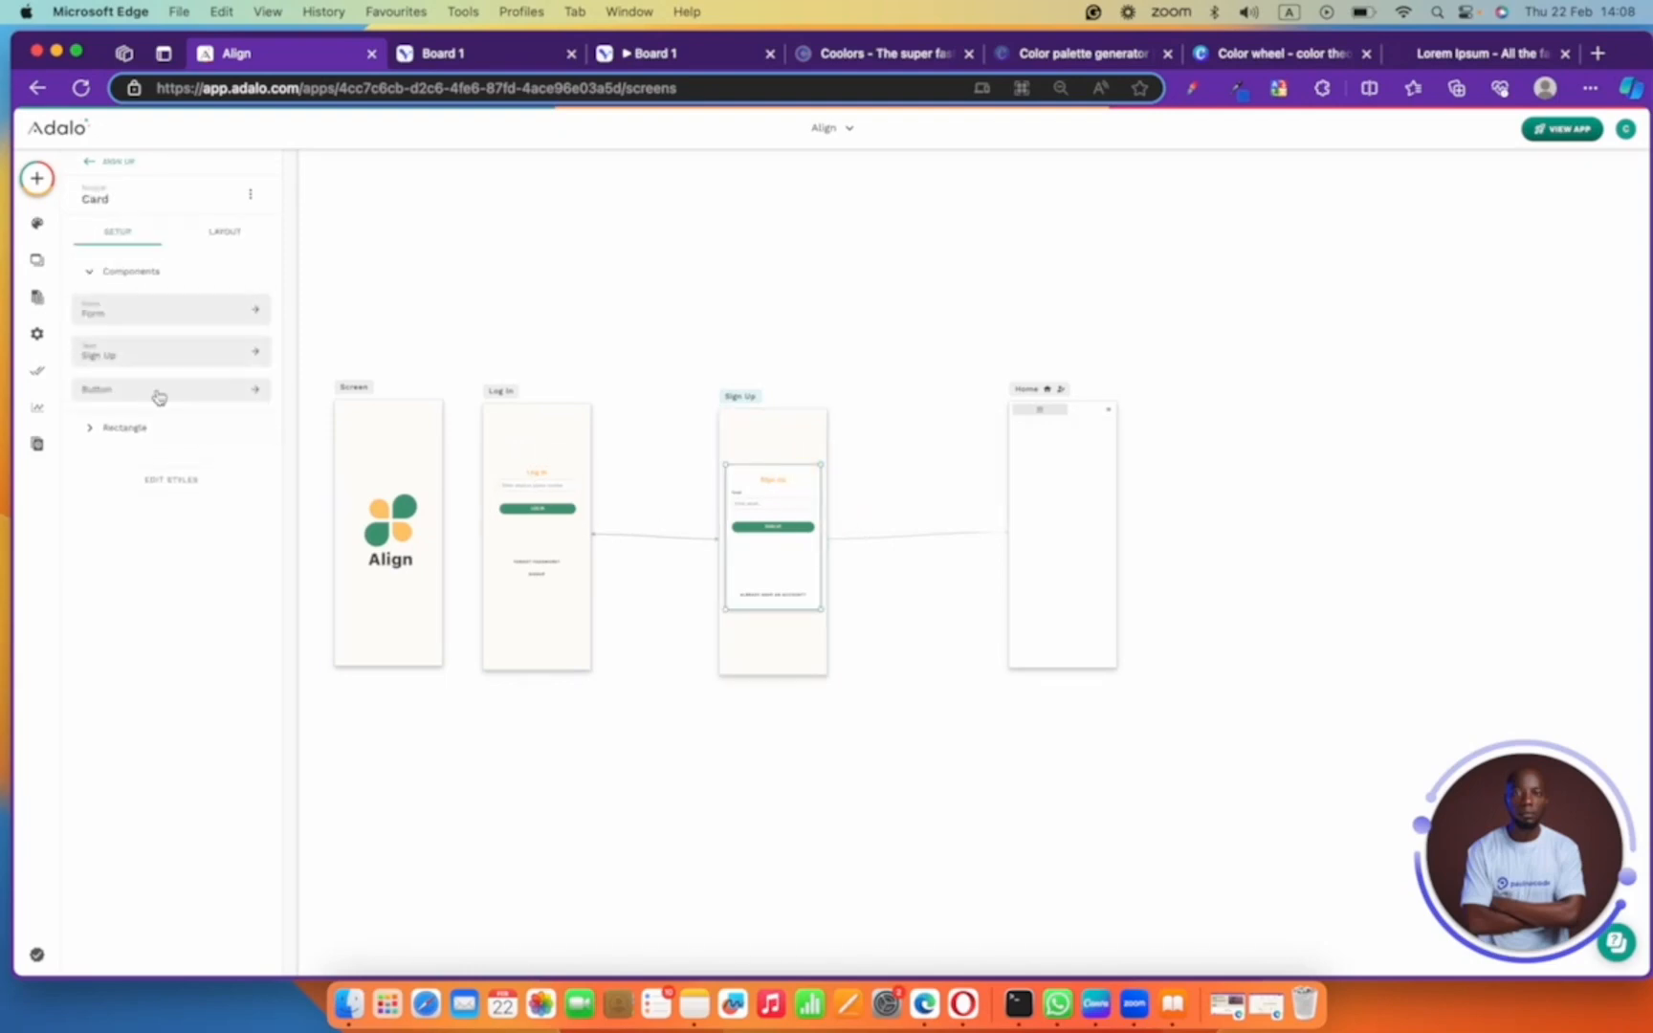
left_click(128, 429)
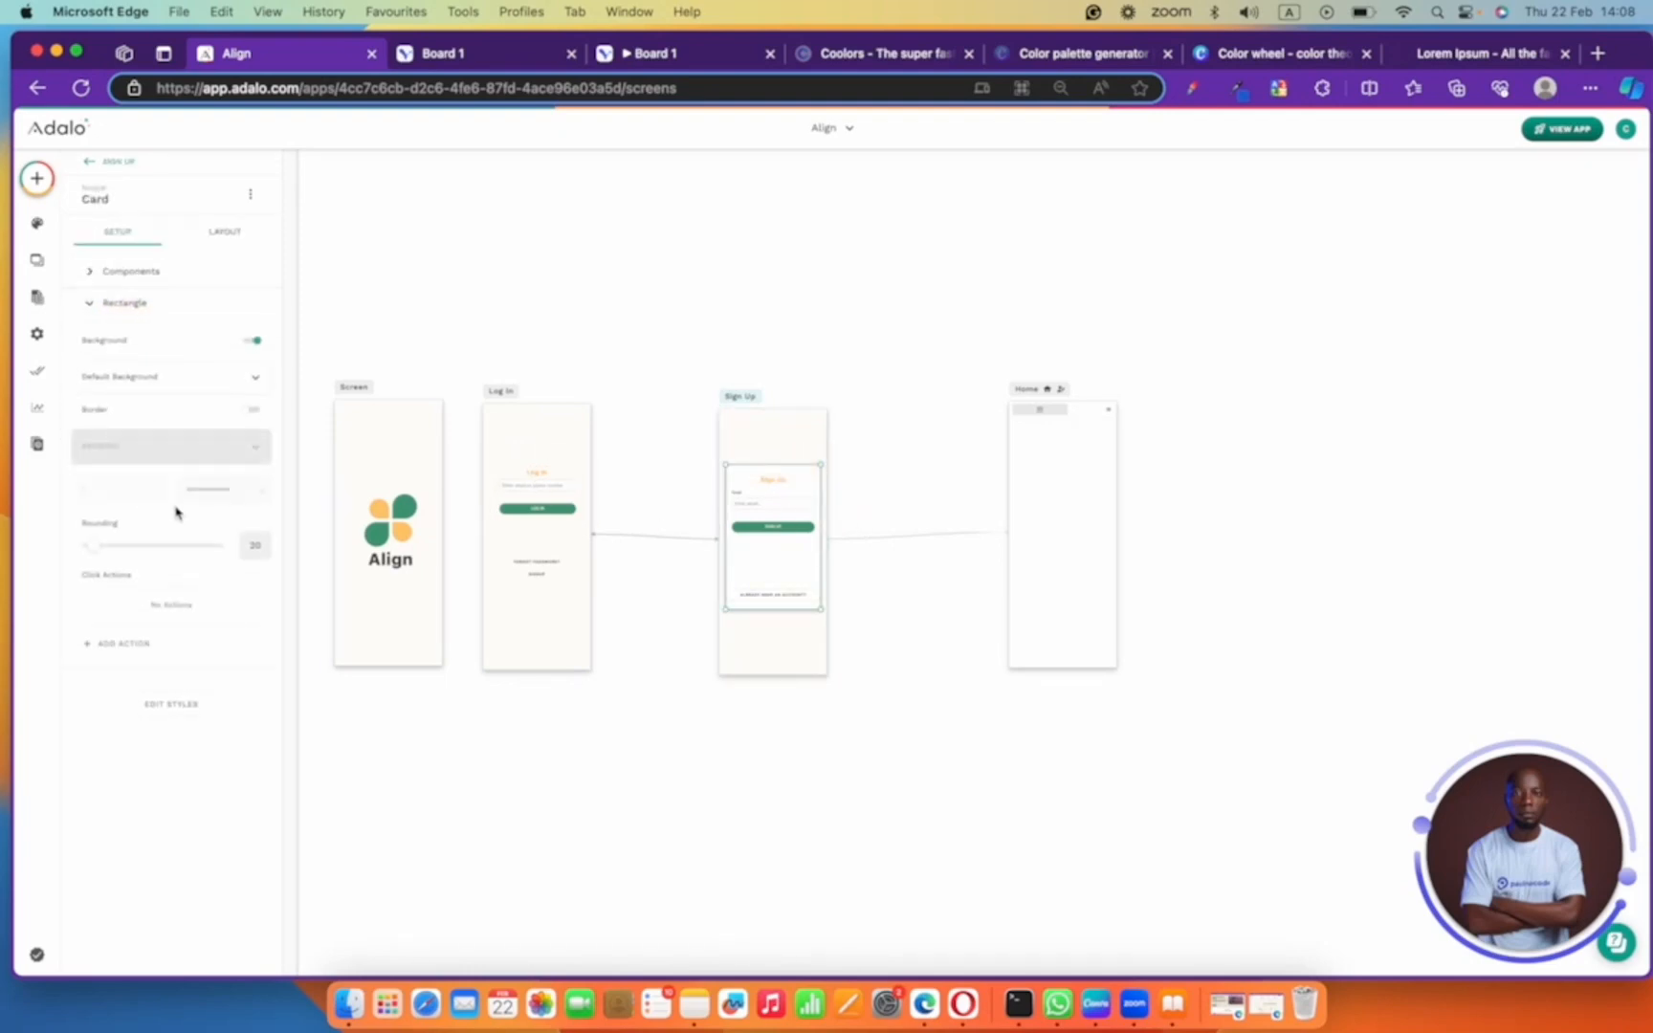
left_click(256, 342)
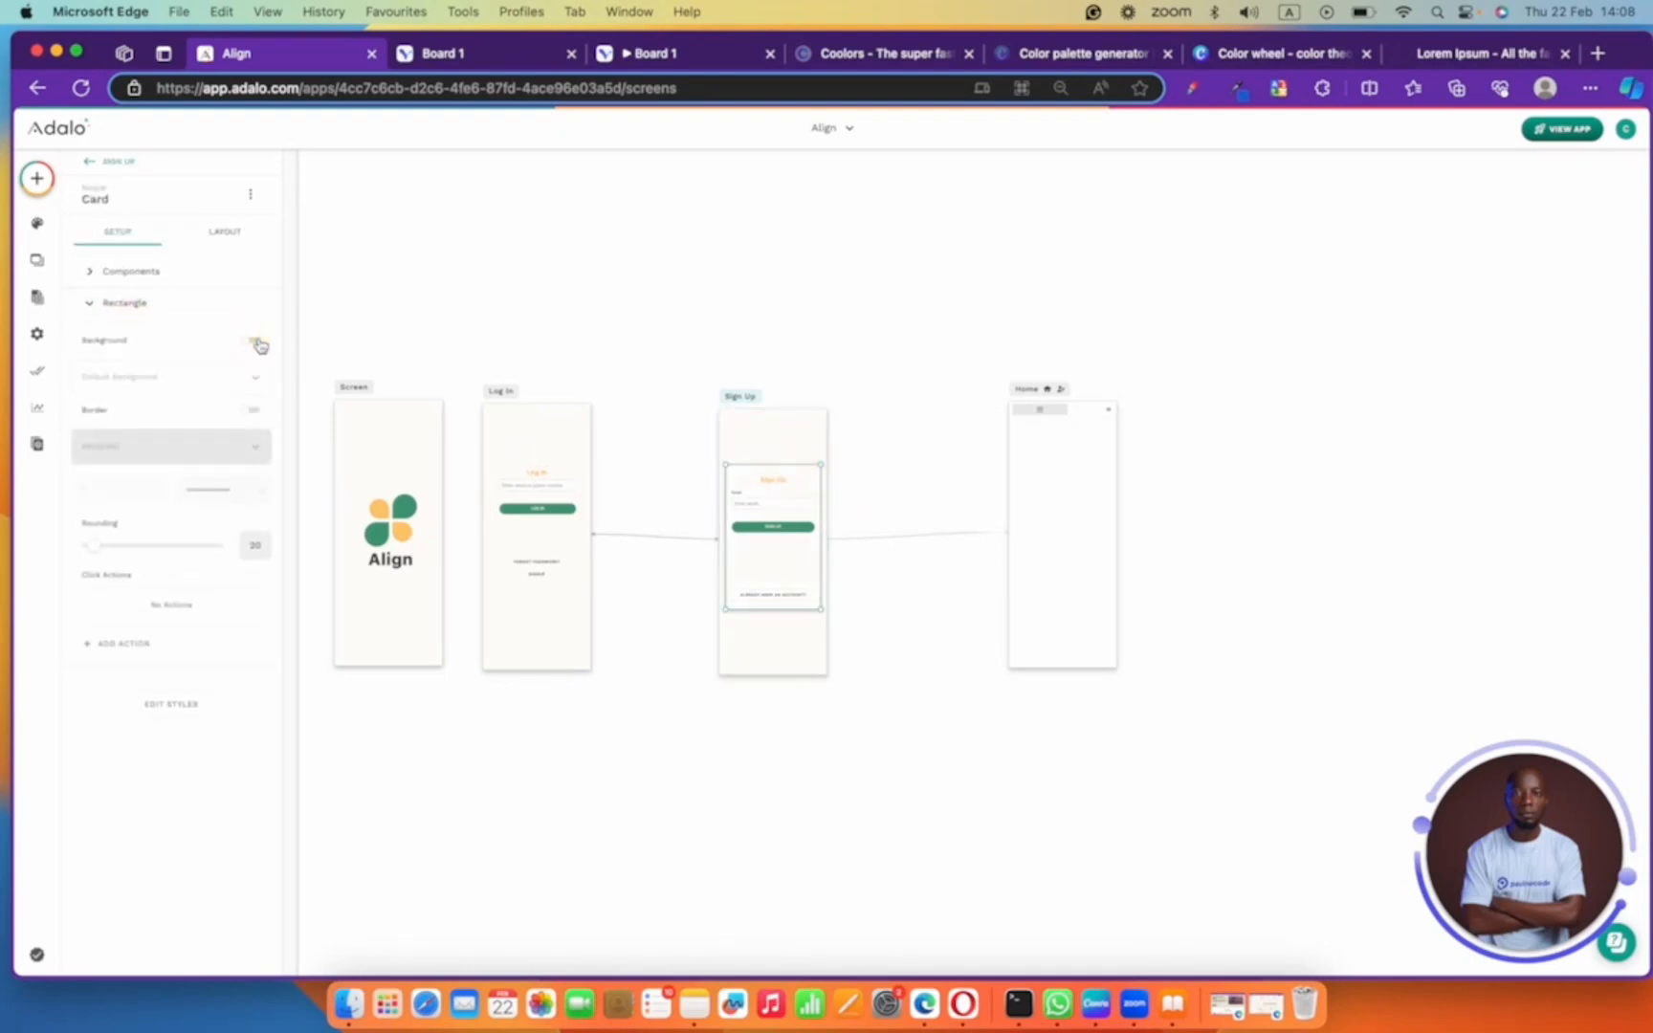
left_click(515, 289)
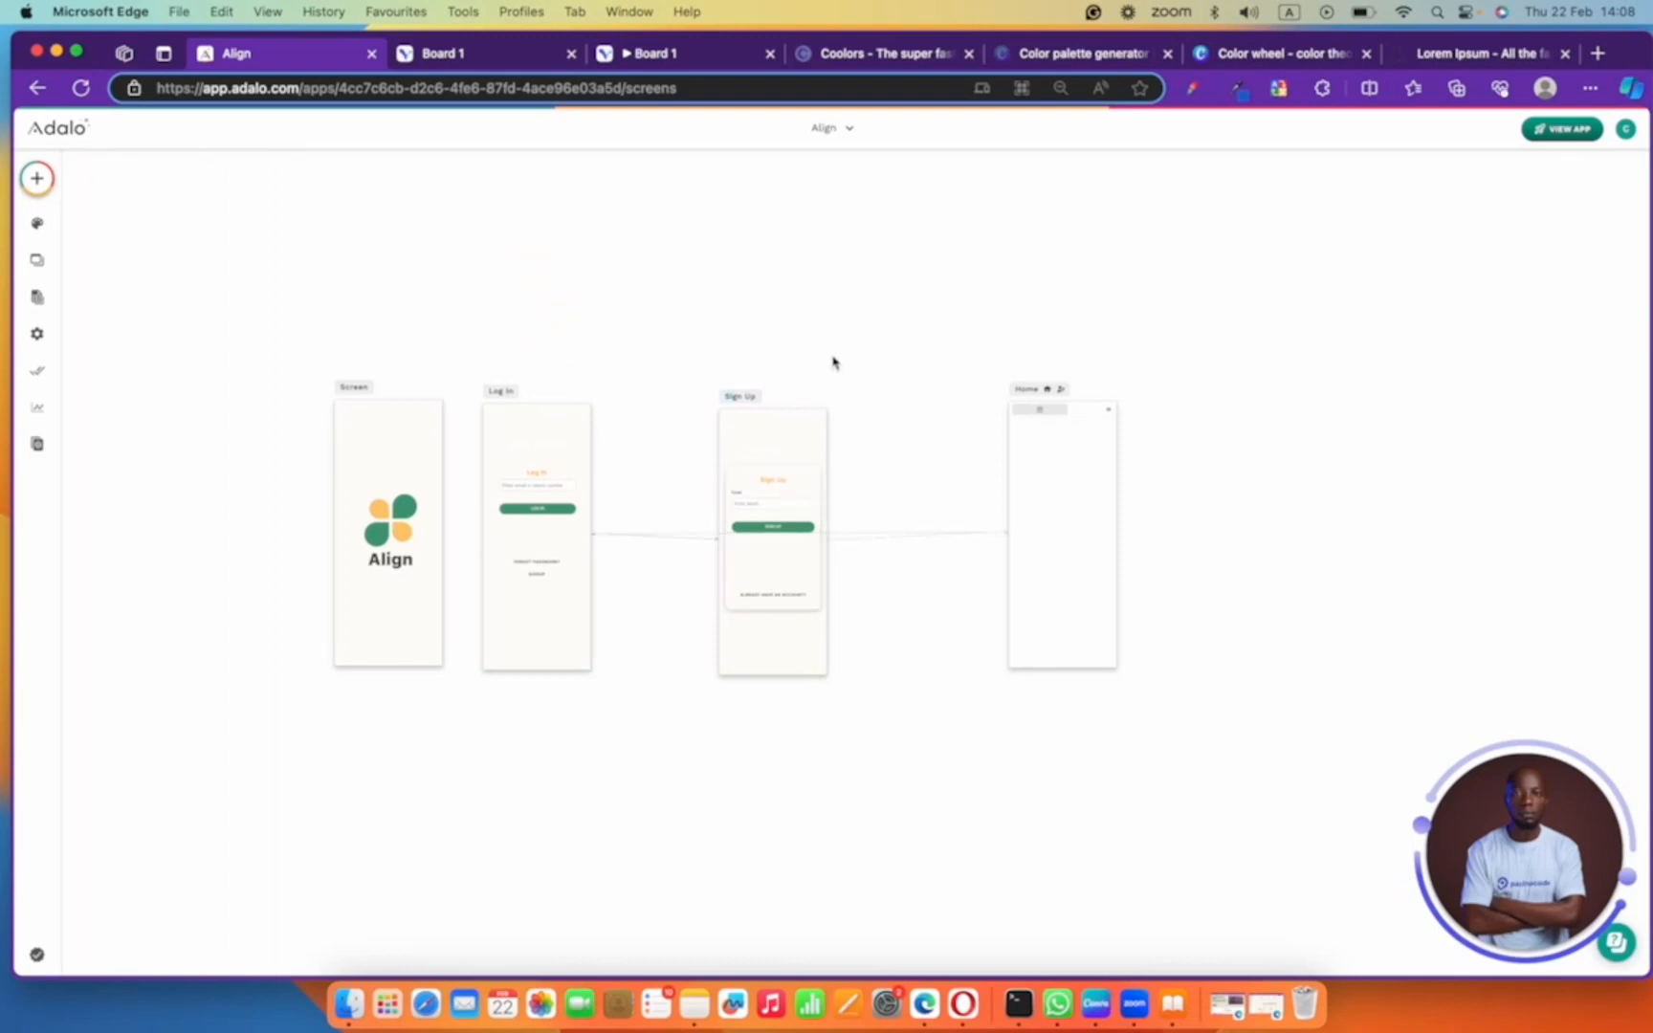
left_click_drag(730, 397, 637, 402)
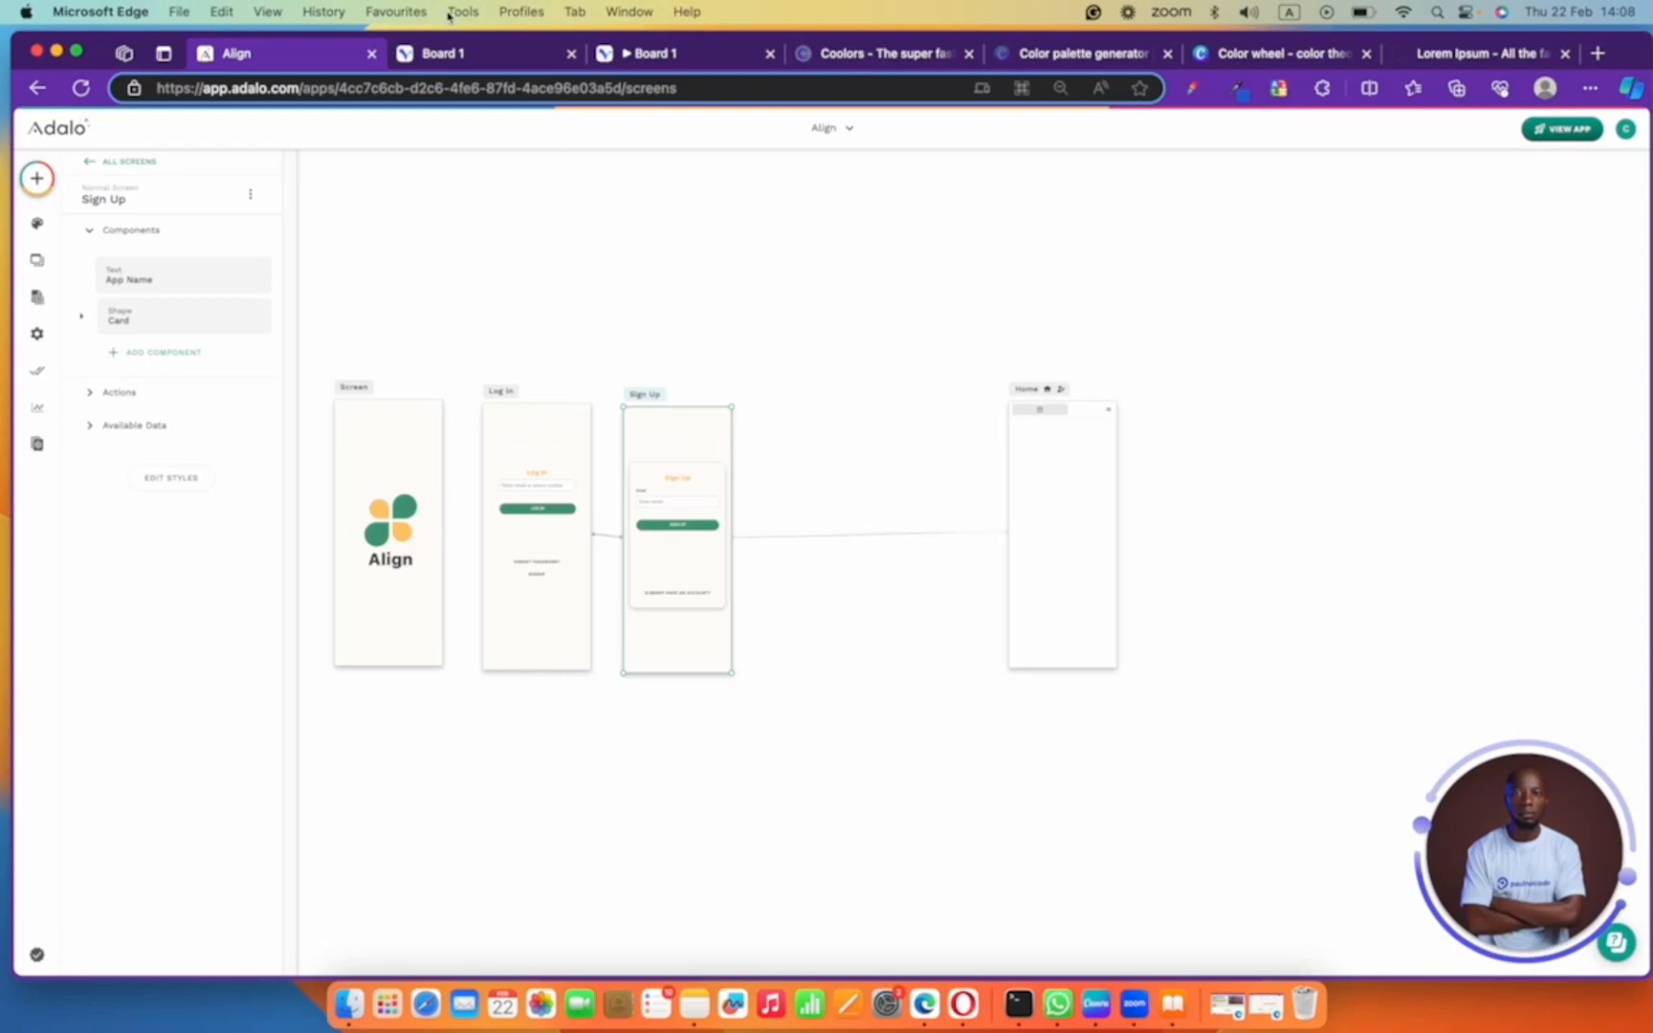
- Switch to the Visily board to examine the Home - Service Listing design, and return to the Adalo canvas
left_click(449, 54)
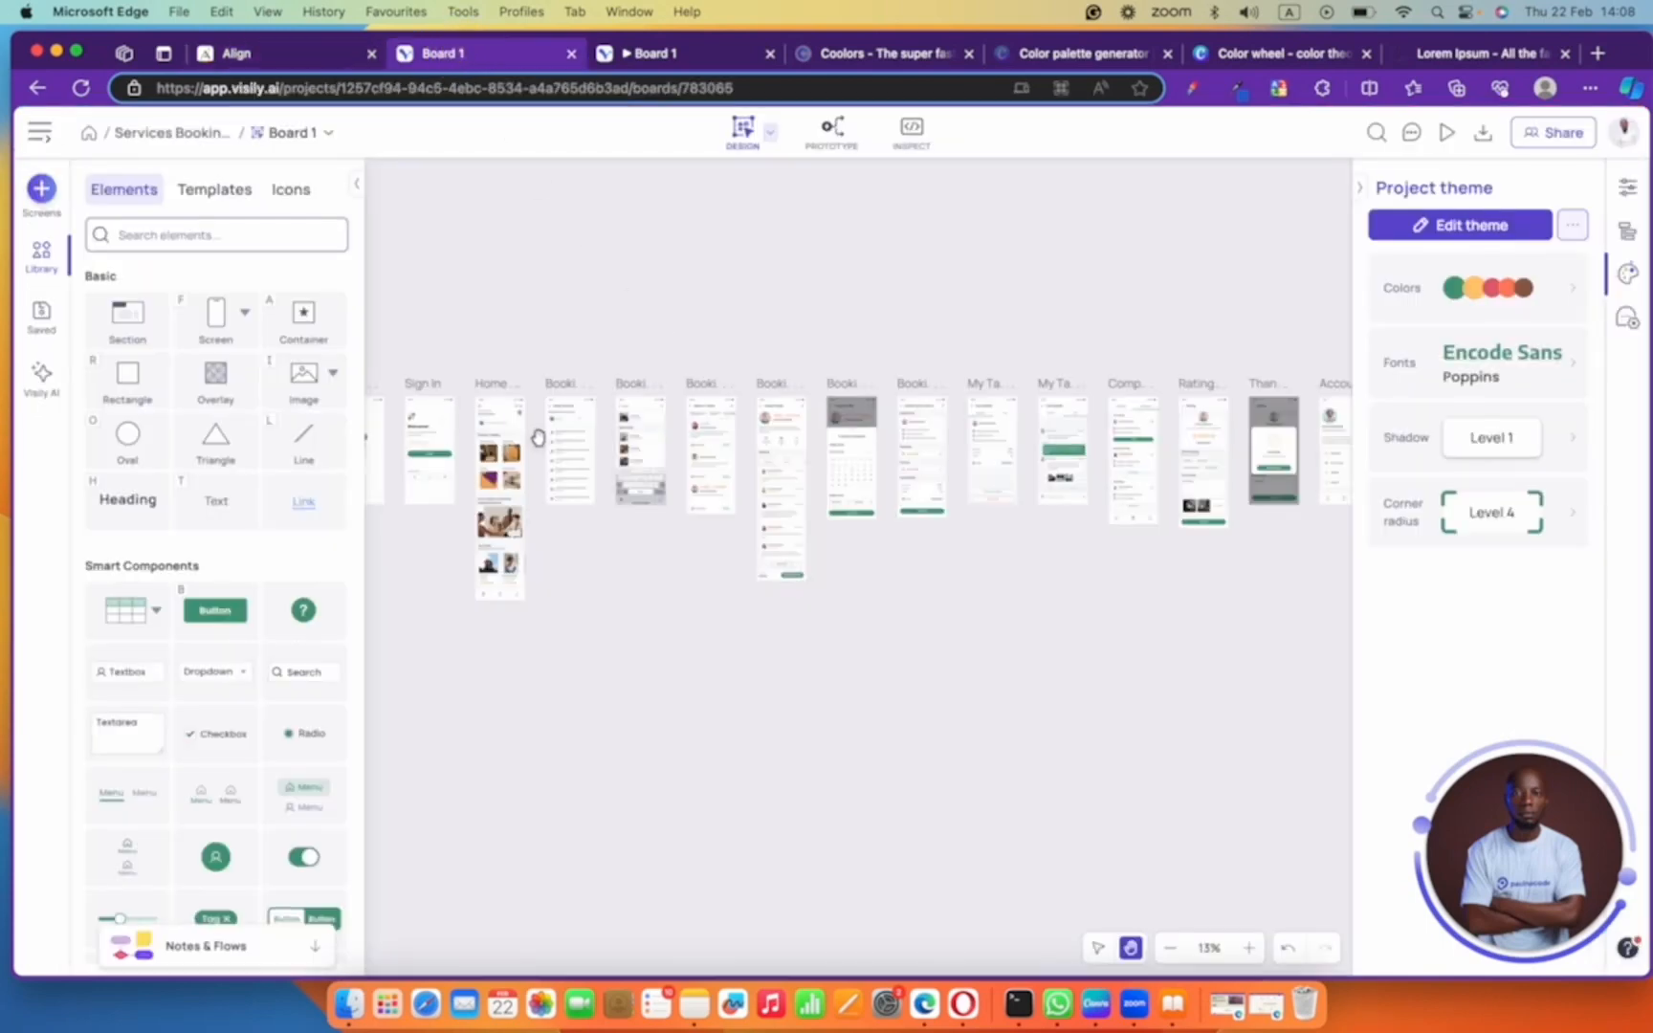
scroll(497, 450, "up", 5)
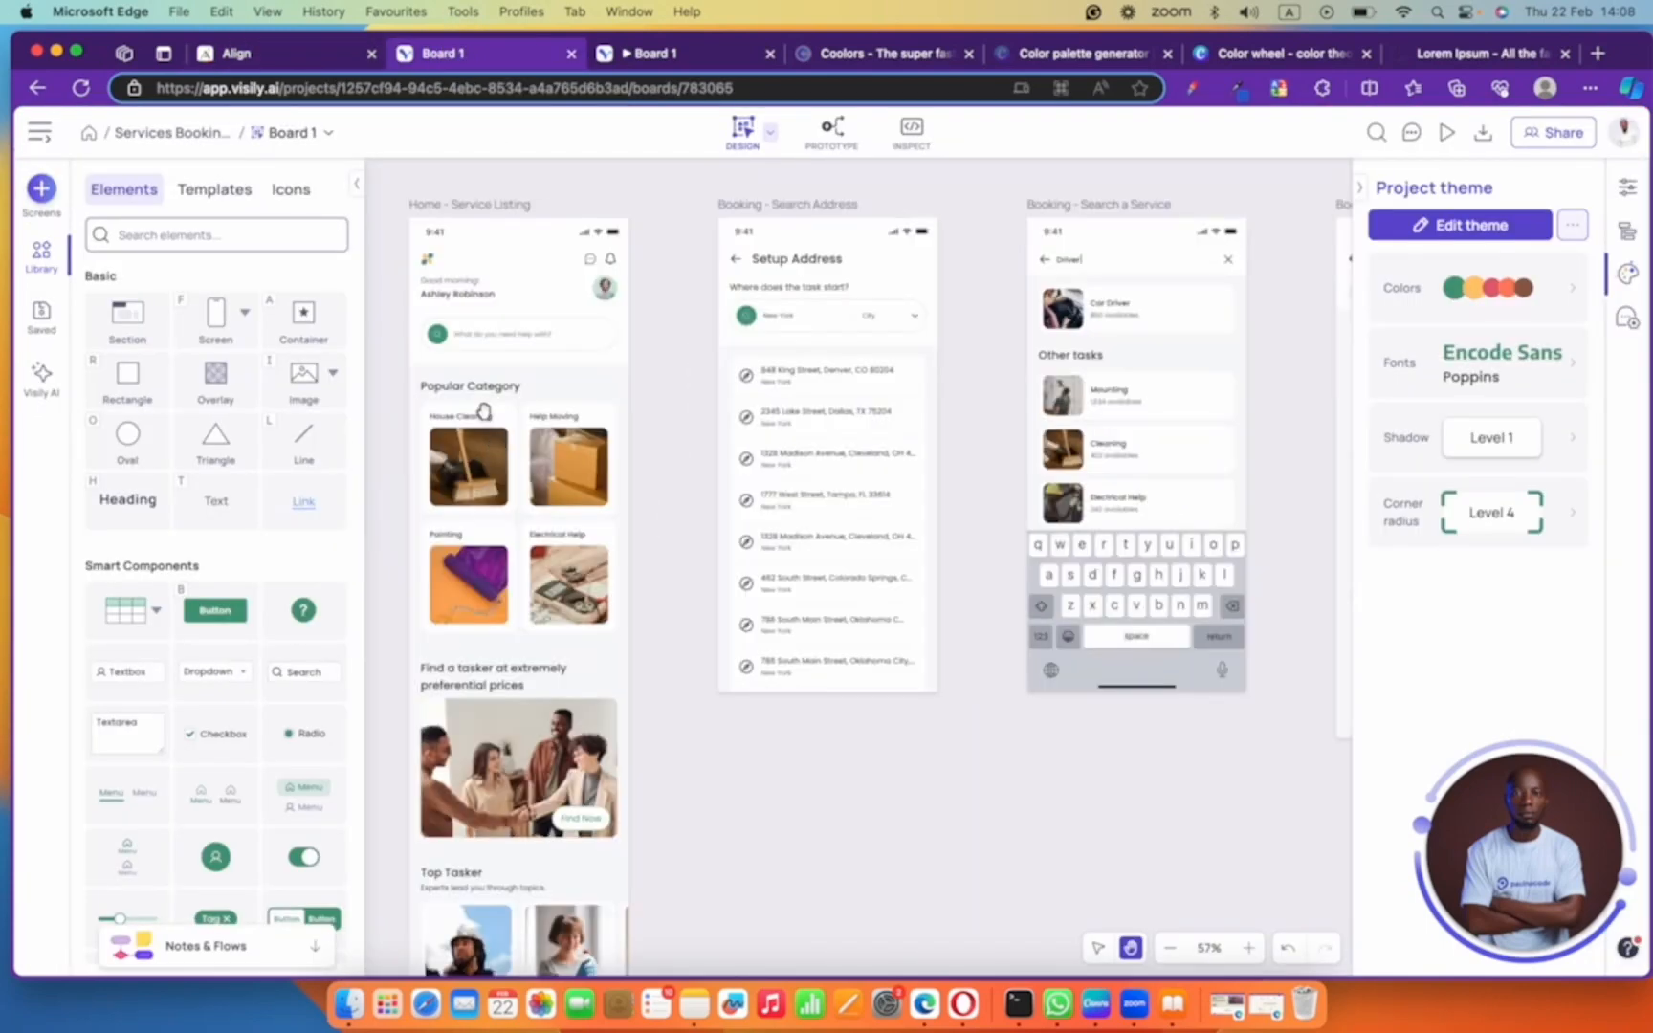
left_click_drag(485, 411, 559, 378)
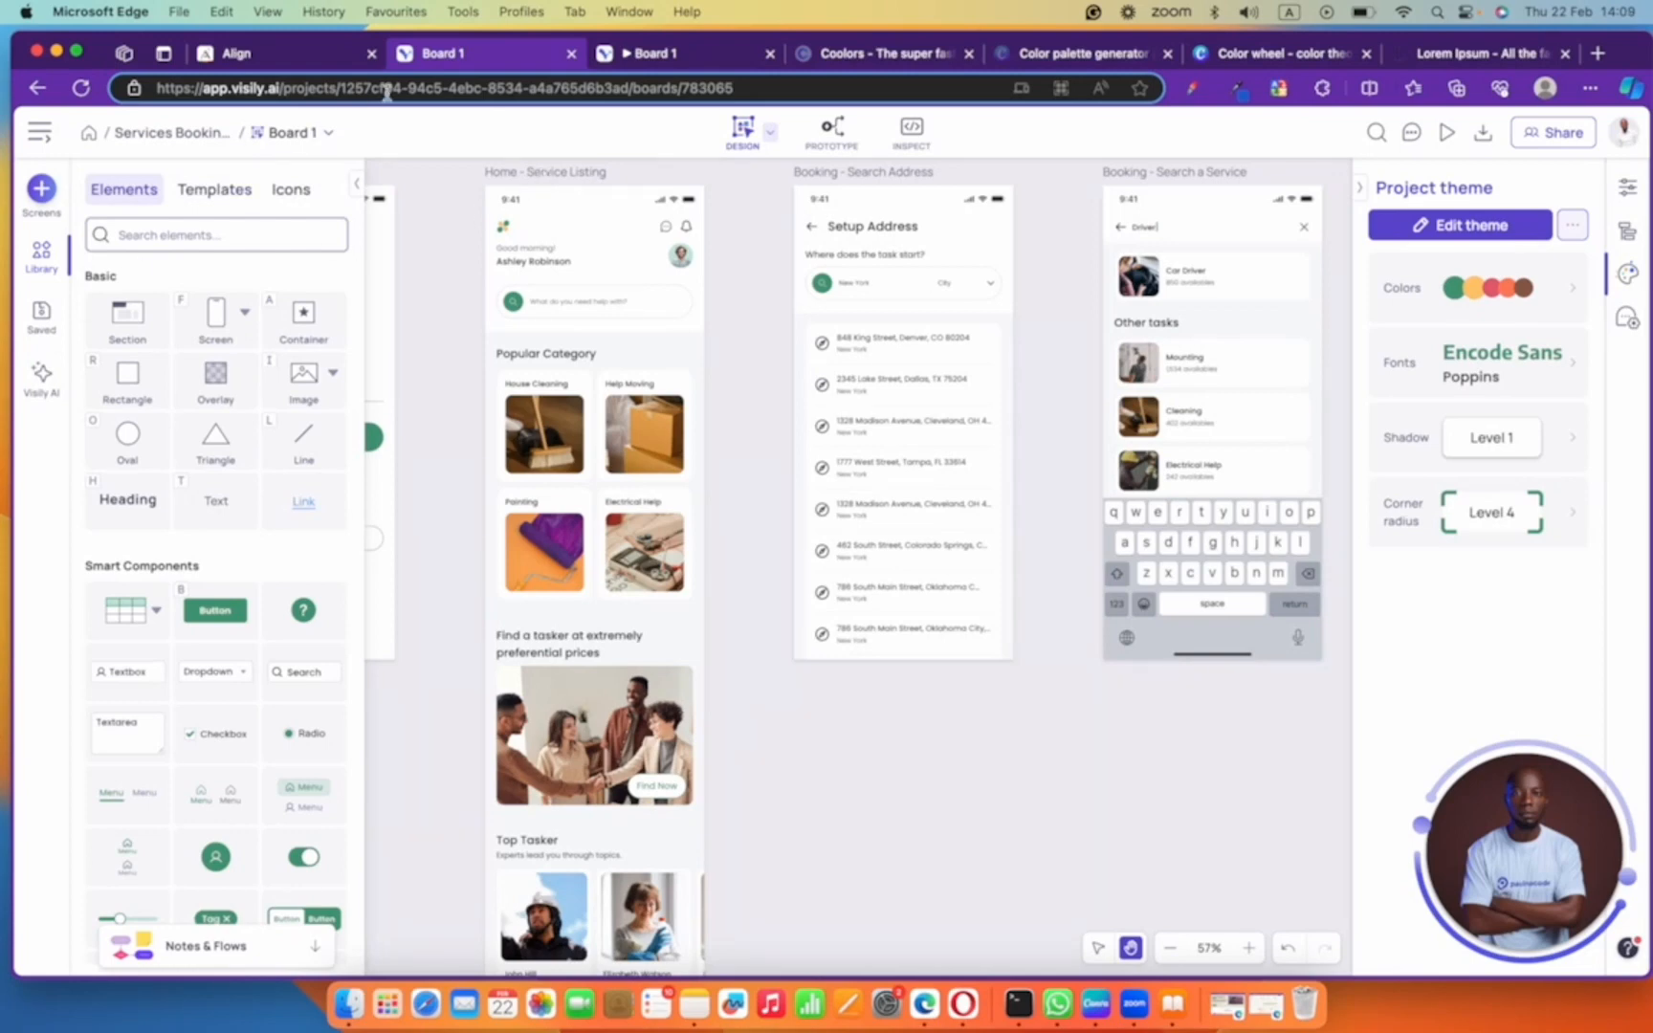
left_click(303, 45)
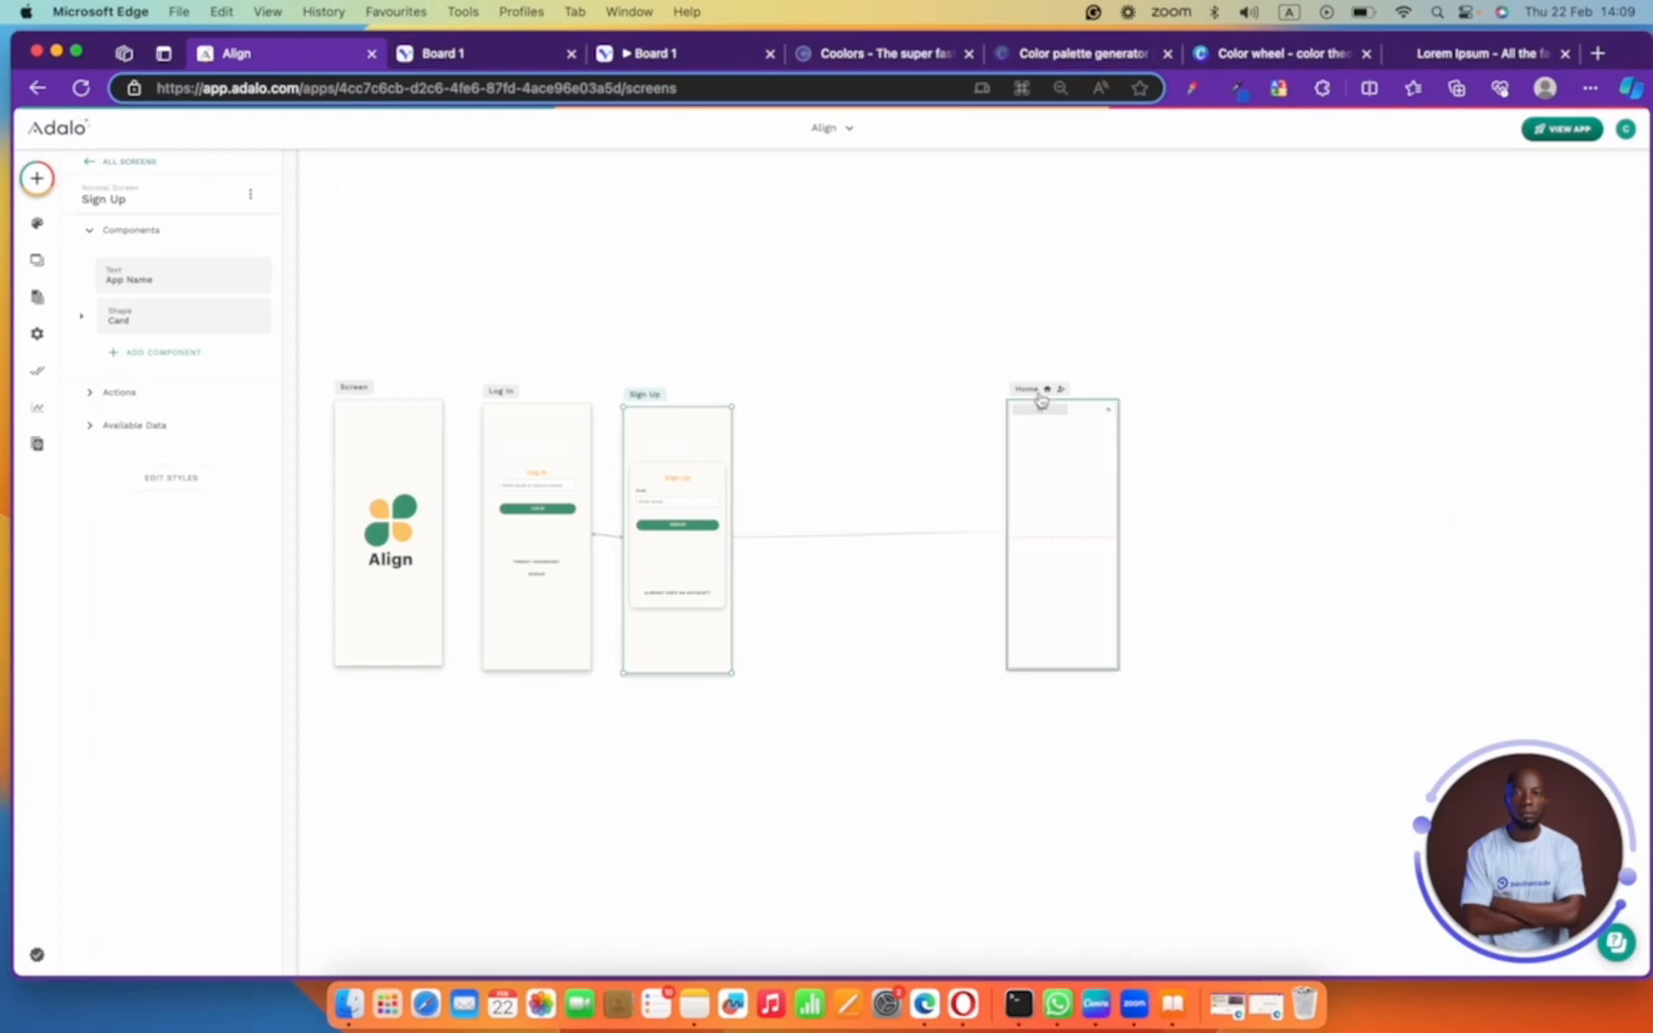
- Move the Home screen next to Sign Up, and recheck the header of its design on the Visily board
left_click_drag(1041, 391, 823, 402)
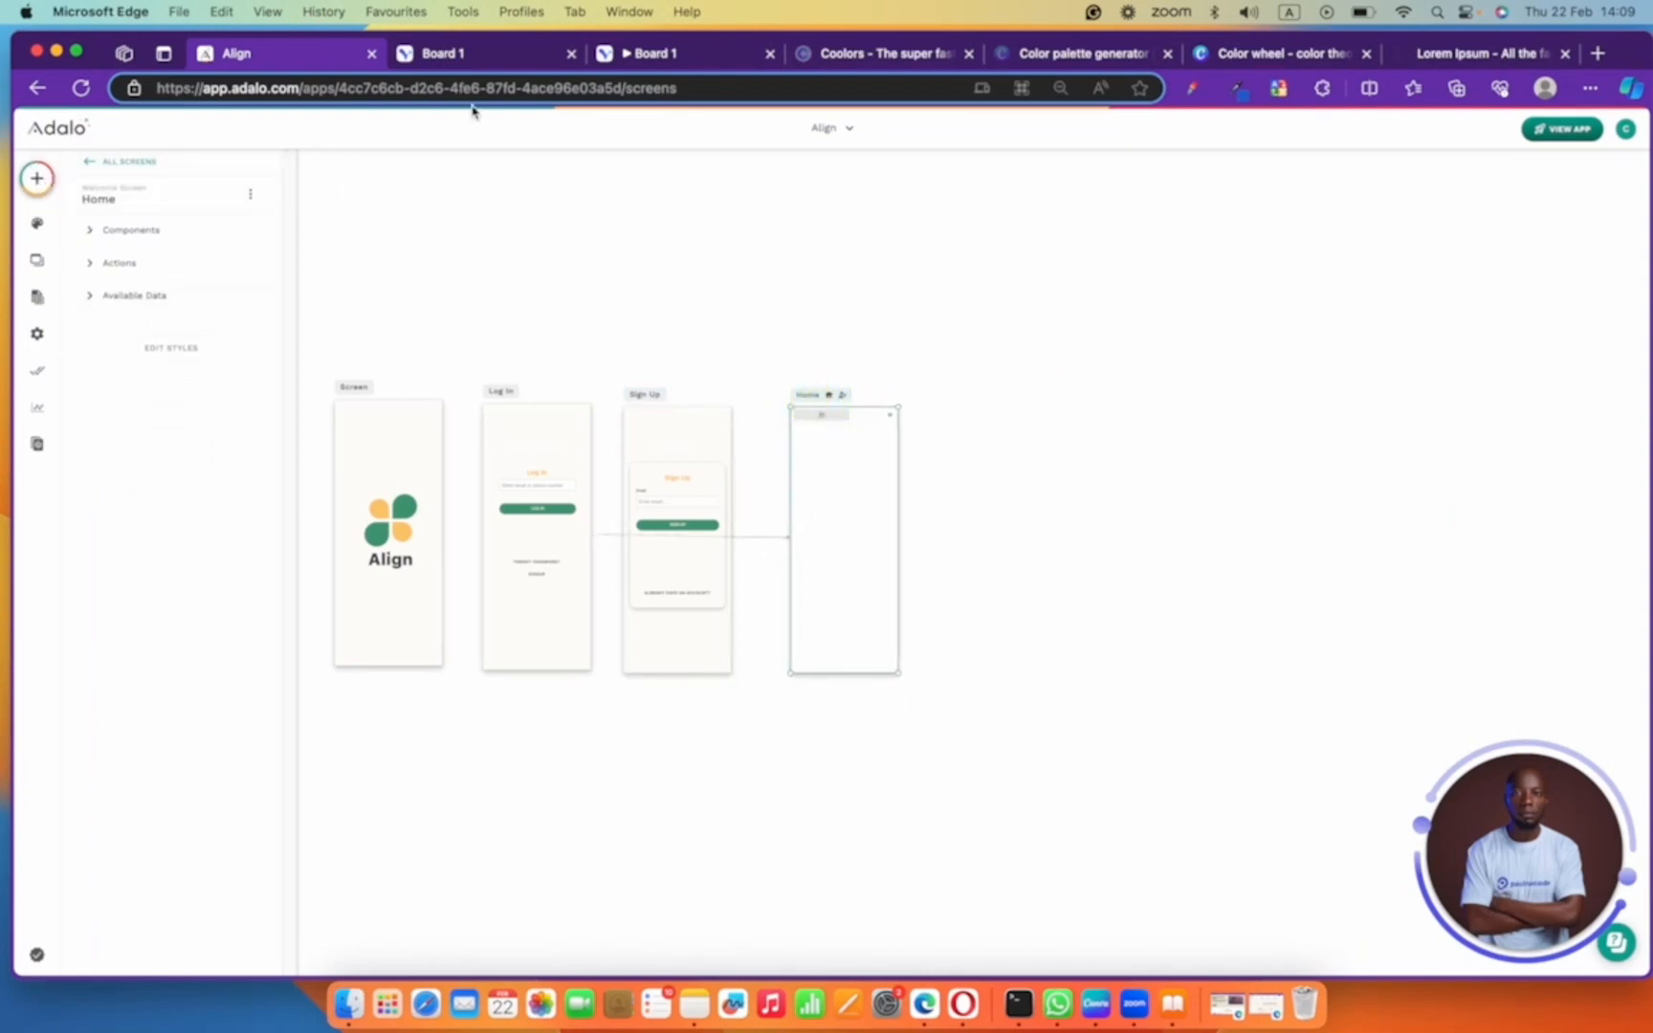
left_click(486, 56)
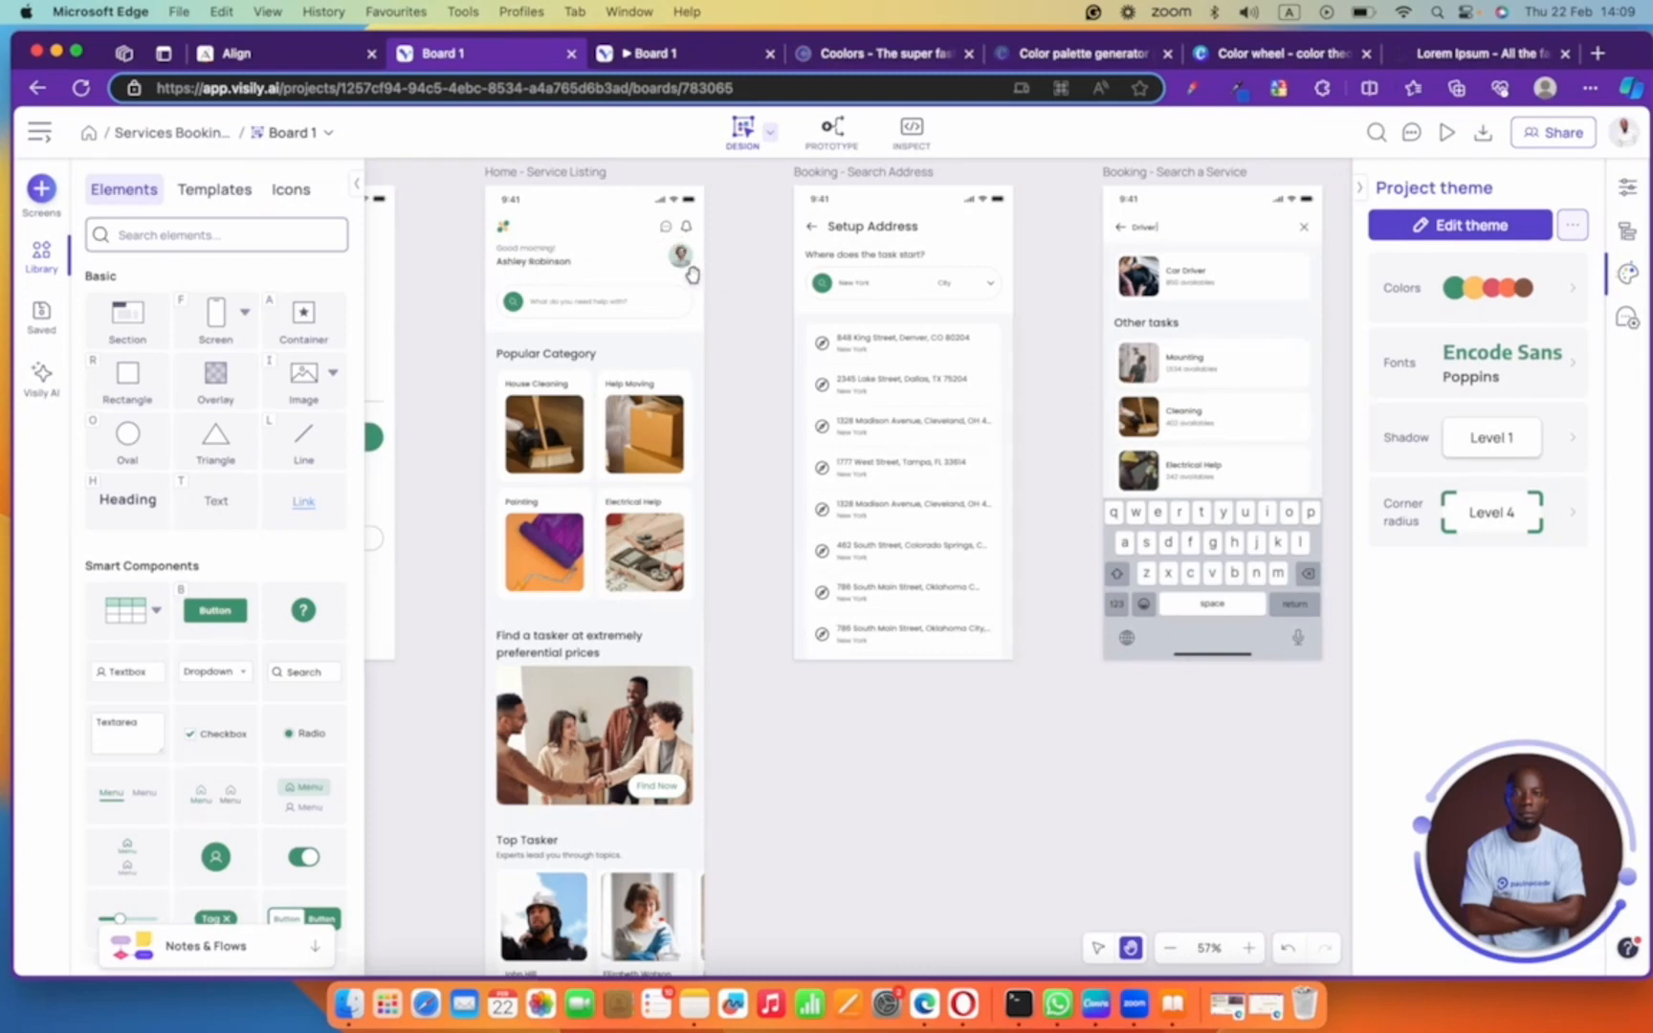
left_click(261, 56)
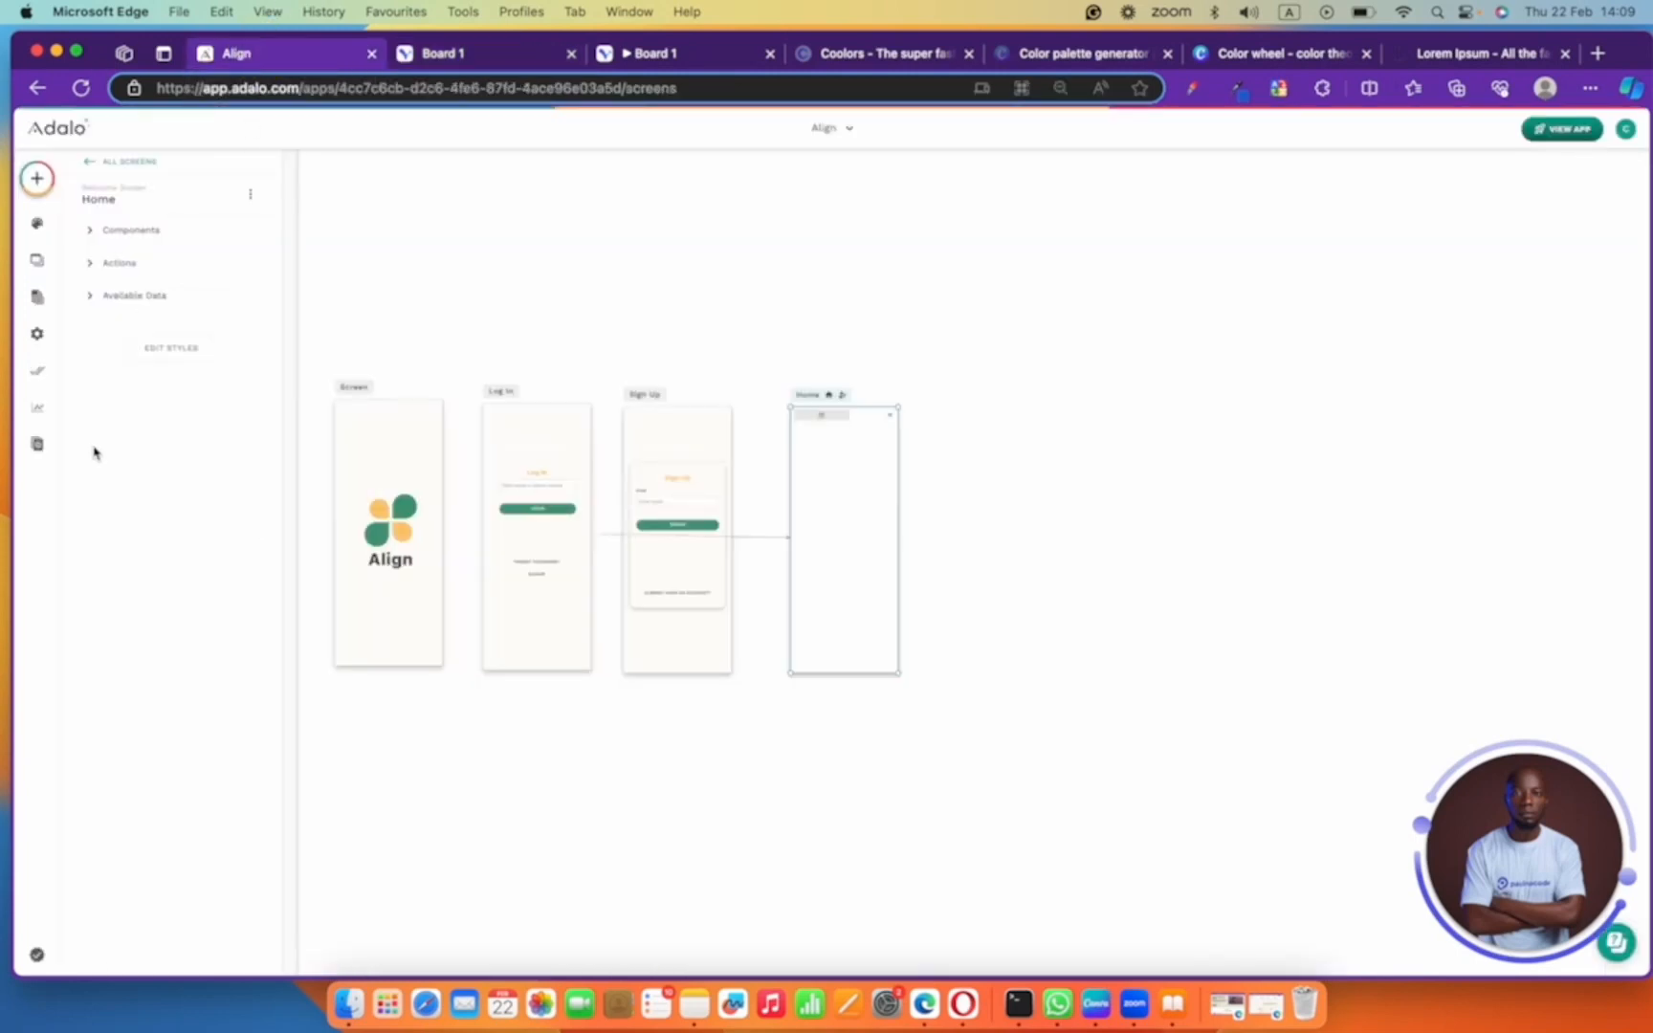
- Add an Image component to the Home screen and shrink it to a small square
left_click(37, 178)
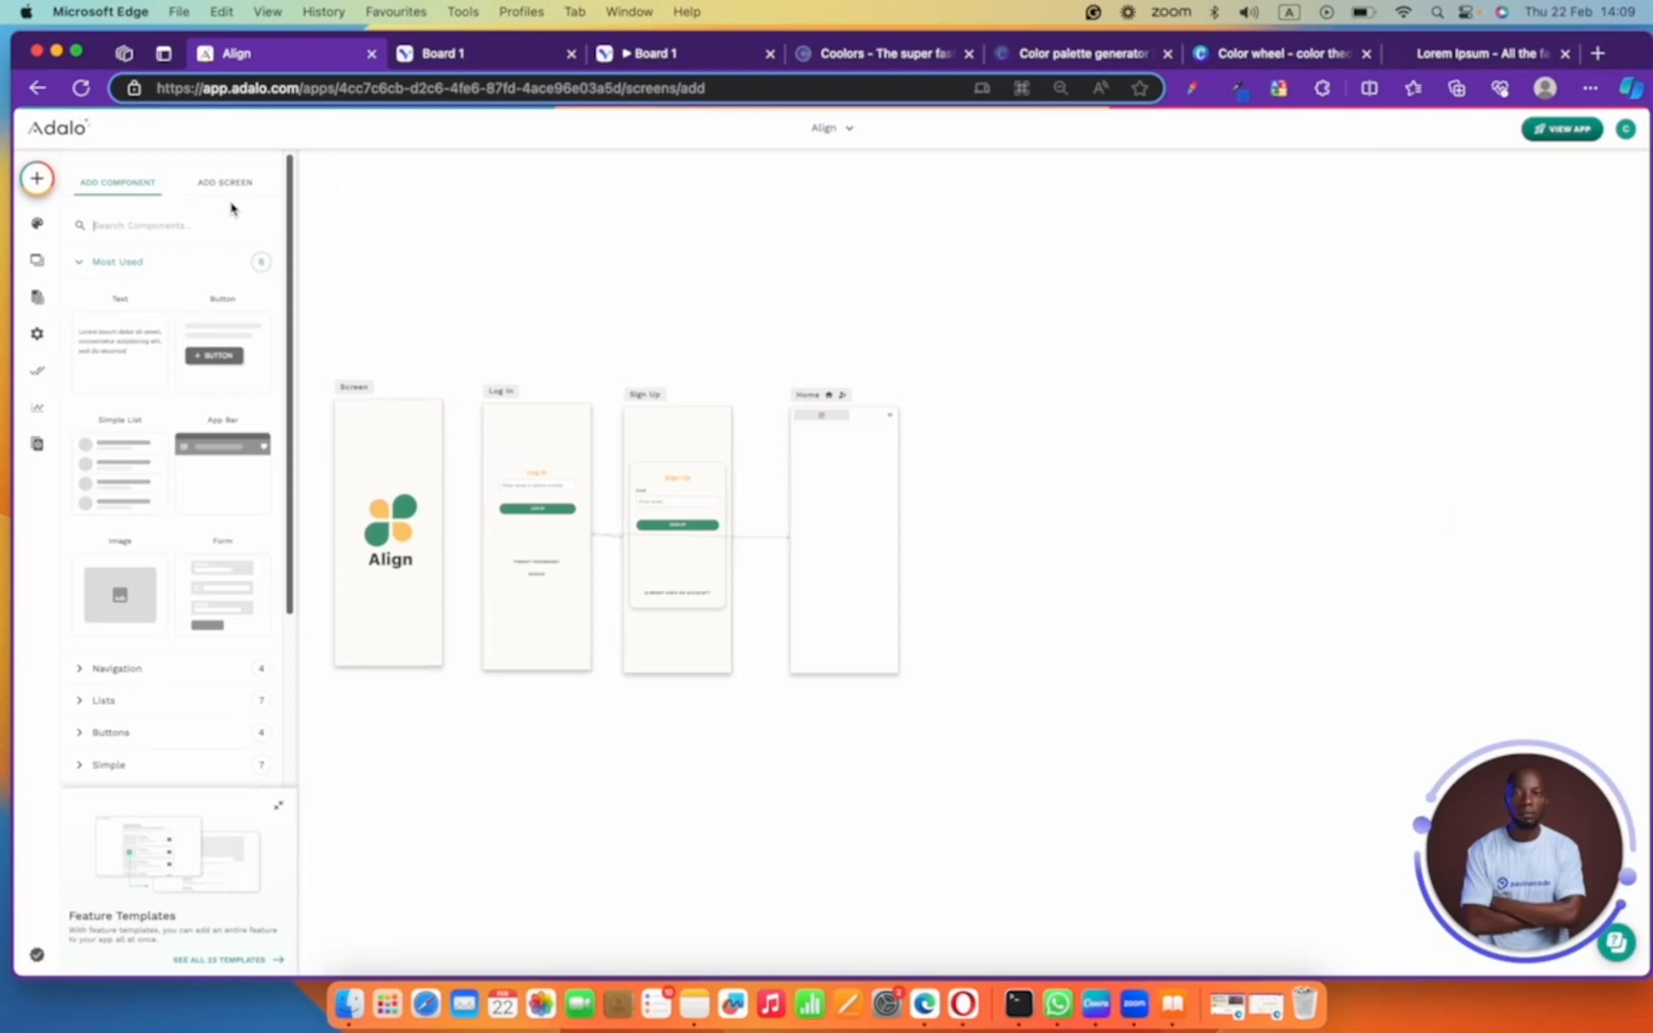
type("image")
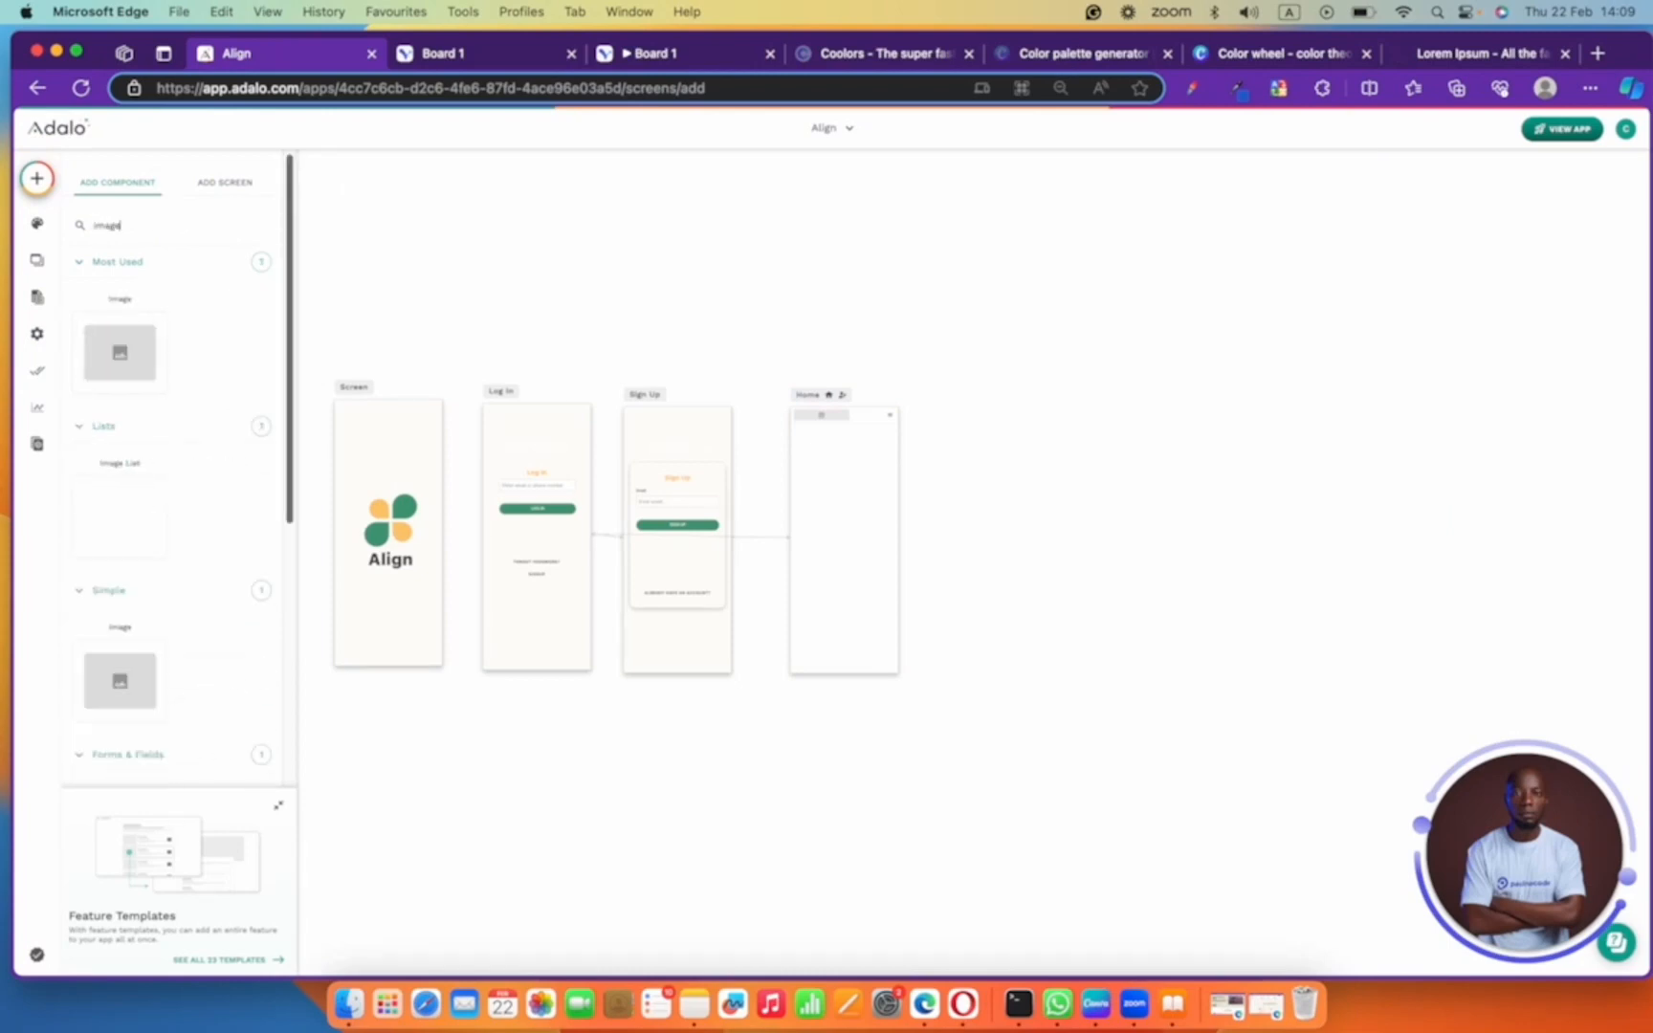
left_click_drag(120, 352, 859, 492)
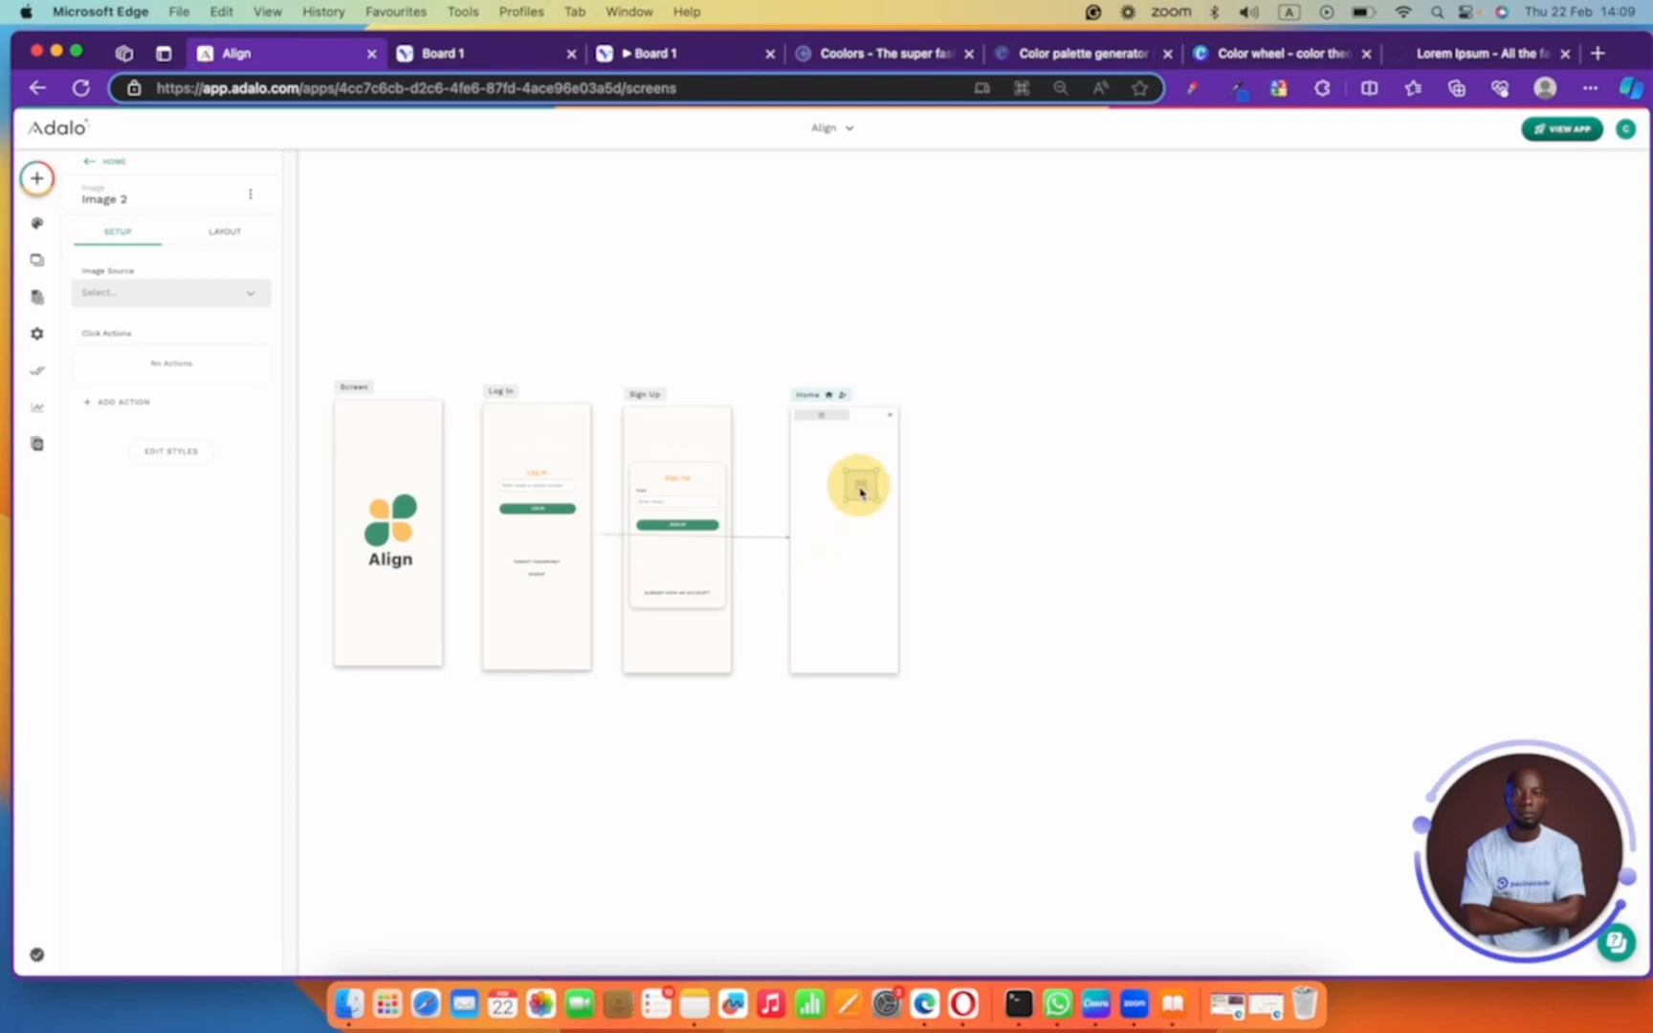
left_click(170, 450)
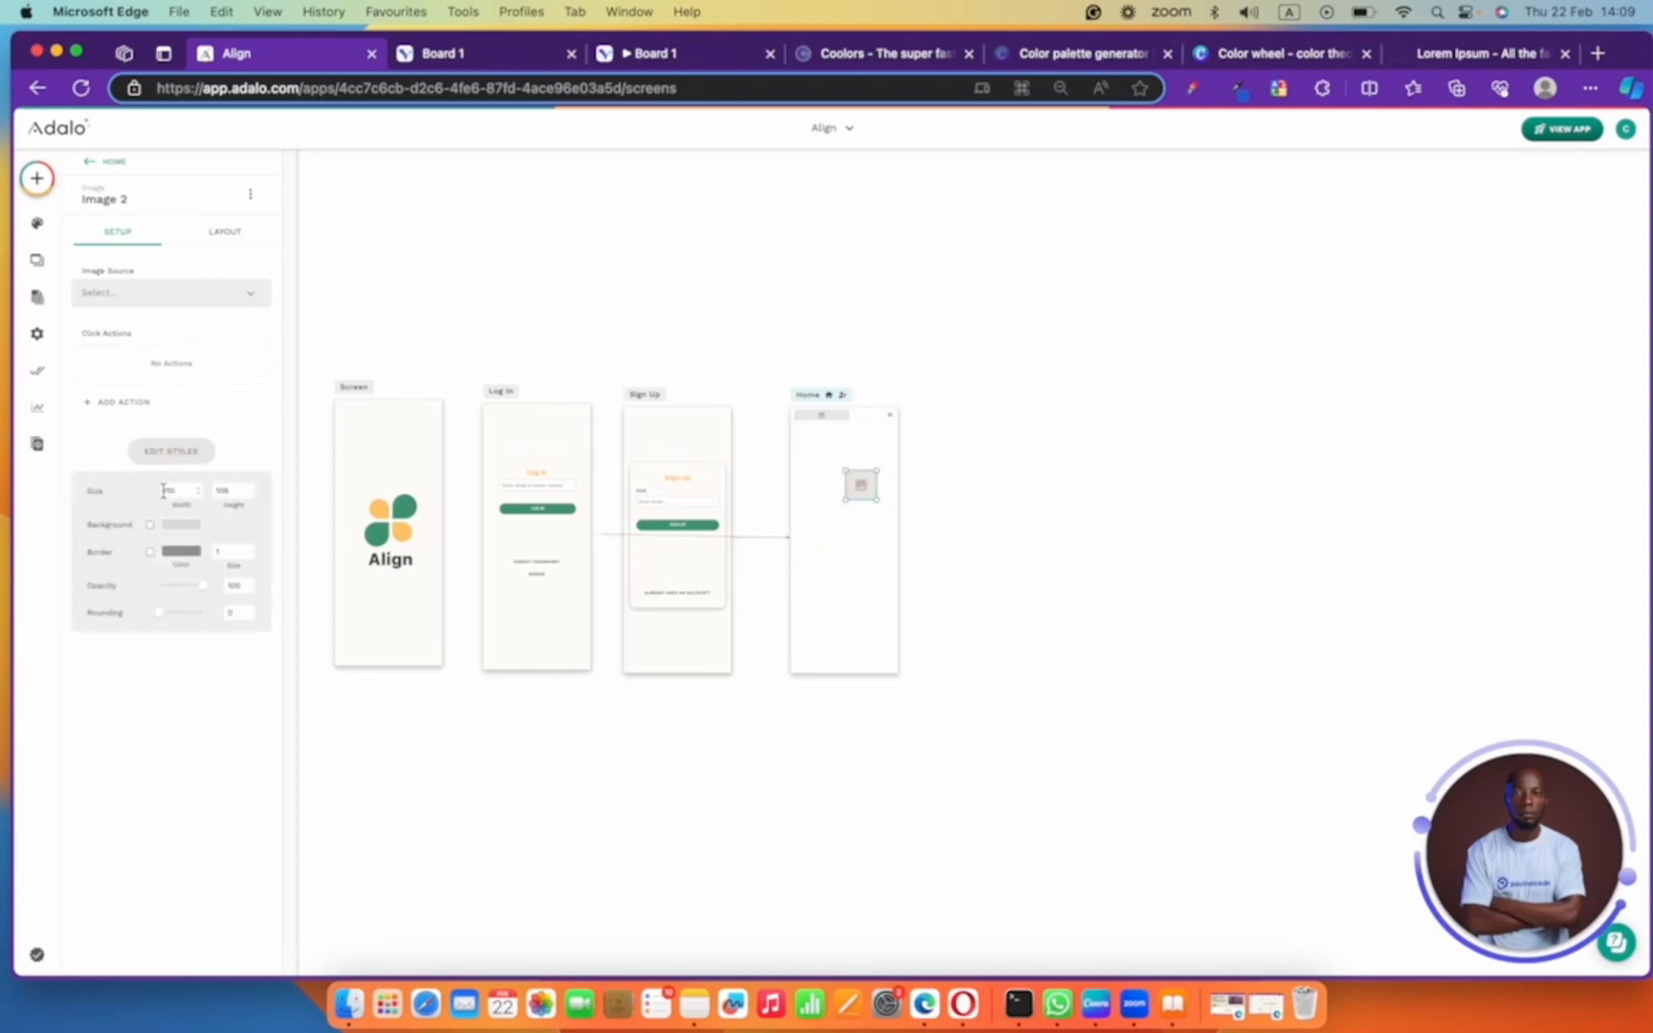
double_click(165, 489)
type("4444")
left_click(545, 280)
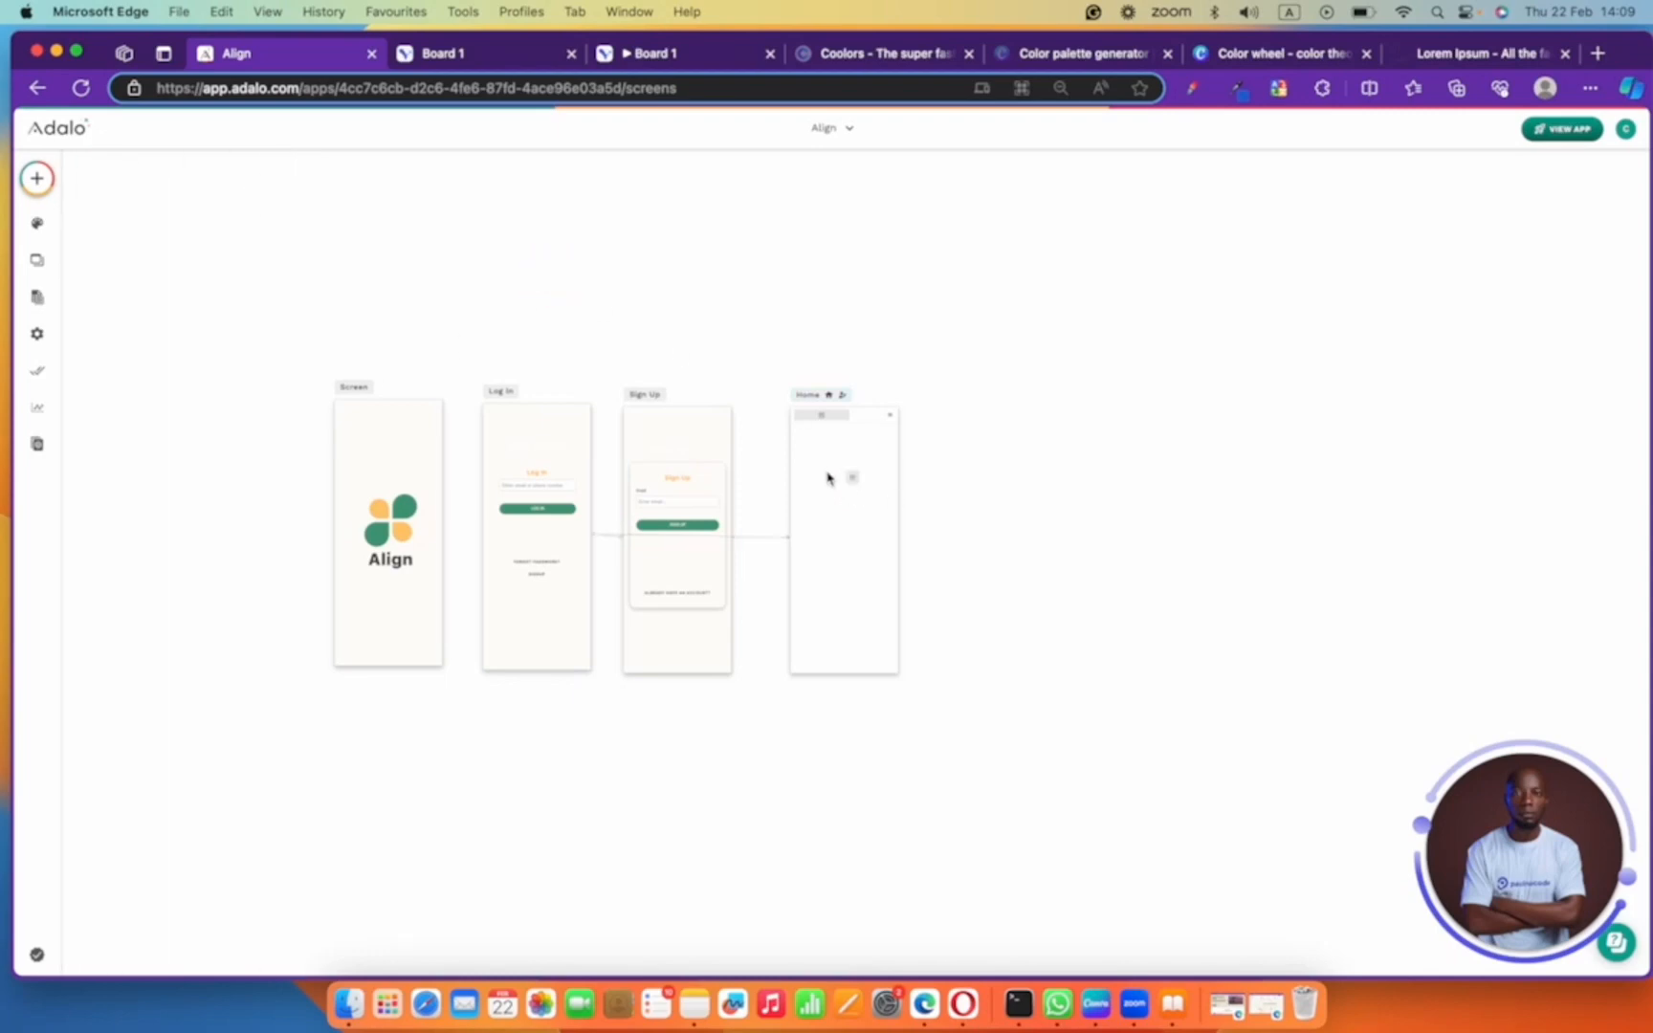
- Delete the app bar from the Home screen and place the image in the screen's upper-left corner
scroll(838, 464, "up", 5)
left_click_drag(878, 583, 676, 415)
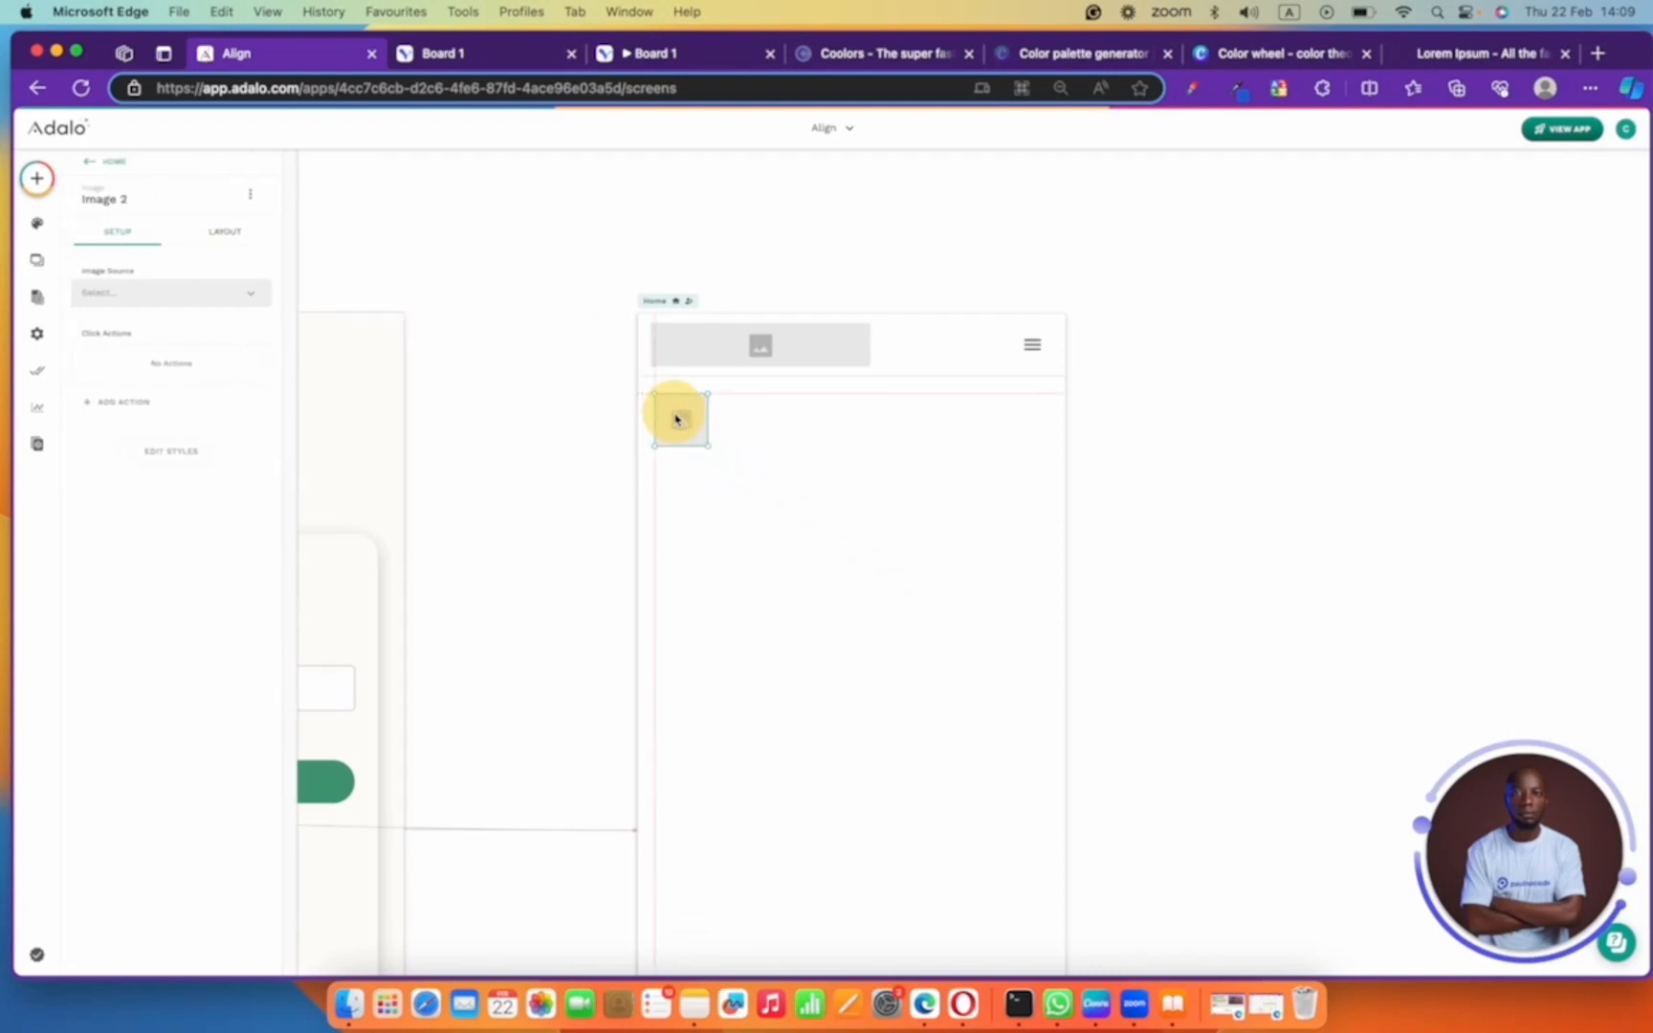
left_click(775, 345)
key("Delete")
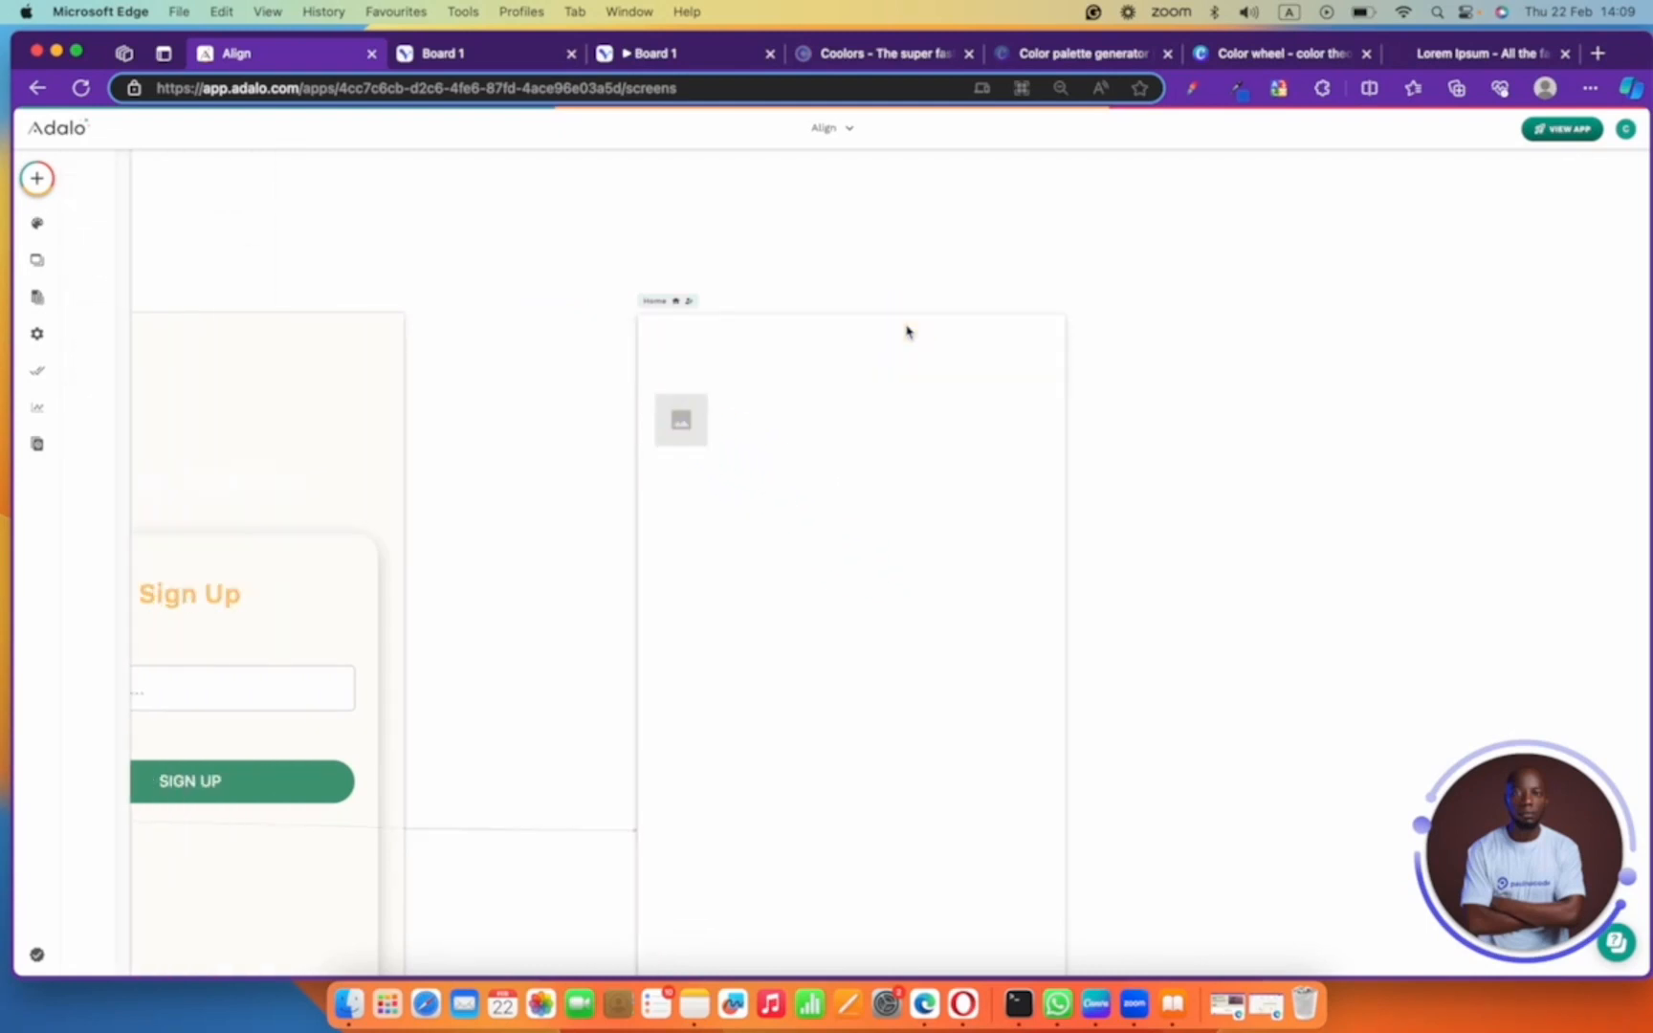
left_click_drag(695, 418, 695, 357)
- Add an Icon component at the upper right of the Home screen, level with the image, and check the Visily header design
left_click(37, 178)
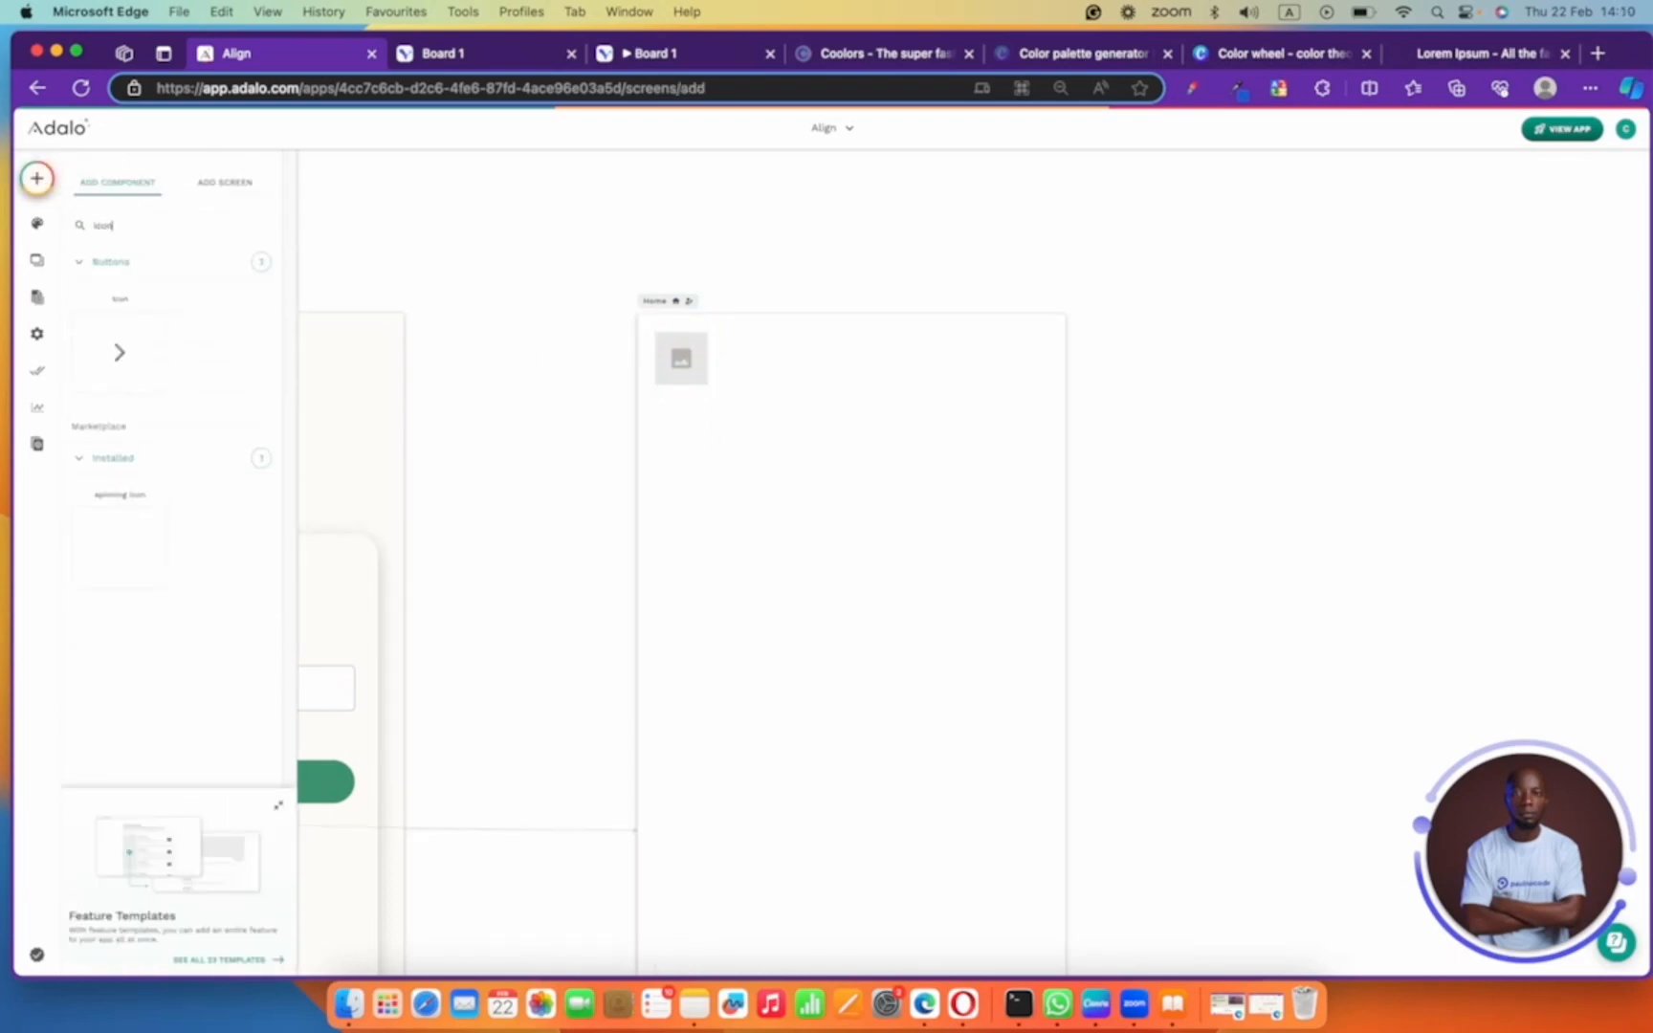
left_click(498, 324)
left_click_drag(592, 327, 991, 358)
left_click(427, 53)
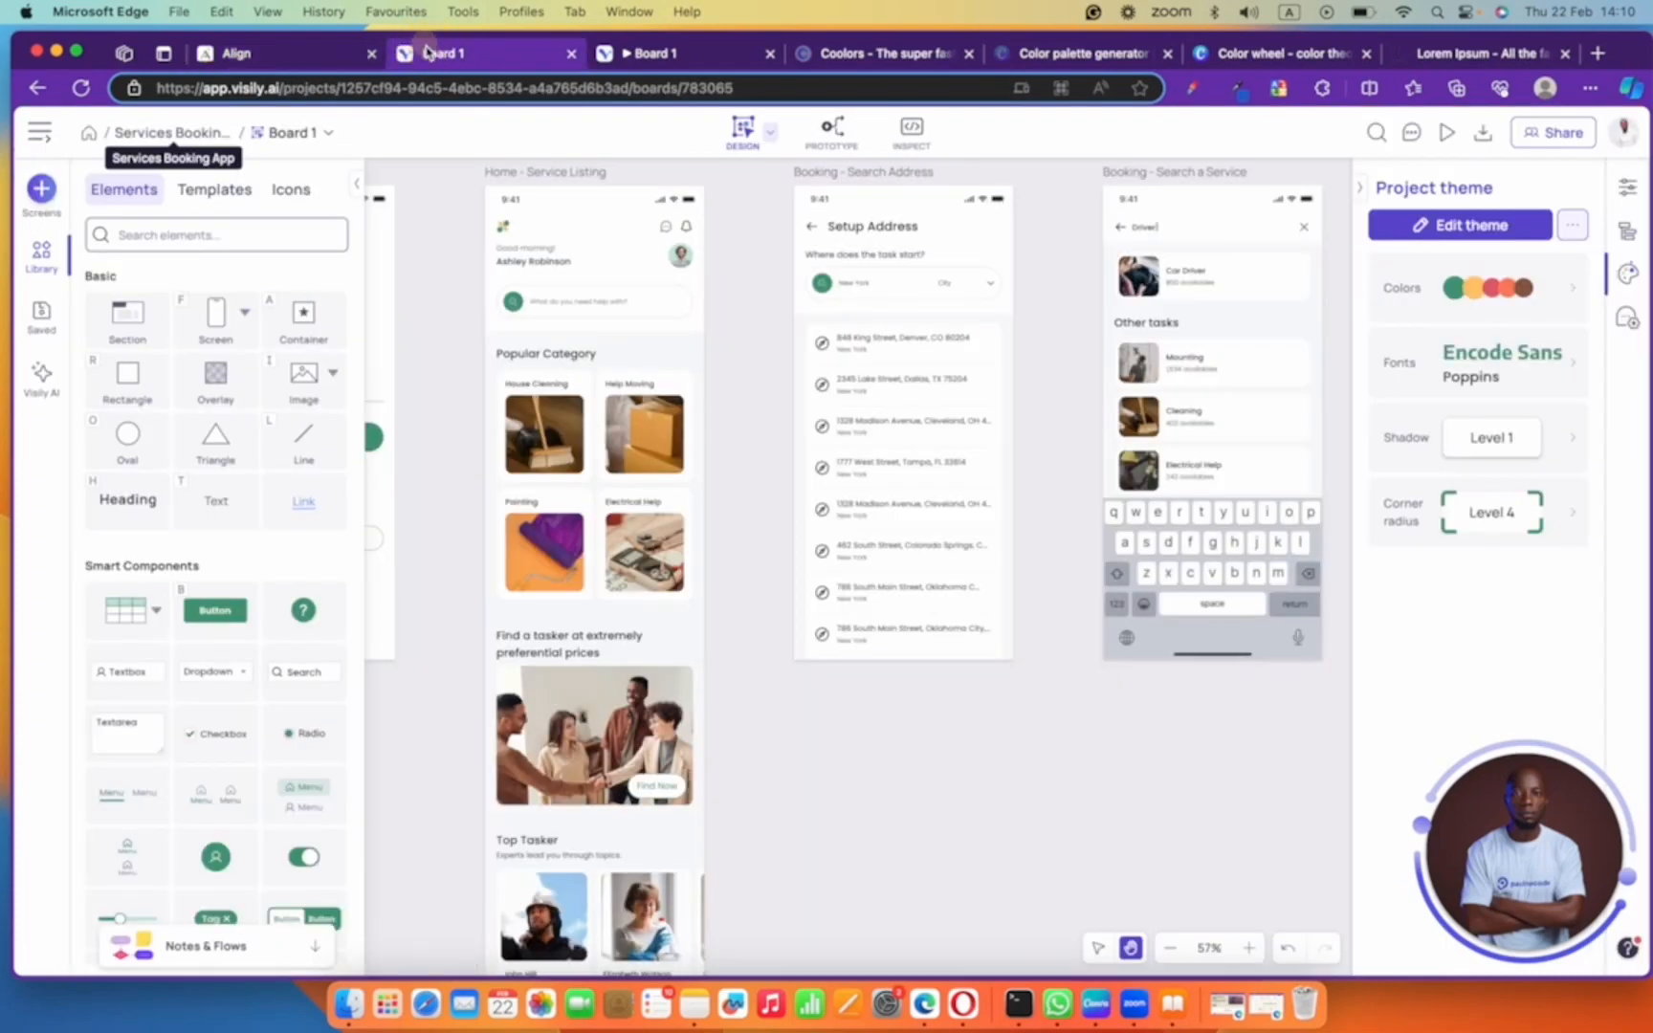
left_click(287, 56)
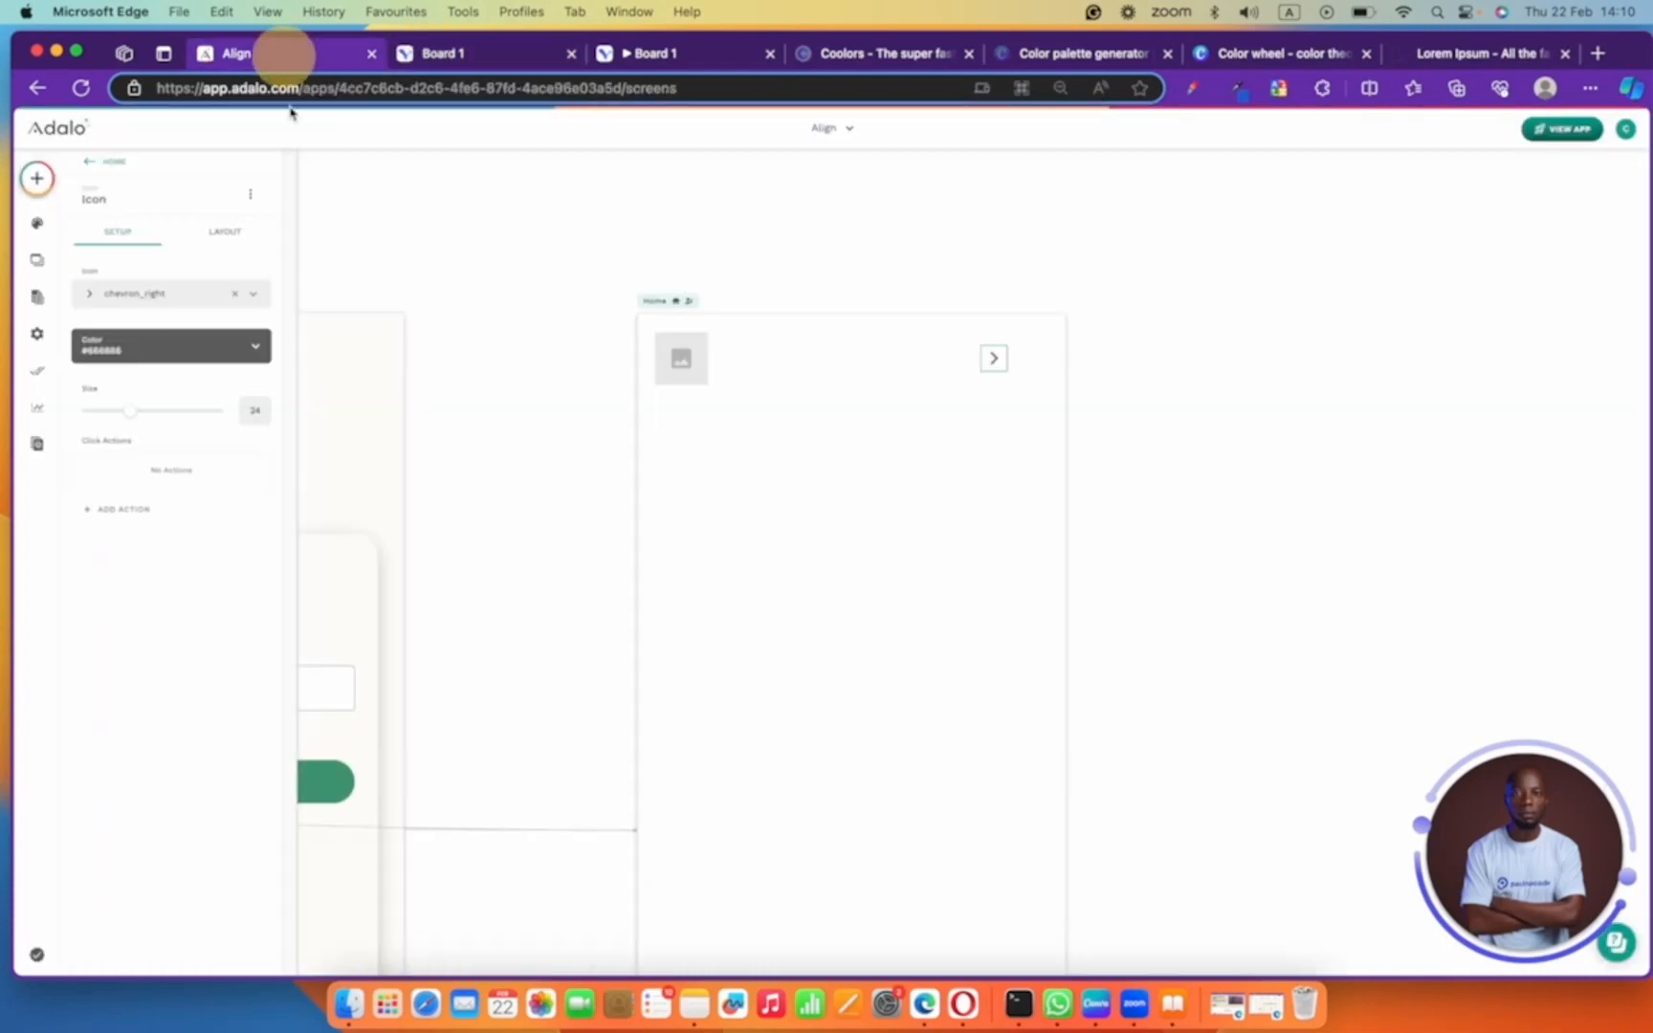
- Change the new icon from the right chevron to the message symbol
left_click(163, 296)
left_click(182, 327)
type("messag")
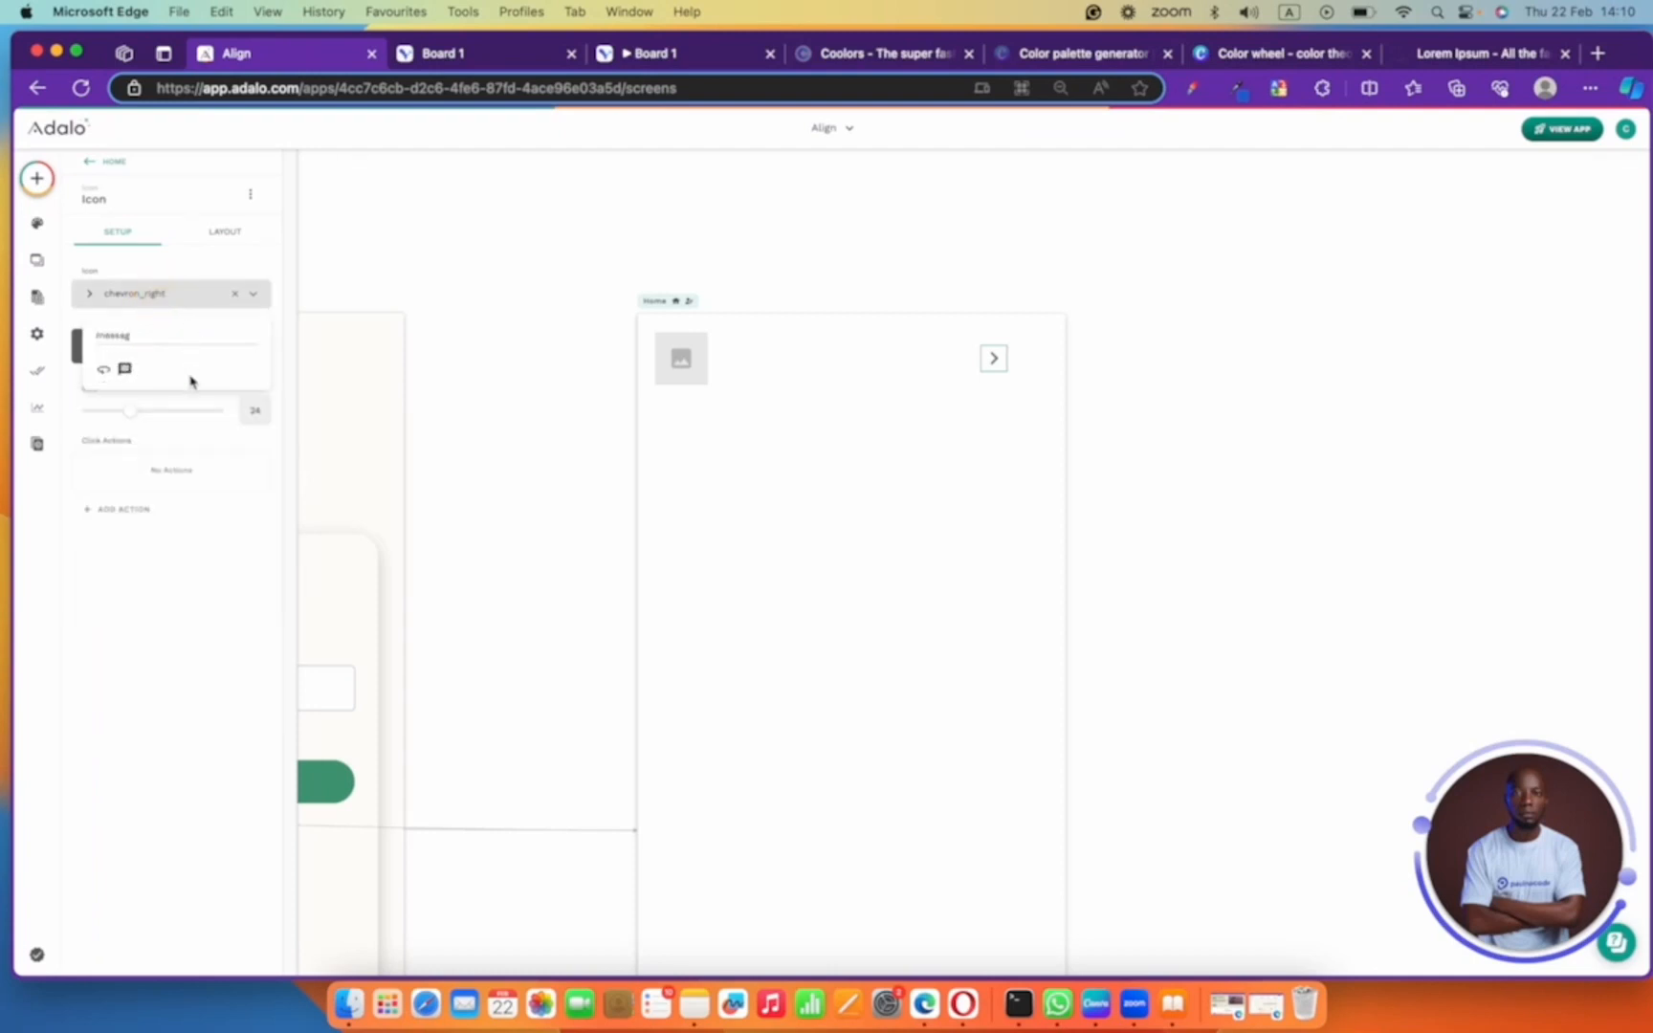
left_click(125, 369)
left_click(859, 392)
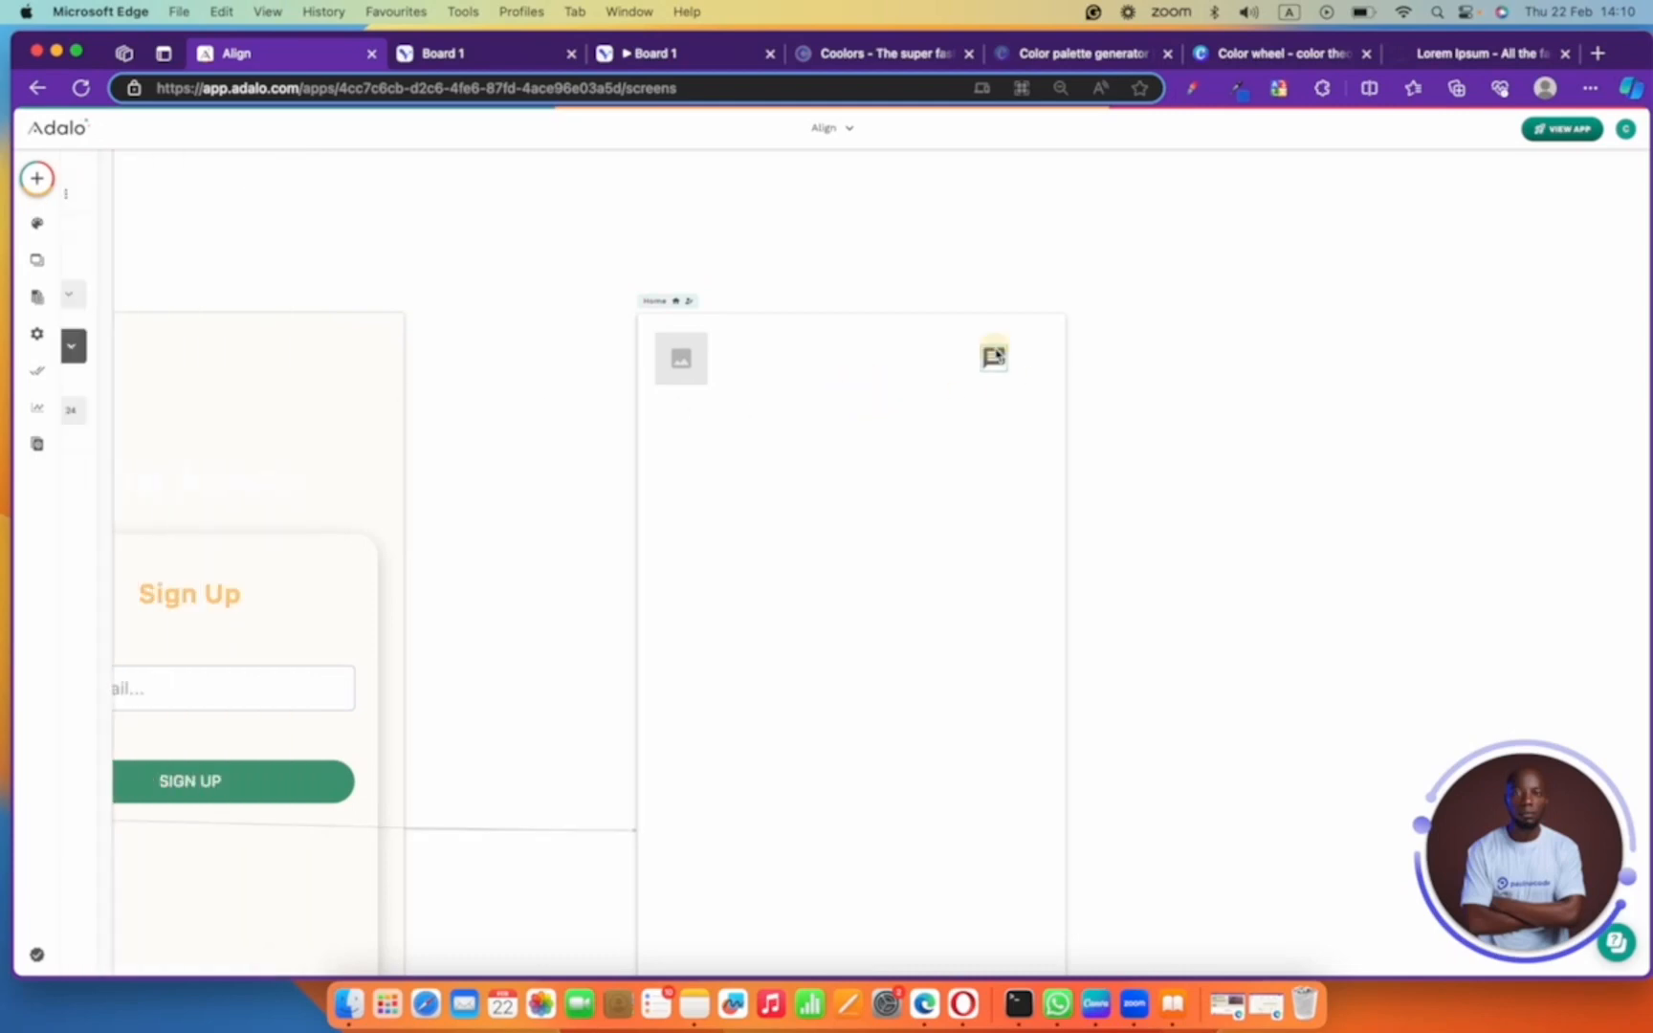
left_click(993, 358)
key("super+d")
left_click(1165, 125)
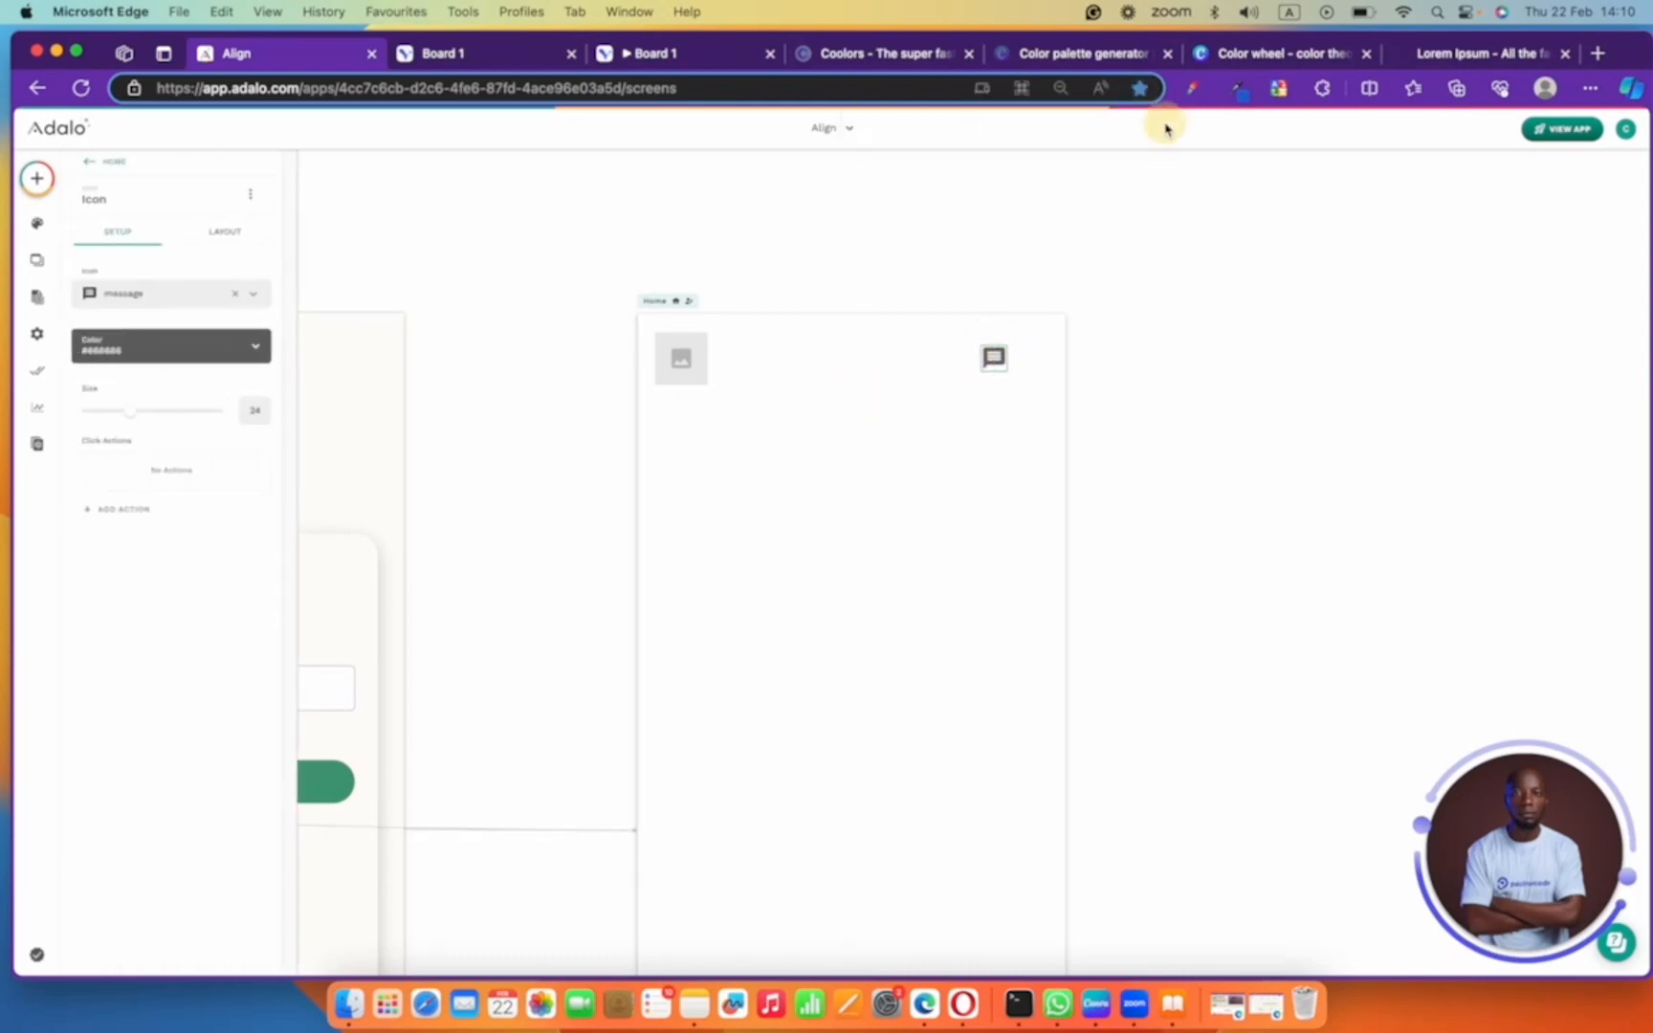
- Duplicate the message icon on the Home screen and place the copy just below the original
left_click(996, 359)
key("super+c")
key("super+v")
left_click_drag(997, 364, 975, 442)
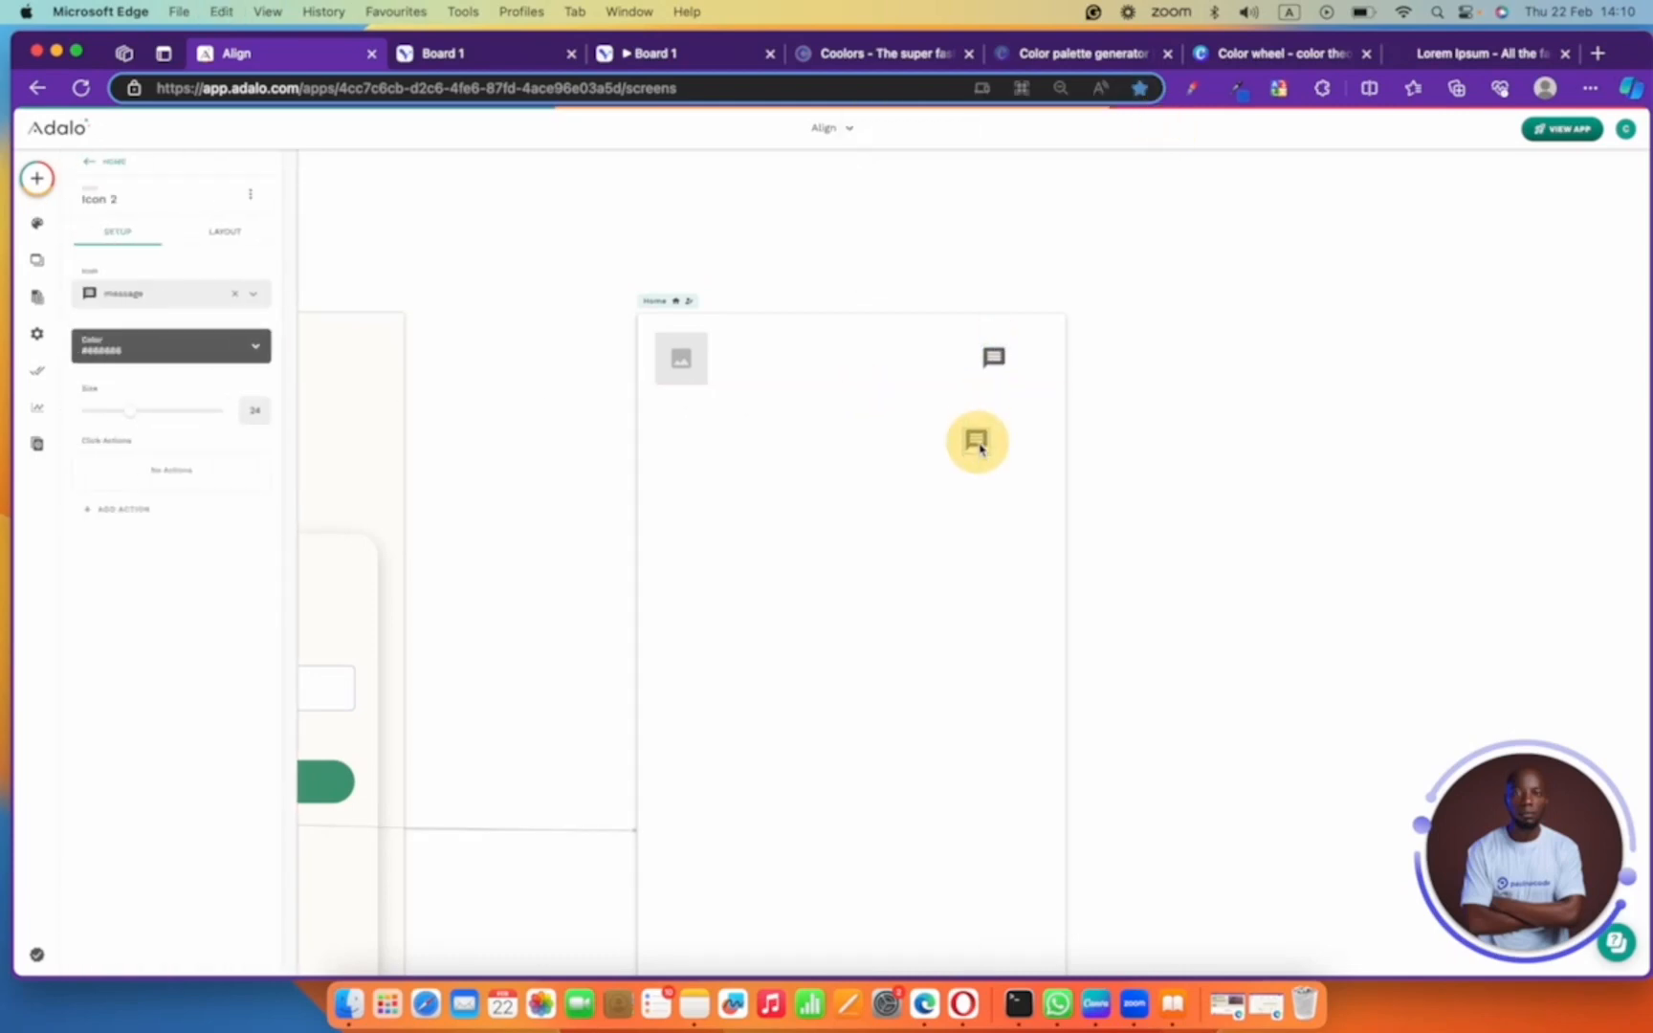
- Change the copied icon to notifications_active and place it just to the right of the message icon on the Home screen
left_click(161, 296)
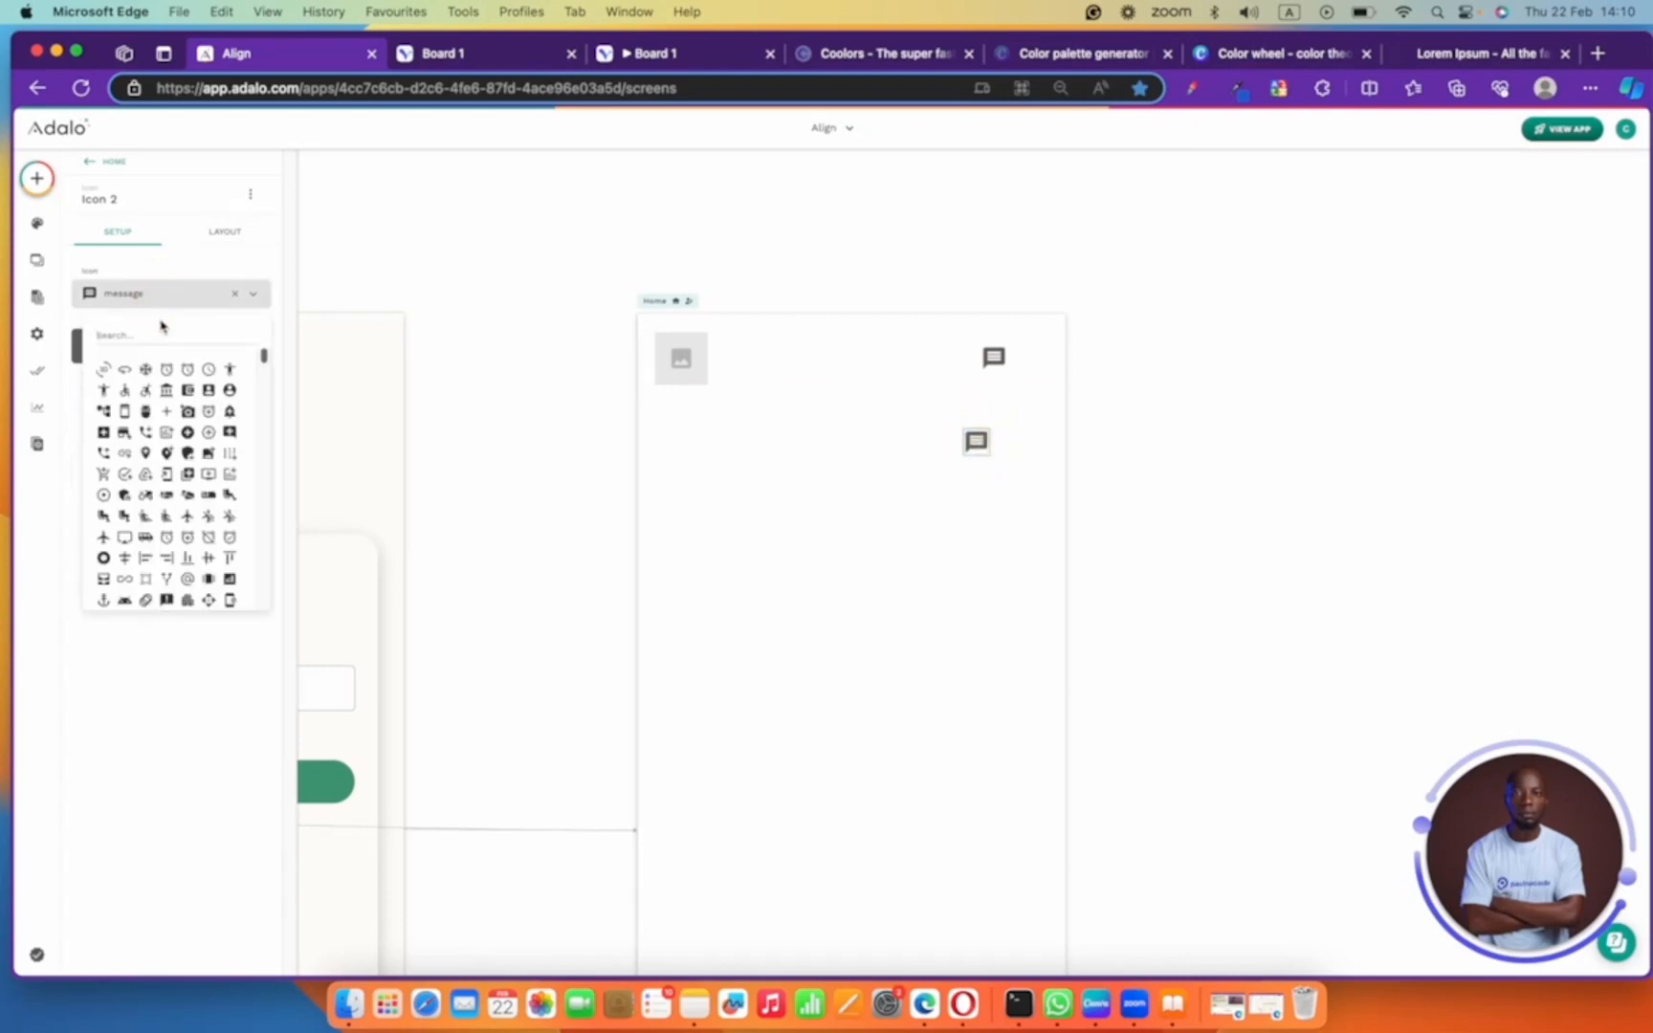
type("noti")
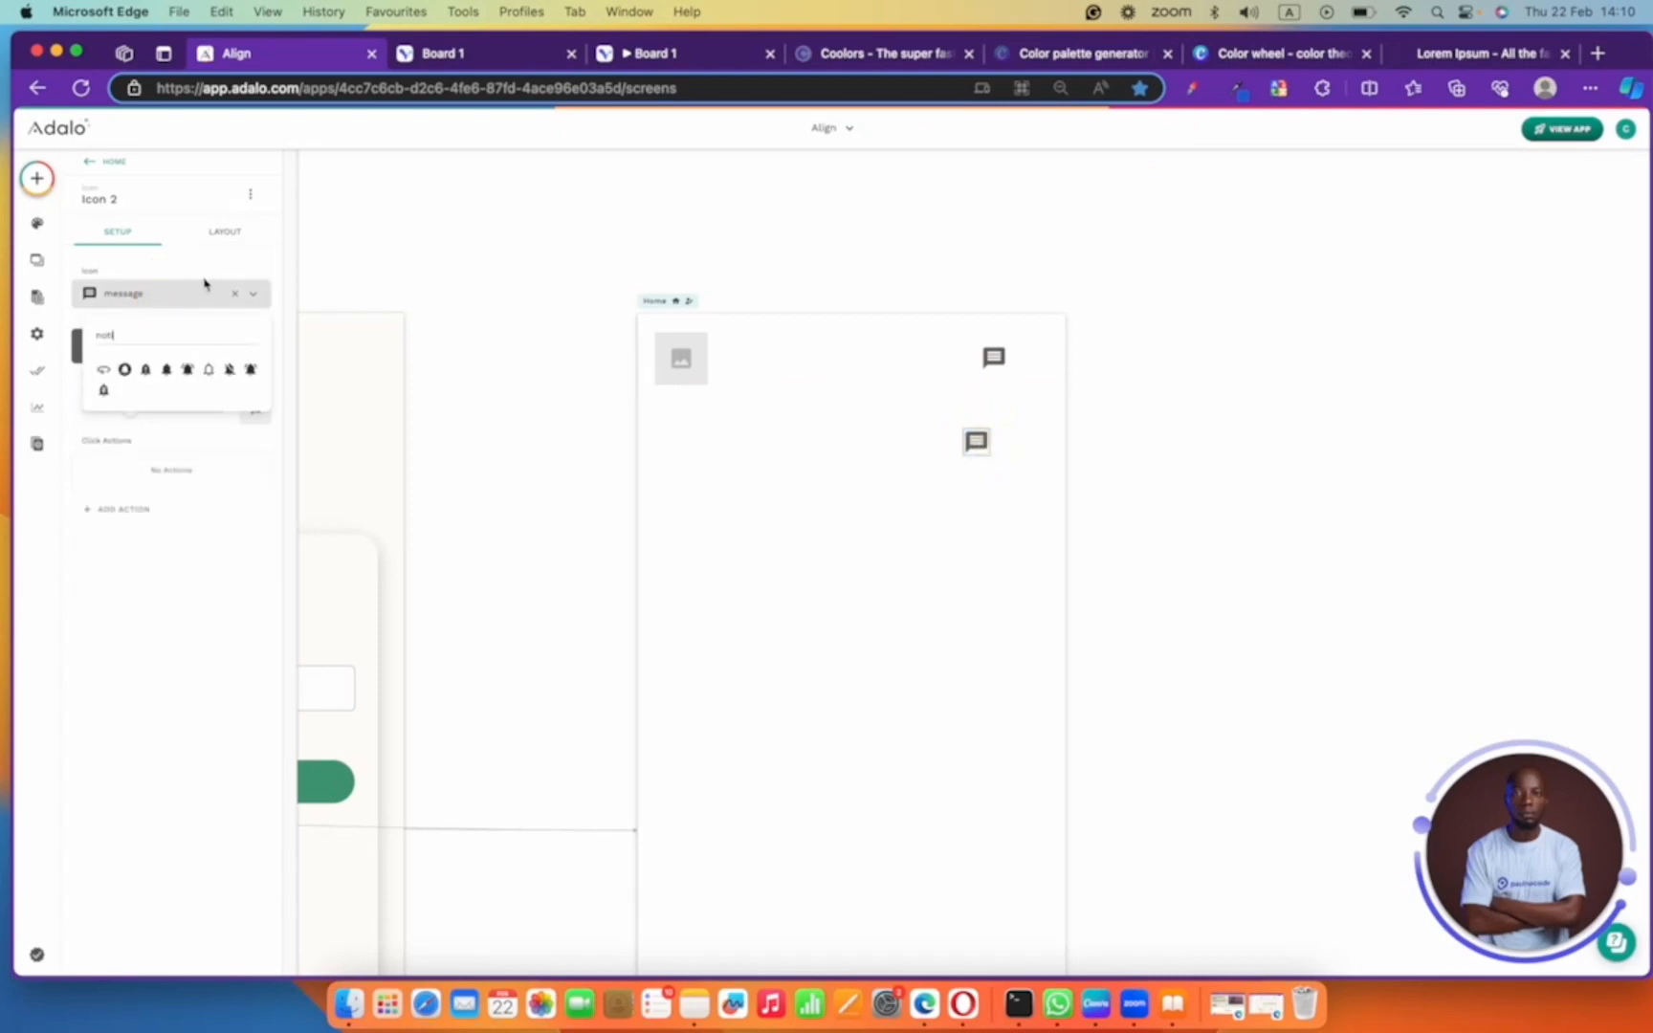
left_click(188, 369)
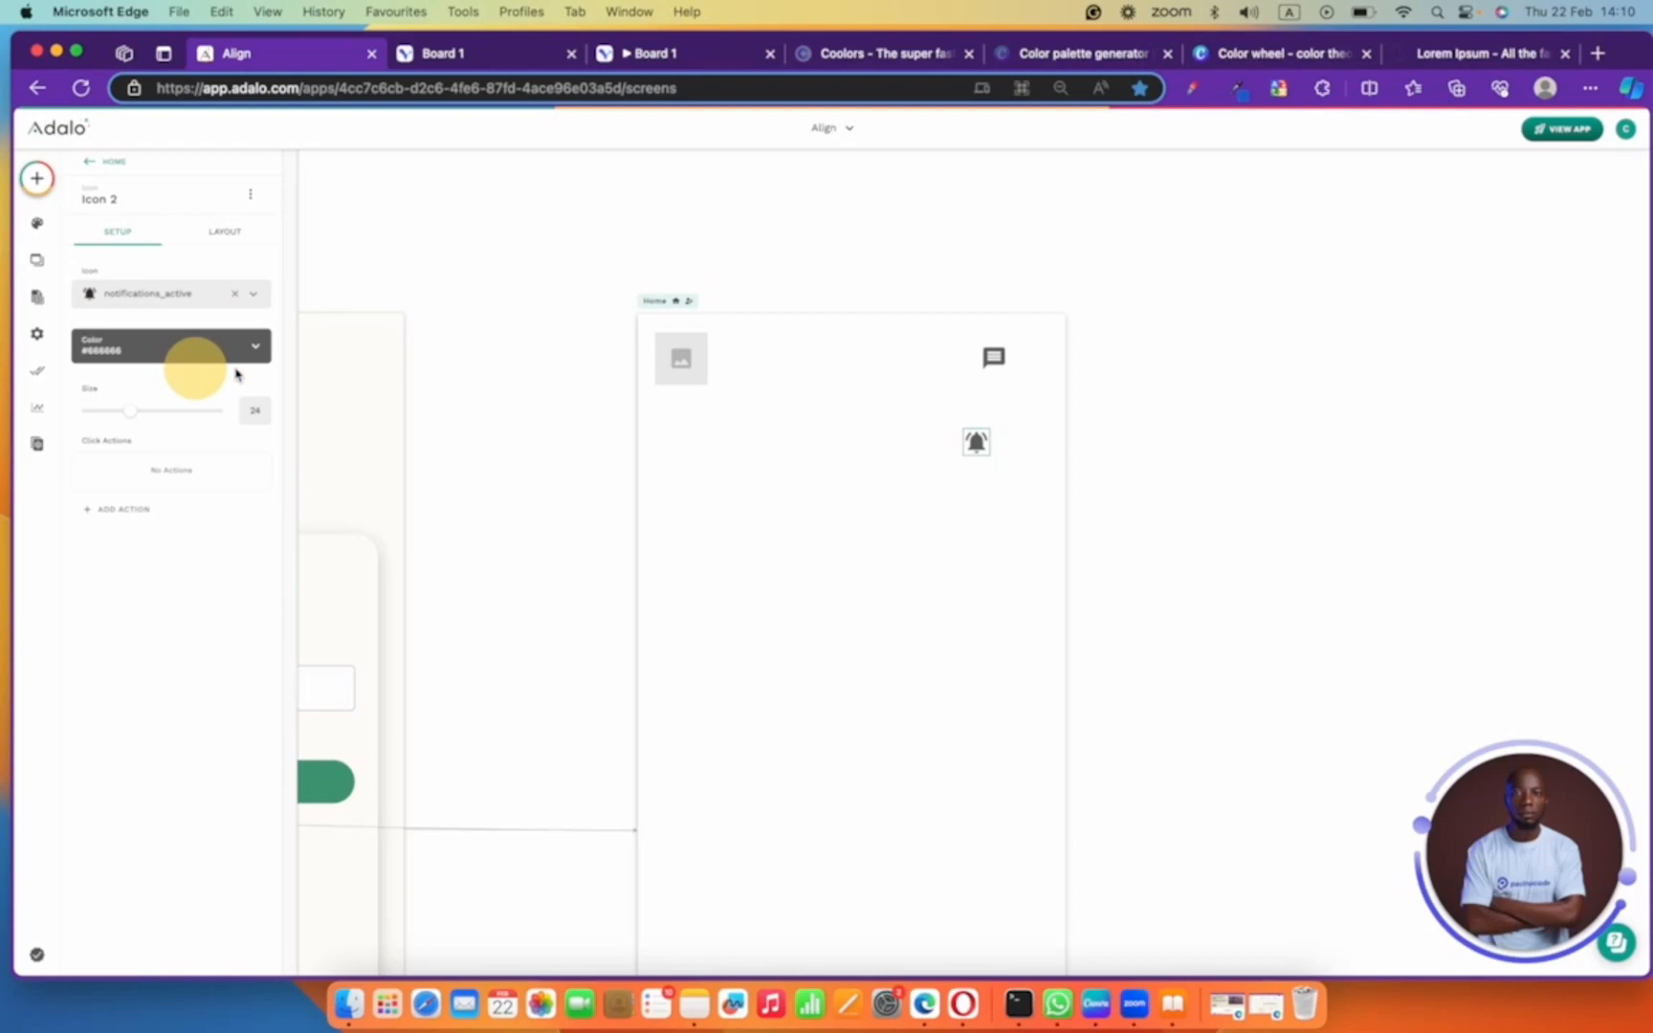
left_click(1114, 378)
left_click_drag(977, 442, 1037, 360)
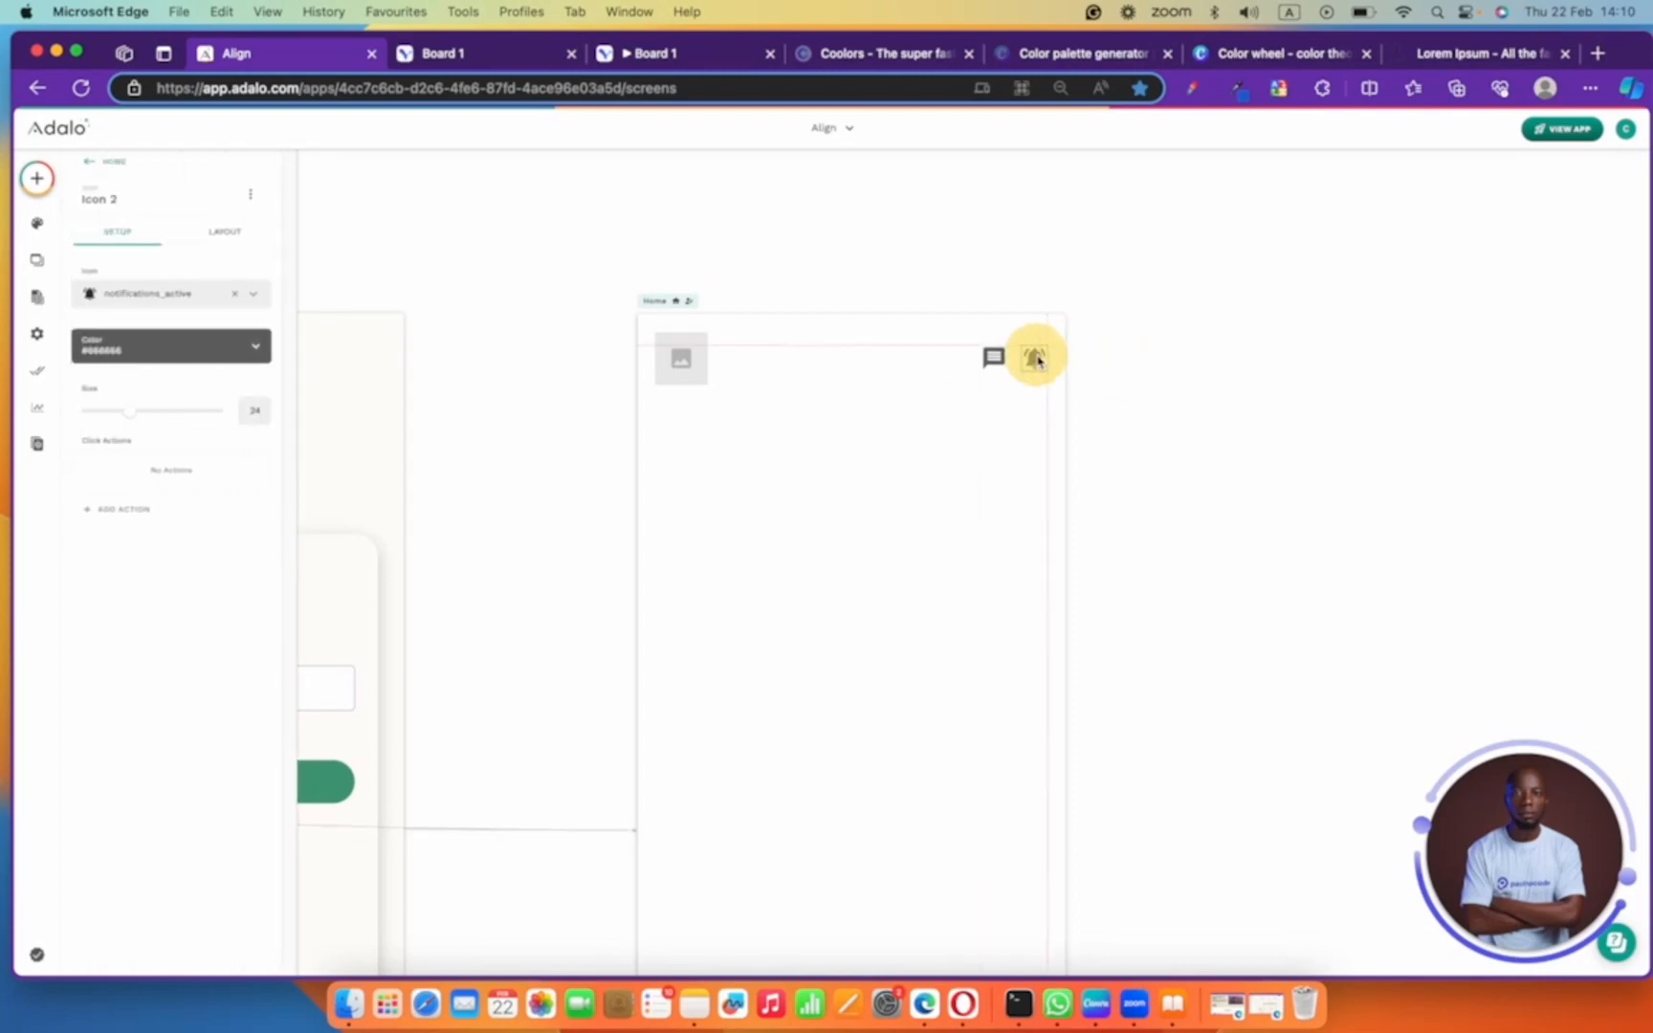
- Group the message and notification icons and move the group up, level with the top edge of the image
left_click(999, 360, "shift")
left_click(1034, 359, "shift")
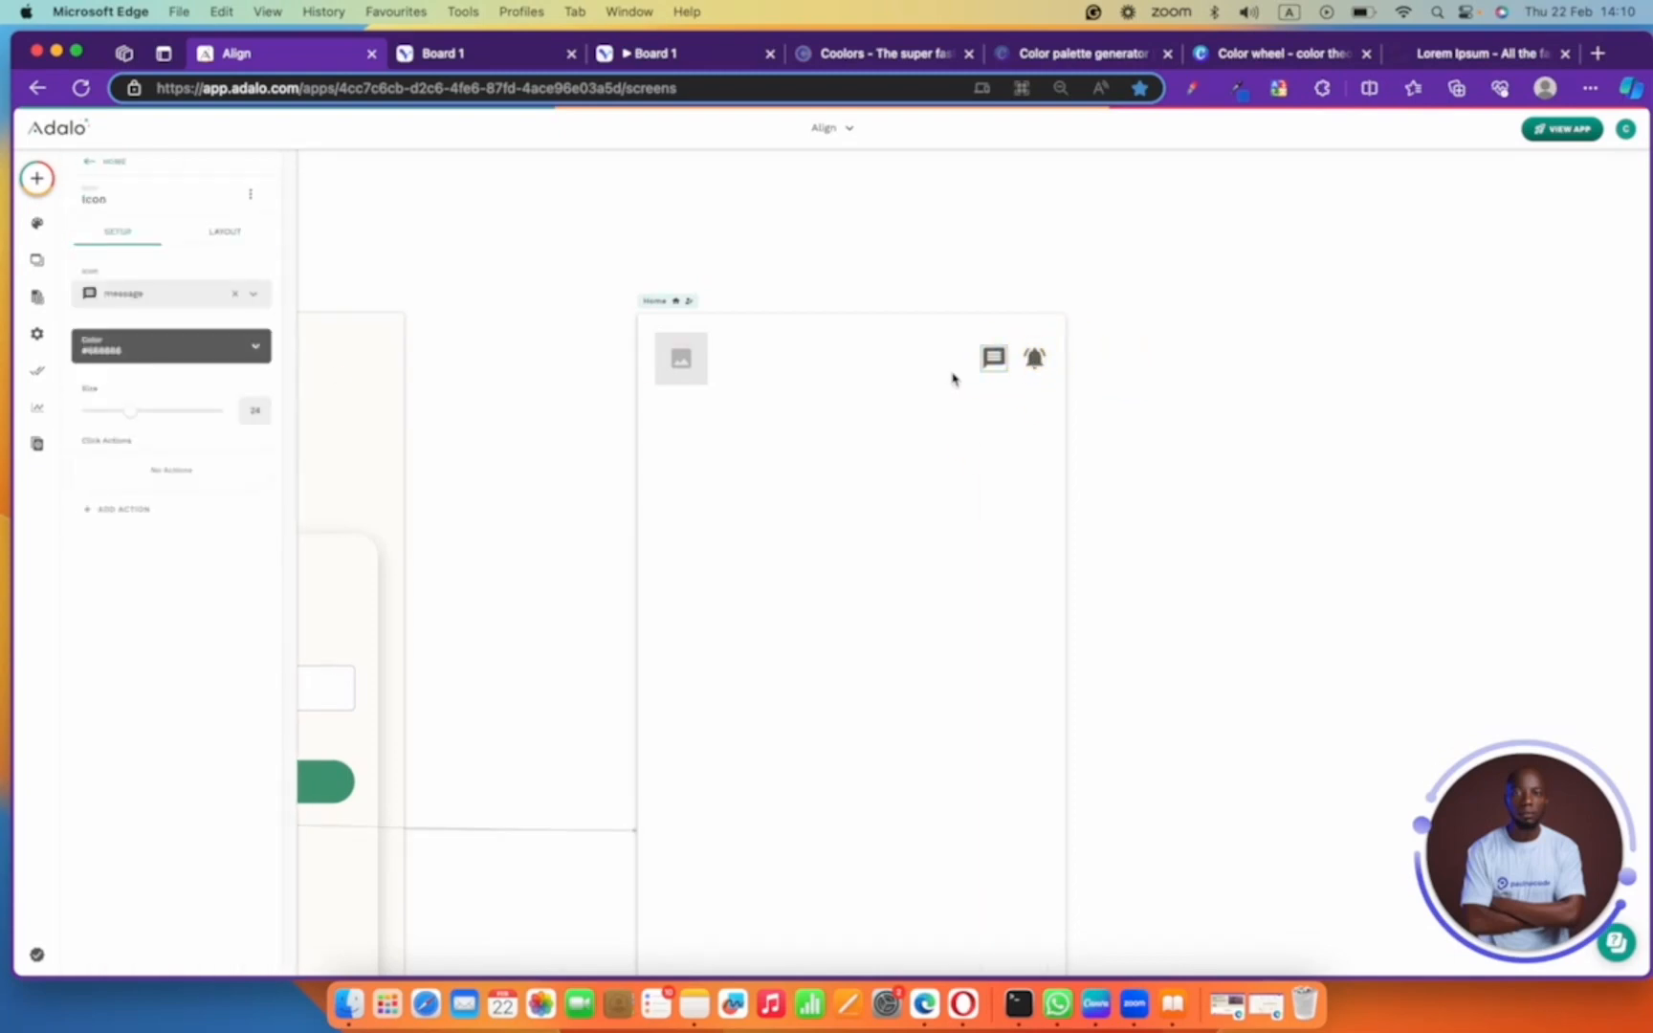
left_click(1034, 358, "shift")
left_click(171, 243)
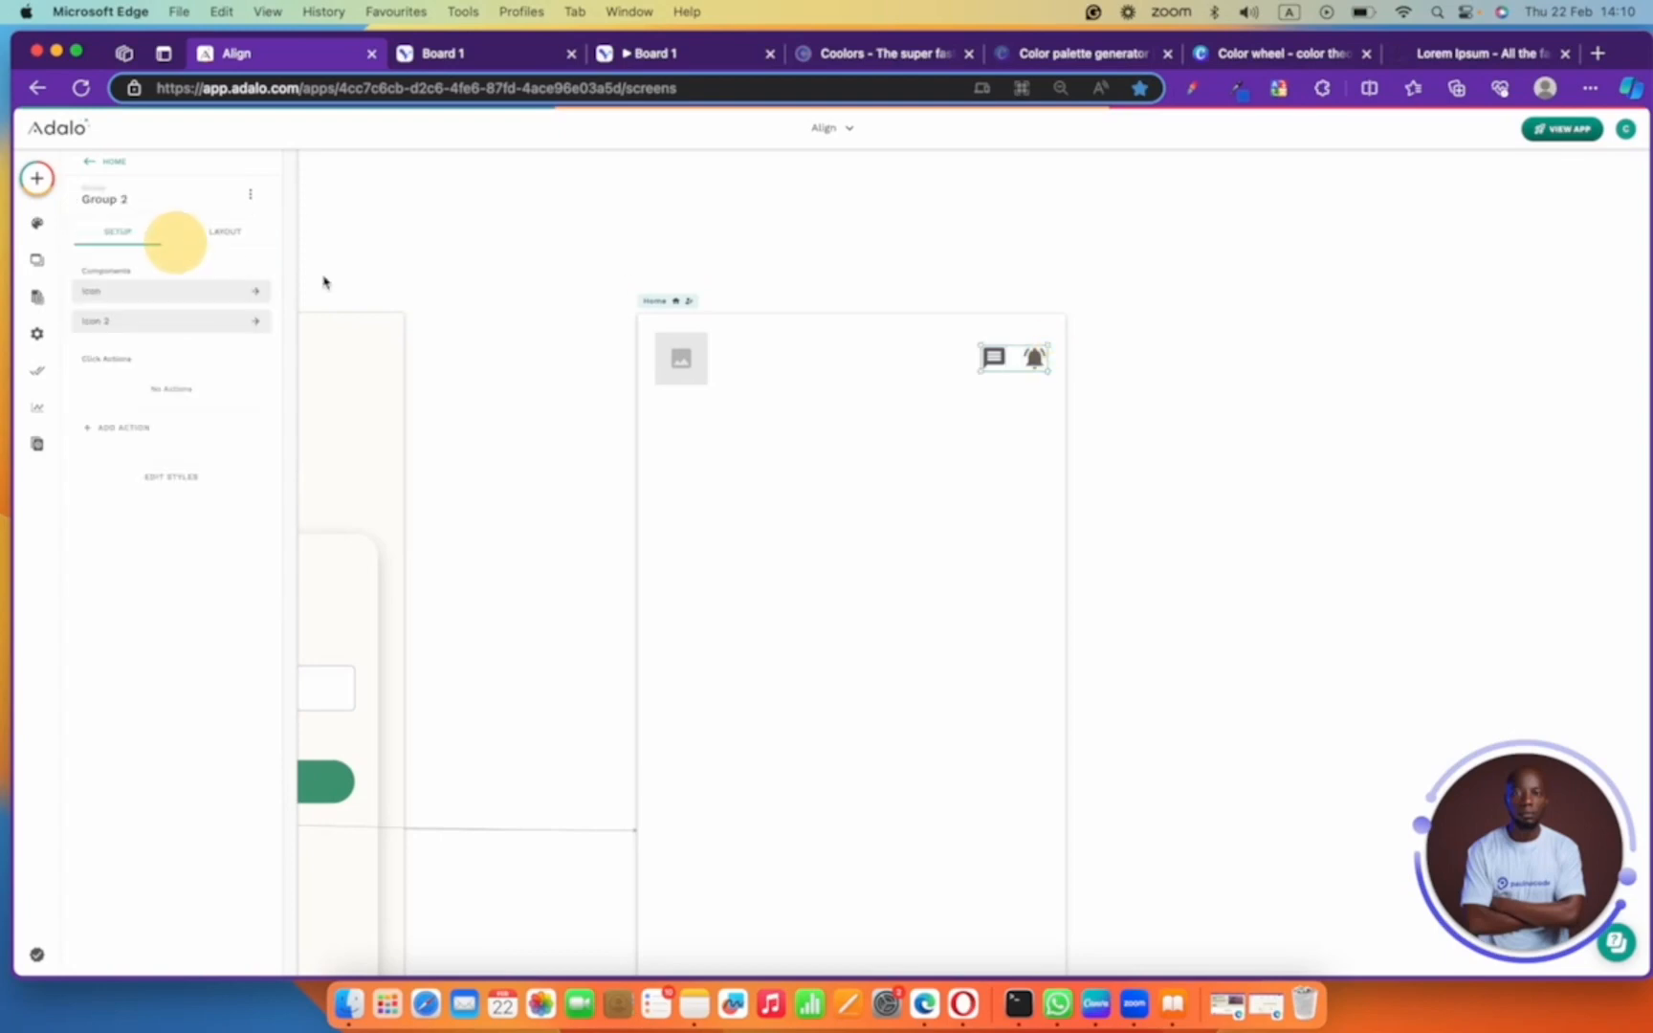
left_click_drag(1009, 366, 1002, 354)
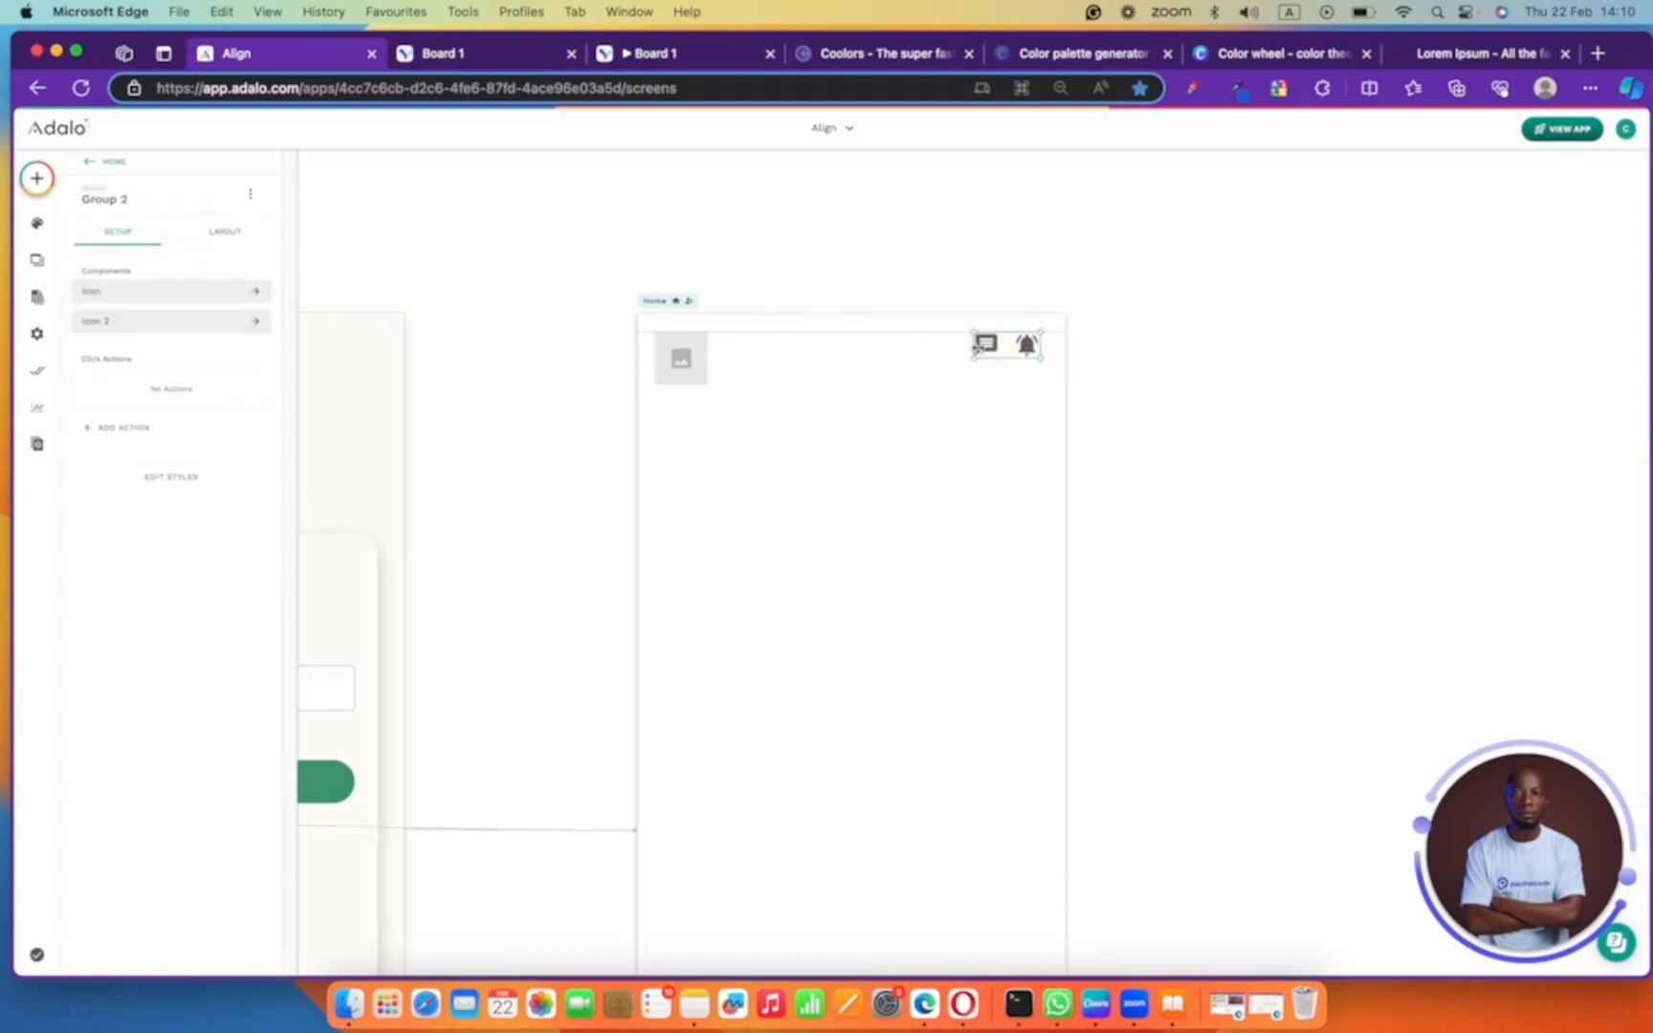
left_click(985, 346)
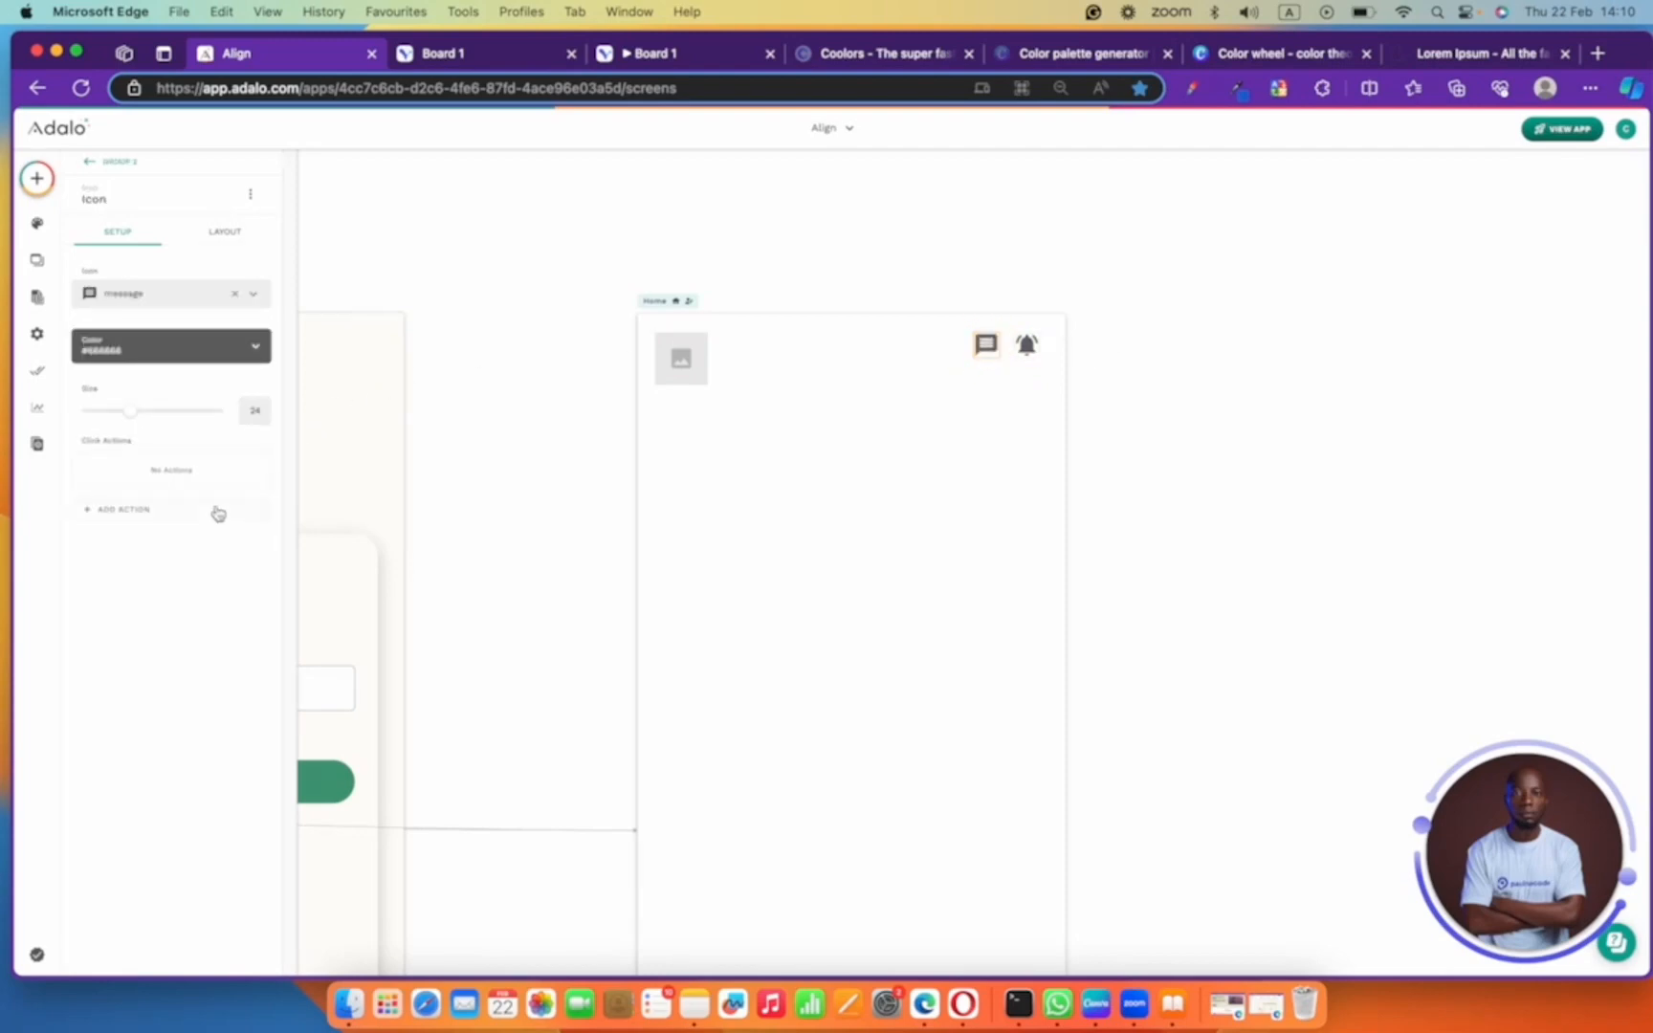
- Set the Home screen image's width and height to 34 each
left_click(690, 354)
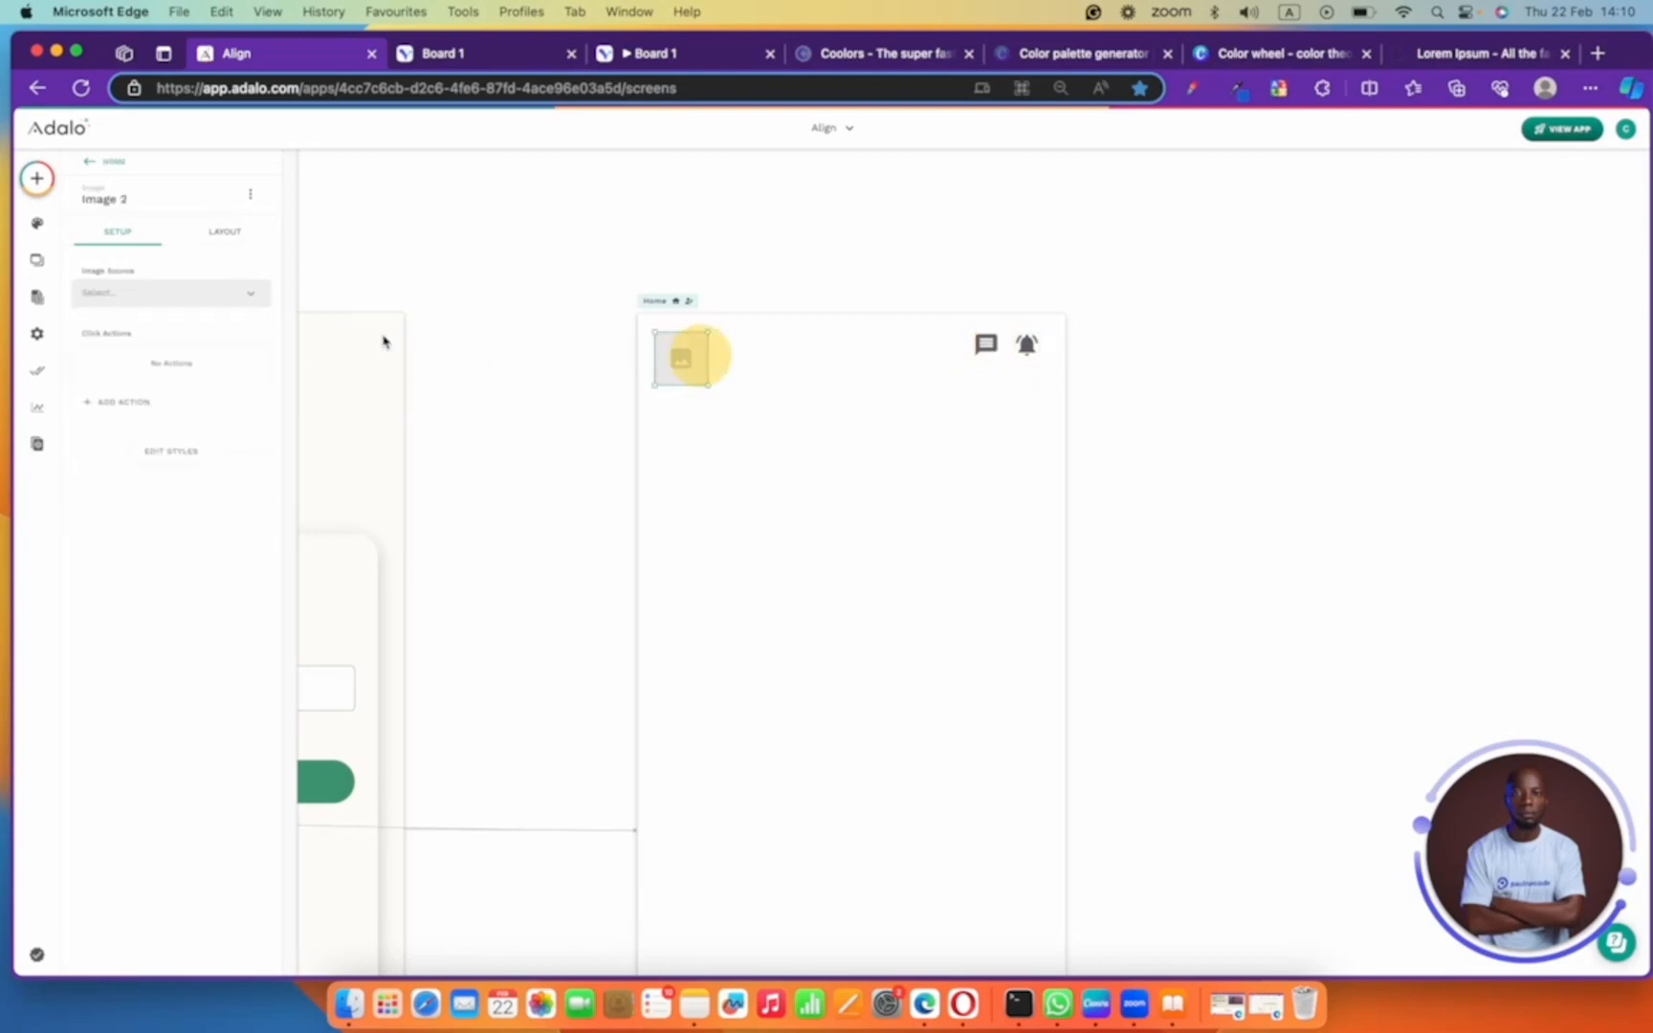
left_click(174, 452)
left_click(170, 488)
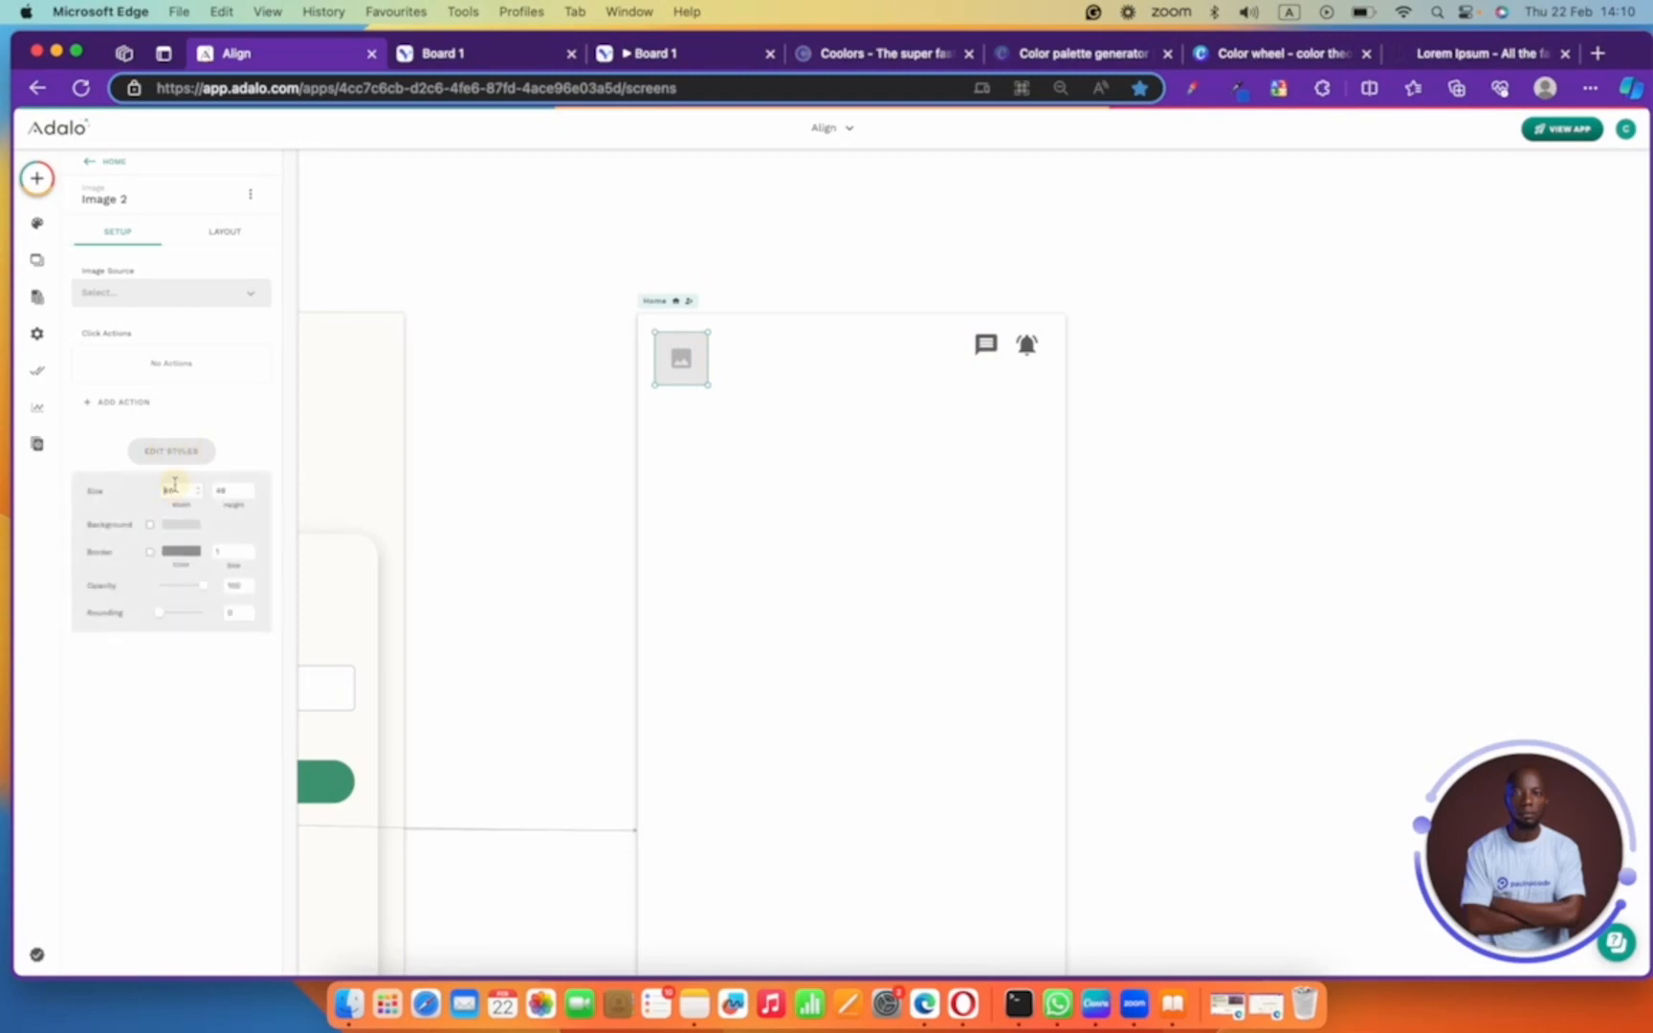
type("34")
key("Tab")
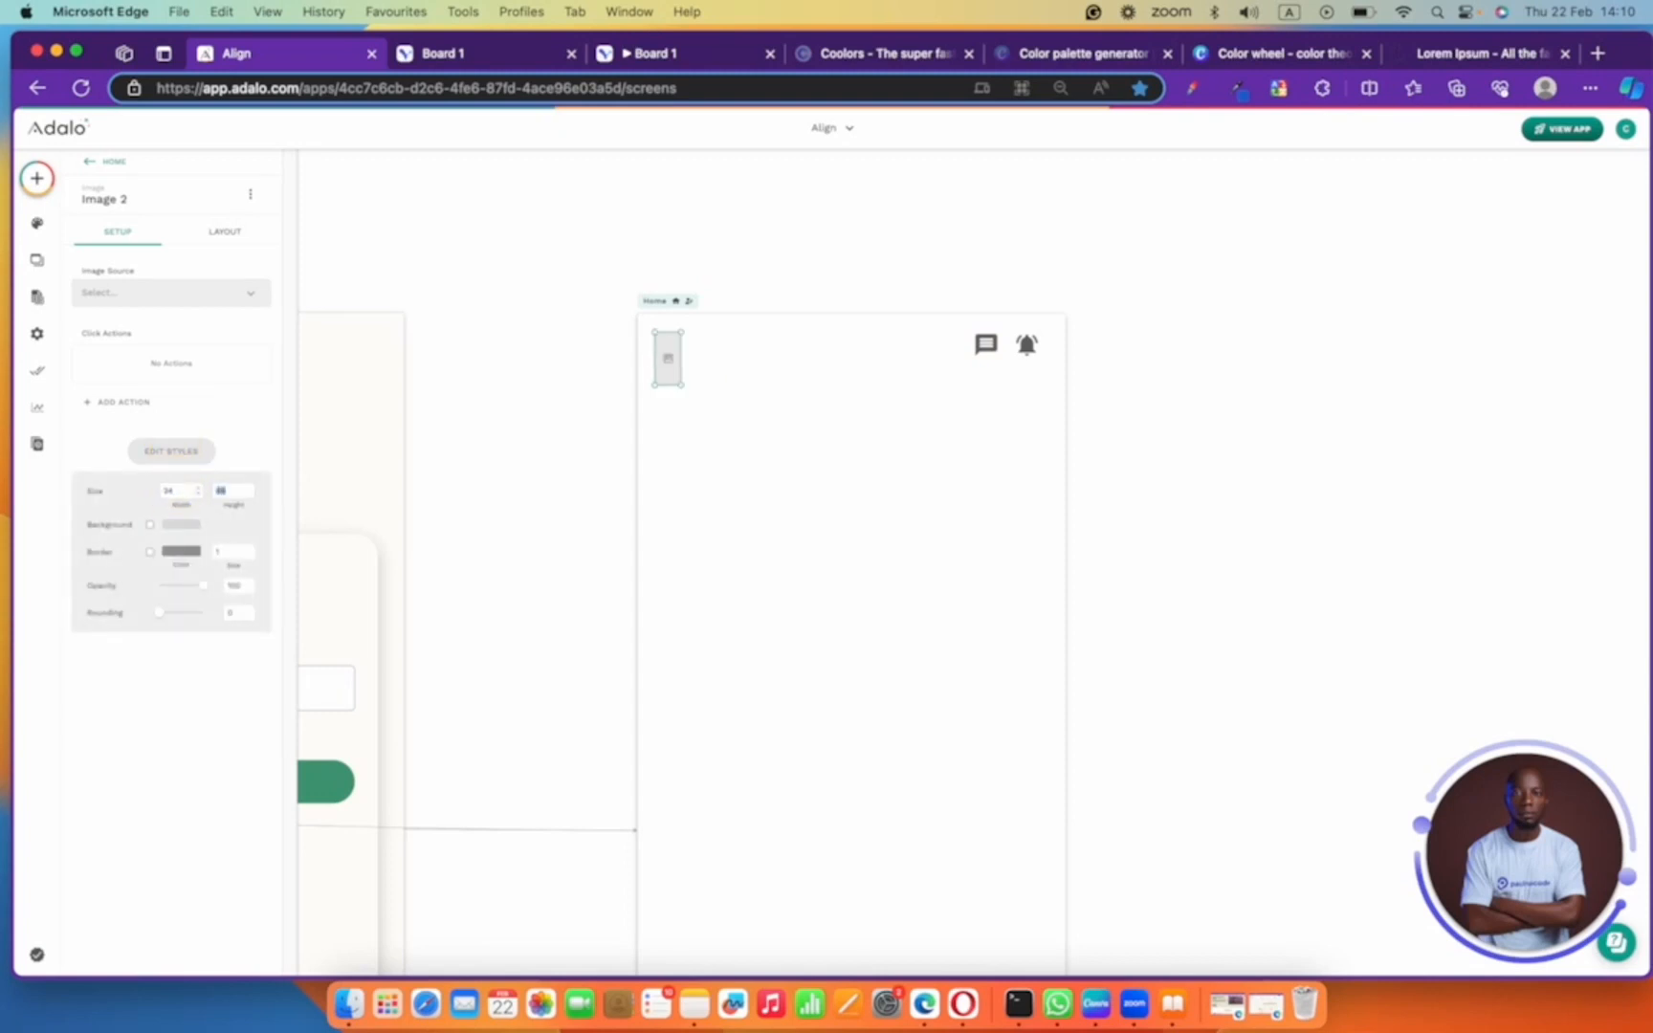
type("34")
- Group the Home screen image with the icon pair
left_click(1011, 346)
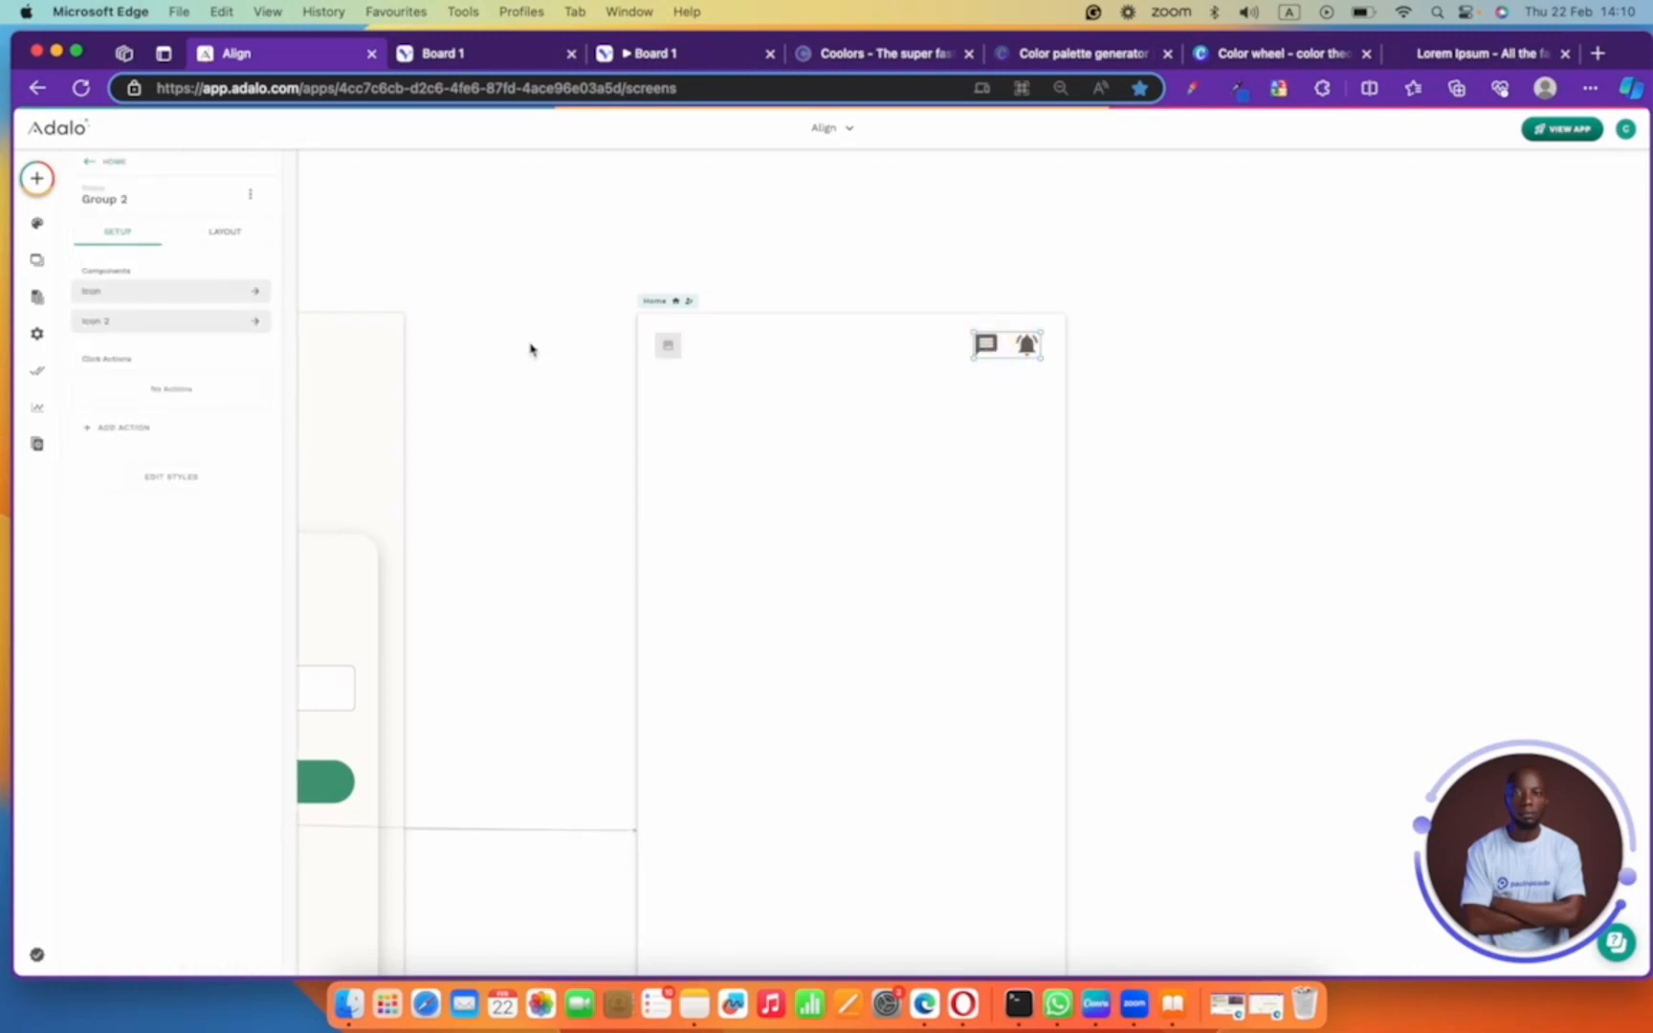
left_click(665, 344, "shift")
left_click(176, 230)
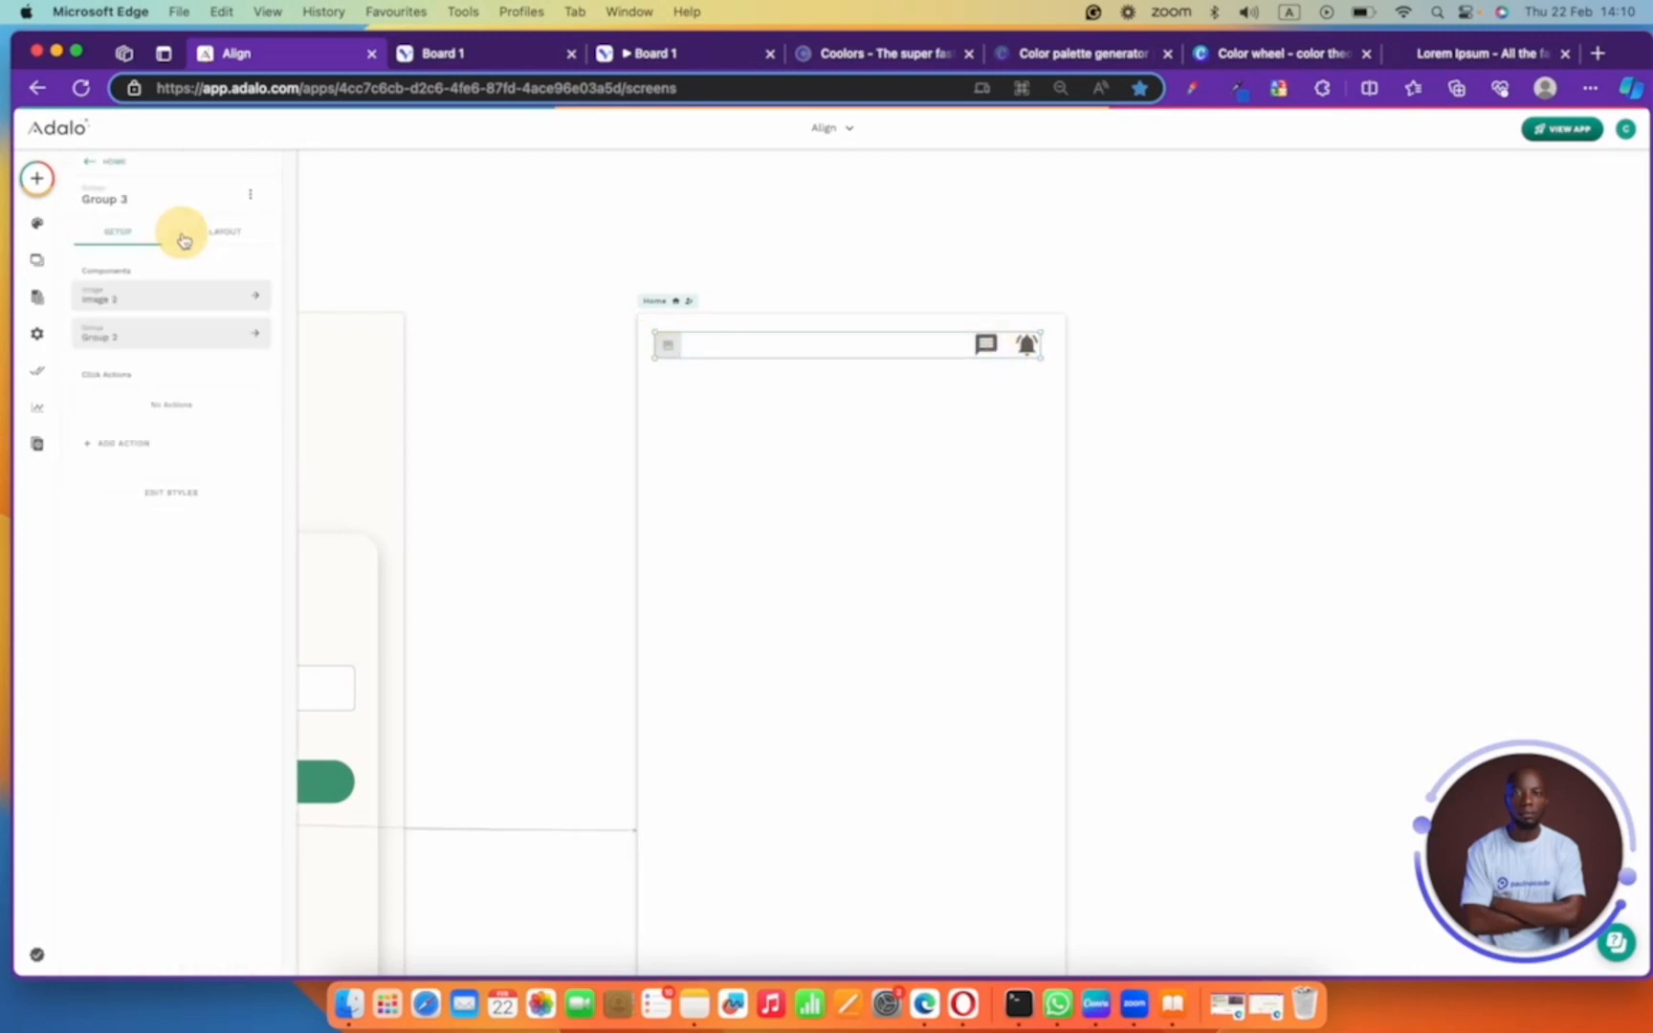
- Rename the group containing the image and the icons as "icon bar group"
left_click(129, 198)
left_click(107, 252)
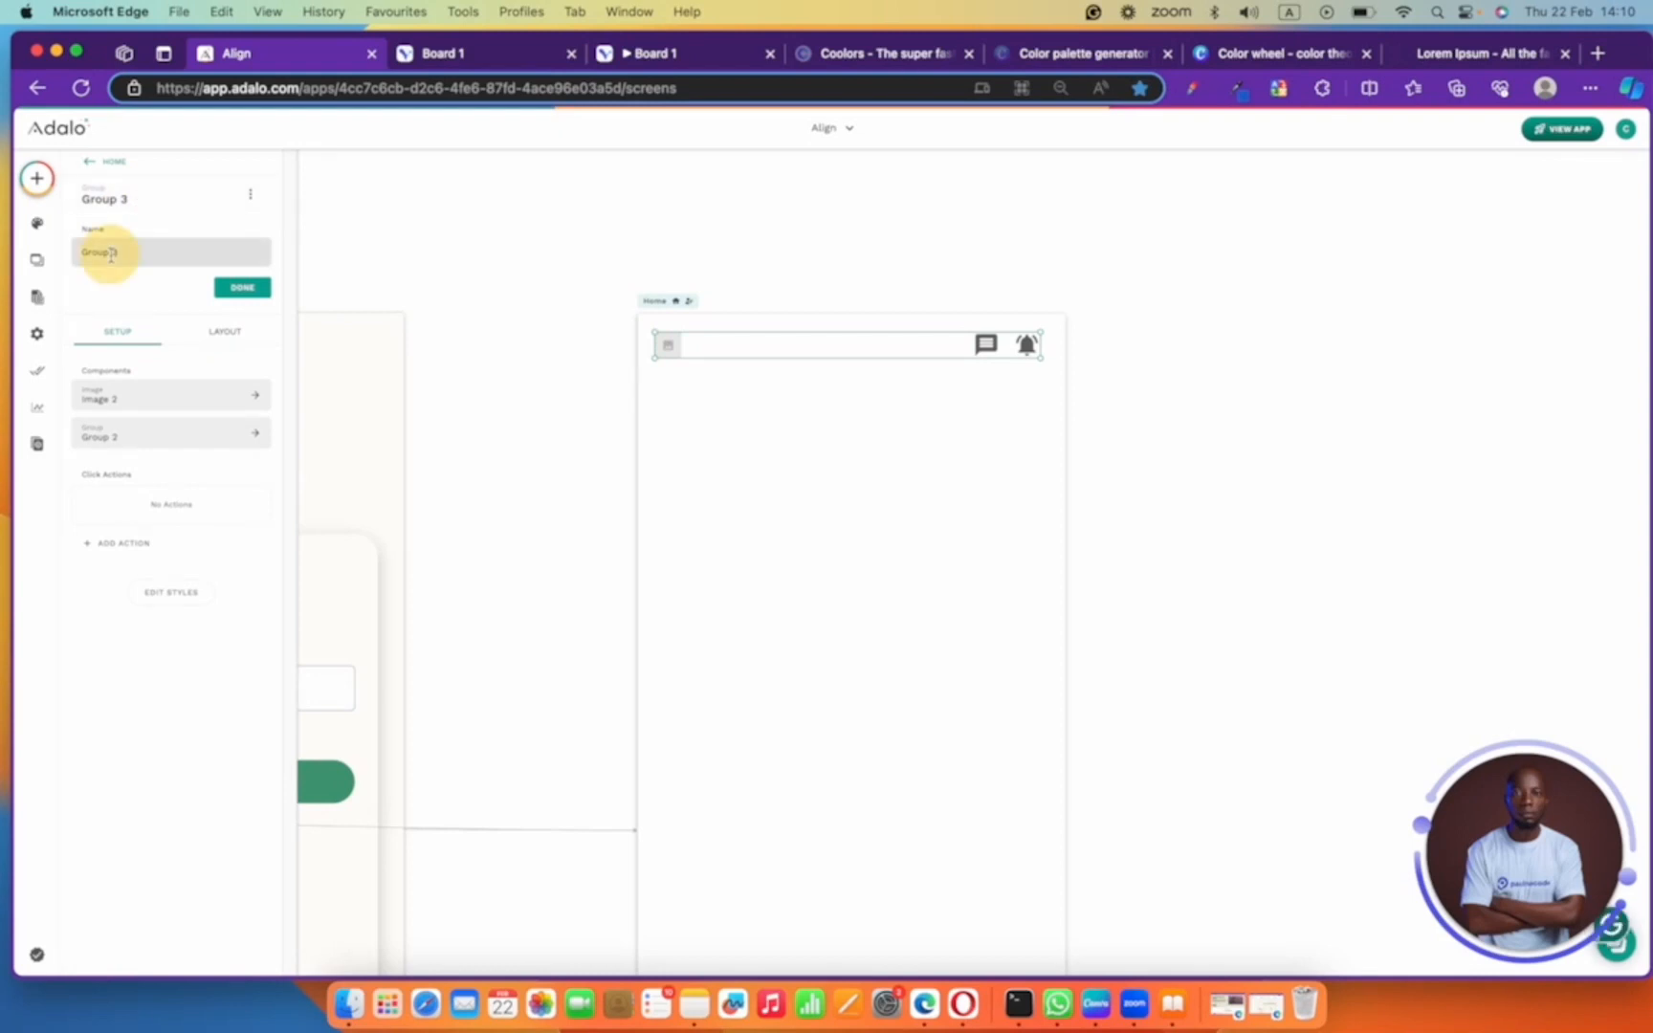
type("ico")
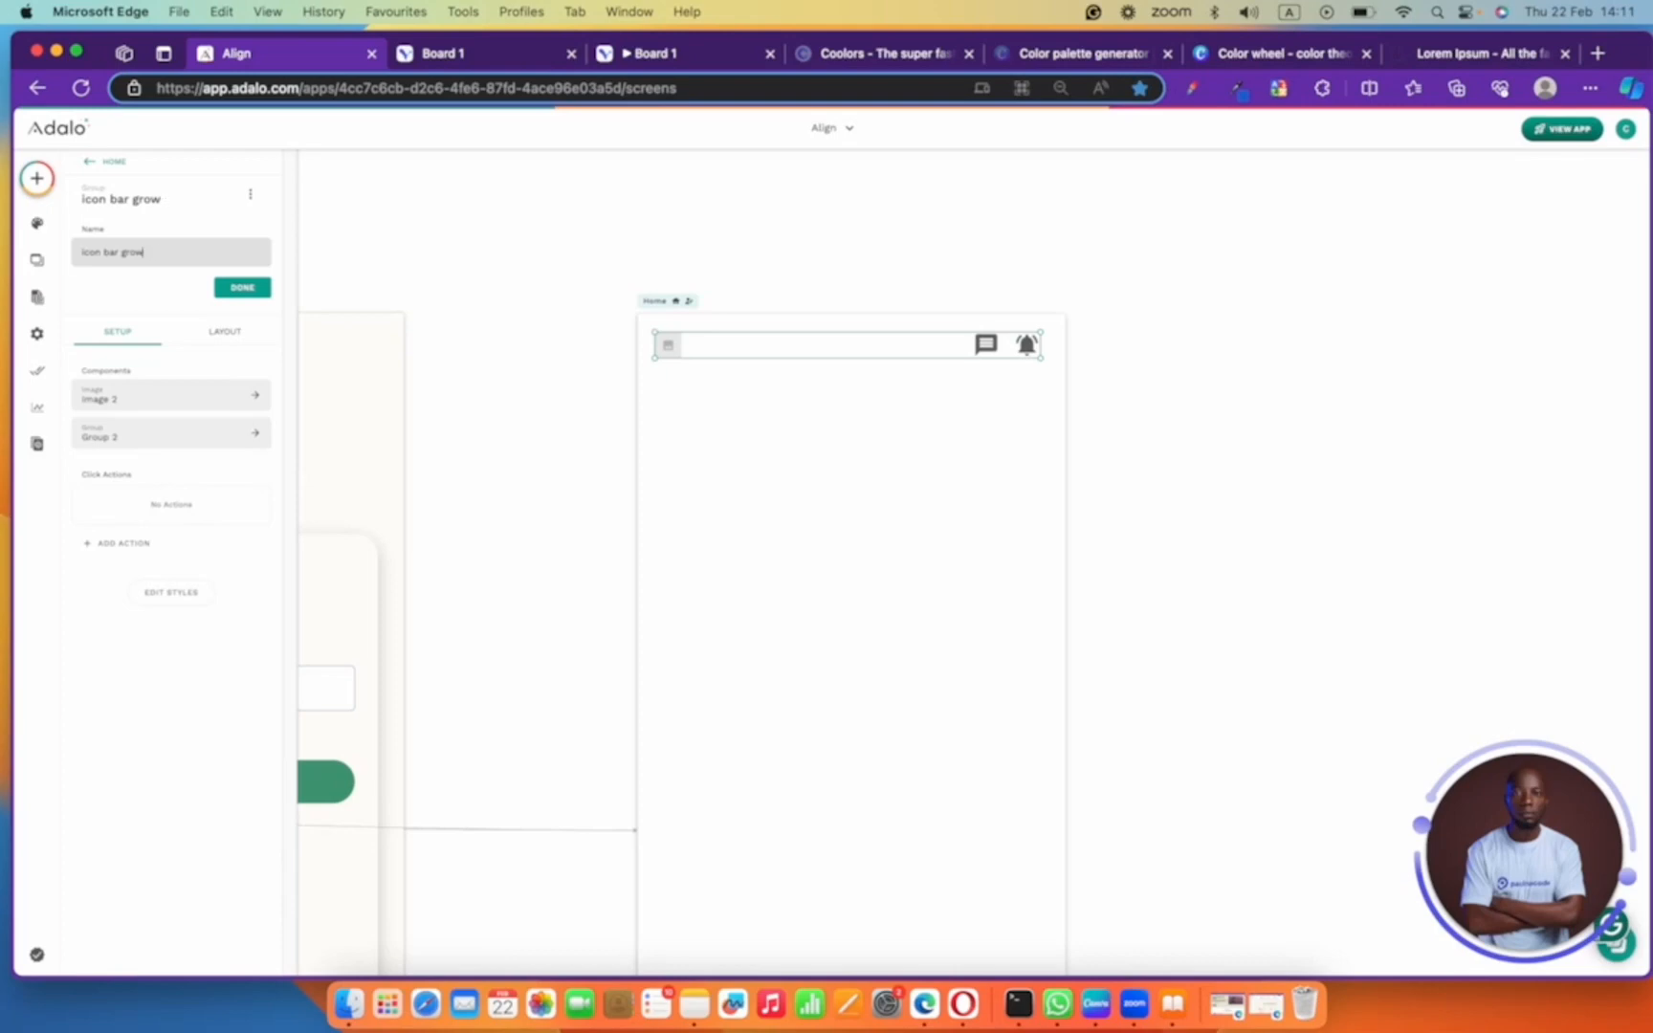
type("n bar group")
key("Return")
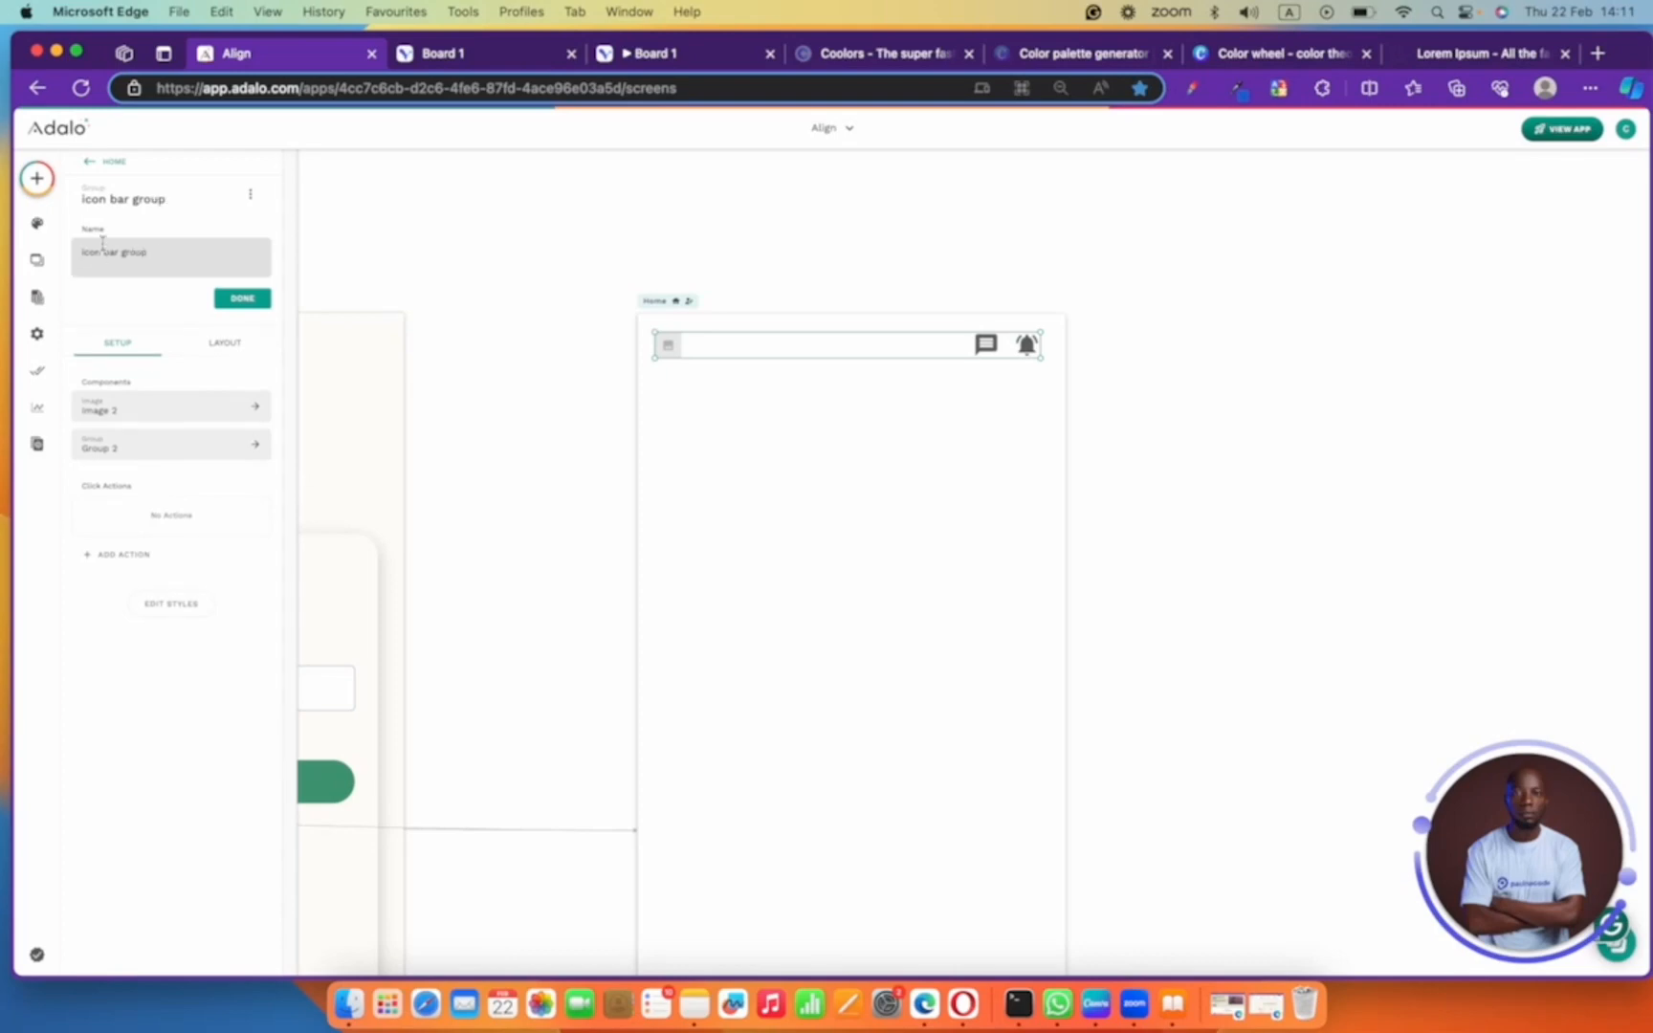
key("BackSpace")
left_click(235, 297)
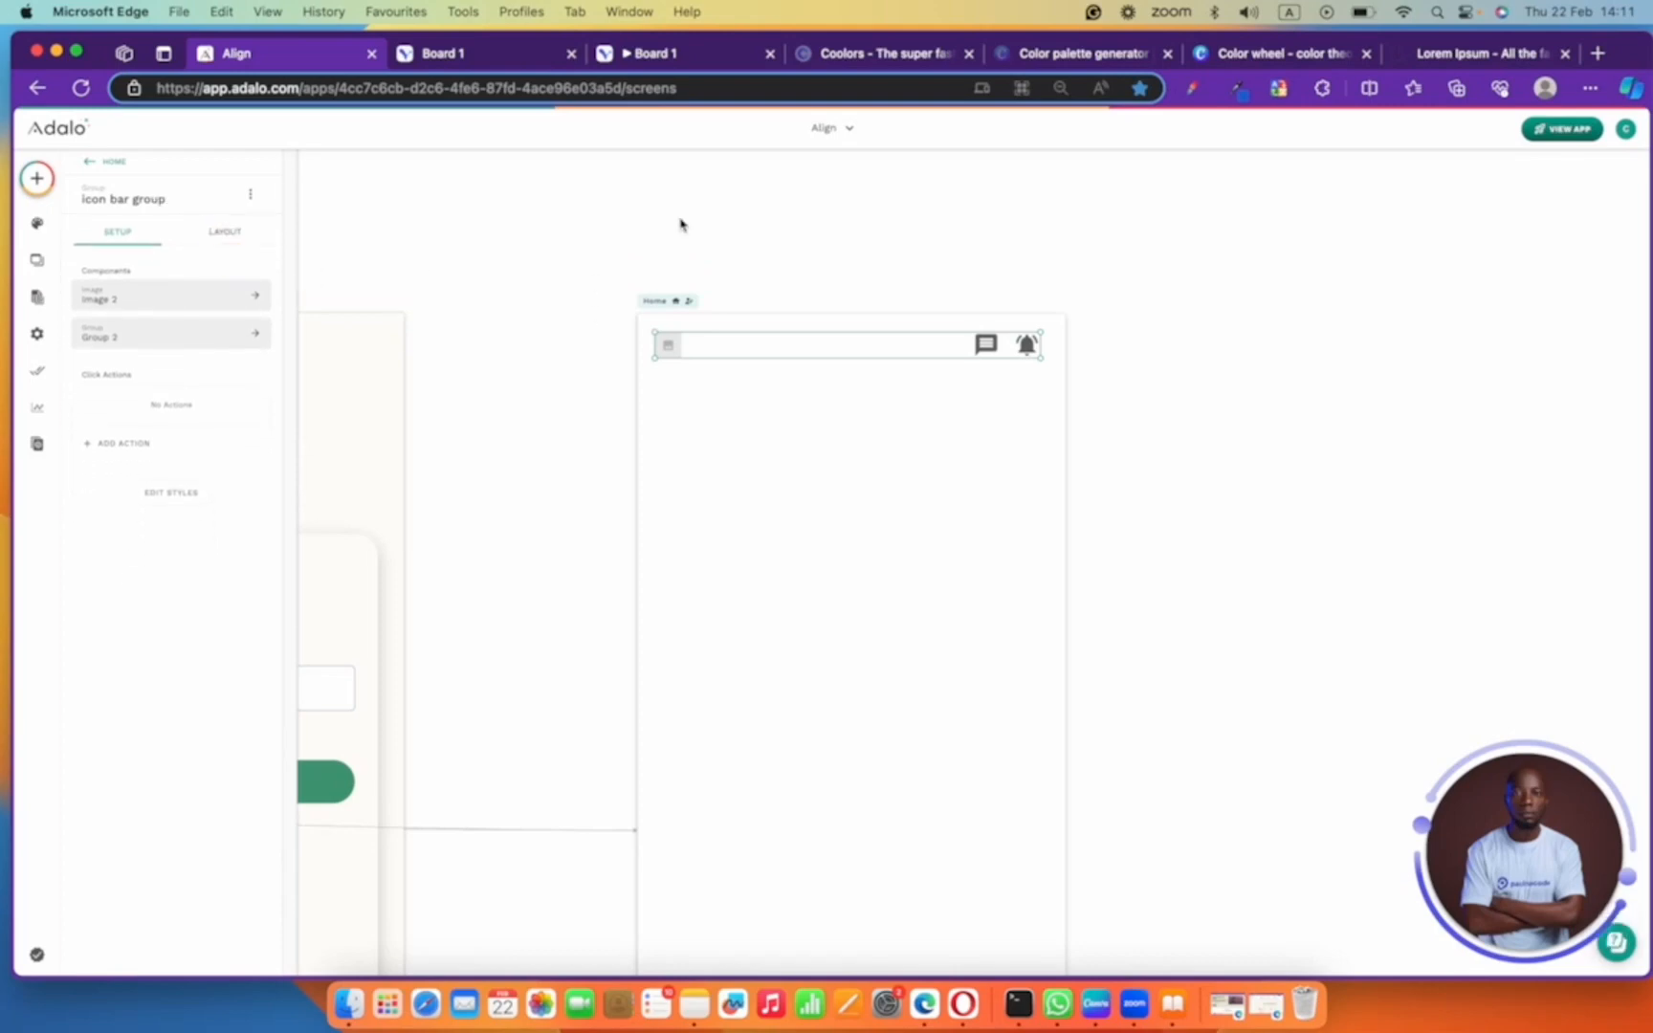
left_click(678, 216)
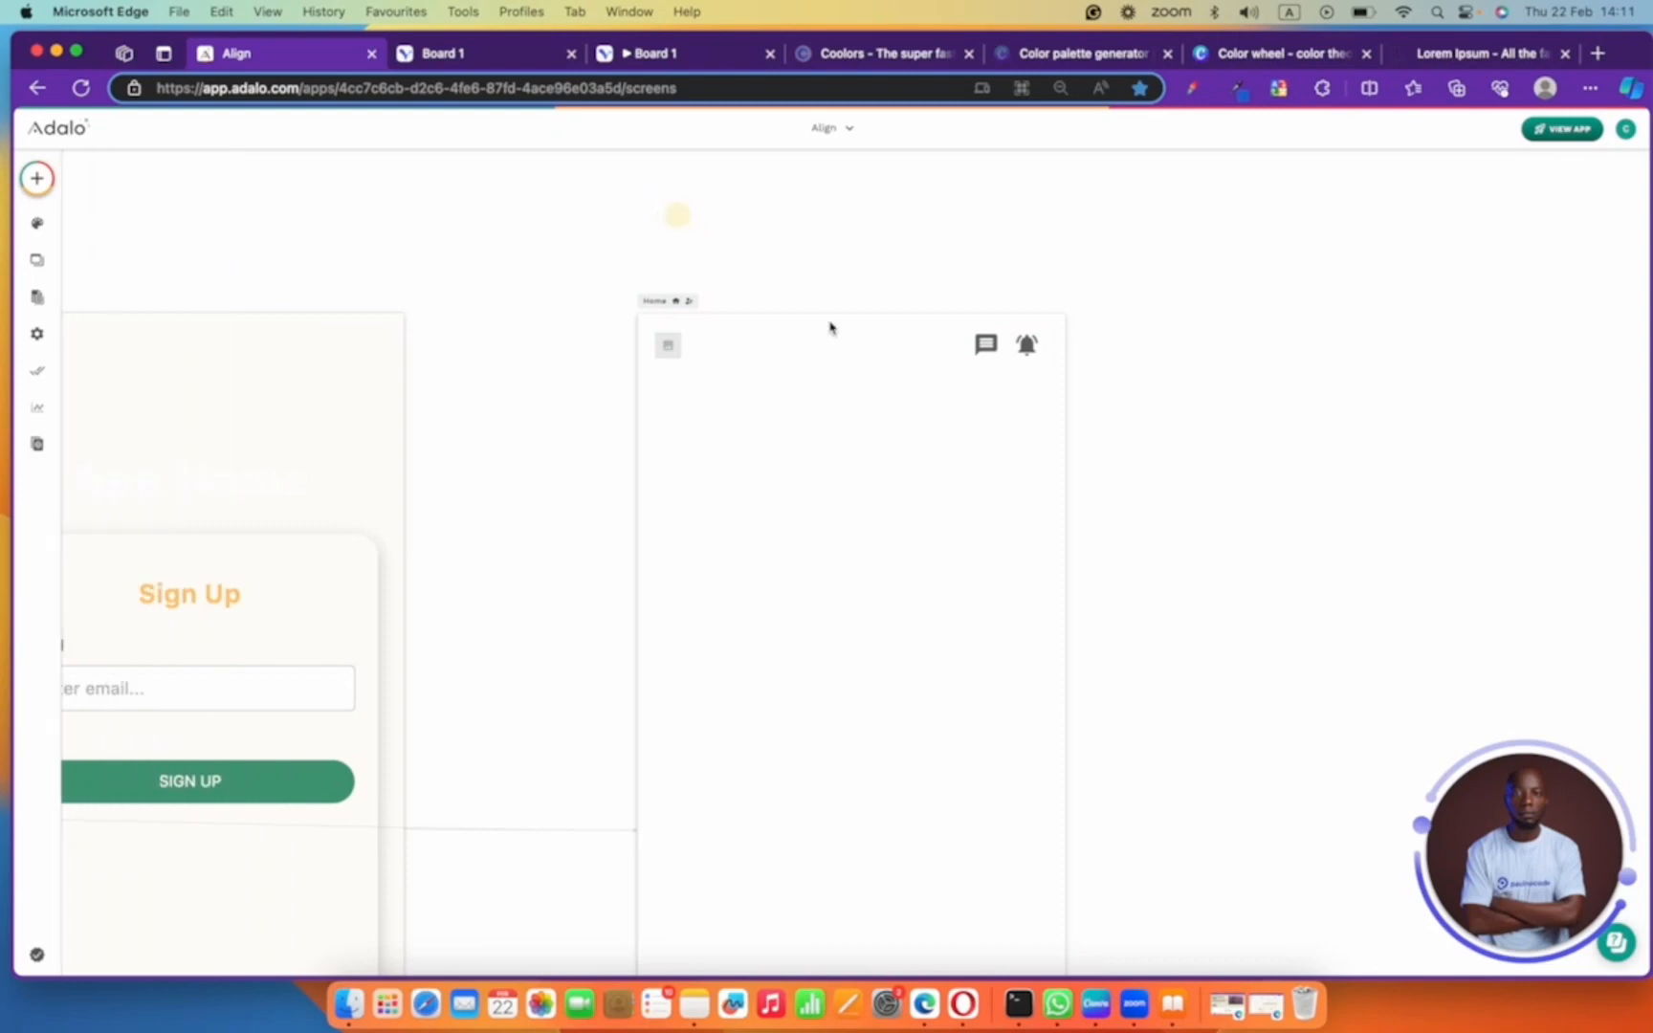
left_click(665, 344)
left_click(763, 345)
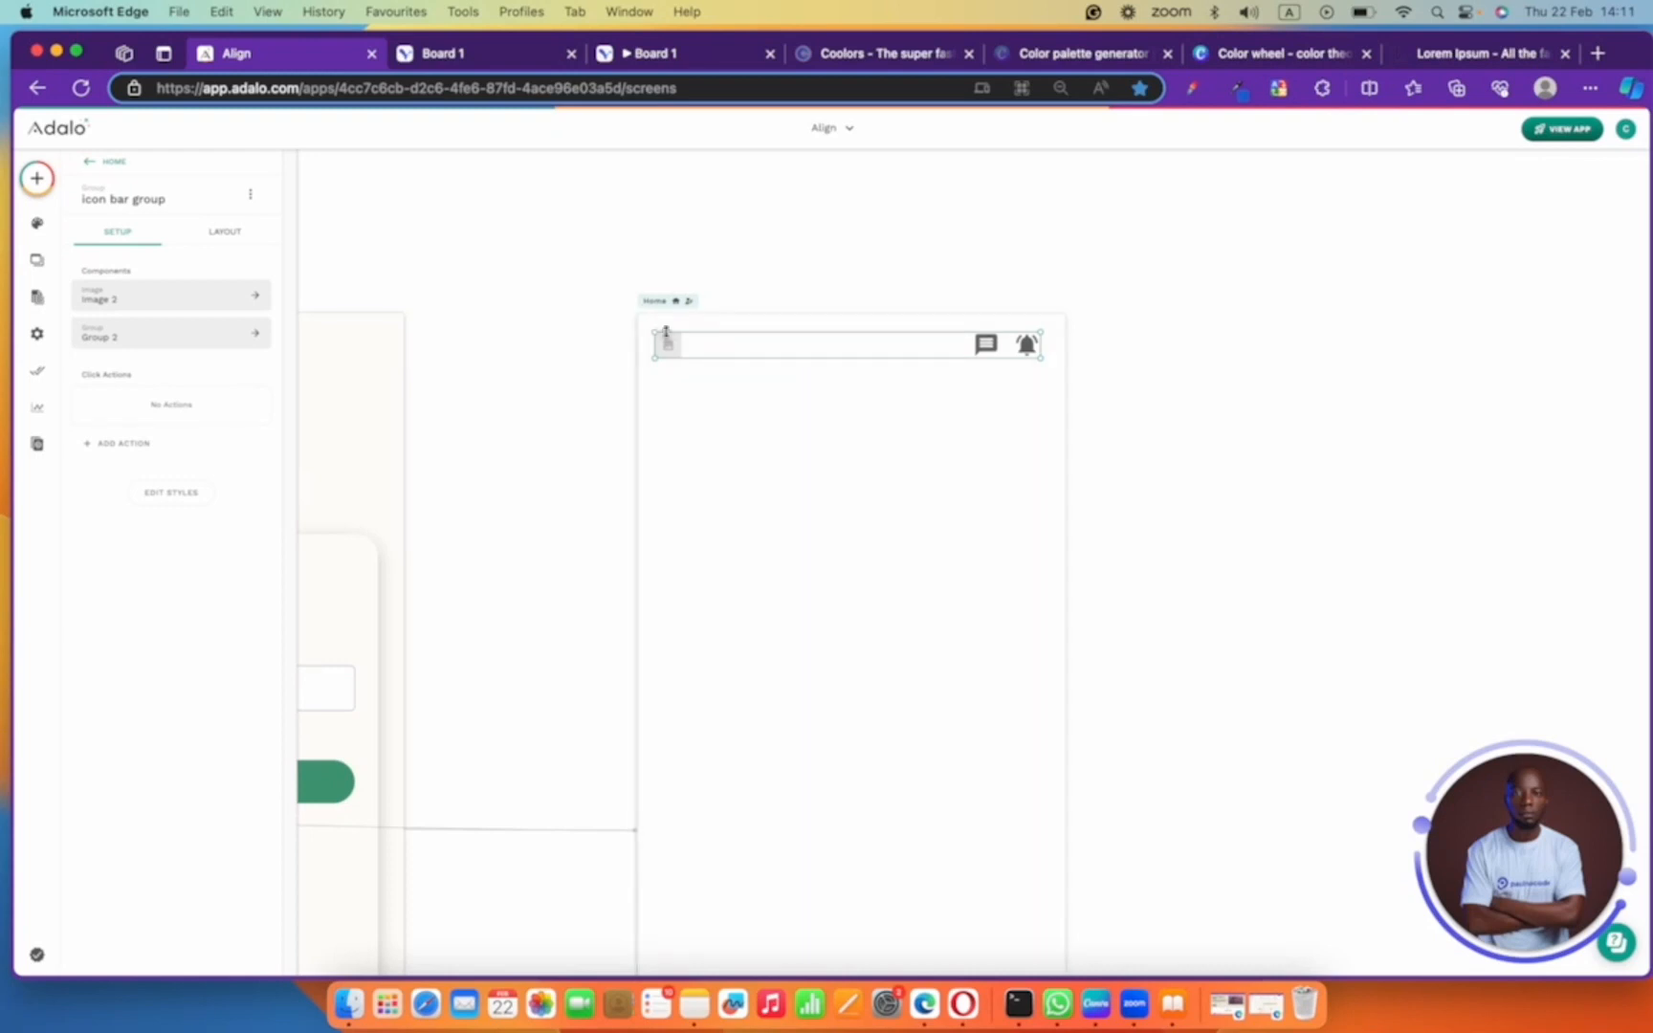
left_click(667, 355)
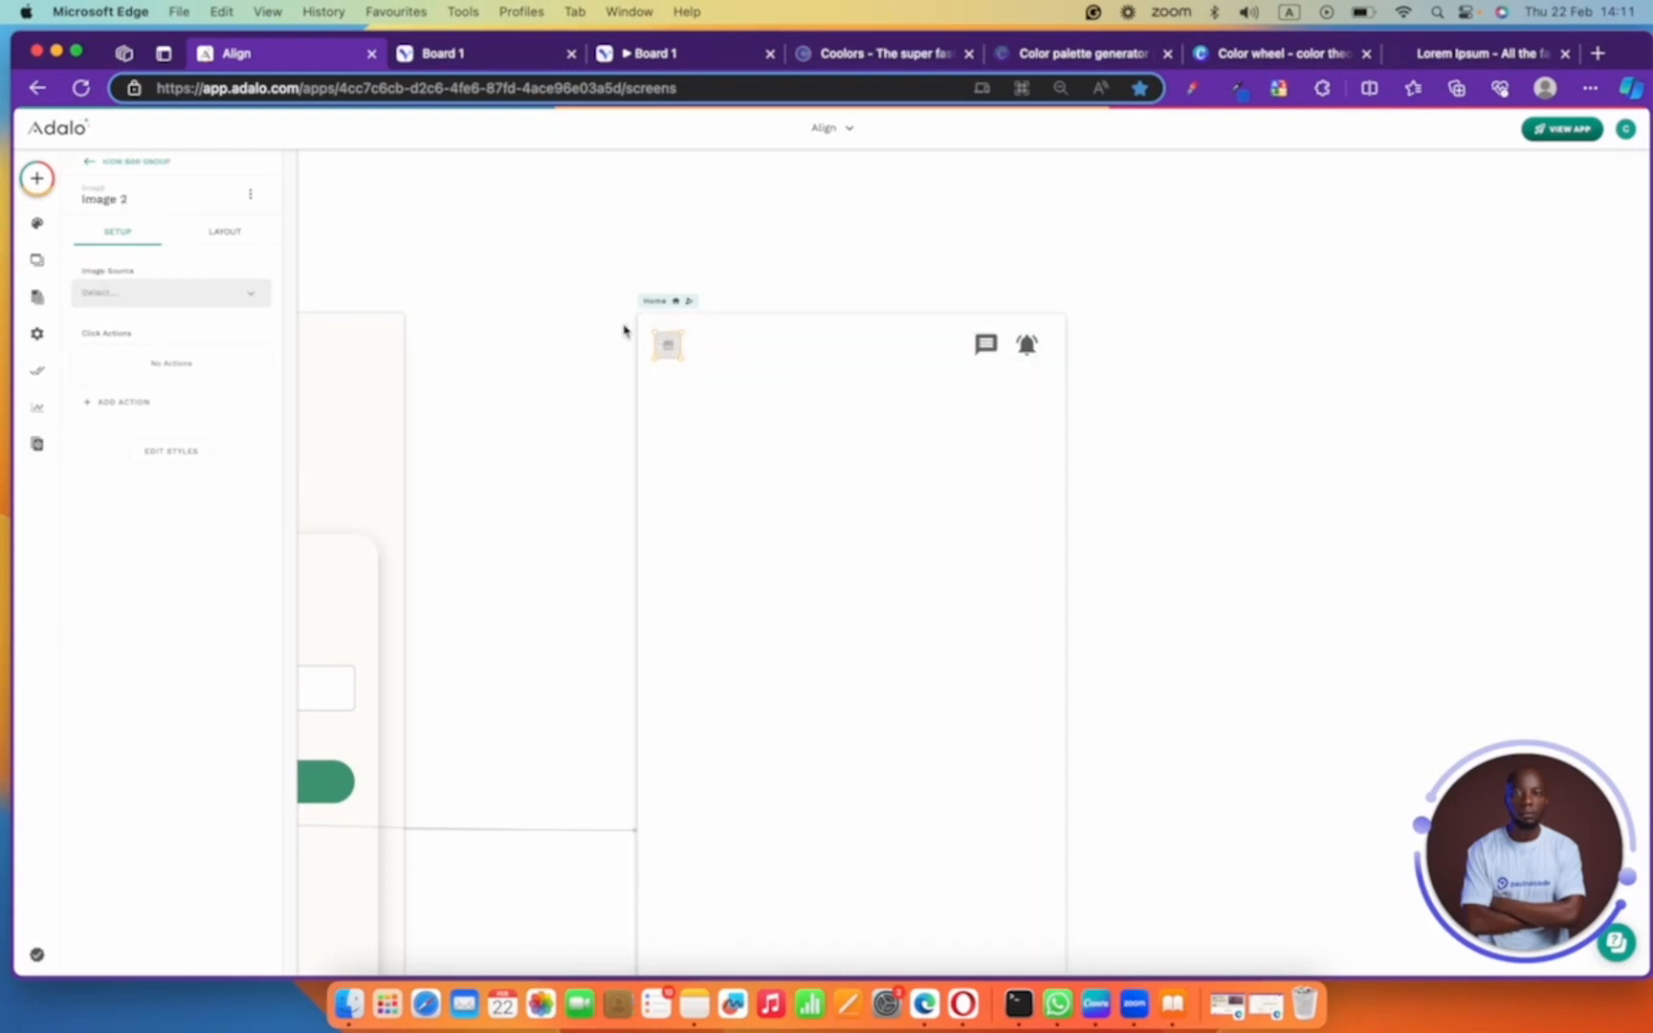
left_click(487, 270)
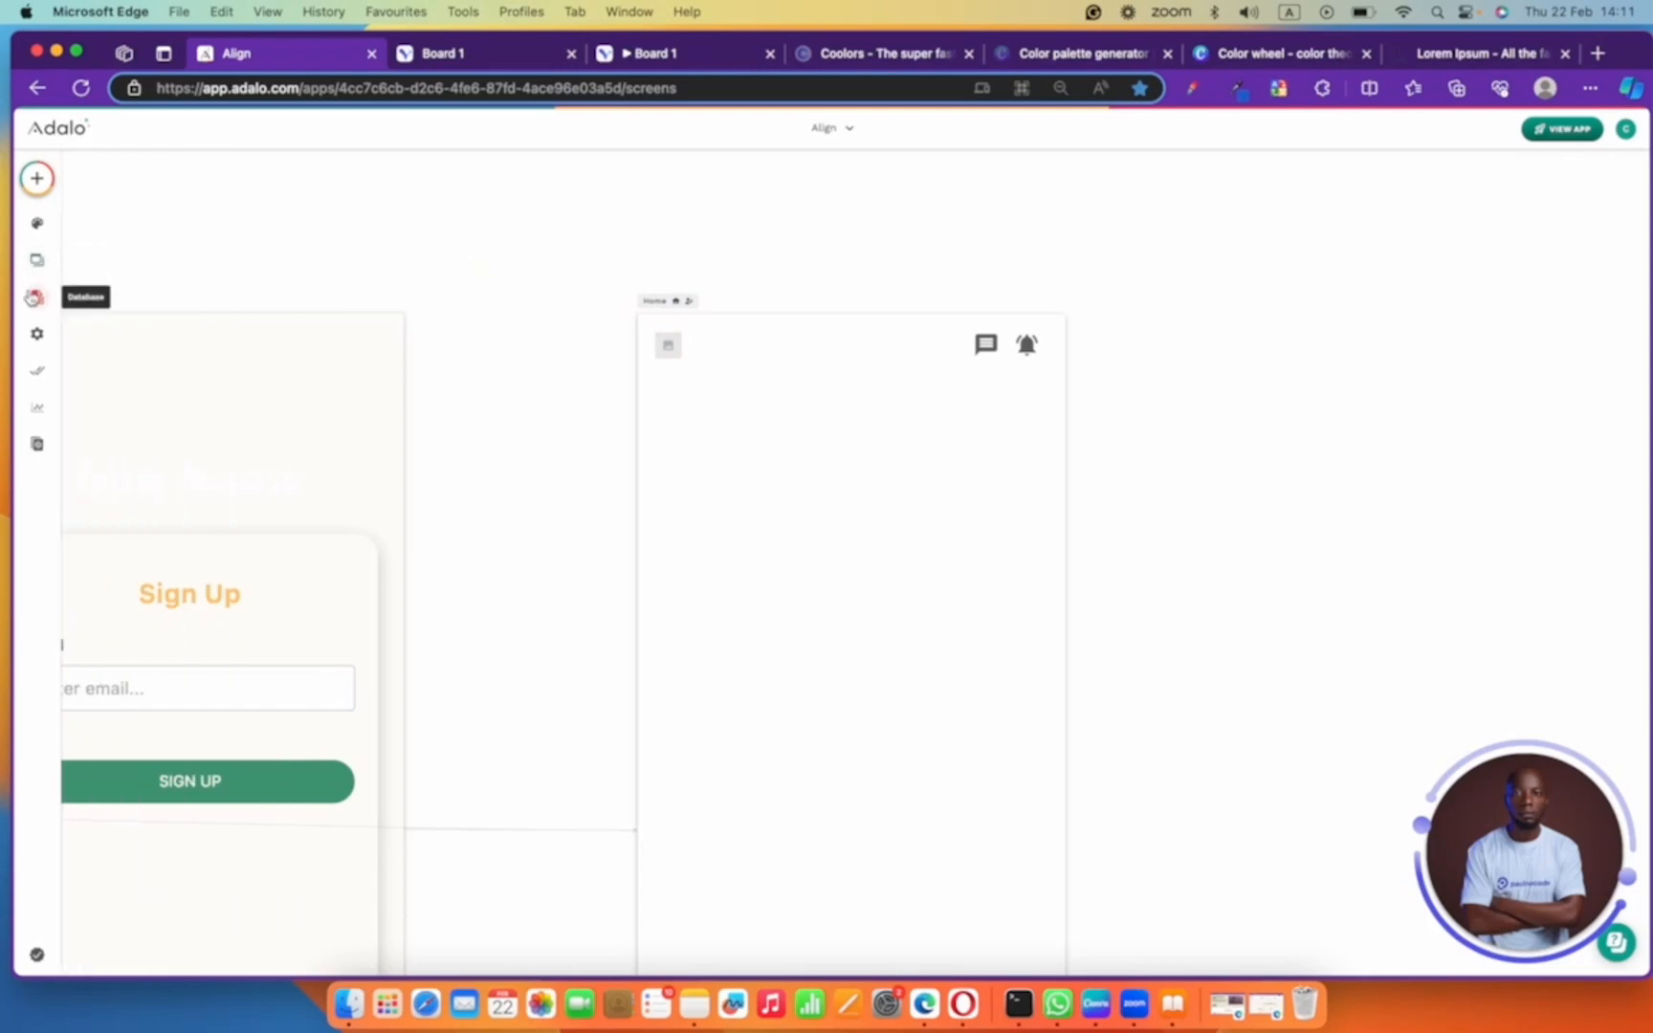
- Start a new record in the Users collection and fill in its email, password, username, full name and the role User
left_click(34, 297)
left_click(222, 251)
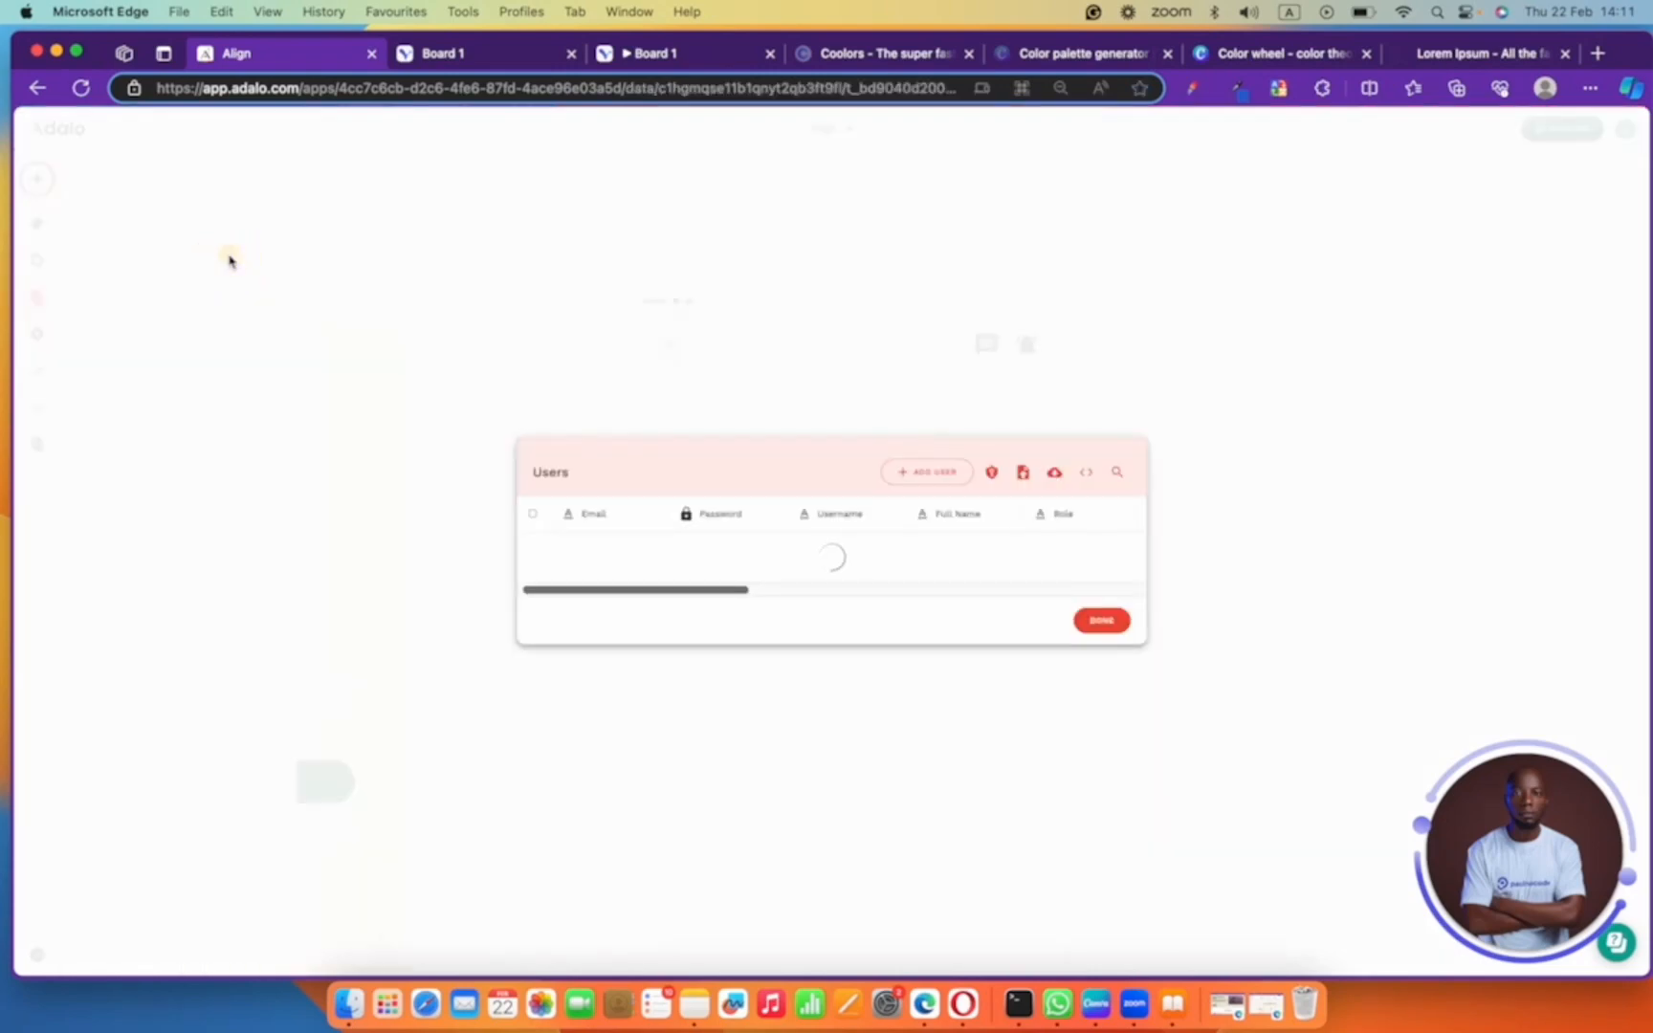
left_click(947, 475)
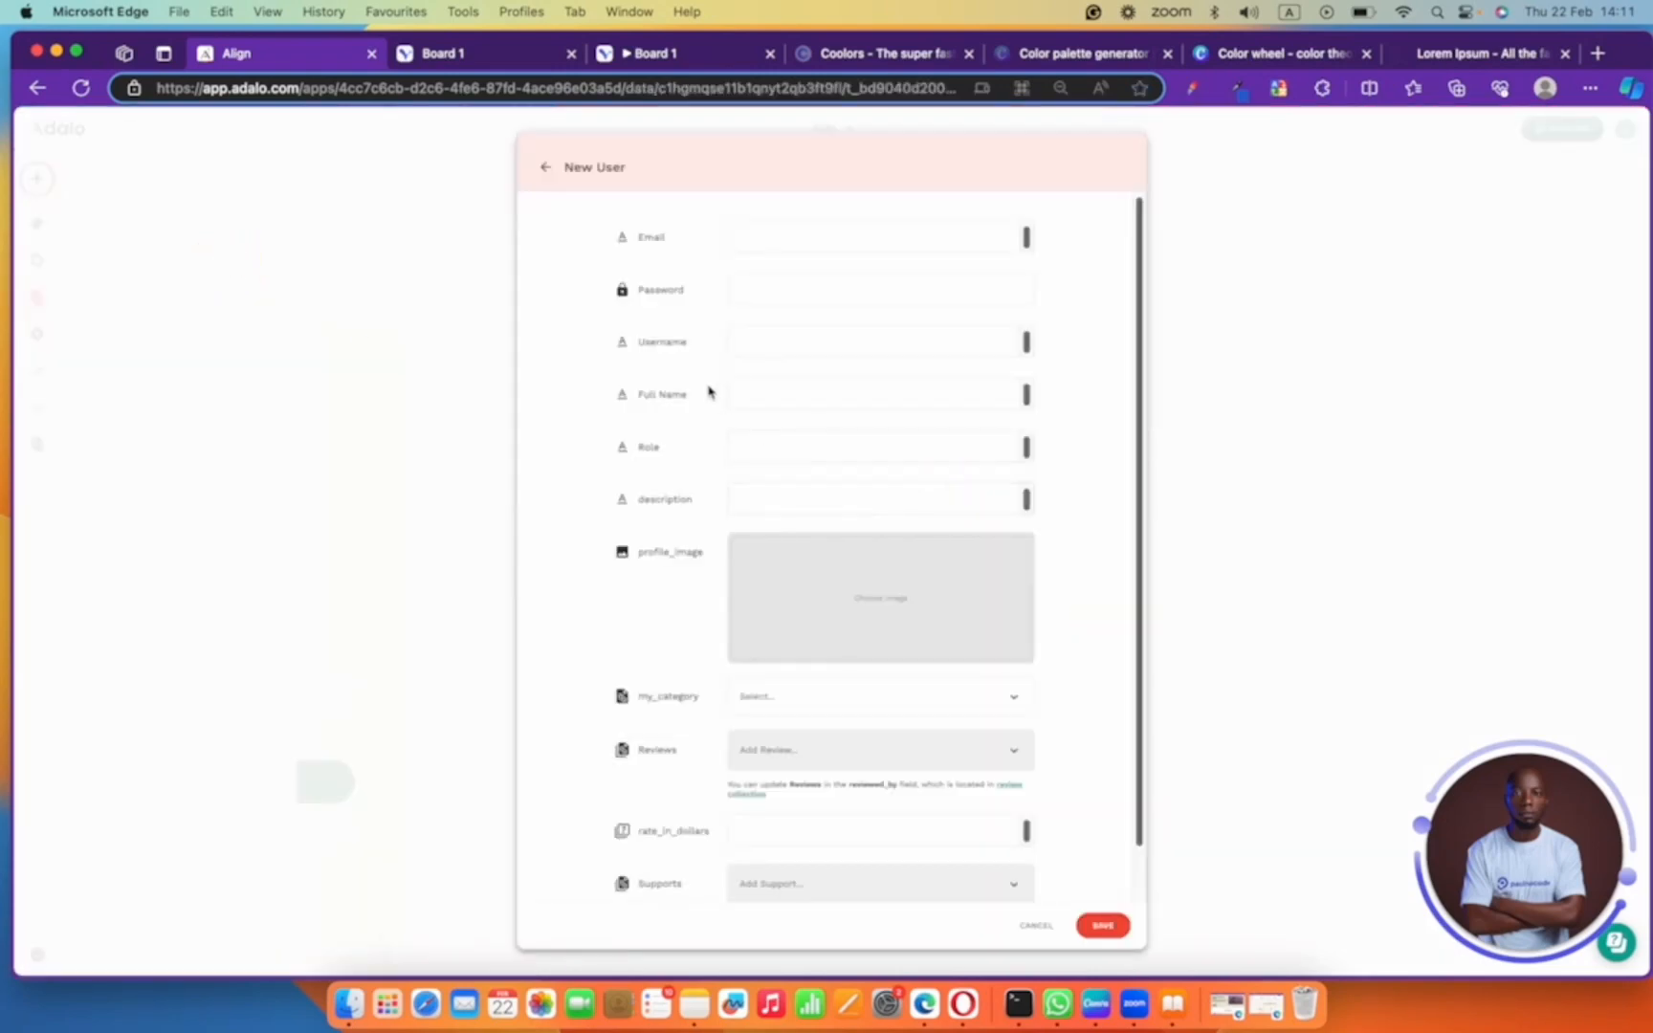
left_click(752, 241)
left_click(777, 354)
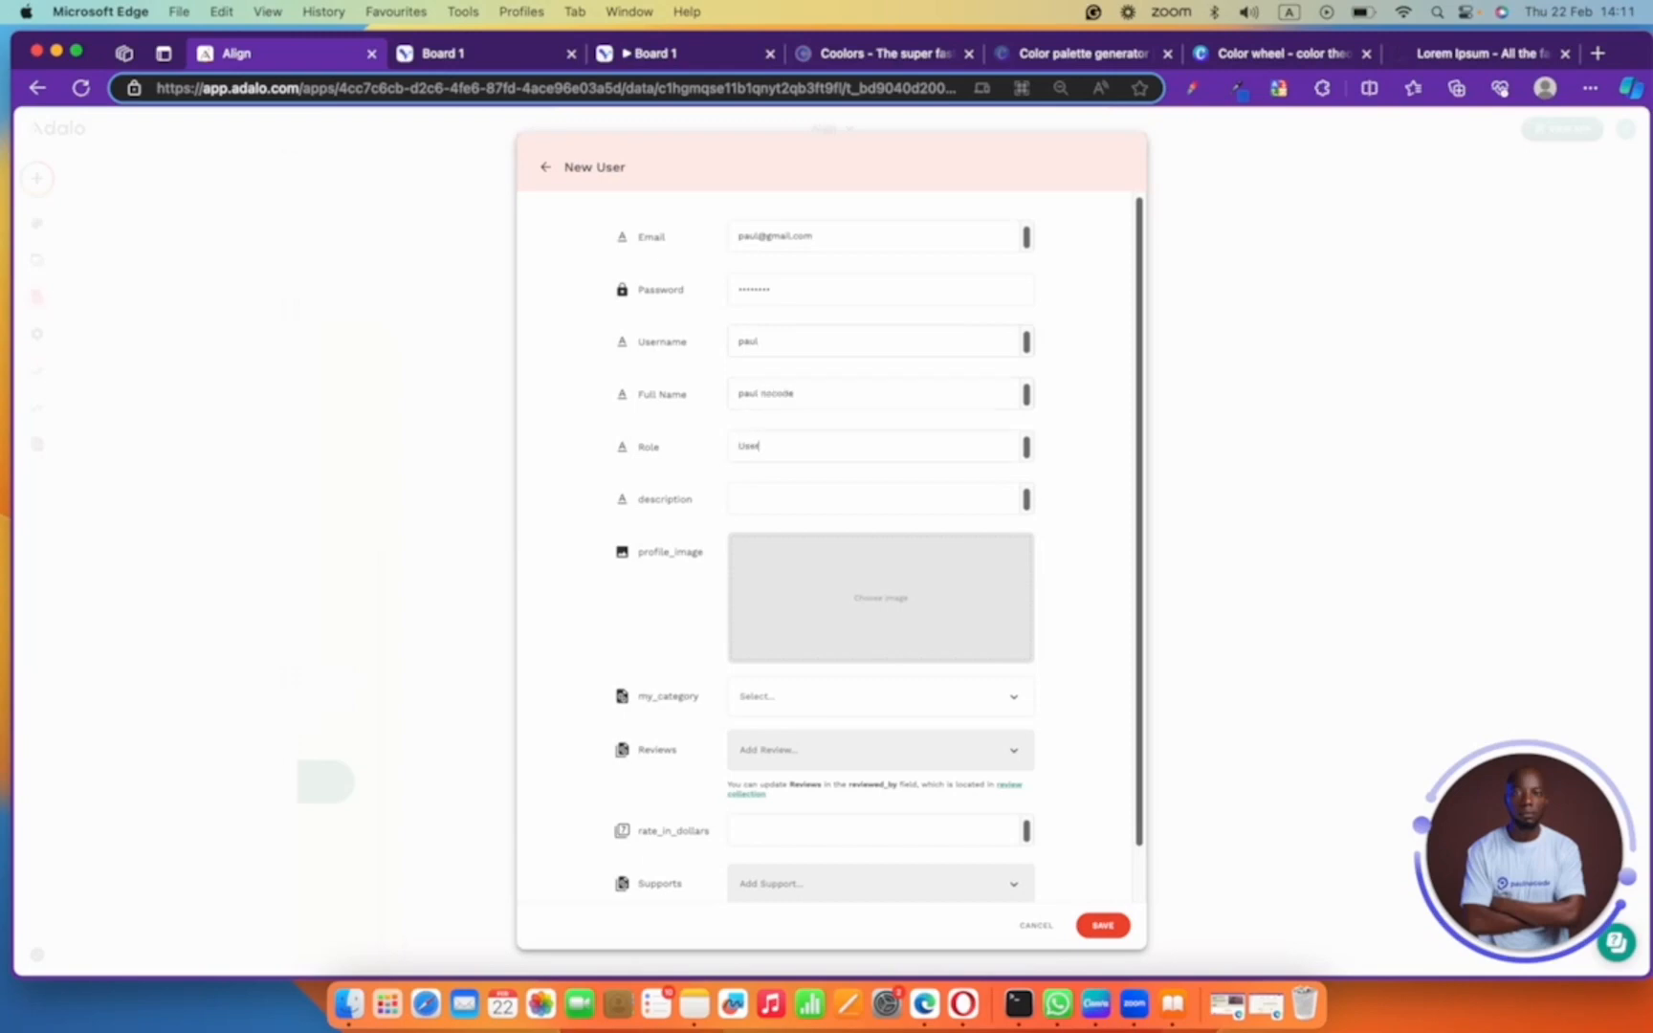
- Enter "My descrioption" as the new user's description and choose a portrait picture from Downloads as the profile_image
left_click(824, 492)
type("My description")
left_click(903, 627)
left_click(516, 358)
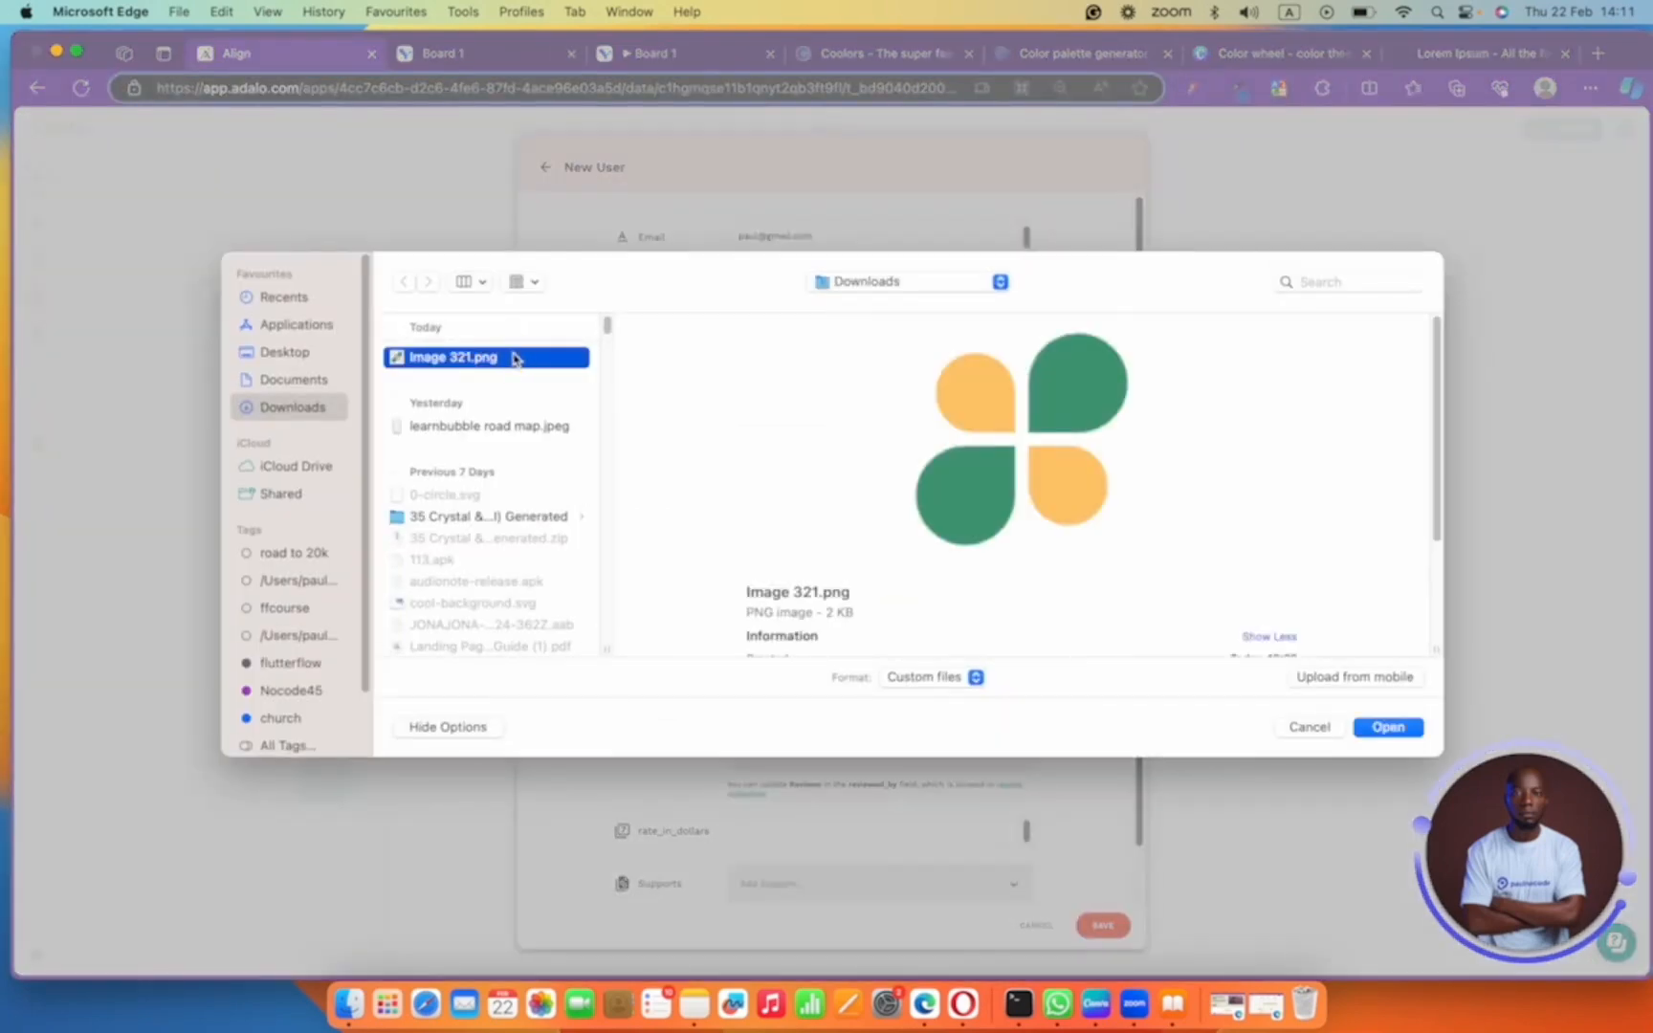
key("Down")
key("Down")
key("Down")
key("Down")
key("Down")
key("Down")
key("Down")
key("Return")
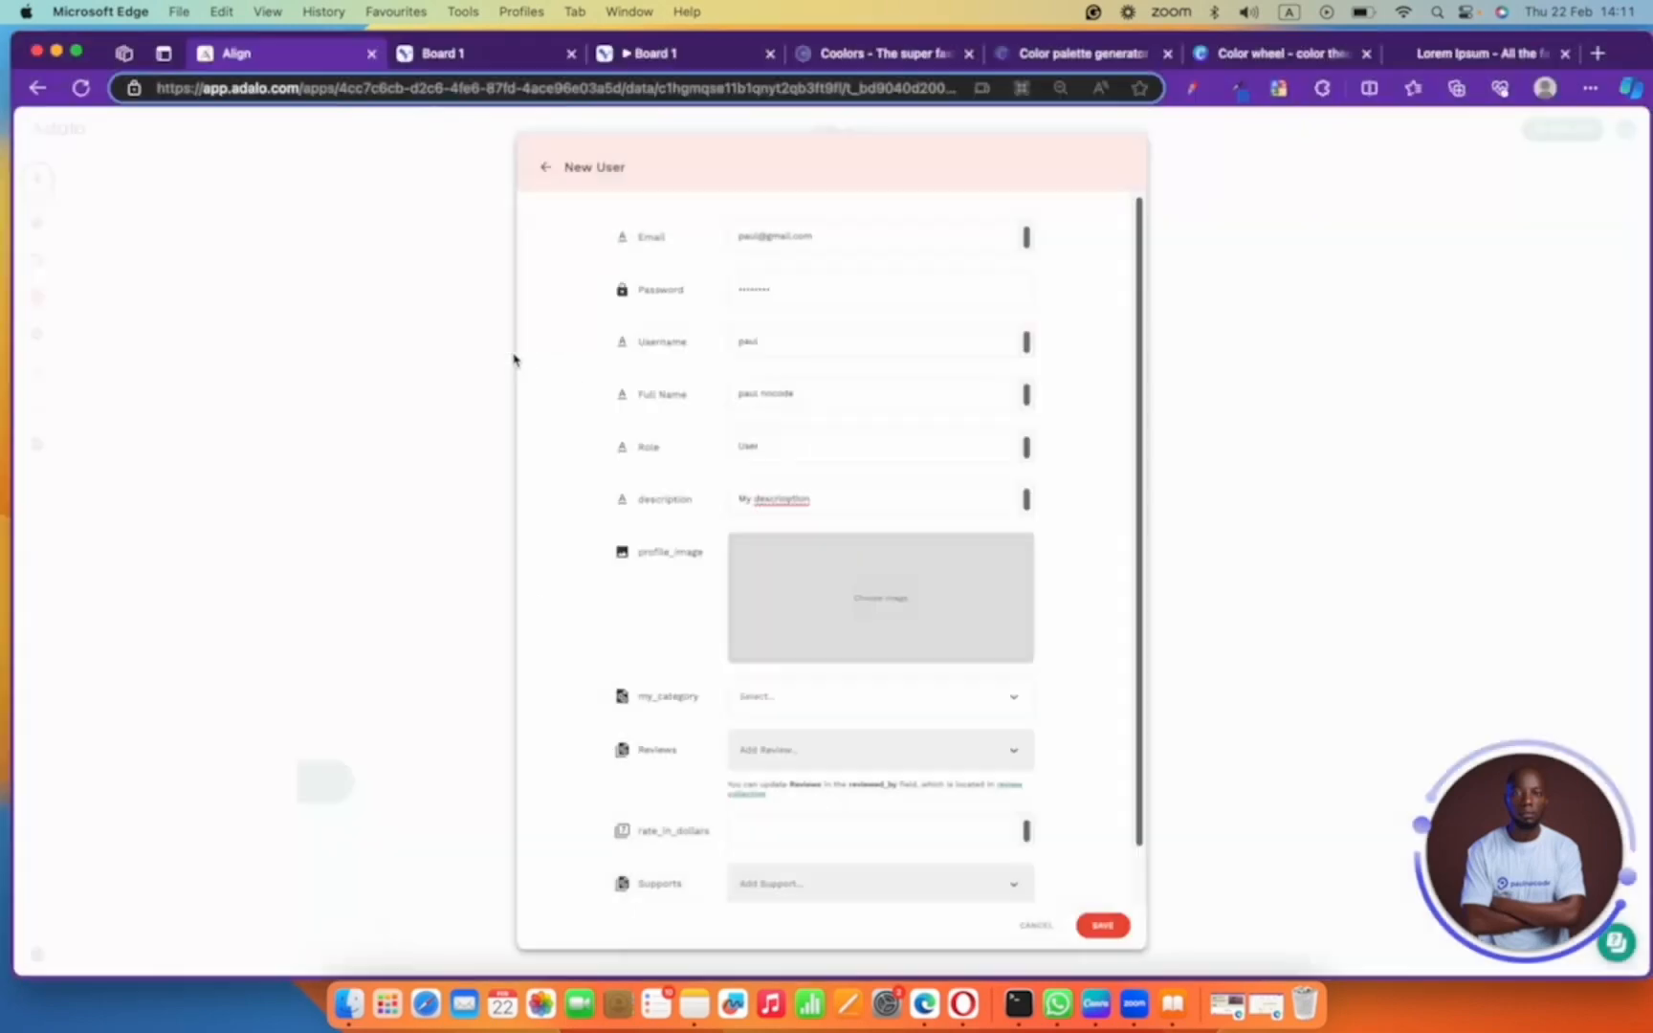
- Set the new user's my_category to Home Cleaning and rate_in_dollars to 56, save the record and close the Users table
scroll(670, 493, "down", 1)
left_click(810, 643)
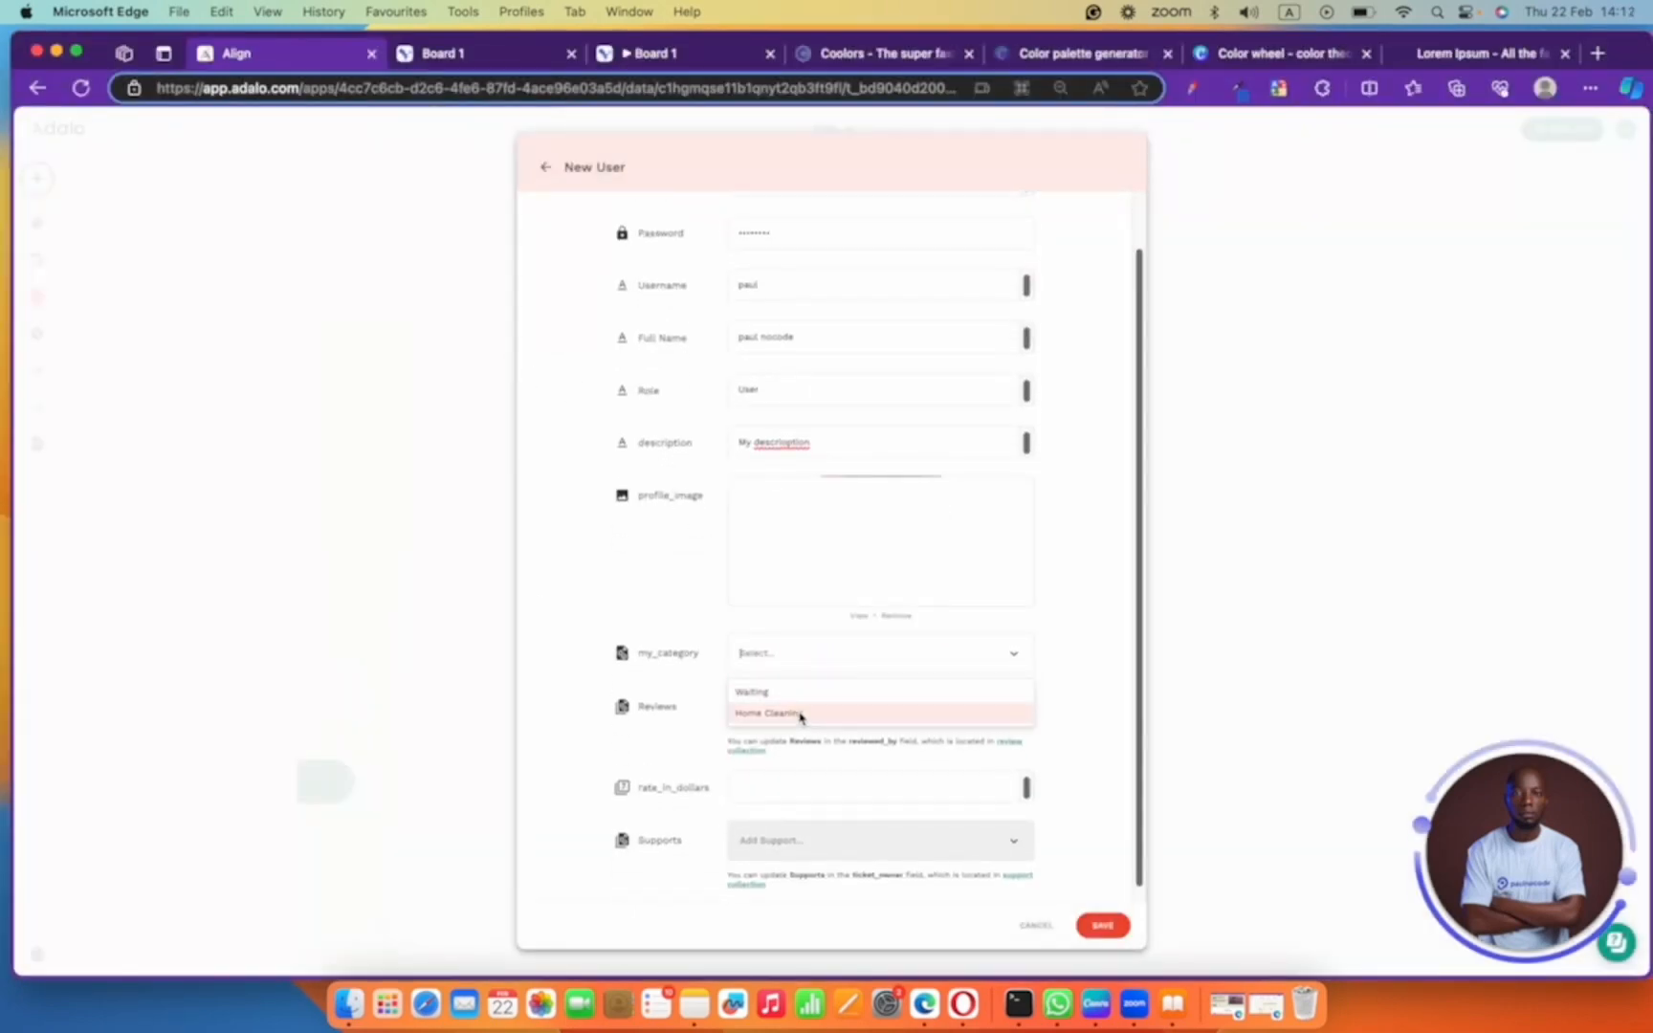
left_click(803, 715)
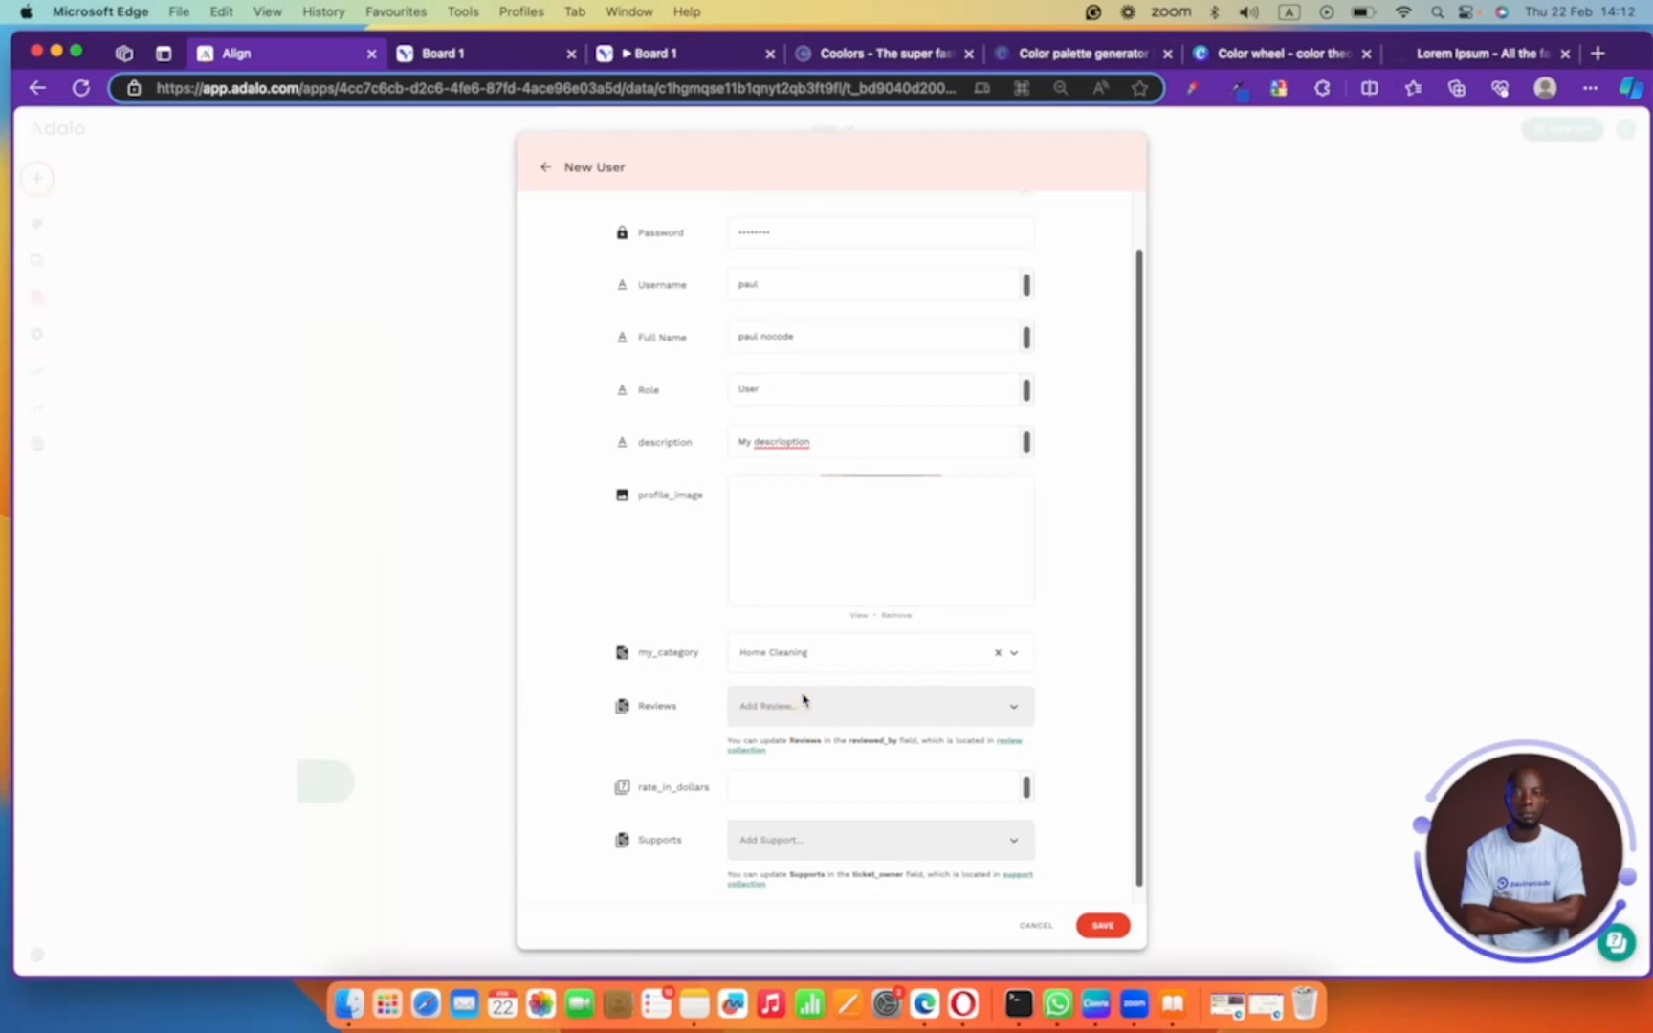
left_click(851, 780)
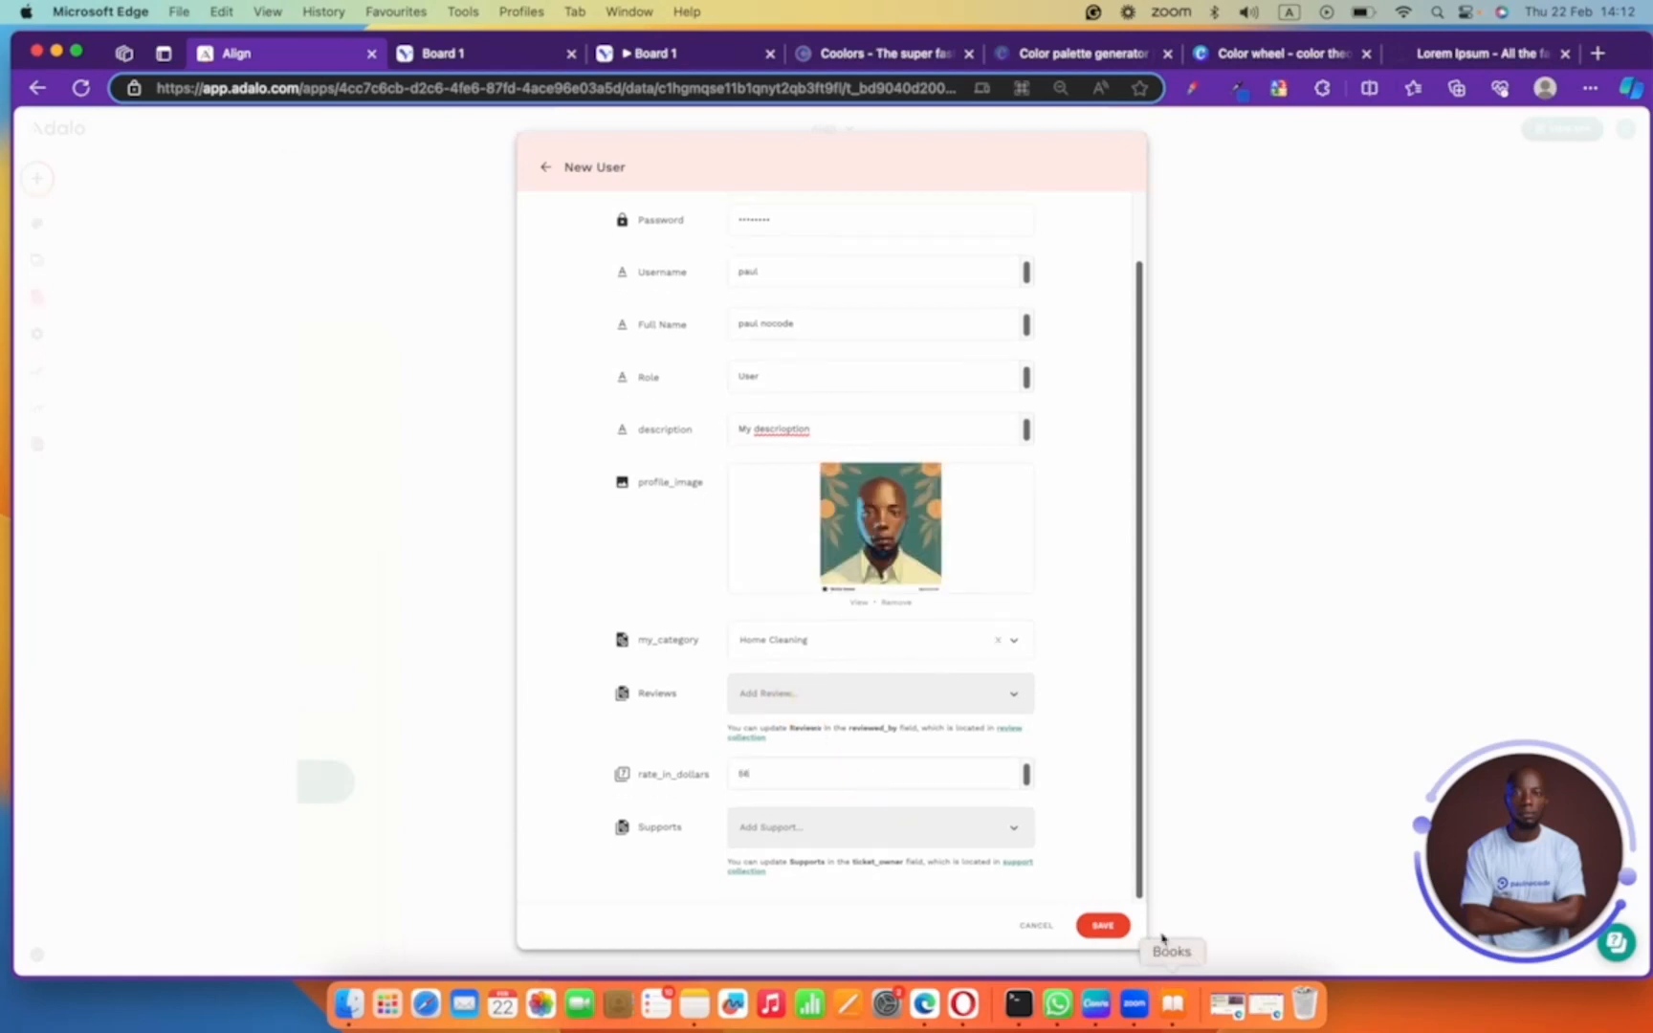
left_click(1103, 925)
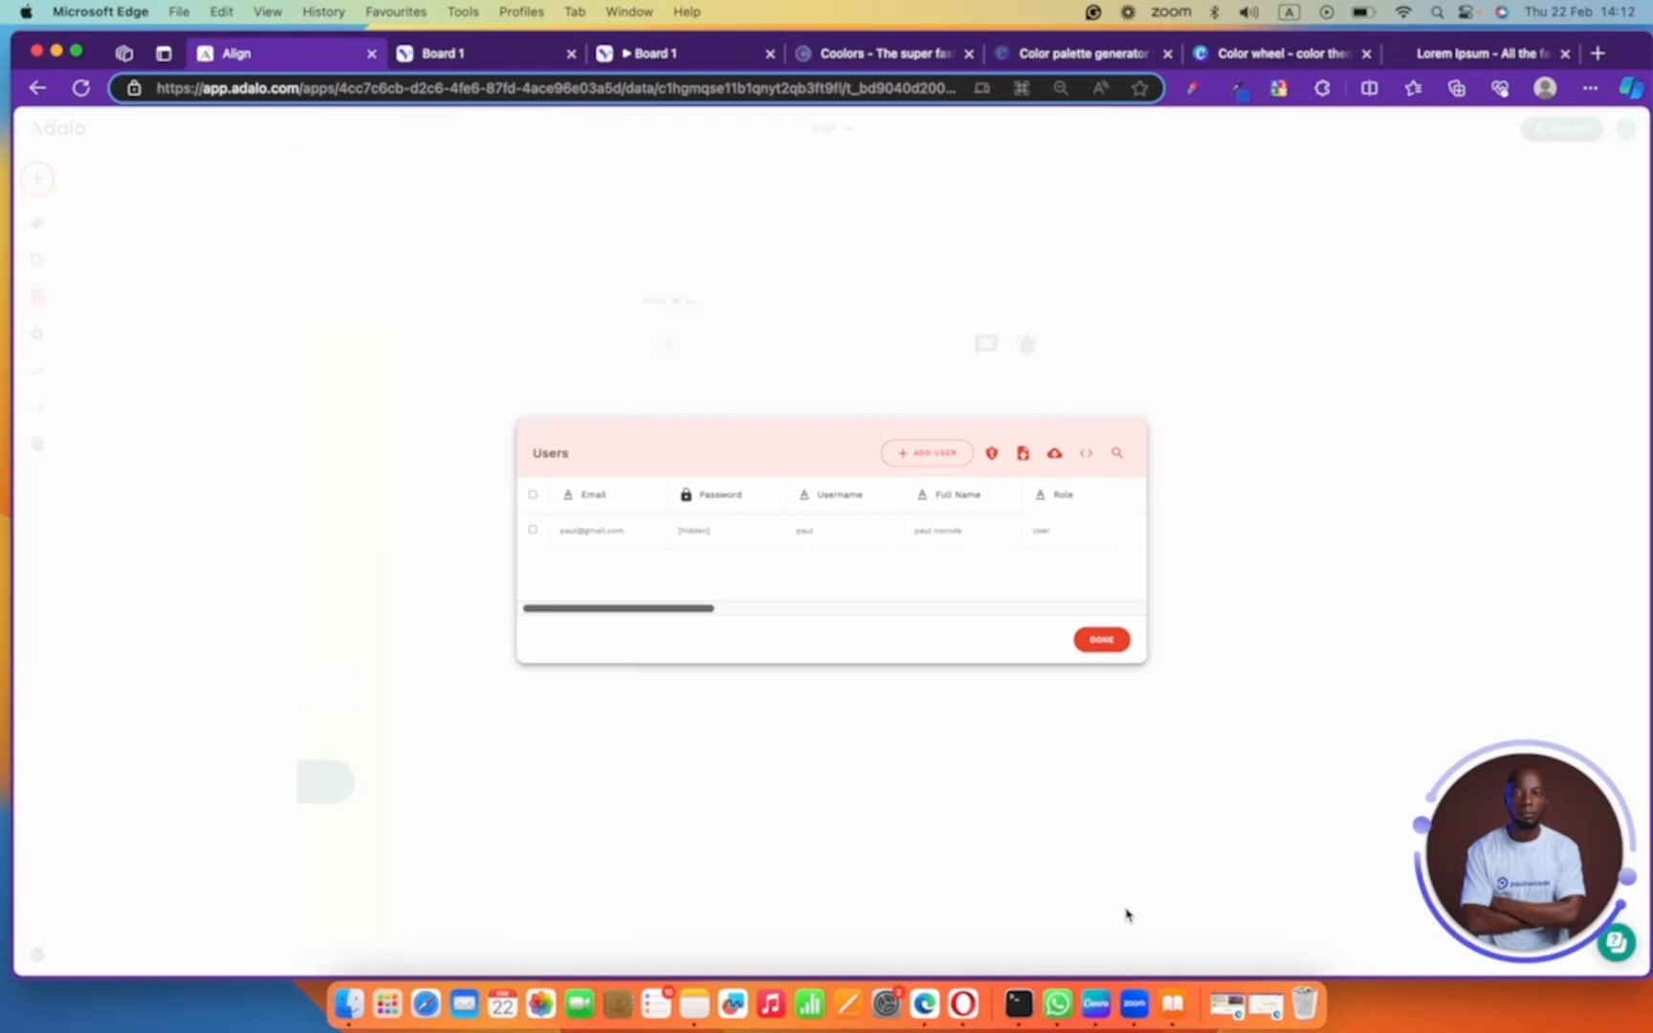
left_click(1117, 644)
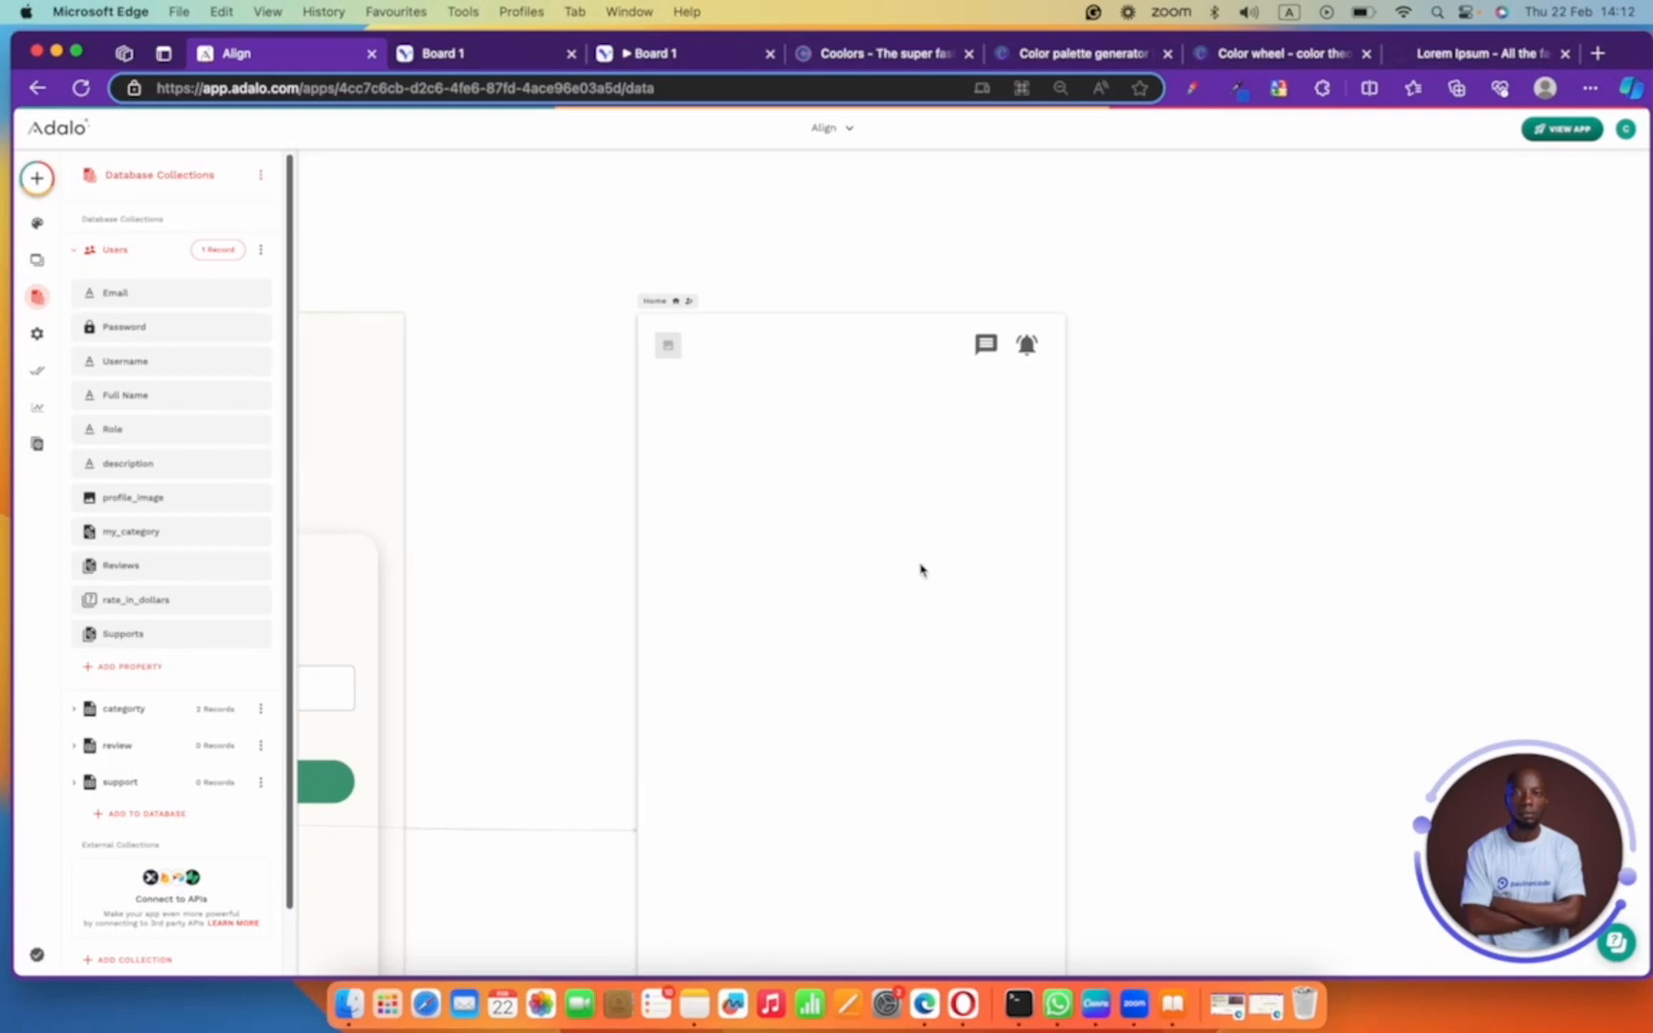
- Add the Role property as a visible single-line field to the Sign Up card's form
left_click(602, 421)
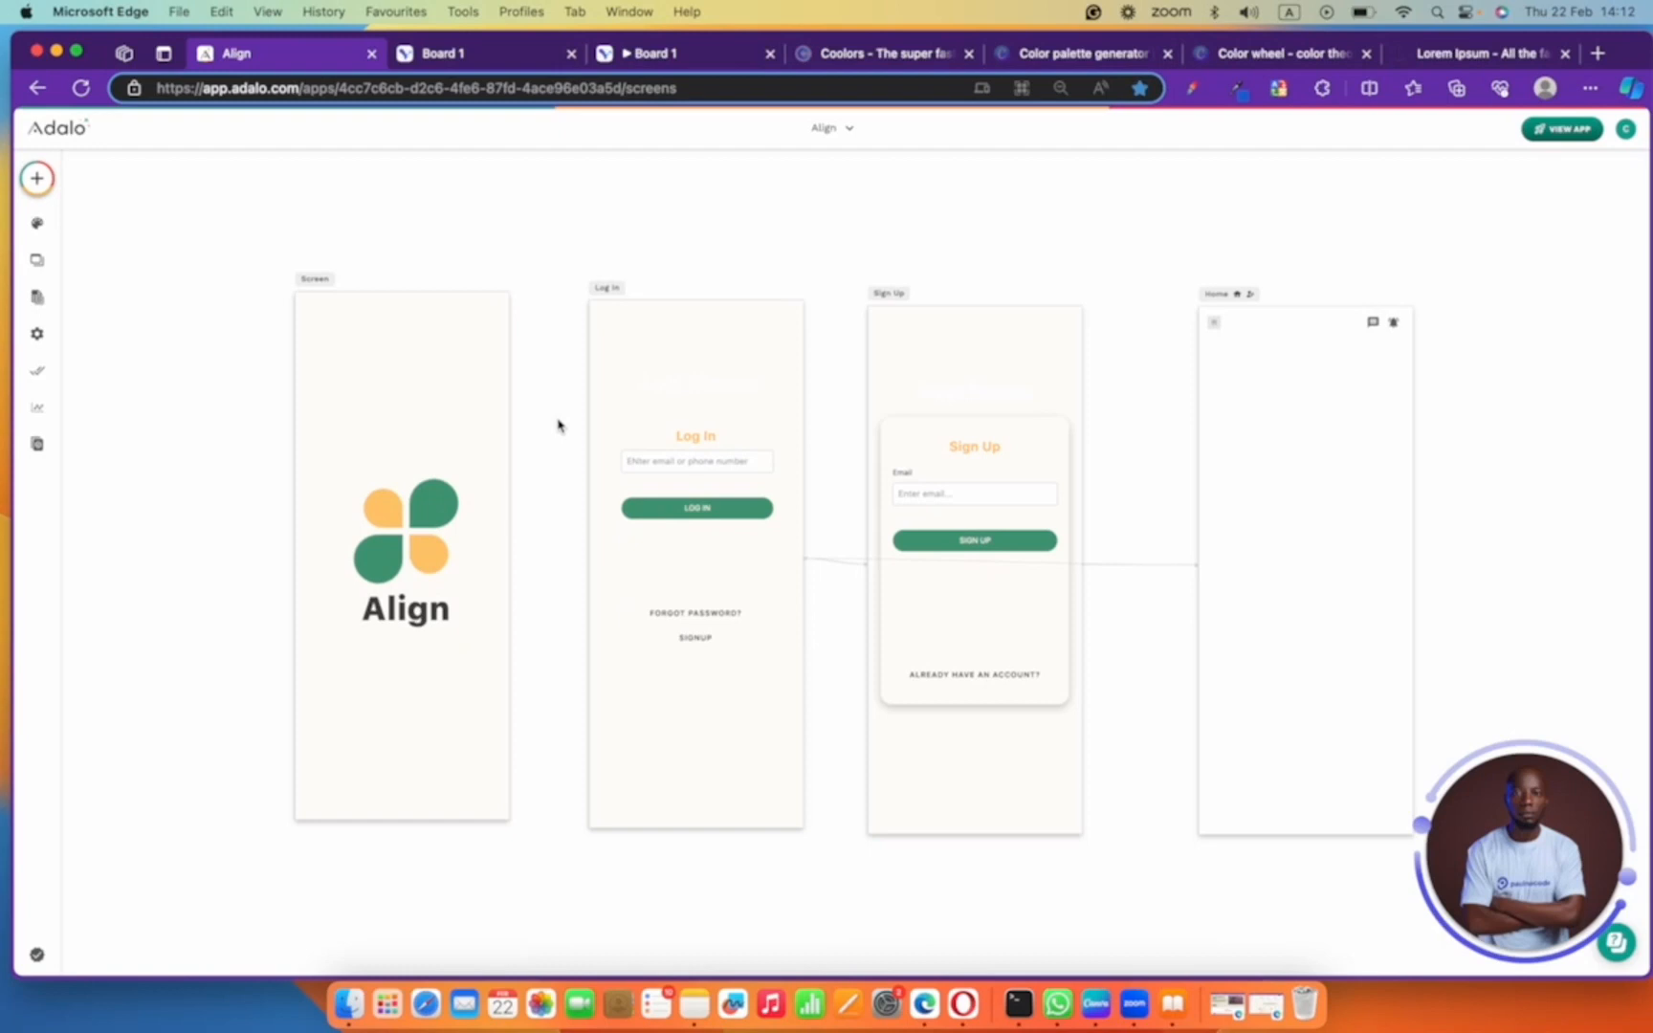
left_click(934, 490)
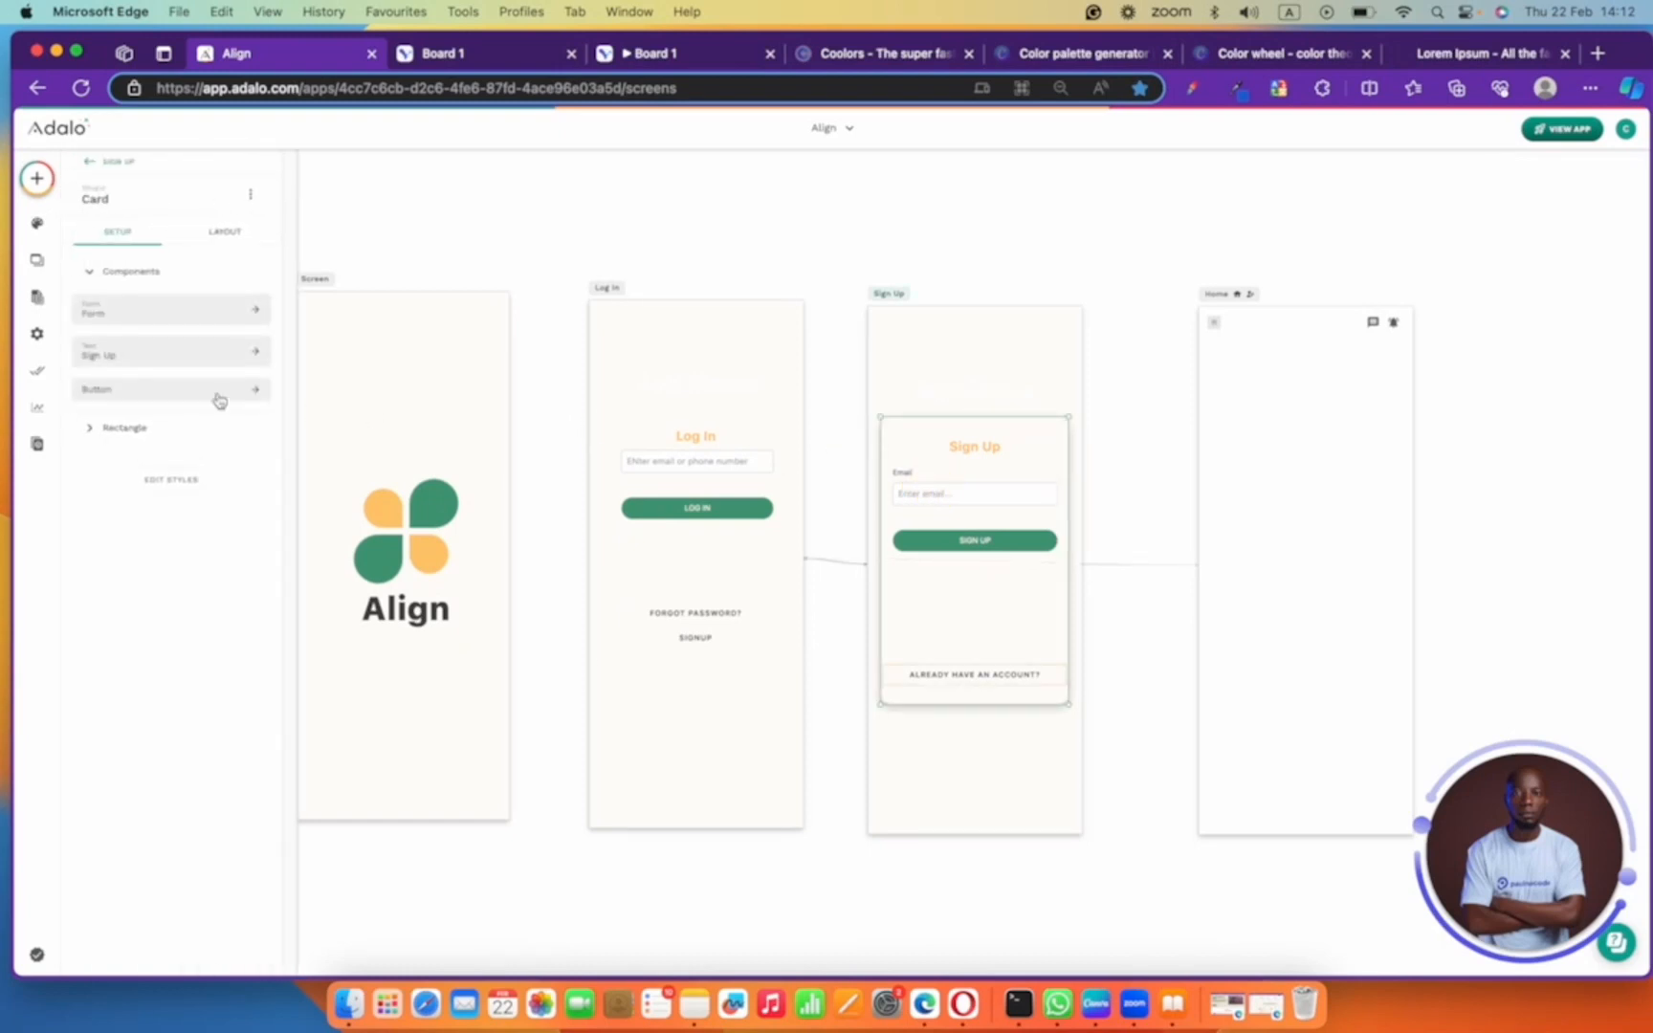
left_click(166, 320)
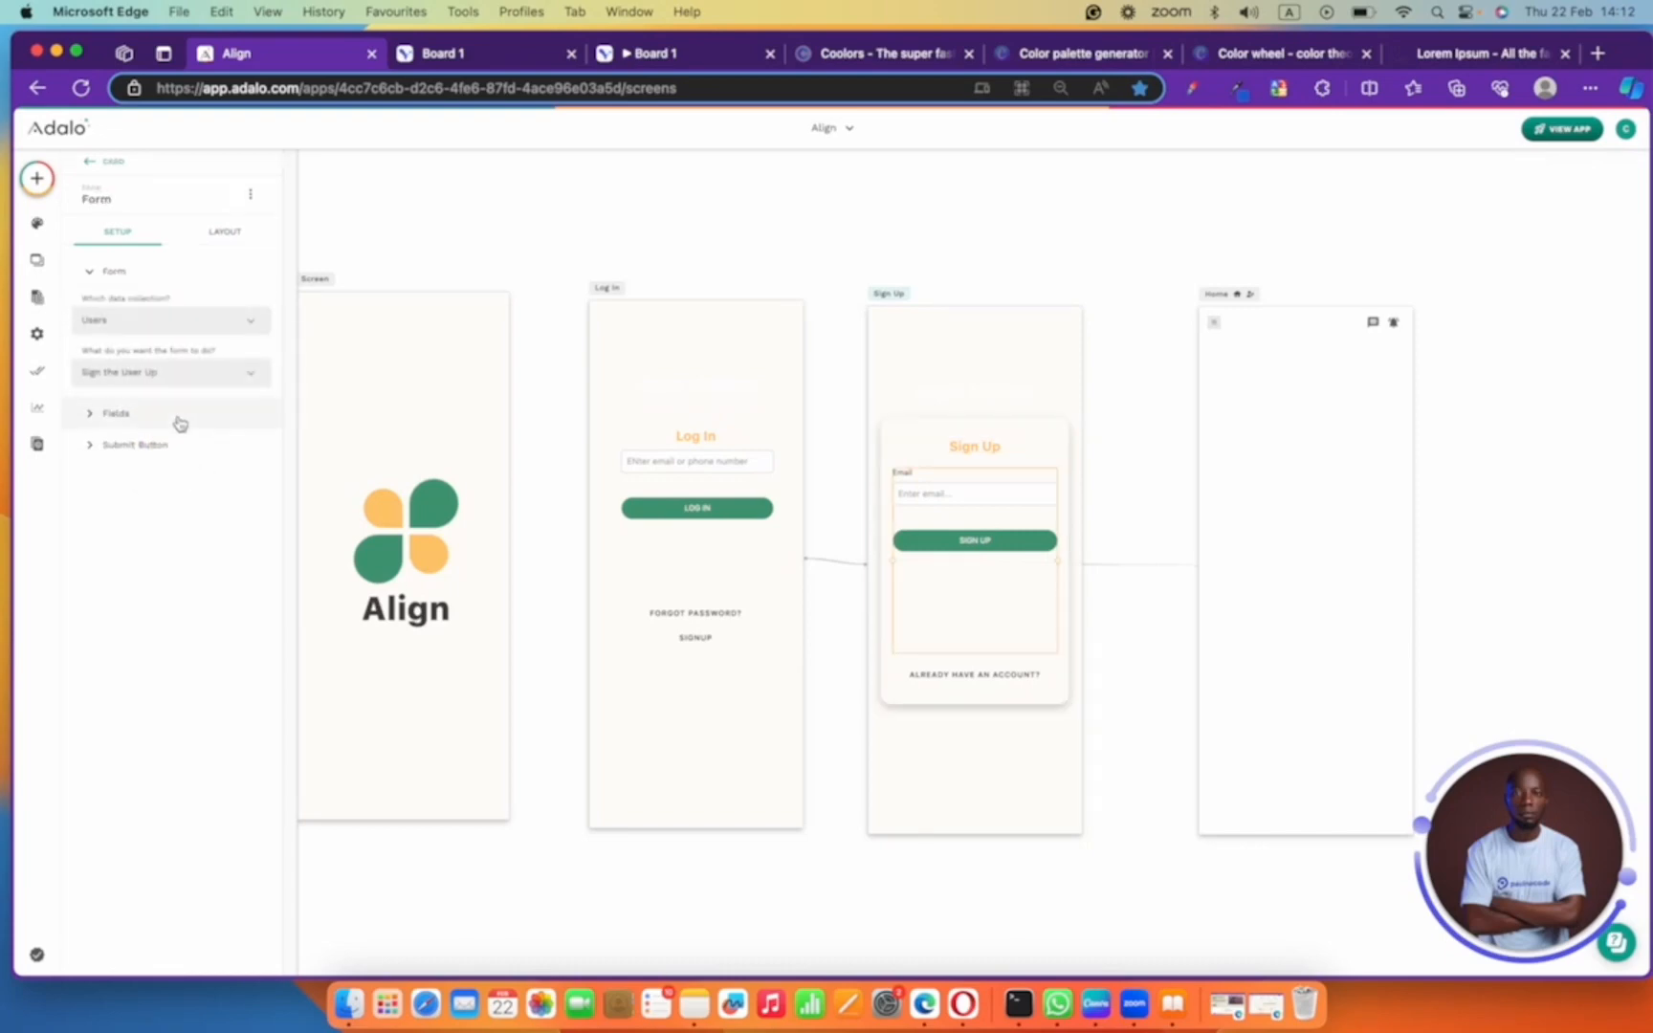
left_click(169, 411)
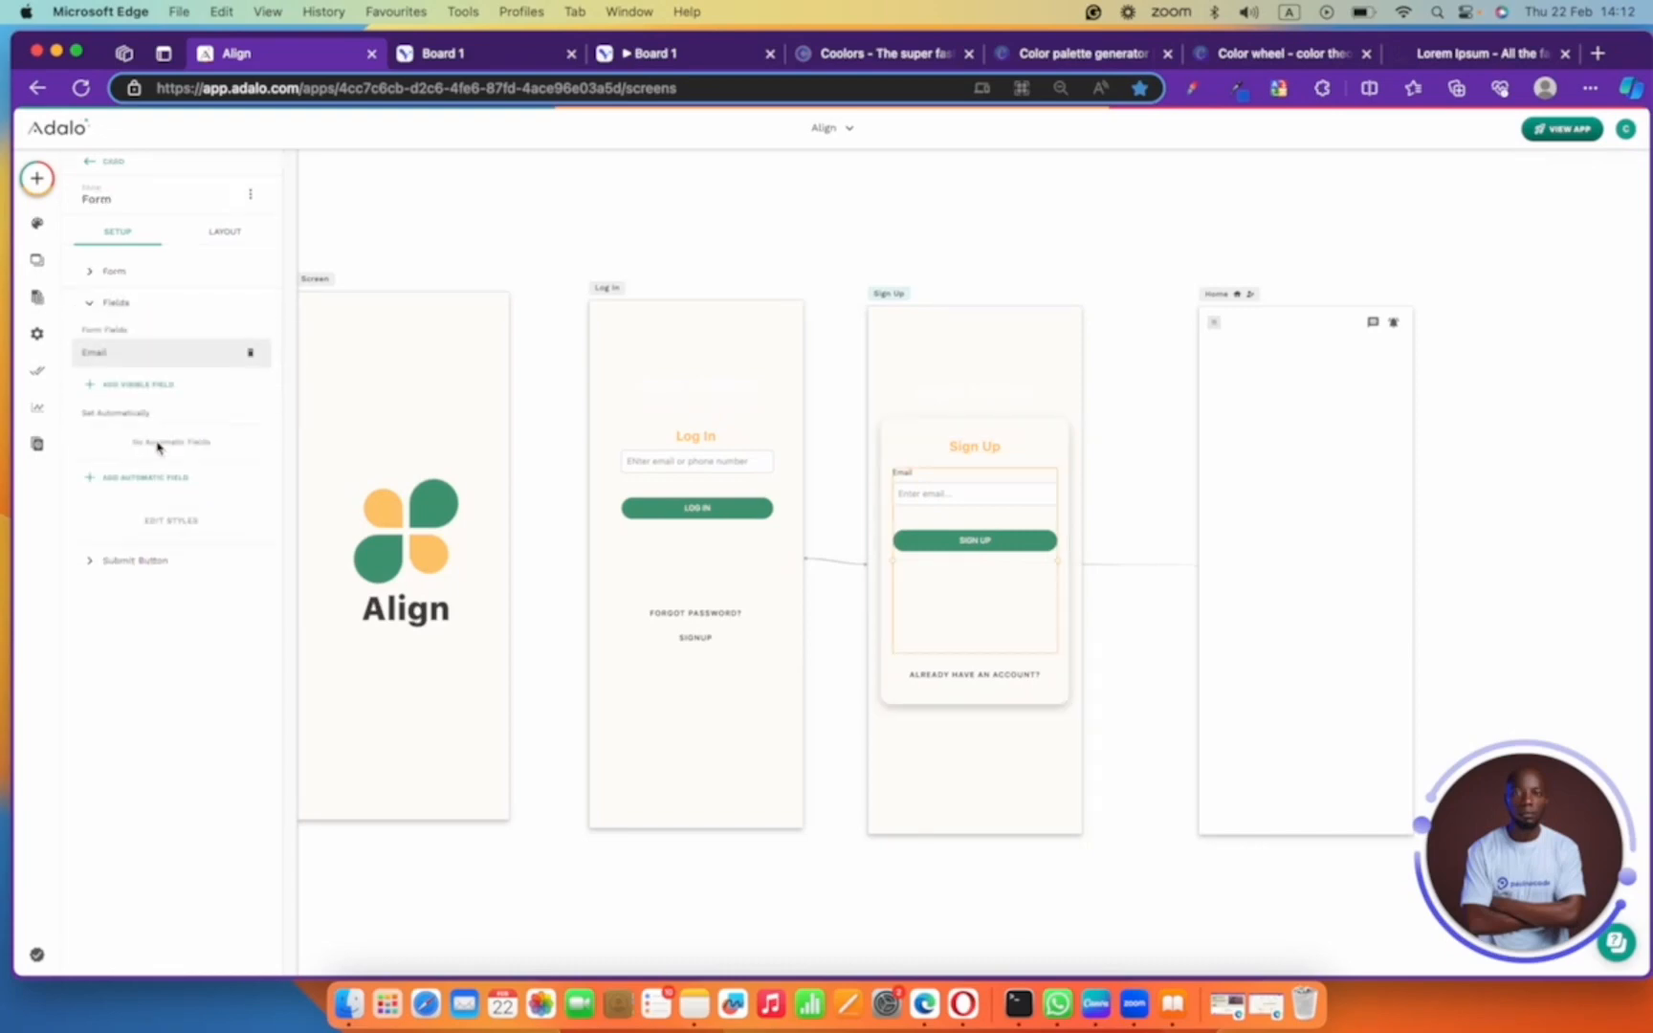
left_click(134, 383)
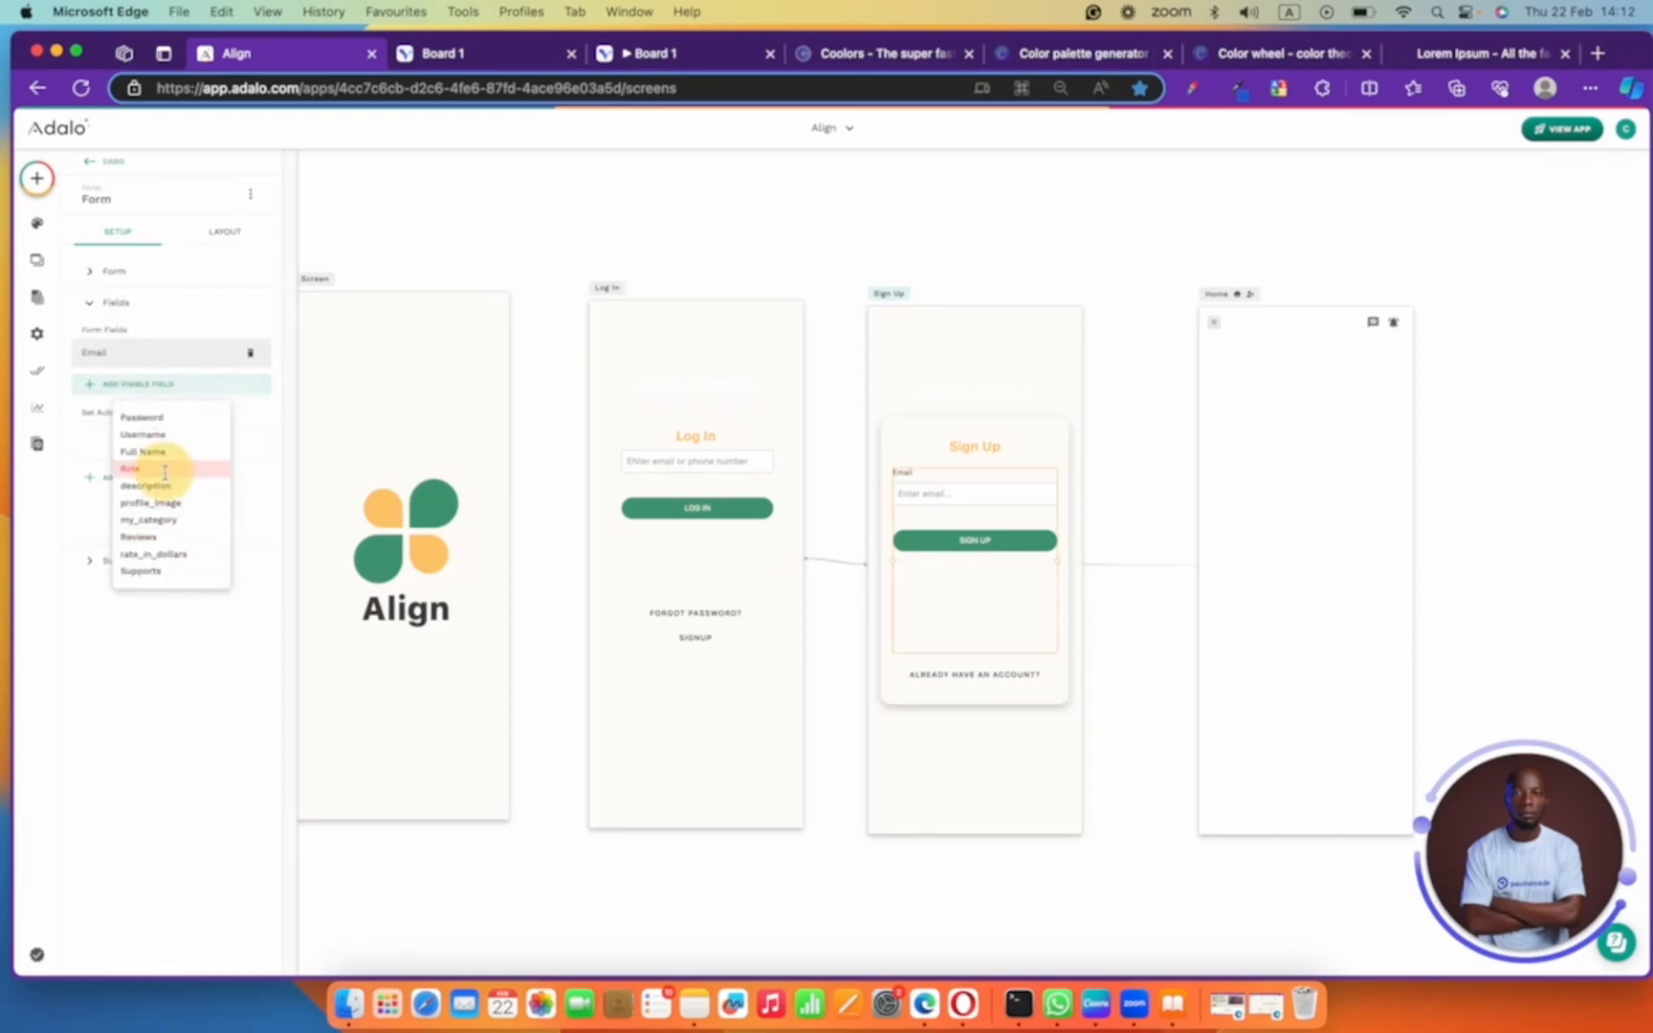
left_click(164, 468)
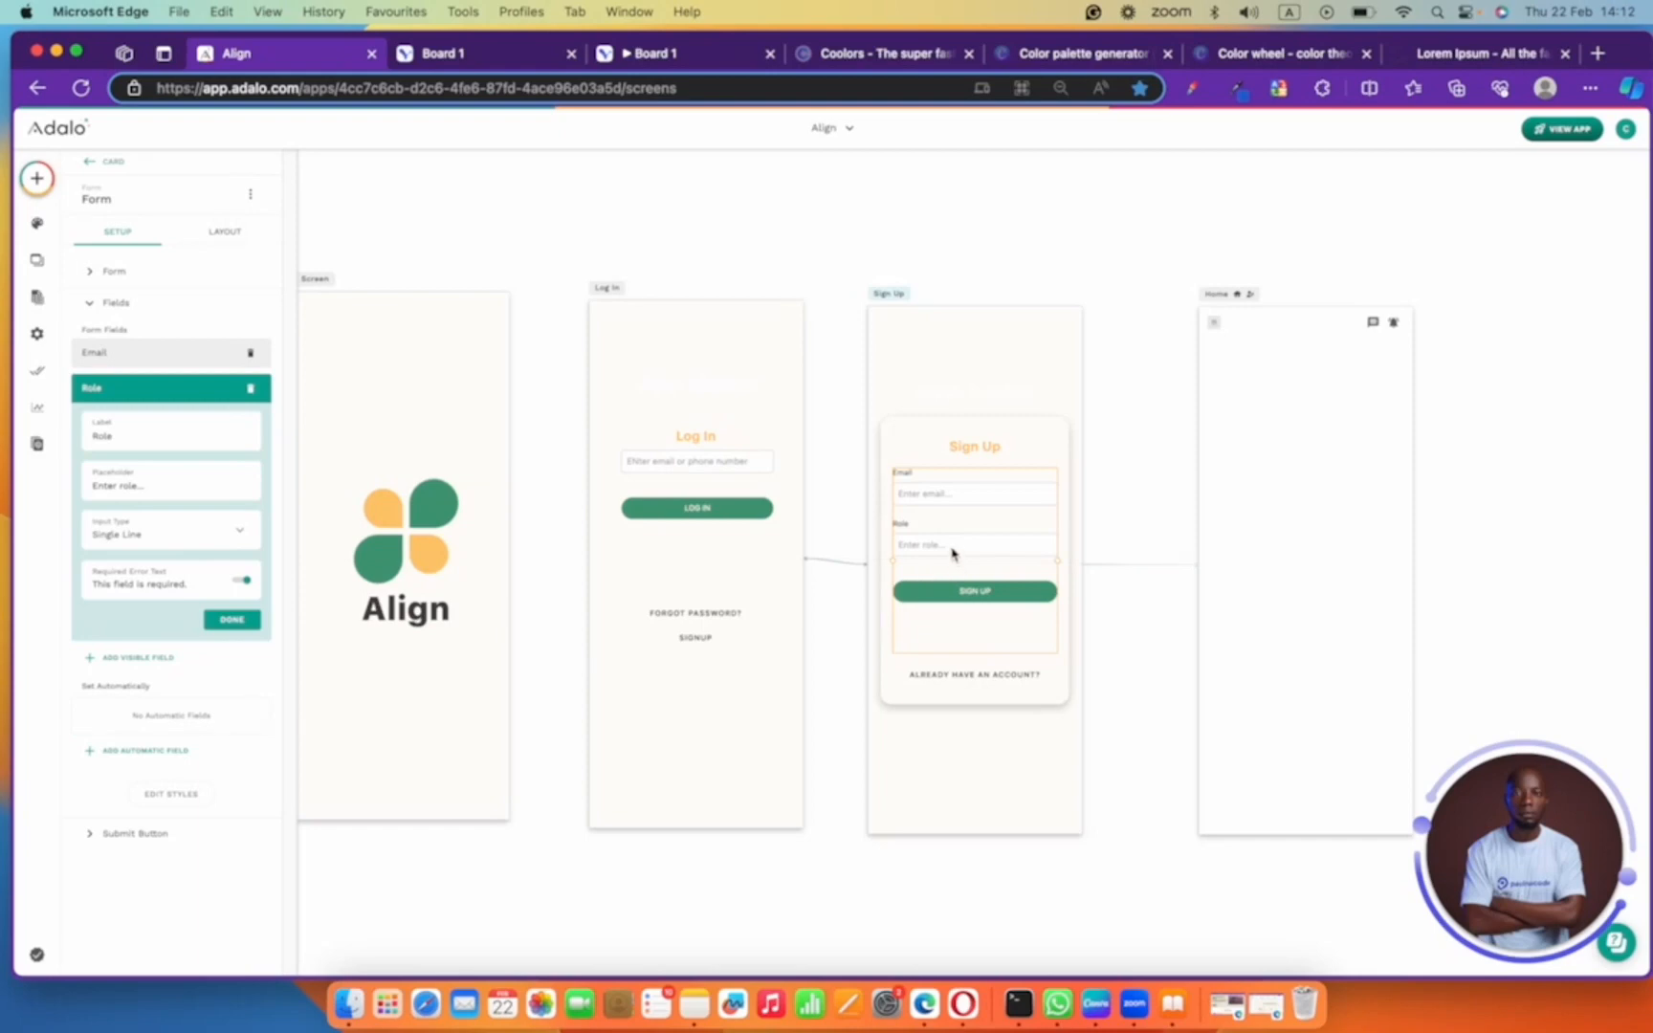
left_click(249, 620)
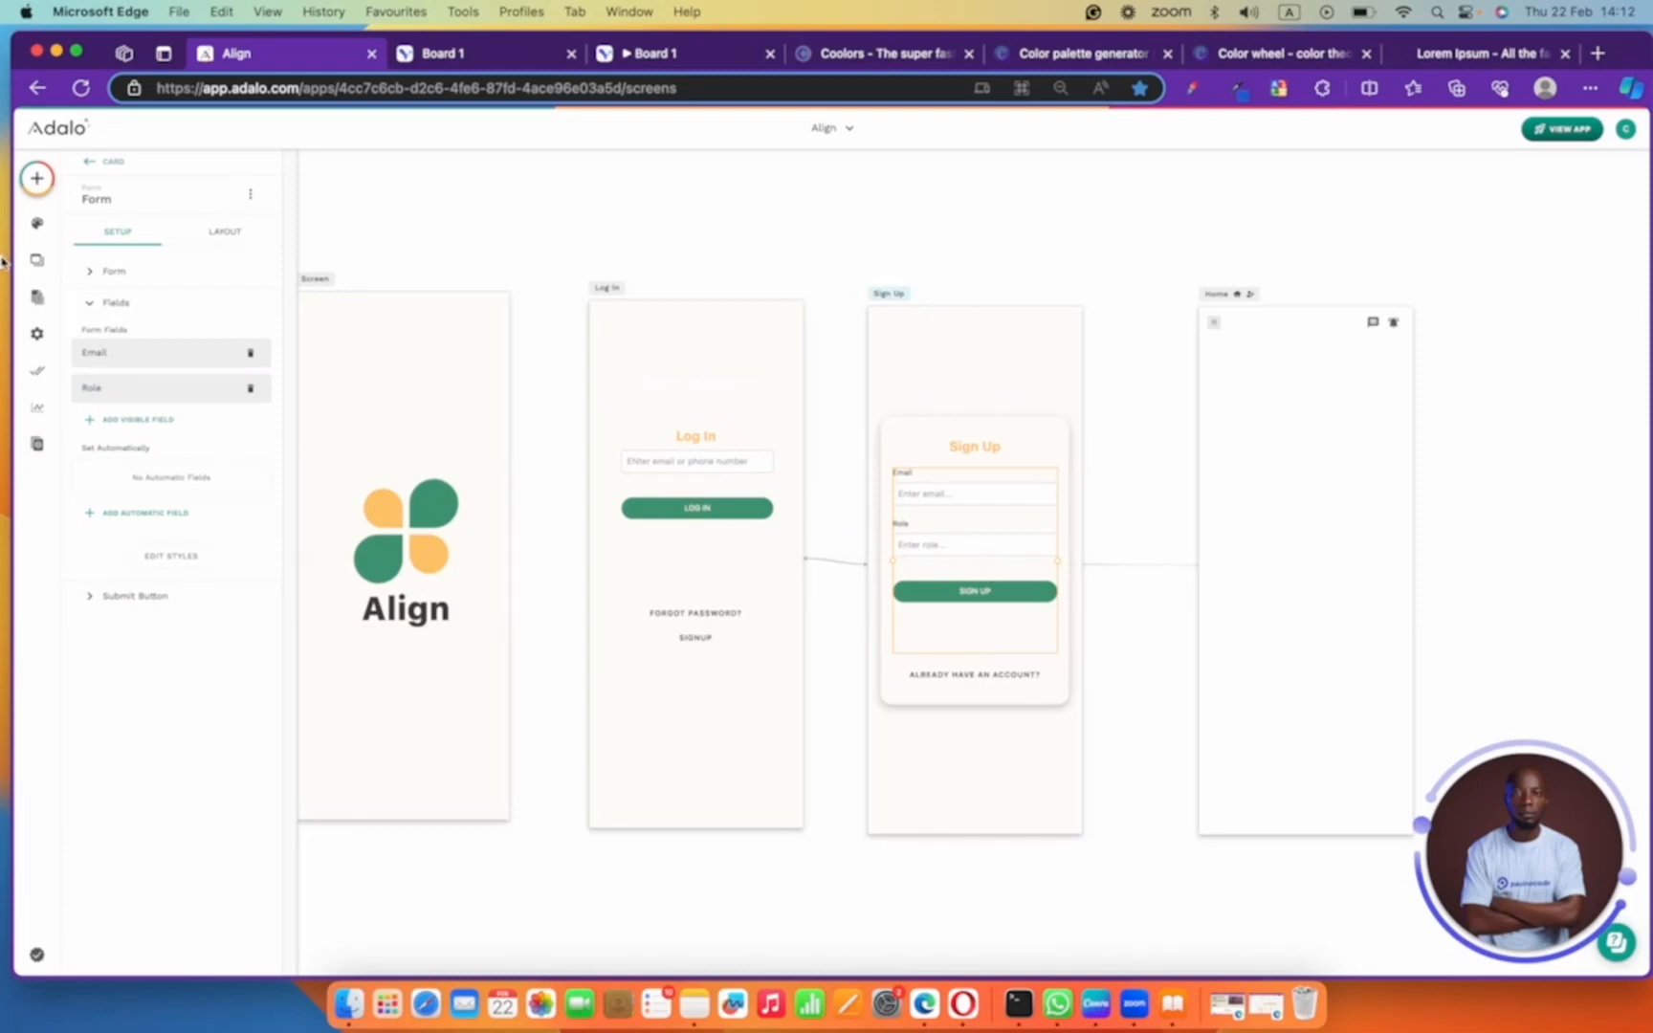
- Add a new database collection named "role"
left_click(37, 296)
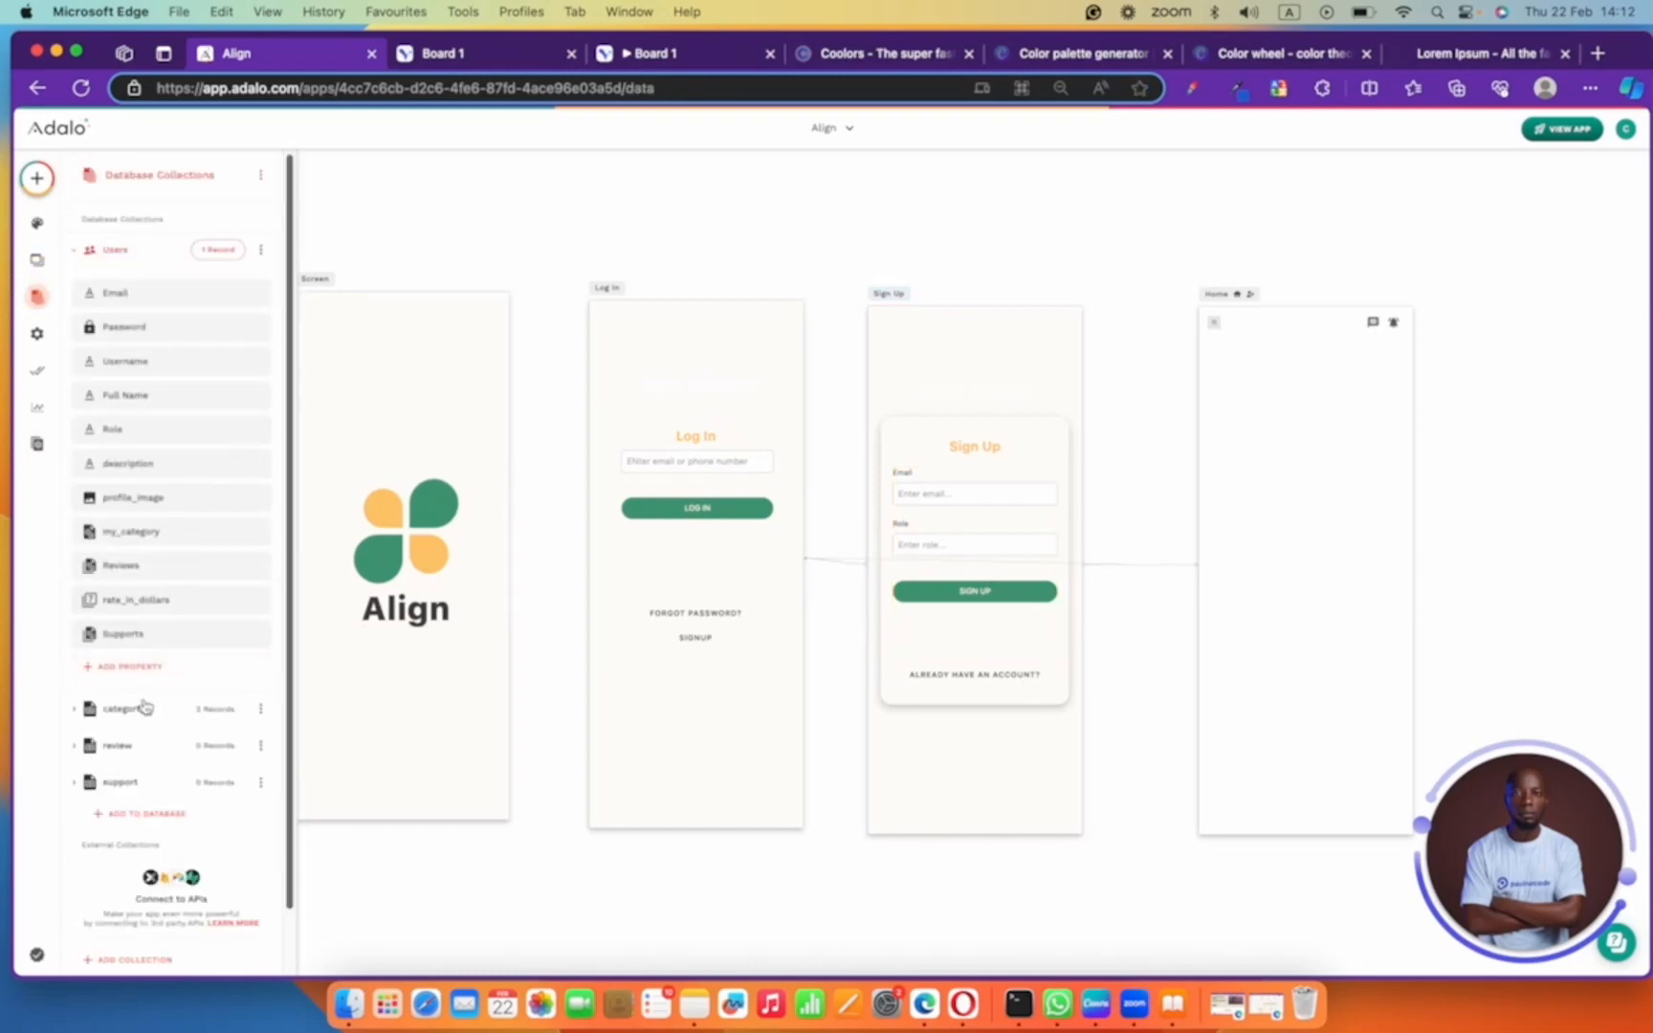
scroll(158, 727, "down", 2)
left_click(163, 744)
left_click(128, 813)
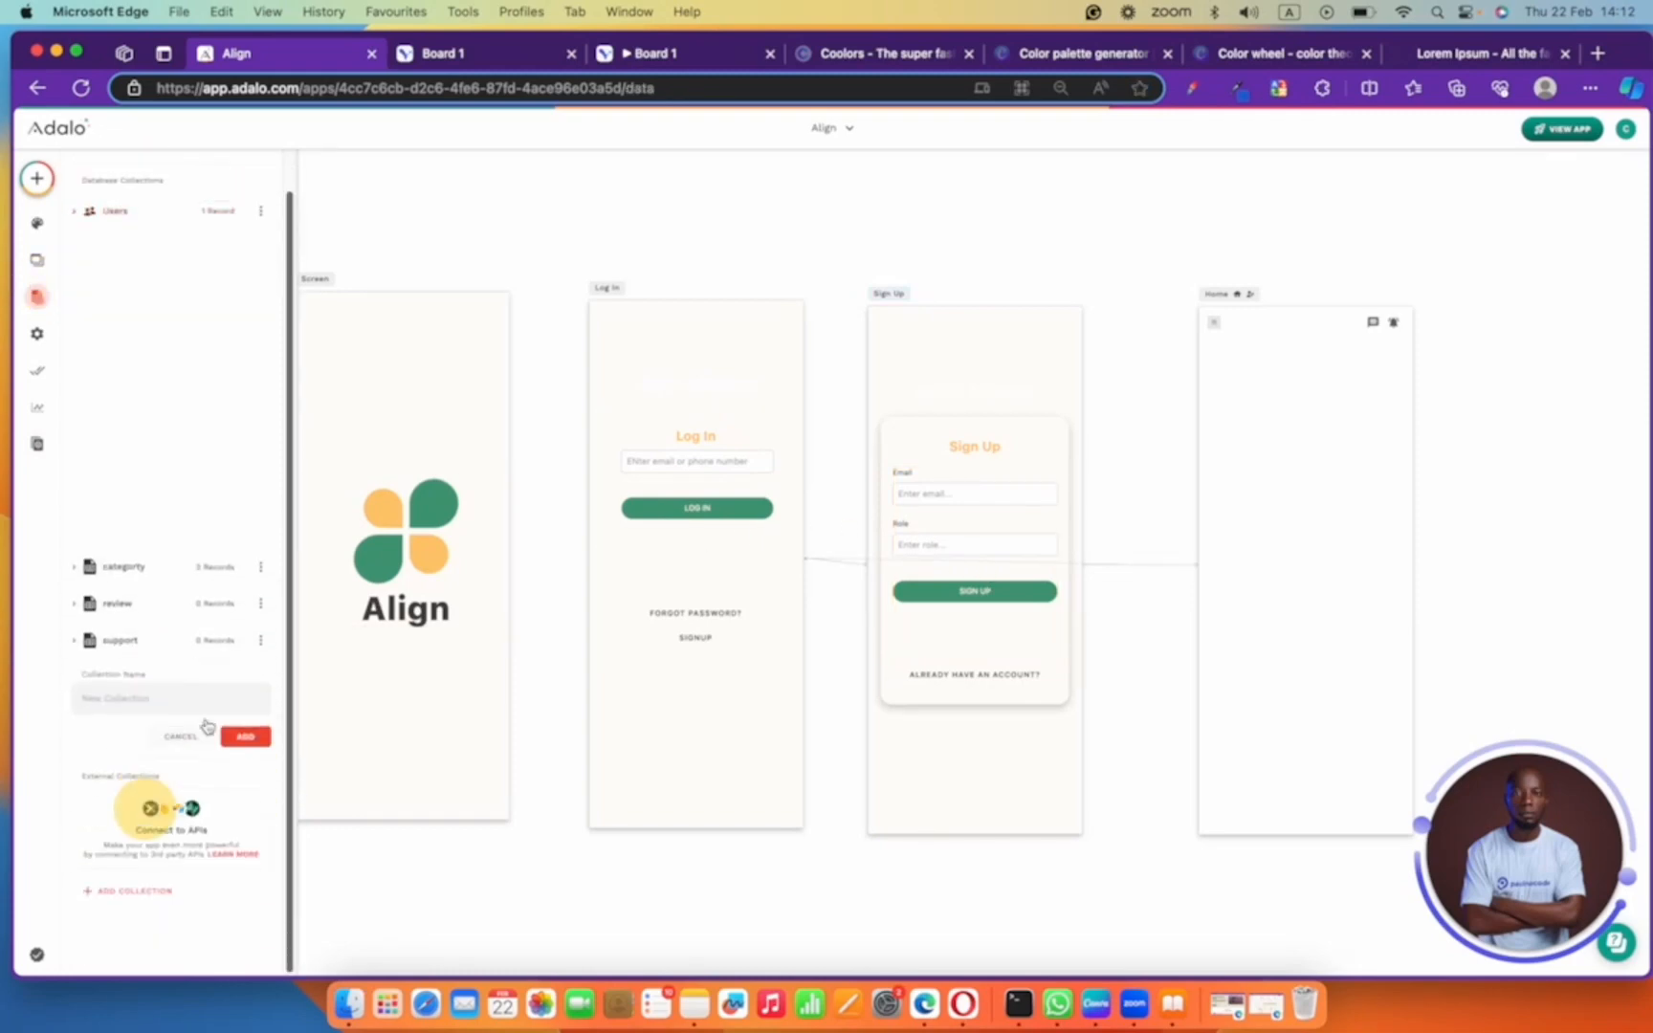
left_click(173, 419)
type("role")
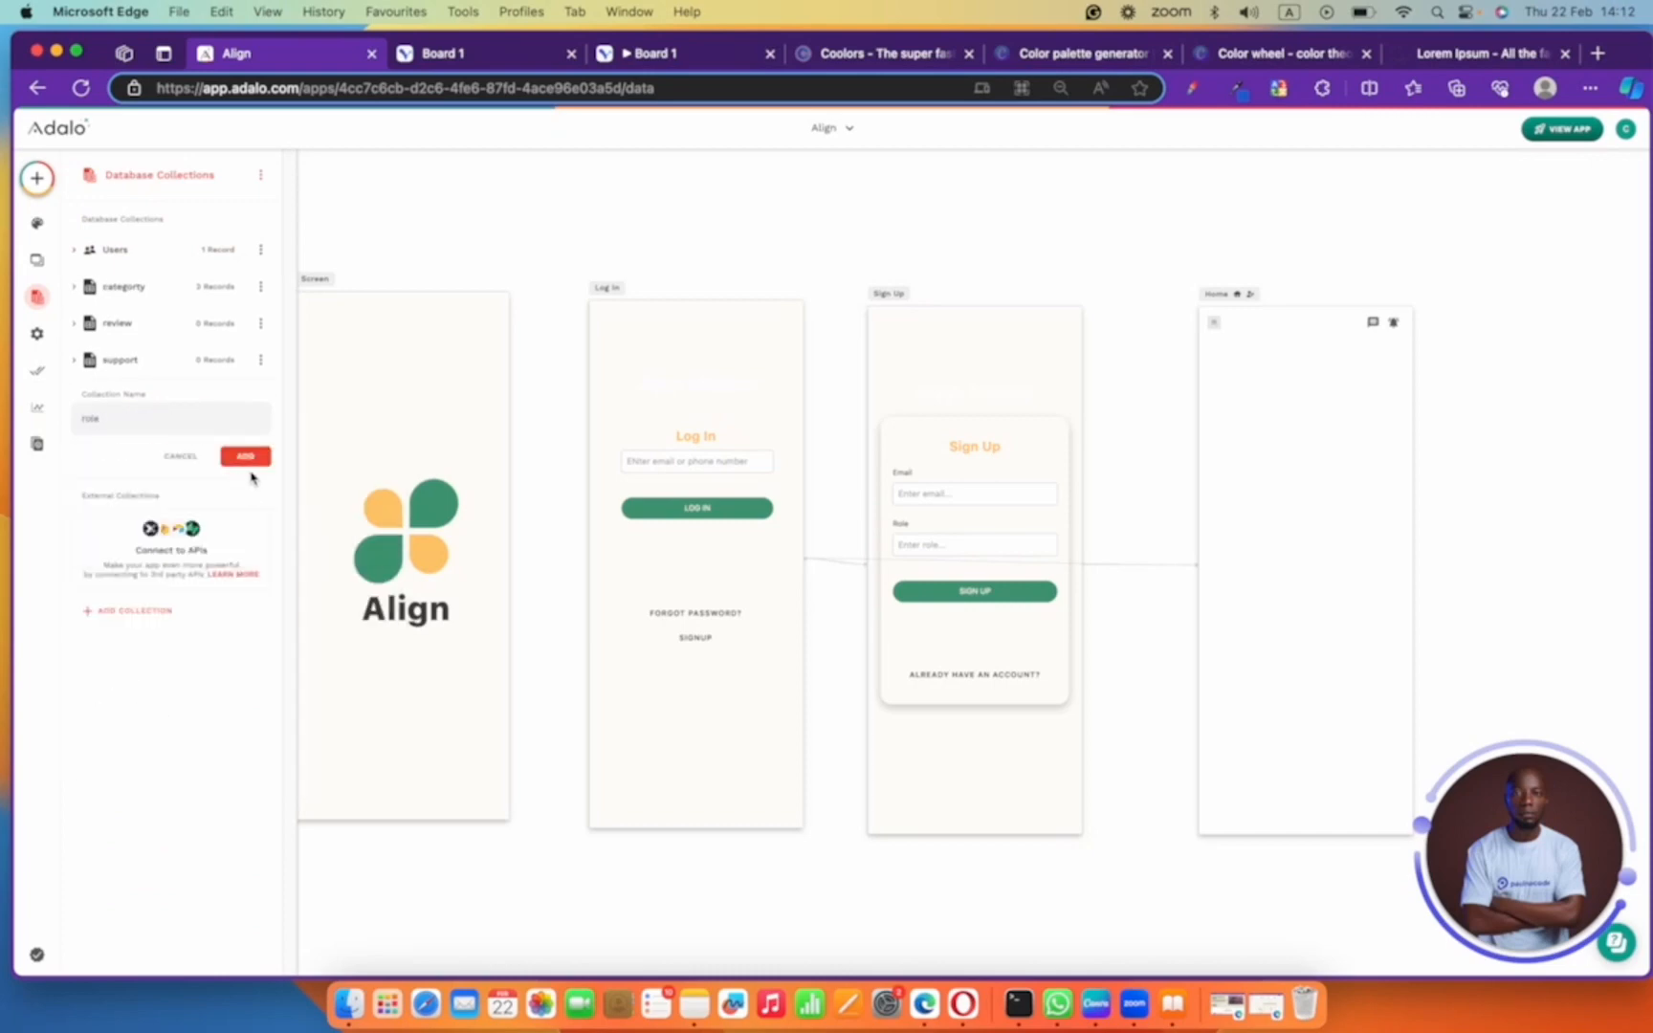
left_click(245, 457)
- Add the records "tasker" and "homeowner" to the role collection and close its table
left_click(215, 402)
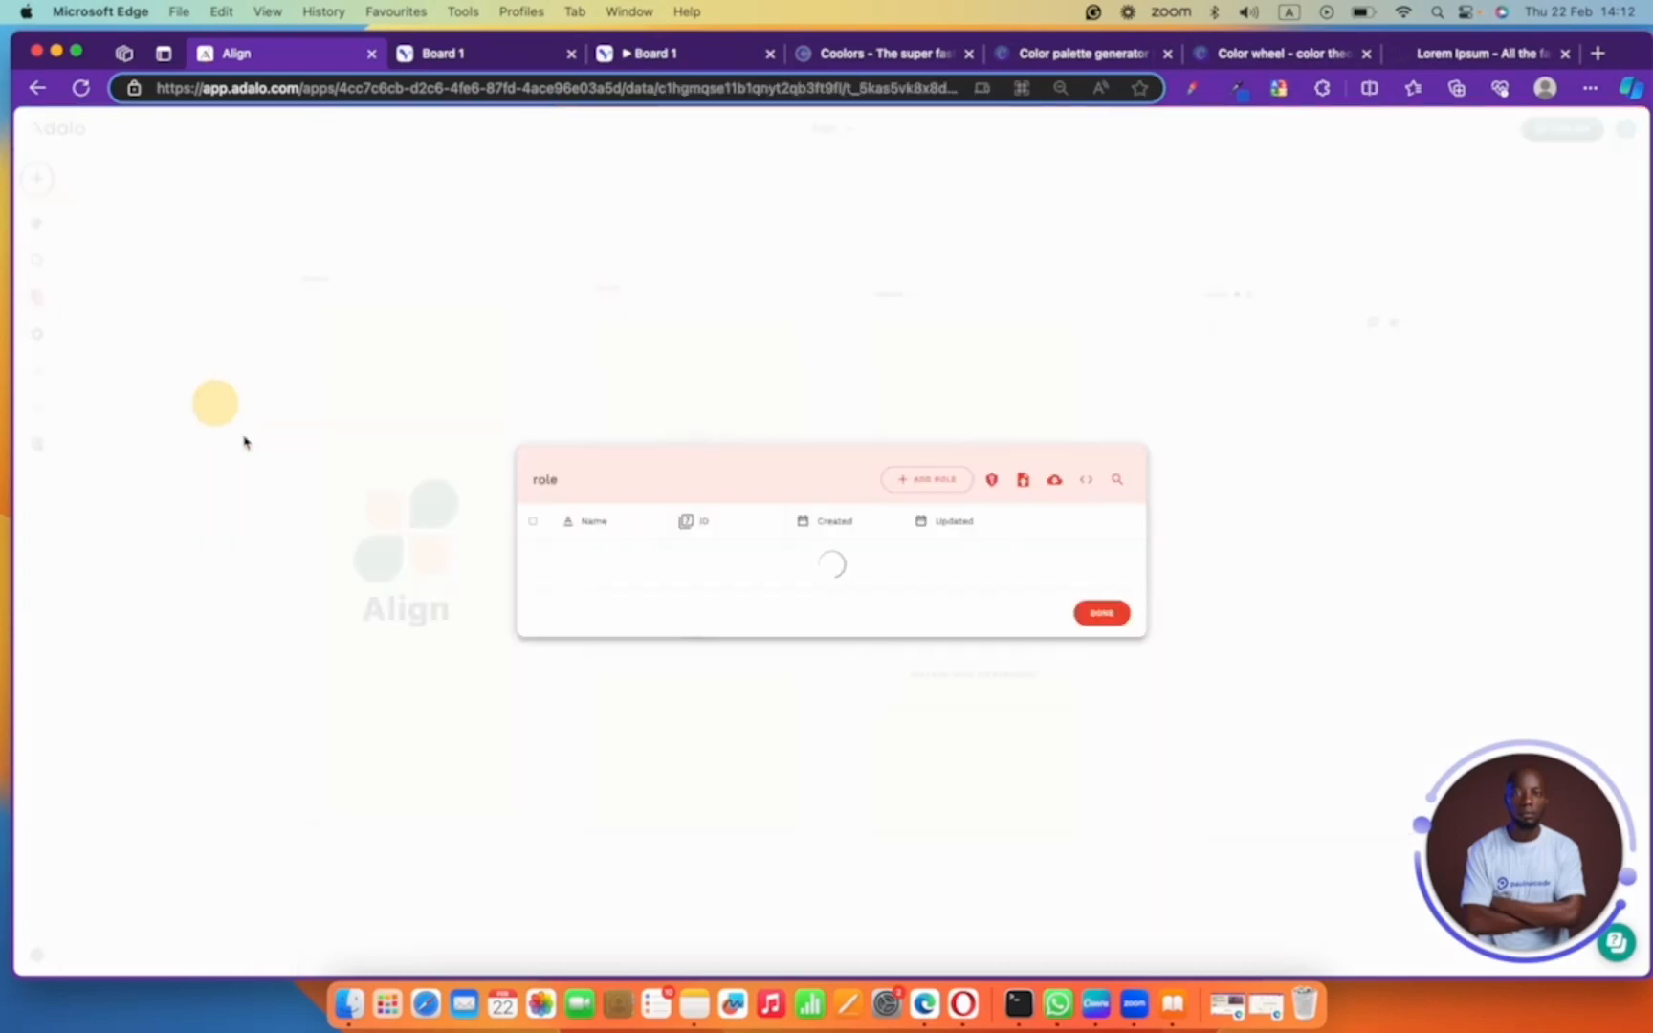
left_click(903, 481)
left_click(720, 548)
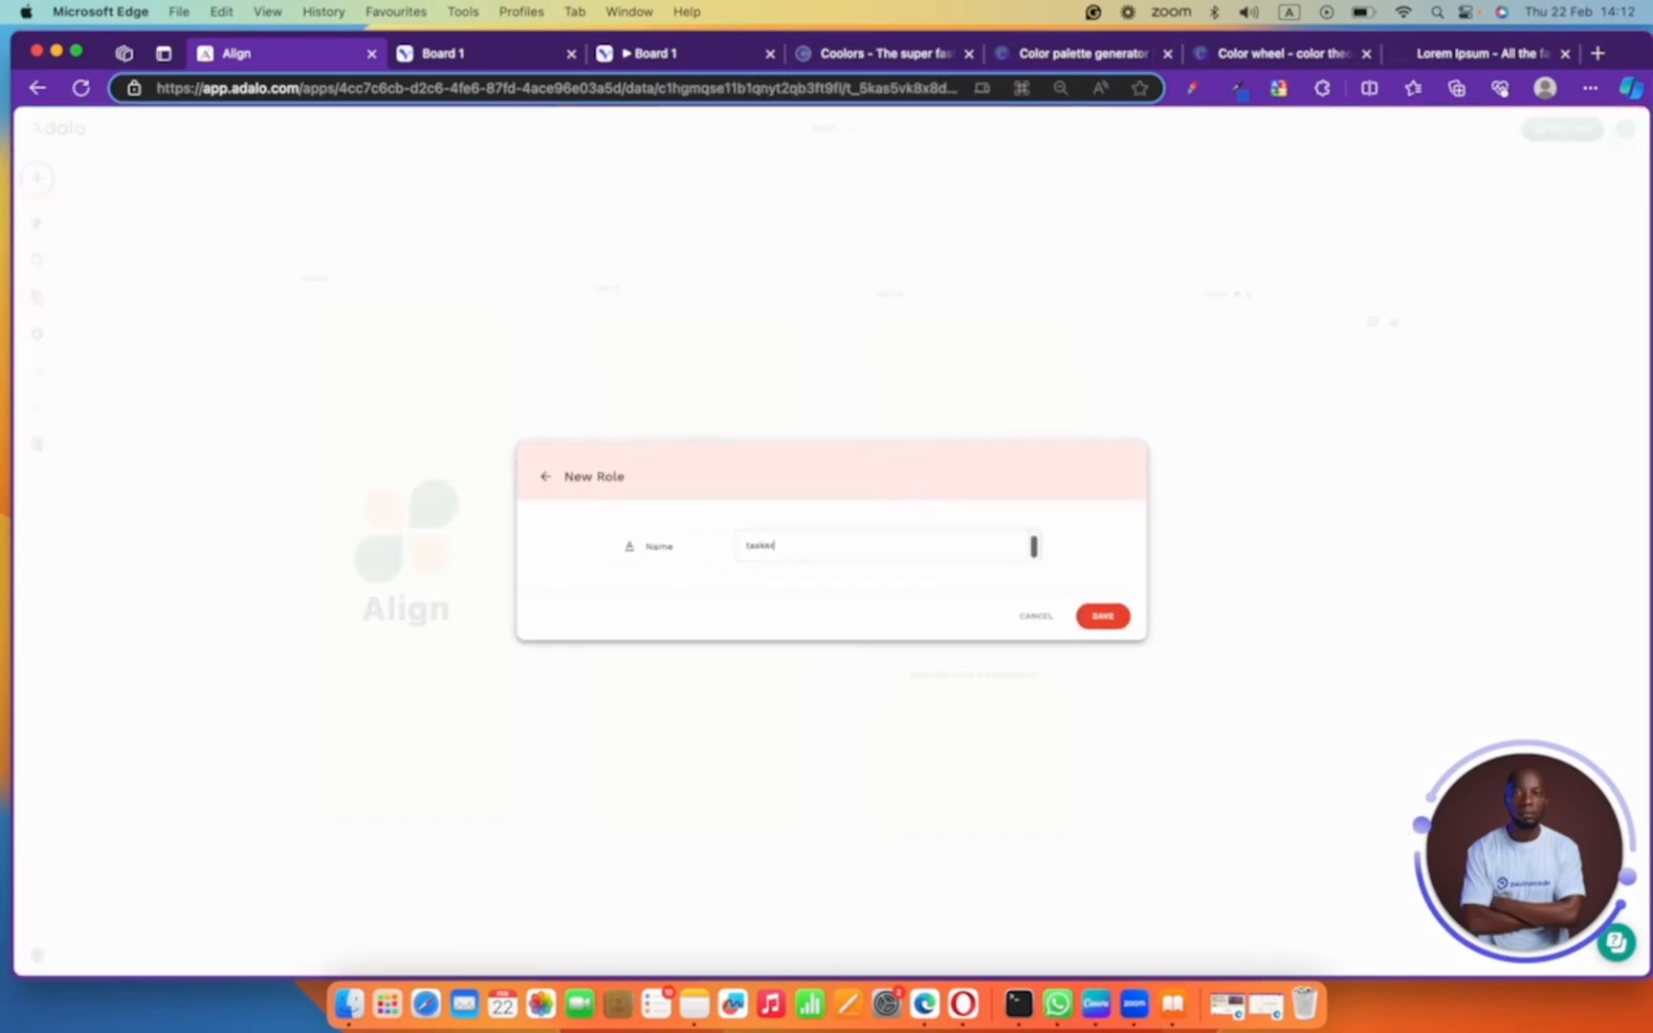
left_click(1105, 616)
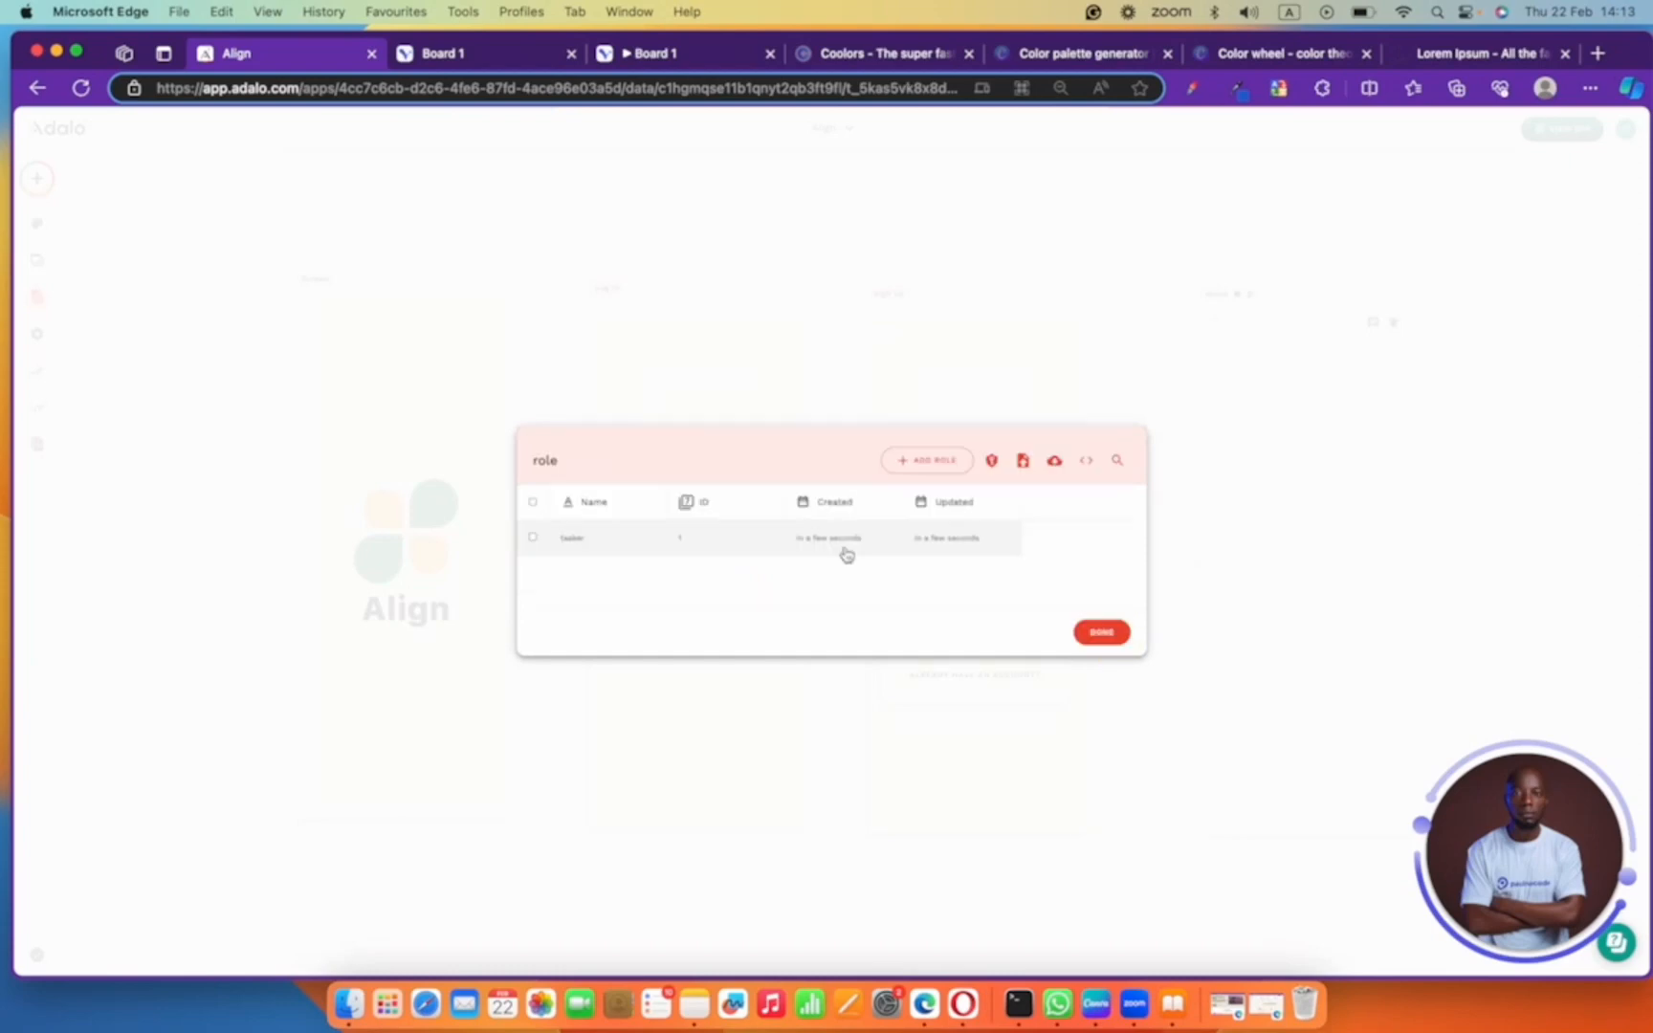
left_click(916, 466)
left_click(794, 550)
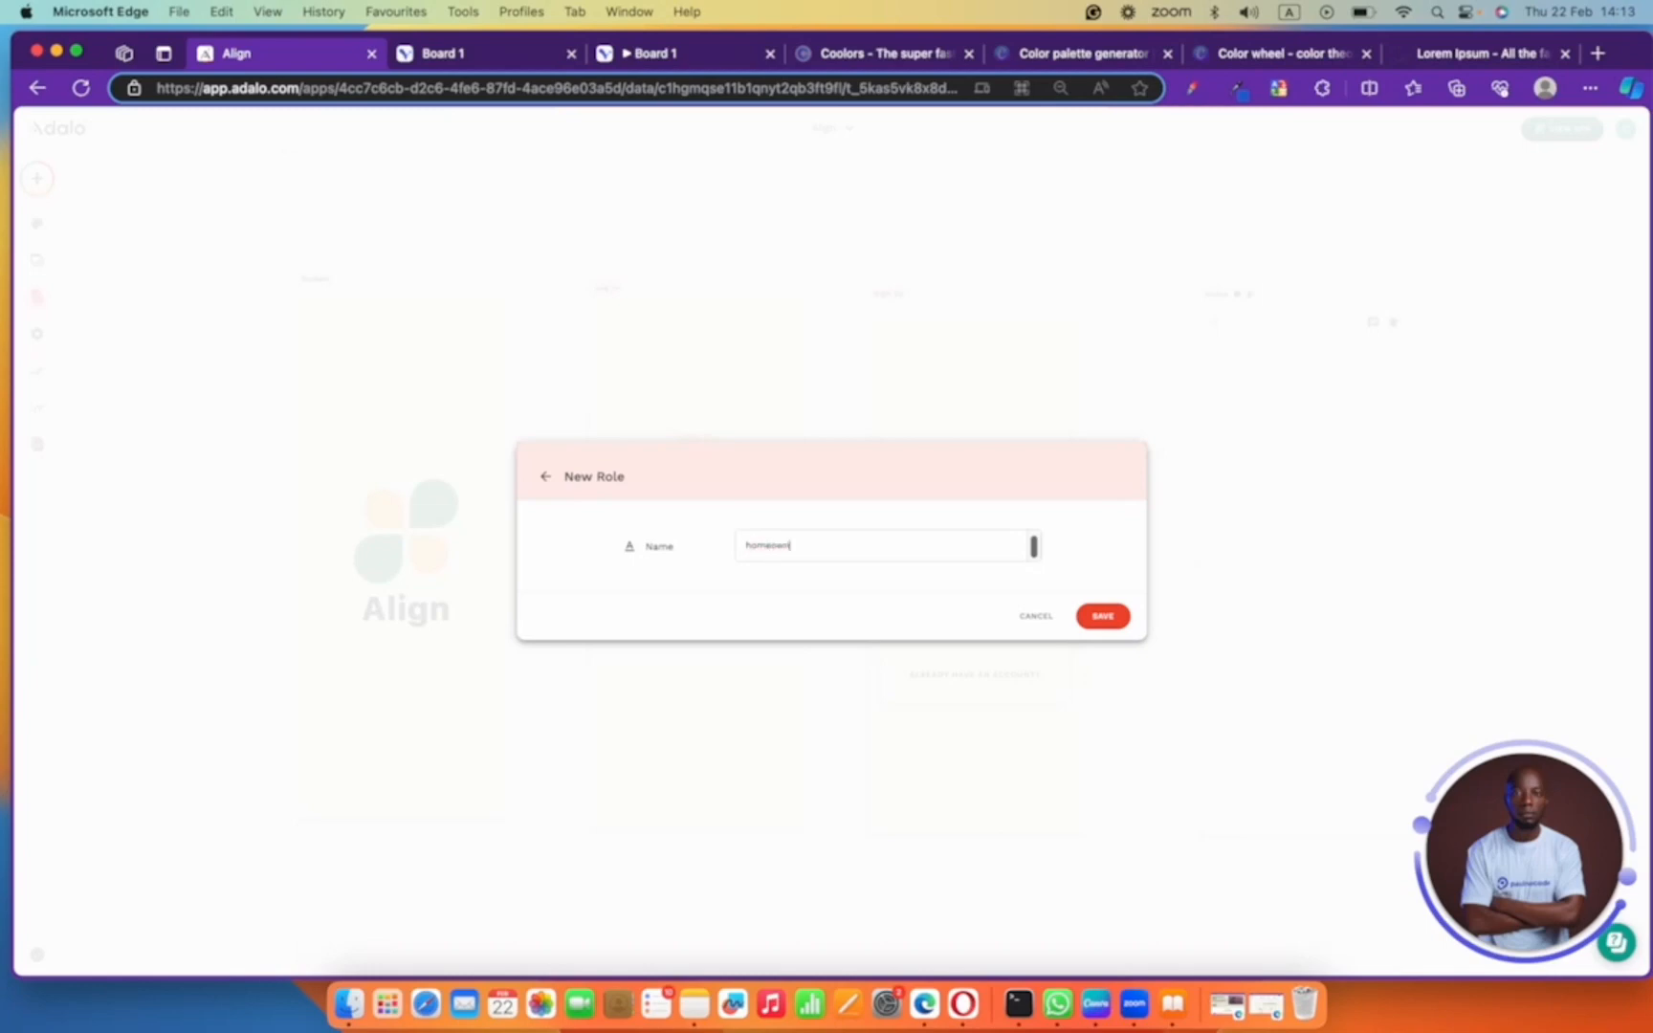
left_click(1101, 616)
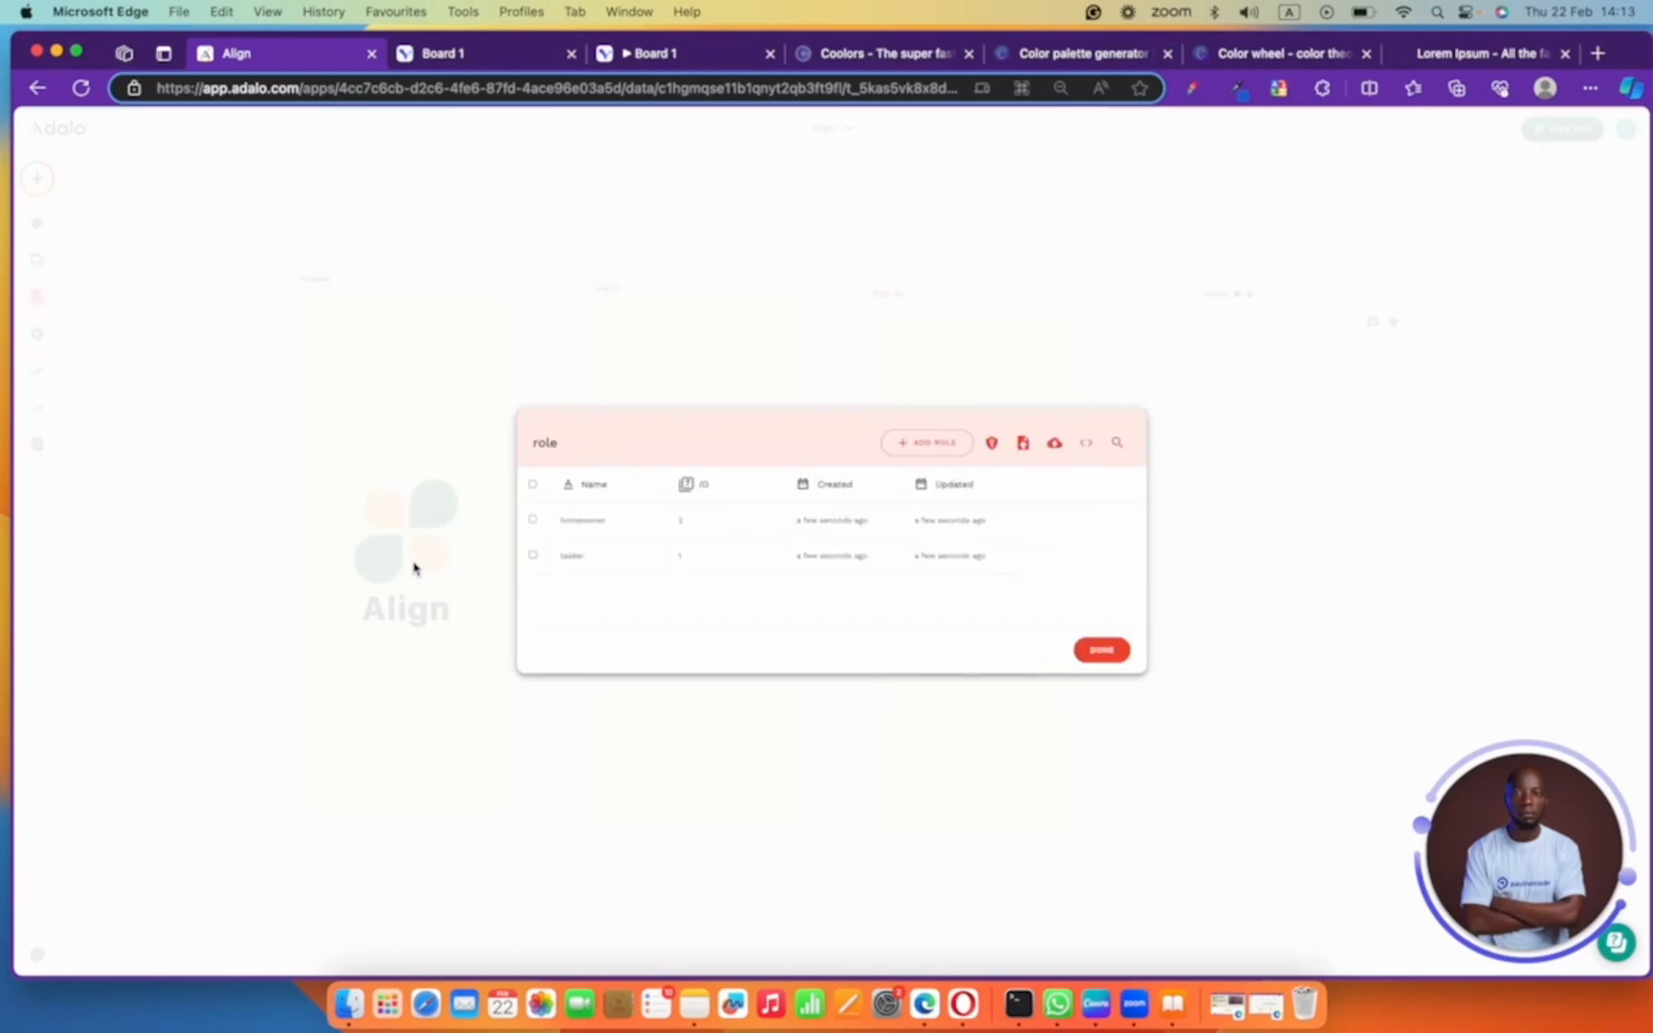
left_click(1105, 649)
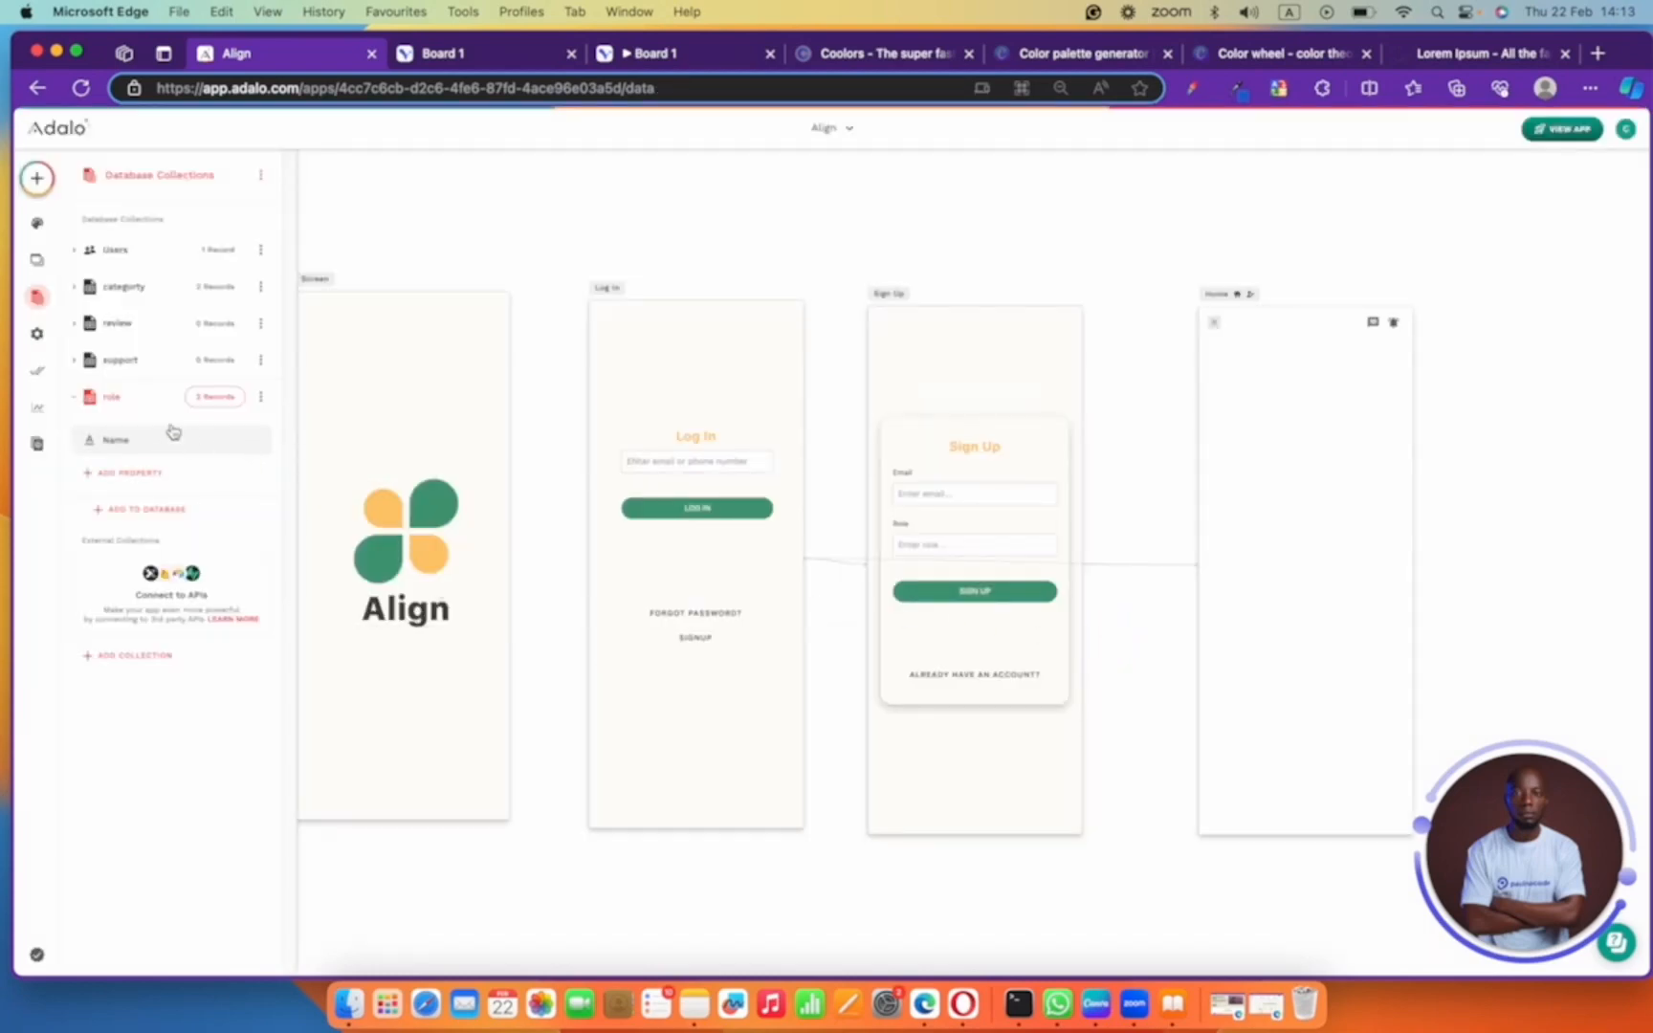
- Add a Users relationship to the role collection so that a User has only one role and a role can have multiple Users
left_click(173, 469)
mouse_move(254, 732)
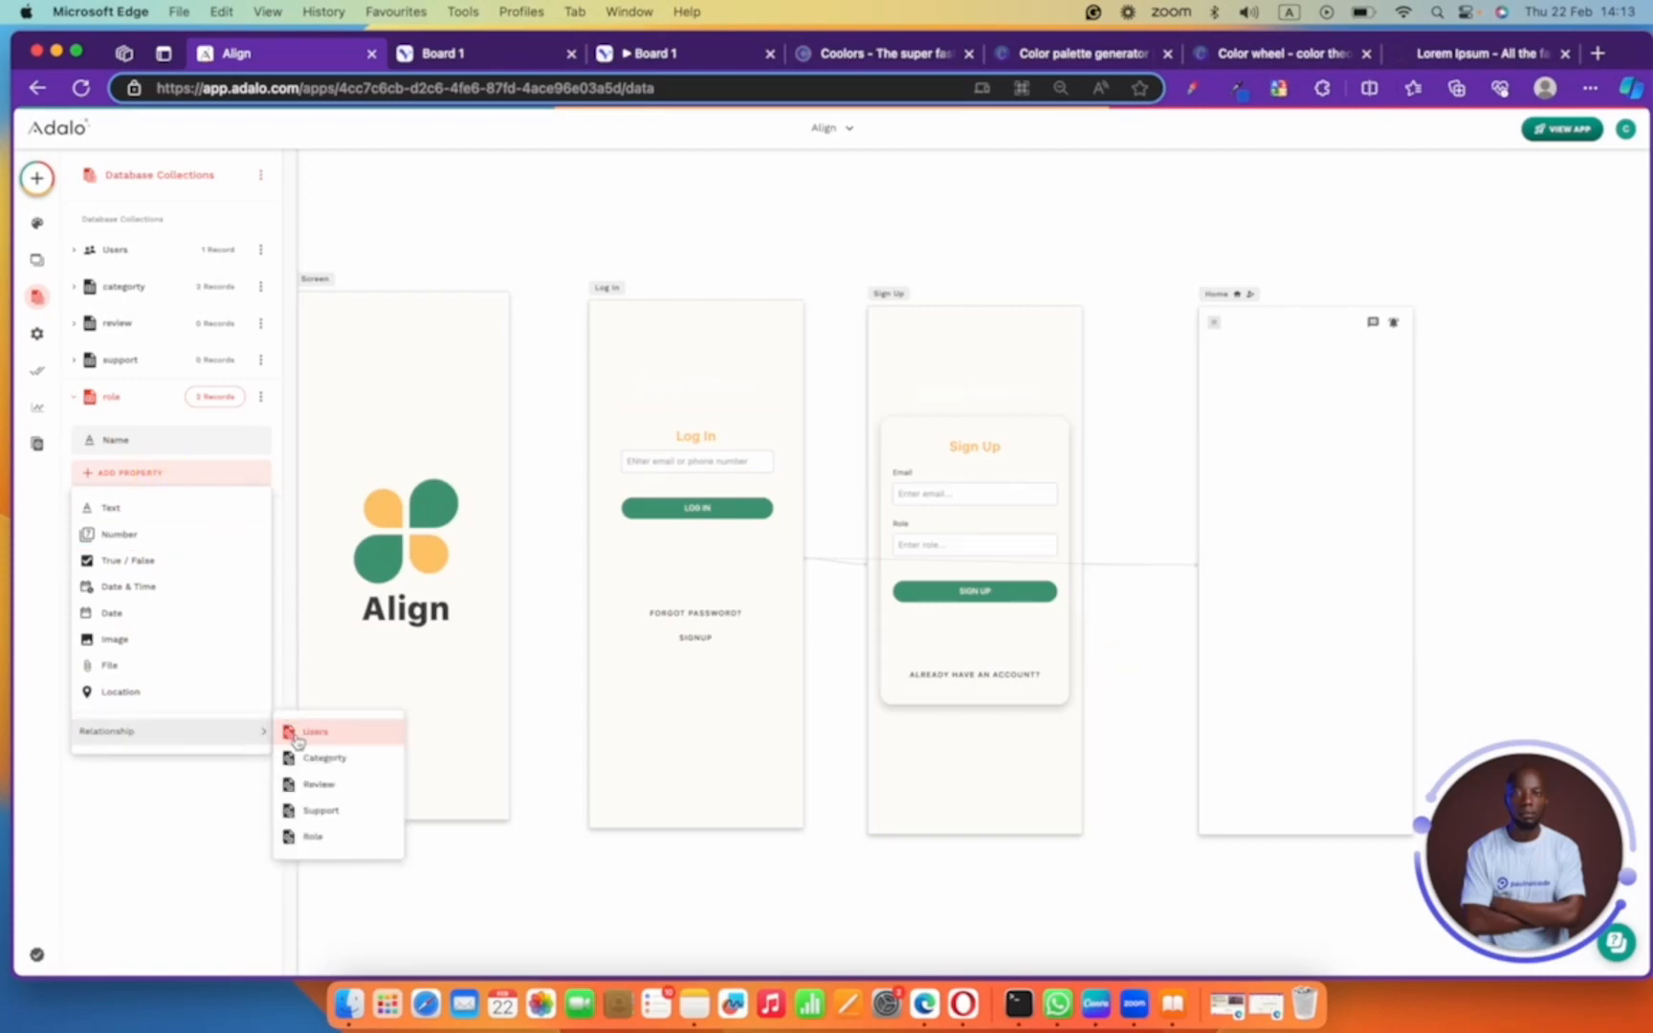
left_click(315, 733)
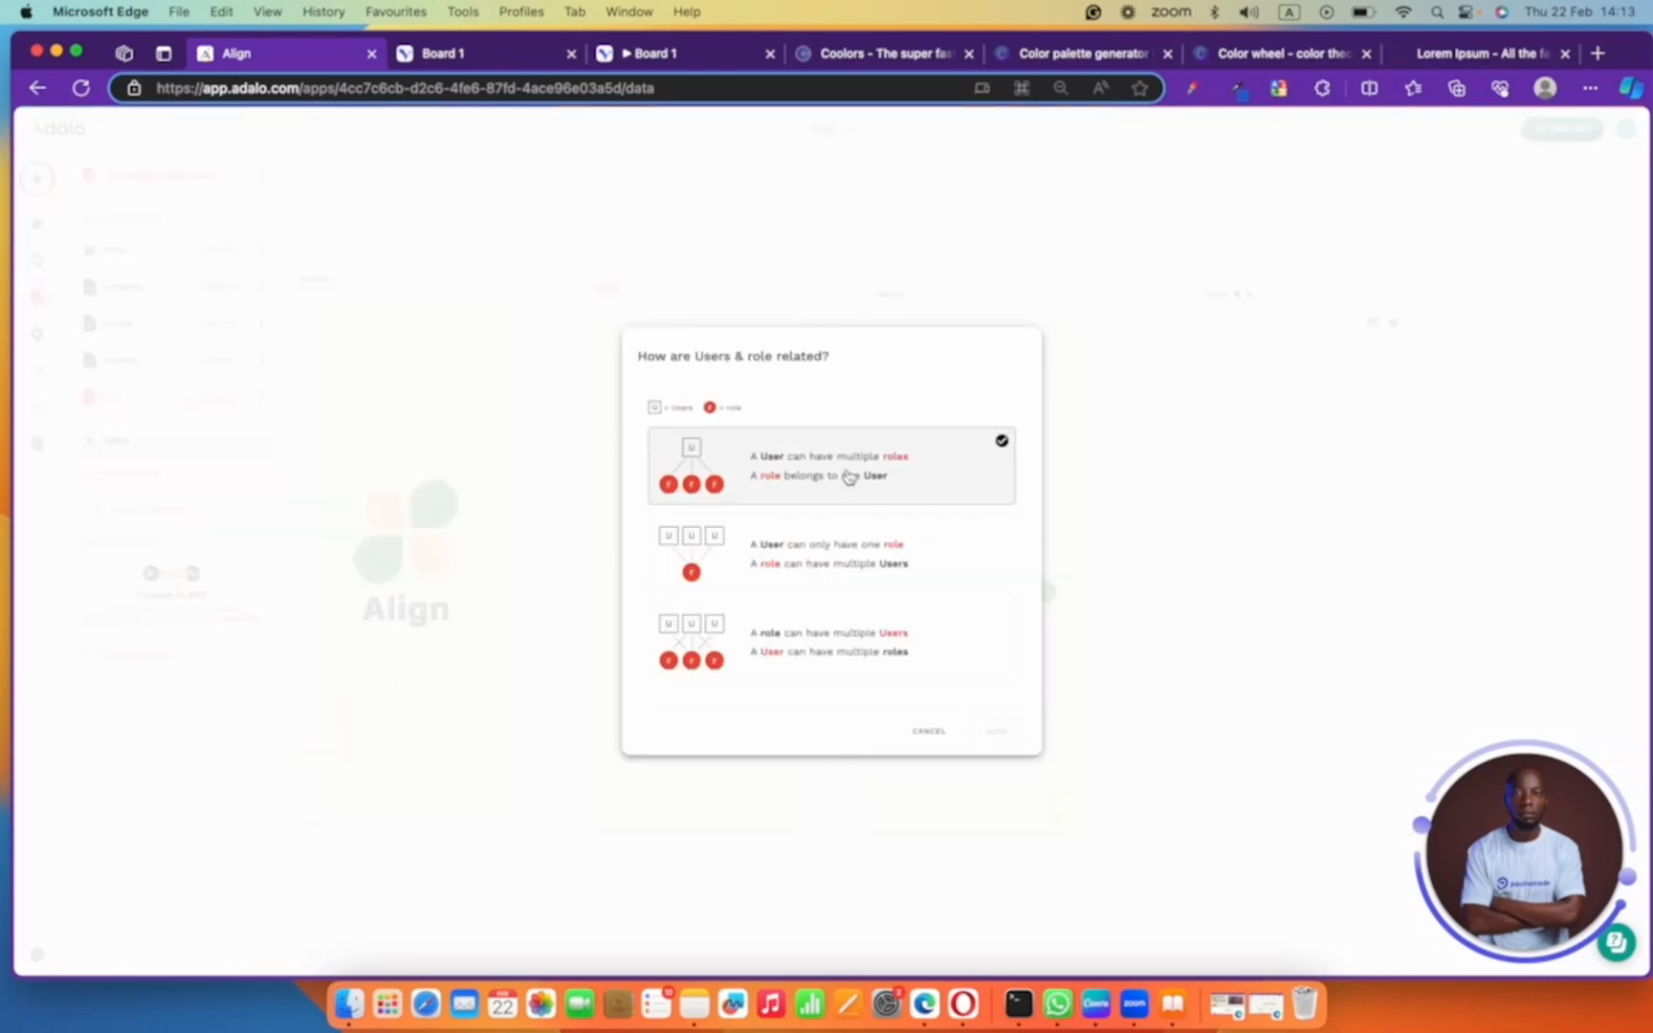
left_click(828, 541)
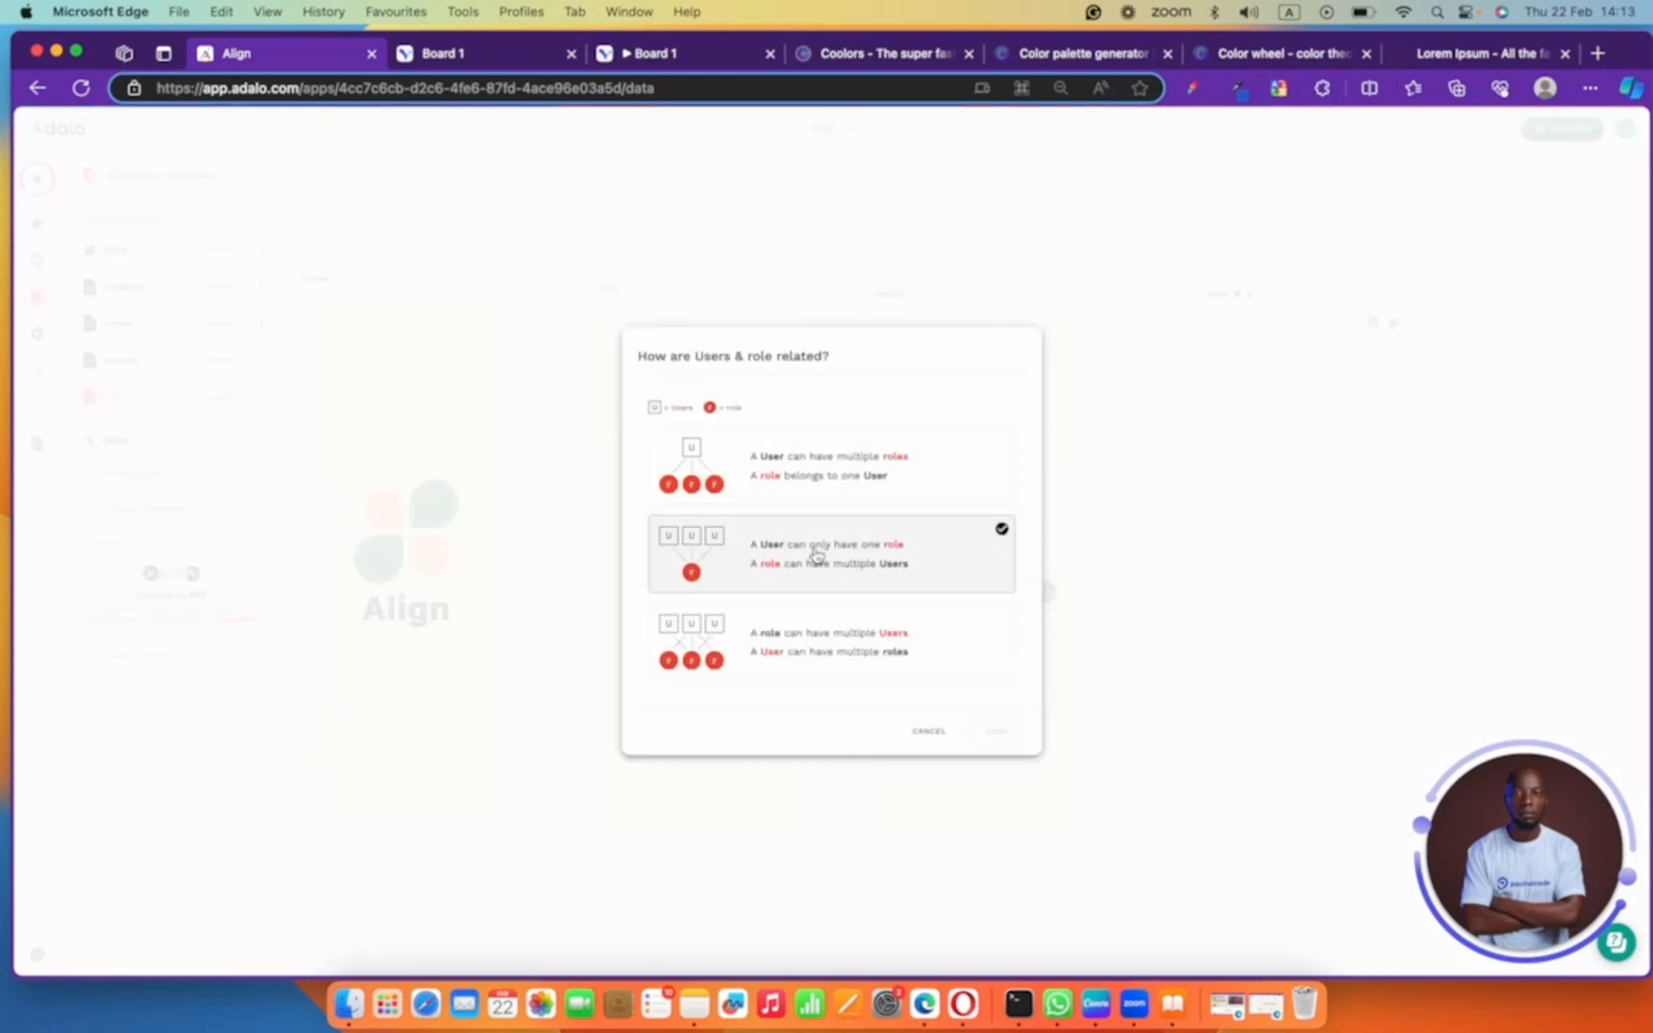
left_click(996, 731)
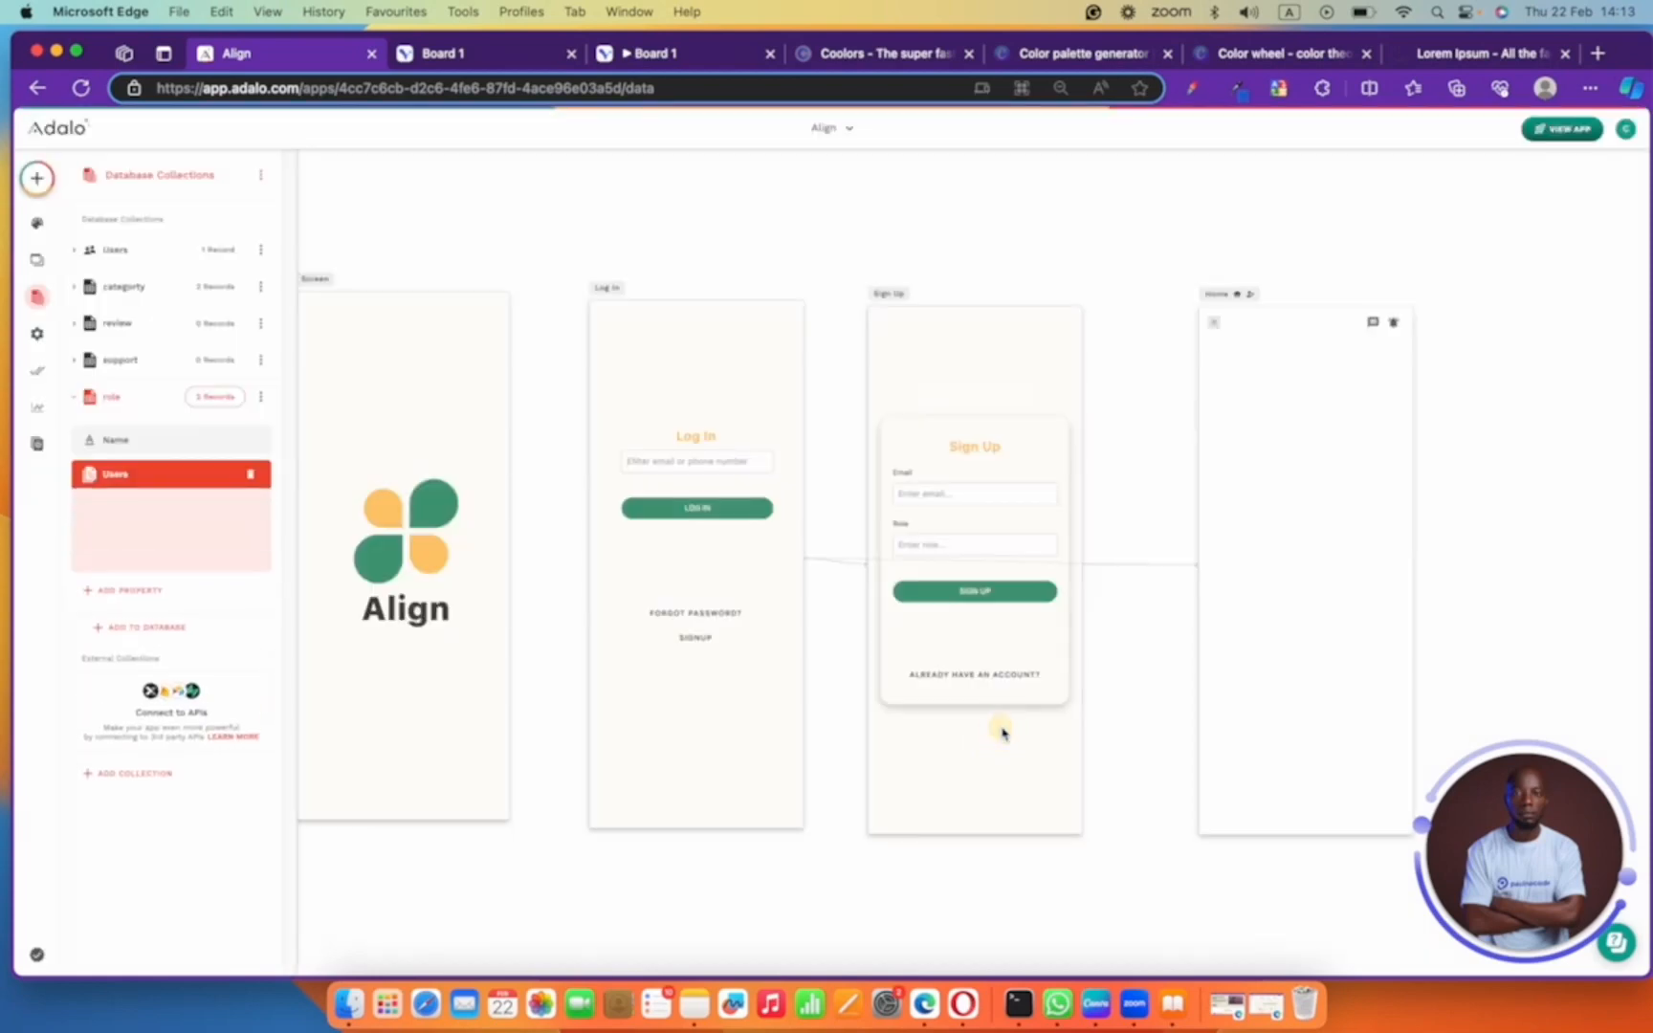
left_click(233, 616)
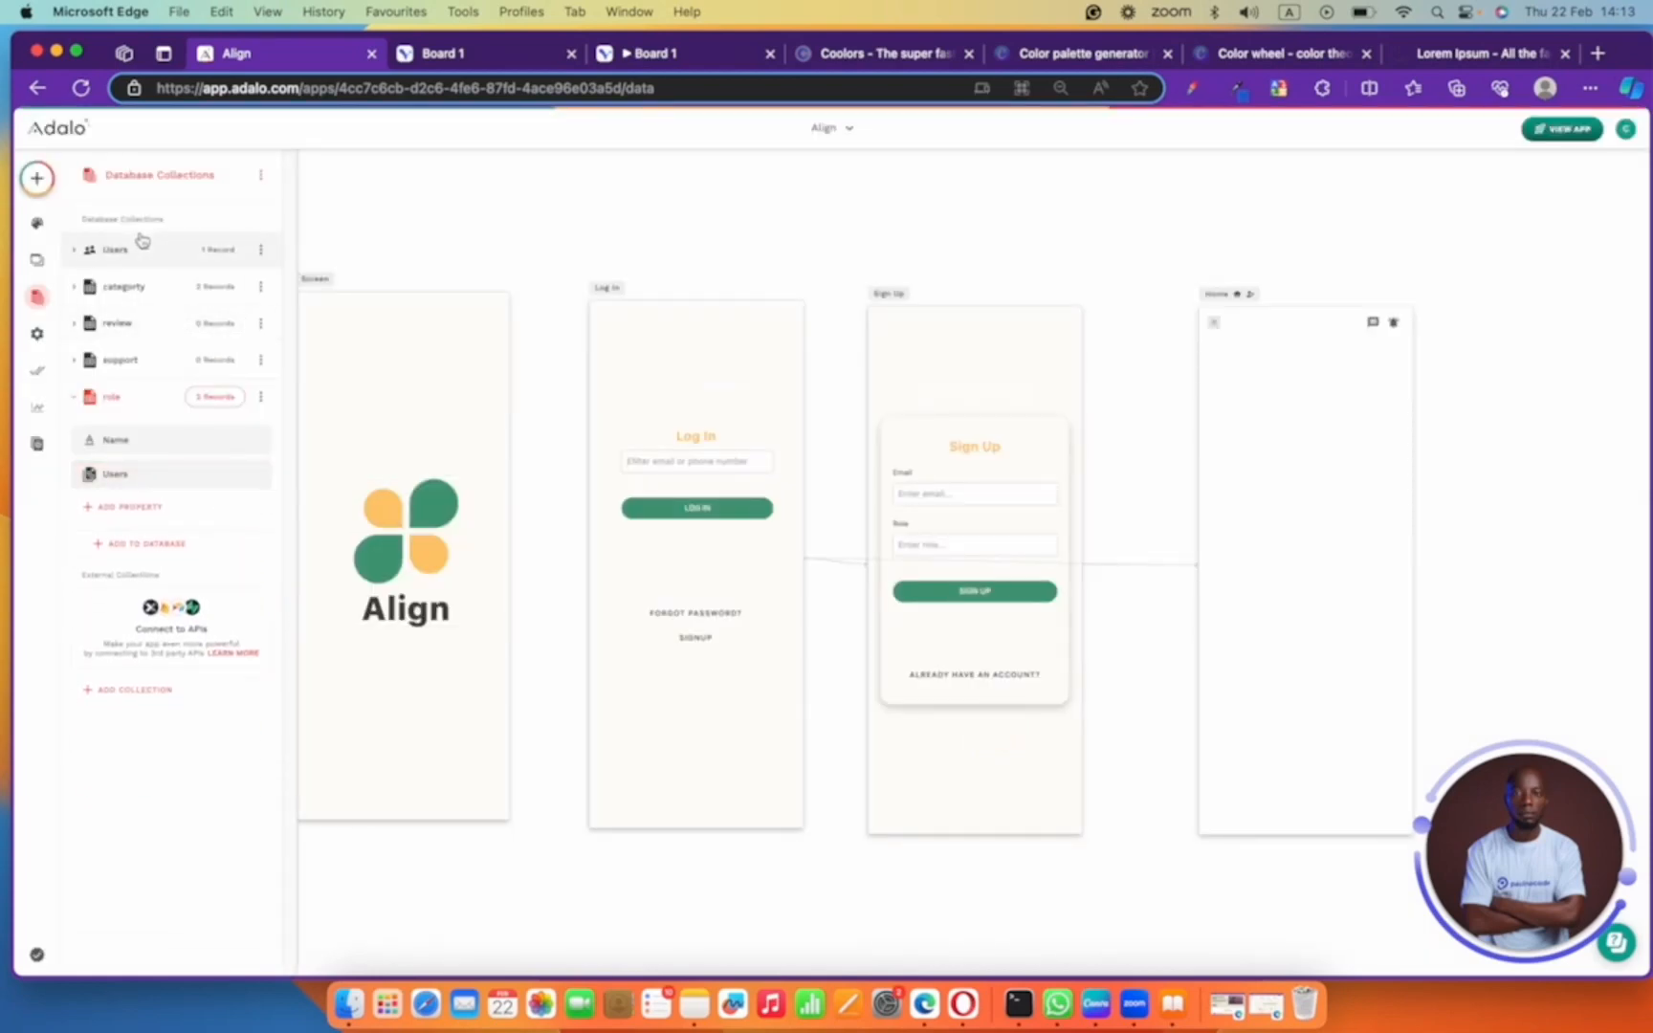
- Delete the text property Role from the Users collection
left_click(140, 247)
scroll(177, 531, "down", 3)
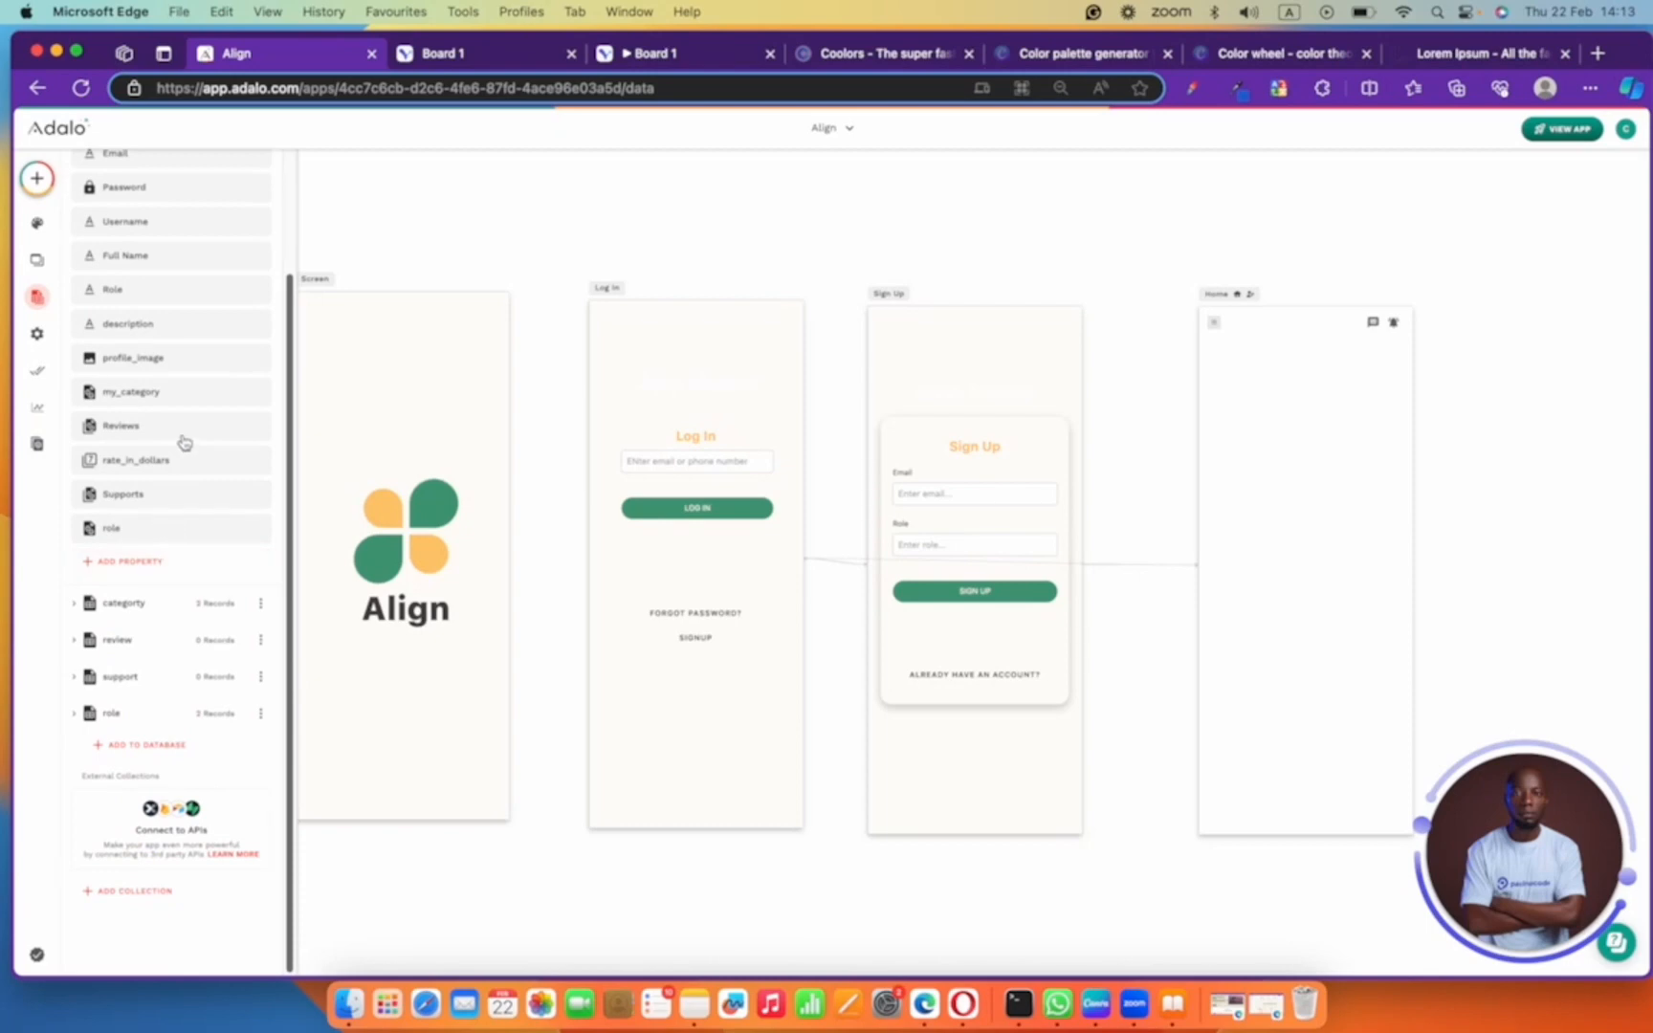
left_click(163, 289)
left_click(251, 289)
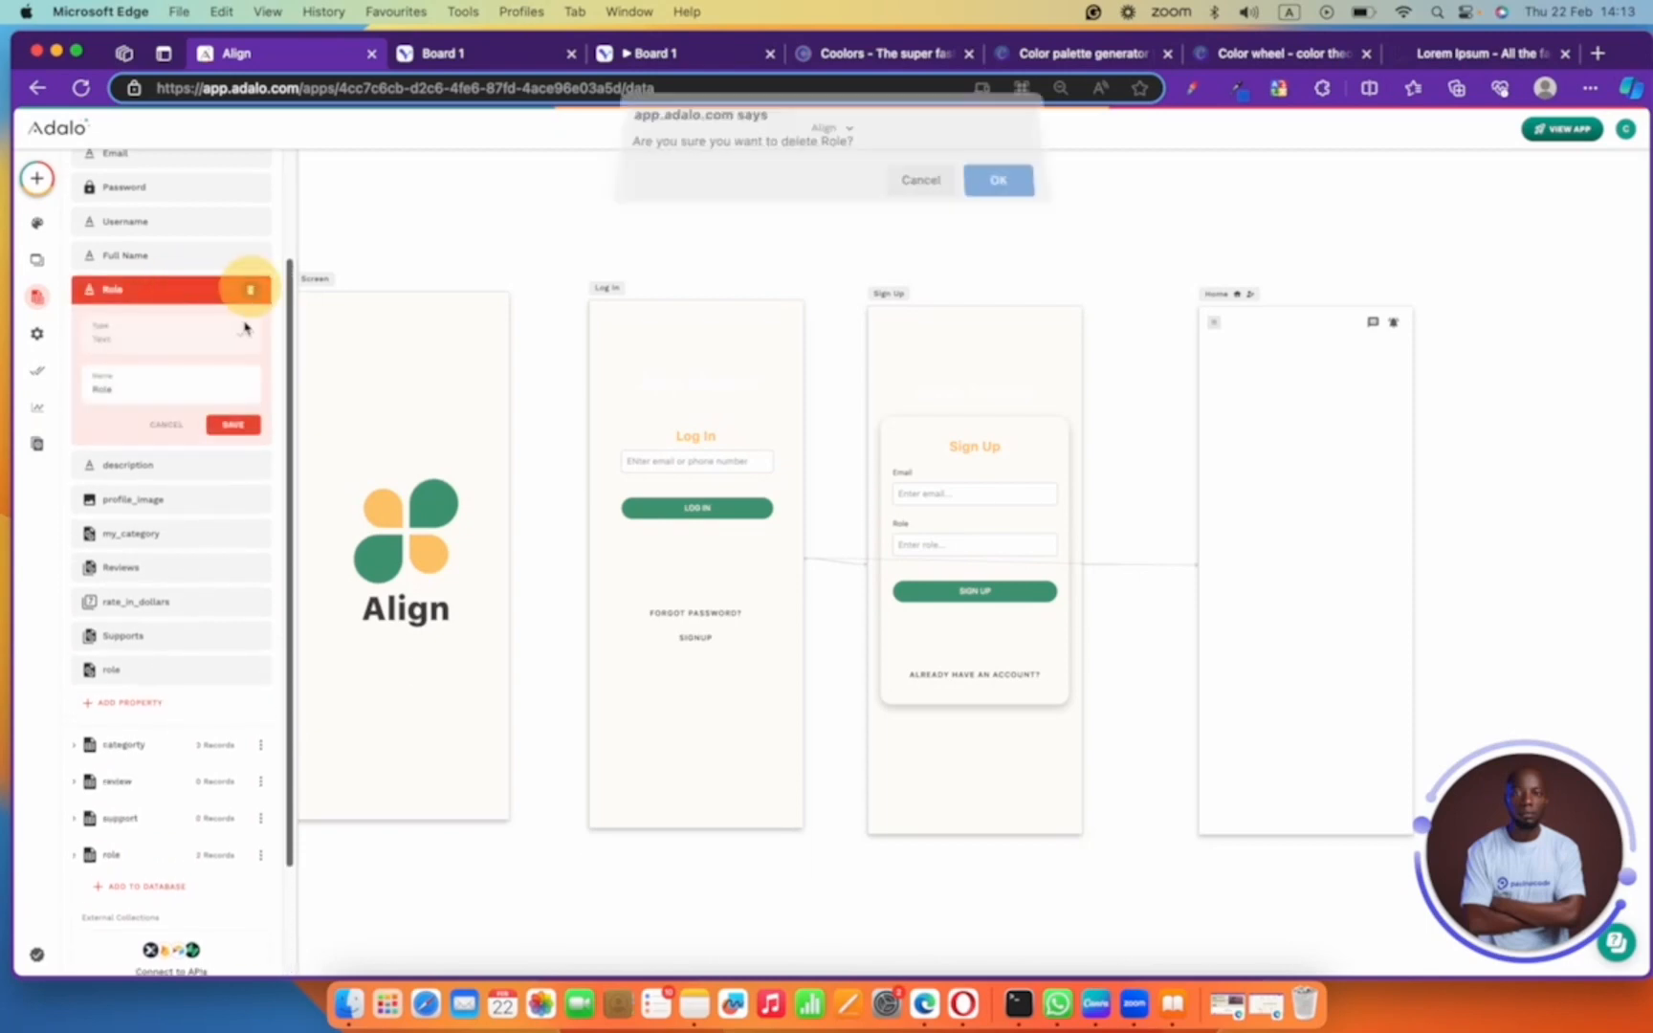
left_click(1023, 194)
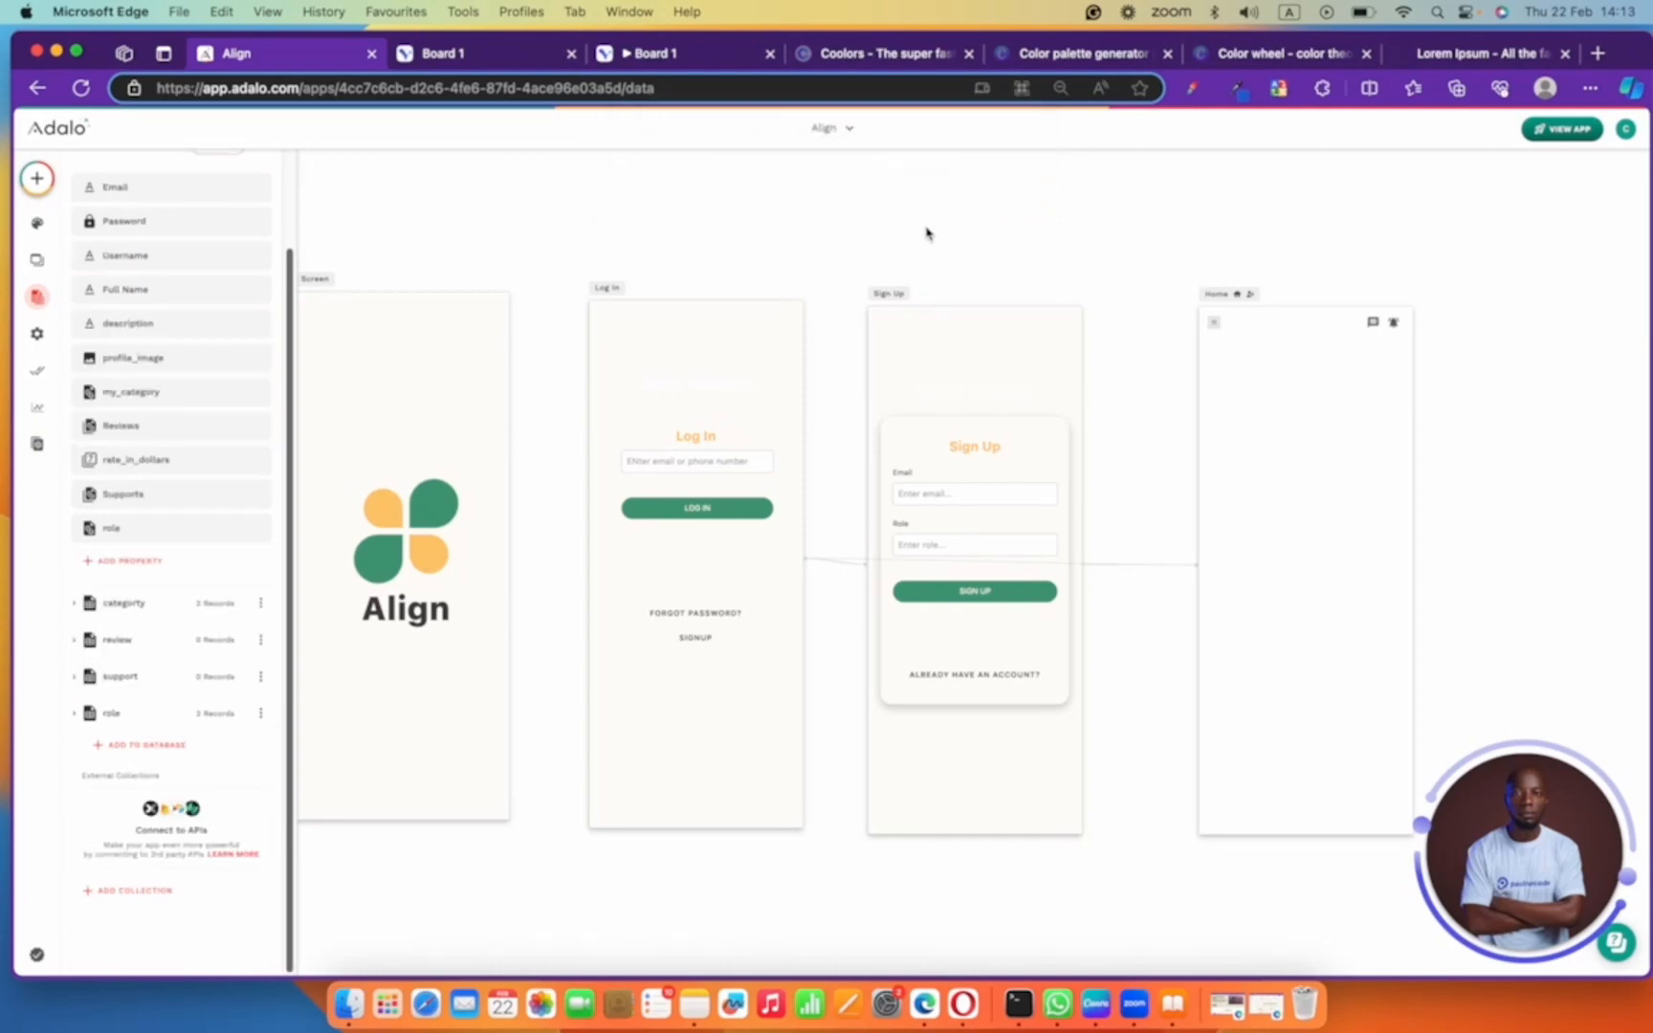
- Replace the Sign Up form's deleted-column Role field with a visible field for the role relationship
left_click(966, 545)
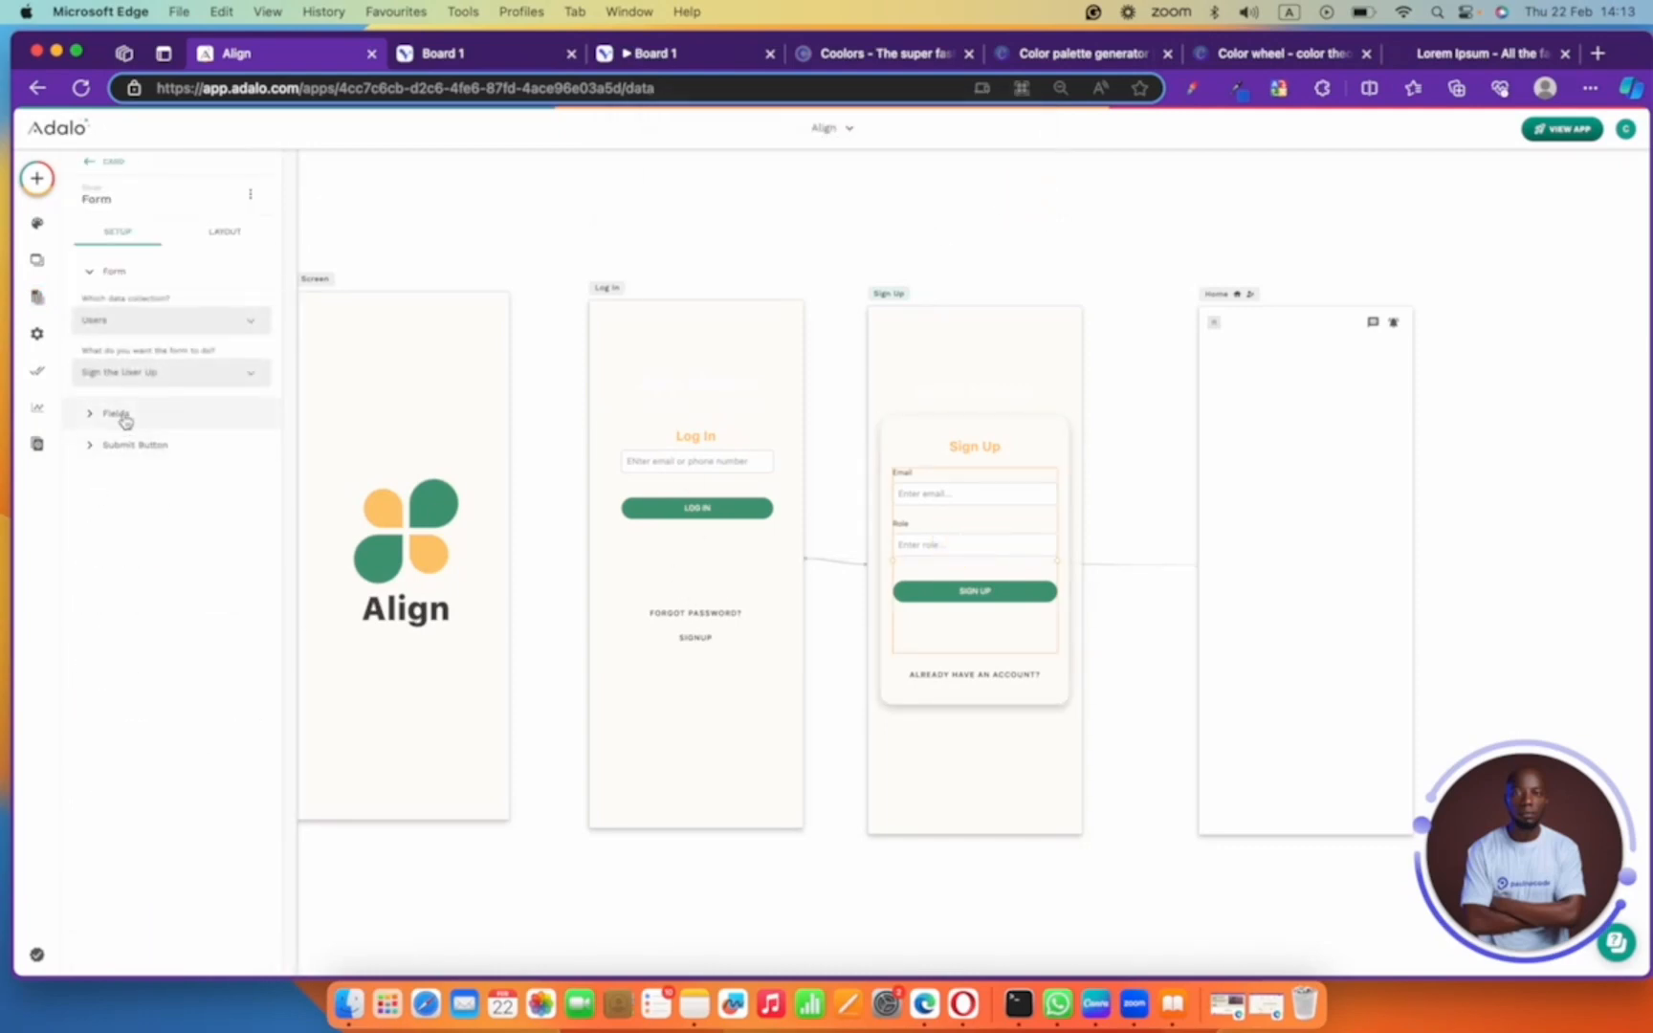
left_click(113, 409)
left_click(144, 388)
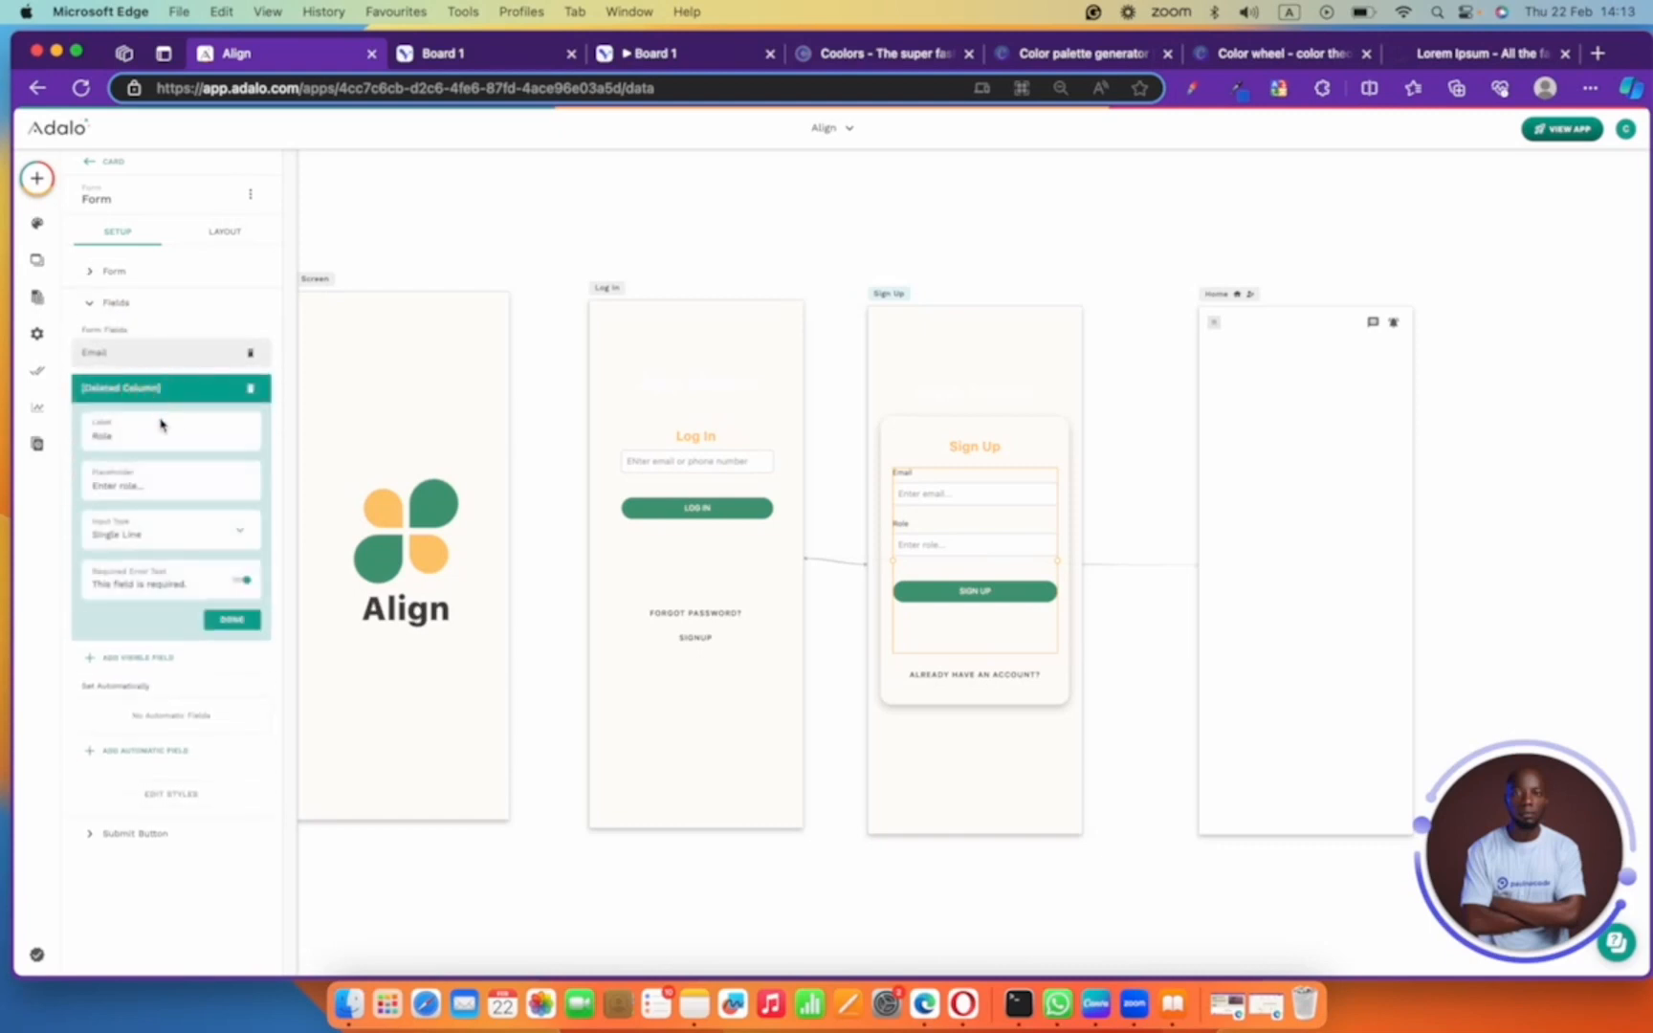
left_click(249, 387)
left_click(158, 384)
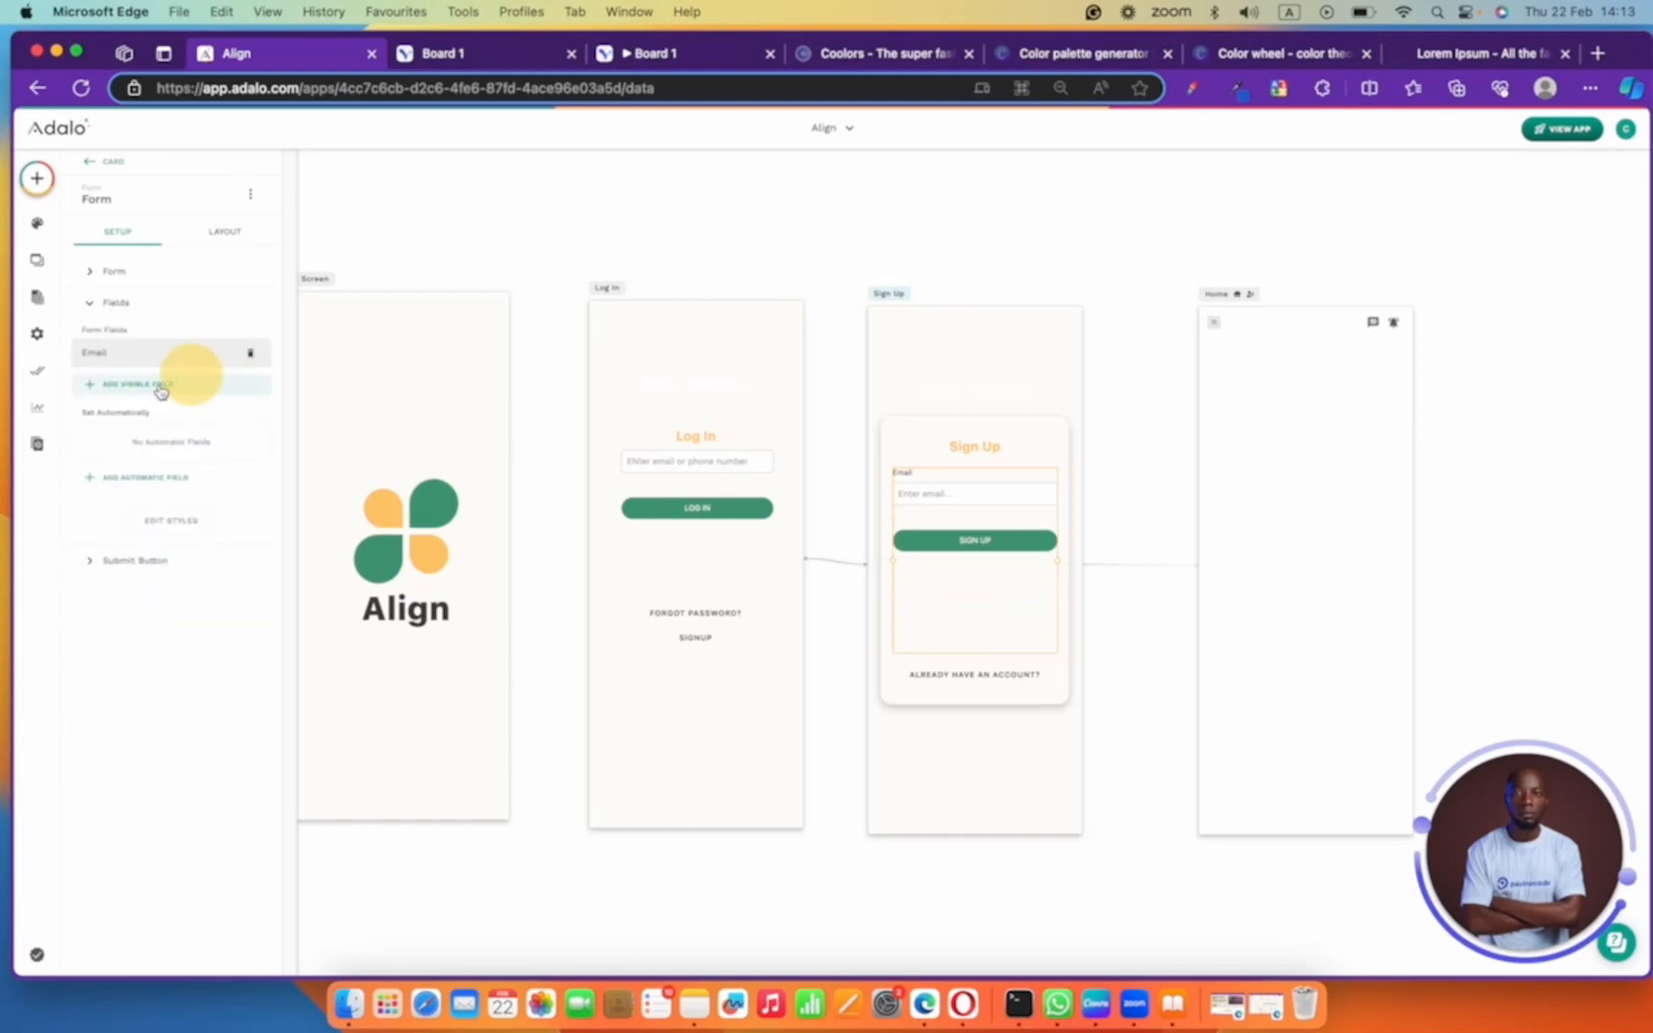
left_click(177, 570)
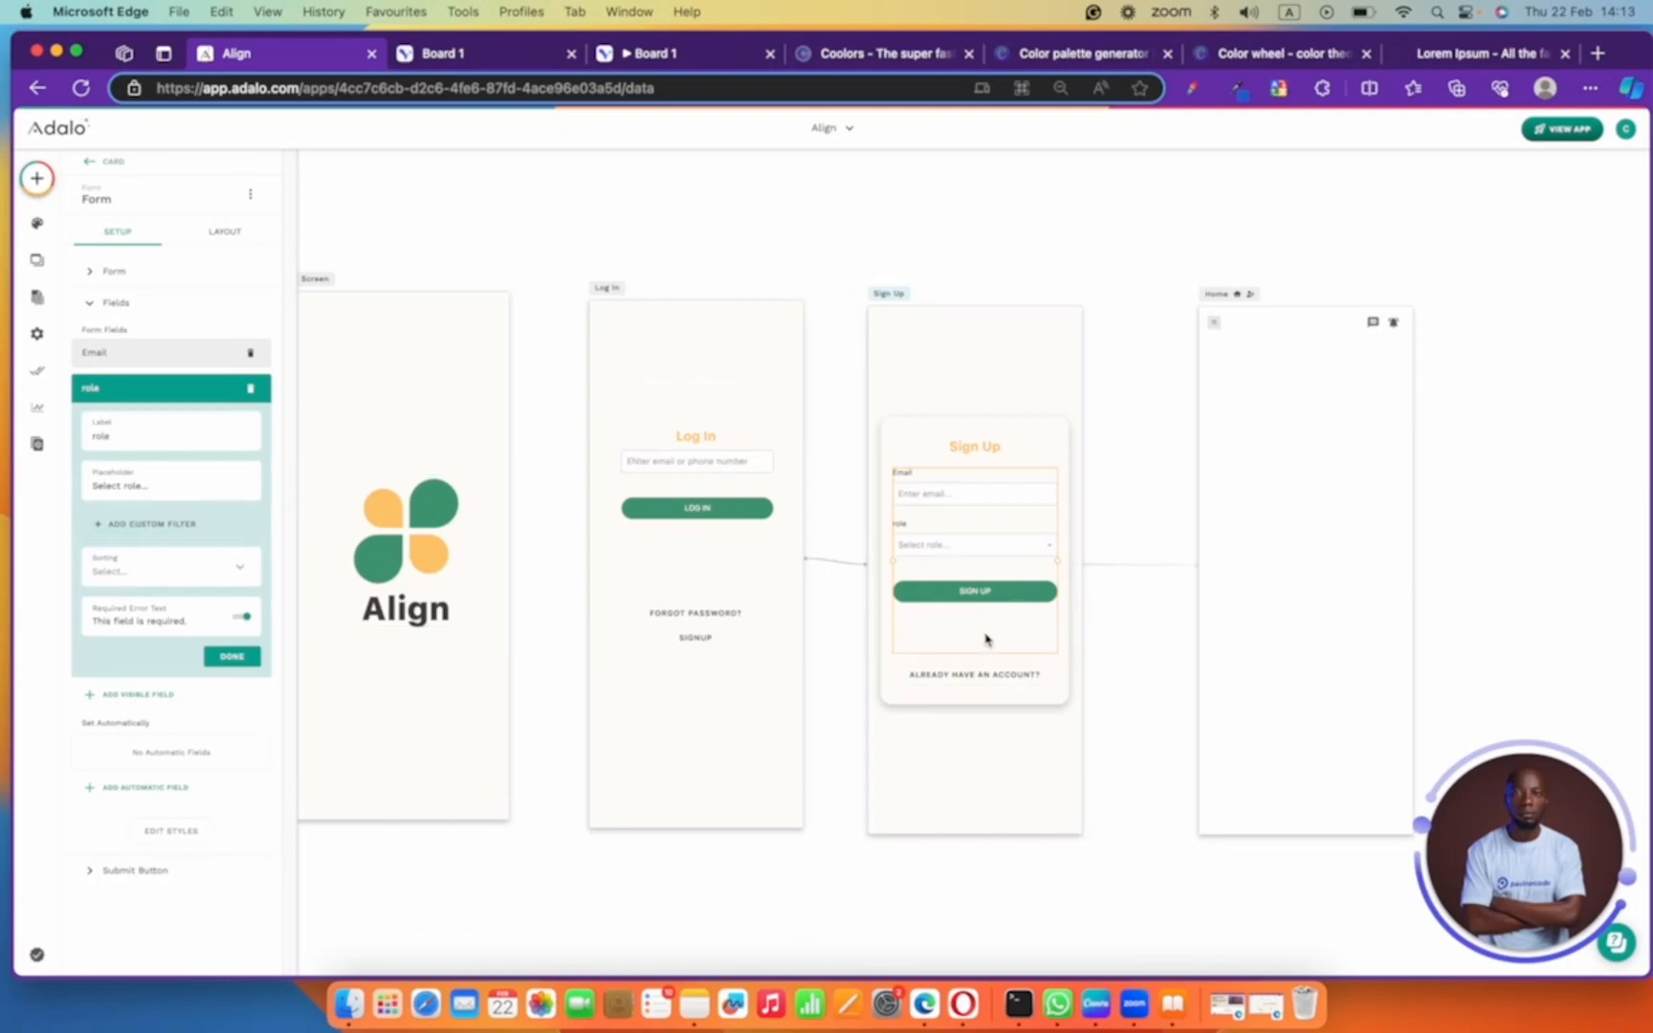
- Add a visible Password field to the Sign Up form below the role field
left_click(219, 352)
left_click(173, 360)
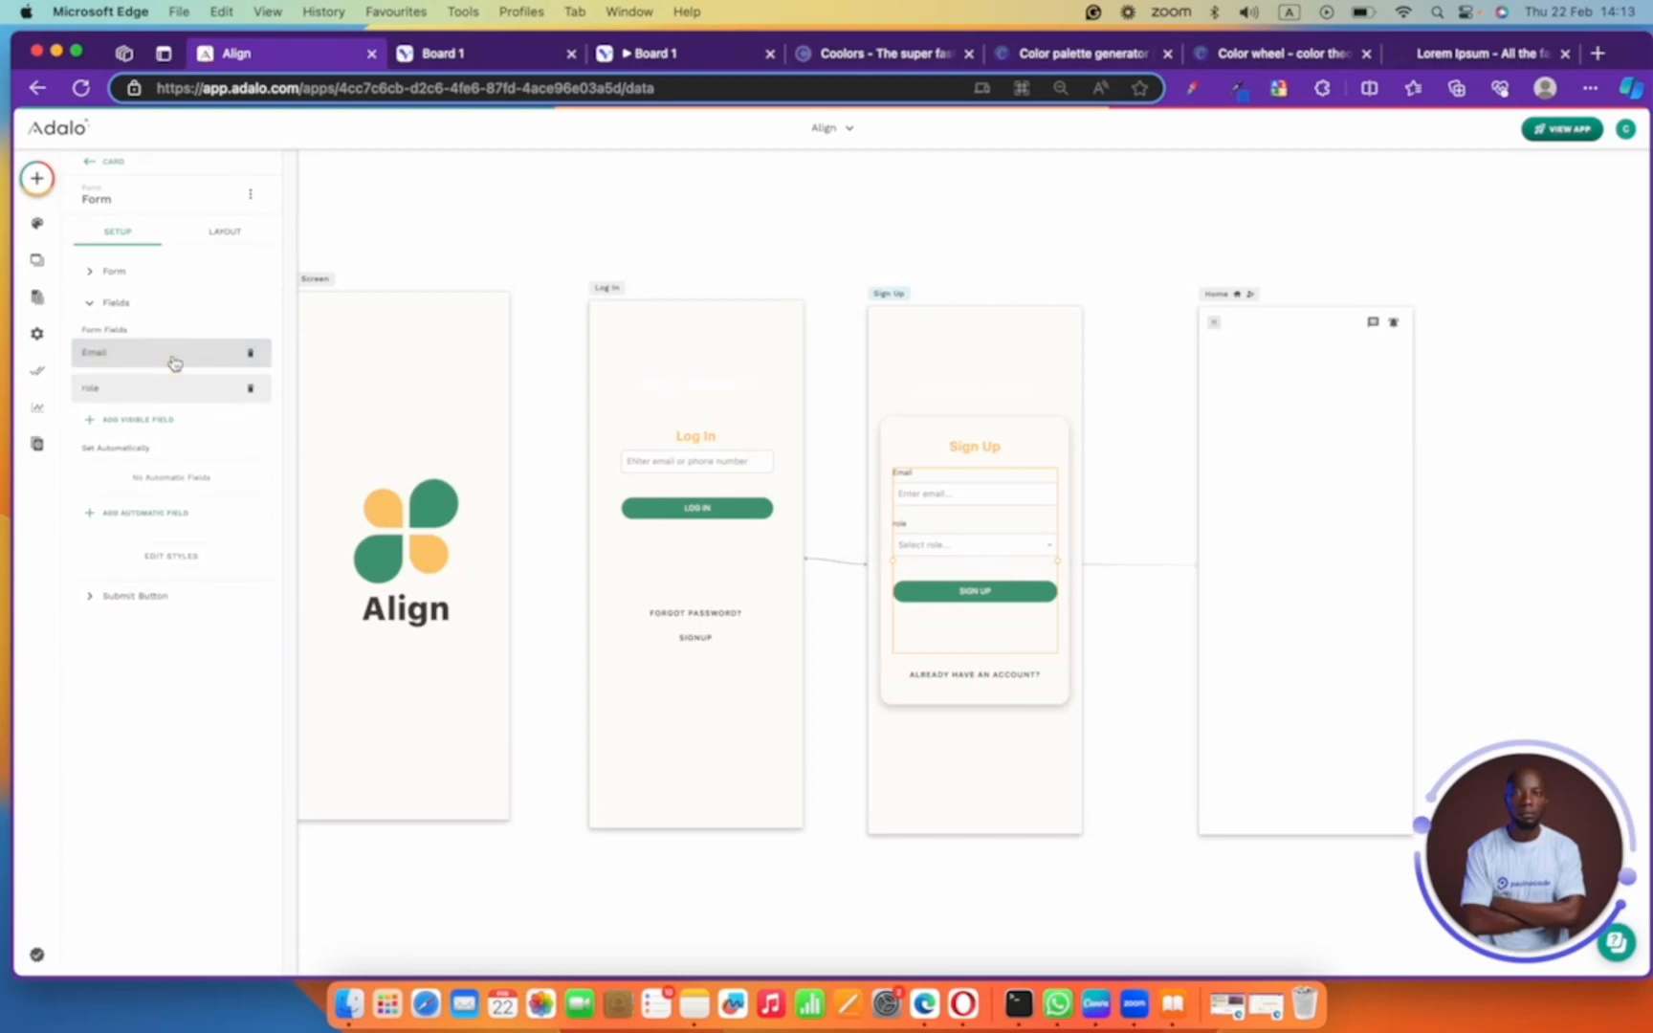
left_click(156, 420)
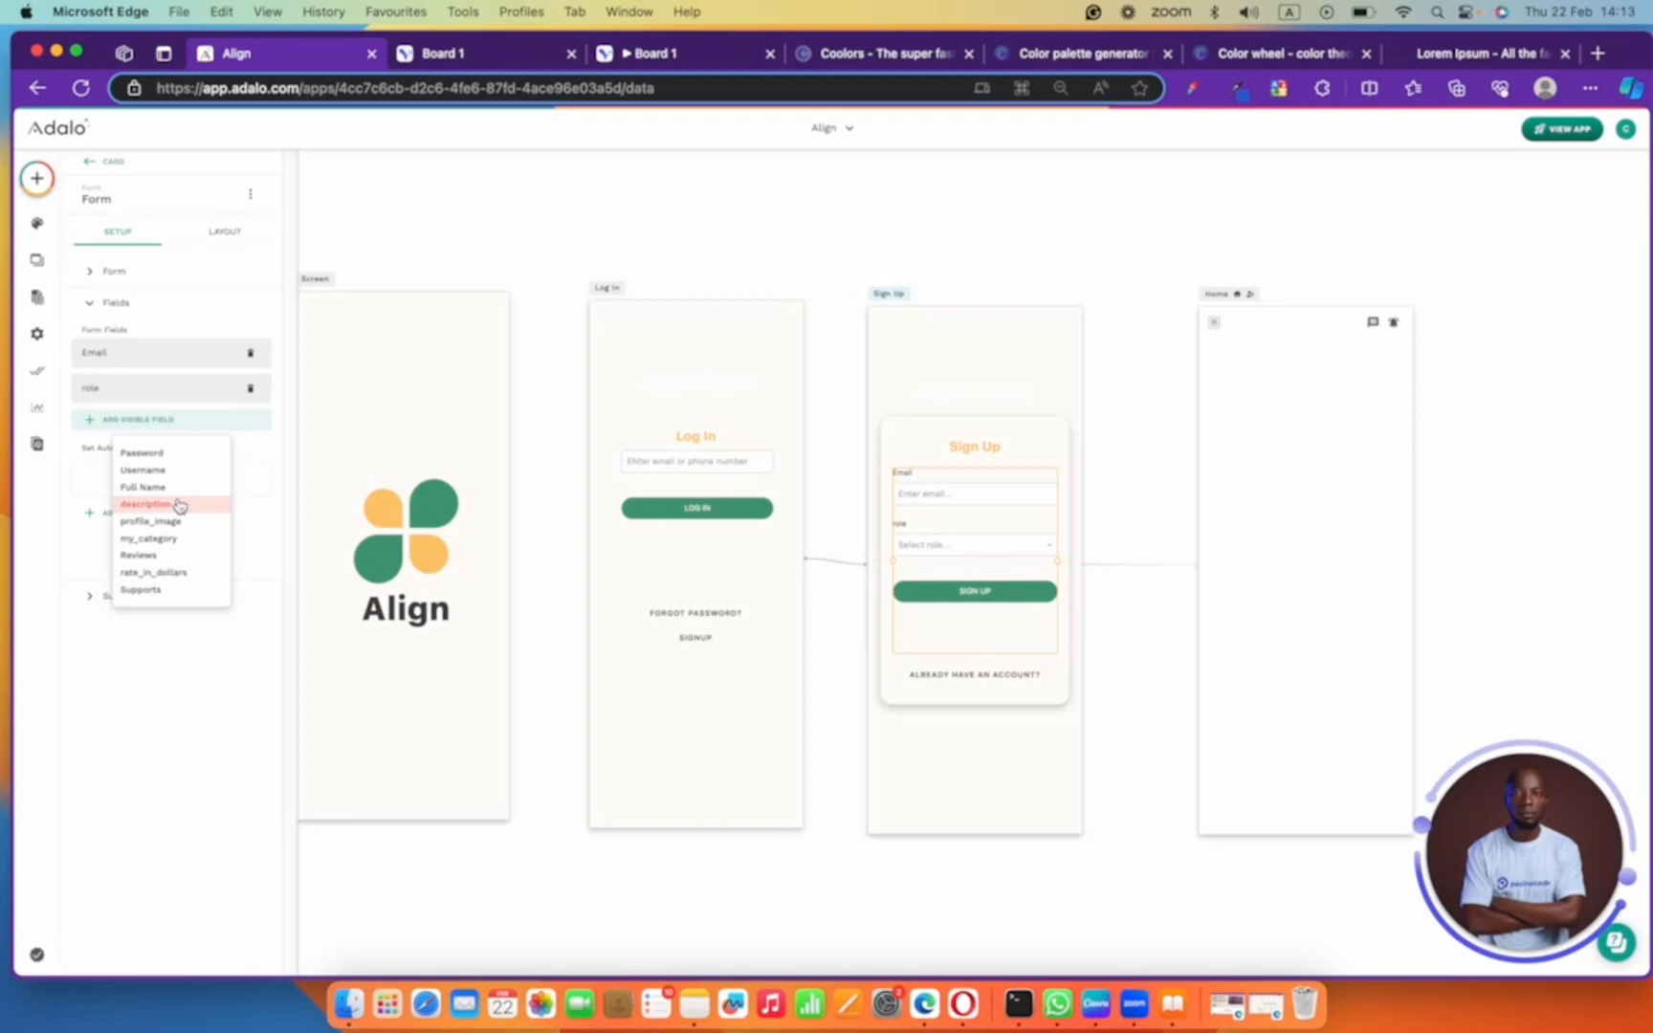
left_click(177, 451)
- Add a visible Password field to the Log In card's form and deselect the form
left_click(698, 466)
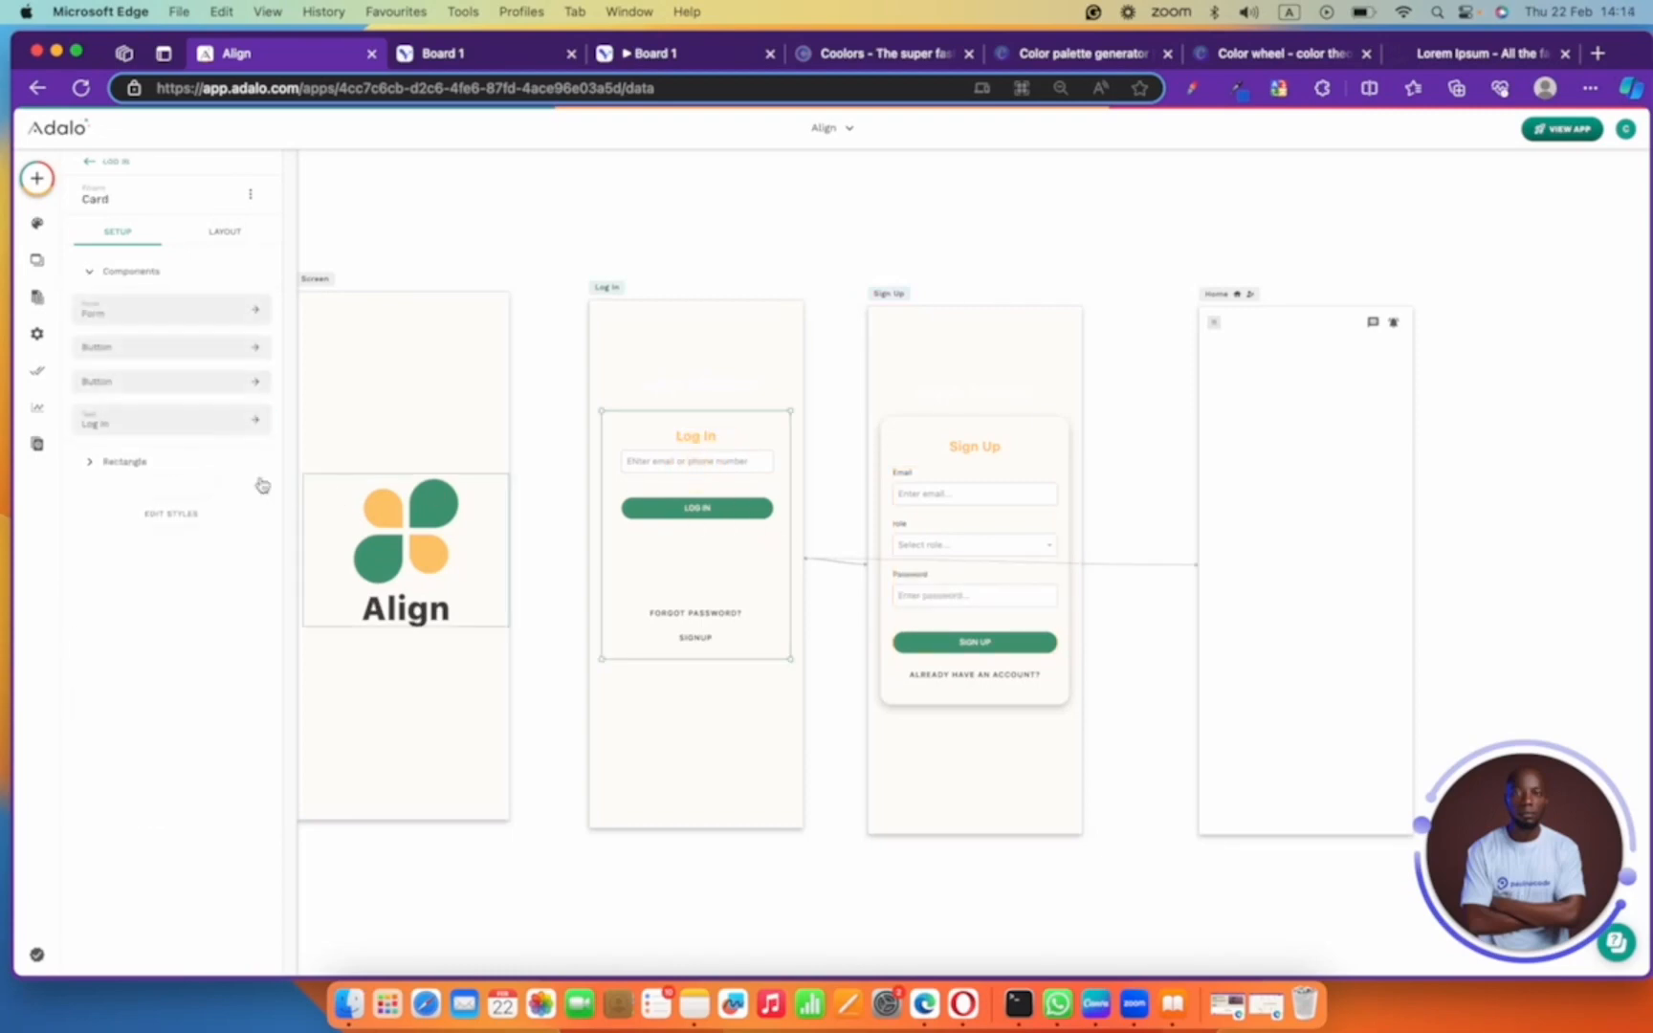
left_click(143, 311)
left_click(153, 419)
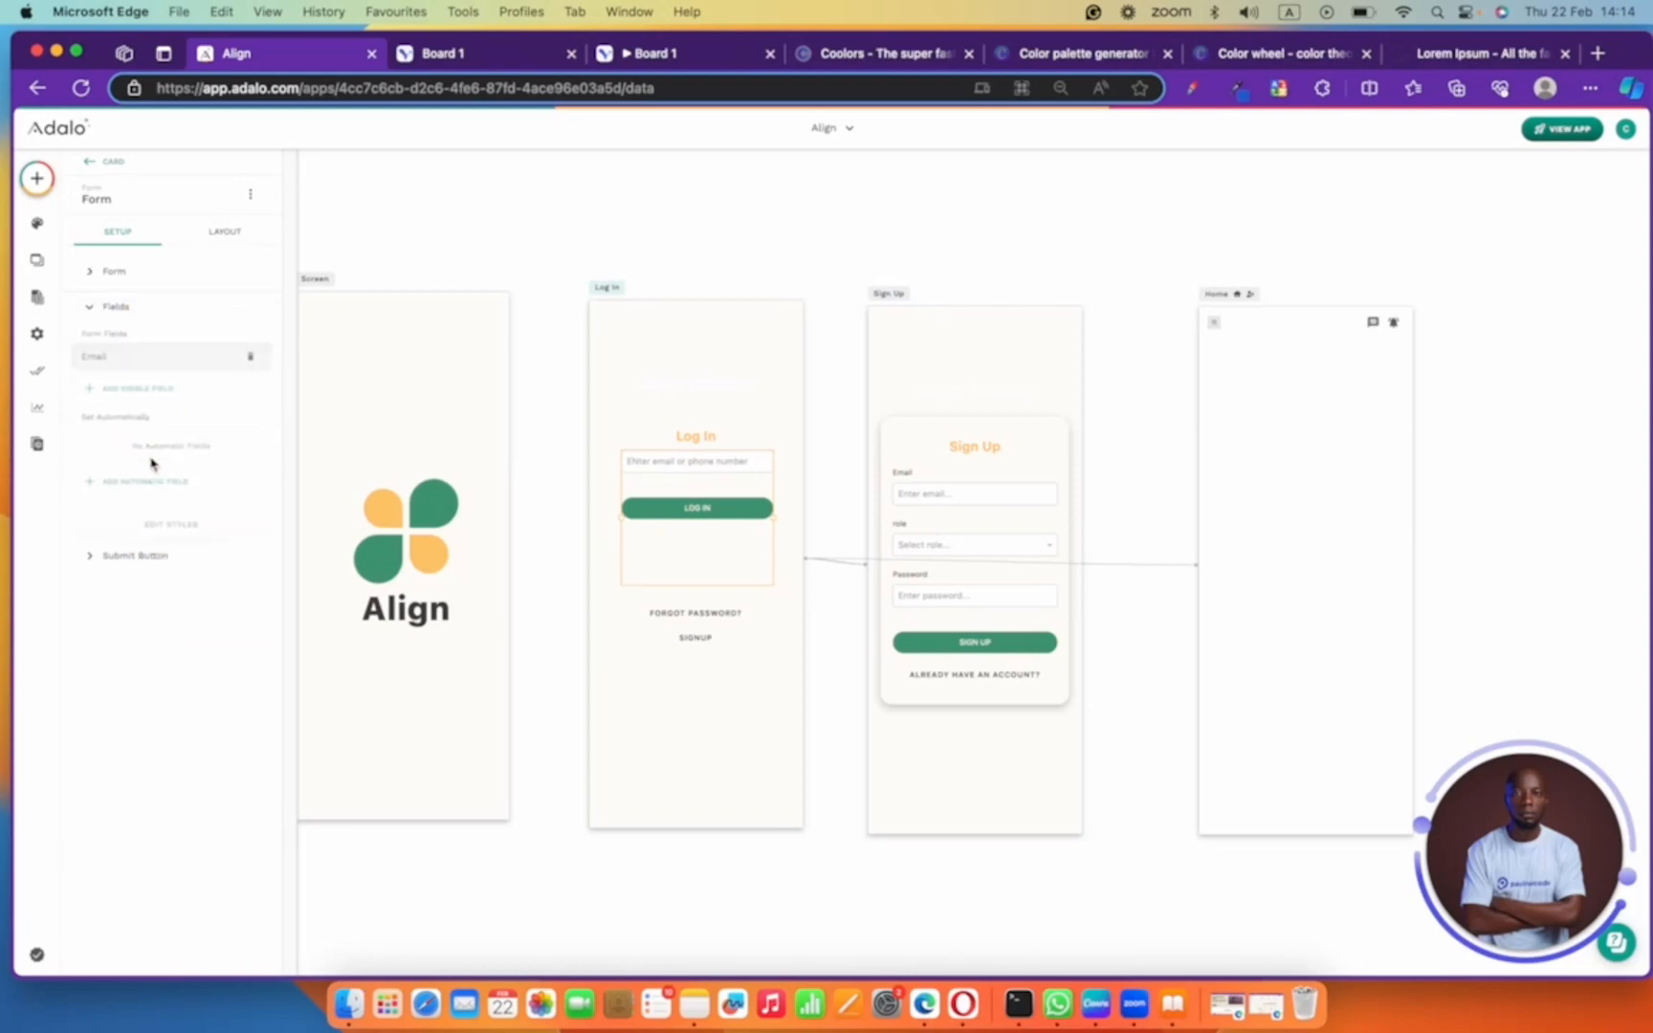
left_click(139, 390)
left_click(165, 426)
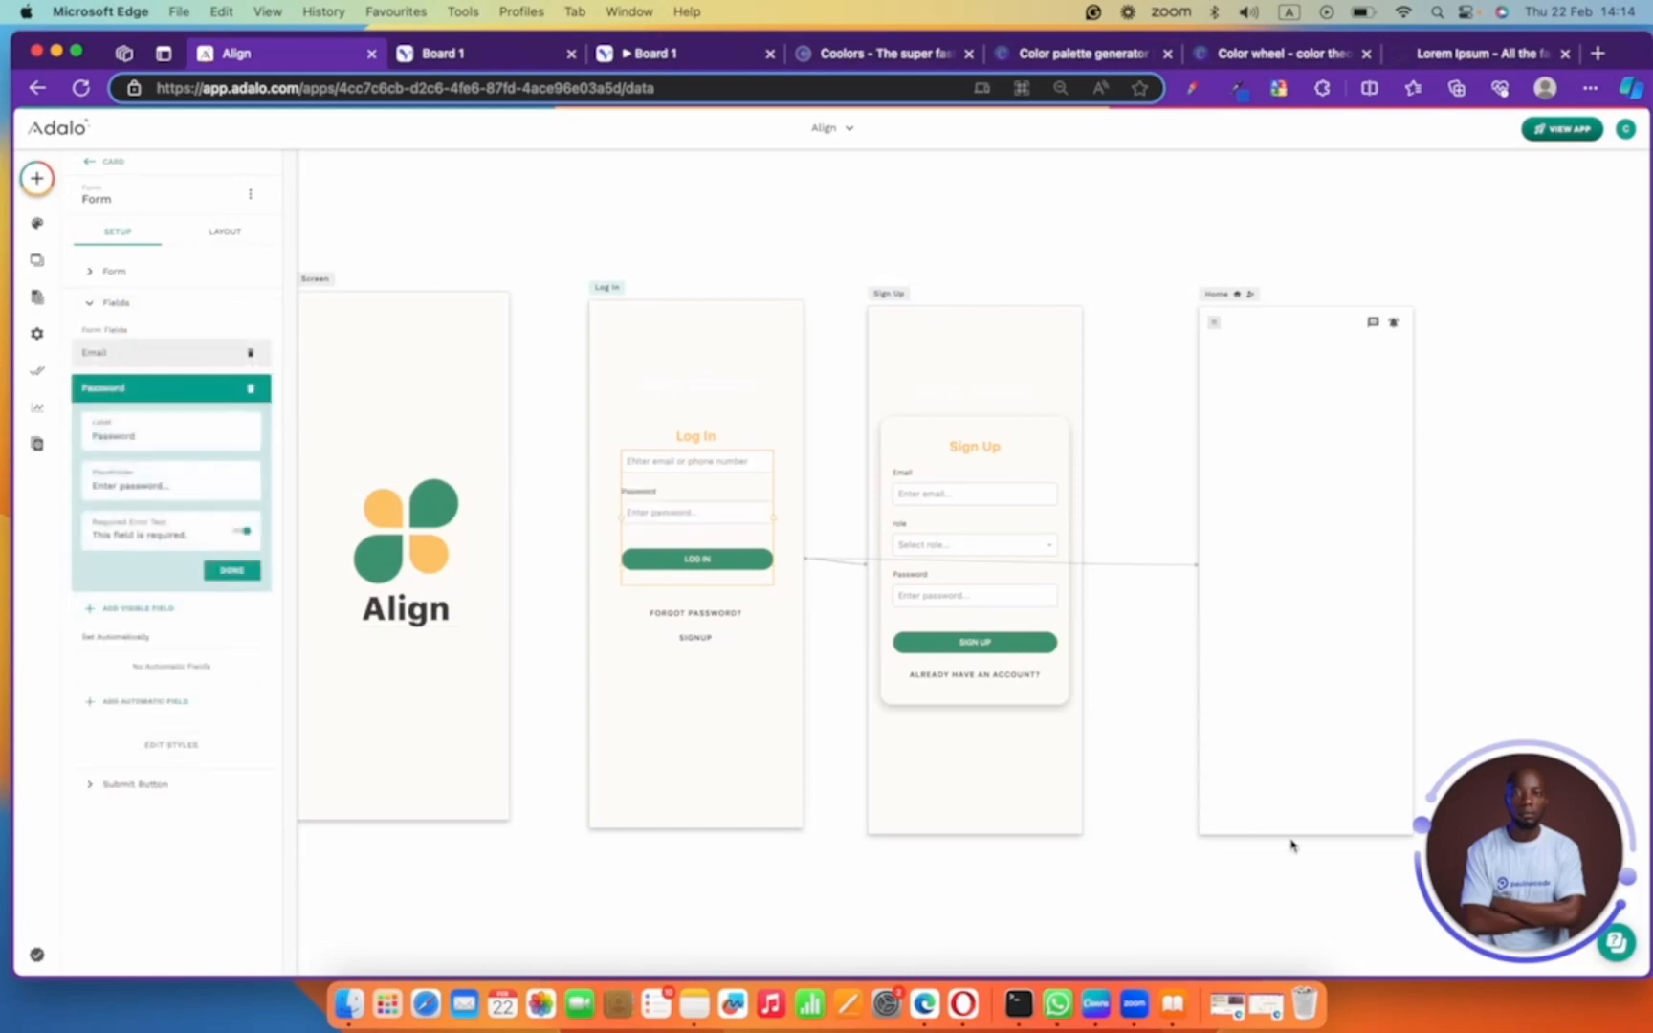
left_click(1115, 629)
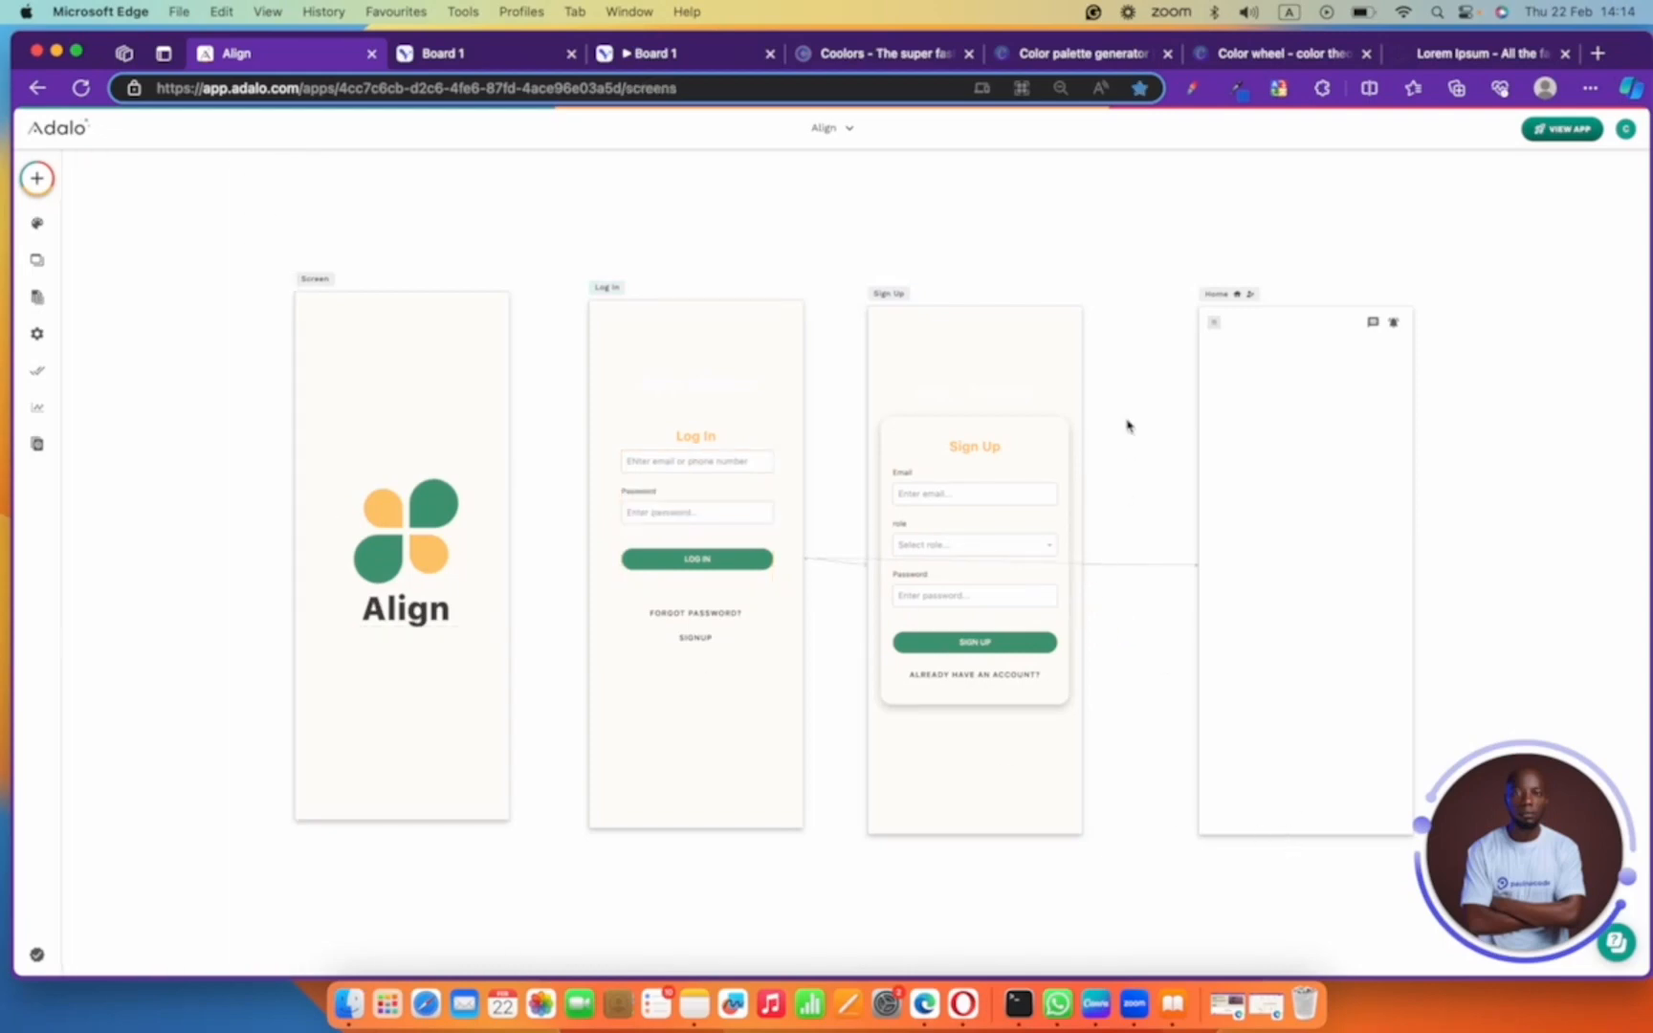
- Turn off the shadow on the card behind the Sign Up form
left_click(1043, 442)
left_click(132, 435)
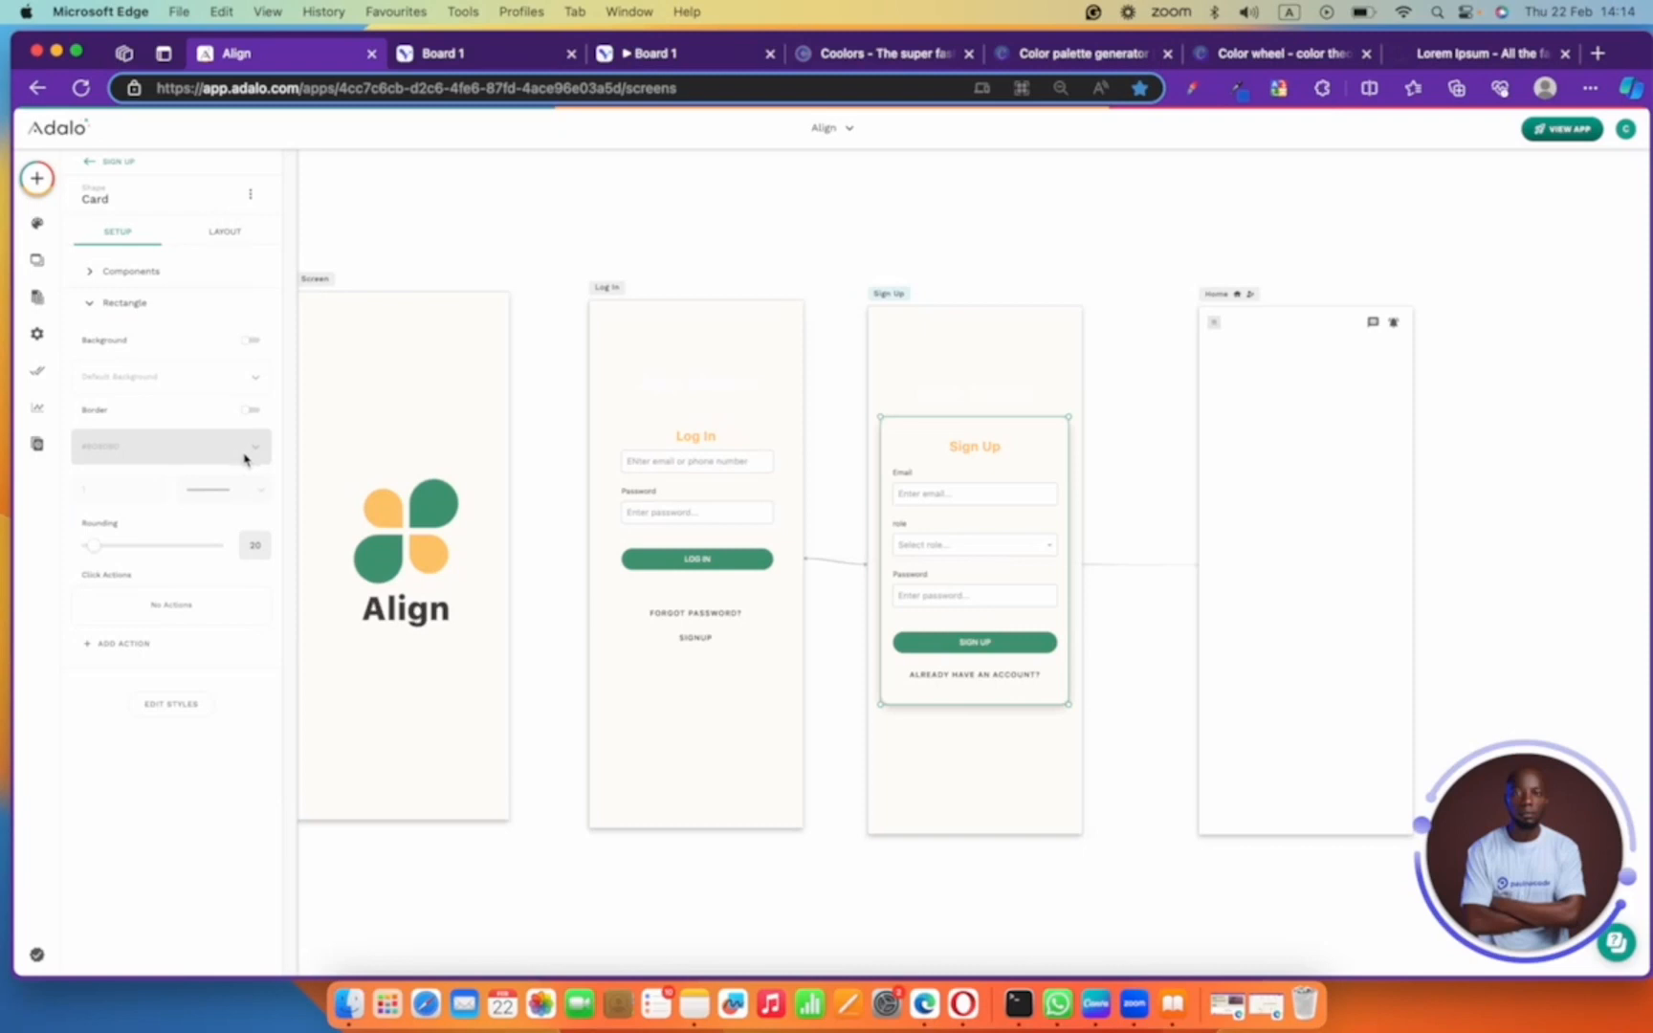
left_click(171, 704)
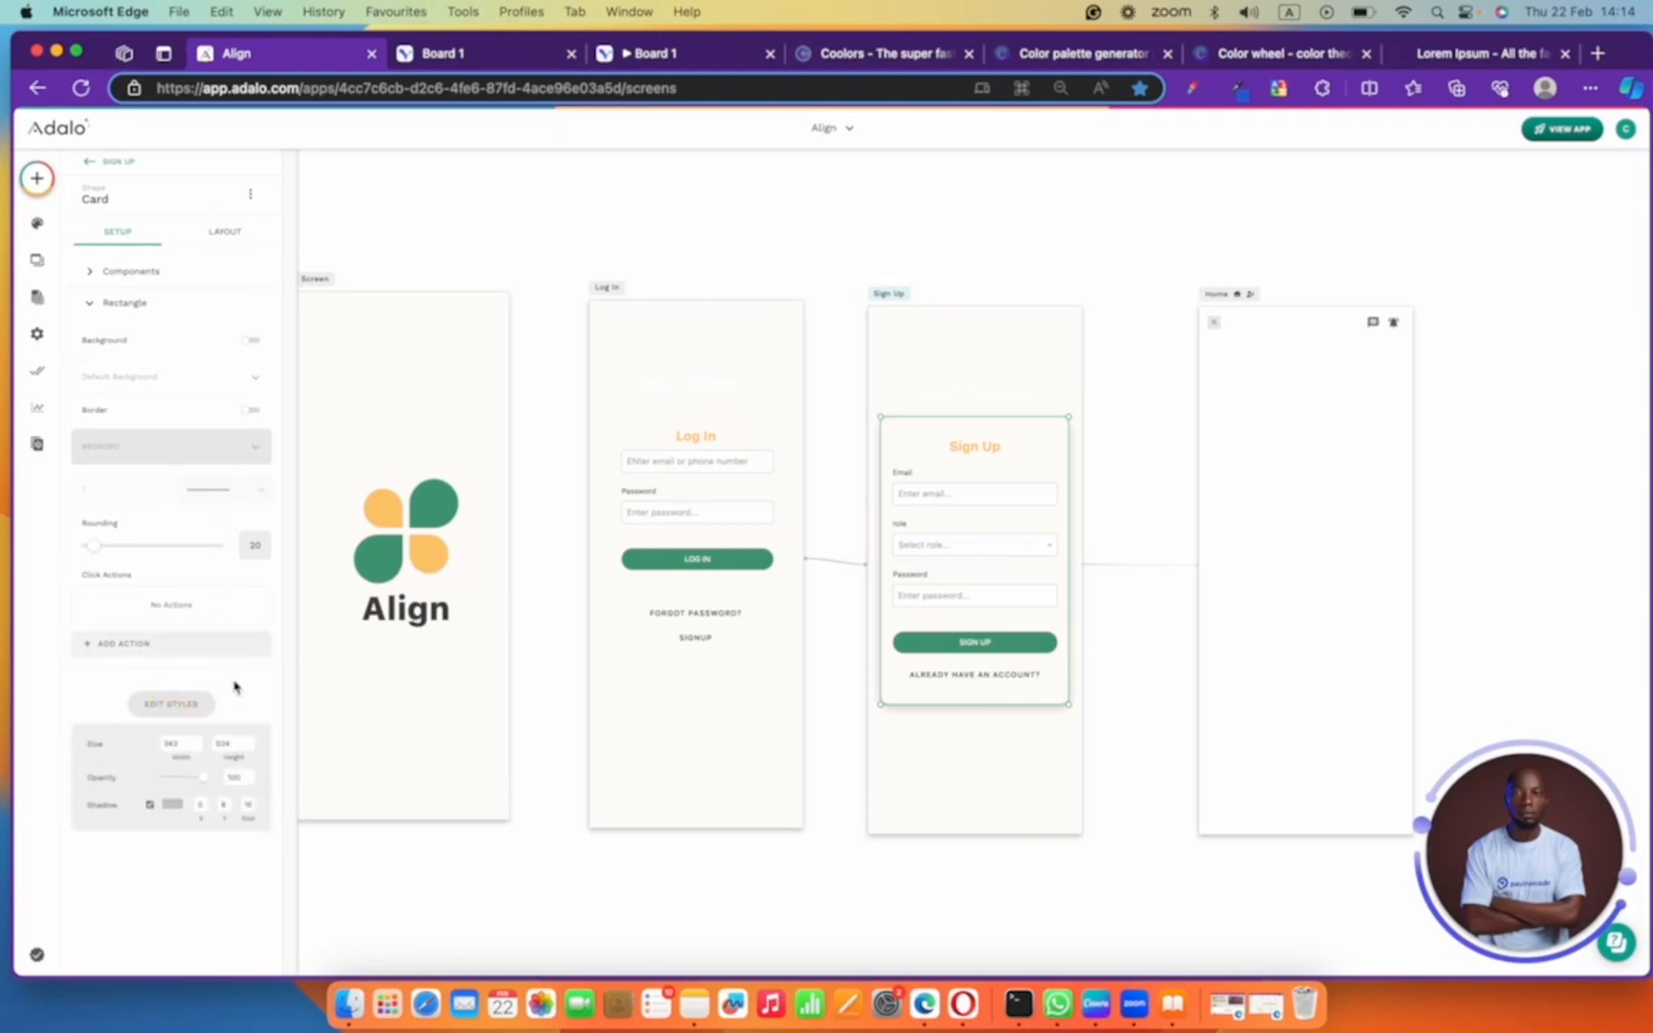
left_click(150, 805)
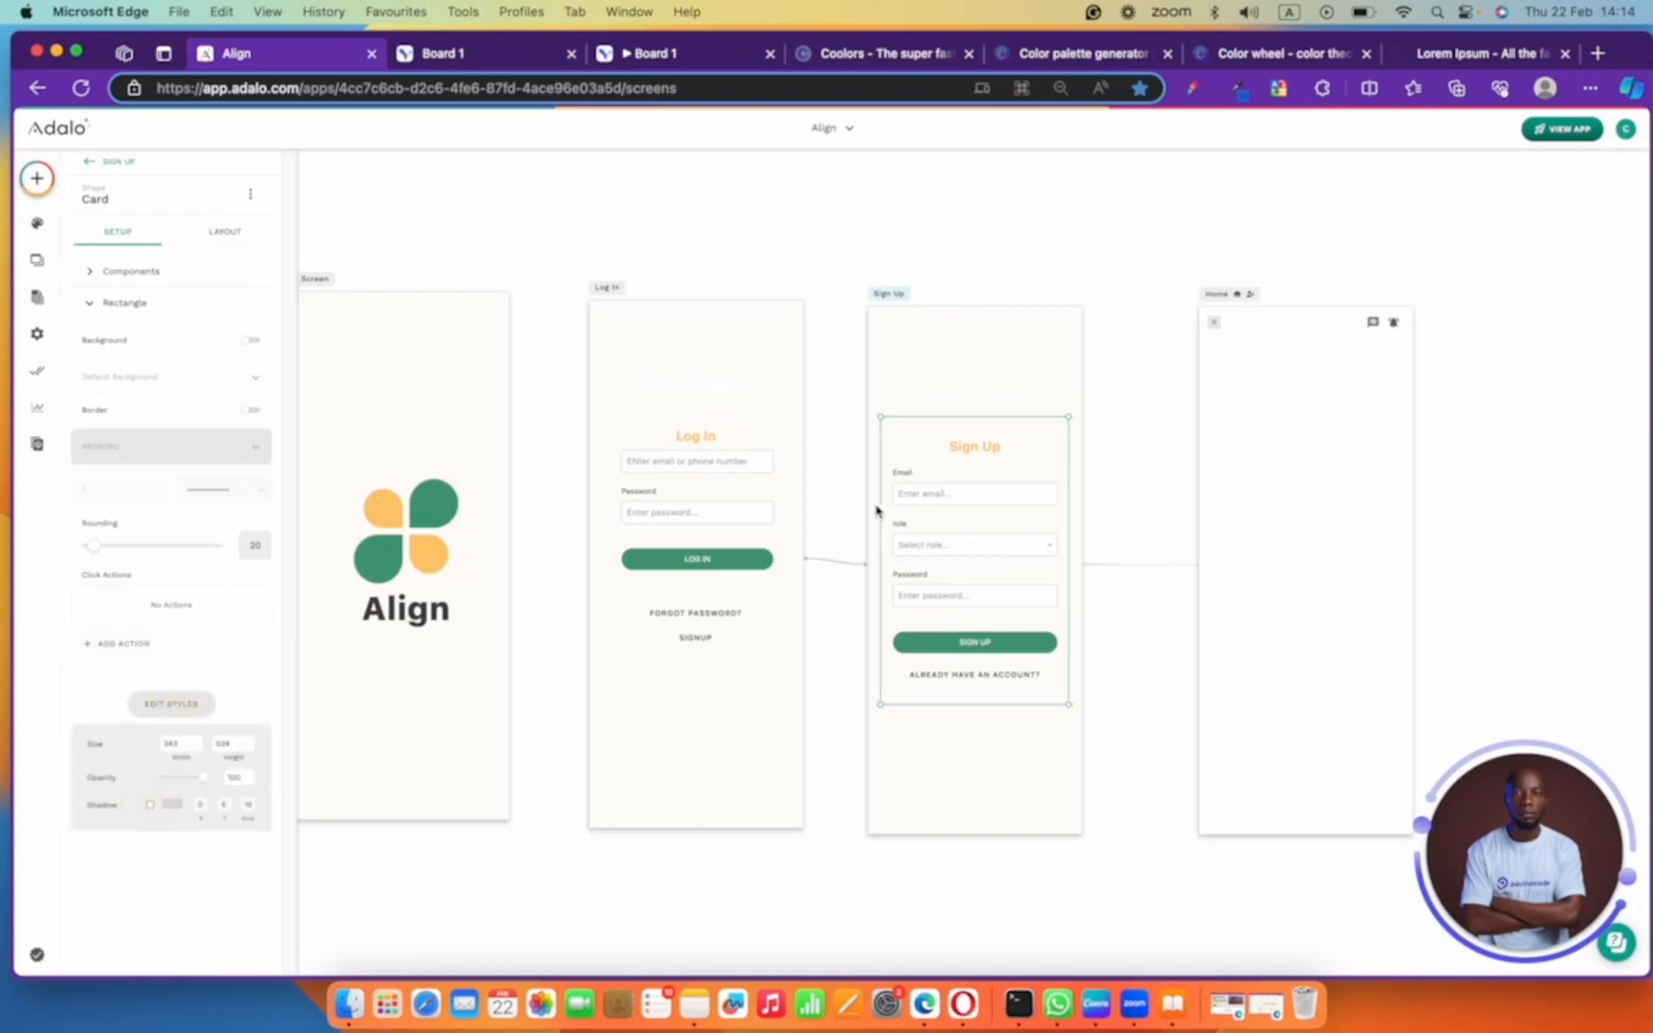
left_click(1090, 344)
left_click(1155, 415)
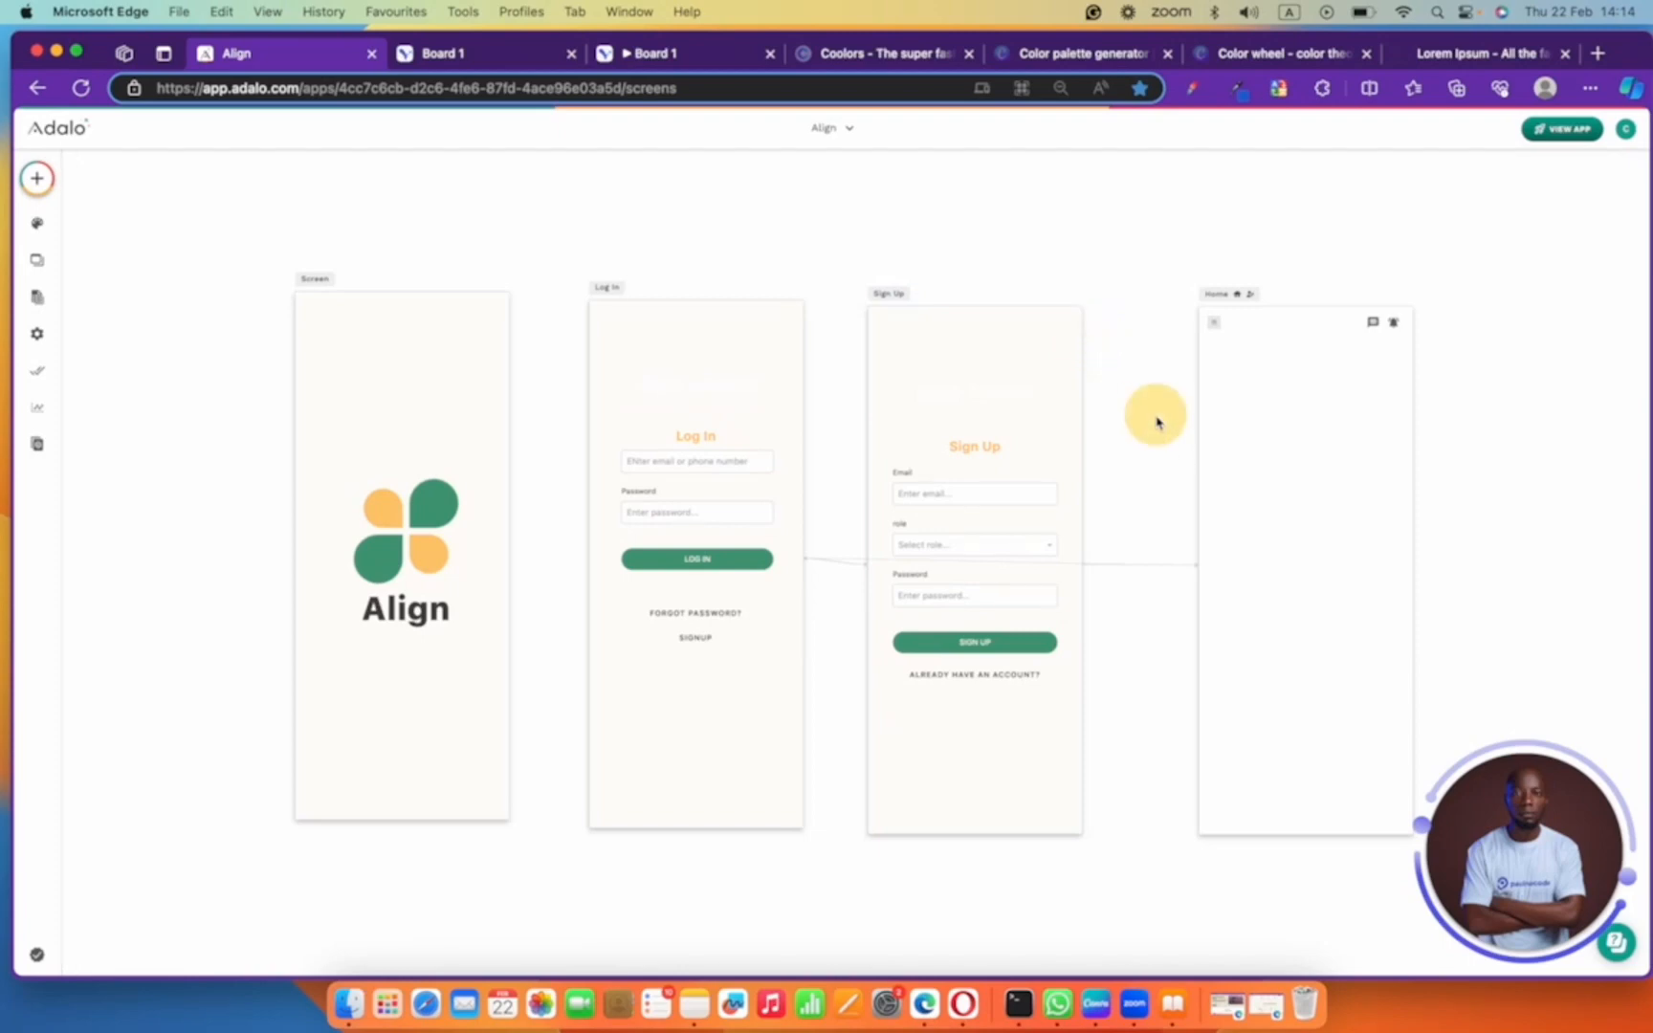
- Following the Visily home design, add the text "Good morning" to Adalo's Home screen and narrow its box to fit the words
scroll(1155, 416, "right", 5)
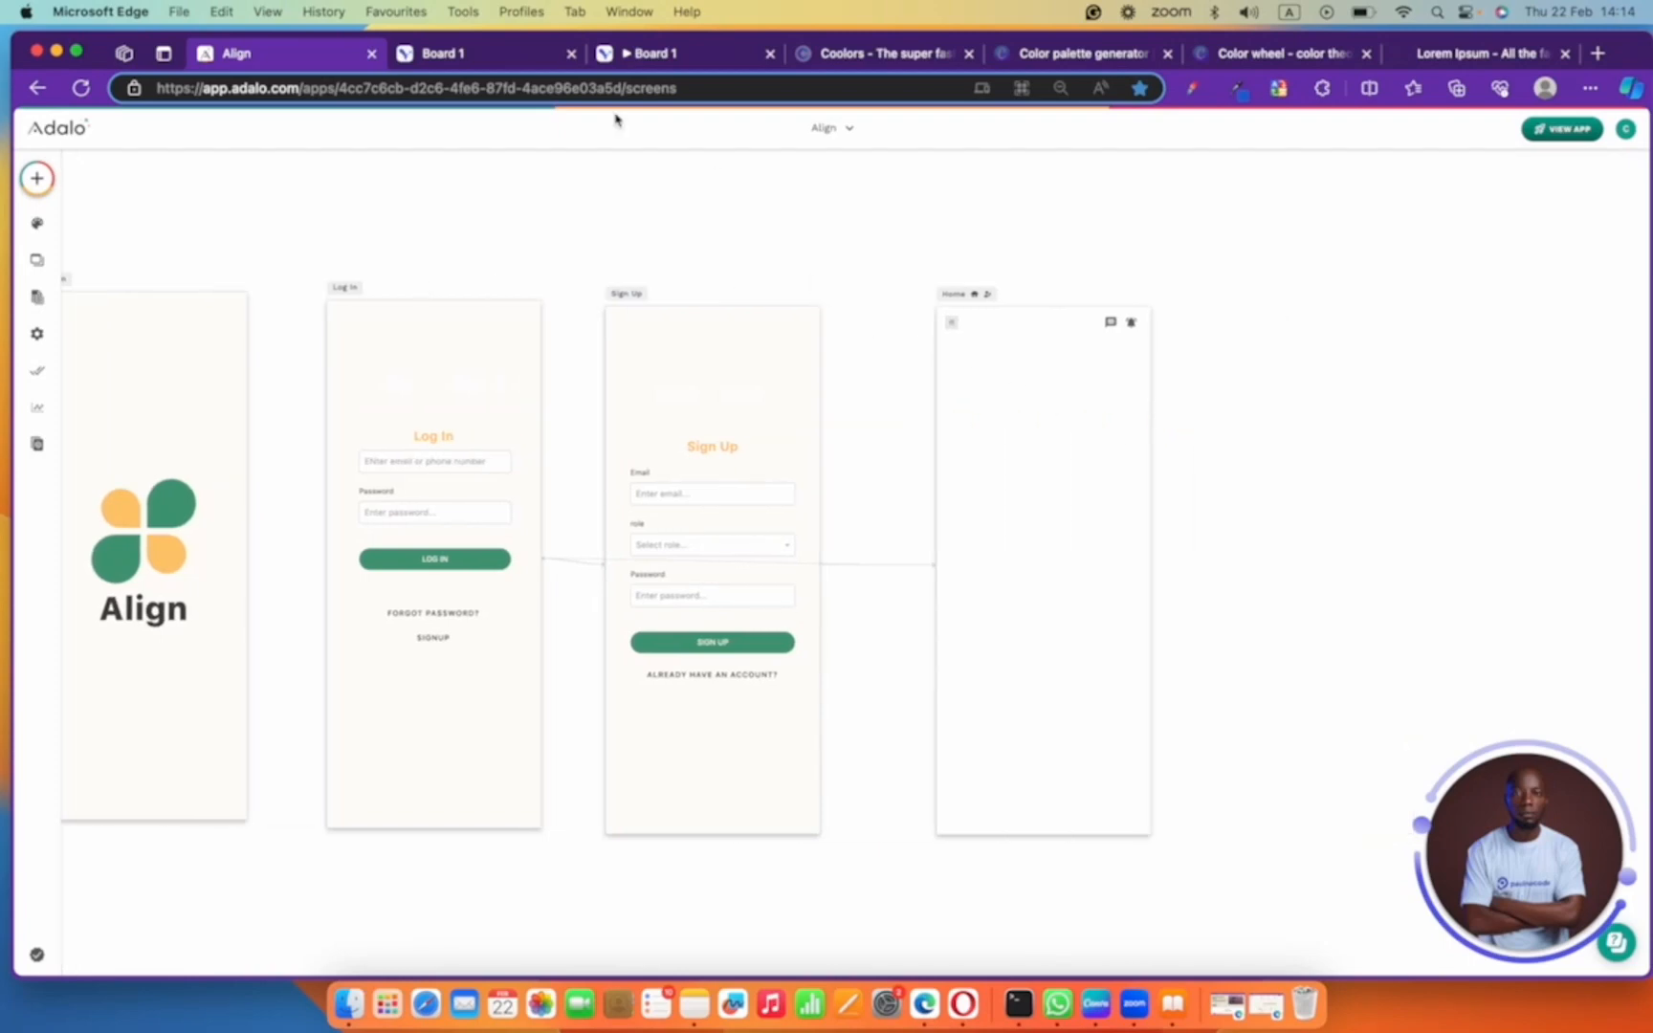
left_click(460, 58)
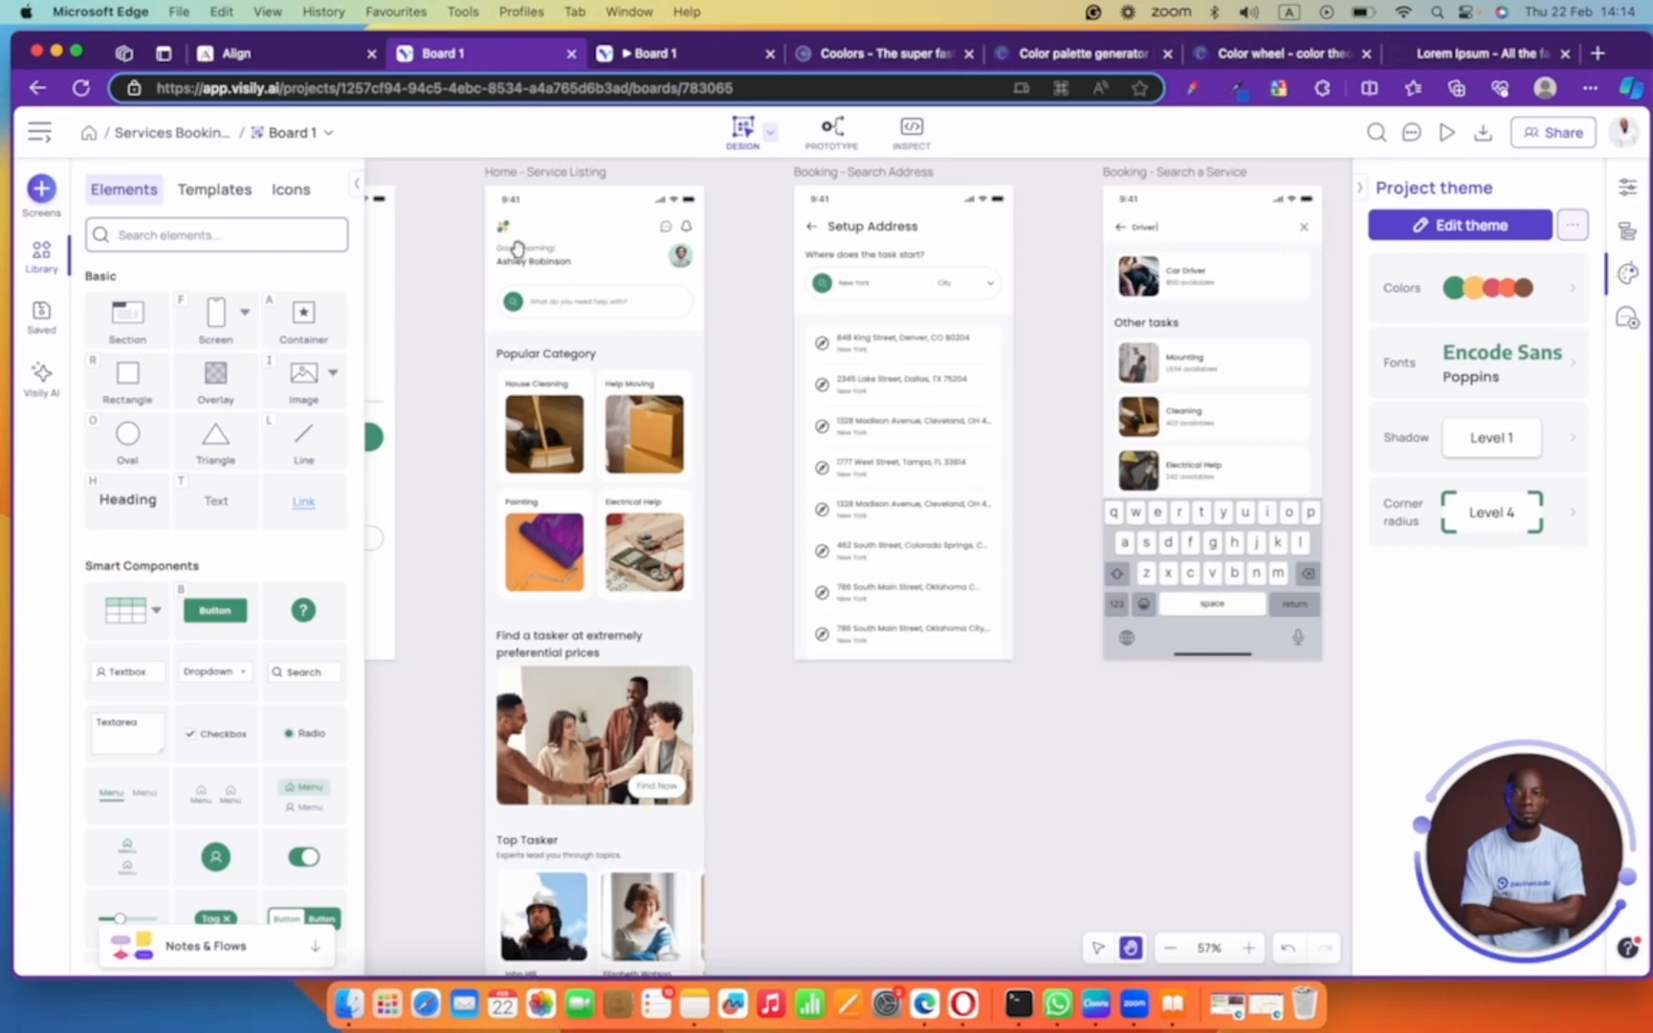
left_click(306, 58)
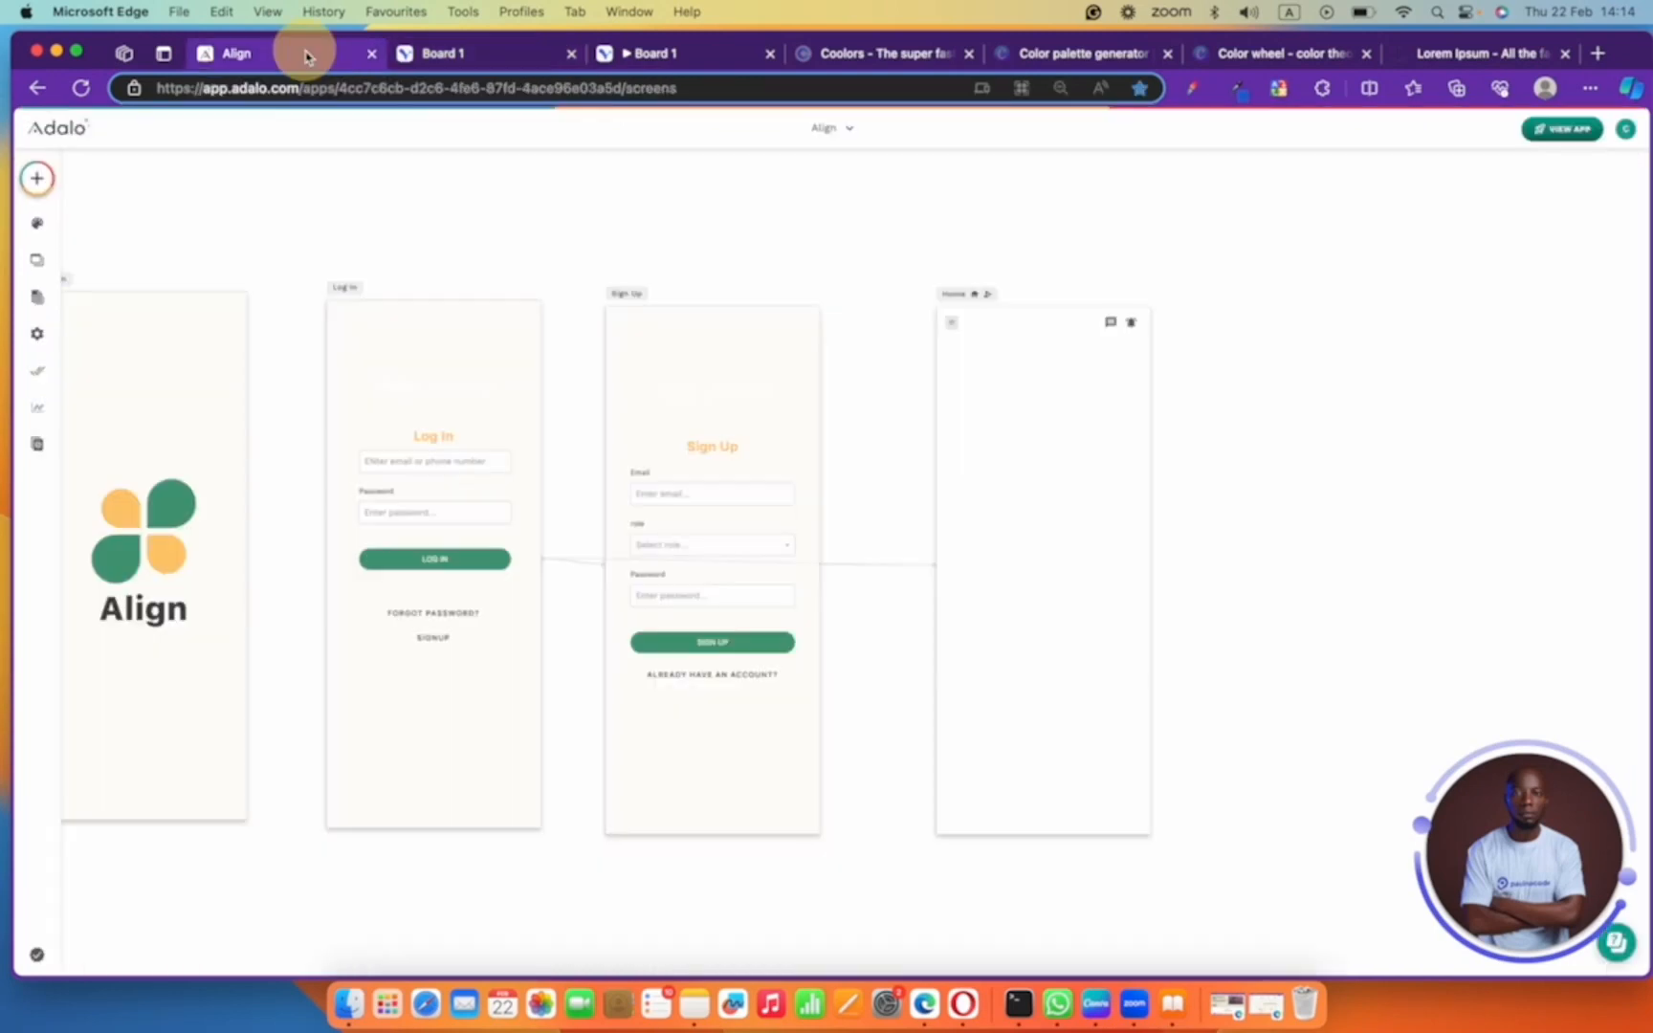
left_click(54, 191)
left_click_drag(119, 339, 977, 401)
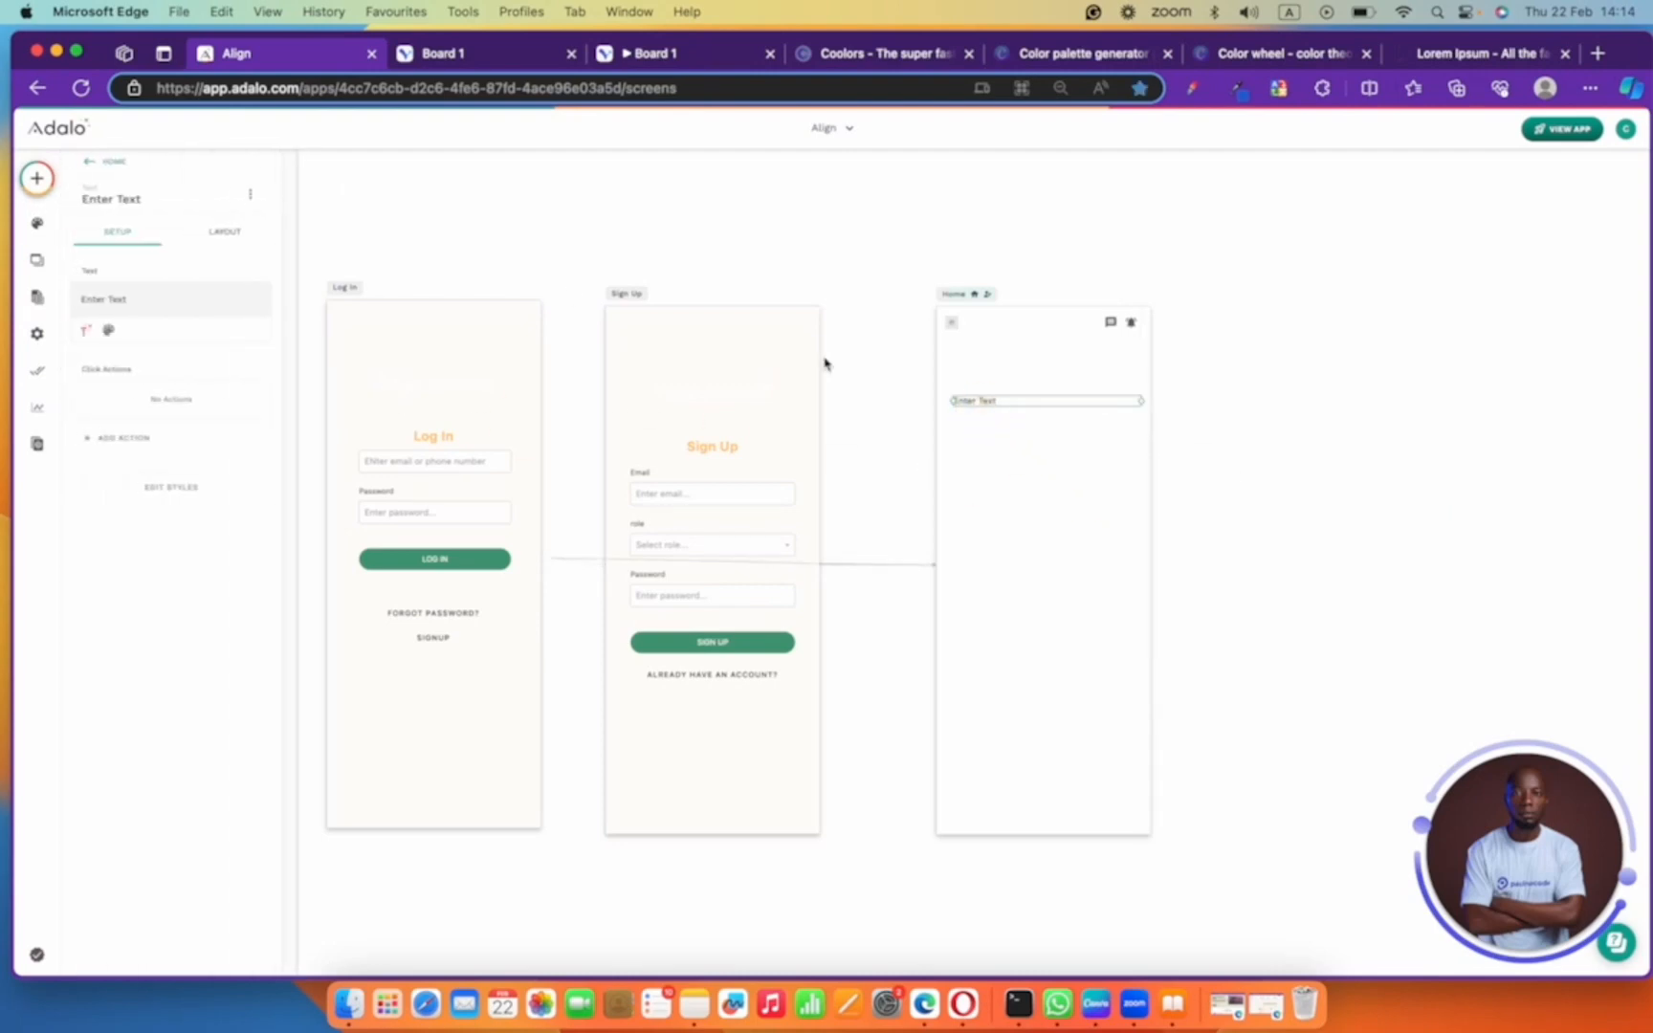
triple_click(110, 298)
type("Good")
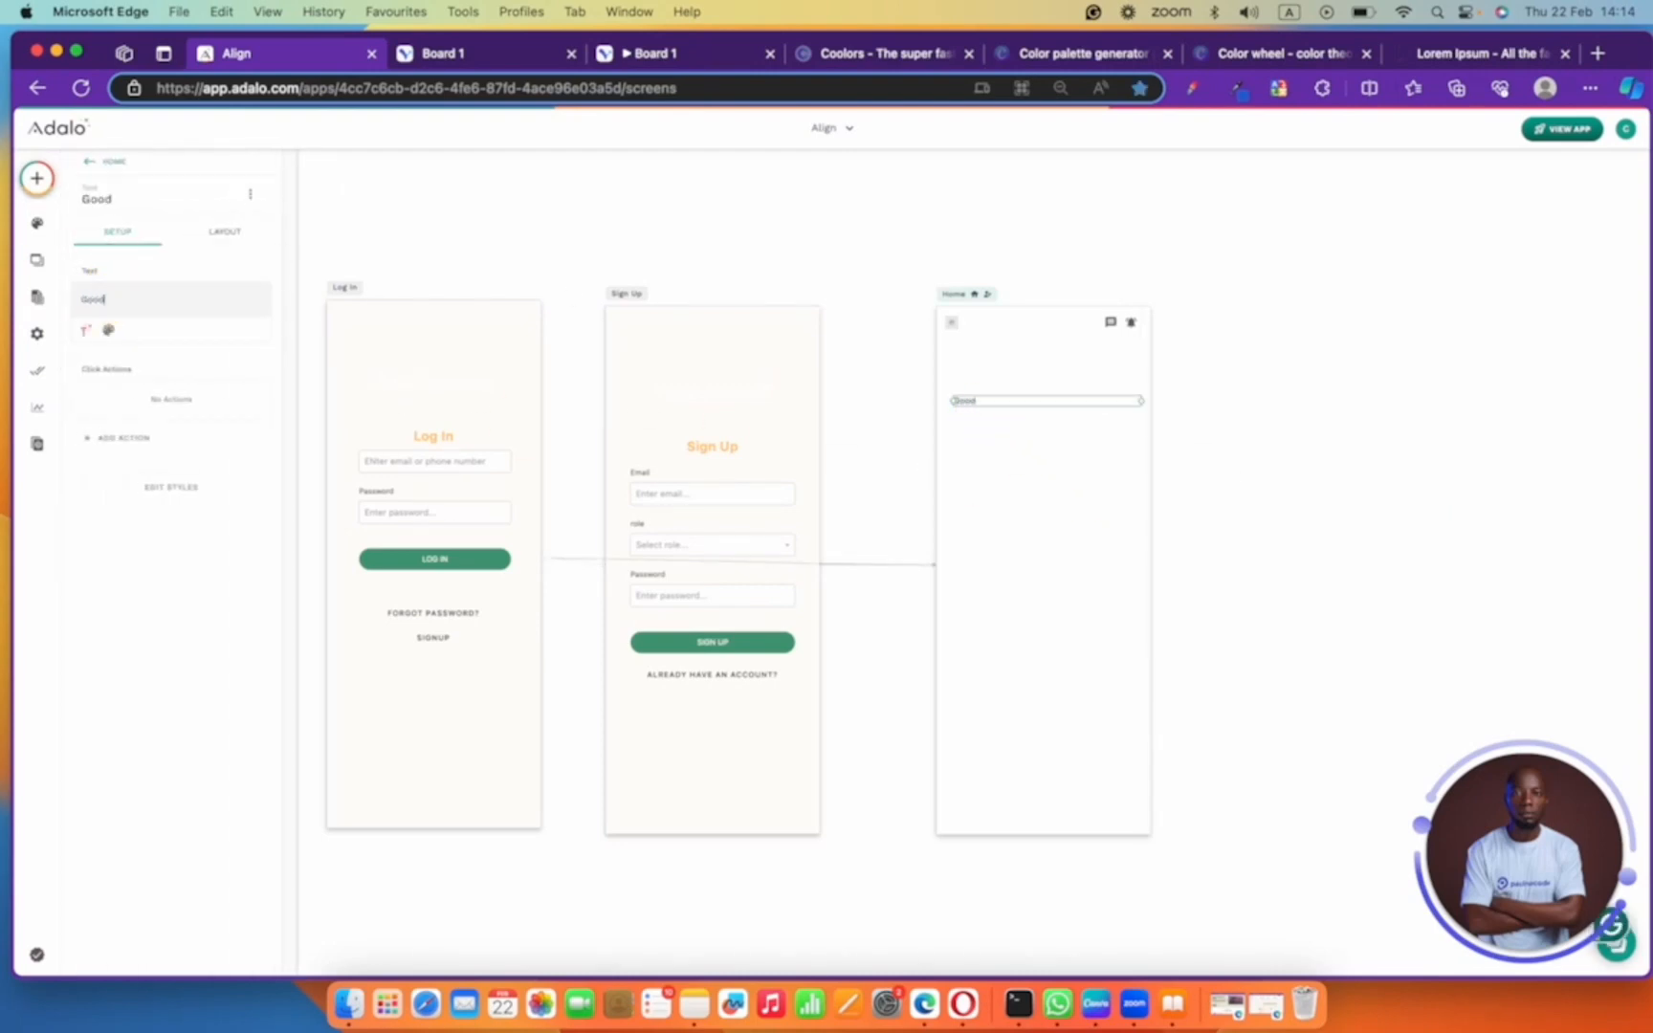
type(" mr")
type("orning")
left_click_drag(1144, 403, 1029, 402)
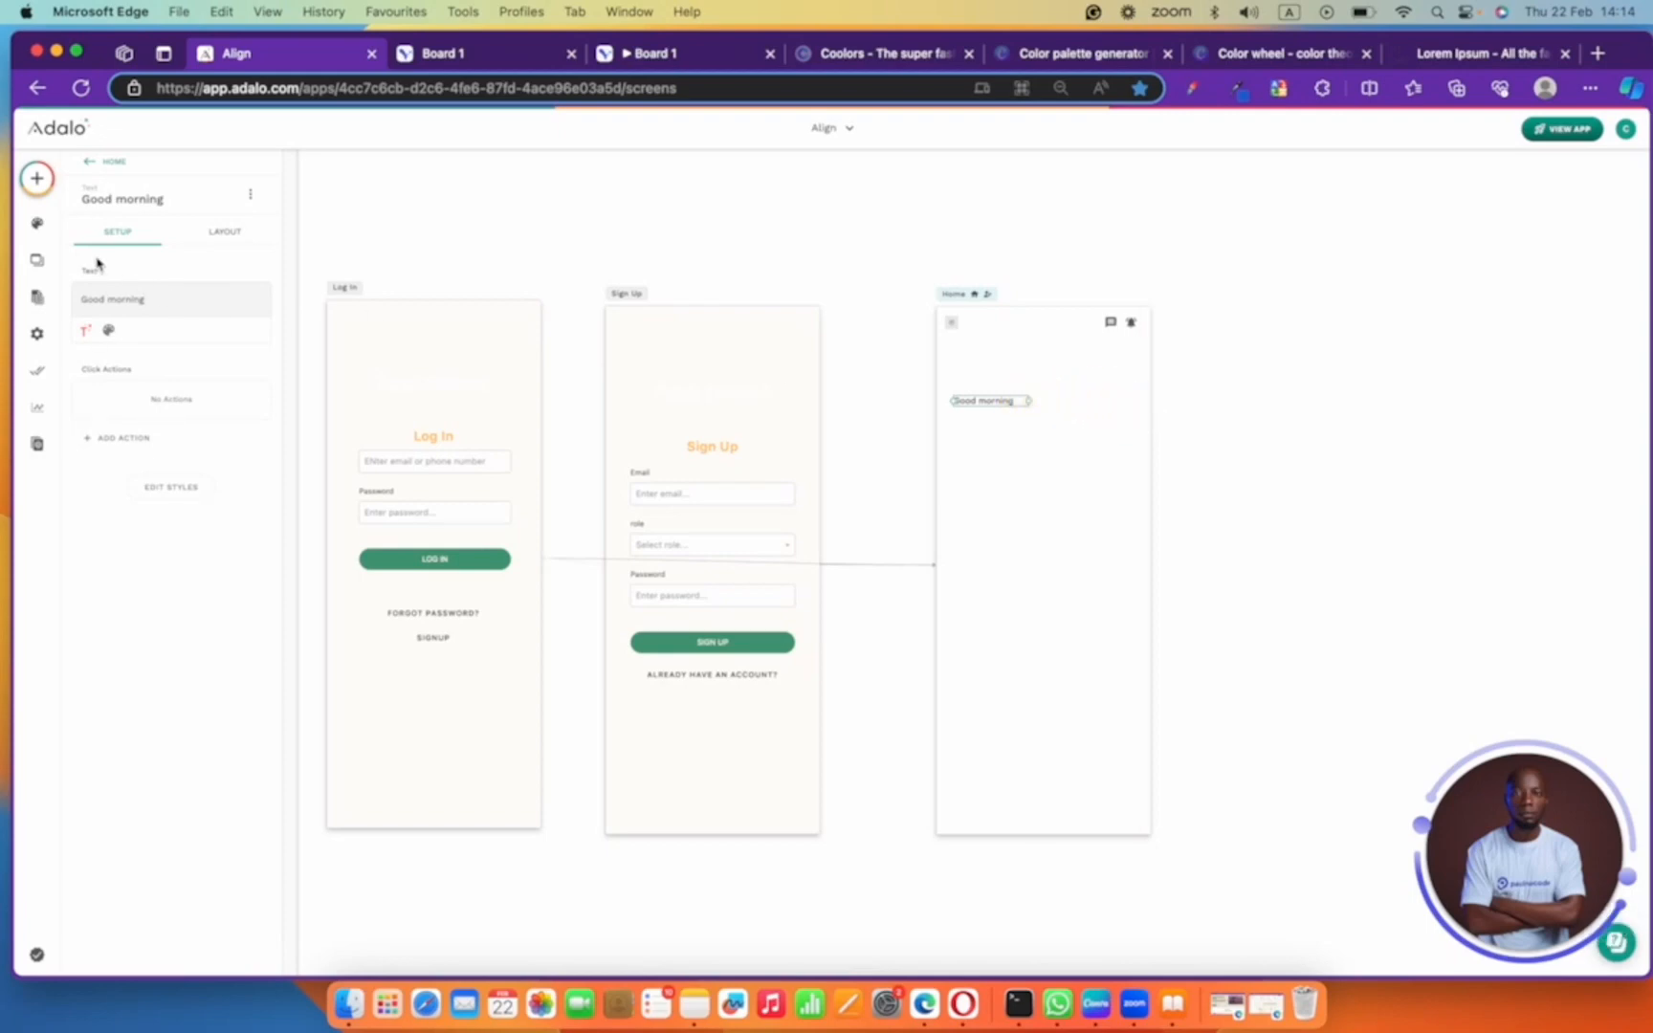
- Add a second text below the greeting containing the sample user's full name and narrow its box to fit
left_click(36, 178)
left_click_drag(122, 369, 1010, 447)
left_click(976, 431)
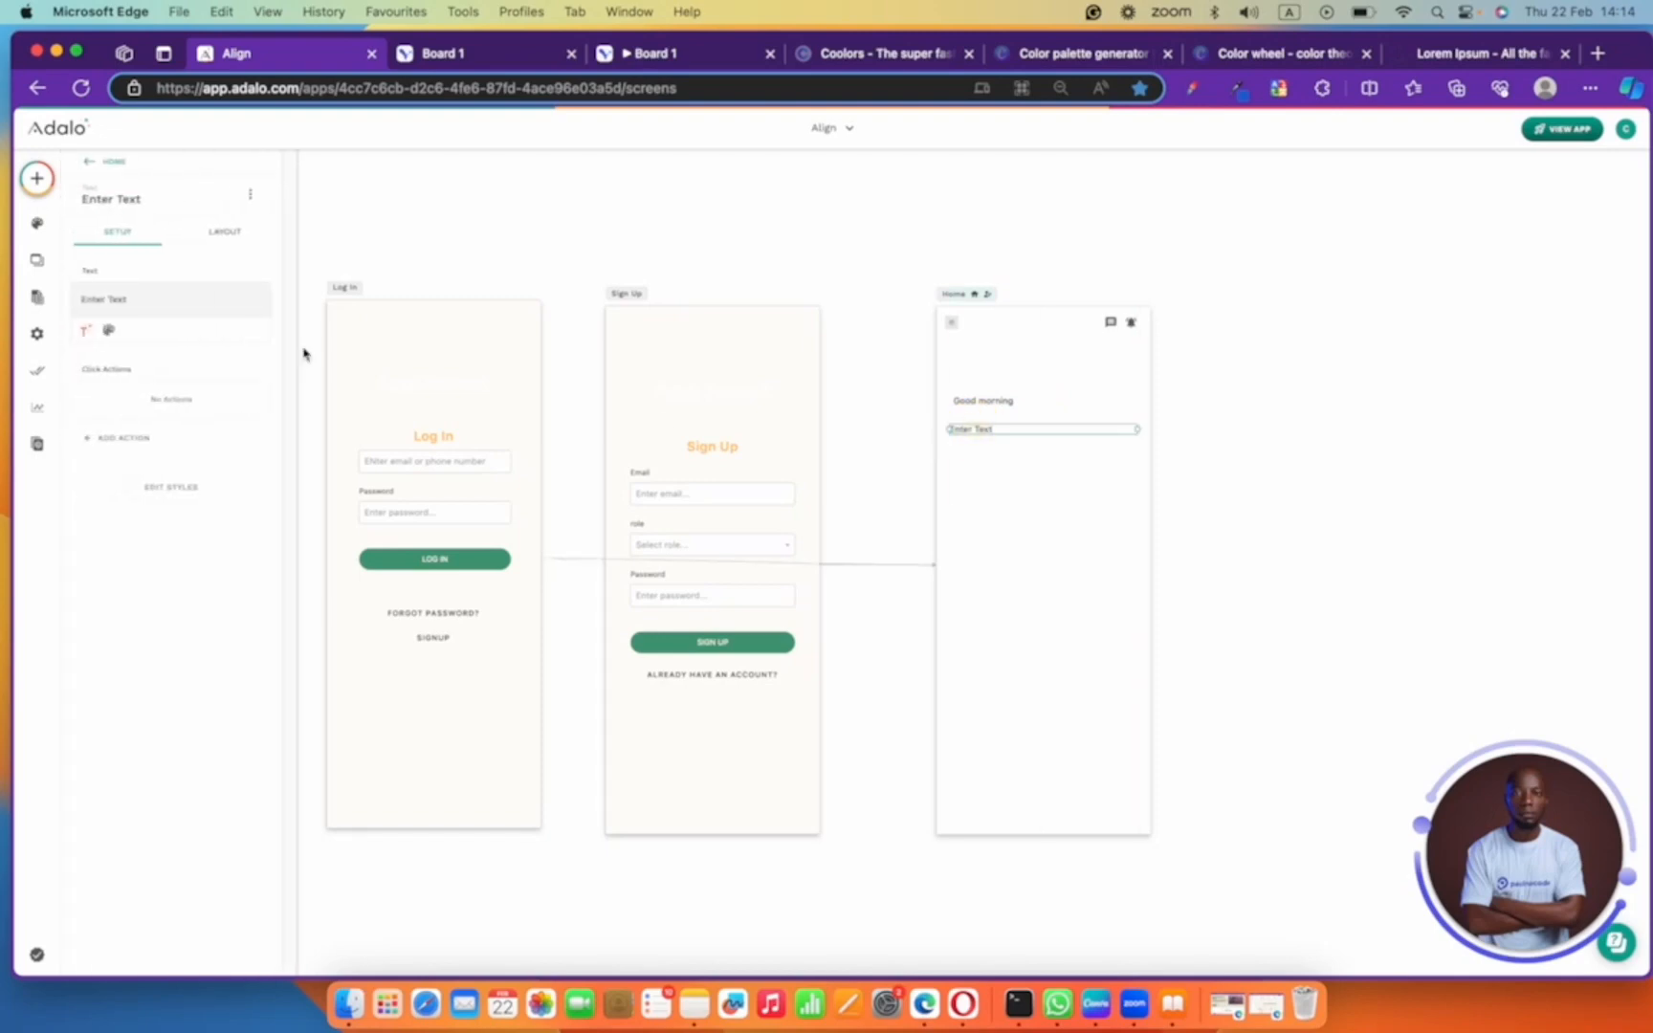
left_click(37, 297)
left_click(36, 223)
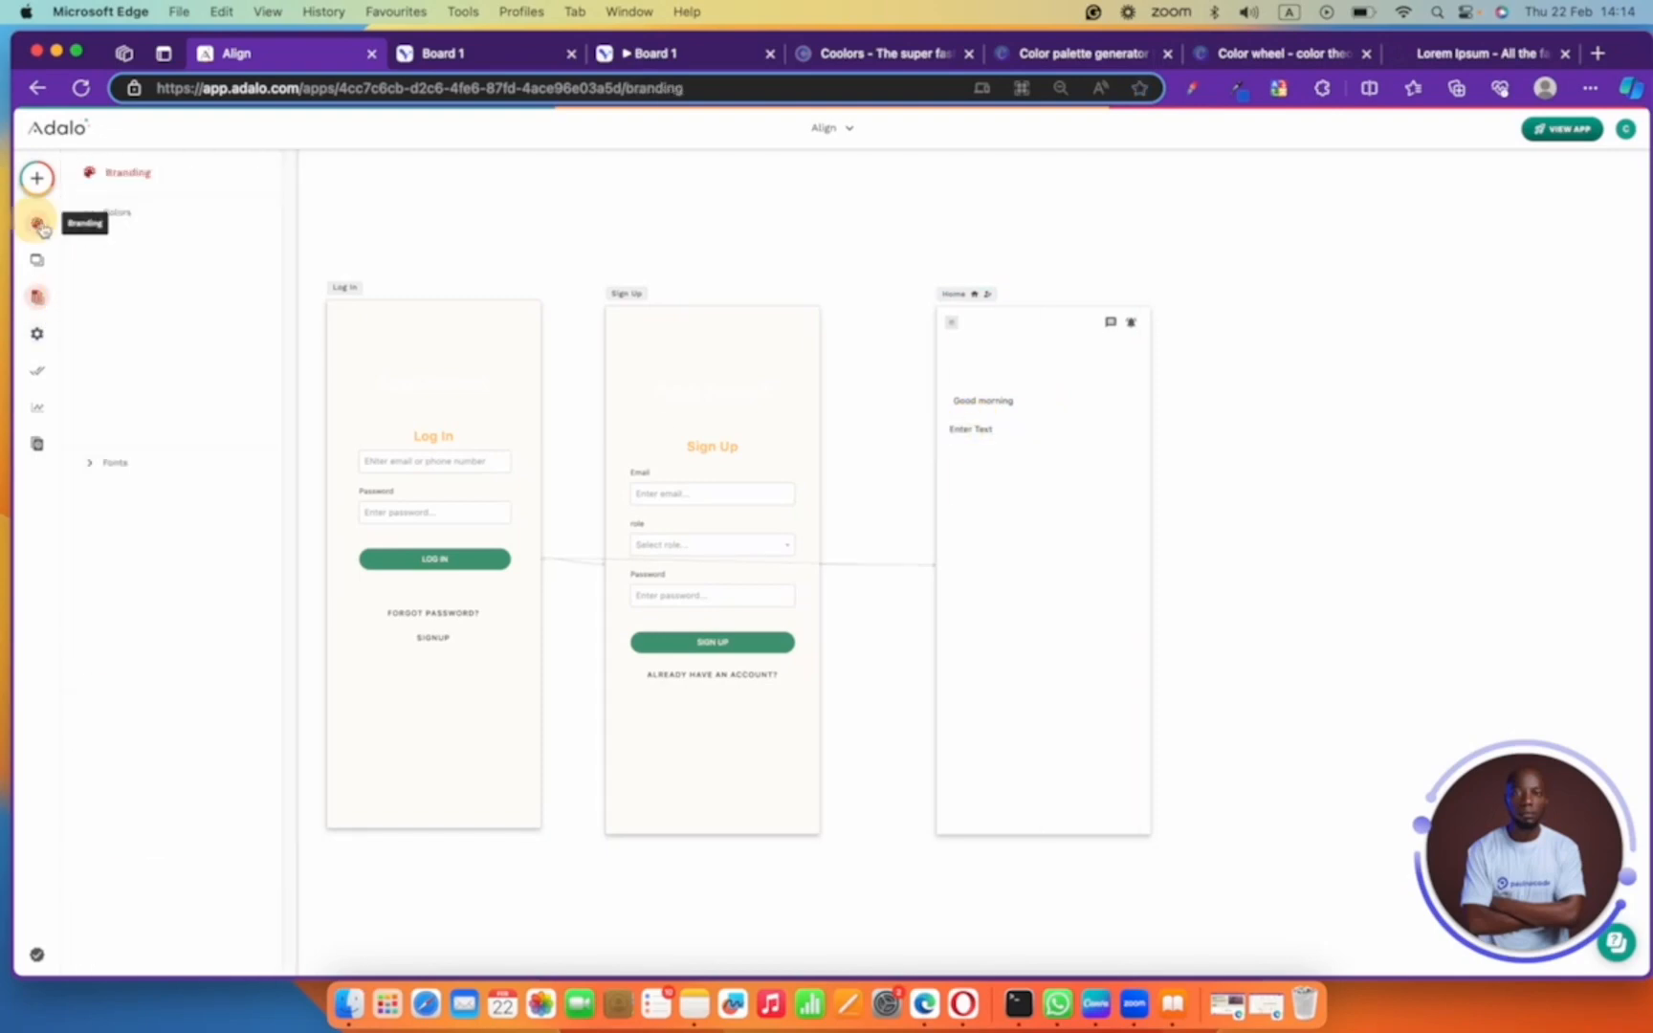
left_click(970, 432)
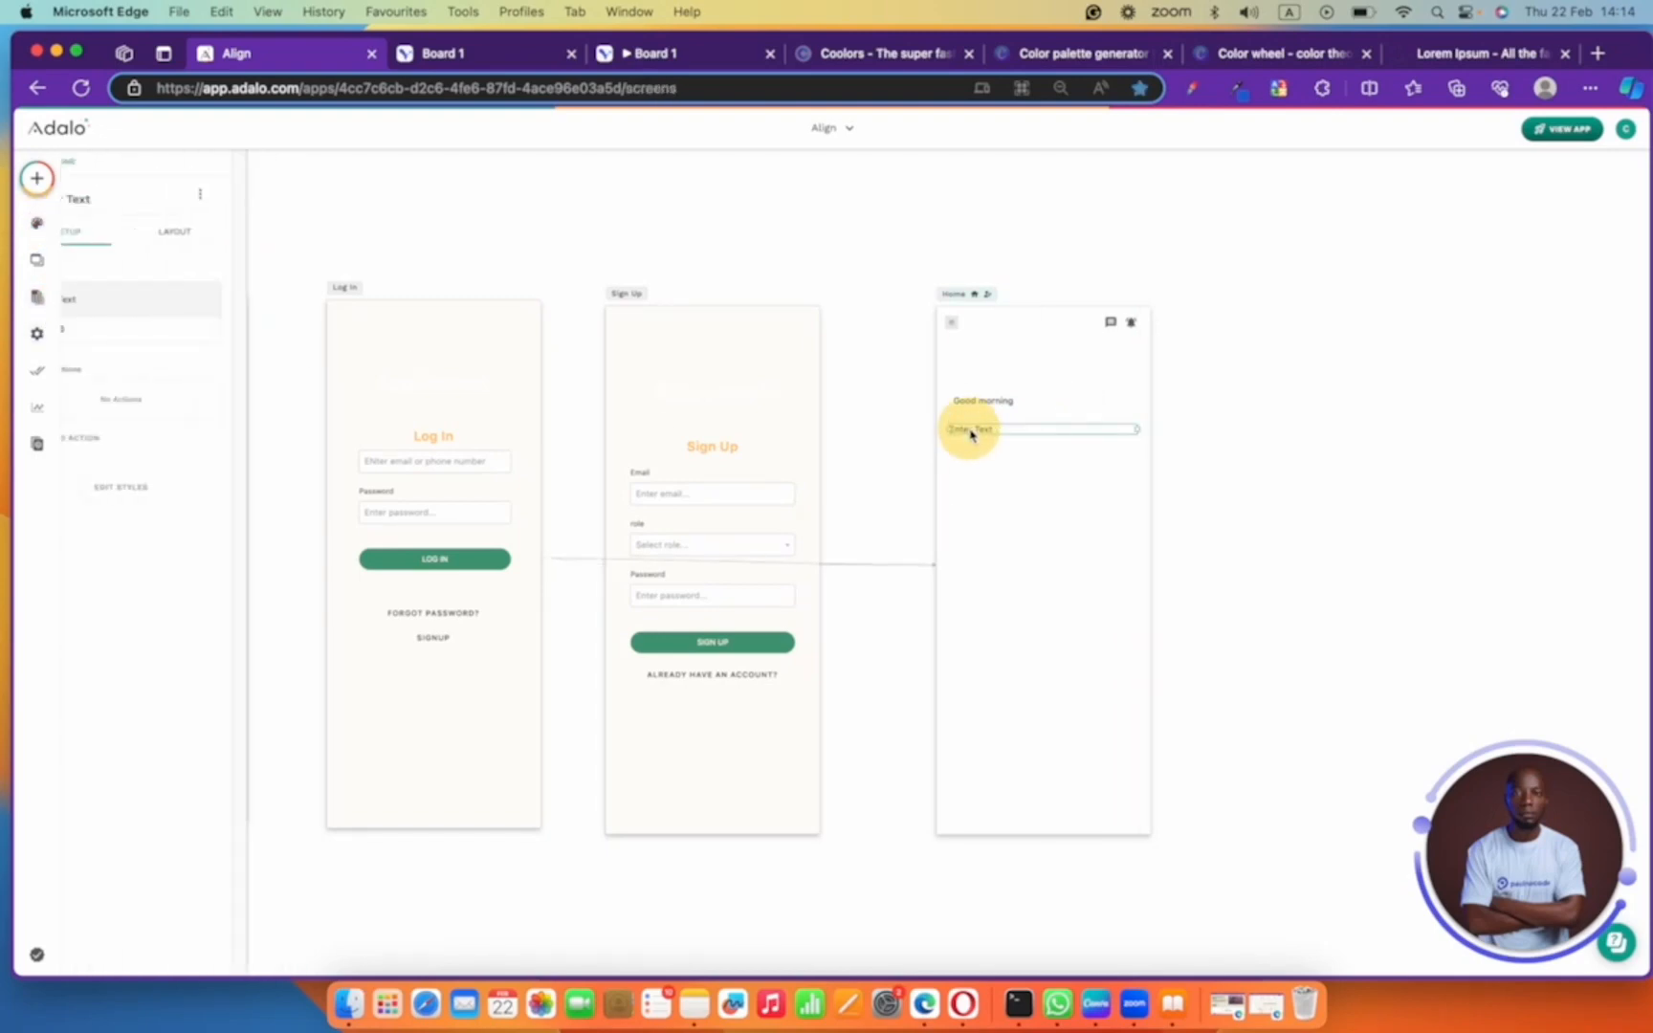
triple_click(161, 304)
type("Paul")
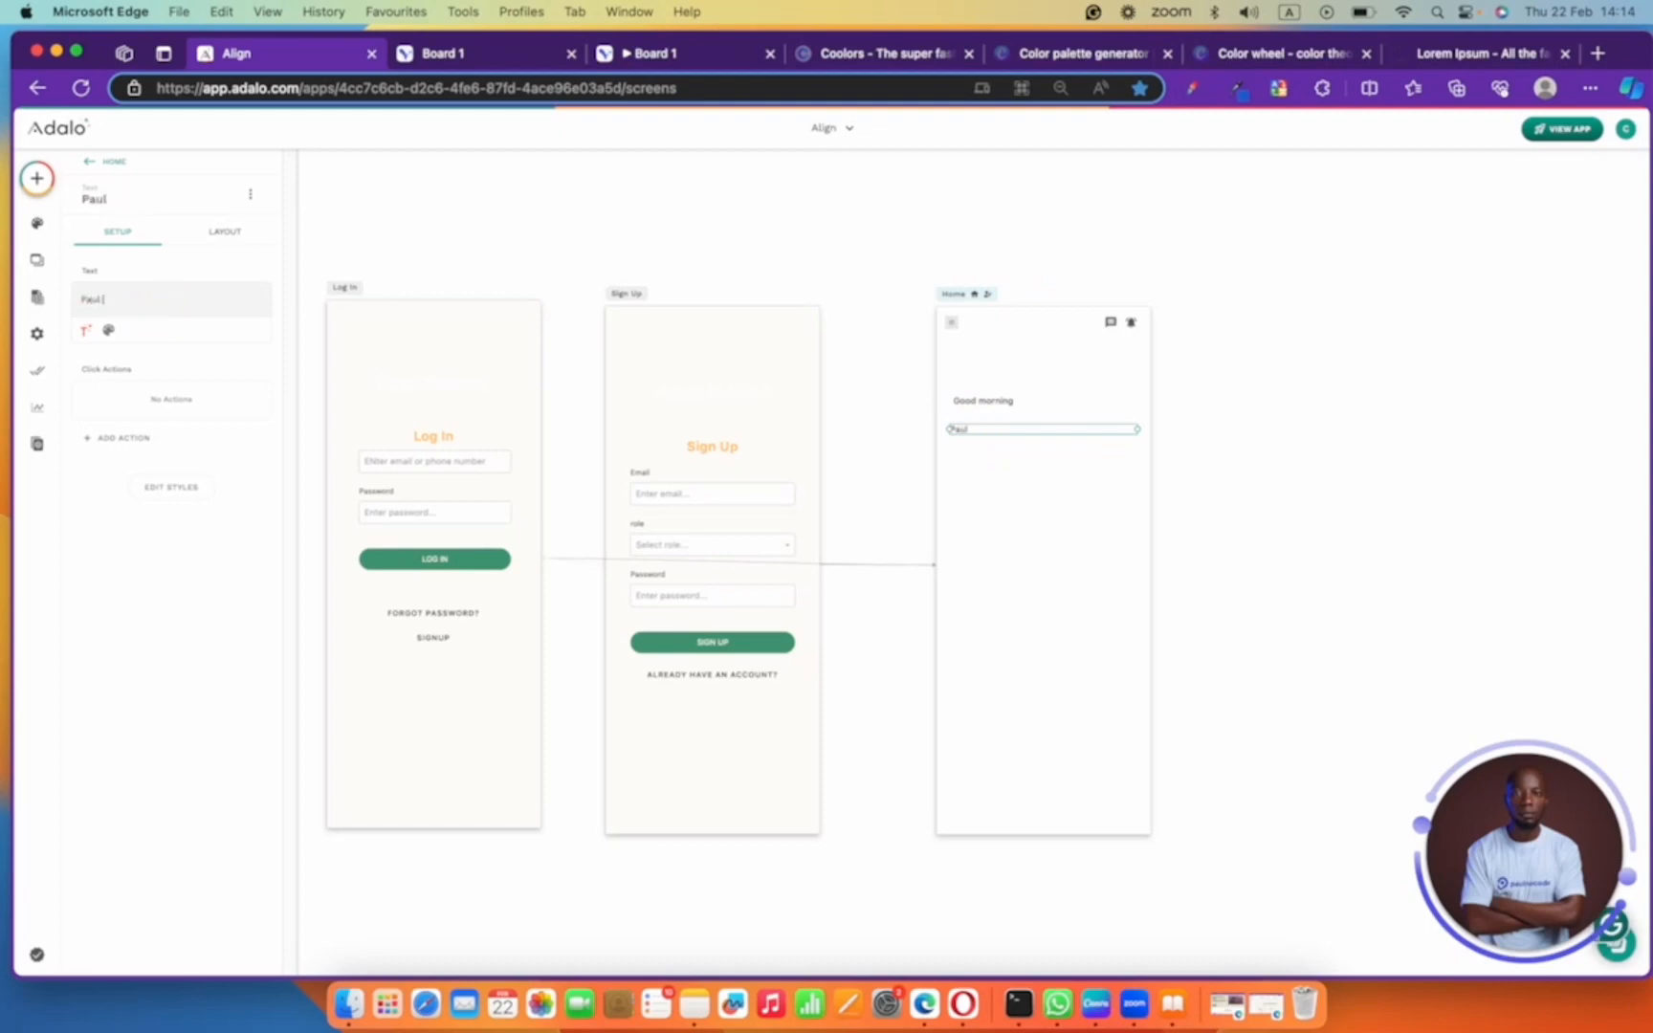
type(" Nocode")
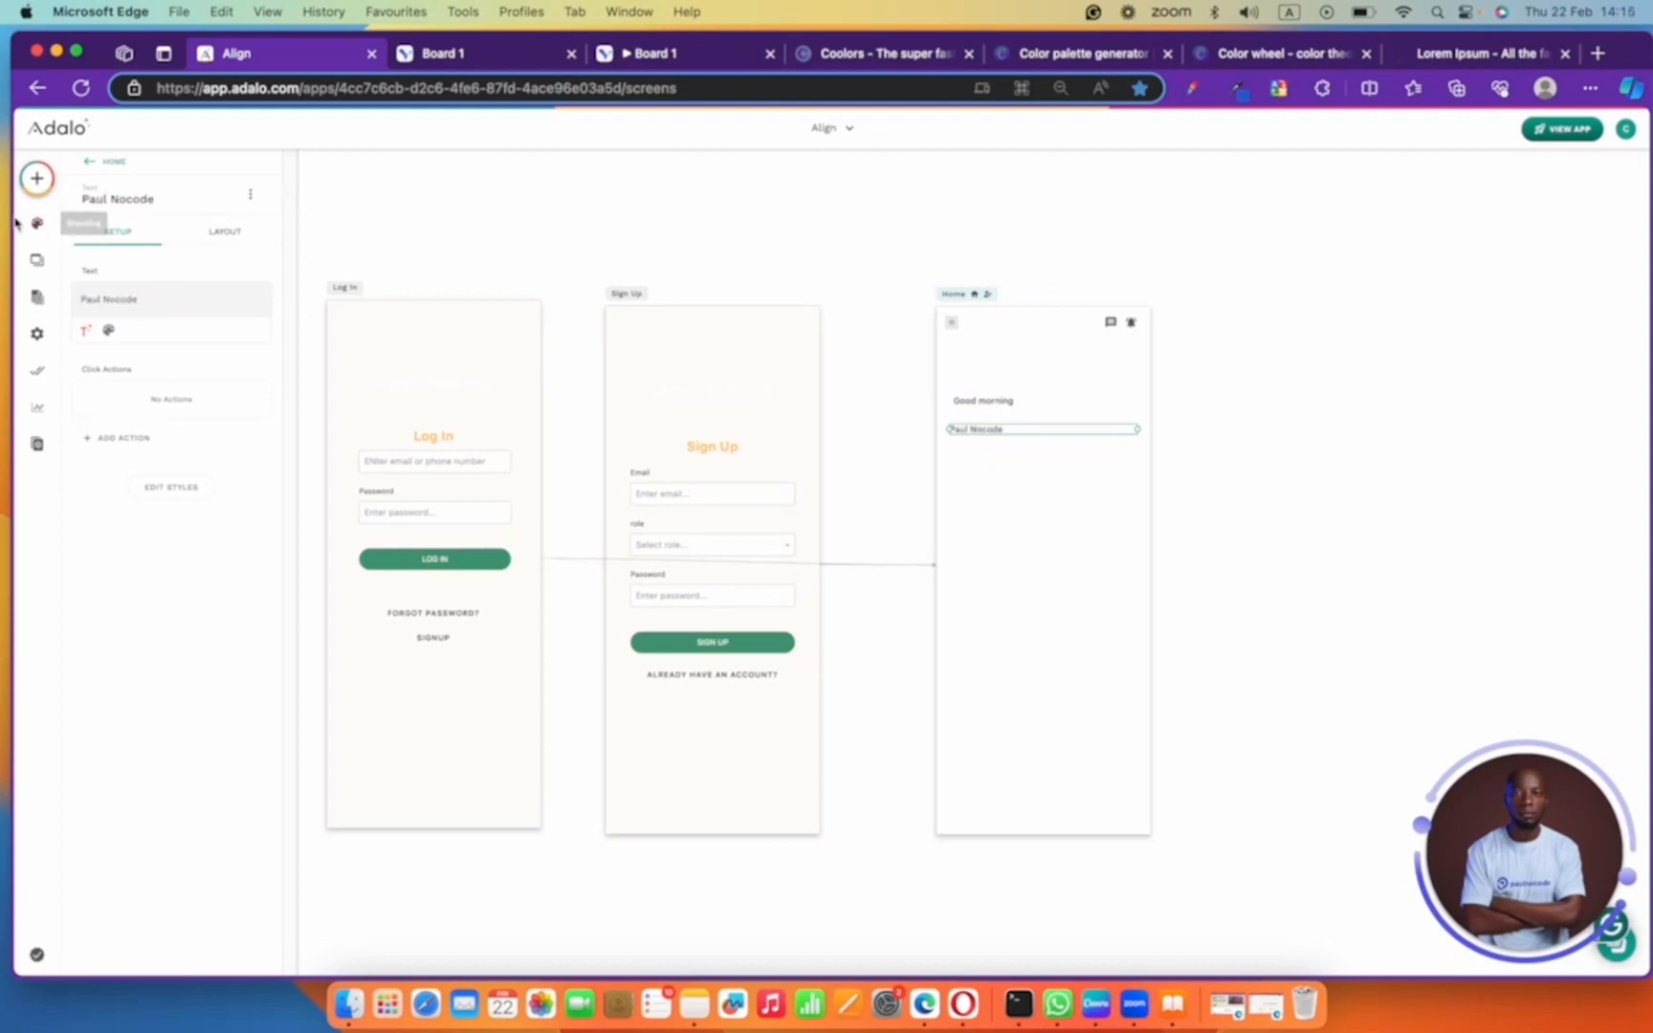
left_click_drag(1138, 428, 1033, 429)
- Add an image to the Home screen, size it 40 by 40, and place it beside the greeting near the screen's right edge
left_click(37, 180)
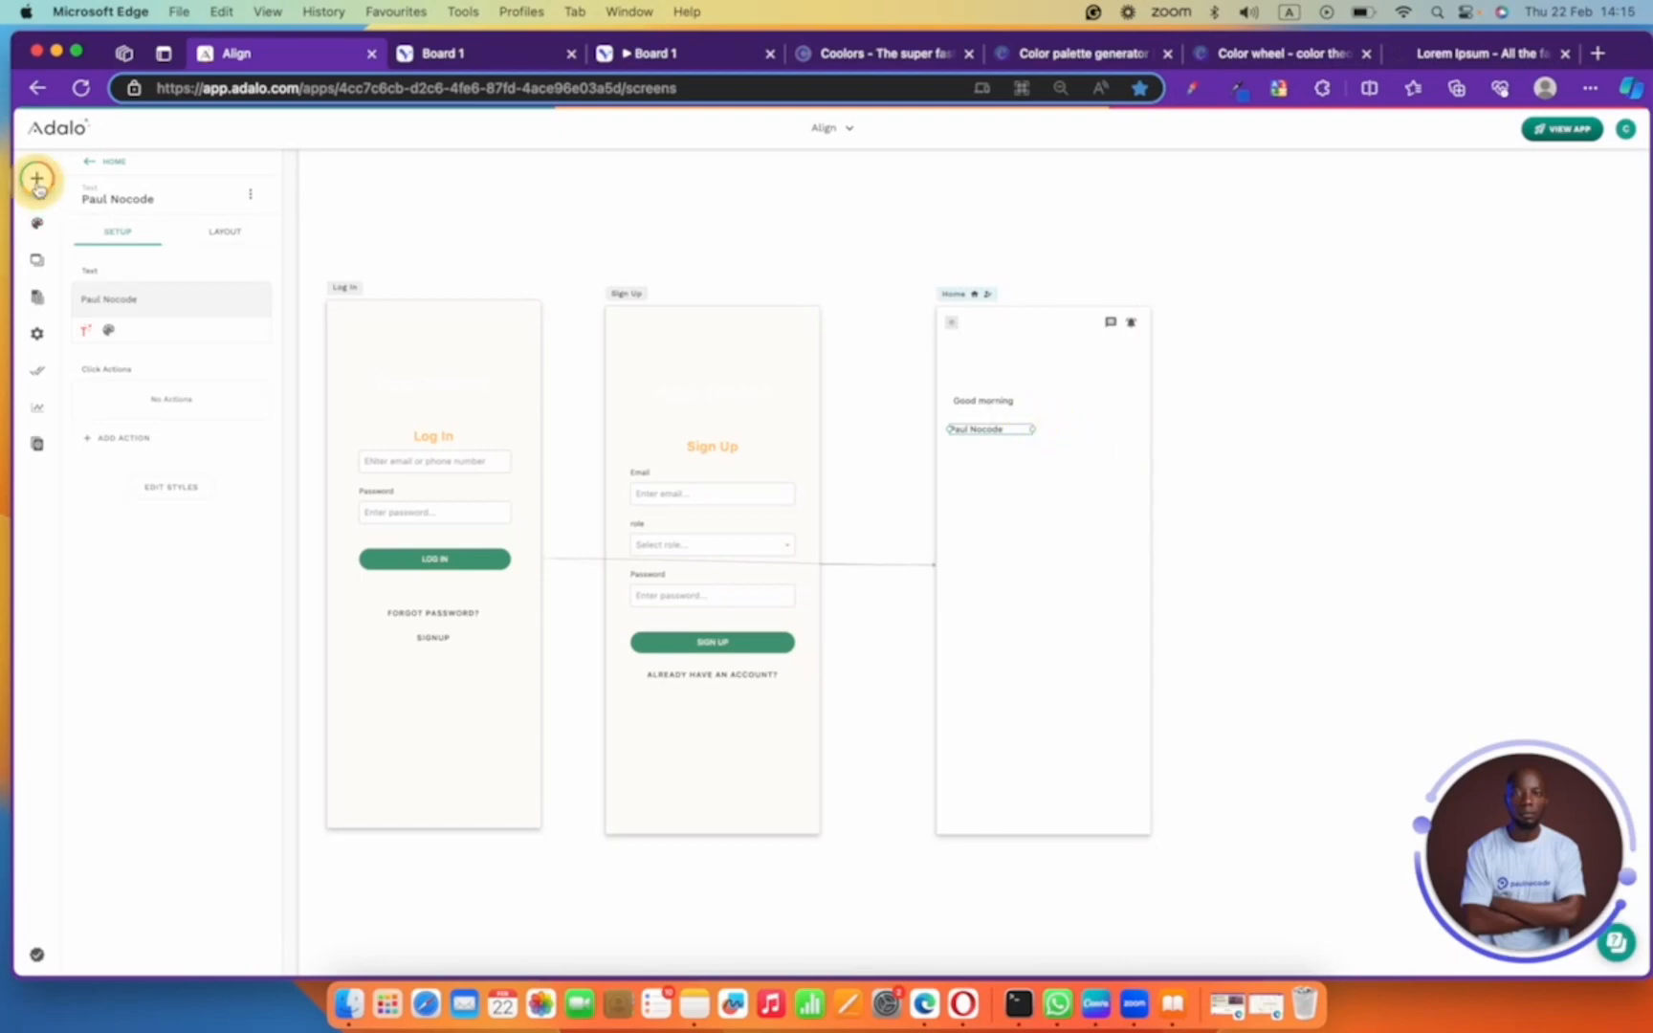
left_click(432, 54)
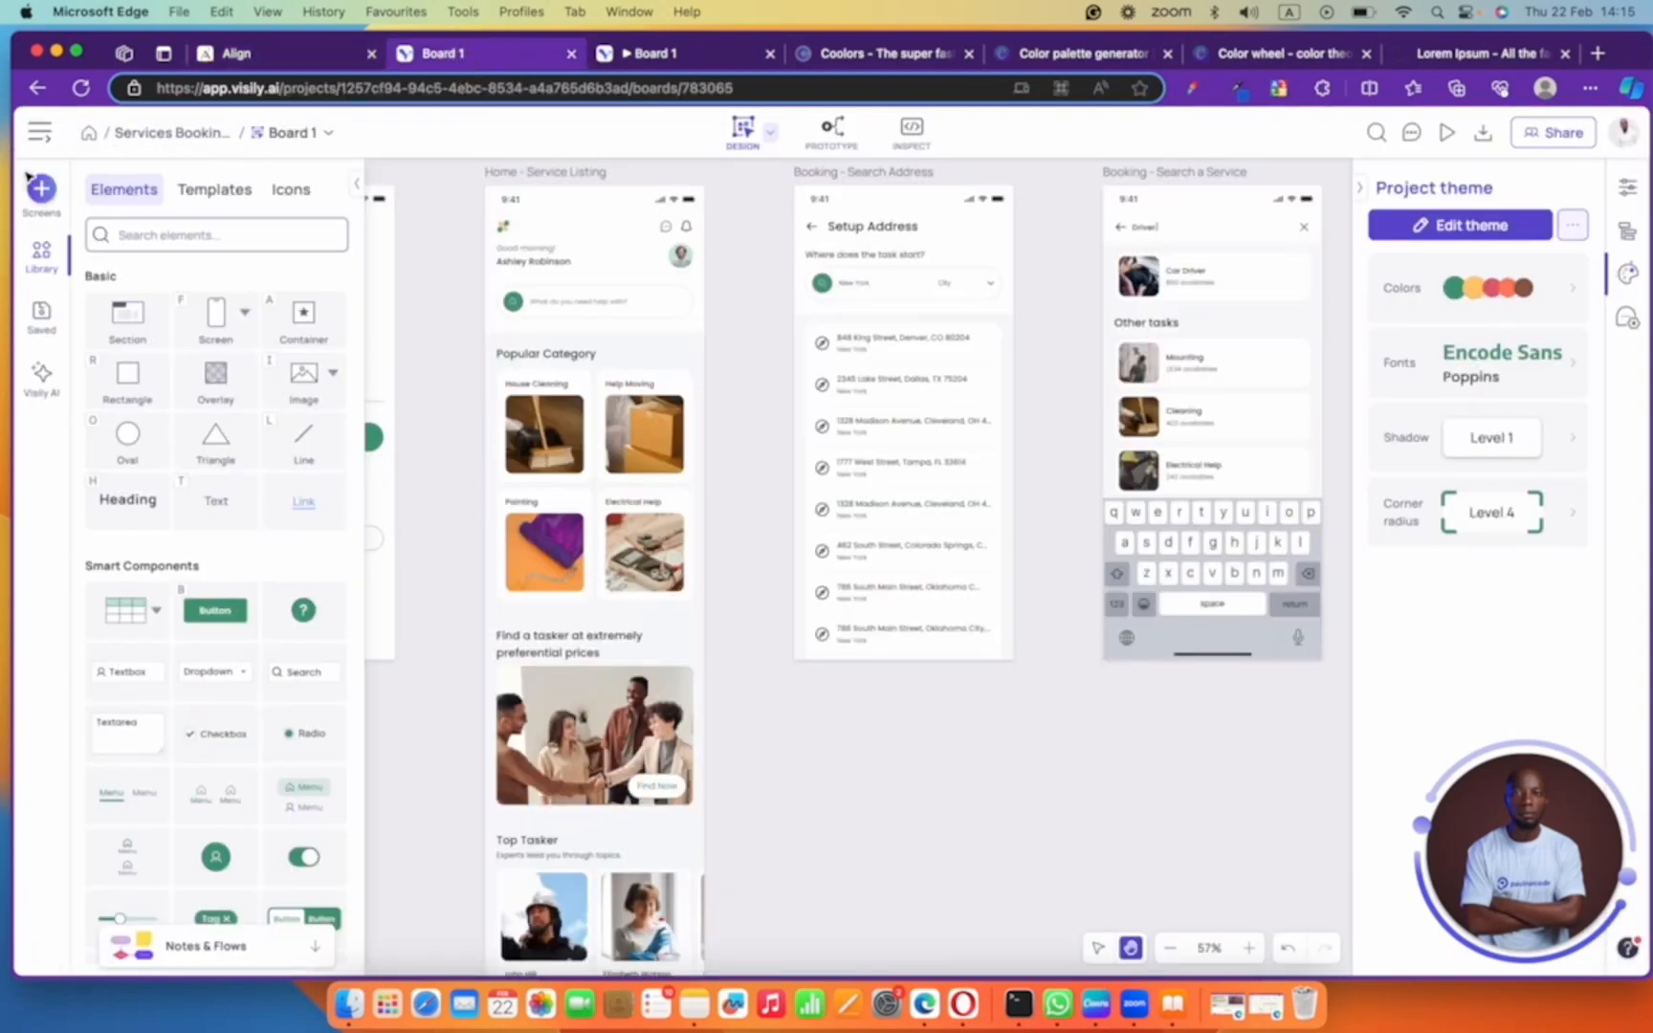
left_click(274, 58)
left_click(36, 179)
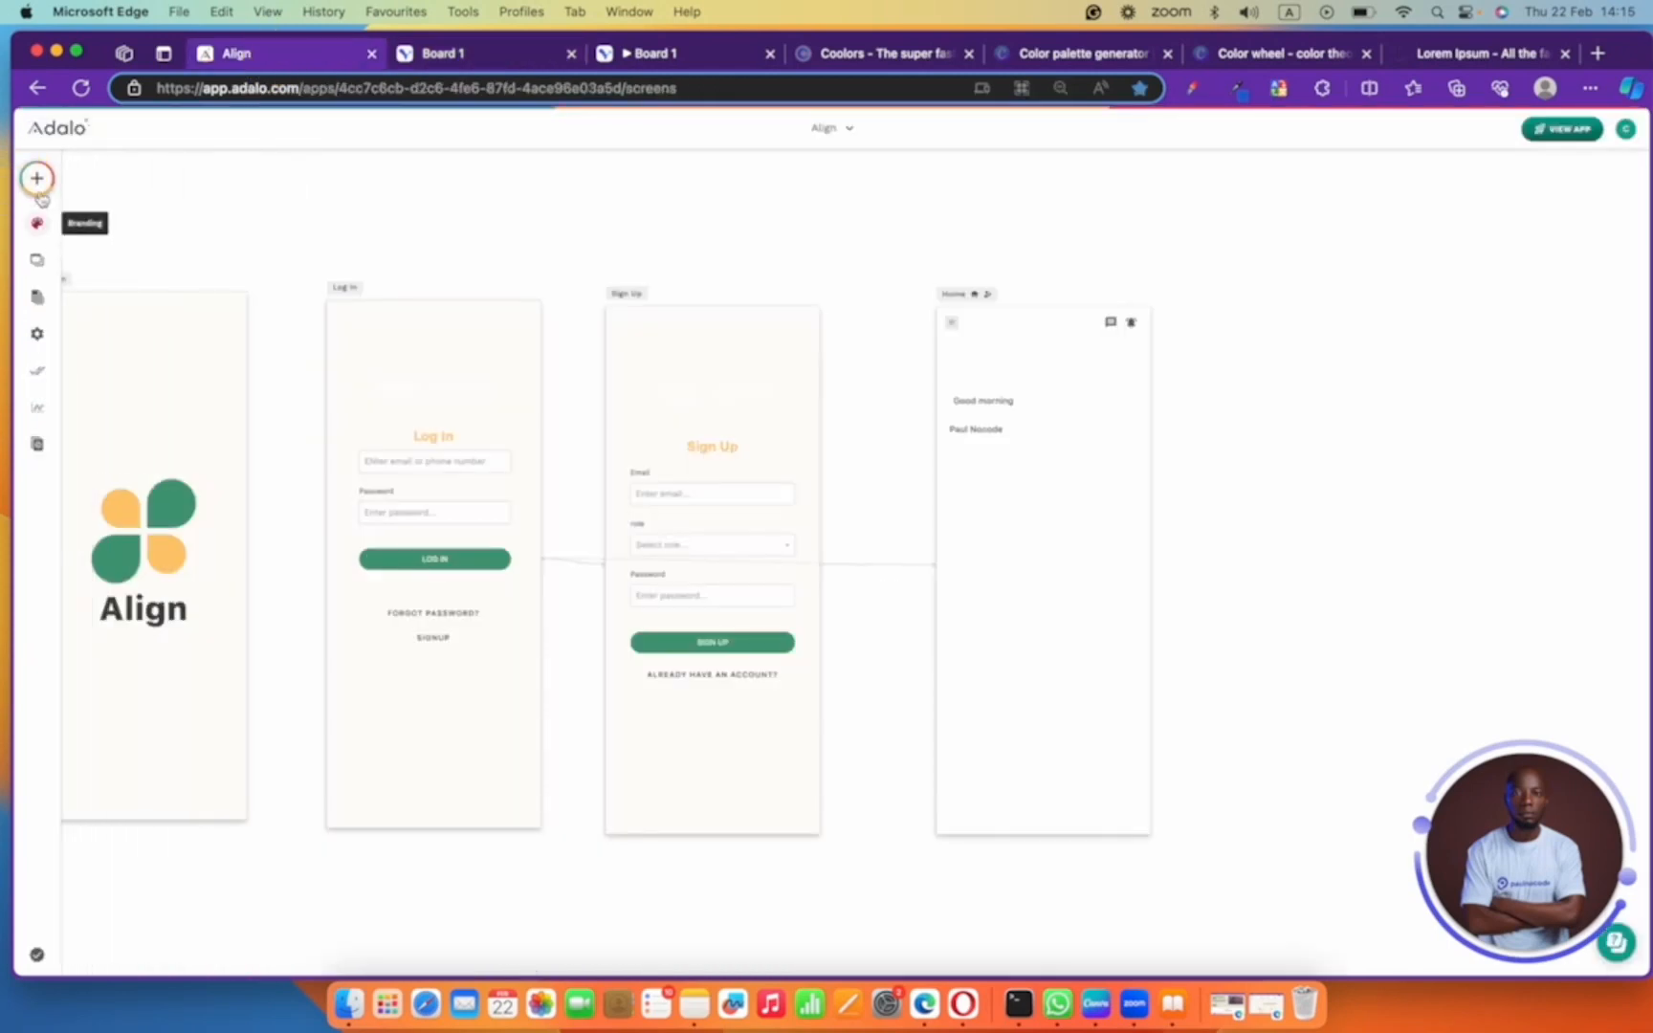
left_click(36, 178)
left_click_drag(111, 593, 1046, 543)
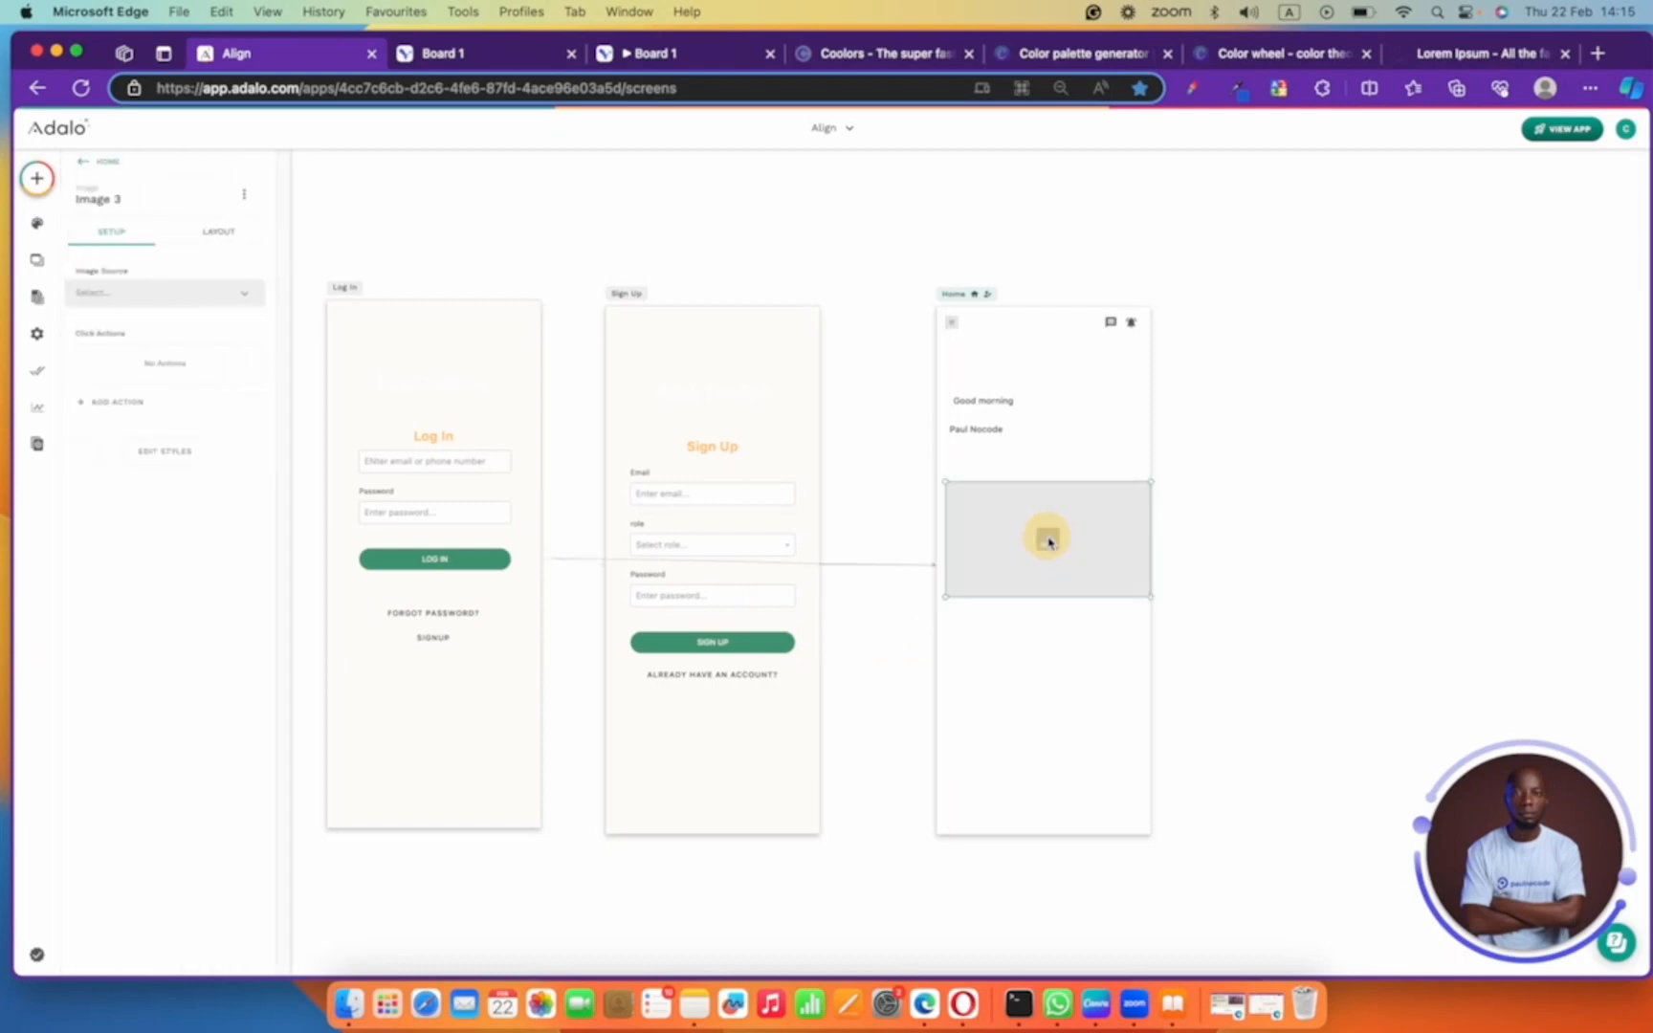
left_click(171, 450)
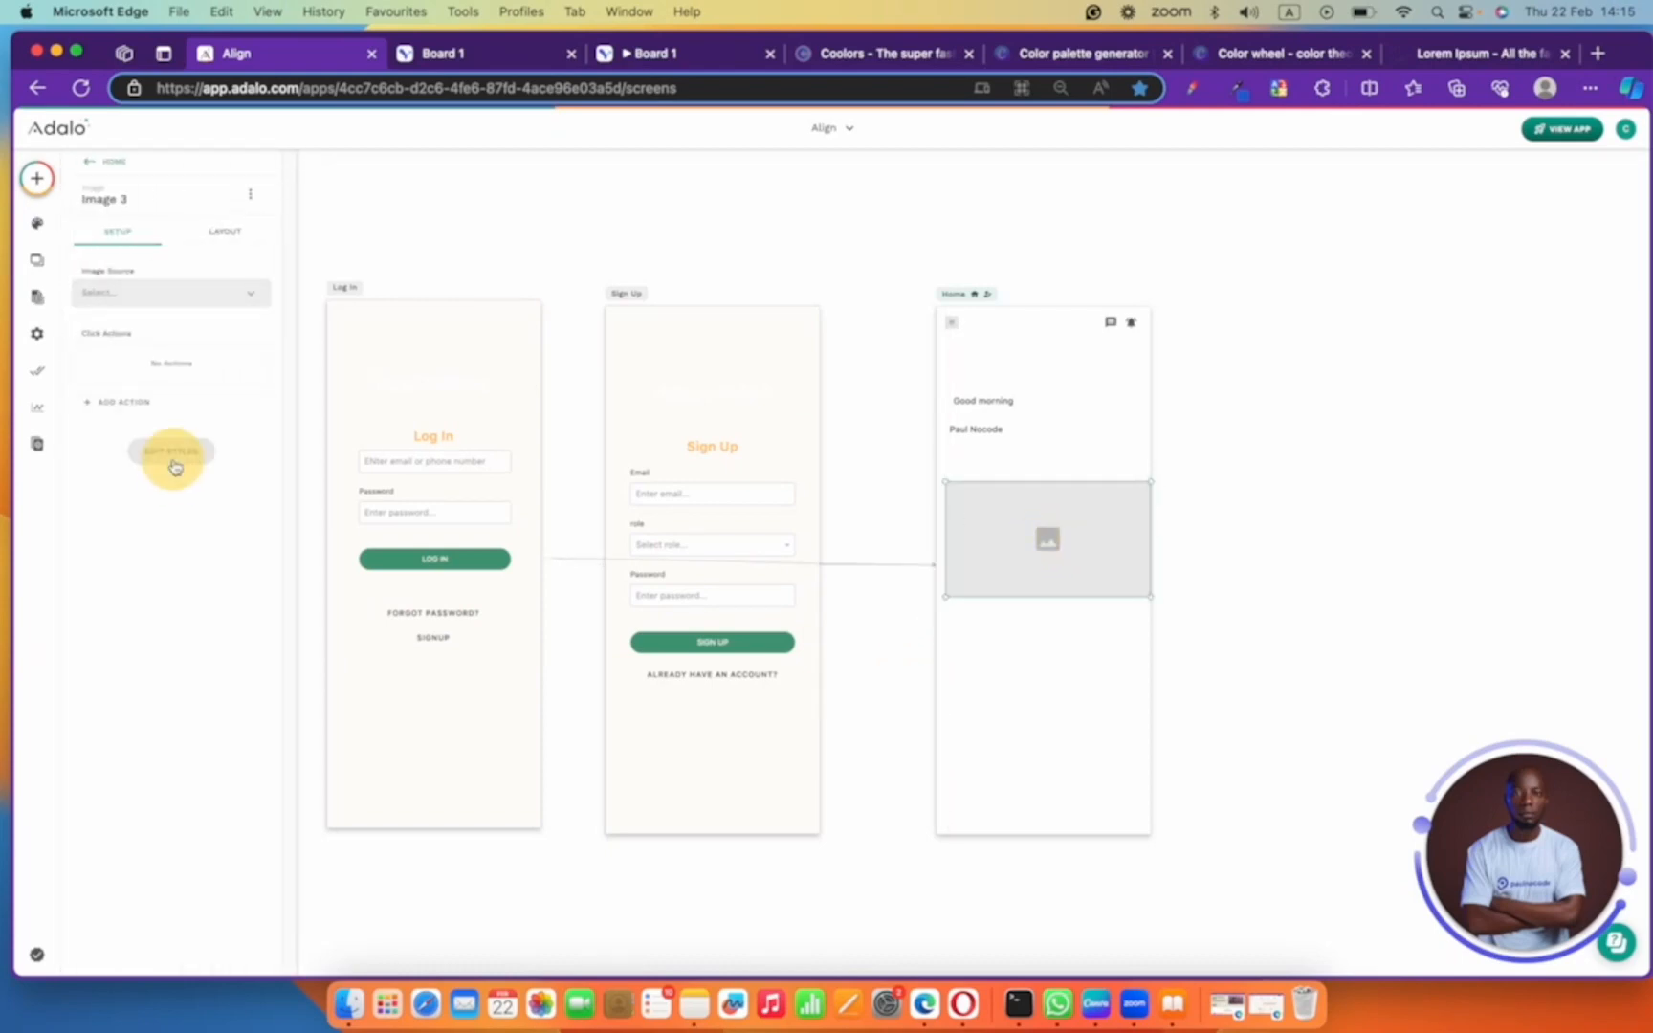
double_click(169, 490)
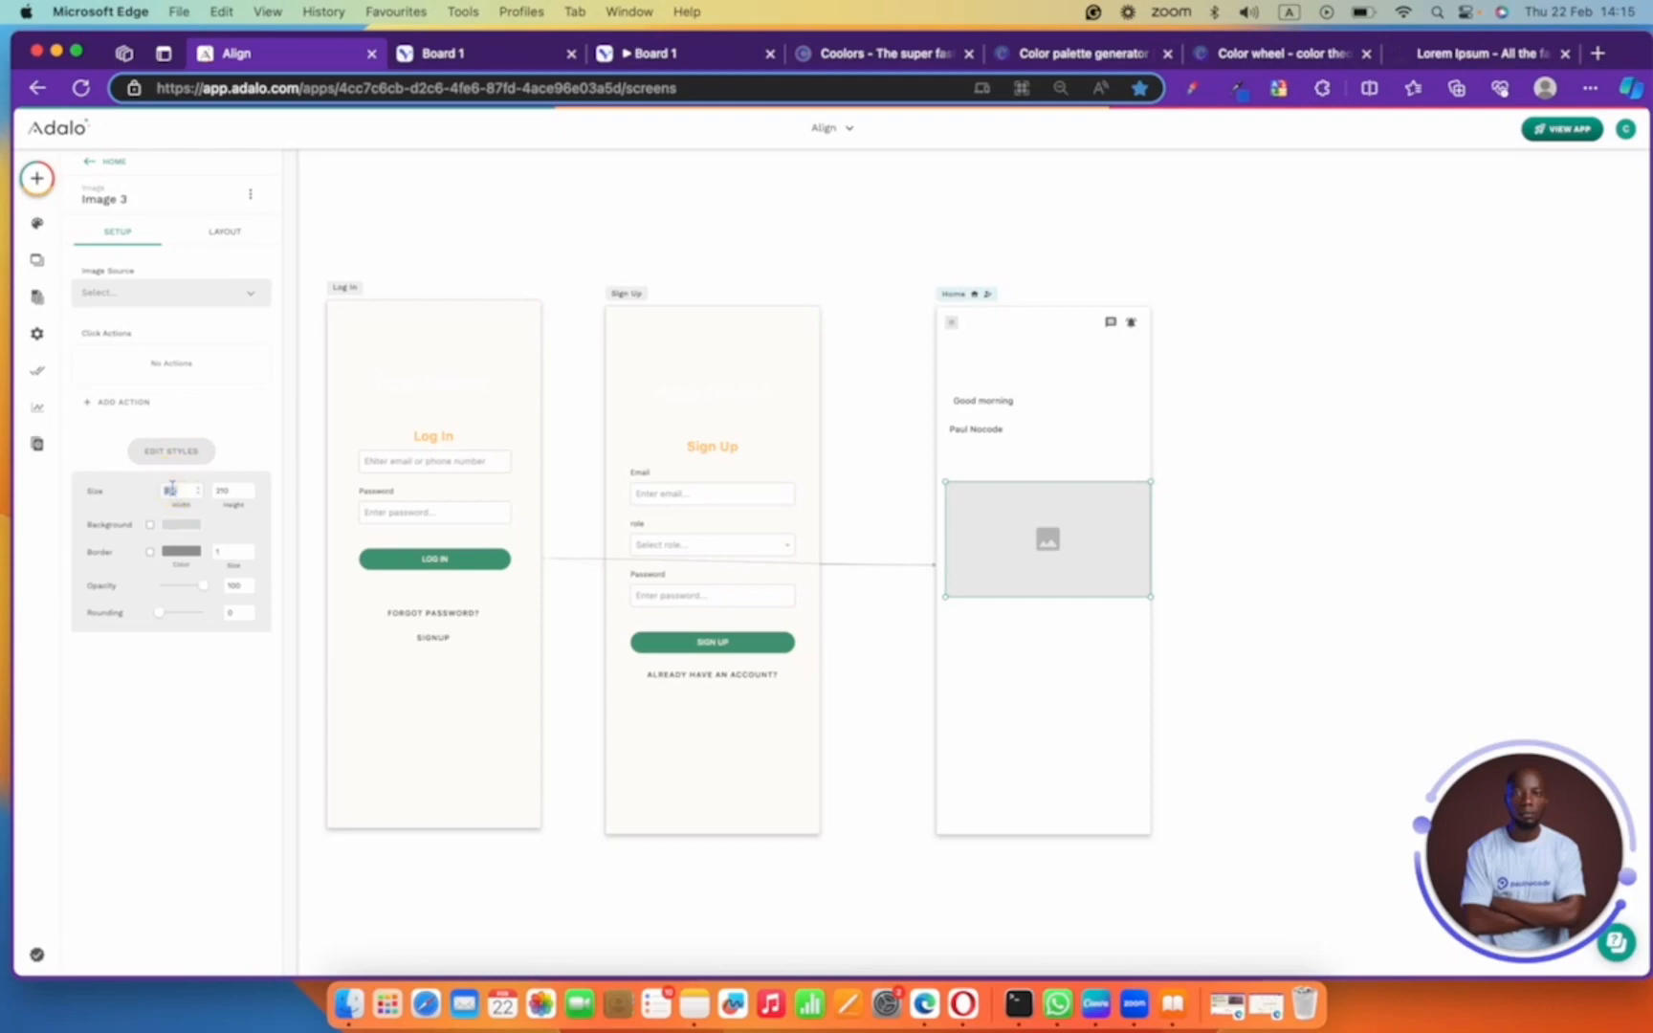
type("4040")
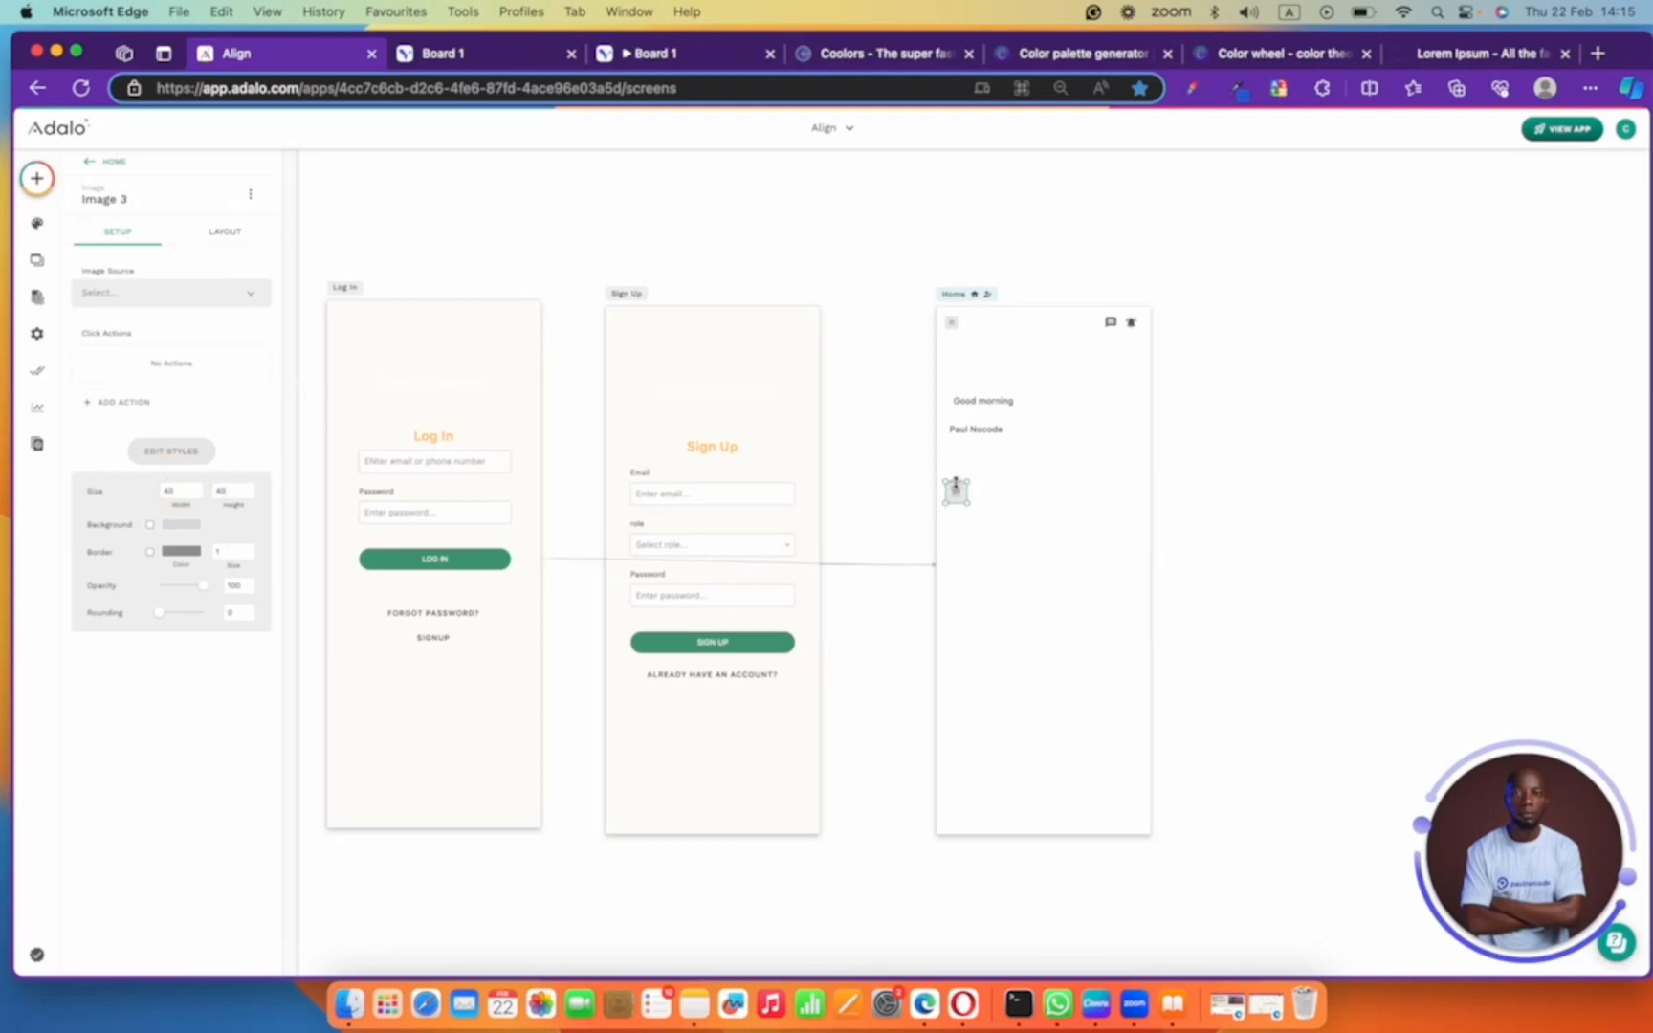
left_click_drag(955, 491, 1126, 411)
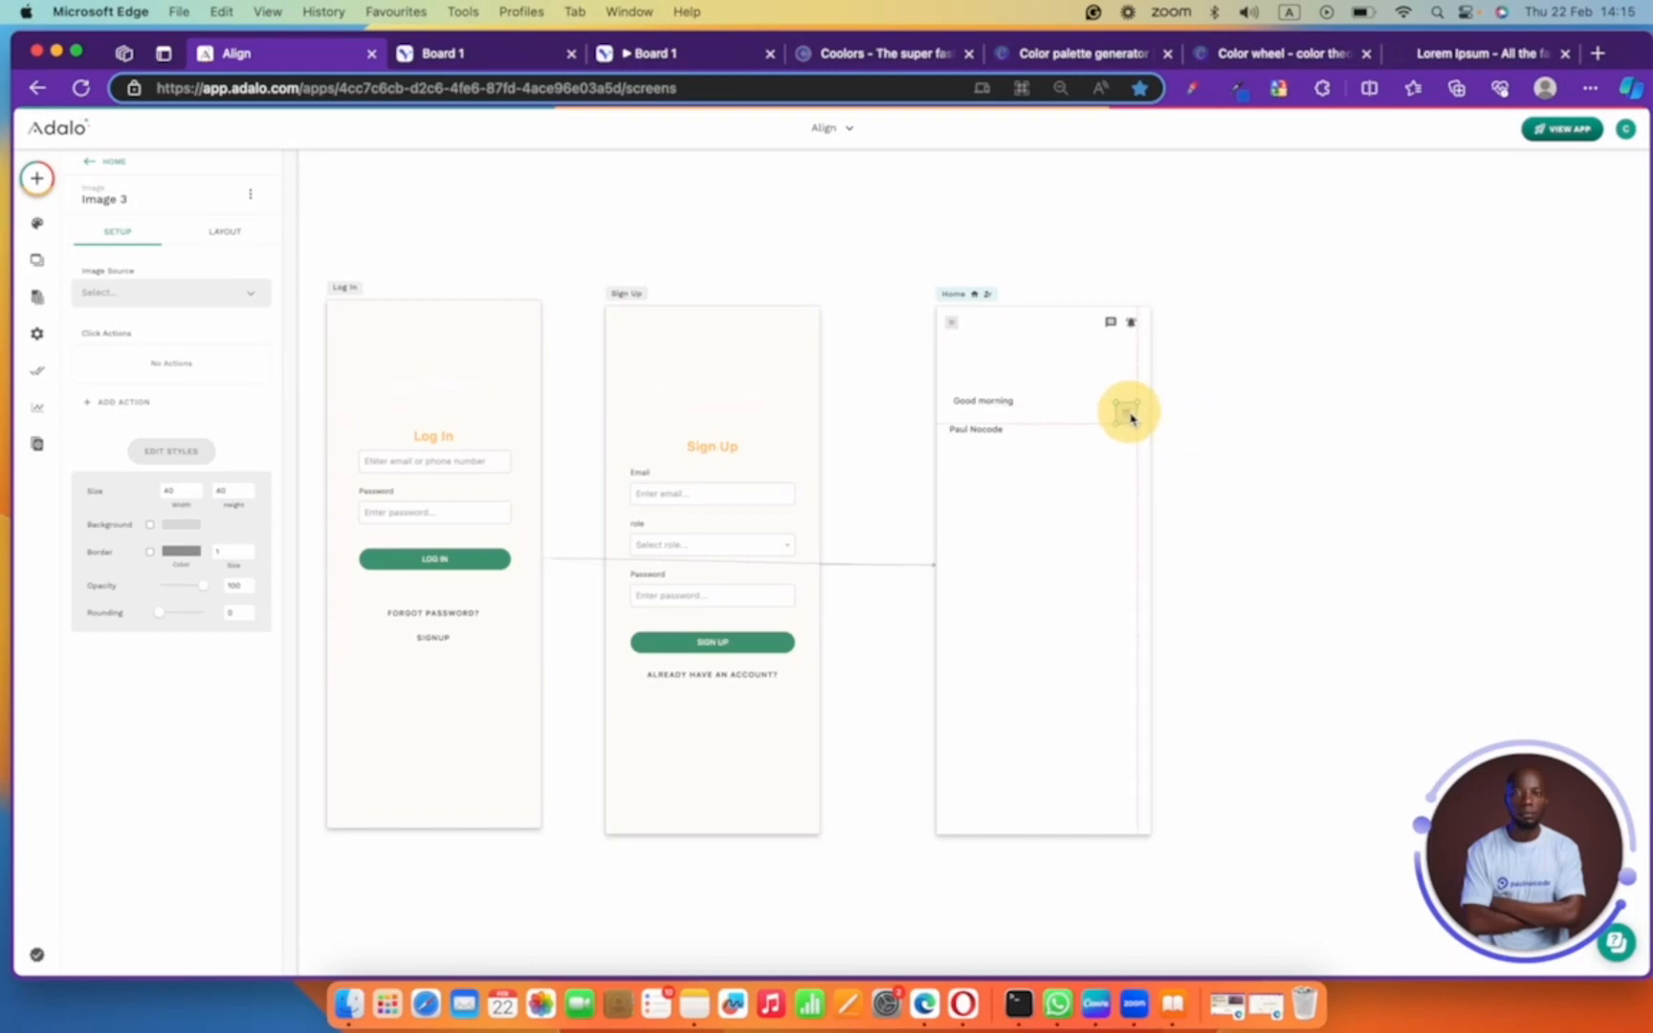
- Group the greeting text with the name text on the Home screen
left_click(981, 402)
left_click(975, 430, "shift")
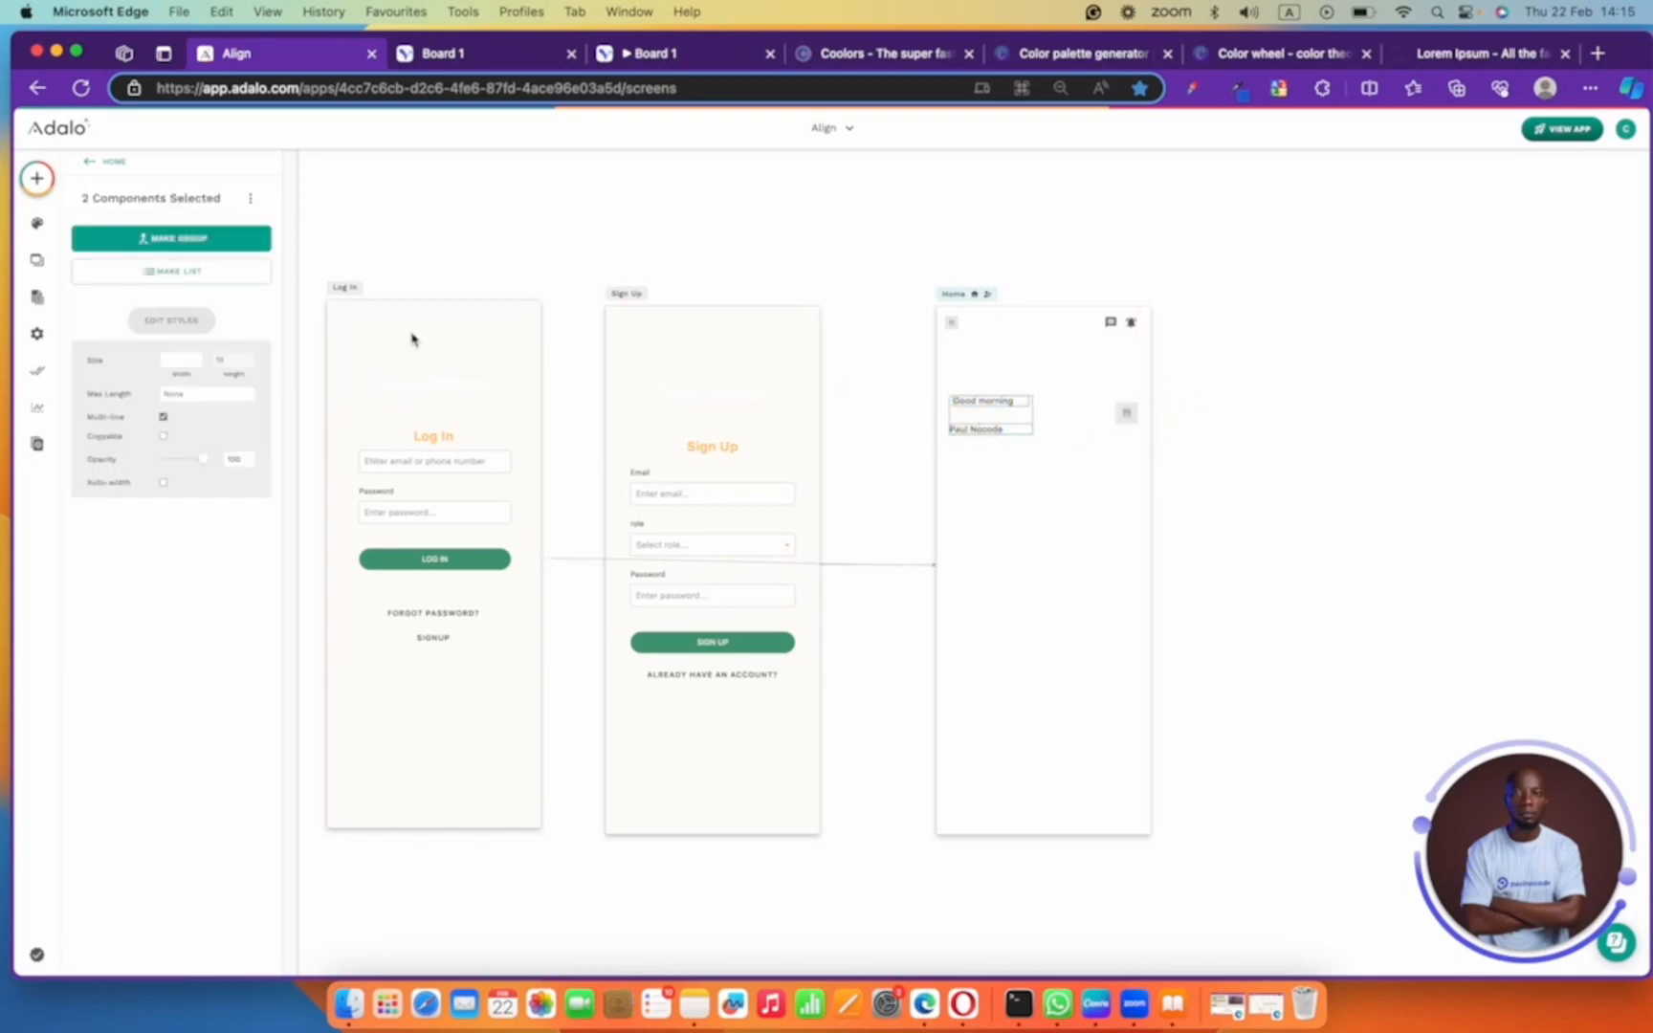
left_click(173, 241)
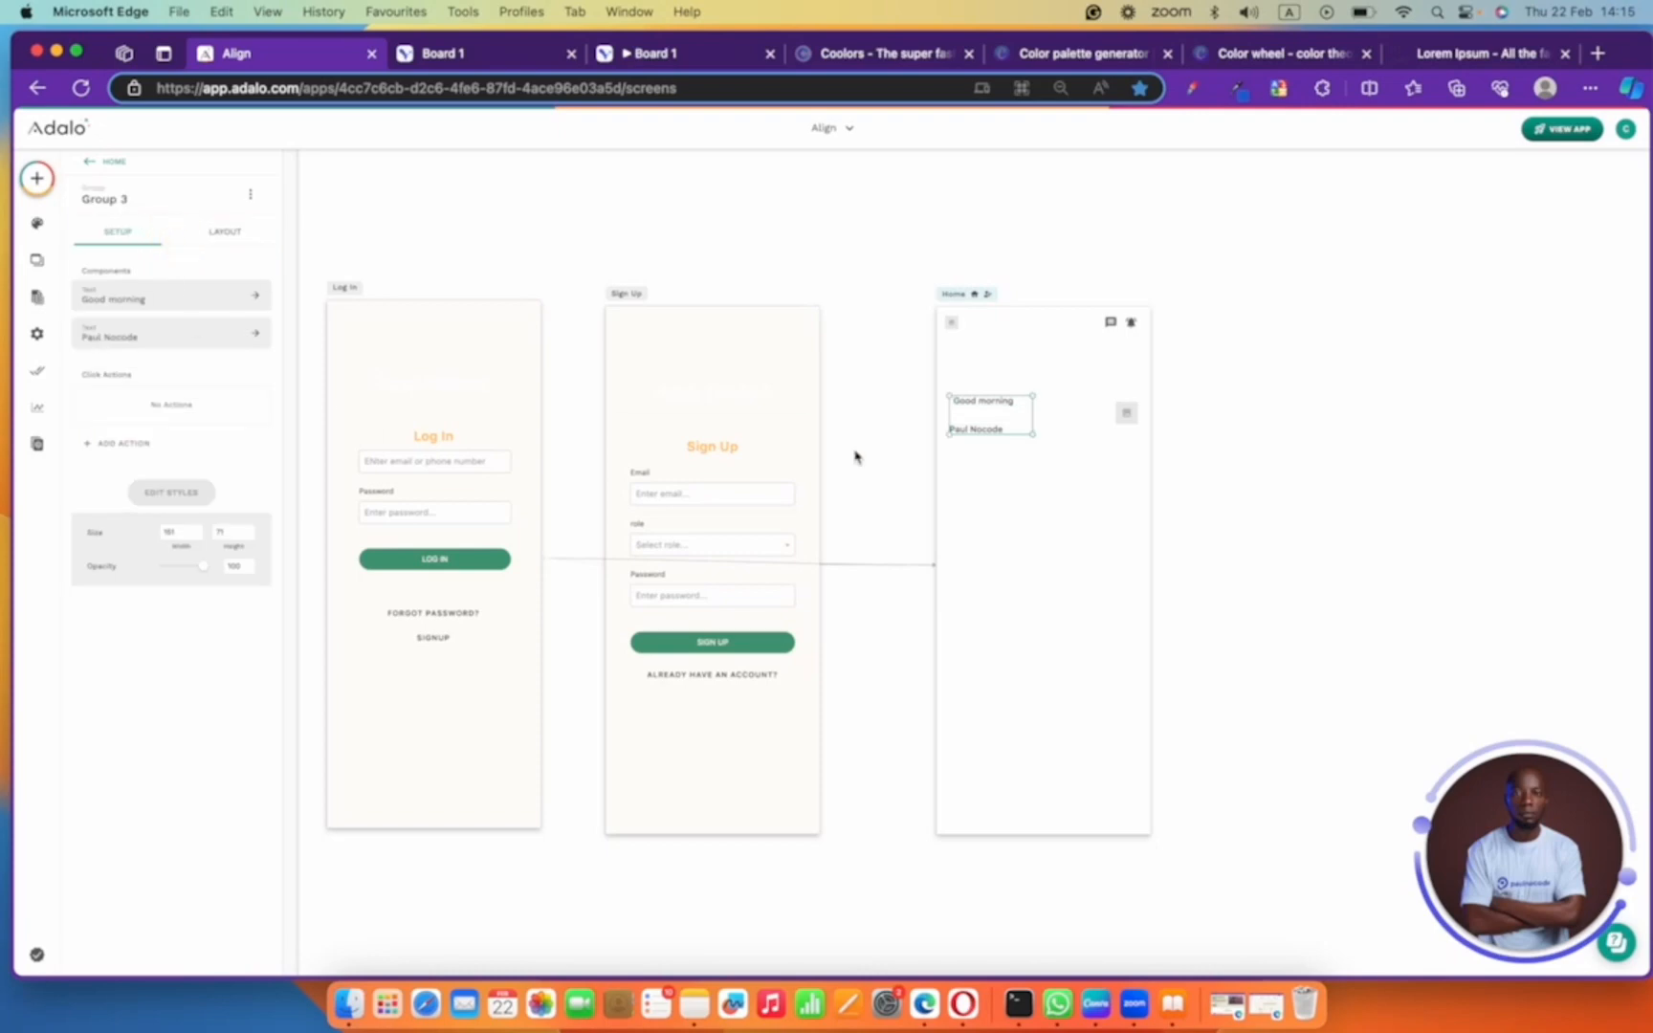
- Move the greeting inside the group so it sits directly above the name, aligned with its left edge
left_click(1064, 371)
left_click(962, 405)
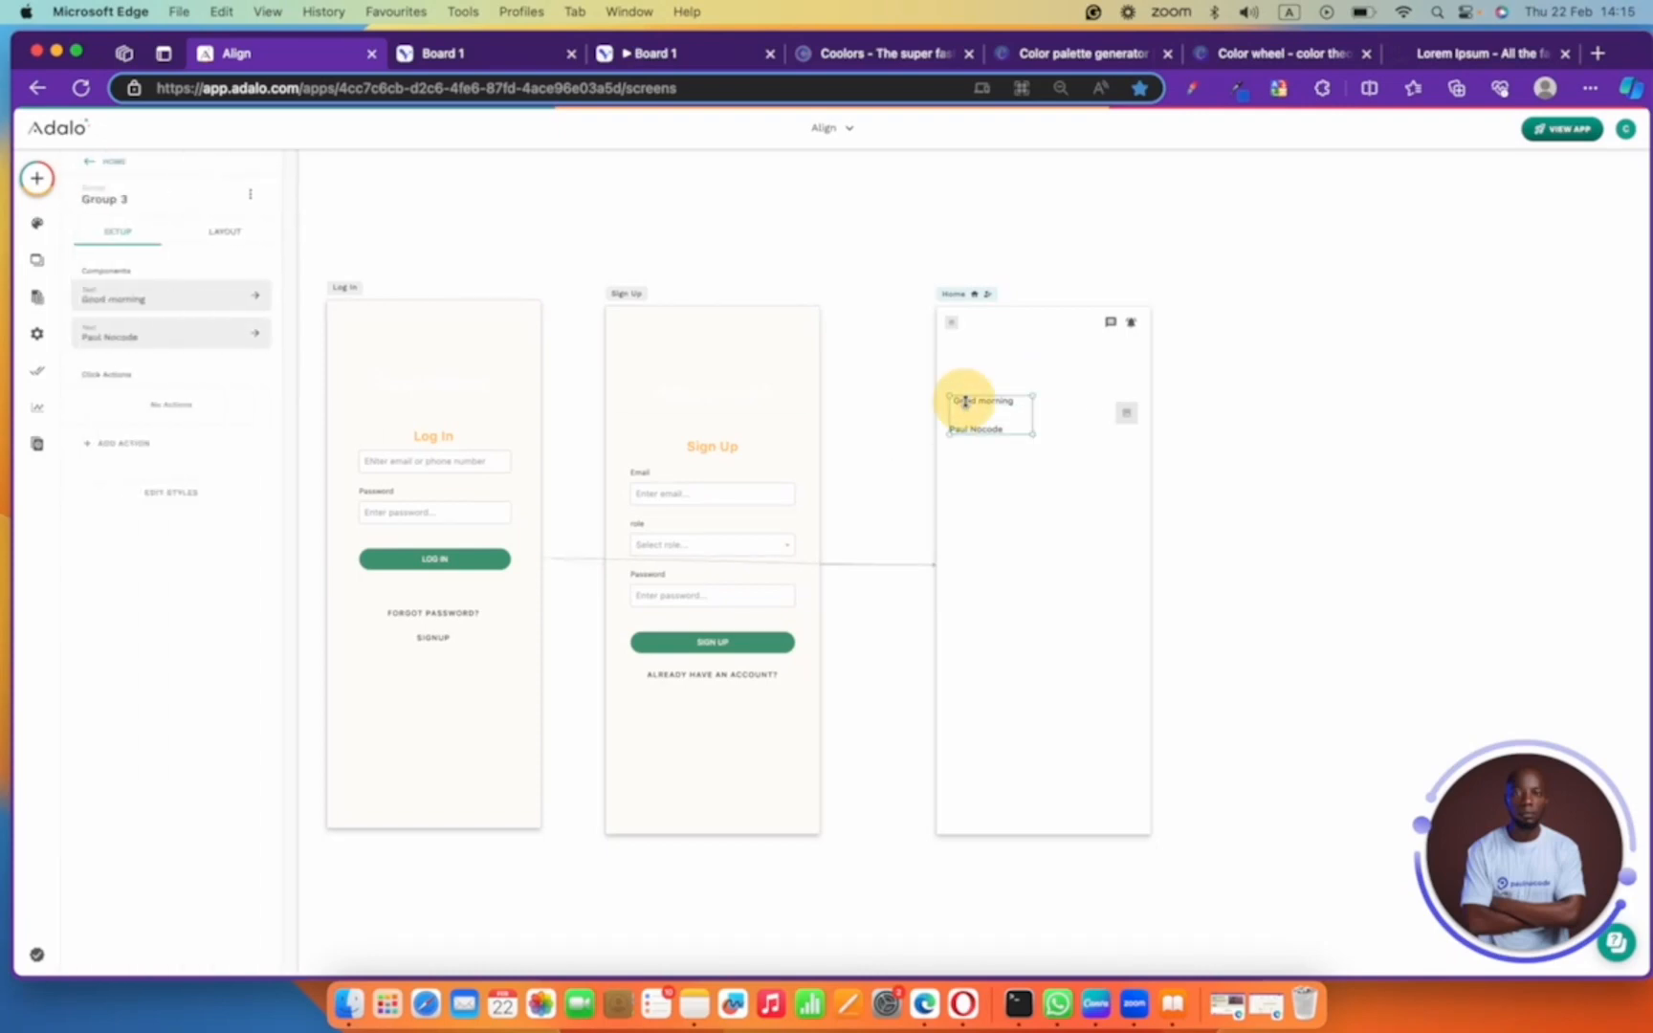
left_click(964, 401)
mouse_move(966, 402)
left_mouse_down()
mouse_move(967, 418)
mouse_move(997, 395)
left_mouse_up()
left_click(978, 396)
left_click(991, 415)
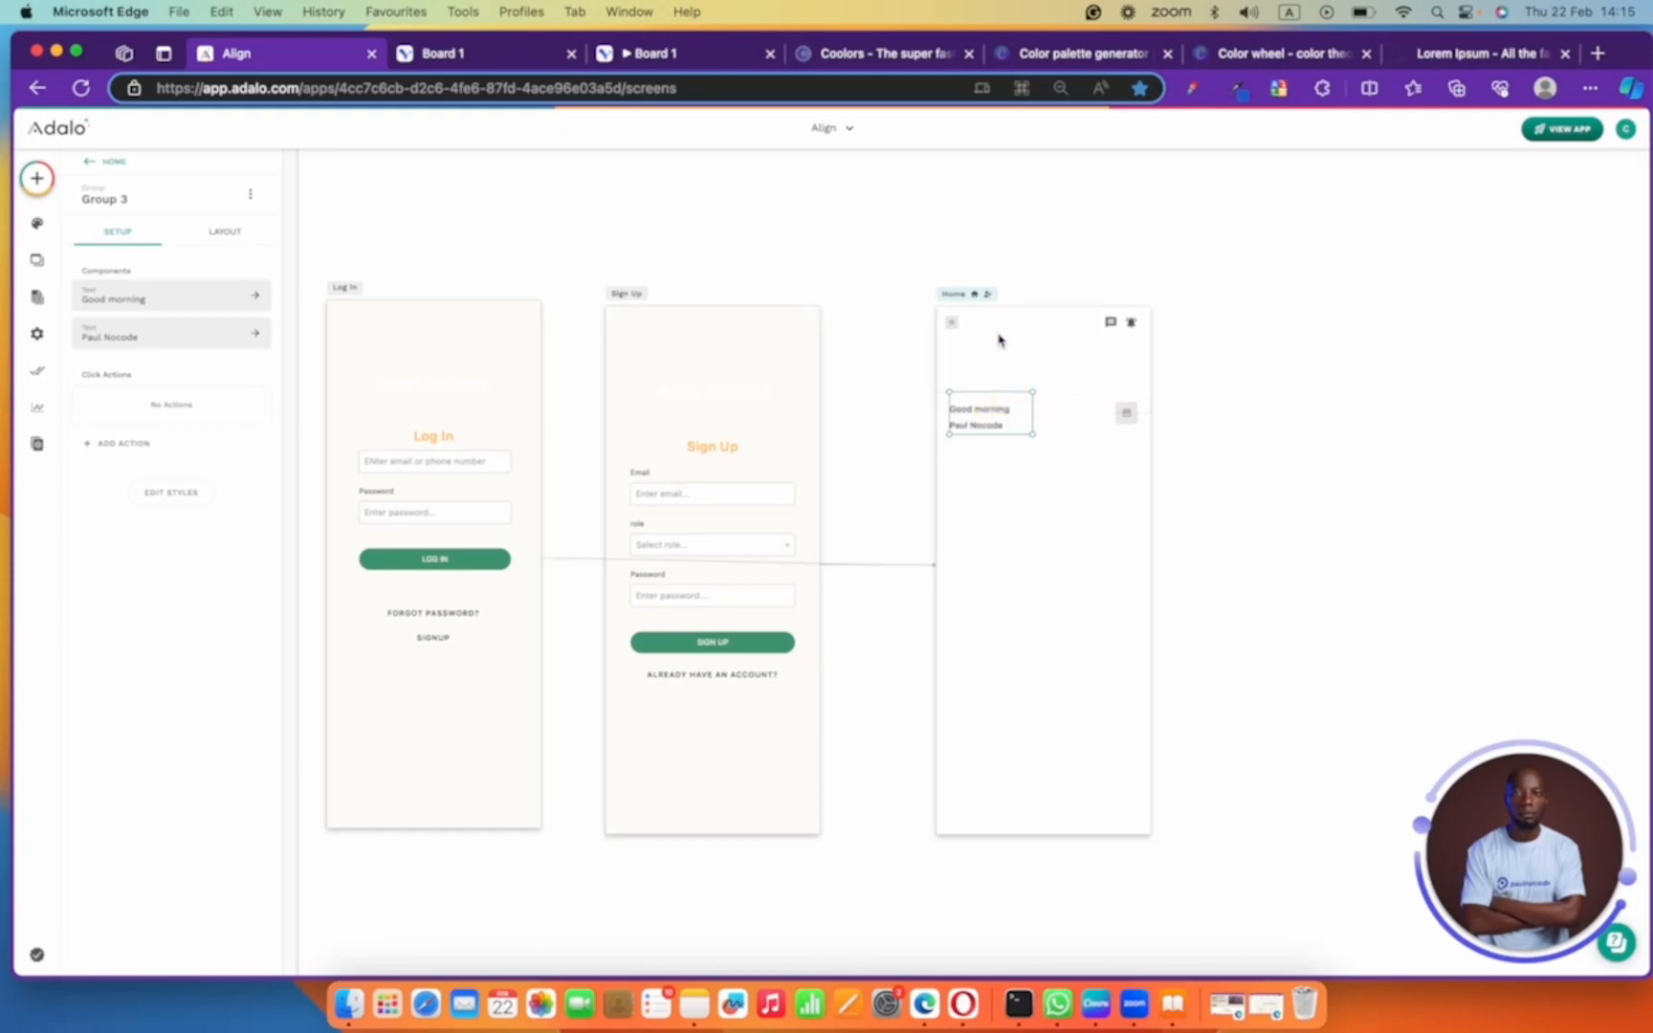
- Set the greeting and name group's width to 130 and height to 60
left_click(997, 332)
left_click(1009, 419)
left_click(990, 414)
left_click(191, 499)
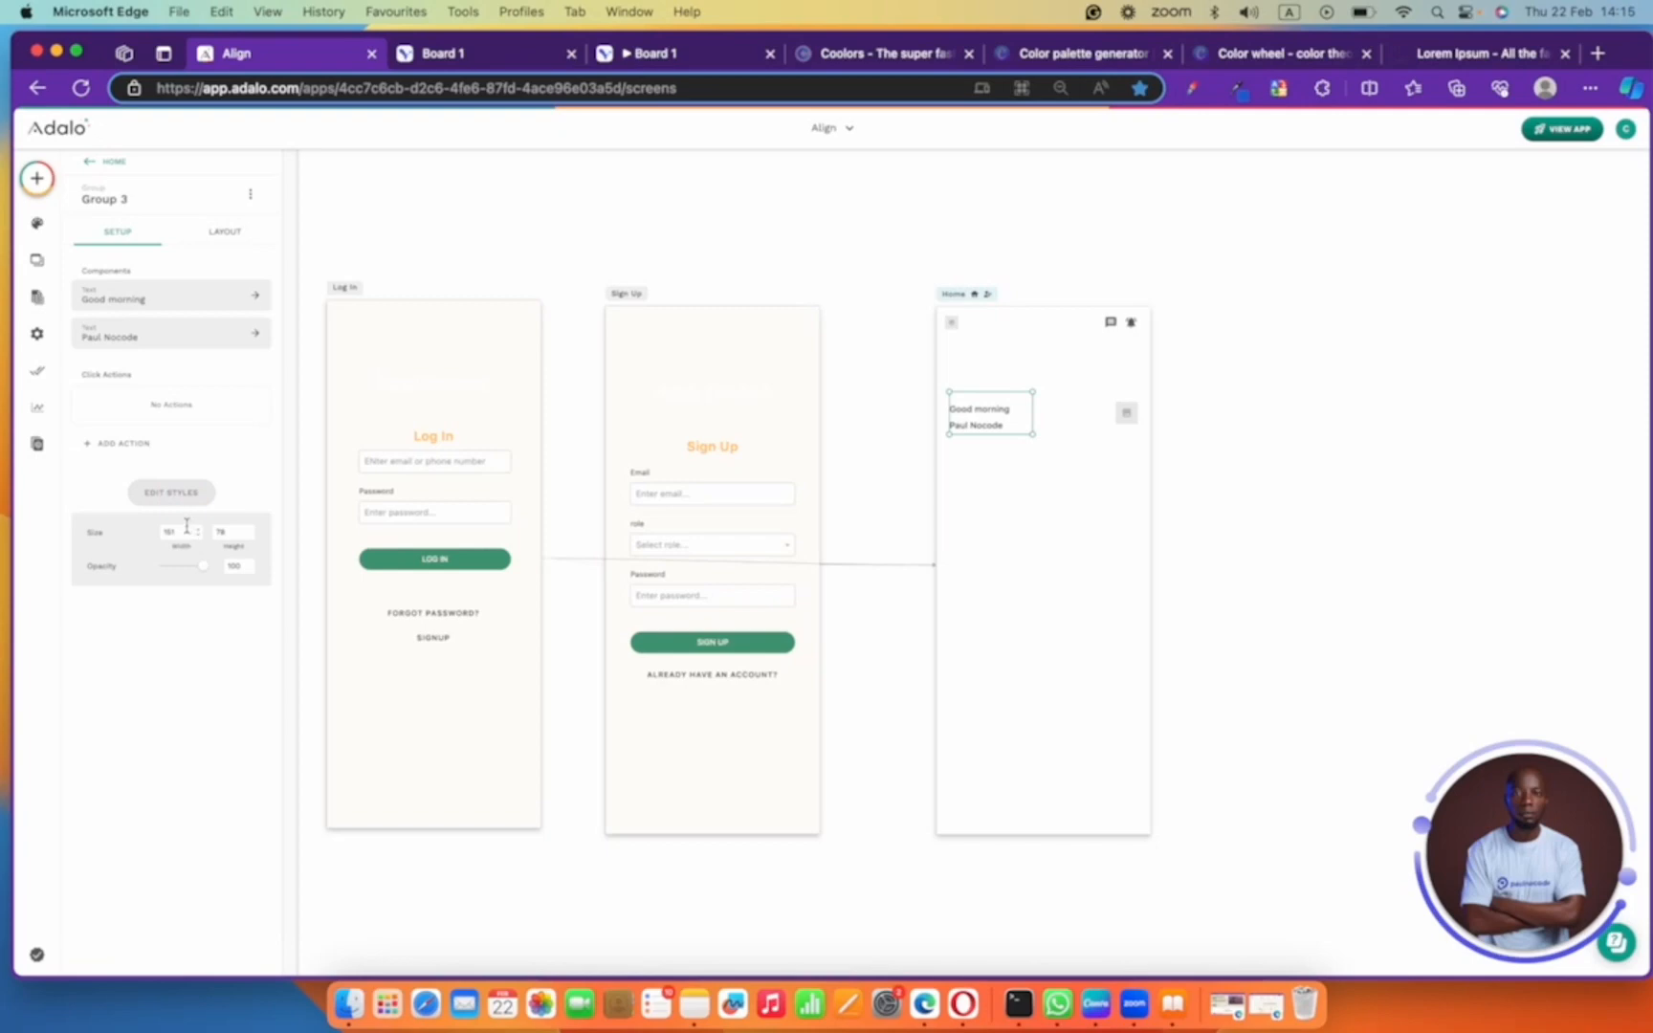
double_click(186, 525)
type("130")
left_click_drag(185, 531, 109, 517)
key("BackSpace")
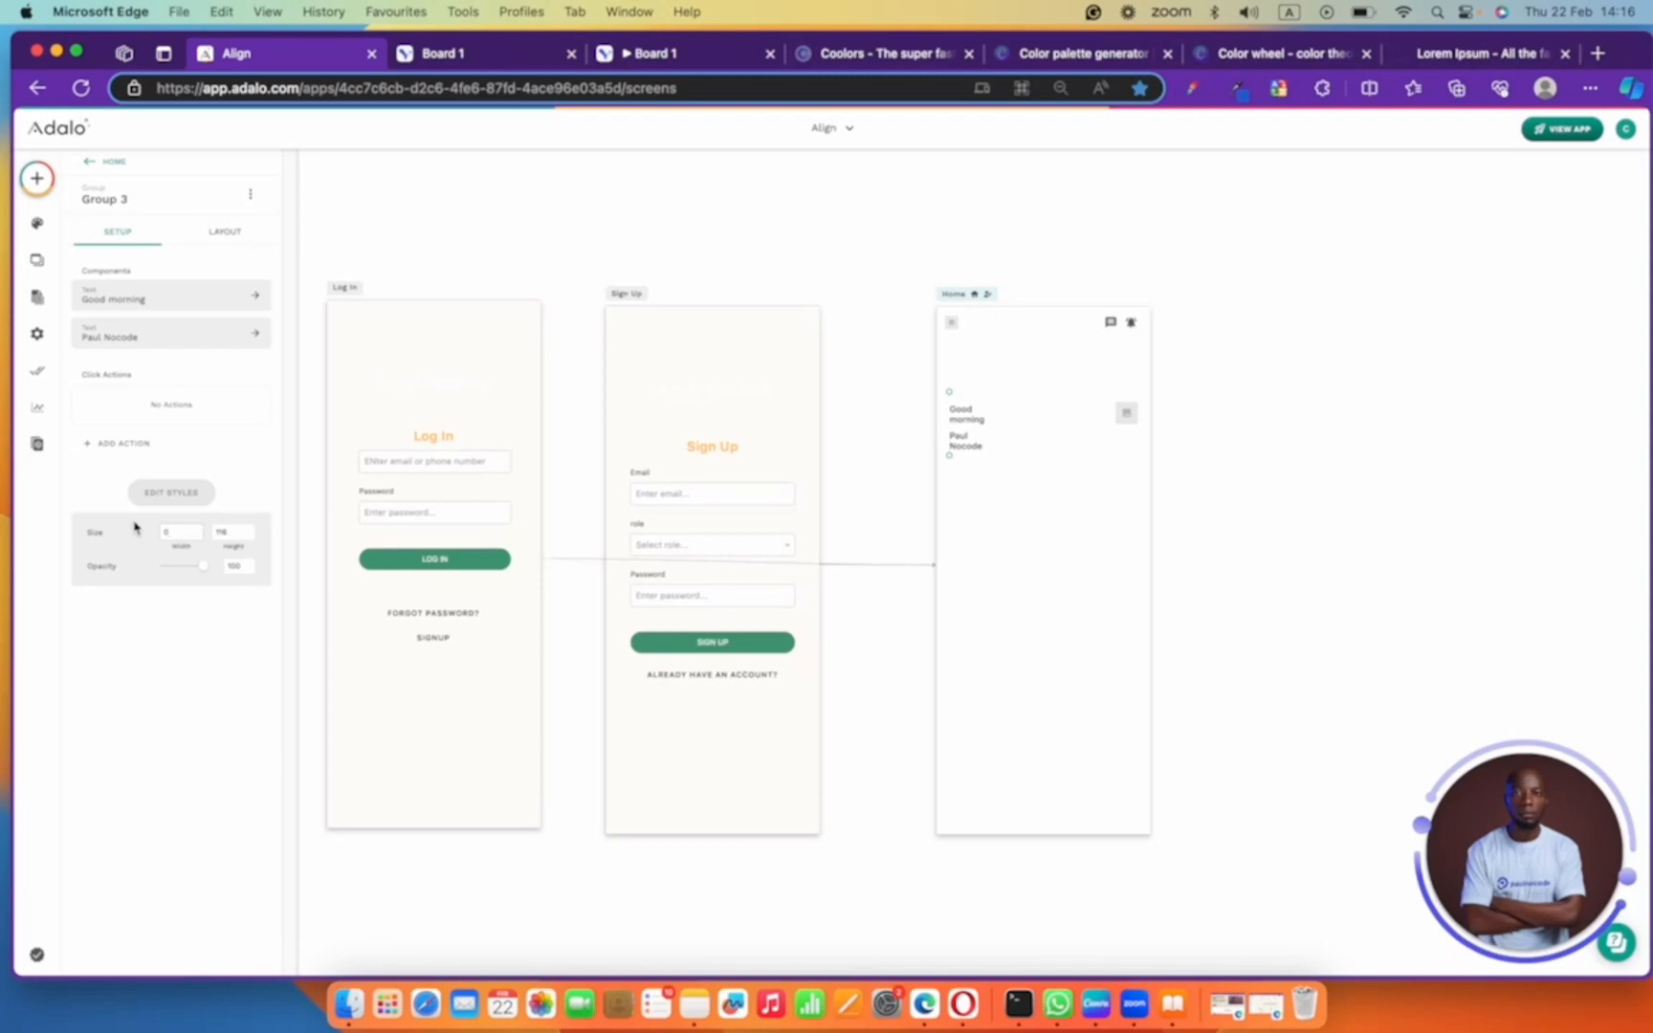
type("130")
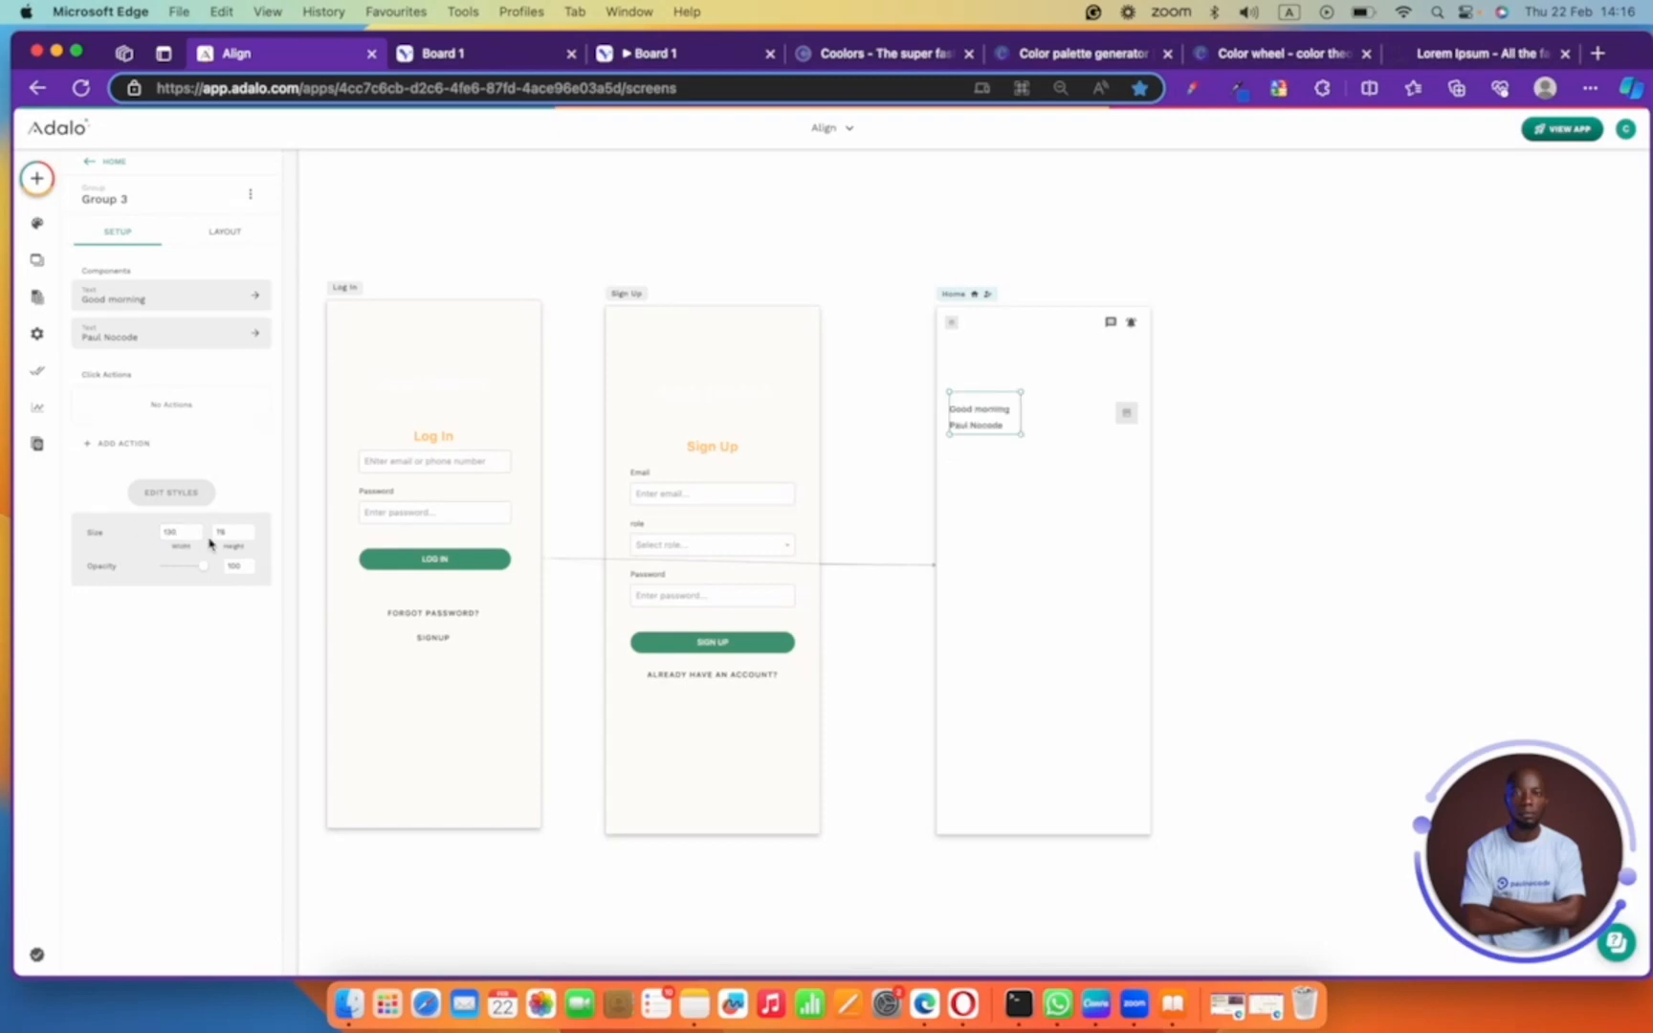
double_click(228, 534)
type("60")
left_click(945, 473)
left_click(992, 413)
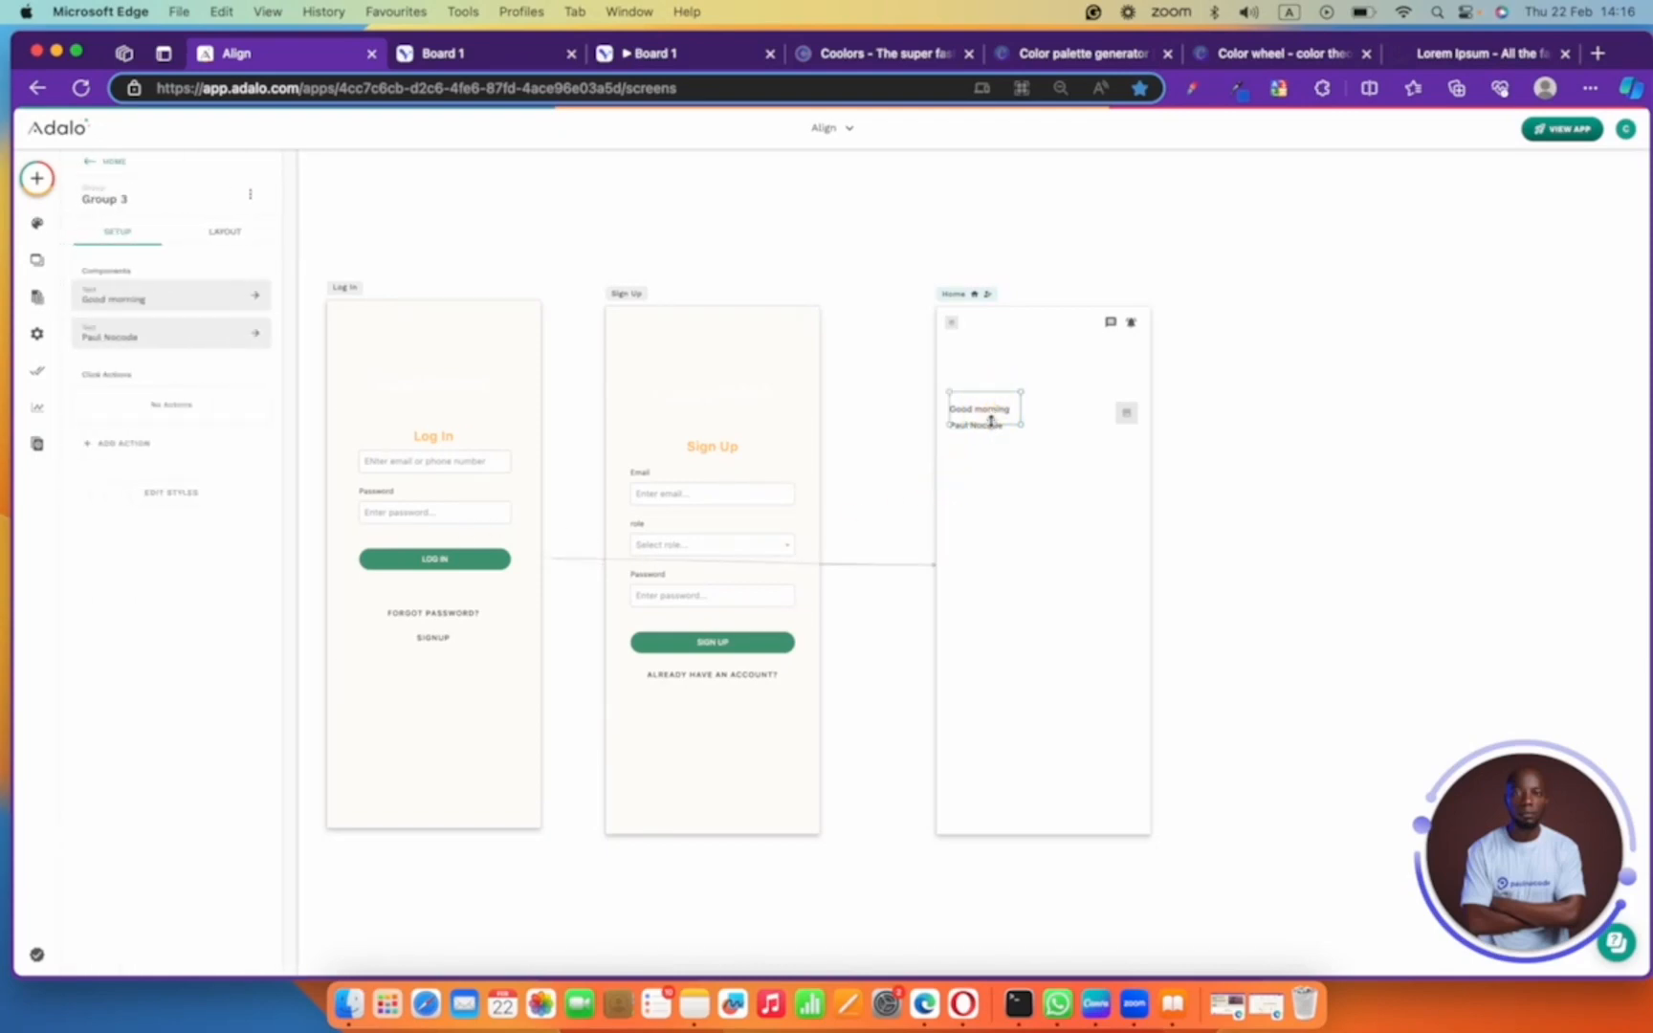
left_click(1042, 468)
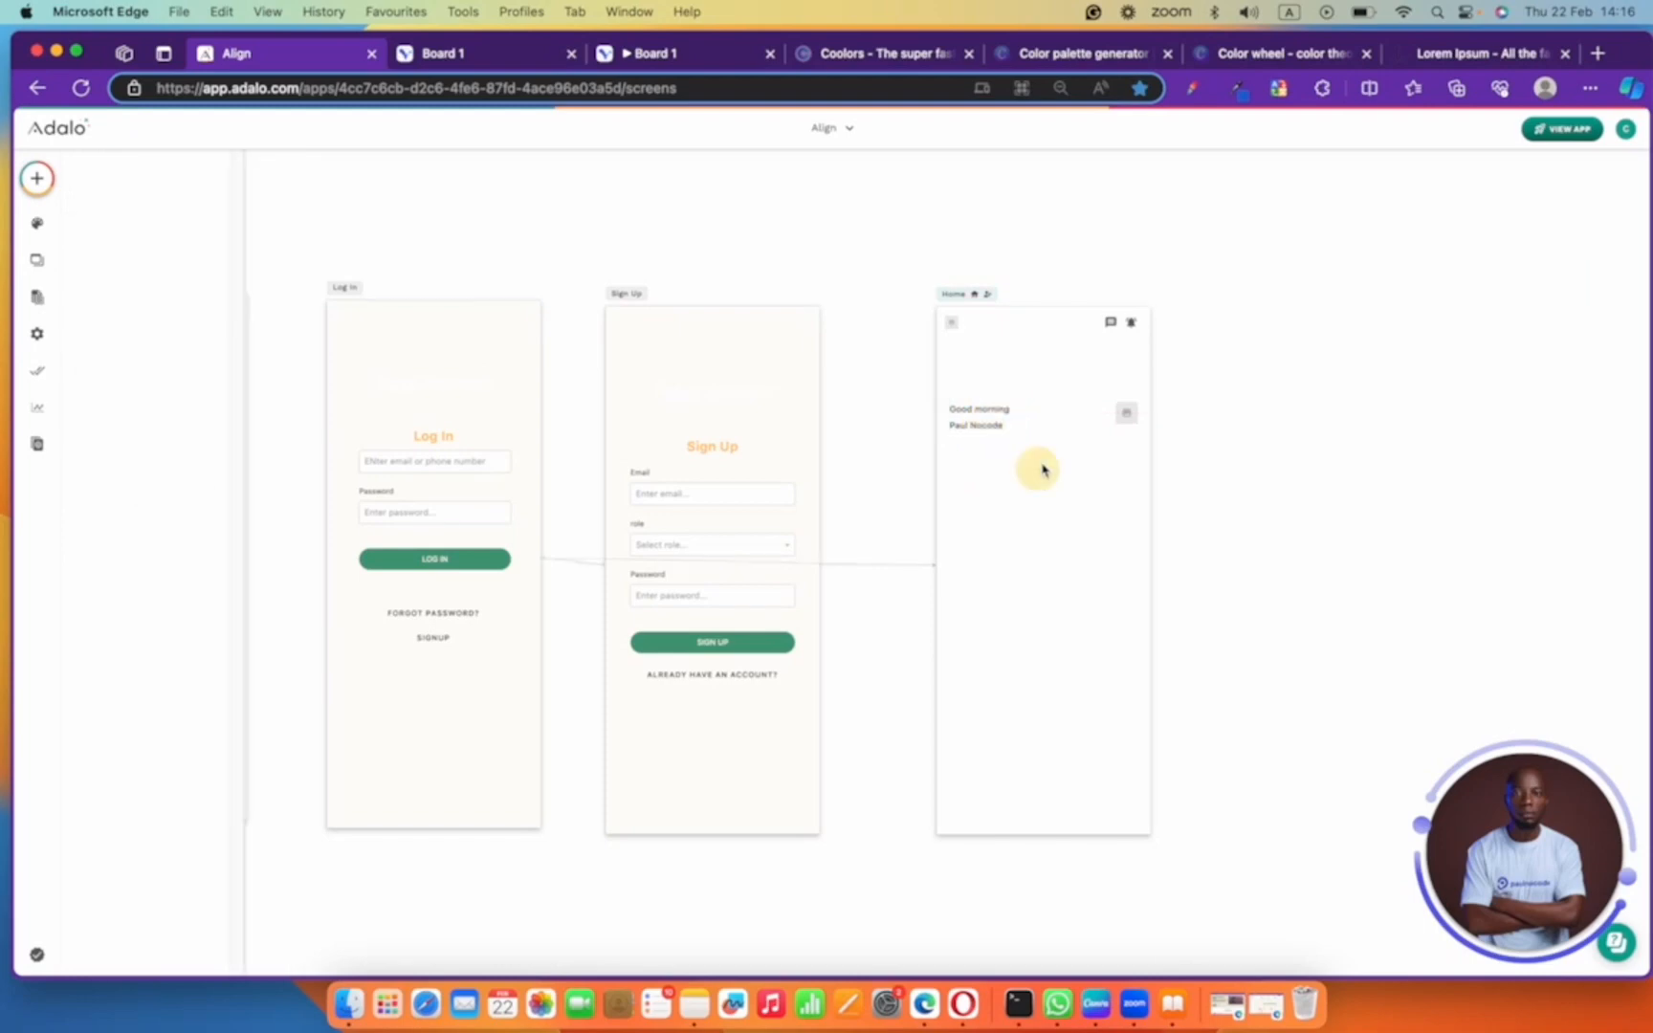
- Group the greeting and name group together with the small image beside it
left_click(975, 413)
left_click(992, 413)
left_click(990, 413)
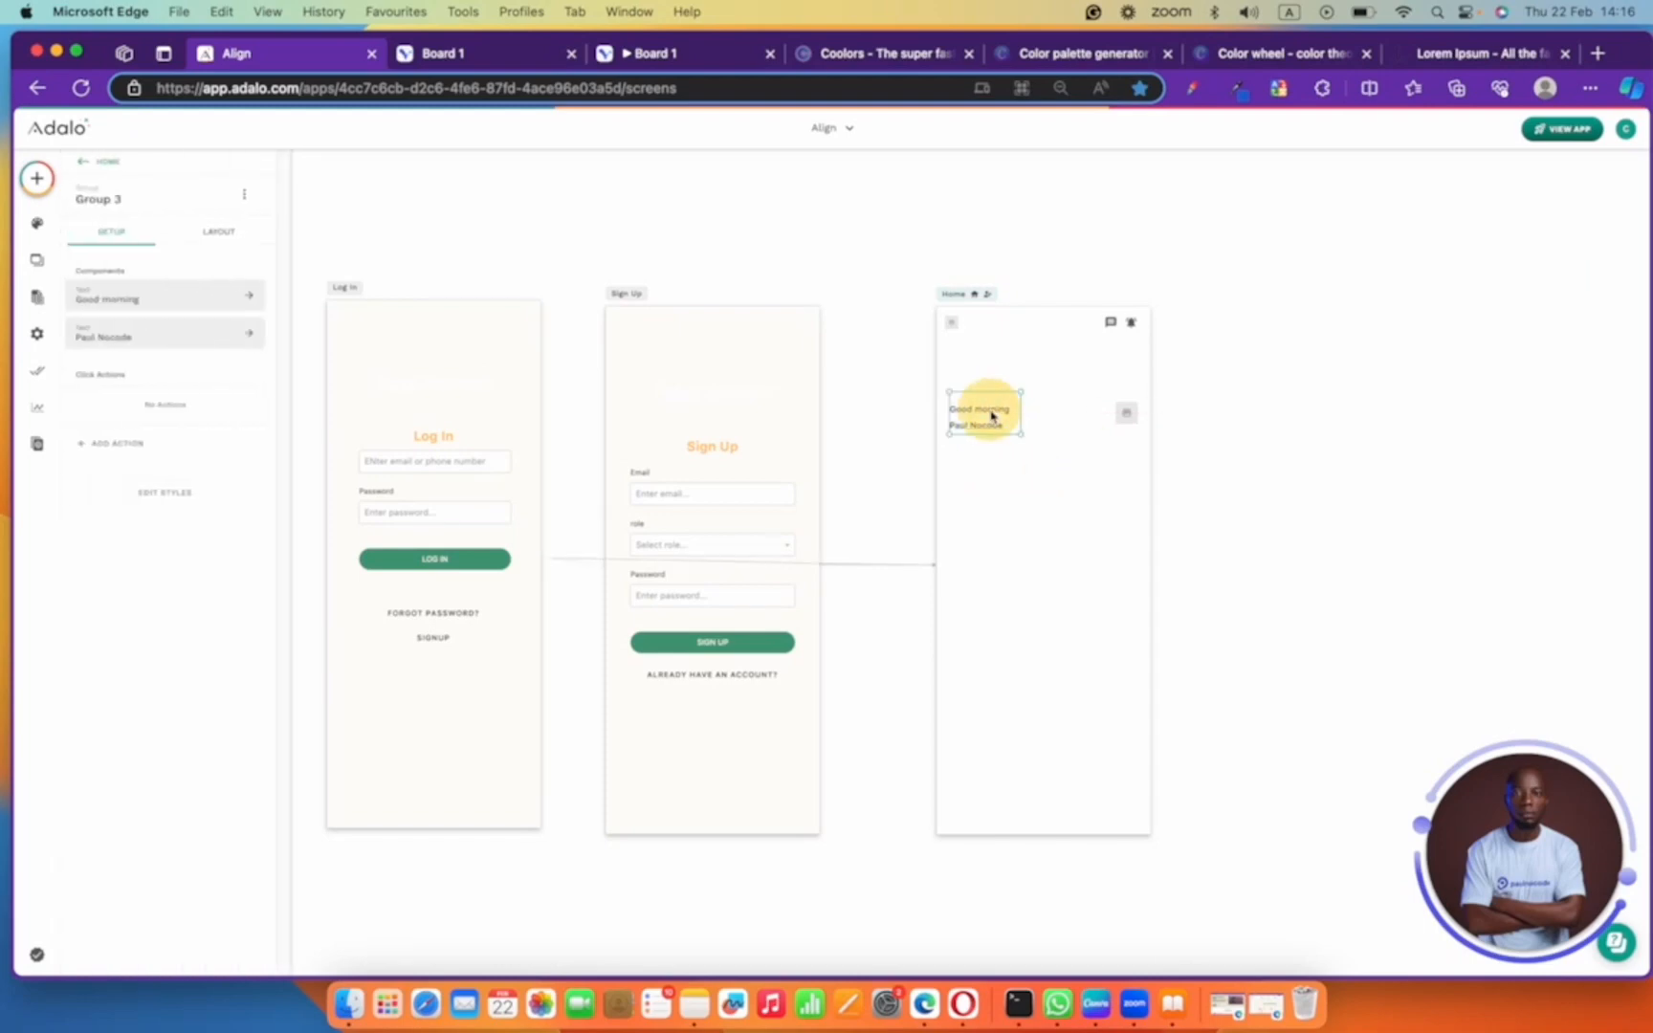
left_click(1125, 413, "shift")
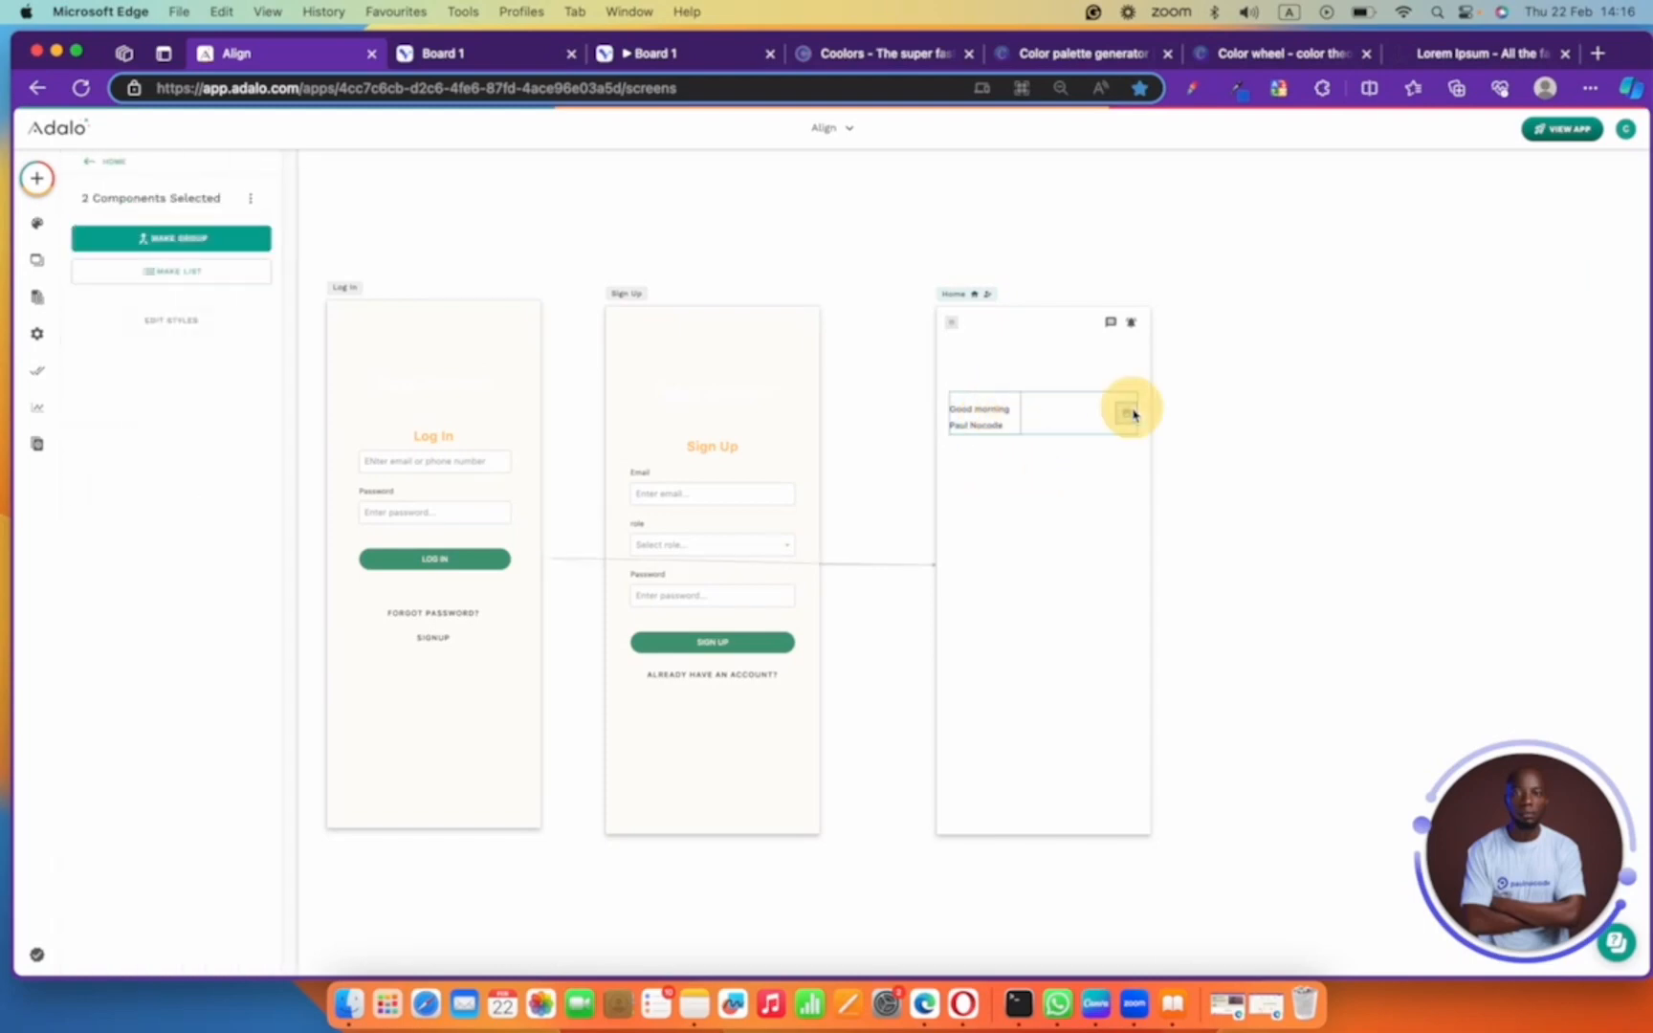
left_click(204, 241)
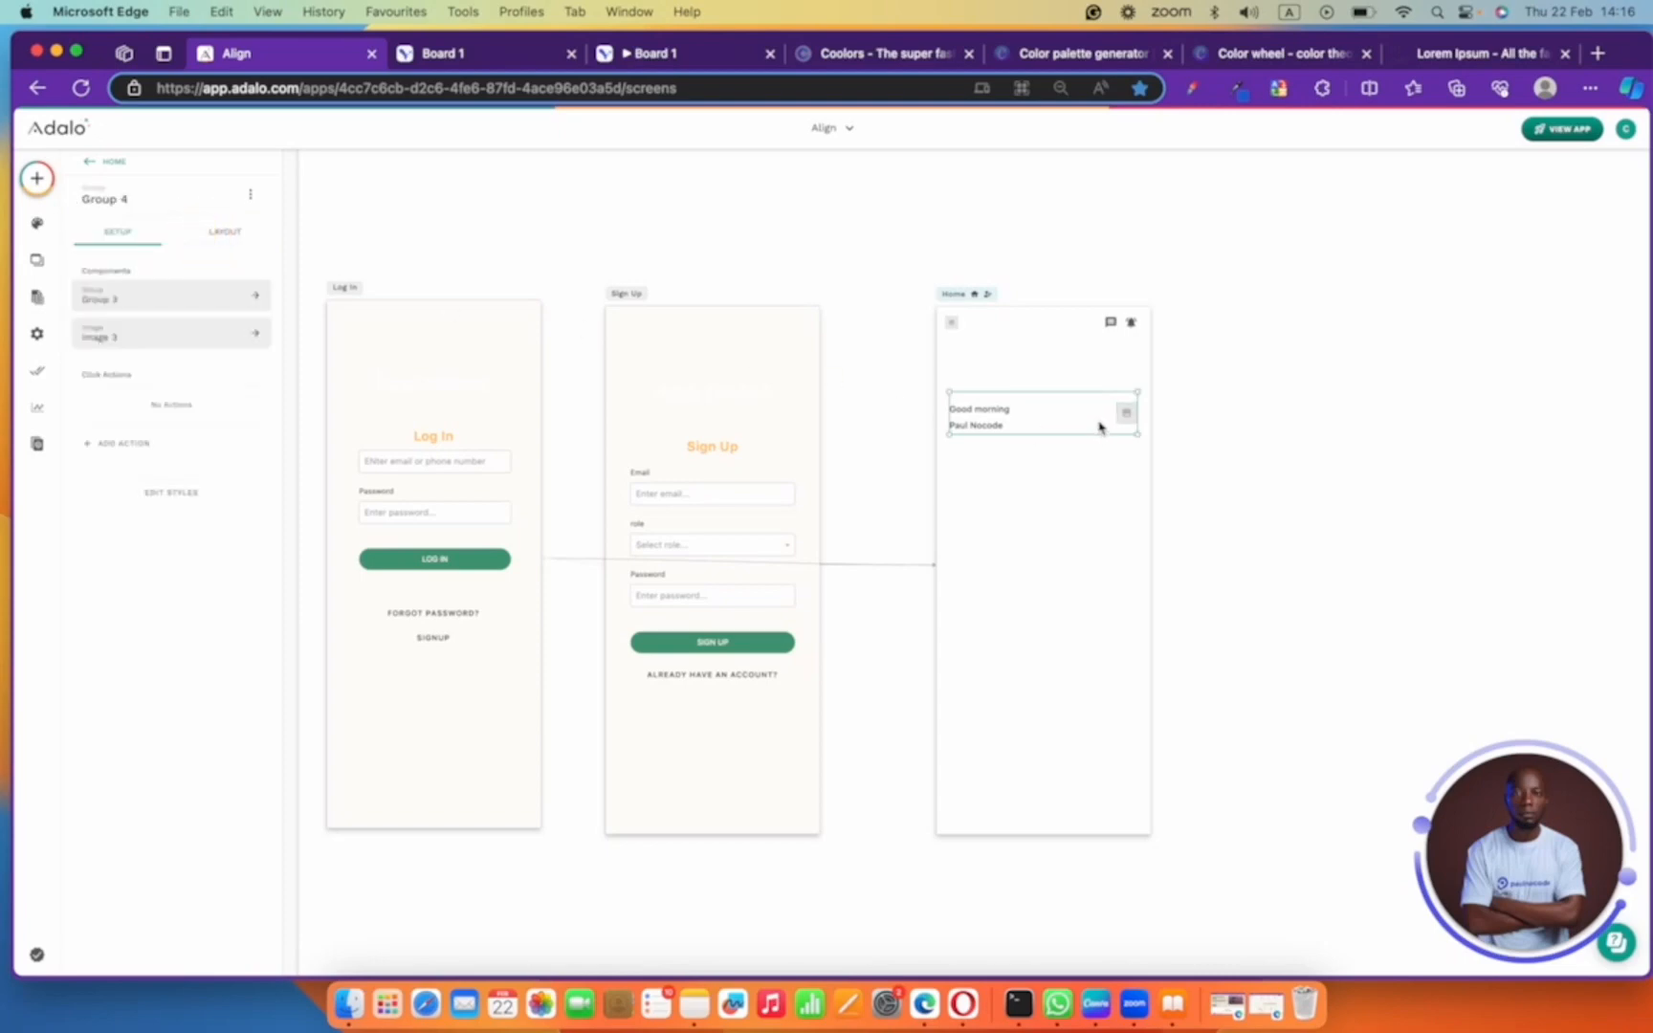
- Nudge the group with the greeting, name and image upwards on the Home screen
left_click(1085, 375)
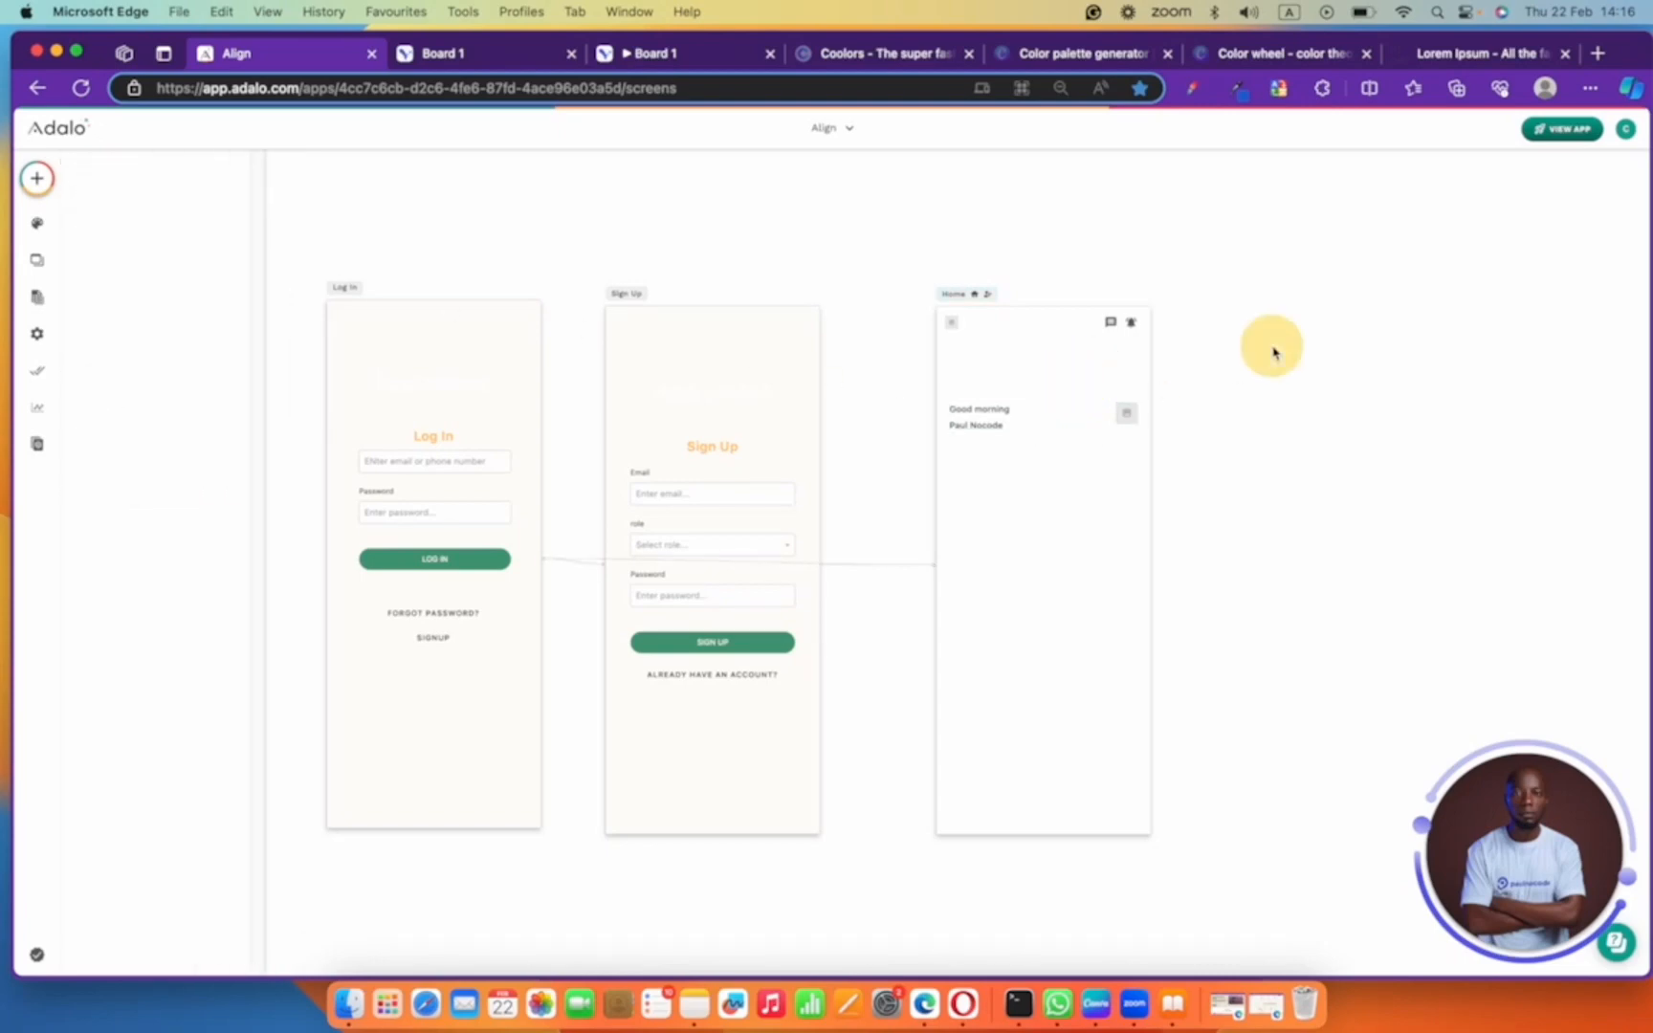
left_click(1037, 406)
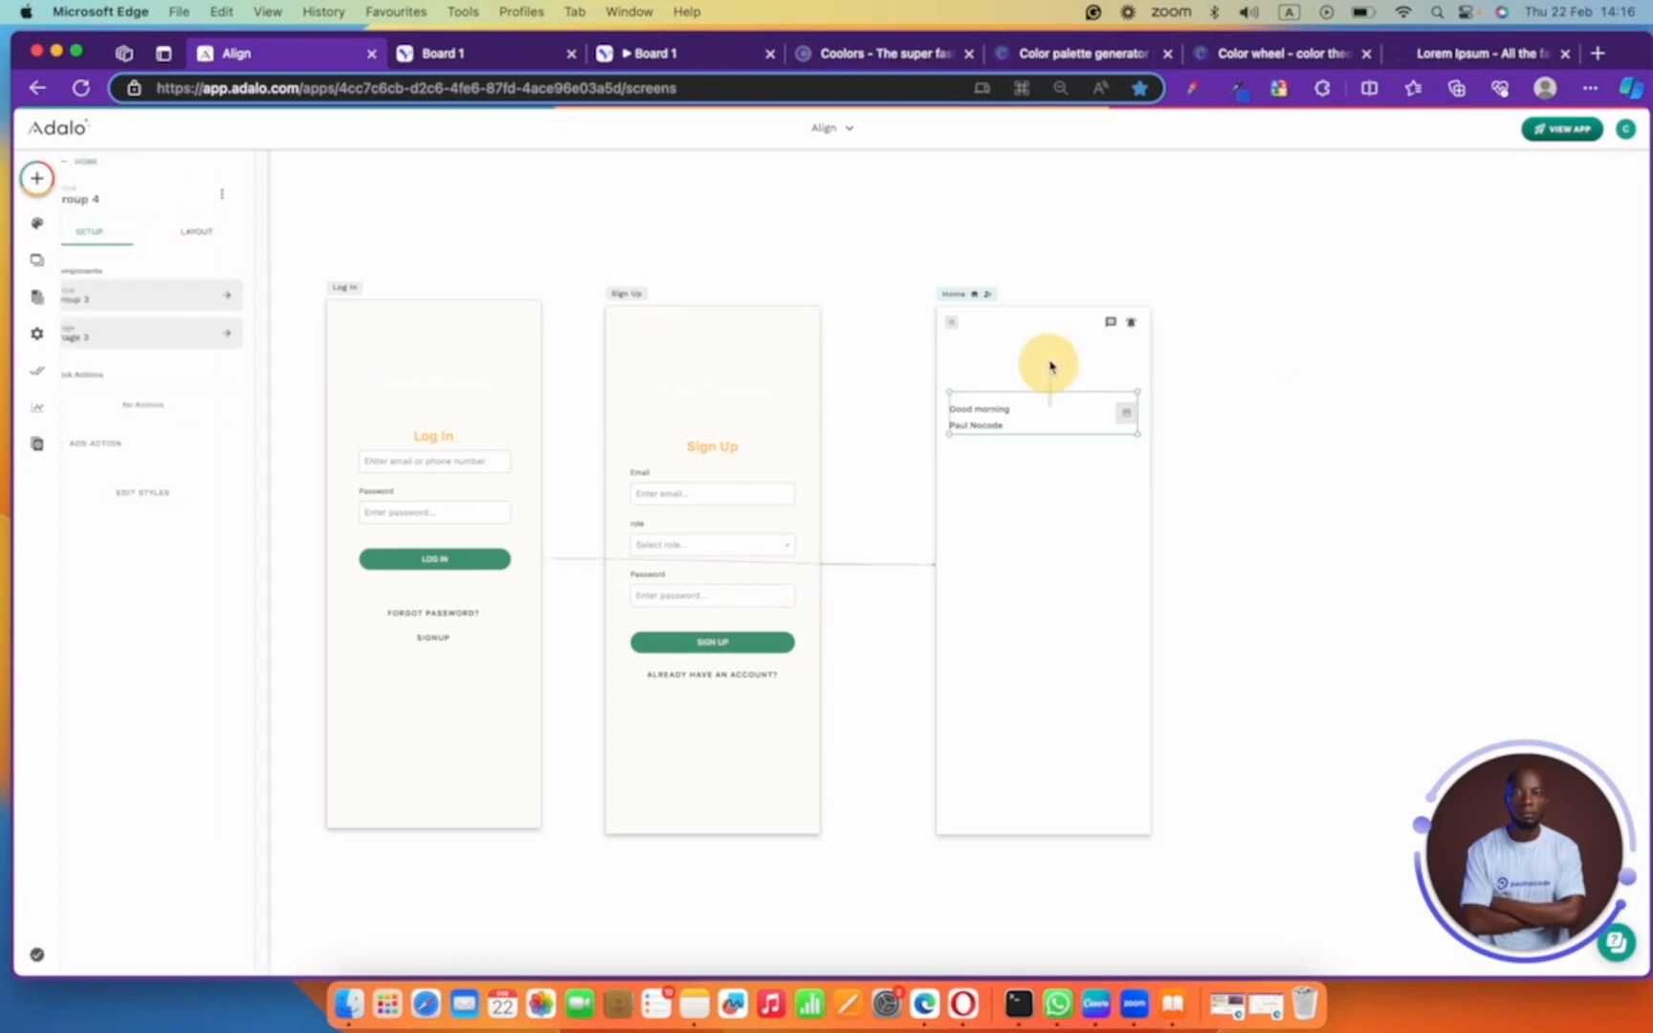
key("Up")
key("Up")
key("Up")
key("Up")
key("Up")
key("Up")
key("Up")
key("Up")
key("Up")
key("Up")
key("Up")
key("Up")
key("Up")
key("Up")
key("Up")
key("Up")
key("Up")
key("Up")
key("Up")
key("Up")
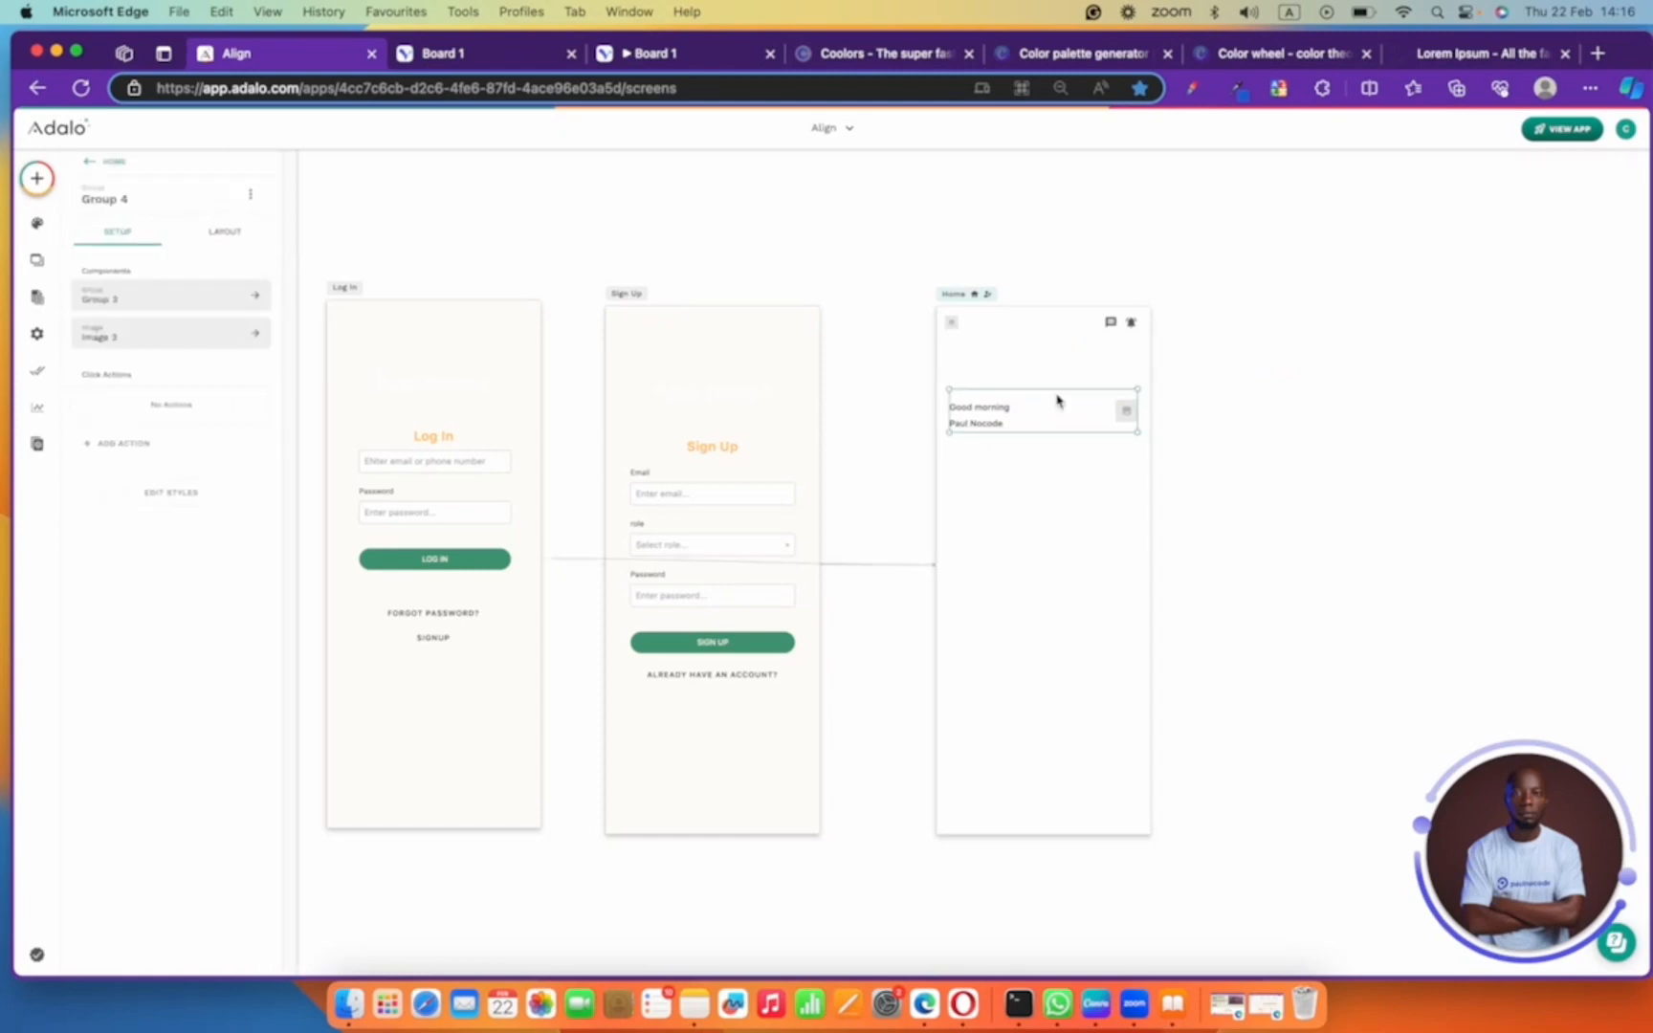
key("Up")
key("Up")
key("Up")
key("Up")
key("Up")
key("Up")
key("Up")
key("Up")
key("Up")
key("Up")
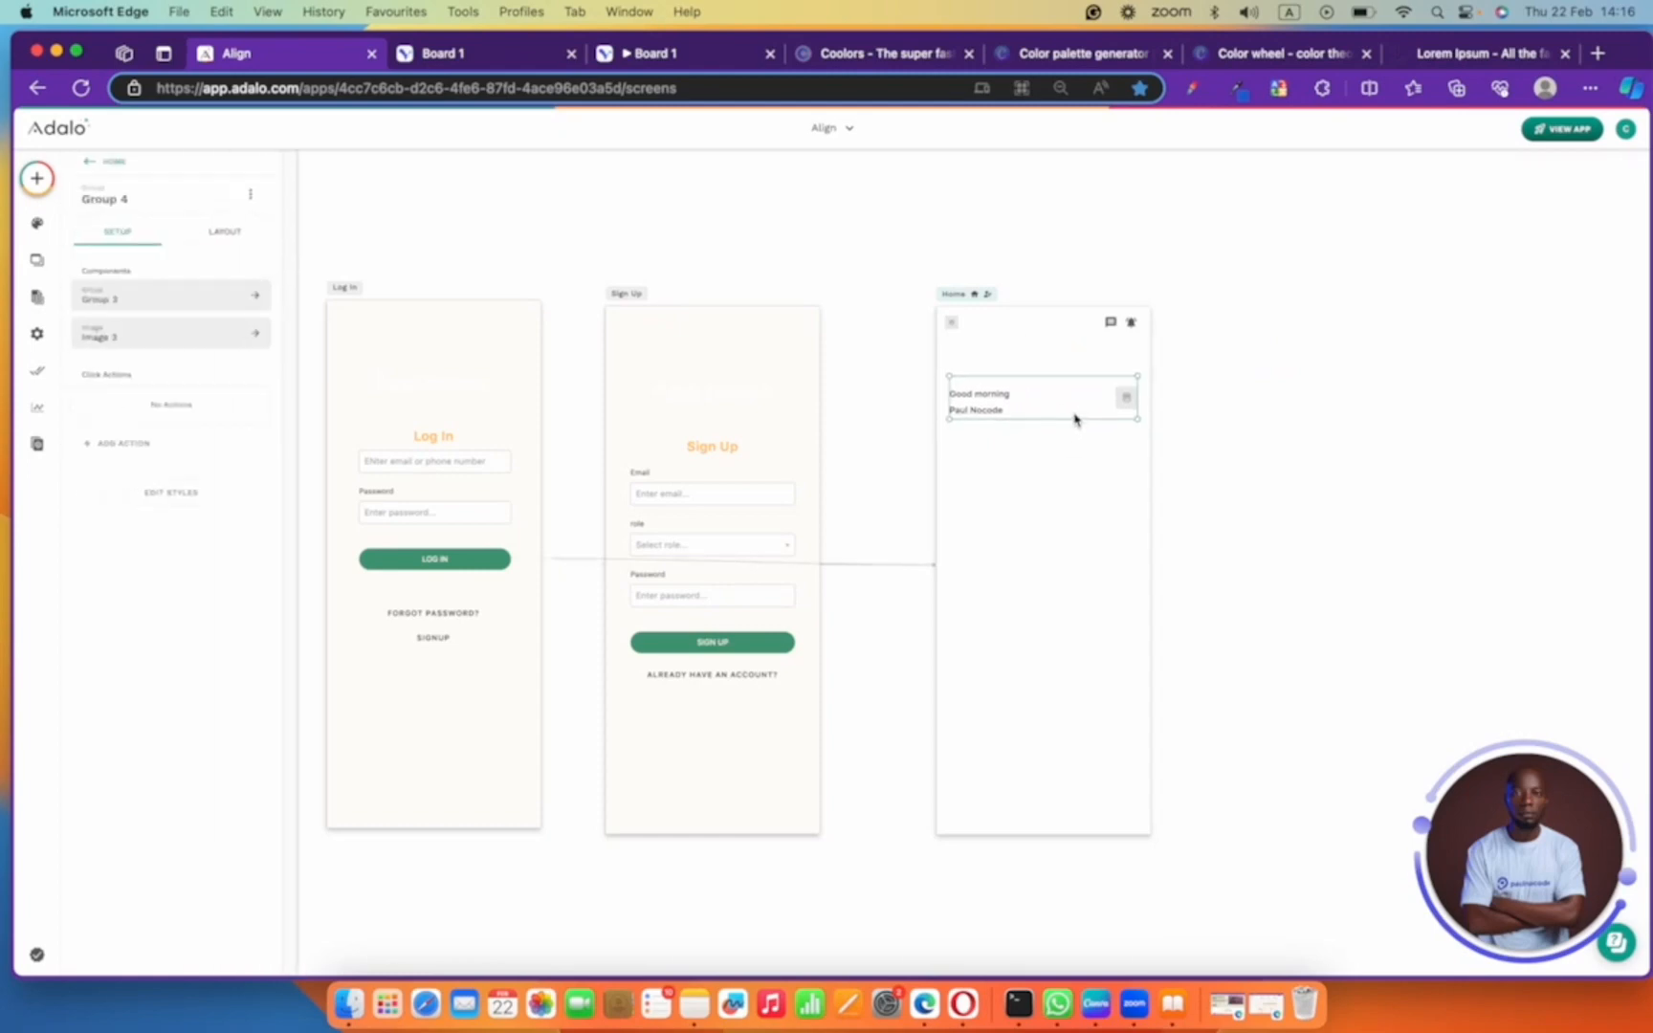
- Resize the greeting header group so it sits compactly just below the logo and icon row, and shift it slightly left
left_click(1066, 360)
left_click_drag(1066, 360, 1068, 338)
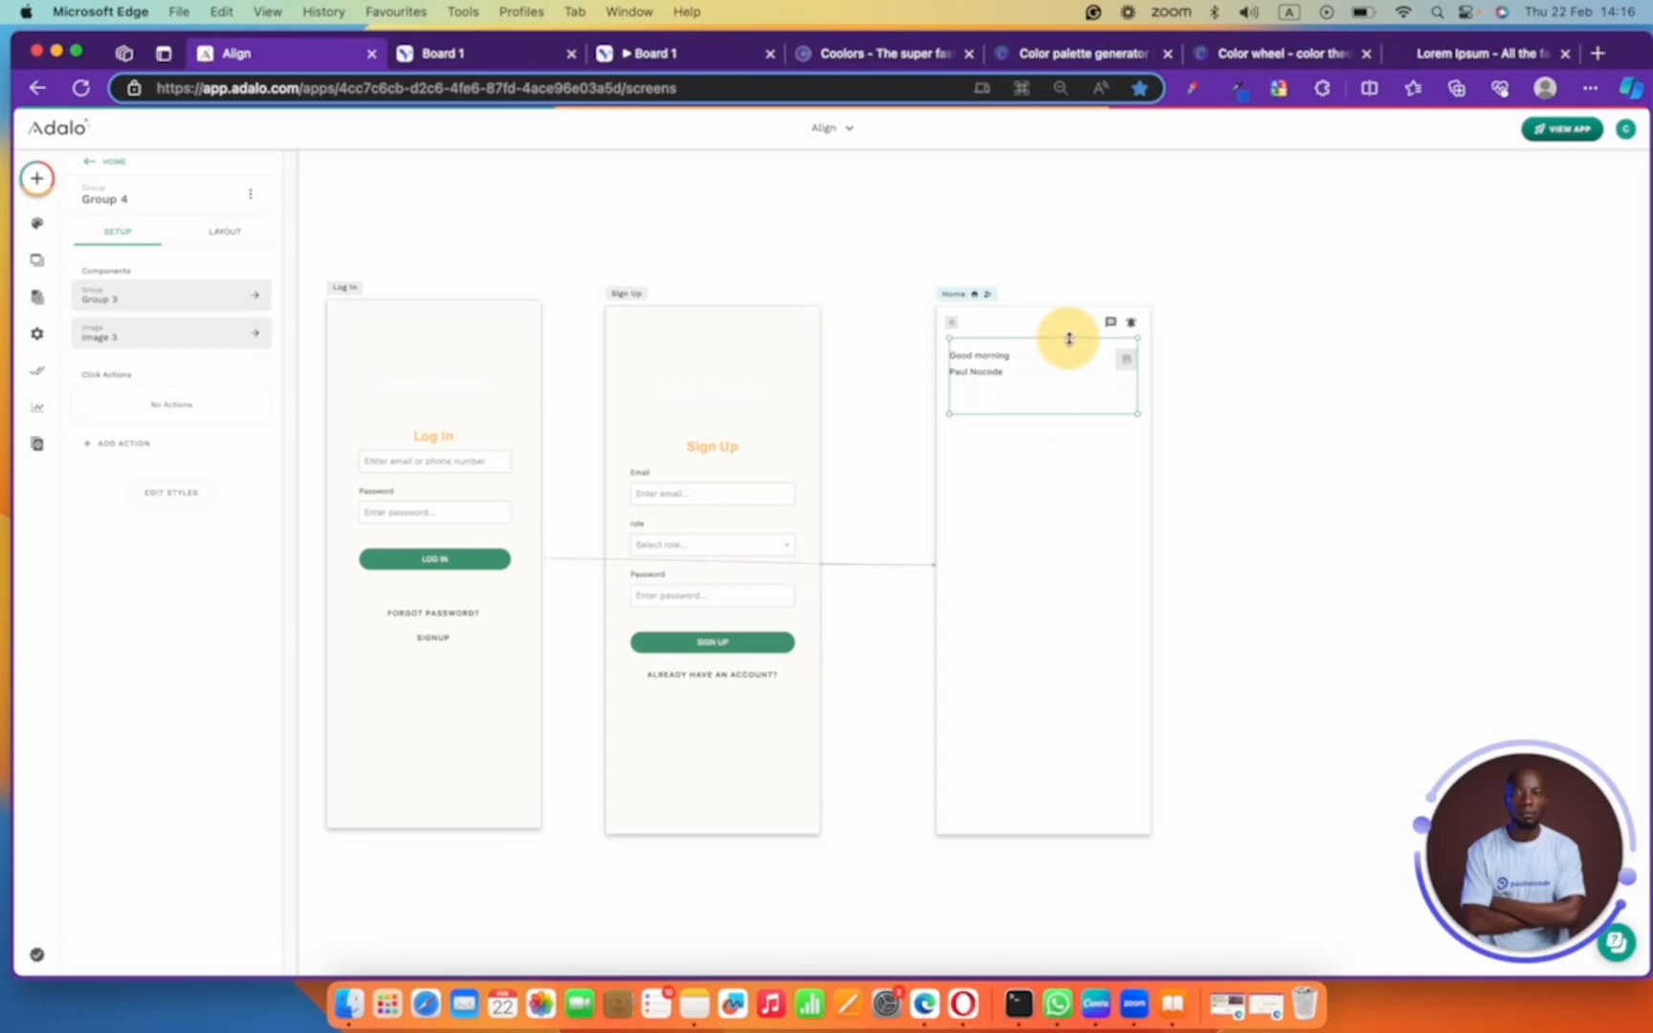
left_click_drag(1069, 412, 1076, 379)
left_click(1311, 357)
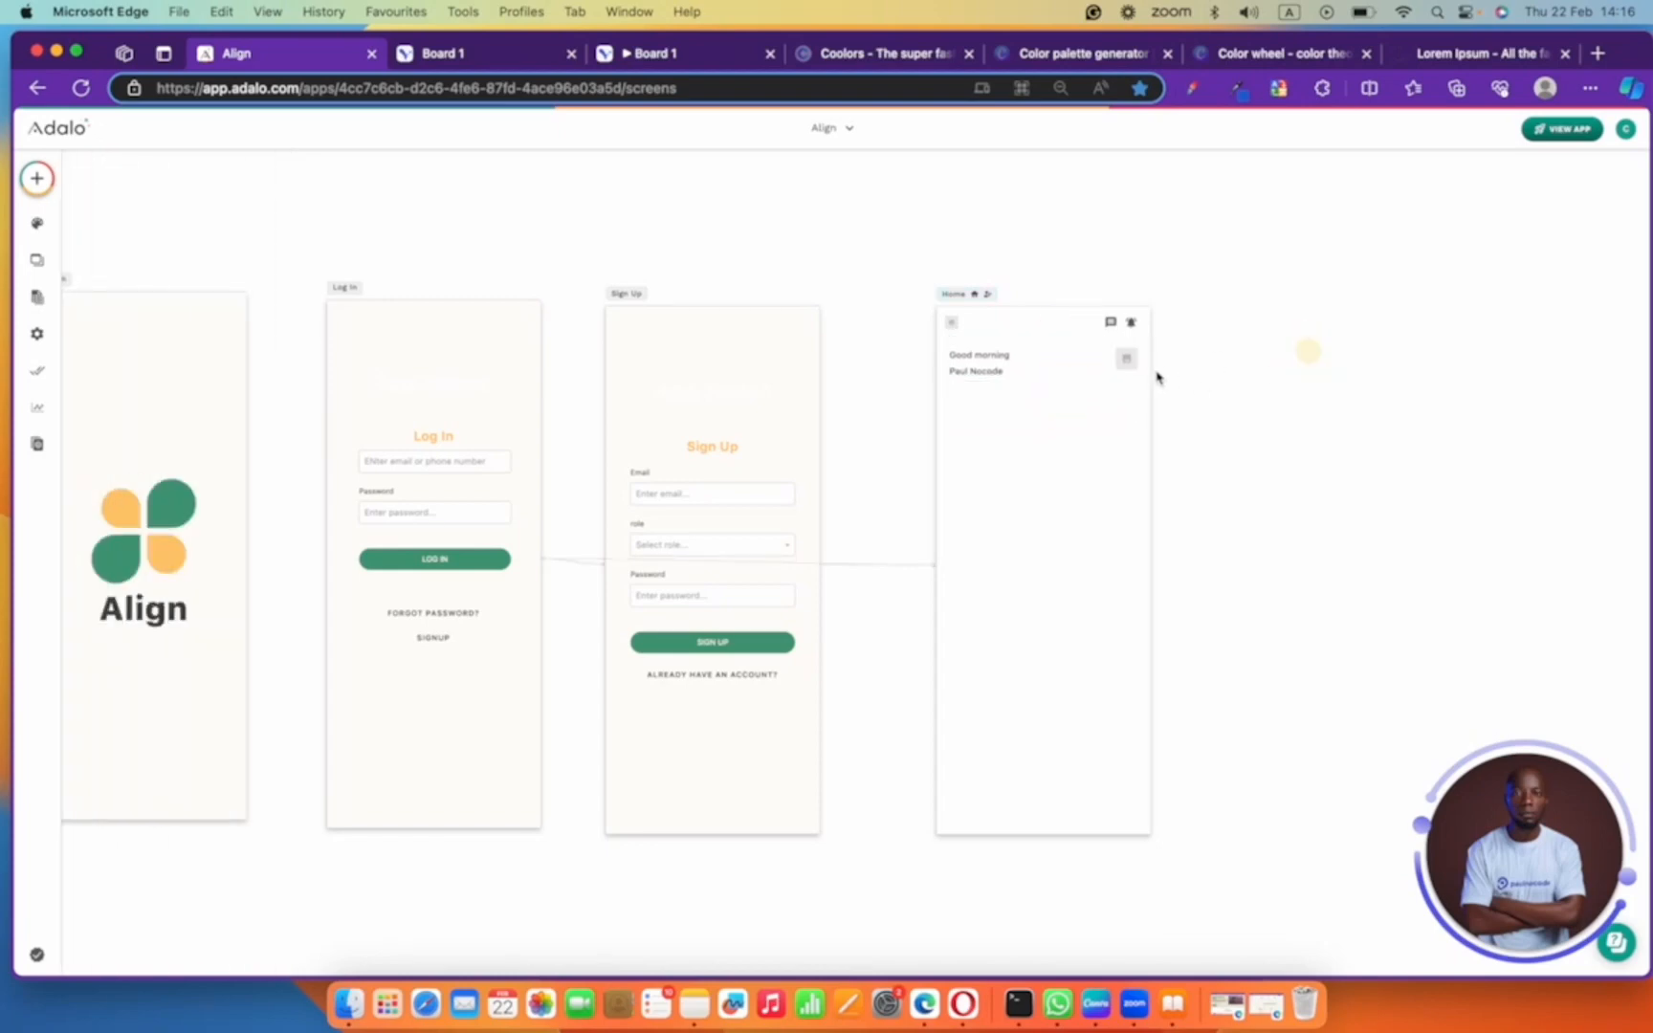
left_click(1066, 366)
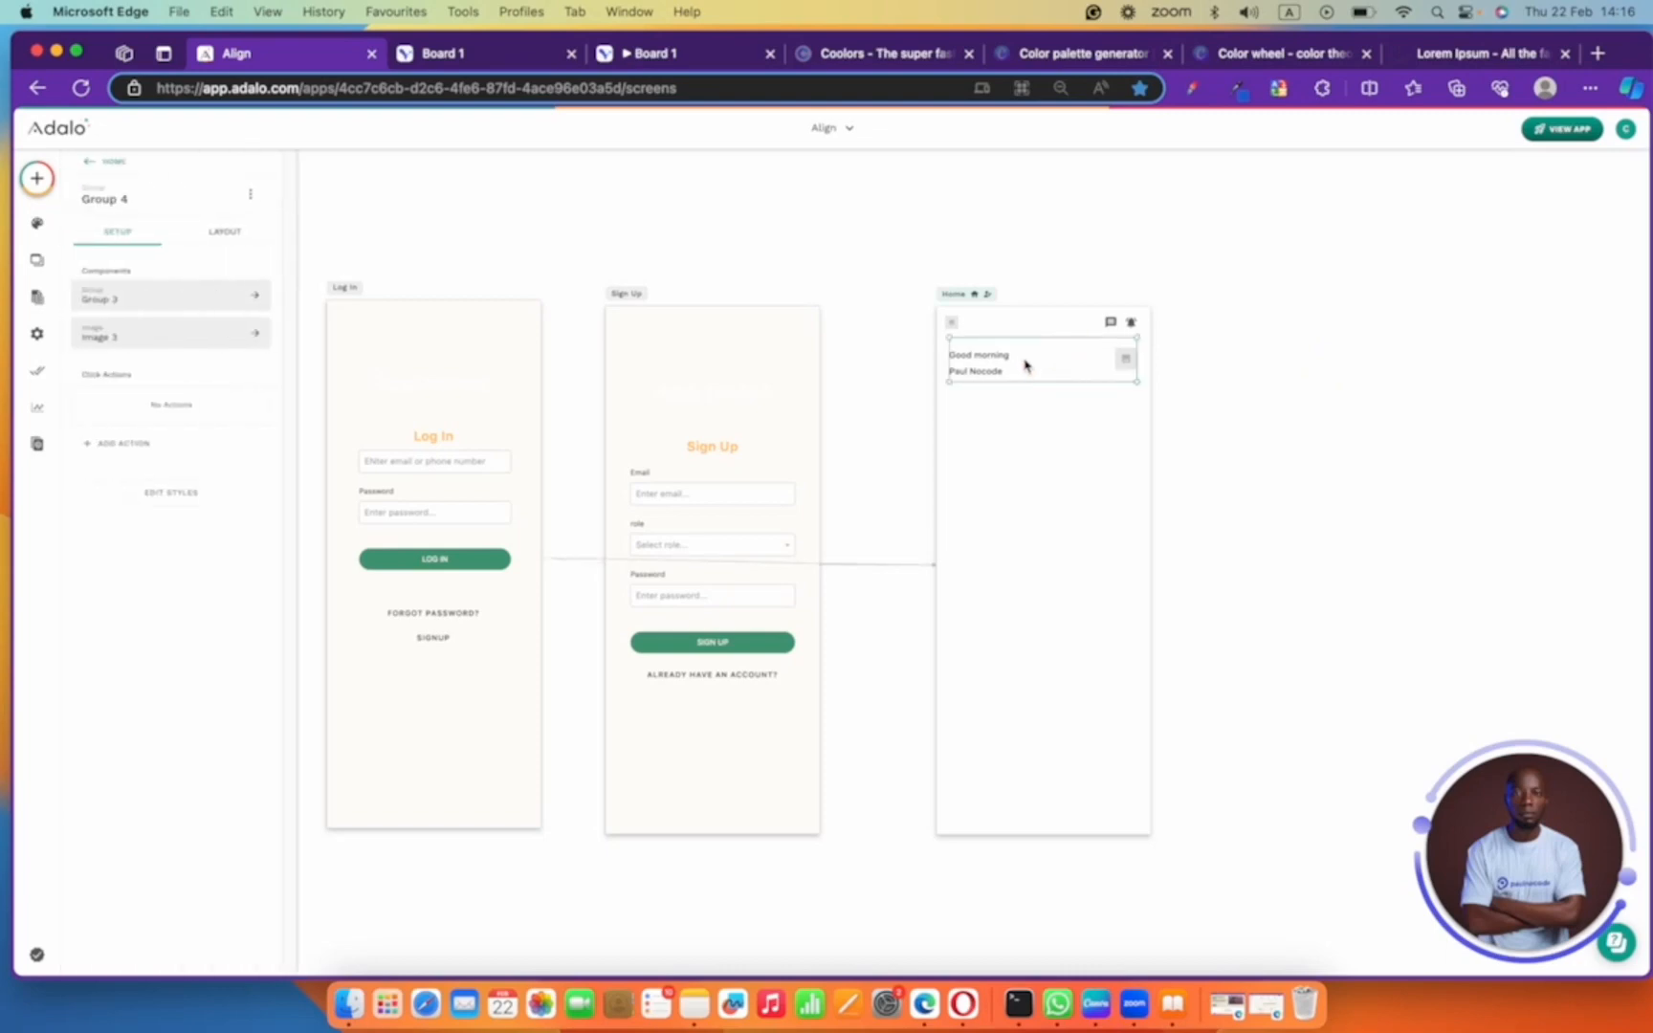
left_click(1287, 427)
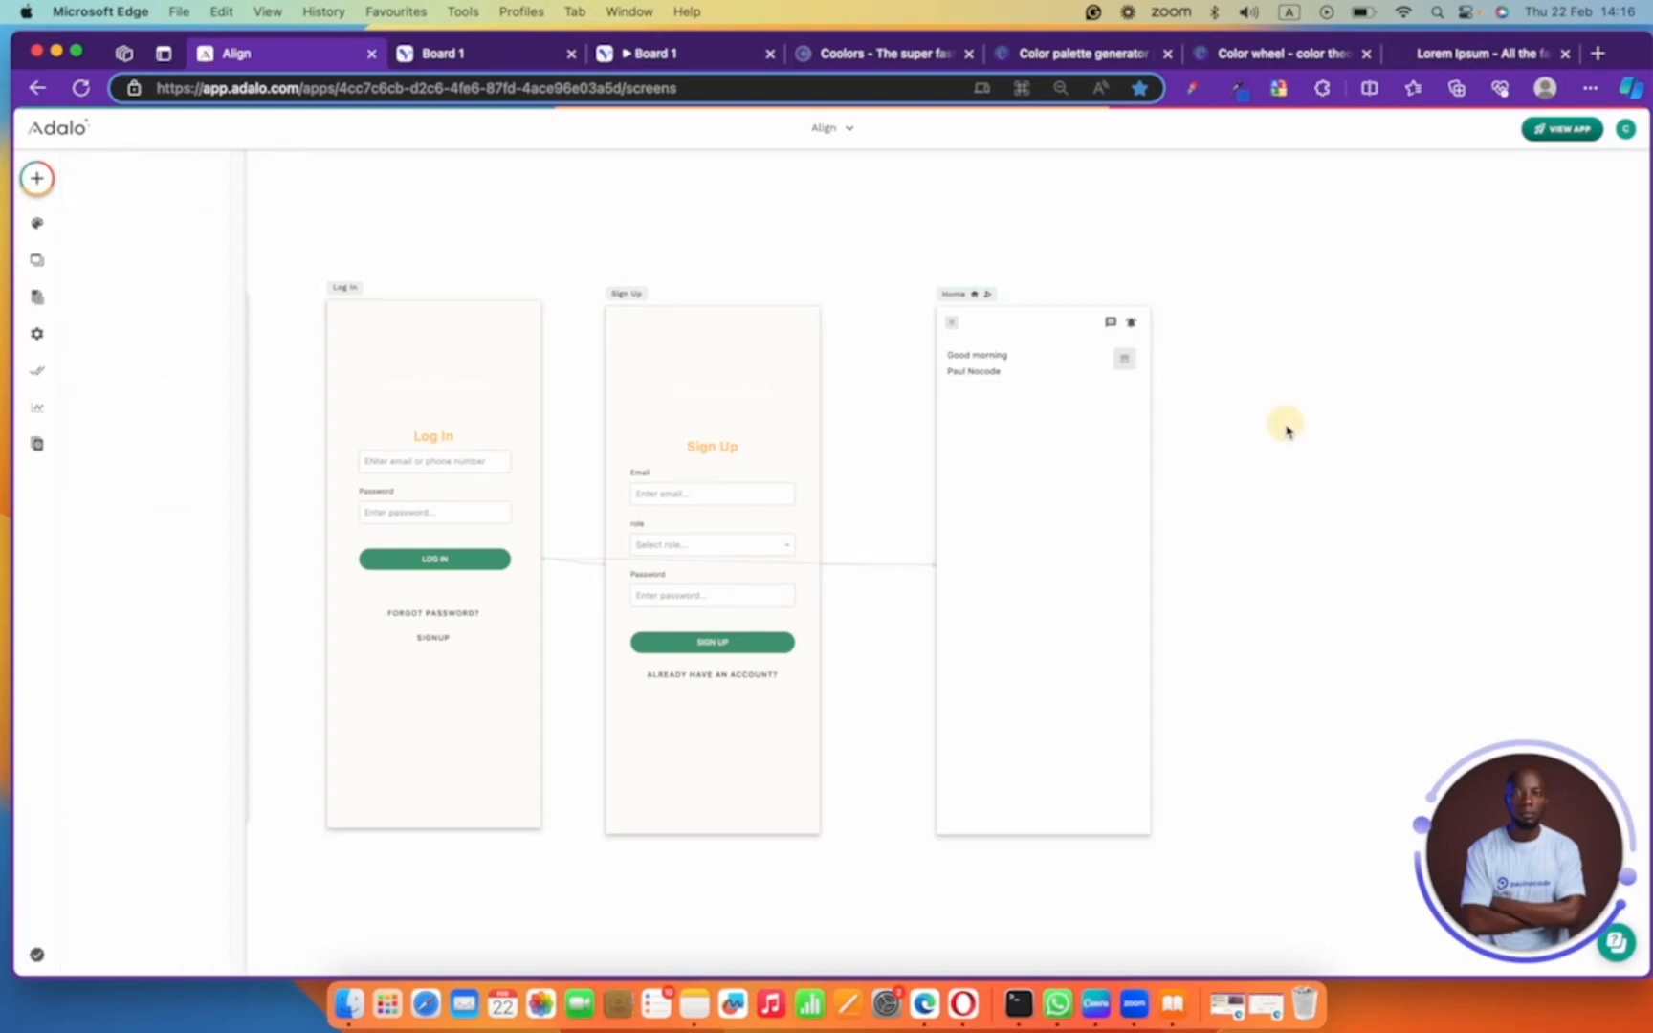
- Check the Home design in Visily and add a "Popular Category" text below the greeting header on Adalo's Home screen
left_click(463, 67)
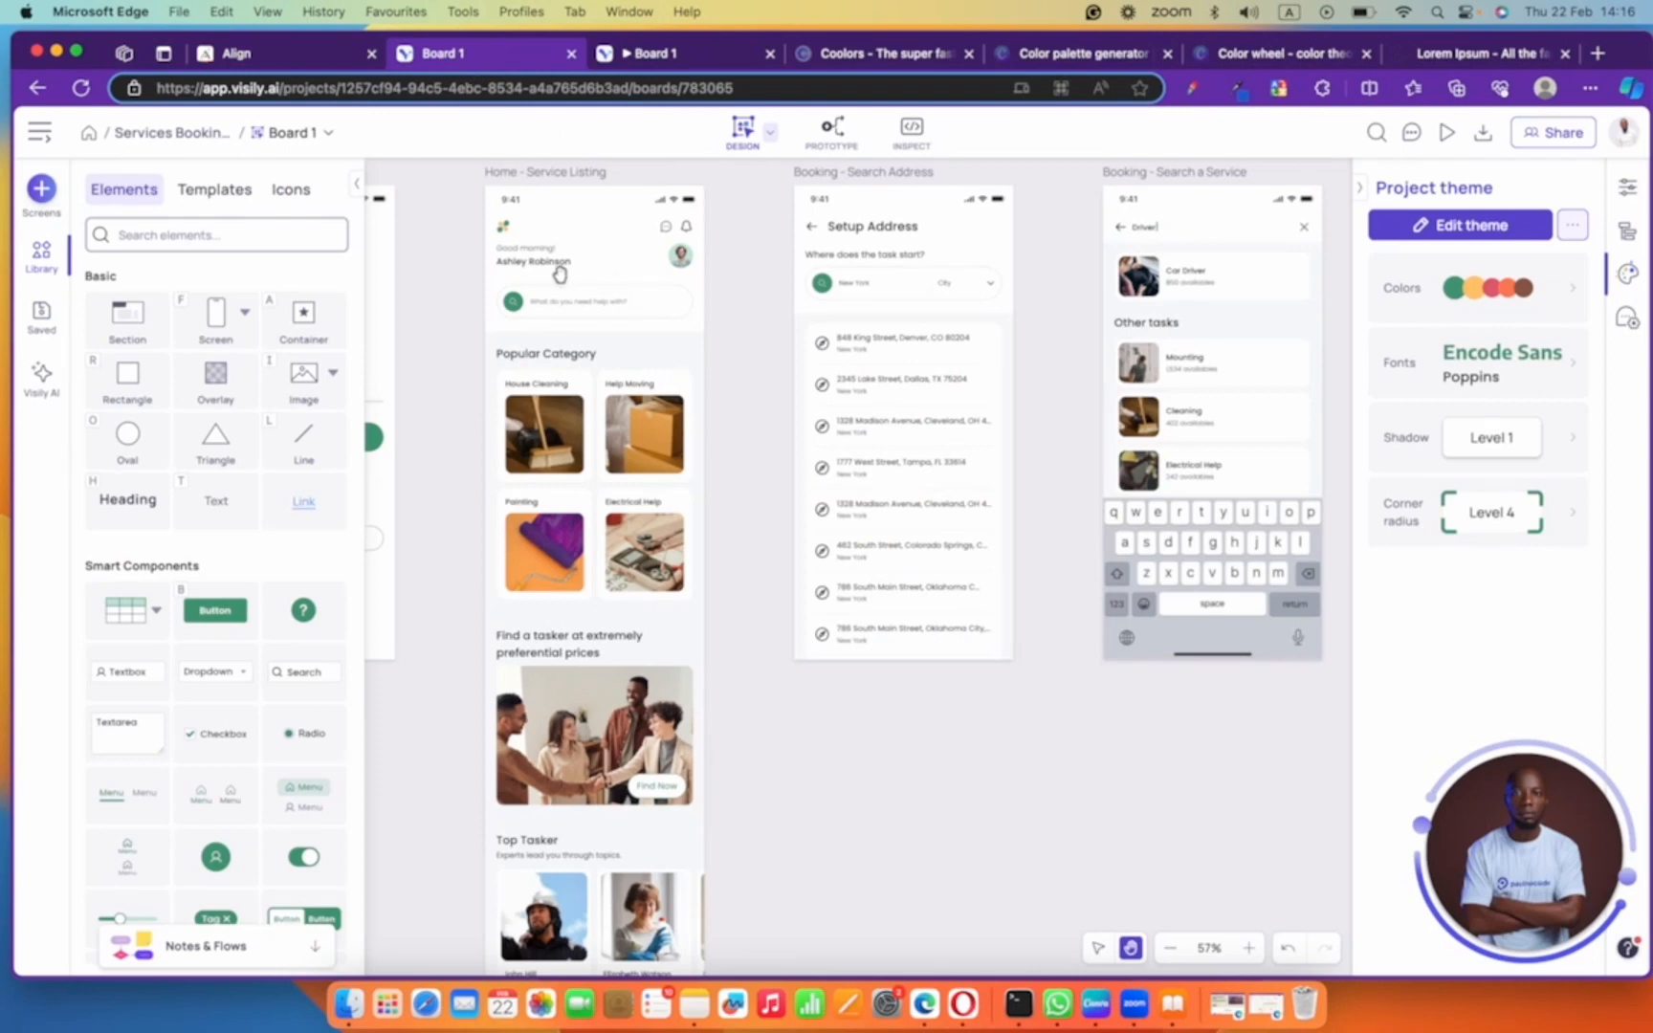
left_click(296, 55)
left_click(37, 178)
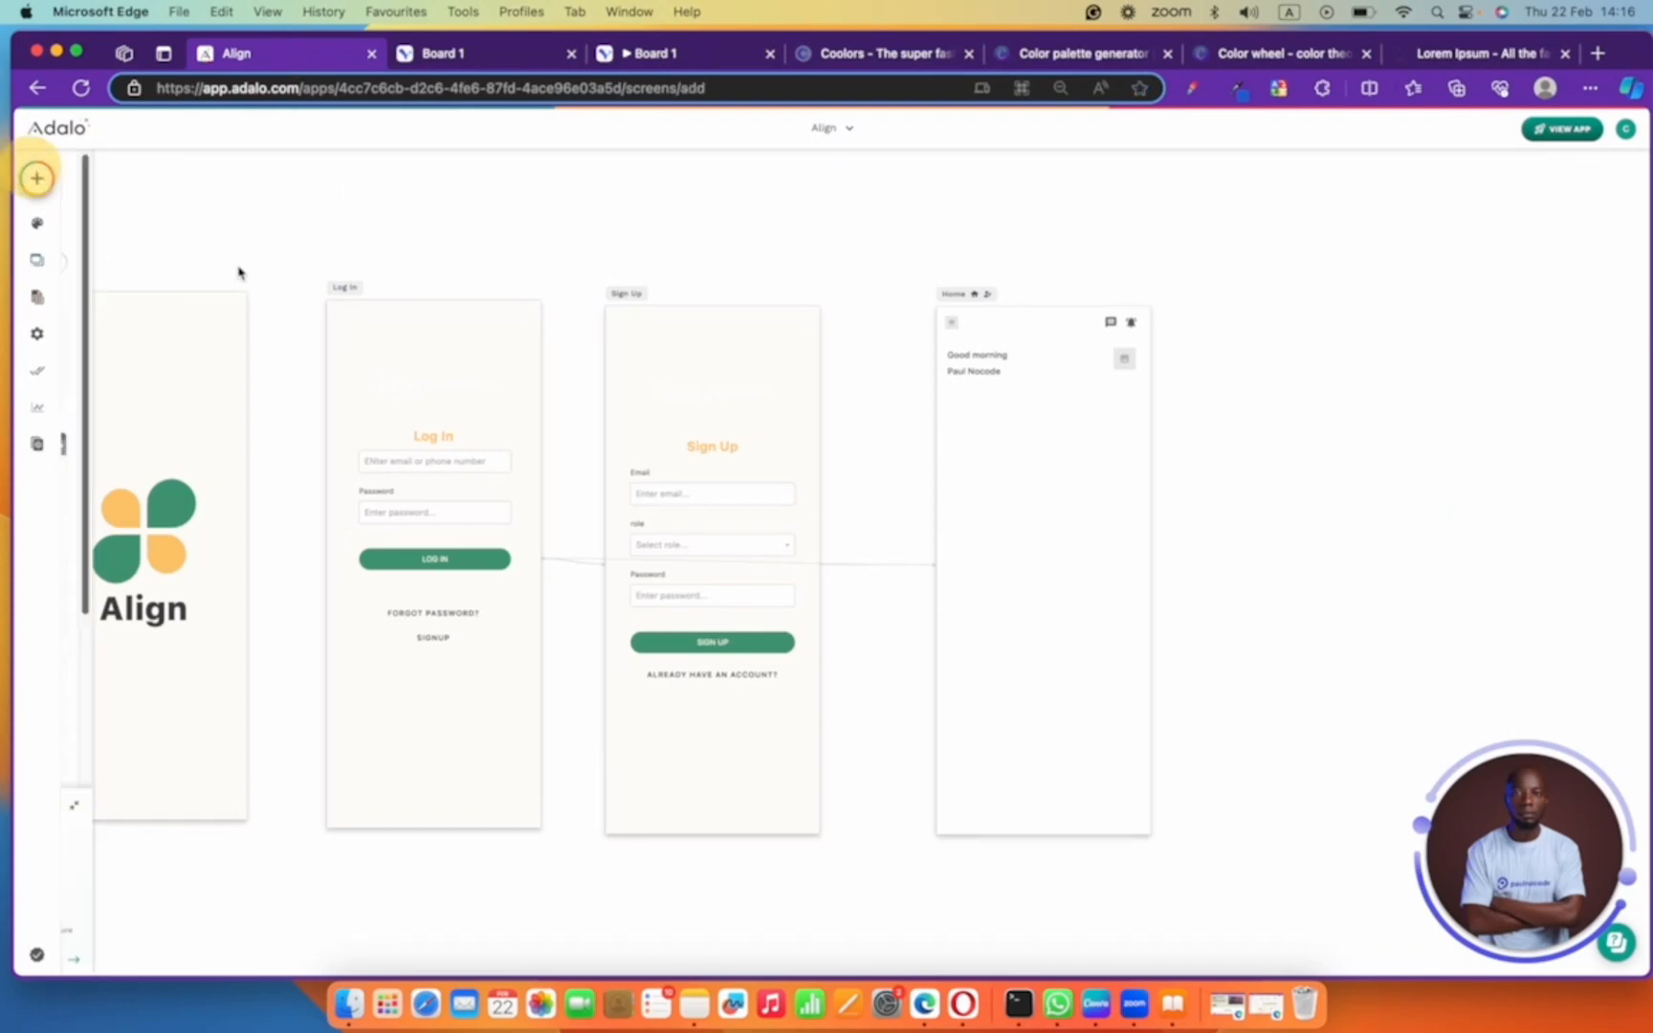
left_click_drag(111, 344, 982, 405)
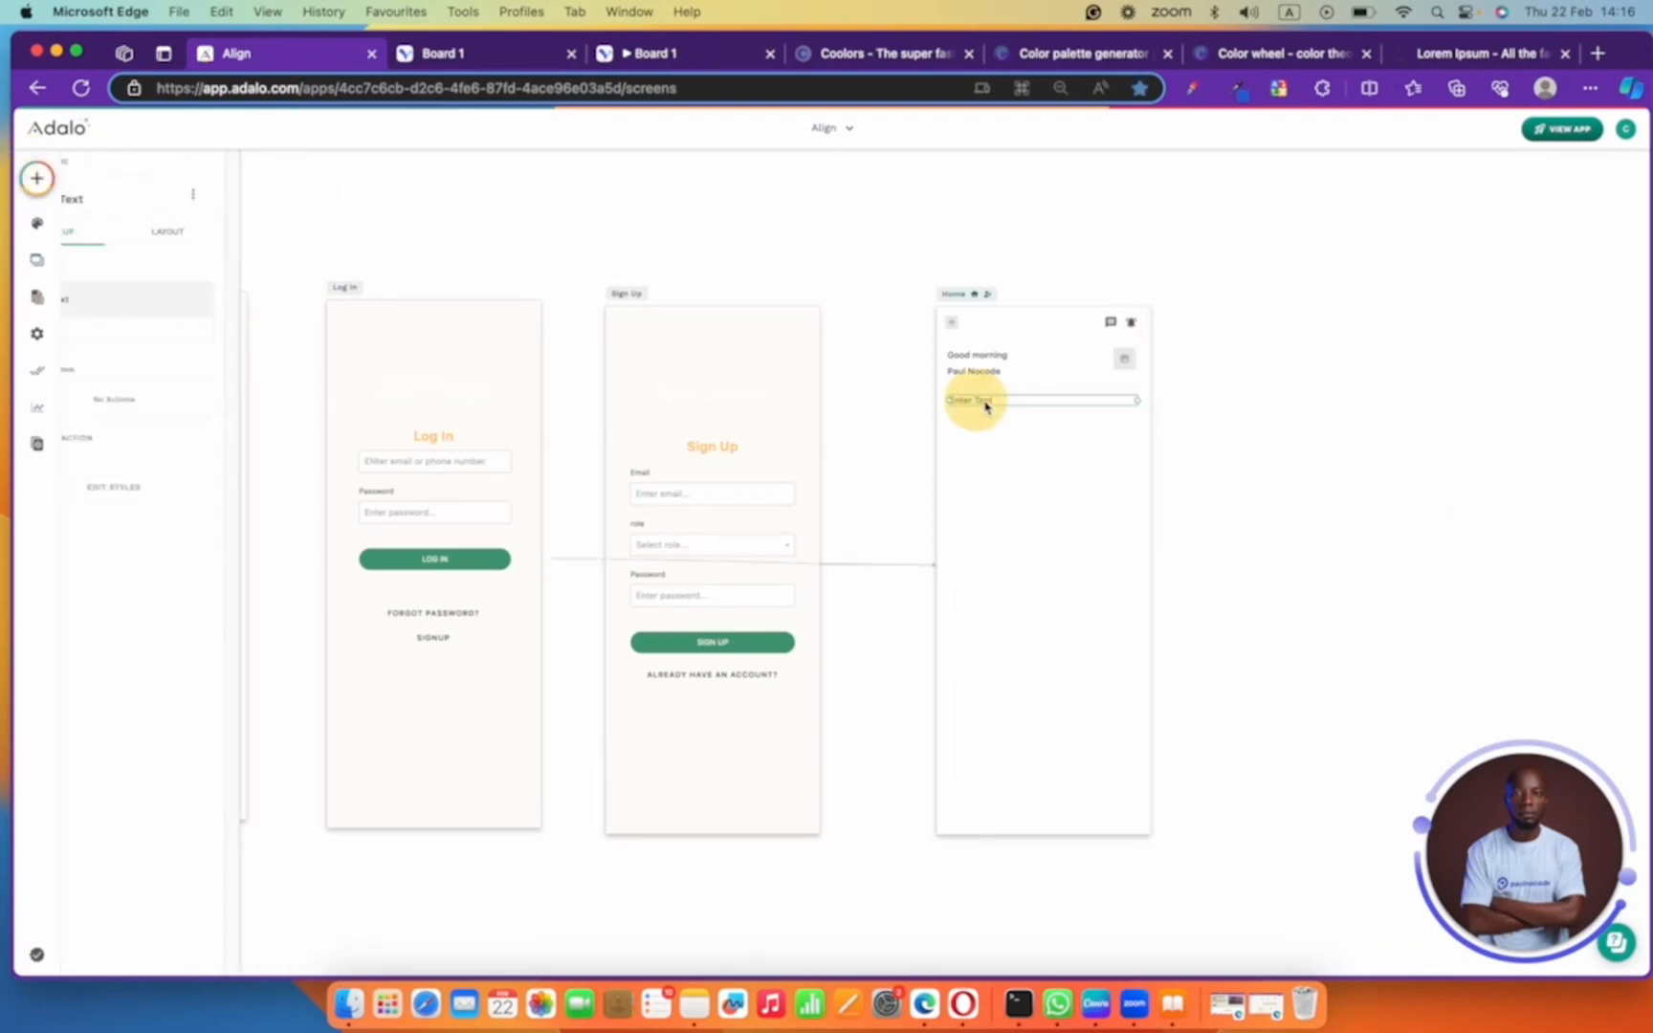
triple_click(128, 298)
type("Popular Category")
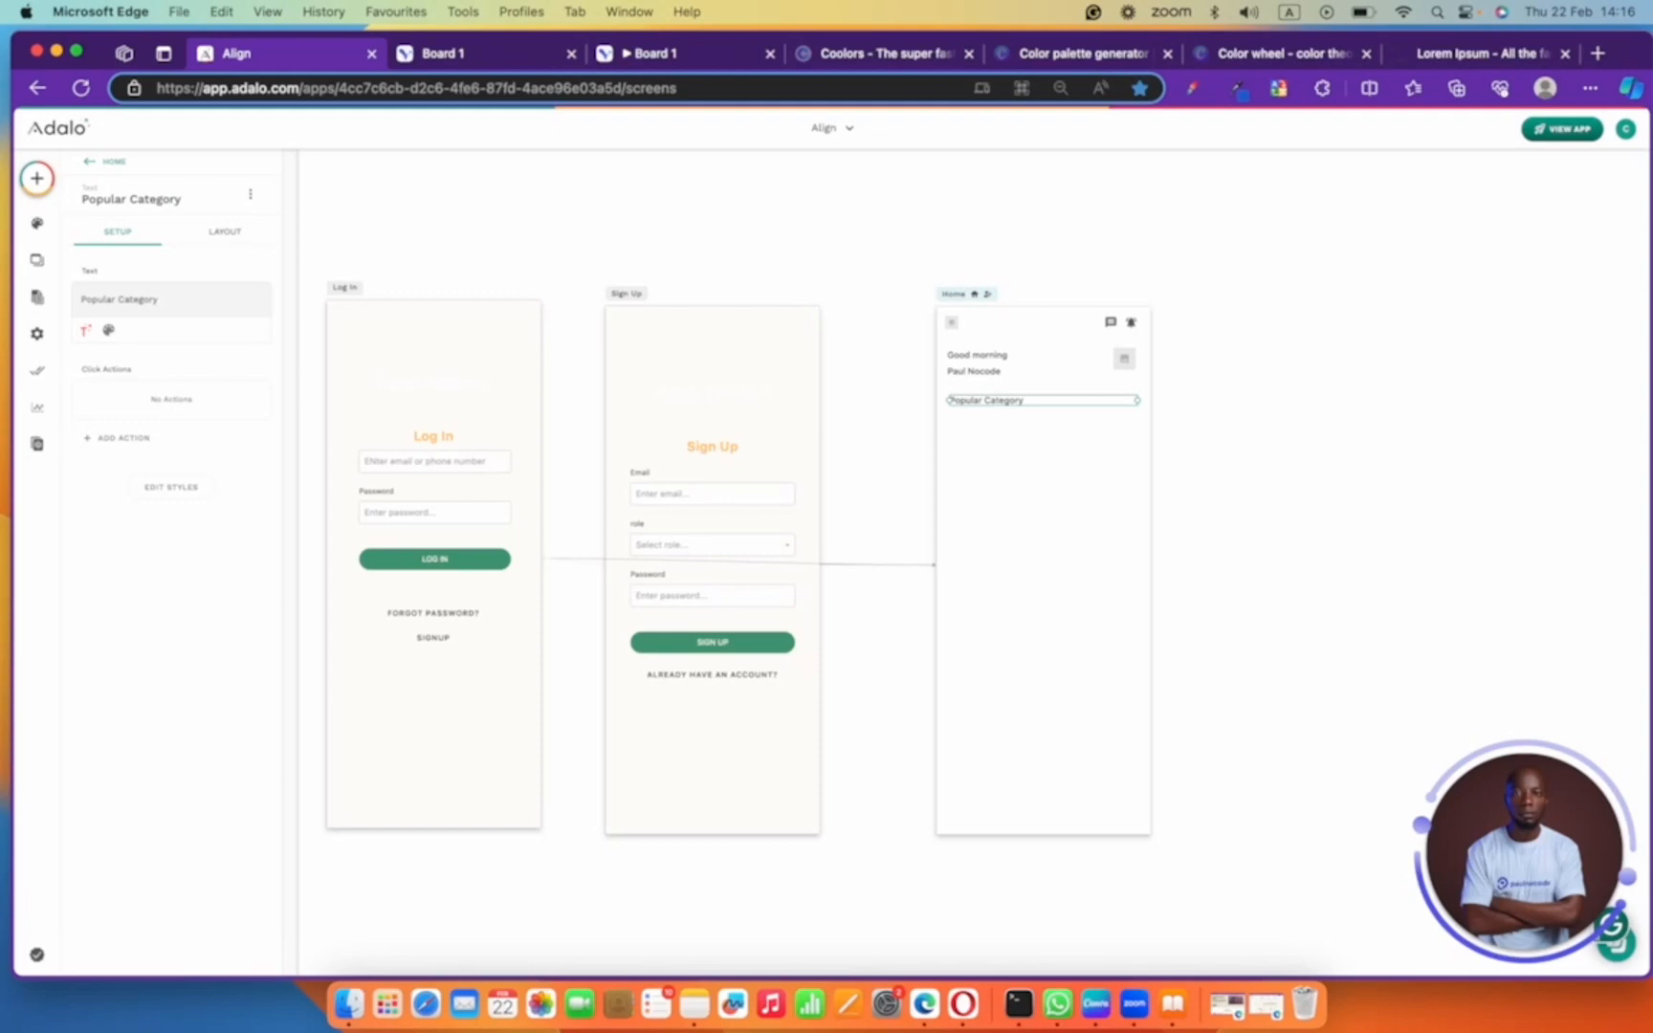
- Set the font size of the "Popular Category" heading to 20
left_click(159, 487)
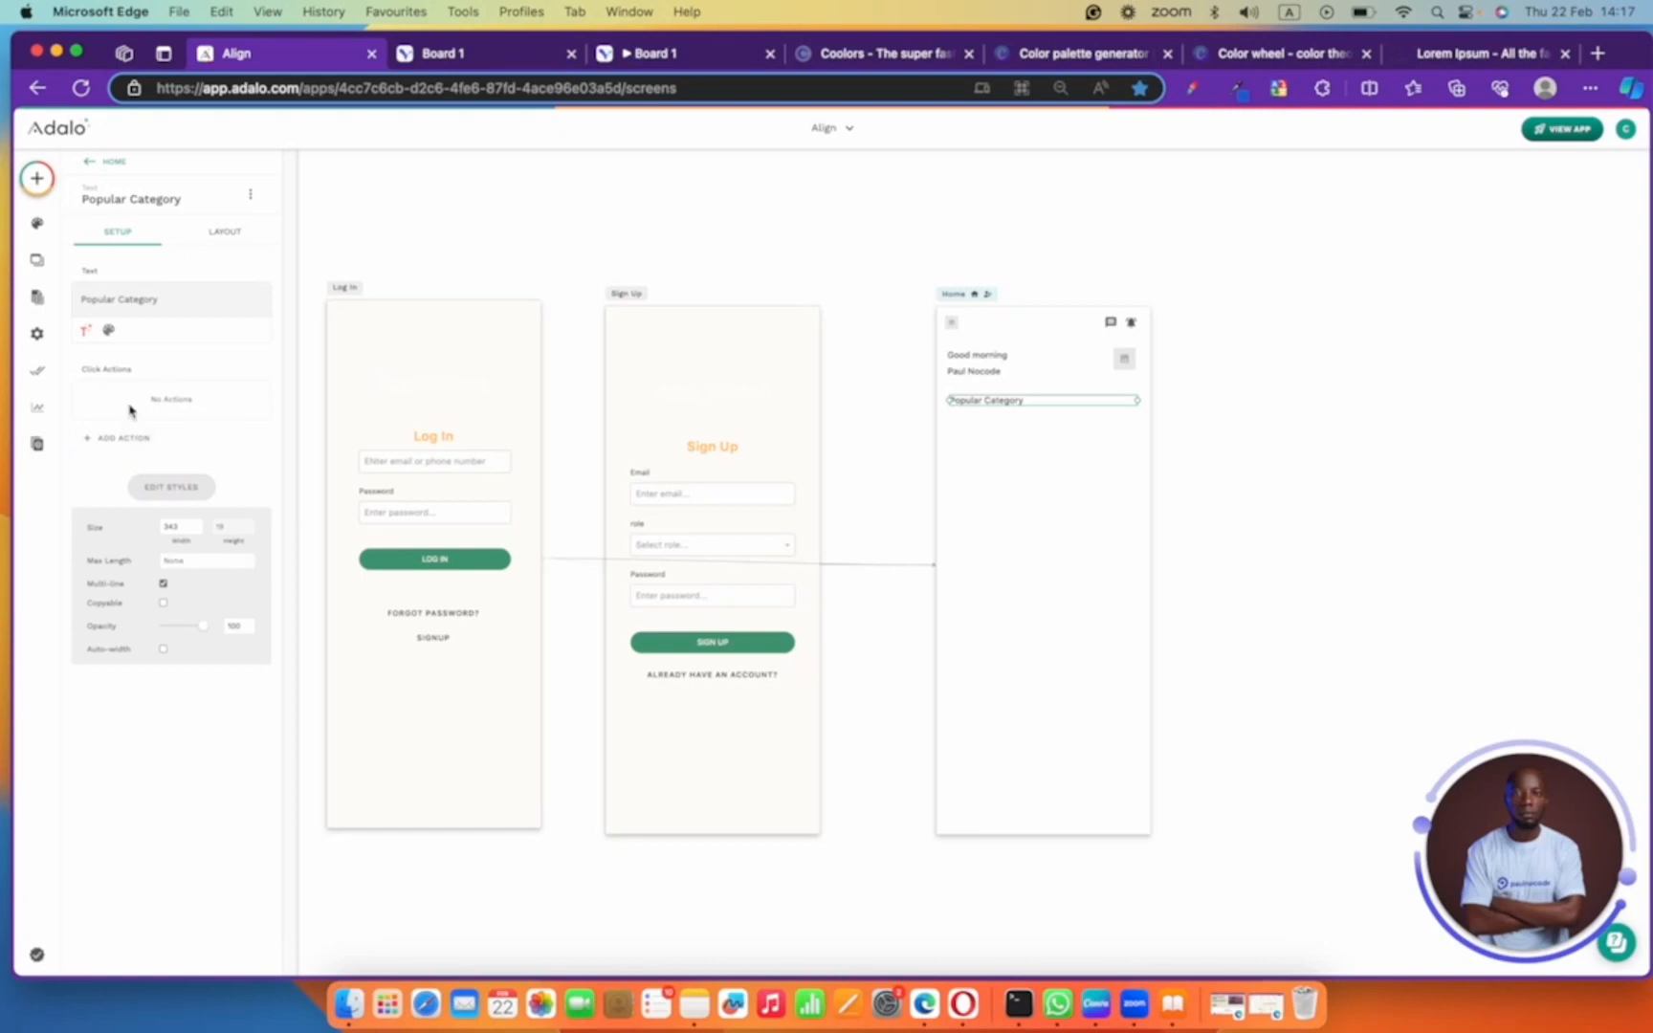
left_click(107, 330)
key("BackSpace")
type("18")
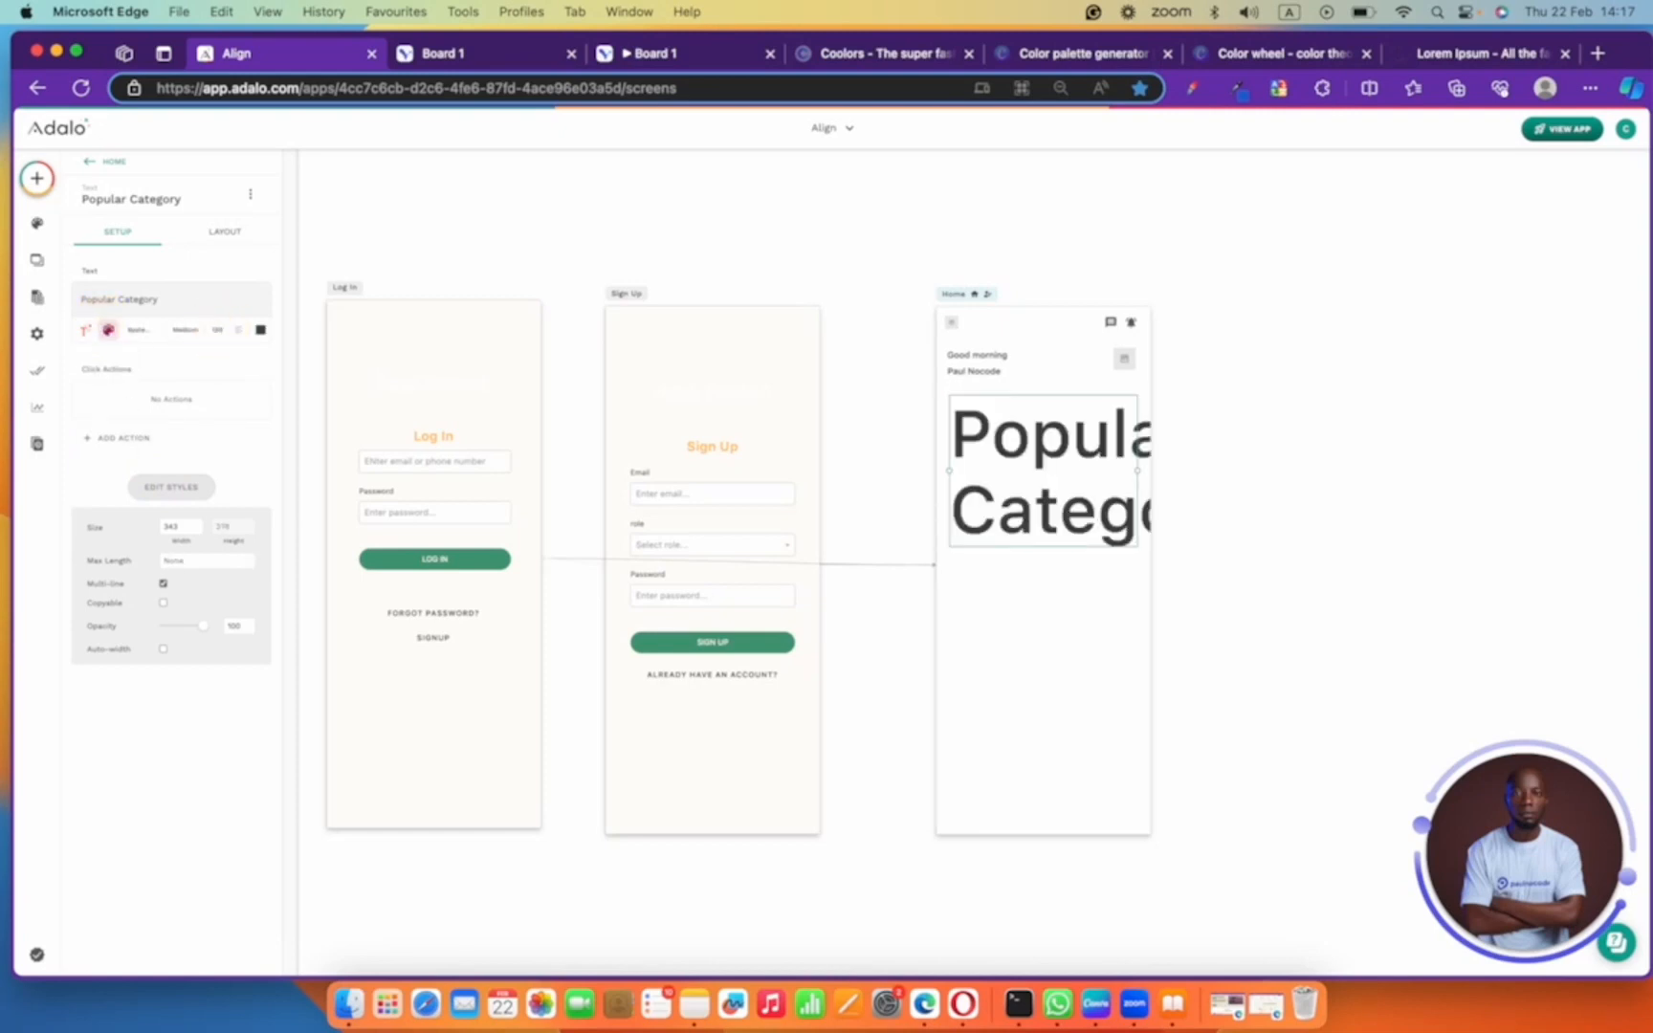
key("BackSpace")
key("BackSpace")
type("18")
type("20")
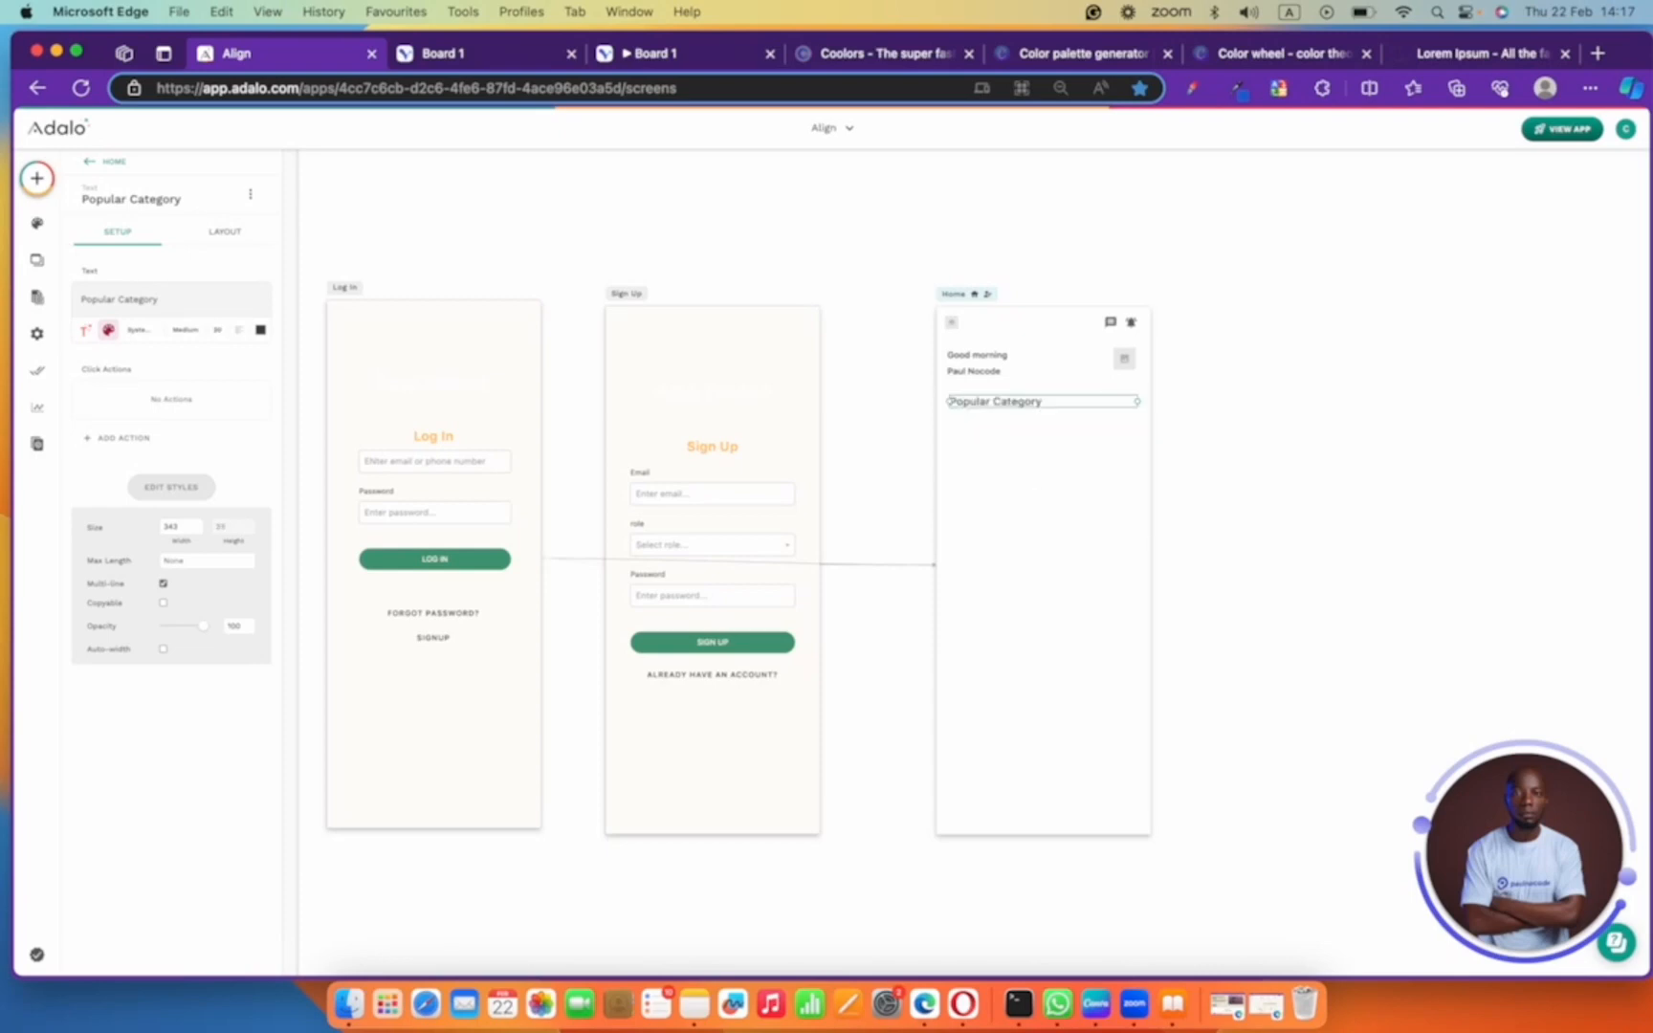
left_click(1204, 423)
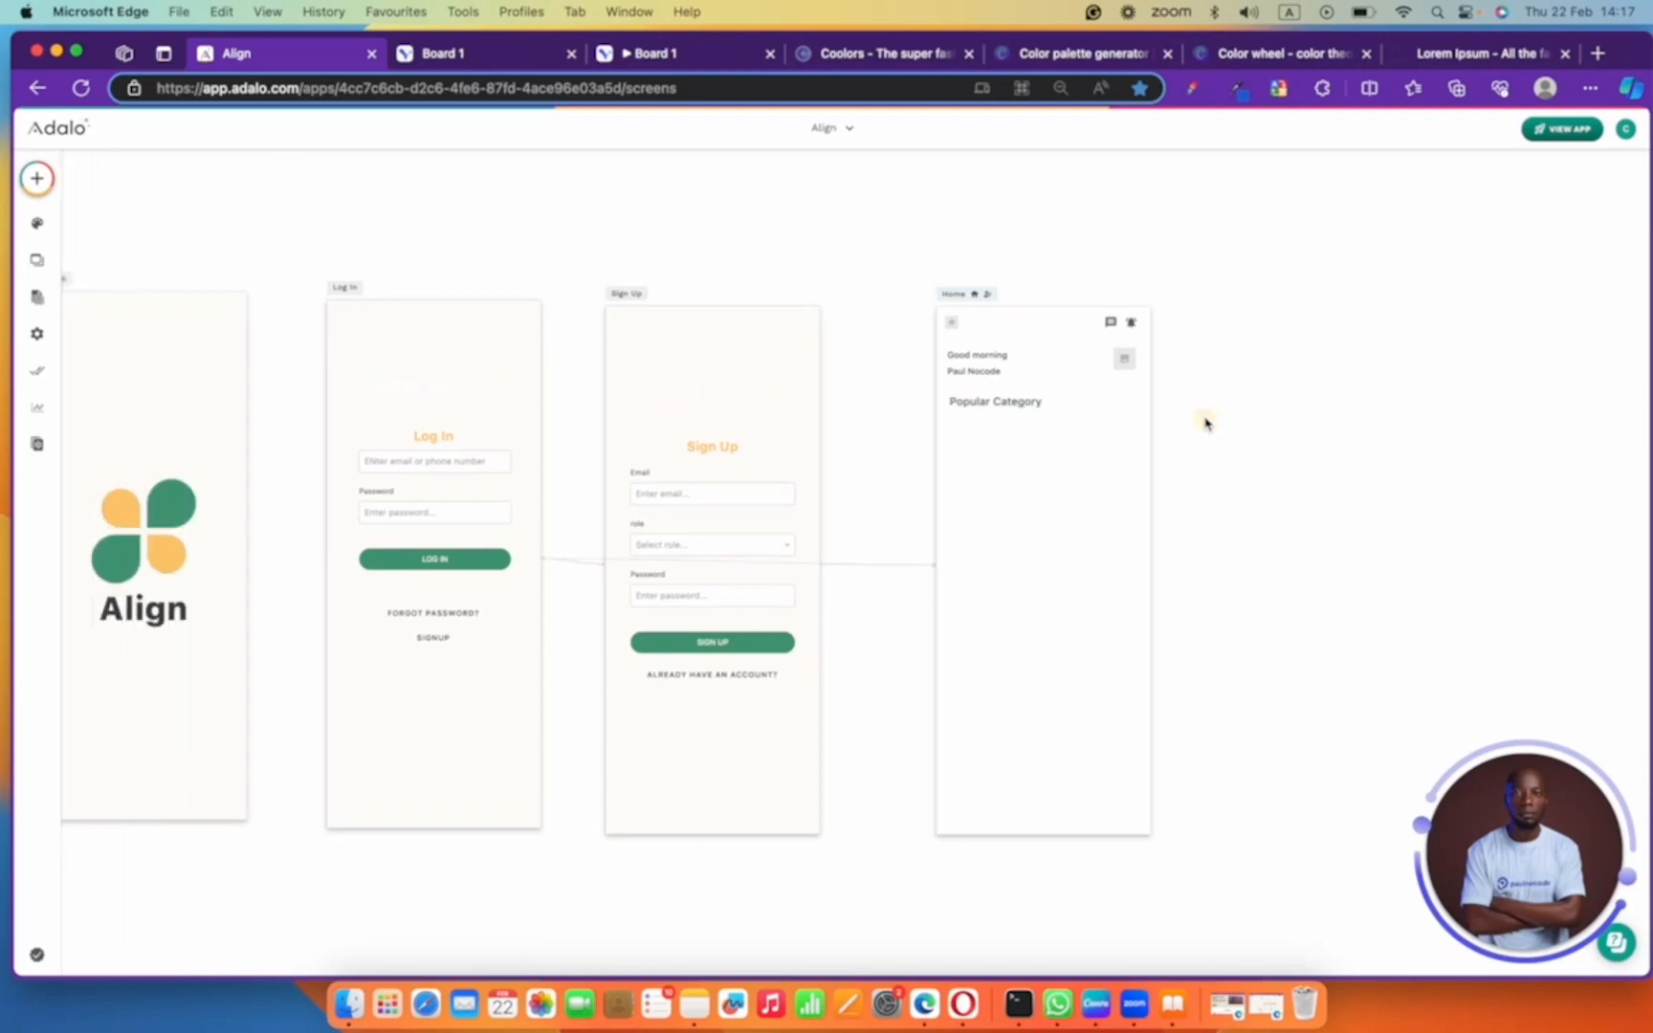
- Compare the available list components with the Visily design and place a Card List below the "Popular Category" heading
left_click(37, 178)
scroll(226, 540, "down", 3)
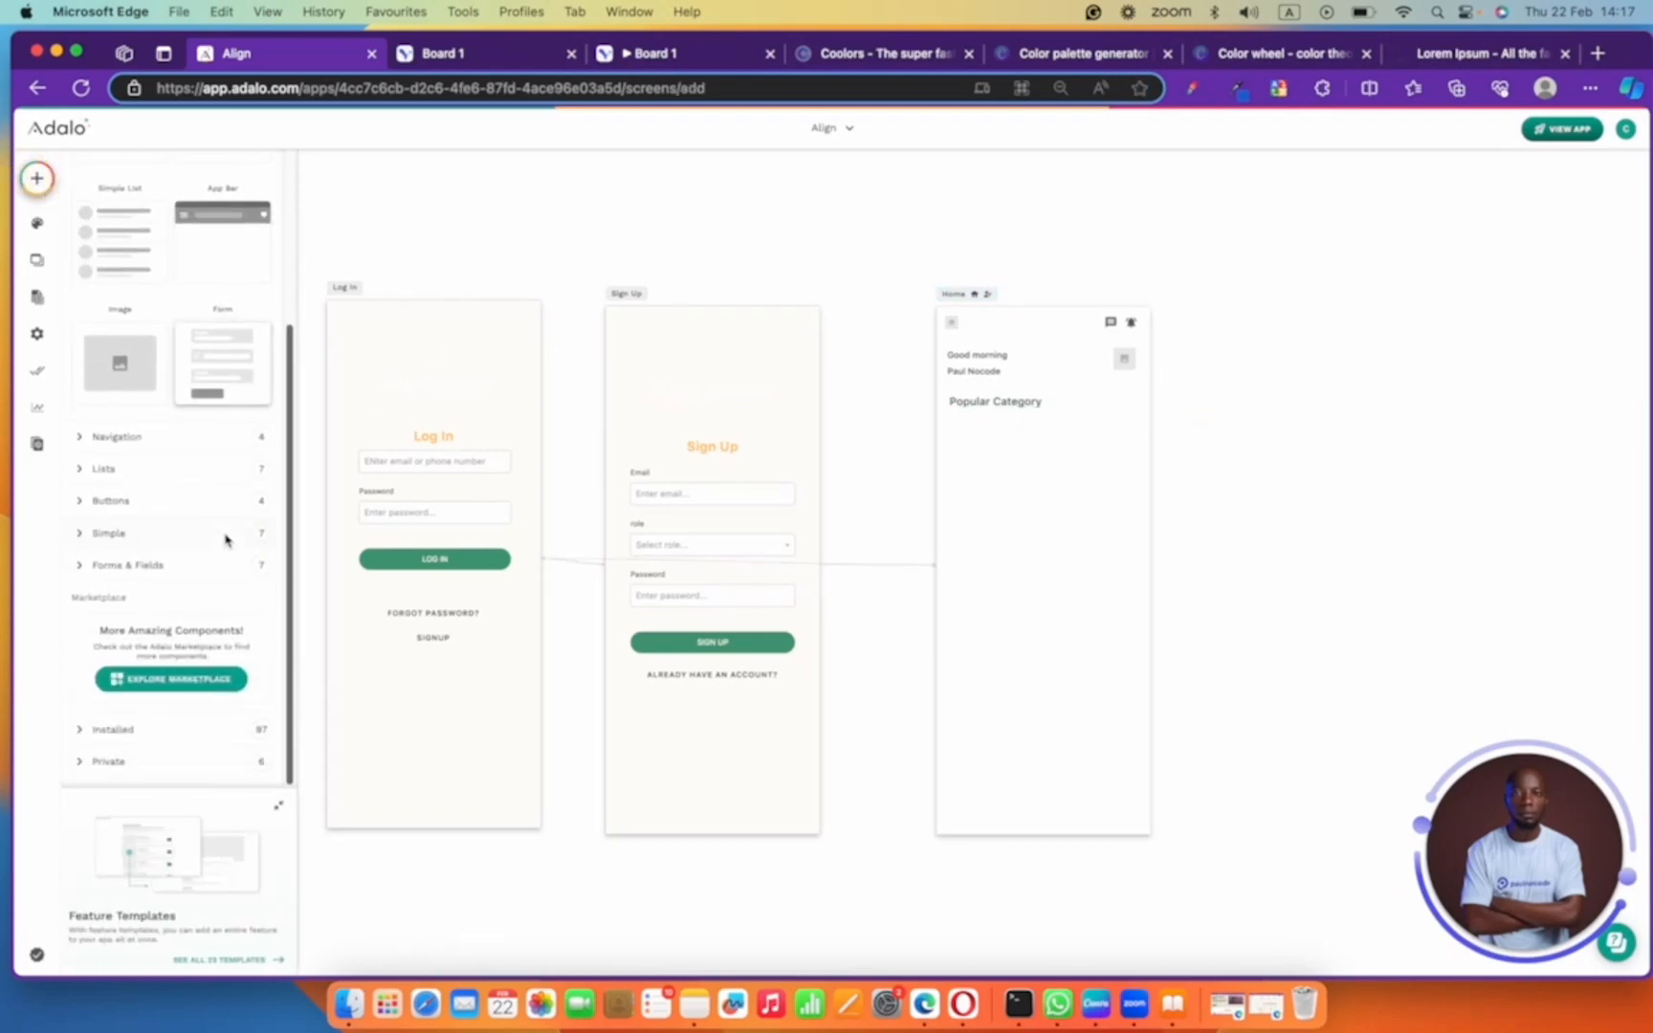
left_click(167, 468)
scroll(170, 468, "down", 2)
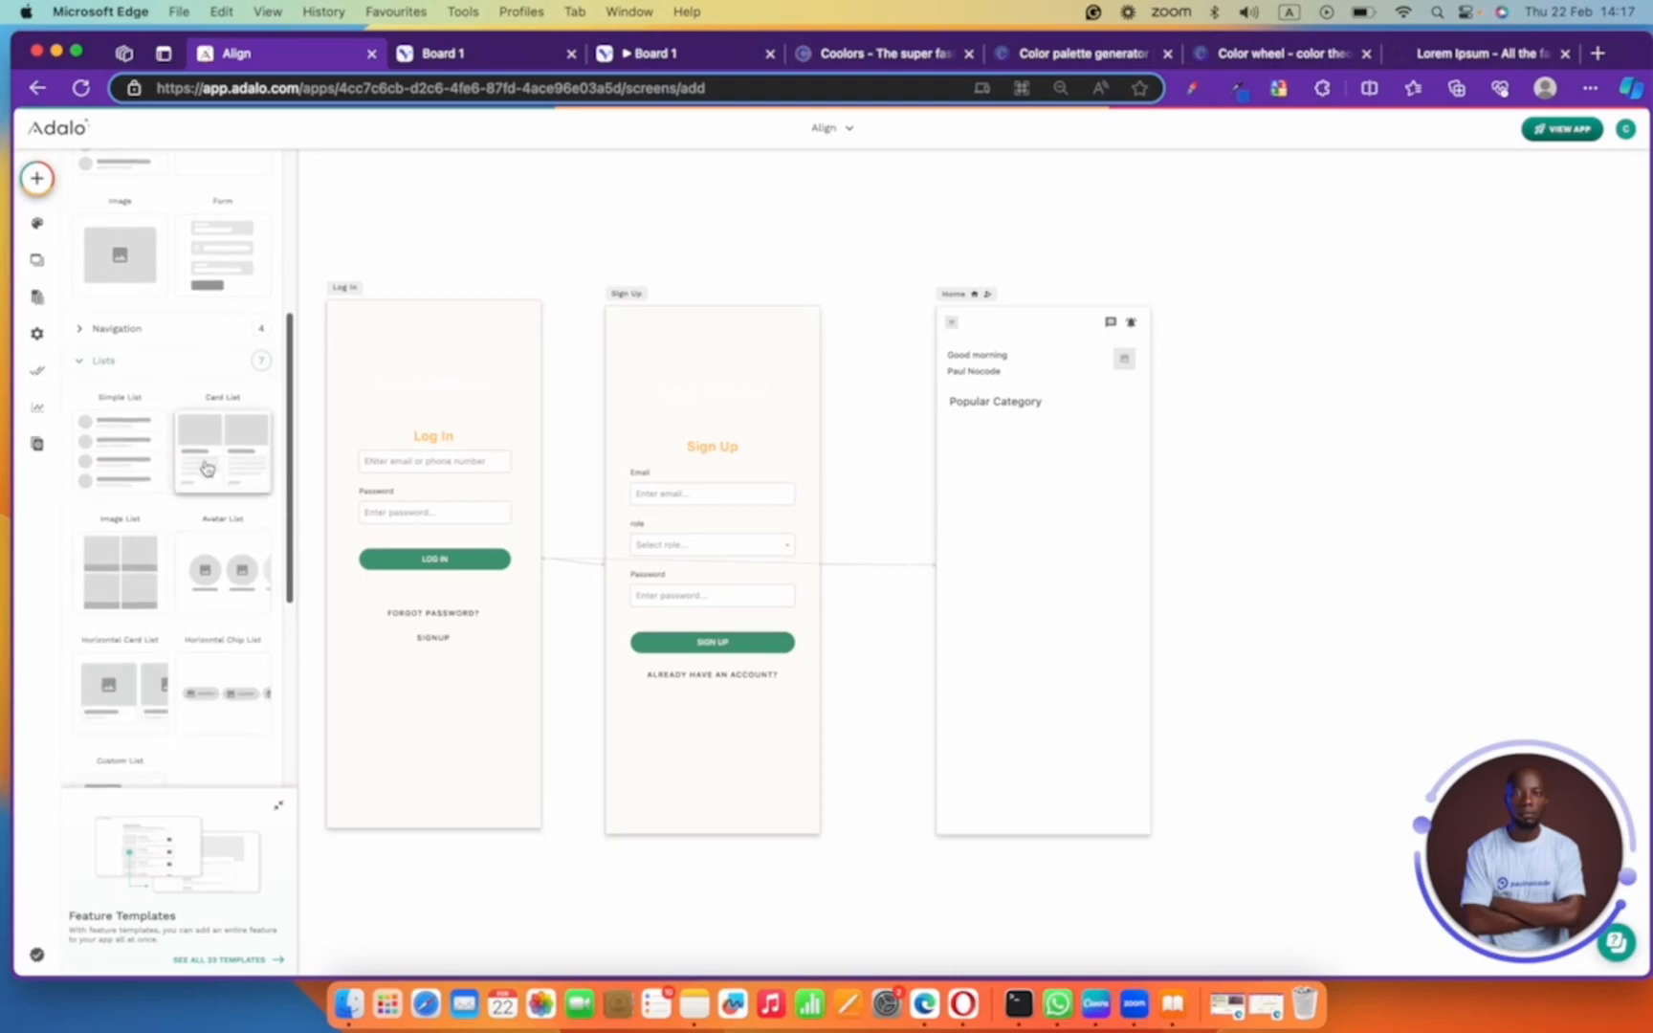
scroll(205, 464, "down", 2)
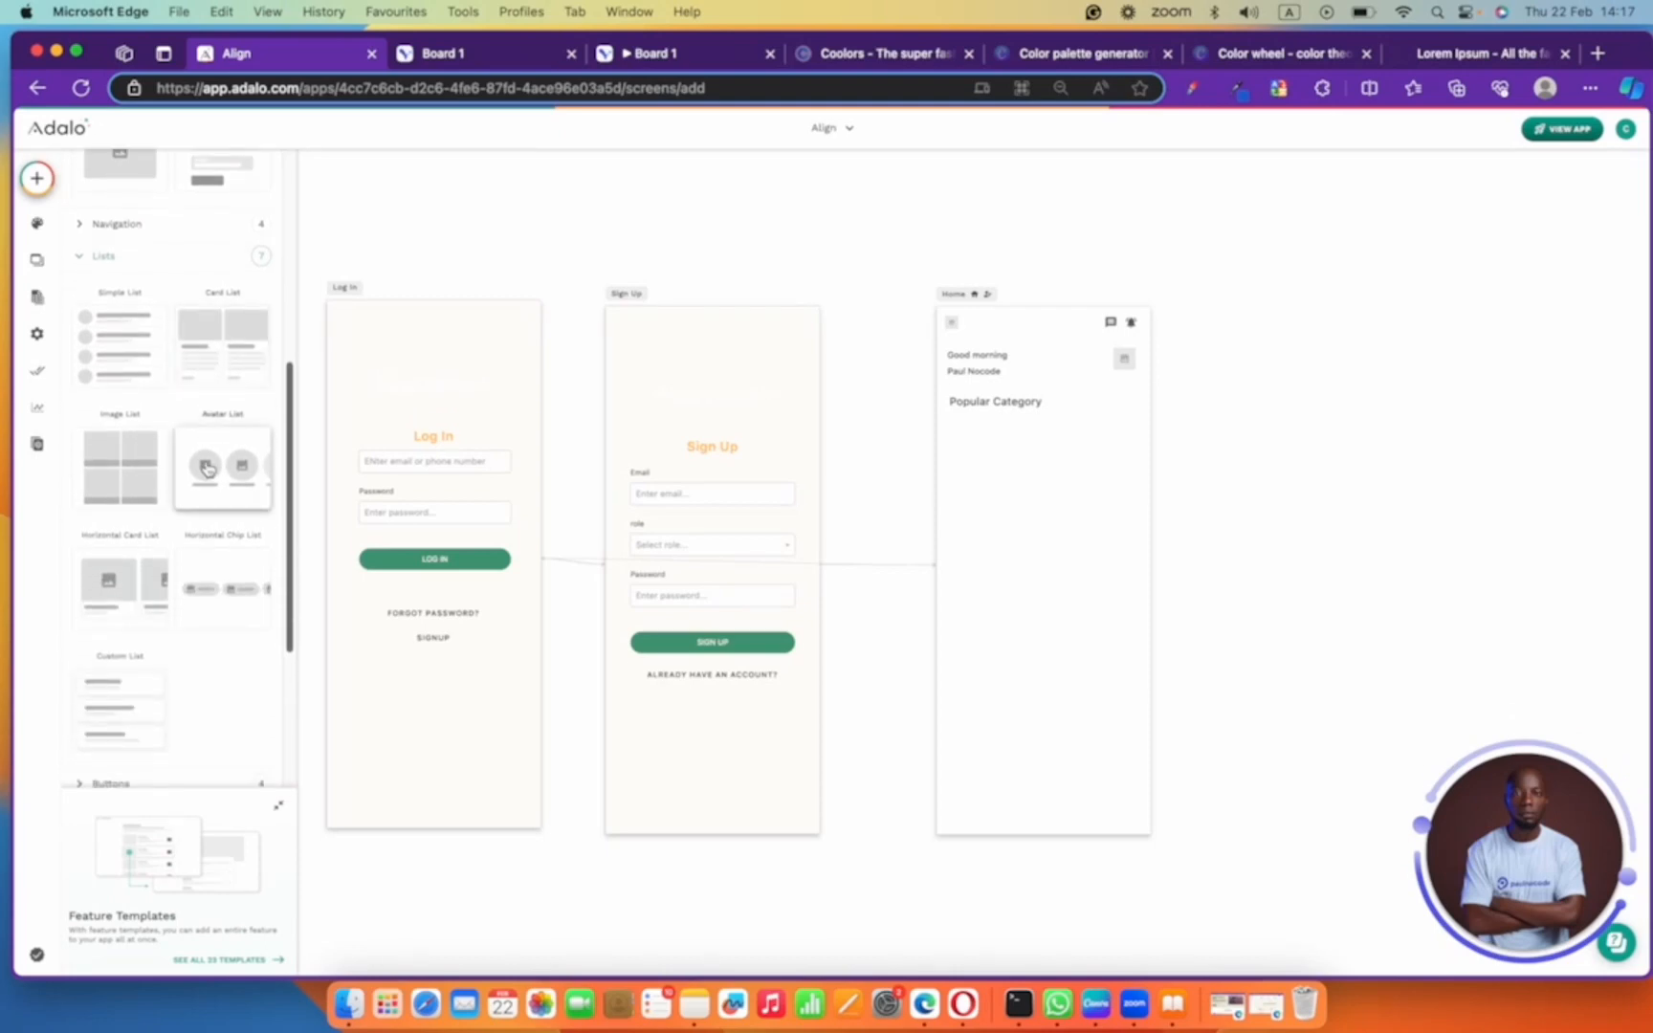
left_click(461, 55)
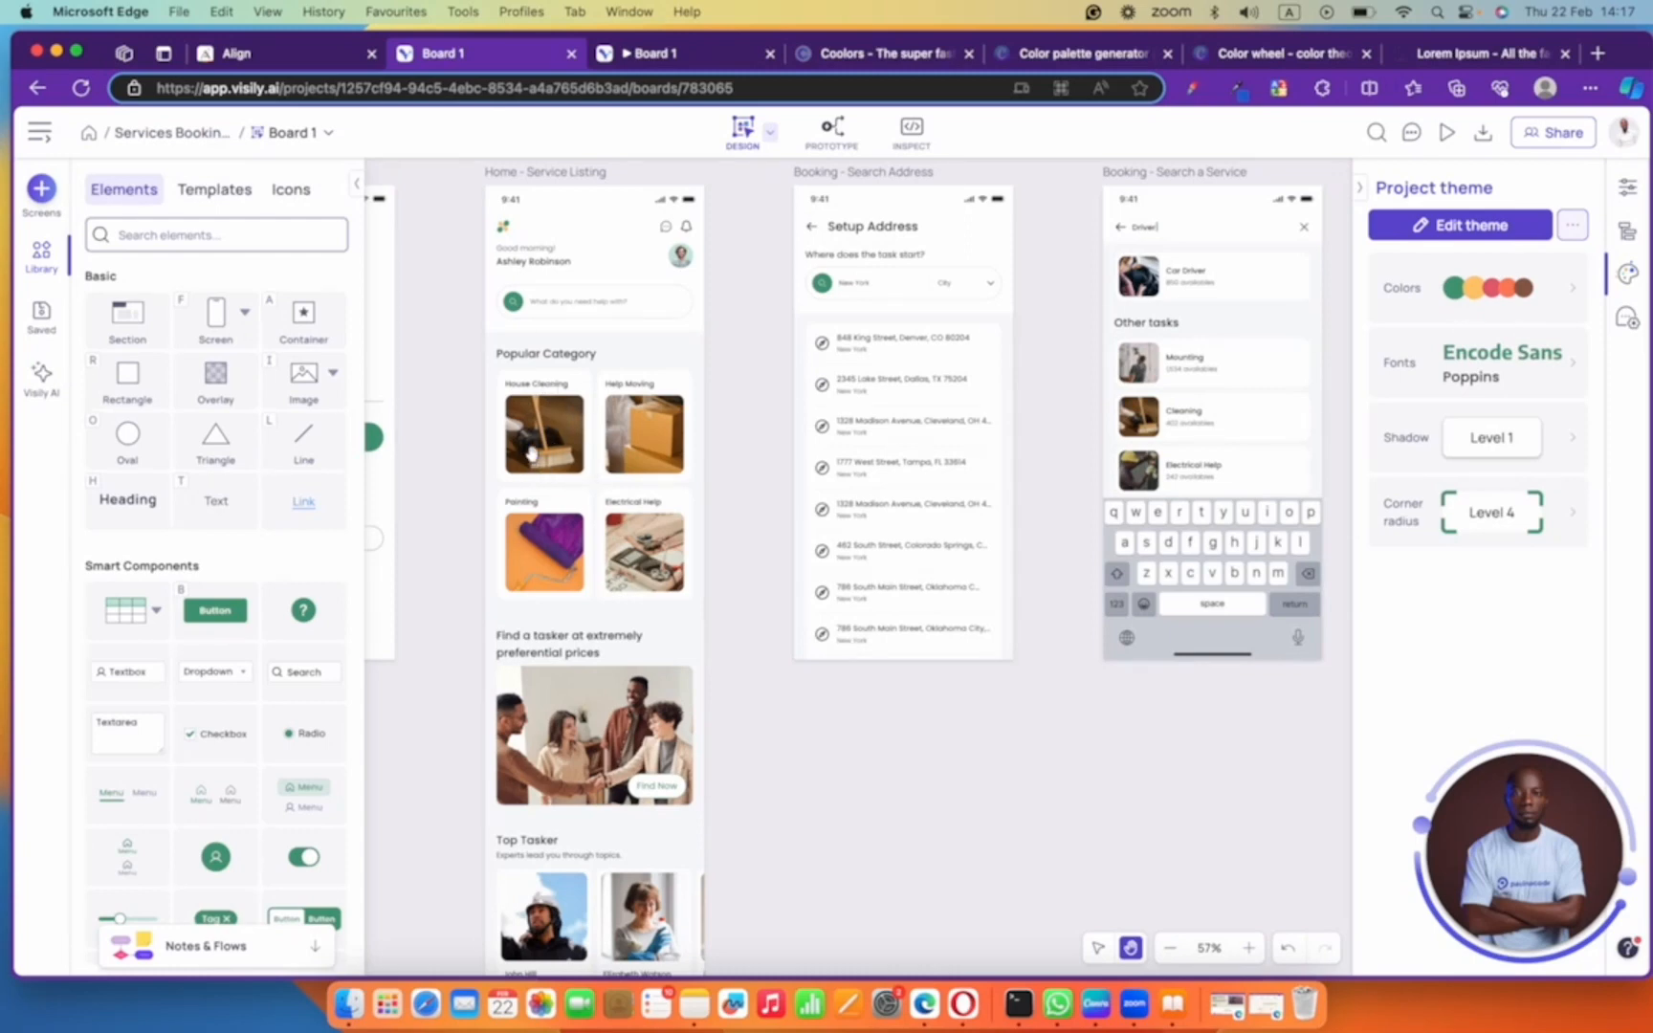
left_click(312, 52)
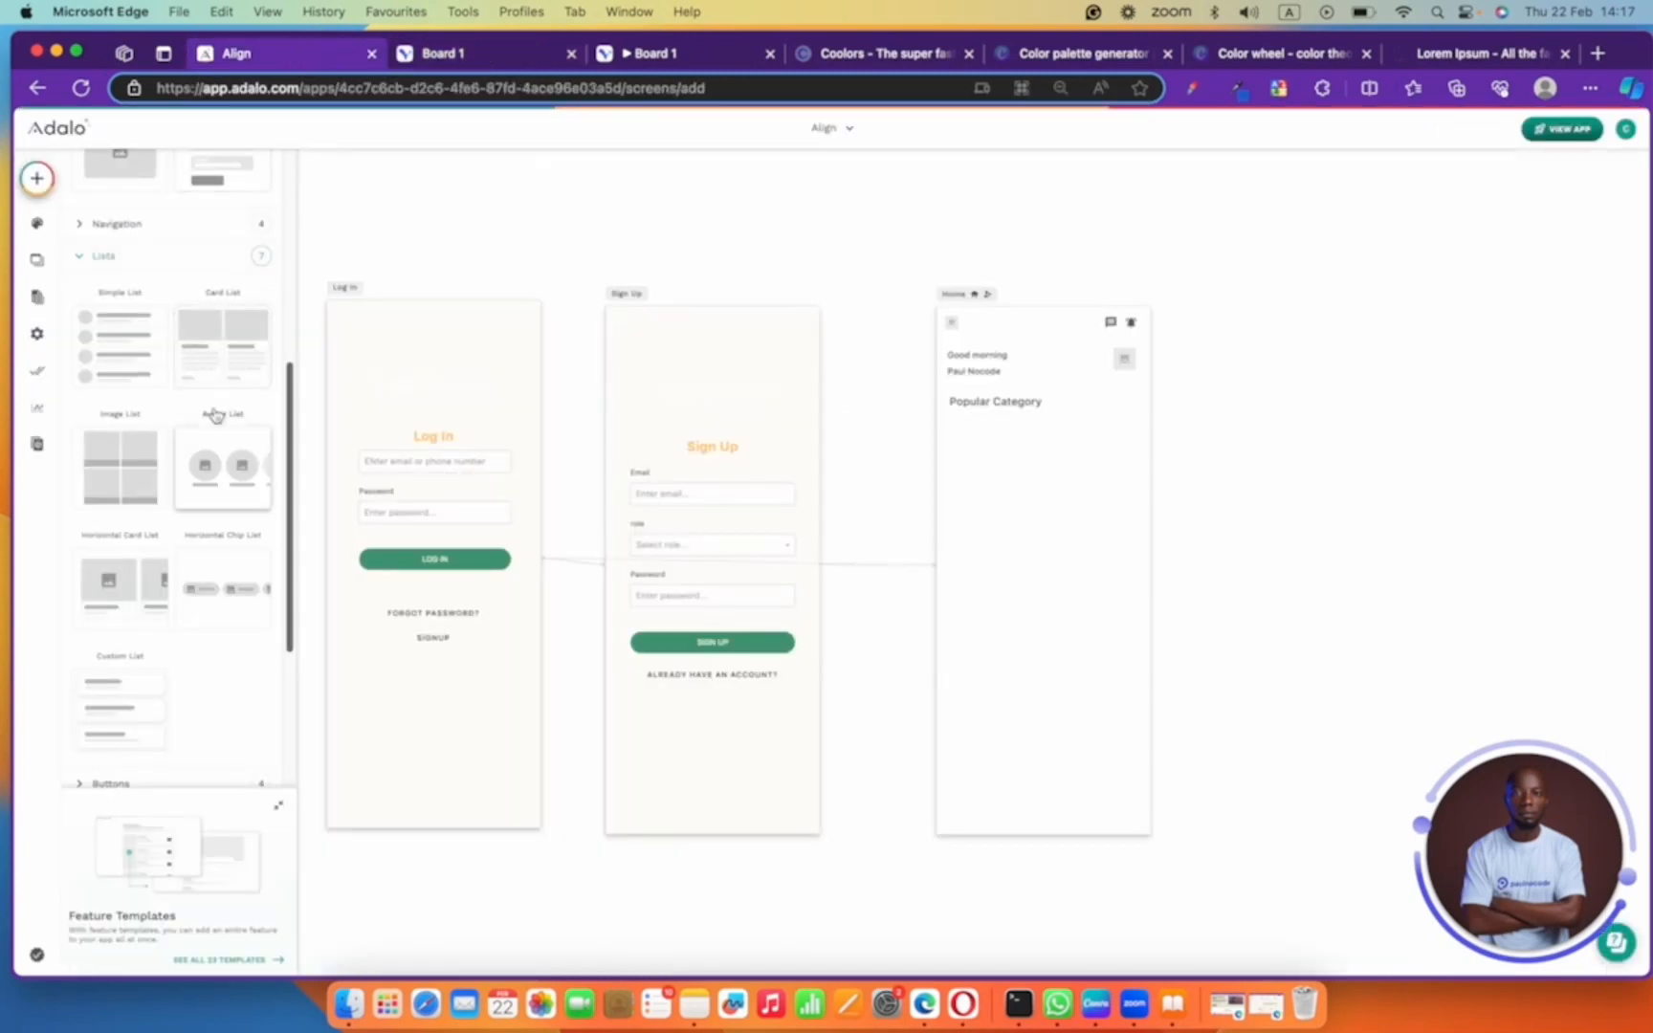
scroll(220, 364, "down", 1)
left_click_drag(220, 364, 1056, 600)
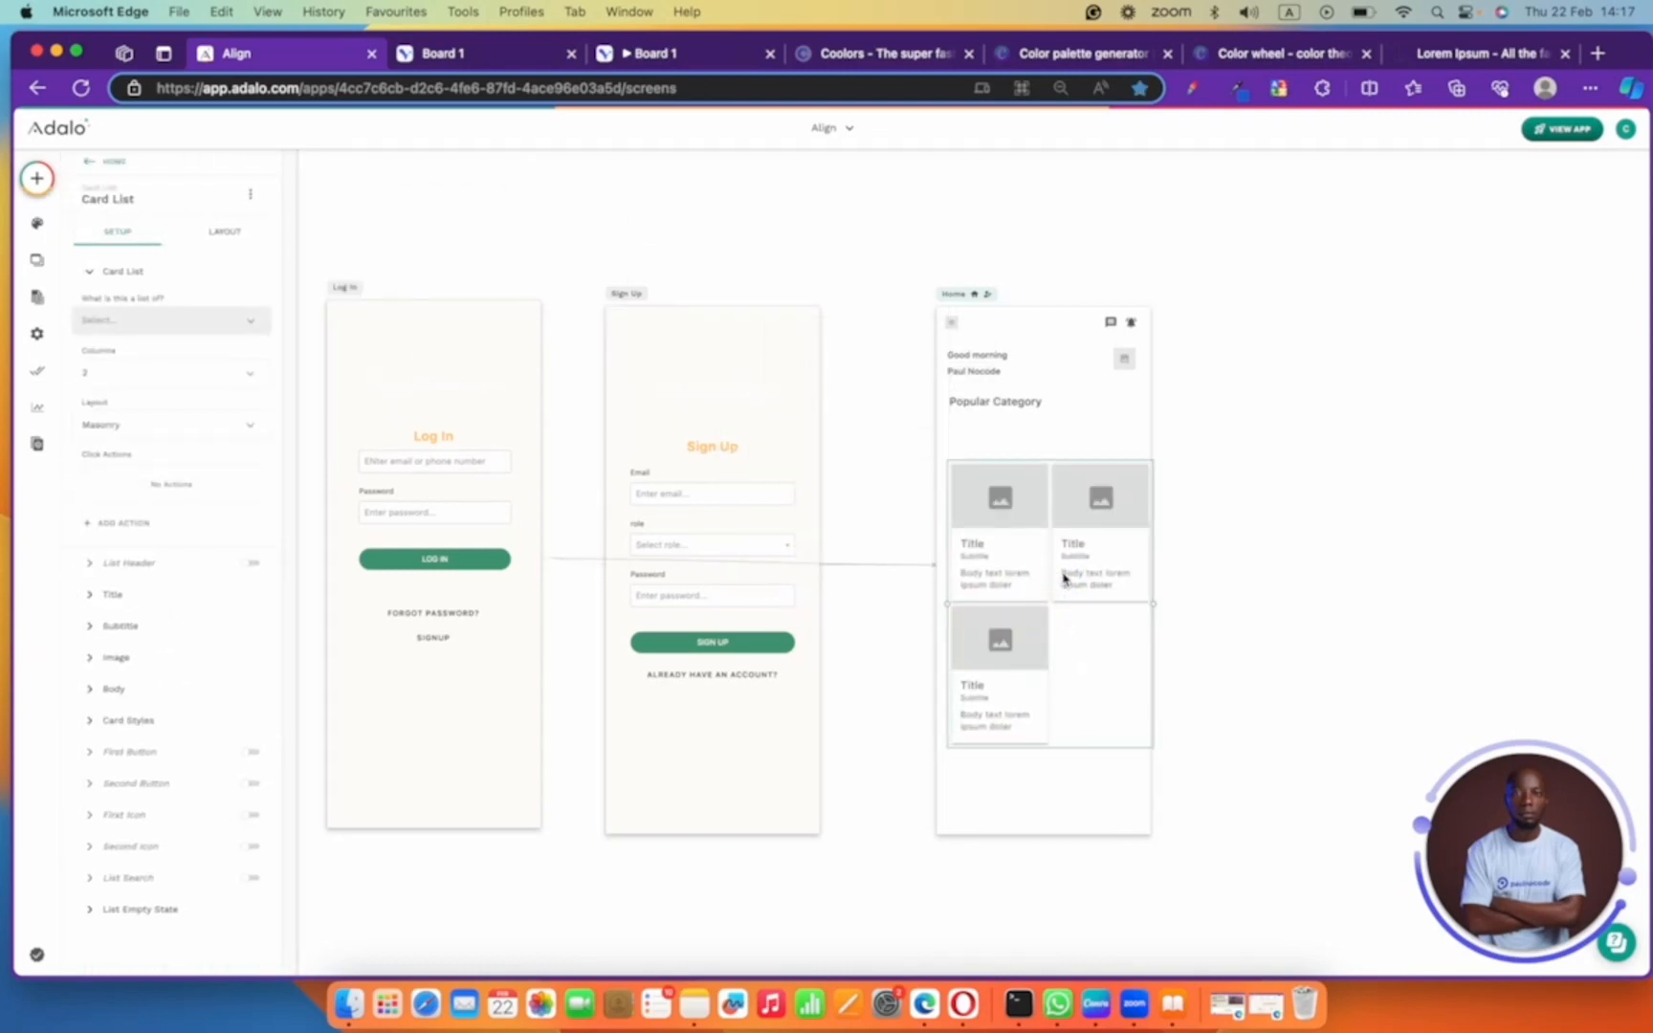
left_click(1063, 572)
left_click_drag(1058, 566, 1050, 552)
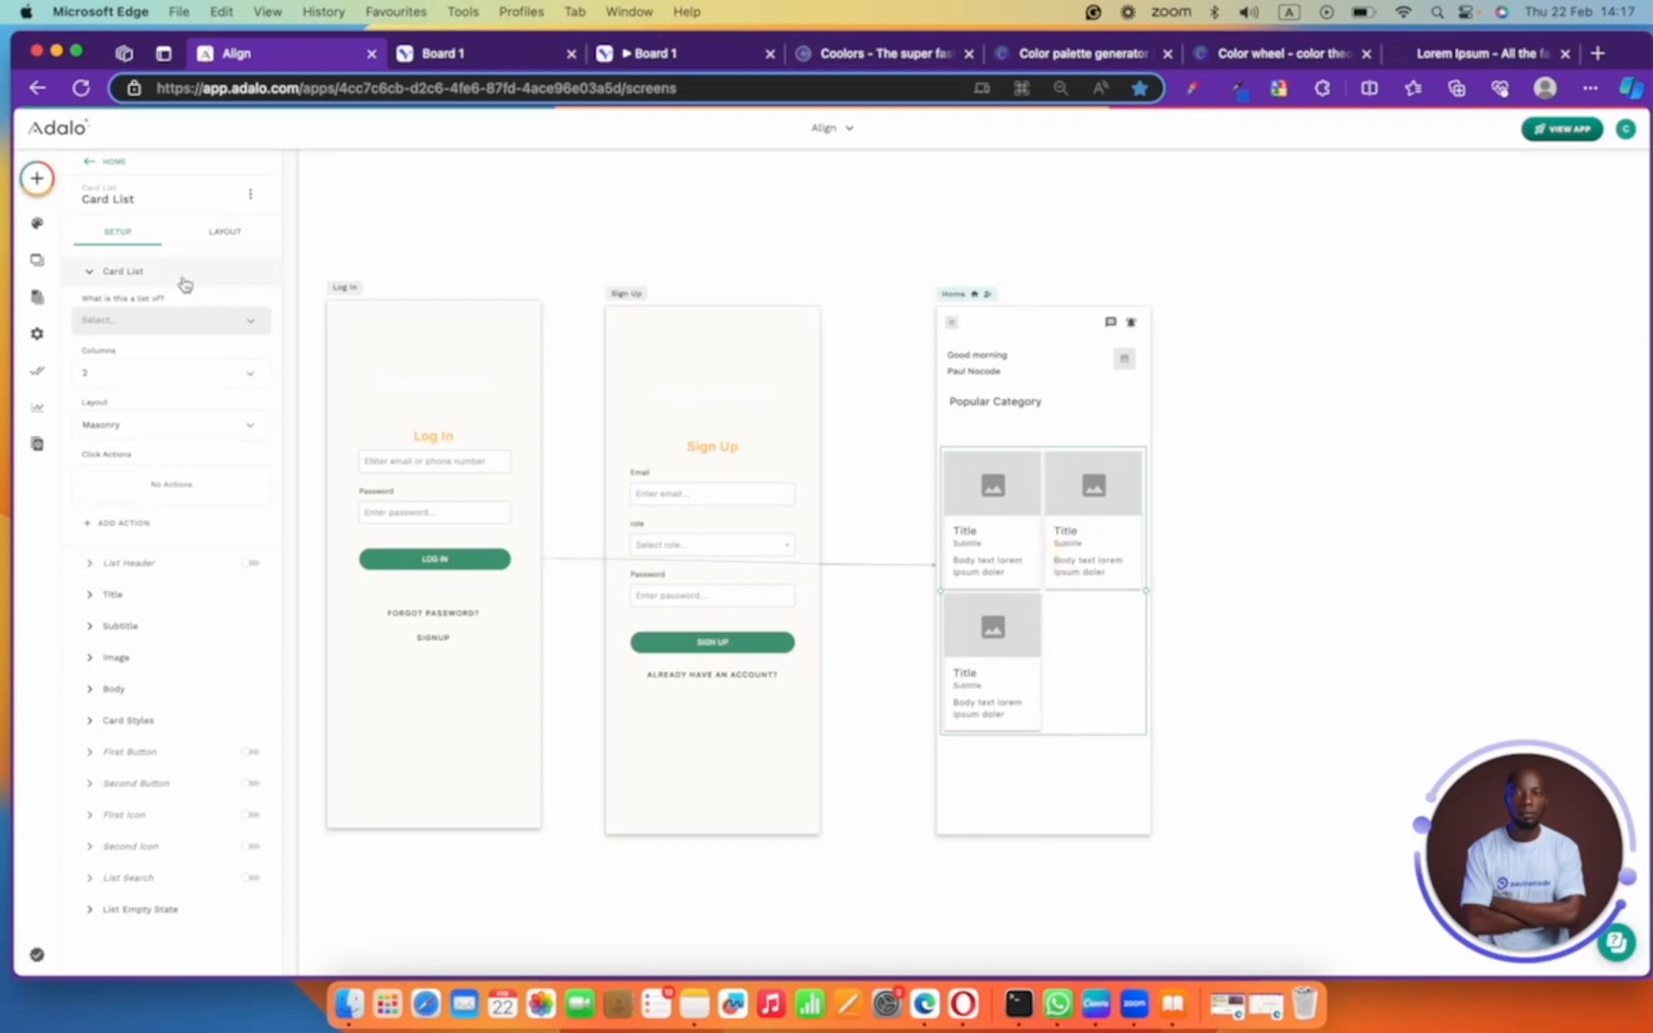
- Try binding the card list to the categorty collection, and delete the list from the Home screen
left_click(155, 321)
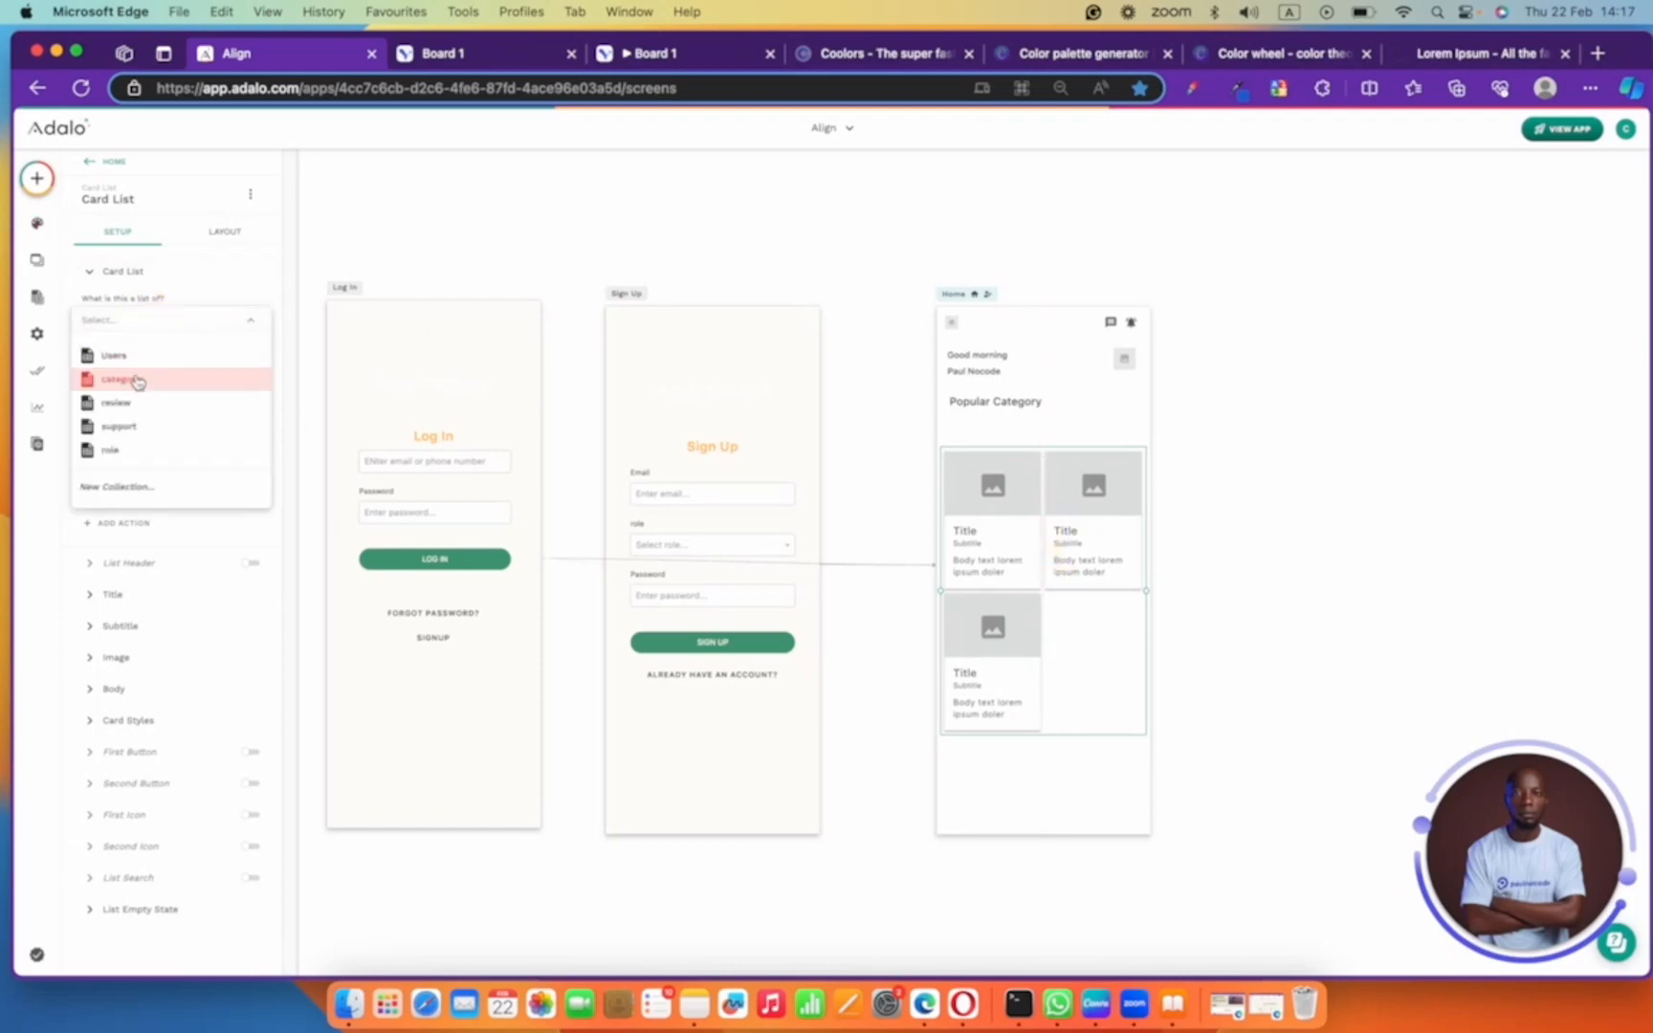
left_click(137, 381)
left_click(1061, 579)
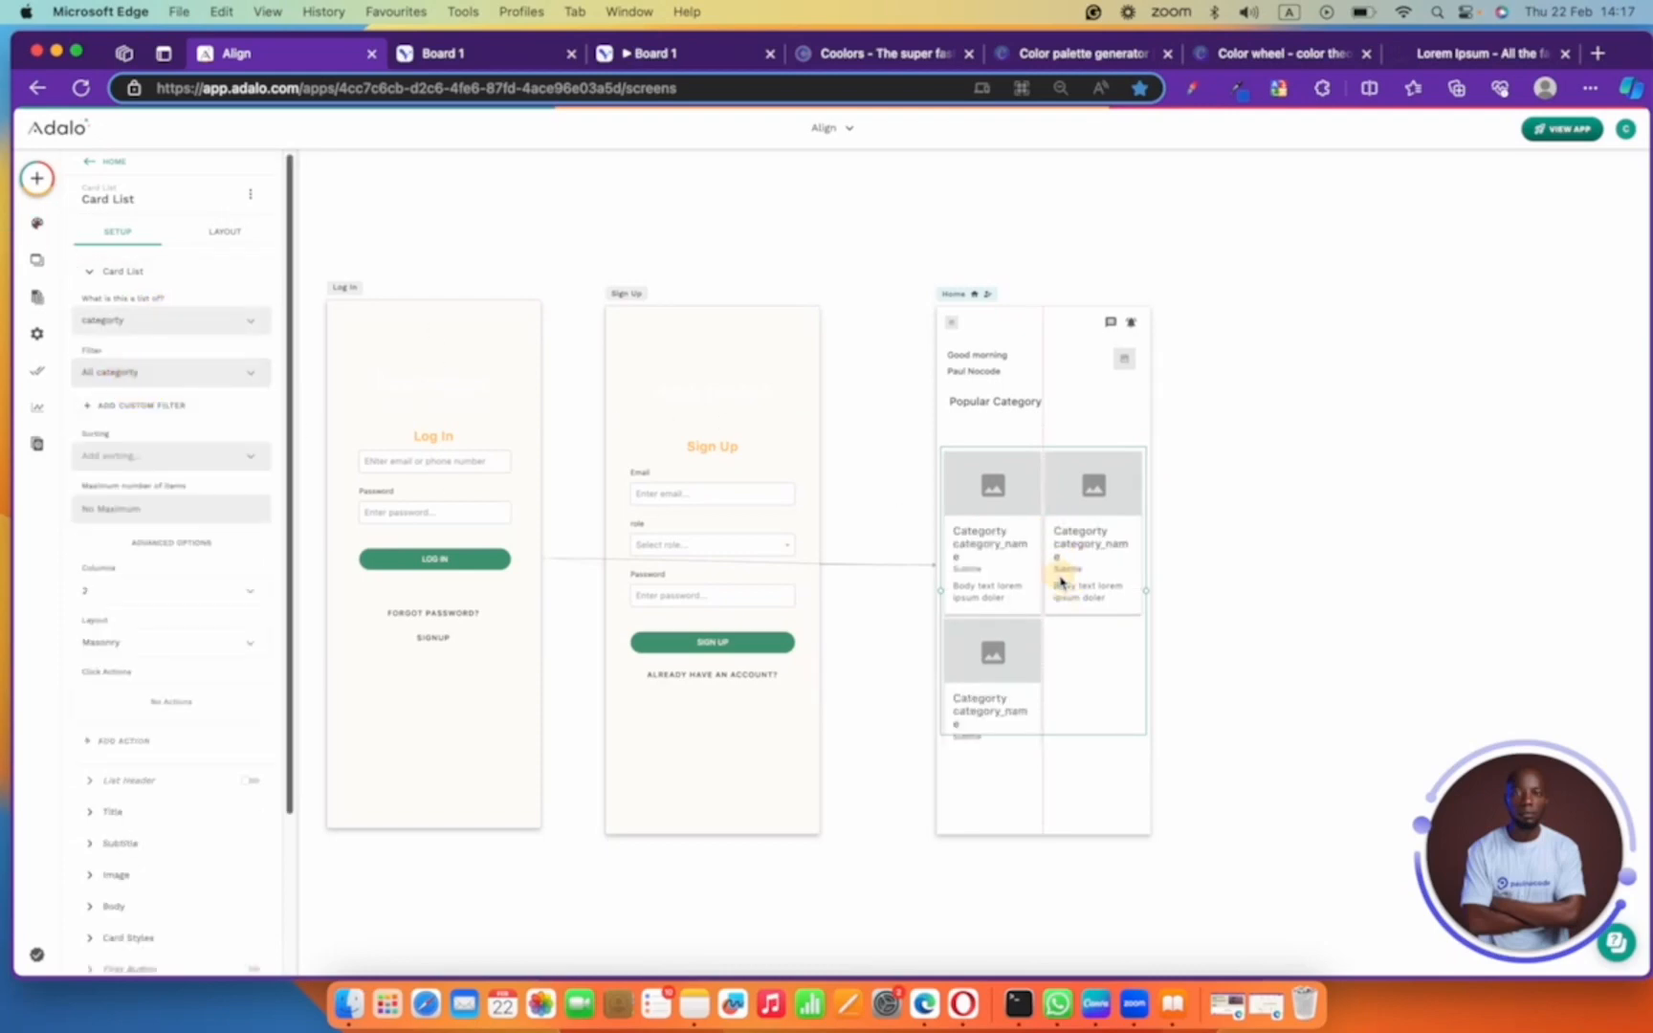
key("BackSpace")
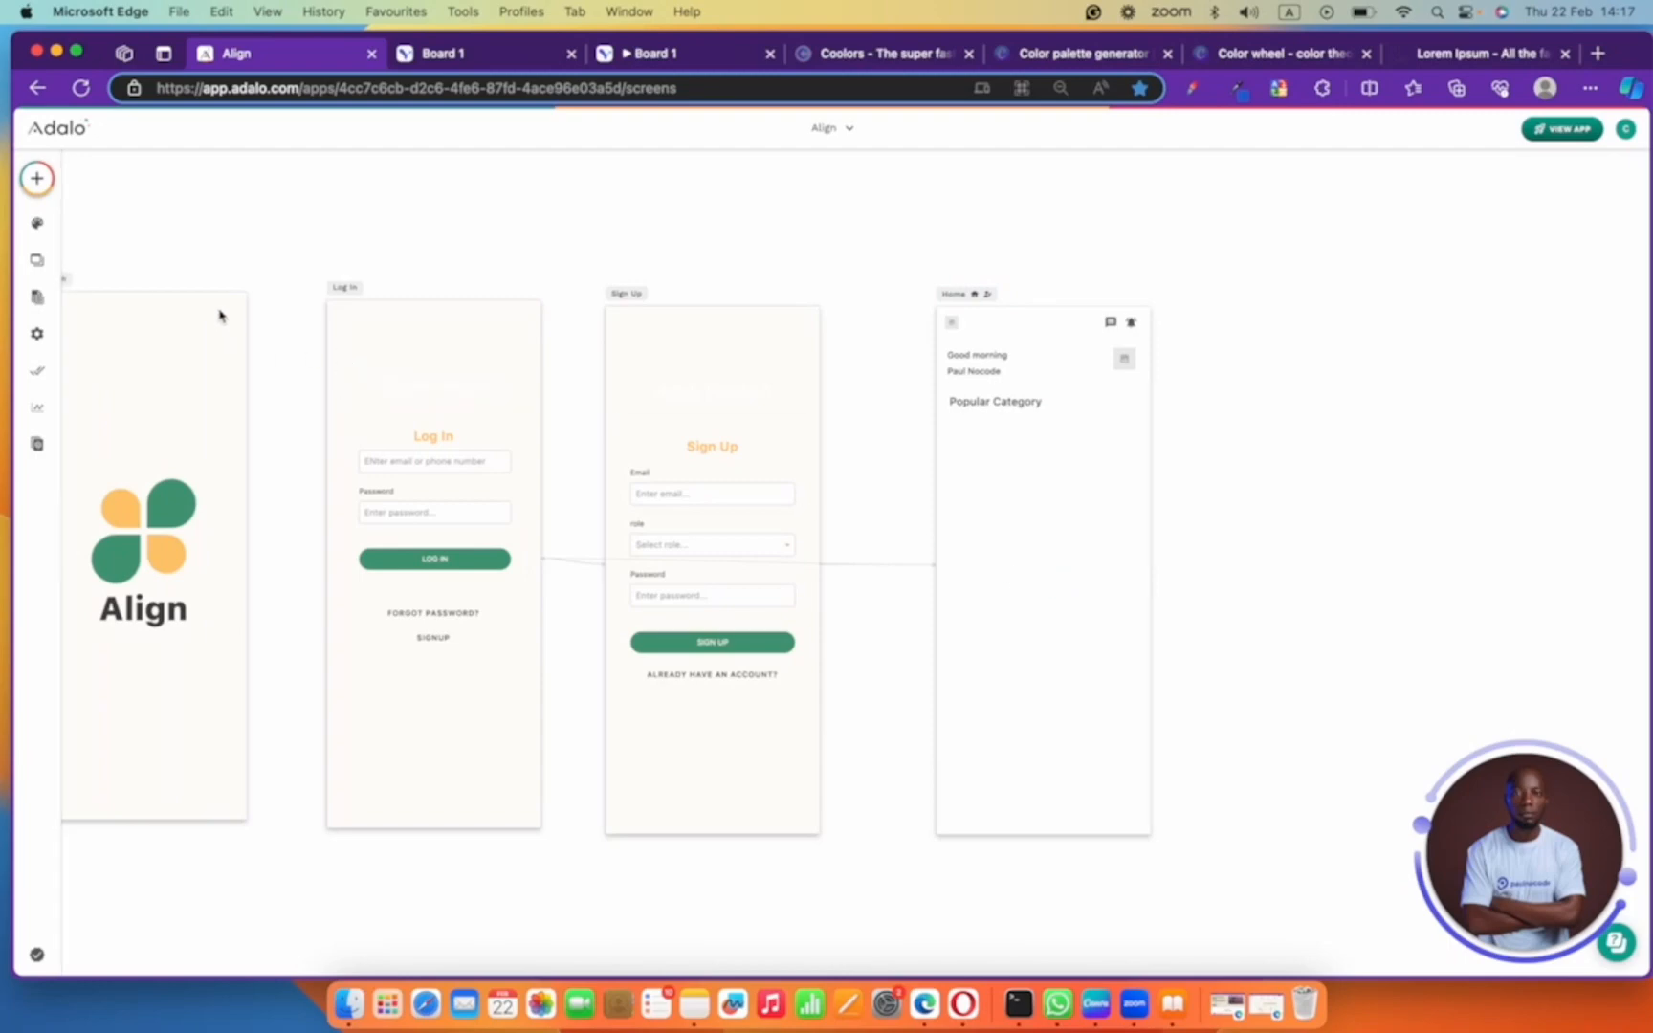
- Add a rectangle below the "Popular Category" heading, shrink it to about half the screen width and align it near the left margin
left_click(37, 178)
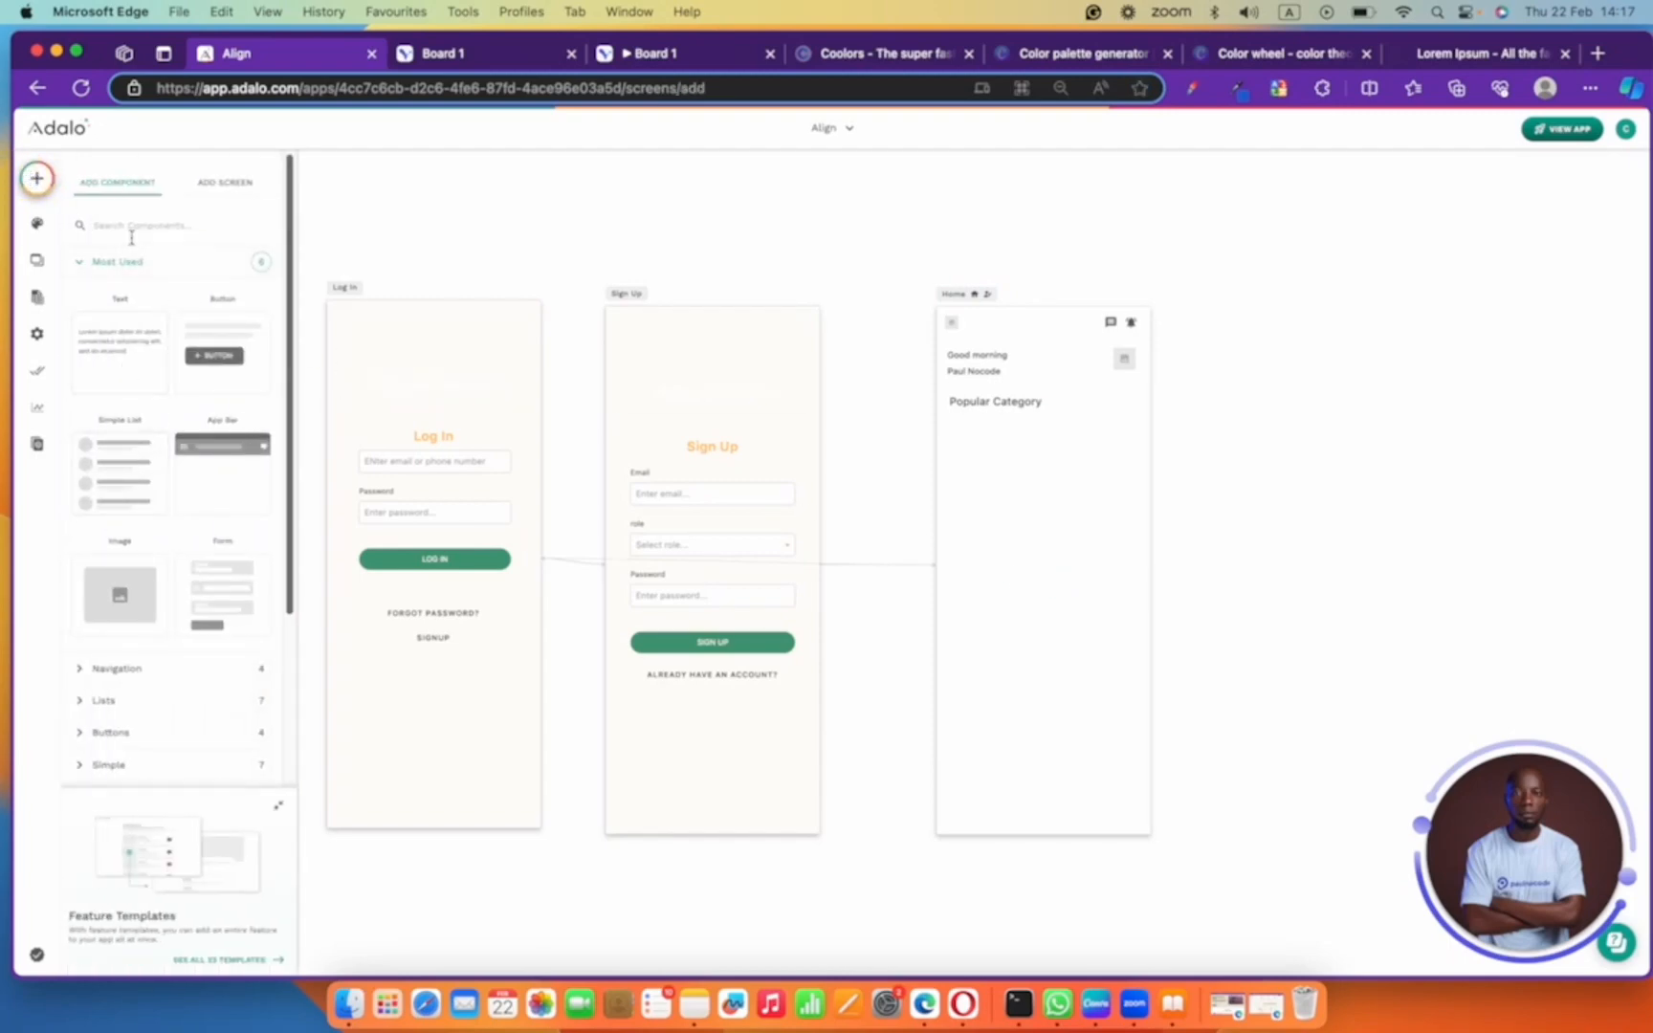
type("rect")
left_click_drag(121, 353, 1034, 650)
left_click_drag(1040, 526, 1053, 522)
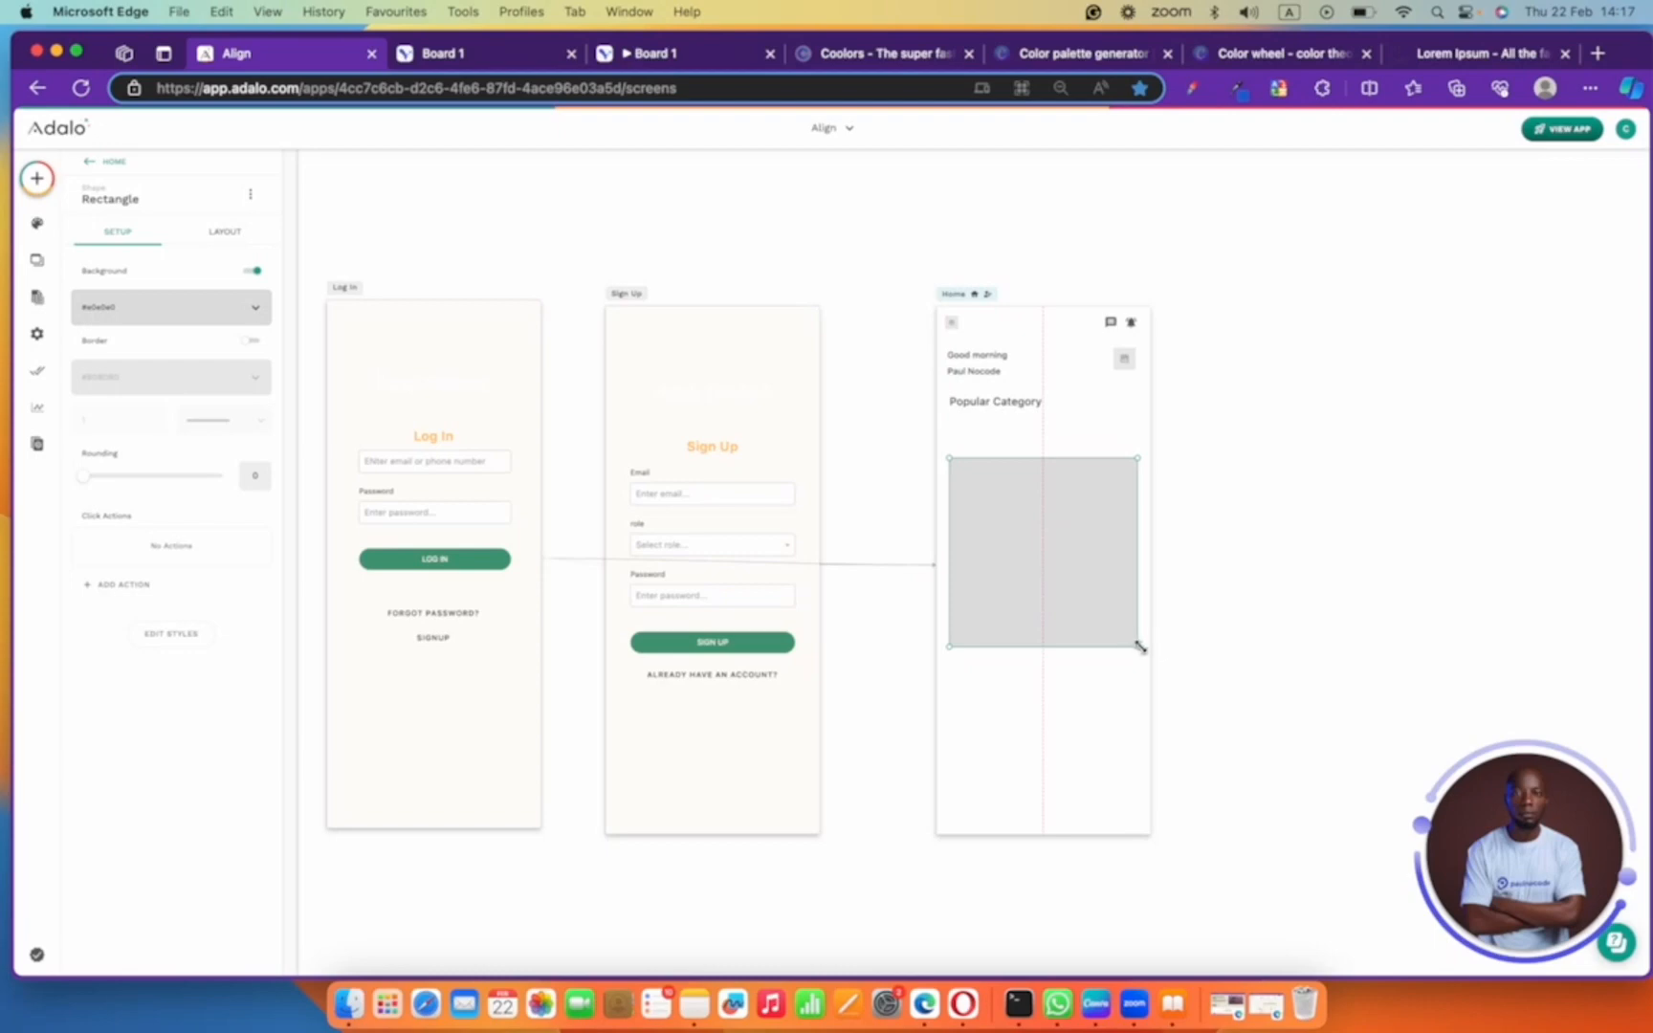
left_click_drag(1140, 647, 1054, 576)
left_click_drag(990, 506, 983, 495)
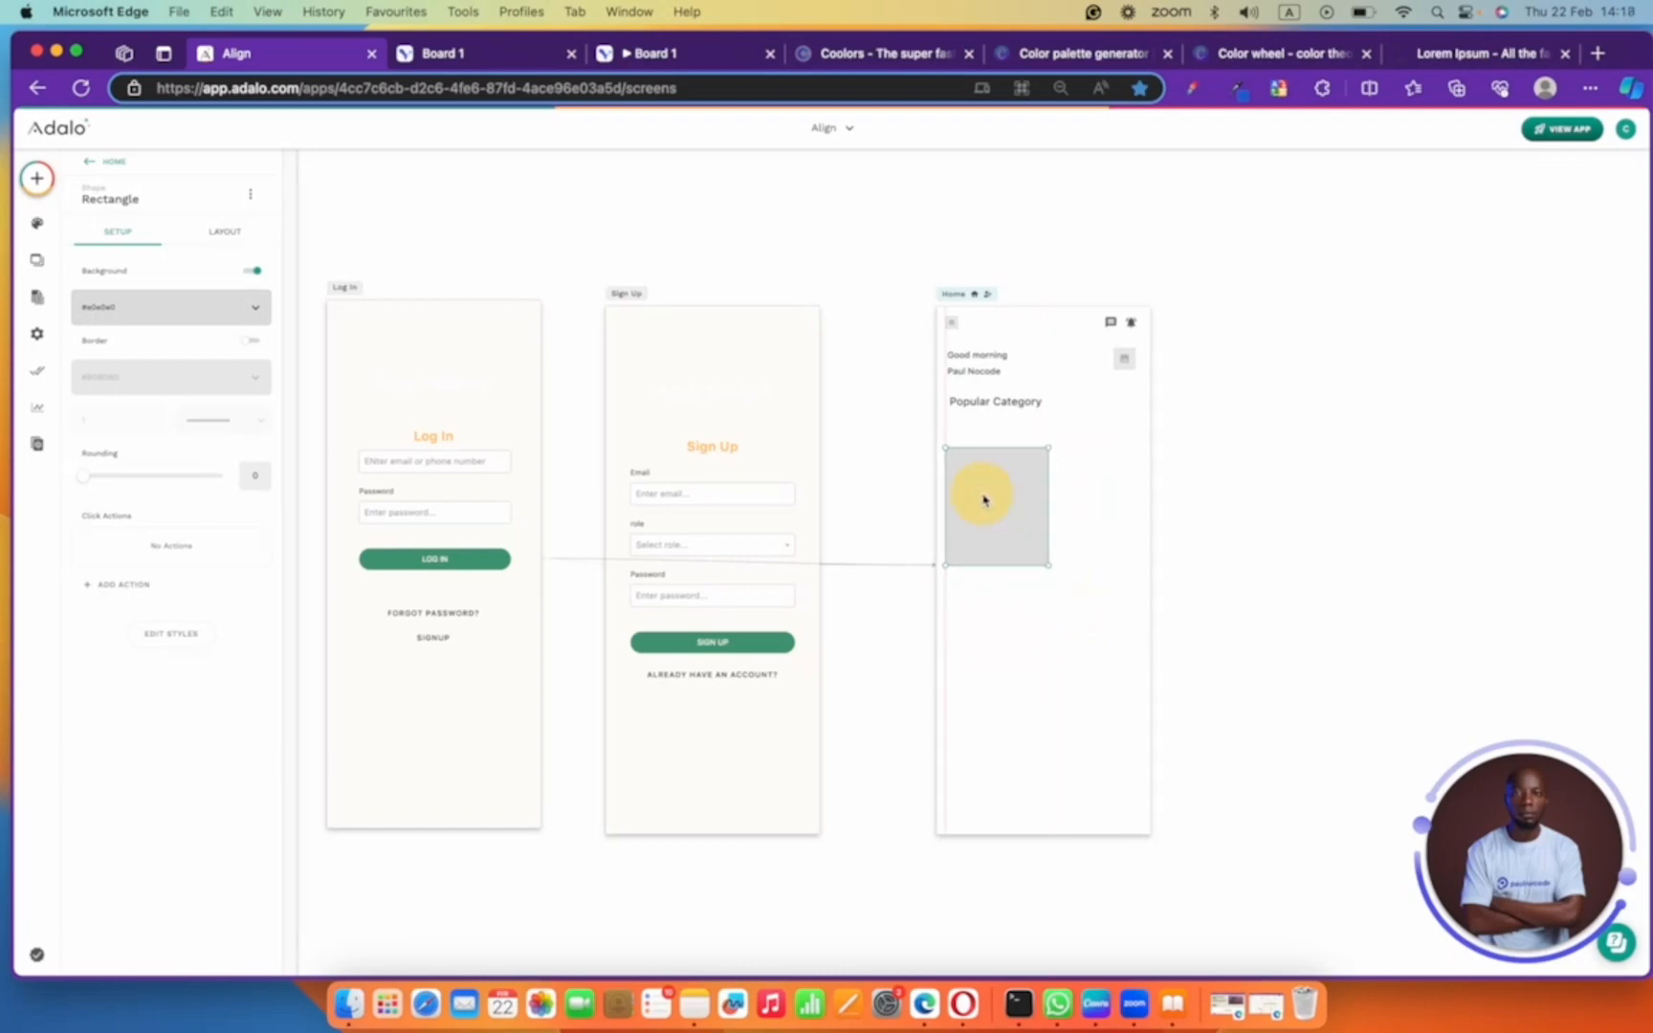
- Duplicate the rectangle and place the copy directly to its right
key("super+d")
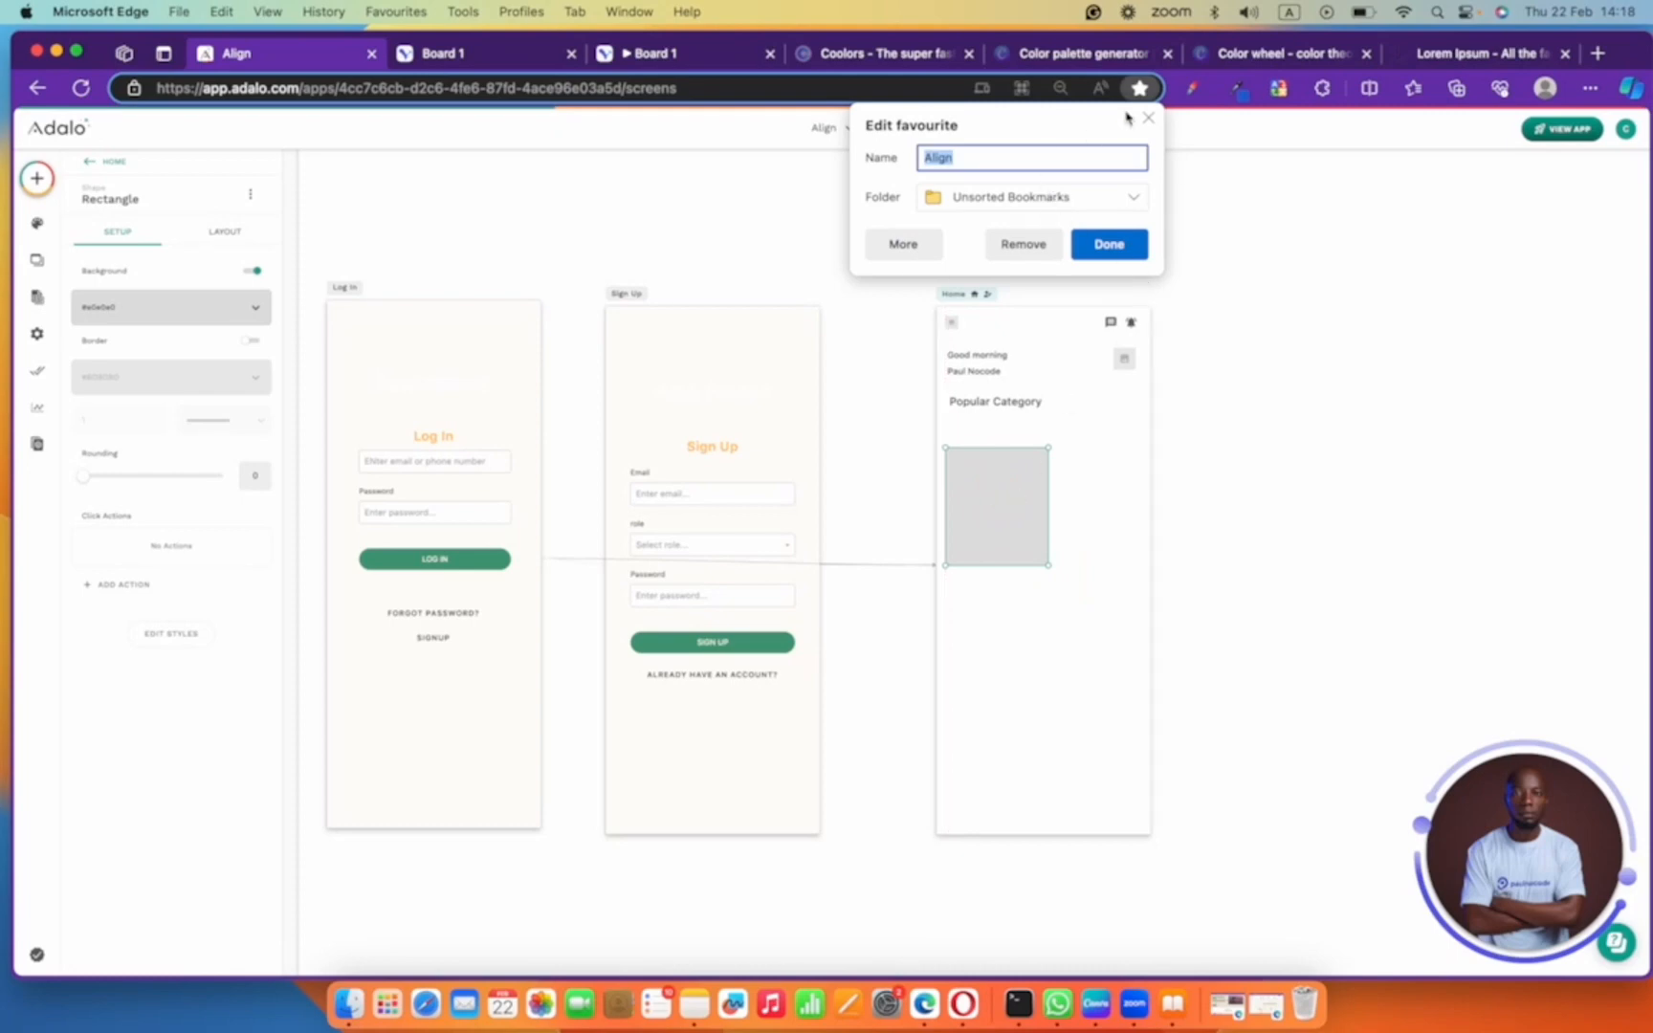
left_click(1182, 114)
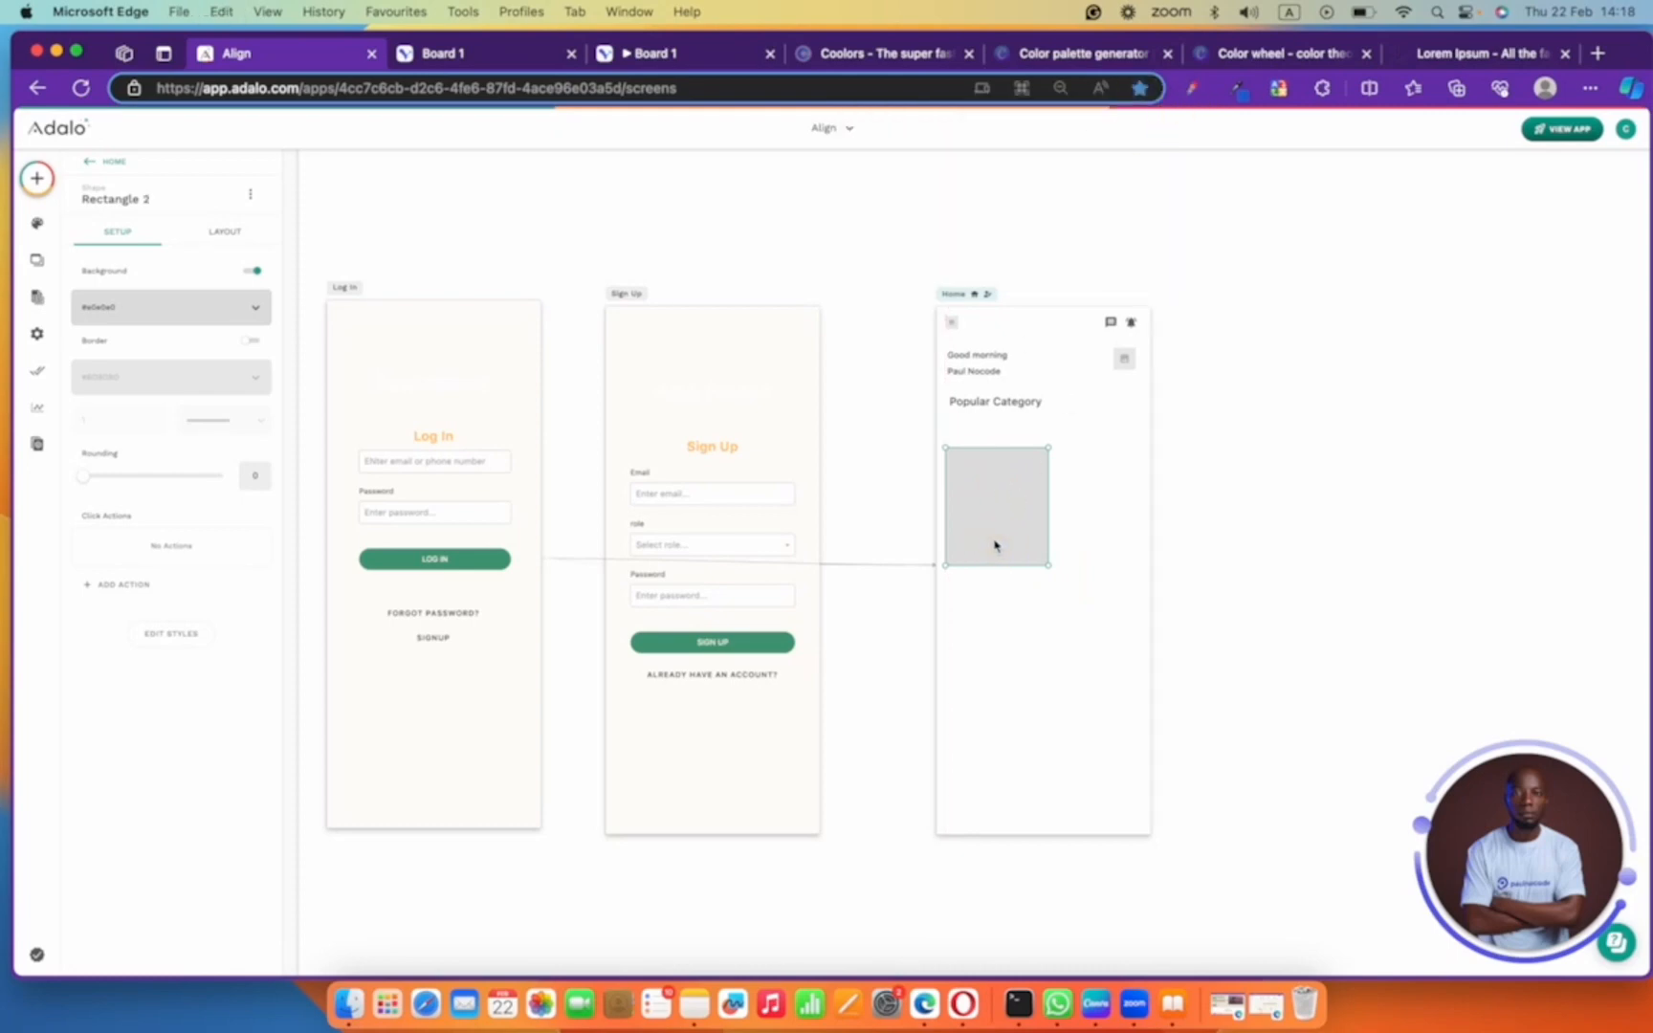
left_click_drag(995, 545, 1105, 531)
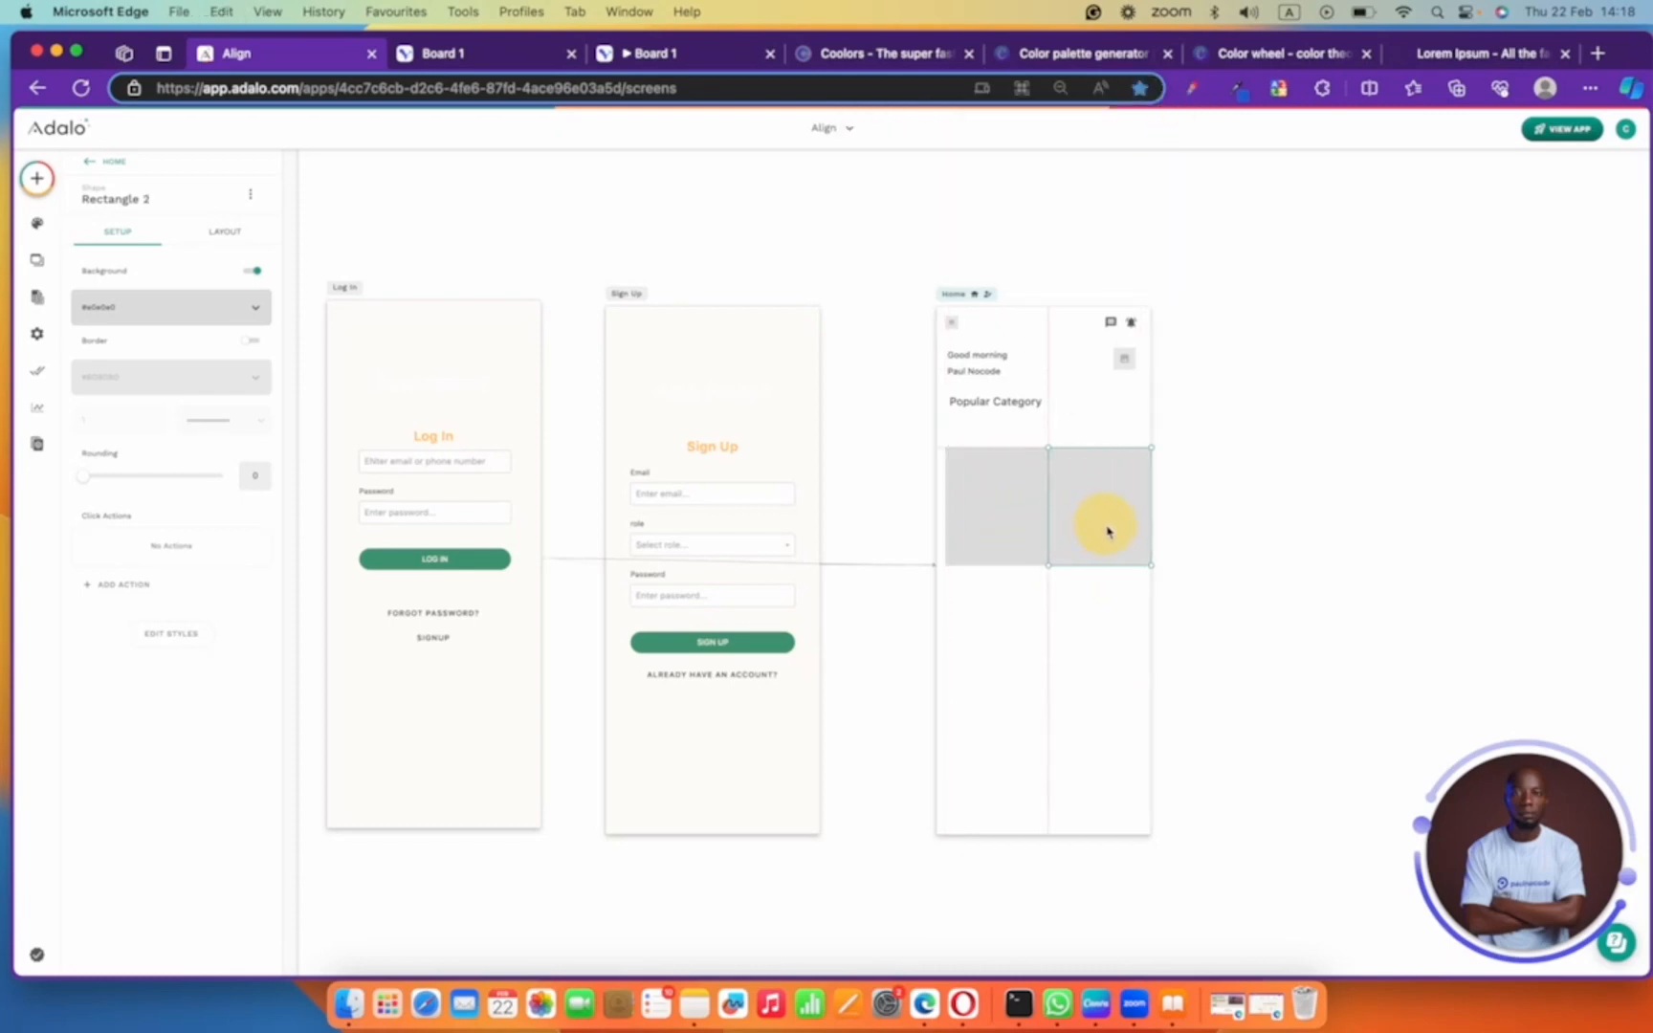
- Reduce the original rectangle's width and height slightly, and delete the larger copy beside it
left_click(990, 508)
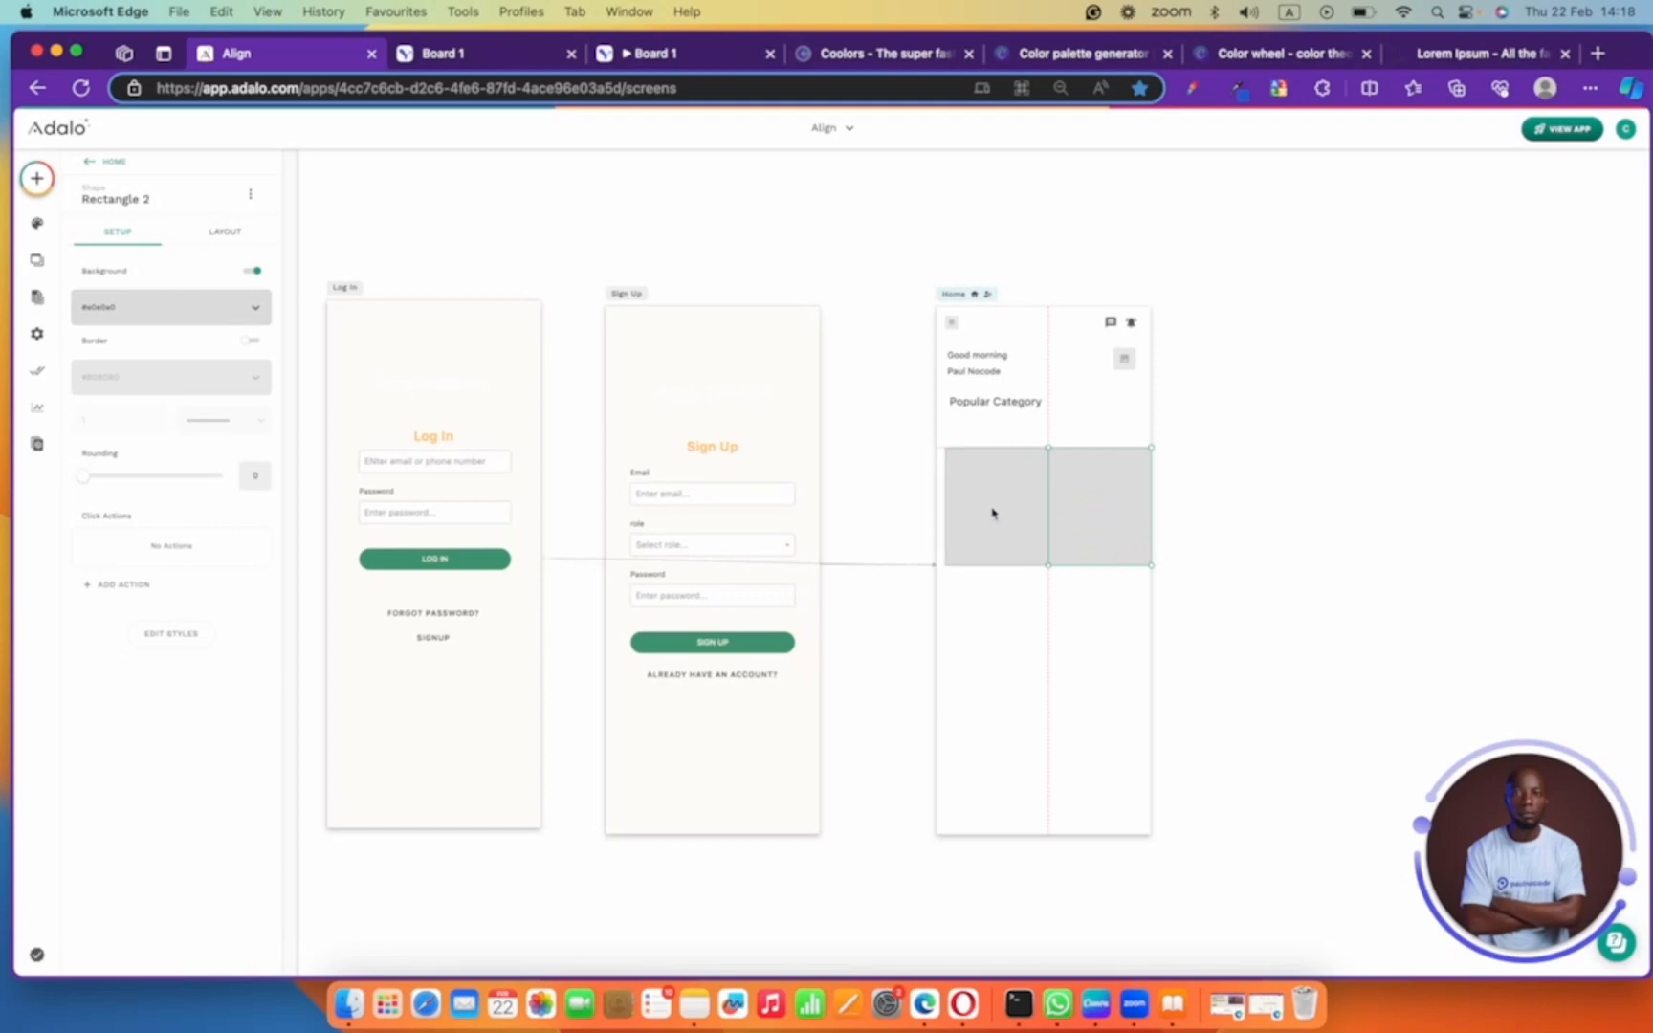
left_click_drag(1049, 493, 1036, 490)
left_click_drag(1008, 564, 993, 544)
left_click(1024, 469)
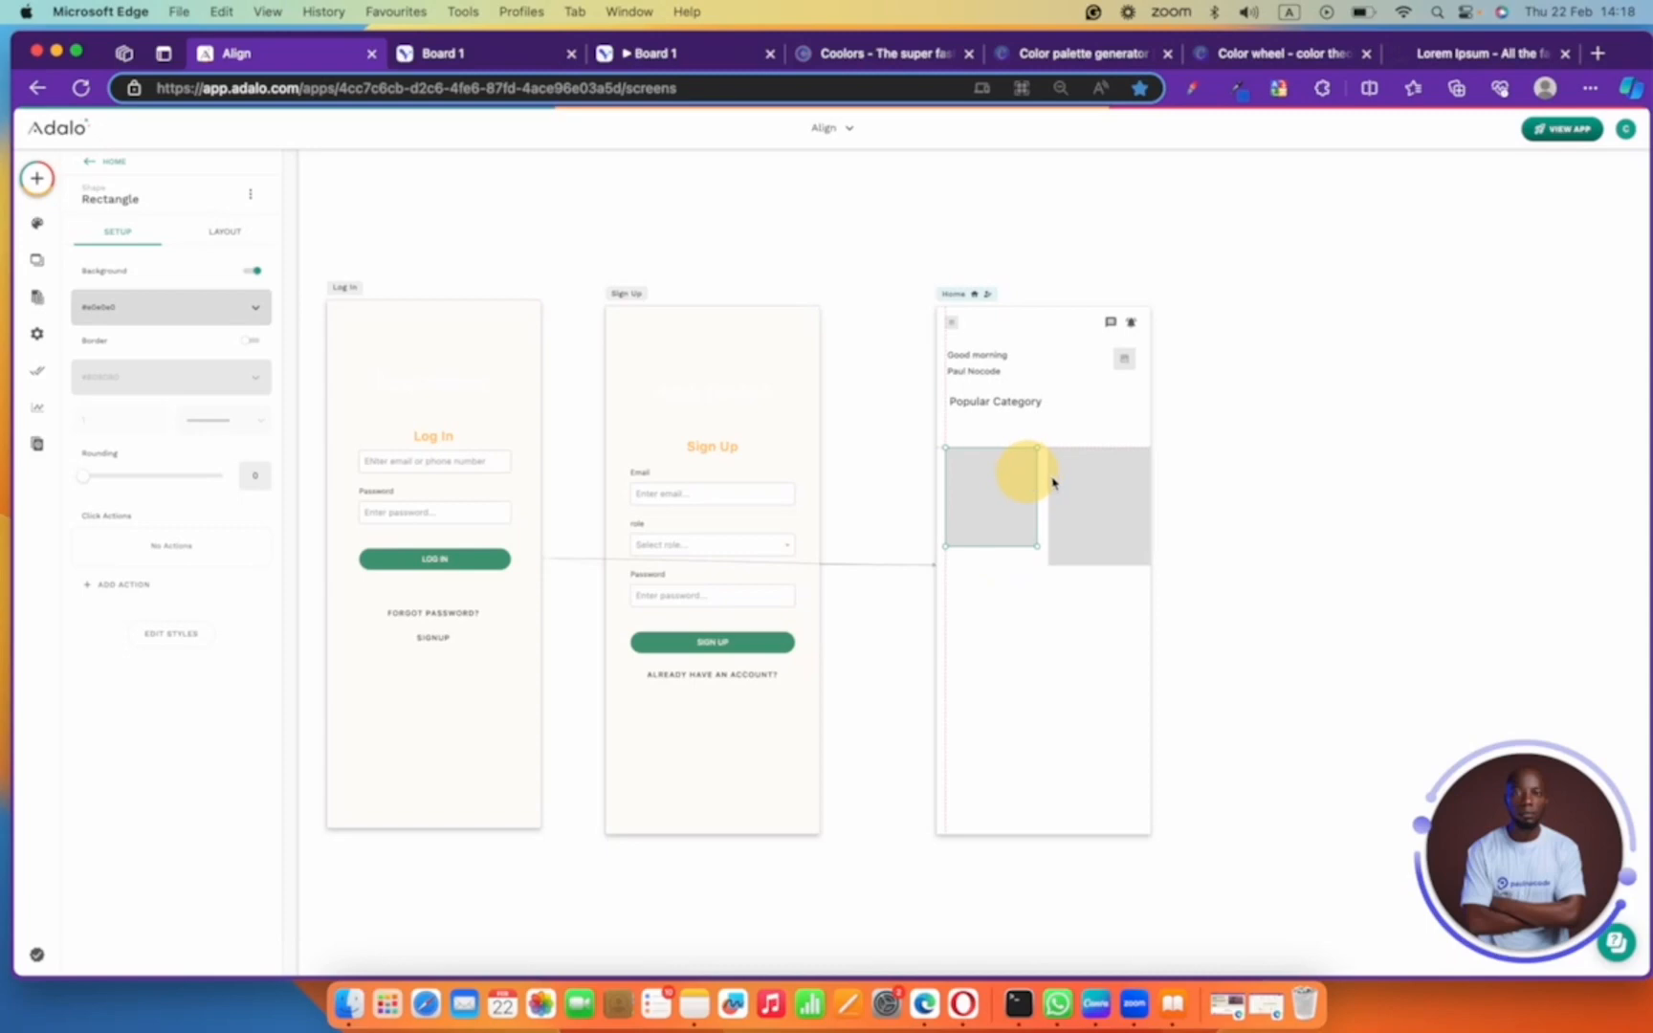
left_click(1063, 483)
key("Delete")
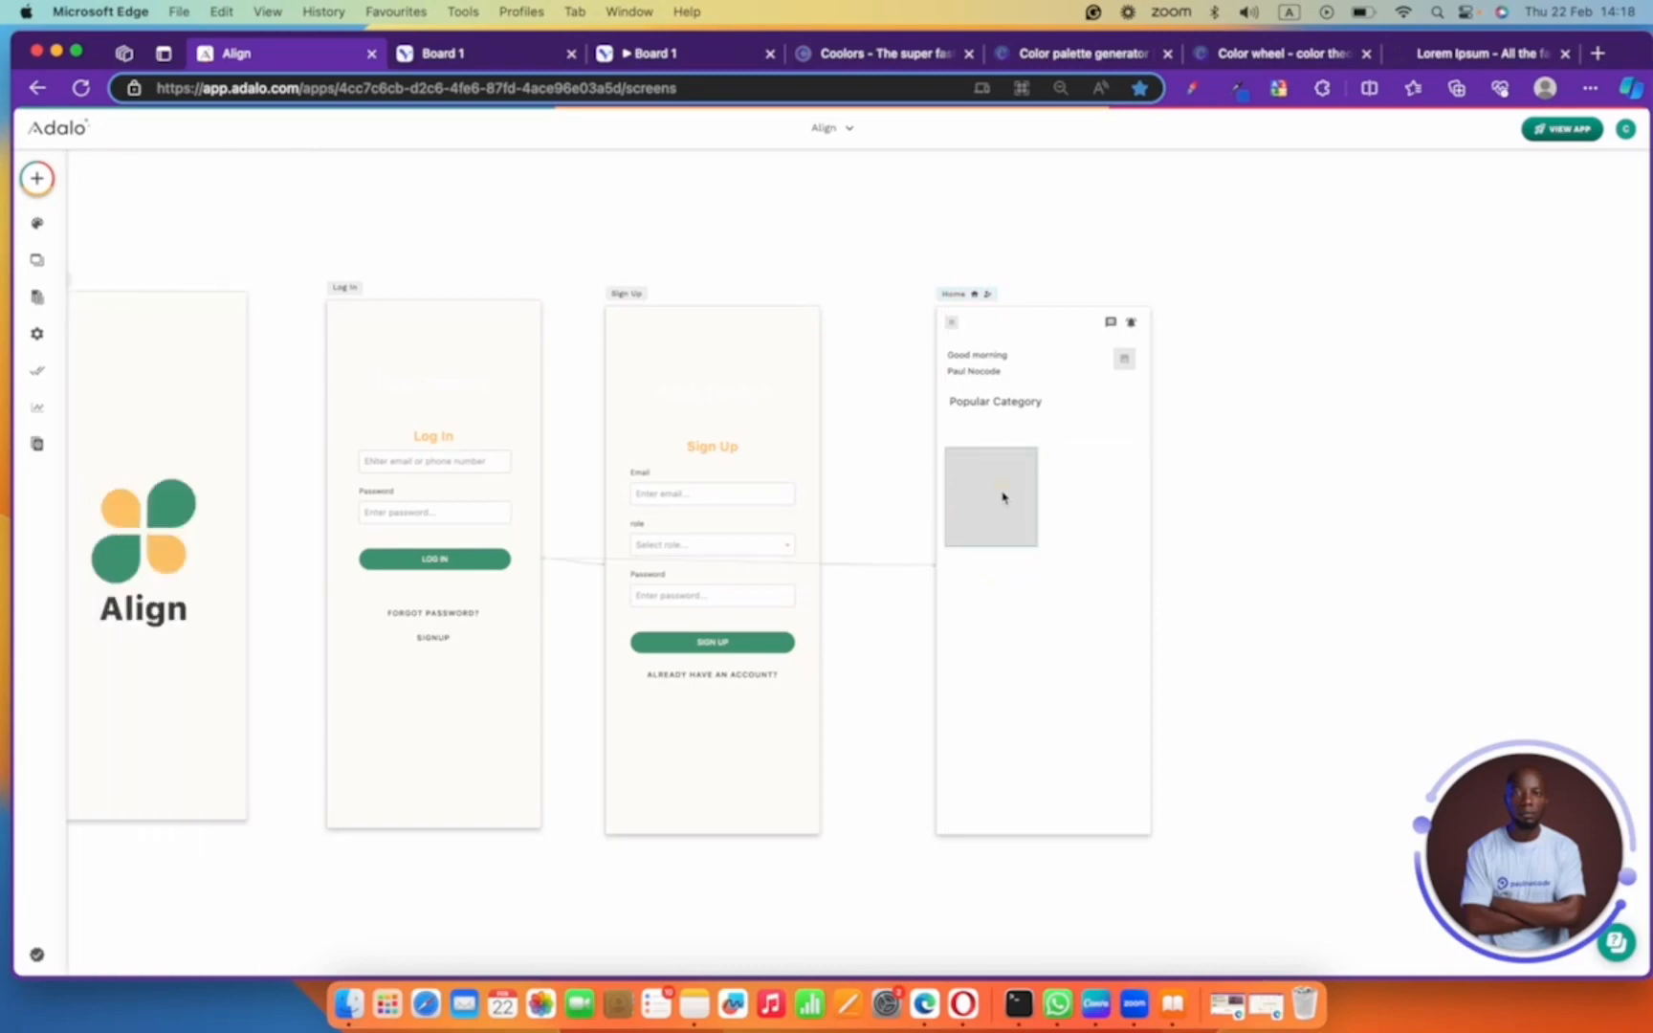
- Duplicate the rectangle below "Popular Category" to its right, and set the original's corner rounding to 20
left_click(1001, 494)
left_click_drag(1007, 494, 1114, 497)
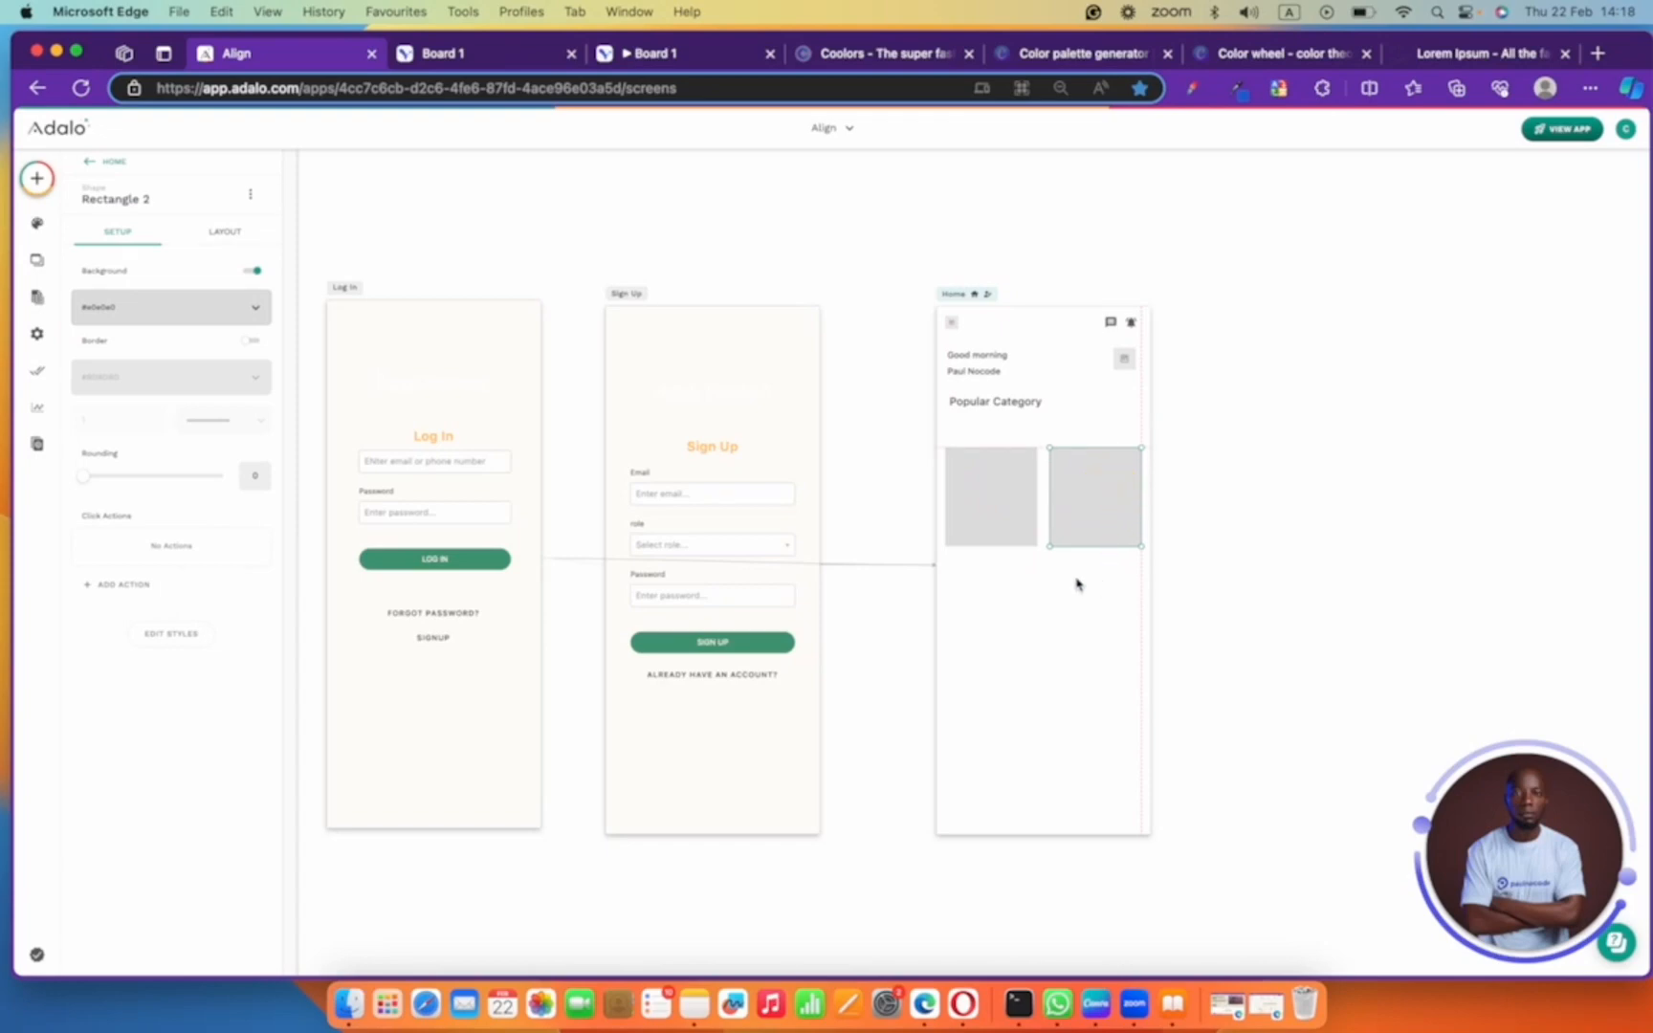
left_click(1001, 493)
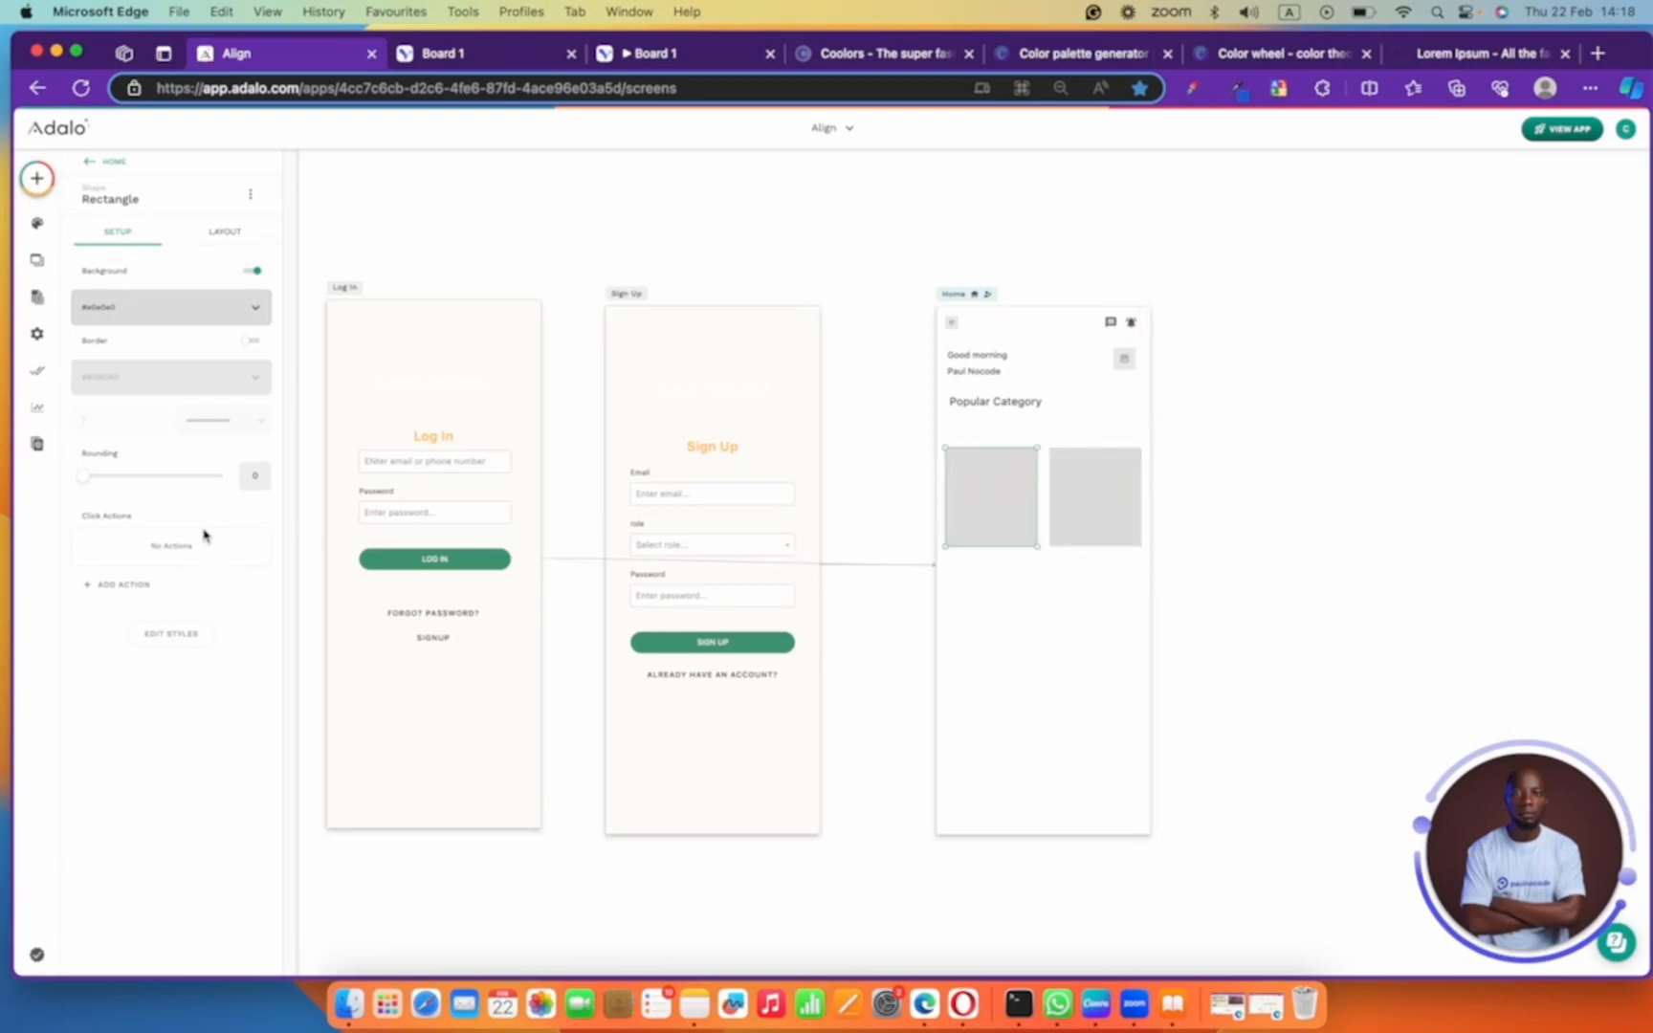
left_click(254, 471)
type("20")
key("Delete")
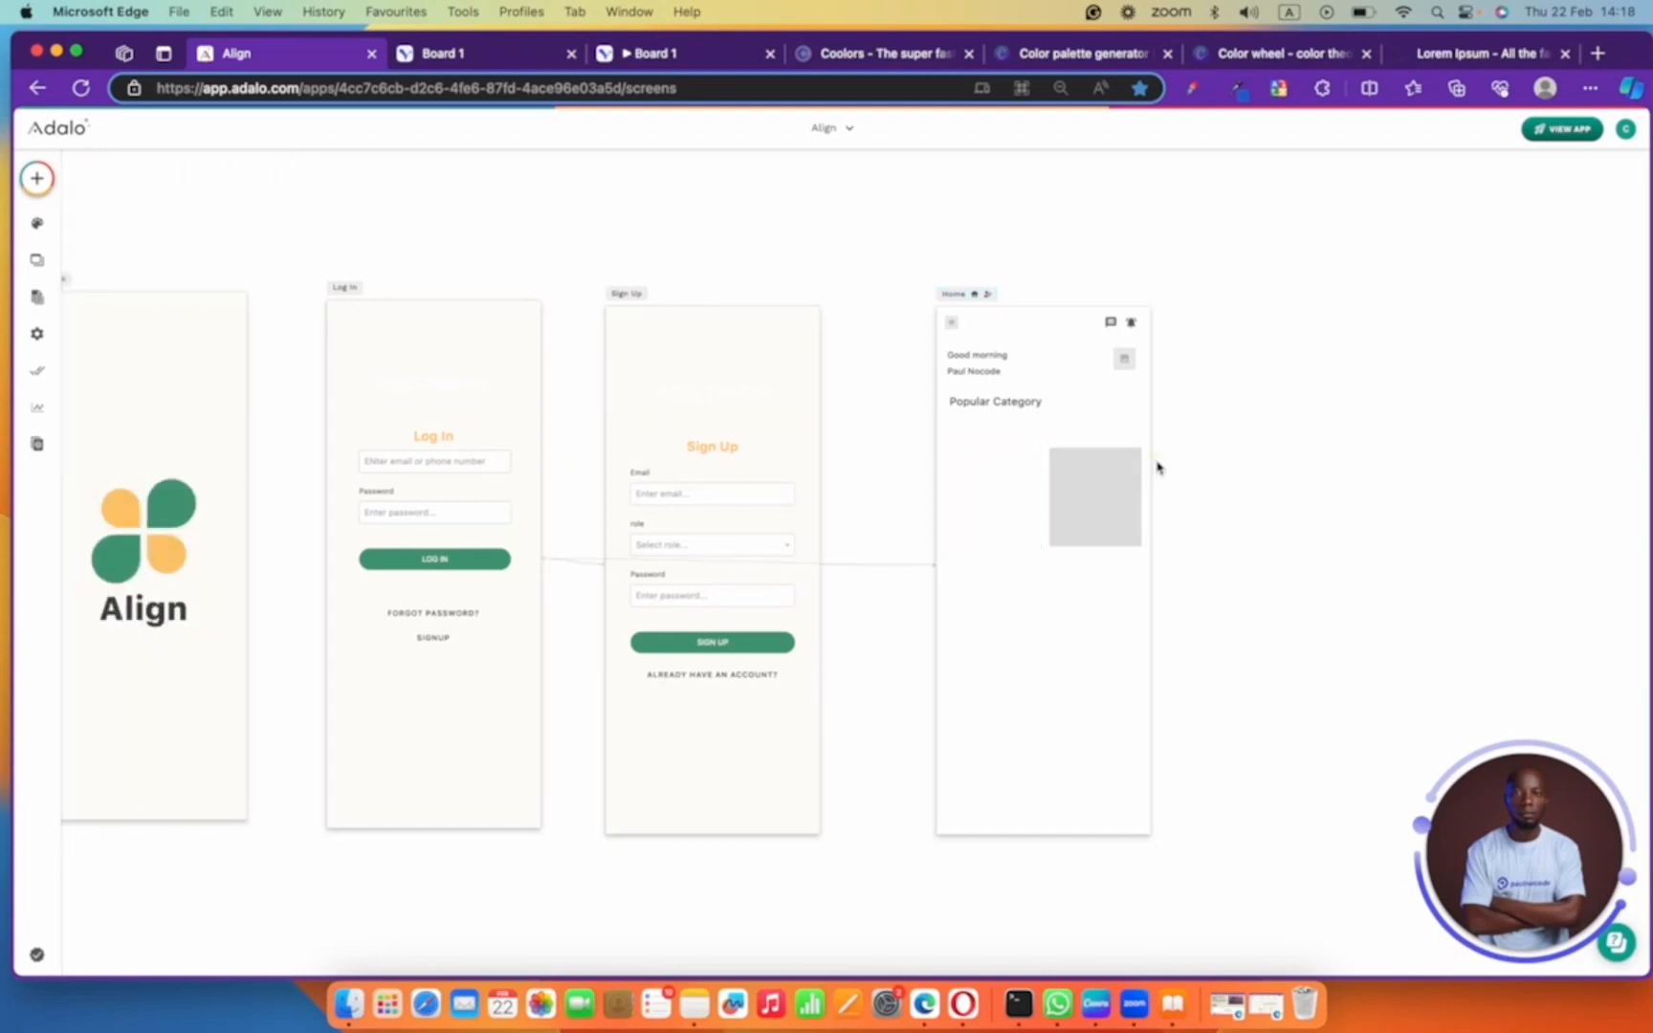
key("super+z")
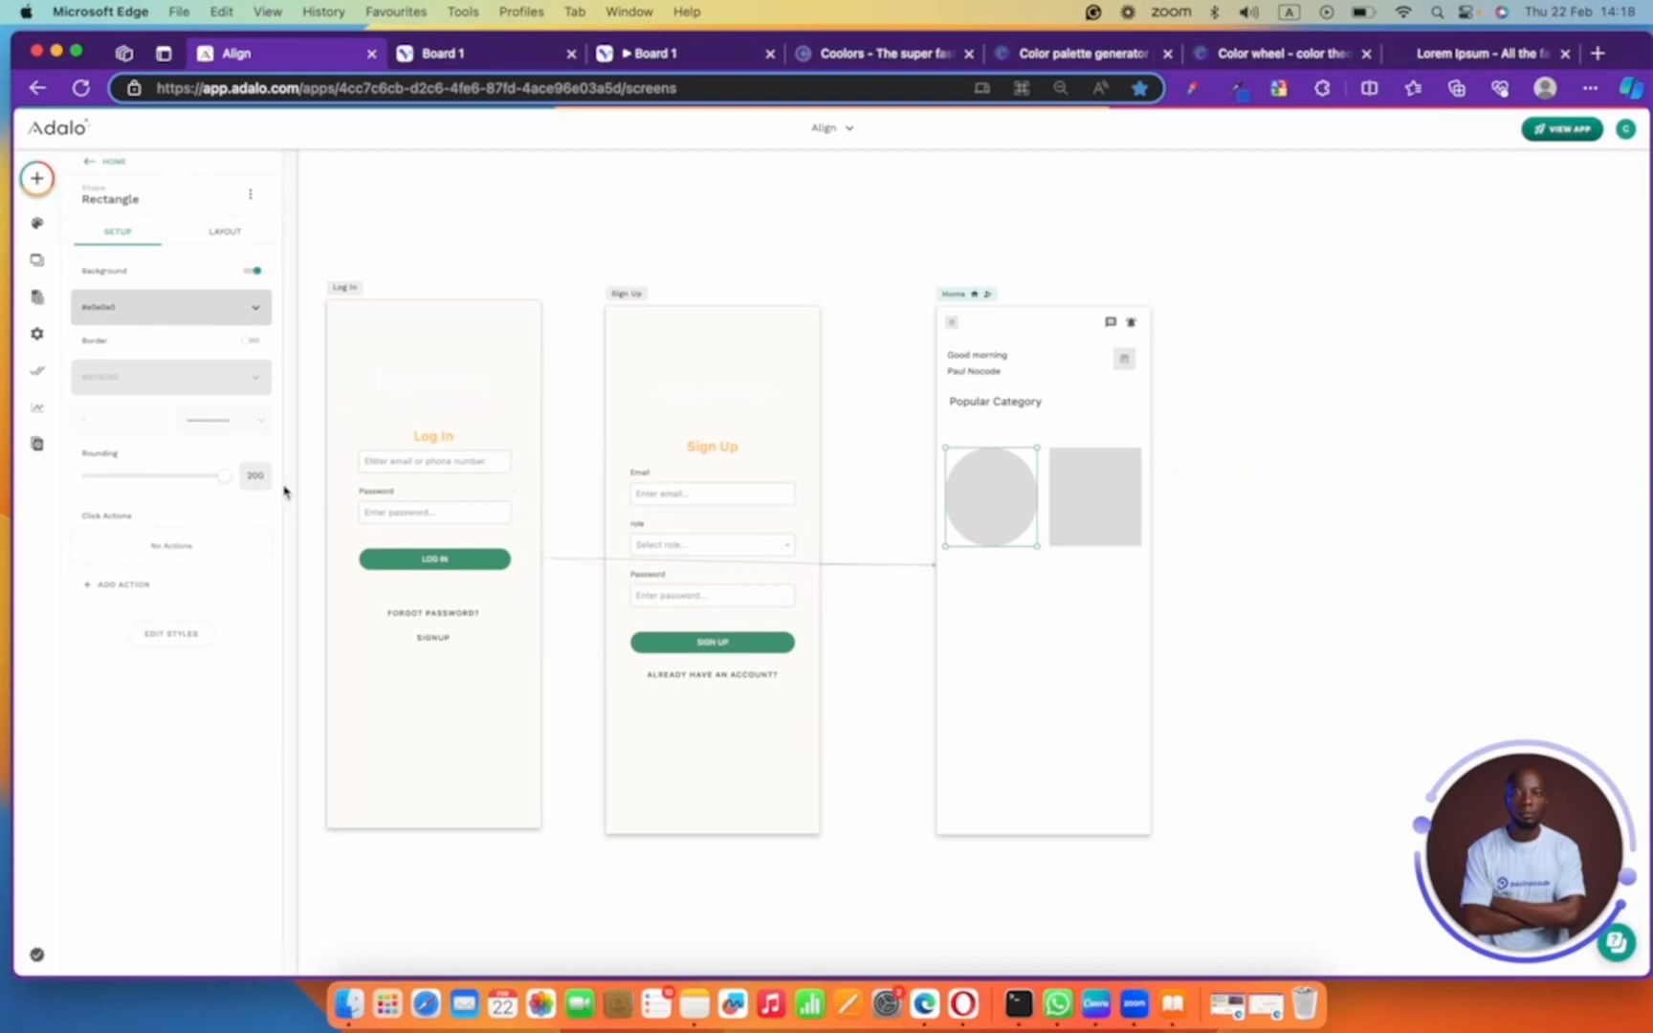
left_click(255, 475)
key("BackSpace")
key("BackSpace")
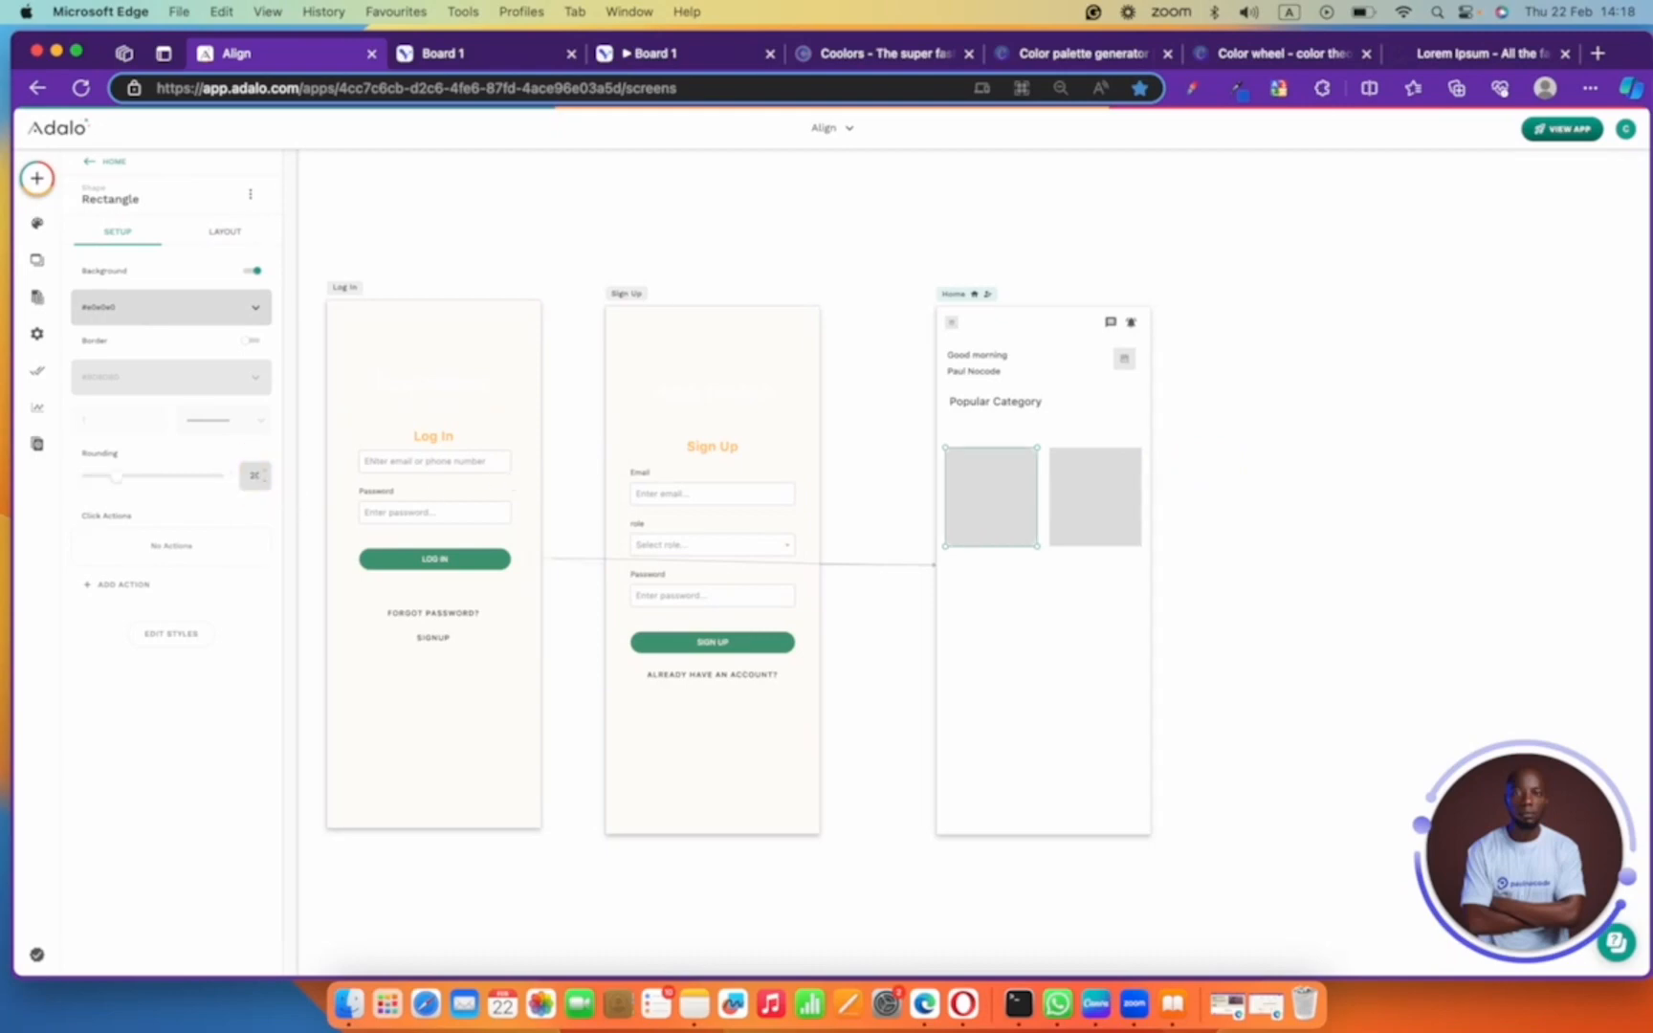
left_click(1284, 555)
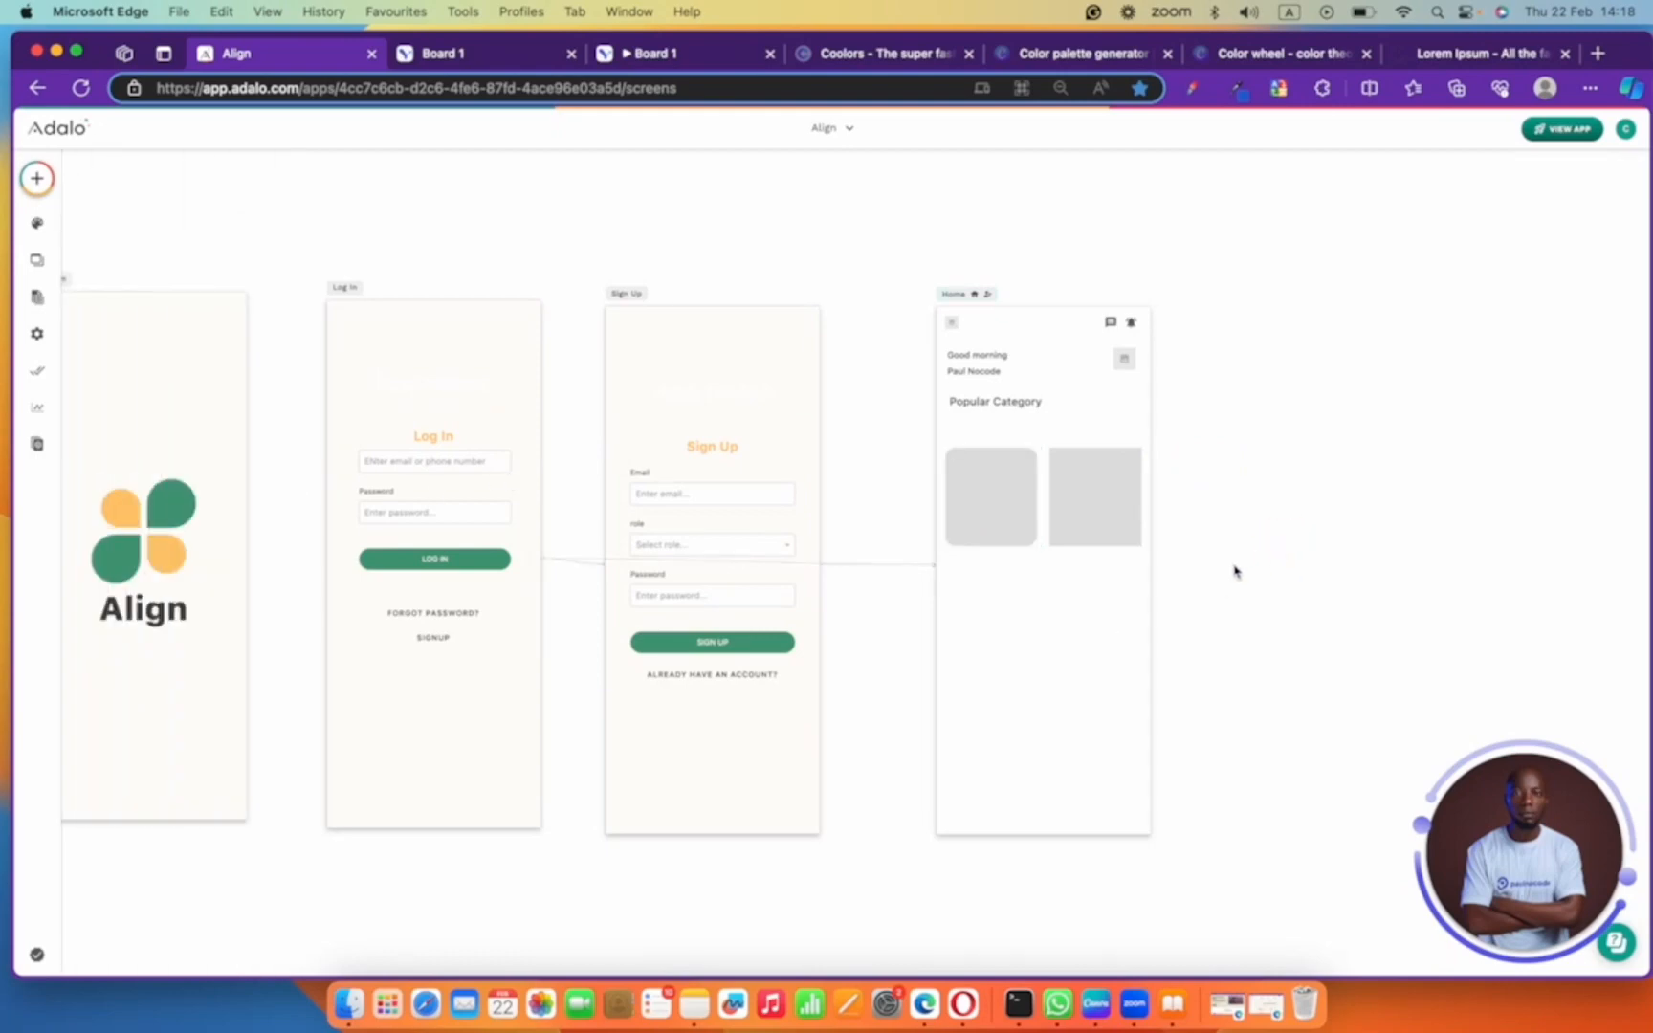
- Add a text component near the upper edge of the rounded rectangle, narrow it to fit inside, and set its text to "Name"
left_click(36, 178)
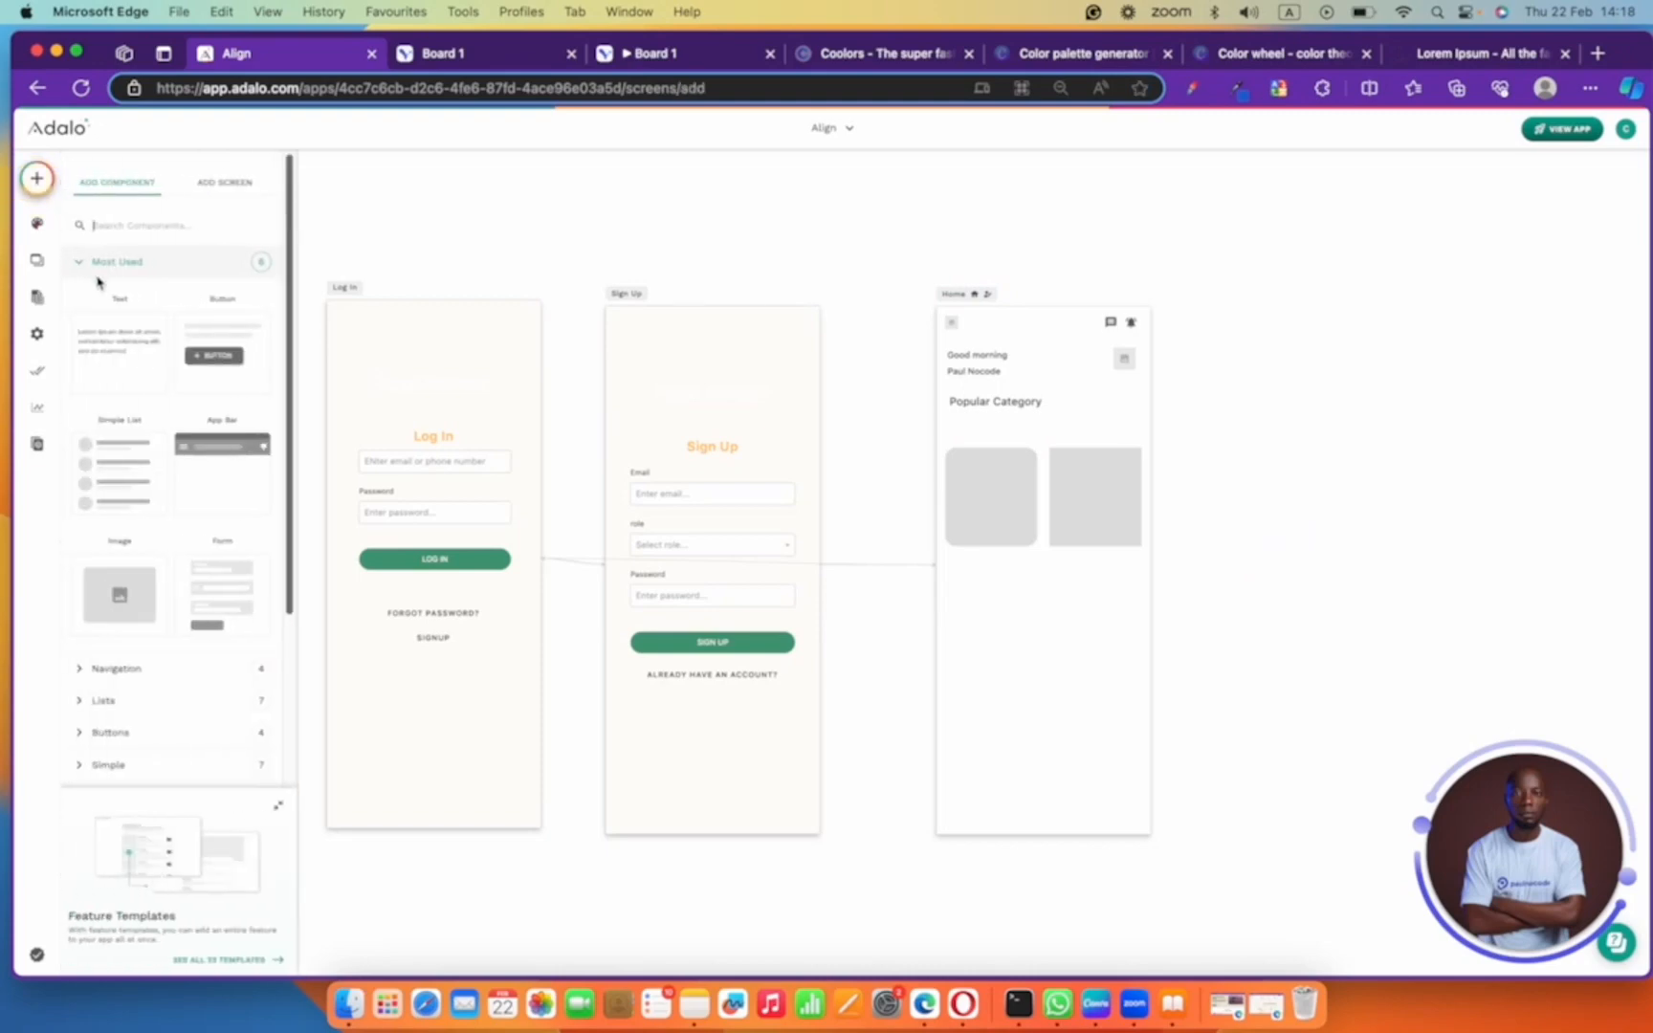
left_click_drag(133, 352, 982, 462)
left_click_drag(1137, 464, 1020, 468)
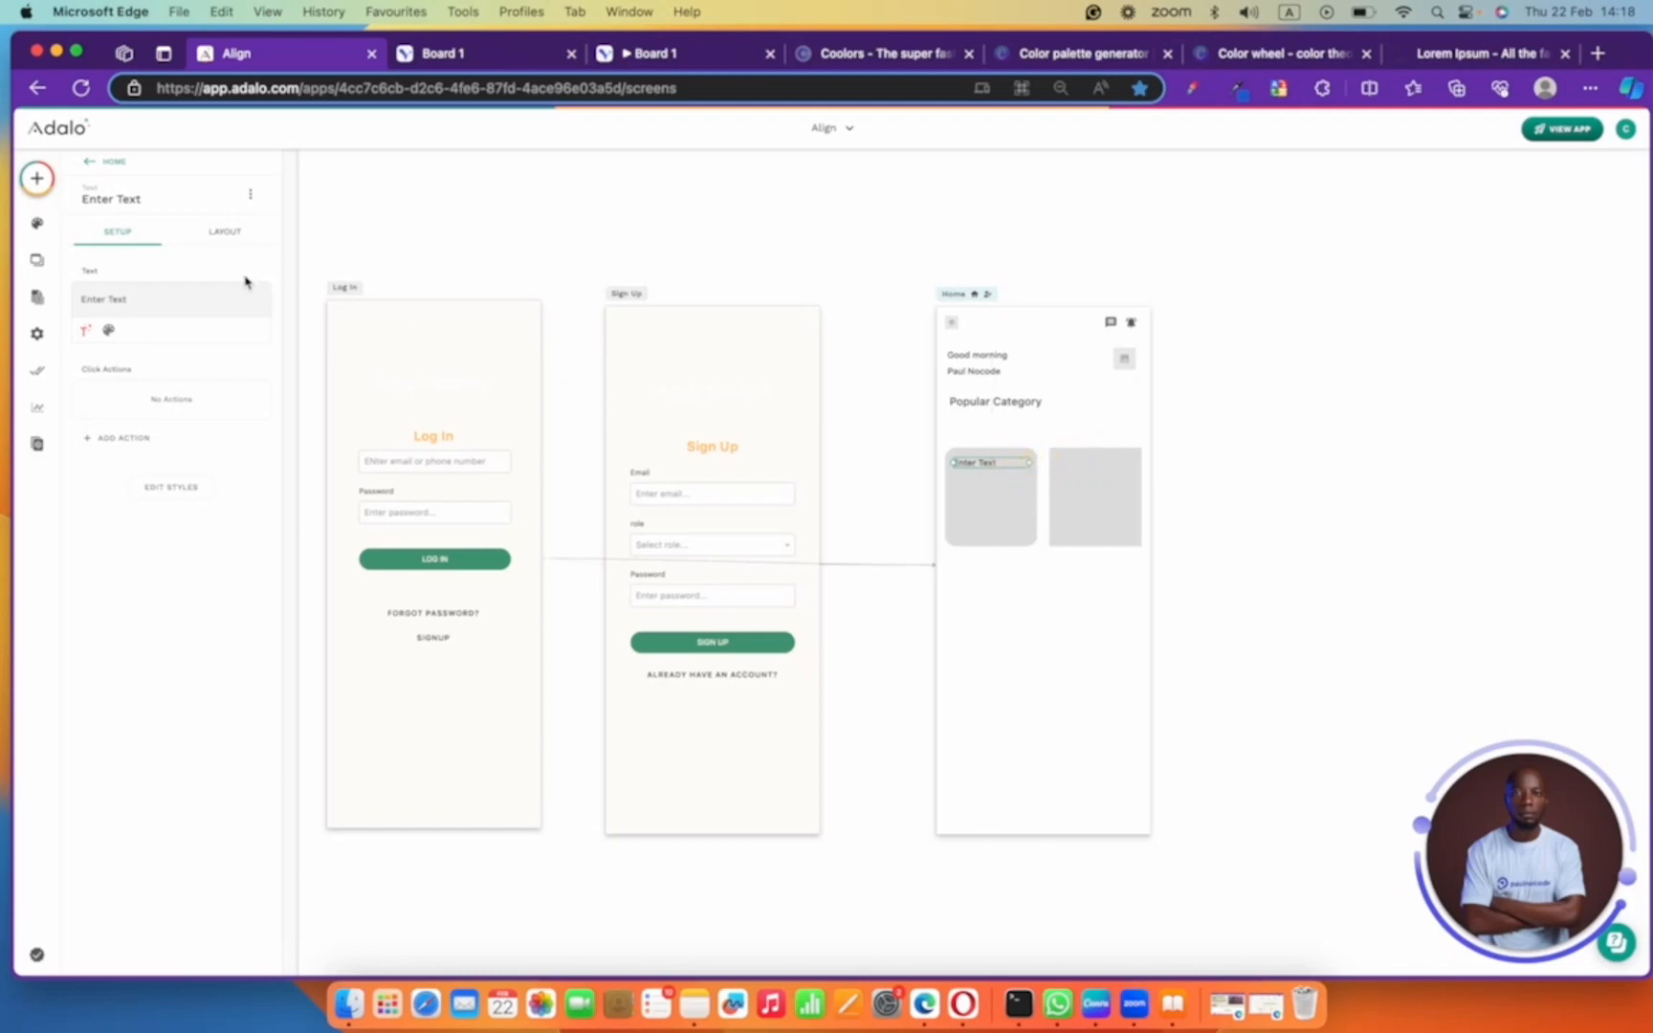
triple_click(216, 294)
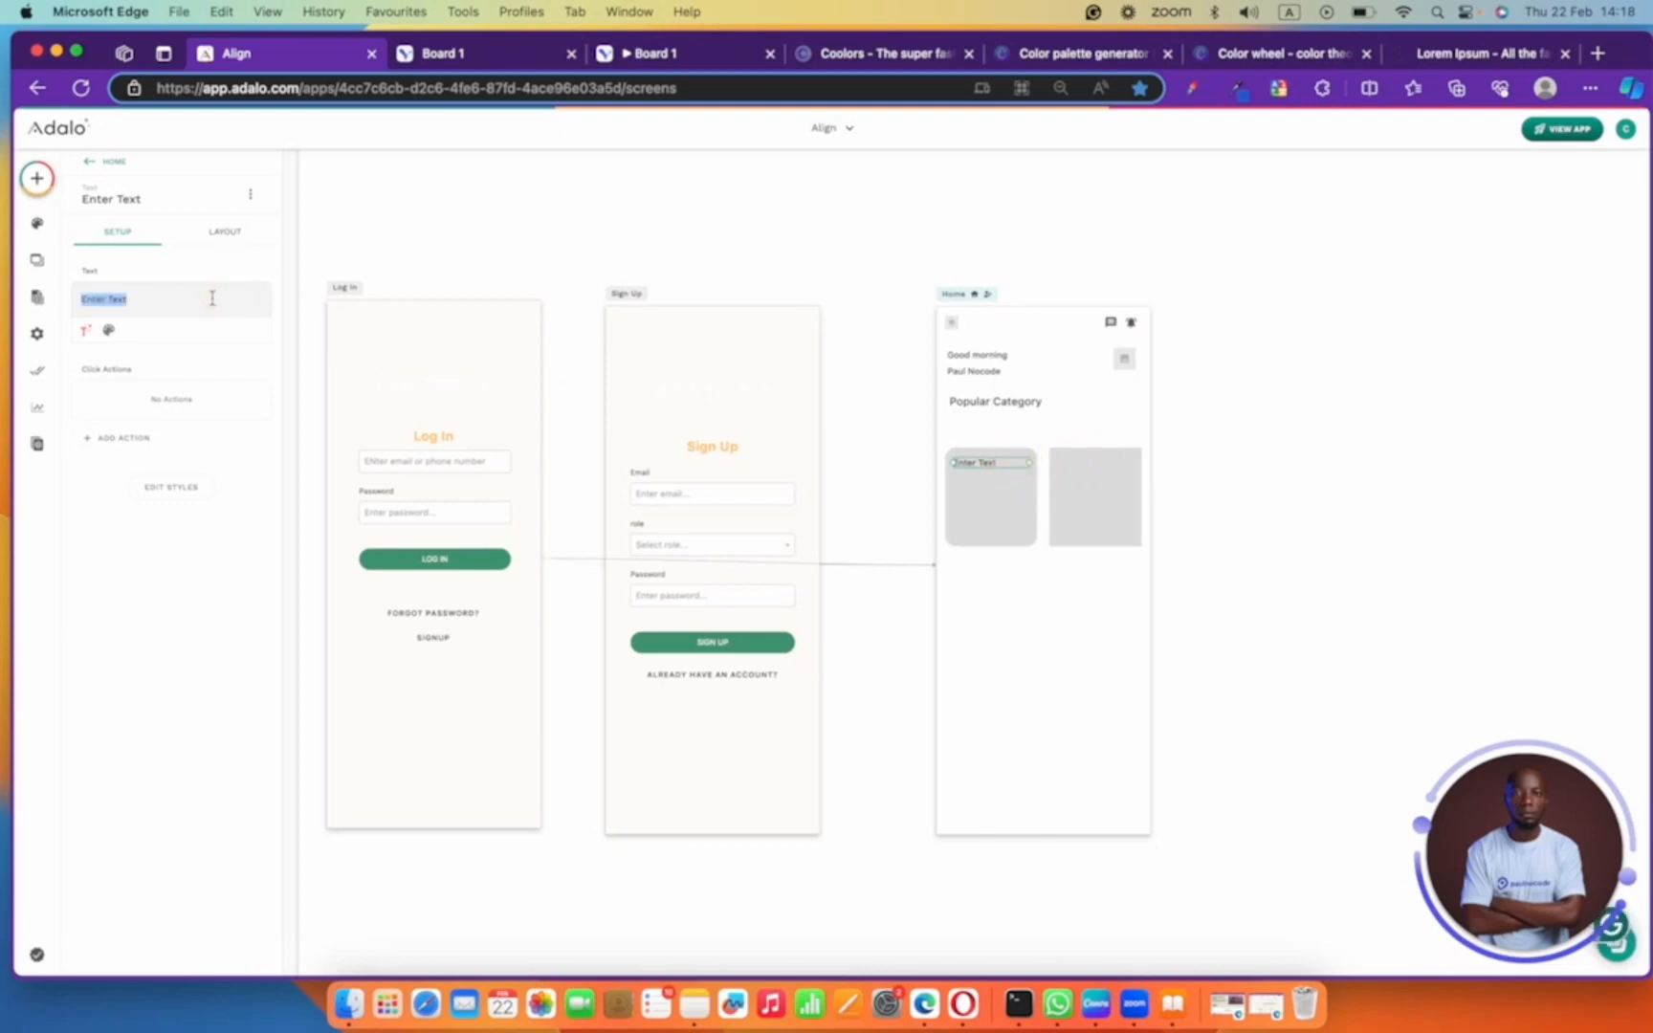
type("Name")
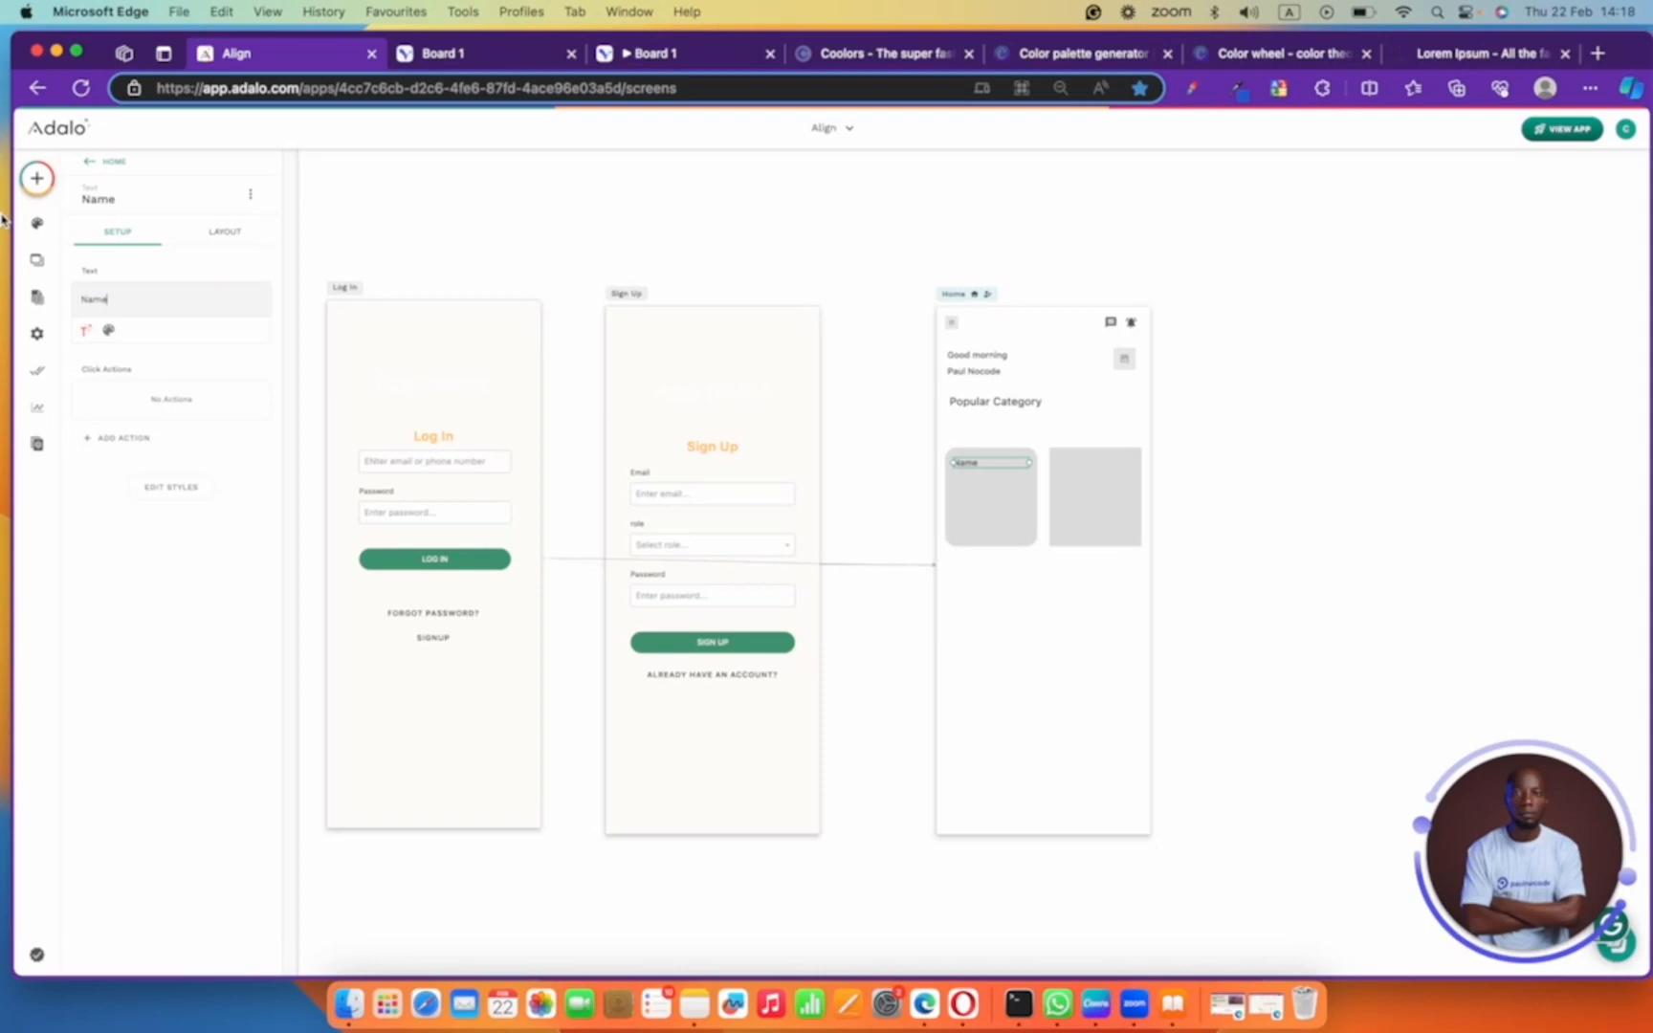
- Add an image component to the Home screen and shrink it to fit inside the rounded rectangle below the "Name" text
left_click(36, 178)
left_click_drag(107, 587, 1051, 664)
left_click(446, 48)
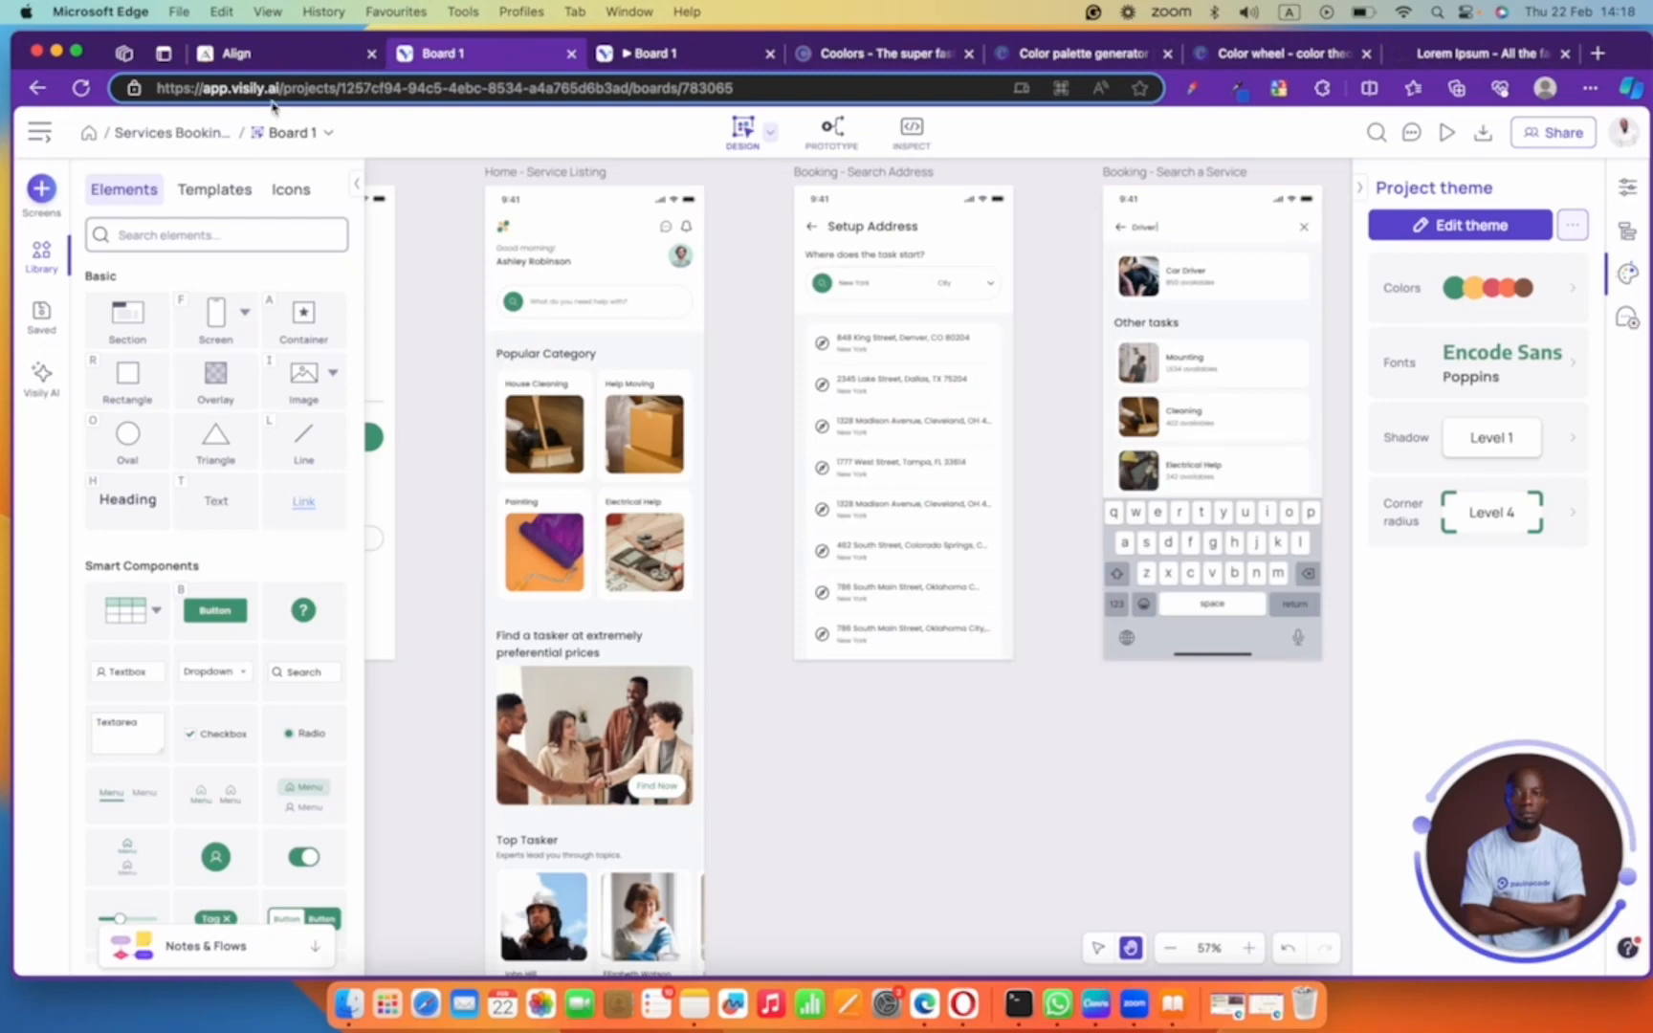
left_click(249, 57)
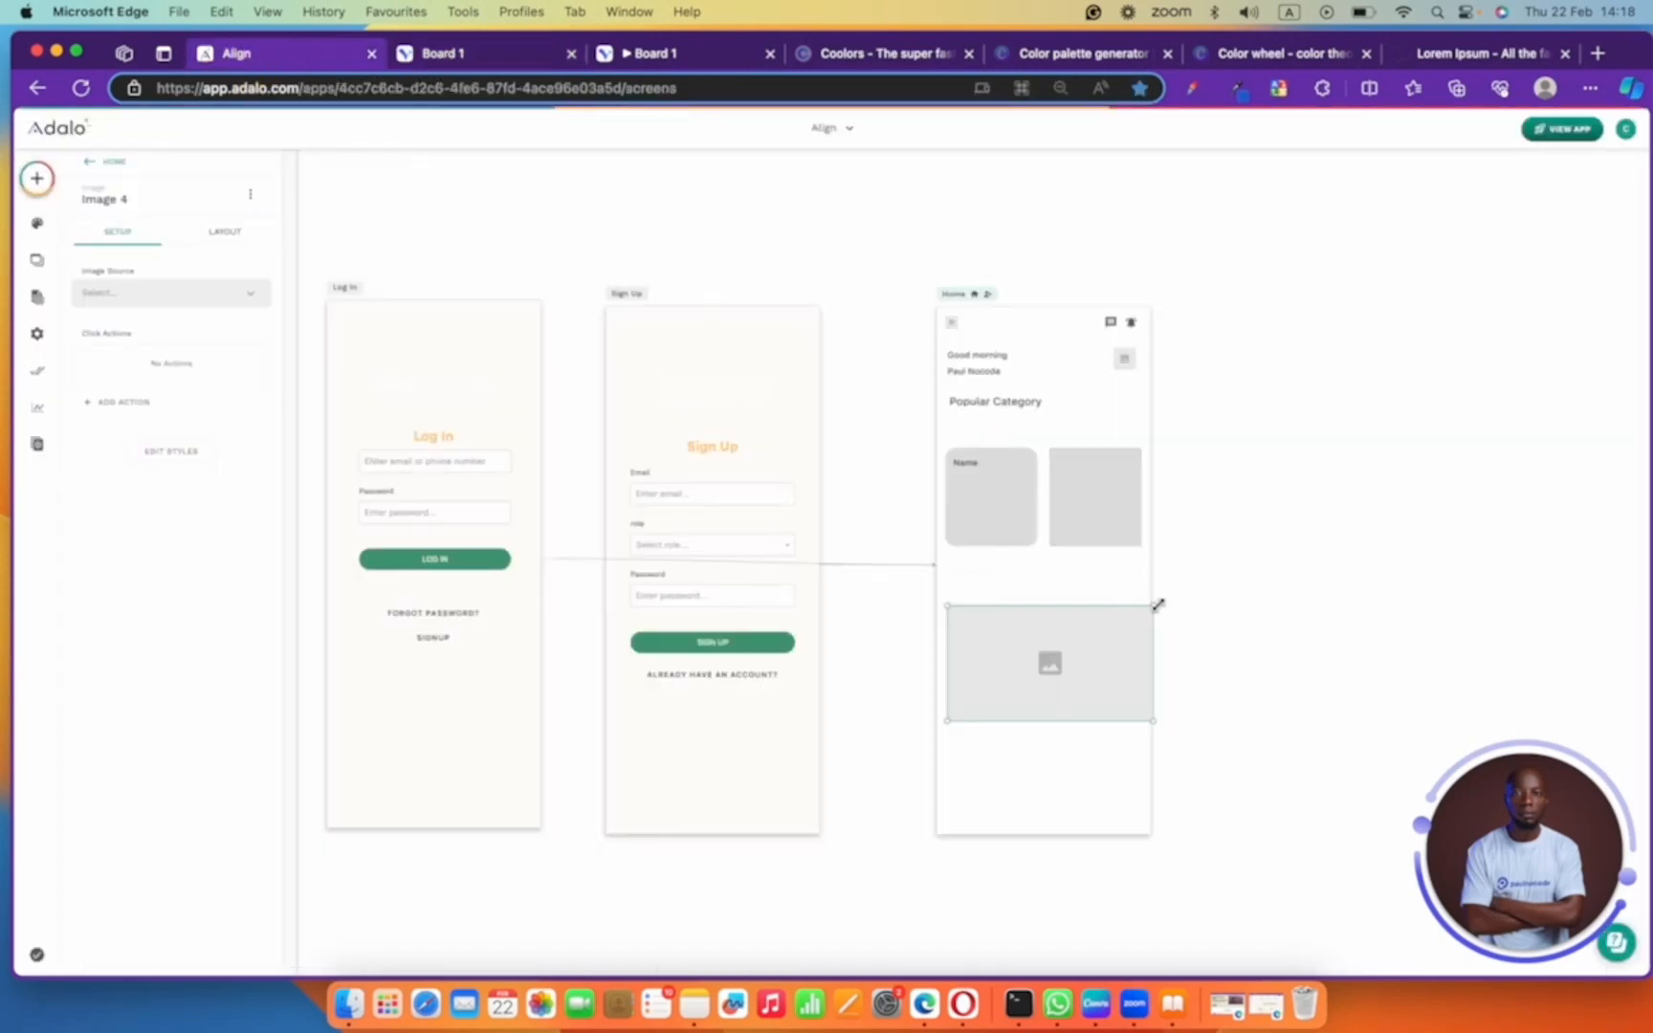
left_click_drag(1155, 606, 1033, 474)
- Round the corners of the card's image placeholder and move the "Name" text up slightly
left_click(171, 451)
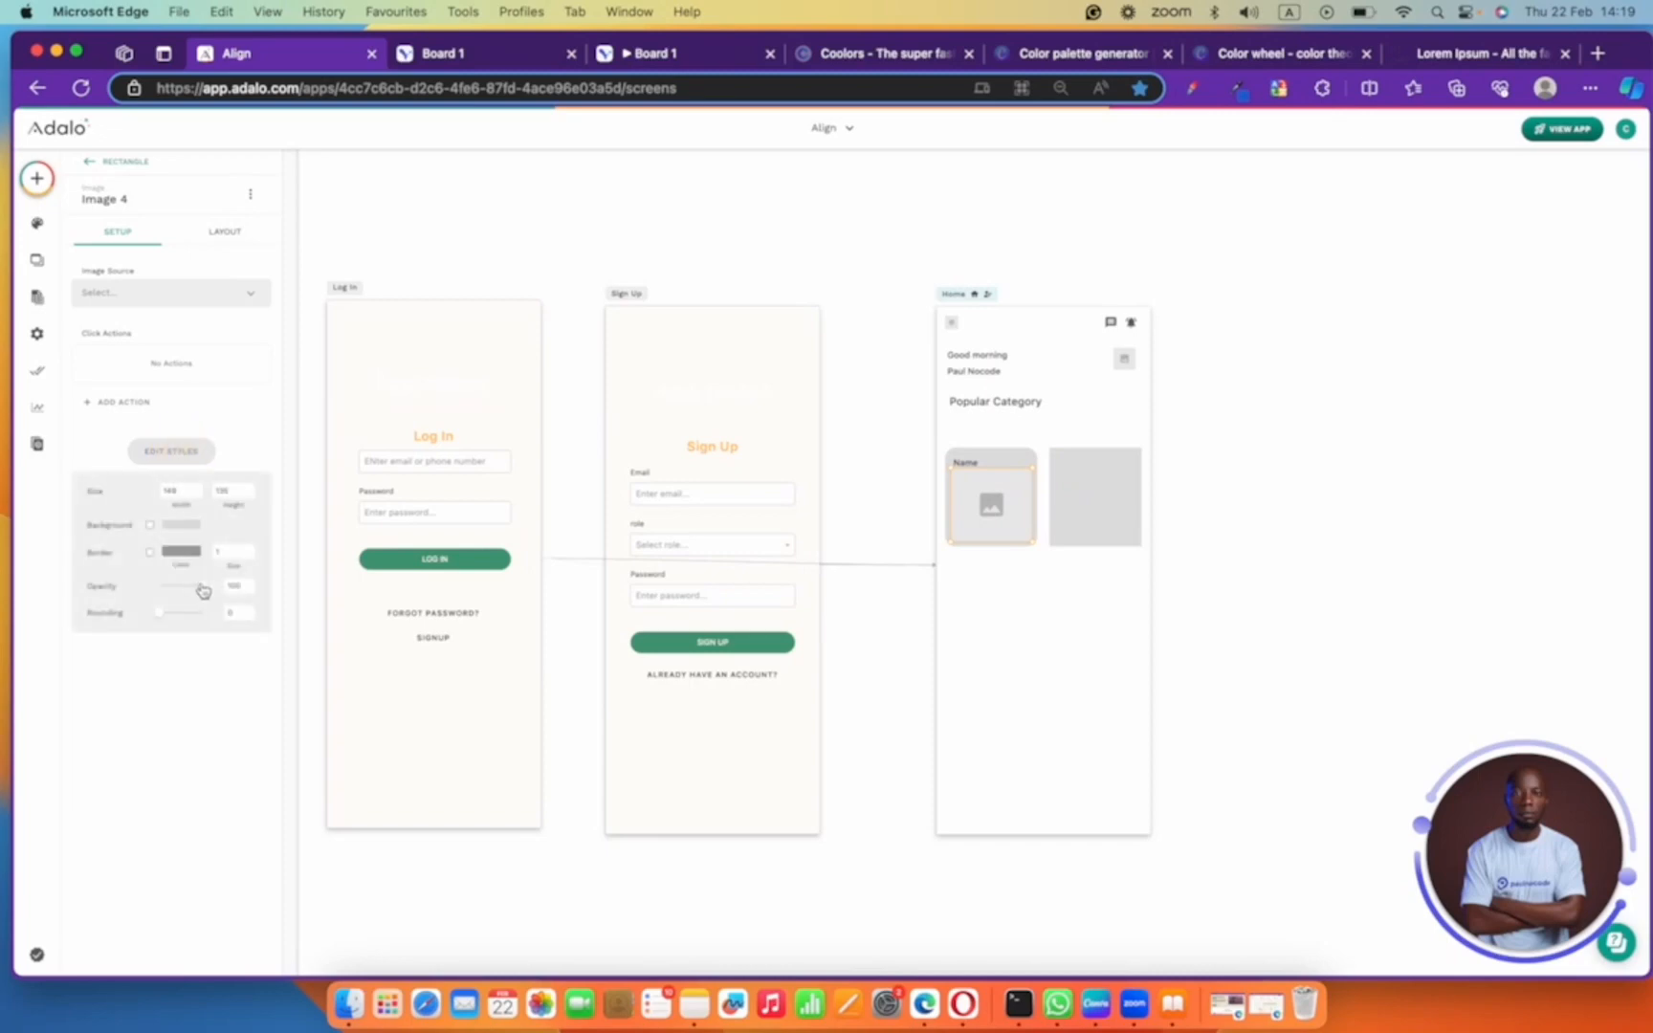
left_click(232, 610)
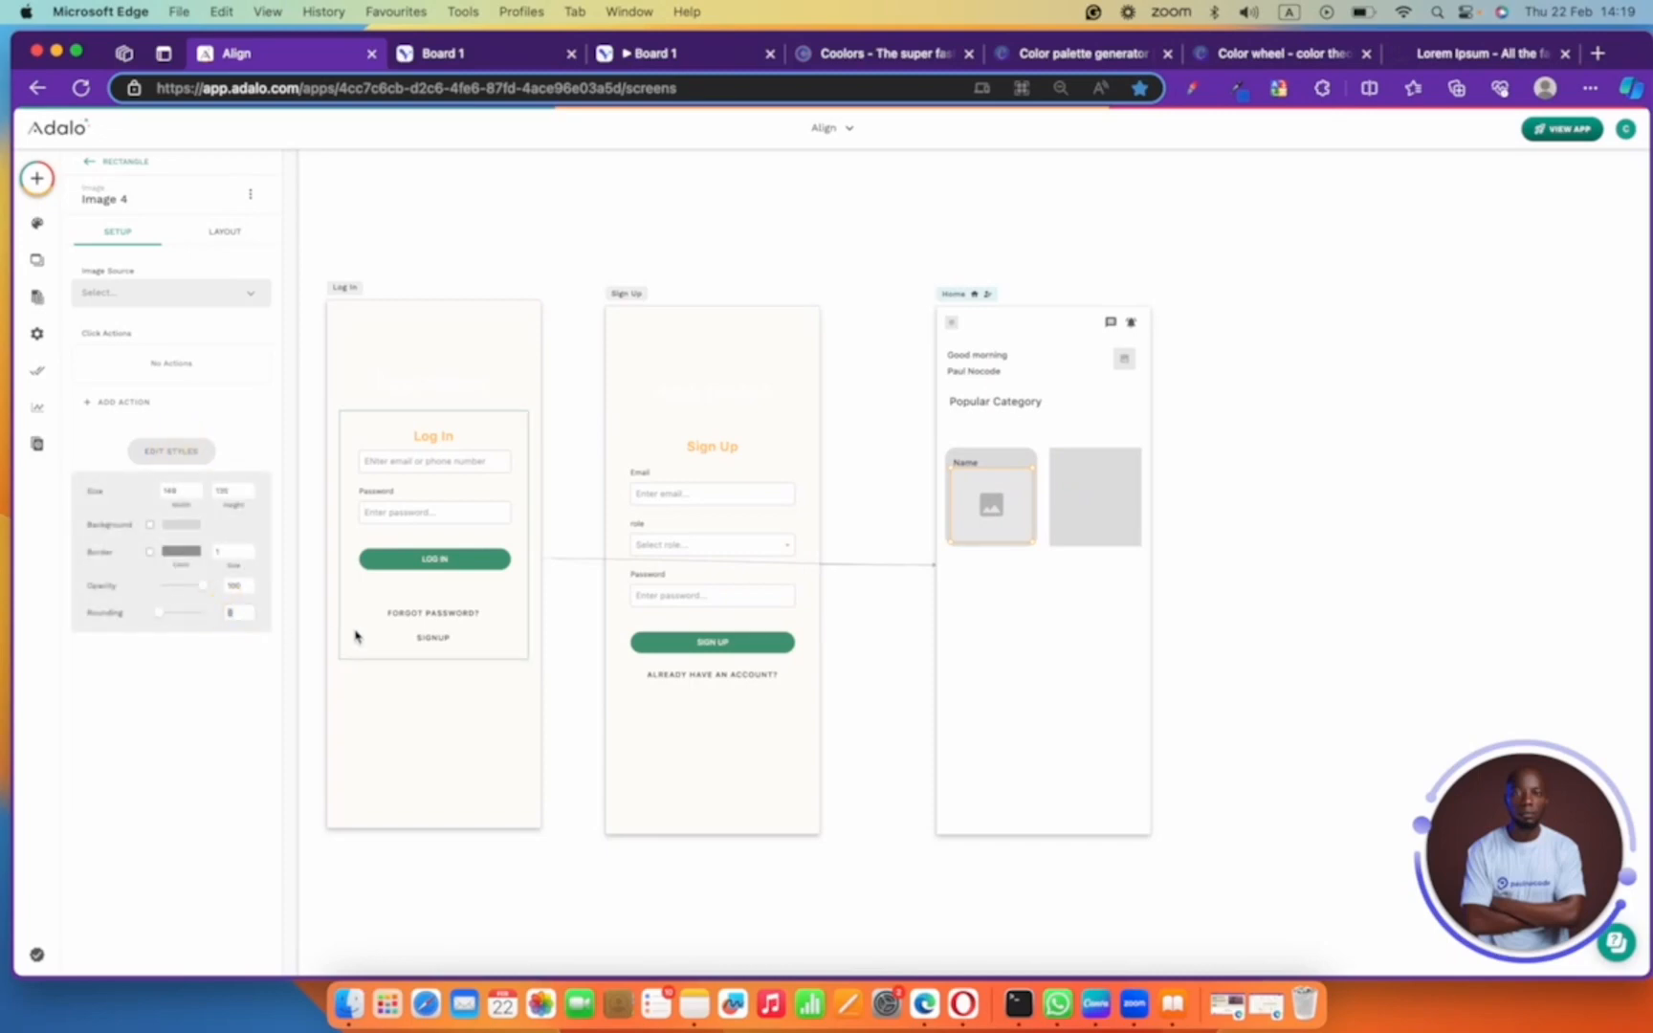
left_click(1244, 555)
left_click(979, 465)
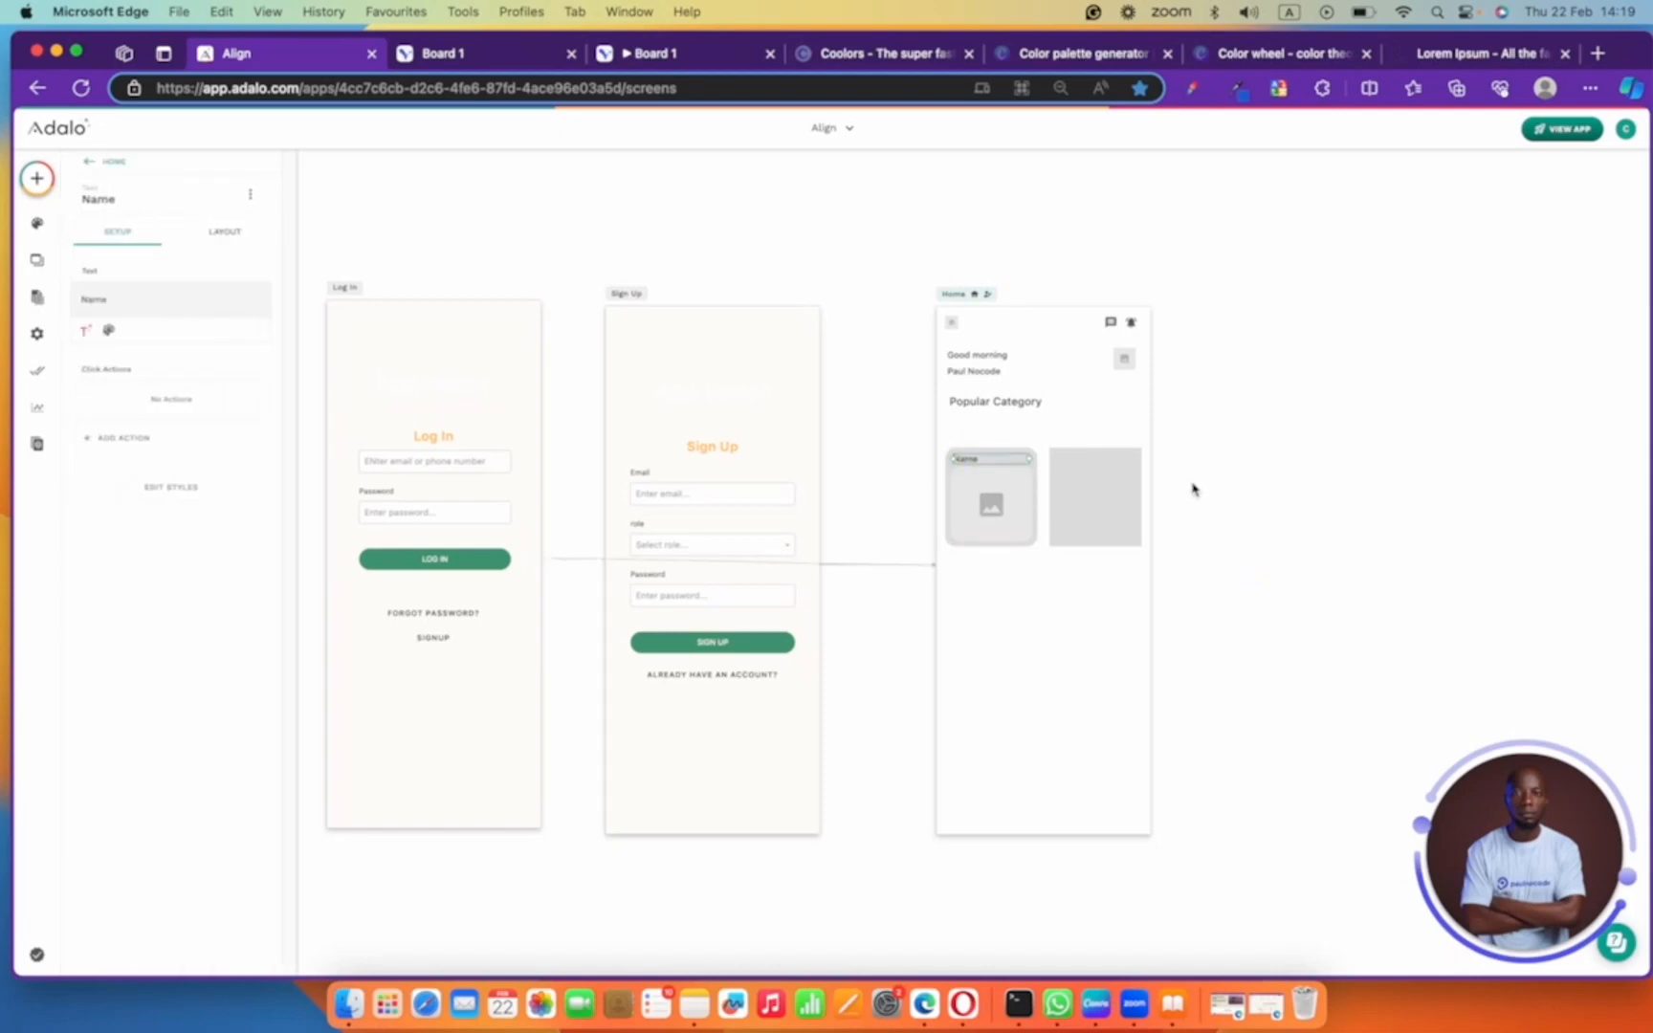
left_click(1274, 385)
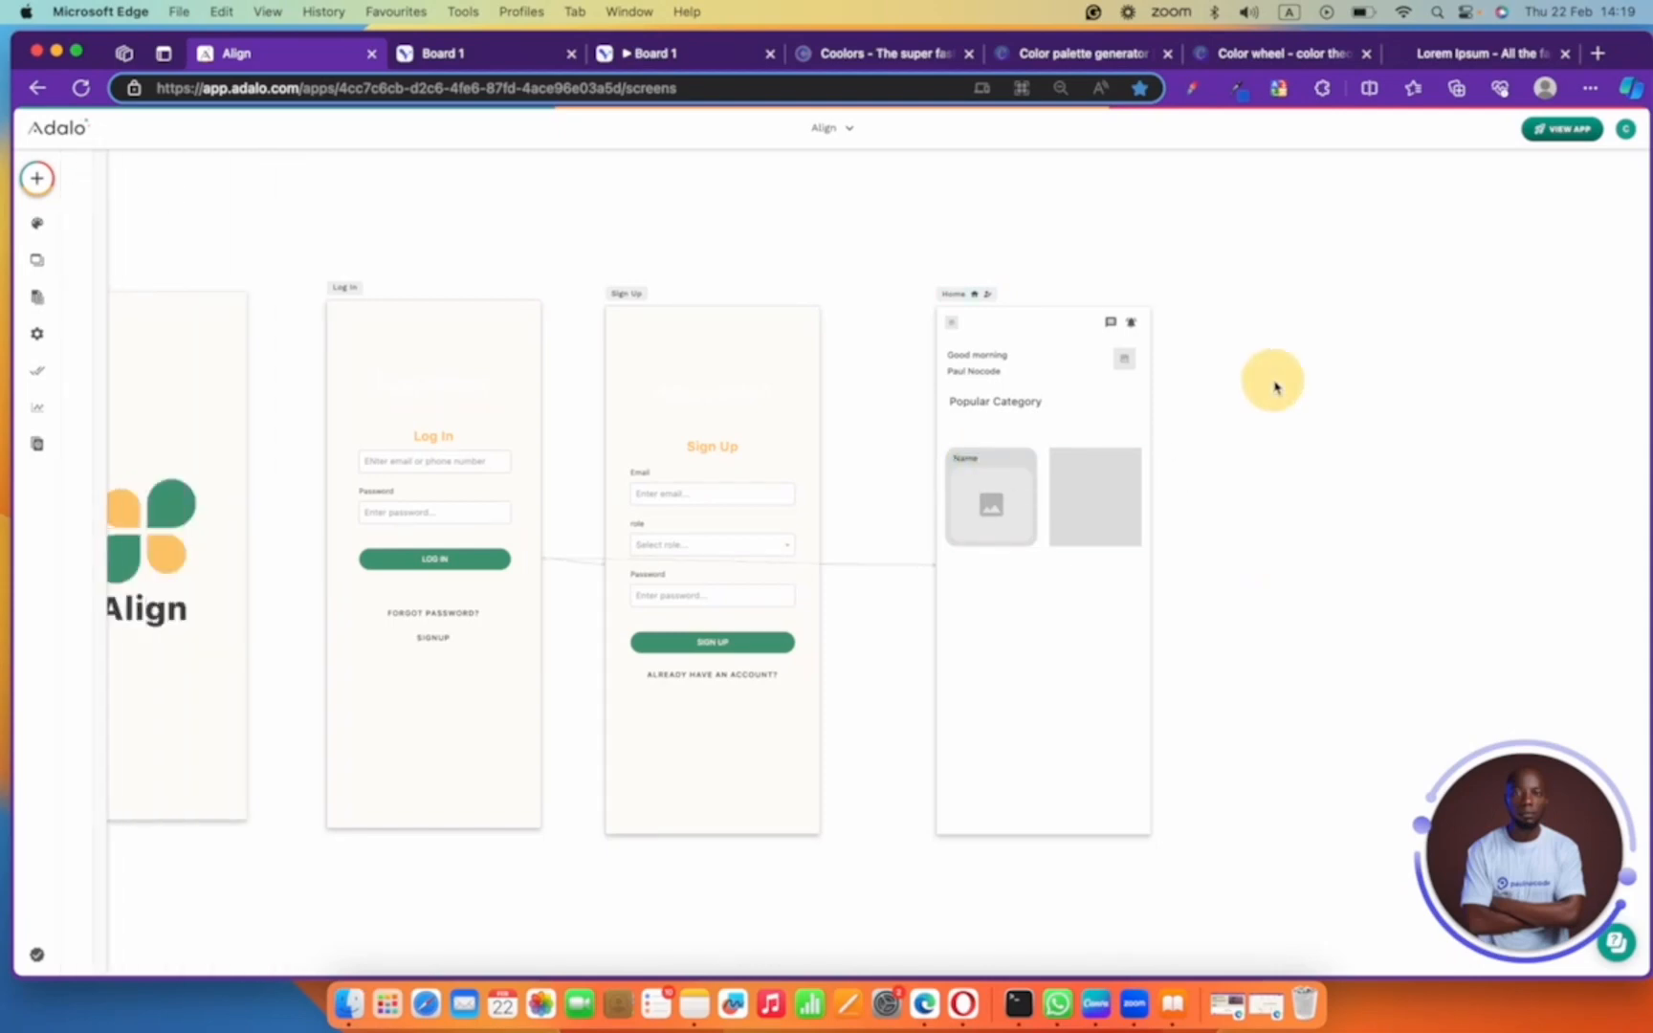
- Enable a shadow on the rounded card rectangle and open its shadow colour
left_click(950, 464)
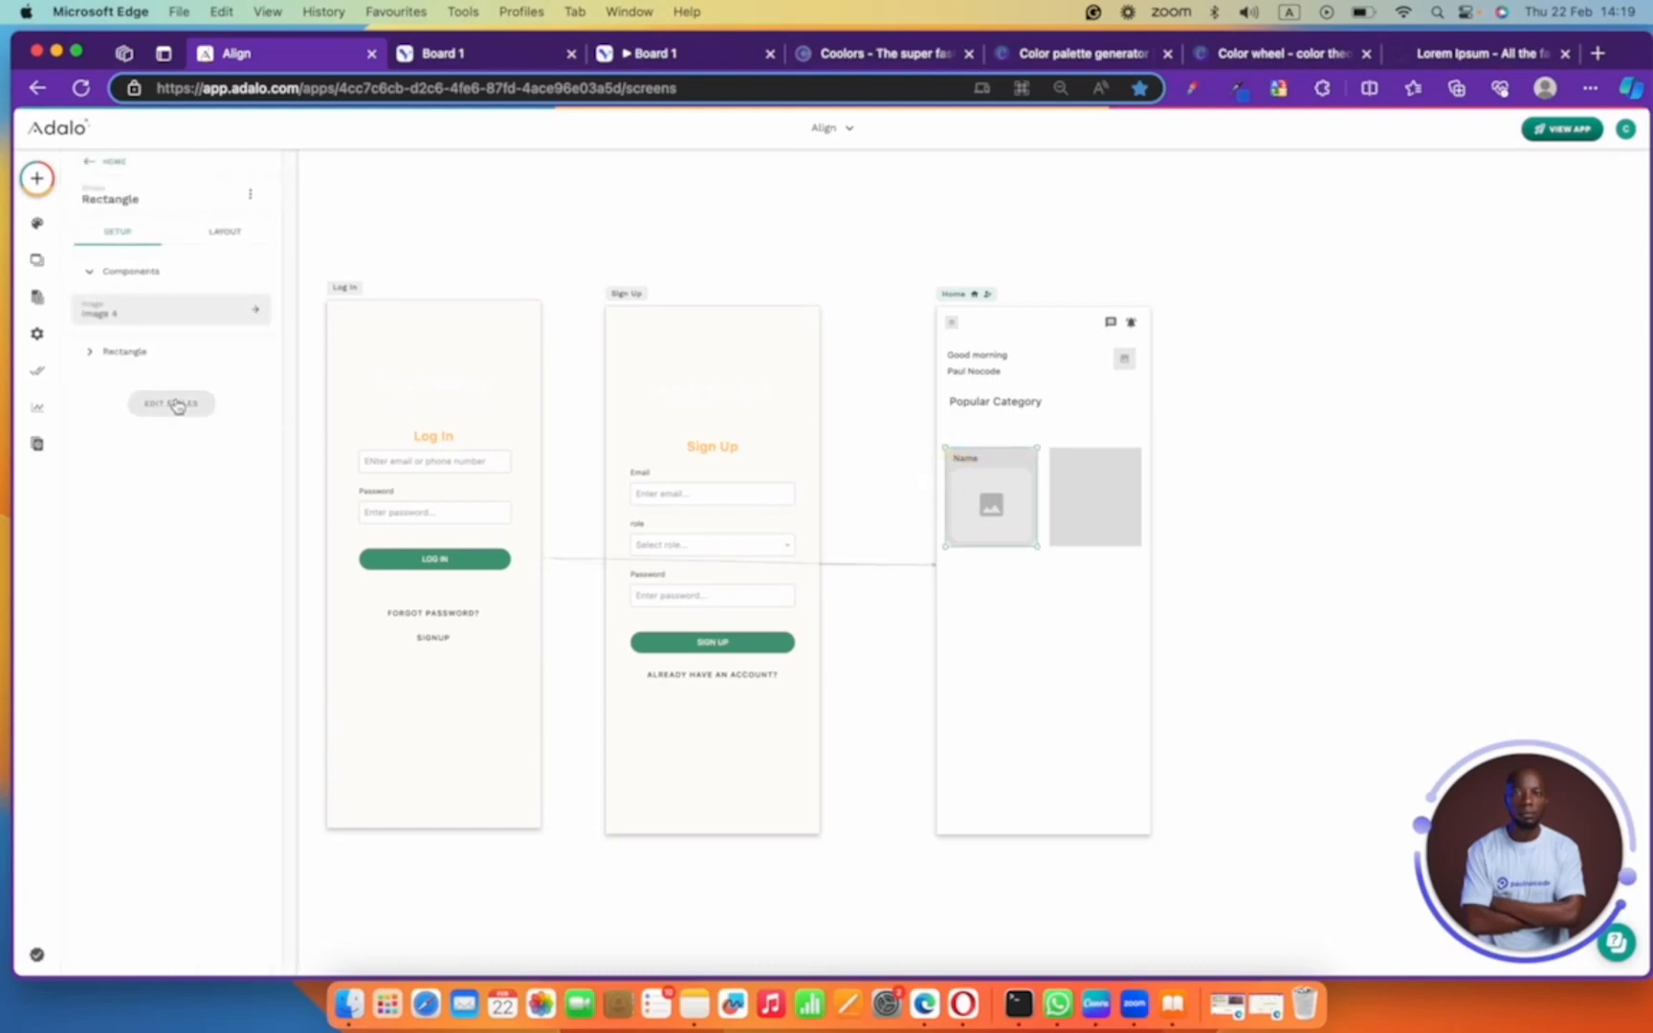
left_click(170, 404)
left_click(149, 504)
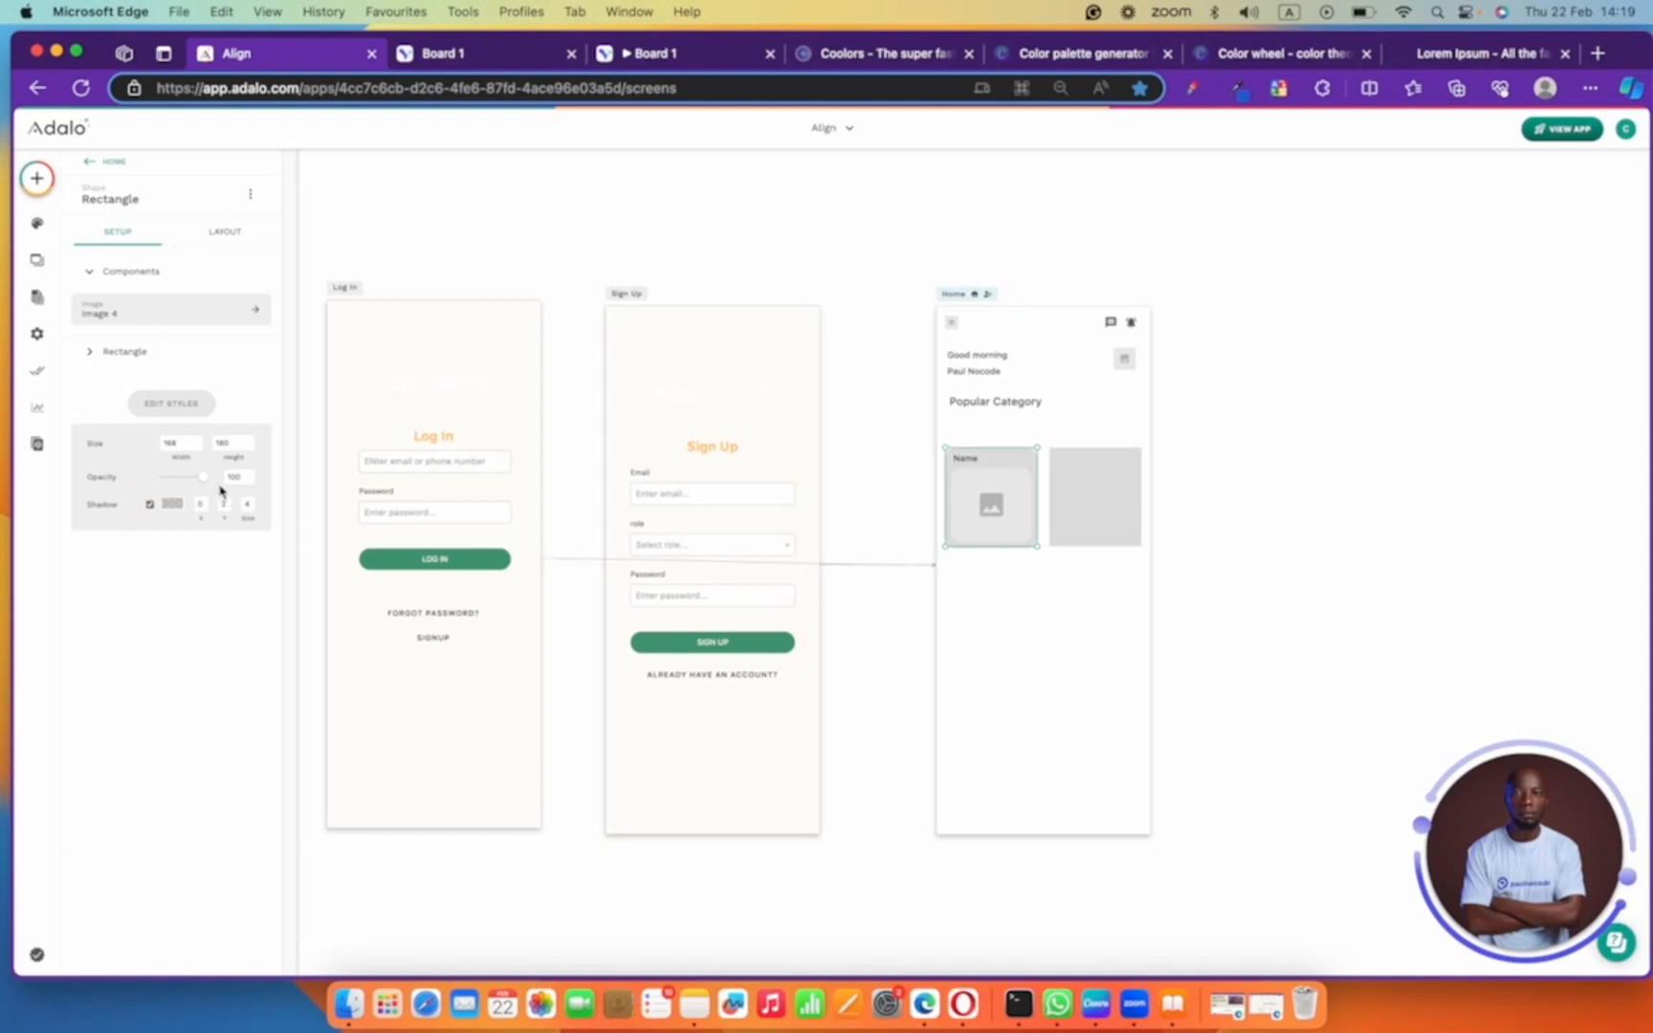
left_click(173, 504)
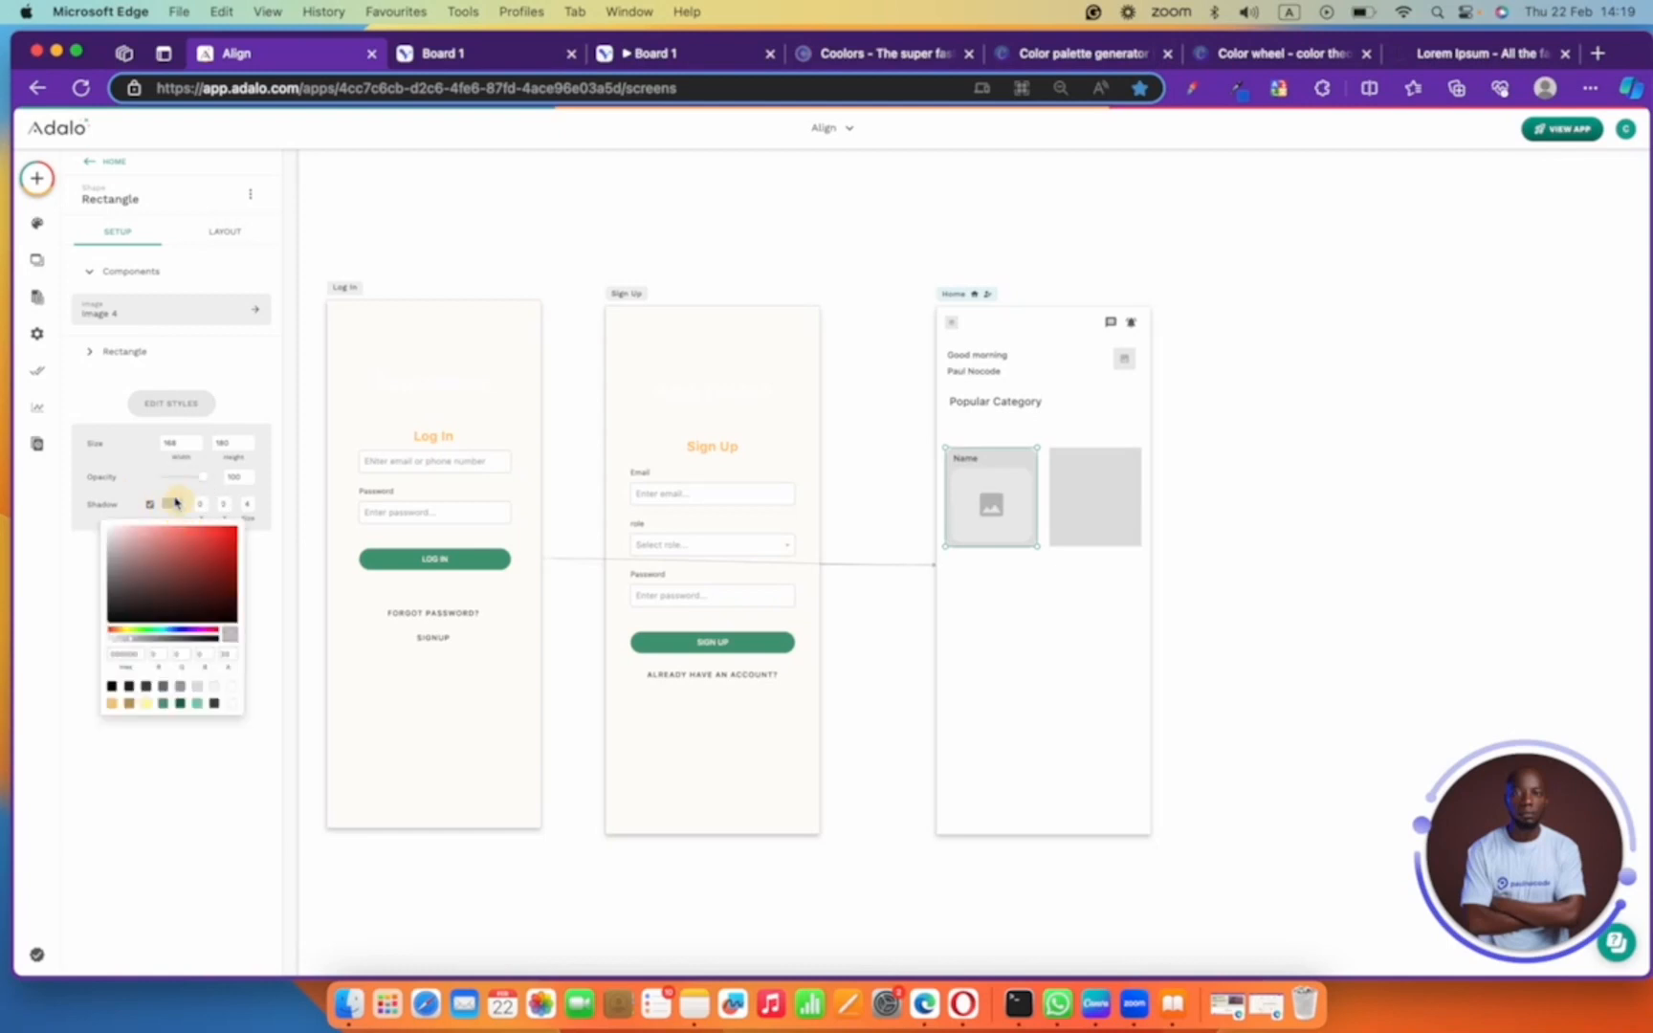
- Apply the Log In screen's background colour code to the Home screen's background and set its alpha to 5
left_click(345, 287)
left_click(163, 494)
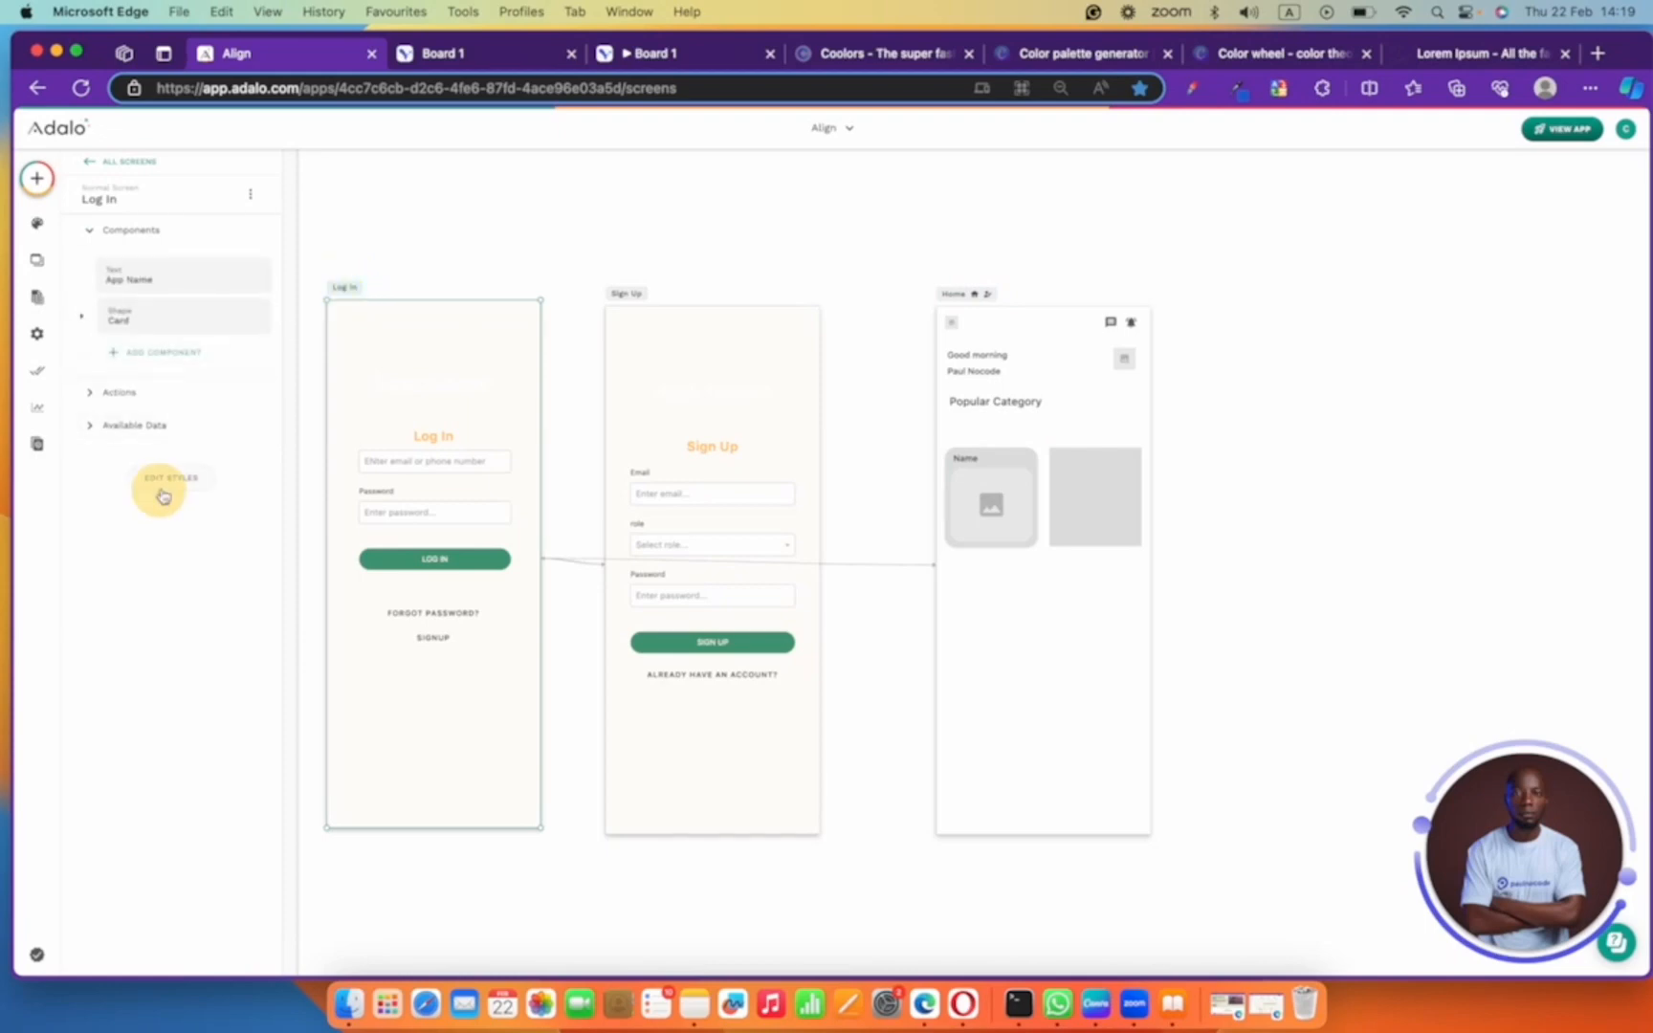
left_click(169, 551)
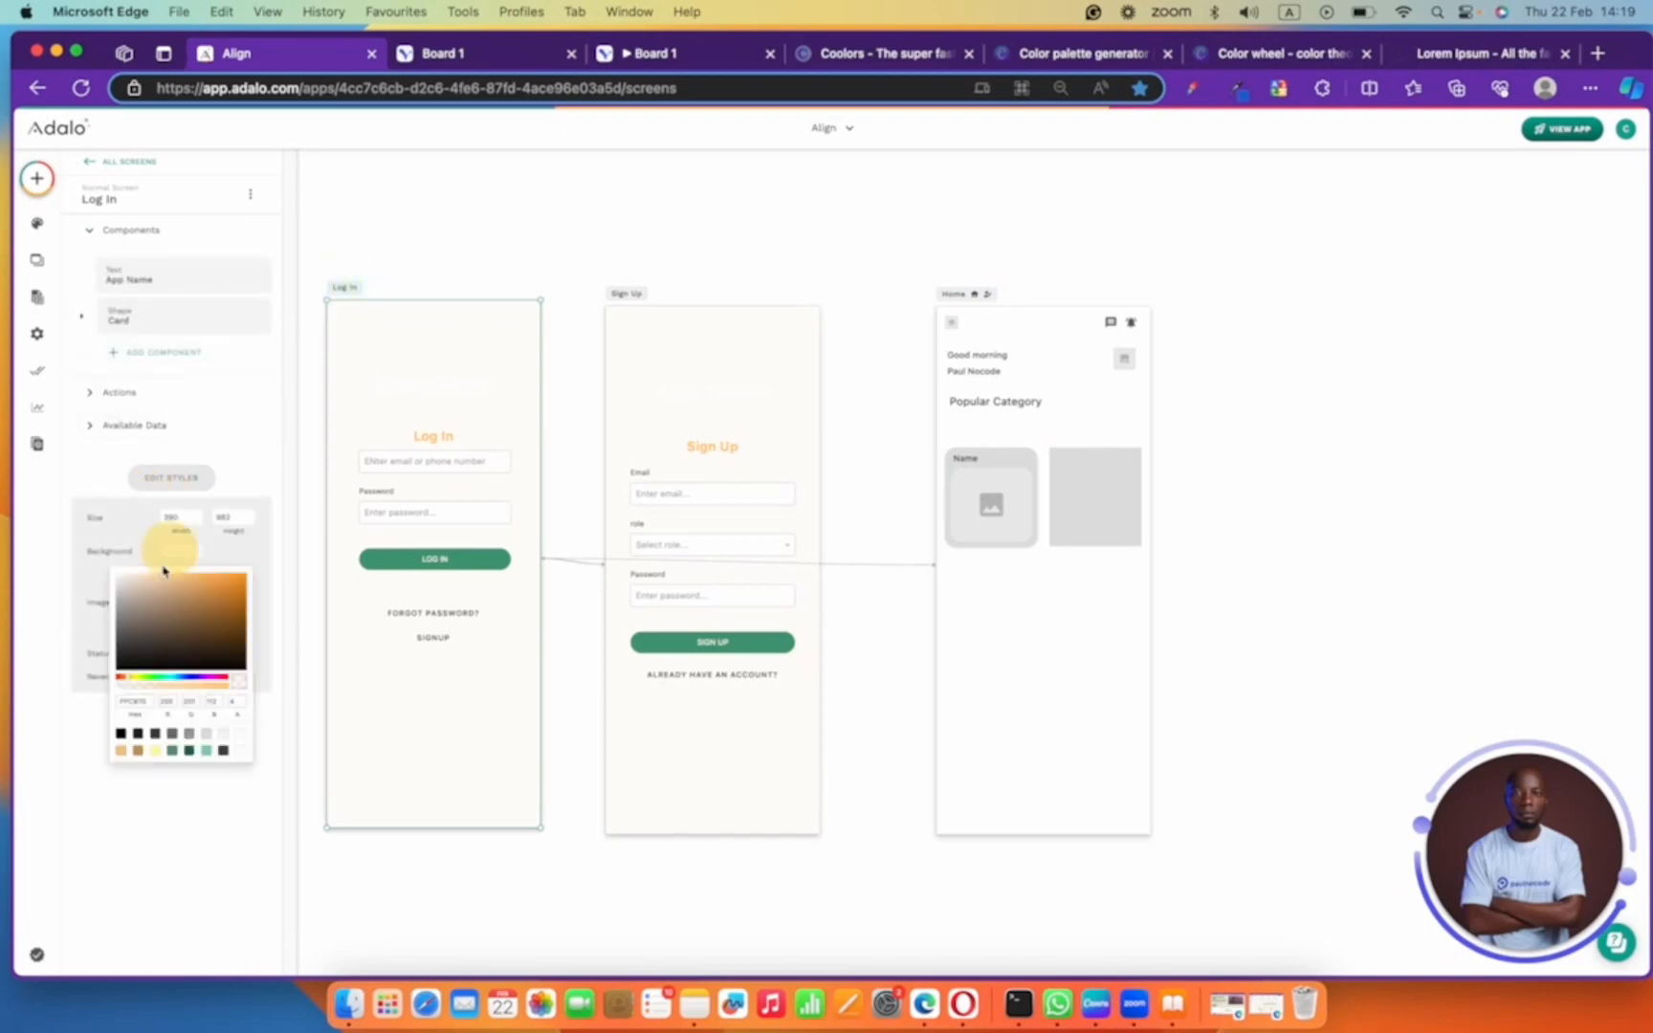
double_click(134, 701)
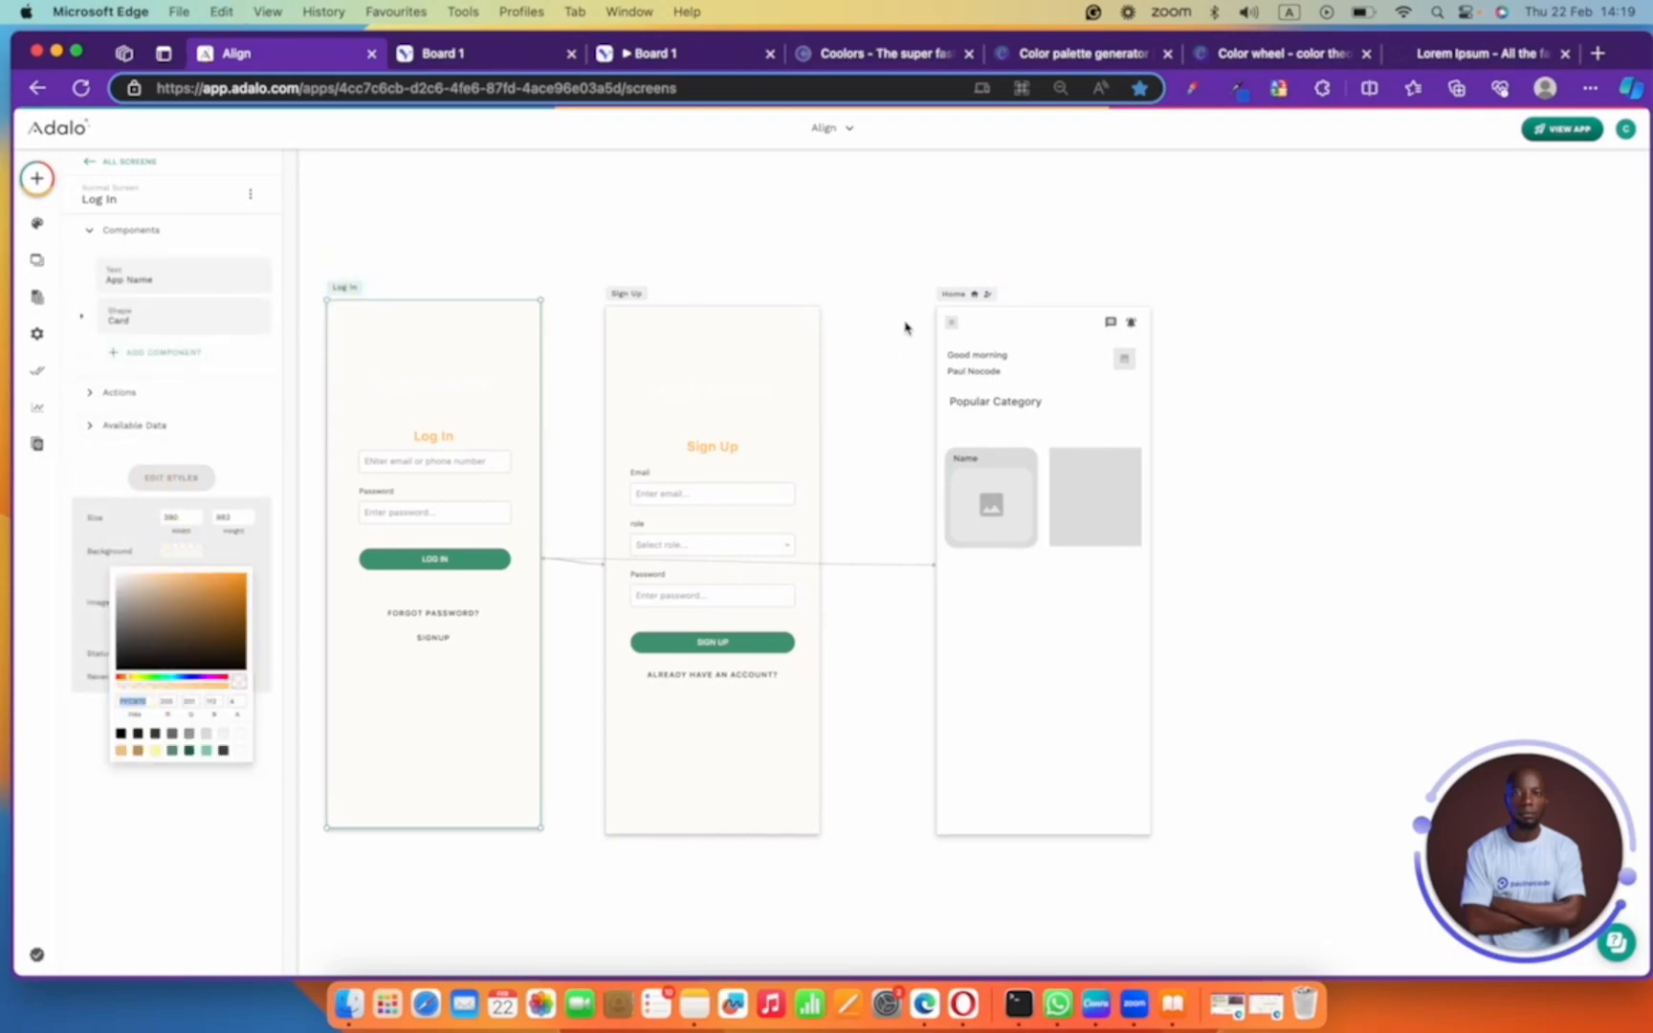
left_click(967, 294)
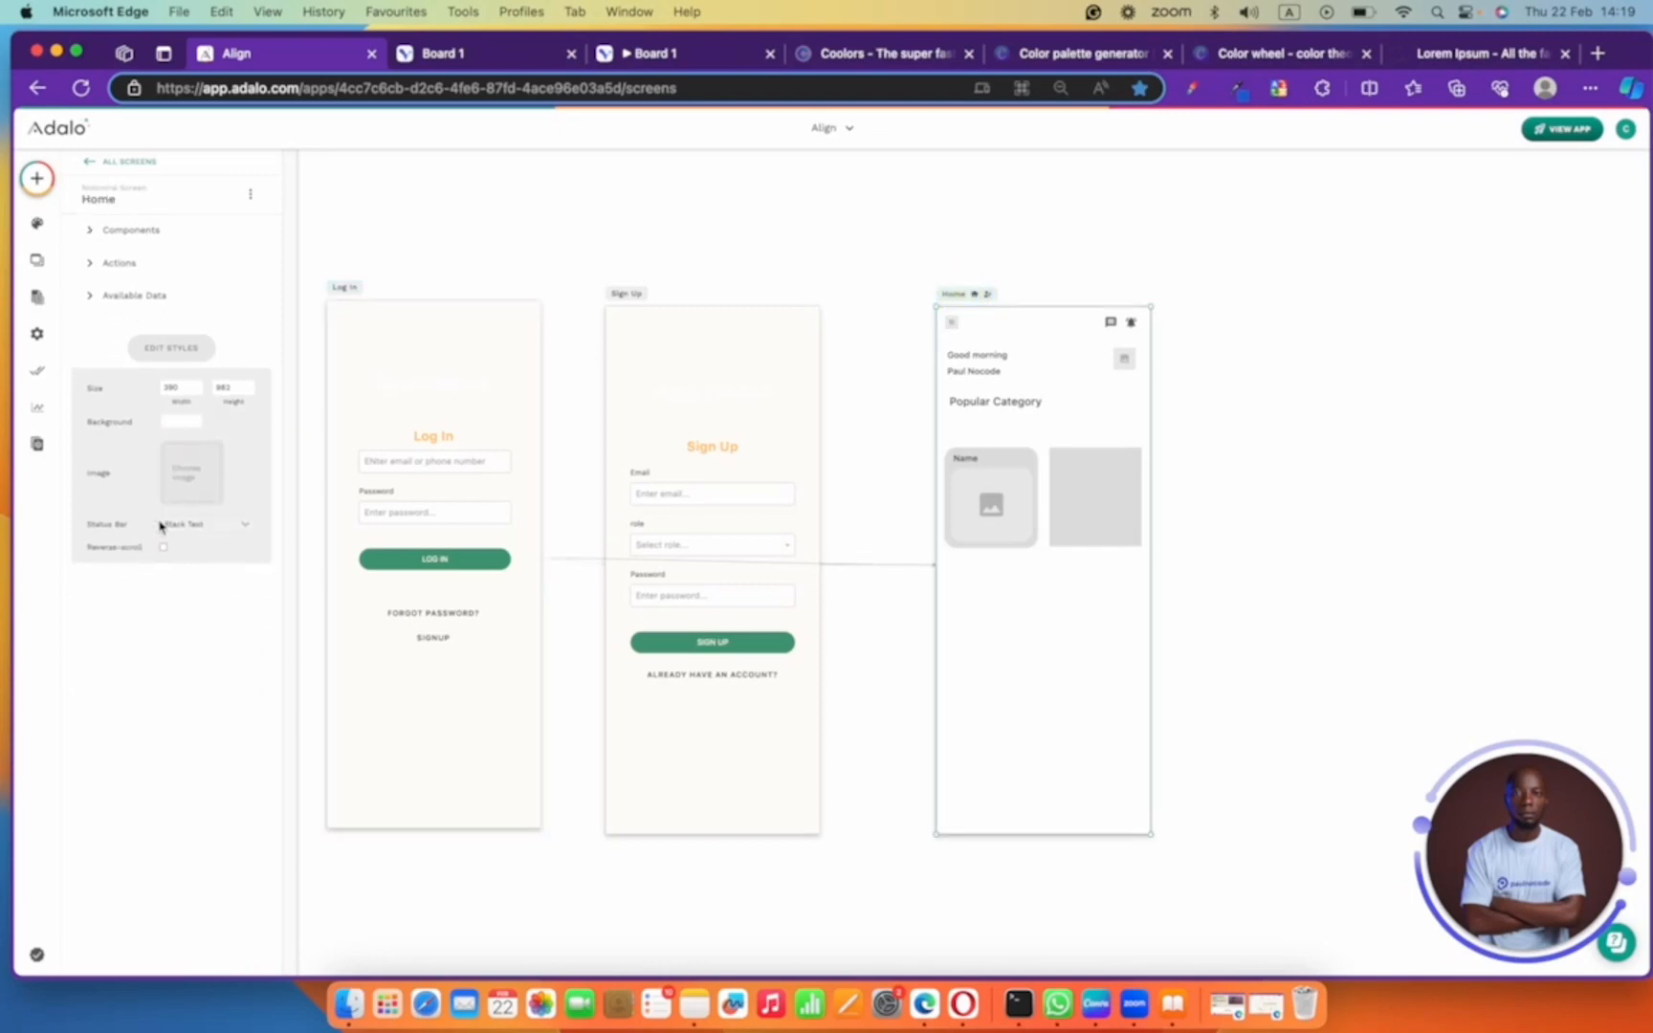
left_click(172, 422)
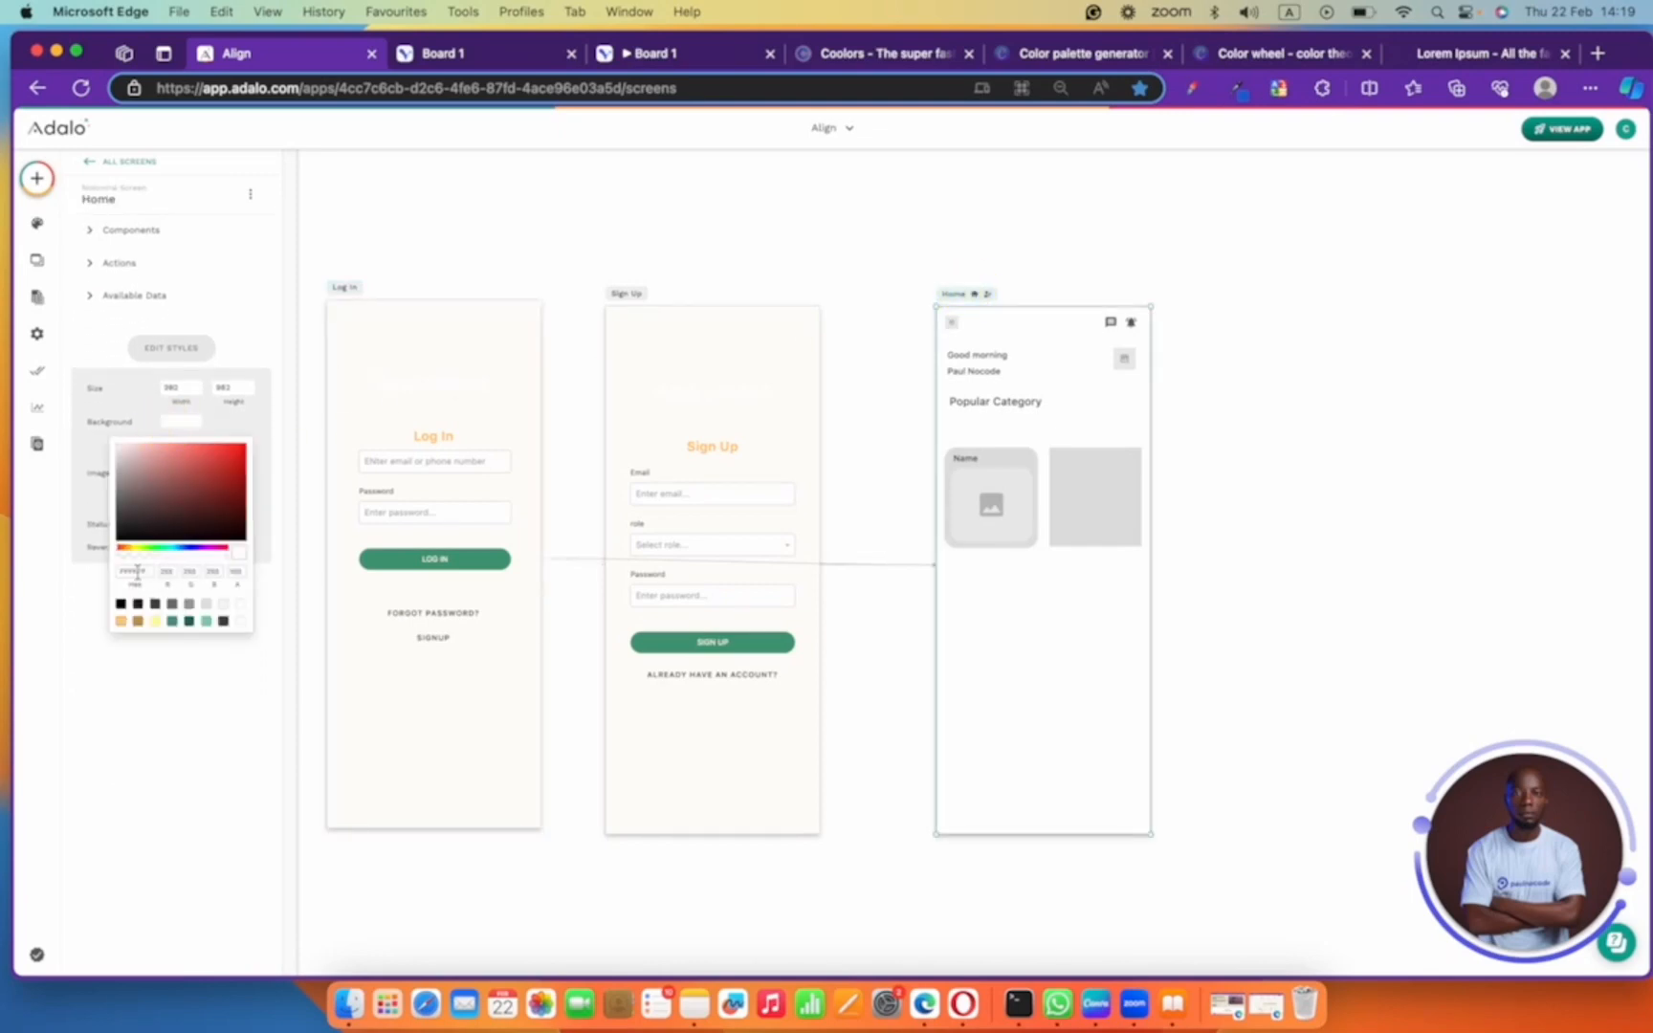
double_click(136, 571)
type("FFC971")
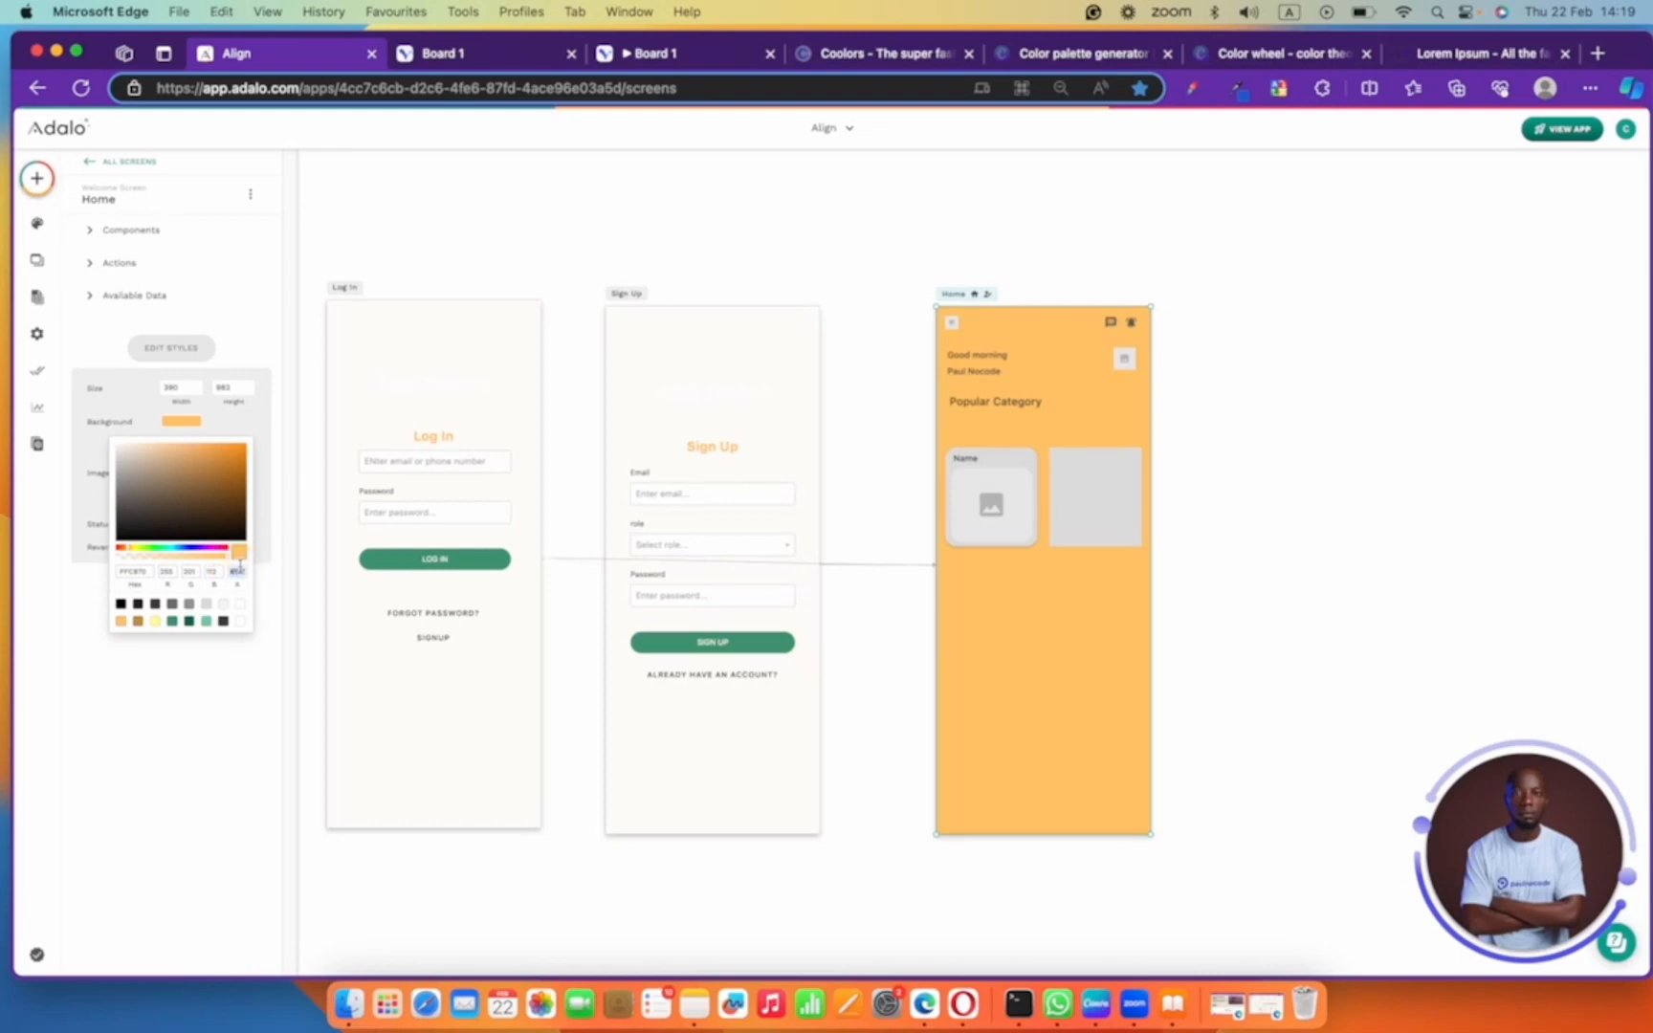
type("5")
key("Return")
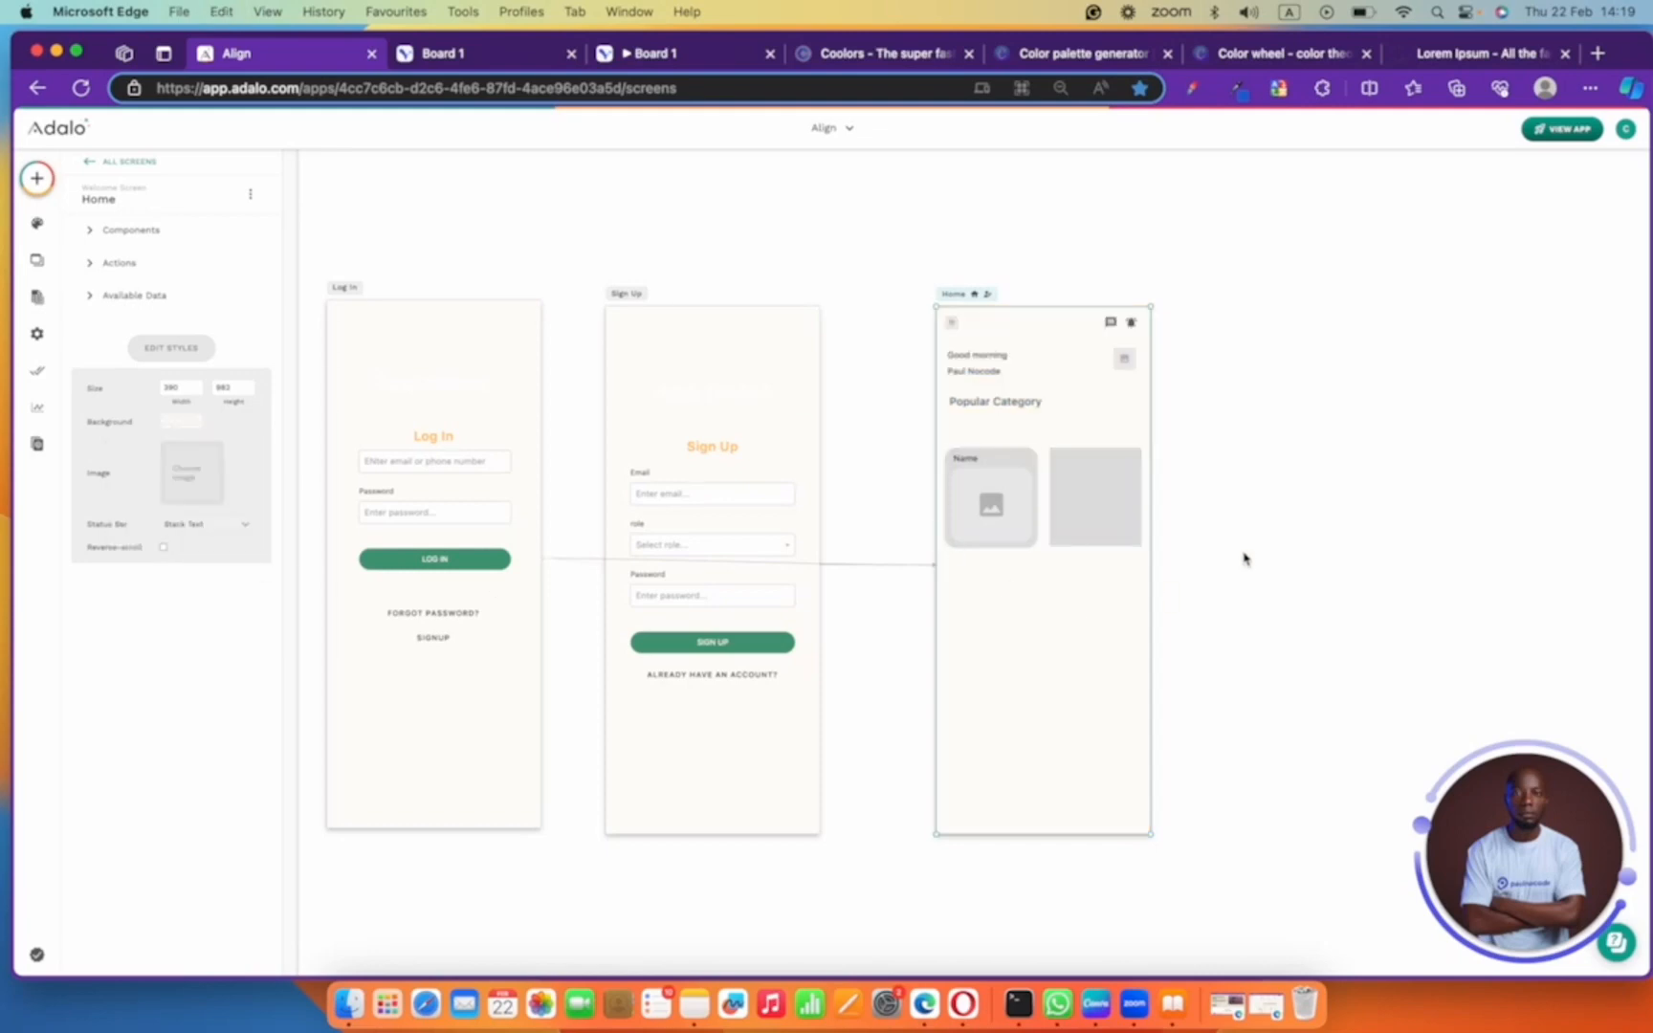
- Turn off the background fill of the rounded card rectangle
left_click(1328, 474)
left_click(992, 469)
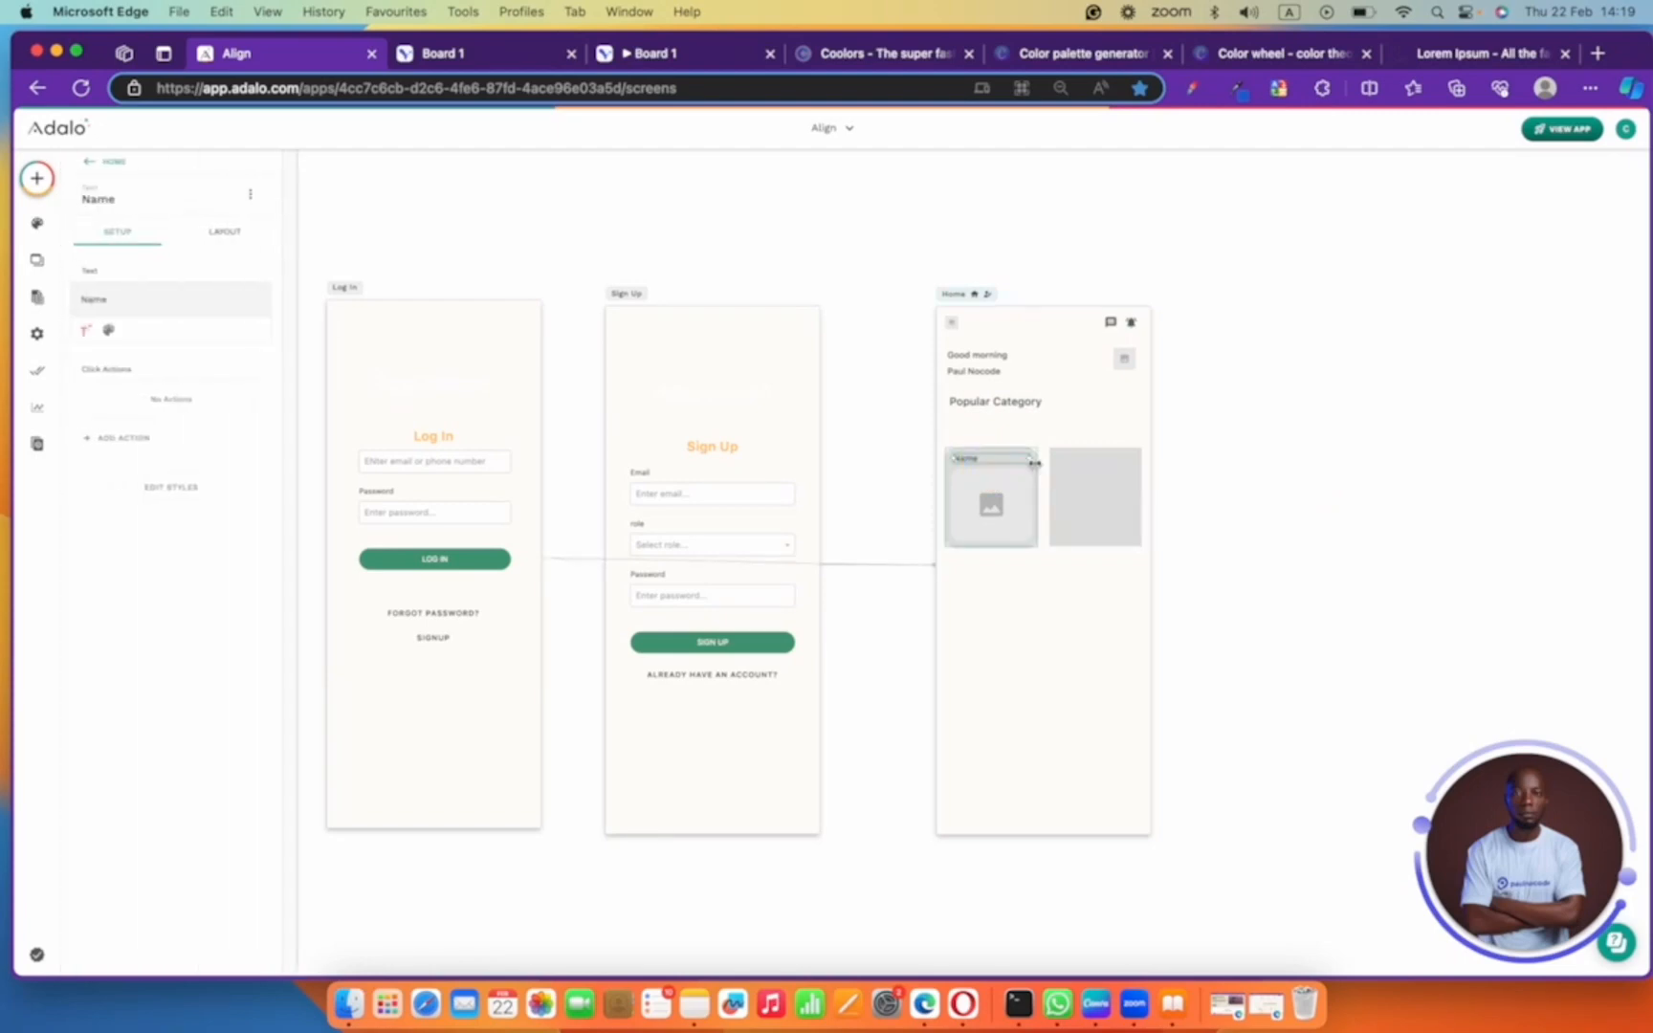
left_click(168, 402)
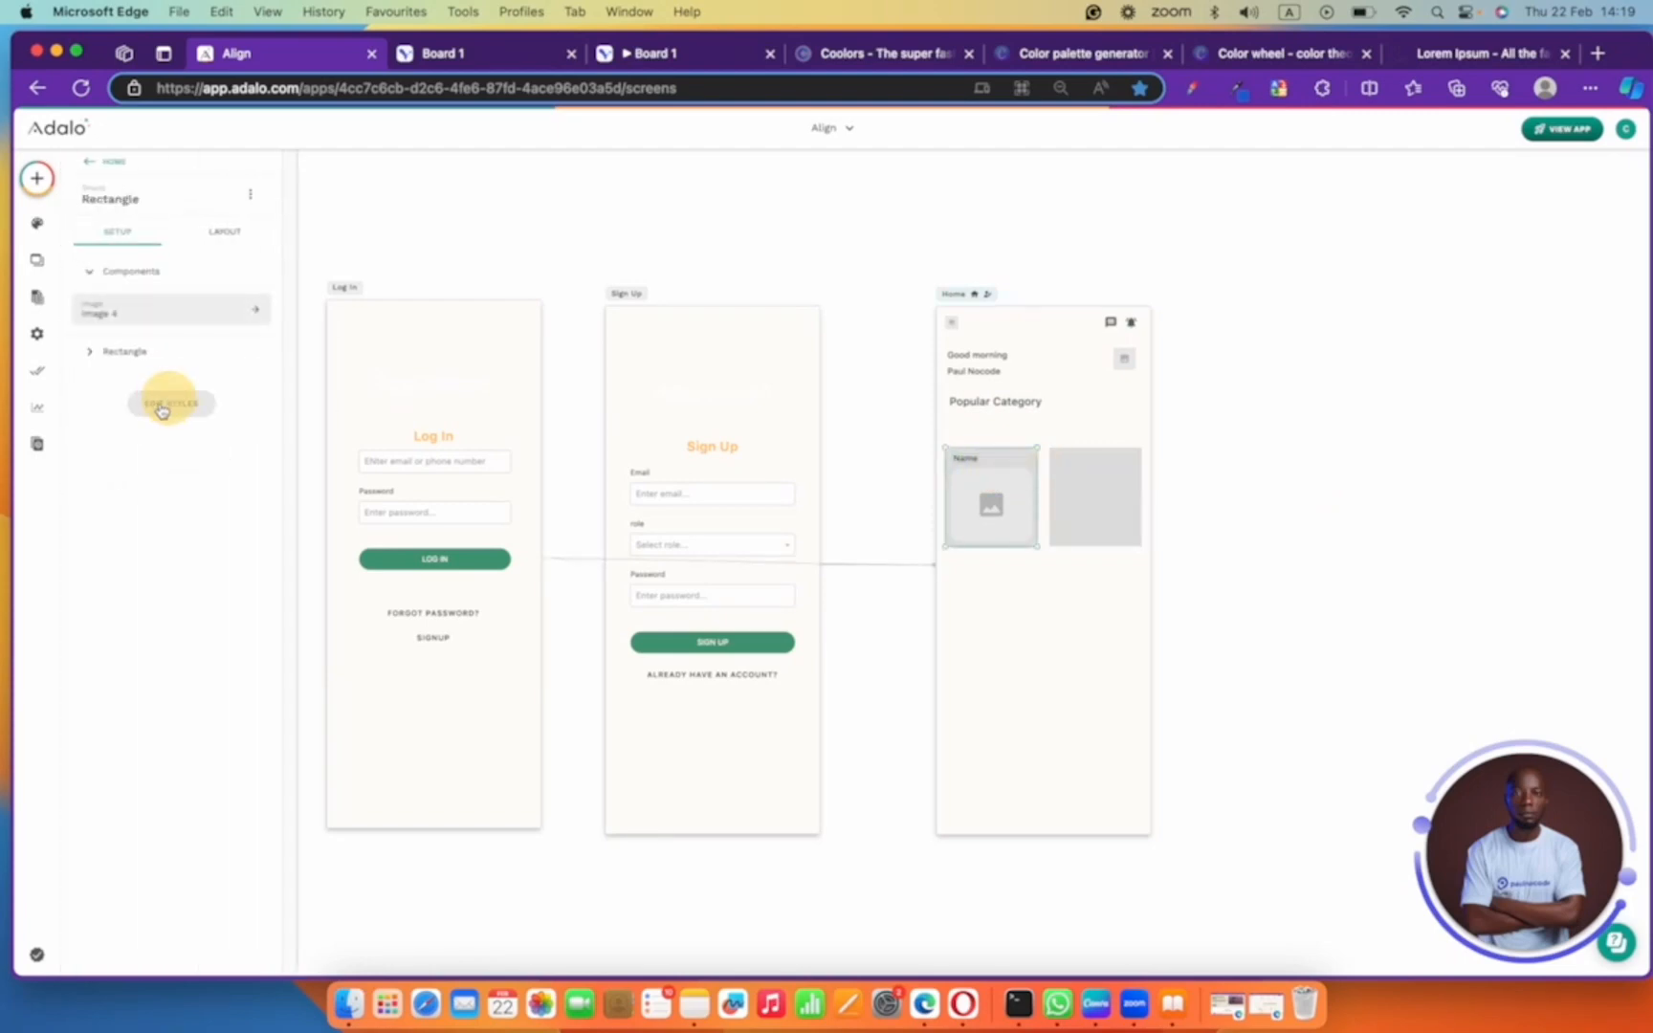
left_click(84, 351)
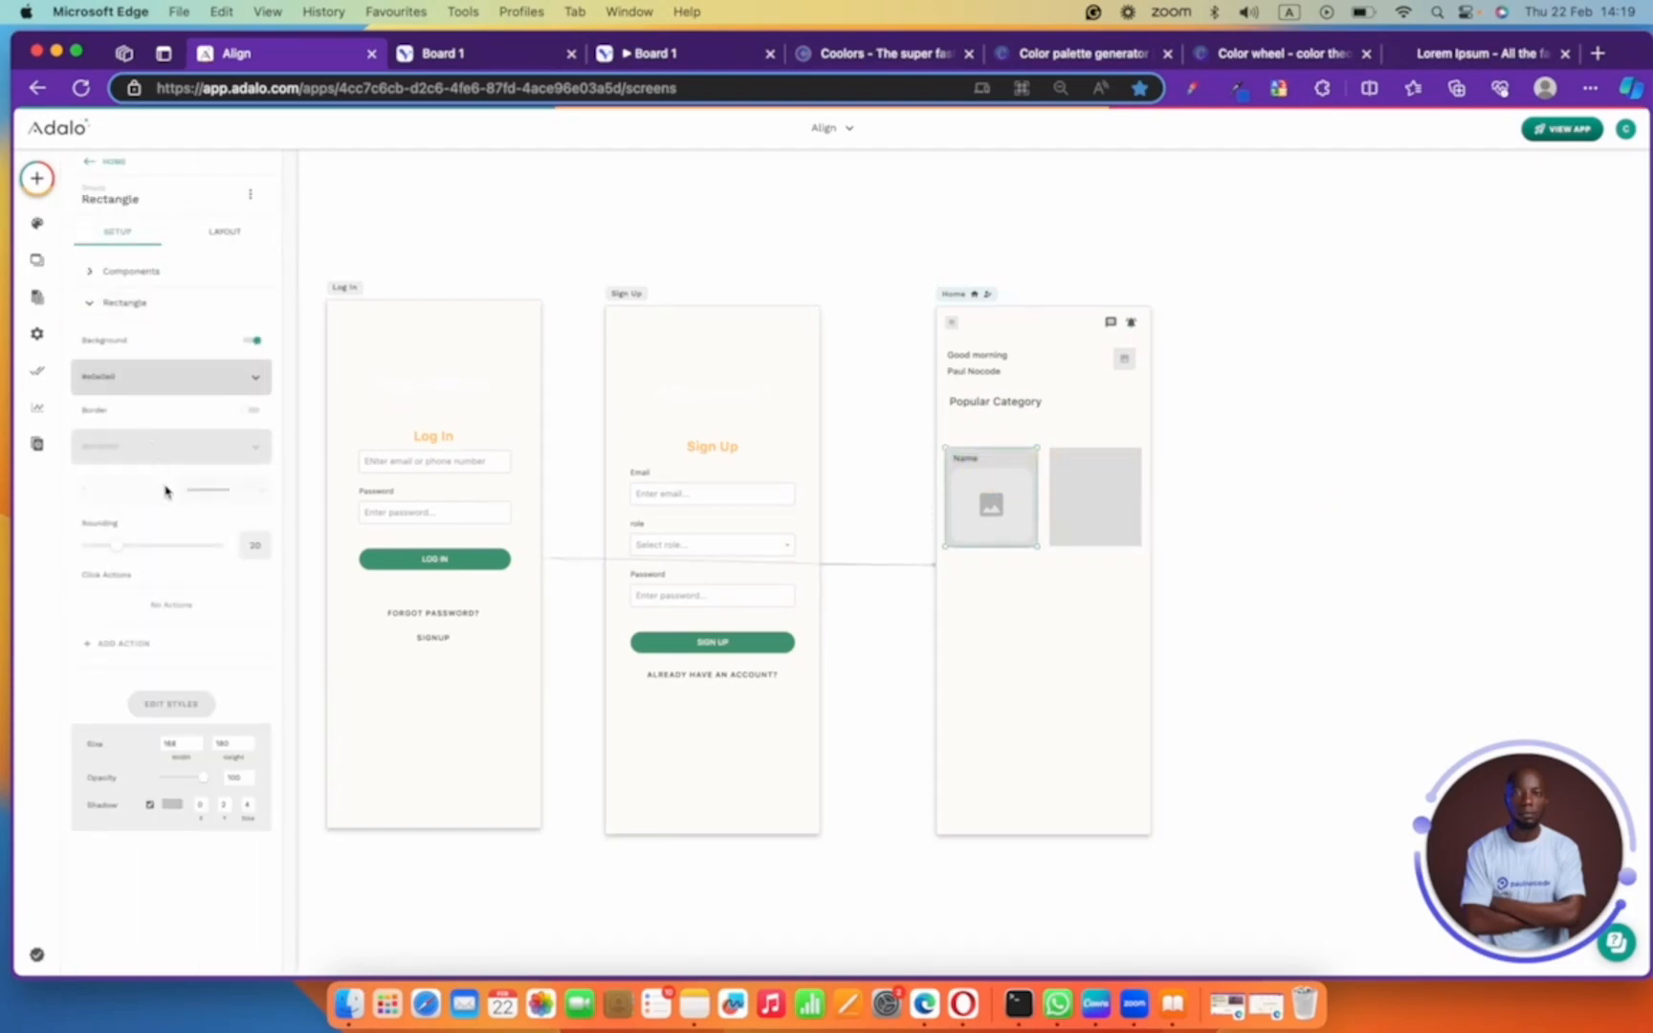
left_click(247, 342)
left_click(1233, 465)
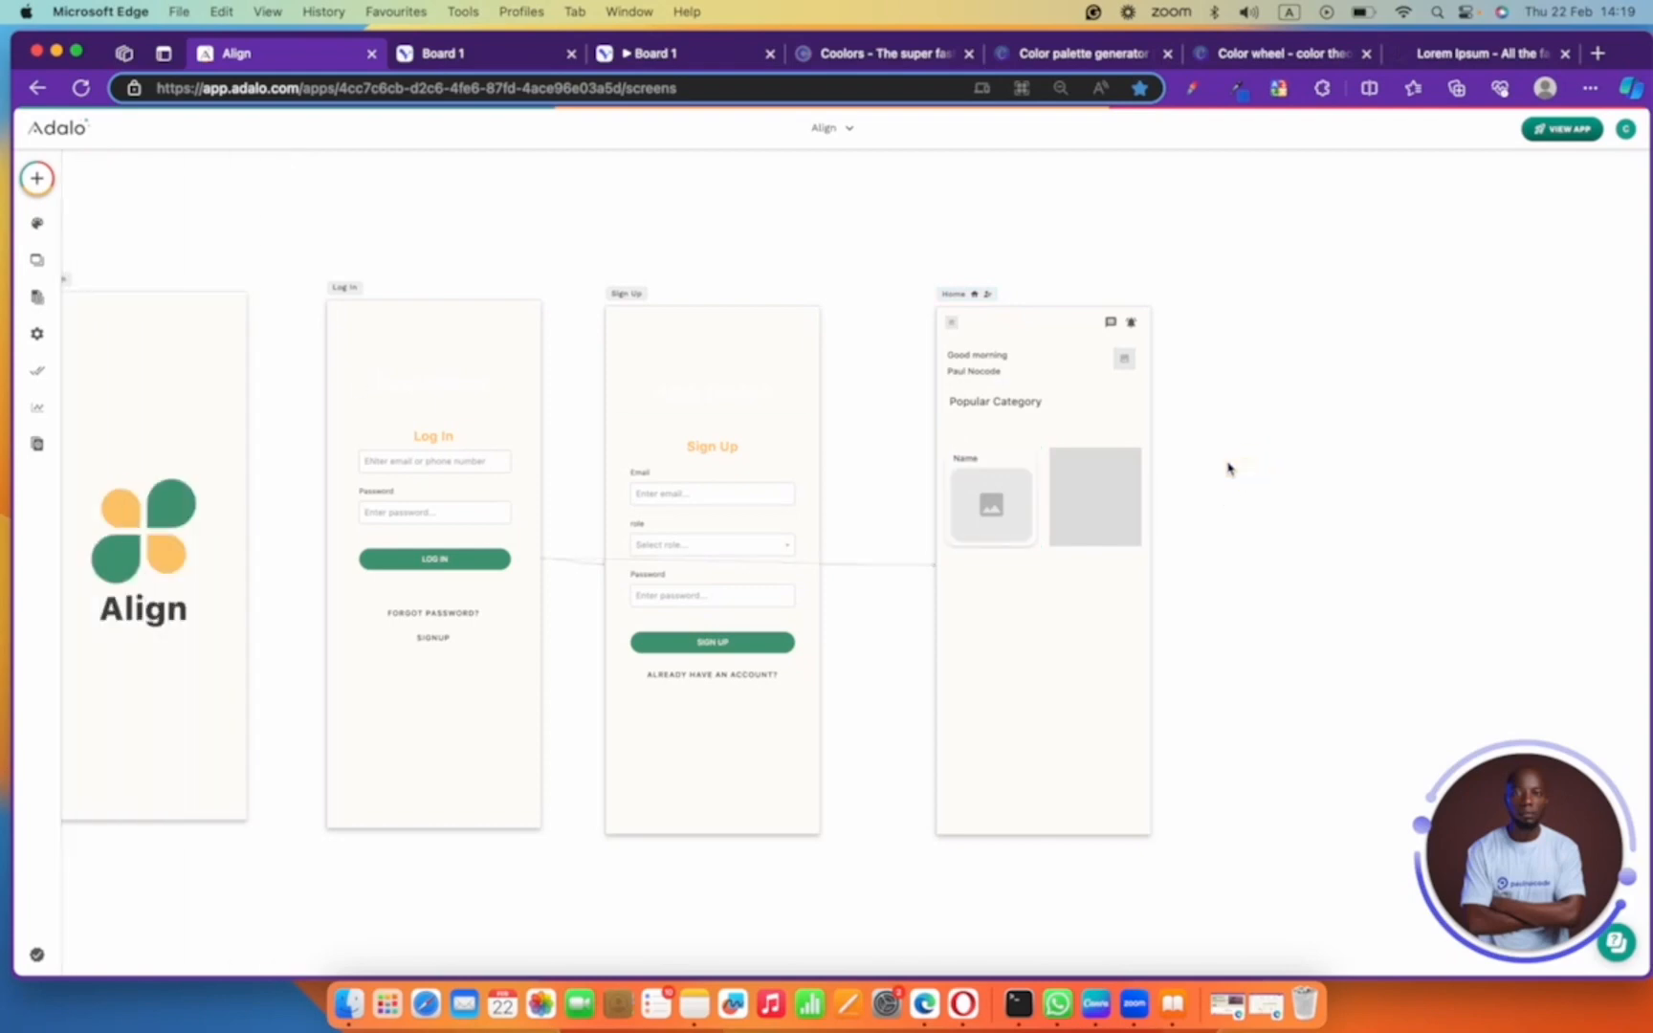
- Turn the rounded card's background fill back on and set its colour to Default Background
left_click(1014, 460)
left_click(1014, 464)
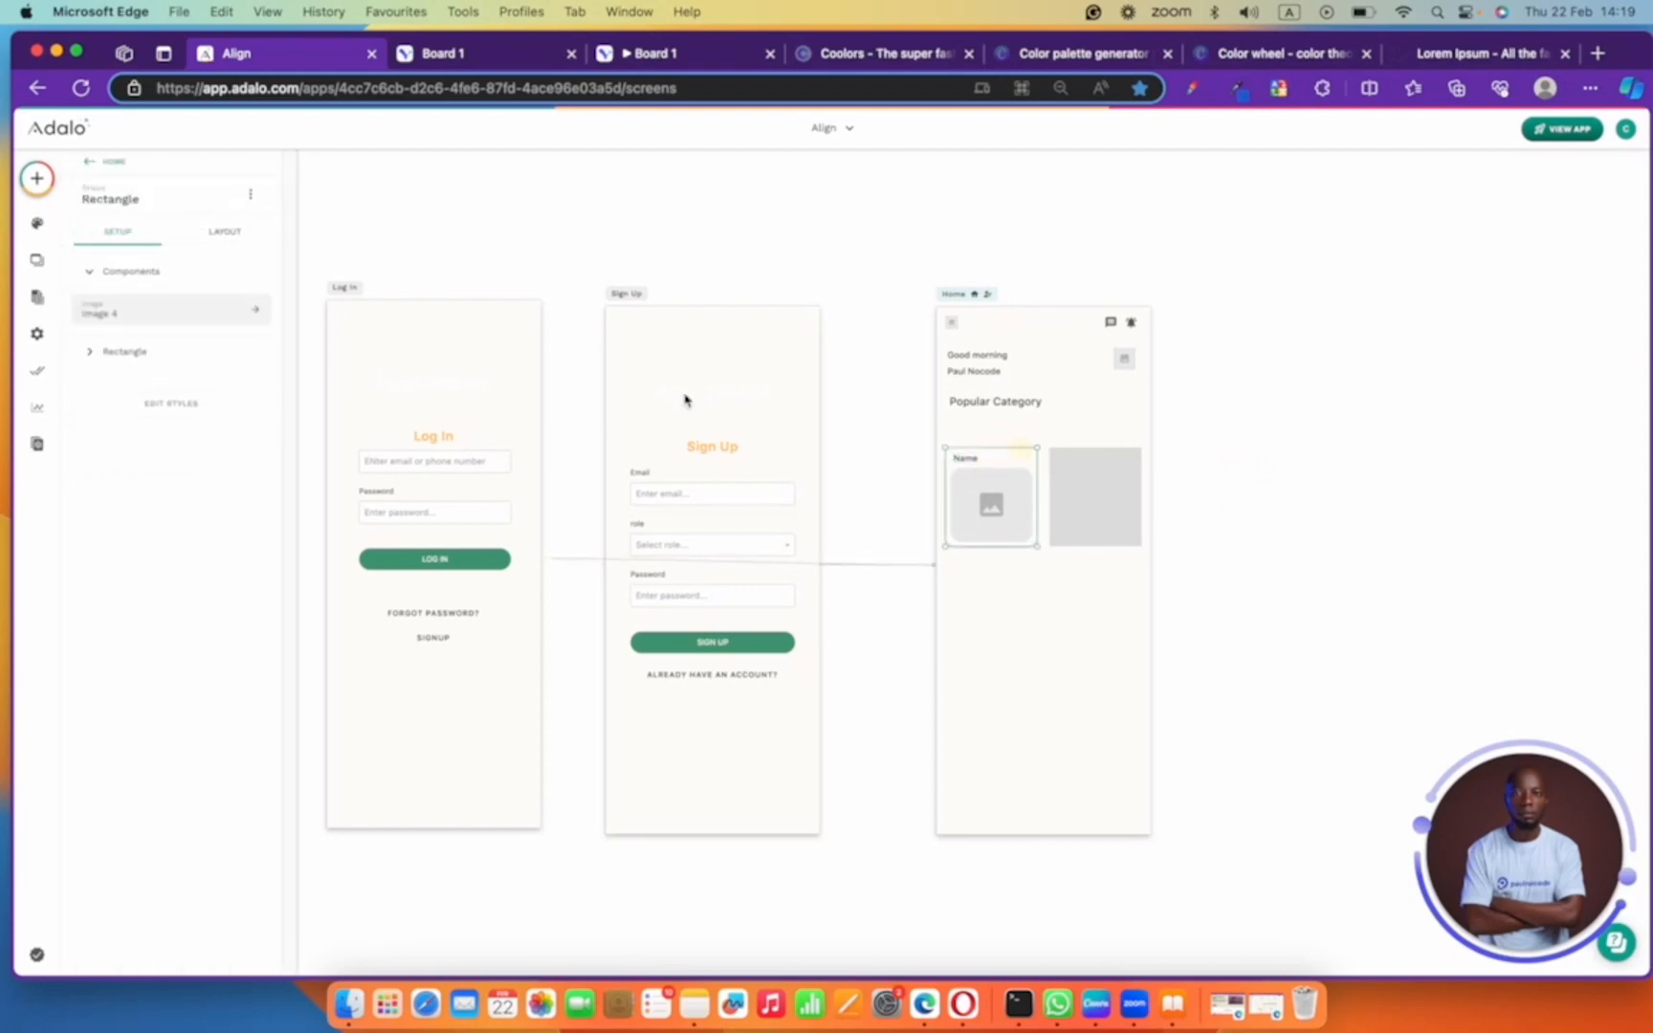
left_click(77, 351)
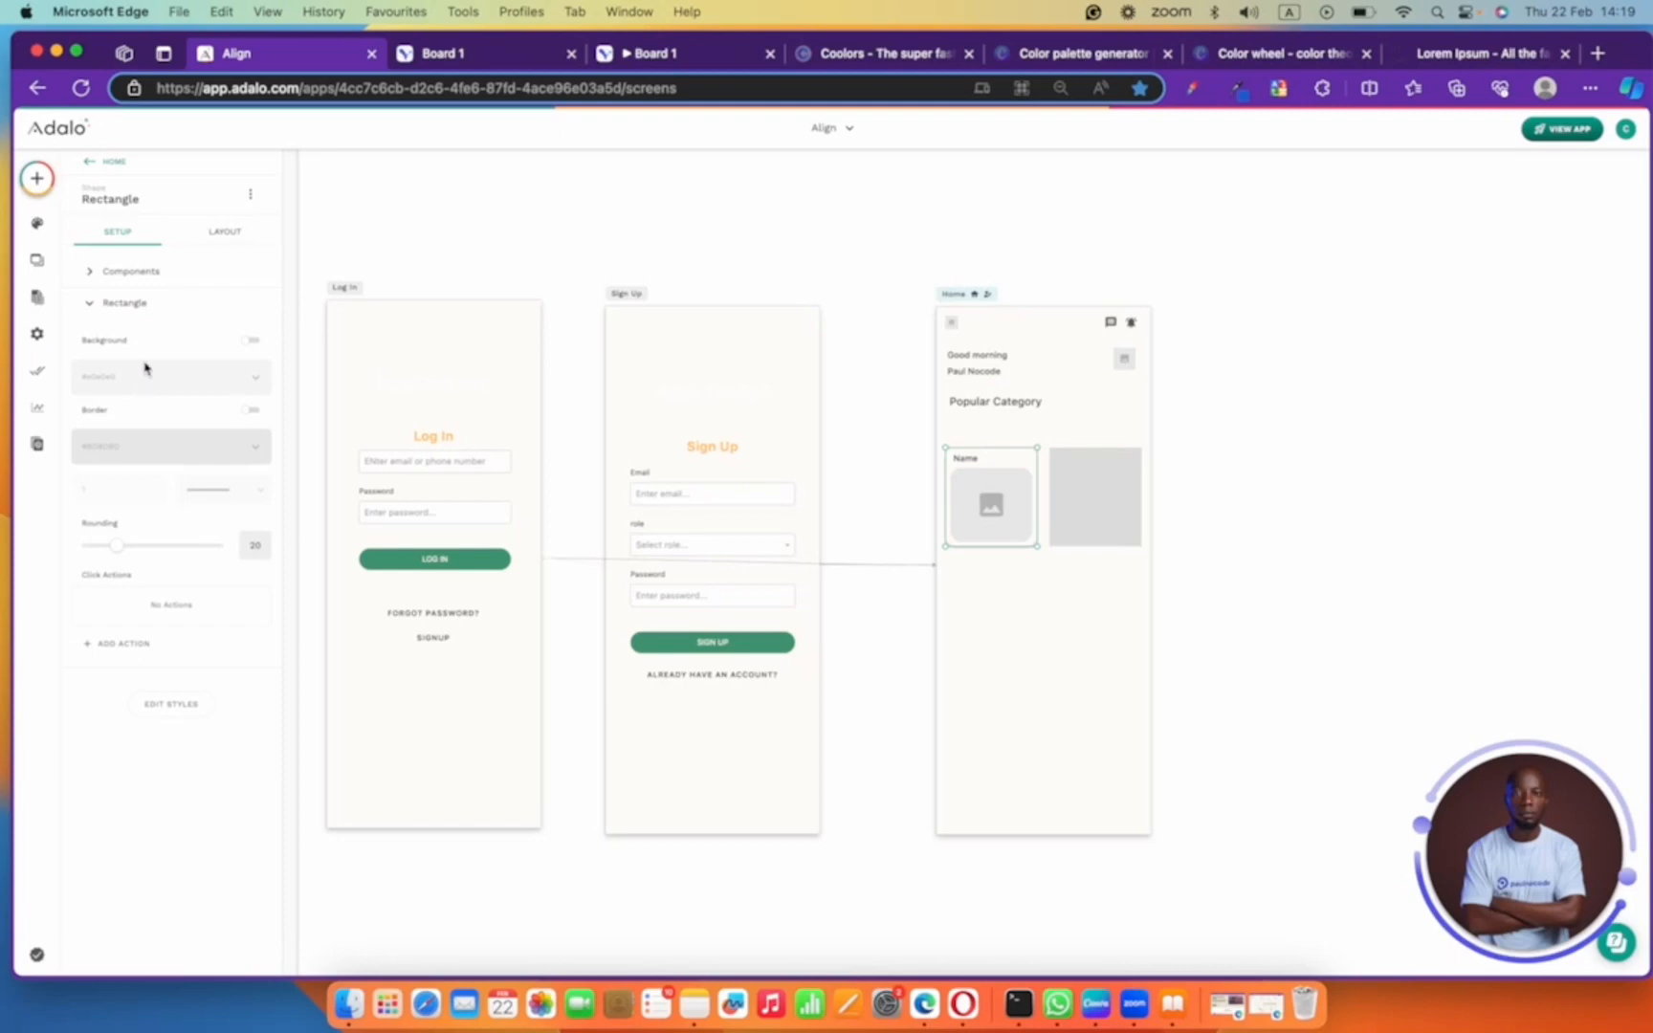
left_click(252, 341)
left_click(221, 371)
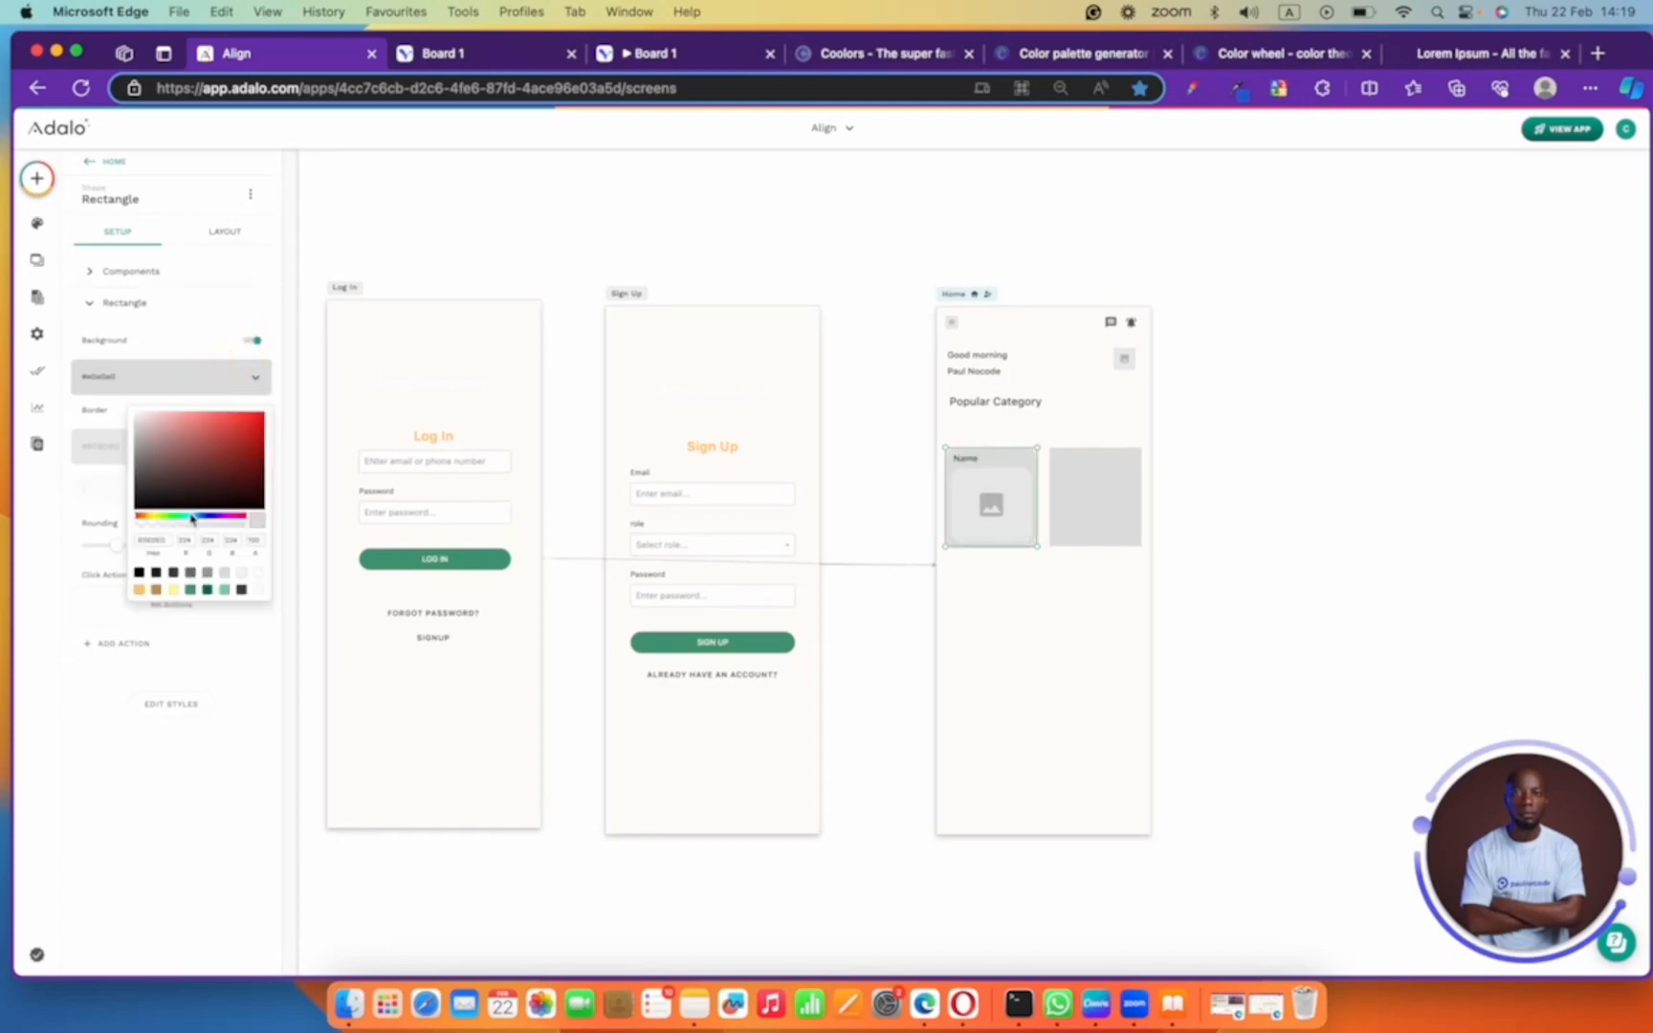
left_click(1204, 376)
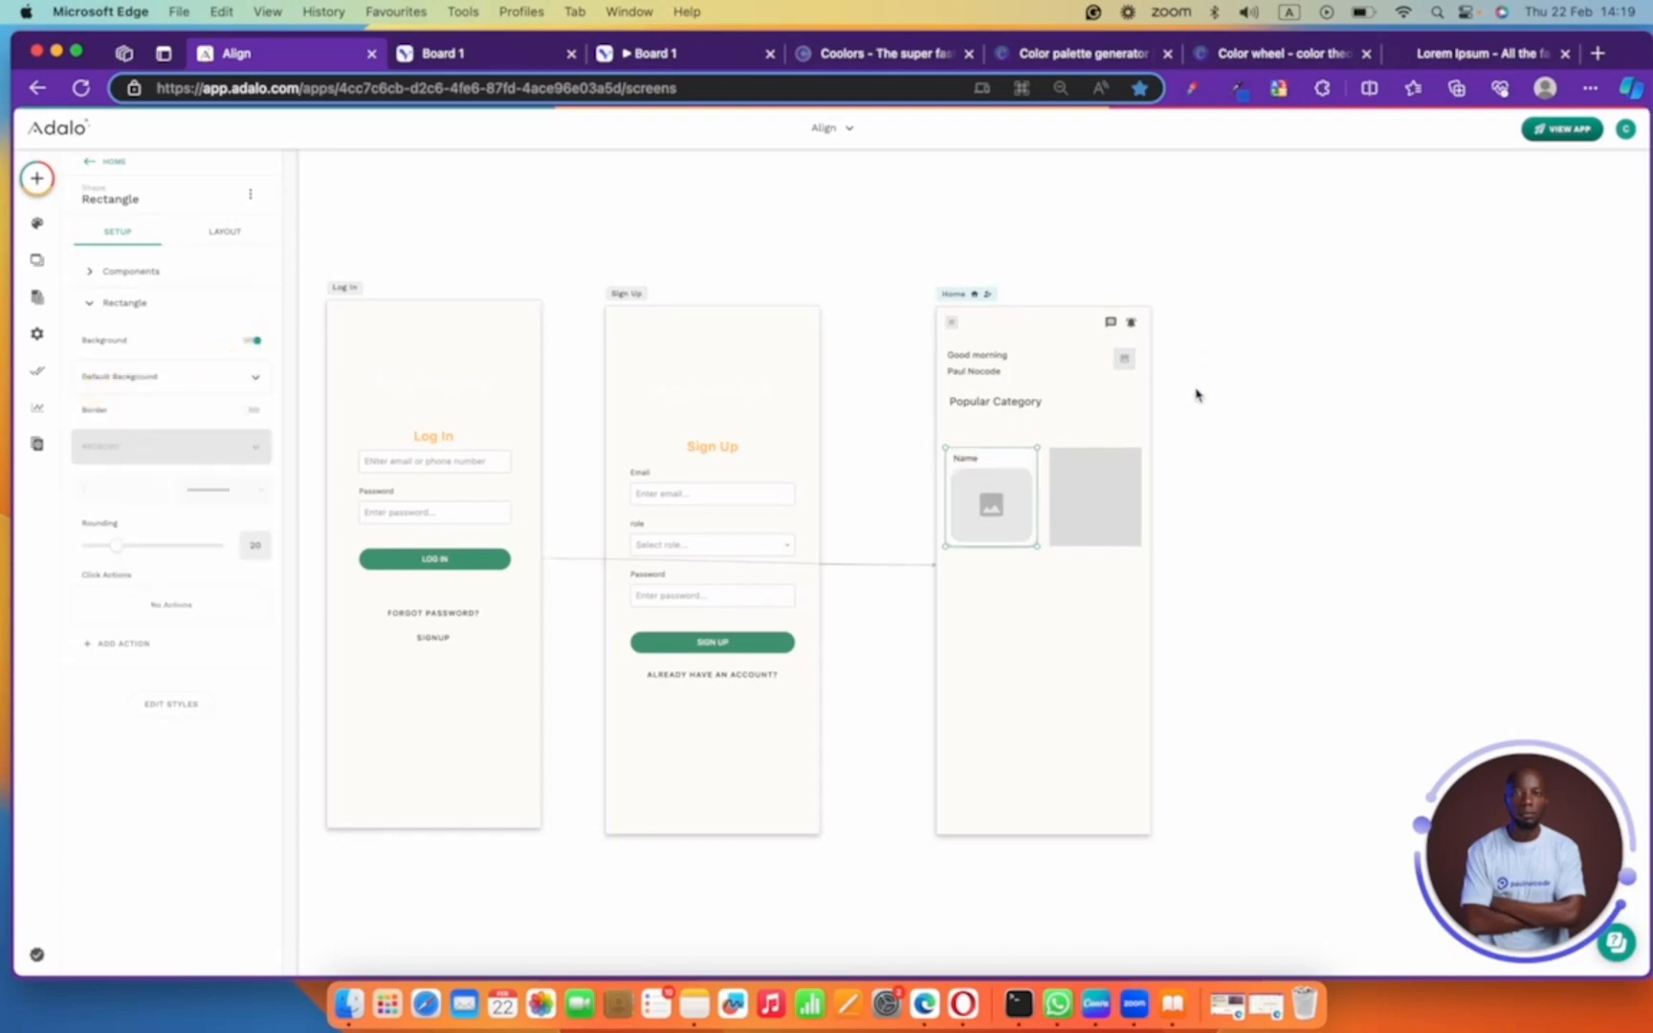
left_click(1193, 396)
- Delete the plain grey rectangle beside the rounded card on the Home screen
left_click(991, 496)
left_click(1071, 469)
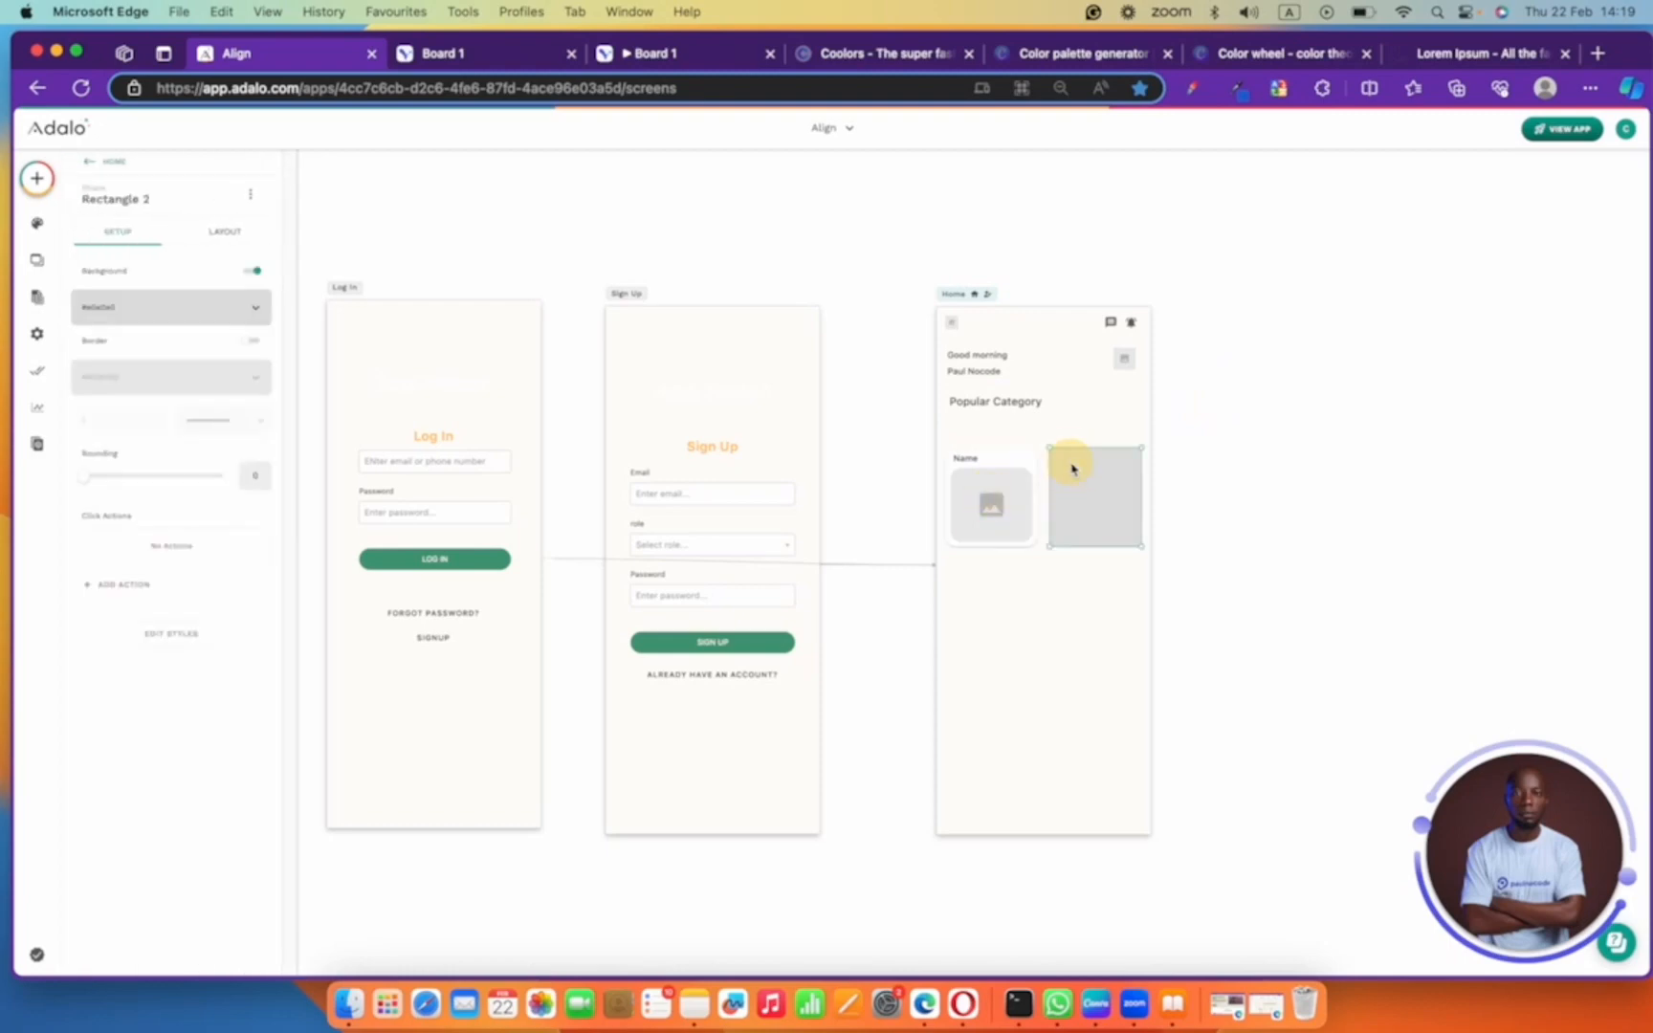
key("Delete")
- Group the rounded card rectangle with its Name text
left_click(985, 450)
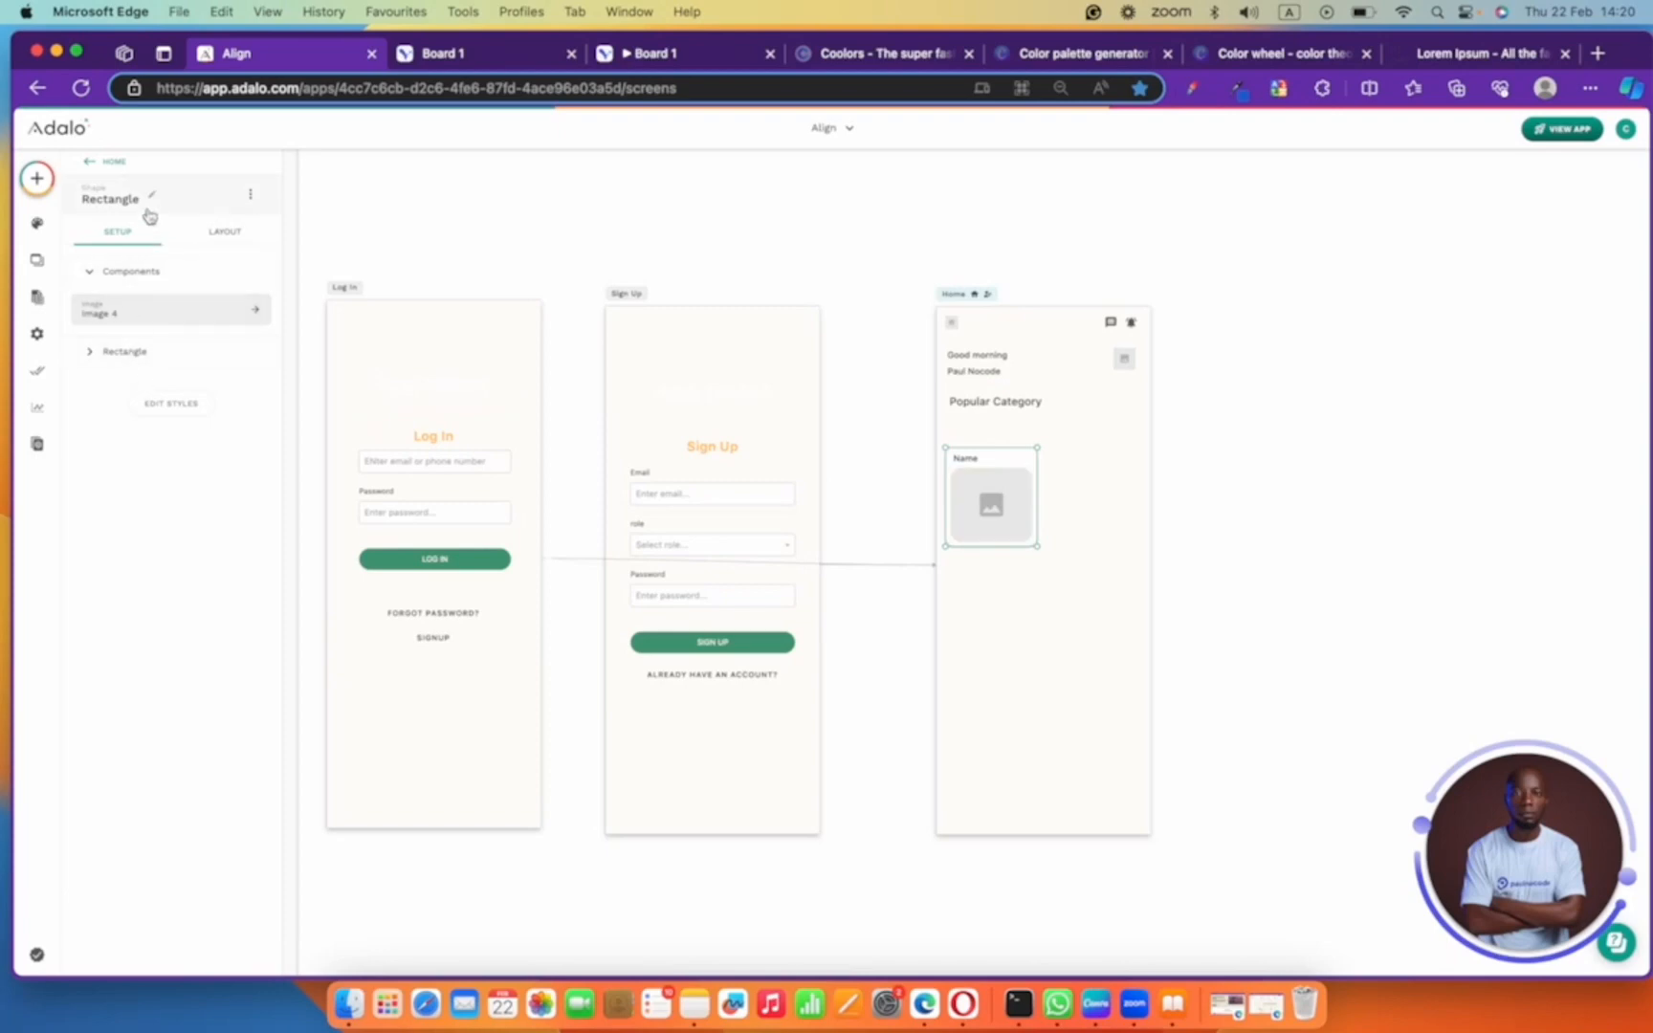
left_click(985, 461)
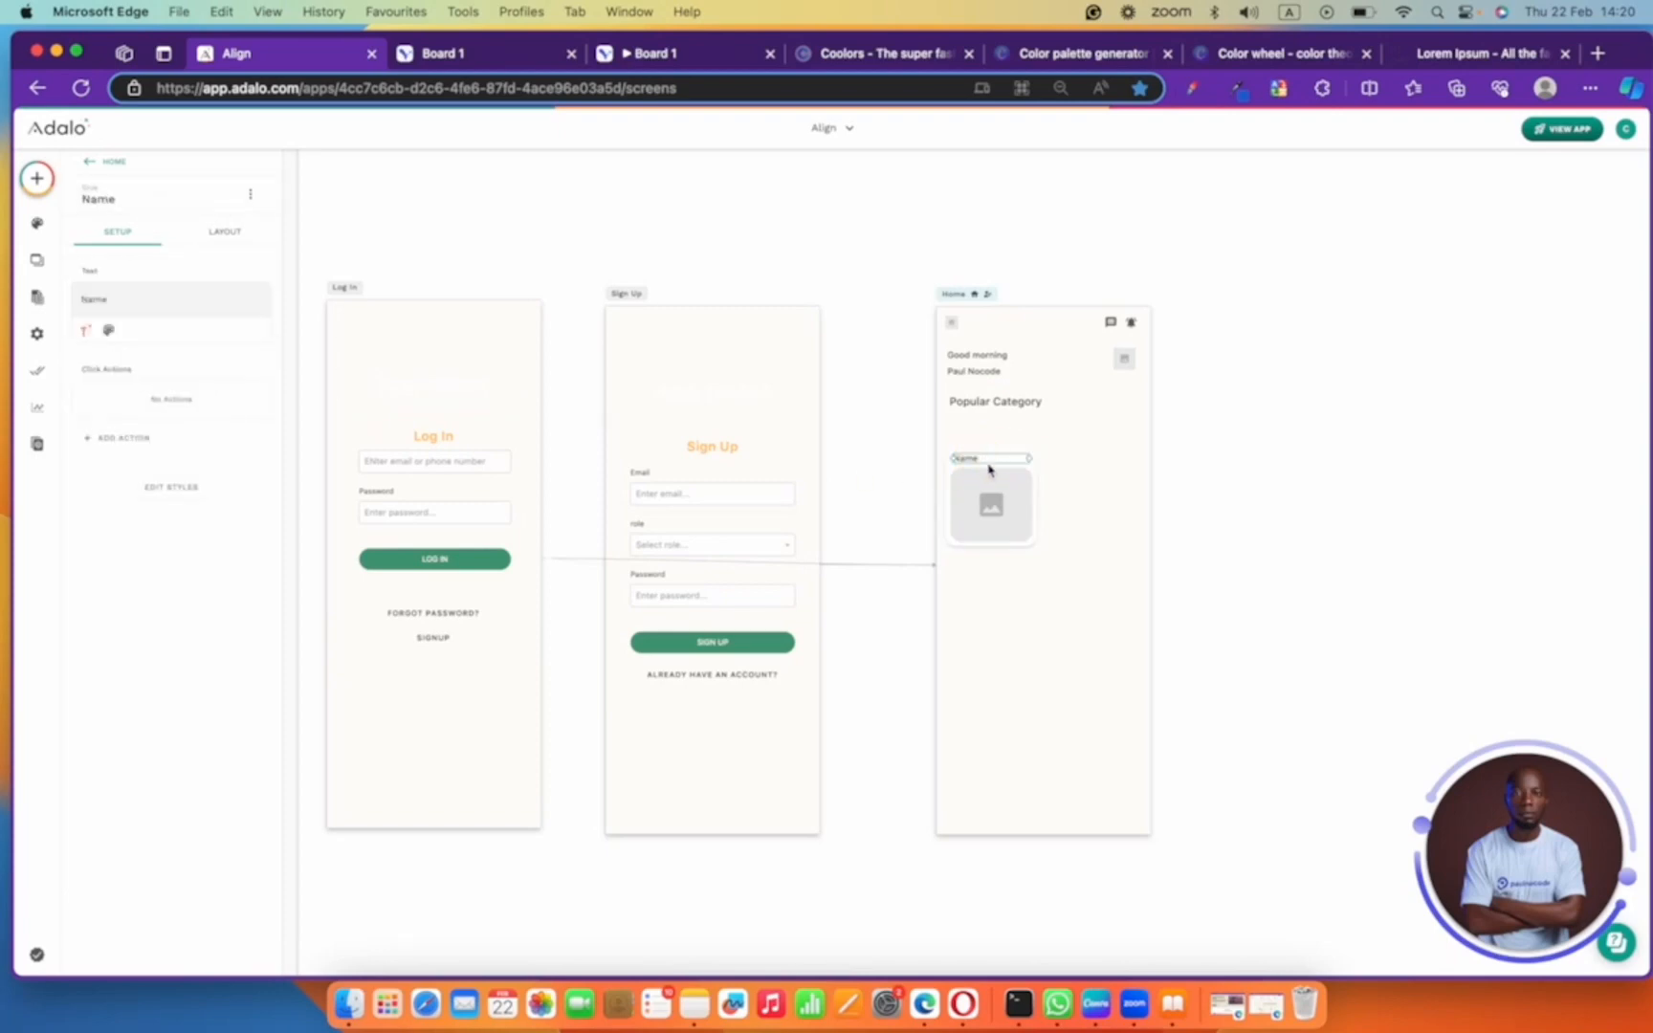
left_click(992, 486, "shift")
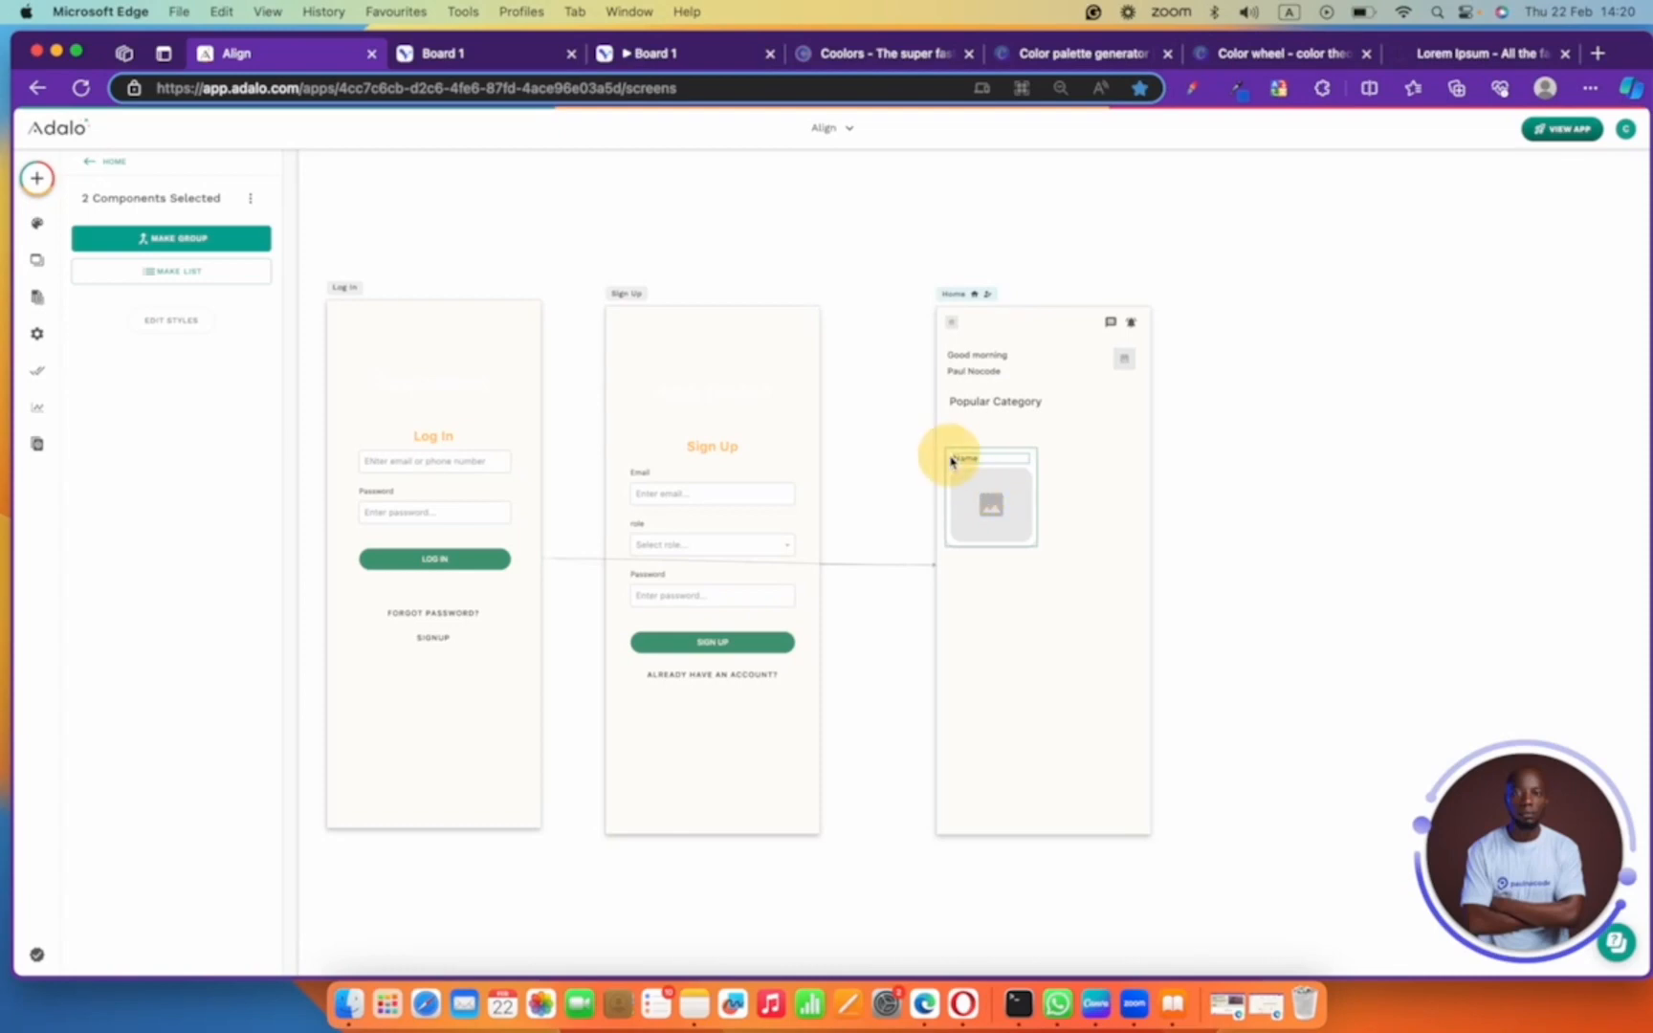
left_click_drag(873, 435, 1074, 573)
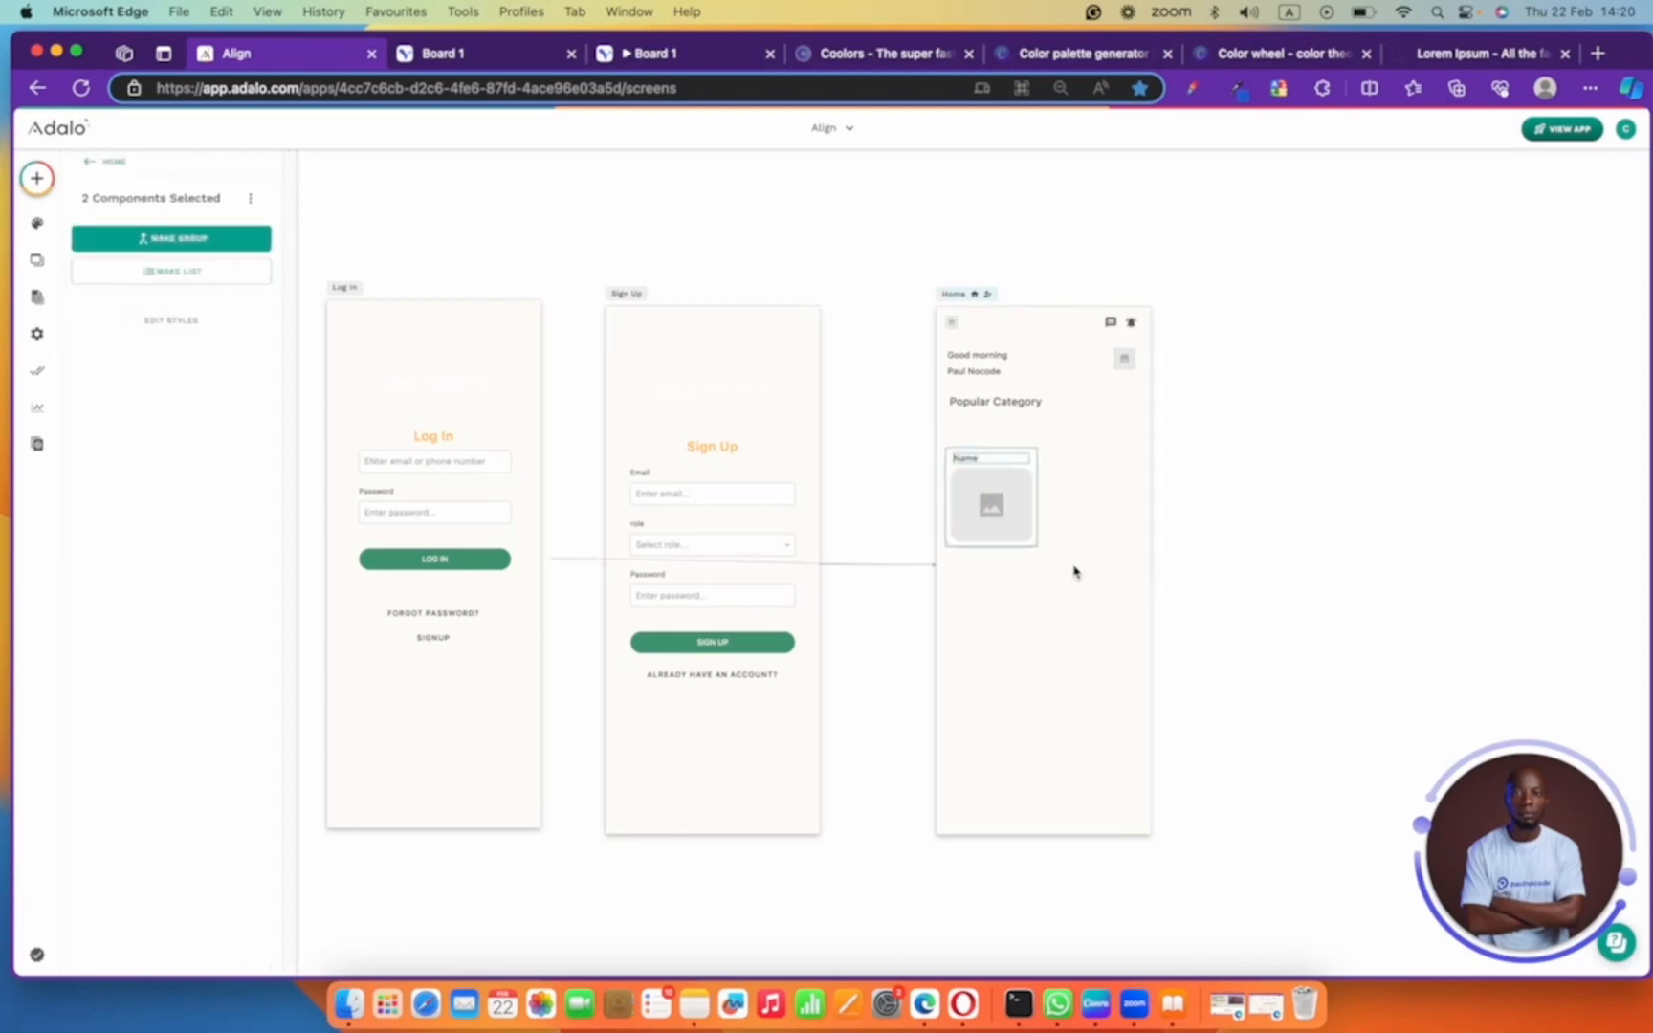
left_click(178, 243)
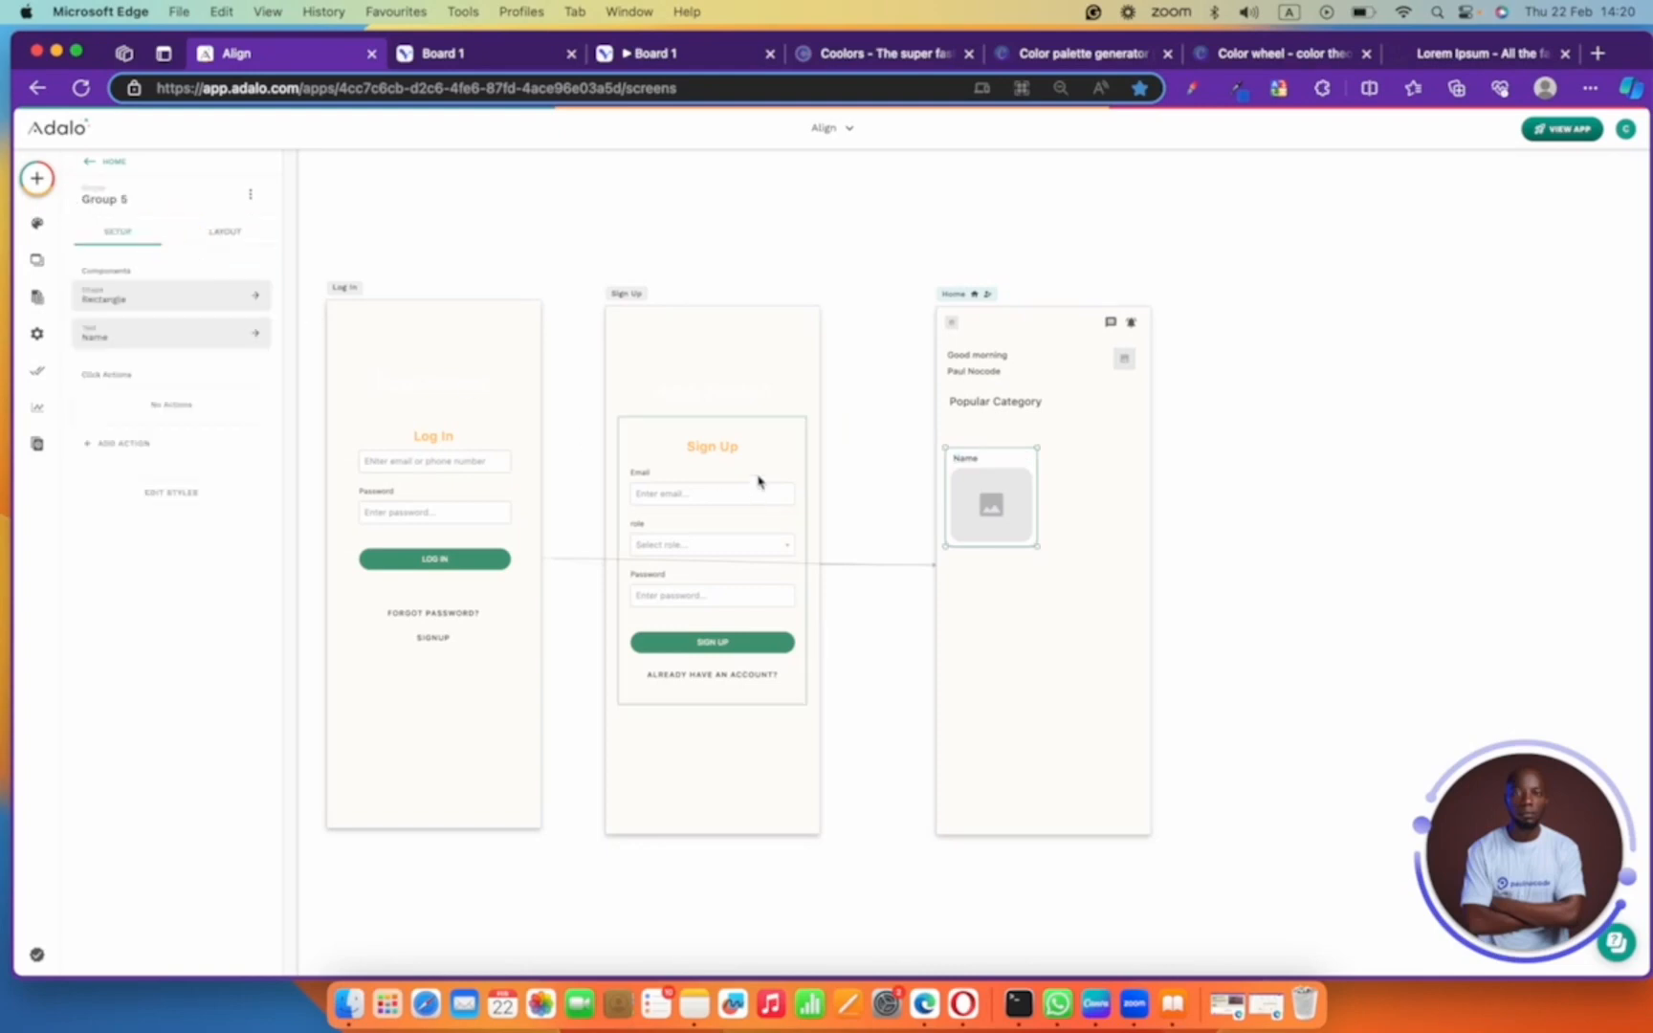
- Turn the card group into a list with 2 columns and an items spacing of 17
left_click_drag(875, 423, 1144, 546)
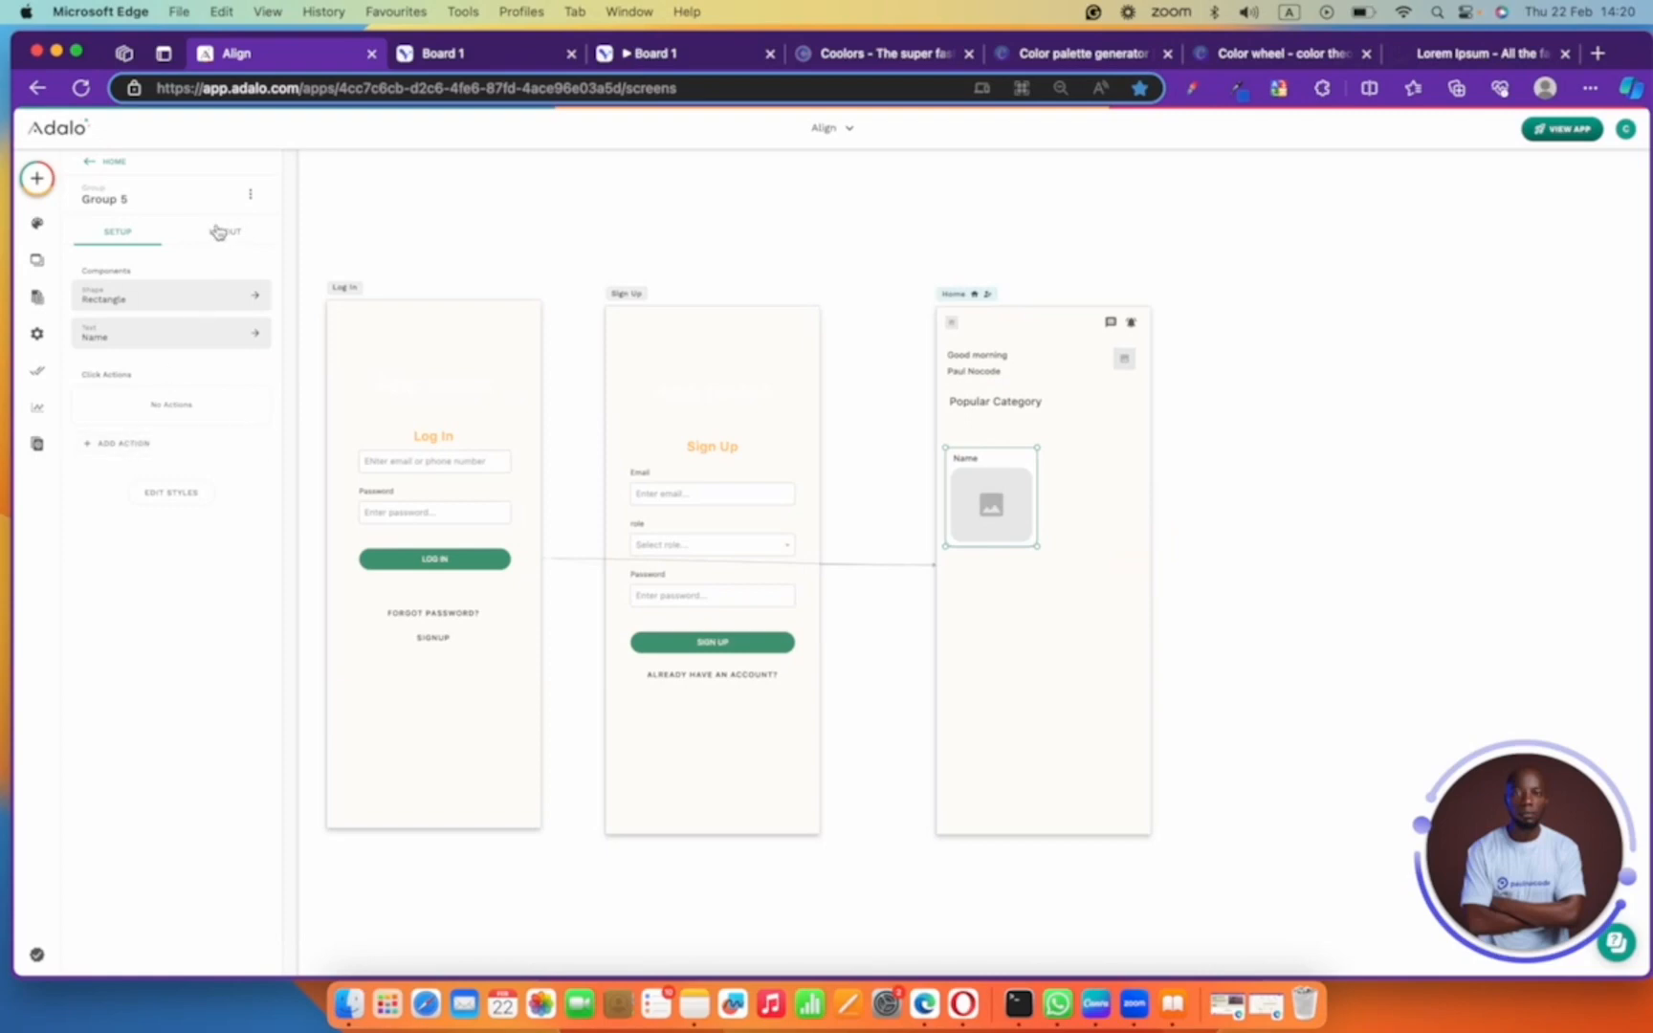
left_click(253, 196)
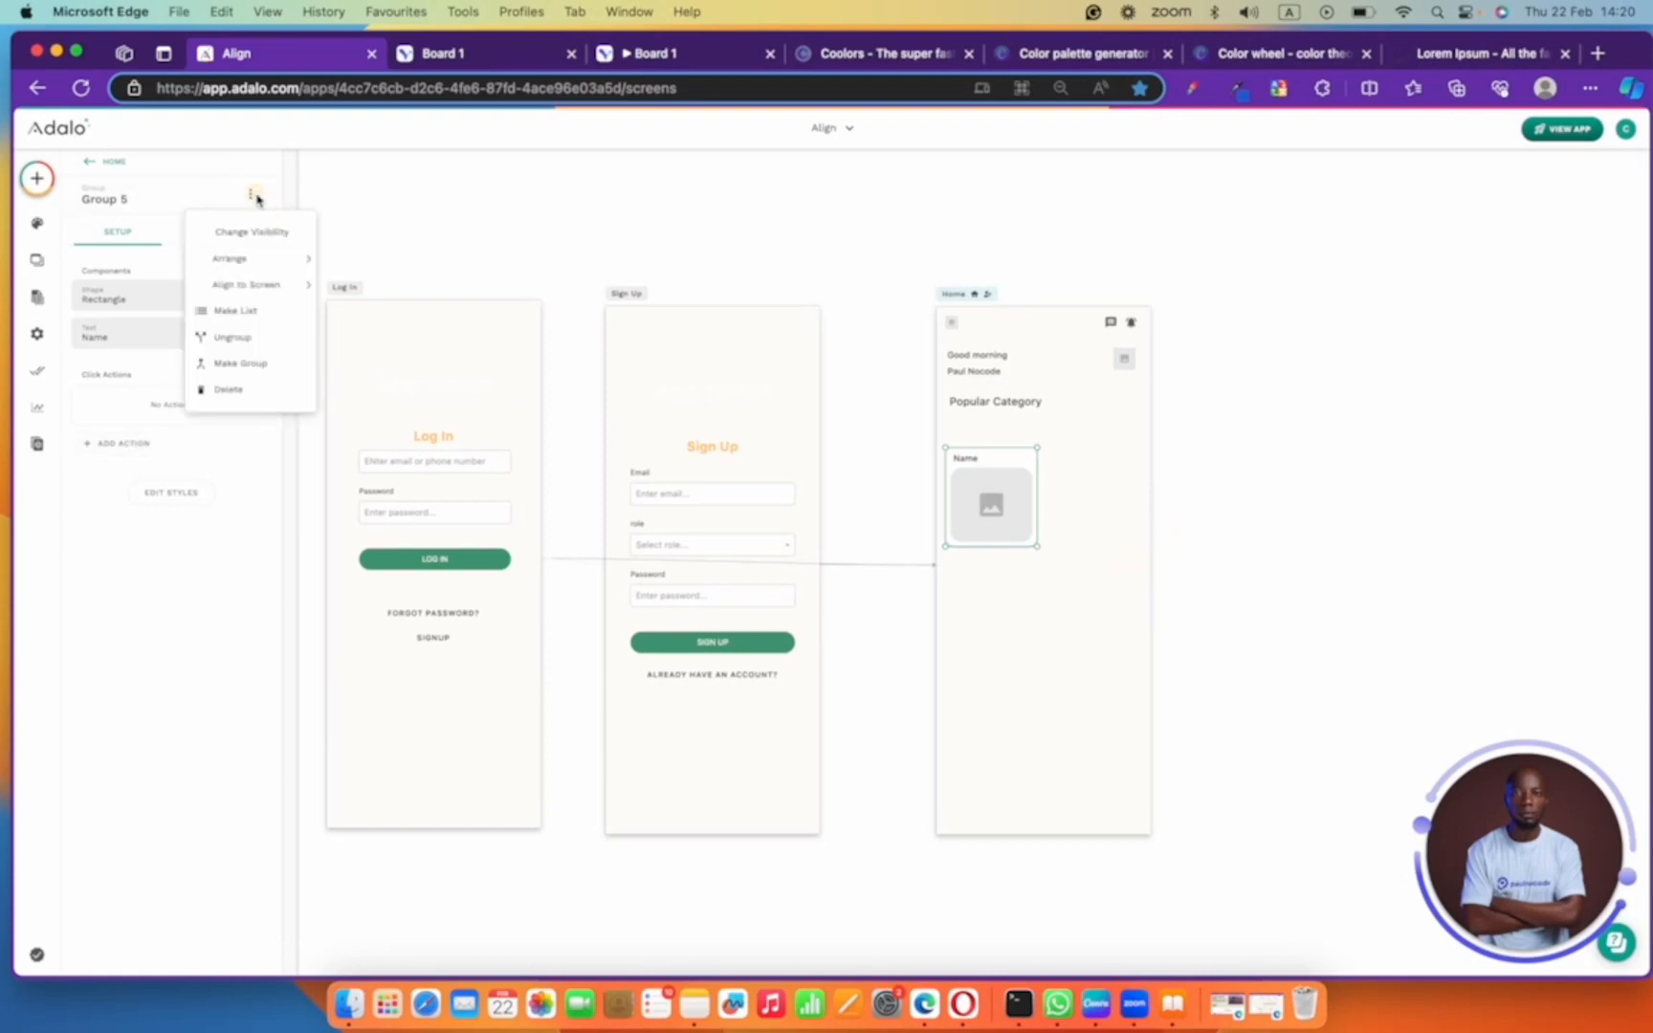
left_click(239, 311)
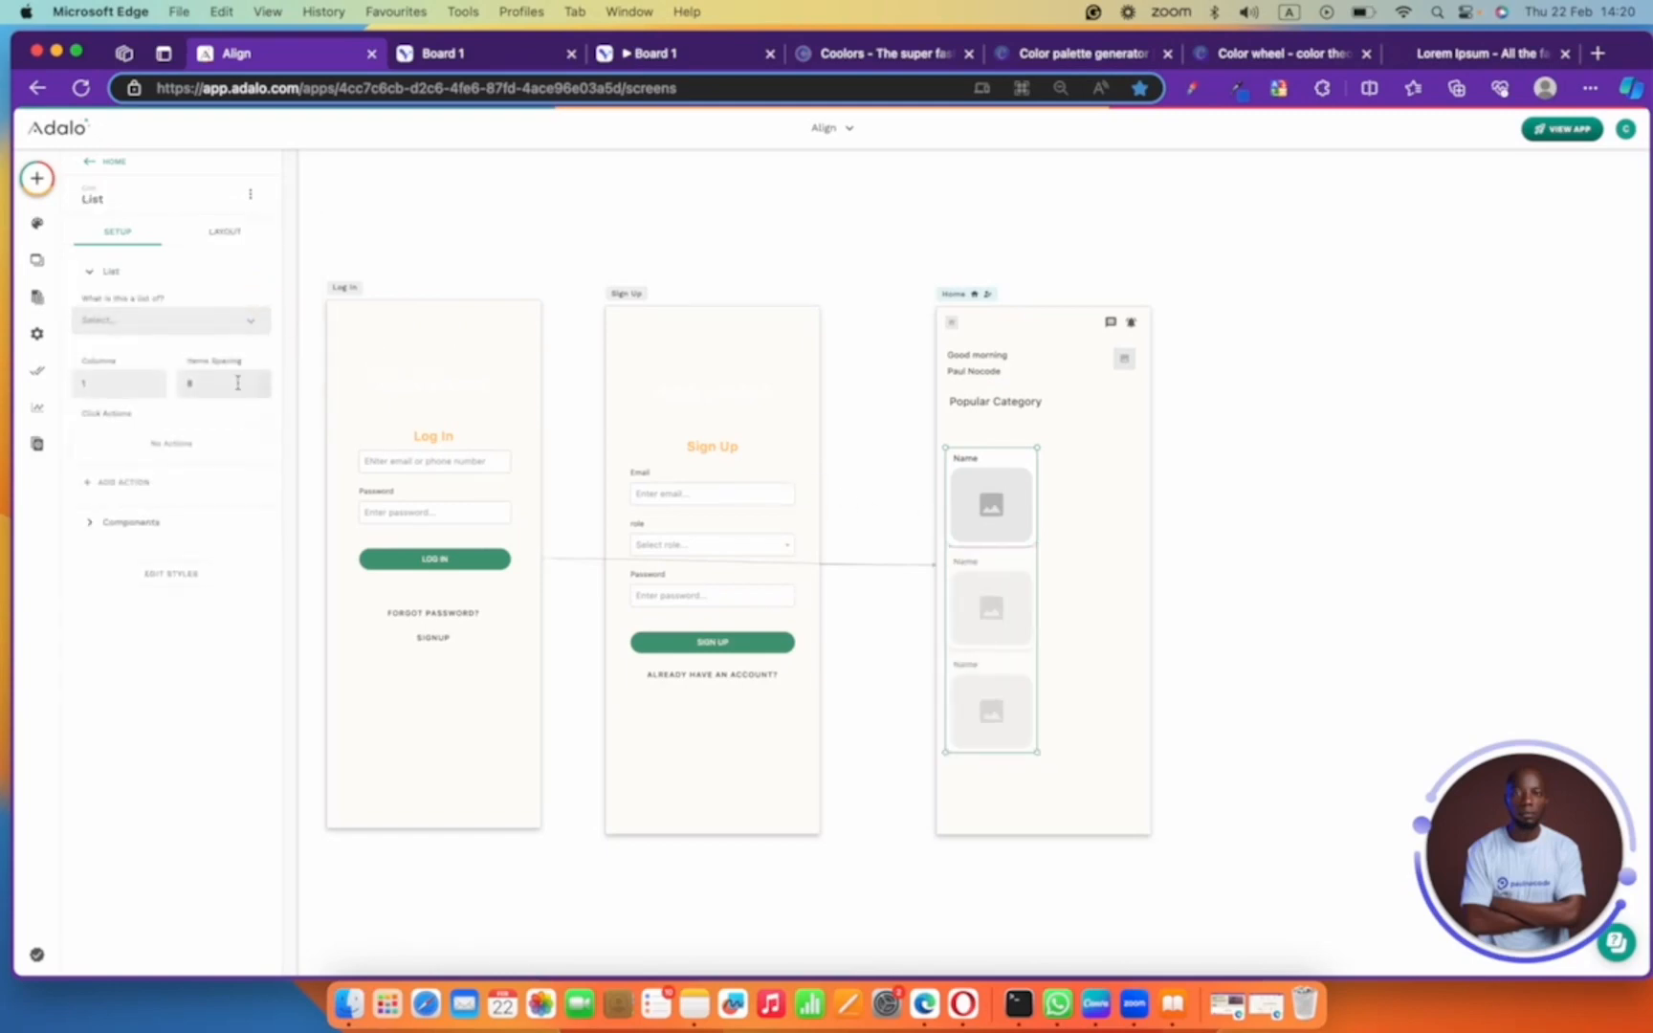
double_click(113, 383)
type("2")
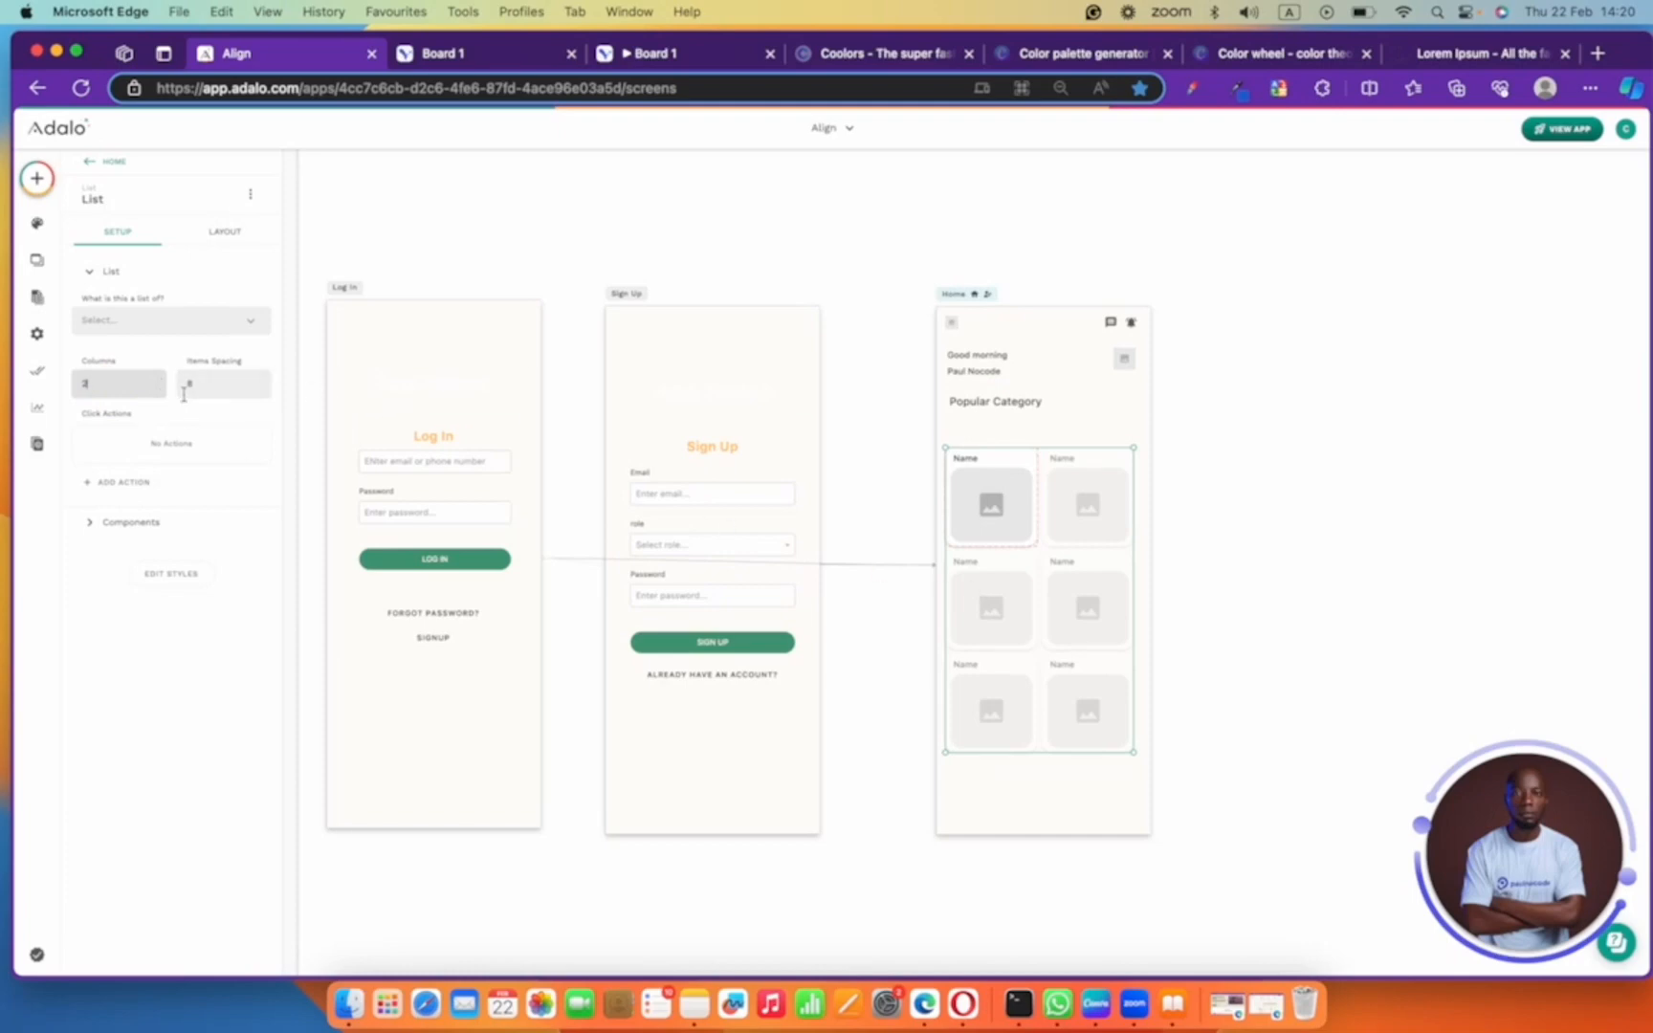
left_click(266, 382)
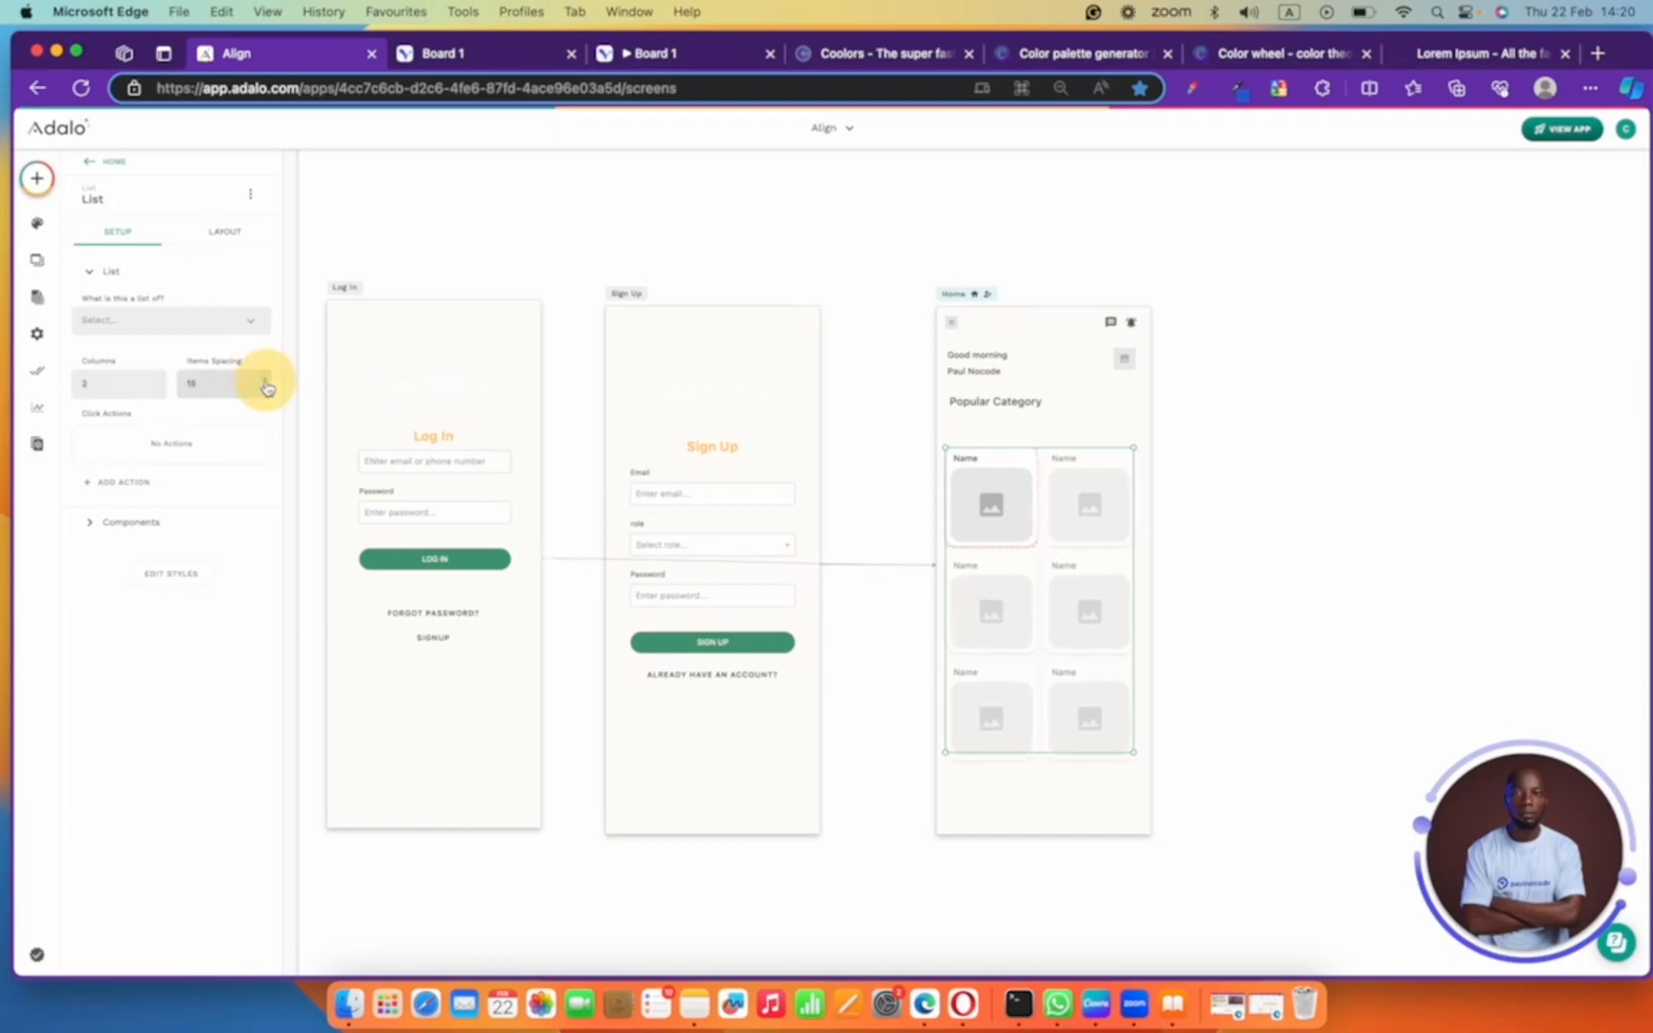
- Centre the list just below the Popular Category heading and make it a list of the categorty collection
left_click_drag(1027, 559, 939, 536)
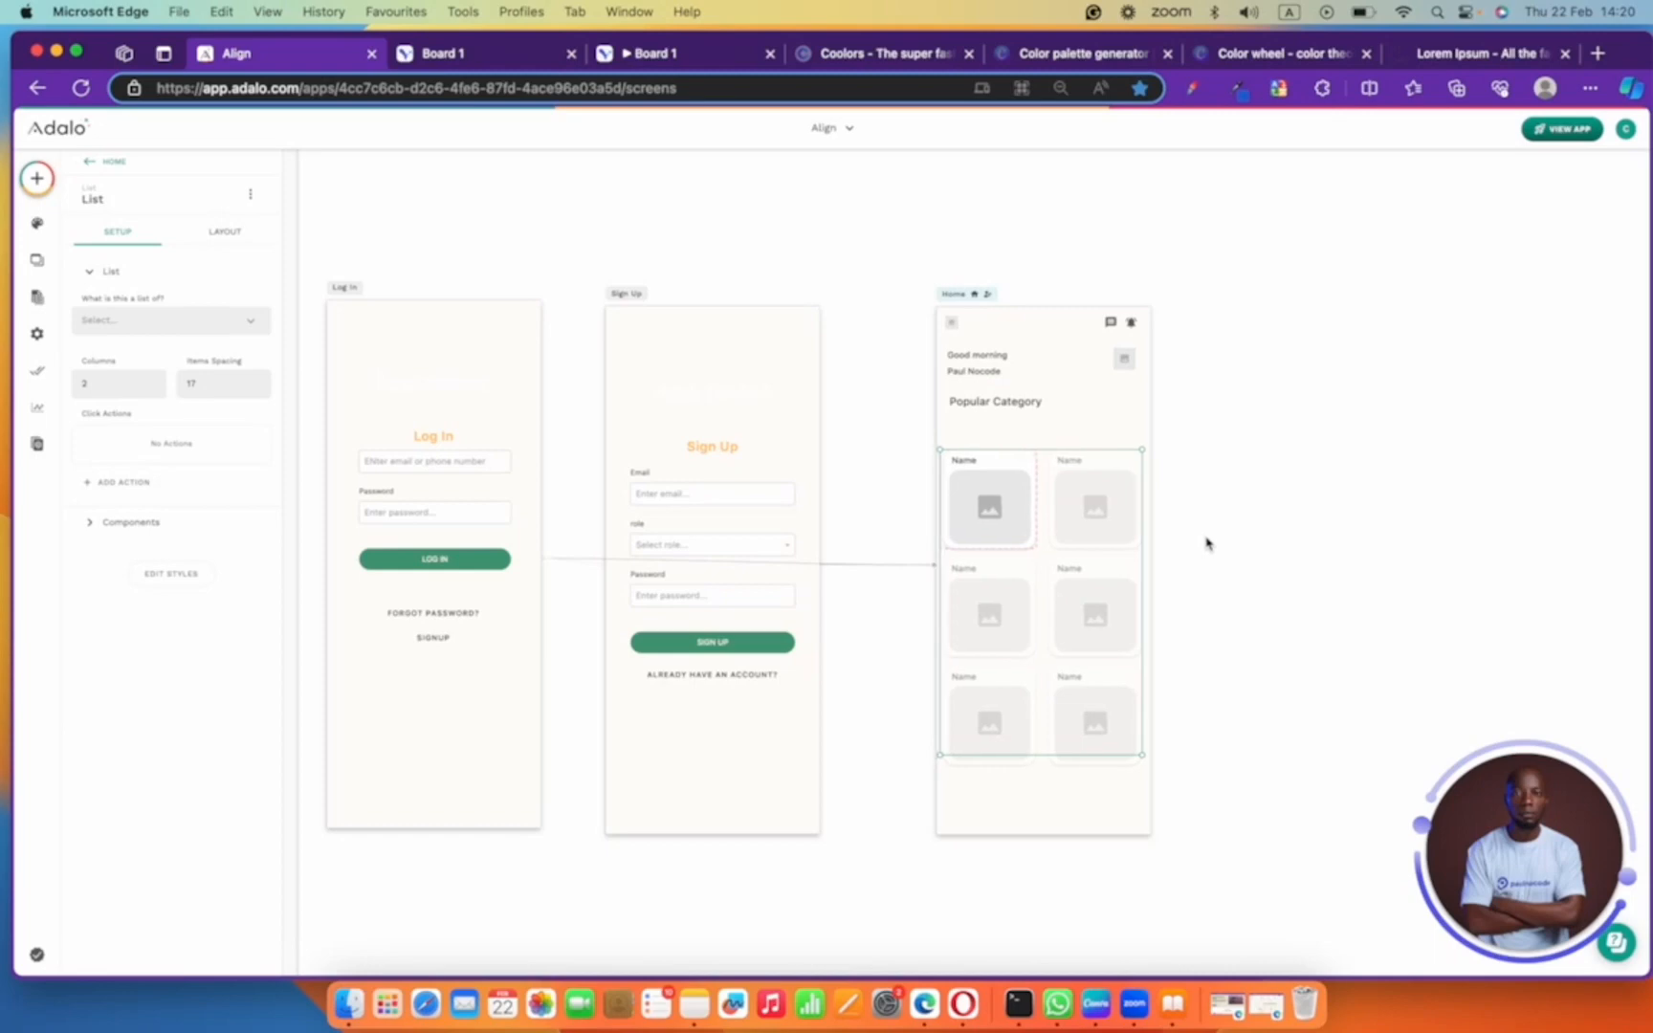
left_click_drag(1016, 497, 1025, 478)
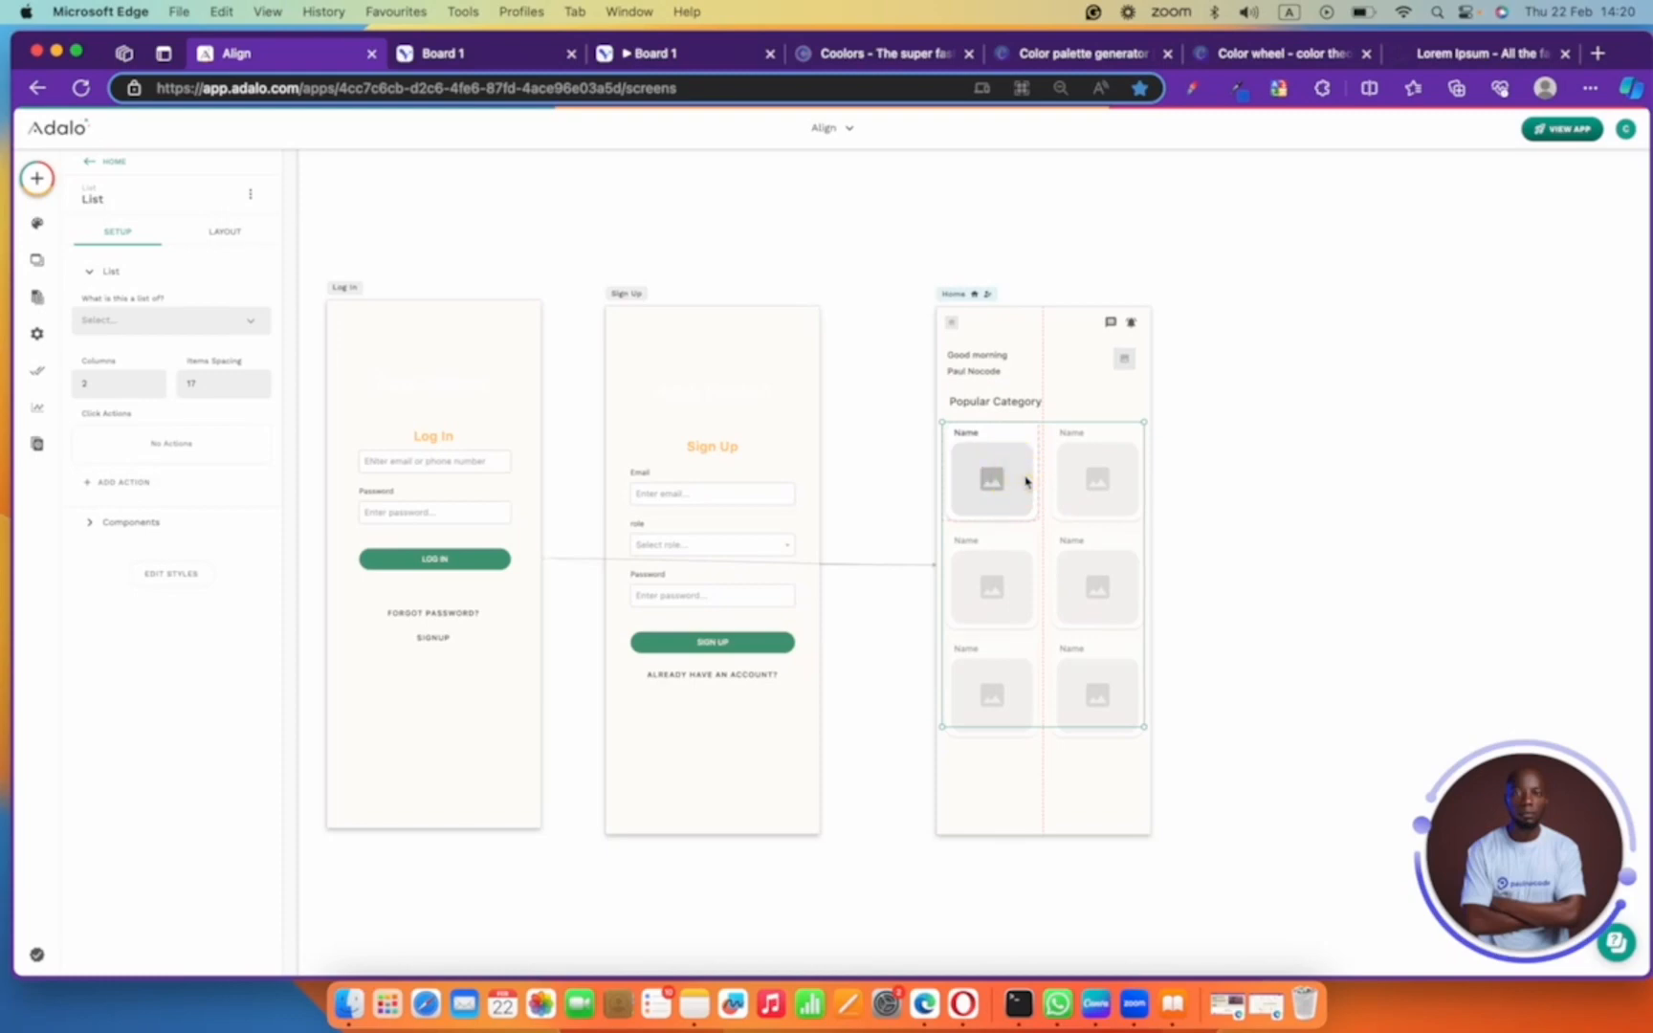
left_click(170, 320)
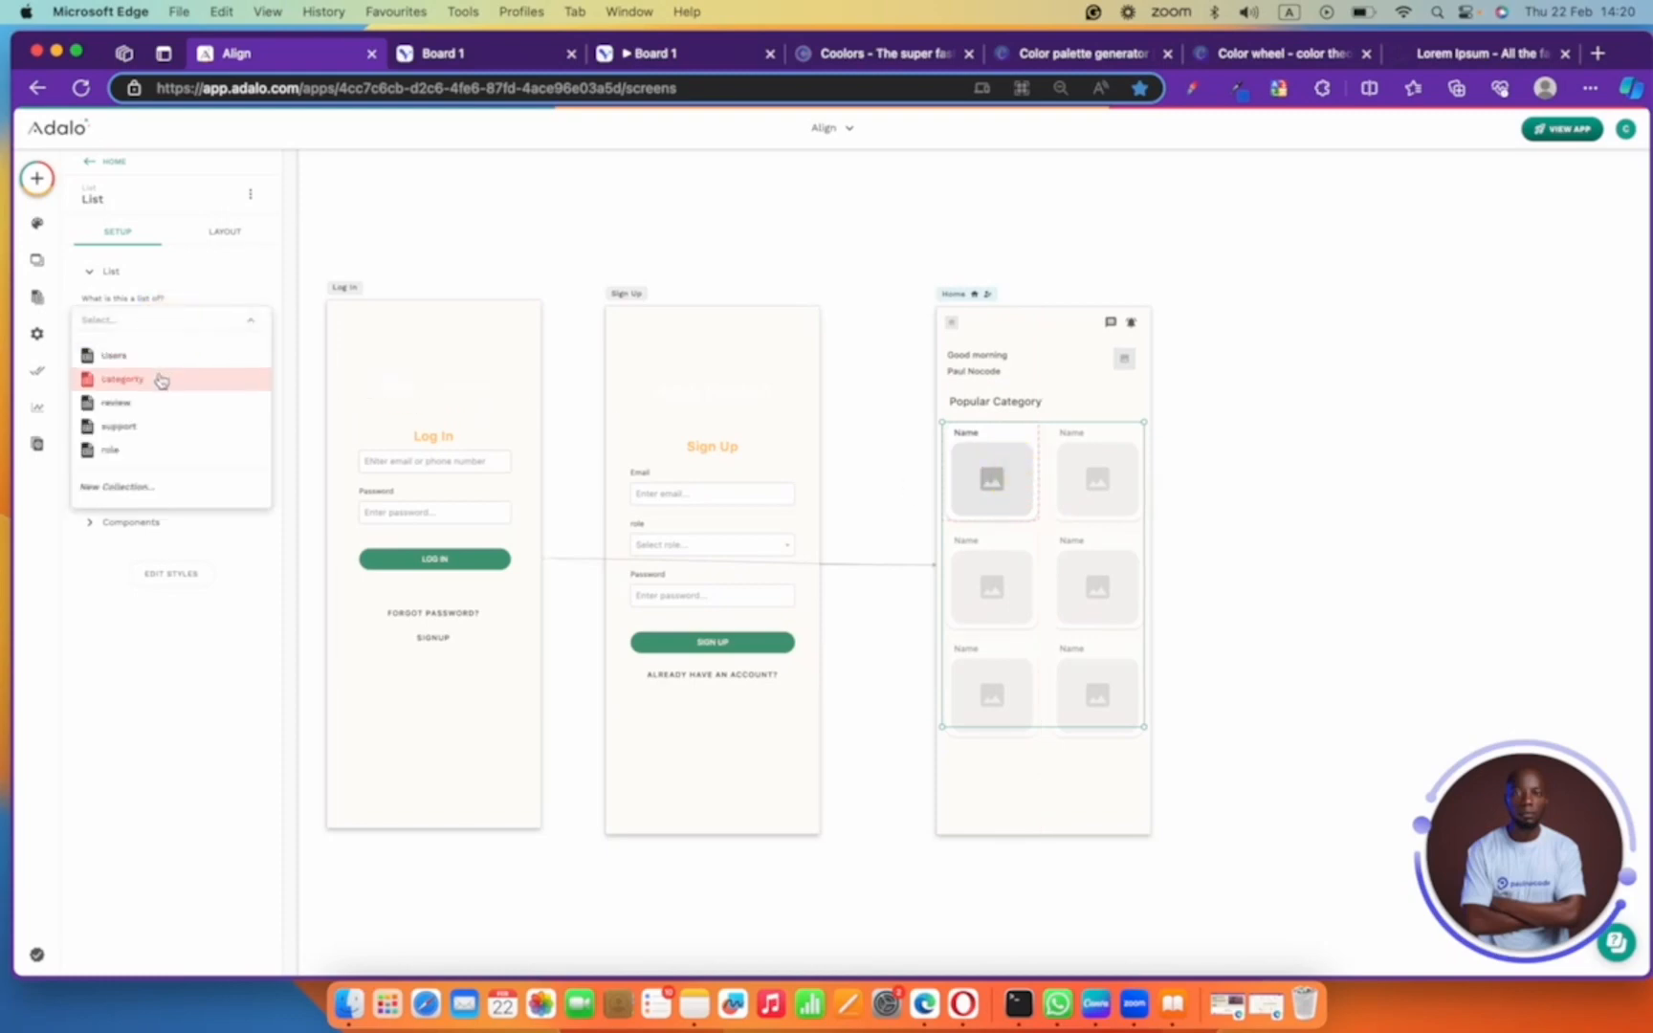
left_click(158, 378)
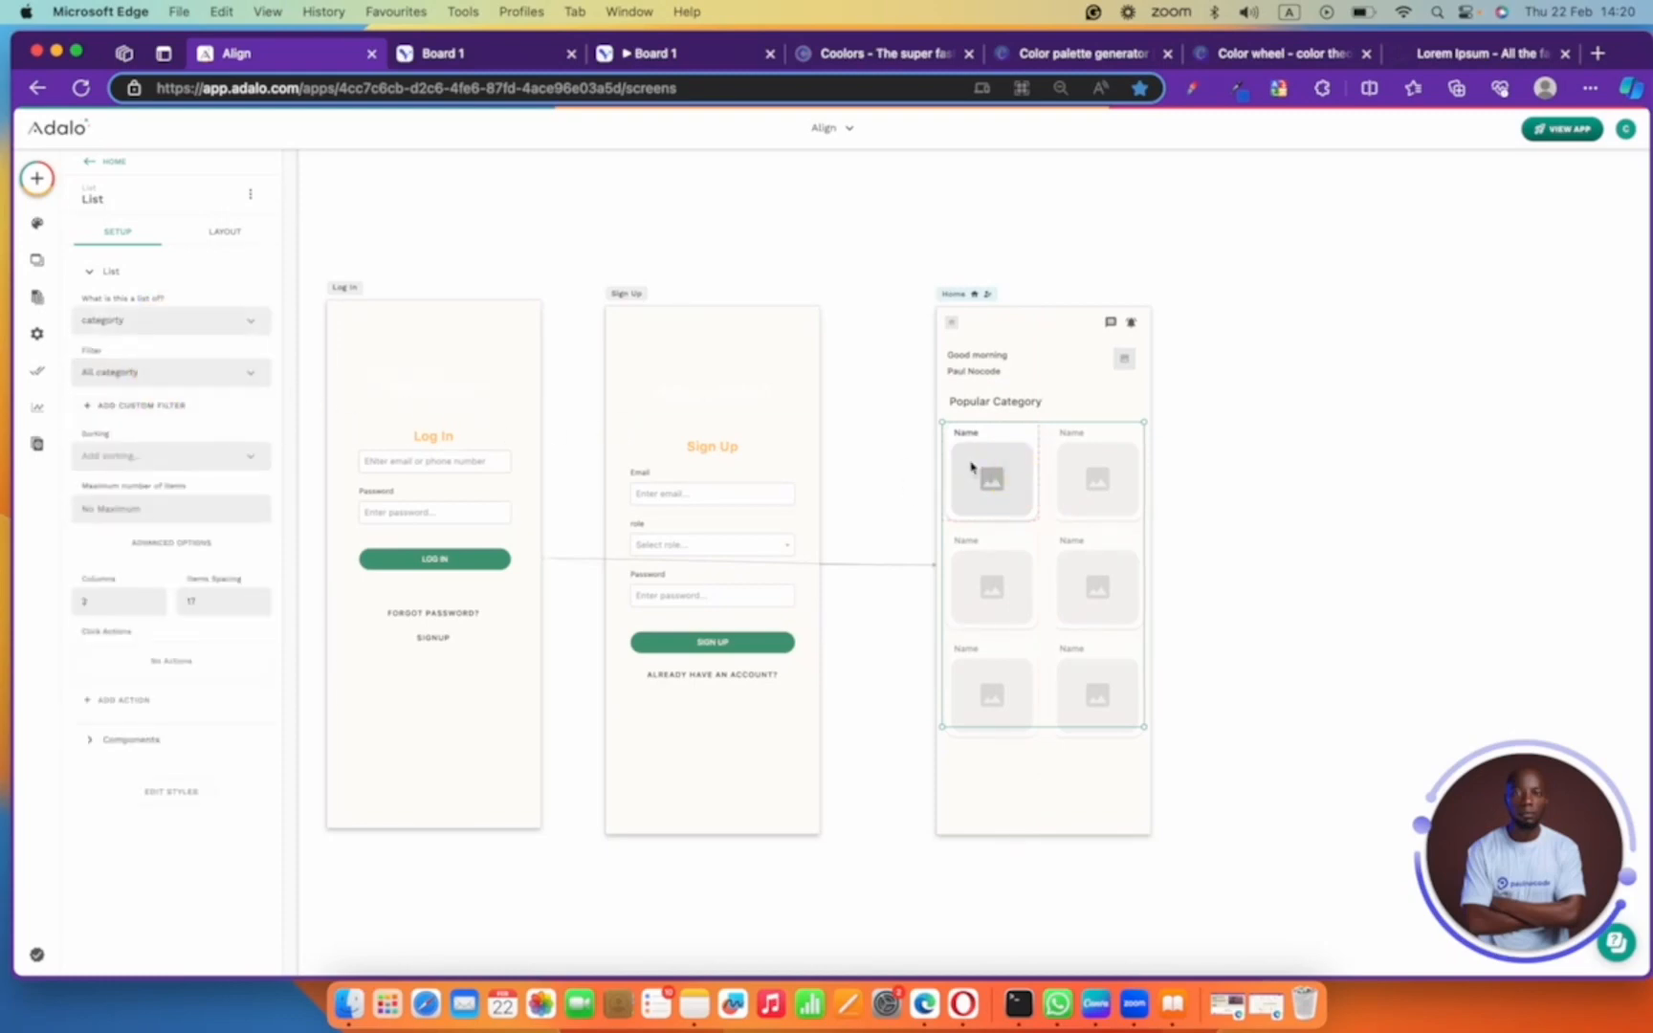
left_click(1250, 387)
- Replace the card's Name text with the current categorty's category_name value, removing the literal word Name
left_click(969, 436)
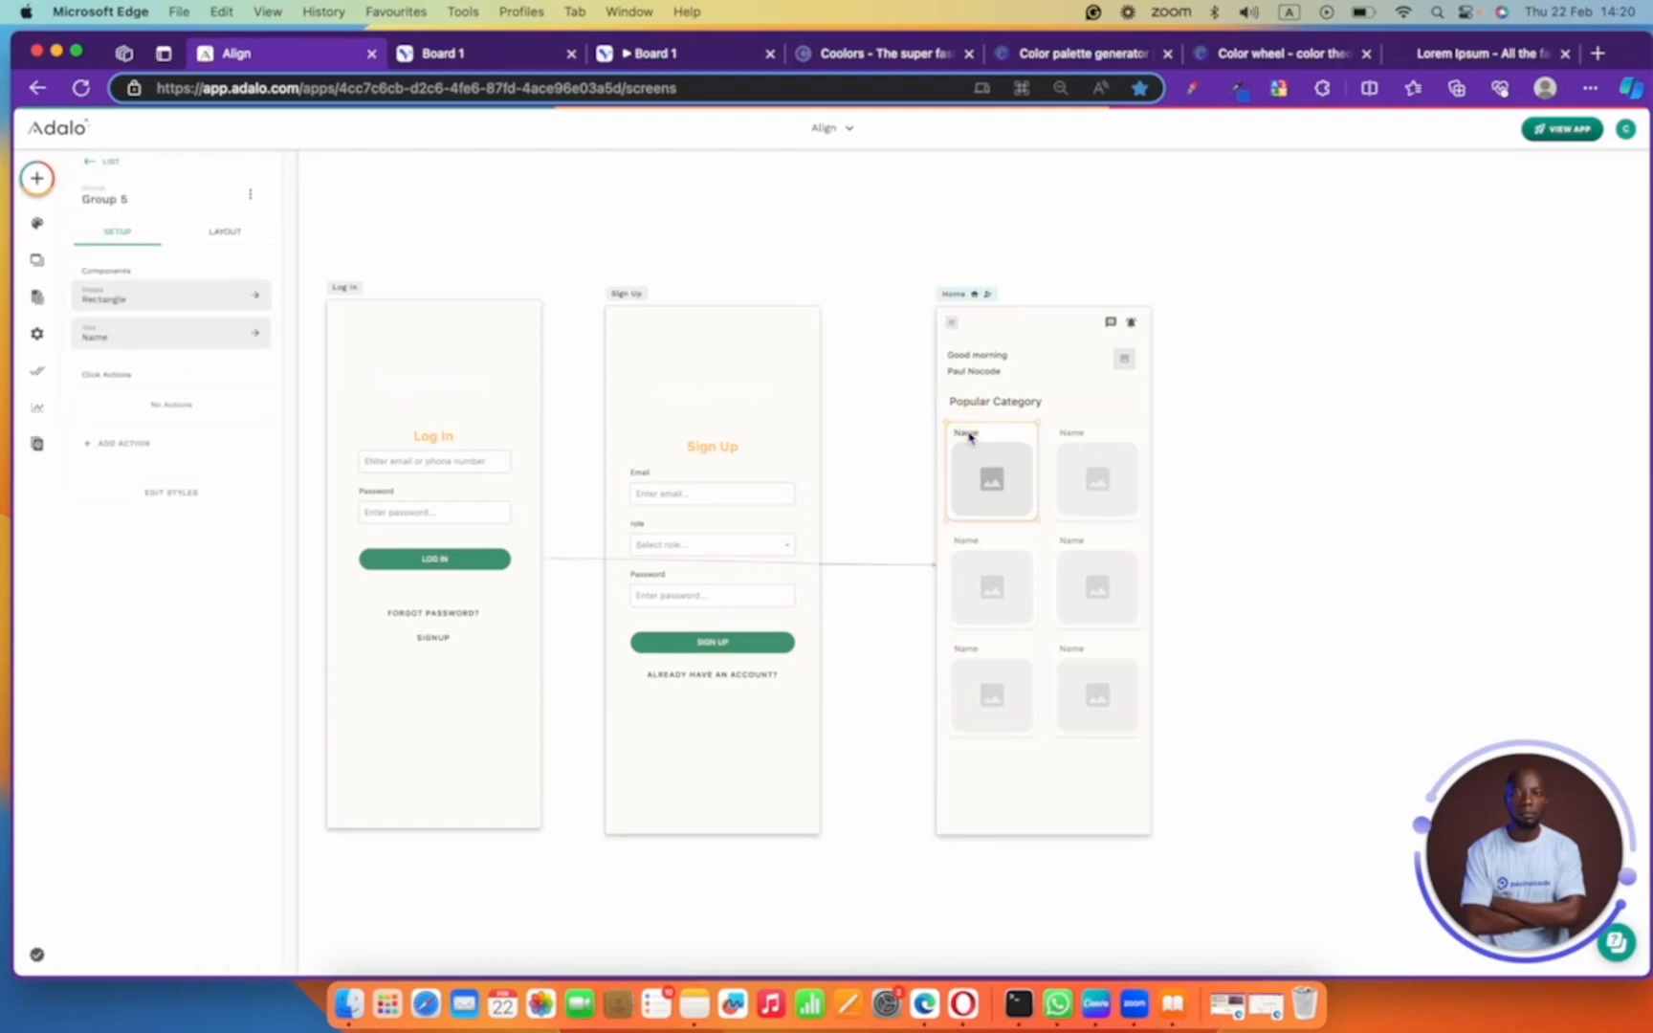
left_click(969, 435)
double_click(93, 299)
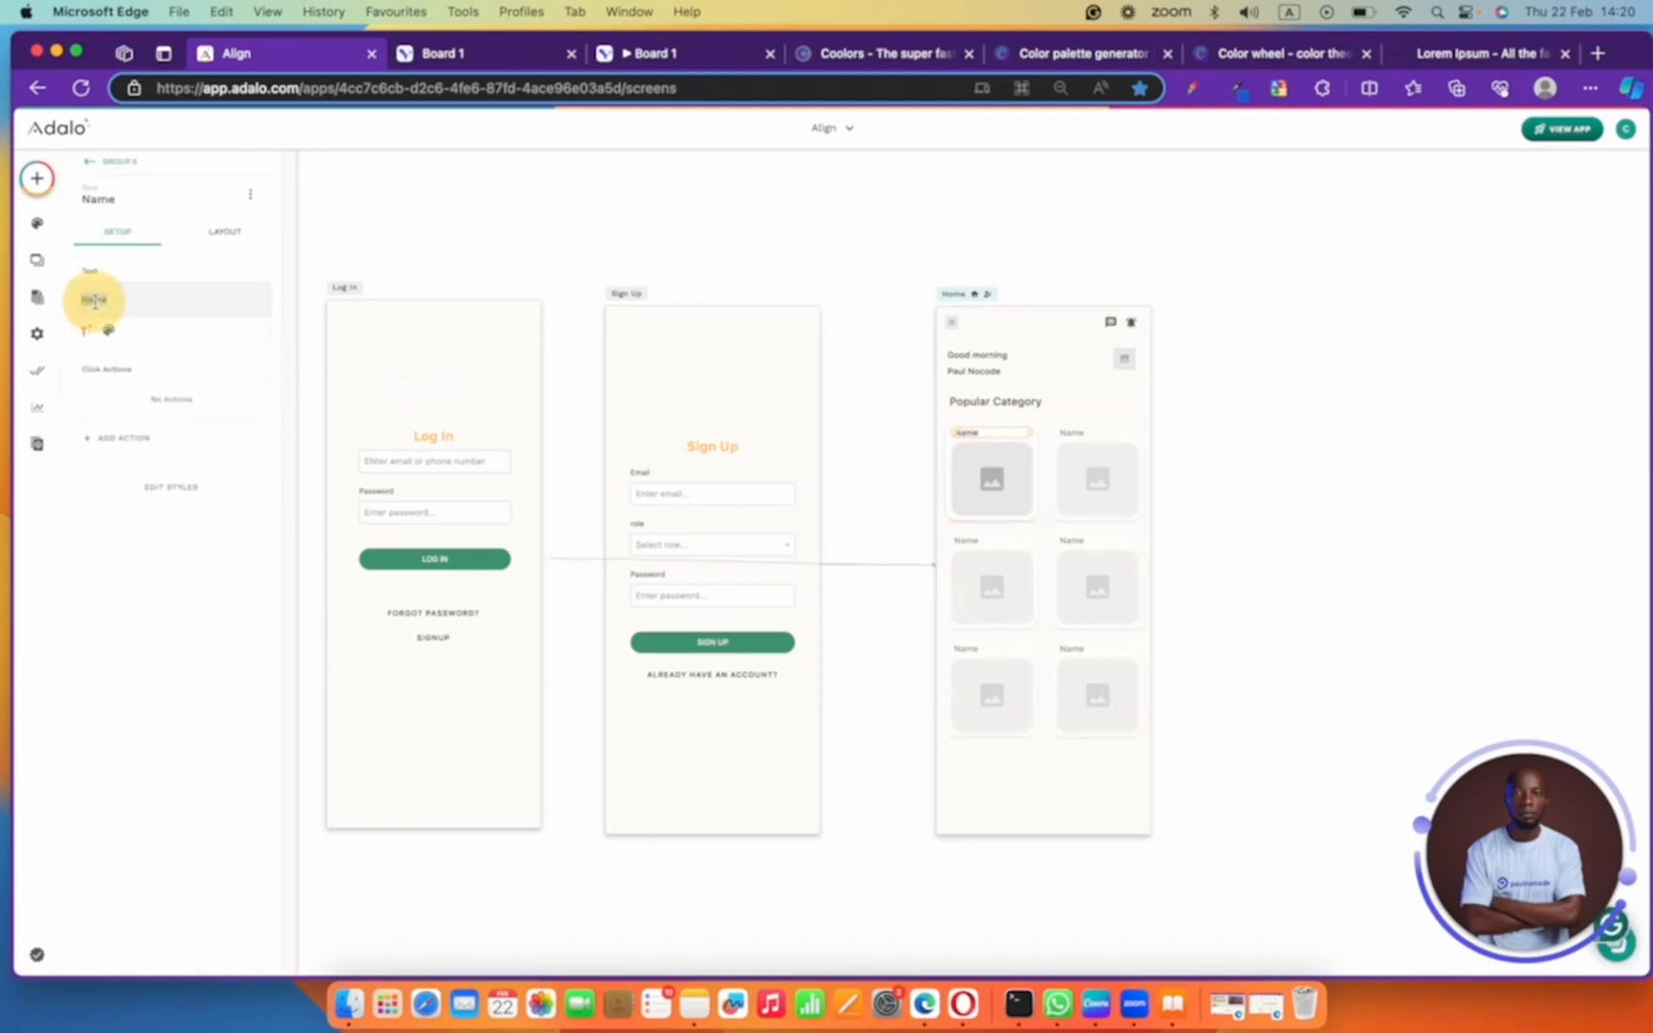
left_click(84, 330)
mouse_move(145, 378)
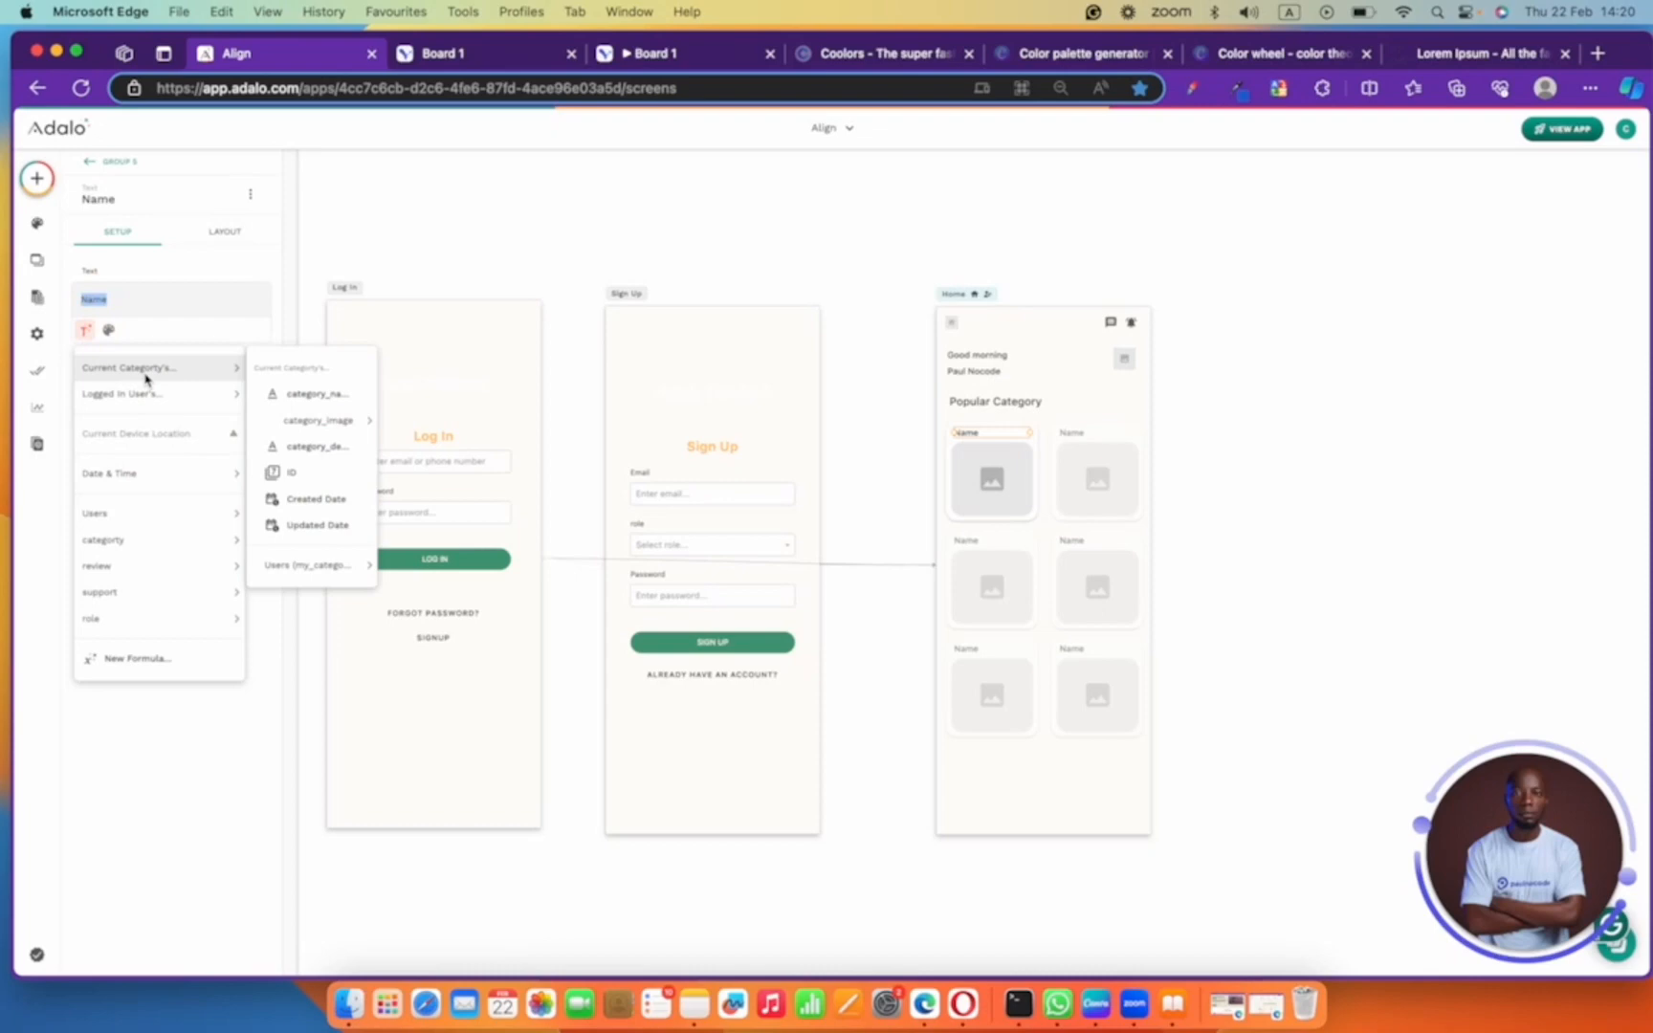
left_click(330, 392)
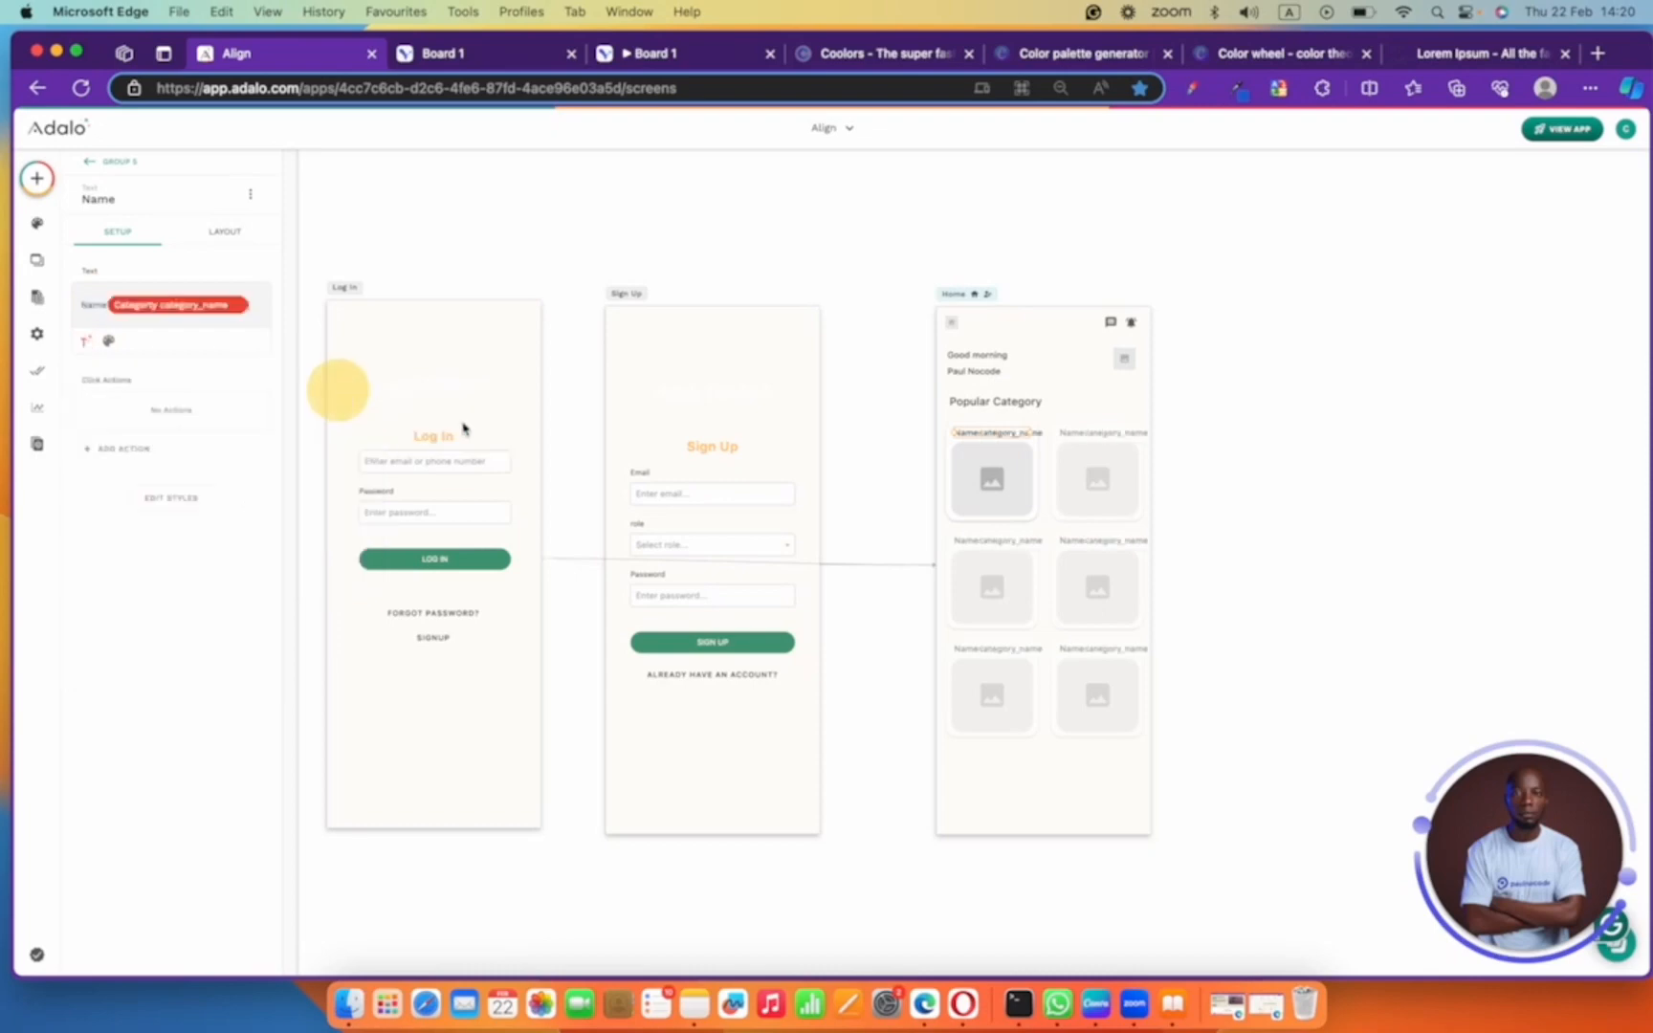
left_click(995, 482)
left_click(969, 439)
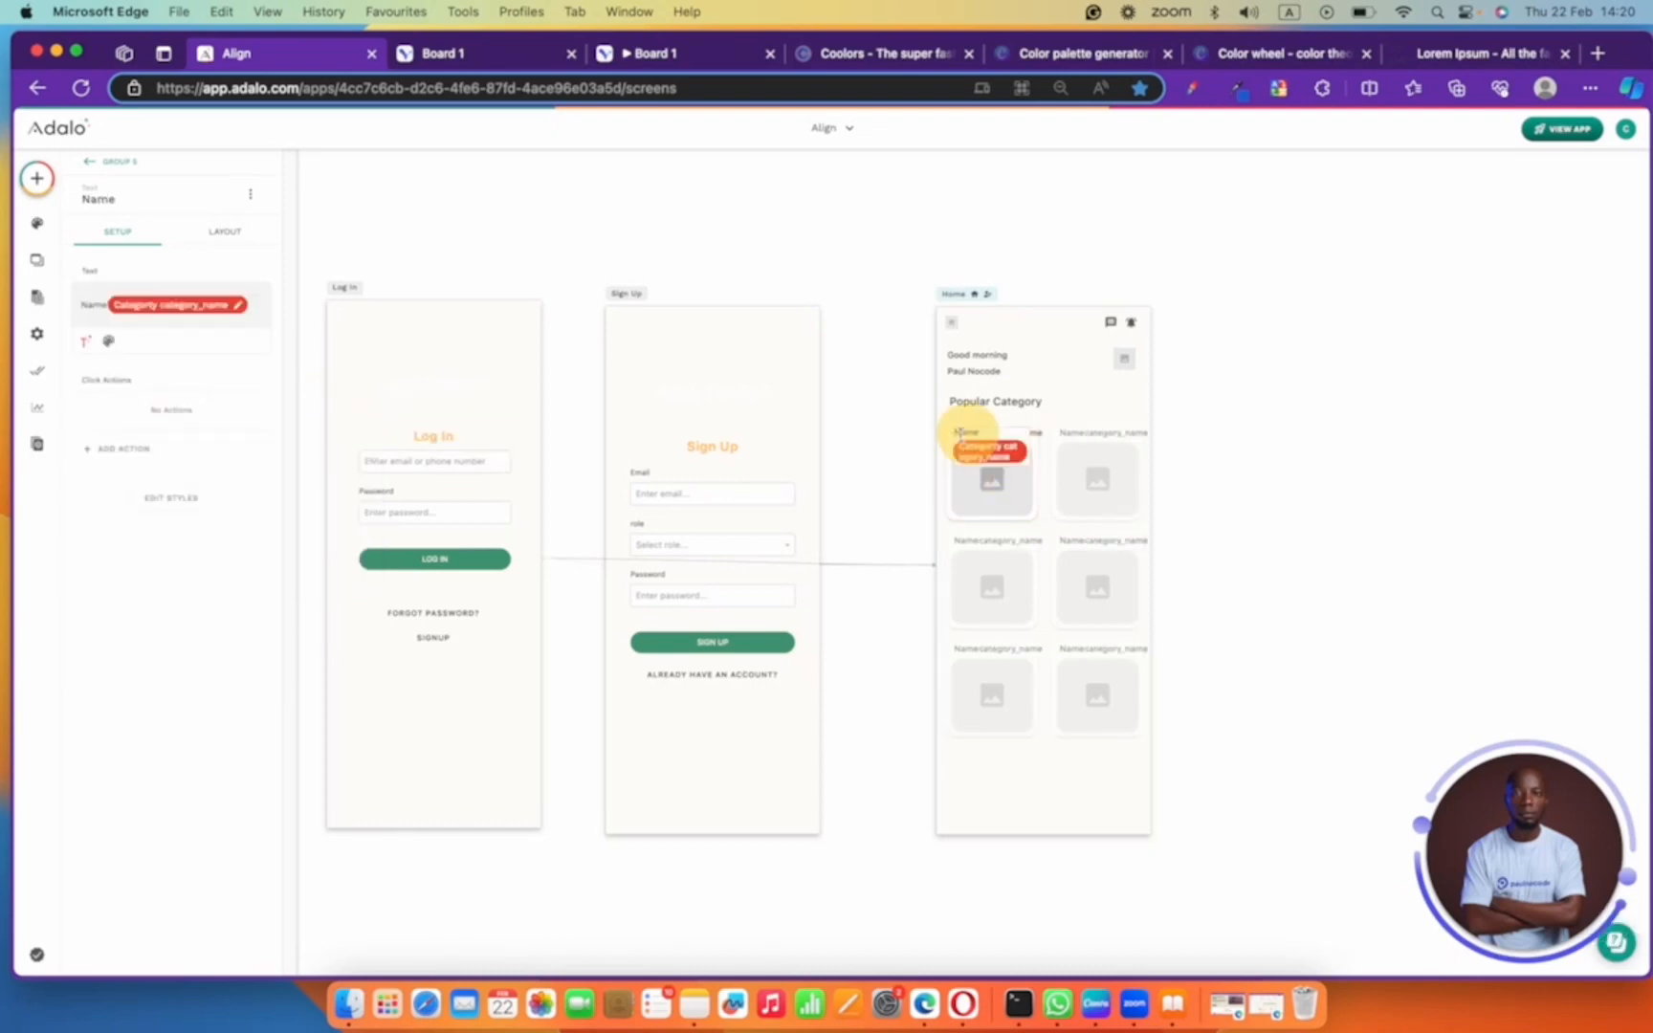
double_click(94, 303)
key("BackSpace")
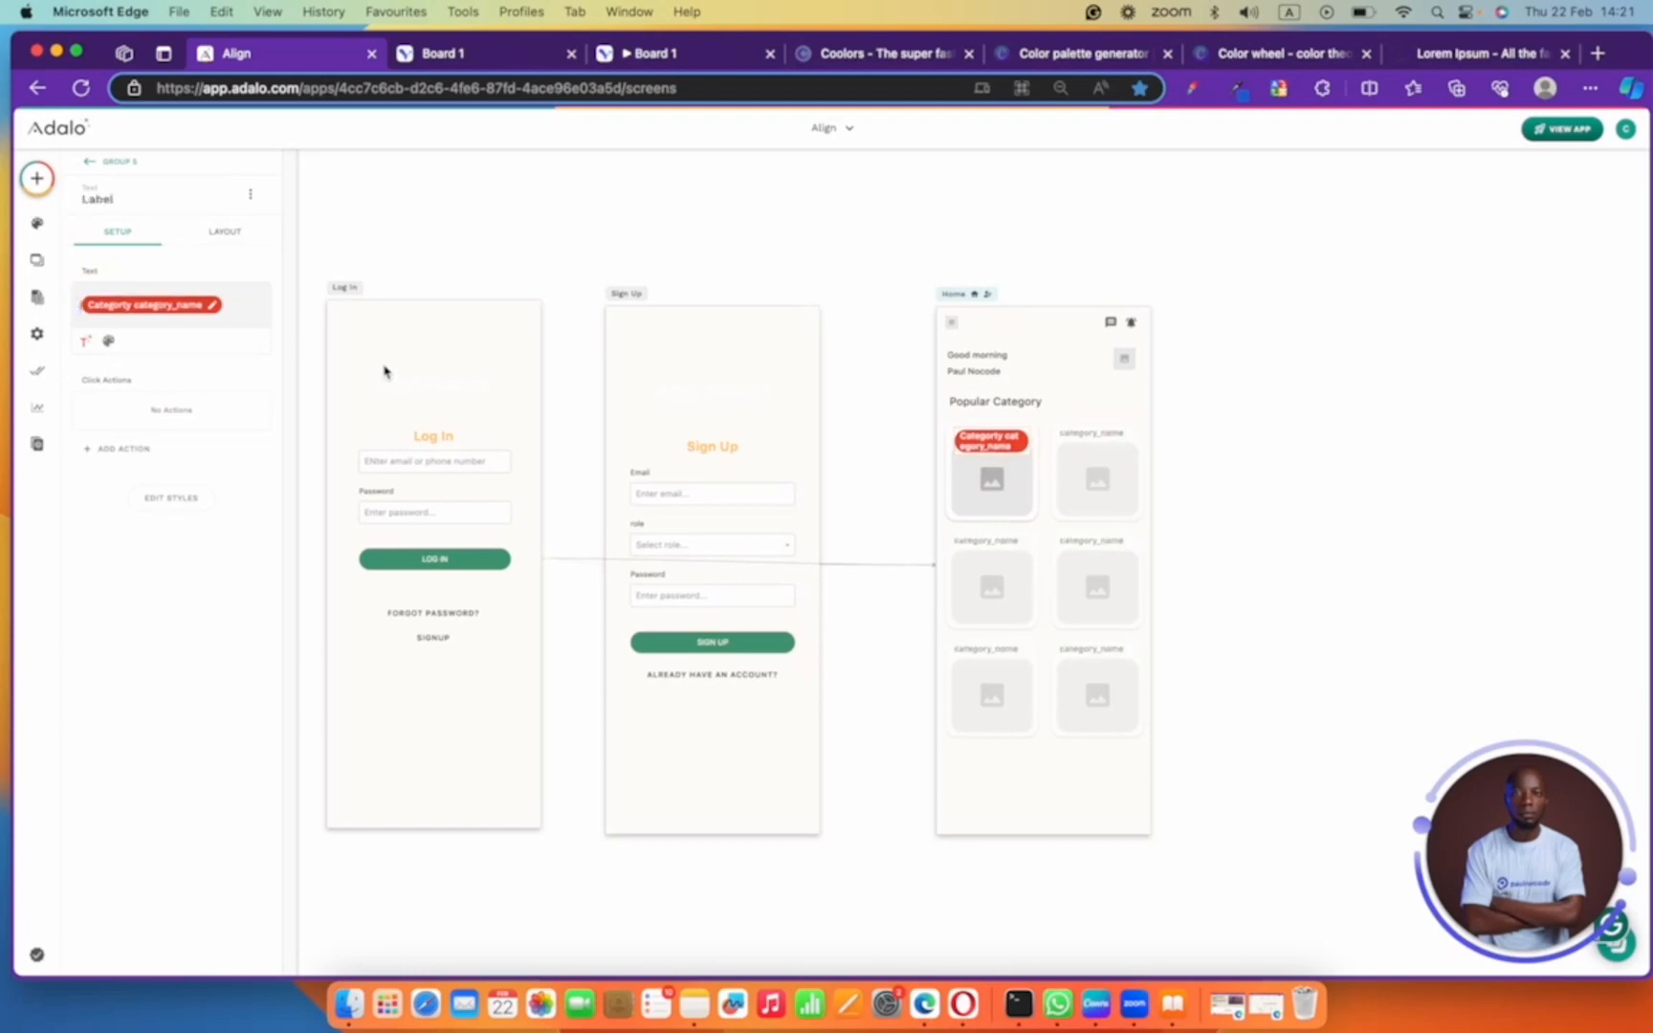
- Set the card image's source to the current categorty's category_image from the database
left_click(987, 494)
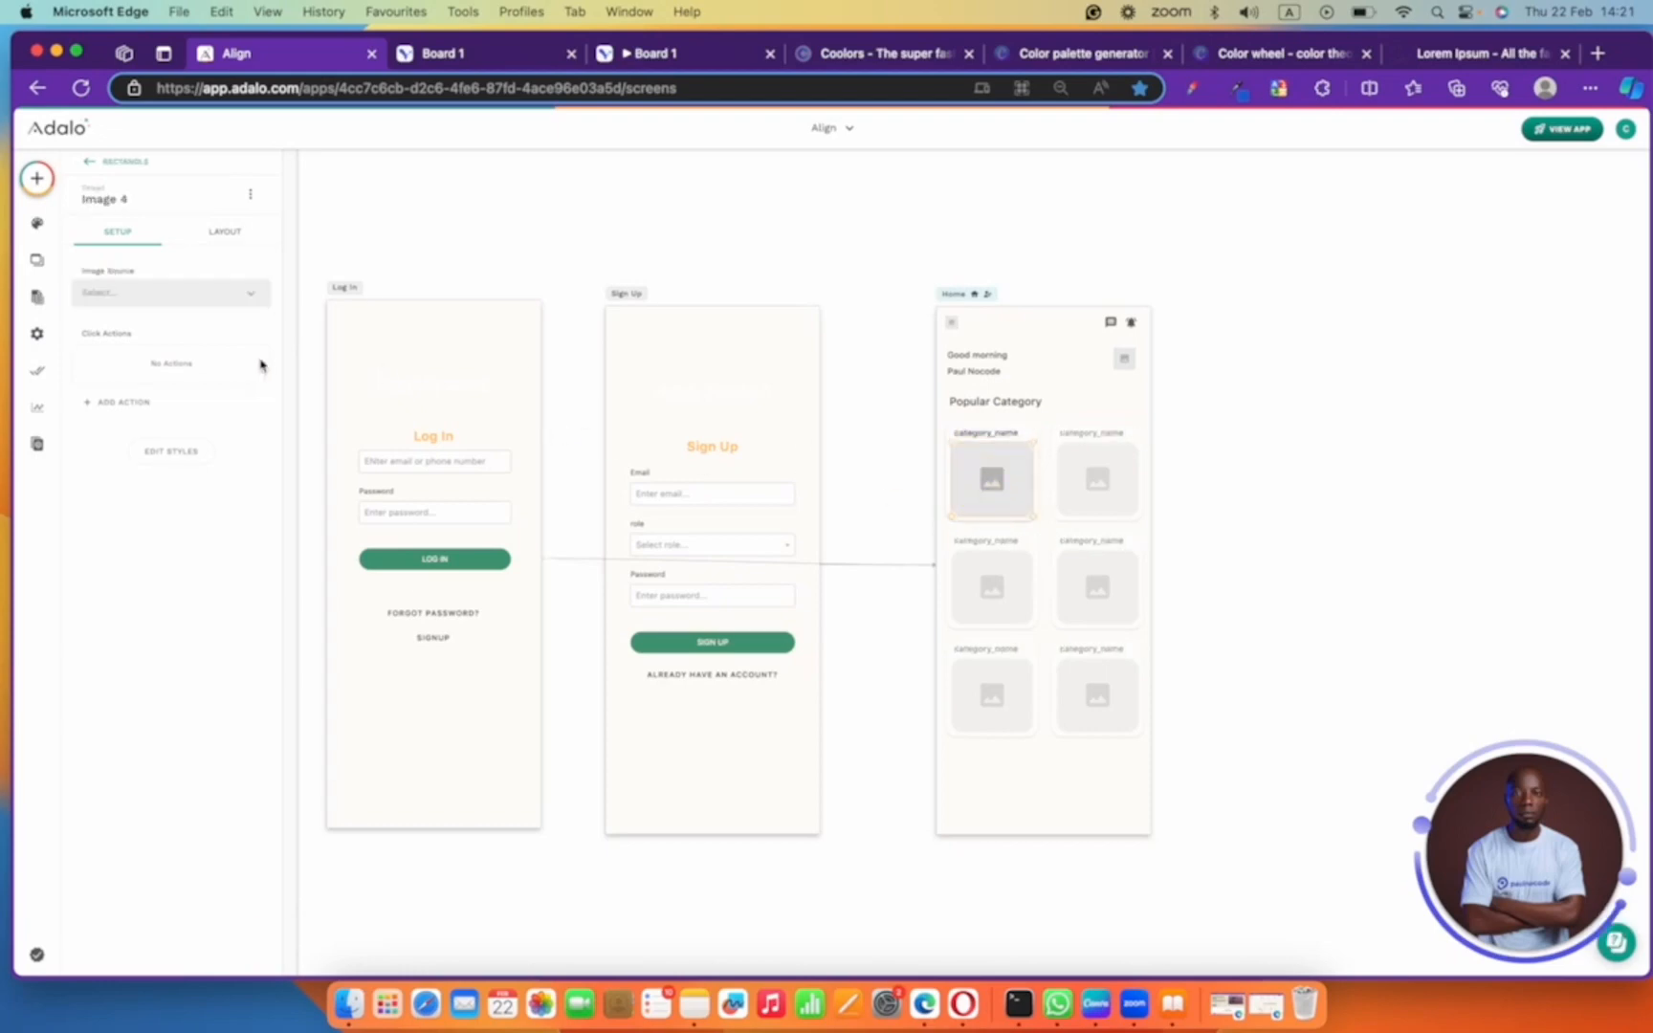
left_click(110, 296)
mouse_move(129, 358)
mouse_move(386, 362)
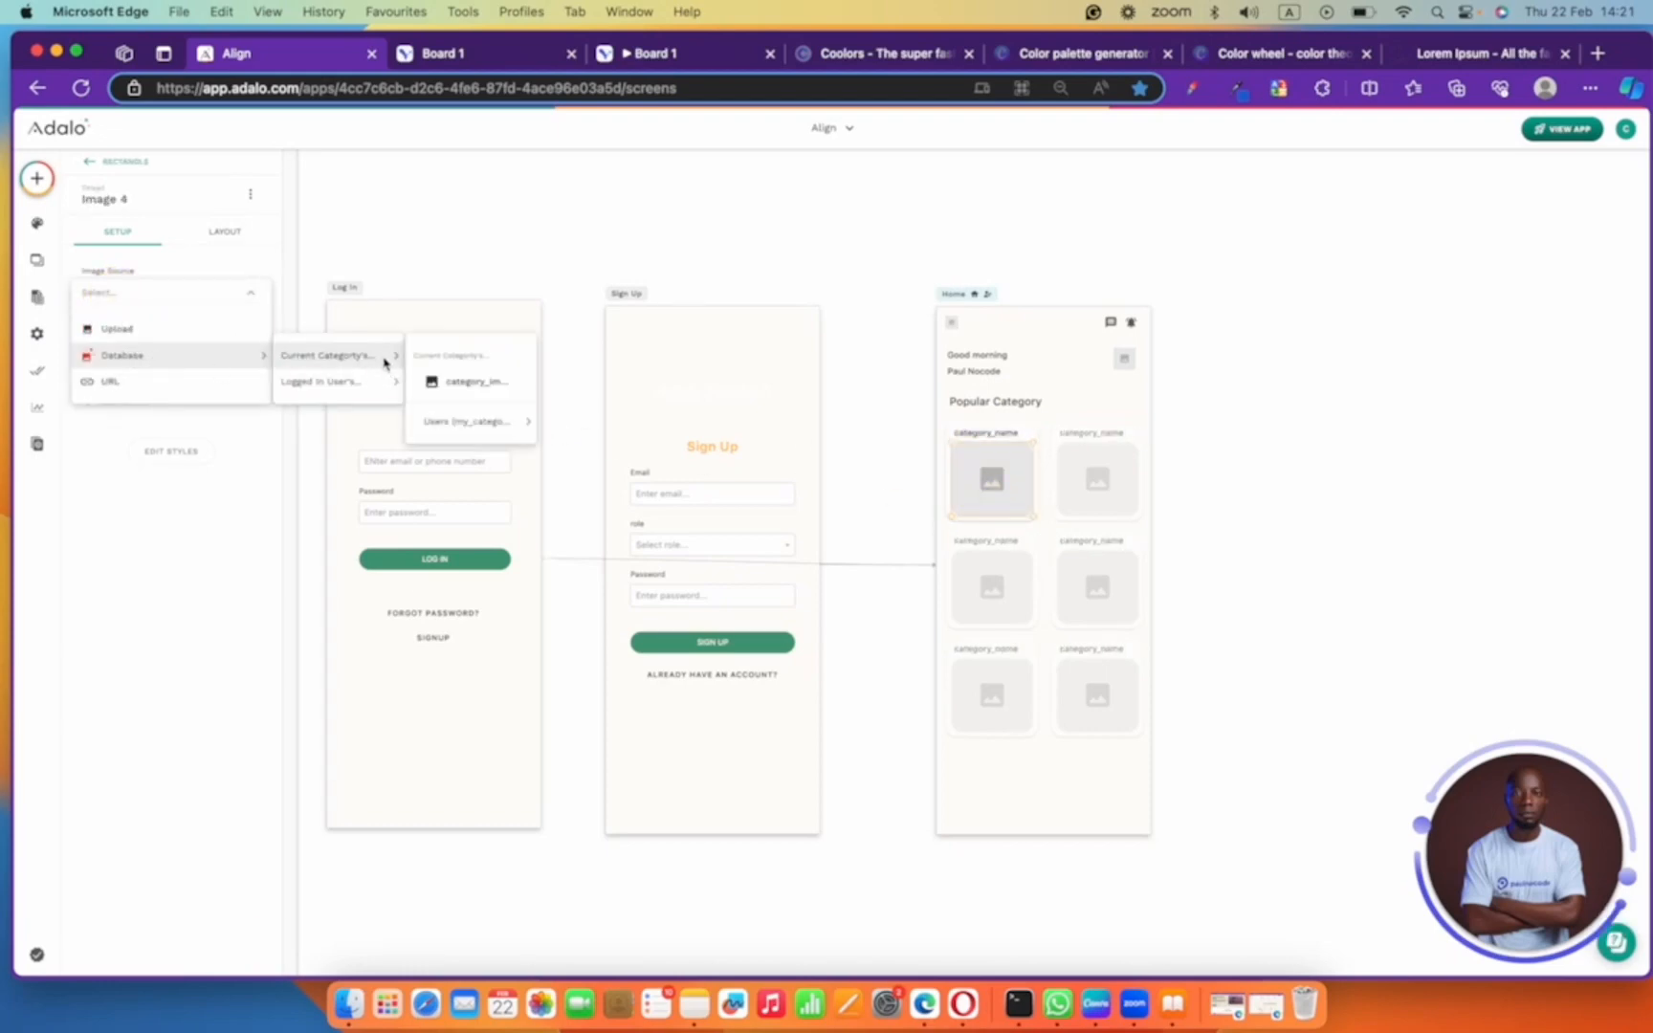
left_click(483, 378)
left_click(1216, 469)
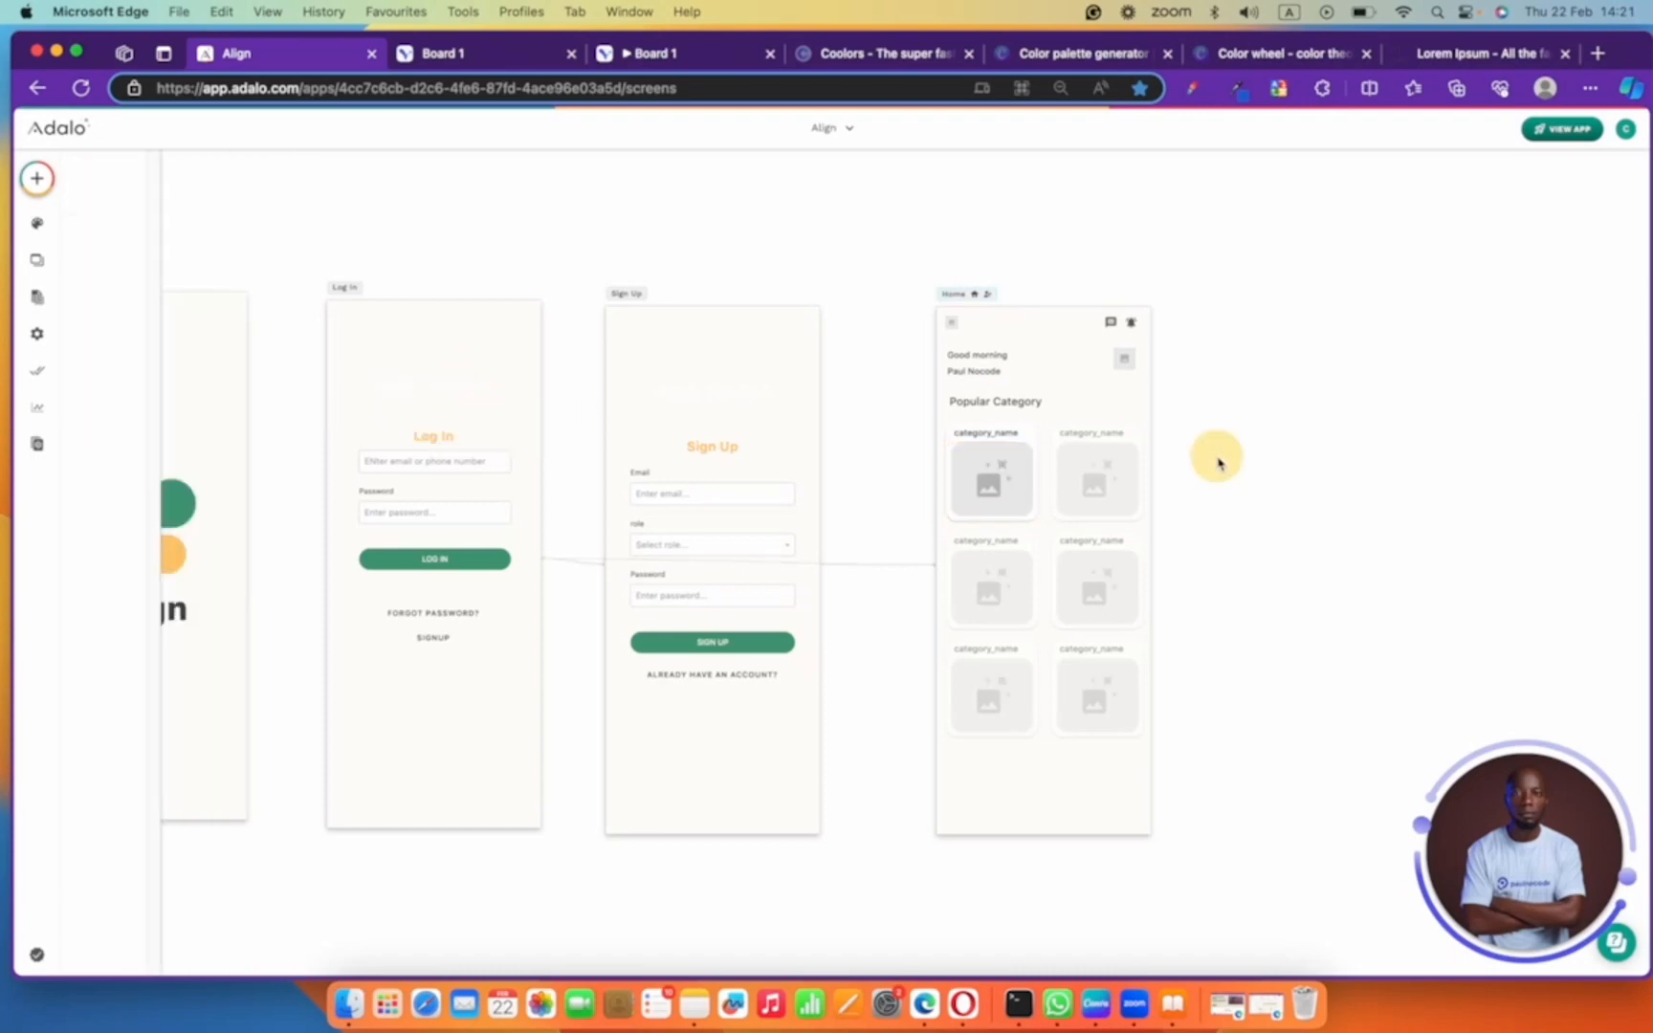
- Extend the category list's lower edge slightly downward and set its maximum number of items to 8
left_click(1126, 517)
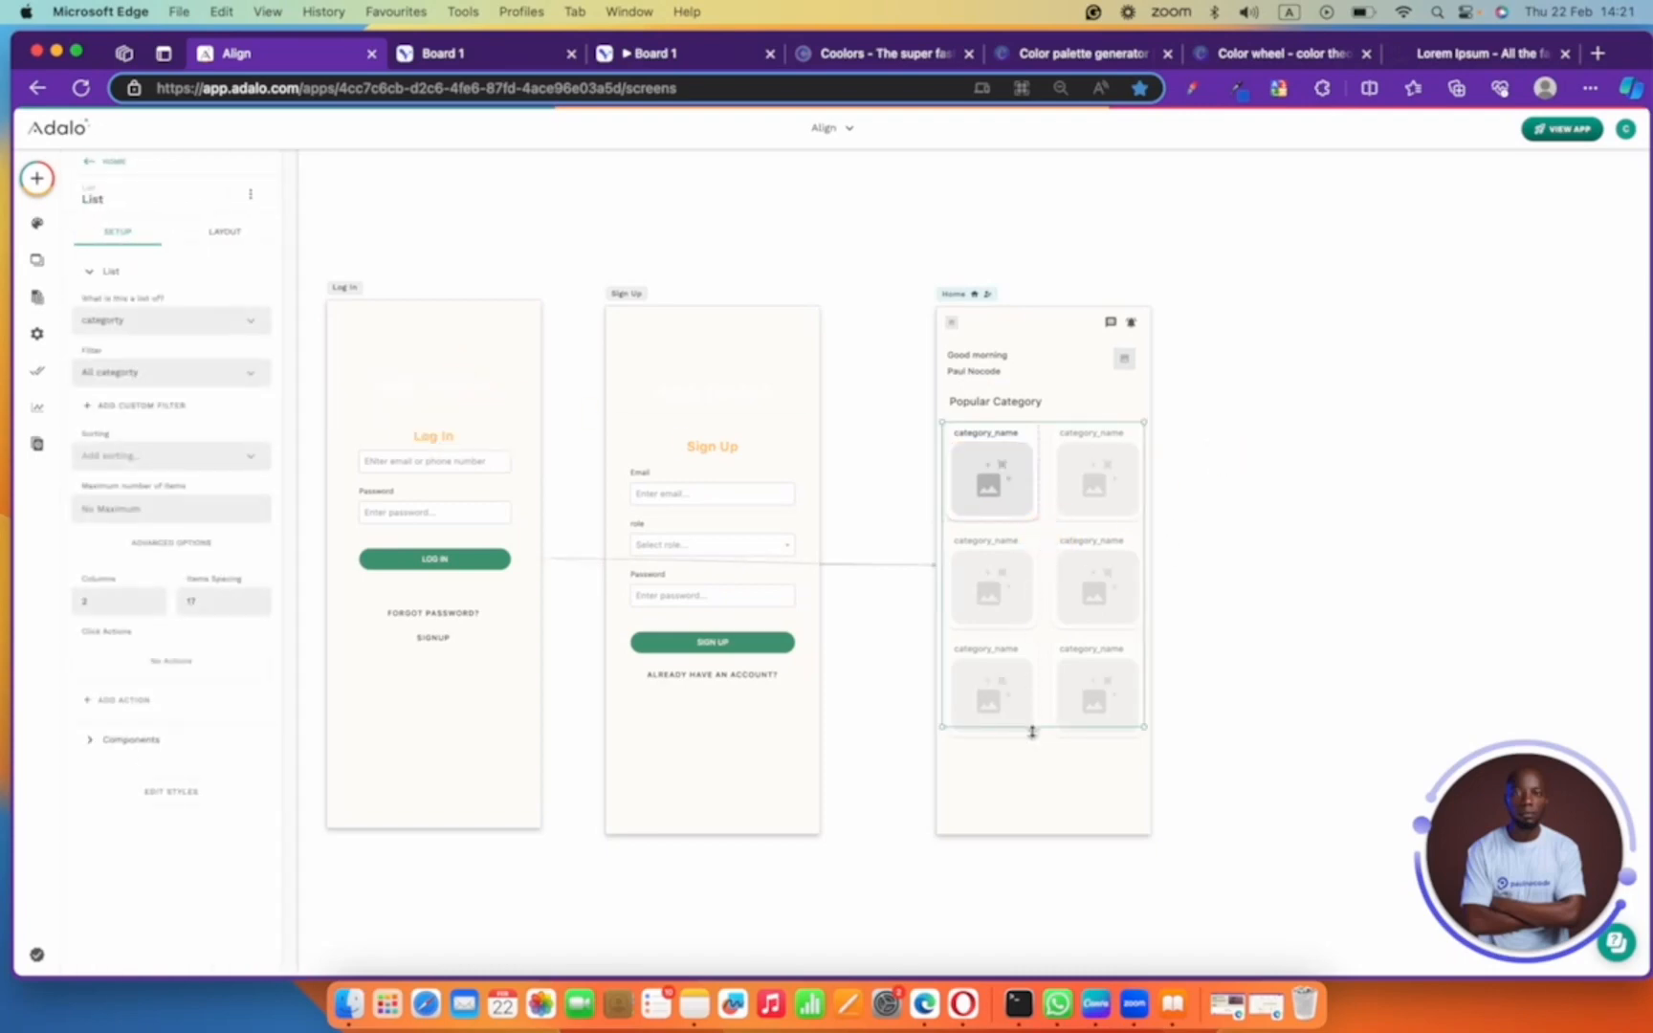
mouse_move(1032, 732)
left_mouse_down()
mouse_move(1033, 753)
mouse_move(1029, 734)
left_mouse_up()
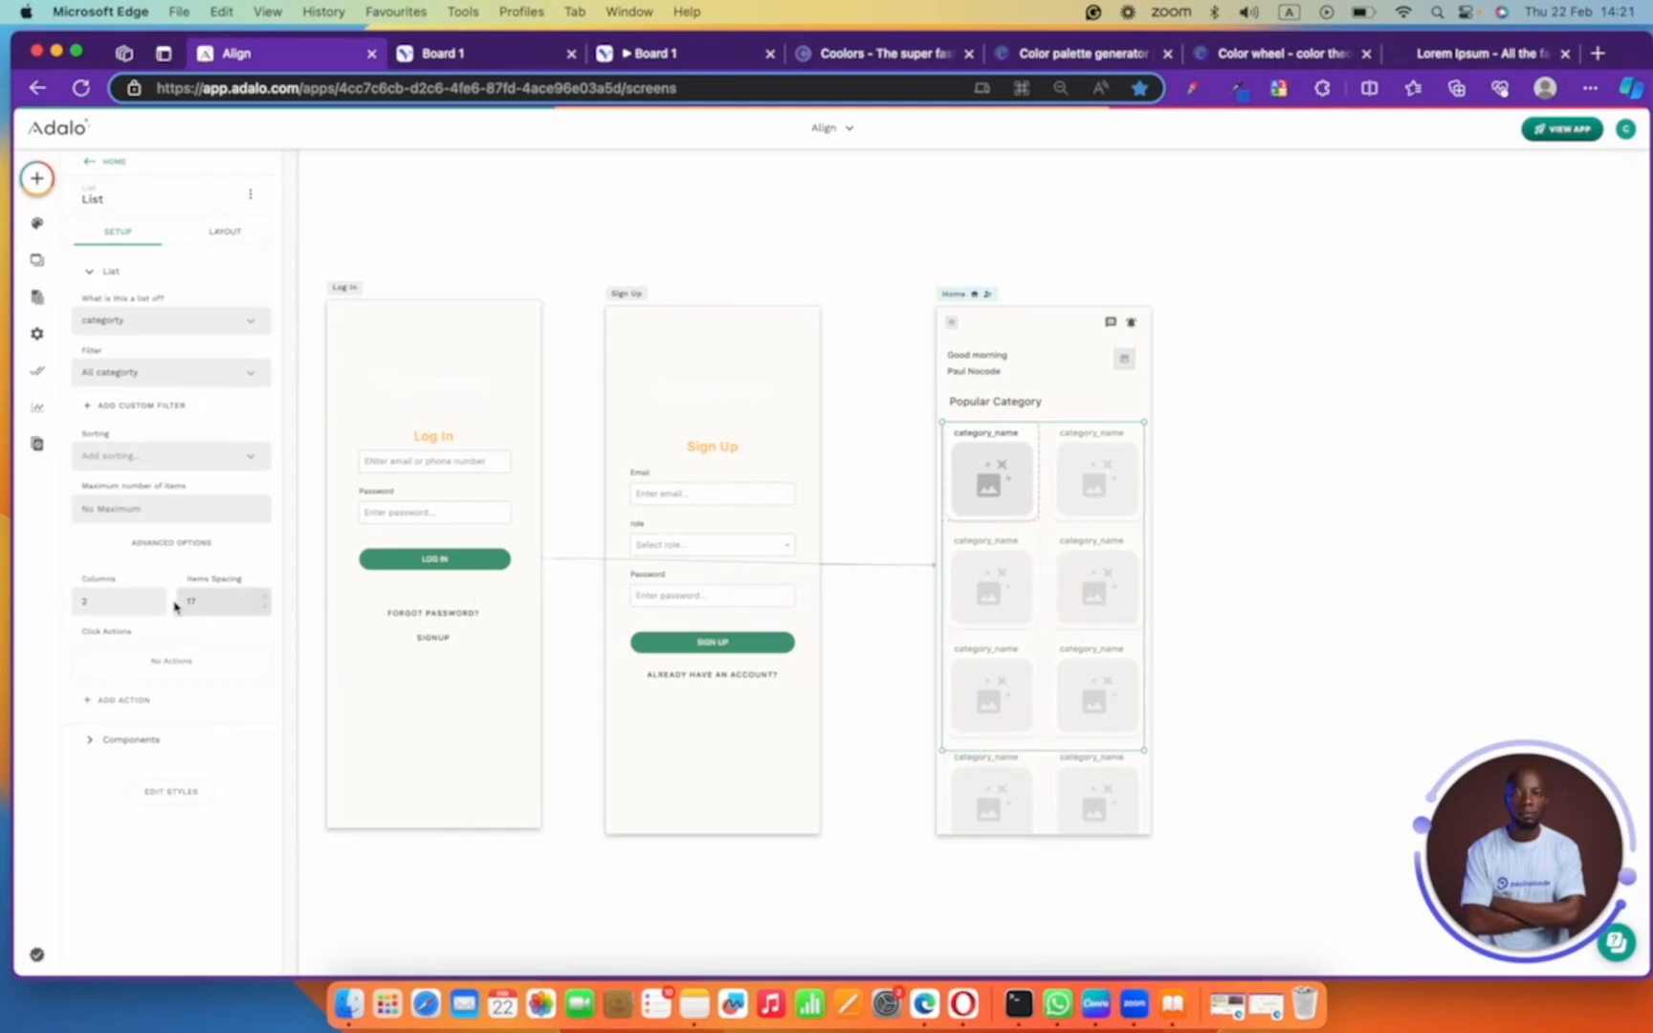
left_click(156, 501)
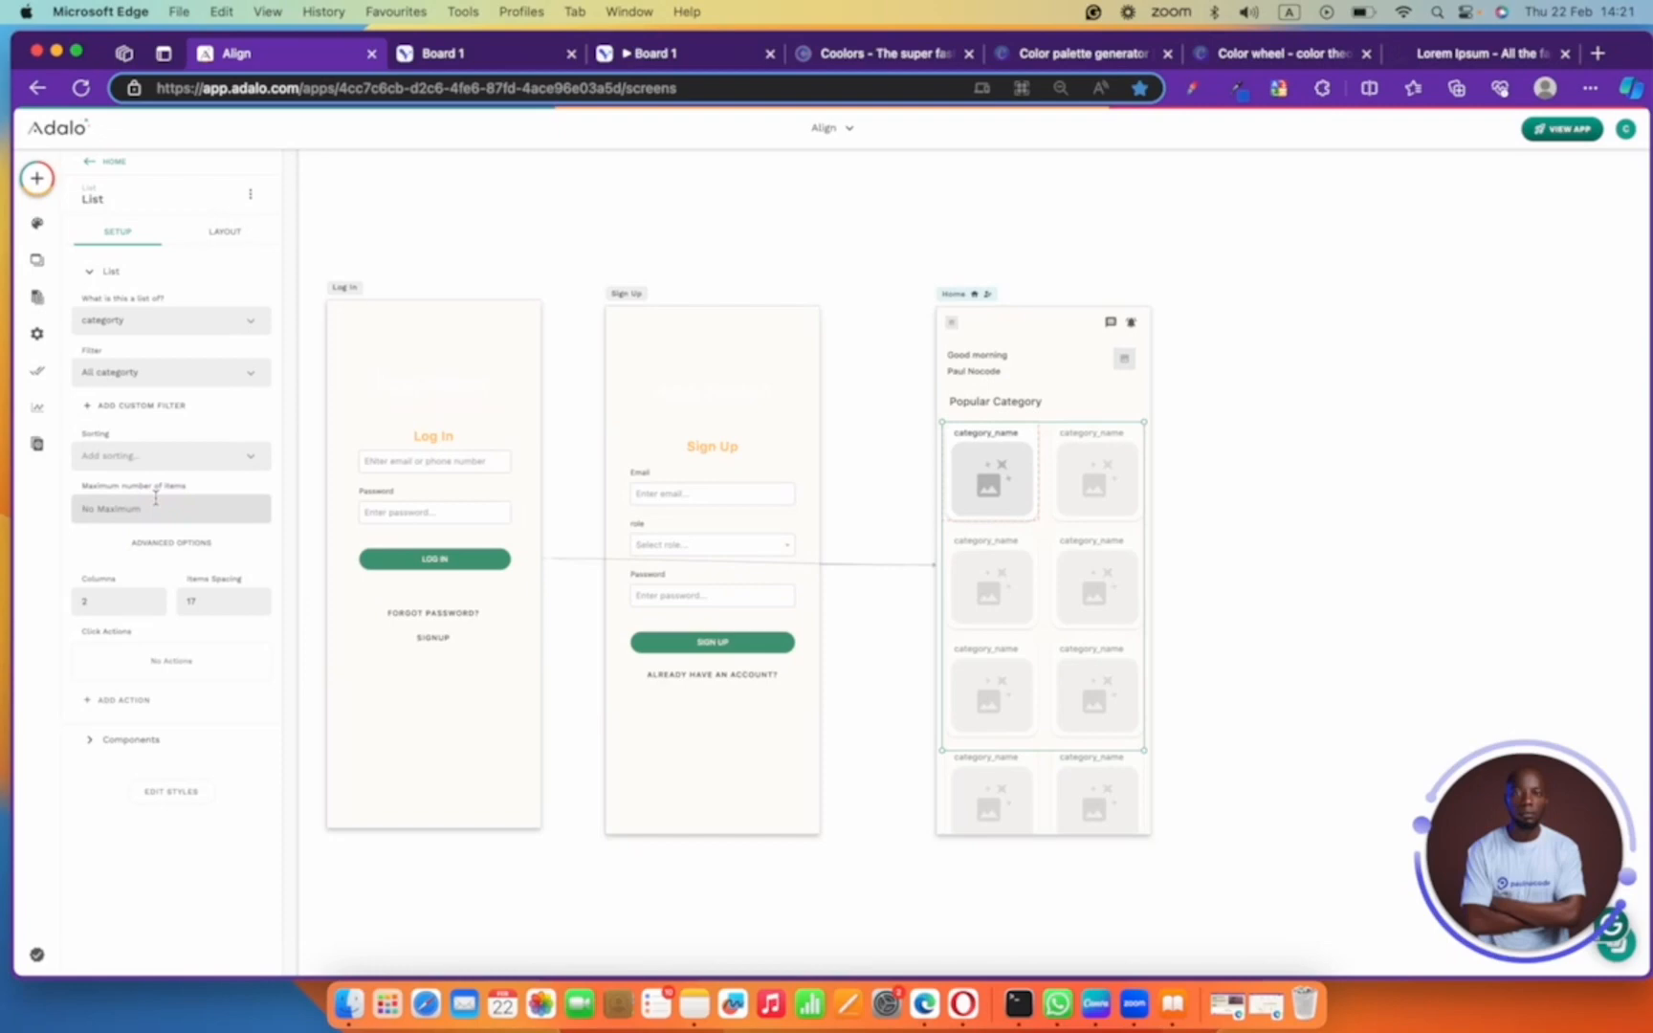
type("8")
left_click(1366, 461)
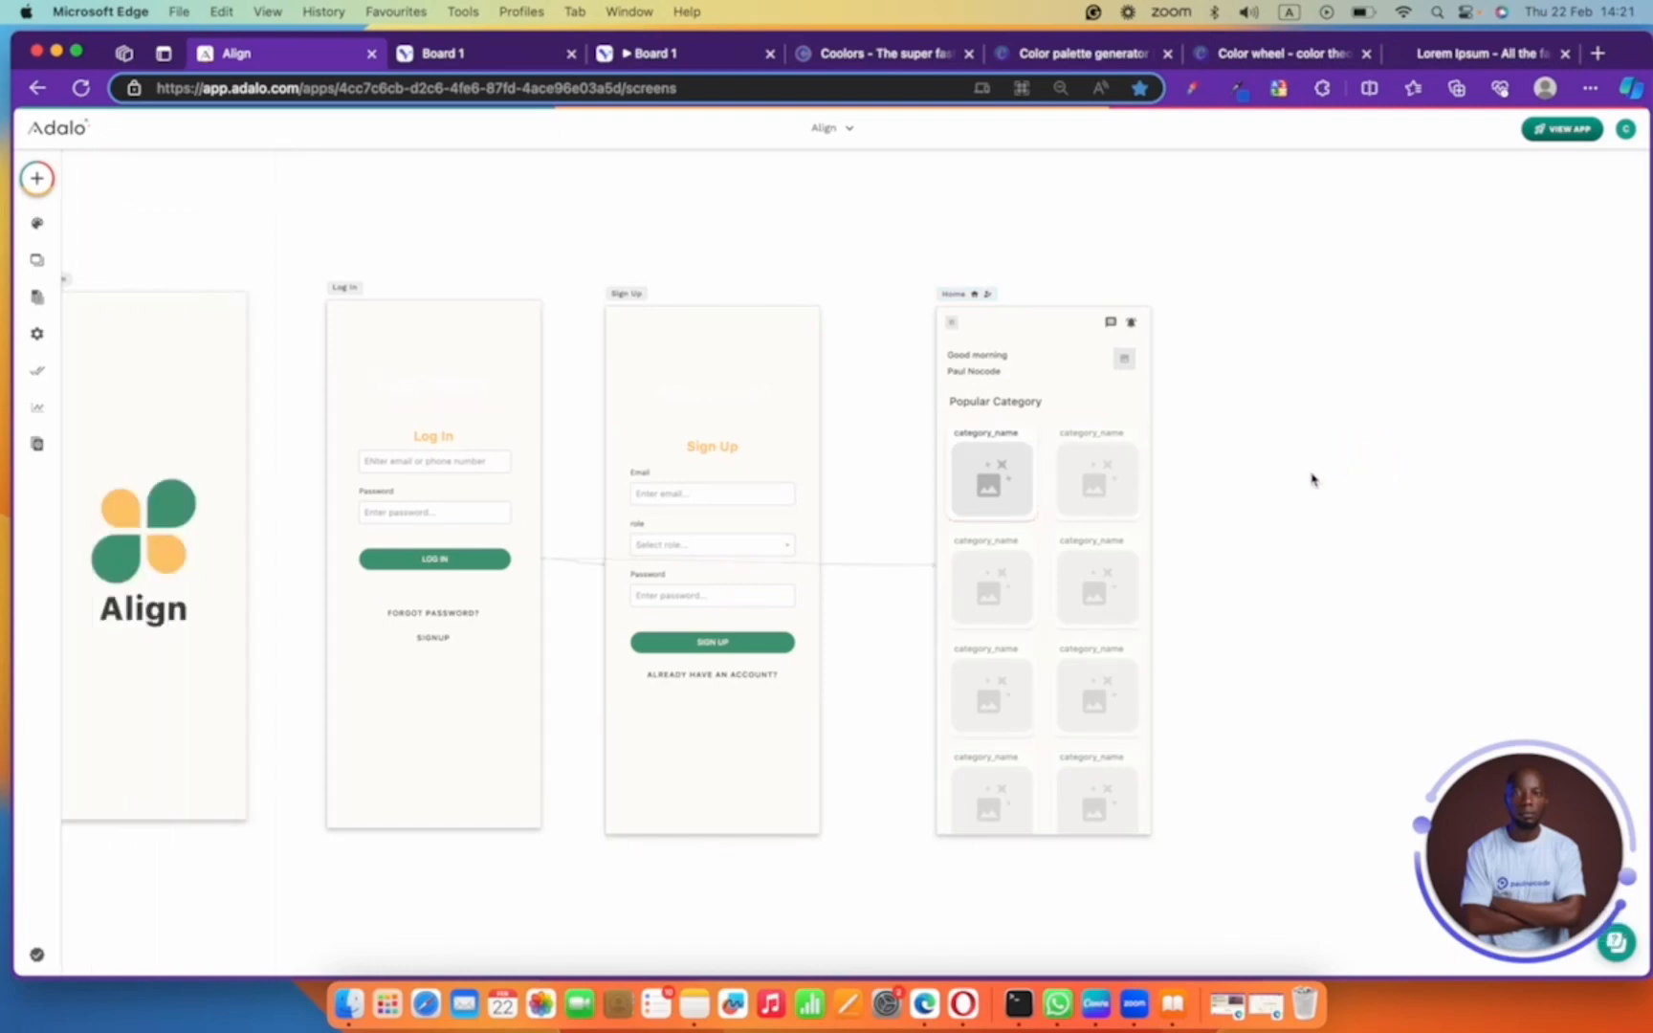
left_click(982, 295)
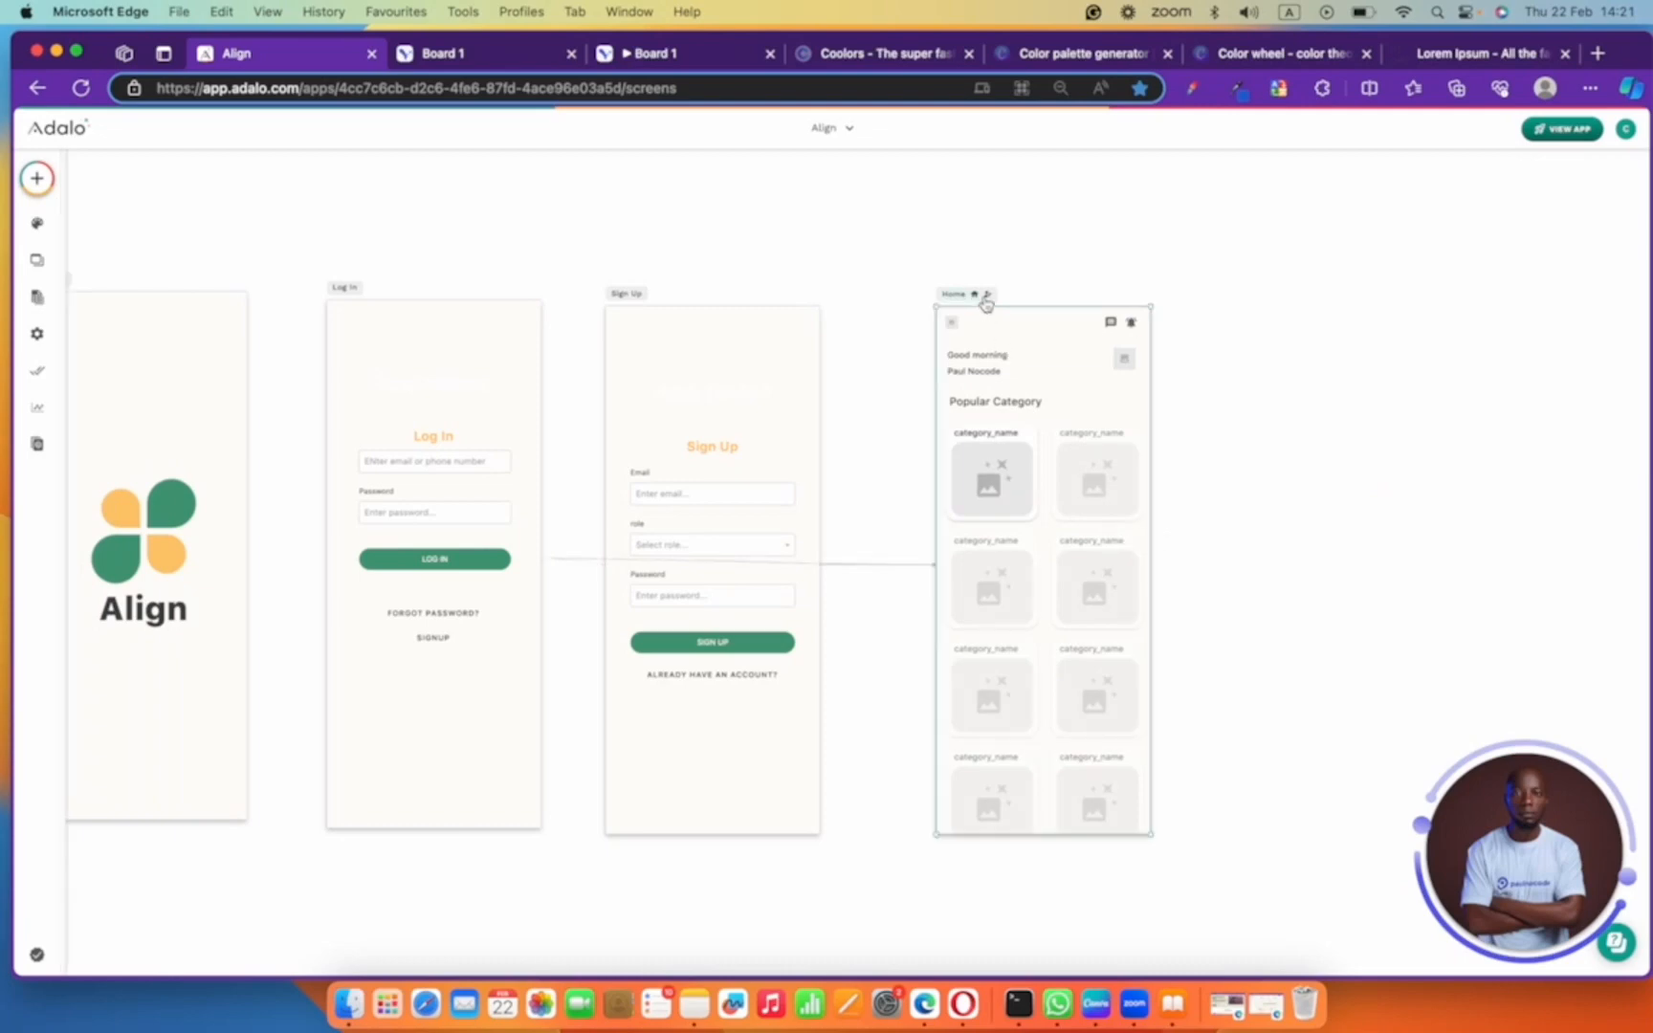